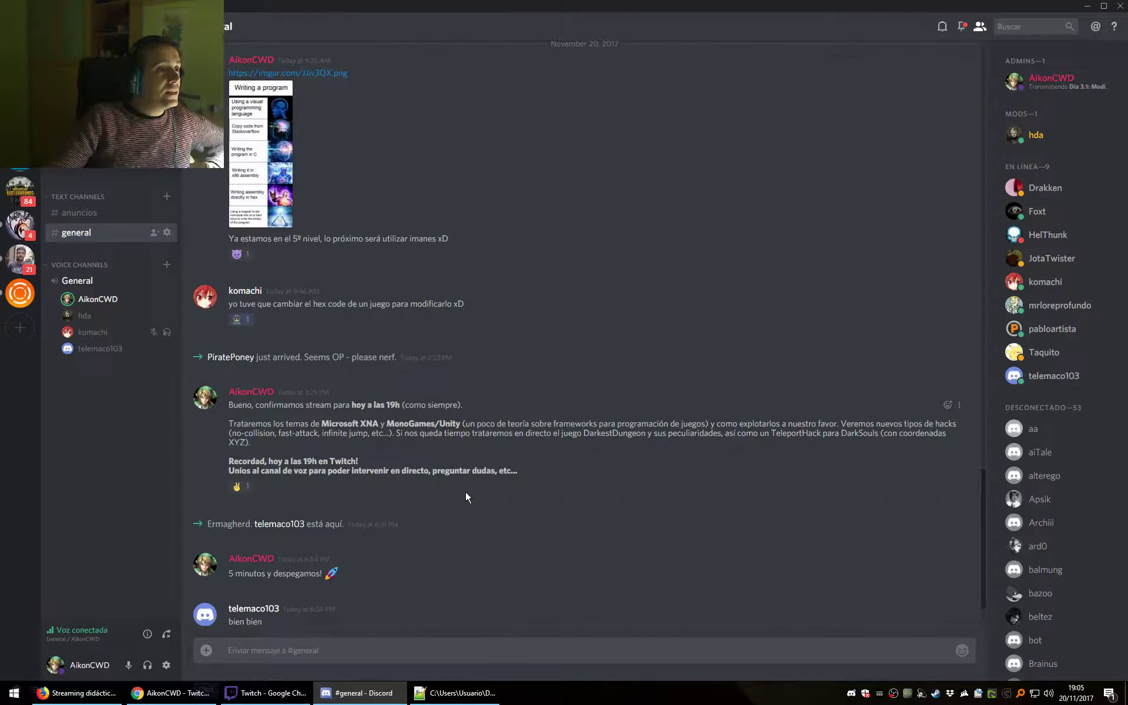
# Look back through the earlier messages in Discord's general channel and return to the most recent ones.
pyautogui.scroll(10, 465, 491)
pyautogui.scroll(10, 296, 549)
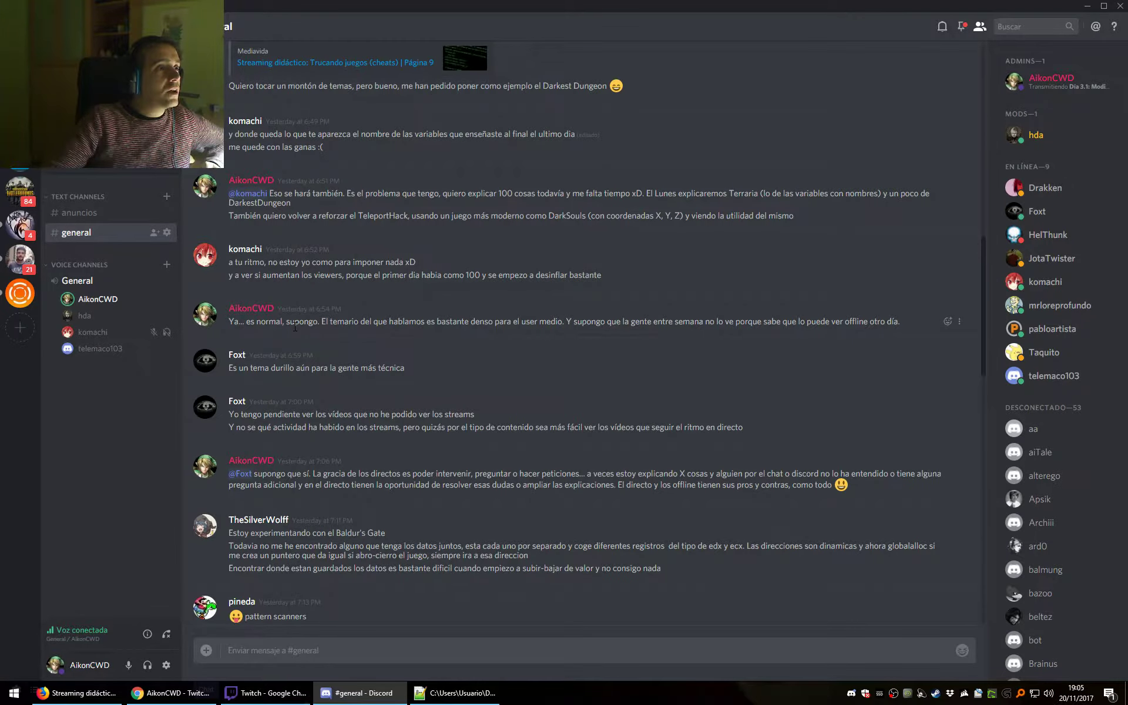
pyautogui.scroll(5, 279, 248)
pyautogui.scroll(-15, 308, 283)
pyautogui.scroll(-10, 306, 305)
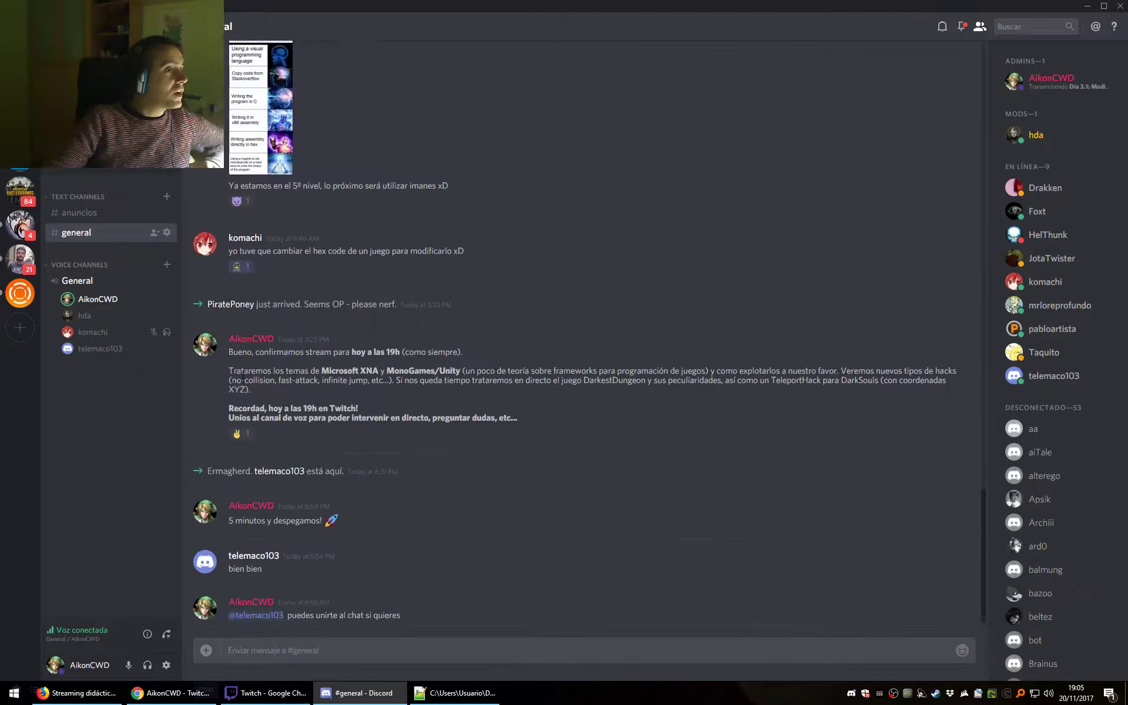
# Bring the Mediavida forum thread and the Twitch chat popout into view, and launch Cheat Engine.
pyautogui.click(76, 693)
pyautogui.click(253, 690)
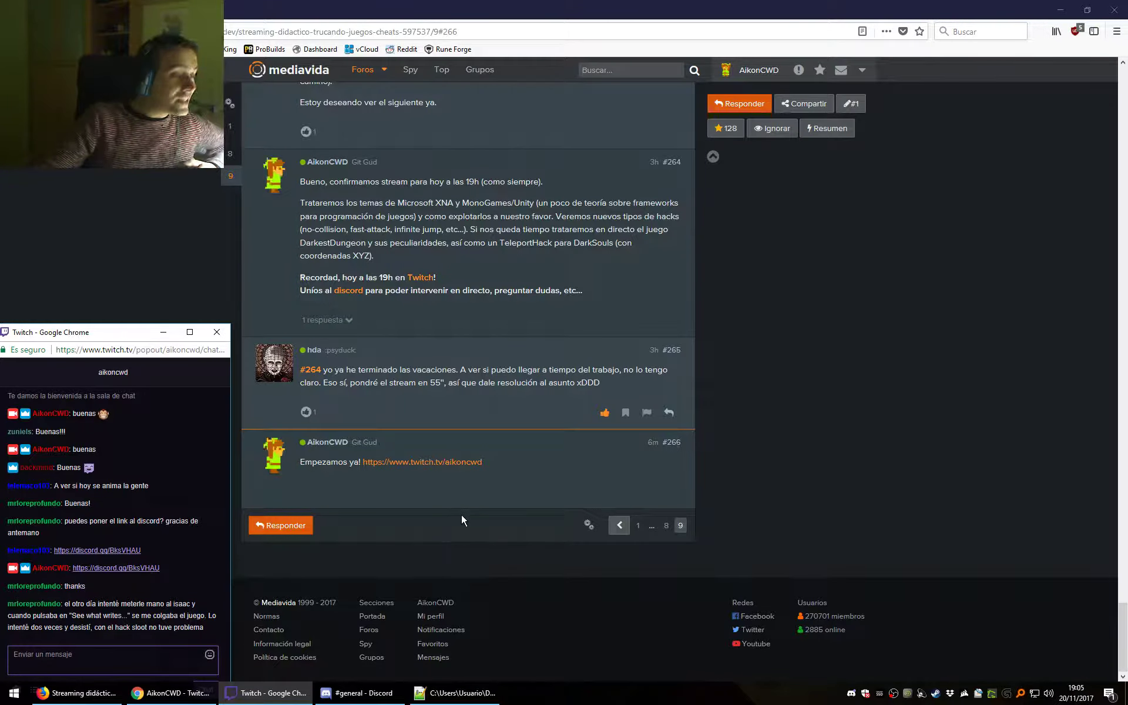
pyautogui.hotkey('alt', 'space')
pyautogui.write('che')
pyautogui.press('Return')
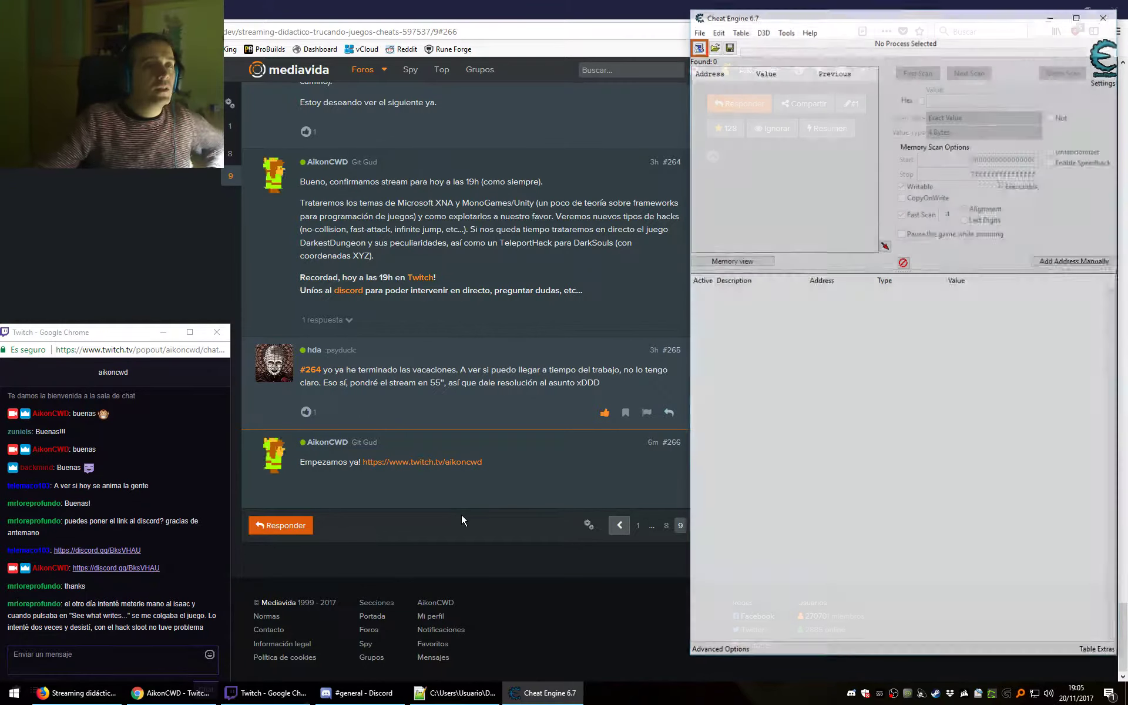
# Examine Cheat Engine's Debugger Options, switching between the VEH, Windows and kernelmode debugger methods and ending on the VEH debugger.
pyautogui.click(717, 32)
pyautogui.click(739, 44)
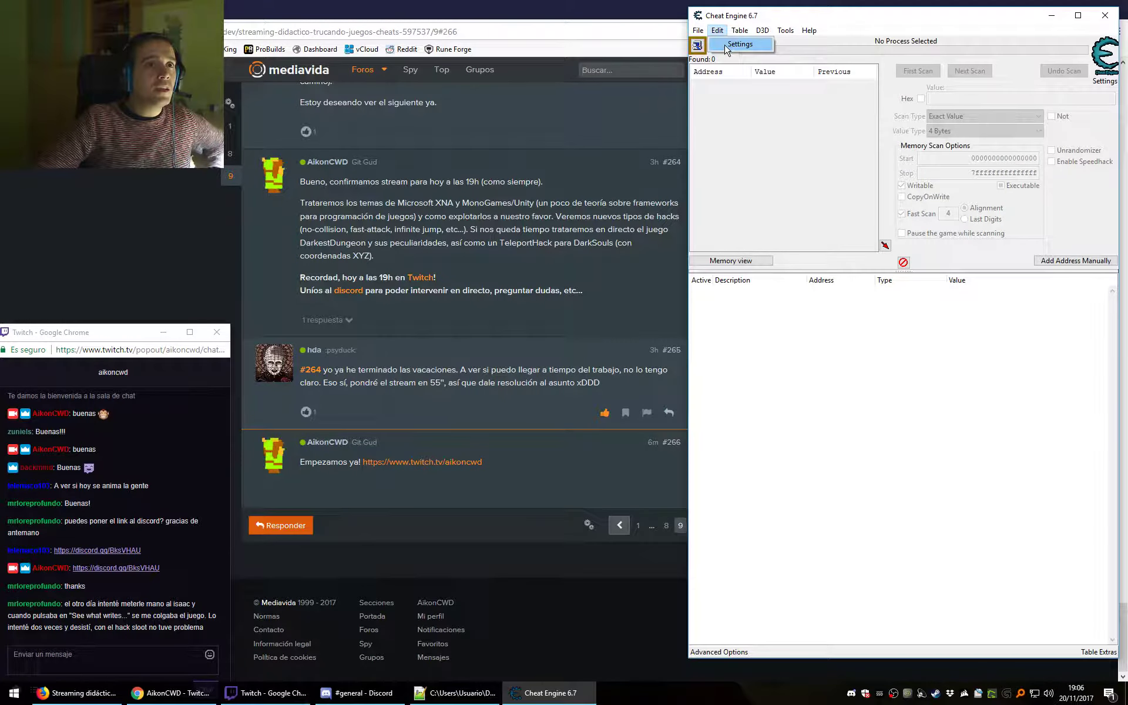
pyautogui.click(747, 236)
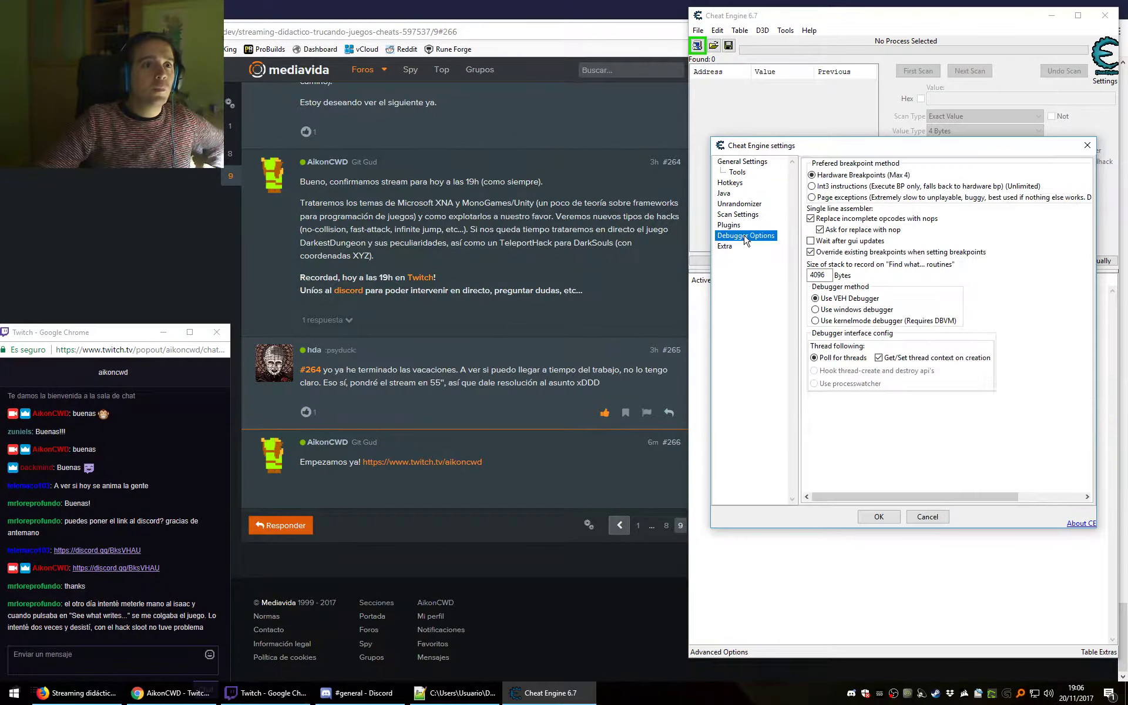
pyautogui.click(860, 310)
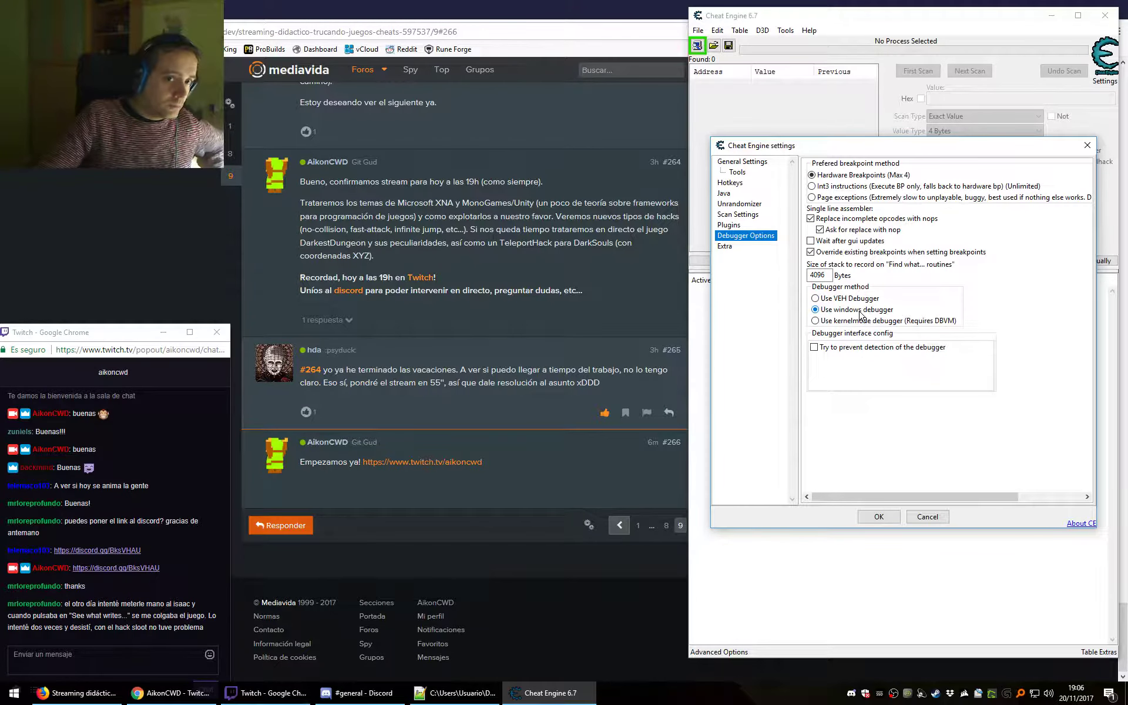
pyautogui.click(851, 299)
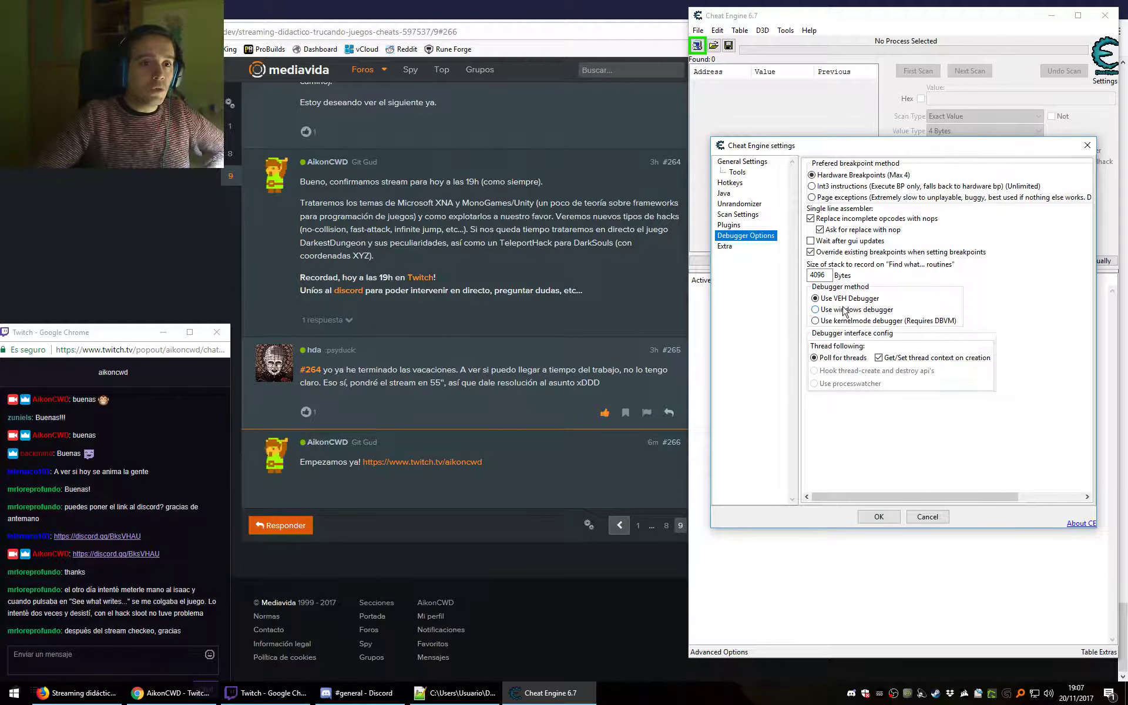
pyautogui.click(846, 310)
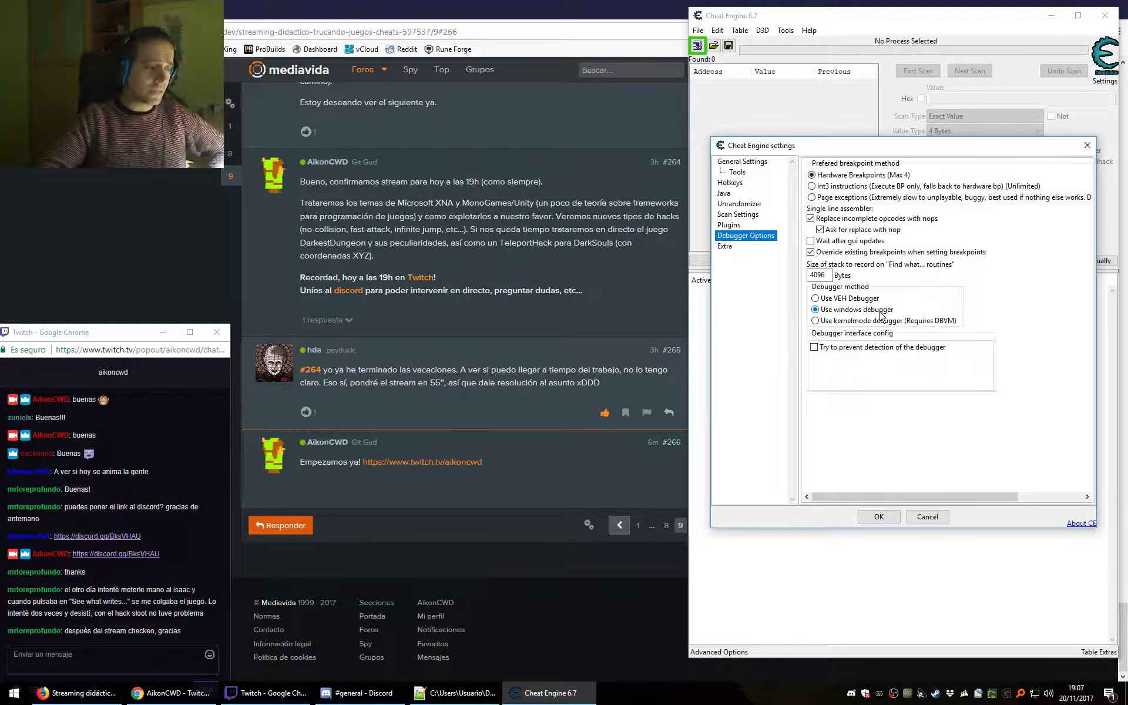
pyautogui.click(848, 299)
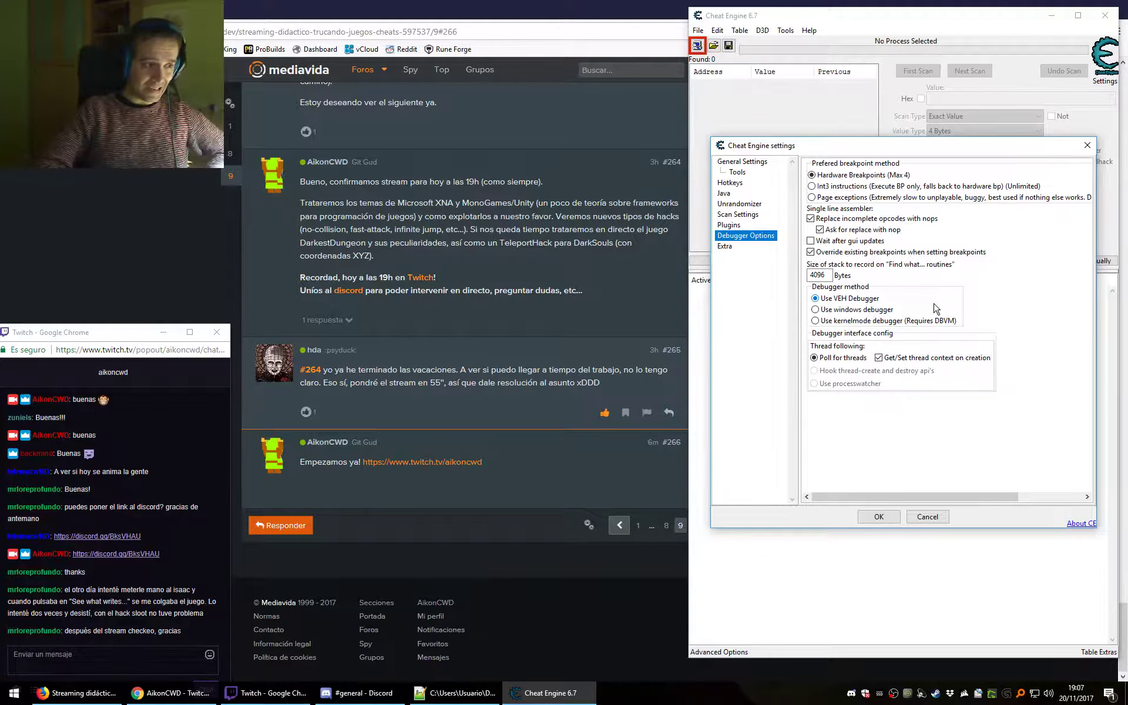
pyautogui.click(856, 321)
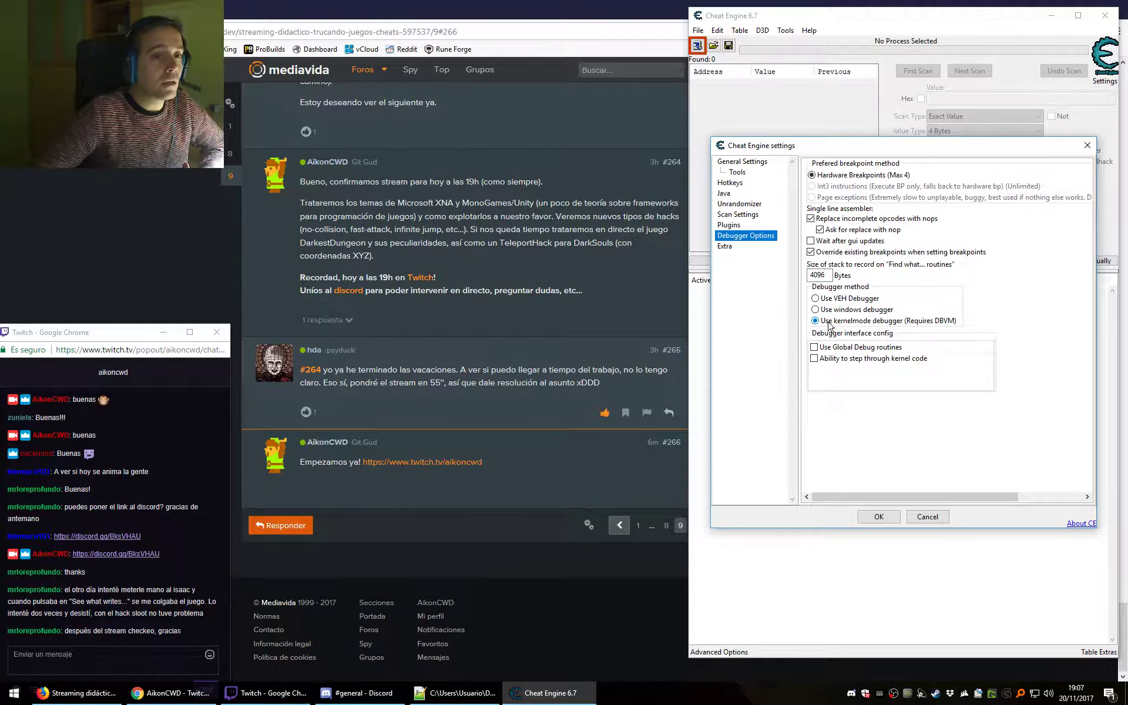
pyautogui.click(843, 299)
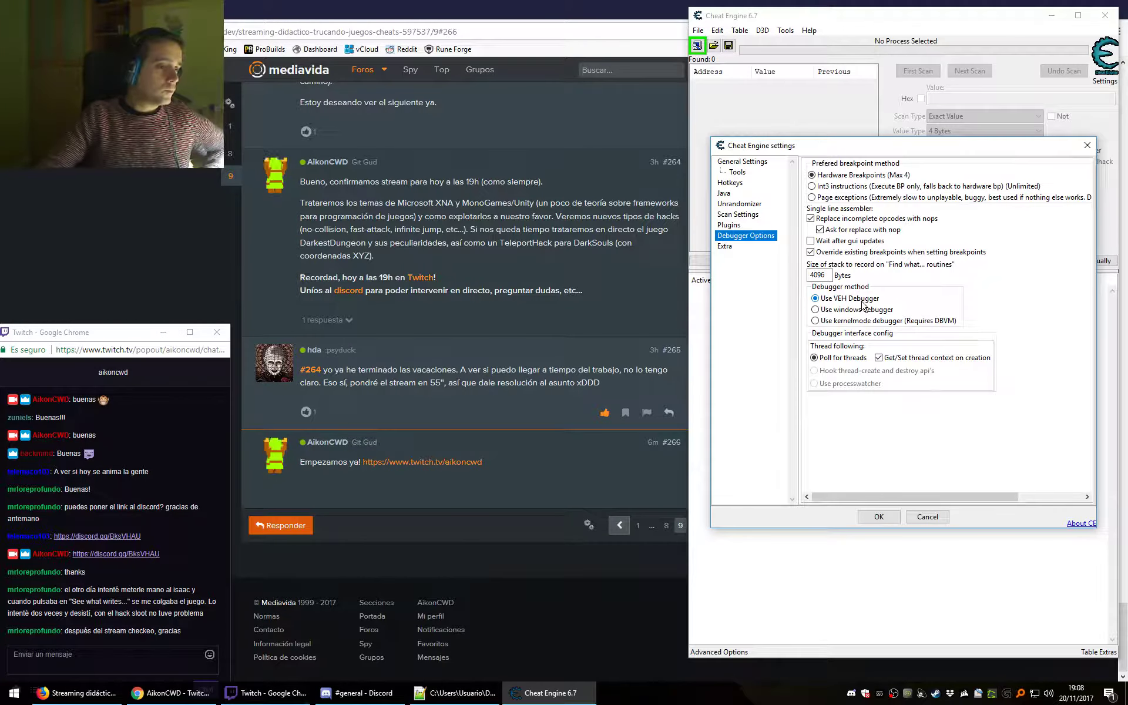
# Minimize the browser, read the new message in Discord's general channel and minimize Discord.
pyautogui.click(646, 11)
pyautogui.click(1061, 9)
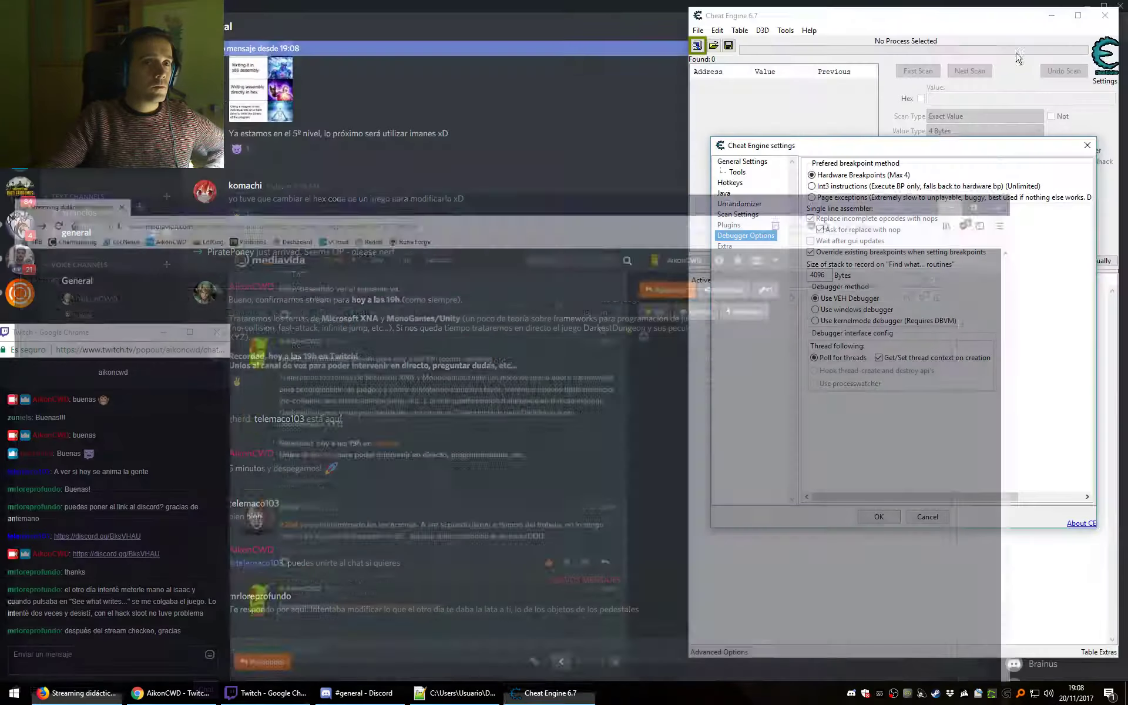
pyautogui.click(431, 555)
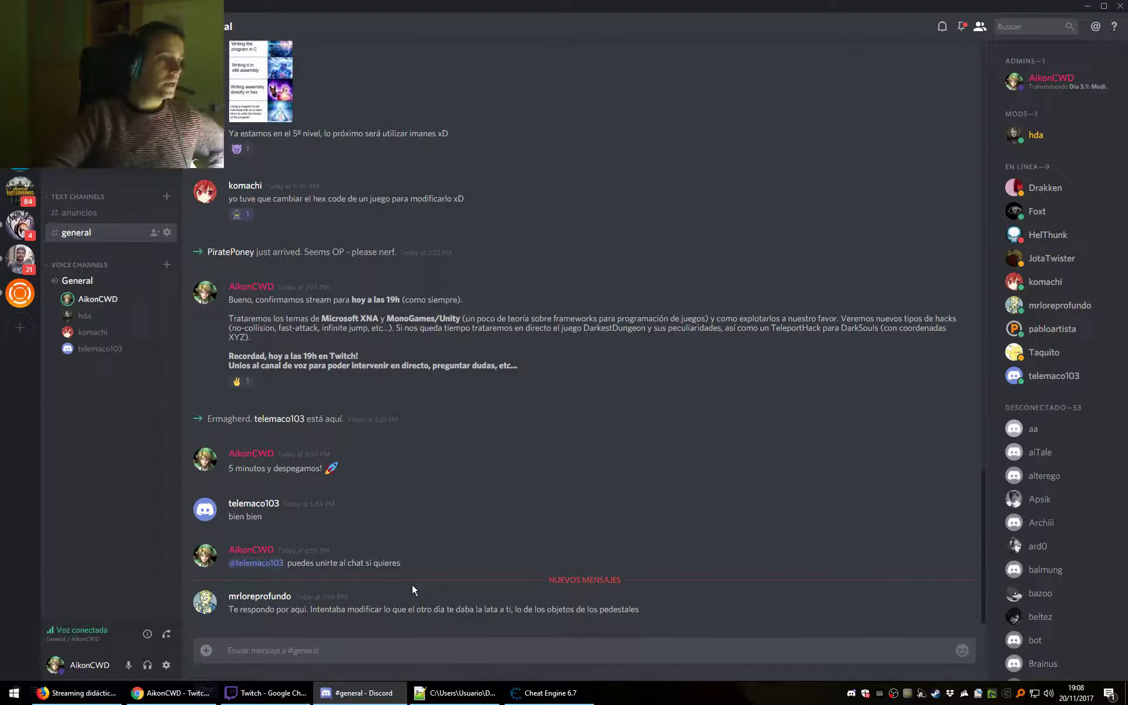
pyautogui.click(1087, 7)
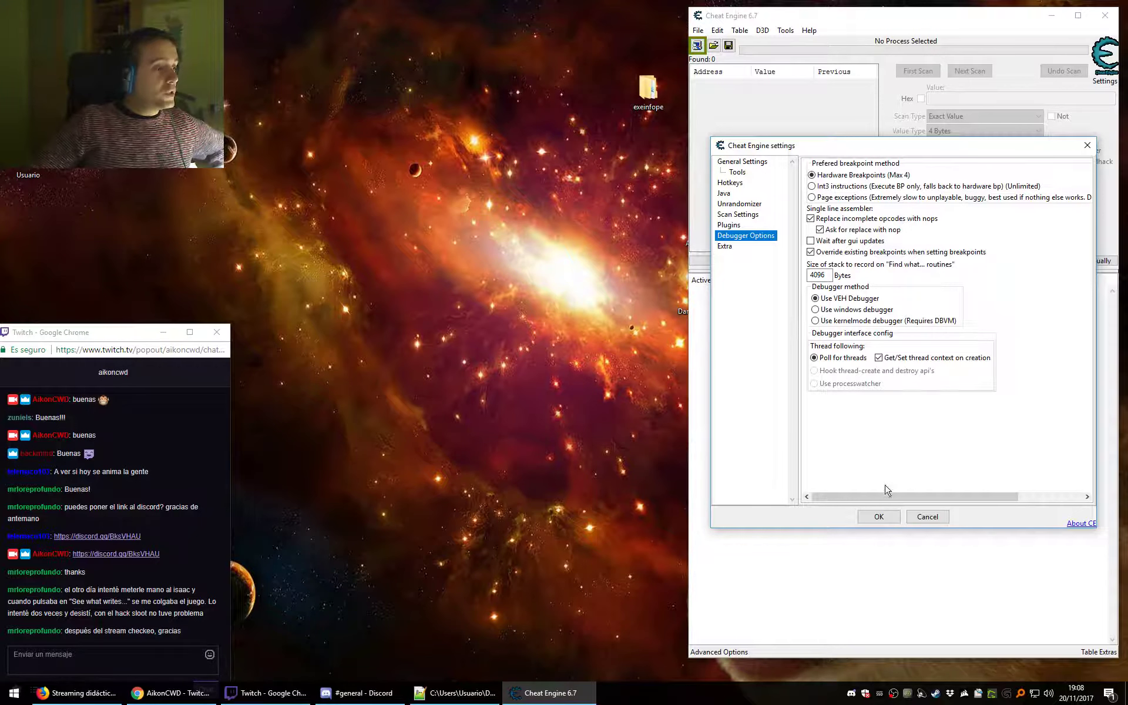
# Cancel the Cheat Engine settings dialog and minimize Cheat Engine to show a clear desktop.
pyautogui.click(927, 517)
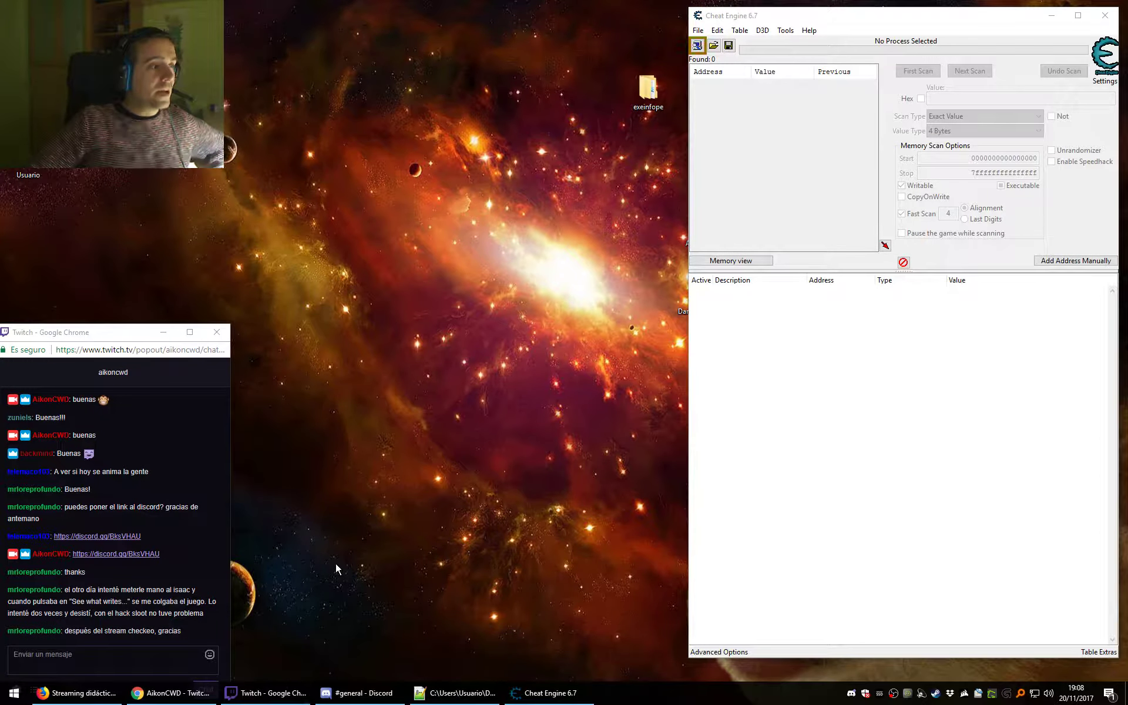
pyautogui.click(1051, 19)
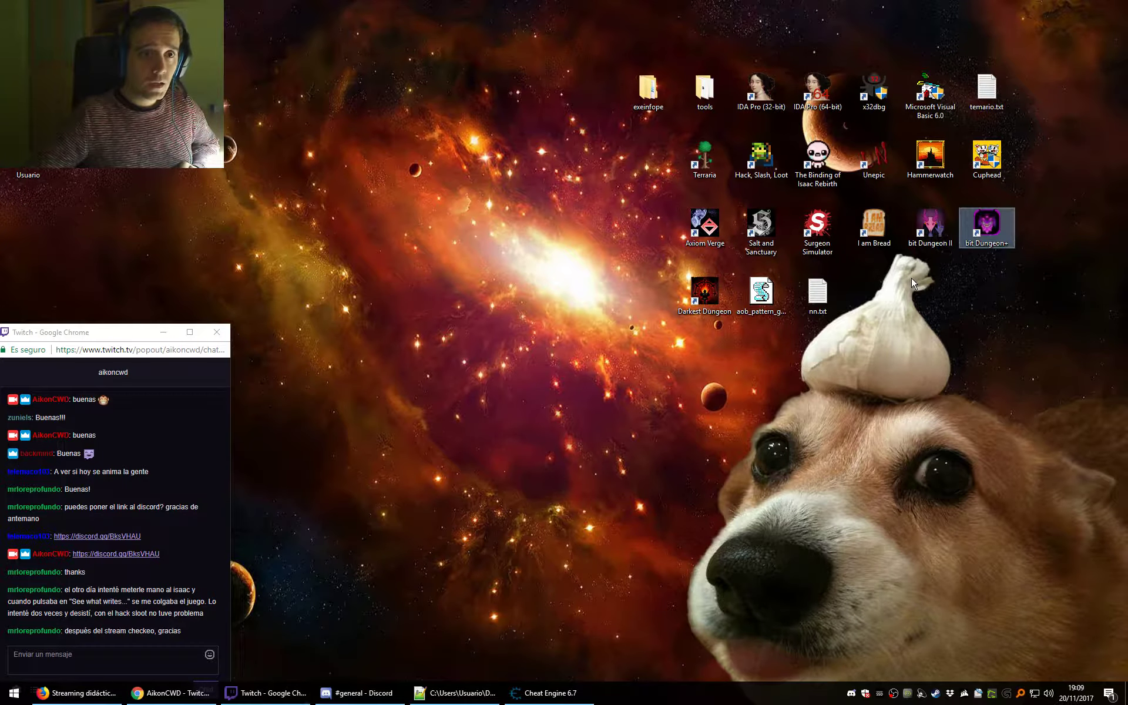
pyautogui.click(527, 272)
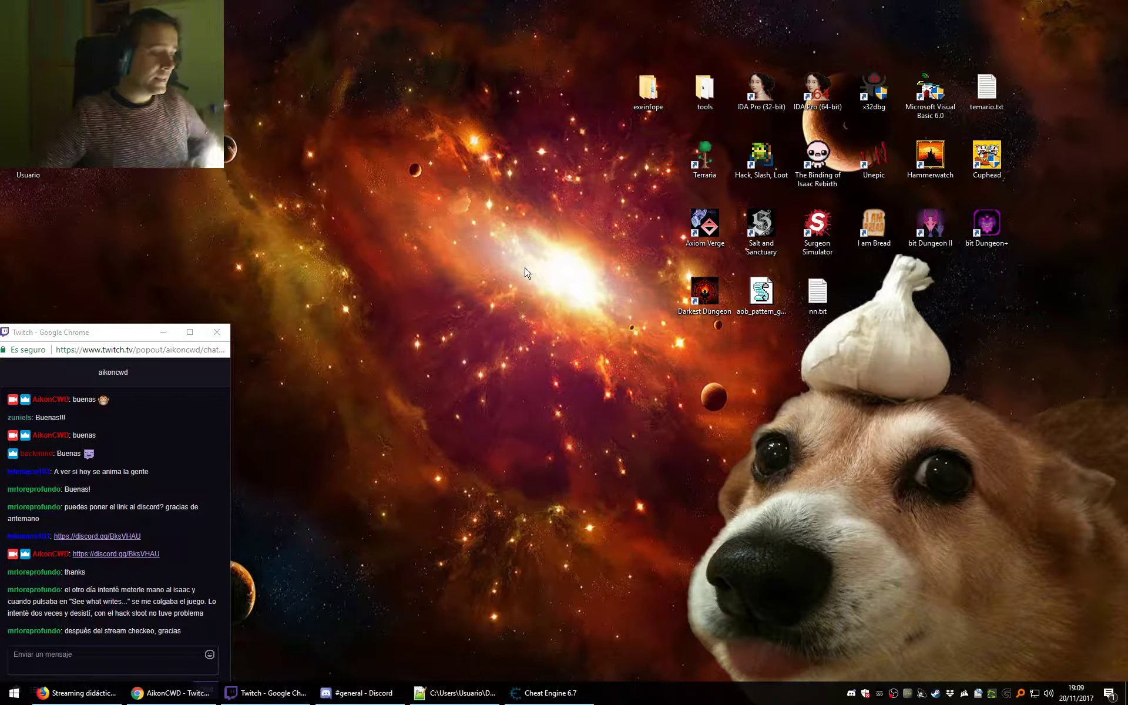
# Switch to Notepad++ and review the temario.txt outline, focusing on the Terraria items about XNA & Mono and enumerating DLLs and symbols.
pyautogui.click(412, 692)
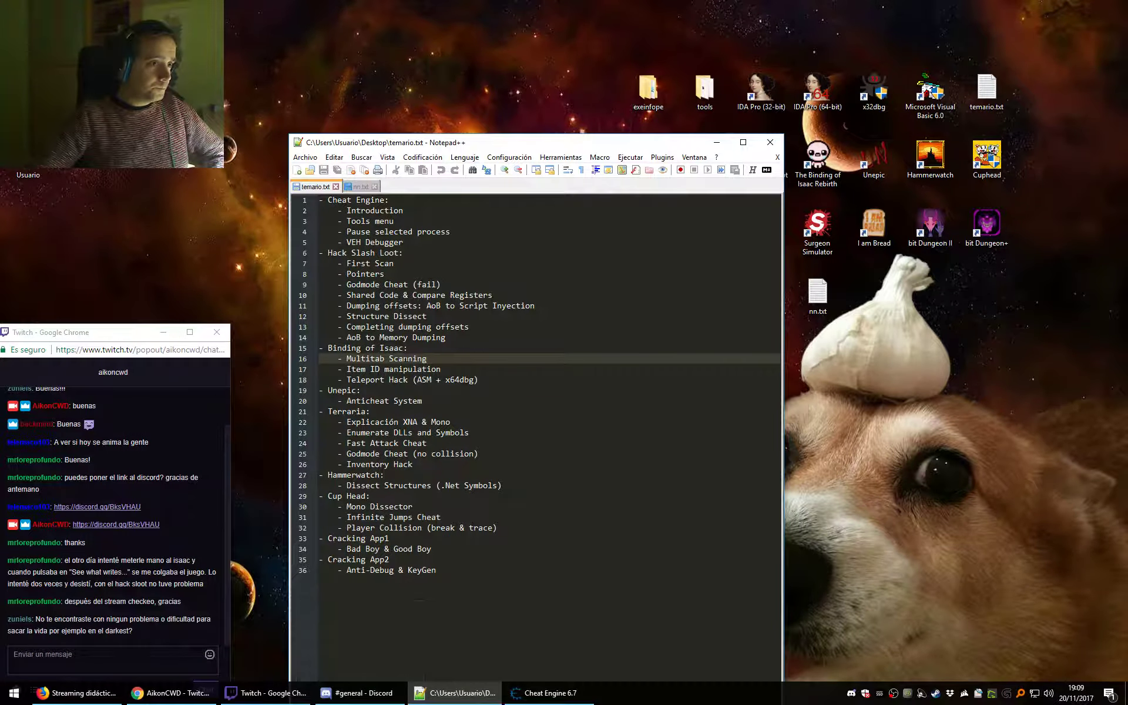
pyautogui.click(376, 274)
pyautogui.click(376, 220)
pyautogui.click(376, 401)
pyautogui.click(376, 432)
pyautogui.click(376, 422)
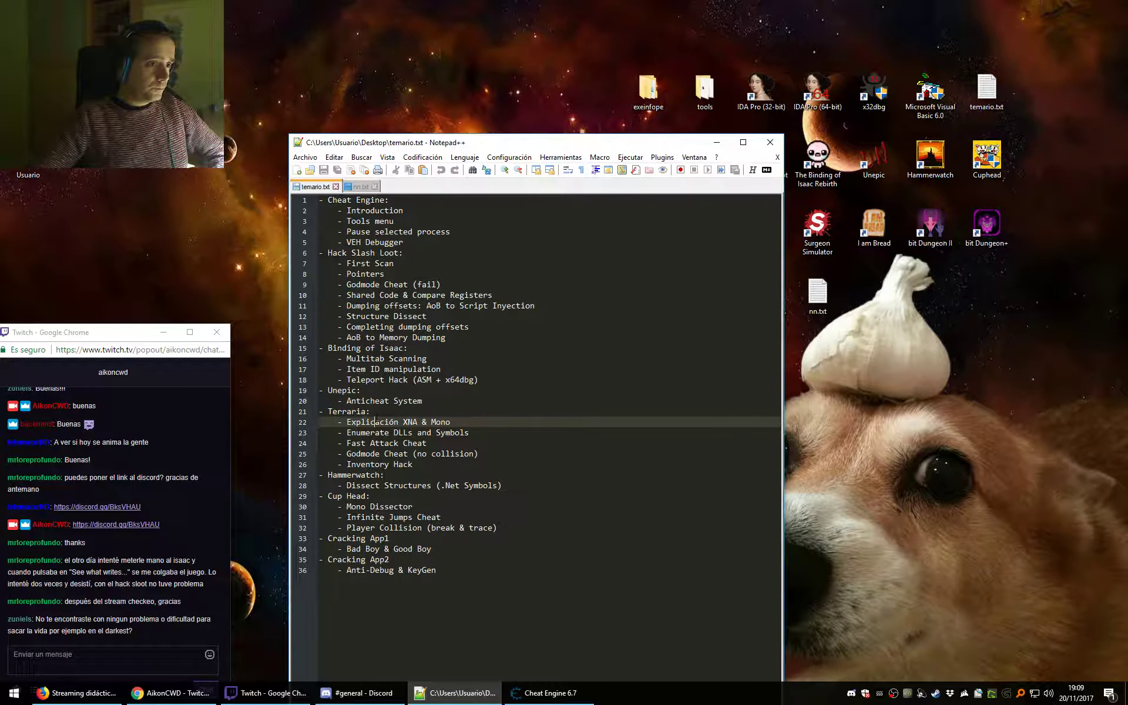
pyautogui.click(589, 421)
pyautogui.click(508, 428)
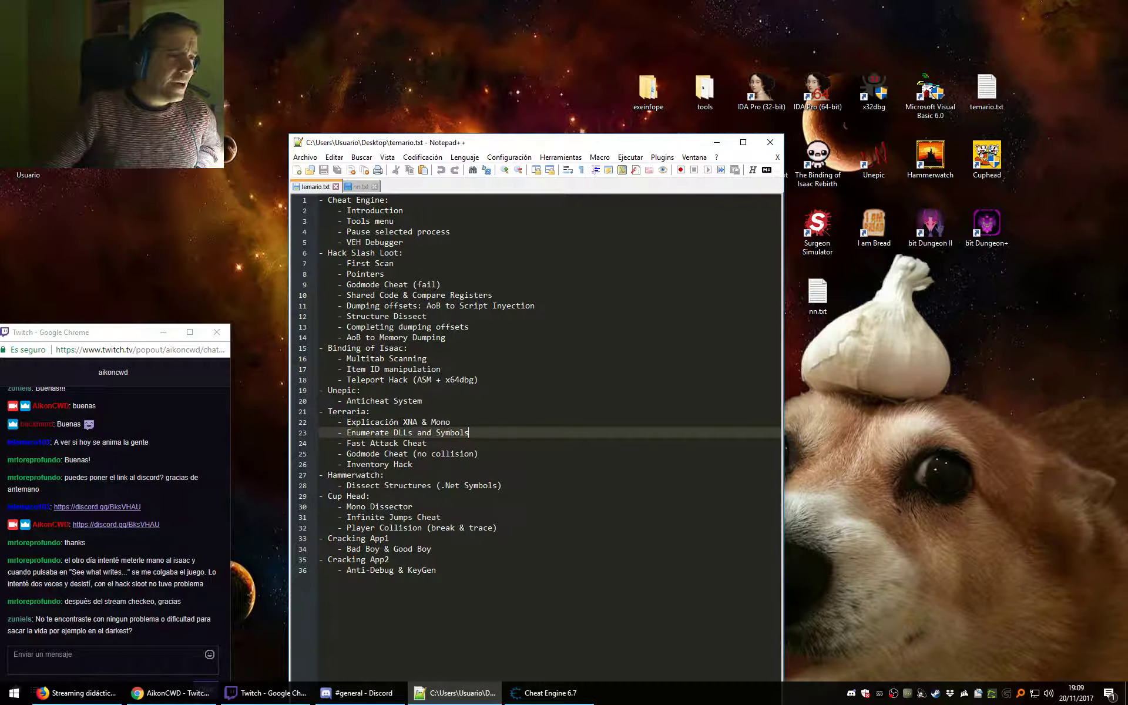
pyautogui.doubleClick(411, 422)
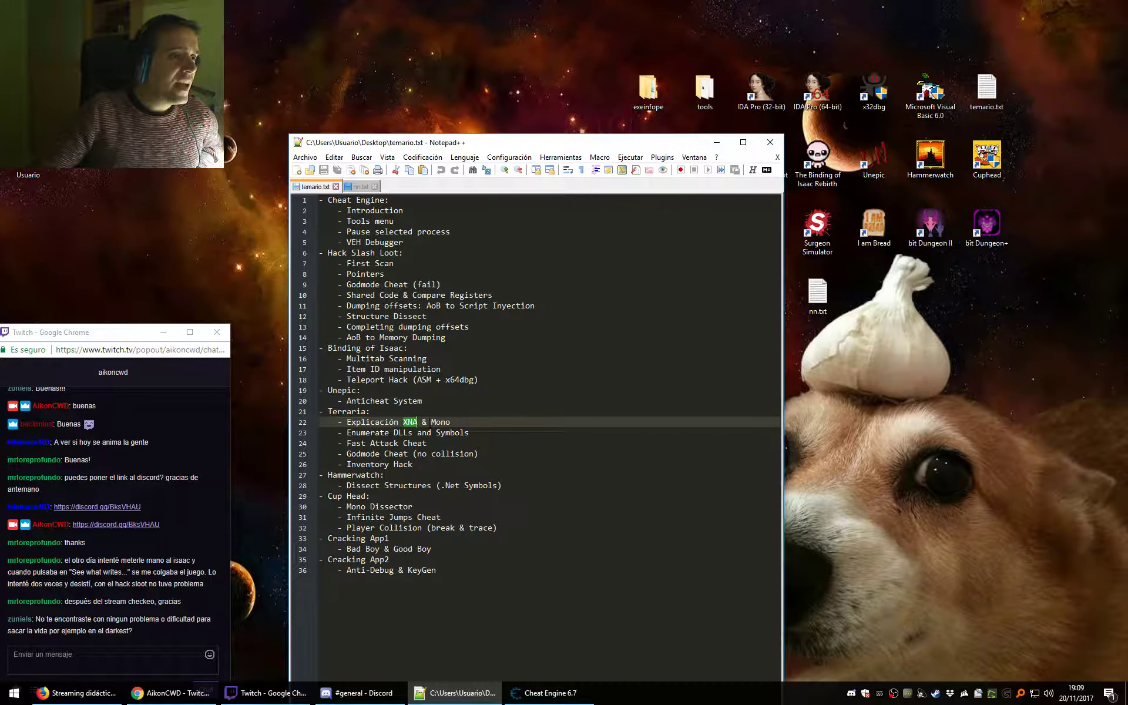
pyautogui.click(468, 422)
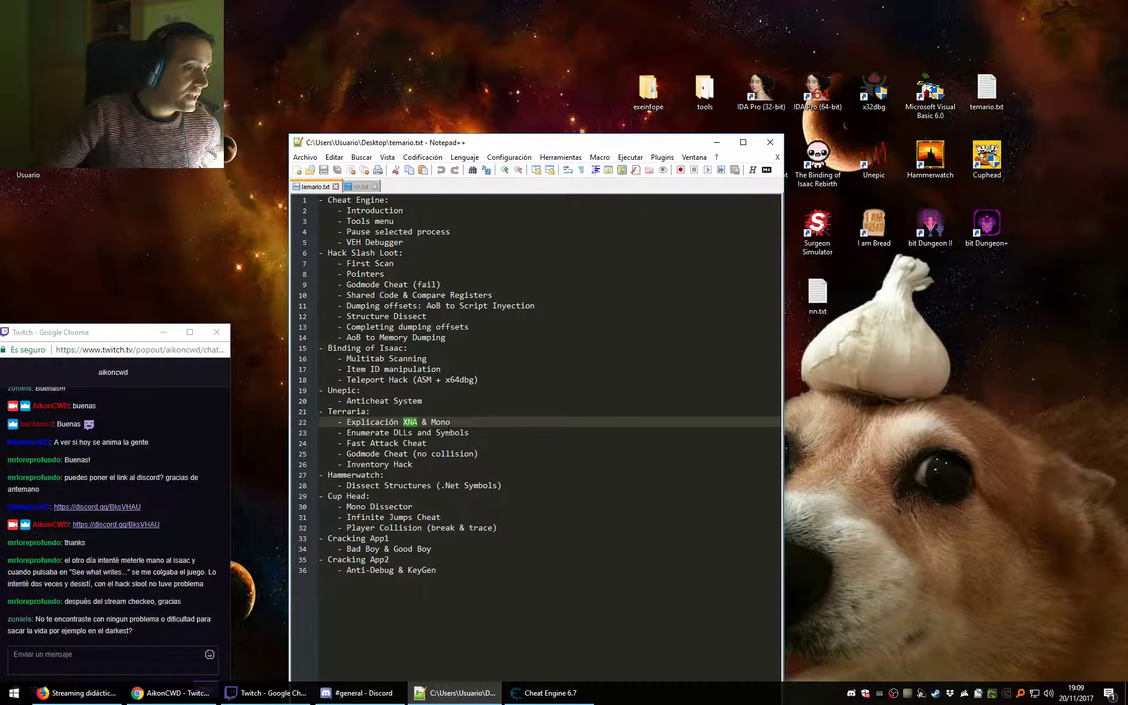
pyautogui.press('Down')
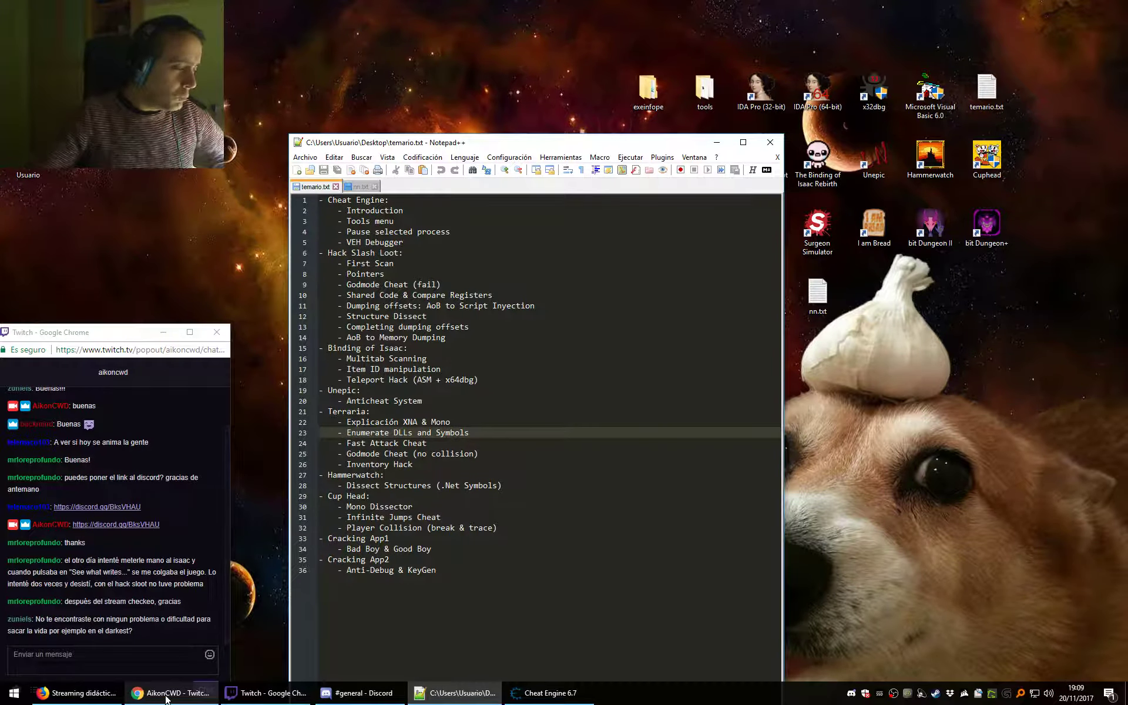
# Switch to Firefox, restore it from full screen and reposition the smaller window on the desktop.
pyautogui.click(115, 694)
pyautogui.press('super+Down')
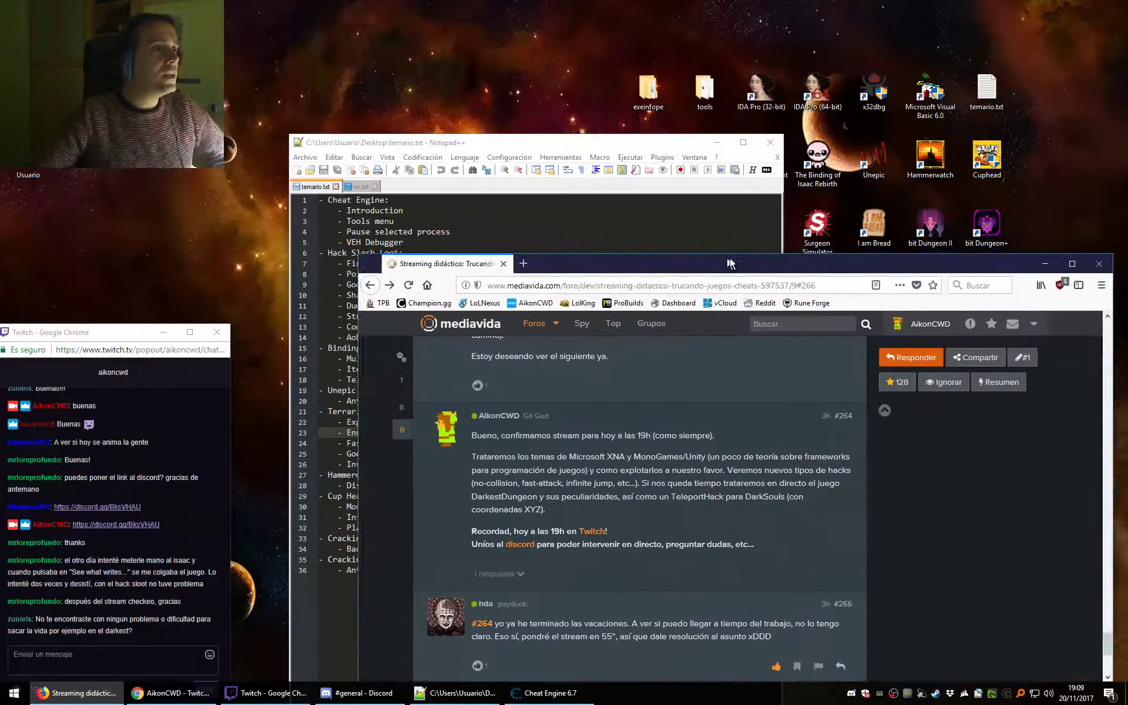
pyautogui.moveTo(880, 492); pyautogui.dragTo(880, 608)
# Search the web for "microsoft xna" in a new browser tab and open the Spanish Wikipedia article on Microsoft XNA.
pyautogui.click(458, 73)
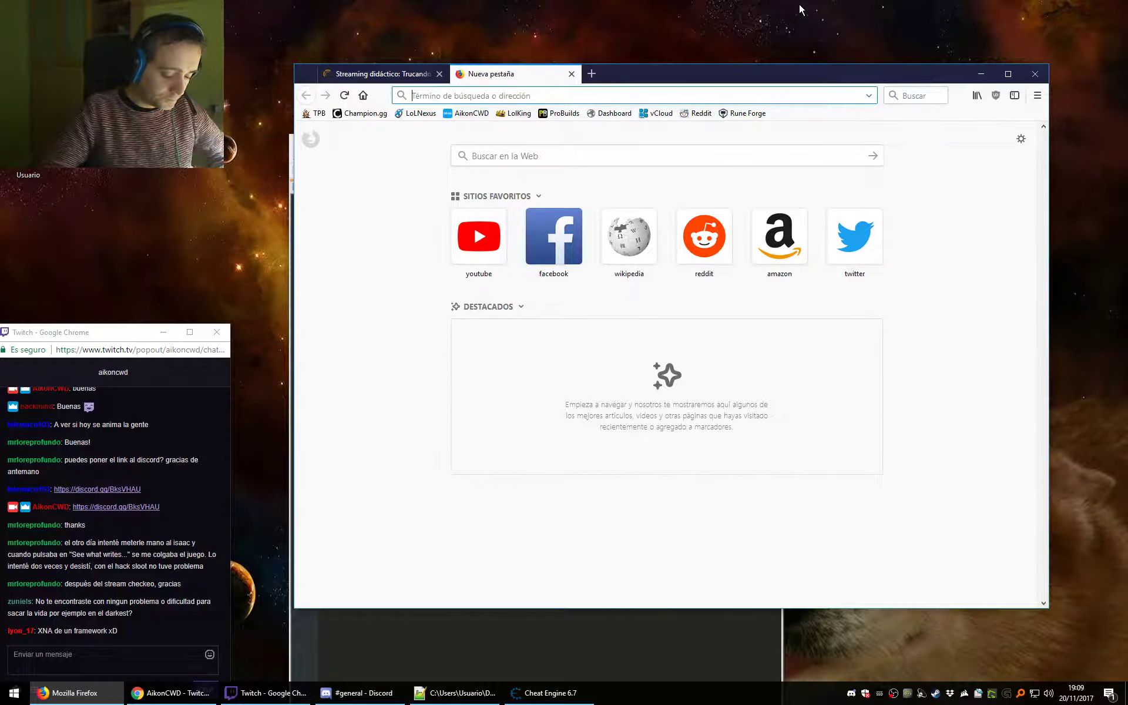
pyautogui.write('micro')
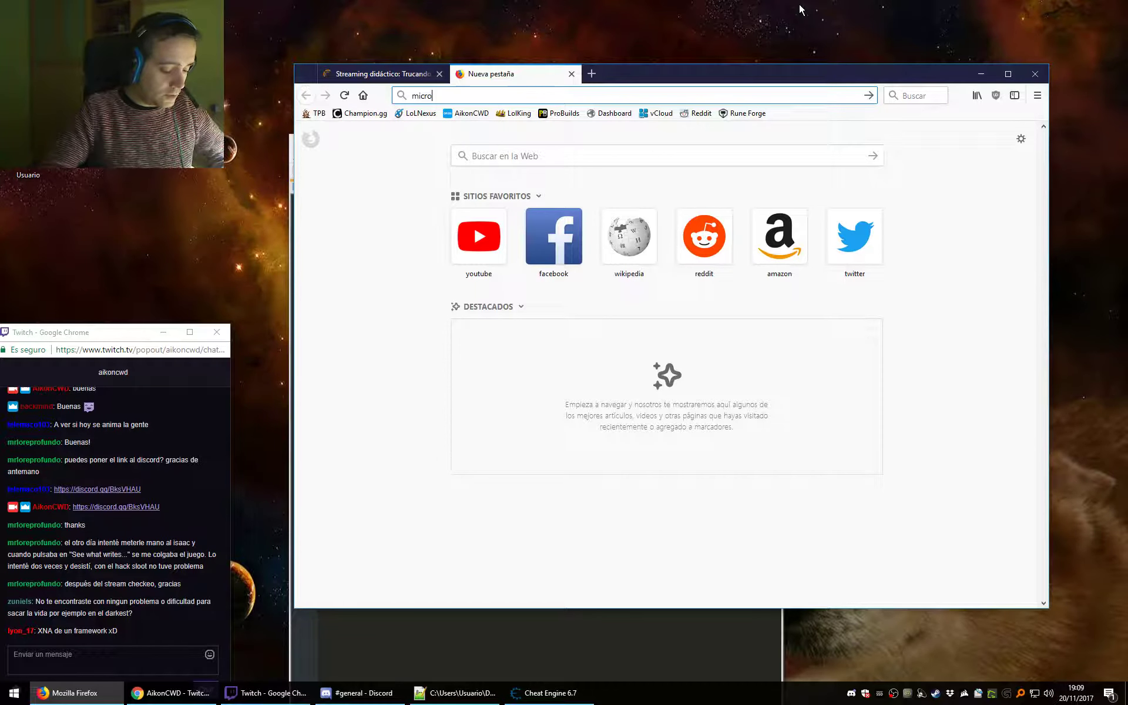
pyautogui.write('soft xna')
pyautogui.press('Return')
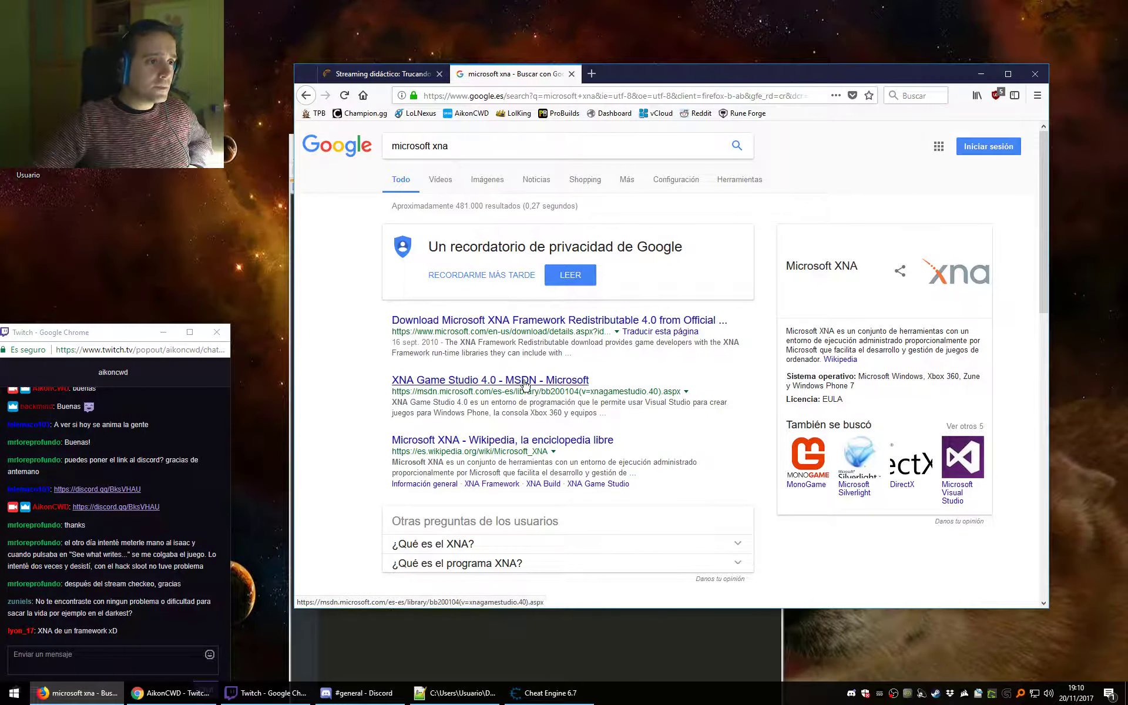
pyautogui.click(537, 443)
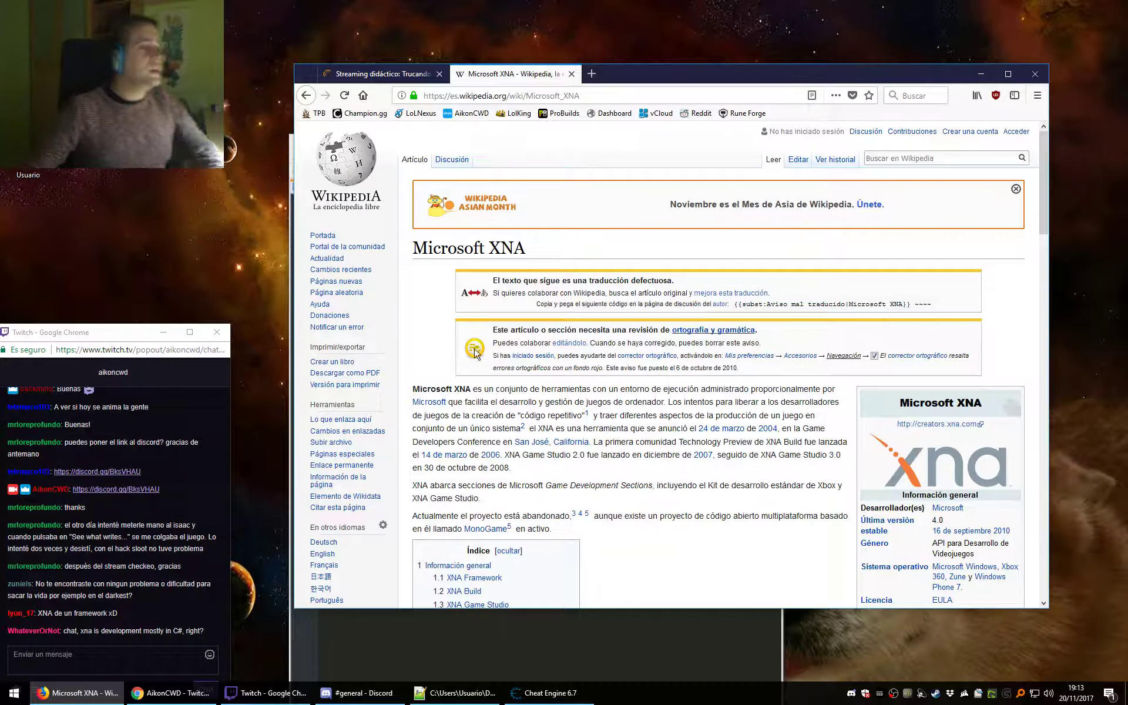
# Answer the question about XNA and C# in the Twitch chat with "yes".
pyautogui.click(265, 693)
pyautogui.write('yes')
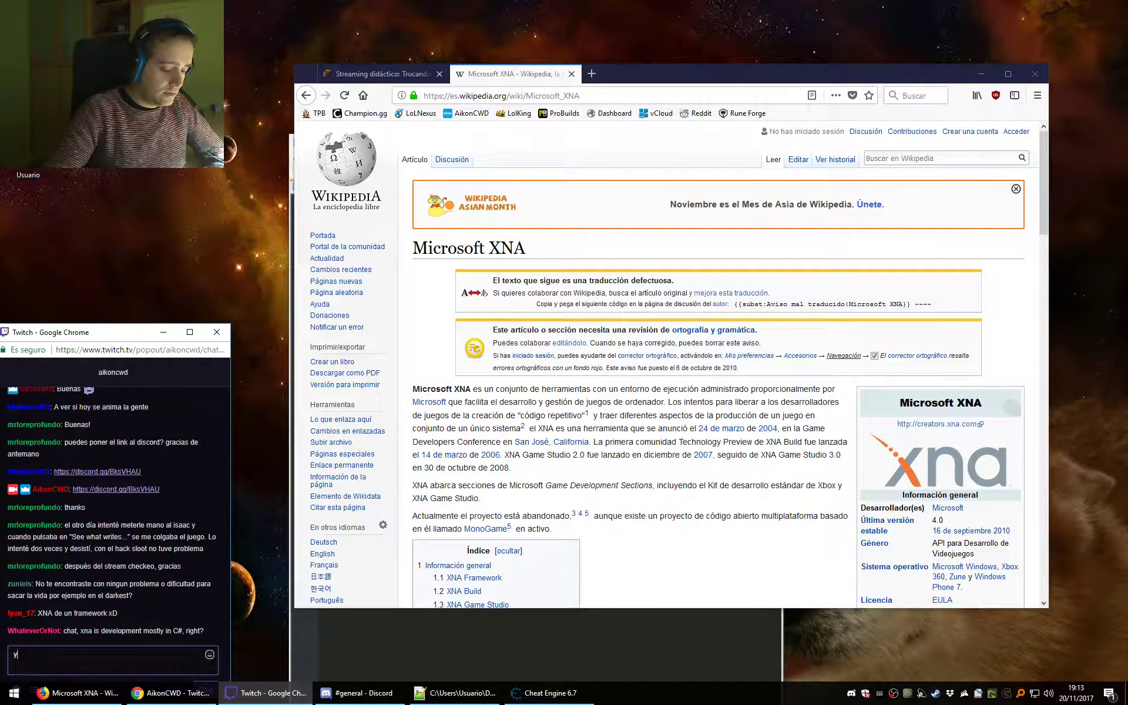
pyautogui.press('Return')
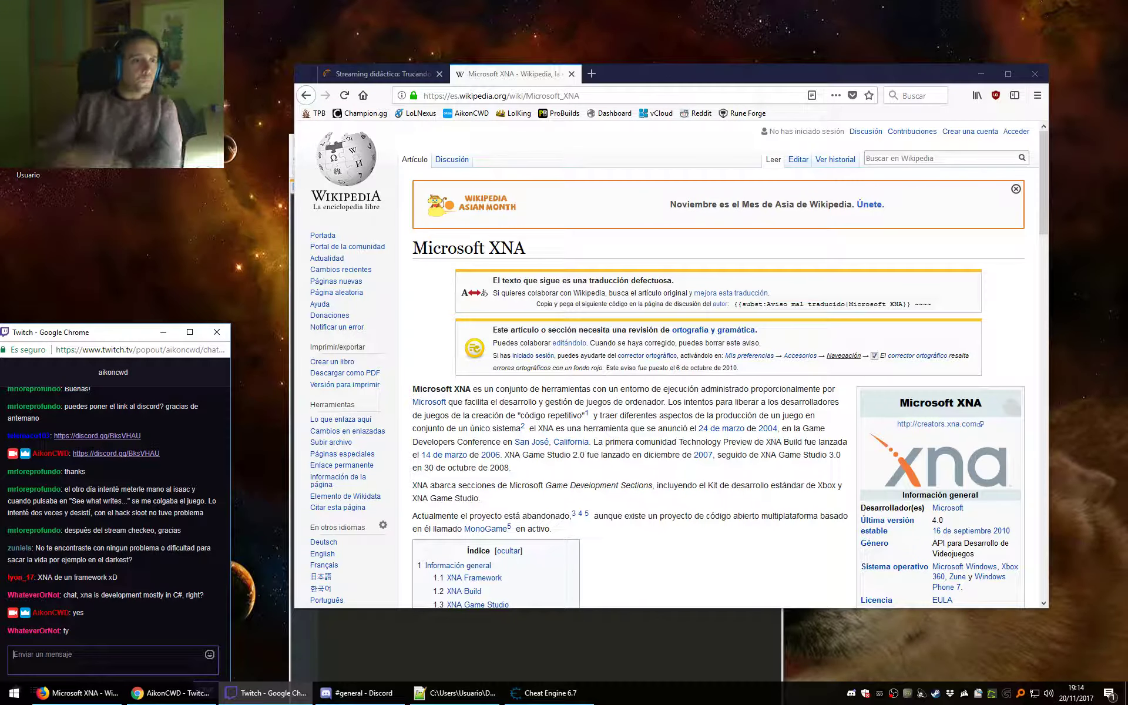
# Search the web for "xinput" in a new tab, open the MSDN XInput and DirectInput result and return to the results.
pyautogui.click(592, 74)
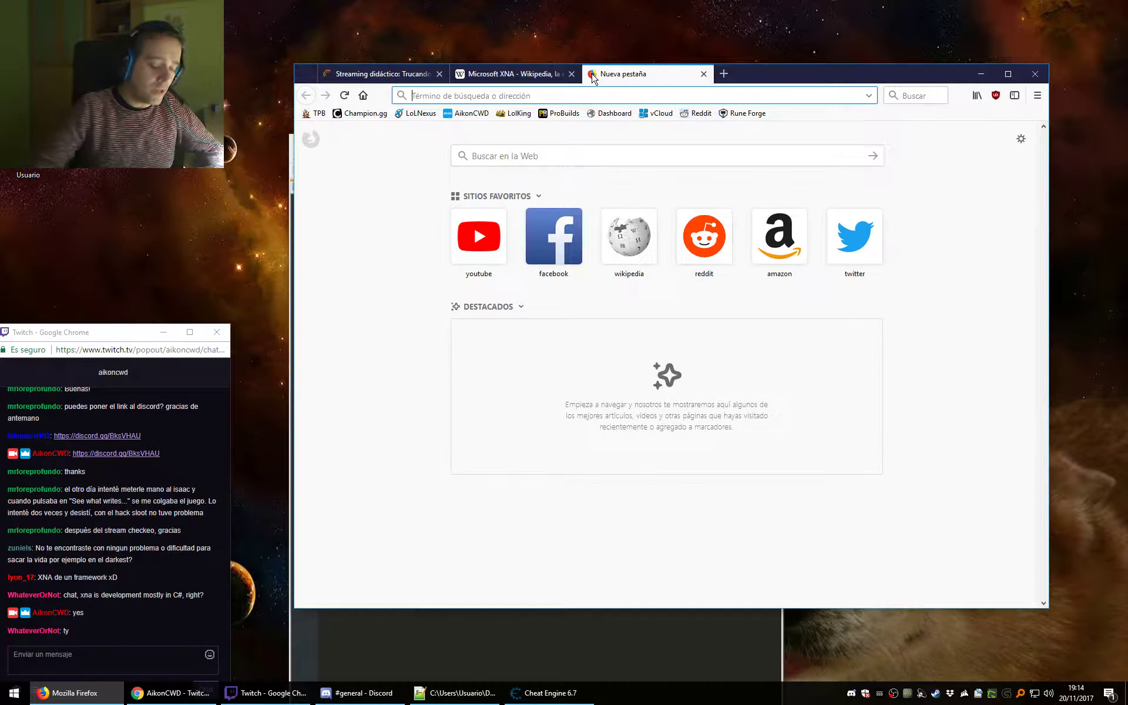
pyautogui.write('xinput')
pyautogui.press('Return')
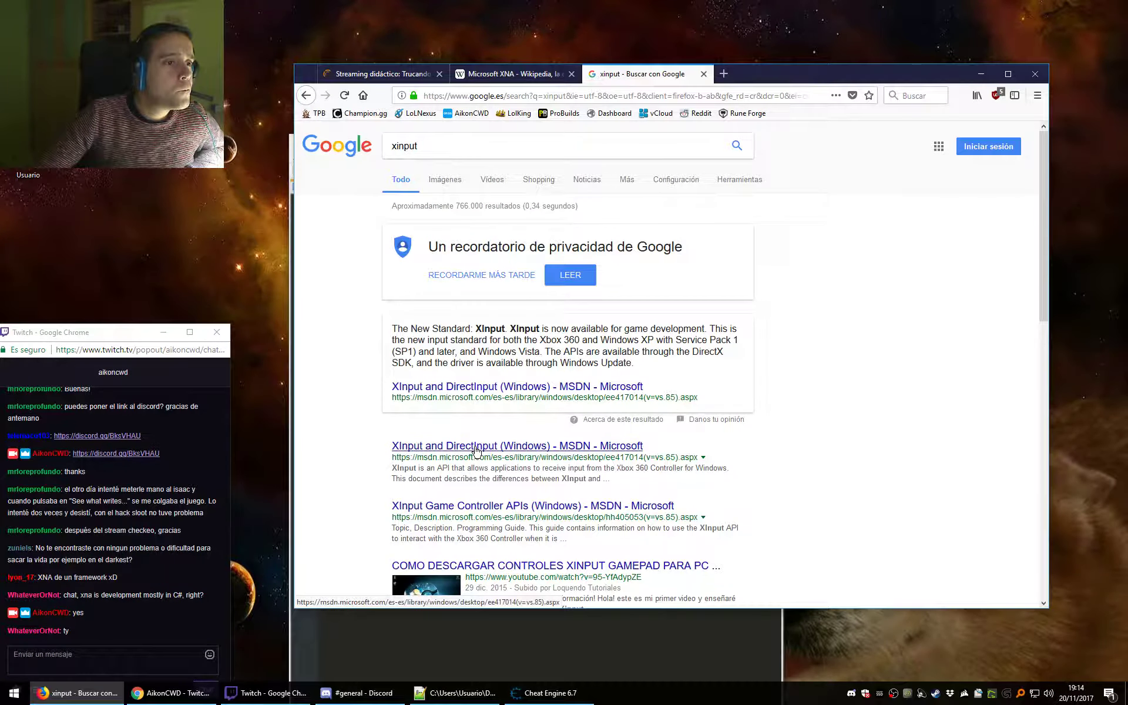
pyautogui.click(477, 451)
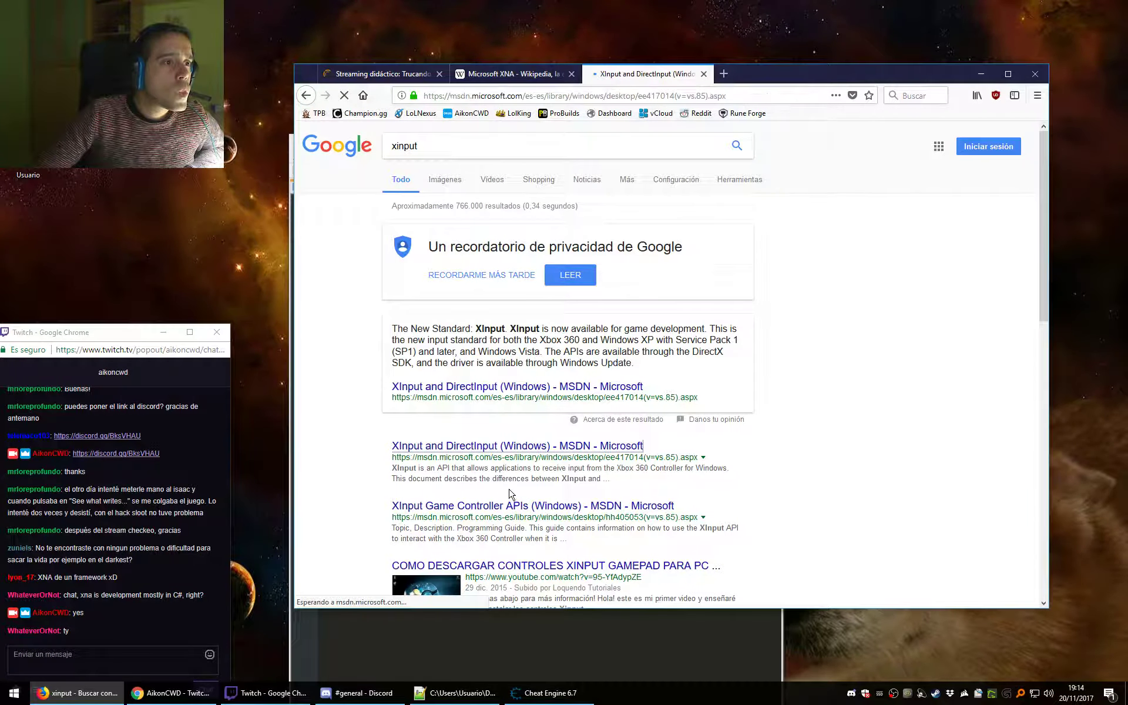
pyautogui.hotkey('alt', 'Left')
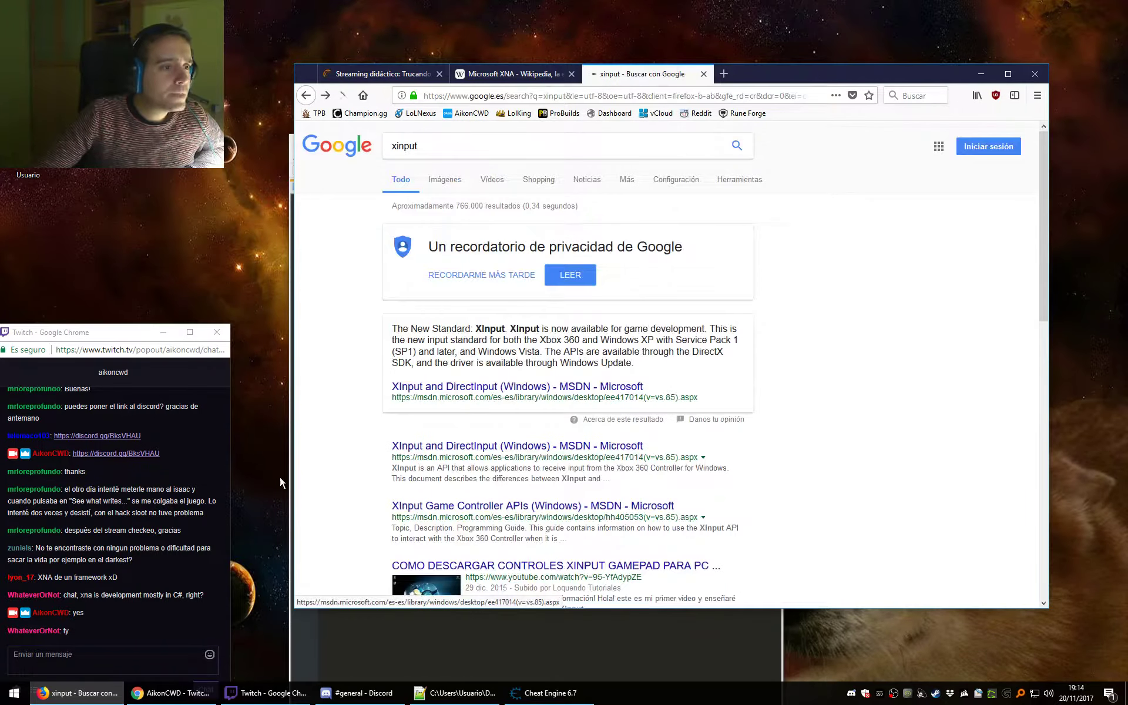
# Open the Spanish Wikipedia article on DirectInput from the results, review its XInput section, and close the tab.
pyautogui.scroll(-5, 467, 495)
pyautogui.click(504, 383)
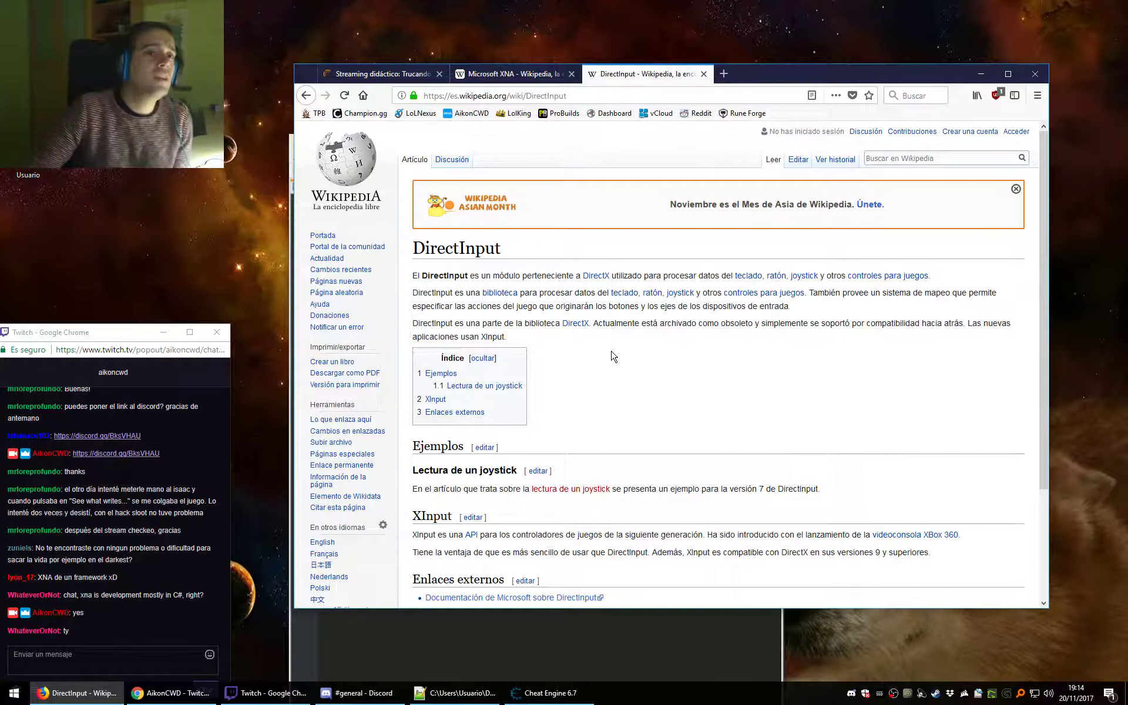
pyautogui.scroll(-3, 699, 456)
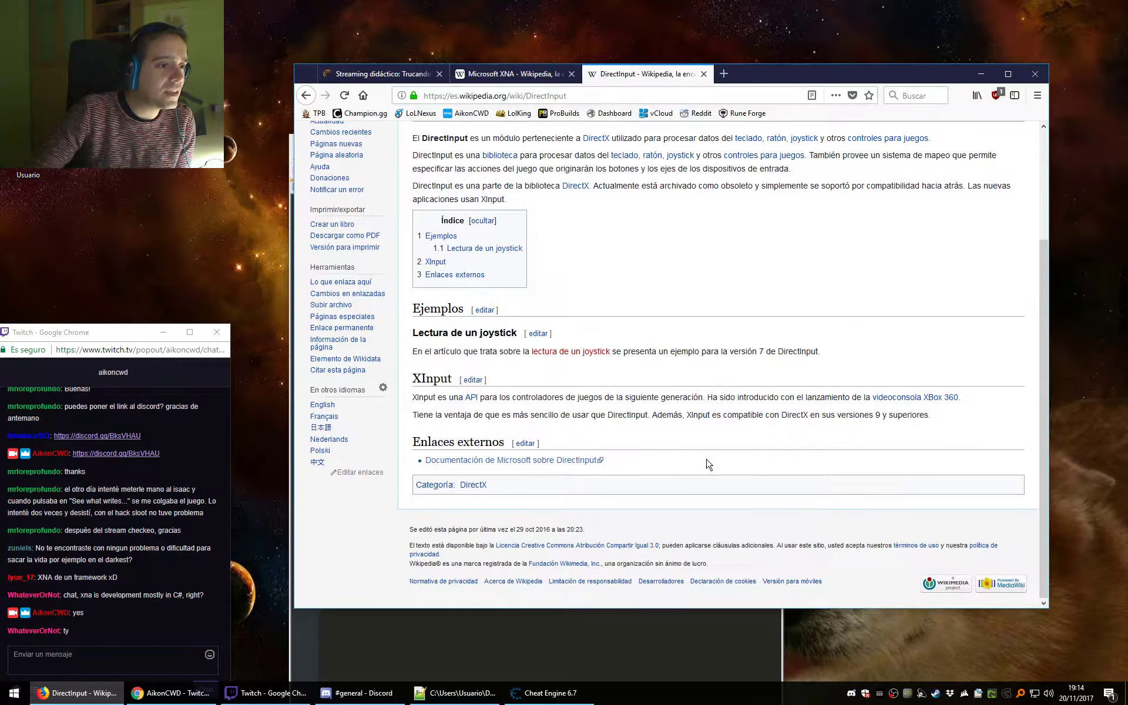
pyautogui.scroll(3, 706, 459)
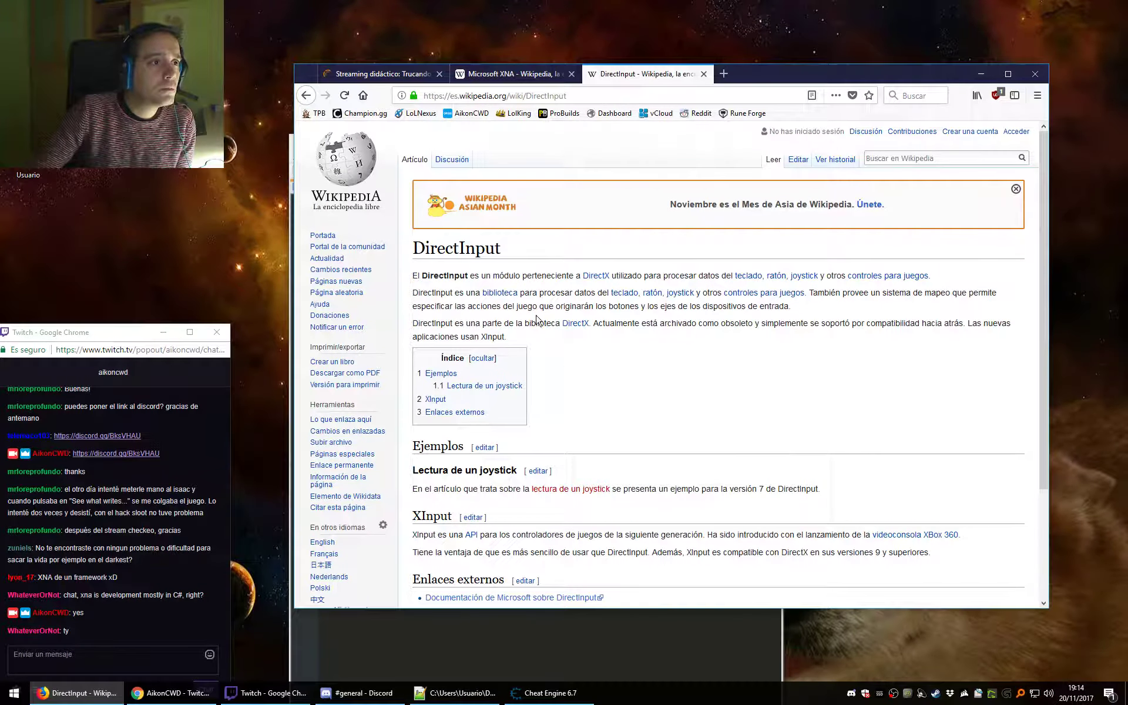
pyautogui.scroll(-3, 434, 534)
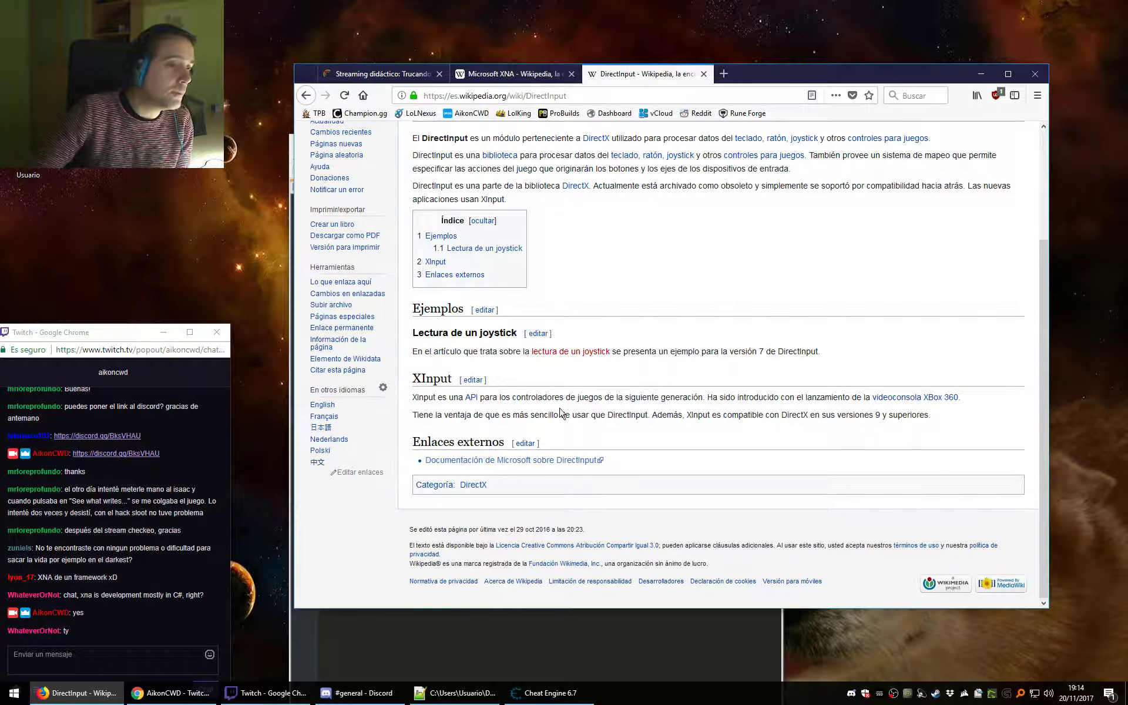
pyautogui.scroll(3, 458, 391)
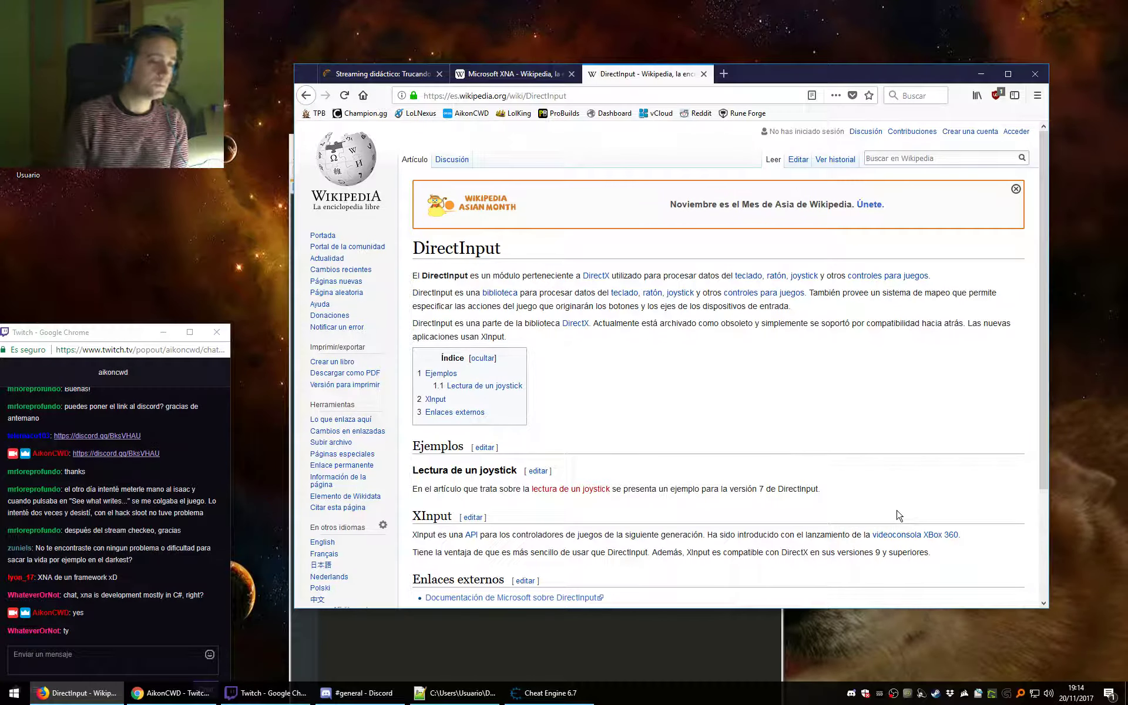
pyautogui.click(703, 74)
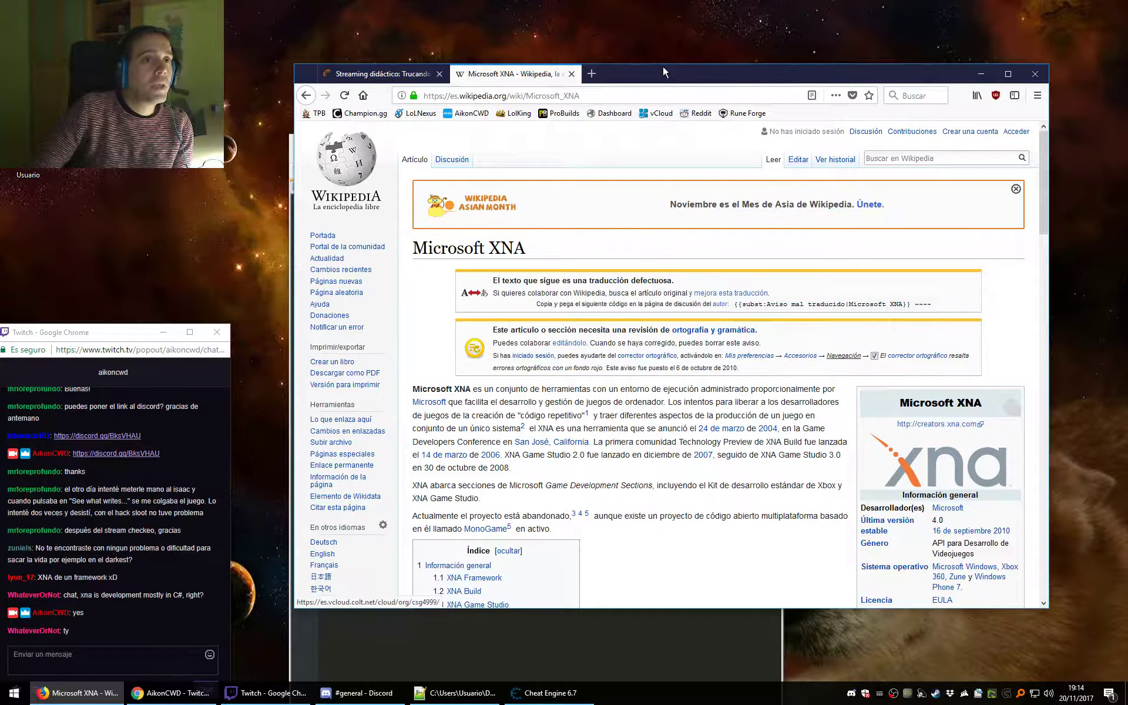
# Move the browser window higher and highlight the XNA article's passages on the 2008 release and the project's abandonment.
pyautogui.moveTo(661, 64); pyautogui.dragTo(666, 31)
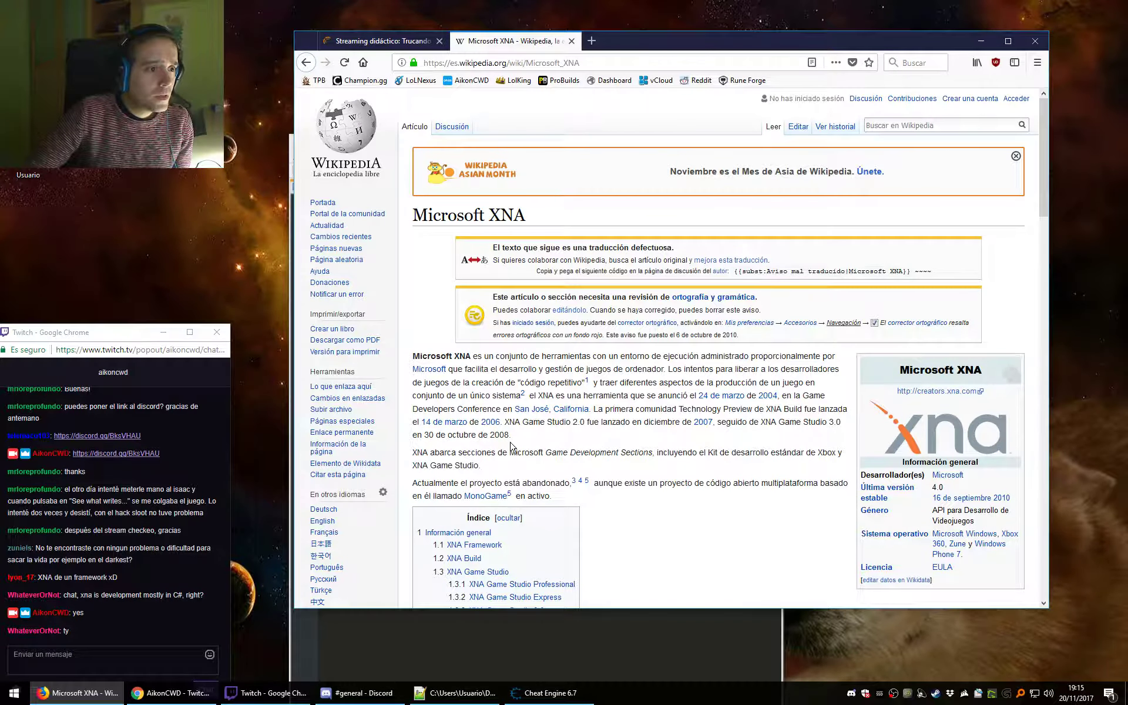
pyautogui.moveTo(485, 435); pyautogui.dragTo(527, 437)
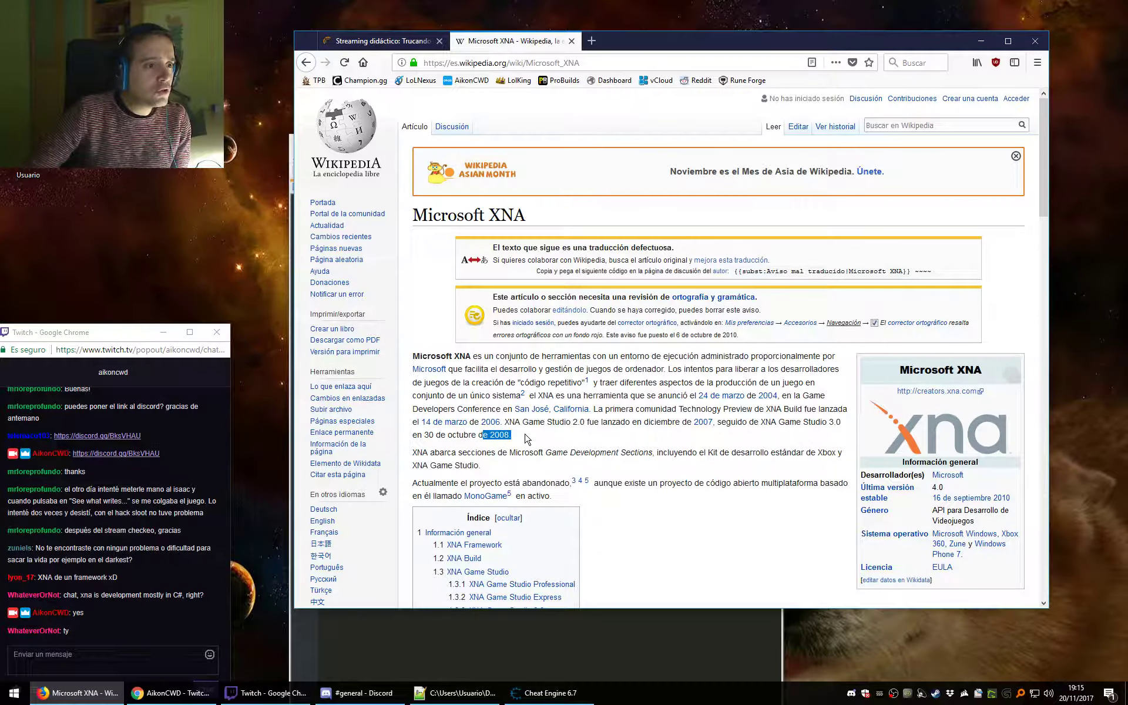
pyautogui.moveTo(412, 483); pyautogui.dragTo(838, 486)
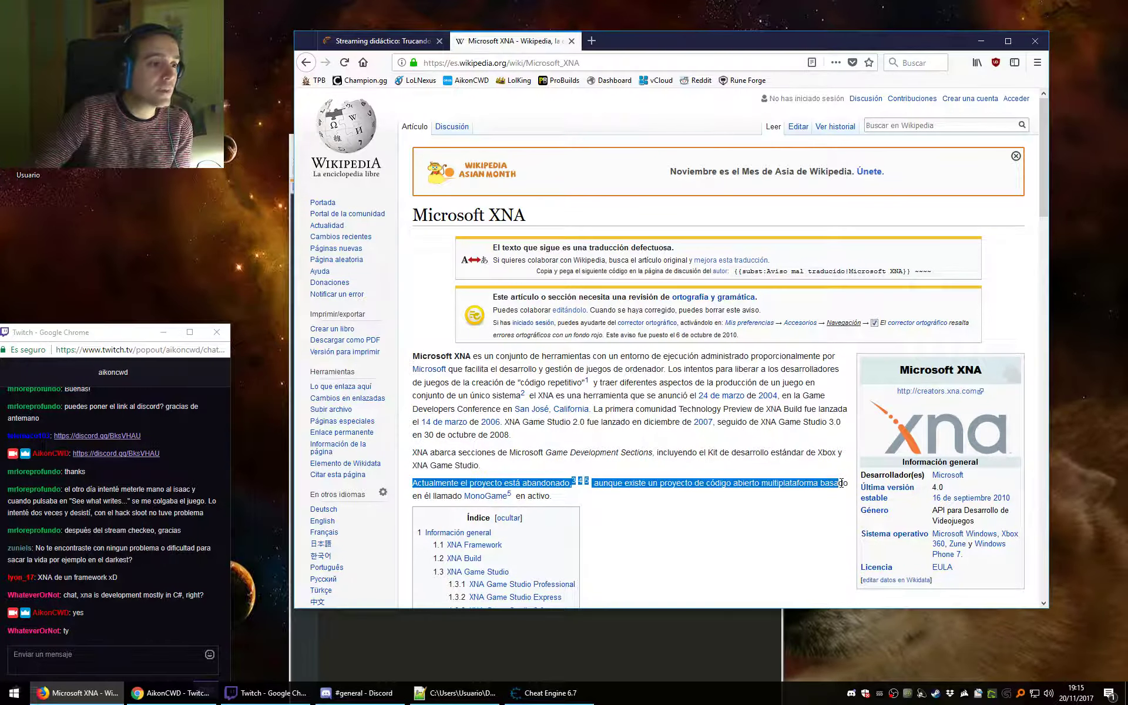
pyautogui.click(525, 496)
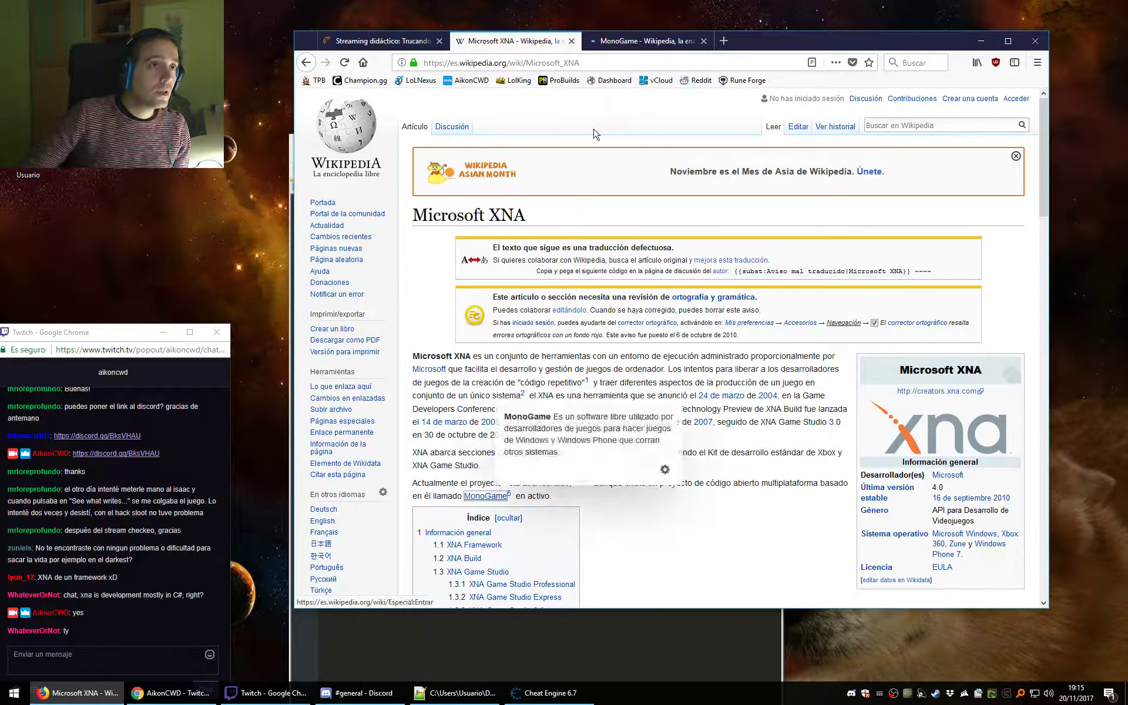
# Open the linked MonoGame article in a new tab in its English version and review its Games table.
pyautogui.middleClick(485, 496)
pyautogui.click(648, 42)
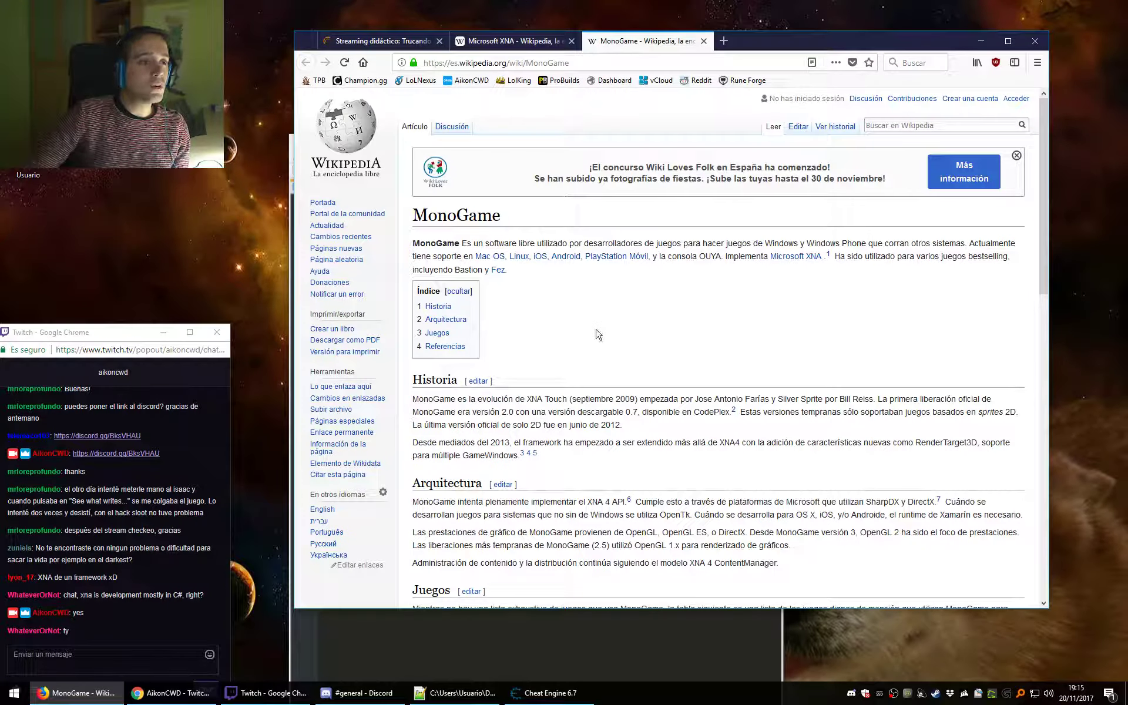
pyautogui.scroll(-4, 393, 498)
pyautogui.click(322, 375)
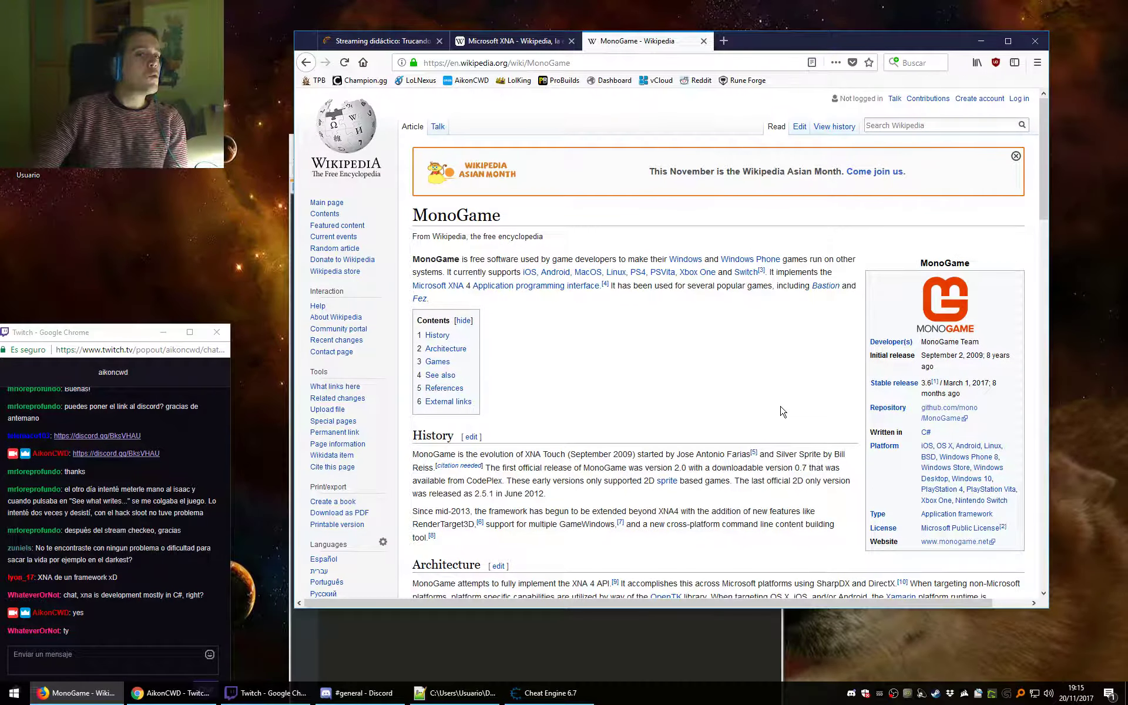
pyautogui.scroll(-10, 683, 407)
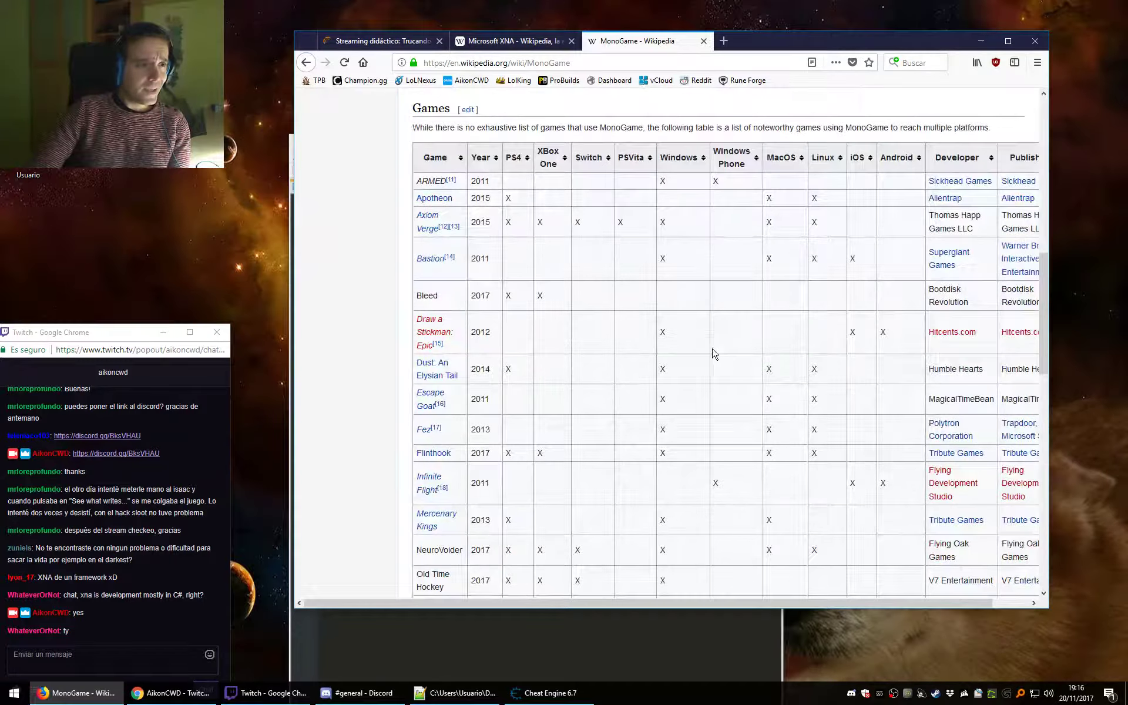
pyautogui.scroll(10, 712, 352)
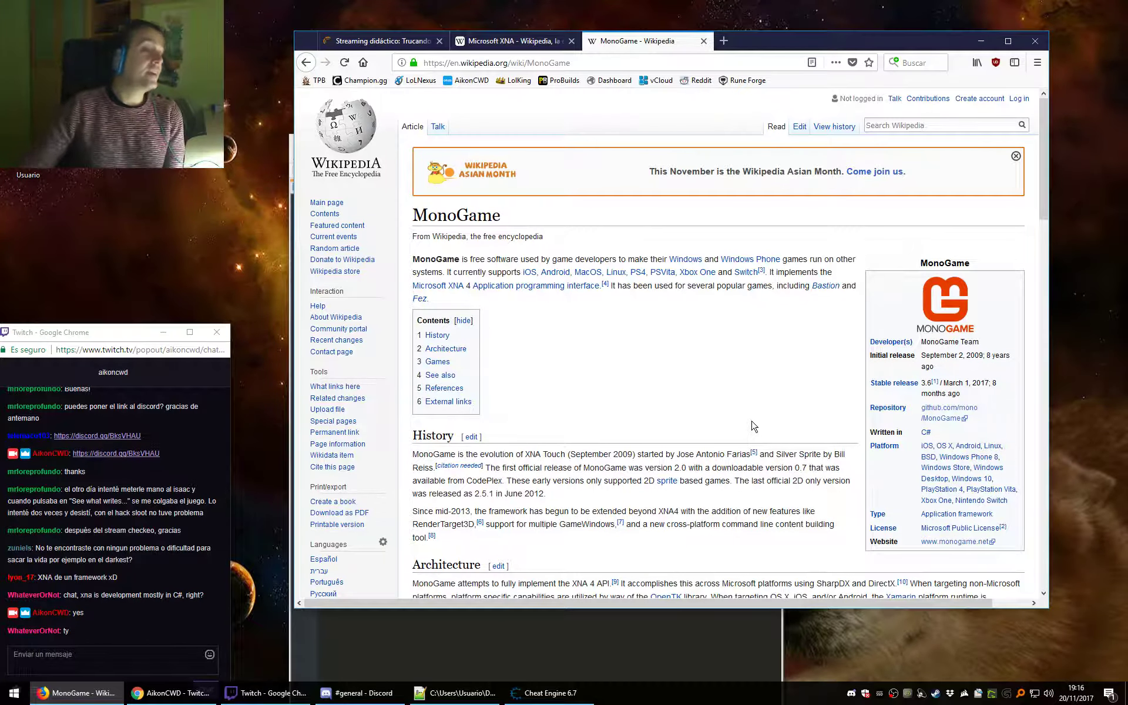
# Return to the Microsoft XNA article, switch it to English and go to the partial list of games using XNA.
pyautogui.click(496, 41)
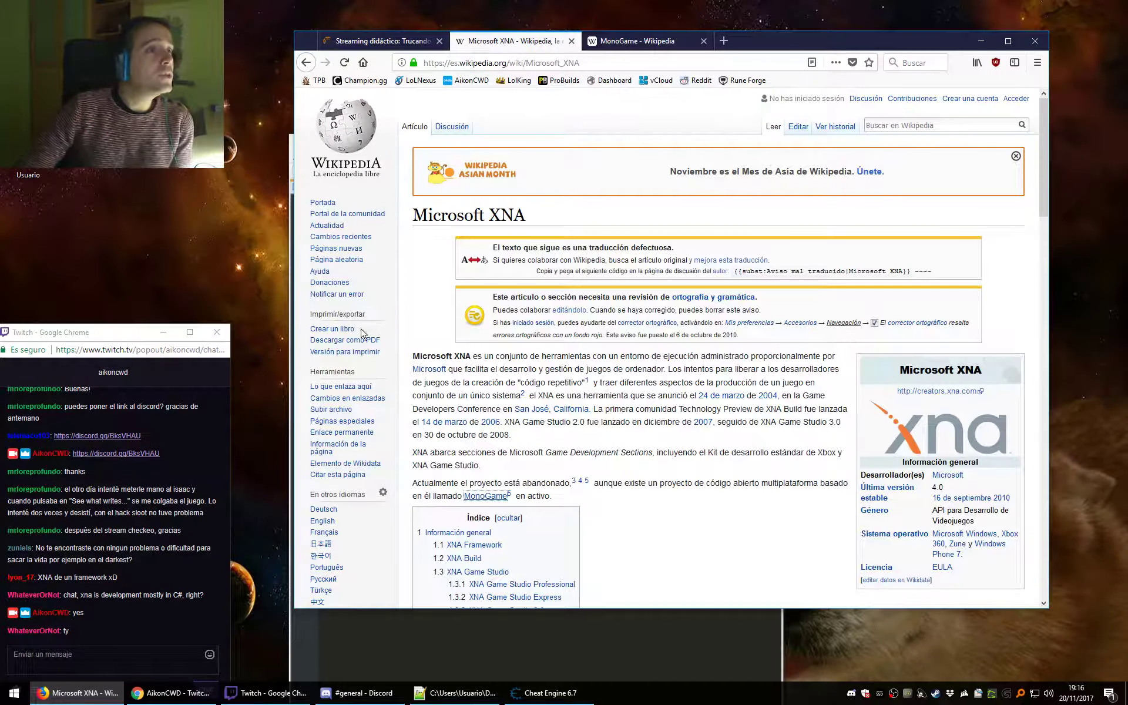
pyautogui.scroll(-20, 624, 299)
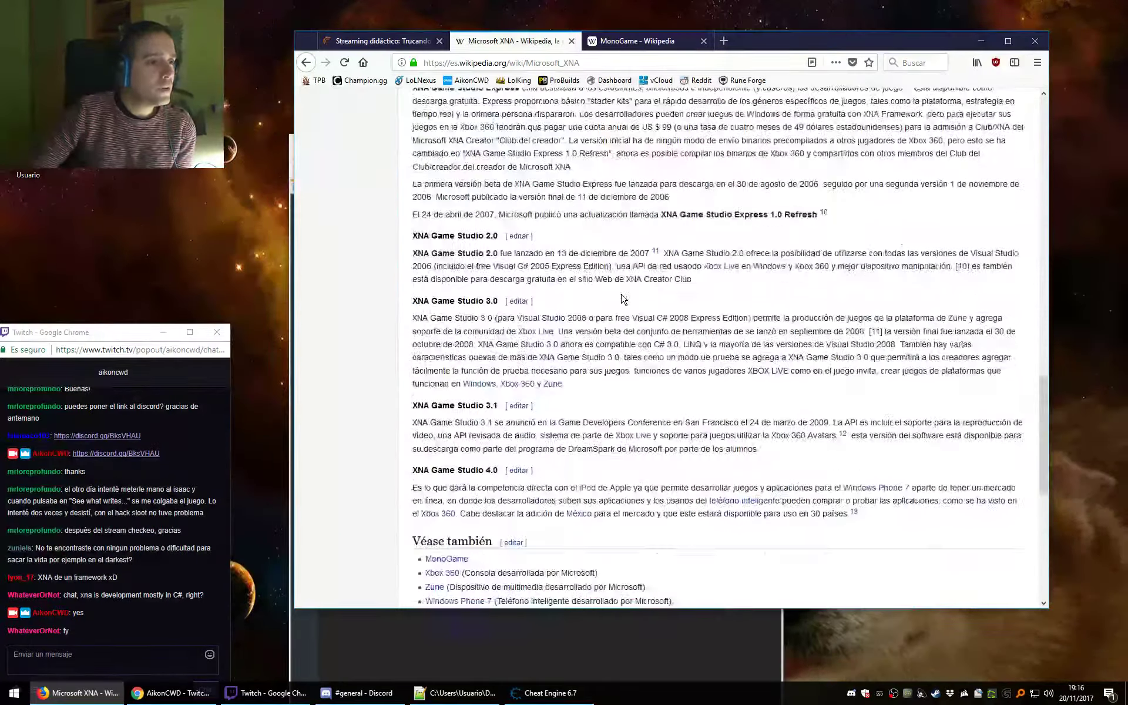
pyautogui.scroll(-5, 623, 297)
pyautogui.scroll(20, 621, 297)
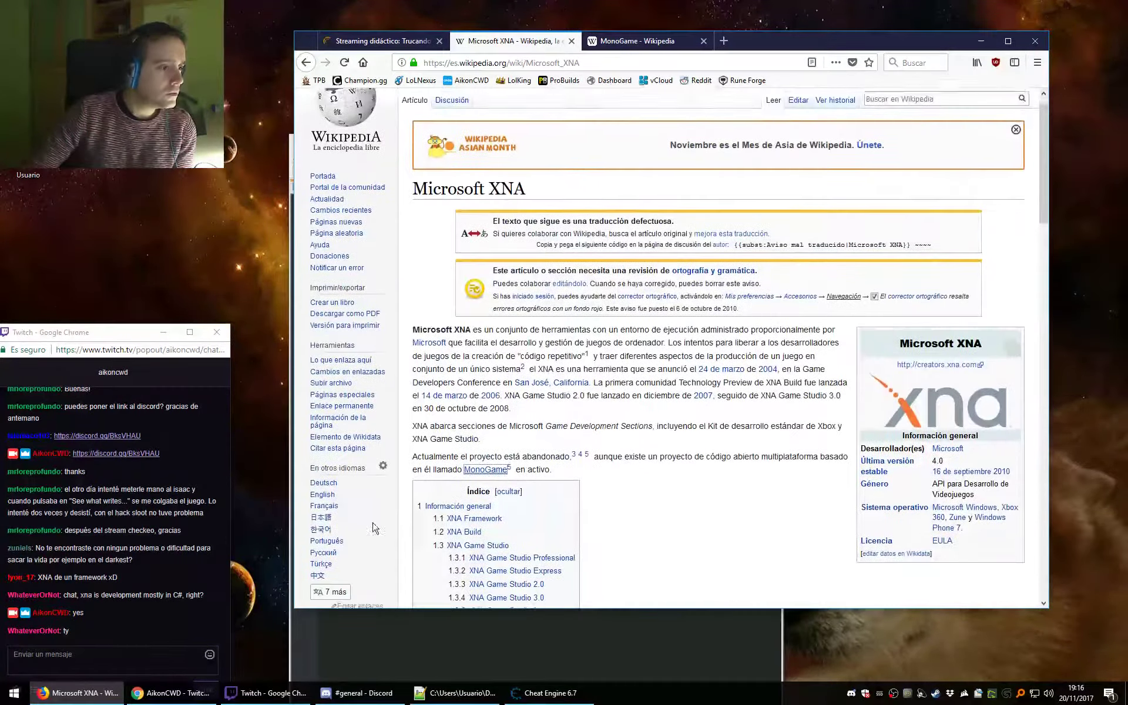
pyautogui.click(323, 461)
pyautogui.scroll(-6, 874, 287)
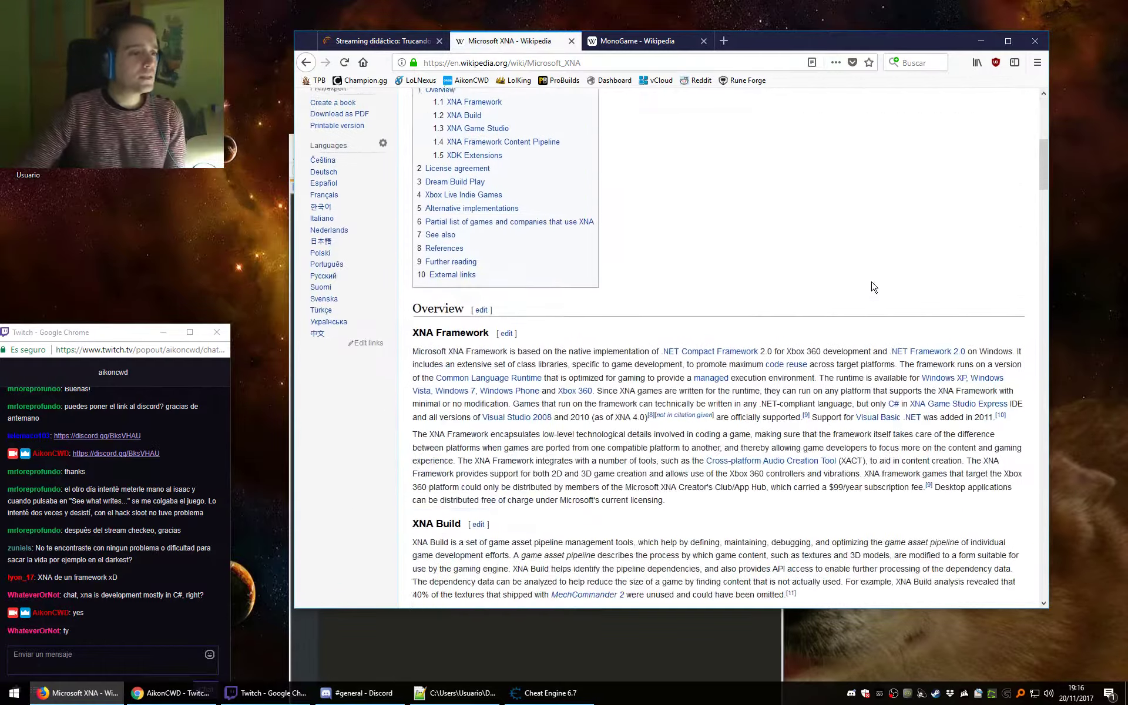
pyautogui.scroll(-20, 873, 286)
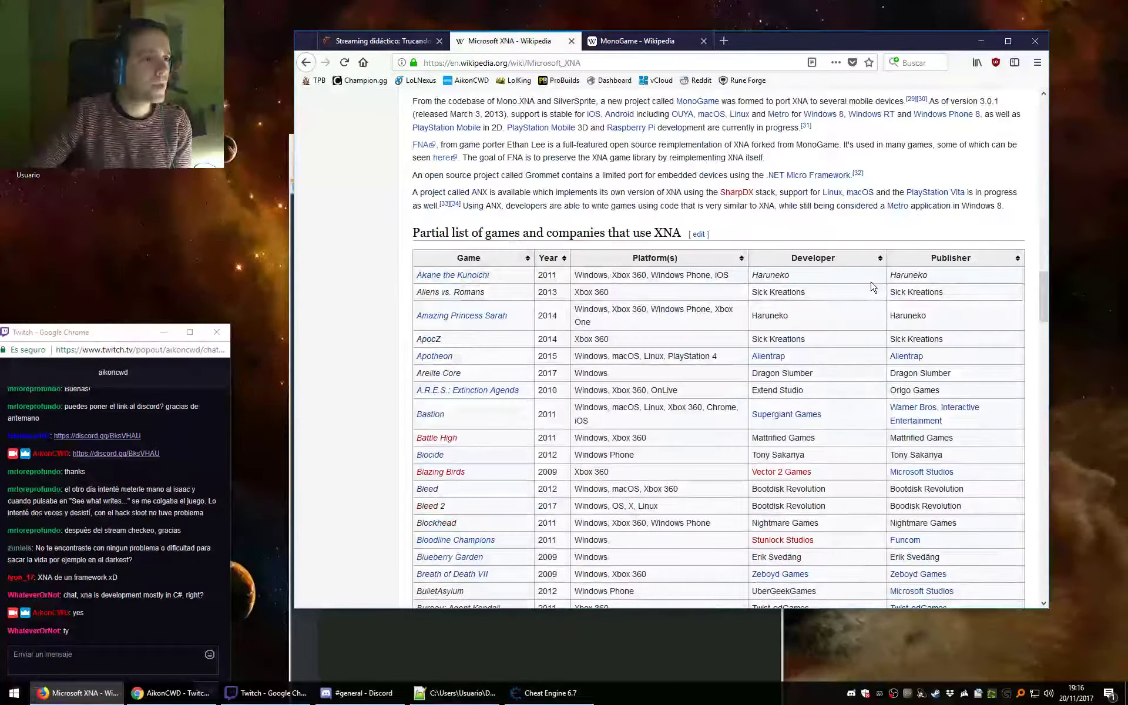
pyautogui.scroll(-2, 871, 287)
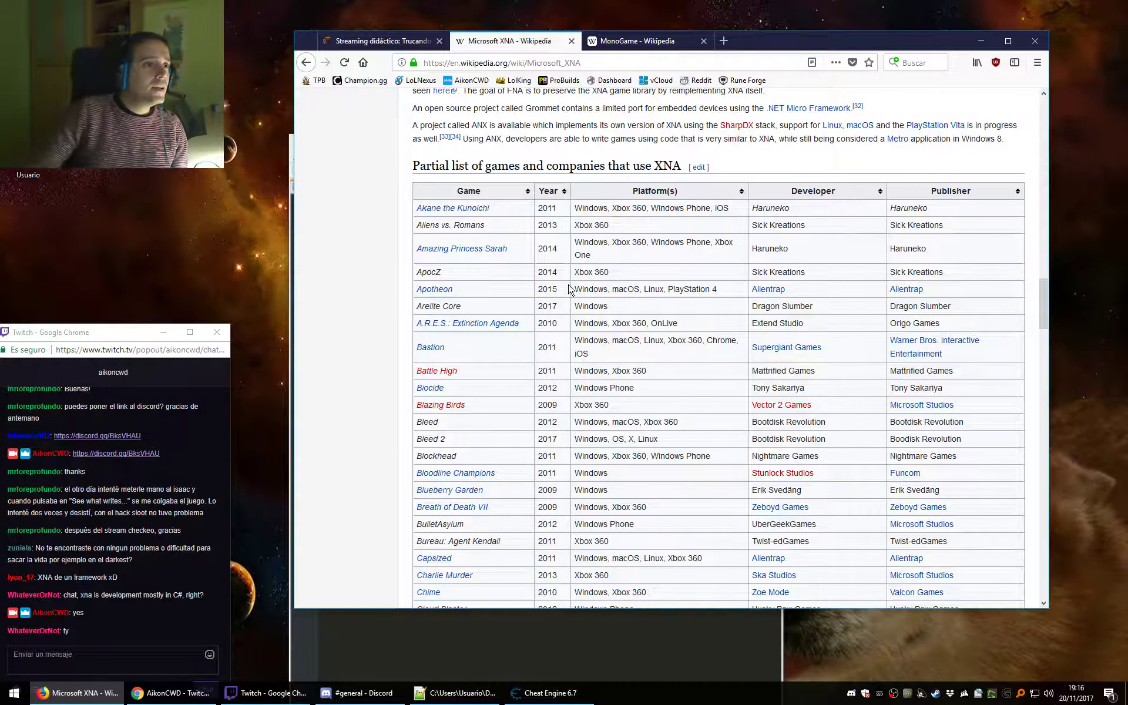
# Highlight Bastion, Bleed, Bleed 2 and Dead Pixels as examples in the list of XNA games.
pyautogui.moveTo(464, 353); pyautogui.dragTo(383, 358)
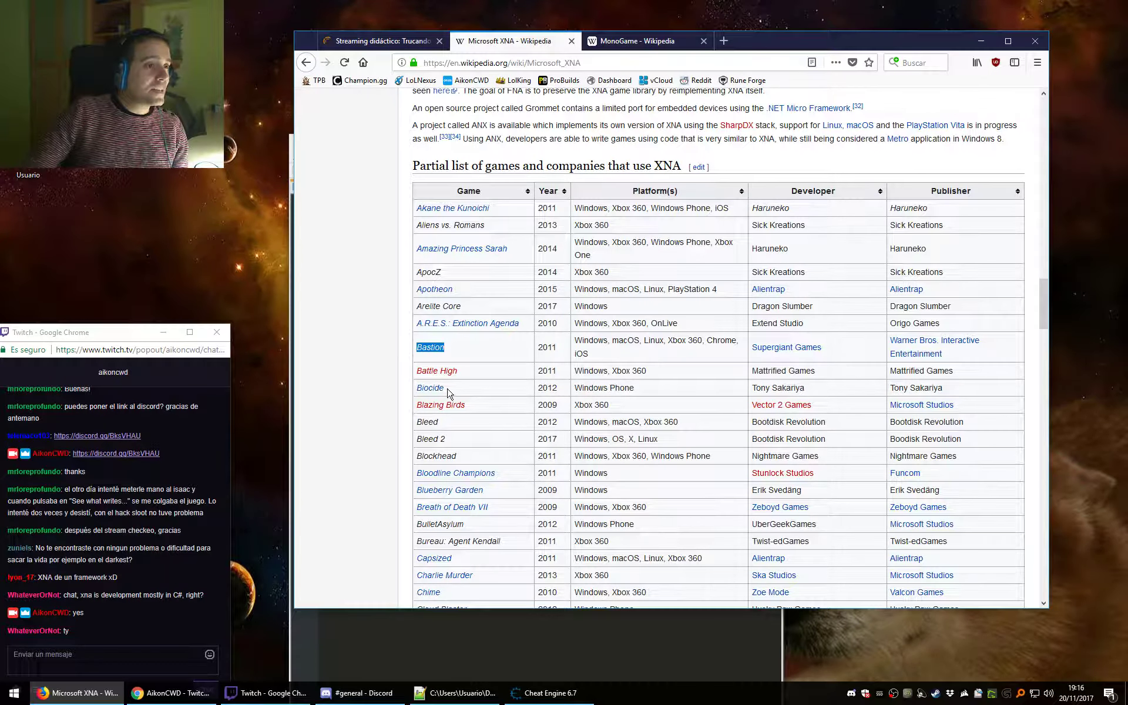
pyautogui.moveTo(461, 423); pyautogui.dragTo(415, 423)
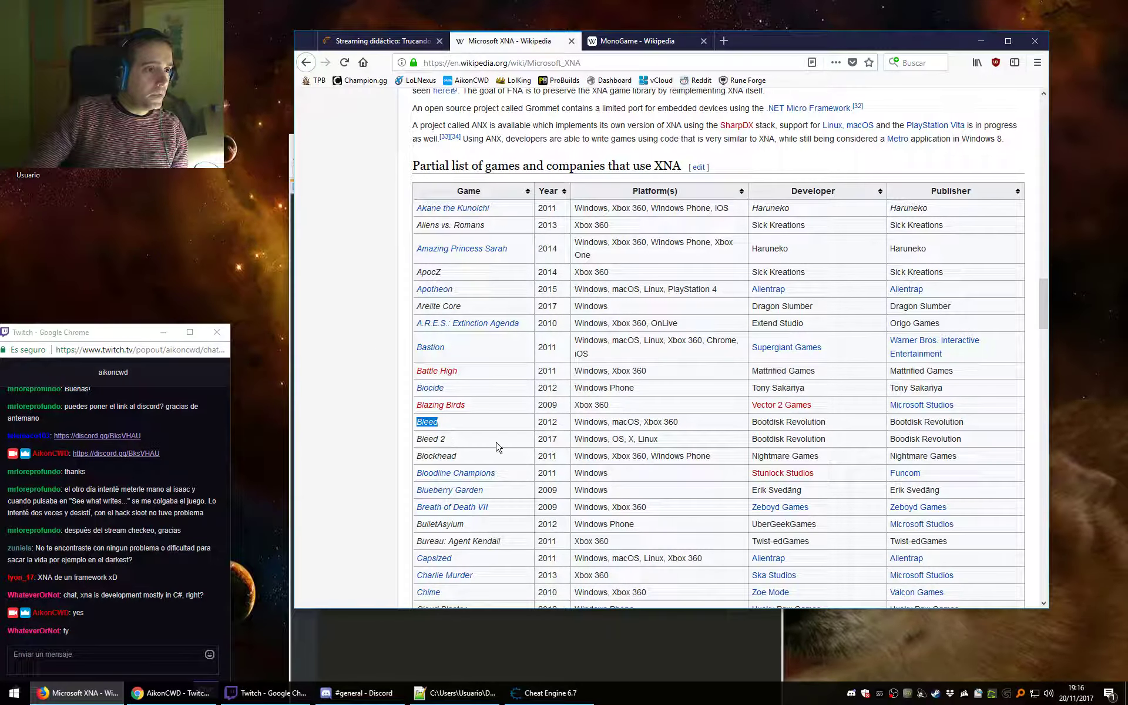
pyautogui.moveTo(496, 447); pyautogui.dragTo(498, 445)
pyautogui.scroll(-5, 522, 420)
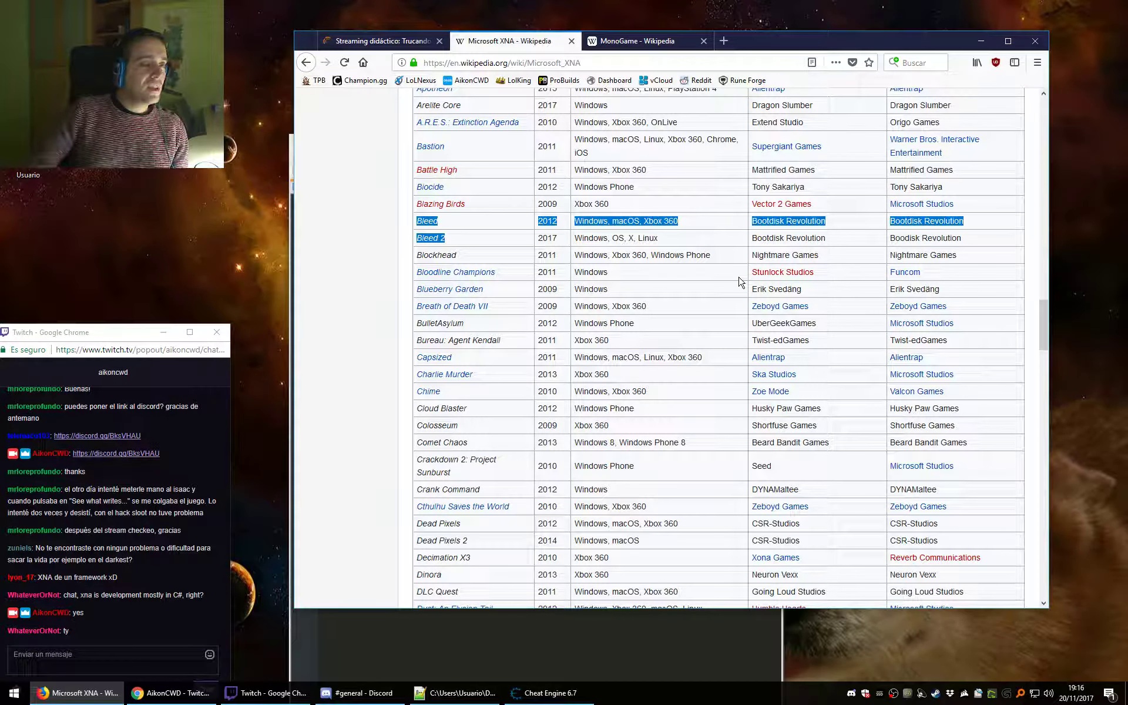
pyautogui.click(495, 257)
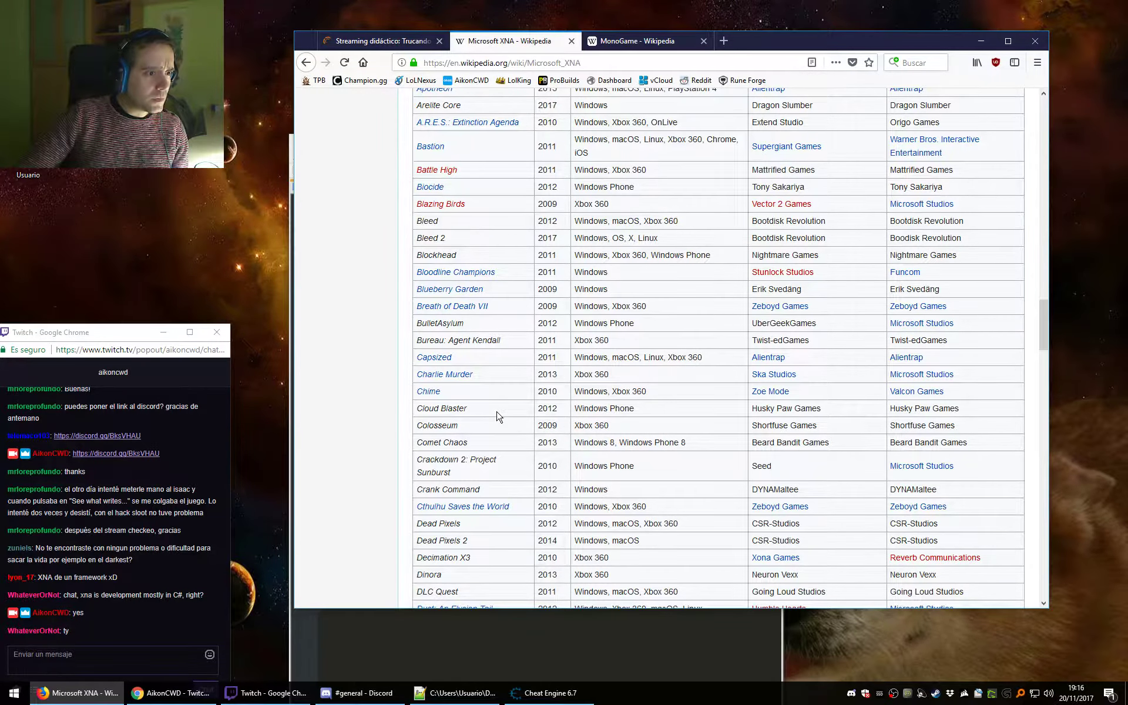
pyautogui.scroll(-4, 496, 416)
pyautogui.moveTo(496, 394); pyautogui.dragTo(496, 401)
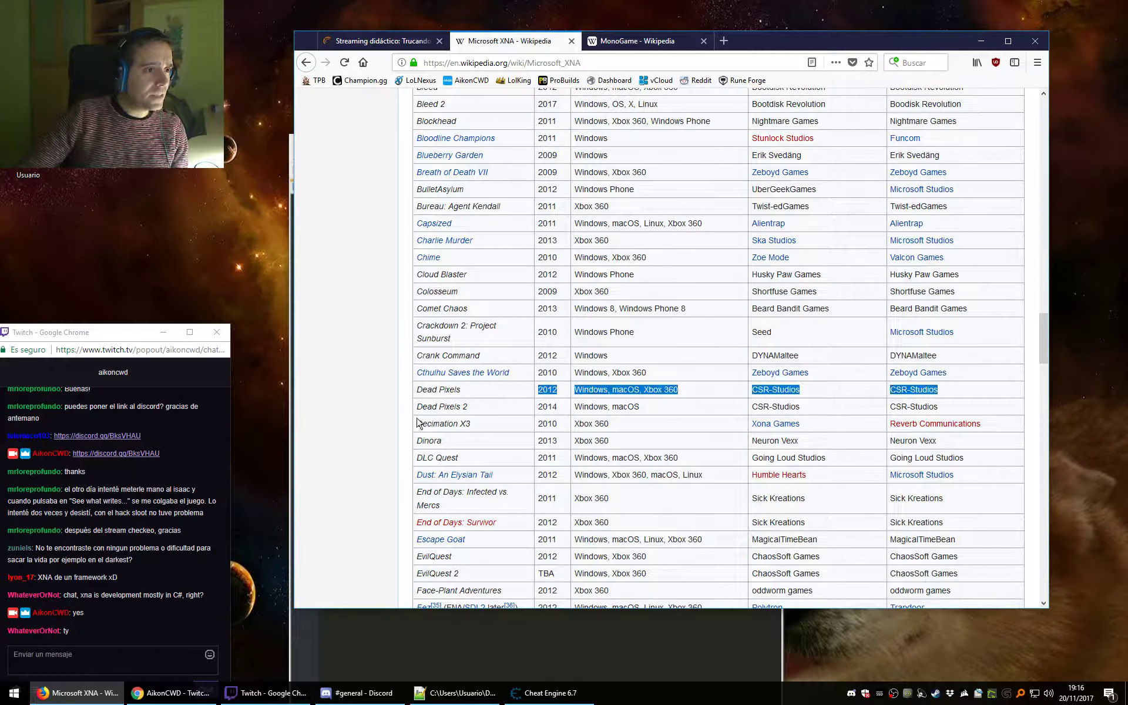
pyautogui.click(499, 449)
# Continue through the XNA games list, highlighting Magicka, Reus and Rogue Legacy.
pyautogui.scroll(-6, 511, 523)
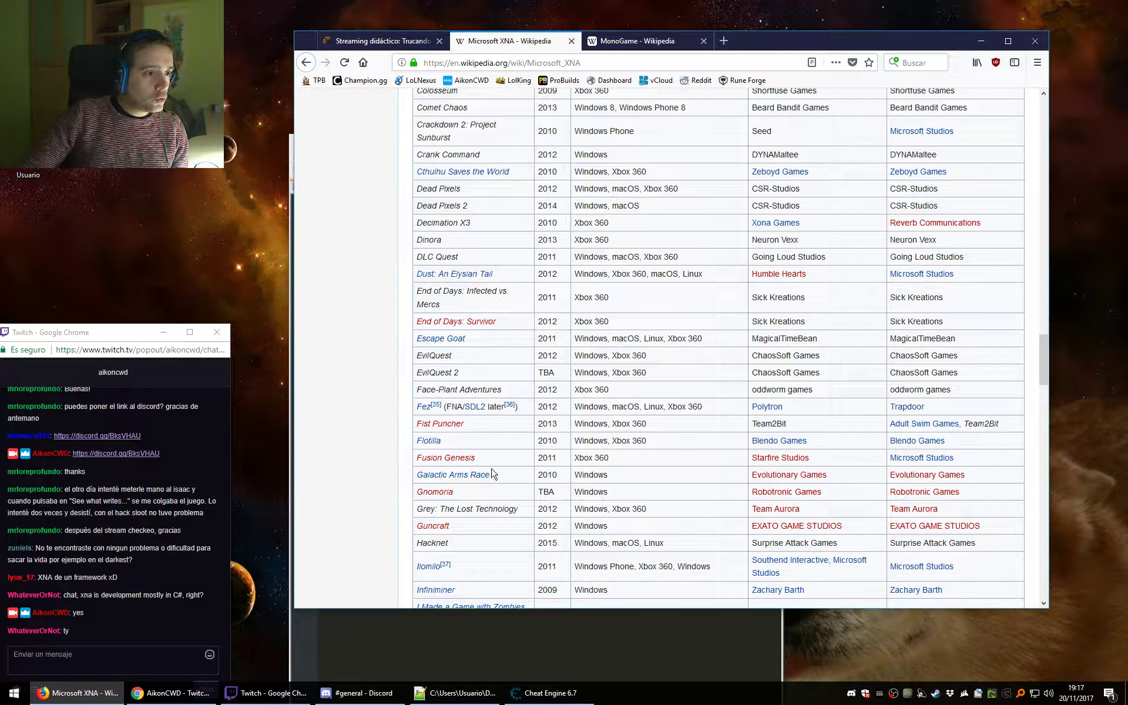
pyautogui.scroll(-6, 480, 569)
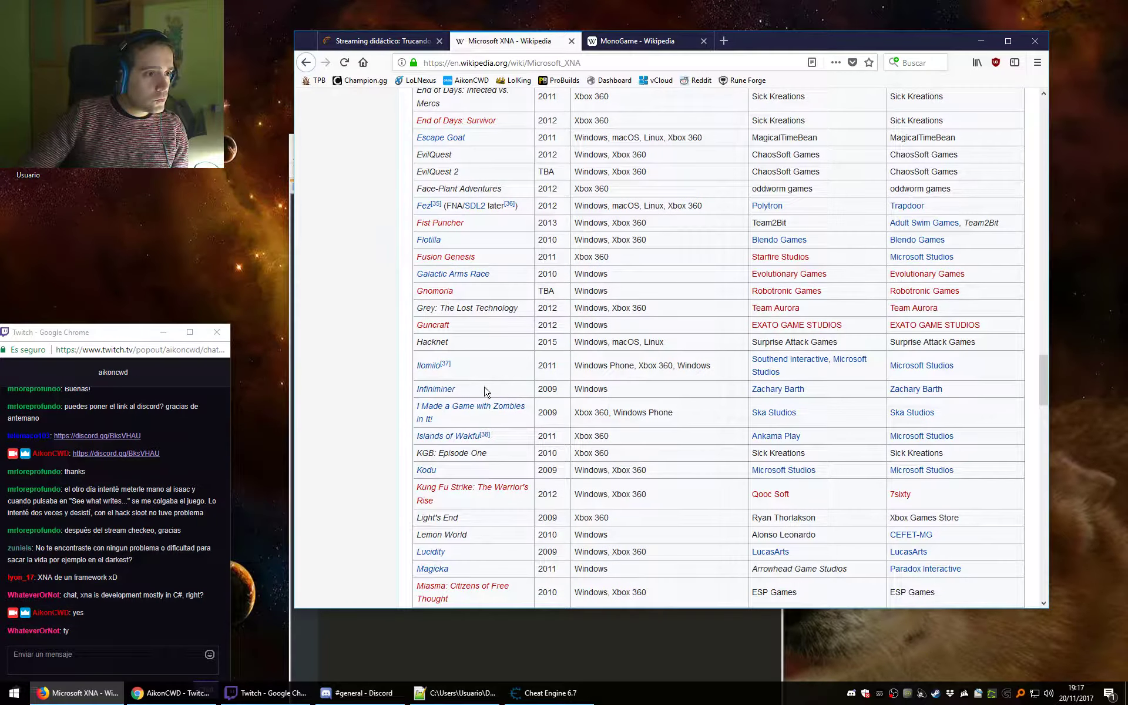
pyautogui.scroll(-4, 516, 578)
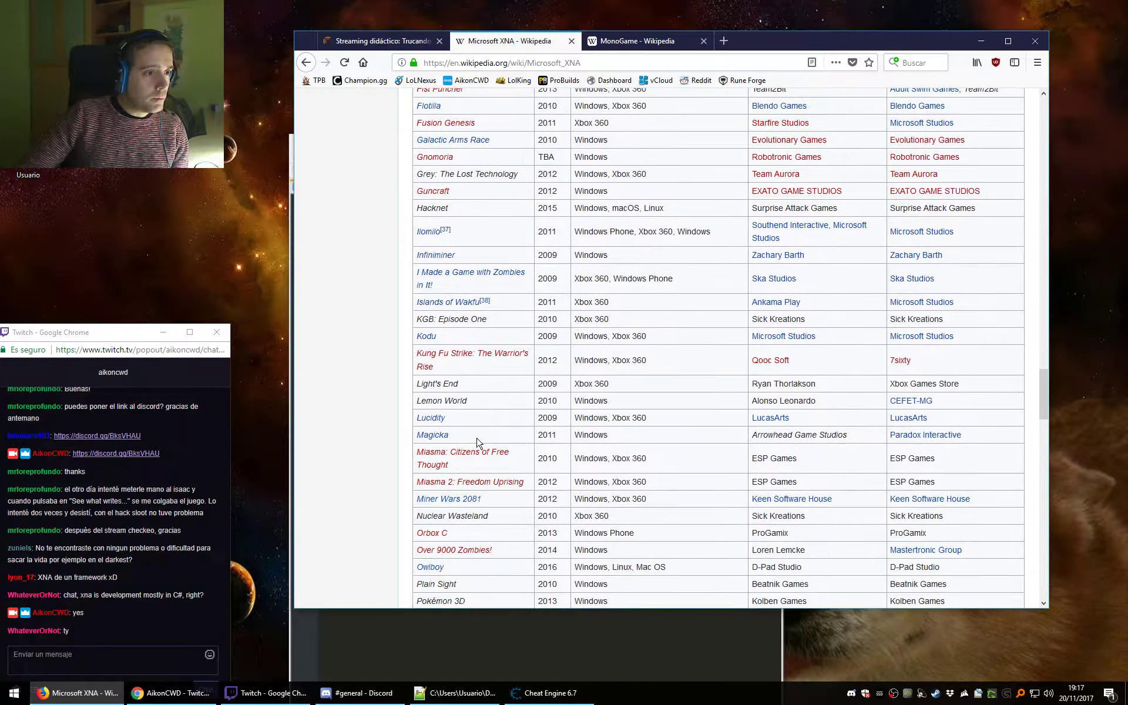
pyautogui.doubleClick(446, 434)
pyautogui.scroll(-4, 564, 464)
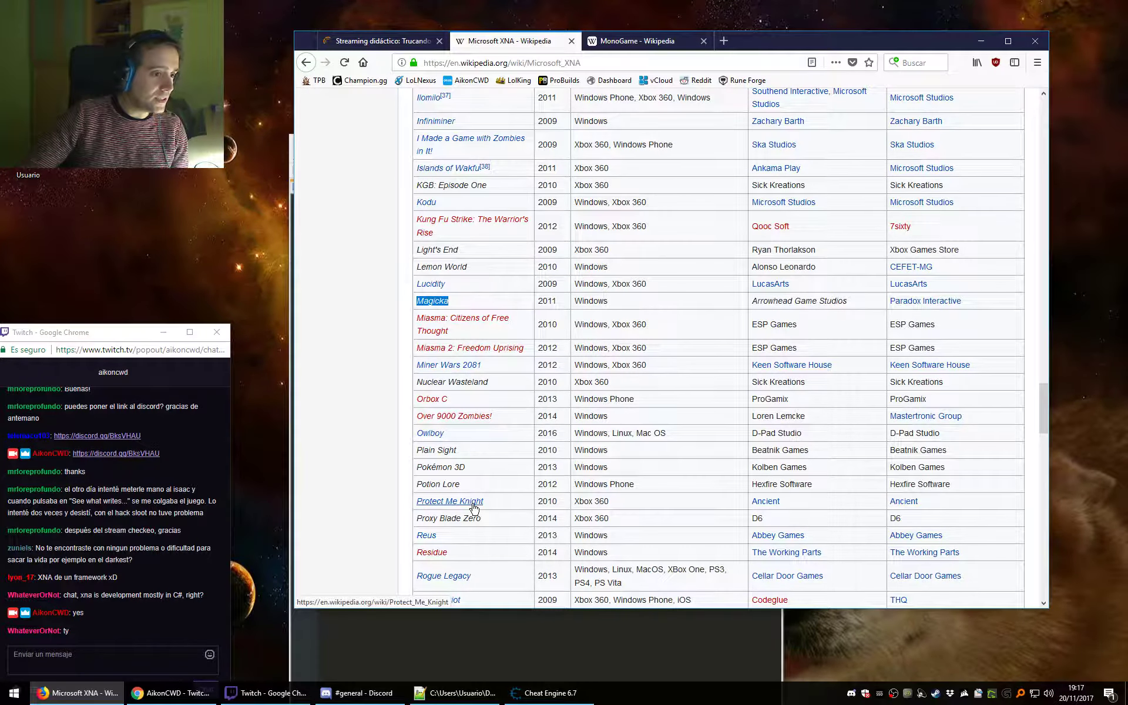
pyautogui.scroll(-4, 474, 508)
pyautogui.moveTo(469, 407); pyautogui.dragTo(418, 405)
pyautogui.moveTo(496, 451); pyautogui.dragTo(392, 458)
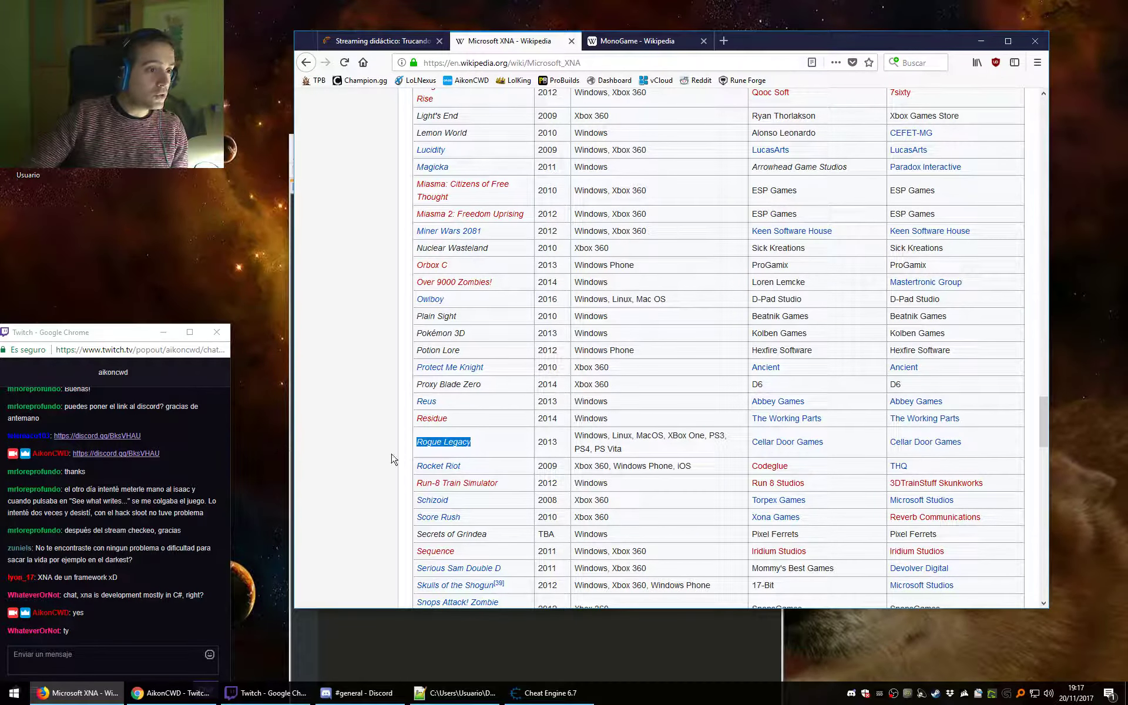
# Highlight Terraria in the XNA games list and review the remaining entries to the end of the table.
pyautogui.scroll(-4, 461, 324)
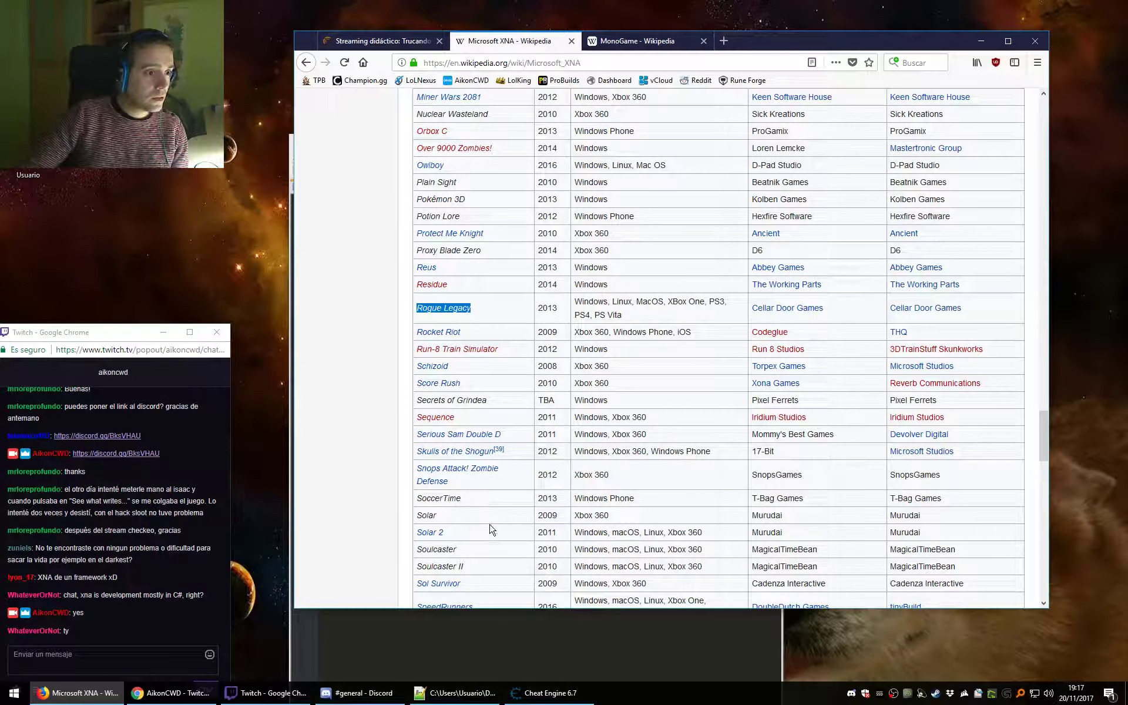
pyautogui.scroll(-8, 492, 530)
pyautogui.moveTo(460, 411); pyautogui.dragTo(252, 410)
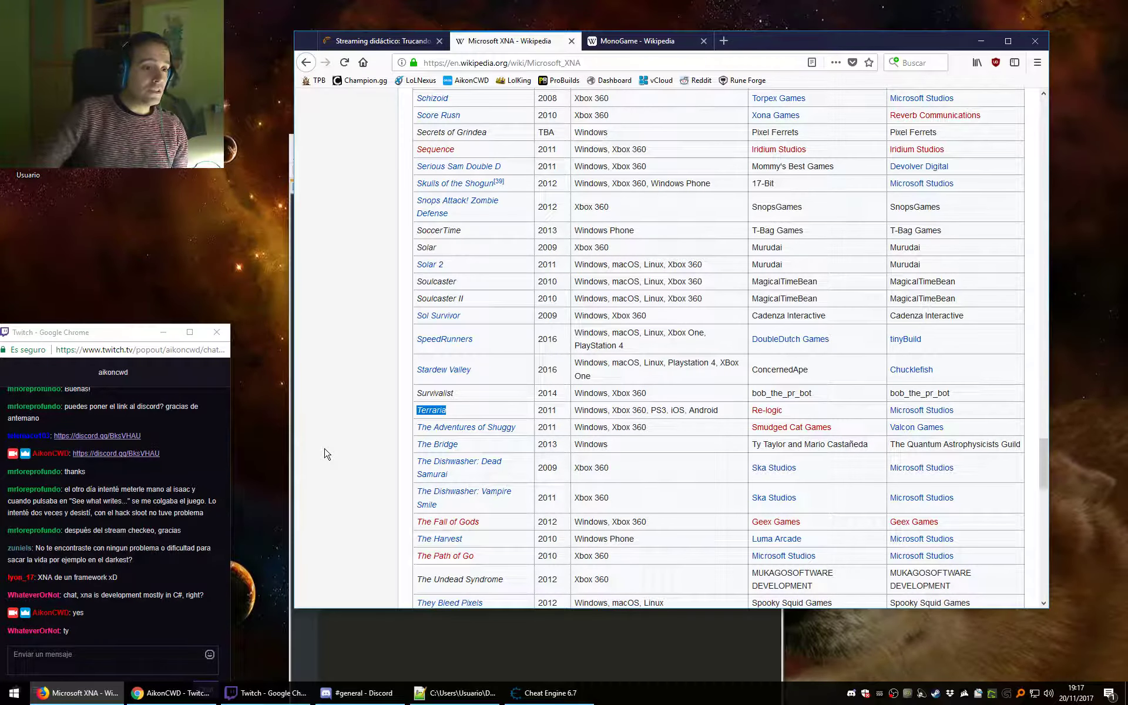
pyautogui.scroll(-6, 323, 453)
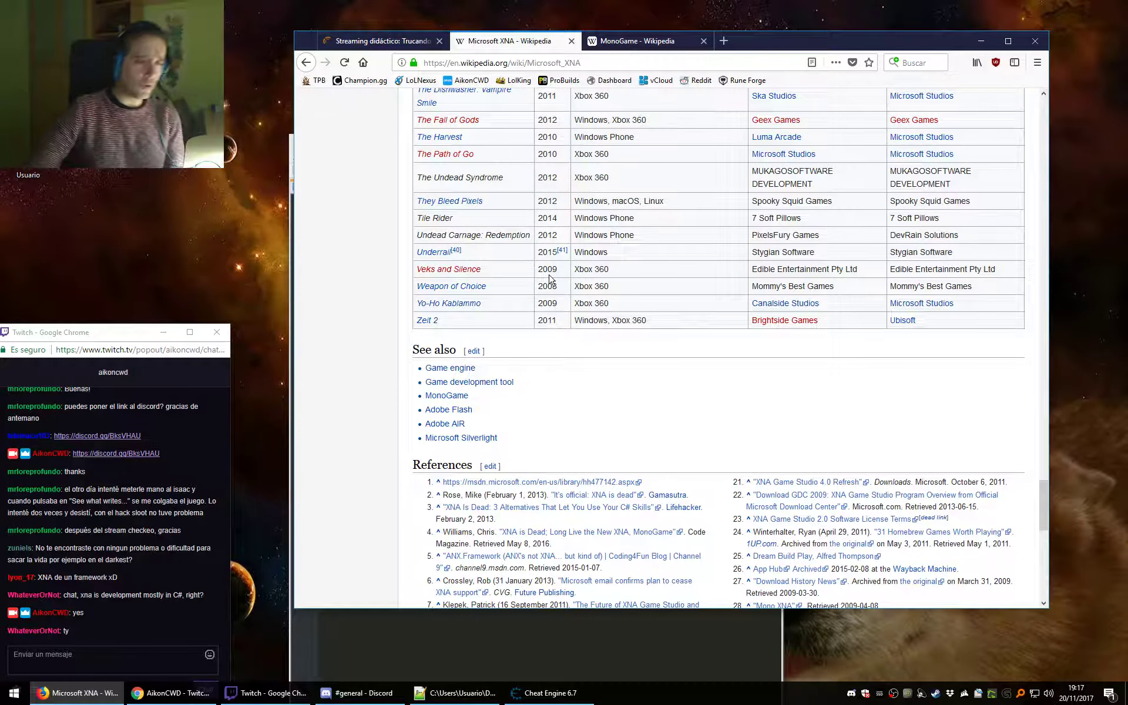
# Search the web for "axiom verge" in a new browser tab.
pyautogui.click(723, 41)
pyautogui.write('axiom verge')
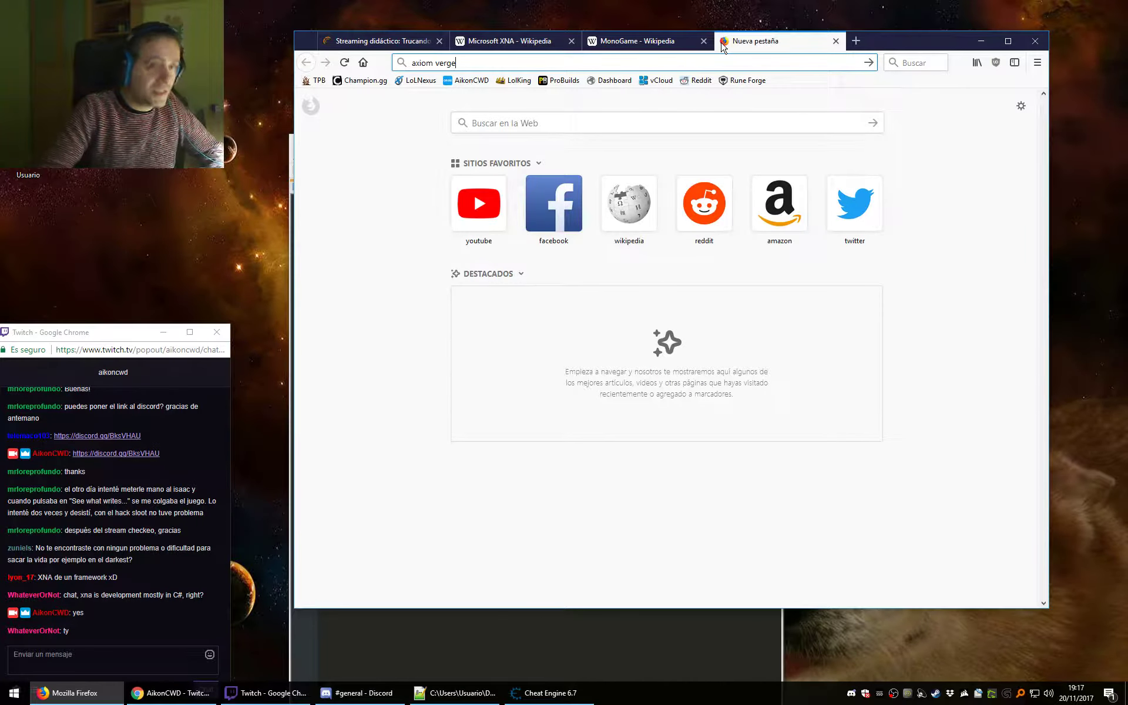
pyautogui.press('Return')
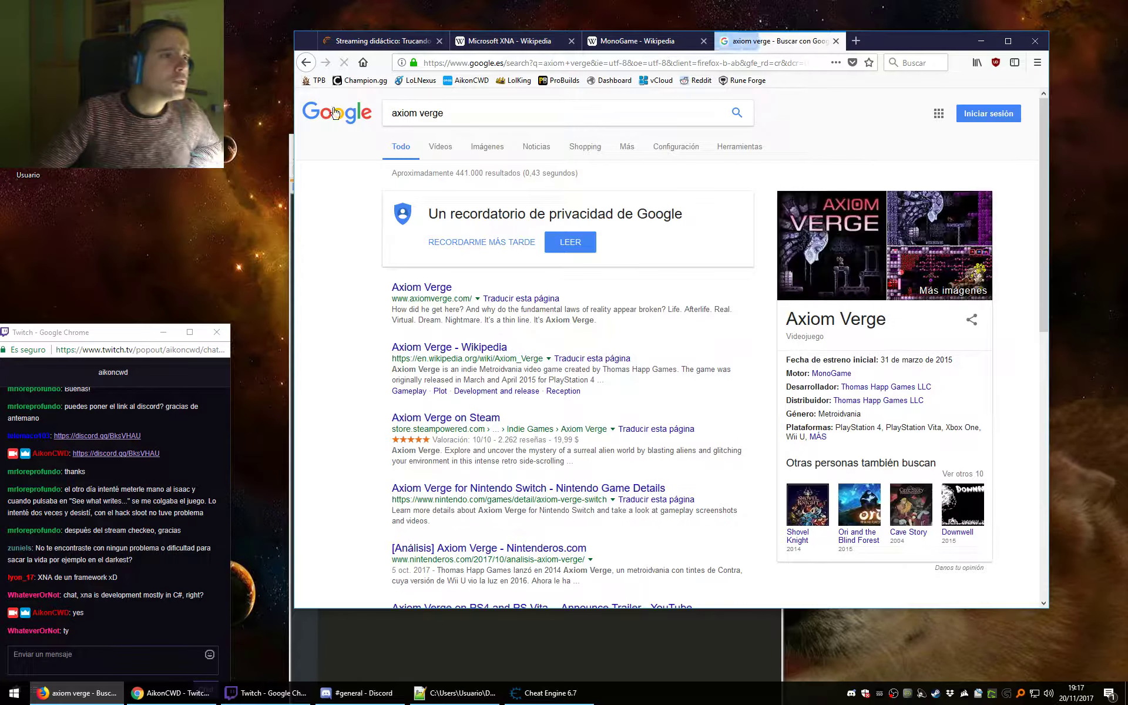
# Refine the web search to "axiom verge xna" and open the "Achievement Unlocked! — Axiom Verge" result.
pyautogui.click(502, 113)
pyautogui.write('xna')
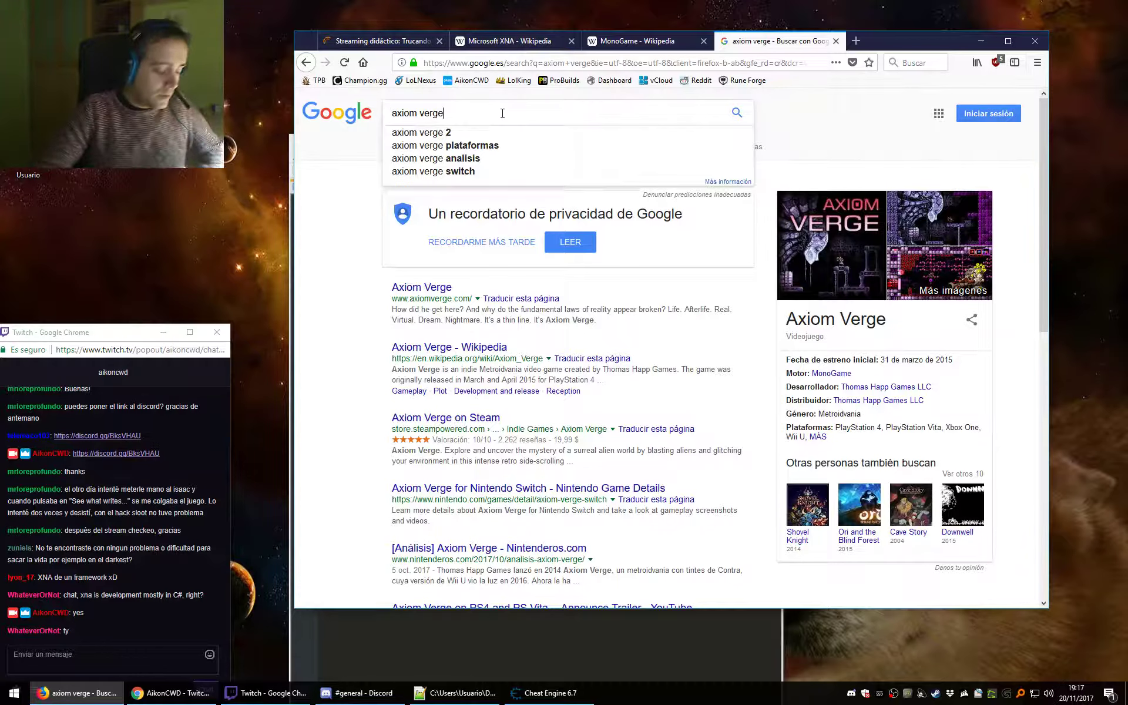
pyautogui.press('Return')
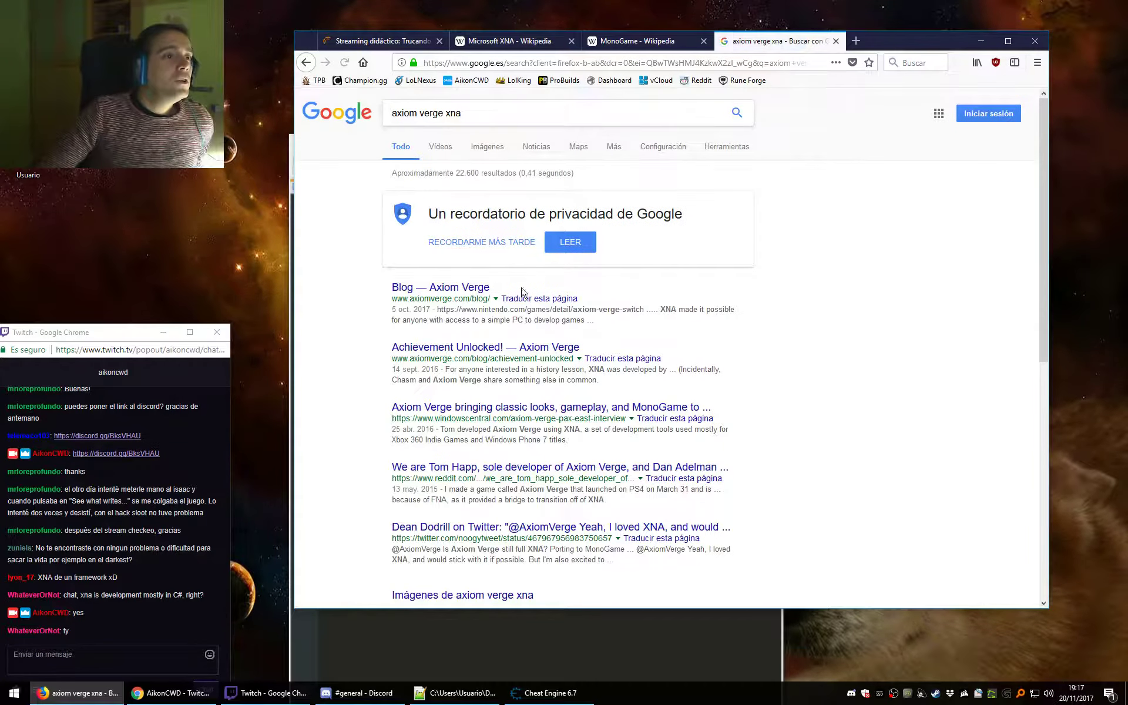
pyautogui.click(505, 350)
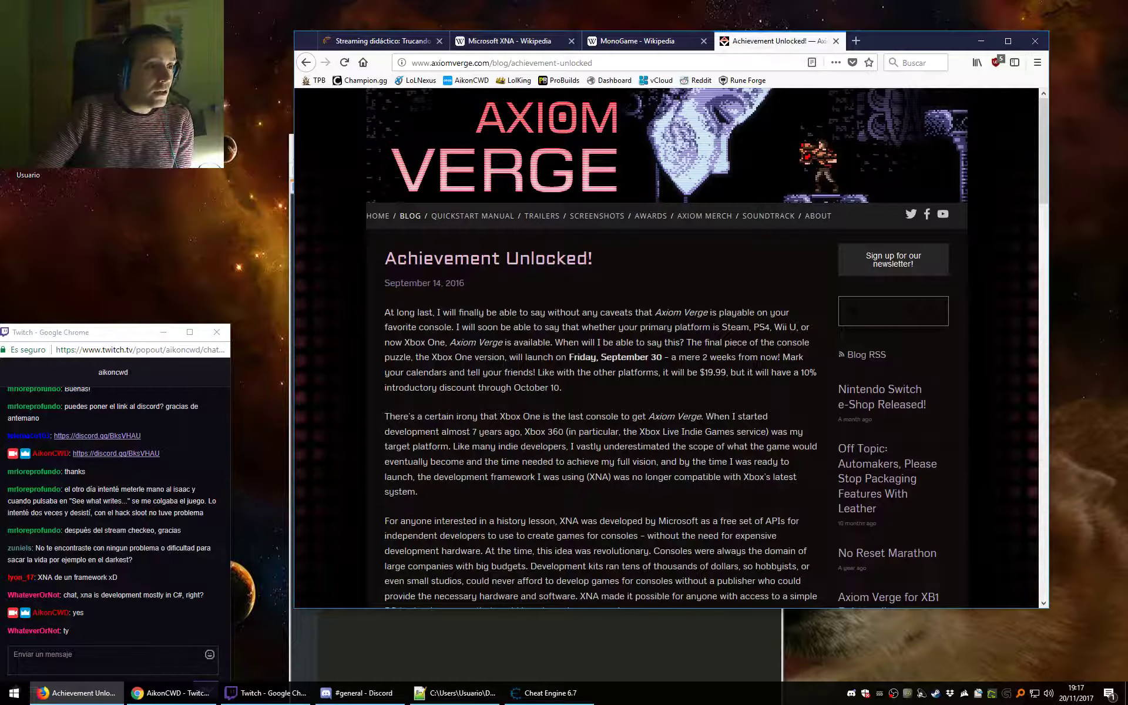
# Find the mentions of "mono" in the Achievement Unlocked! article.
pyautogui.scroll(-5, 519, 405)
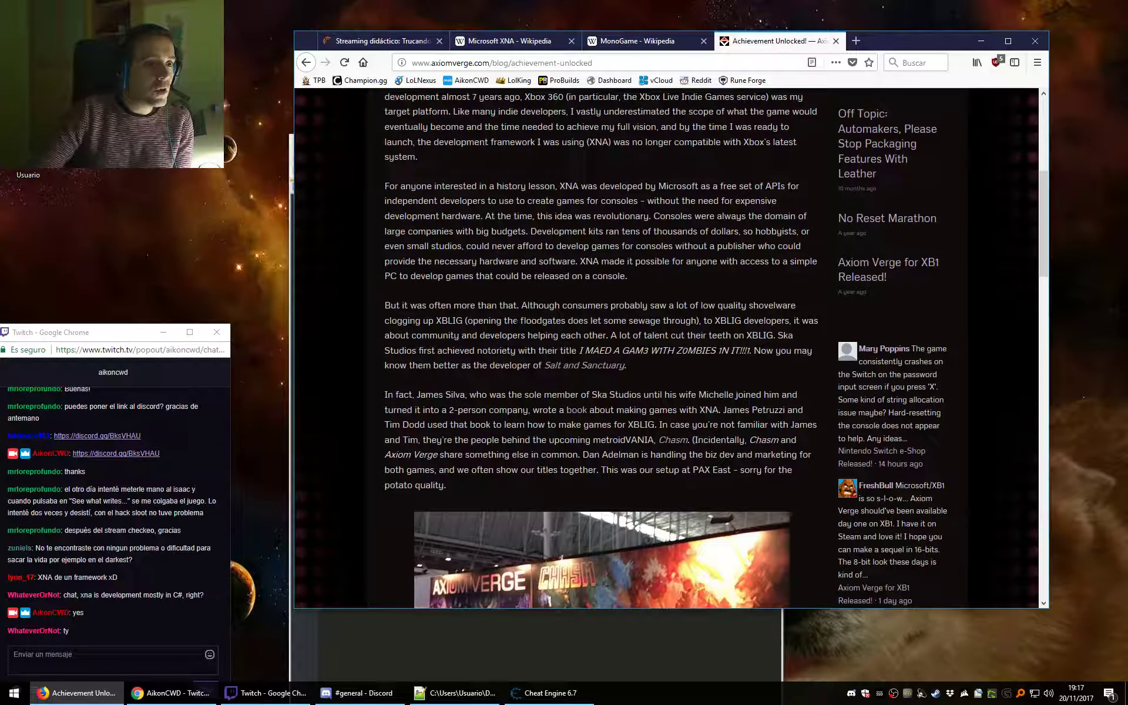
pyautogui.hotkey('ctrl', 'f')
pyautogui.write('mo')
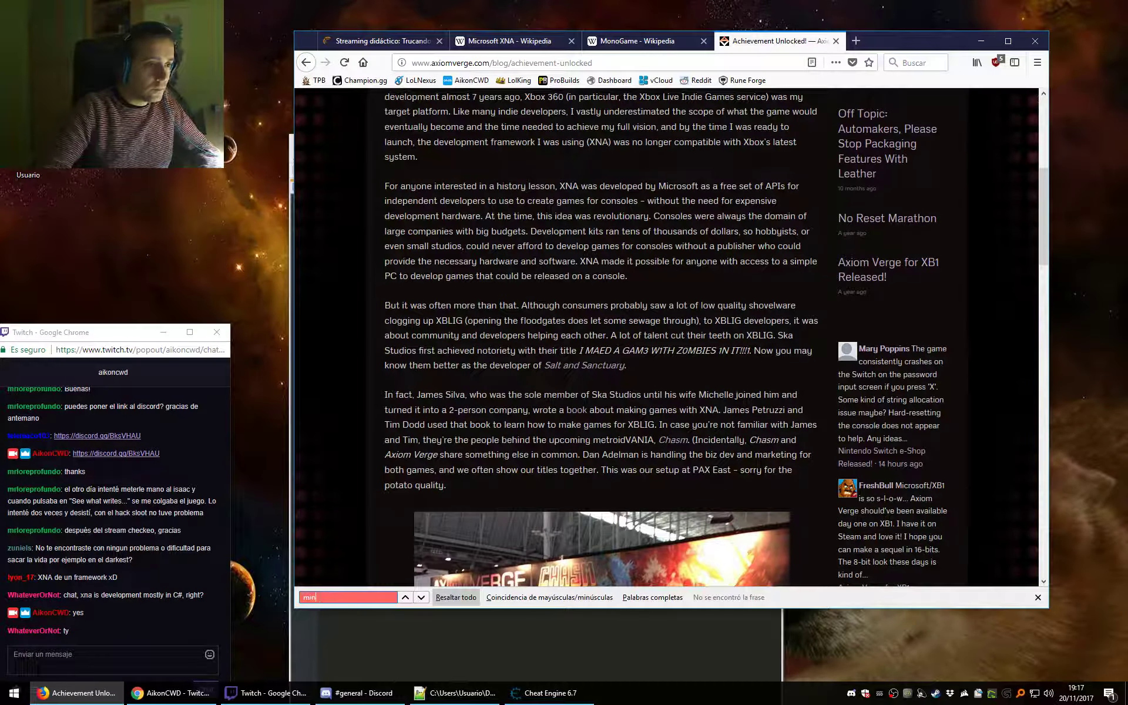
pyautogui.write('nmo')
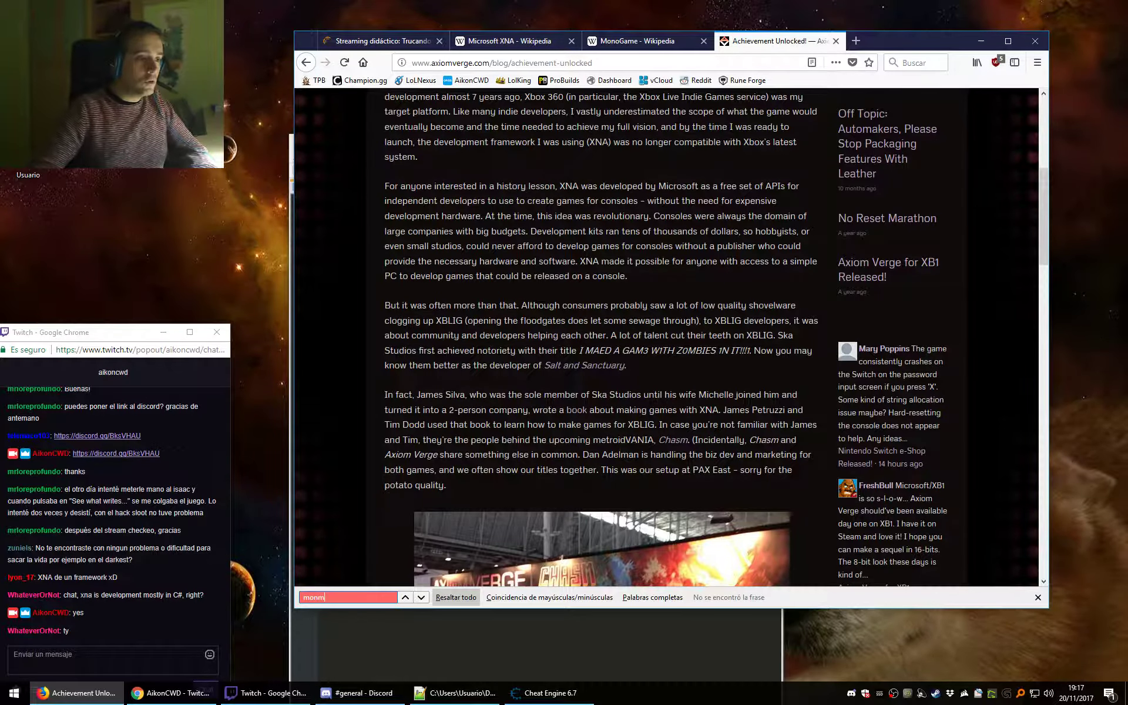
pyautogui.press('BackSpace')
pyautogui.write('o')
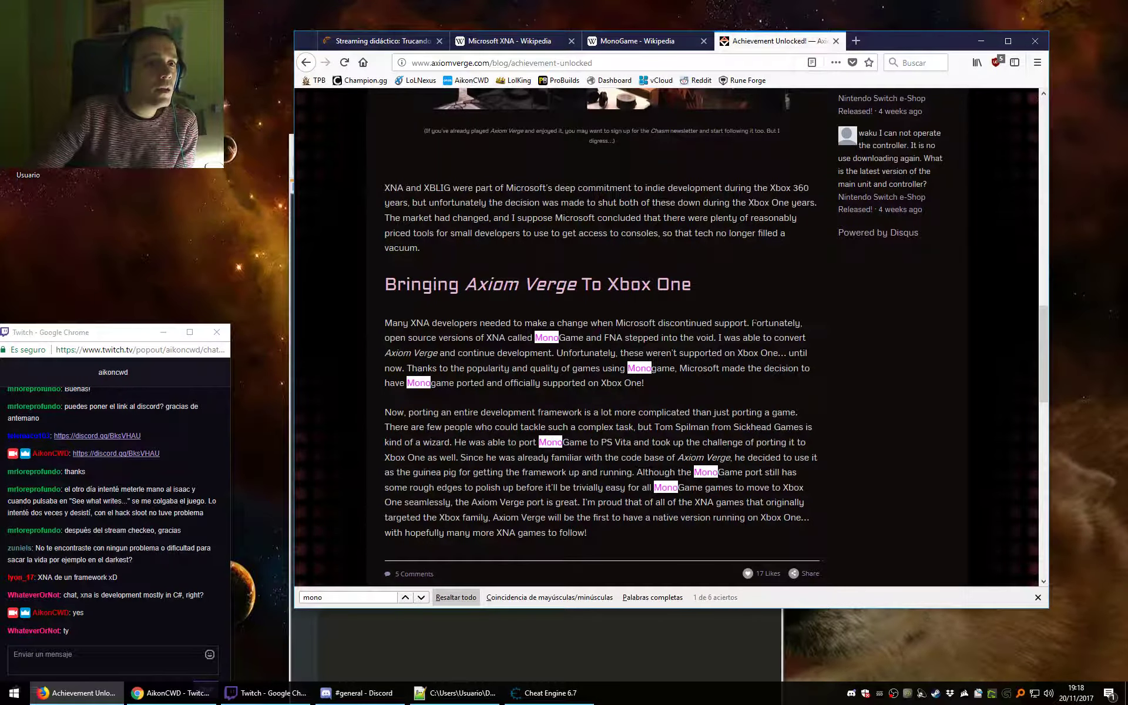
# Highlight the phrases on XNA developers, Microsoft's discontinued support and open source versions under "Bringing Axiom Verge To Xbox One".
pyautogui.moveTo(385, 322); pyautogui.dragTo(477, 323)
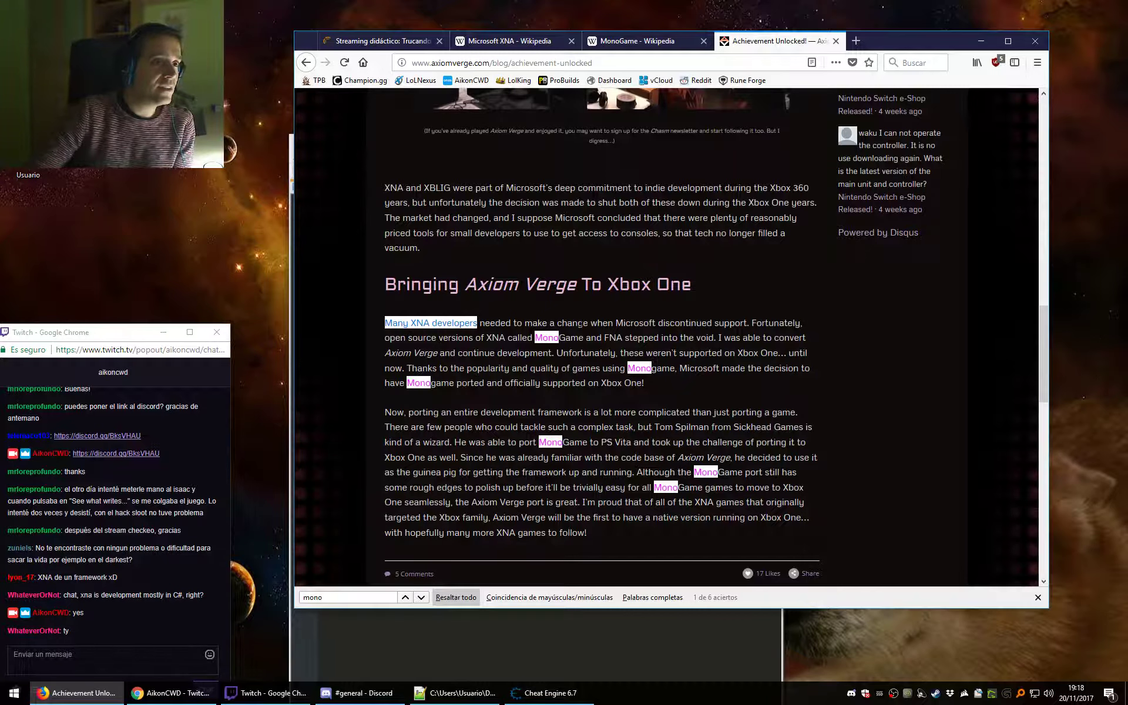
pyautogui.moveTo(580, 324); pyautogui.dragTo(747, 323)
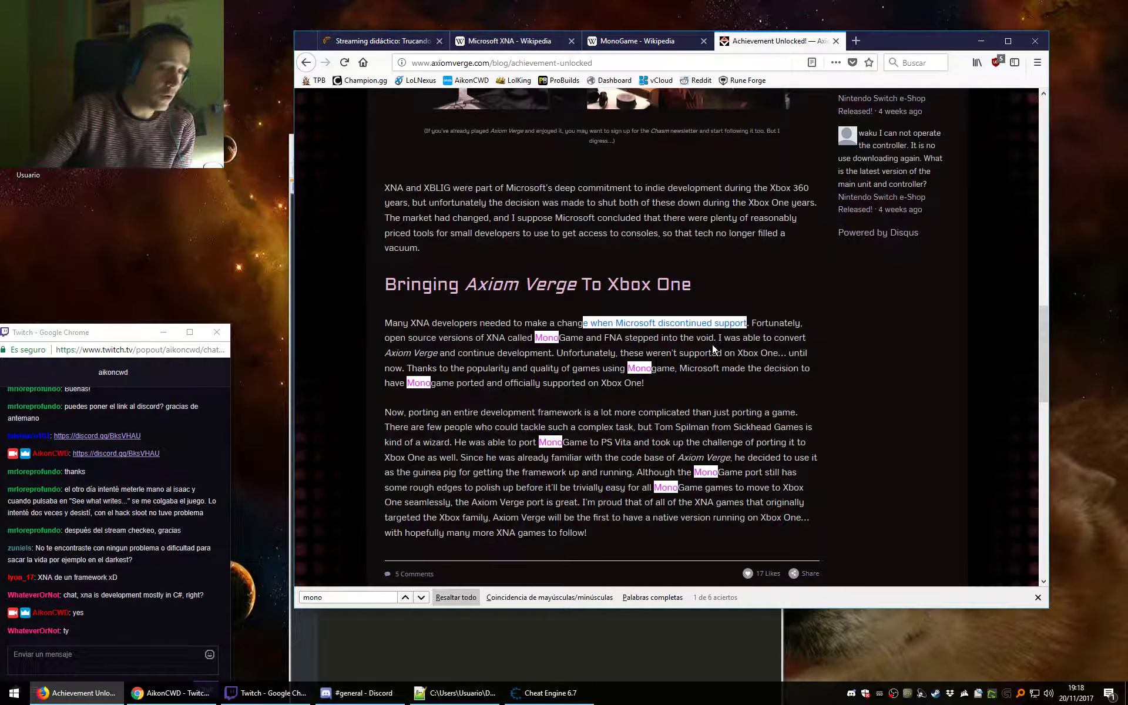
pyautogui.moveTo(765, 323); pyautogui.dragTo(800, 323)
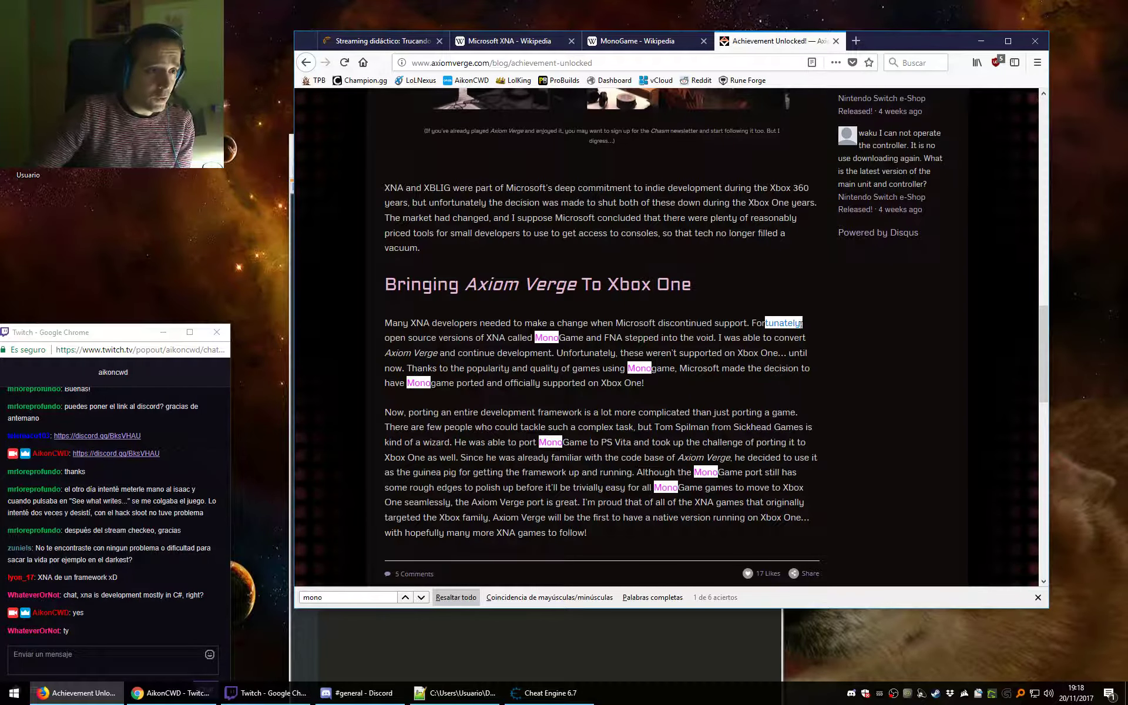
pyautogui.moveTo(388, 337); pyautogui.dragTo(437, 337)
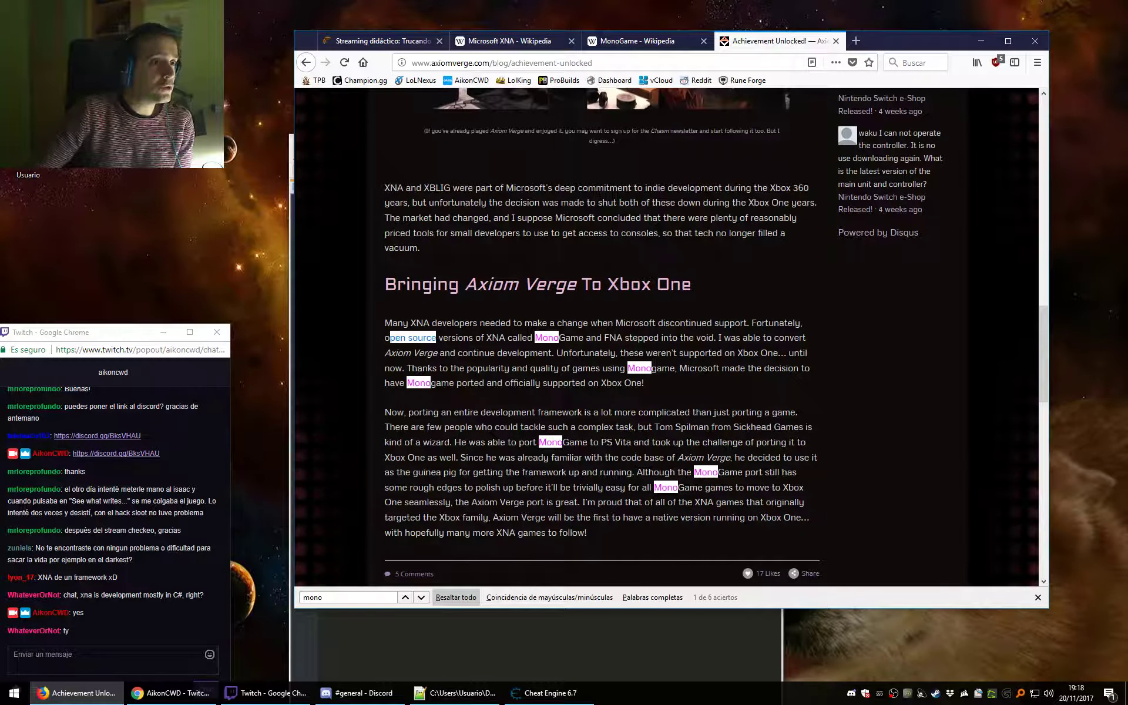
pyautogui.moveTo(517, 337); pyautogui.dragTo(652, 349)
pyautogui.click(652, 349)
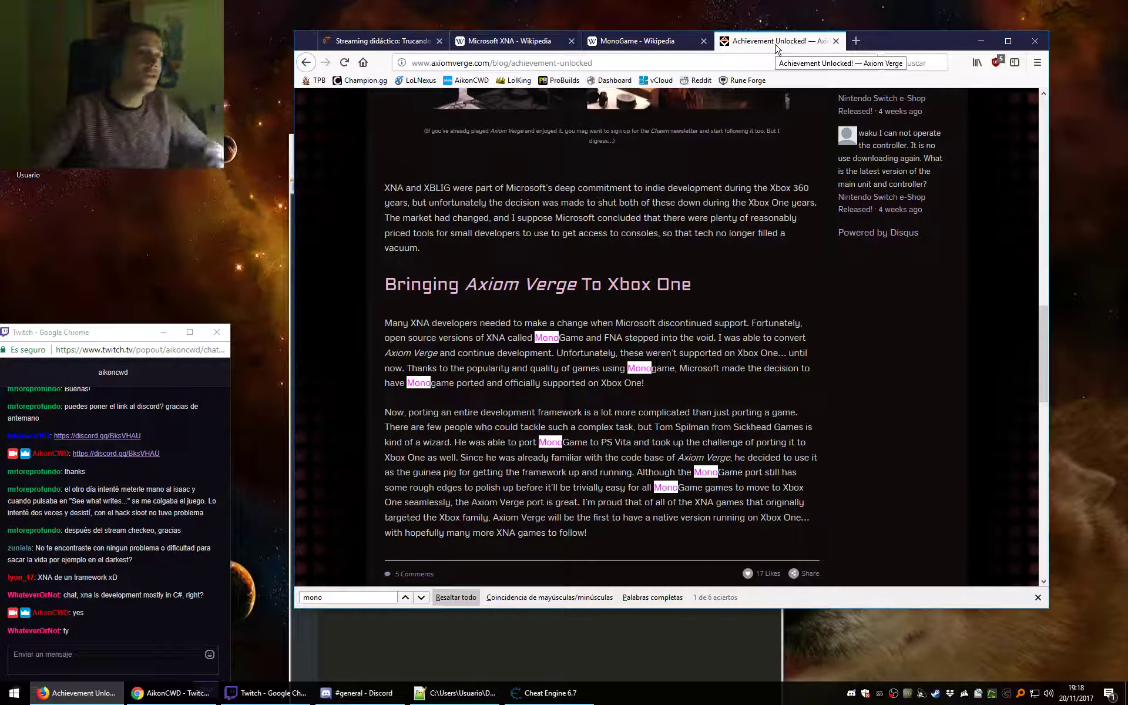
# Close the Axiom Verge article and minimize the browser and the temario.txt notes to reveal the desktop.
pyautogui.click(835, 41)
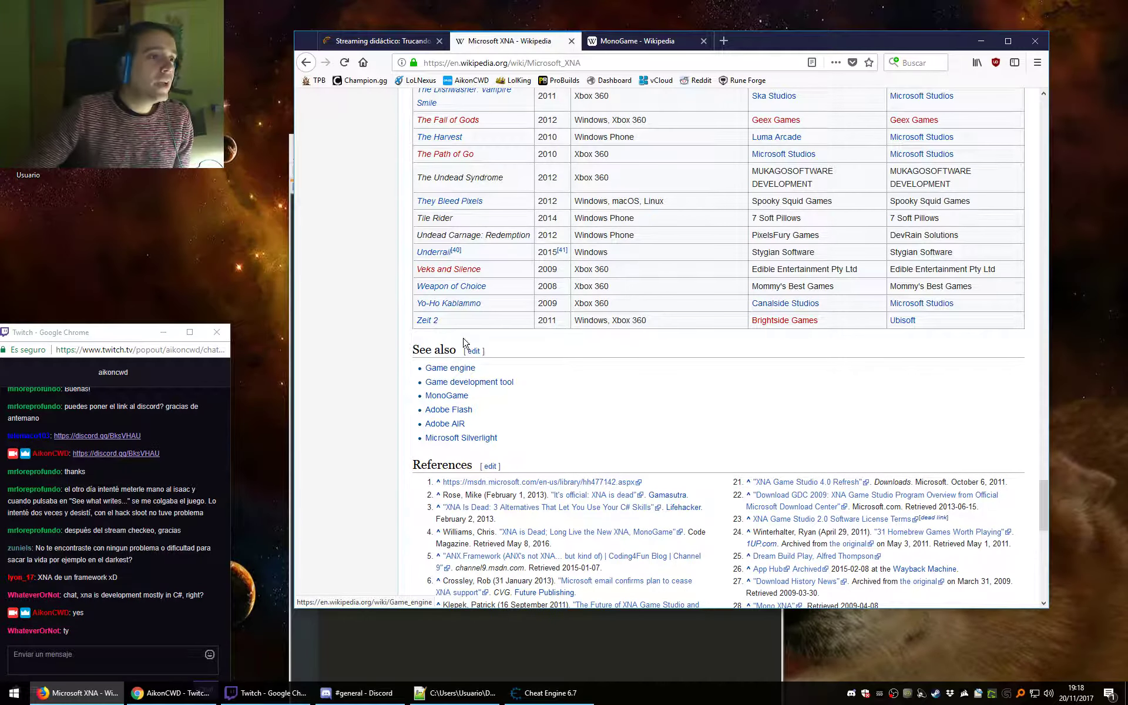
pyautogui.scroll(15, 706, 416)
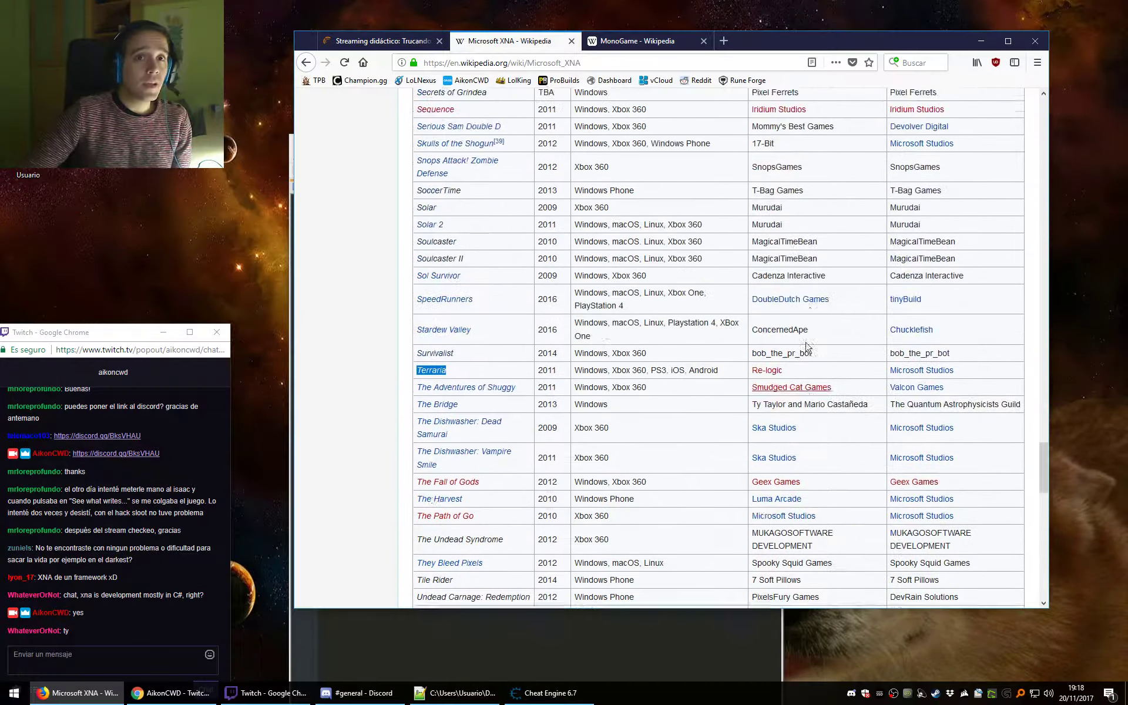
pyautogui.click(981, 40)
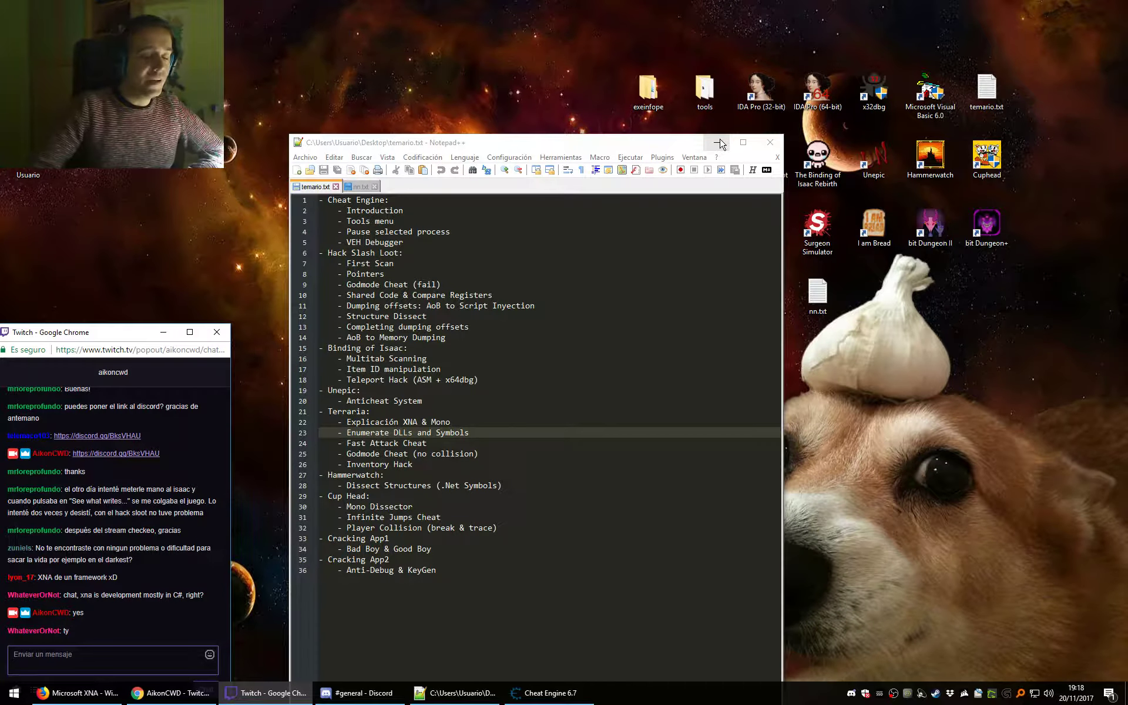
pyautogui.click(719, 143)
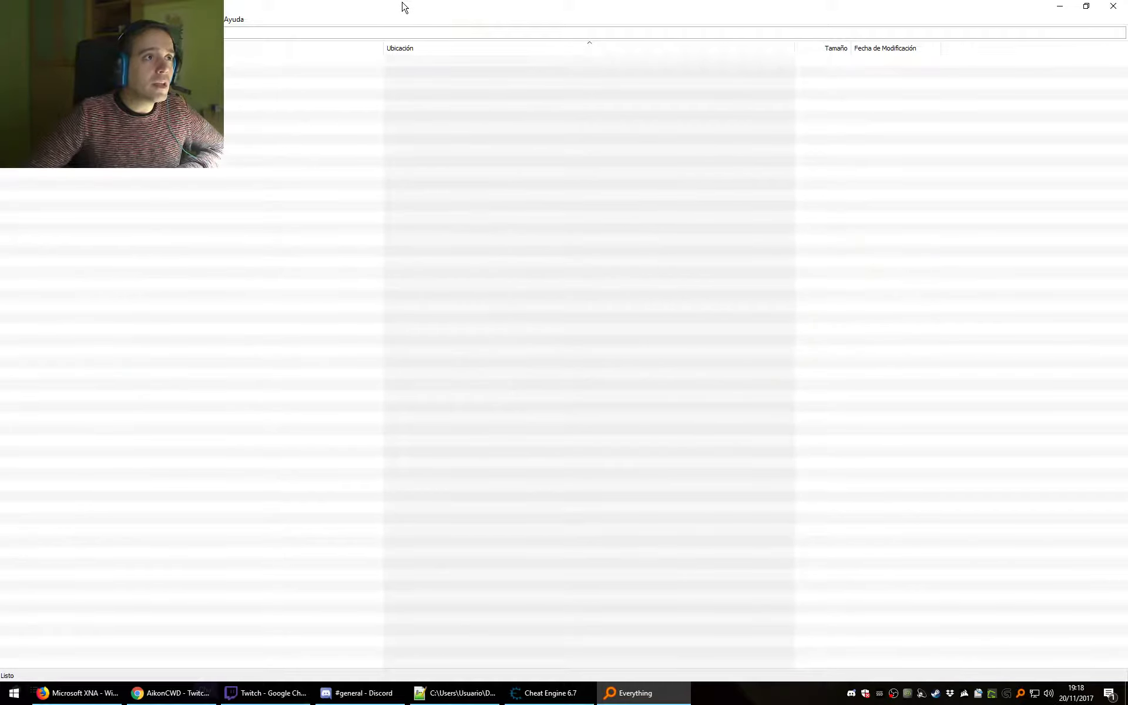
# Search the computer for mono.dll in a smaller Everything window and delete the copy in the Recycle Bin folder.
pyautogui.moveTo(403, 7); pyautogui.dragTo(588, 299)
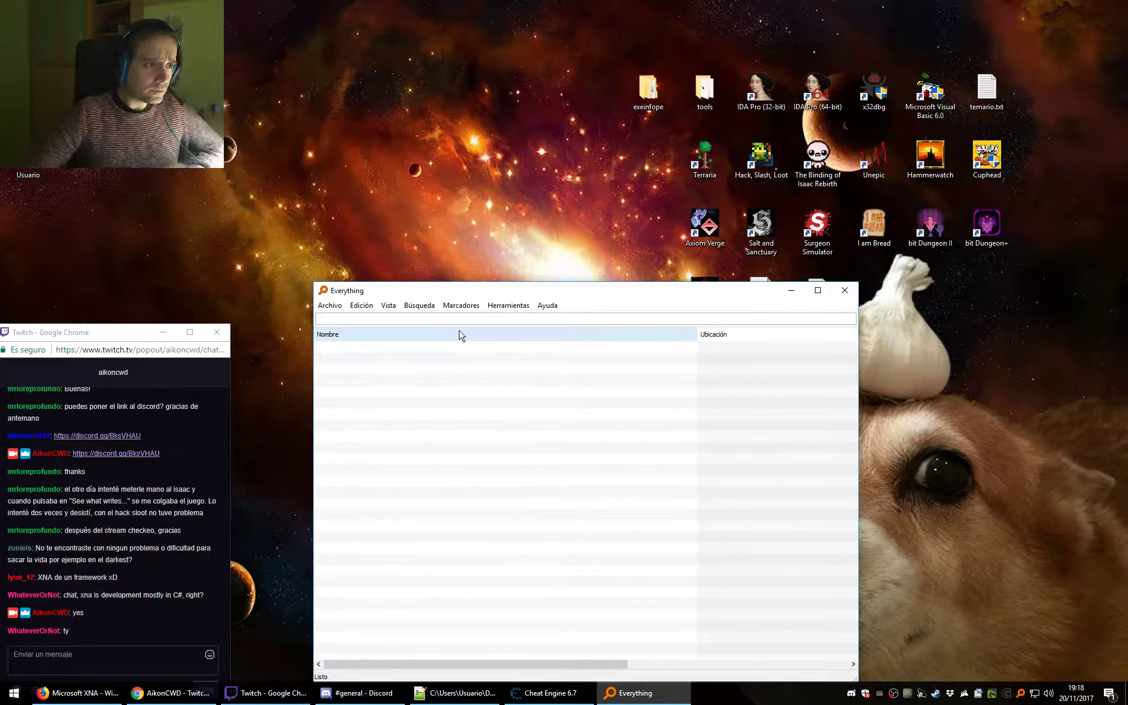
pyautogui.write('mono.dll')
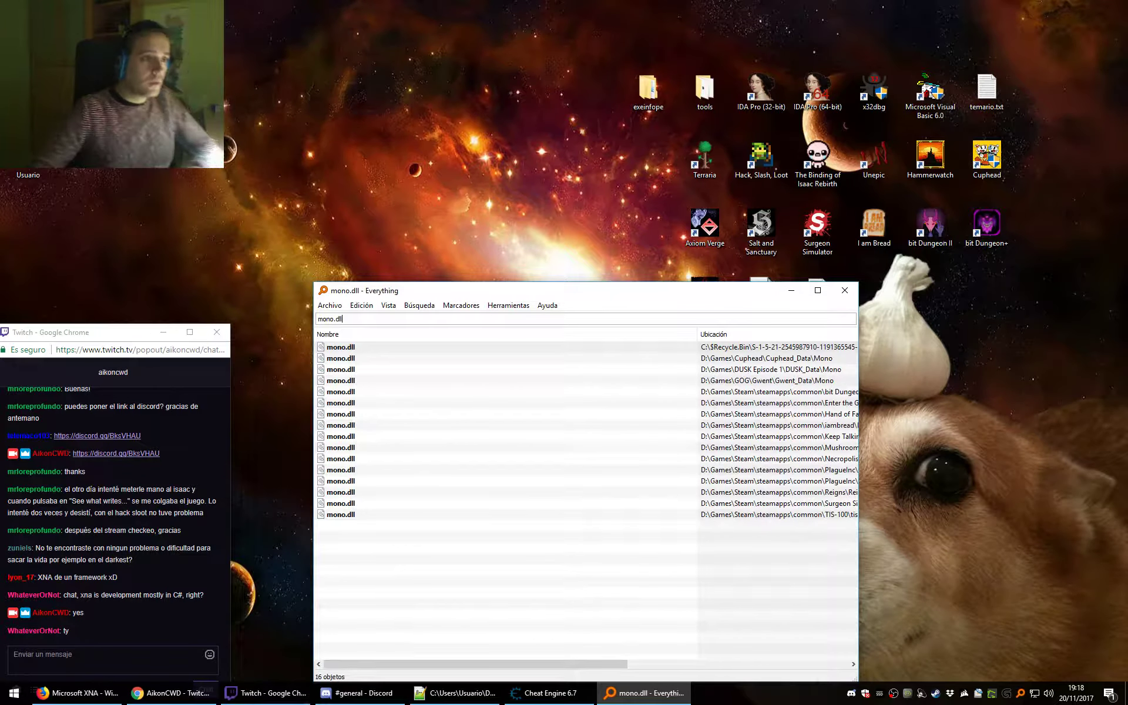
pyautogui.moveTo(697, 334); pyautogui.dragTo(389, 332)
pyautogui.click(352, 346)
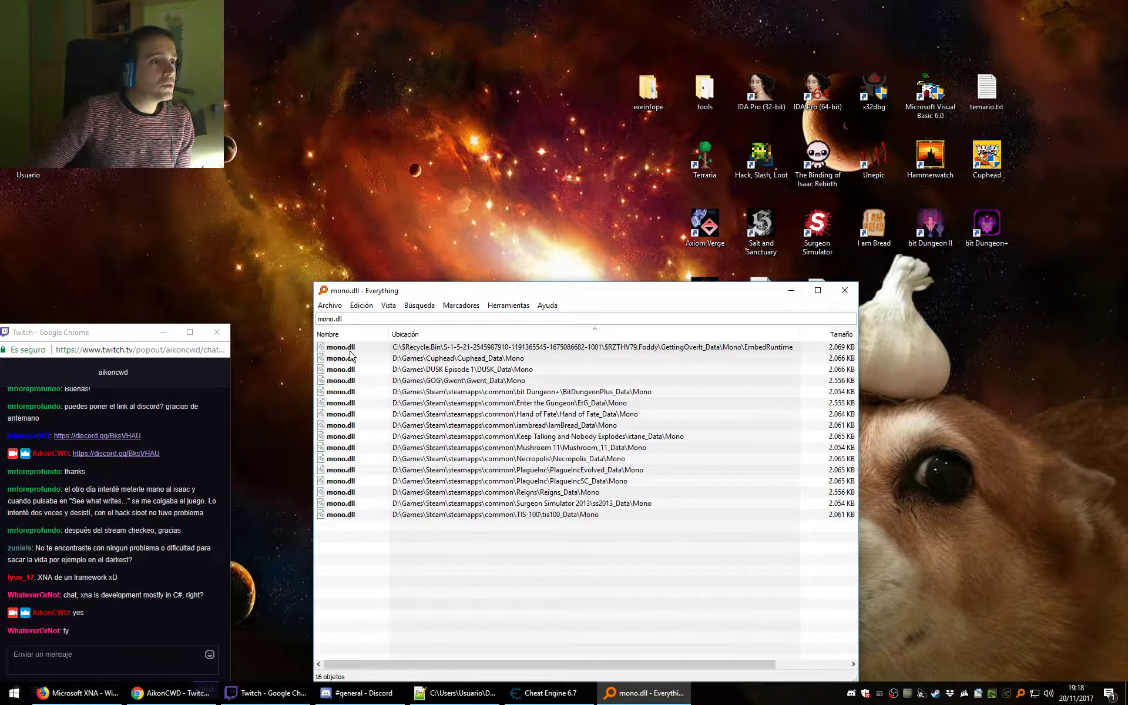
pyautogui.press('Delete')
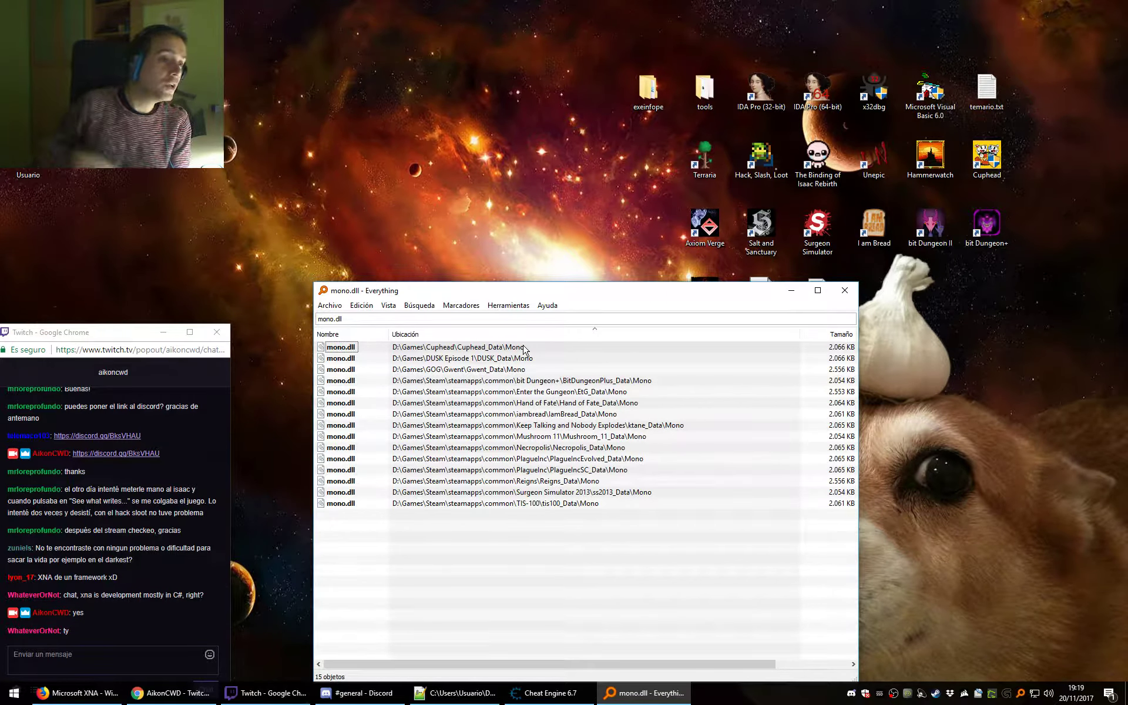
# Highlight all the mono.dll results to point out the games that use Mono, and clear the selection.
pyautogui.moveTo(451, 560); pyautogui.dragTo(327, 339)
pyautogui.moveTo(411, 568); pyautogui.dragTo(323, 342)
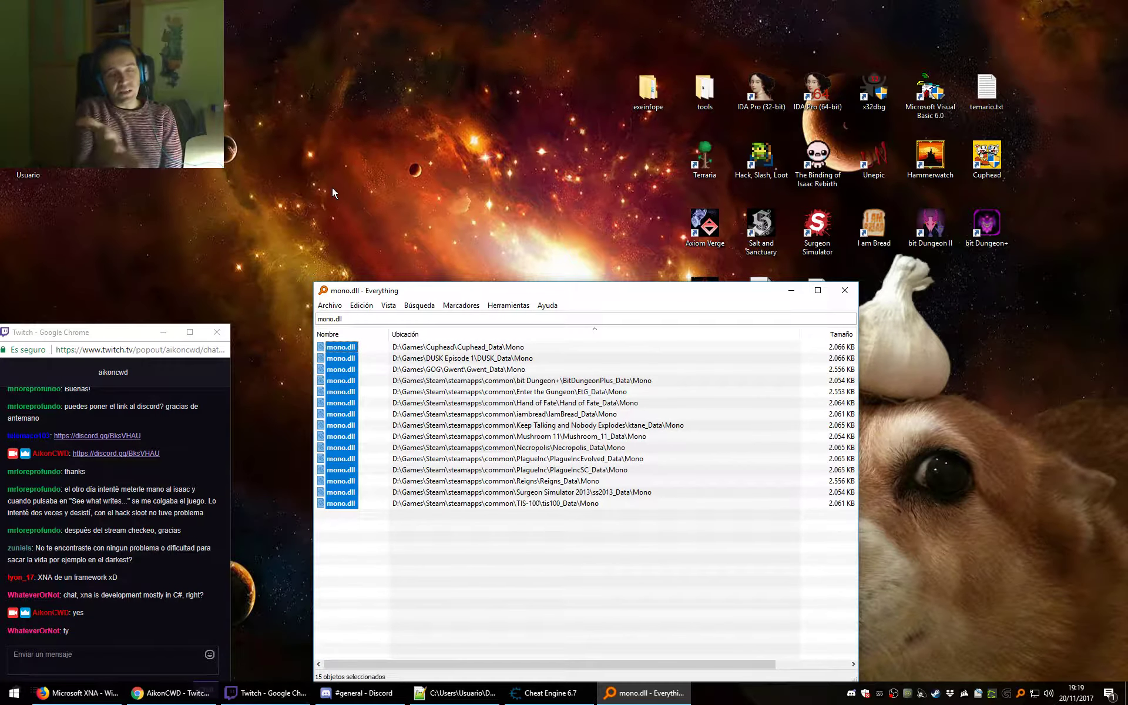
pyautogui.moveTo(516, 574); pyautogui.dragTo(323, 342)
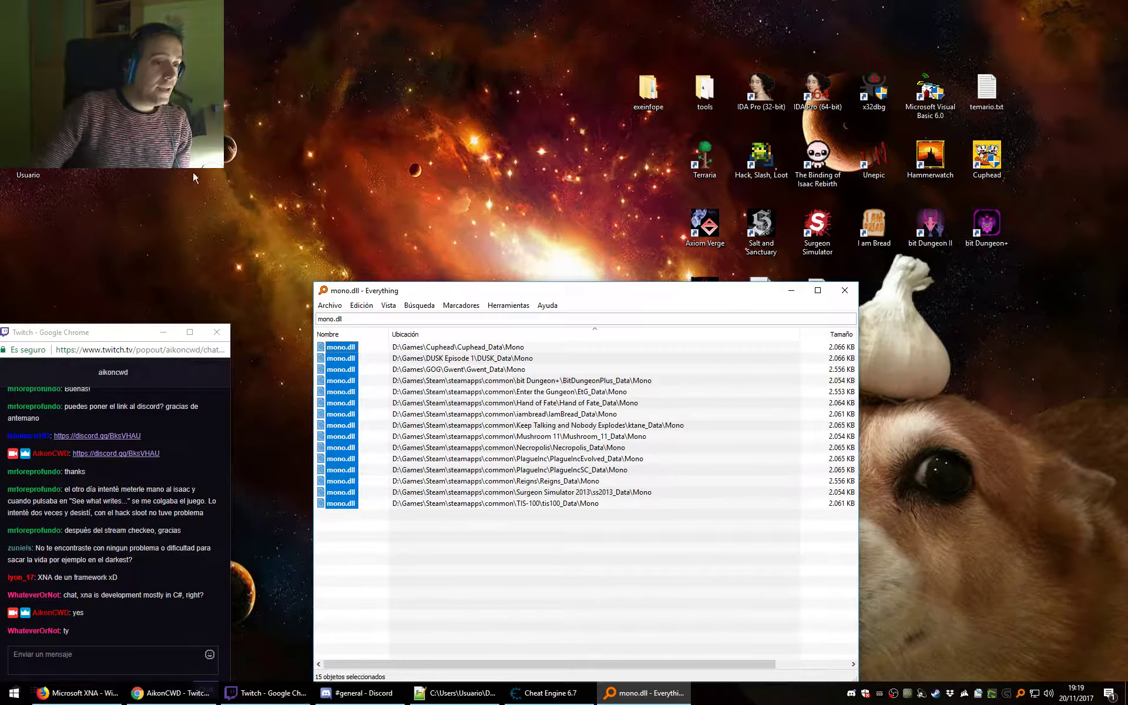
pyautogui.click(410, 581)
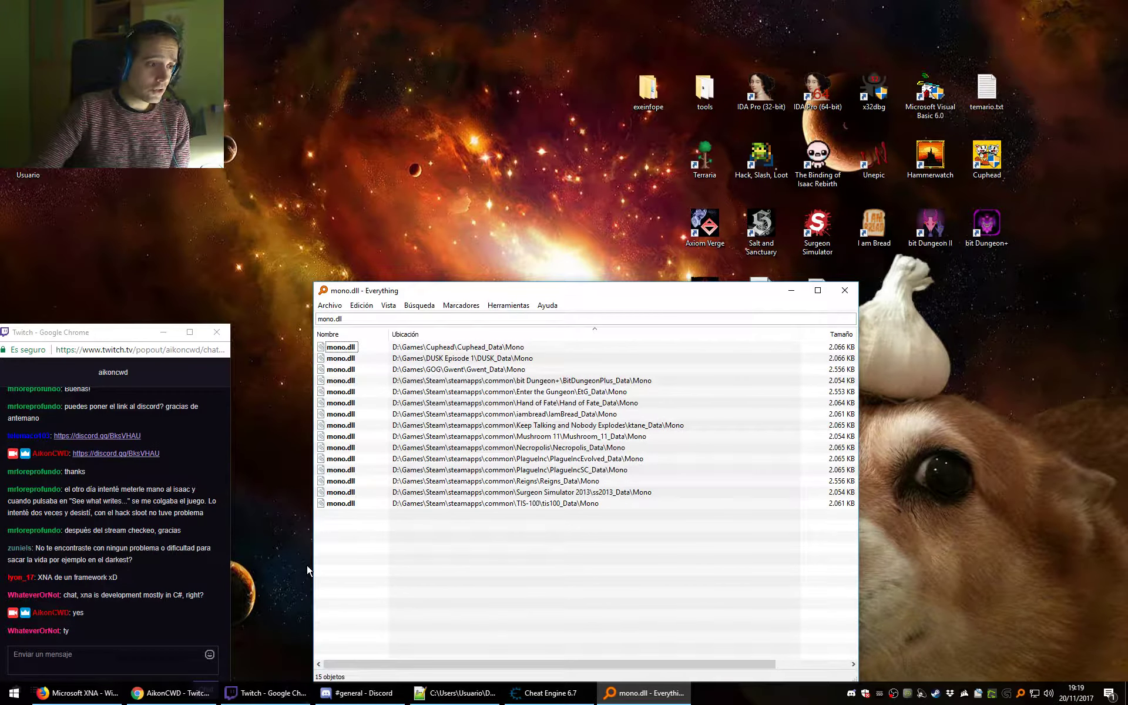
# Search the computer for xna.dll, broaden the query to xna*.dll, and close Everything.
pyautogui.click(396, 320)
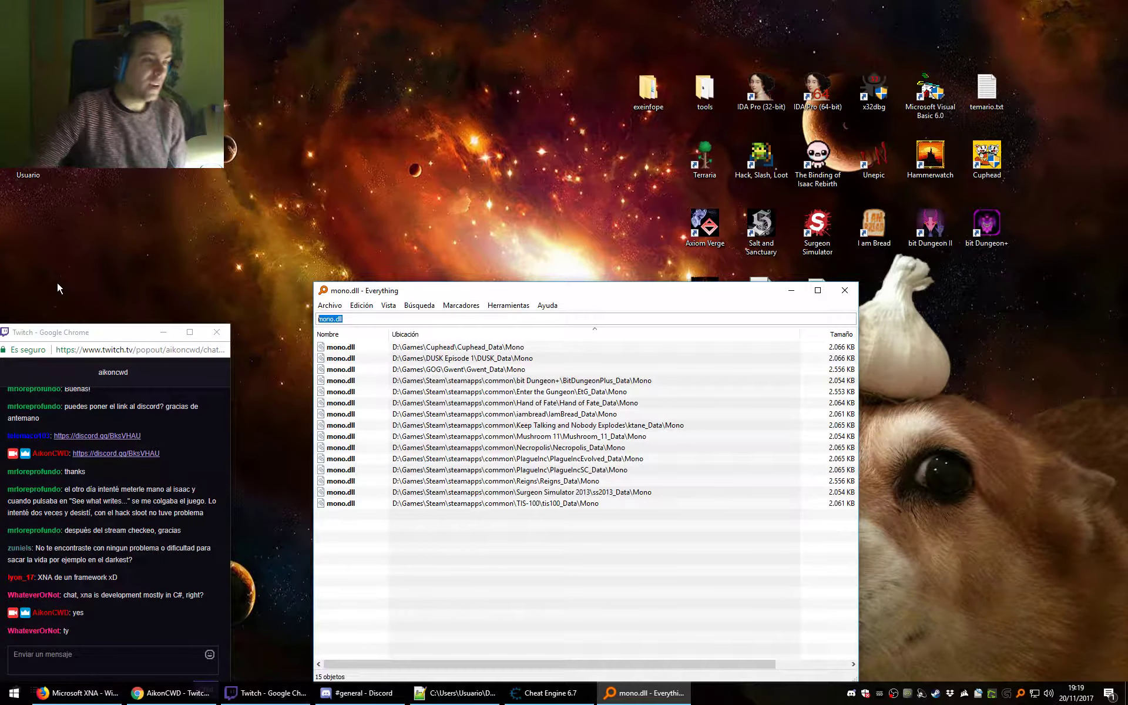
pyautogui.write('xn')
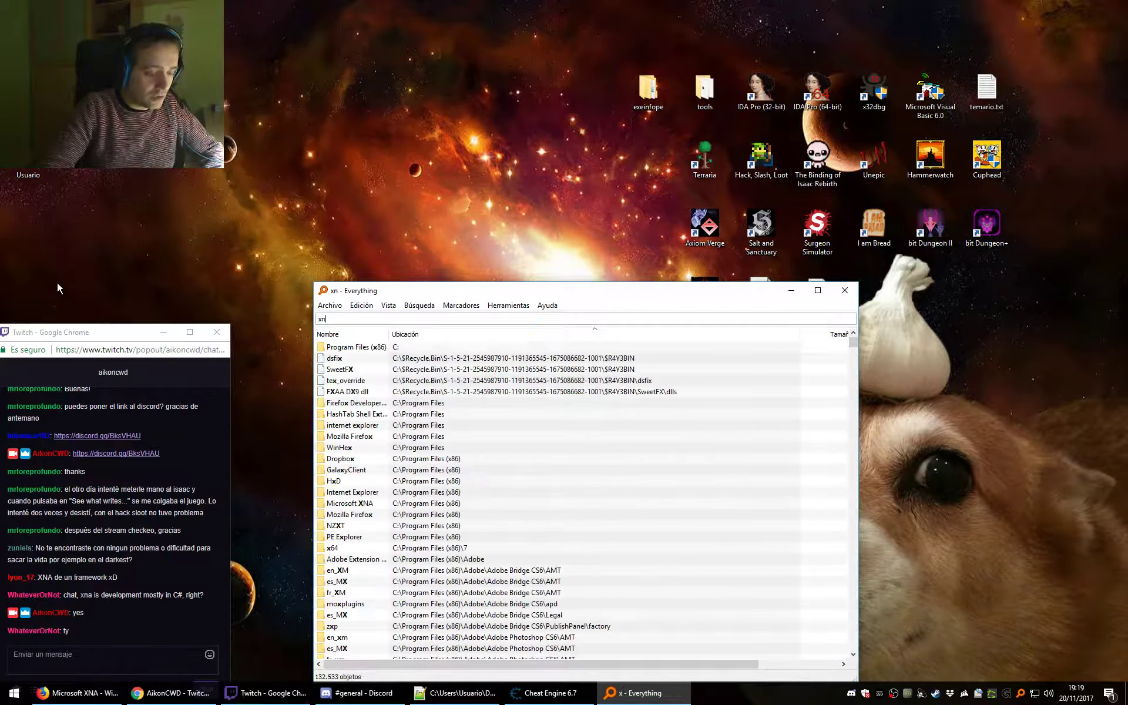
pyautogui.write('a.dll')
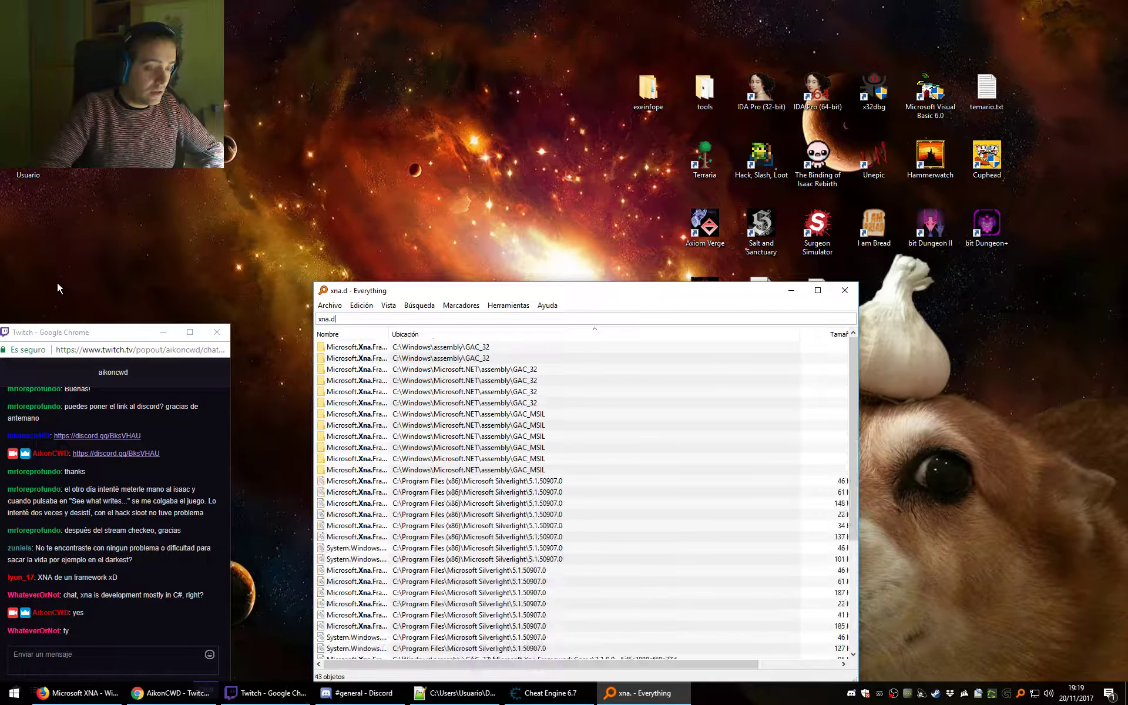
pyautogui.hotkey('ctrl', 'a')
pyautogui.press('Left')
pyautogui.press('Right')
pyautogui.press('Right')
pyautogui.press('Right')
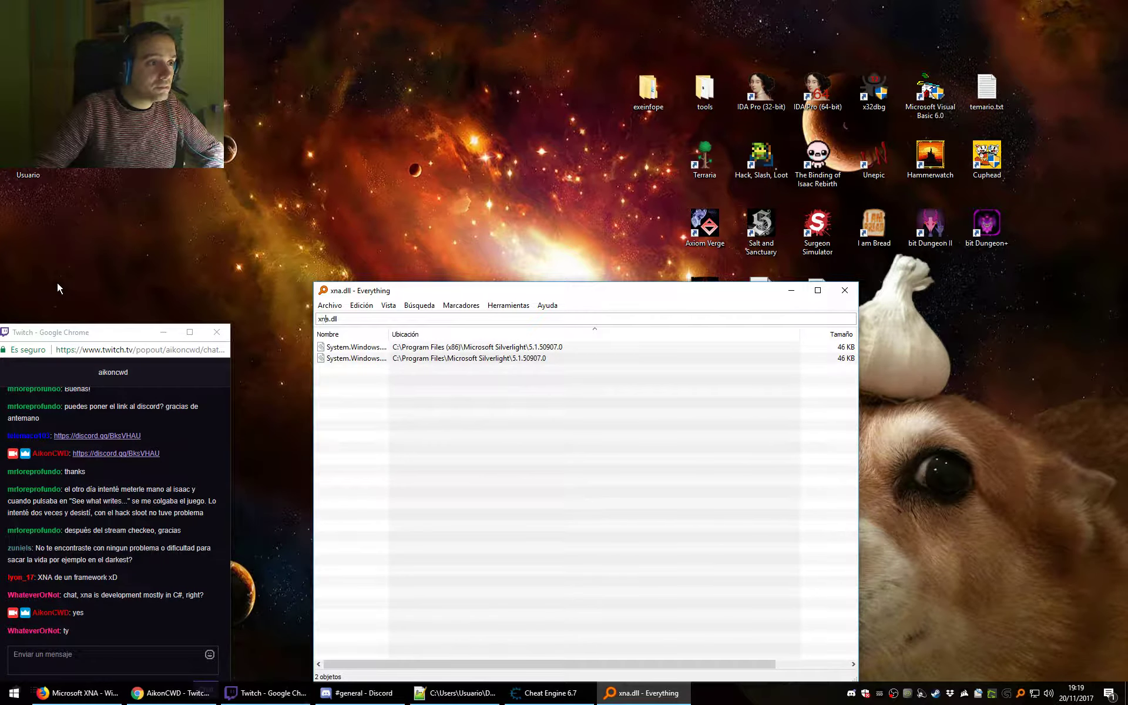
pyautogui.write('*')
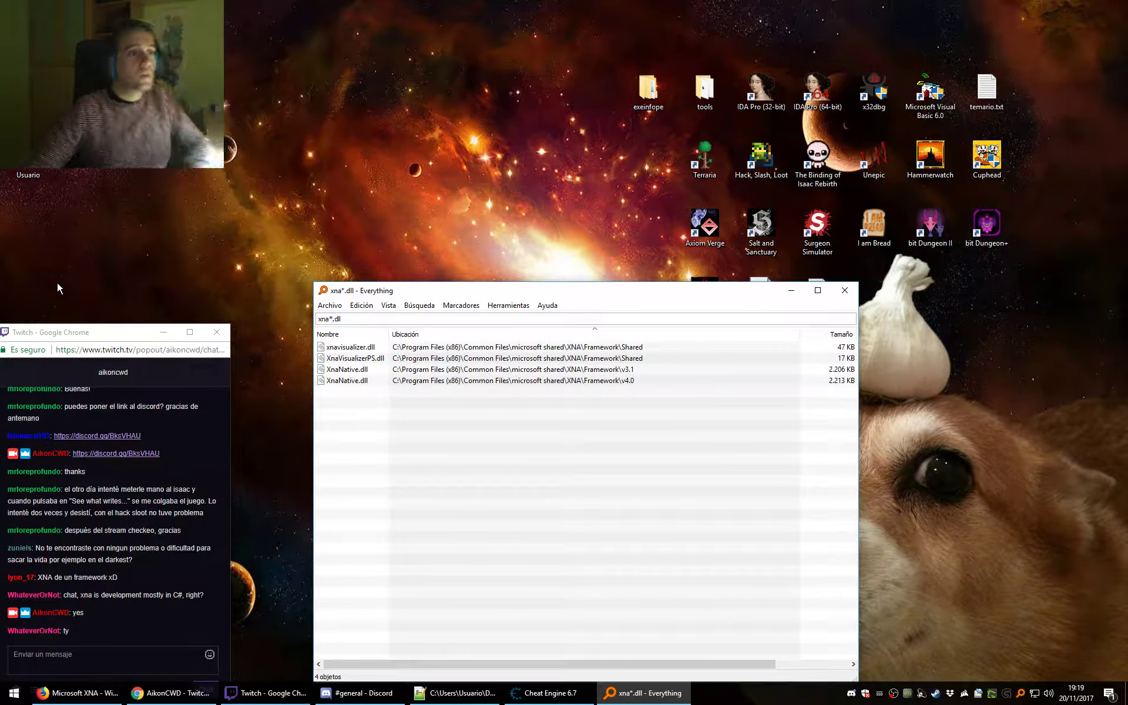
pyautogui.click(844, 290)
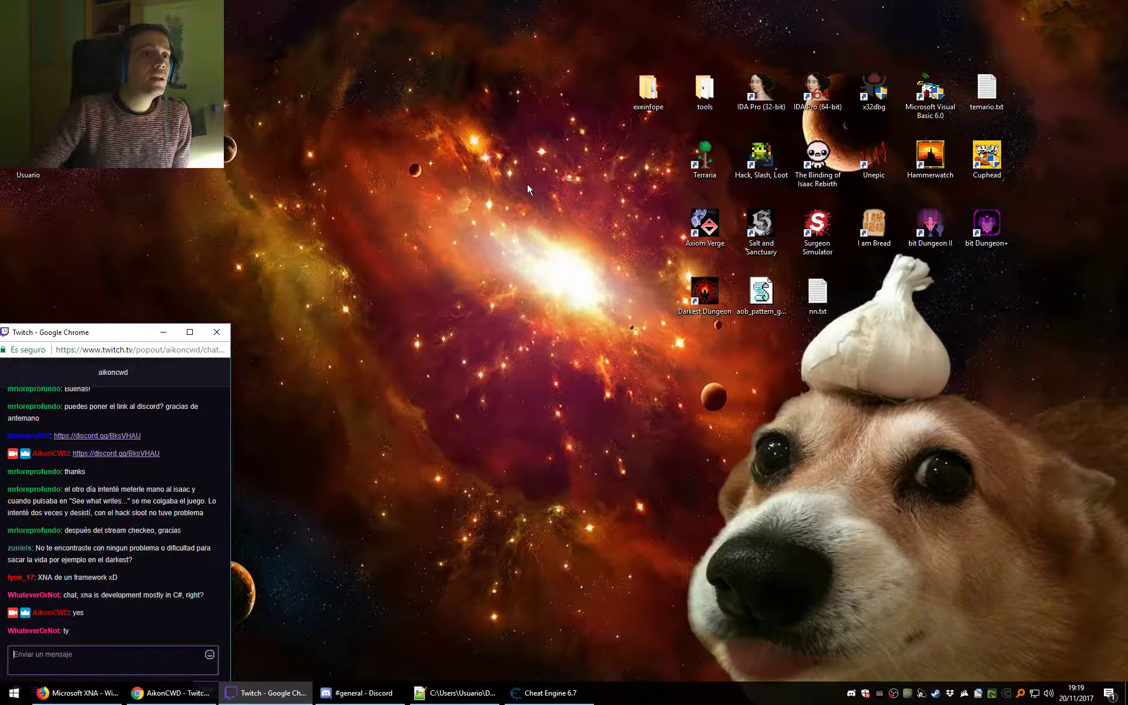
# Launch exeinfope.exe from the ExeinfoPe folder inside the desktop's exeinfope folder, close the folder and reposition the program's window.
pyautogui.doubleClick(646, 94)
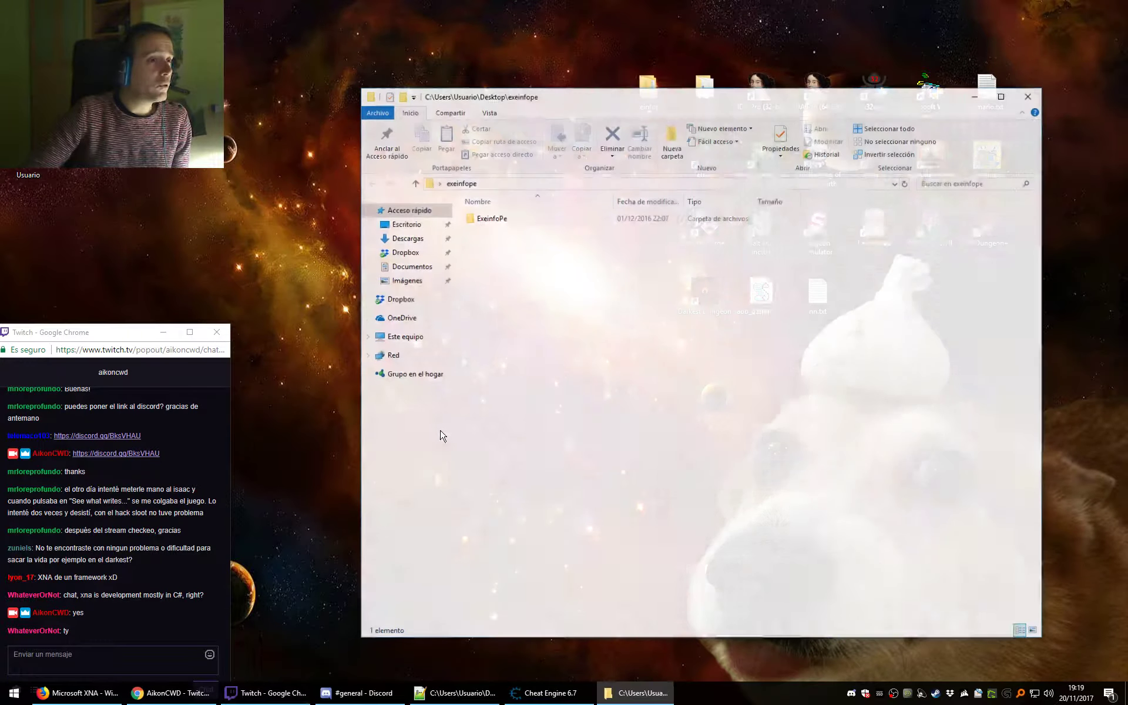
pyautogui.click(497, 219)
pyautogui.doubleClick(496, 219)
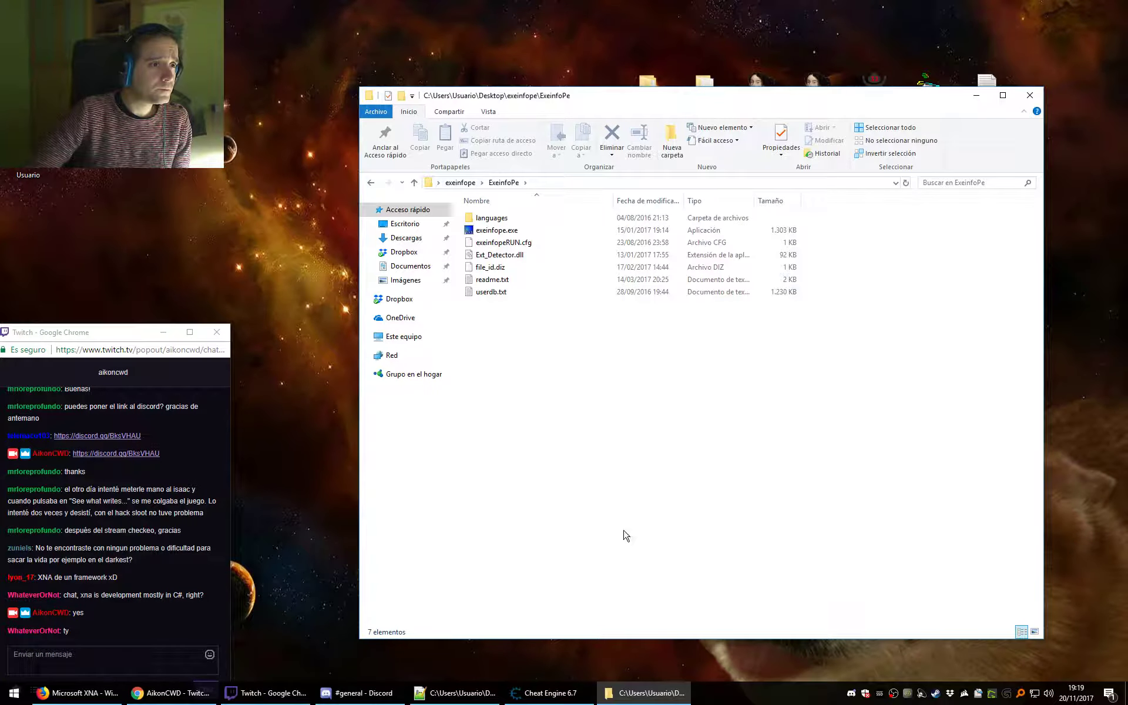
pyautogui.doubleClick(496, 230)
pyautogui.click(600, 358)
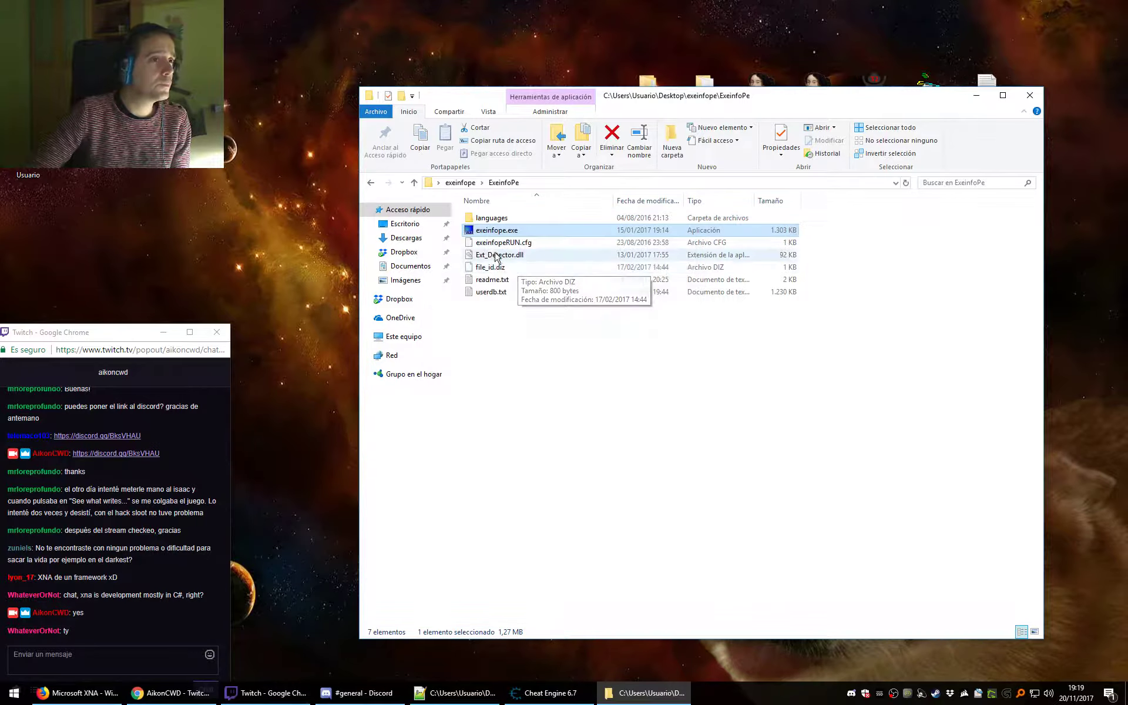
pyautogui.moveTo(445, 246); pyautogui.dragTo(392, 239)
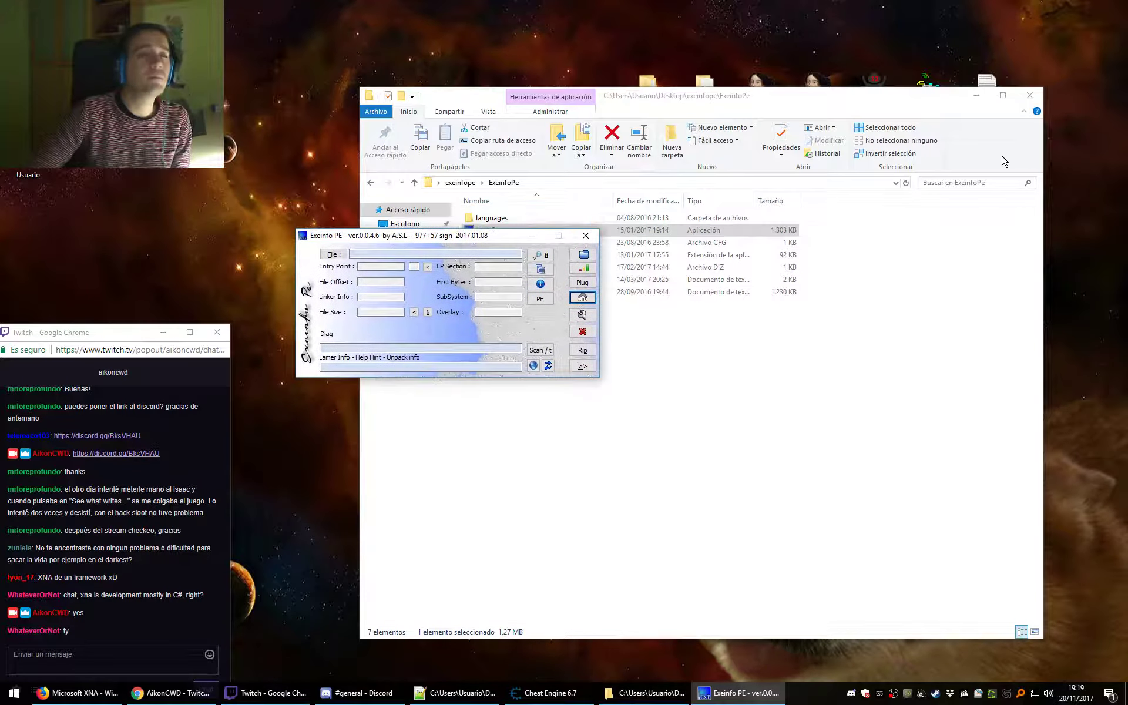
pyautogui.click(1029, 95)
pyautogui.moveTo(514, 229); pyautogui.dragTo(553, 161)
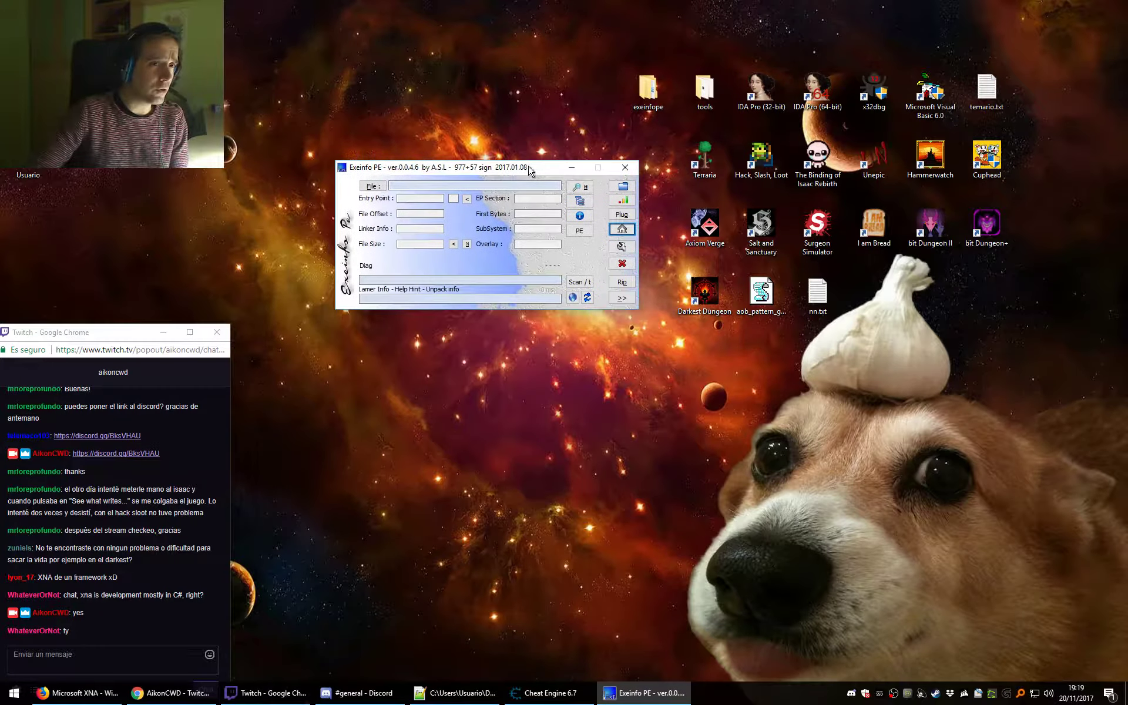
# Open a File Explorer window and browse to D:\Games\Steam, moving the Exeinfo PE window out of the way.
pyautogui.click(649, 594)
pyautogui.press('super+e')
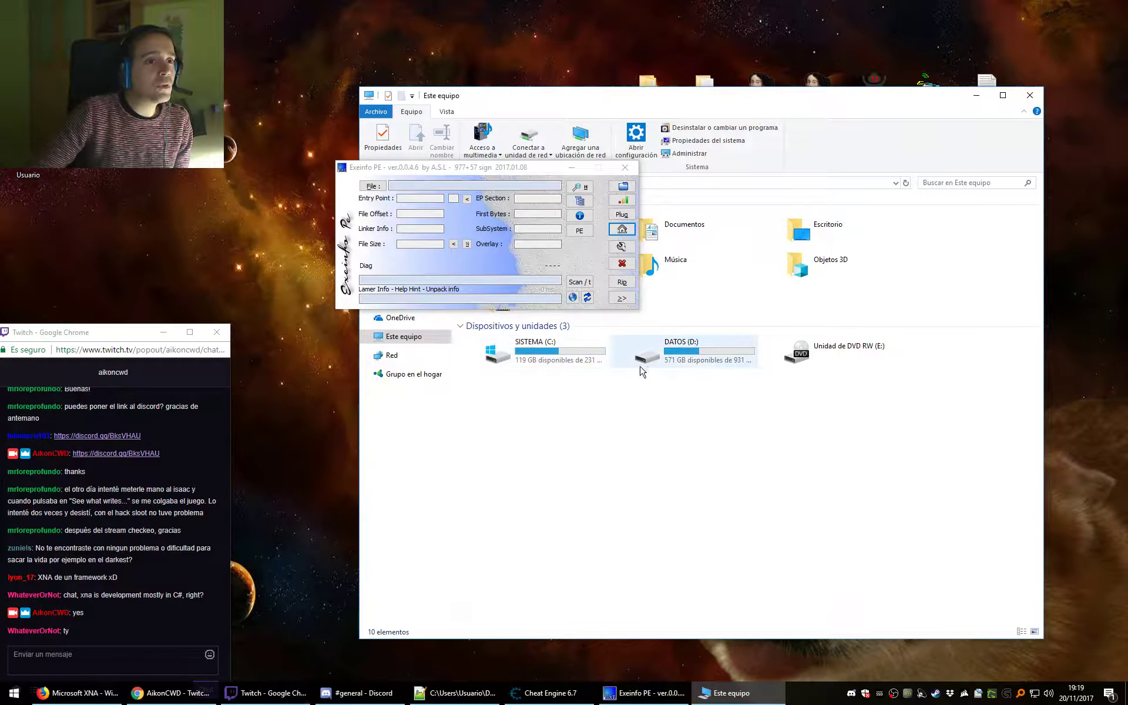
pyautogui.doubleClick(617, 359)
pyautogui.moveTo(555, 168); pyautogui.dragTo(605, 334)
pyautogui.doubleClick(486, 242)
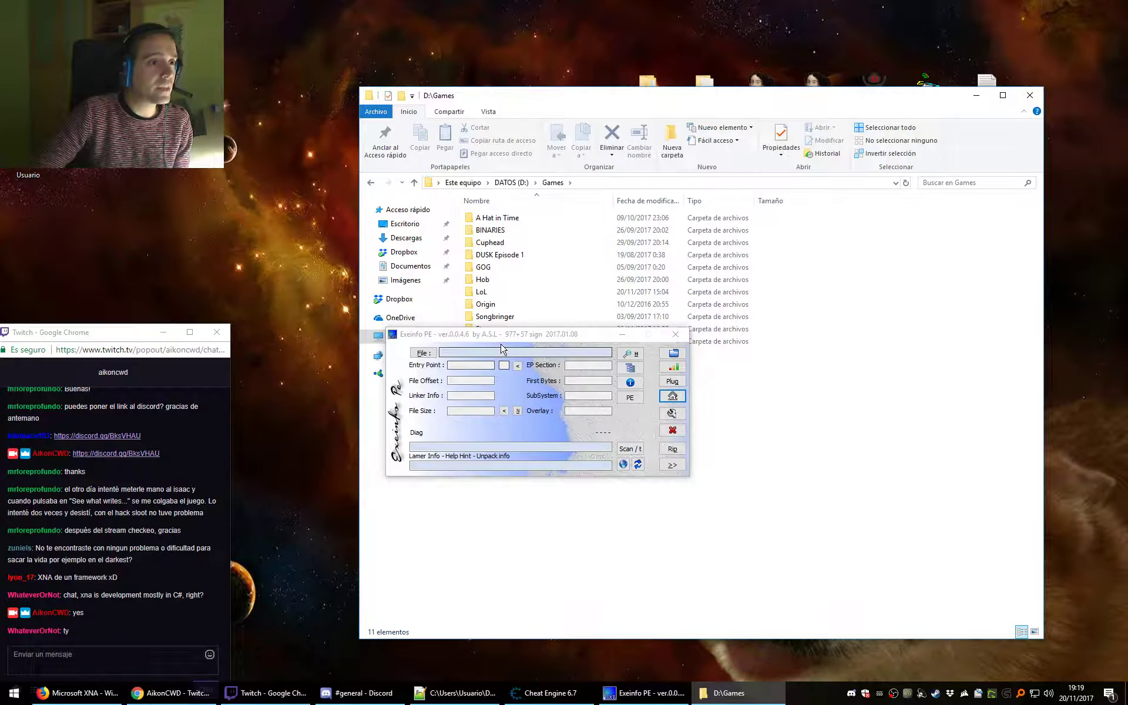
pyautogui.moveTo(499, 334); pyautogui.dragTo(624, 407)
pyautogui.doubleClick(487, 329)
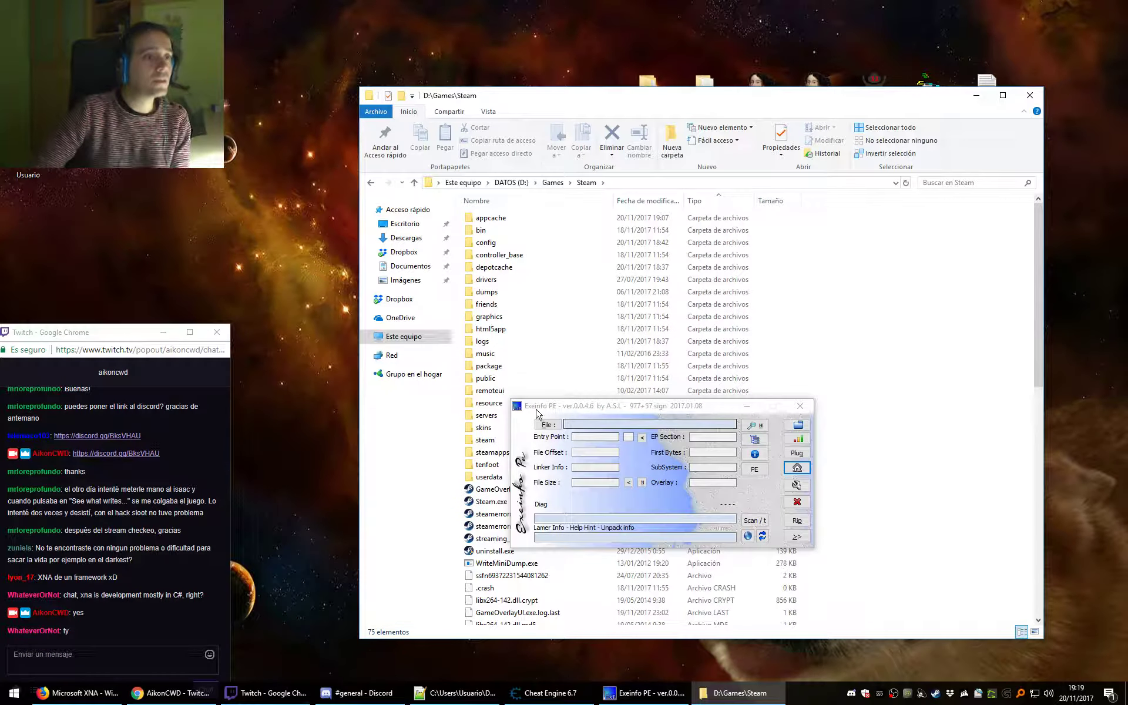
# Browse into the Terraria folder under steamapps\common.
pyautogui.doubleClick(492, 452)
pyautogui.click(492, 229)
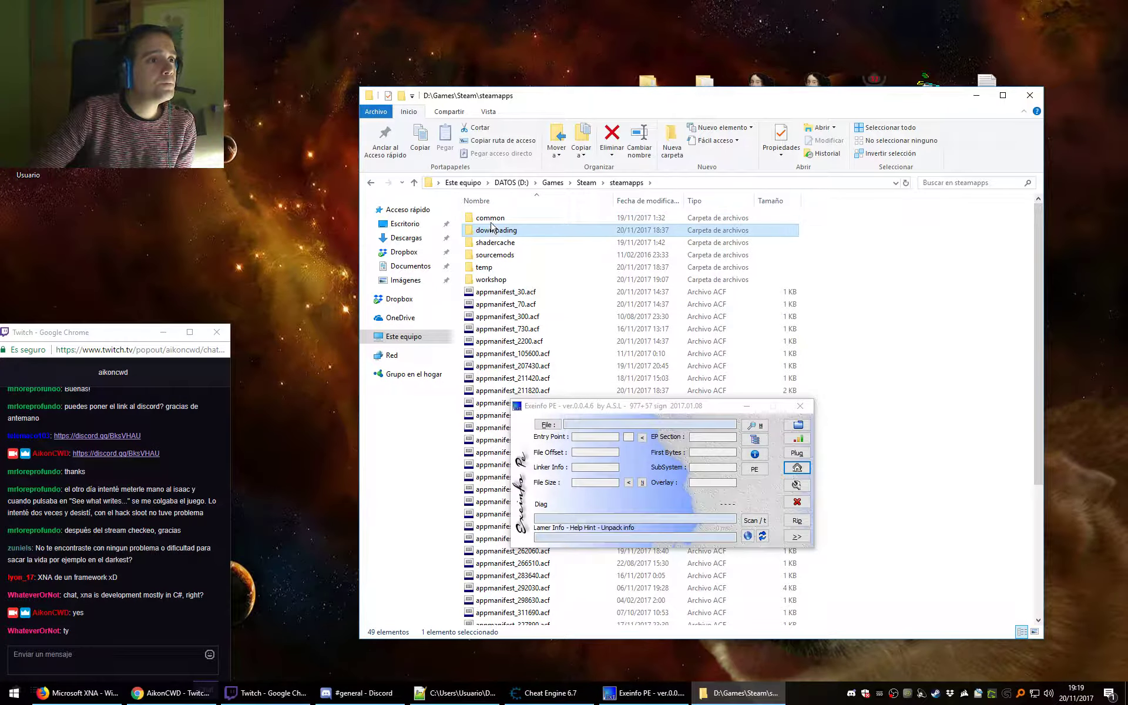
pyautogui.doubleClick(491, 220)
pyautogui.click(480, 395)
pyautogui.scroll(-8, 481, 398)
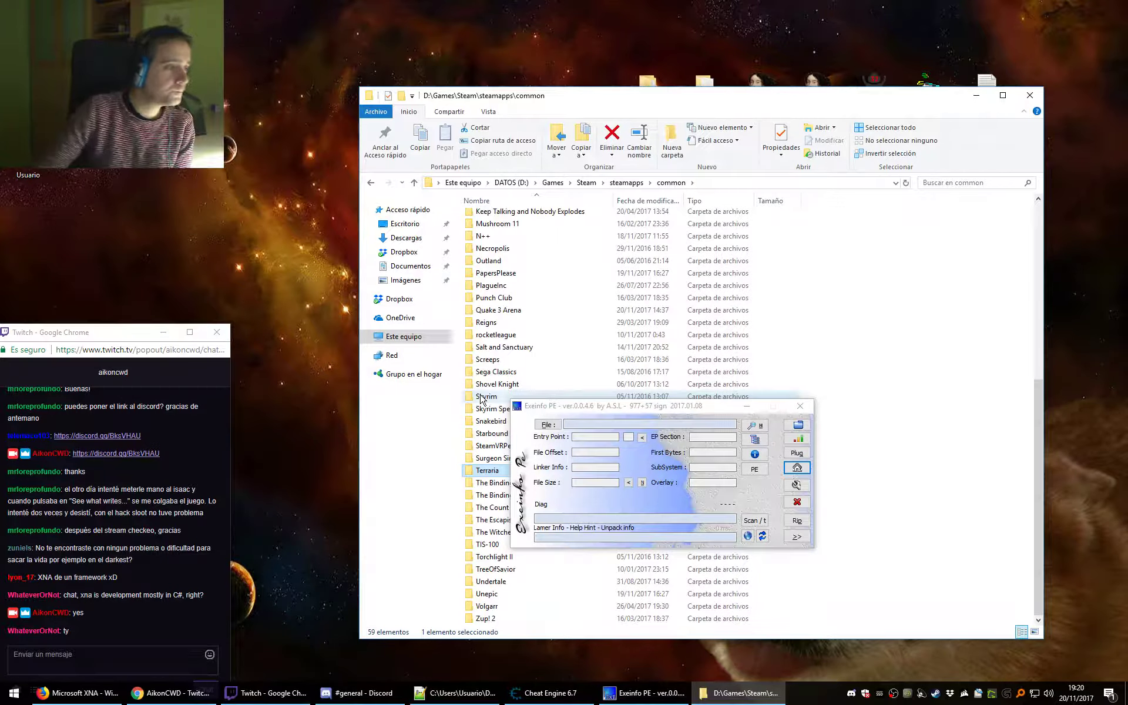
pyautogui.doubleClick(483, 482)
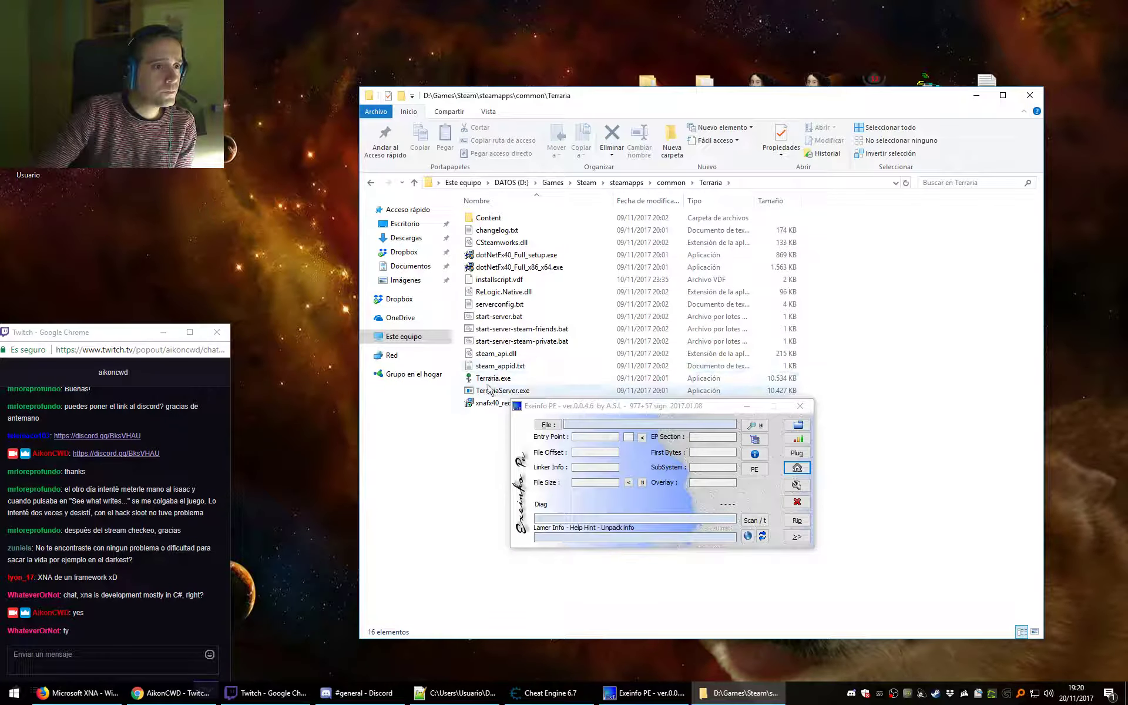
# Load Terraria.exe into Exeinfo PE and examine the detected compiler signature and the unpack hint by highlighting parts of their text.
pyautogui.moveTo(493, 378); pyautogui.dragTo(668, 486)
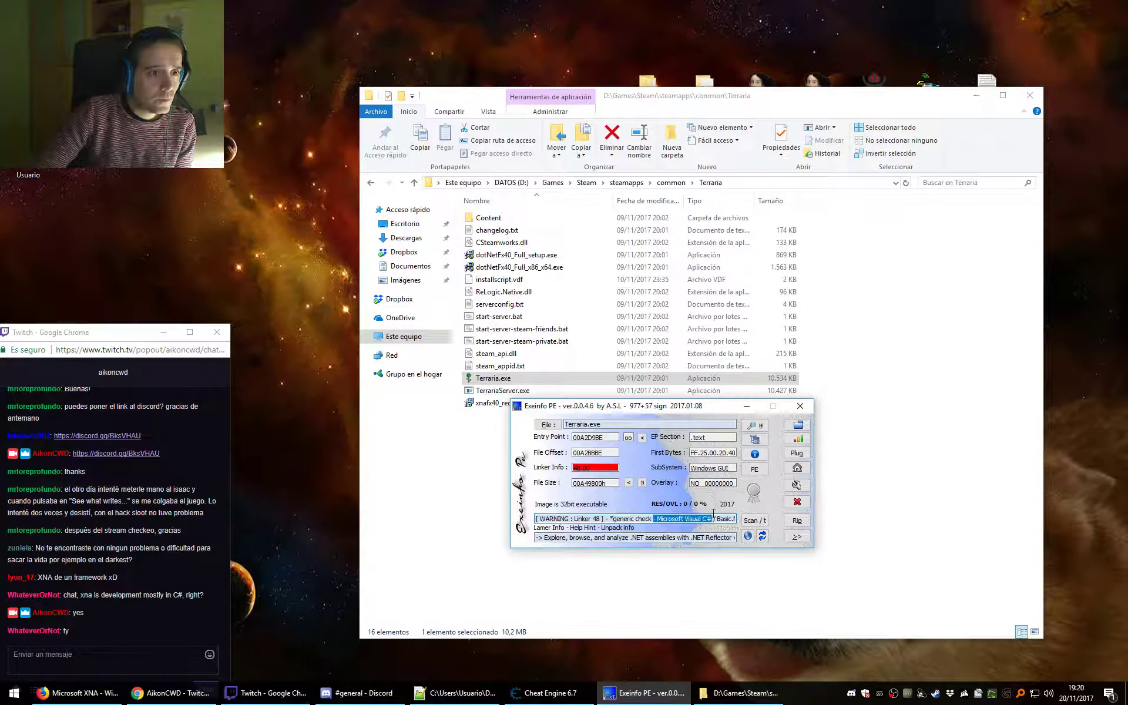
pyautogui.moveTo(732, 513); pyautogui.dragTo(742, 514)
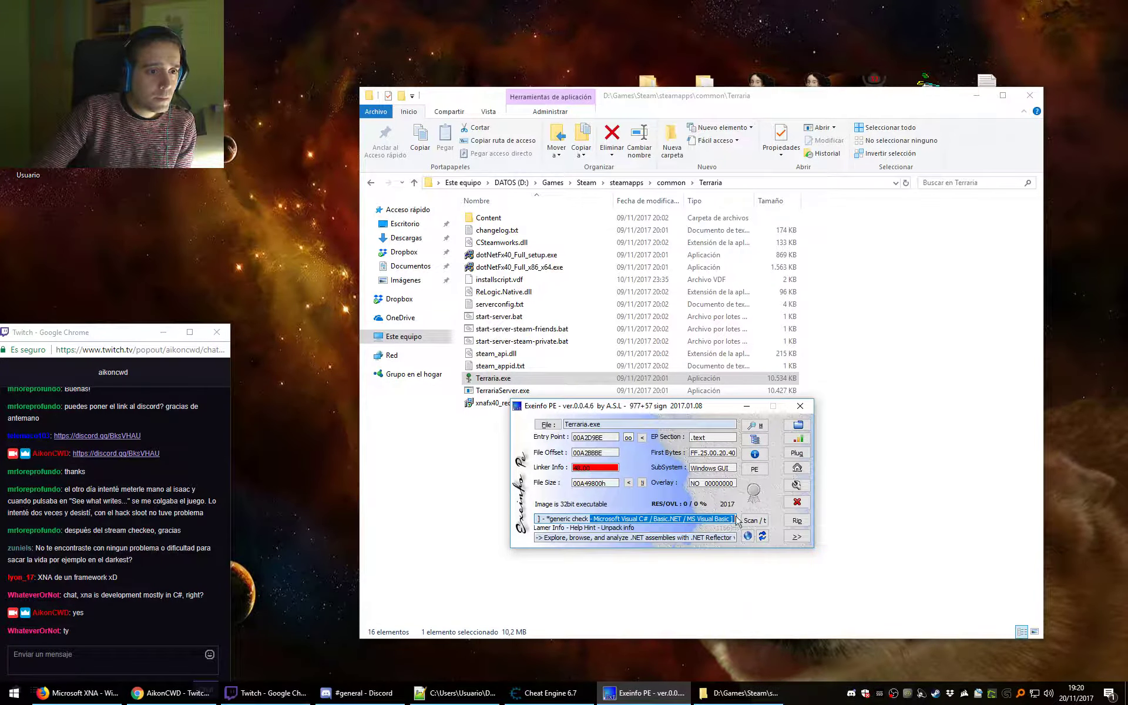
pyautogui.click(657, 518)
pyautogui.moveTo(642, 520)
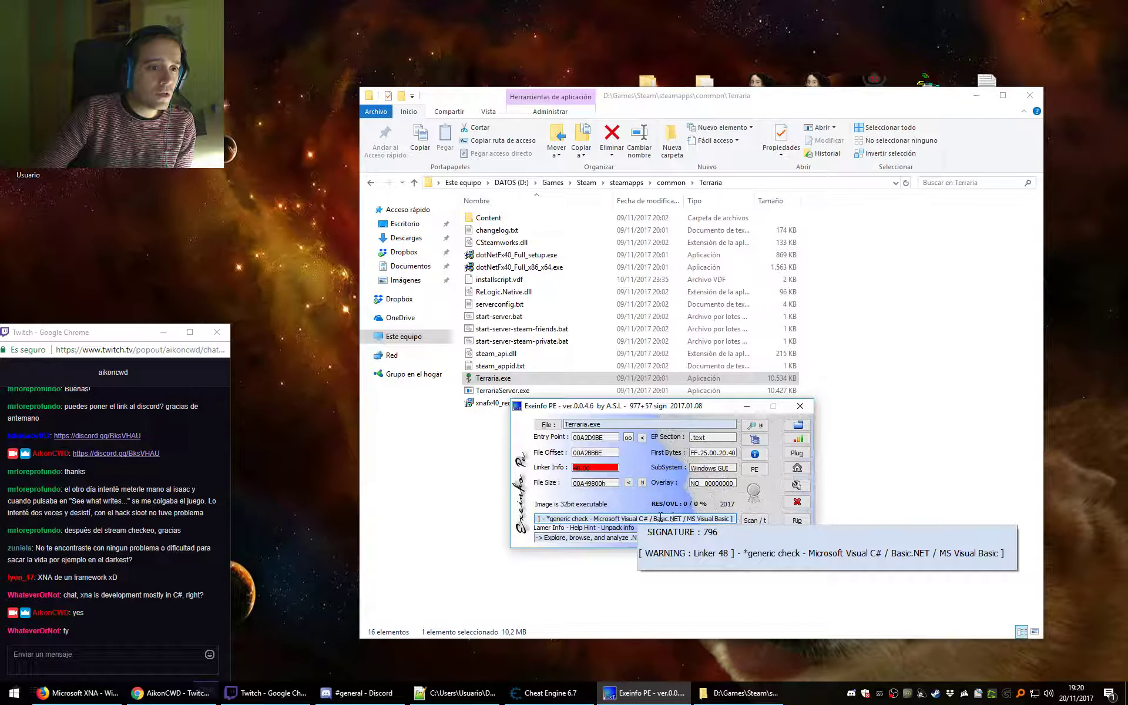
pyautogui.moveTo(638, 518); pyautogui.dragTo(653, 518)
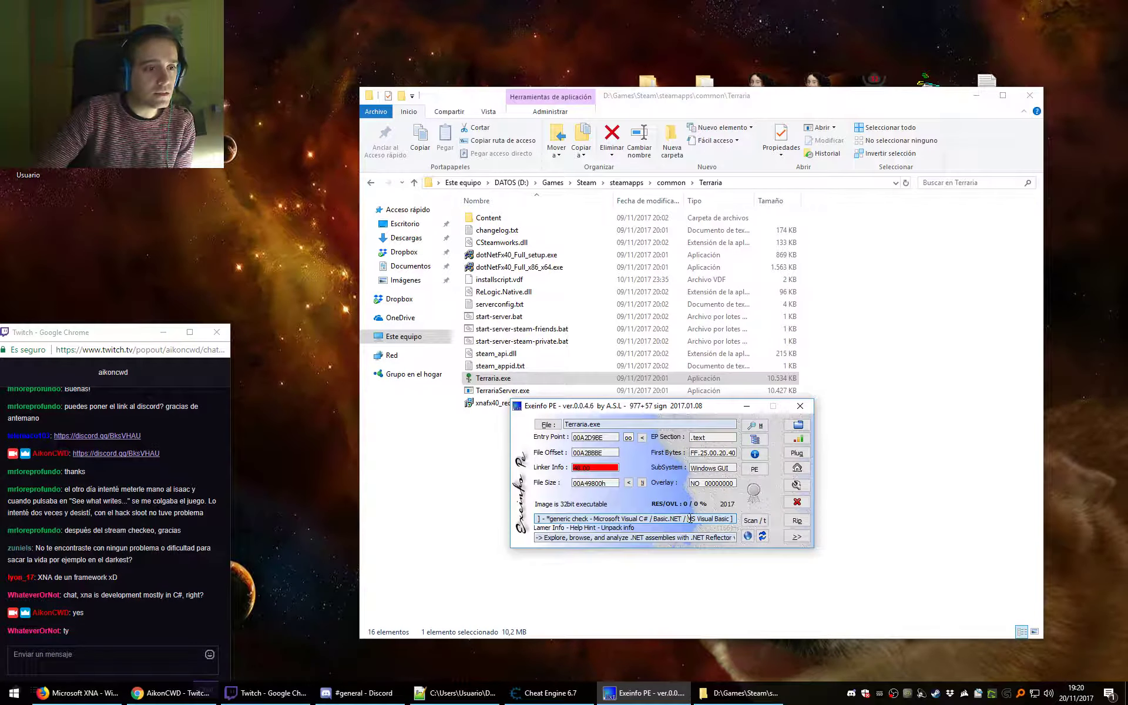
pyautogui.moveTo(535, 537); pyautogui.dragTo(567, 537)
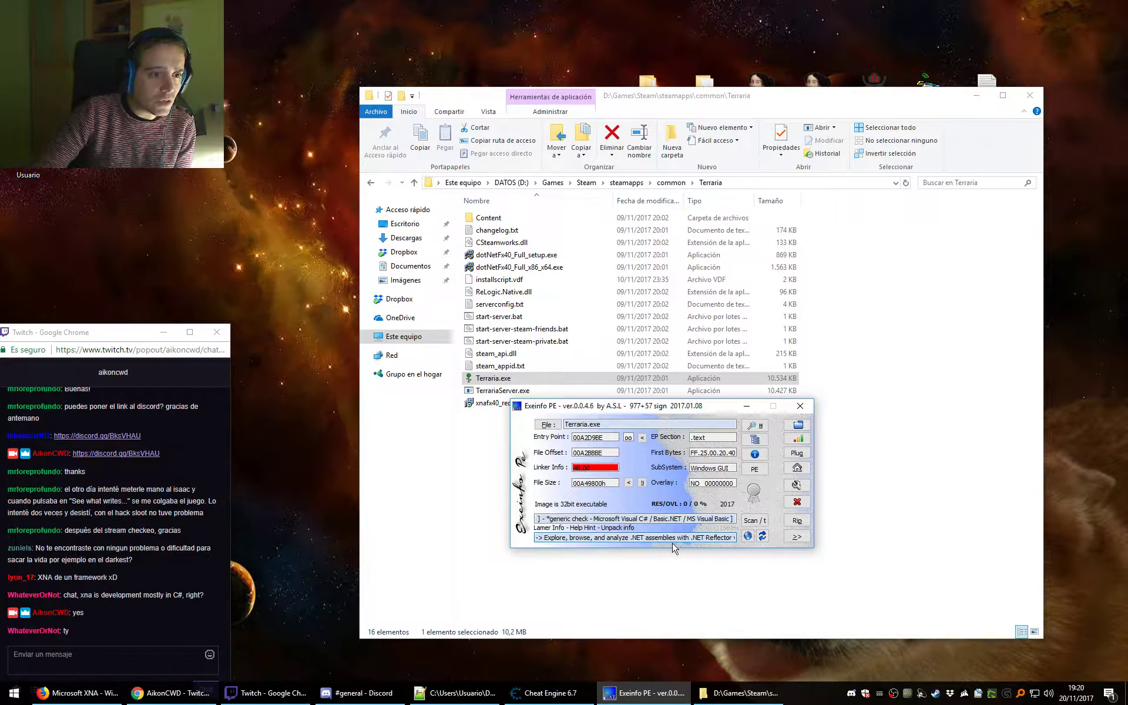
pyautogui.moveTo(737, 538); pyautogui.dragTo(654, 541)
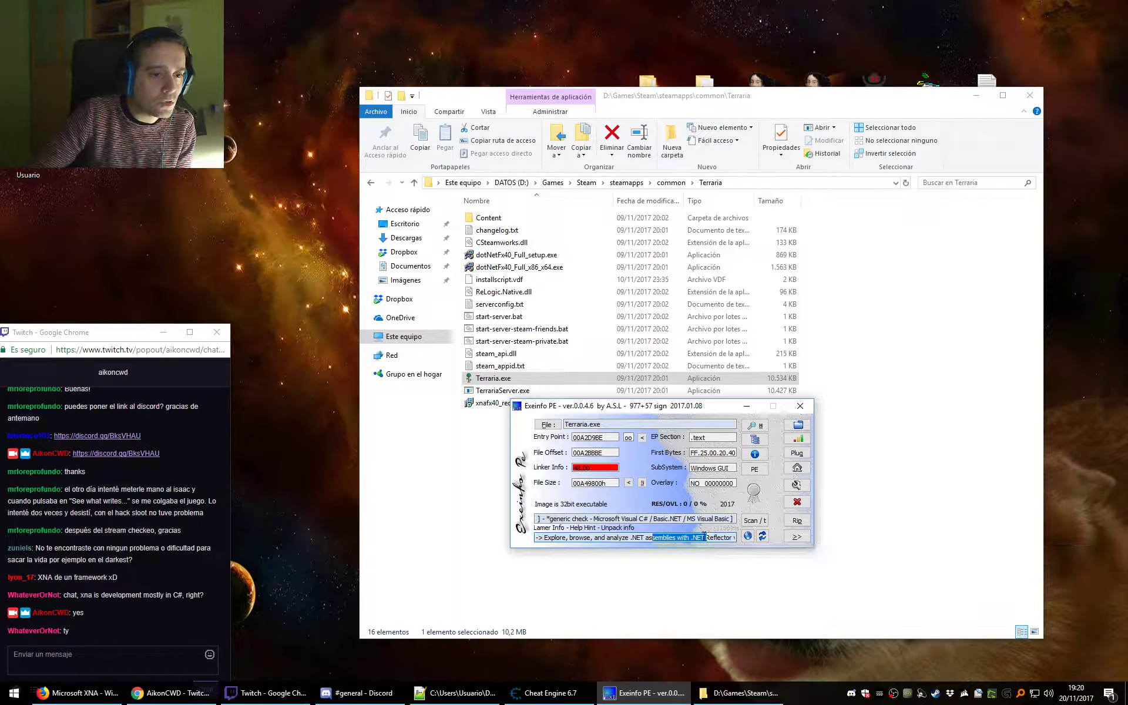
pyautogui.click(653, 520)
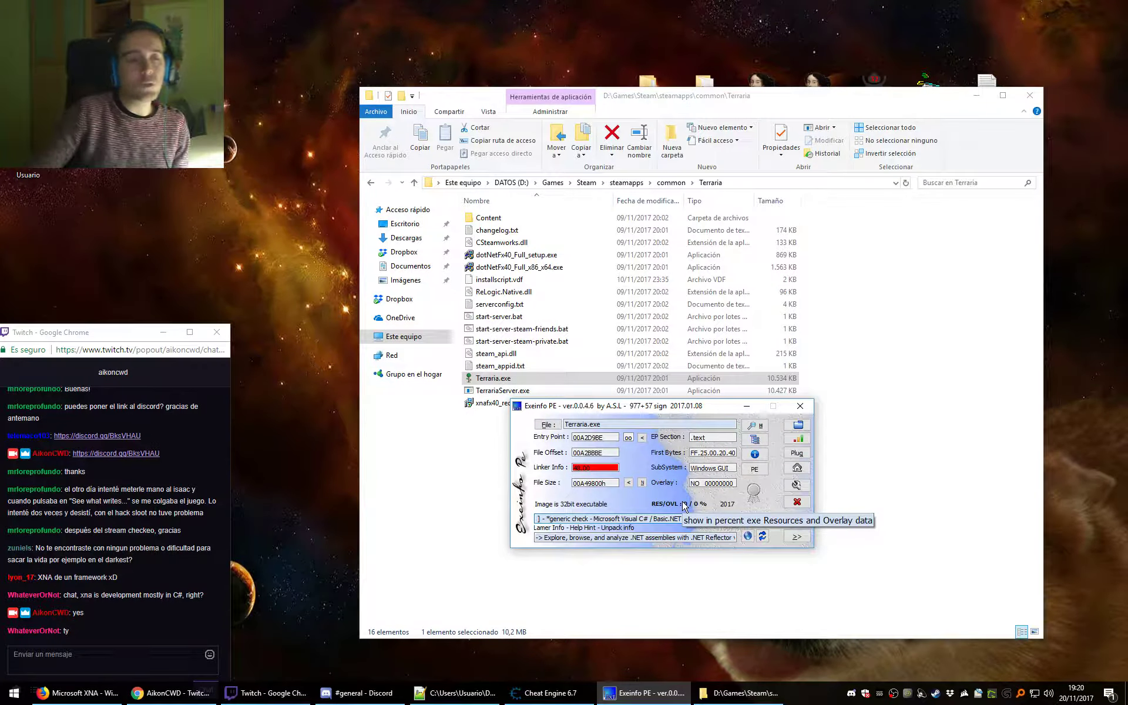
# Close Exeinfo PE and the File Explorer window showing the Terraria folder.
pyautogui.click(799, 406)
pyautogui.click(619, 539)
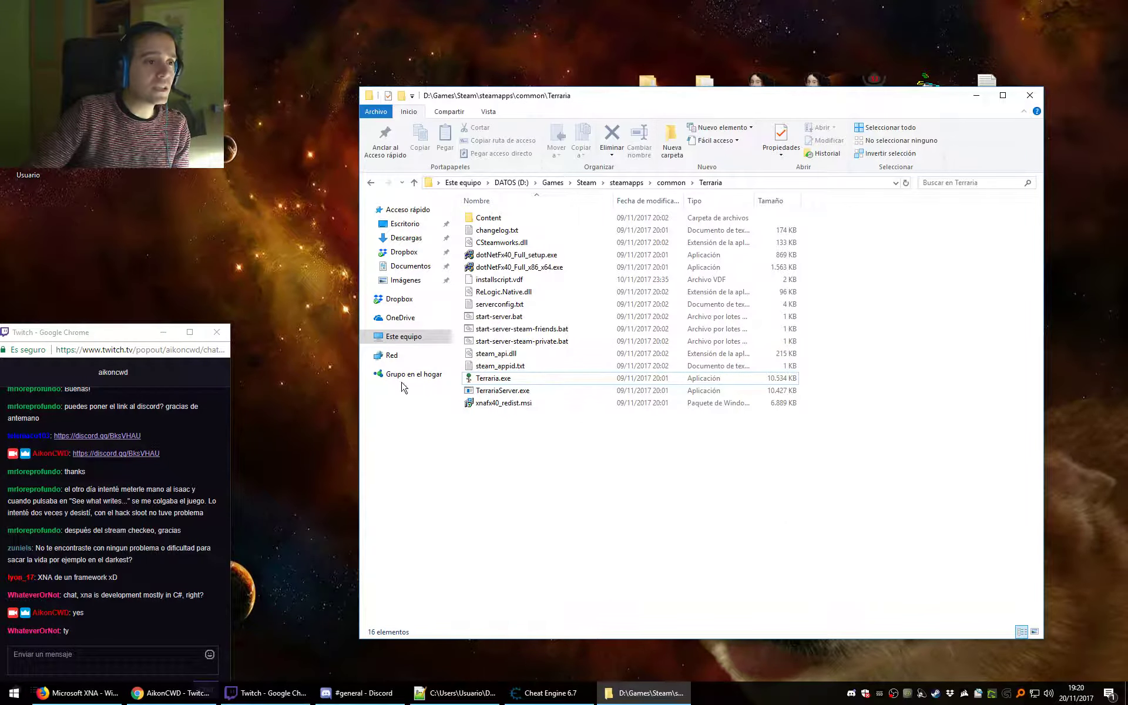
pyautogui.click(1023, 102)
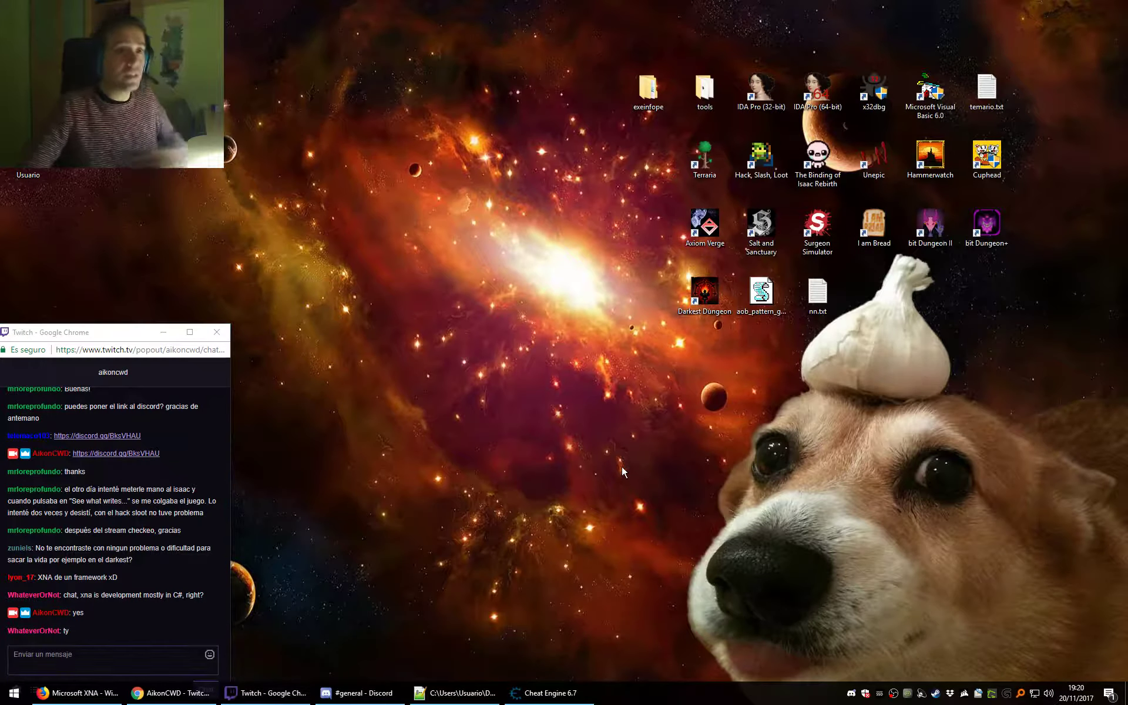
# Launch Terraria from the desktop, bring up Cheat Engine and move the game window away from it.
pyautogui.doubleClick(700, 167)
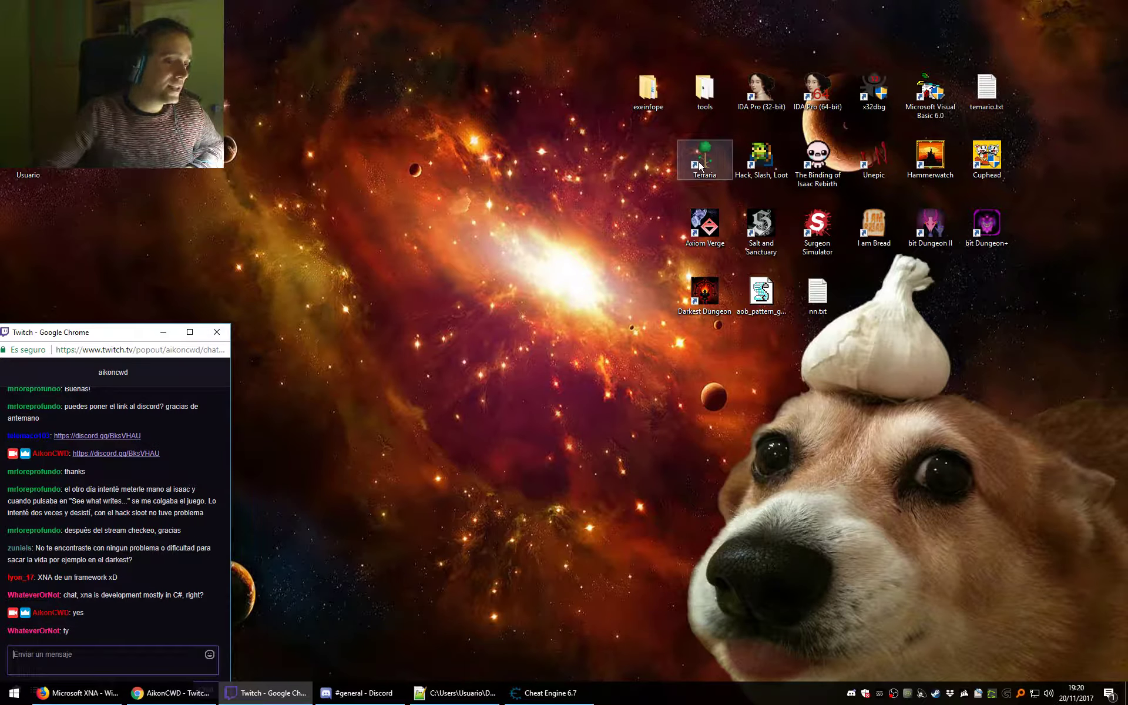
pyautogui.click(550, 692)
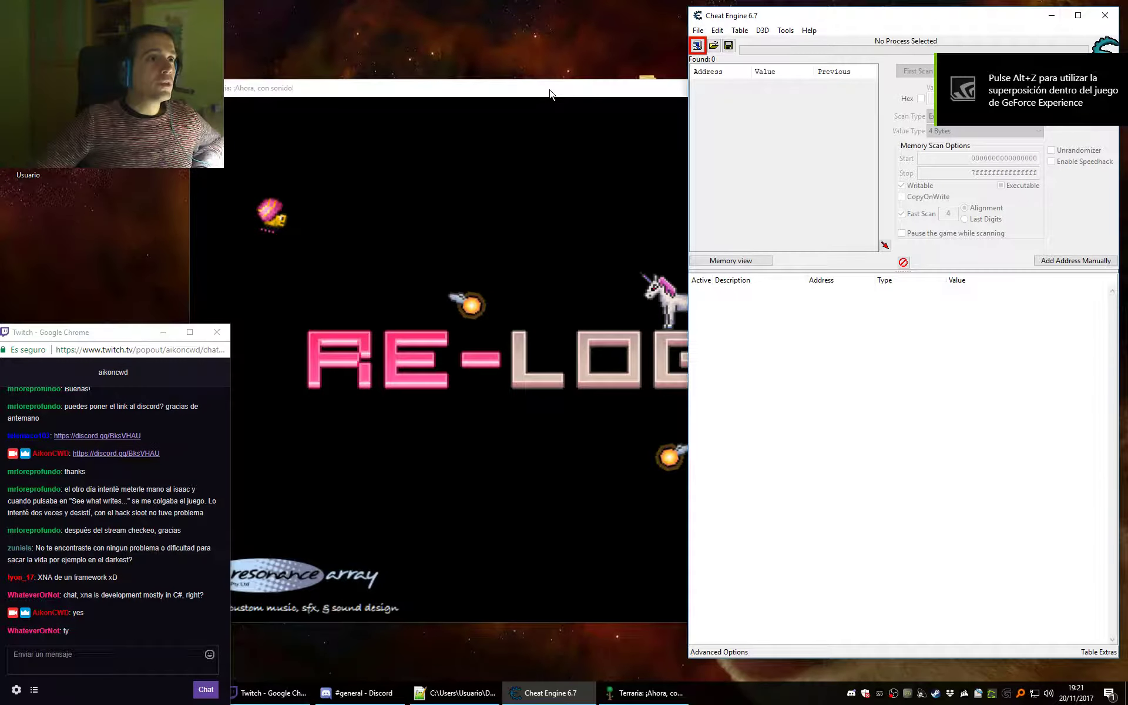
pyautogui.moveTo(550, 94); pyautogui.dragTo(366, 20)
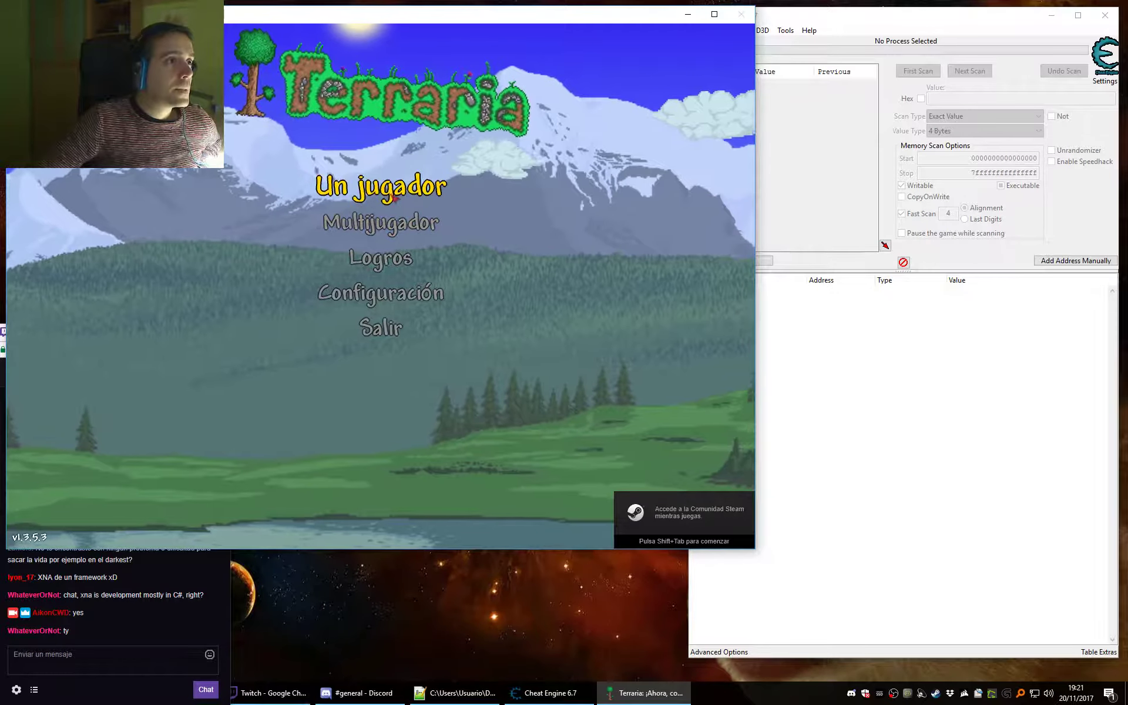
# Set the music volume to 0% in Terraria's settings and return to the game's main menu.
pyautogui.click(414, 293)
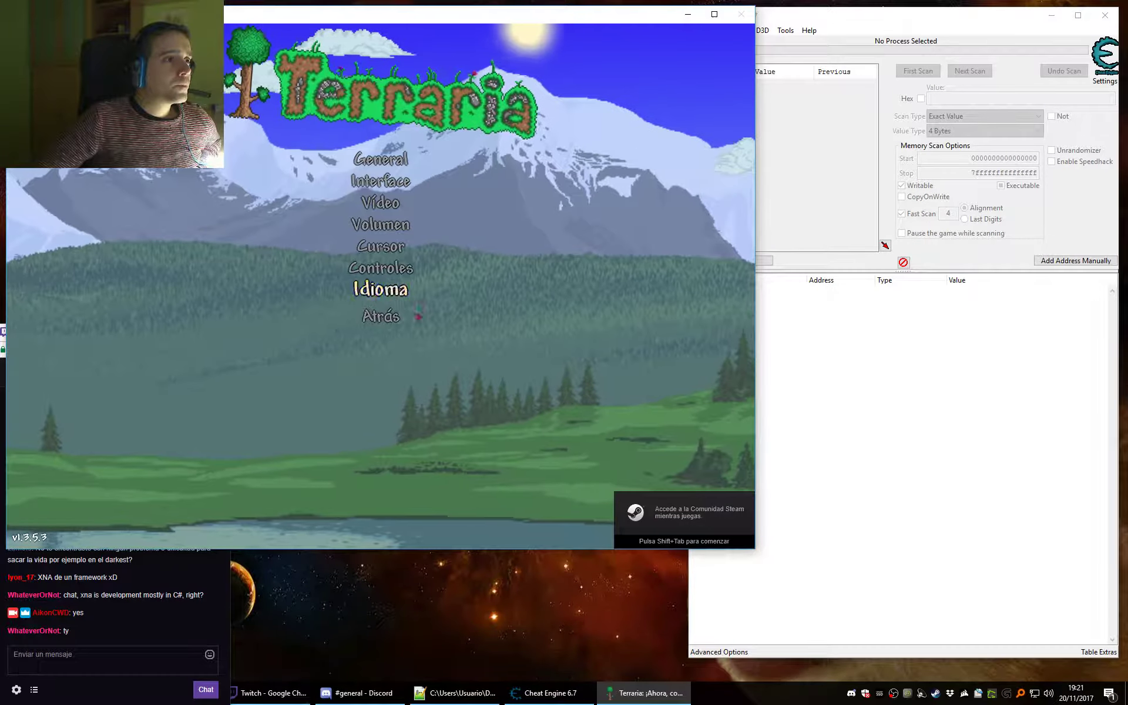
pyautogui.click(399, 229)
pyautogui.moveTo(330, 218); pyautogui.dragTo(274, 220)
pyautogui.click(375, 320)
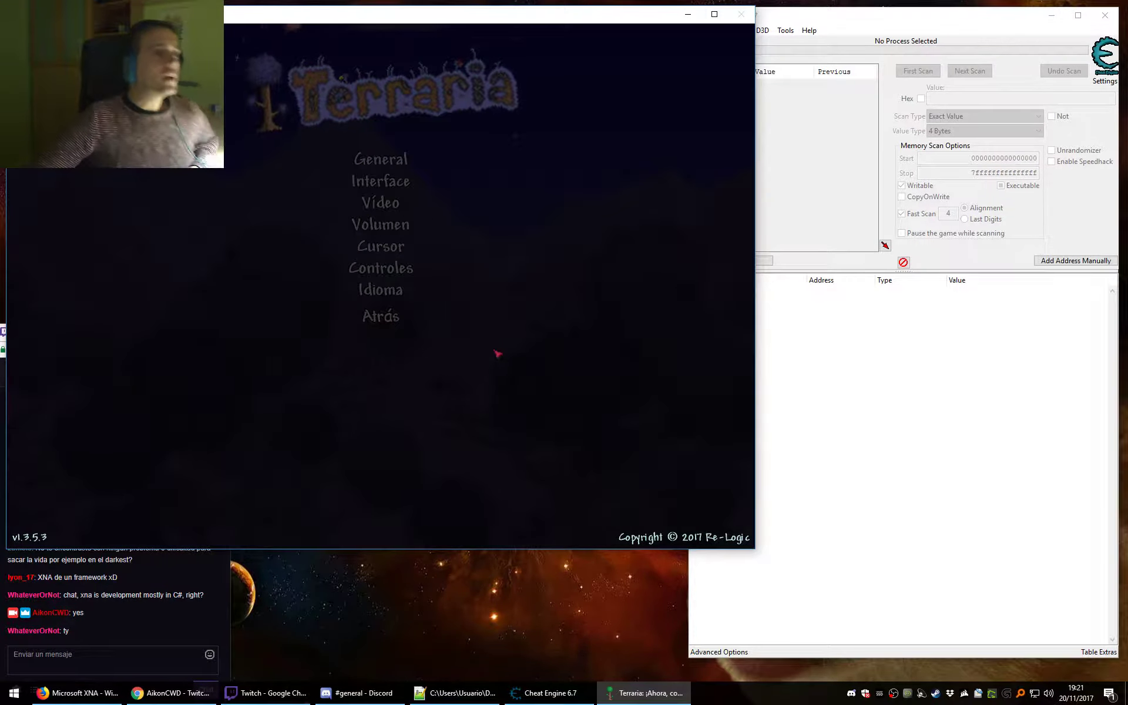
pyautogui.click(388, 315)
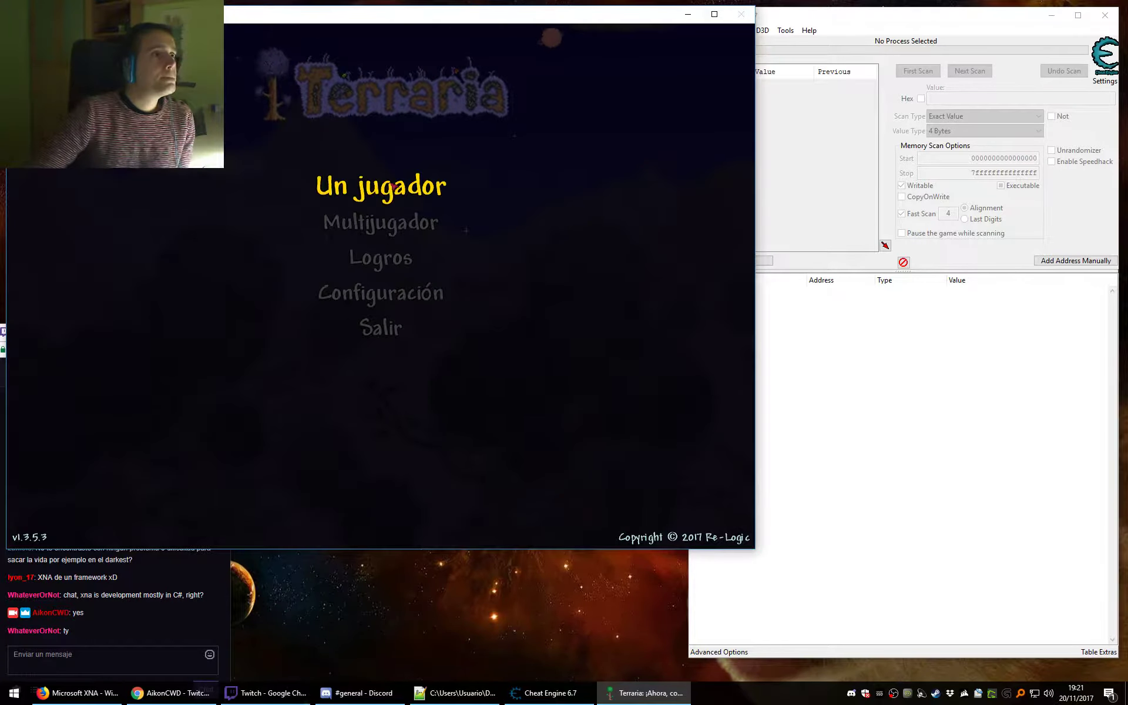
# Start a single-player game with the existing character in the world mundolandia.
pyautogui.click(405, 188)
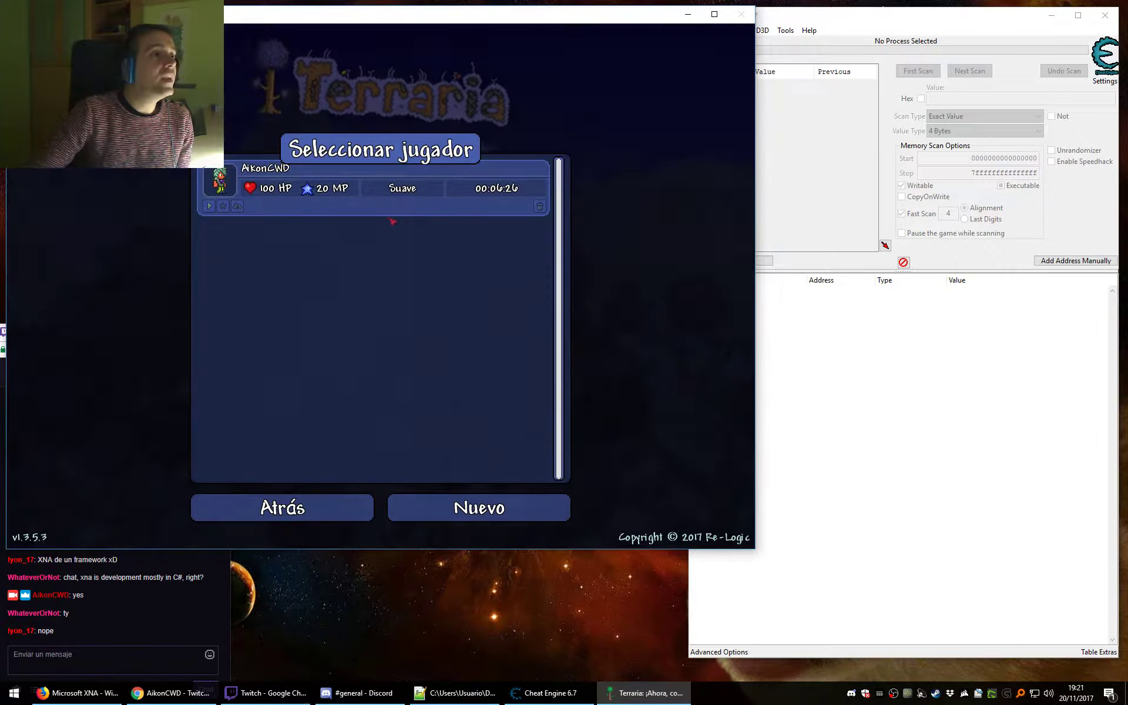
pyautogui.click(209, 206)
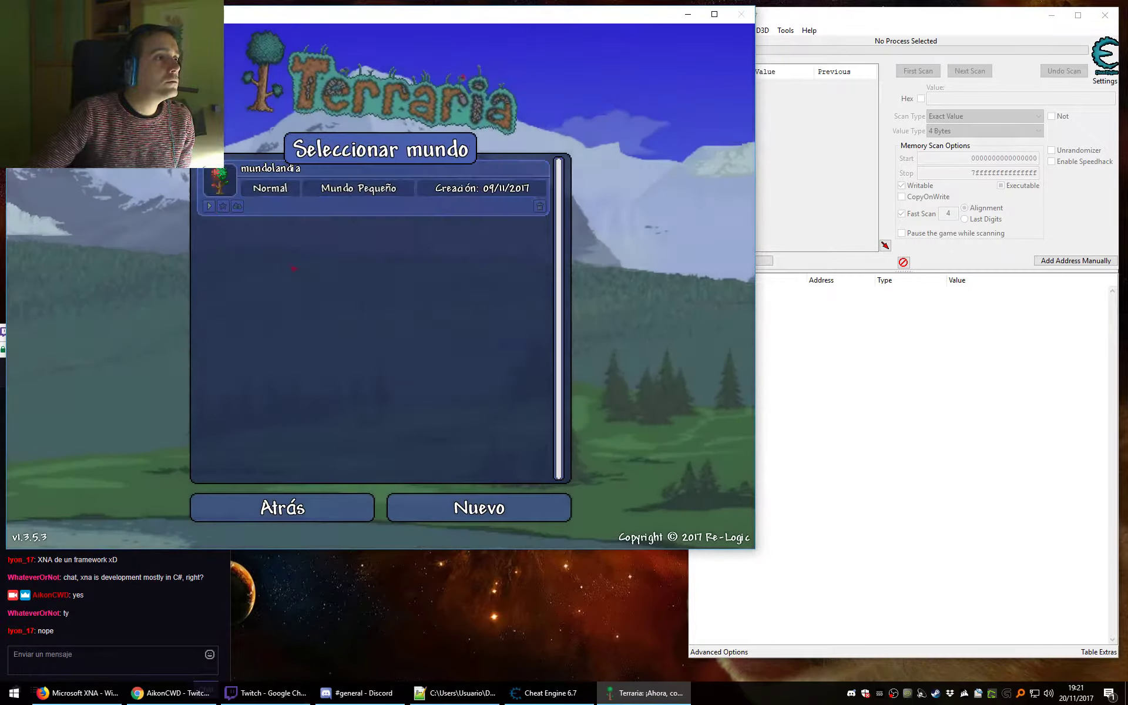
pyautogui.click(209, 206)
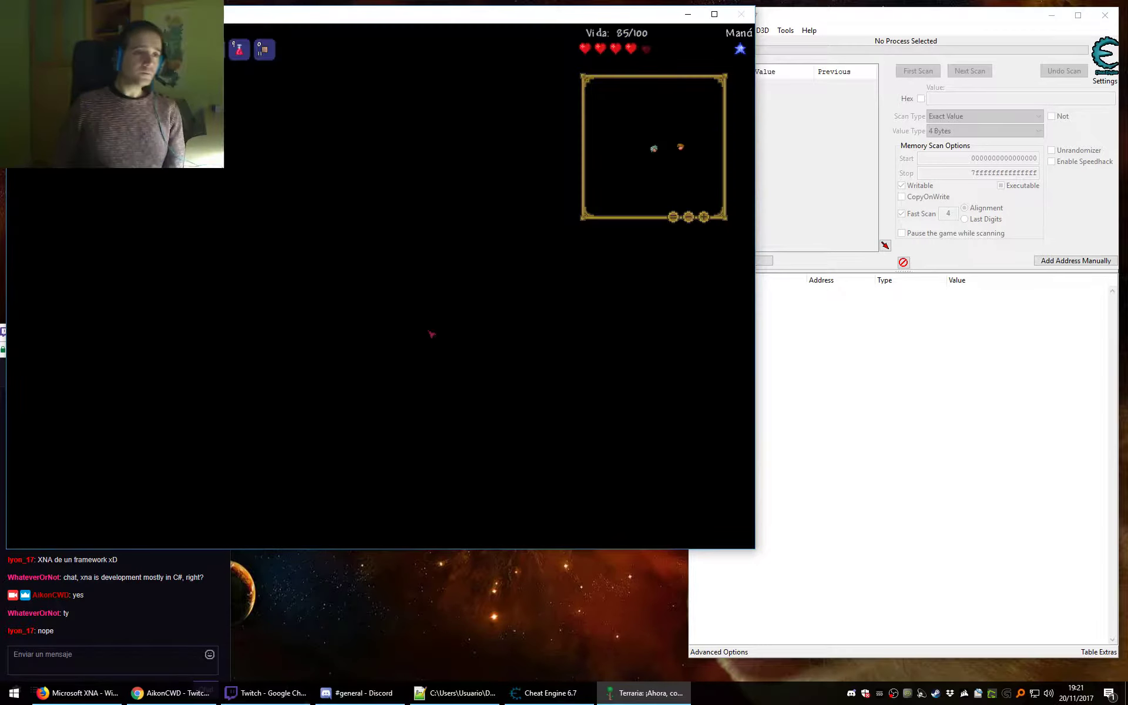
# Try walking the character in both directions, and open and close the inventory.
pyautogui.press('d')
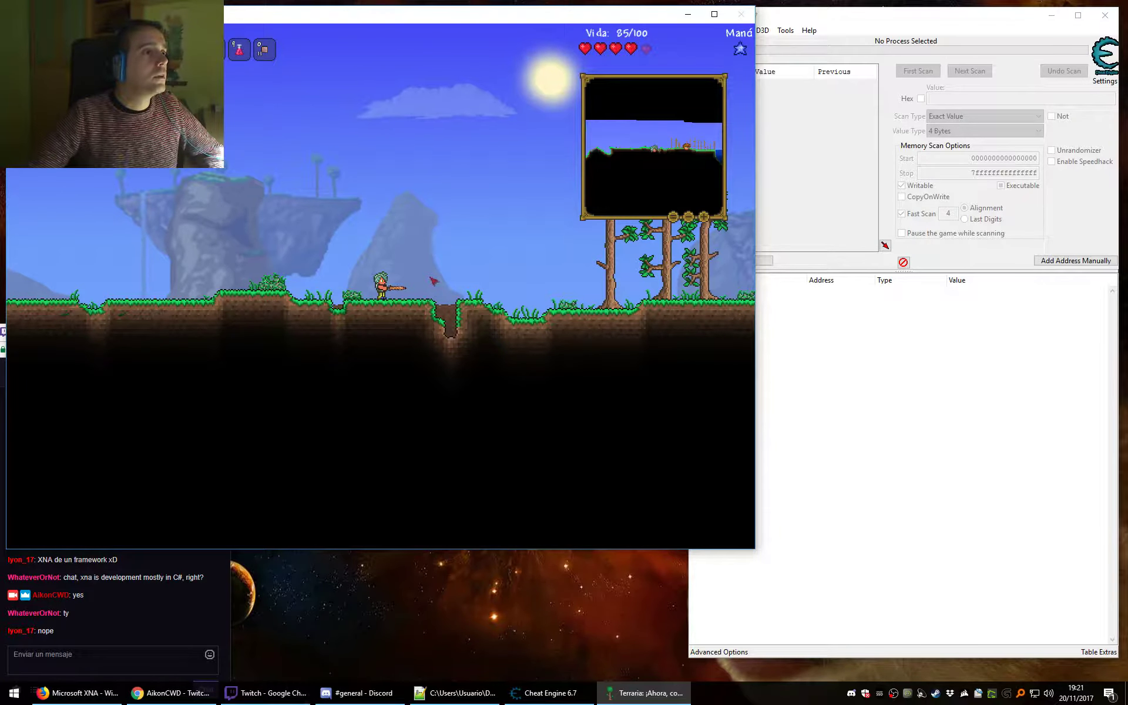
pyautogui.press('a')
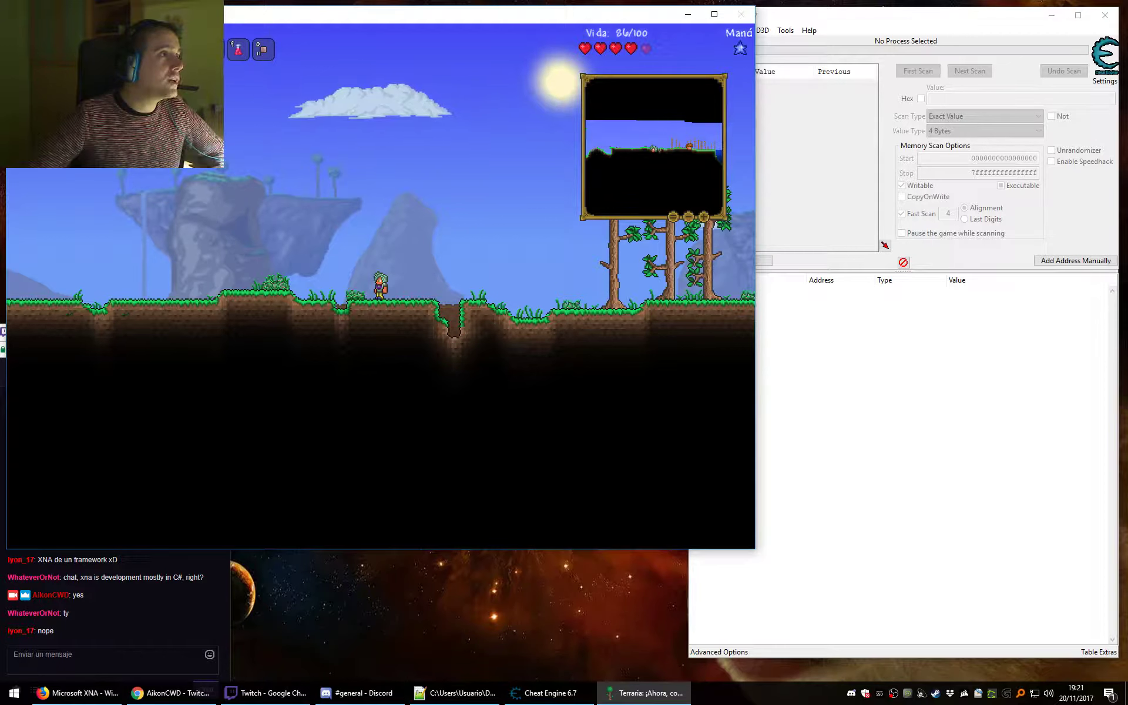
pyautogui.press('Escape')
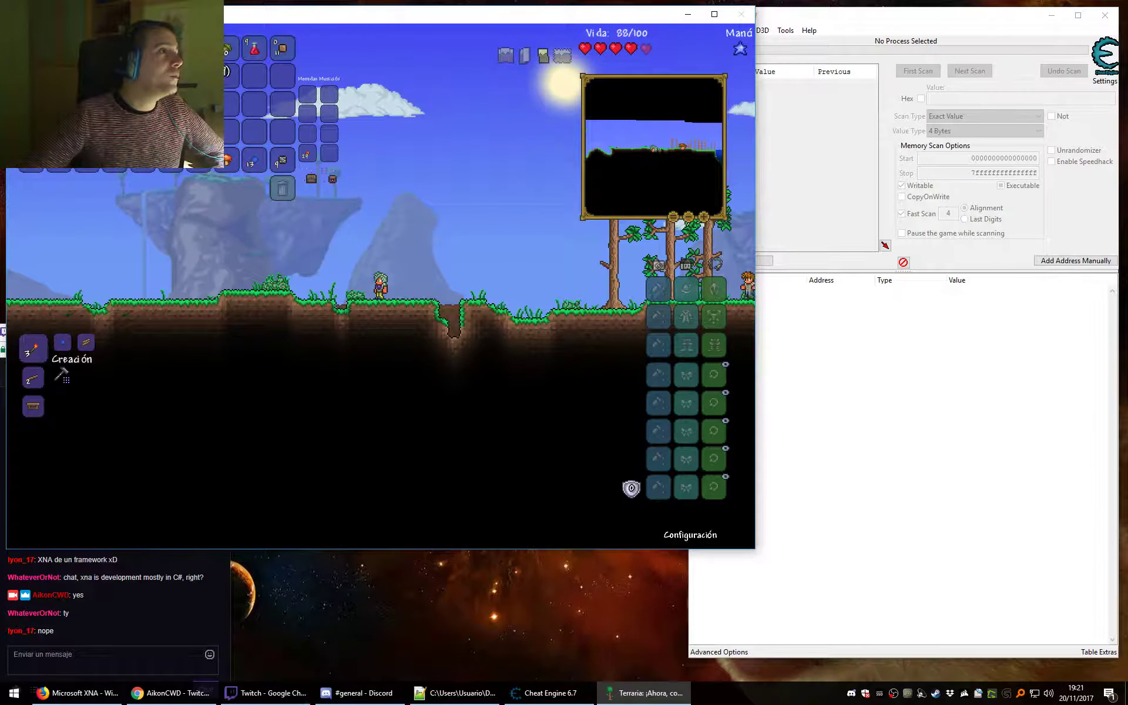
pyautogui.press('Escape')
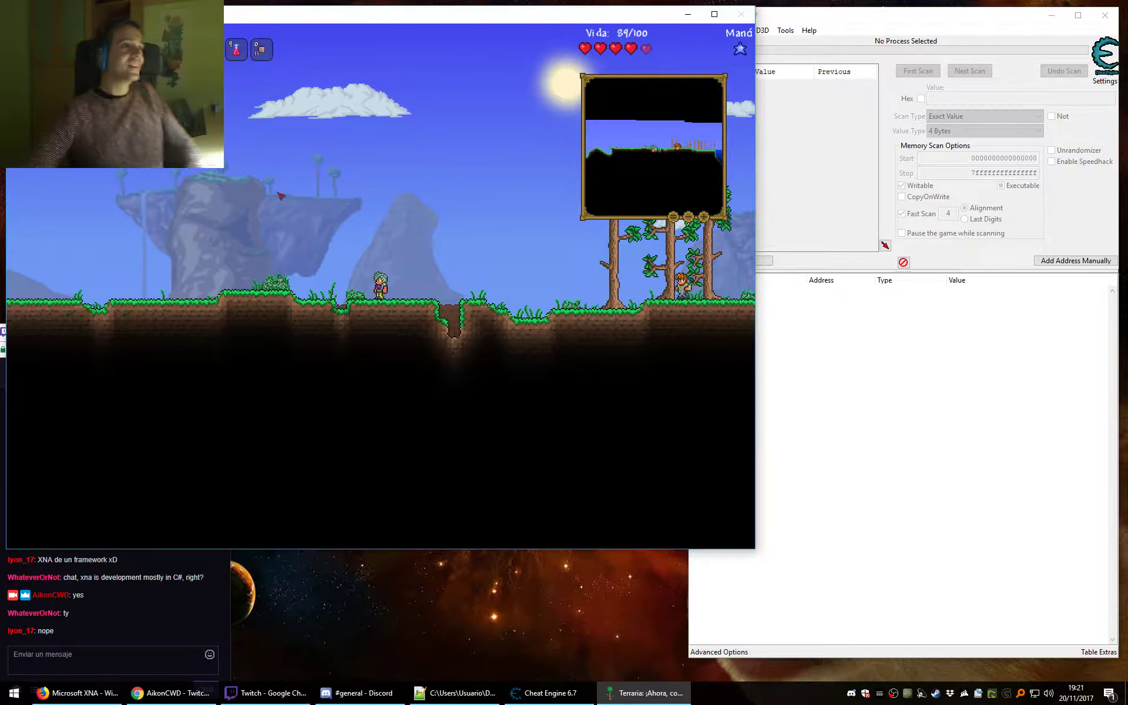
# Move the Terraria window to the middle of the screen, and save and exit the world to the main menu.
pyautogui.moveTo(251, 15); pyautogui.dragTo(545, 97)
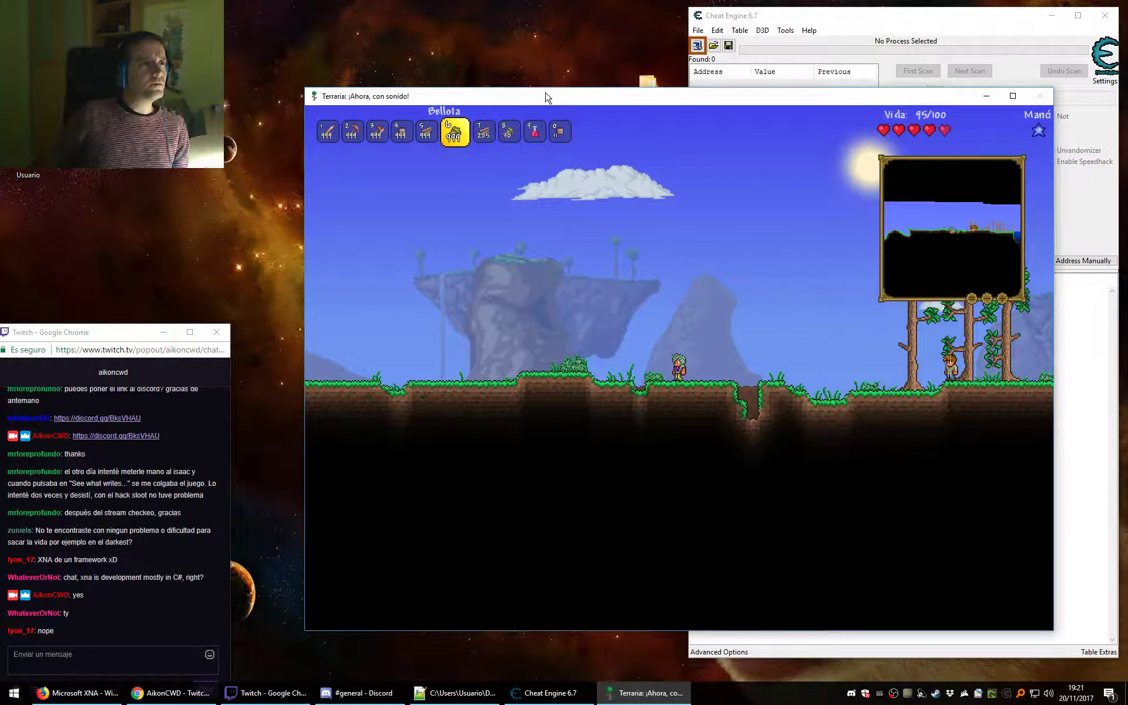
pyautogui.press('Escape')
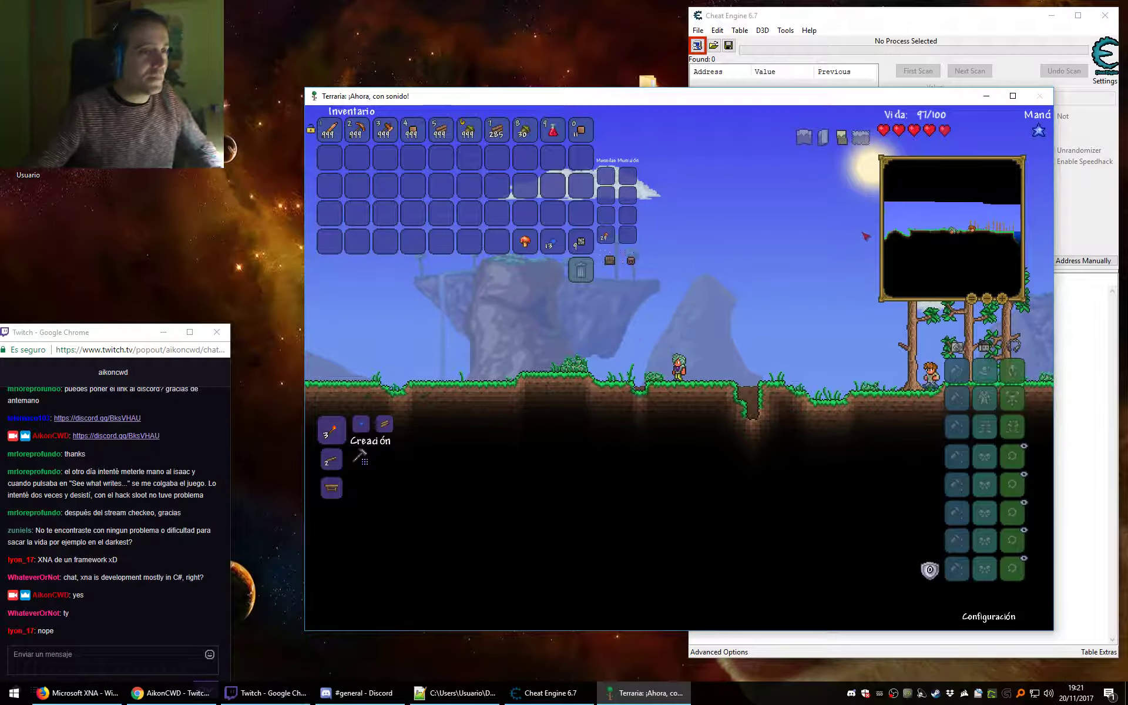
pyautogui.click(990, 616)
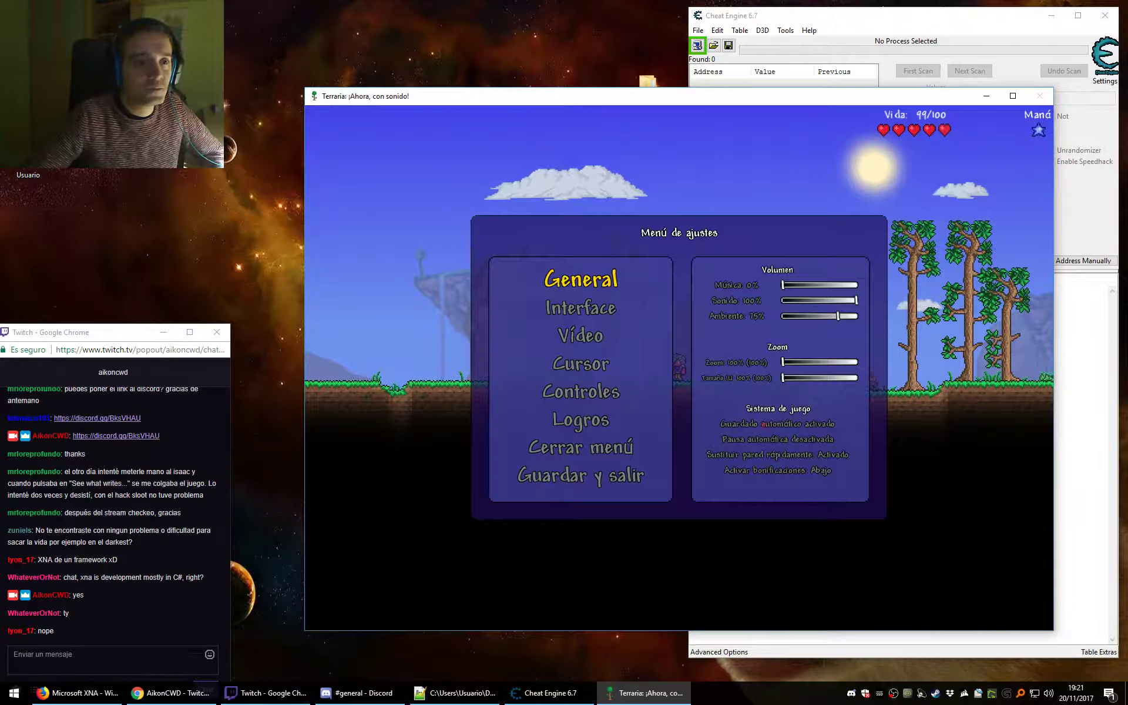
pyautogui.click(597, 457)
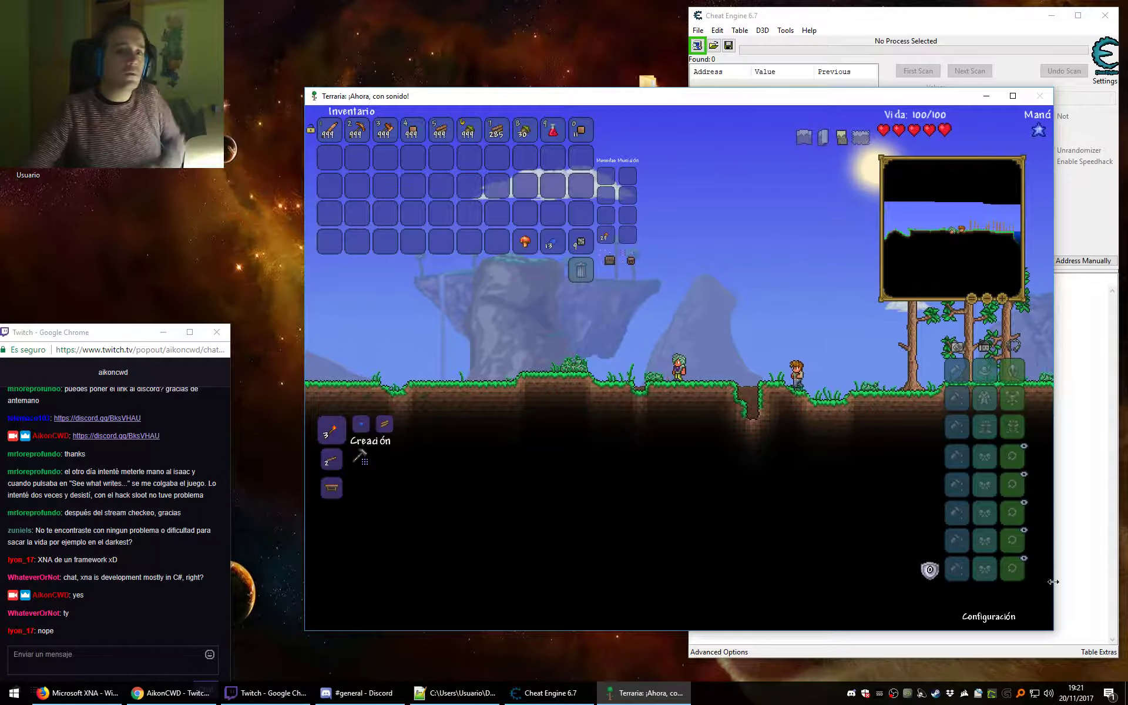
pyautogui.click(989, 616)
pyautogui.click(577, 473)
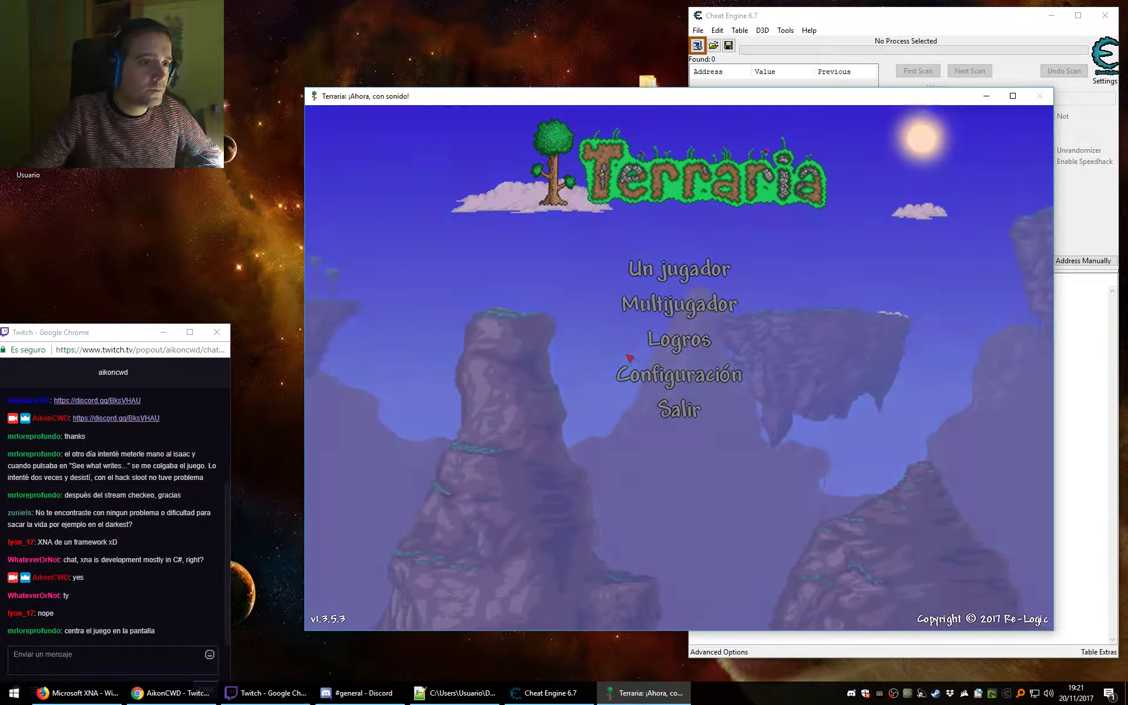
# Delete the existing character from the single-player character list and confirm the deletion.
pyautogui.click(686, 283)
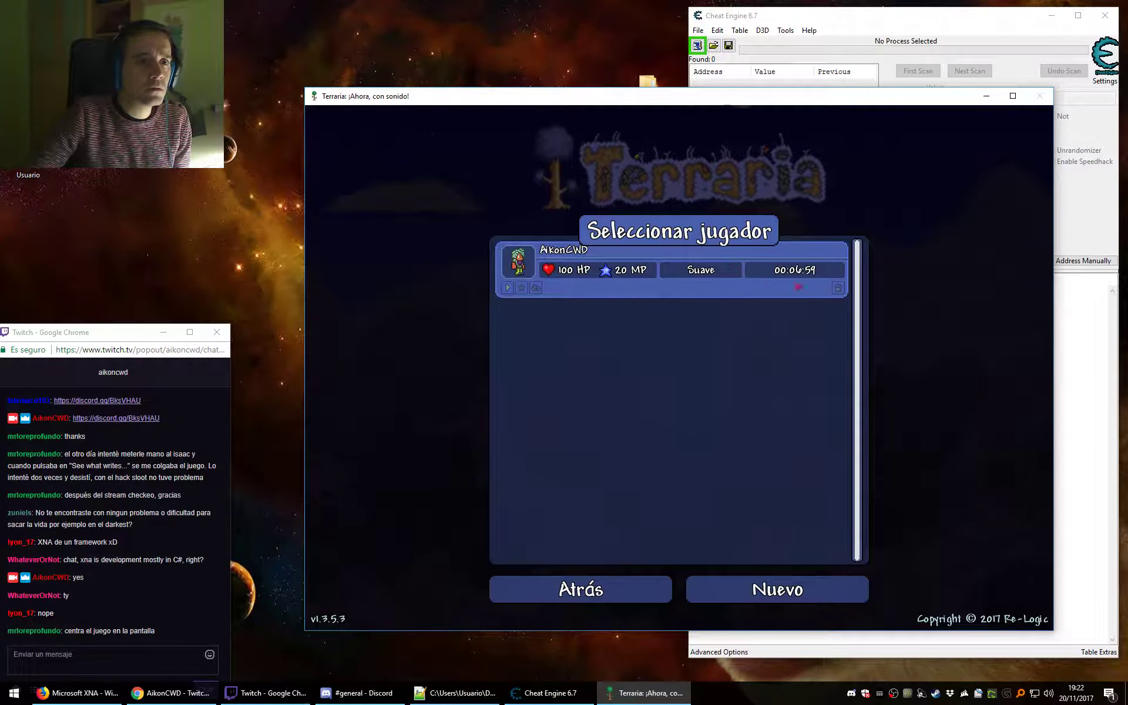
pyautogui.click(848, 290)
pyautogui.click(678, 313)
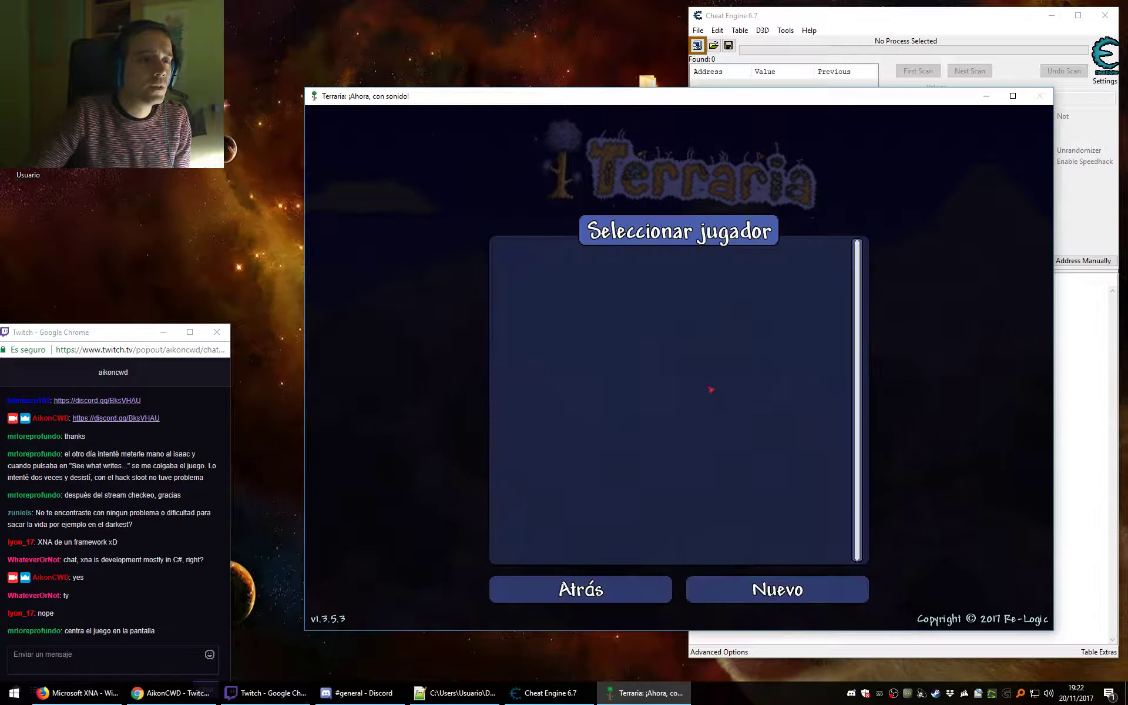
# Create a new character with a randomized appearance, name it AikonCheats, and choose it for play.
pyautogui.click(777, 589)
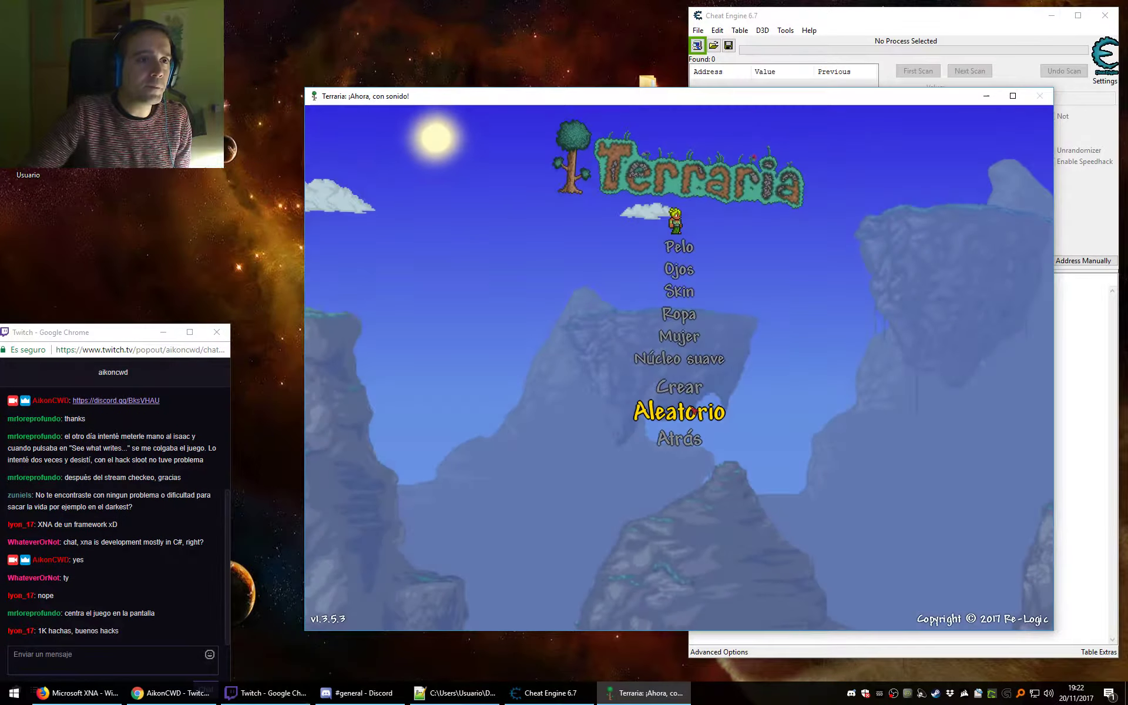
pyautogui.click(695, 411)
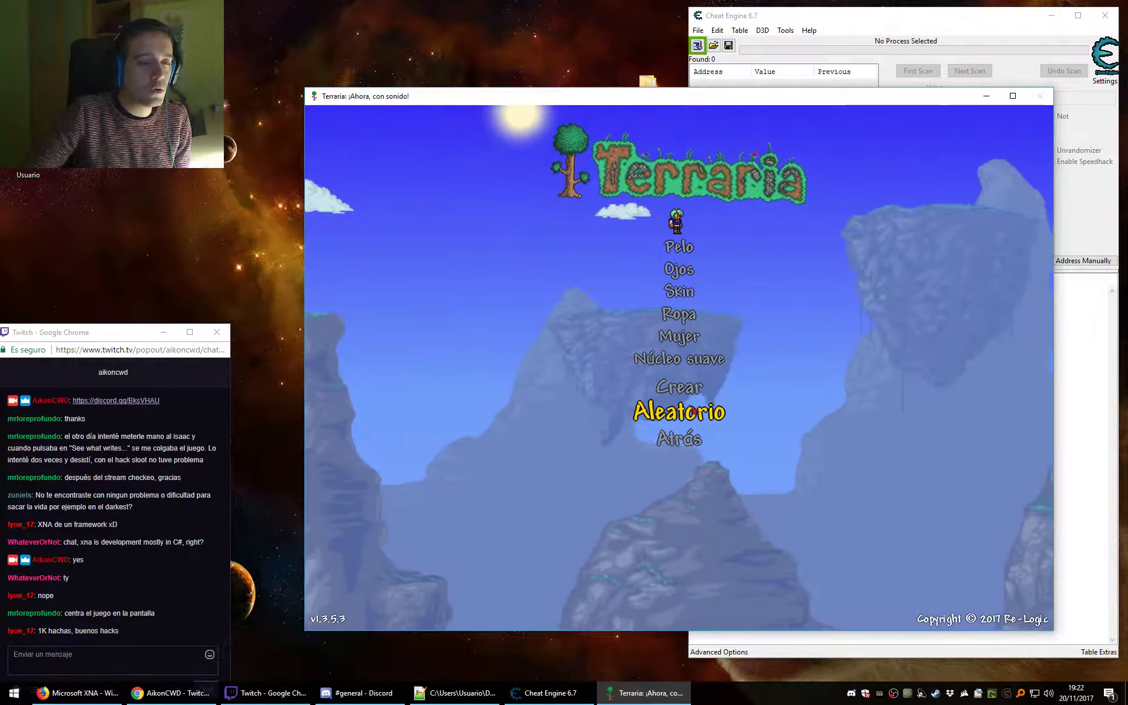
pyautogui.click(694, 411)
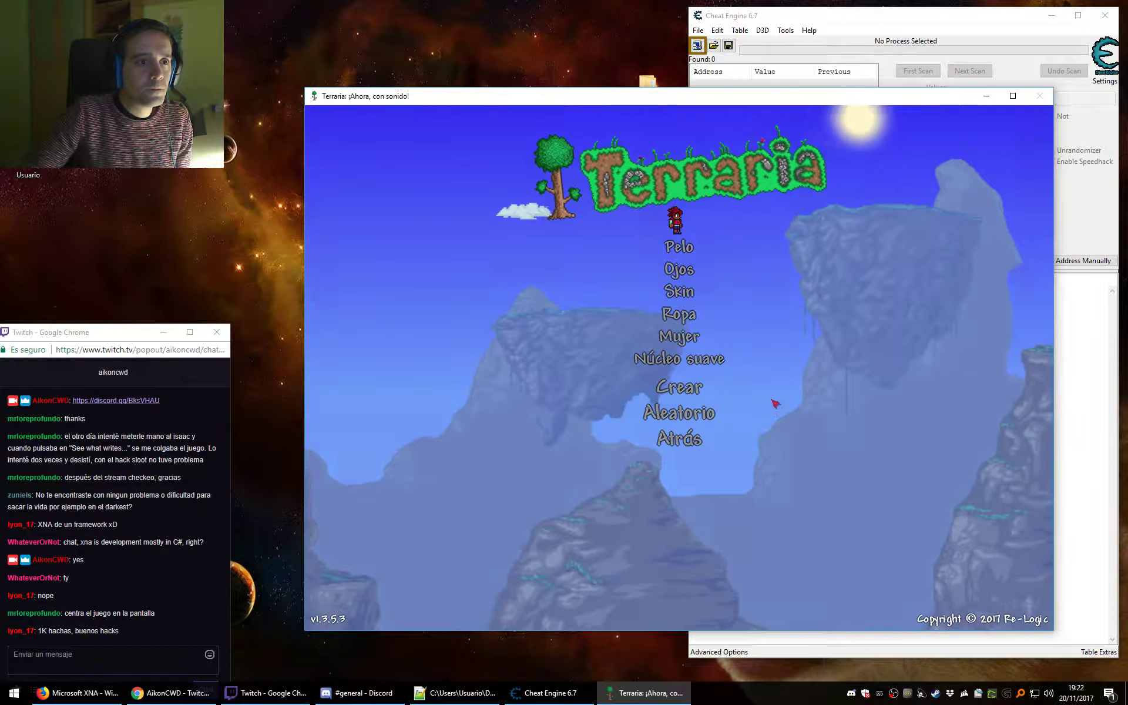
pyautogui.click(698, 396)
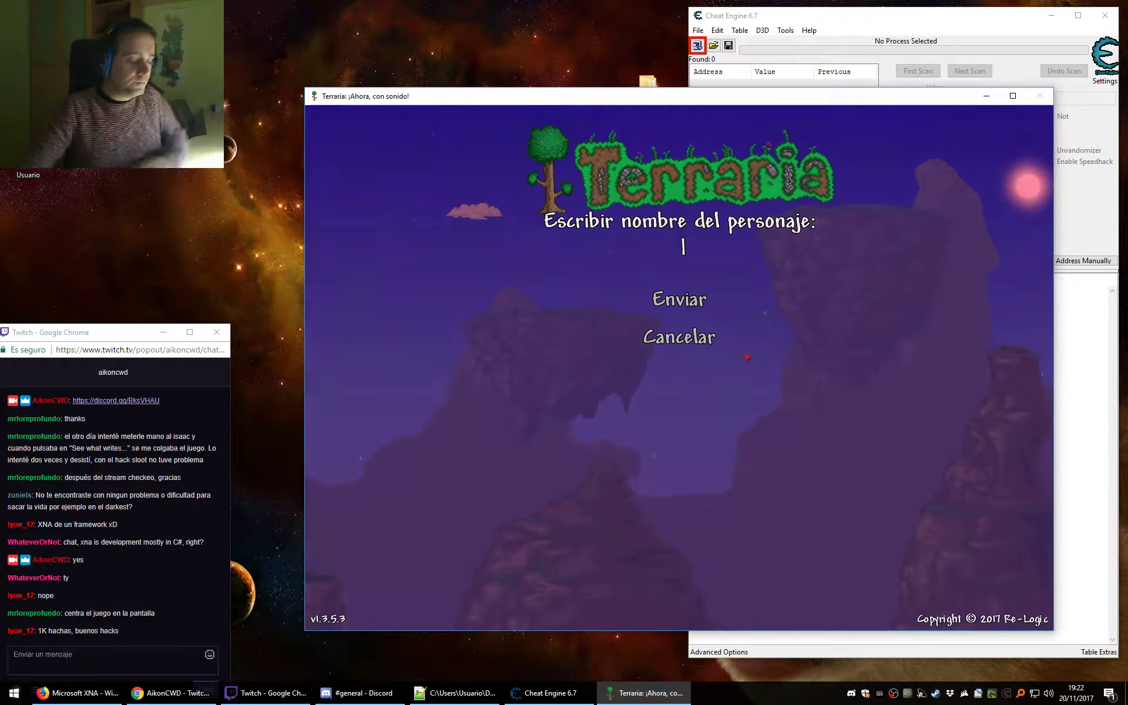
pyautogui.write('AikonC')
pyautogui.write('heats')
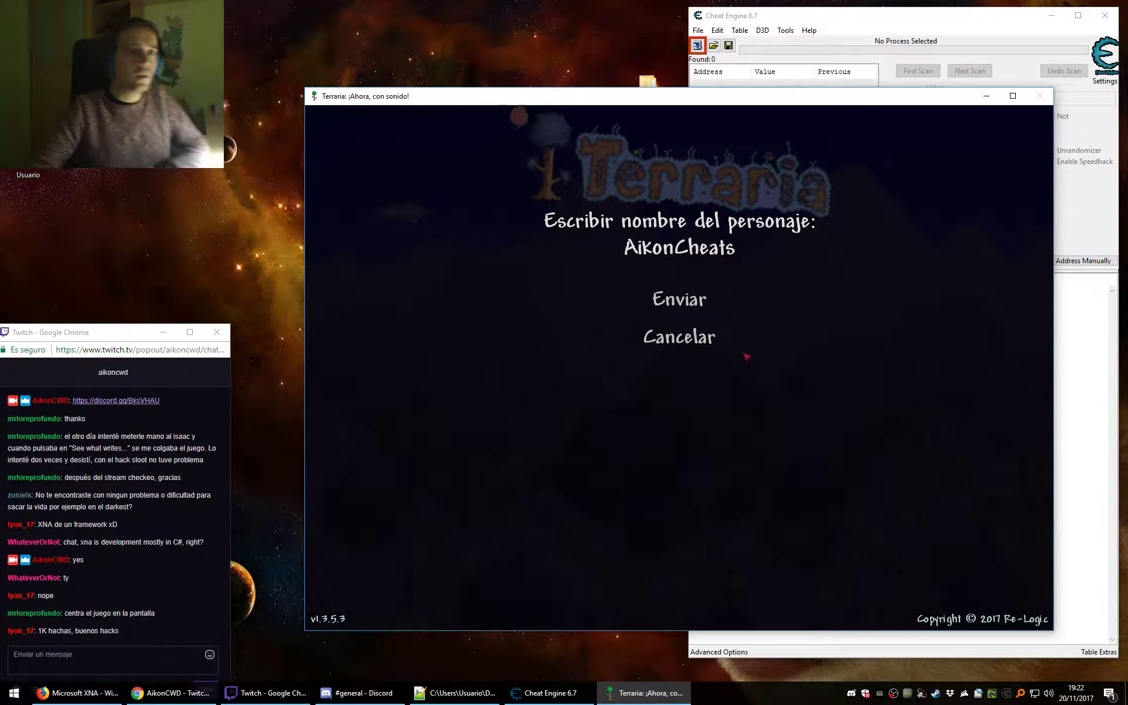
pyautogui.press('Return')
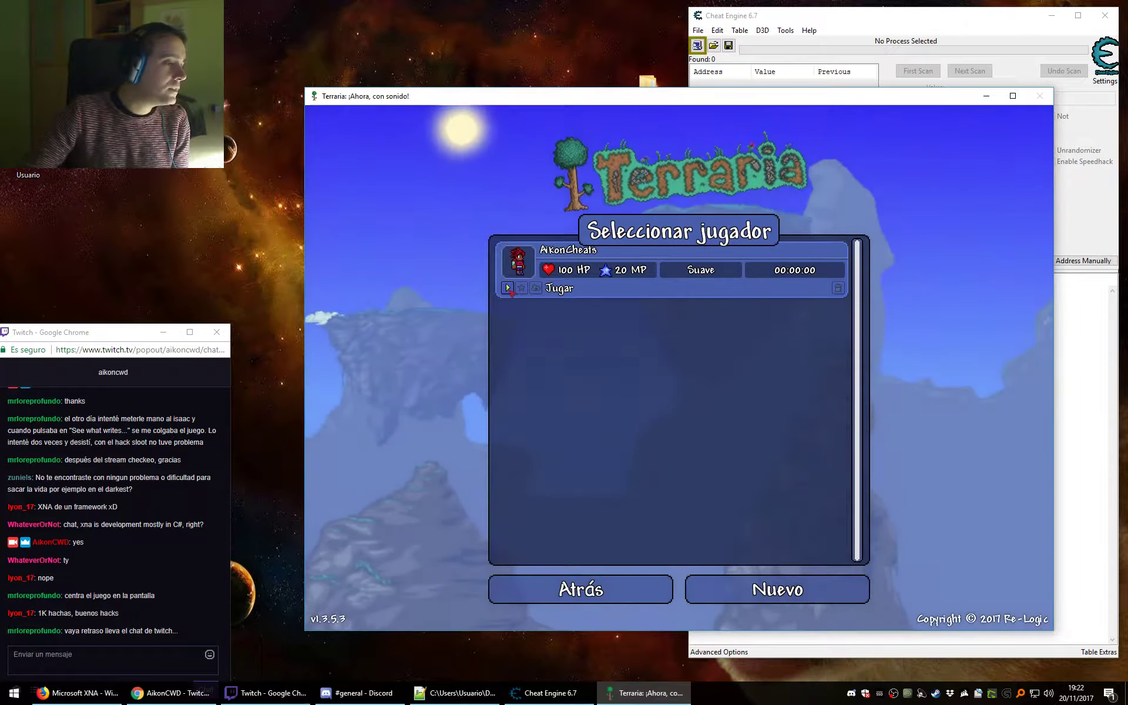
pyautogui.click(508, 287)
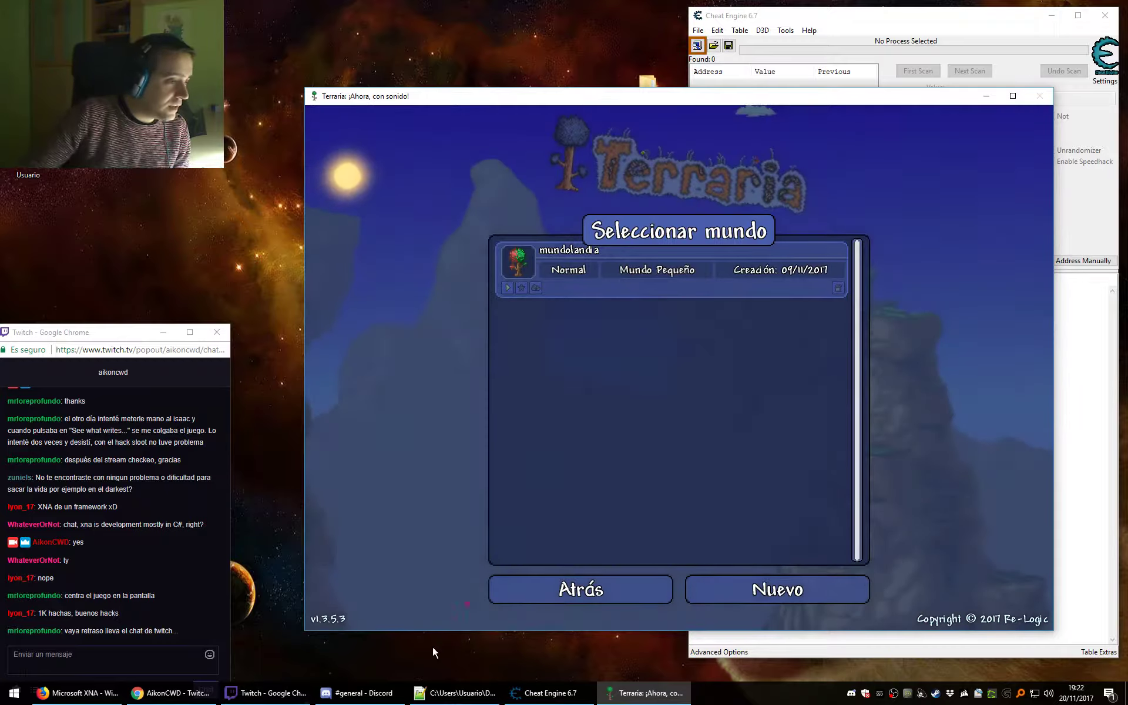
# Find Terraria in the Wikipedia list of XNA games, highlight its title and publisher, and return to the game.
pyautogui.hotkey('alt', 'Tab')
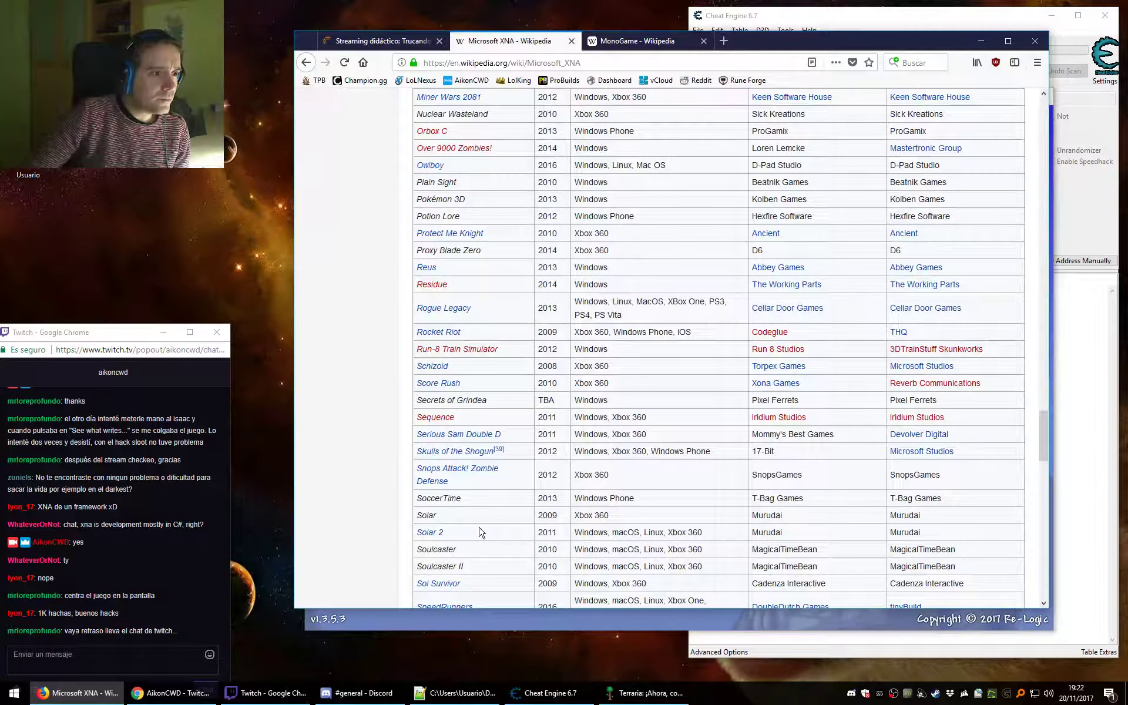
pyautogui.scroll(-5, 480, 531)
pyautogui.doubleClick(479, 411)
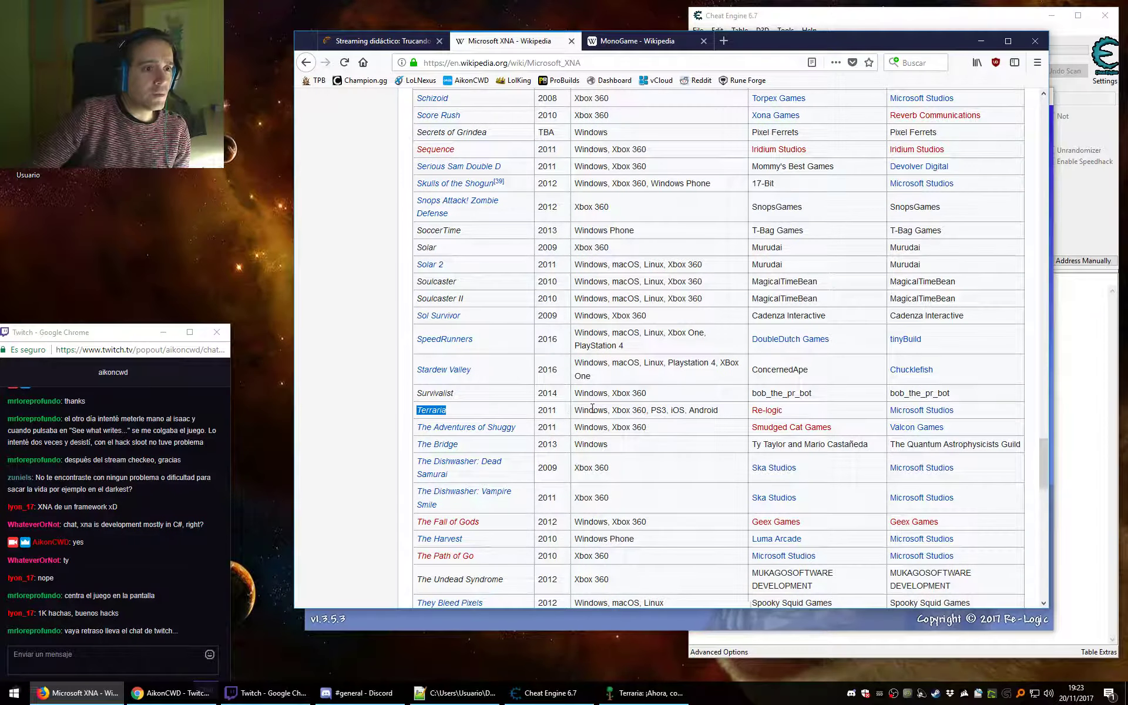
pyautogui.moveTo(592, 407); pyautogui.dragTo(891, 418)
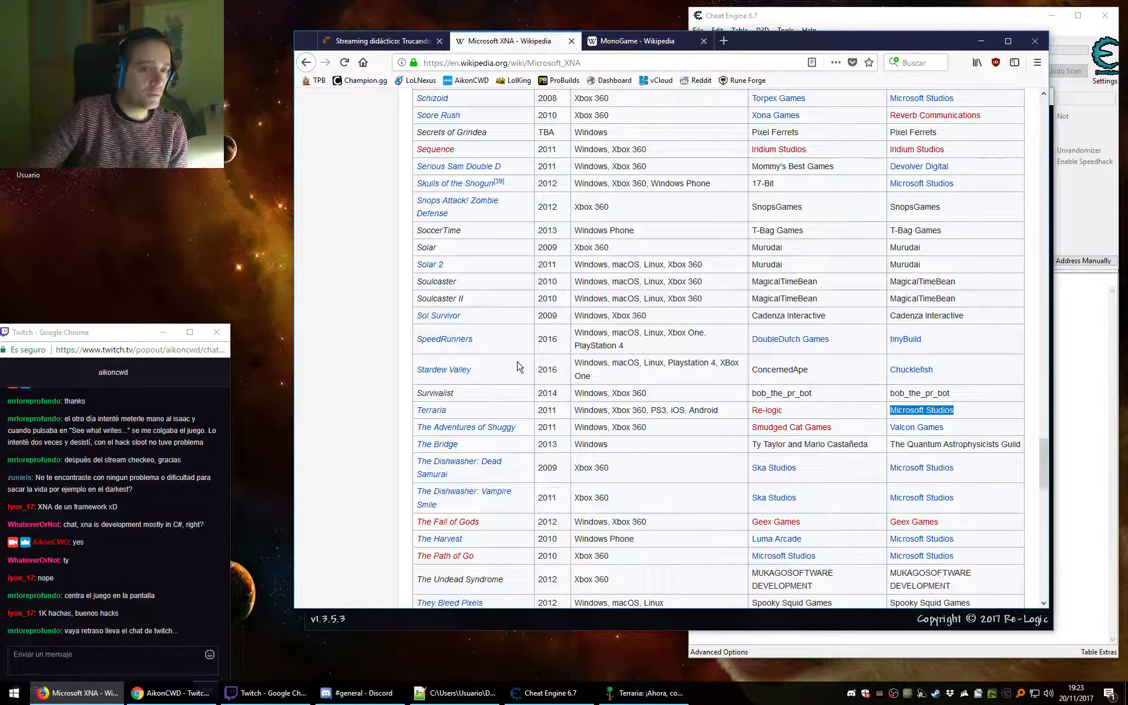
pyautogui.click(981, 41)
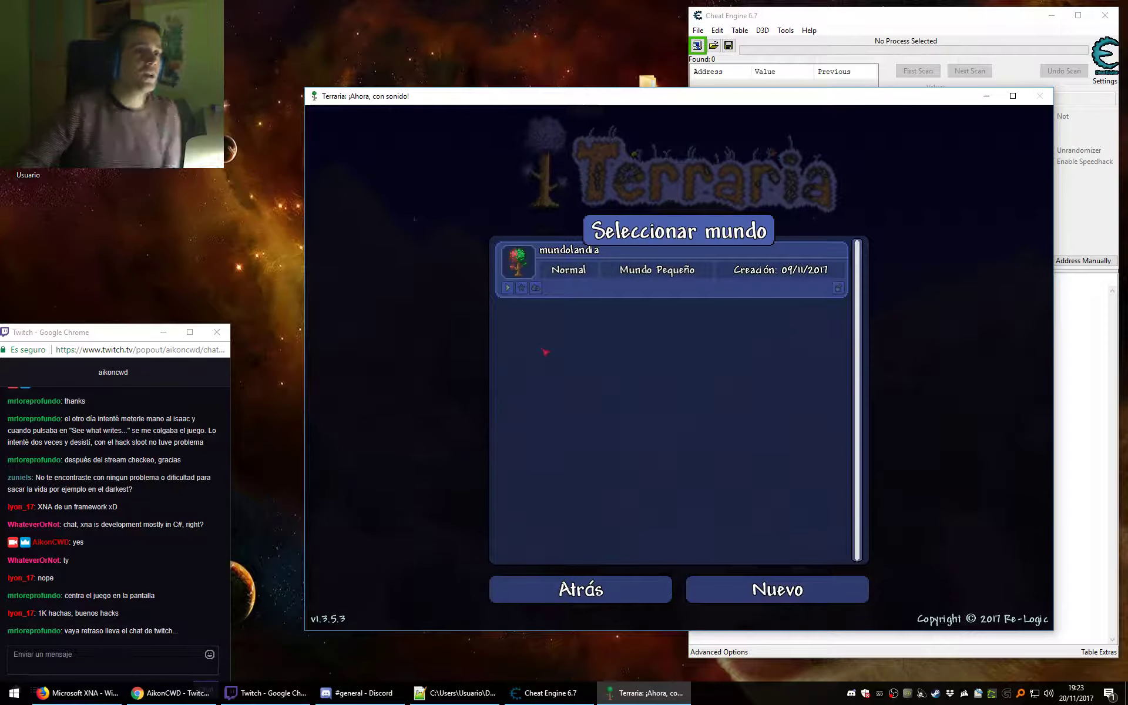
# Delete the world mundolandia and create a small world of Normal difficulty named cheatengine.
pyautogui.click(843, 290)
pyautogui.click(687, 315)
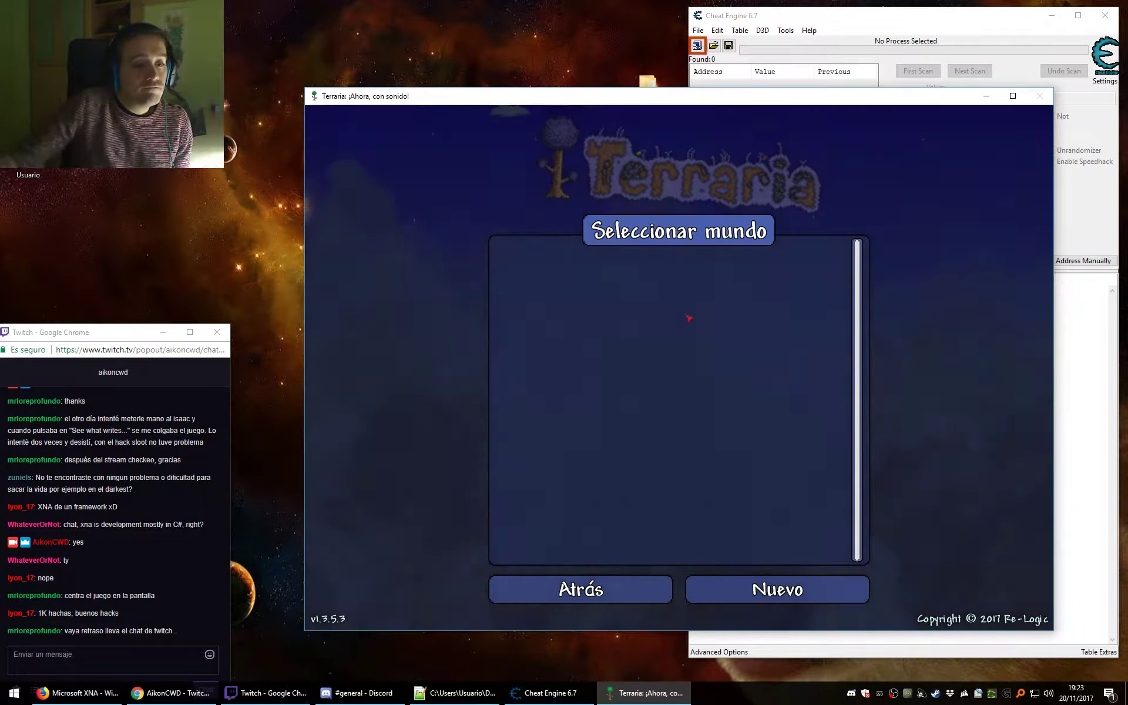
pyautogui.click(777, 589)
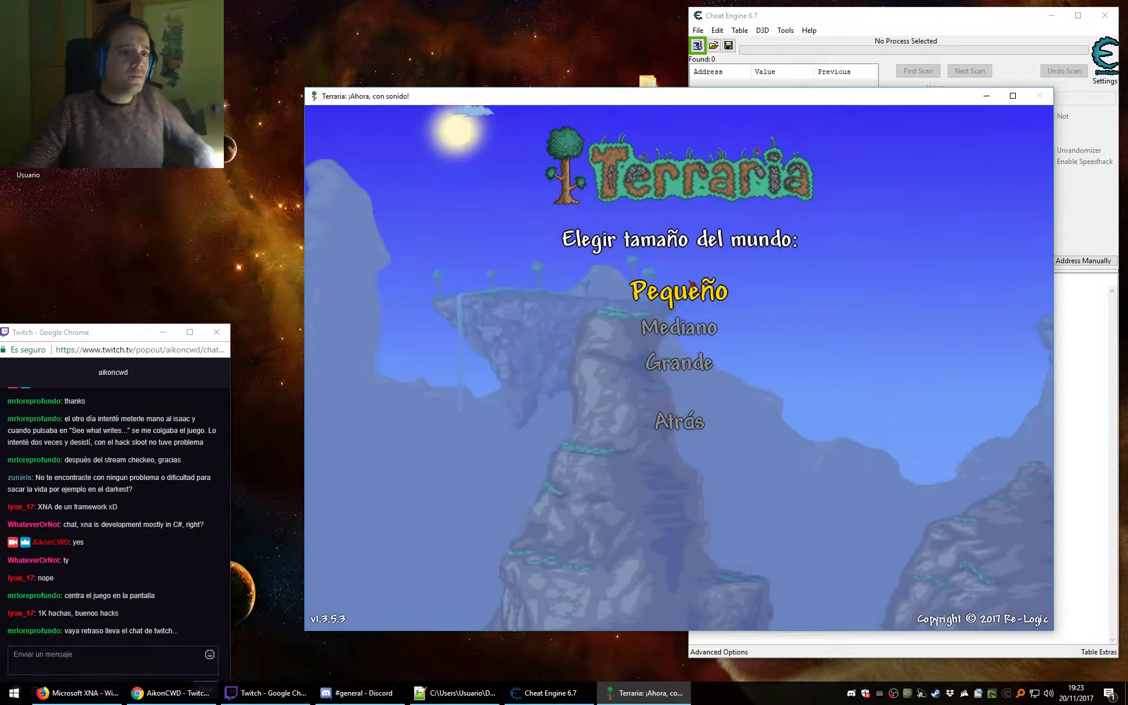
pyautogui.click(690, 283)
pyautogui.click(679, 323)
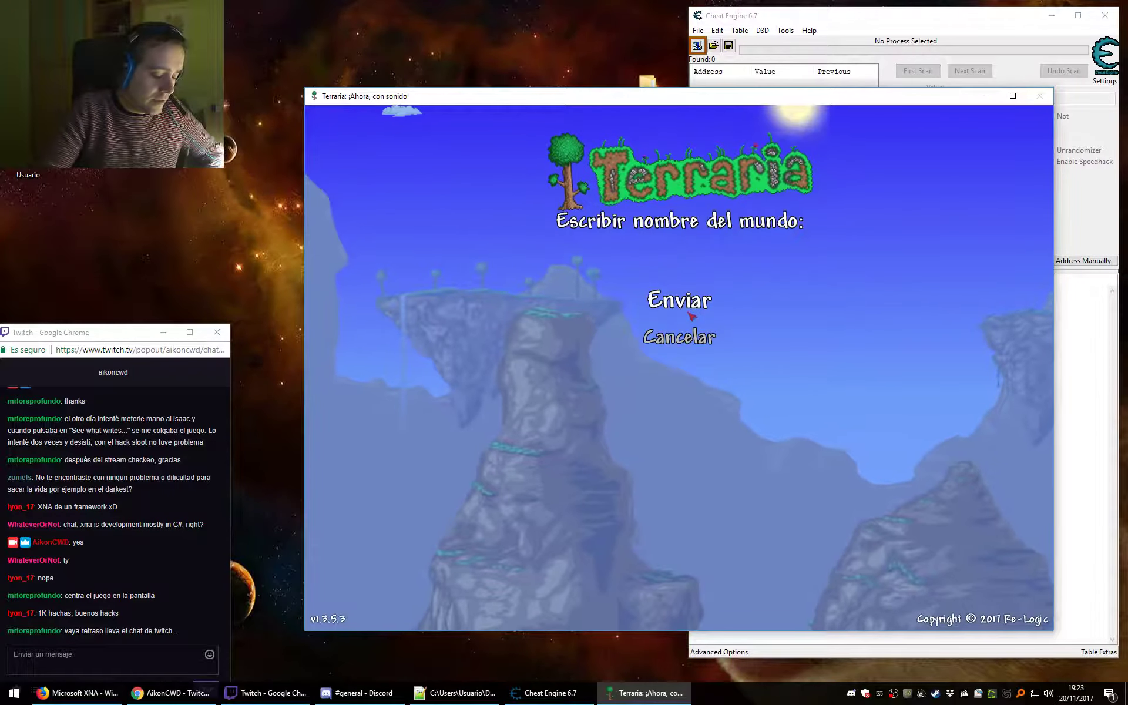
pyautogui.write('cheatengine')
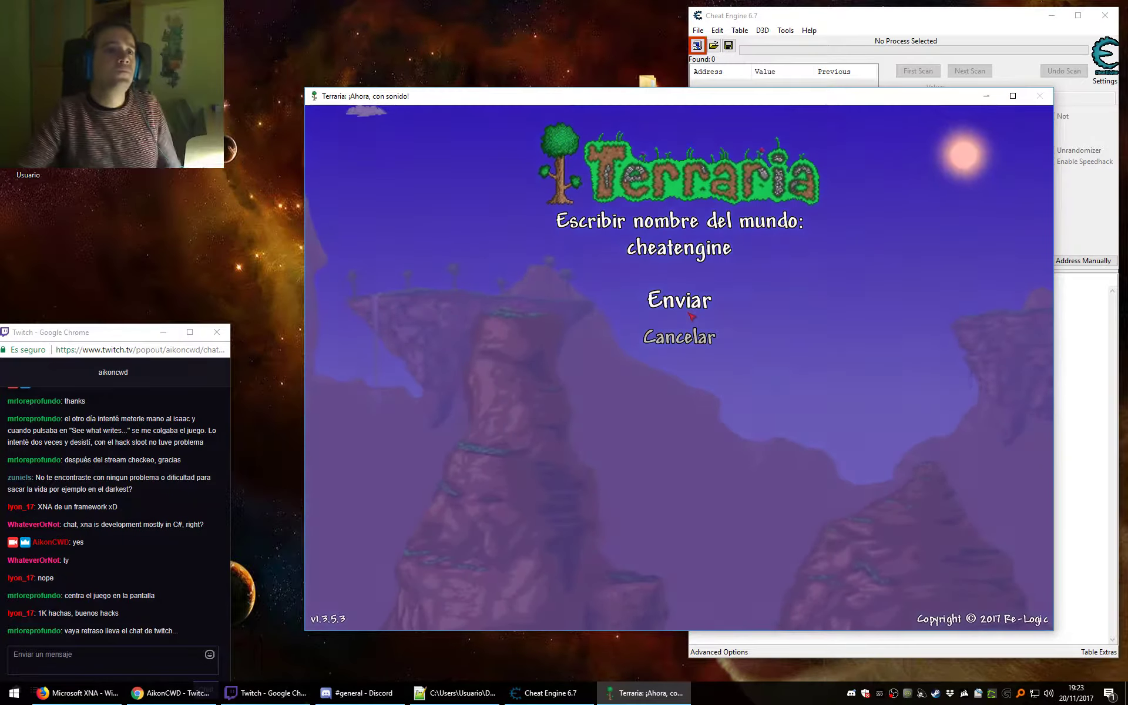
pyautogui.click(690, 314)
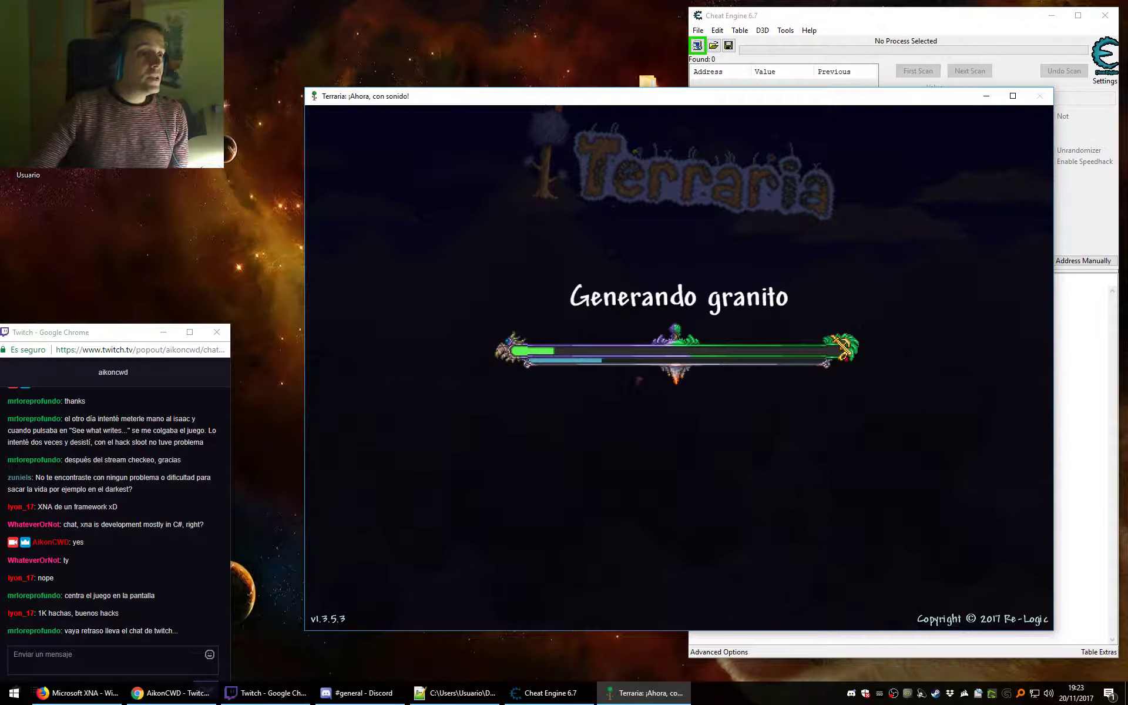
# Show the Wikipedia list of XNA games again while the world is being generated, and return to Terraria.
pyautogui.click(77, 692)
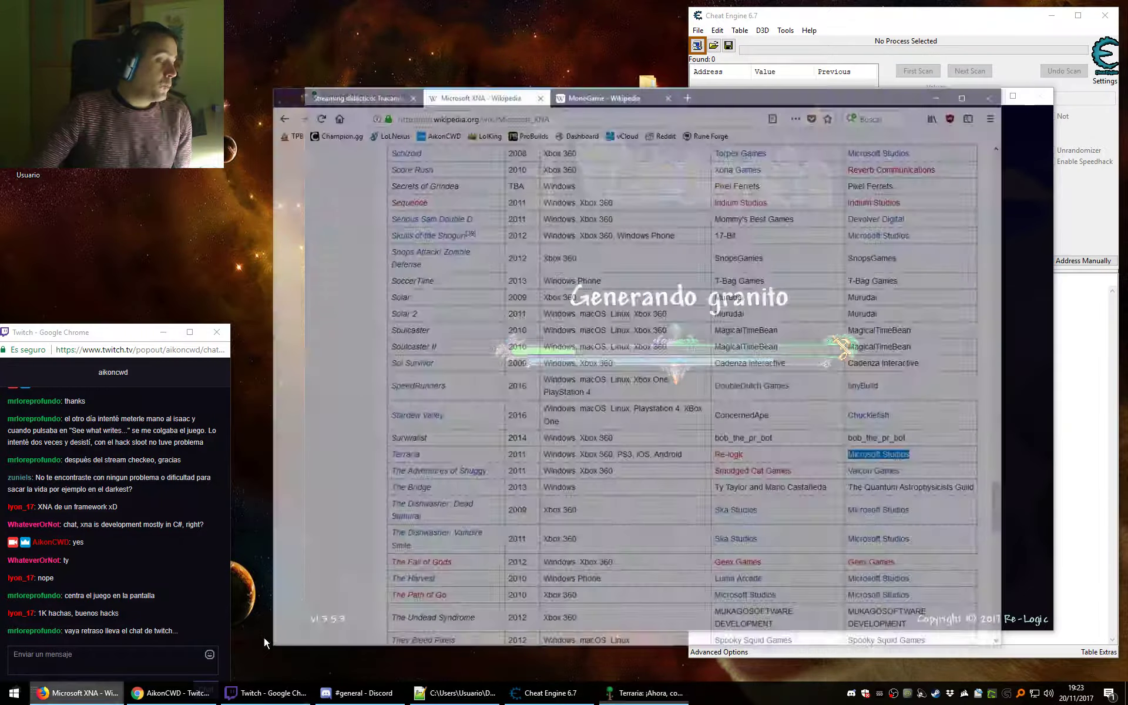
pyautogui.click(871, 416)
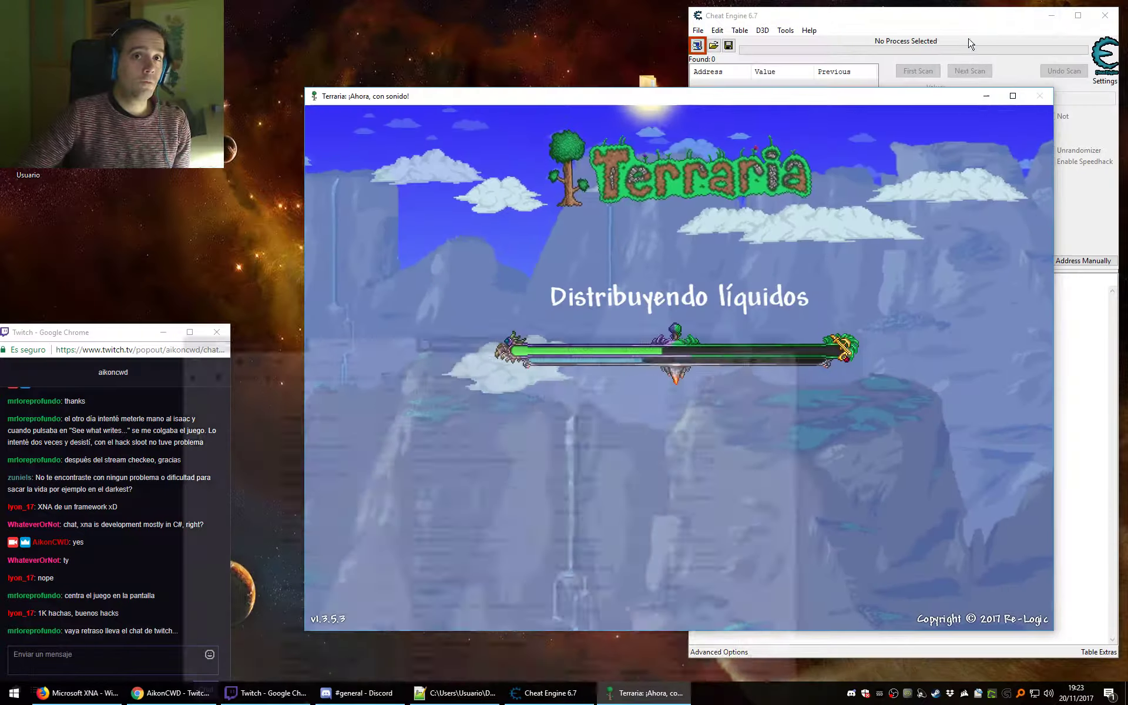
pyautogui.click(980, 40)
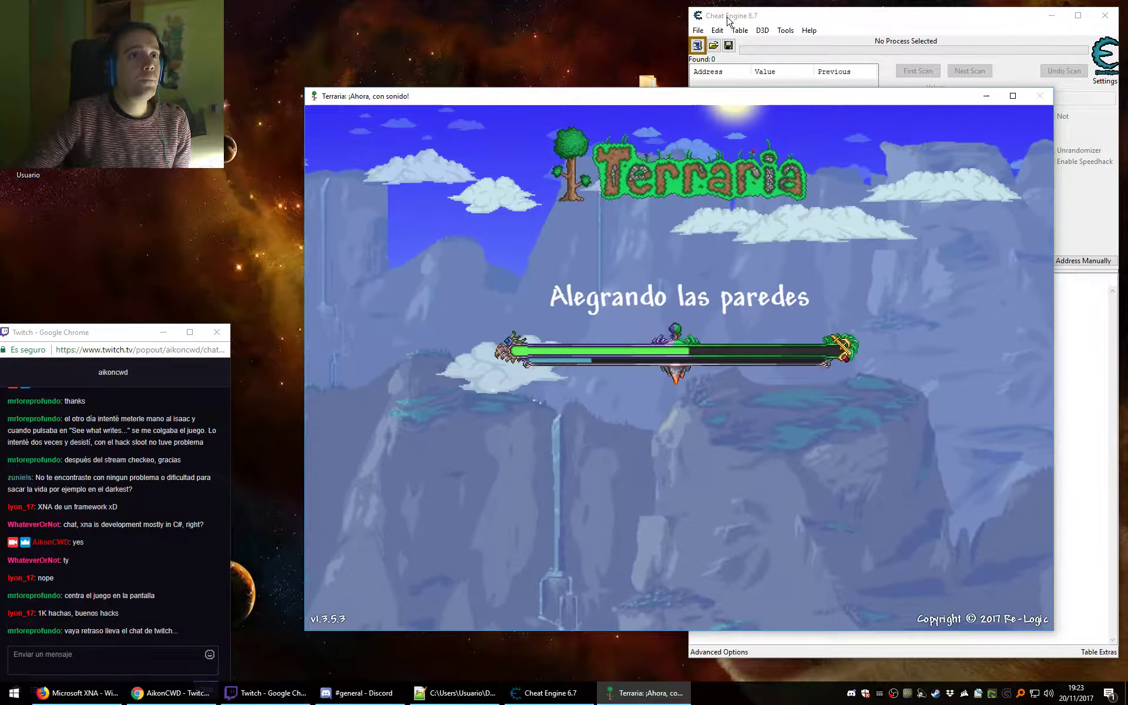
# Switch to Cheat Engine and attach it to the running Terraria process.
pyautogui.click(710, 63)
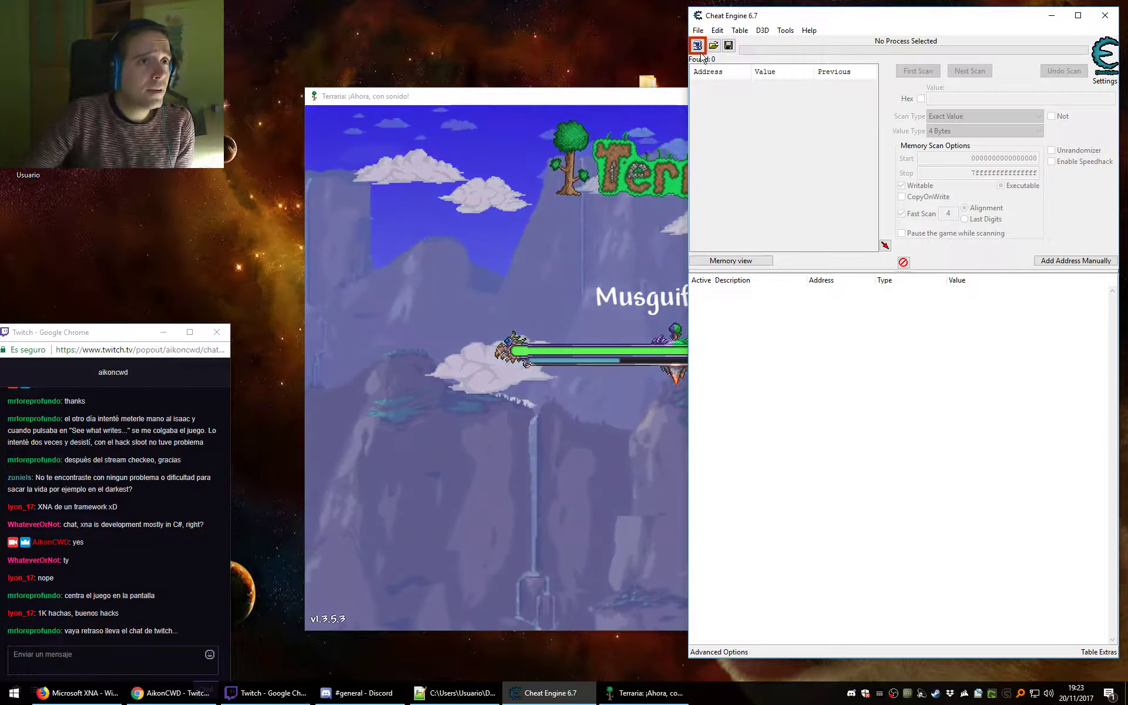
pyautogui.click(697, 44)
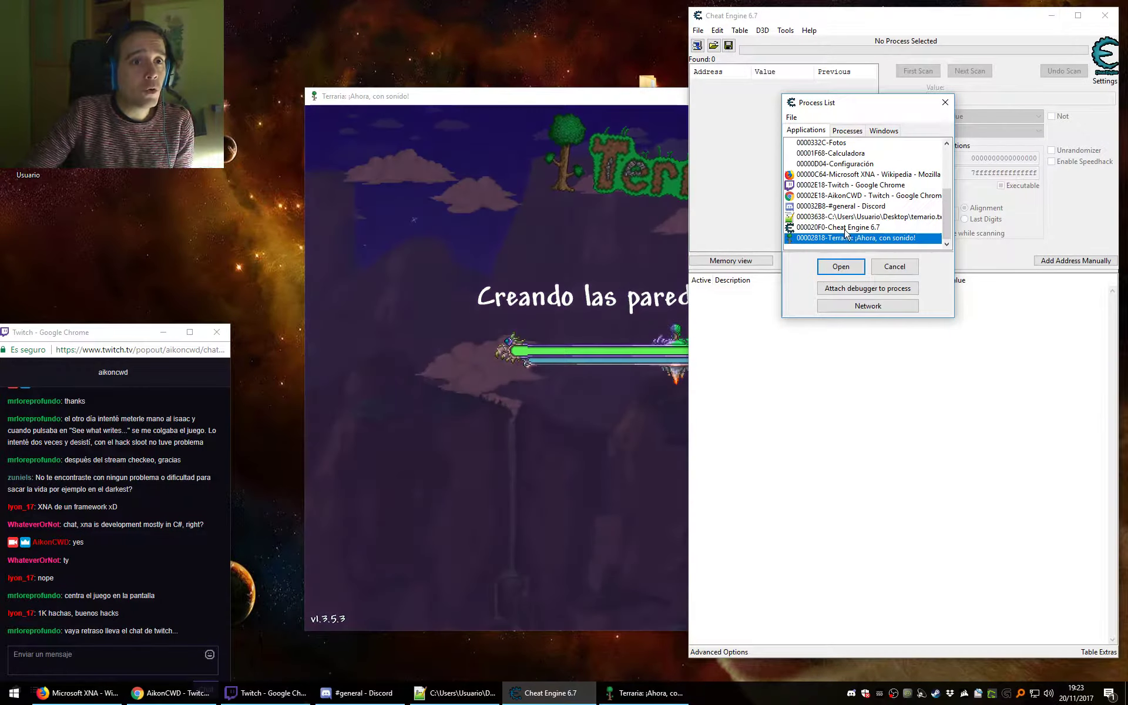
pyautogui.doubleClick(838, 238)
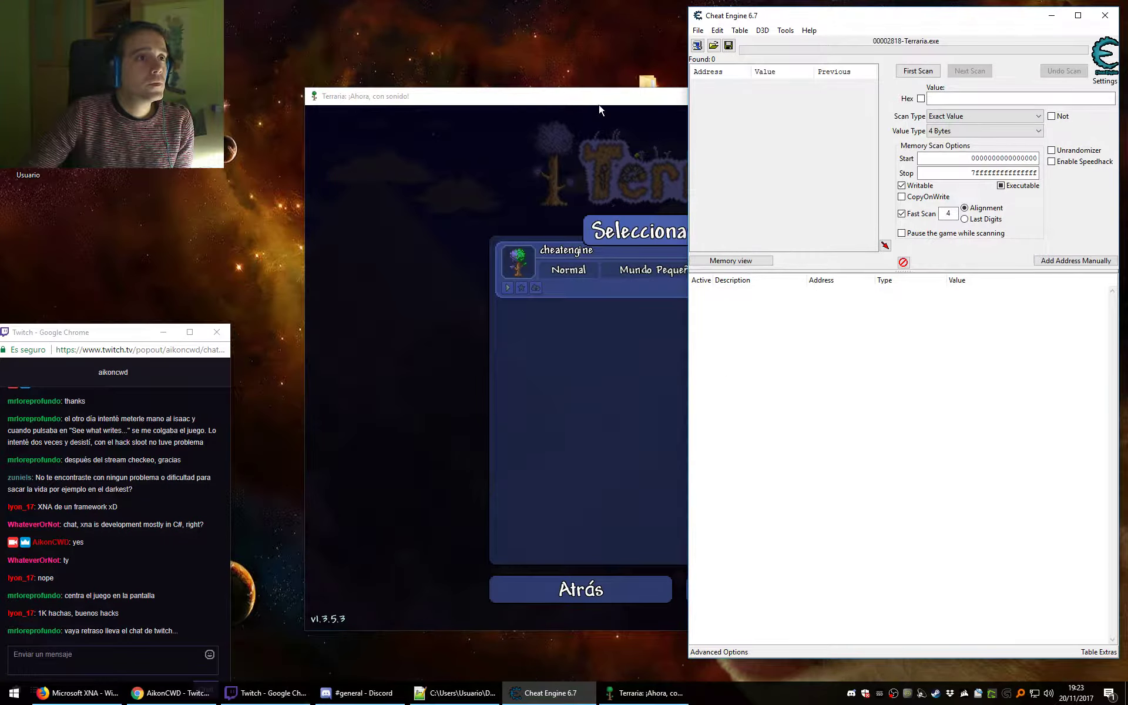
# Return to Terraria, enter the world cheatengine and open the character's inventory.
pyautogui.click(598, 104)
pyautogui.doubleClick(654, 271)
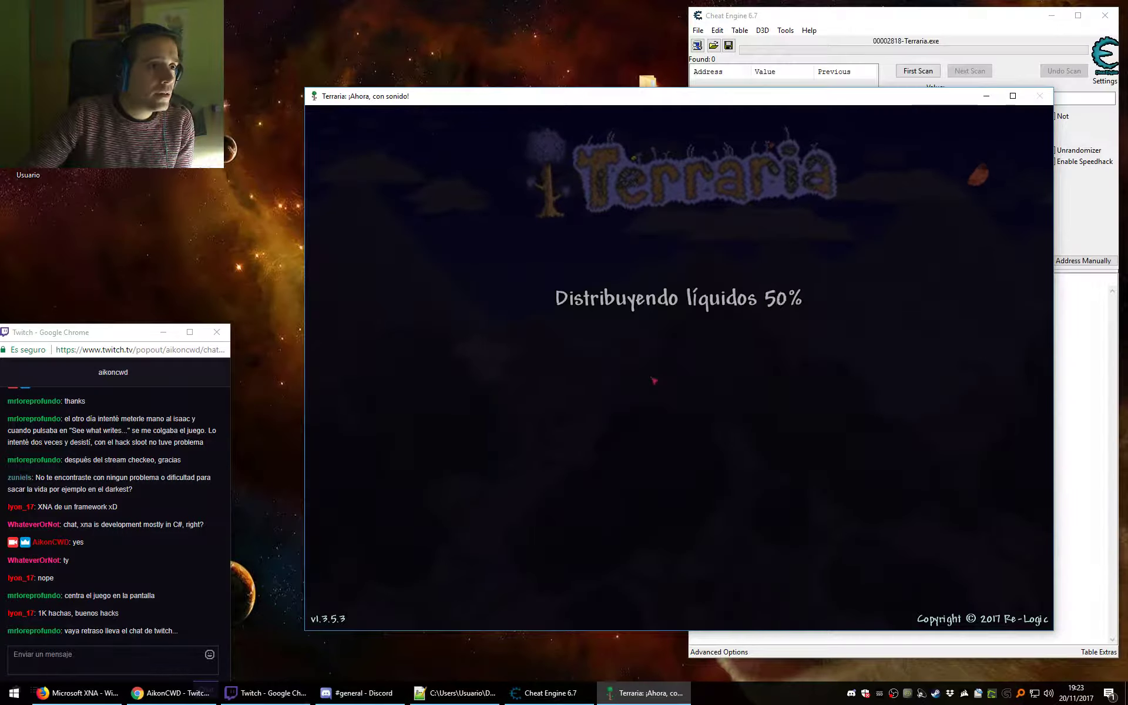
pyautogui.press('Escape')
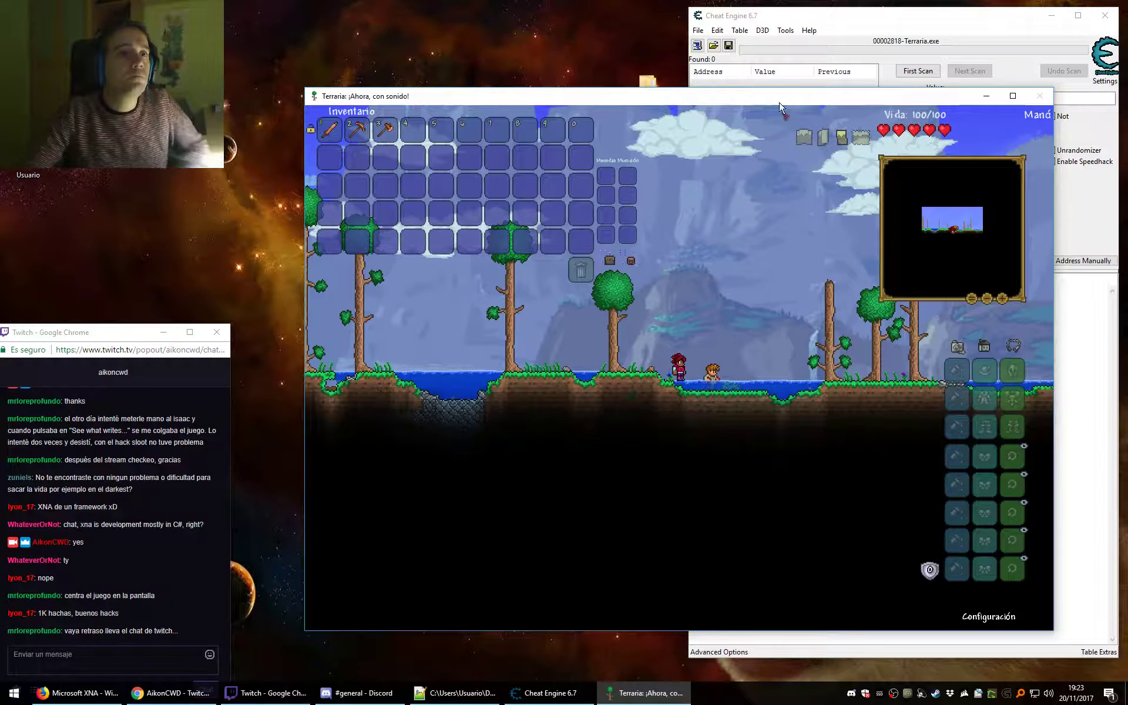
# Switch to Cheat Engine, open the Memory Viewer, move it over the game, and enumerate the Terraria process's DLLs and symbols.
pyautogui.hotkey('alt', 'Tab')
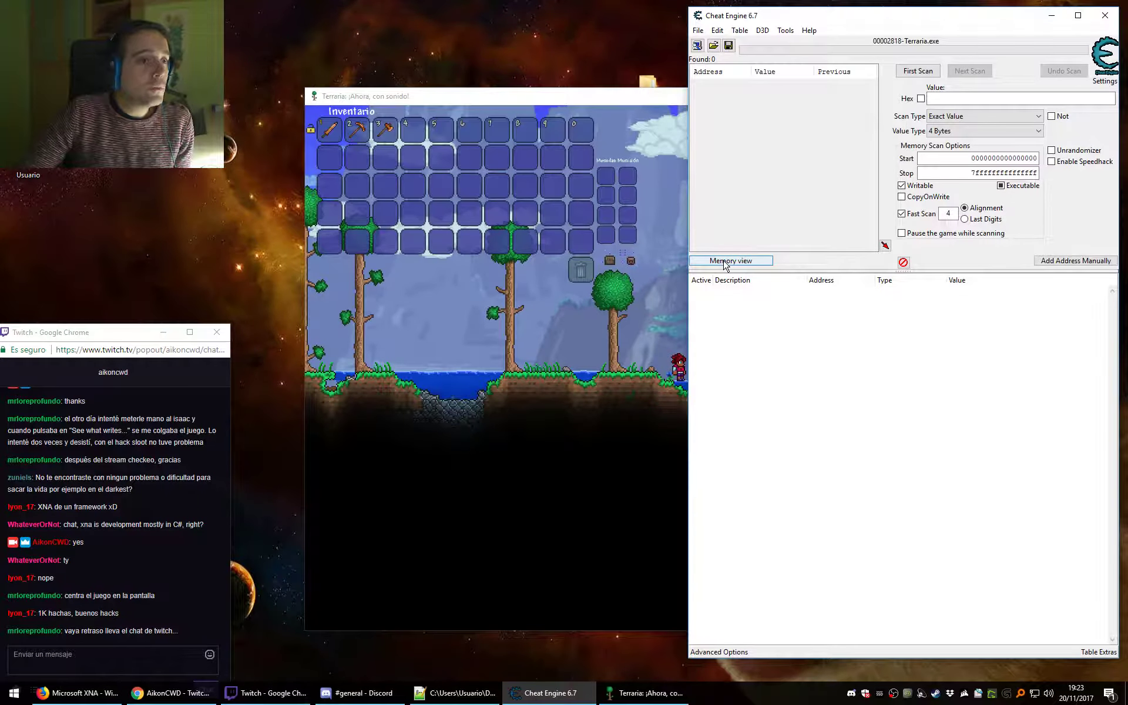
pyautogui.click(753, 263)
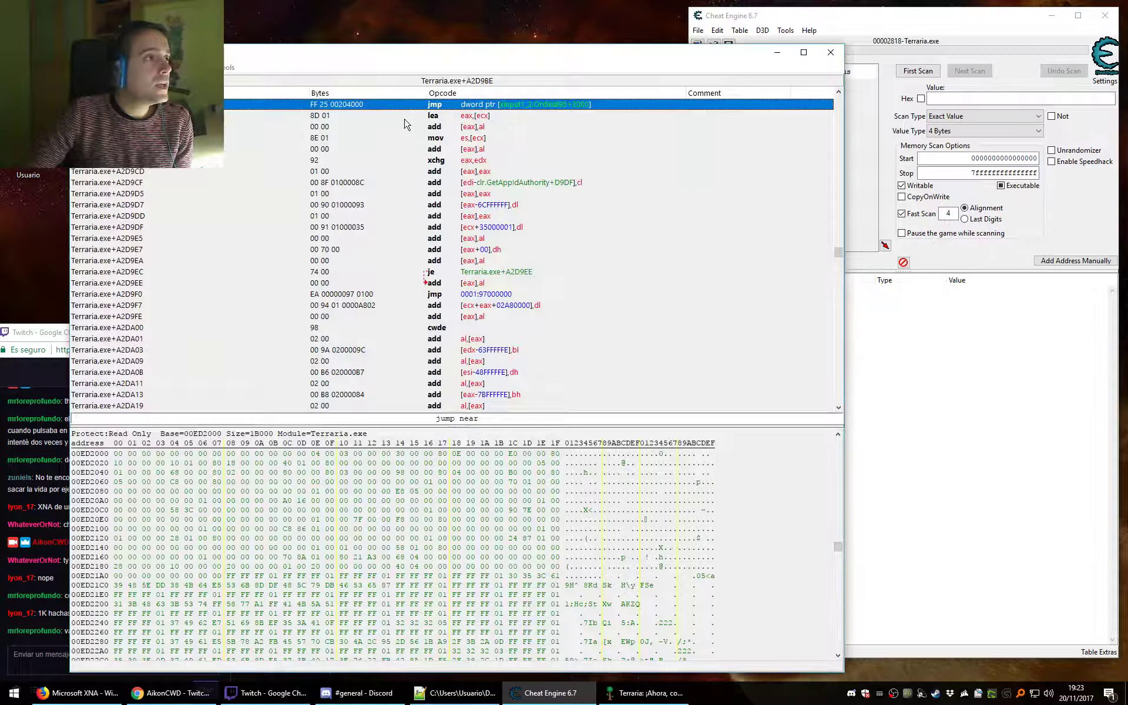
pyautogui.moveTo(418, 59); pyautogui.dragTo(712, 187)
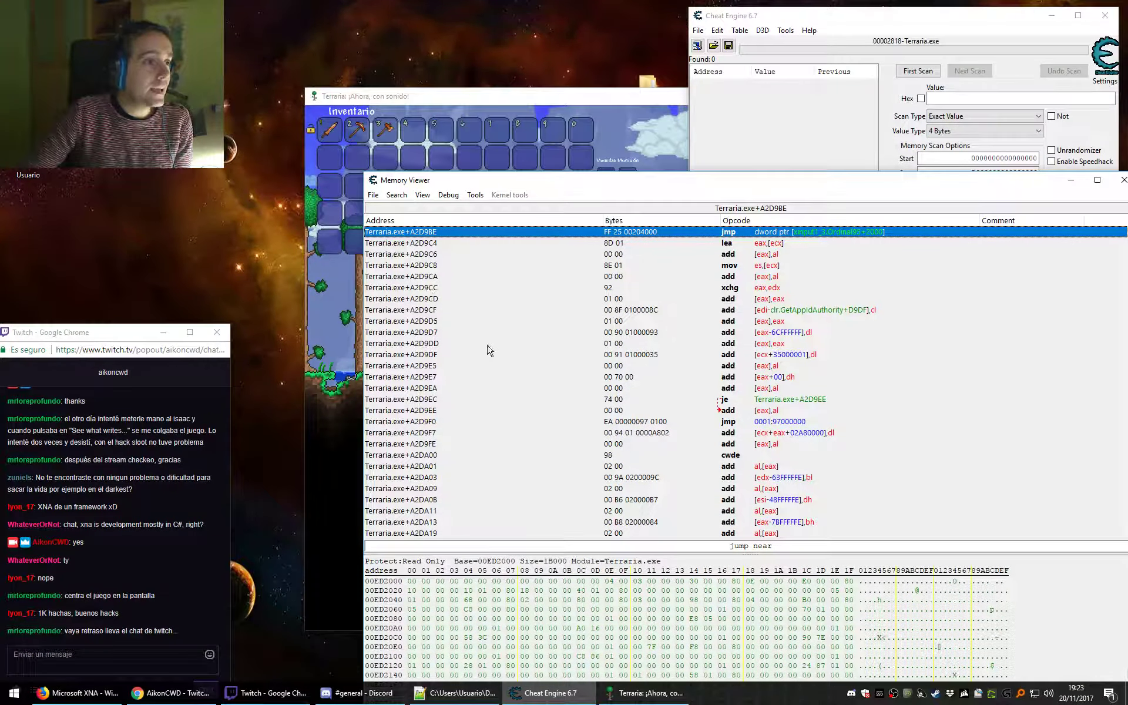
pyautogui.click(438, 198)
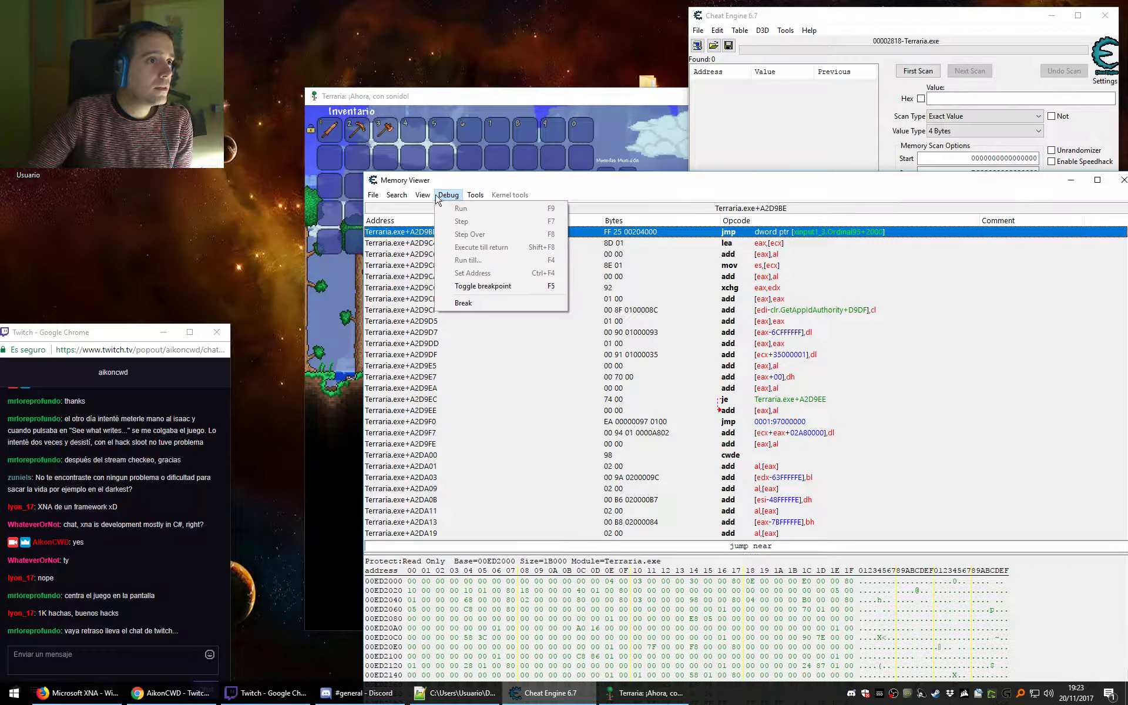
pyautogui.moveTo(428, 199)
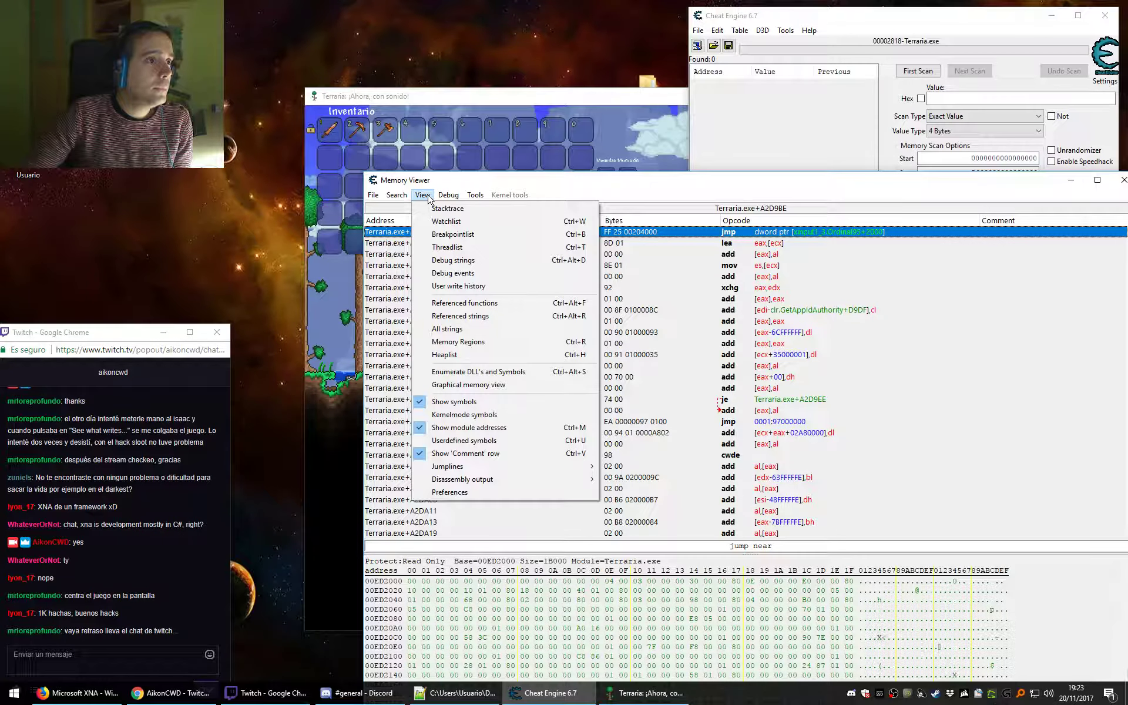
pyautogui.click(531, 377)
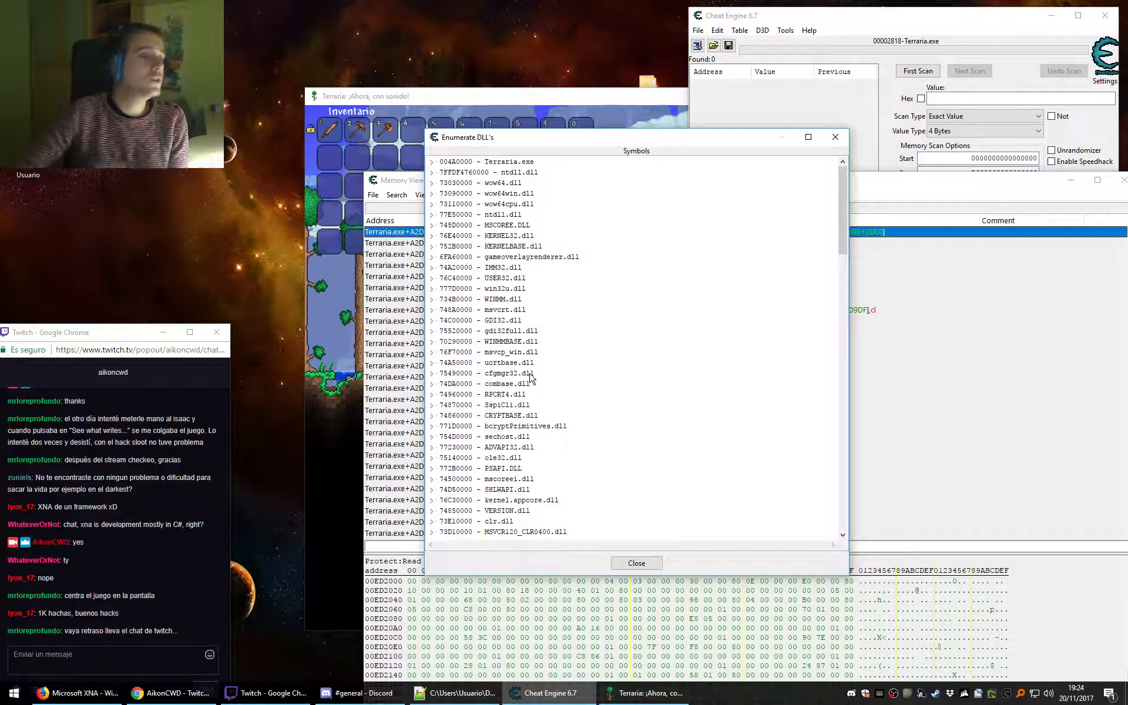
# Resize and reposition the Enumerate DLL's window, and point out the Terraria.exe and USER32.dll entries in the module list.
pyautogui.moveTo(850, 378); pyautogui.dragTo(650, 378)
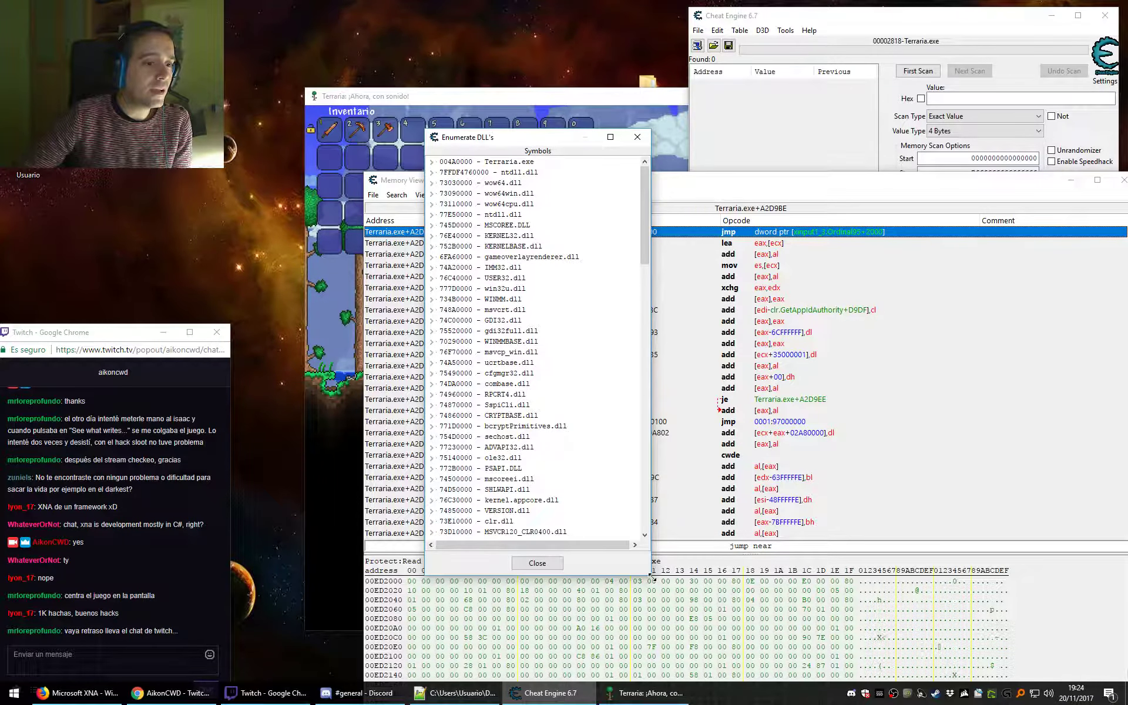
pyautogui.moveTo(652, 577); pyautogui.dragTo(728, 620)
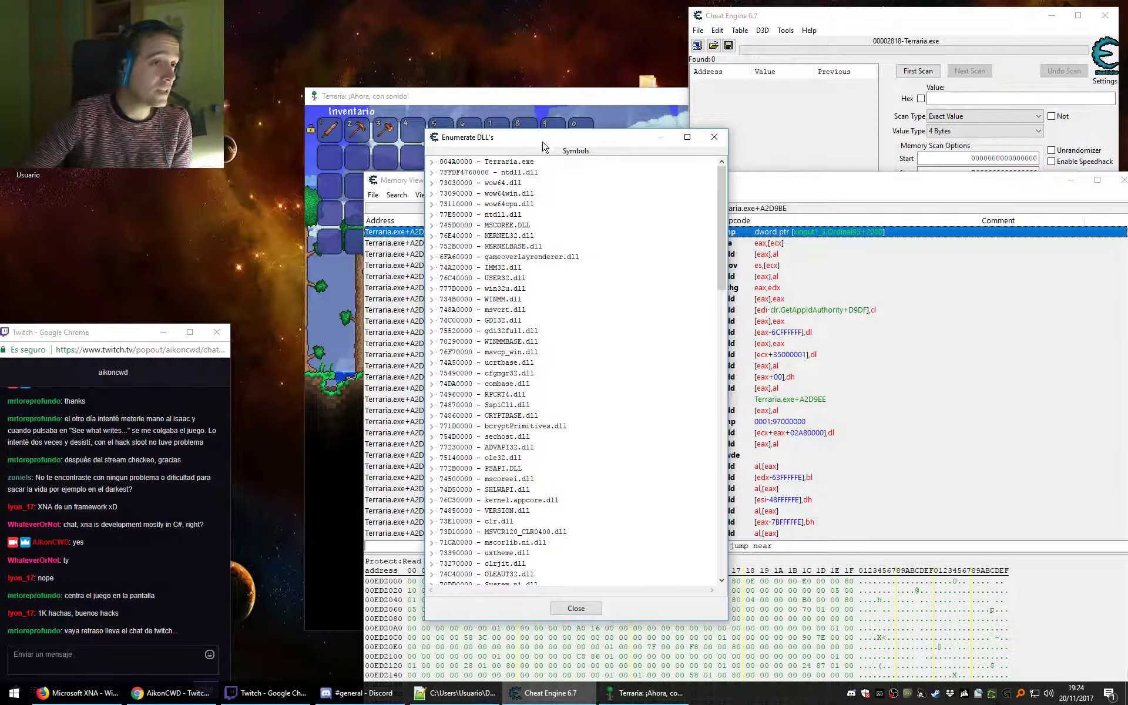
pyautogui.moveTo(543, 143); pyautogui.dragTo(578, 139)
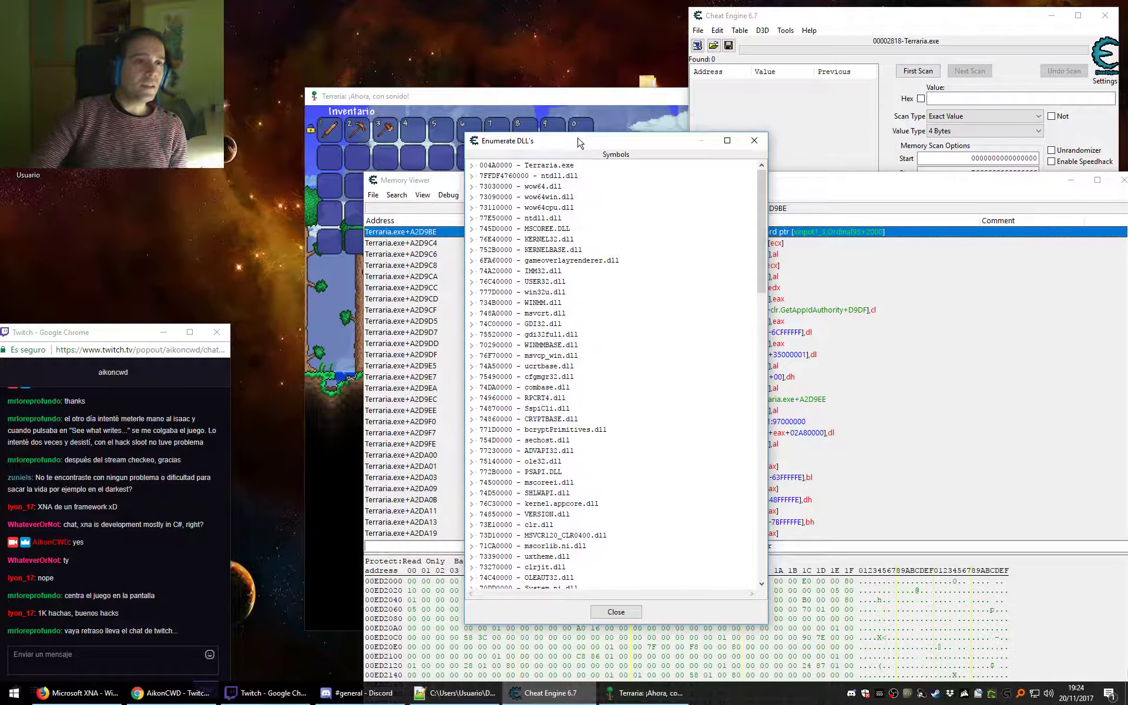
pyautogui.click(528, 165)
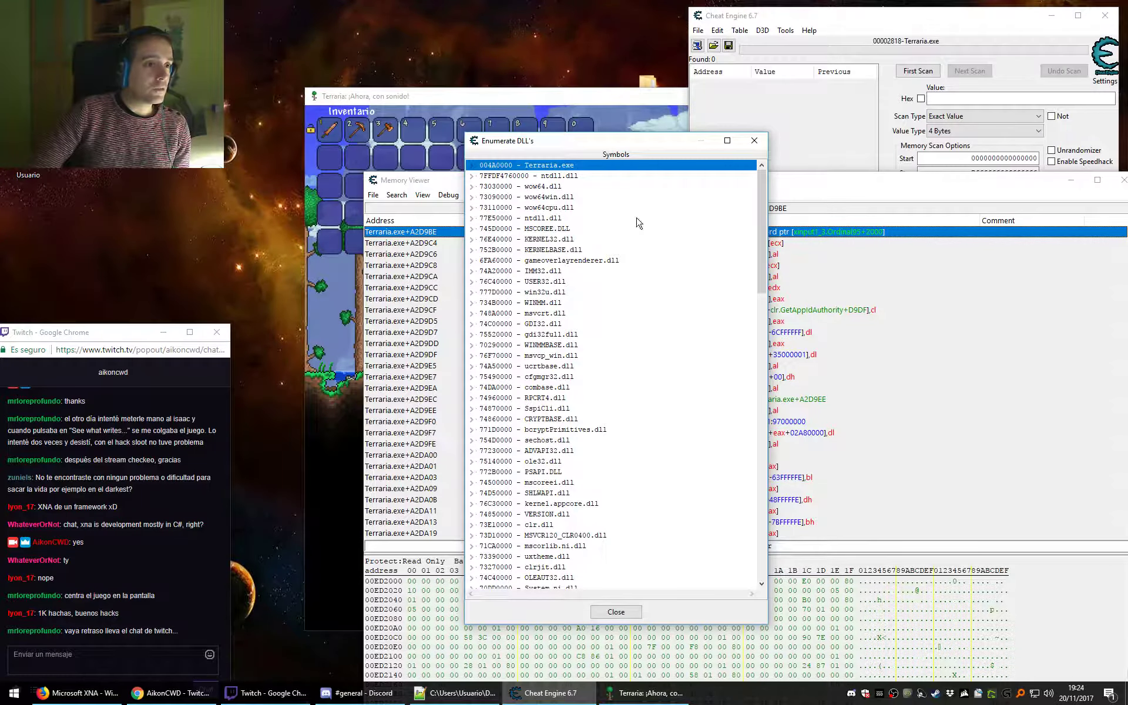
pyautogui.click(544, 282)
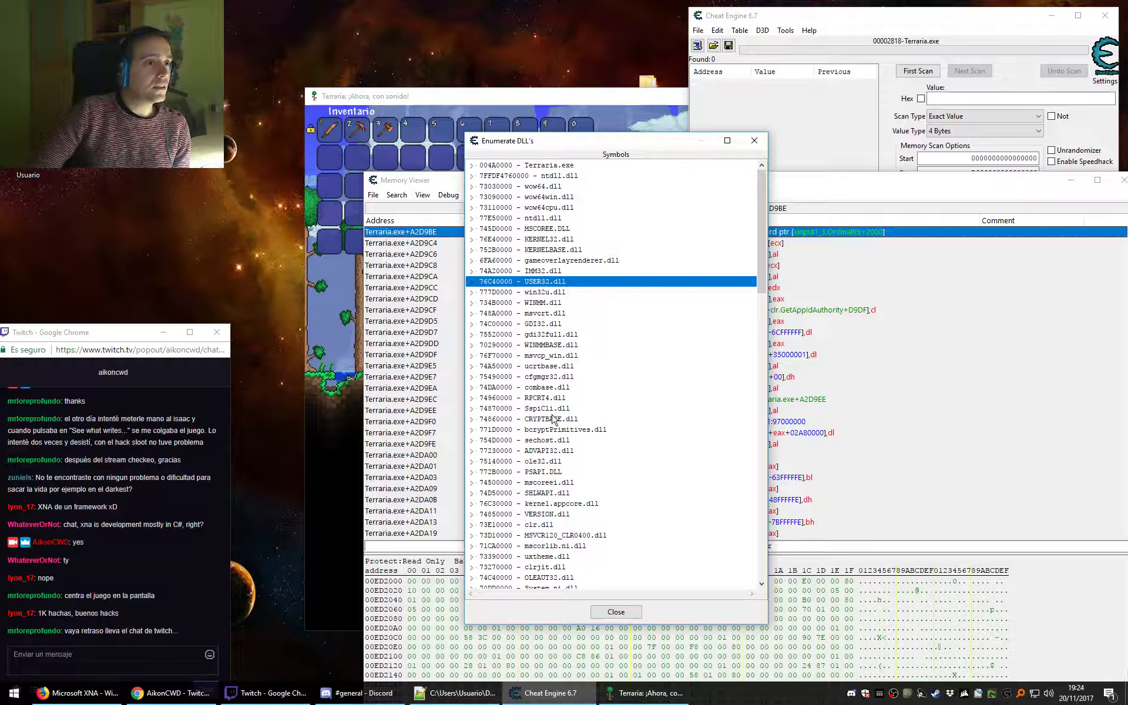
# Examine the full list of modules loaded by Terraria and point out the XnaNative.dll entry near its end.
pyautogui.click(539, 345)
pyautogui.click(554, 357)
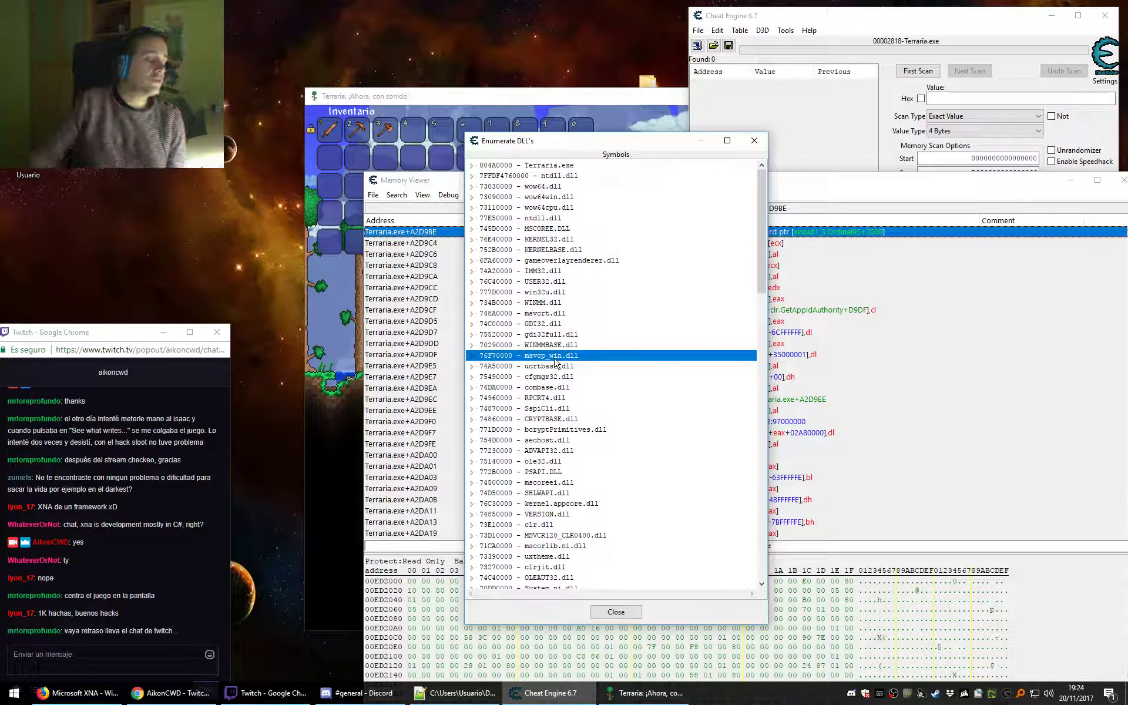
pyautogui.scroll(-15, 555, 362)
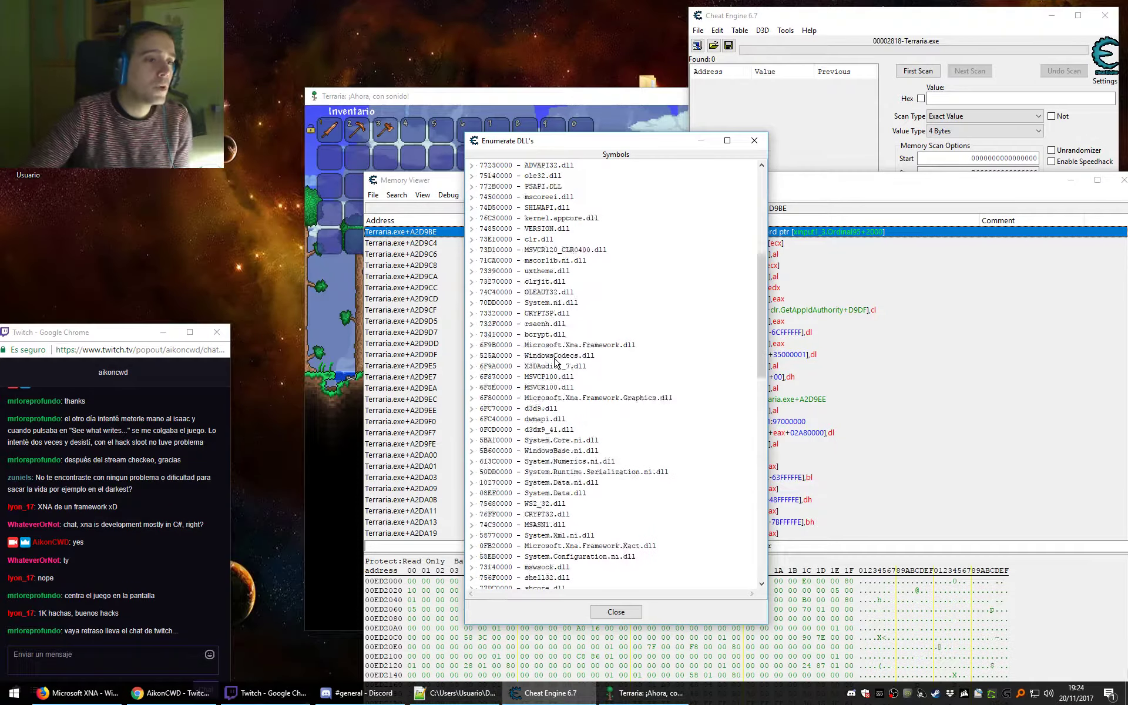
pyautogui.scroll(-13, 577, 398)
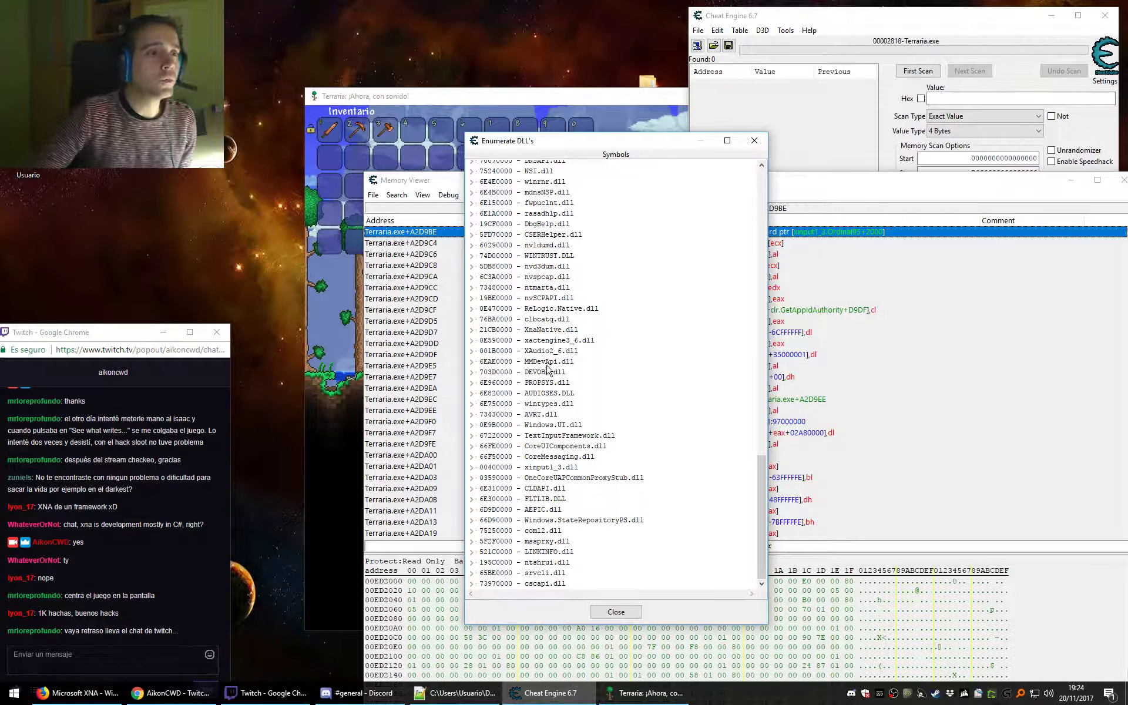
pyautogui.scroll(20, 555, 376)
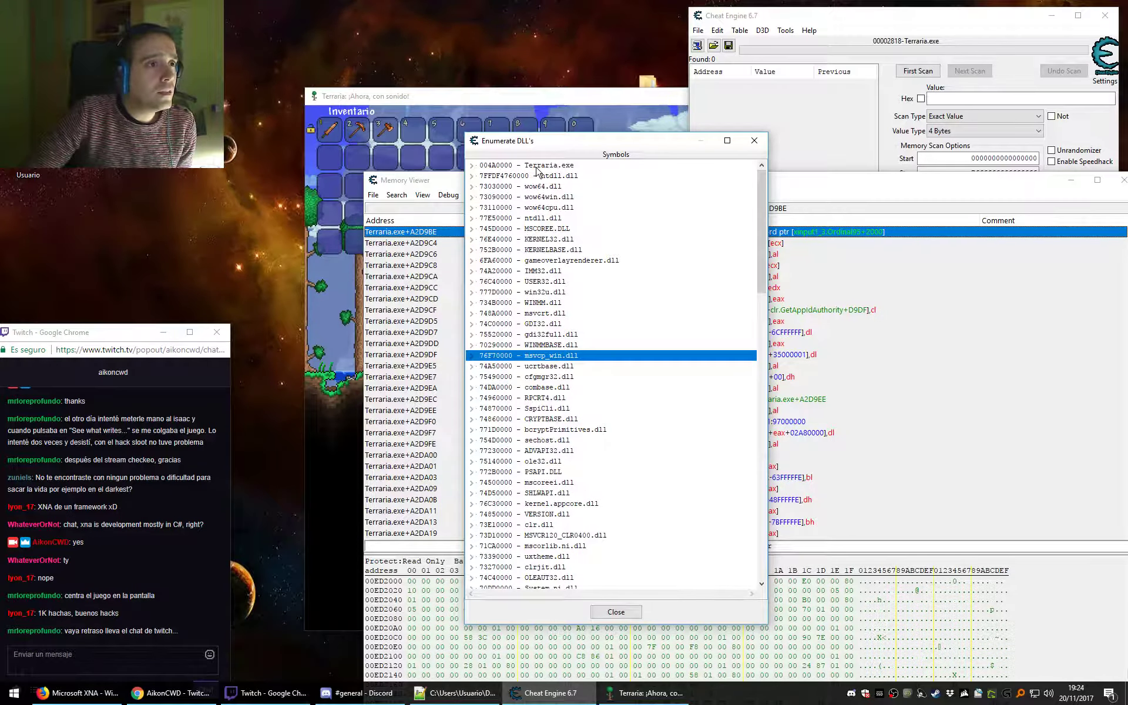
pyautogui.click(537, 168)
pyautogui.scroll(-13, 581, 479)
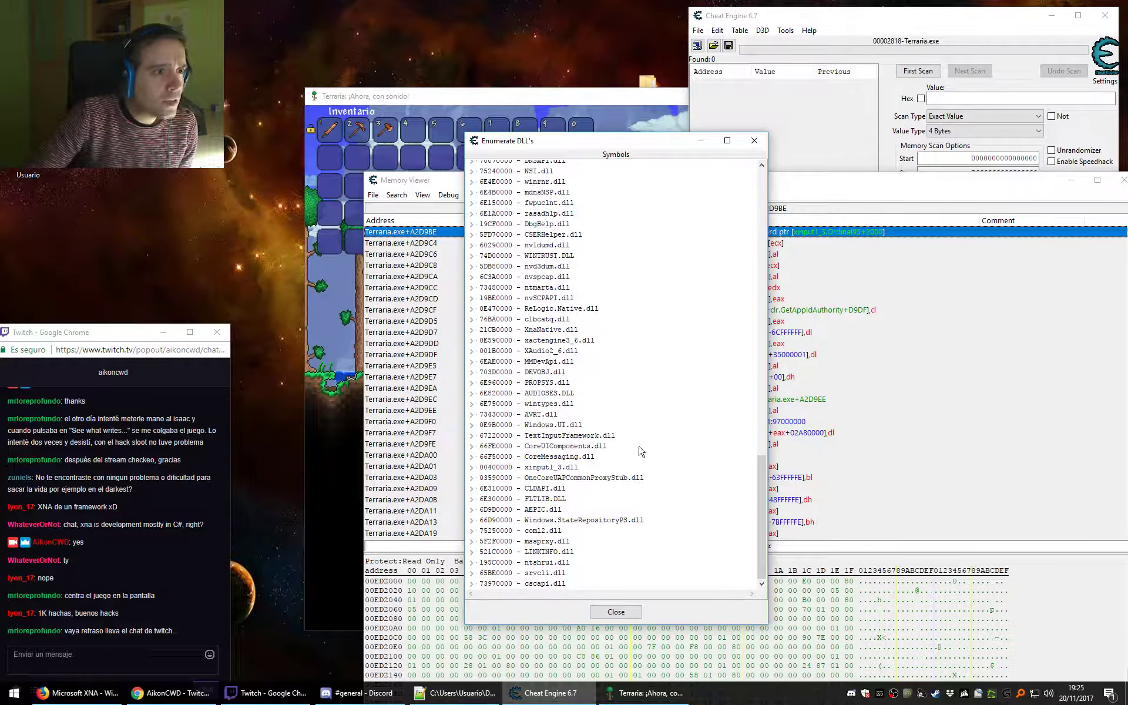
pyautogui.click(543, 330)
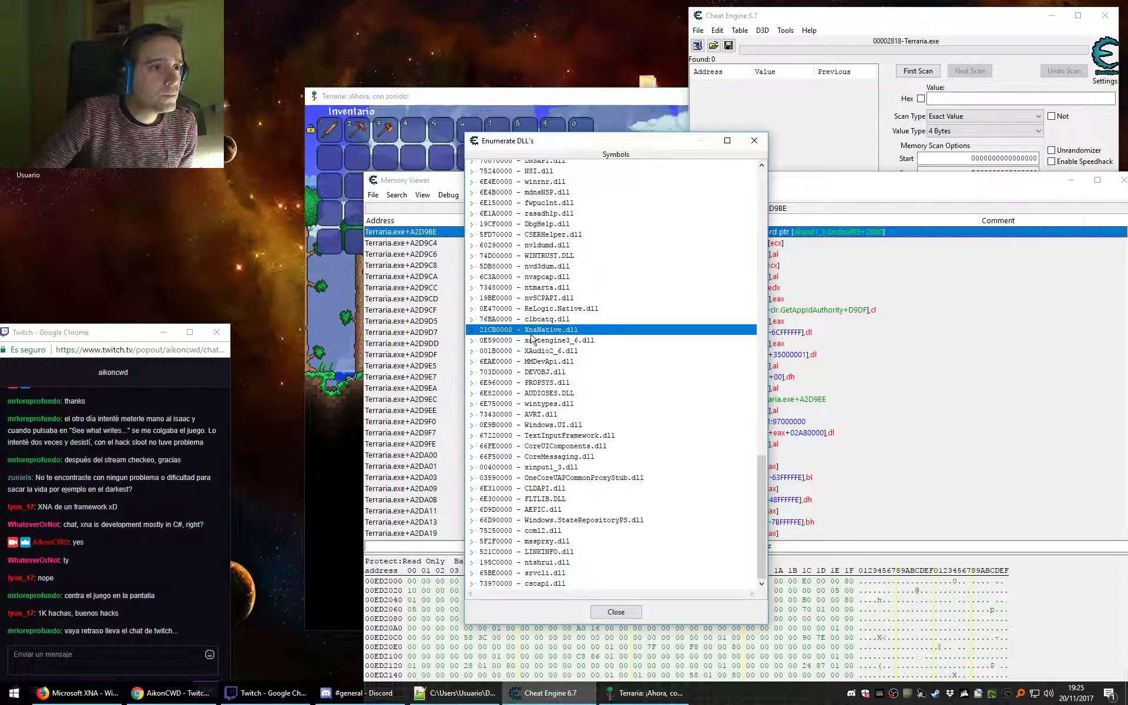
# Search the computer's files for xnanative.dll in Everything, check where it is stored, and close the search window.
pyautogui.click(1020, 693)
pyautogui.write('xn')
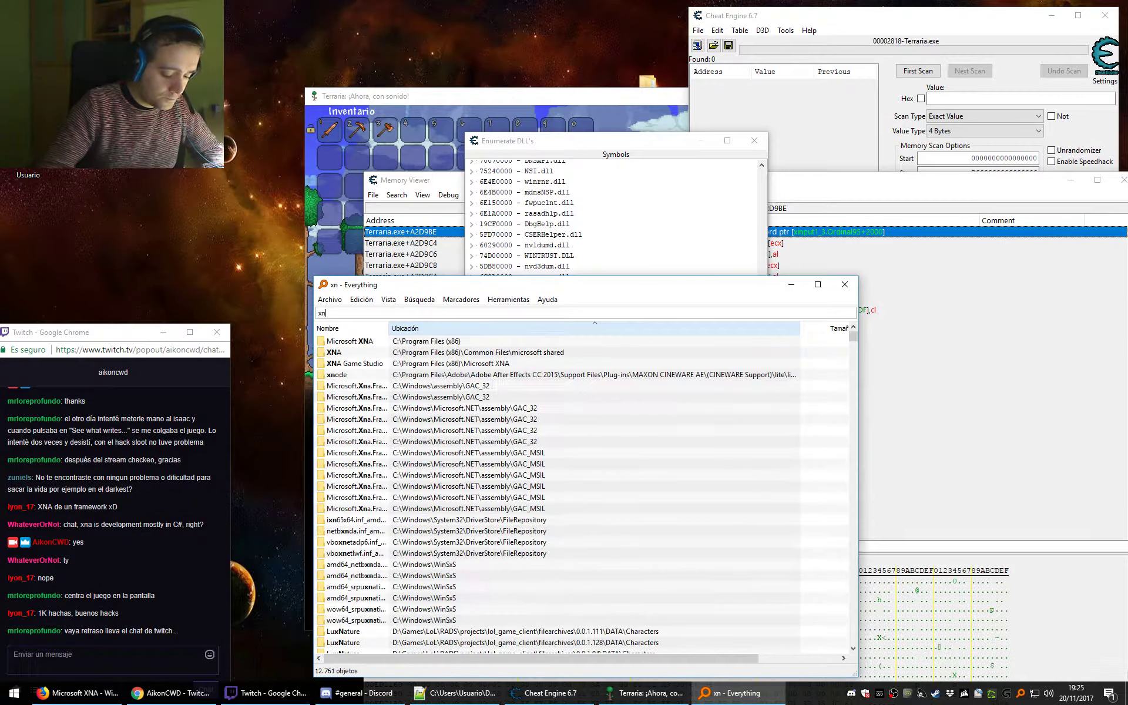
pyautogui.write('anative.dll')
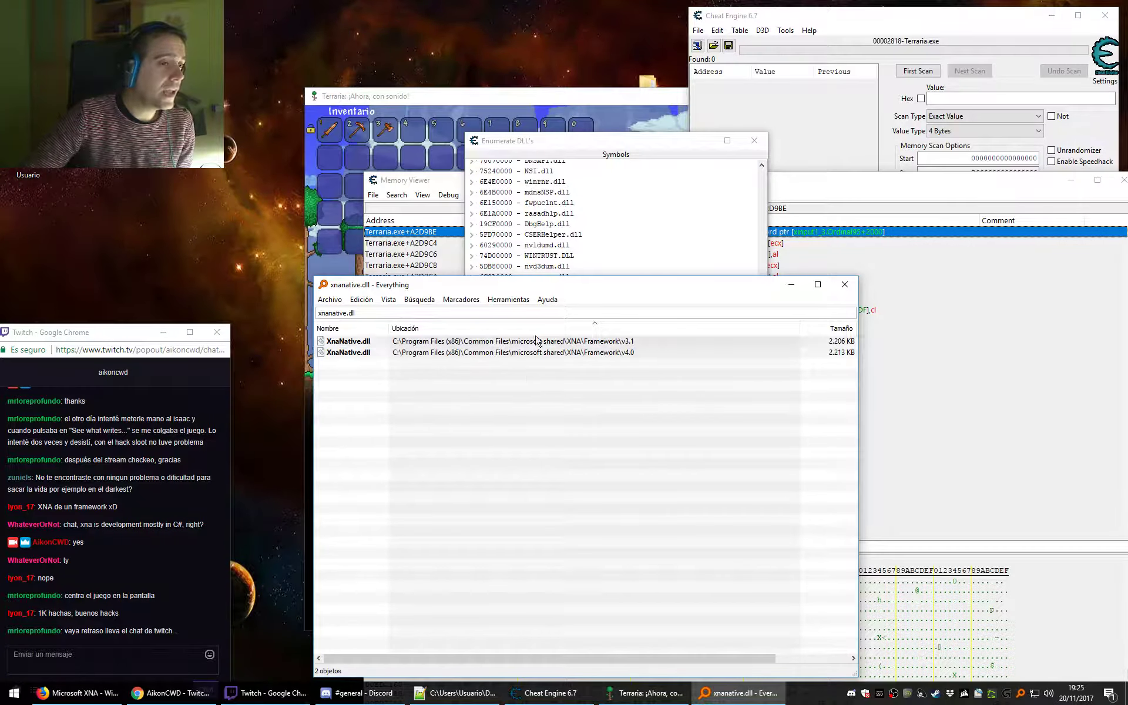
pyautogui.click(844, 284)
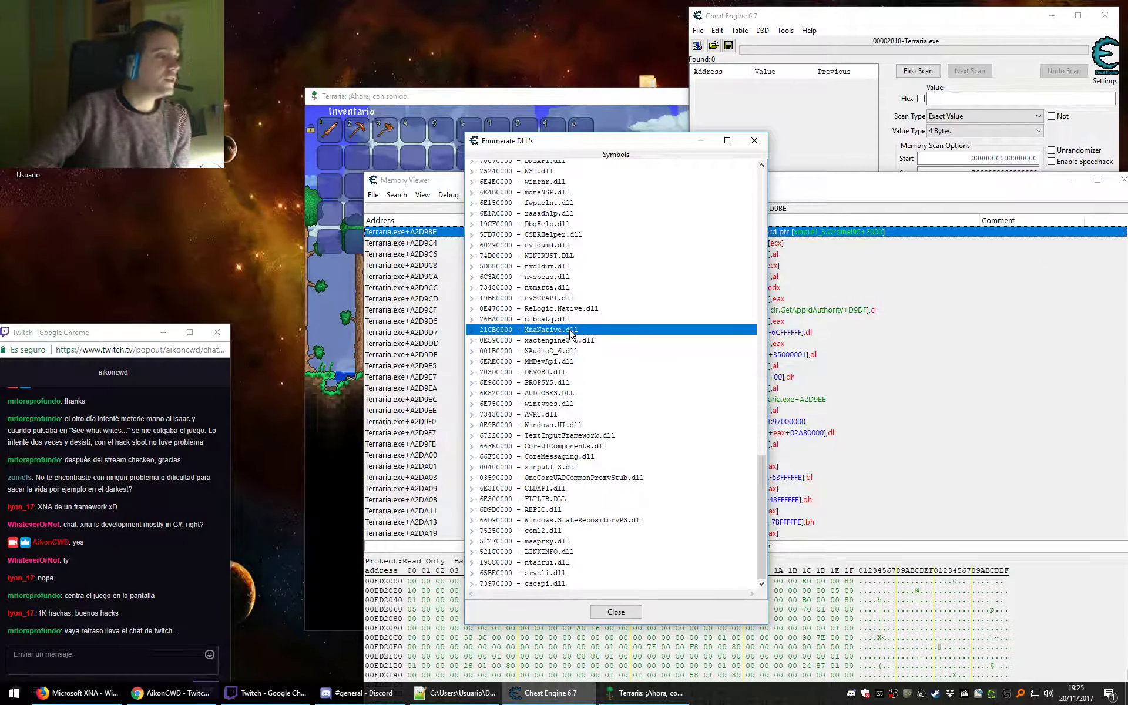
# Expand Terraria.exe in the module list and examine its symbols, including the PlacementHook, ActiveSound and generateWorld methods.
pyautogui.scroll(15, 570, 333)
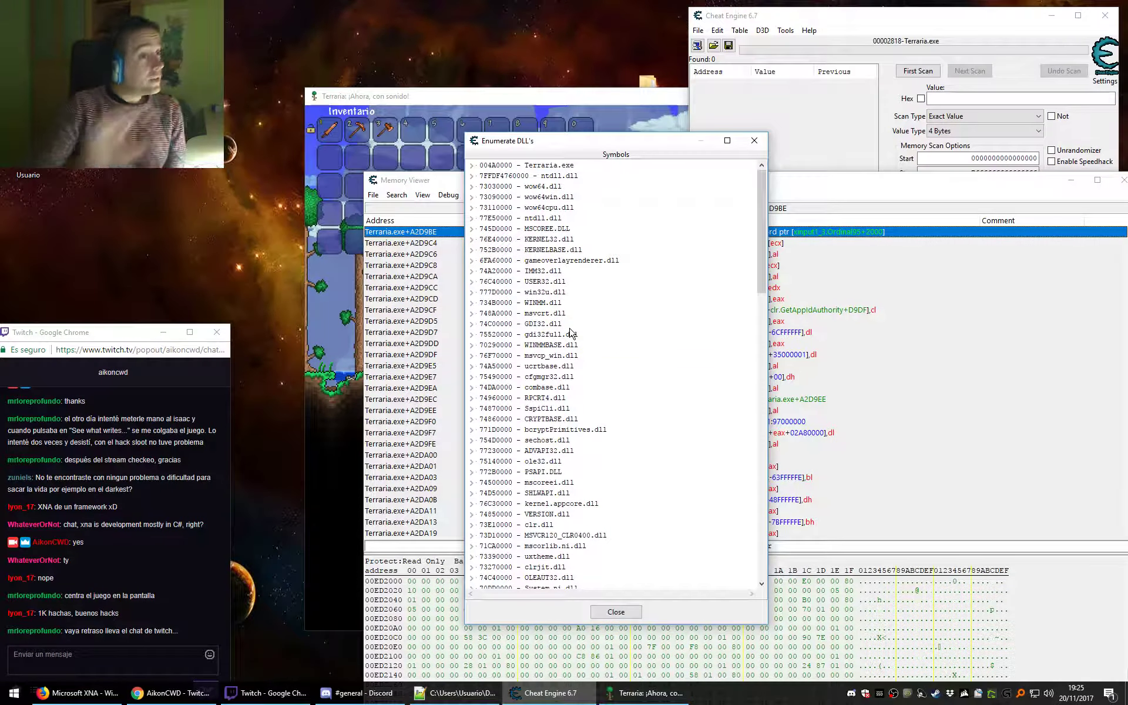
pyautogui.click(472, 167)
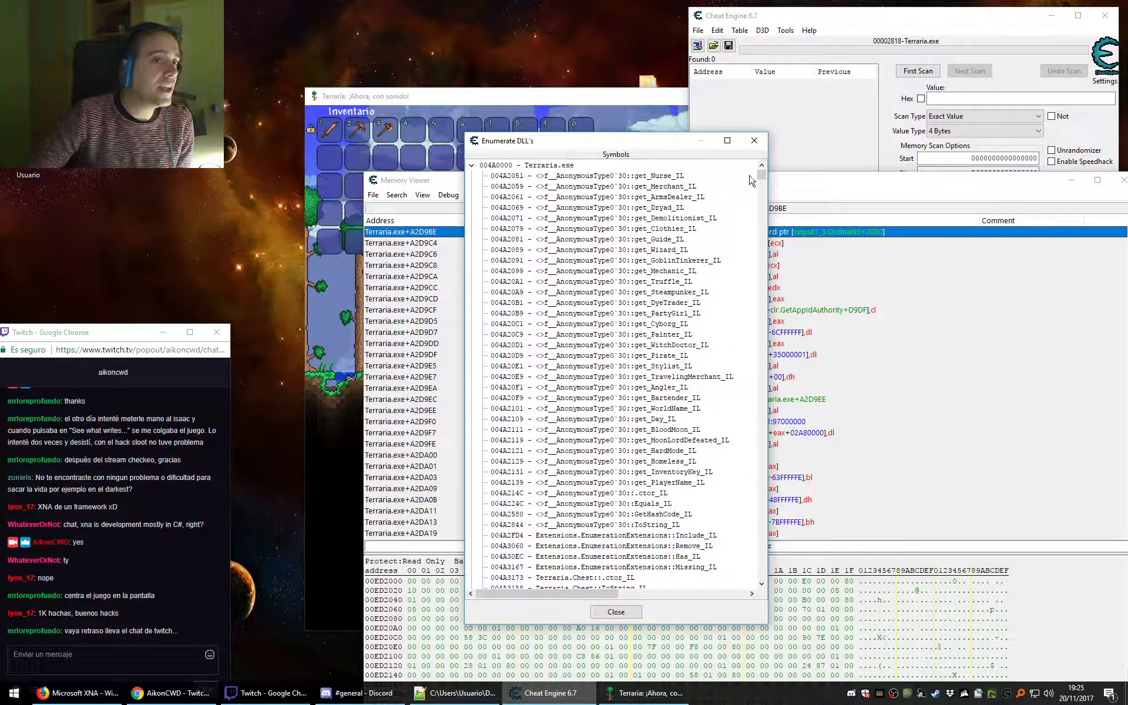
pyautogui.moveTo(762, 179); pyautogui.dragTo(763, 215)
pyautogui.moveTo(765, 255); pyautogui.dragTo(765, 344)
pyautogui.click(614, 446)
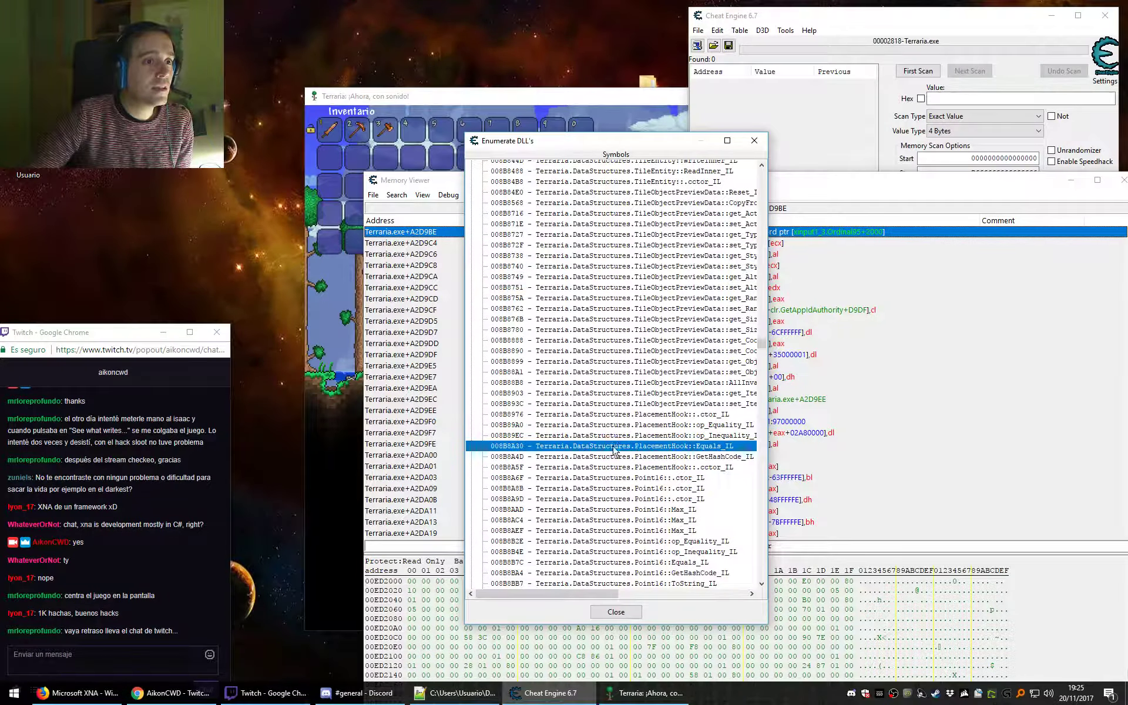
pyautogui.scroll(-10, 614, 450)
pyautogui.click(596, 389)
pyautogui.scroll(-3, 587, 352)
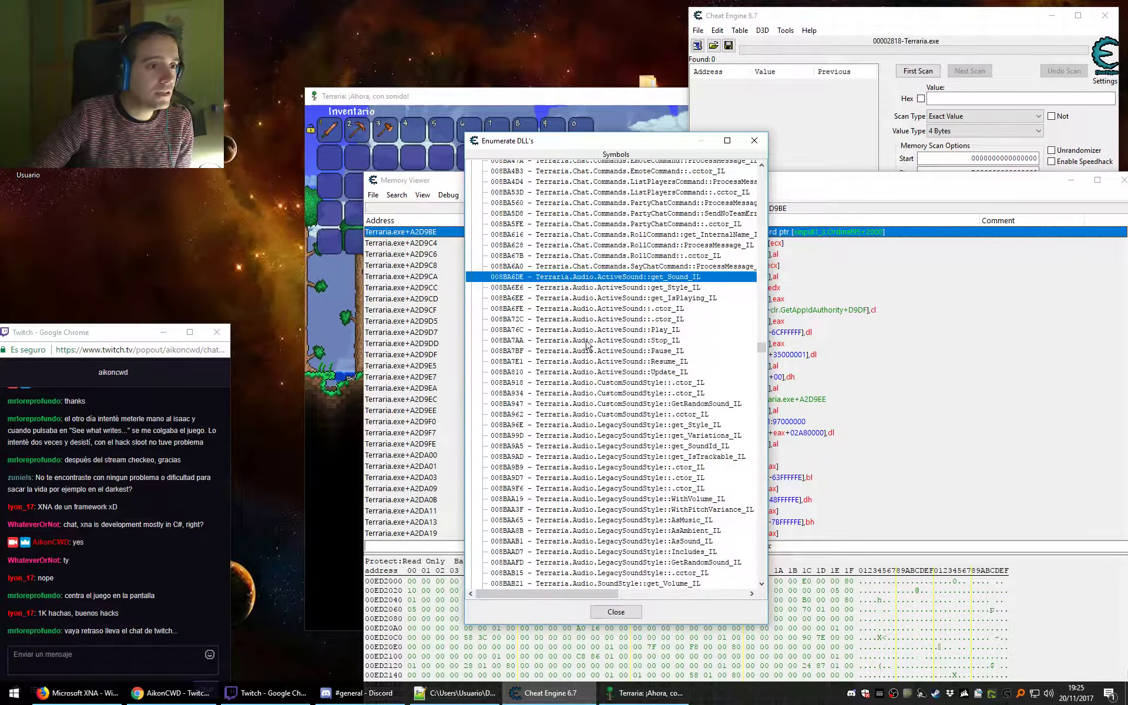
pyautogui.click(629, 509)
pyautogui.scroll(-10, 633, 470)
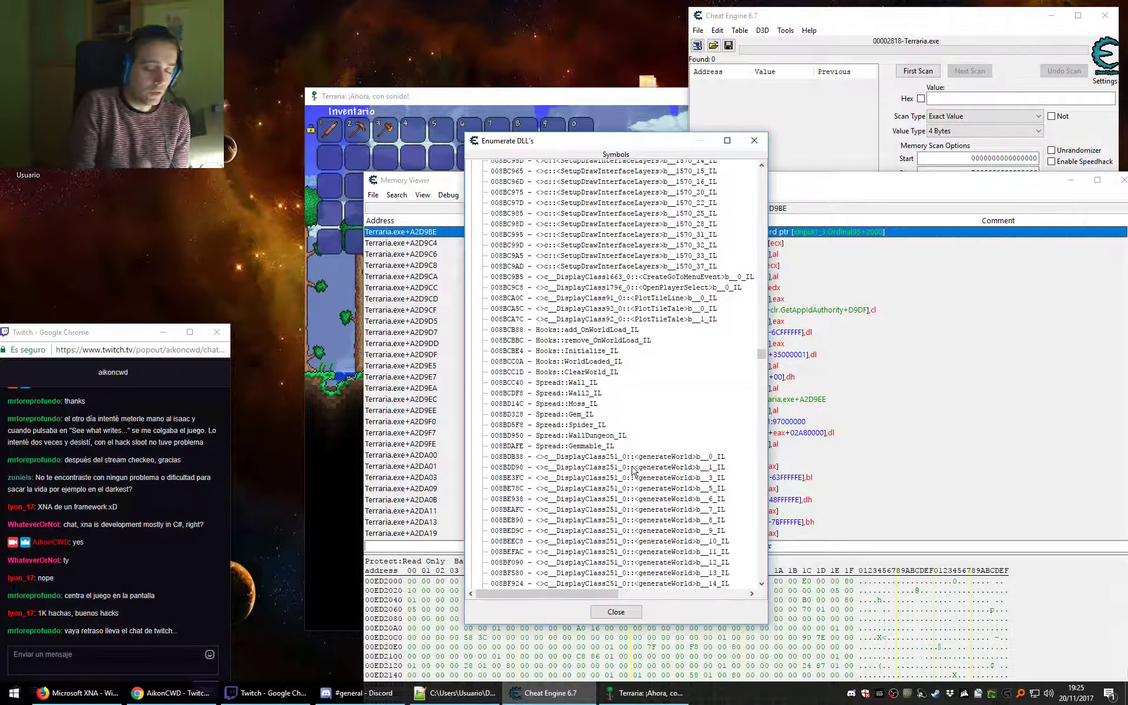
pyautogui.scroll(-15, 629, 470)
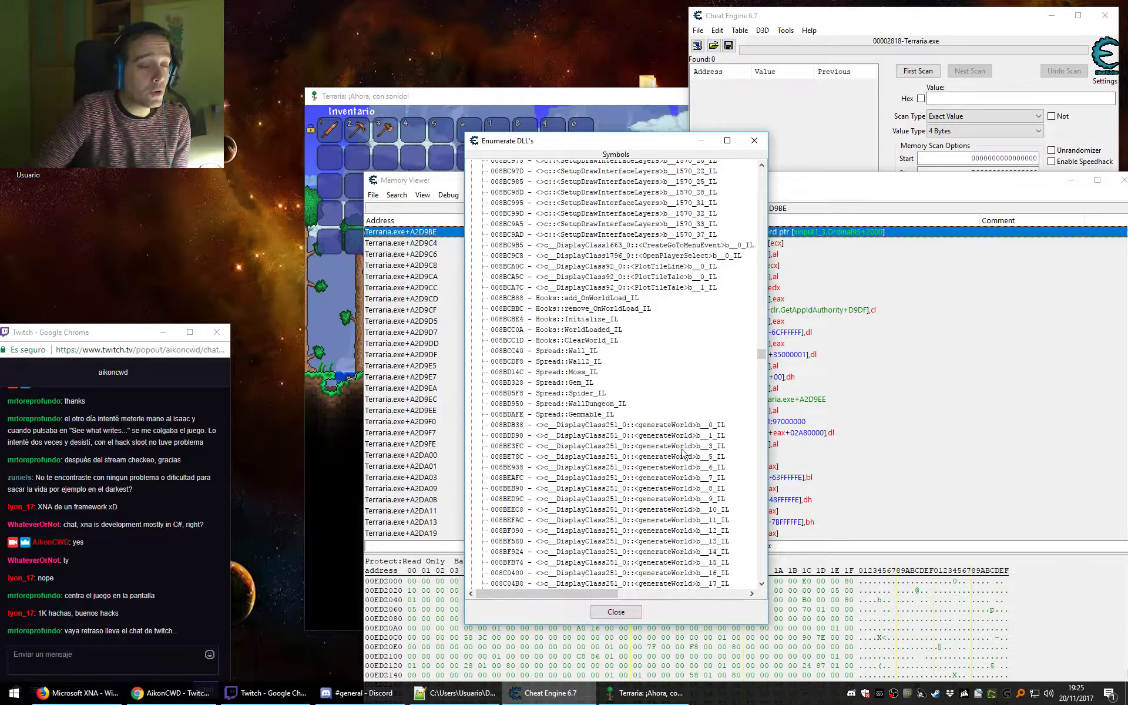
pyautogui.scroll(-11, 668, 433)
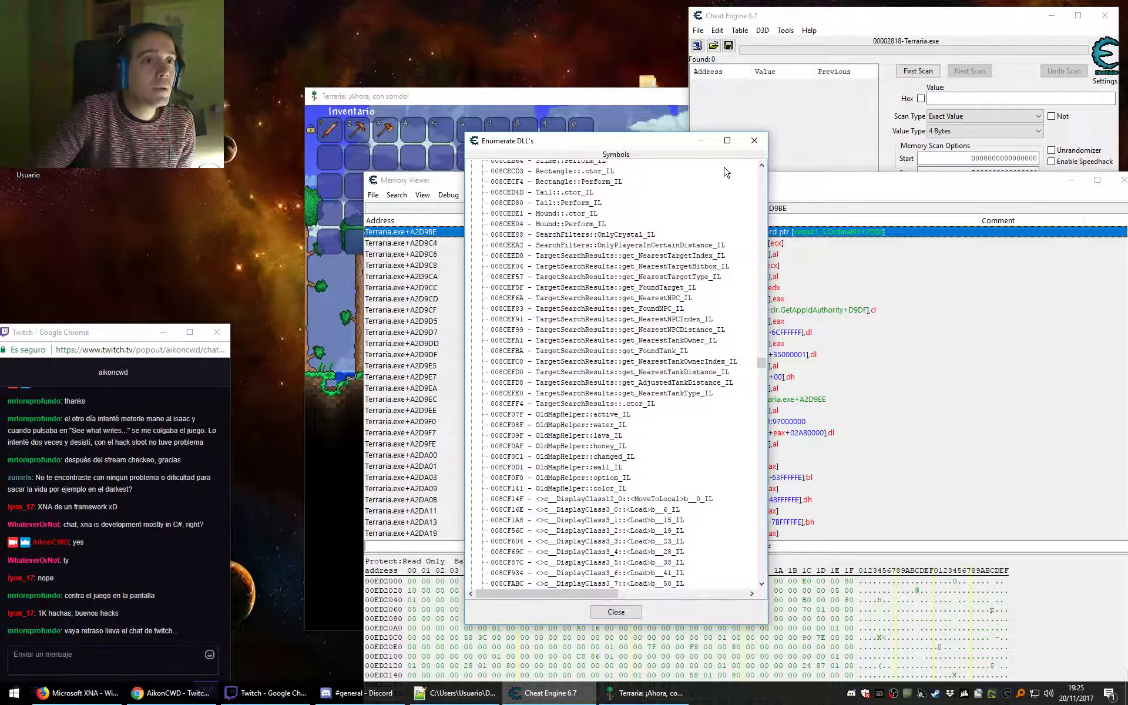
# Close the Enumerate DLL's and Memory Viewer windows, and minimize Cheat Engine and Terraria to reveal the desktop.
pyautogui.click(754, 140)
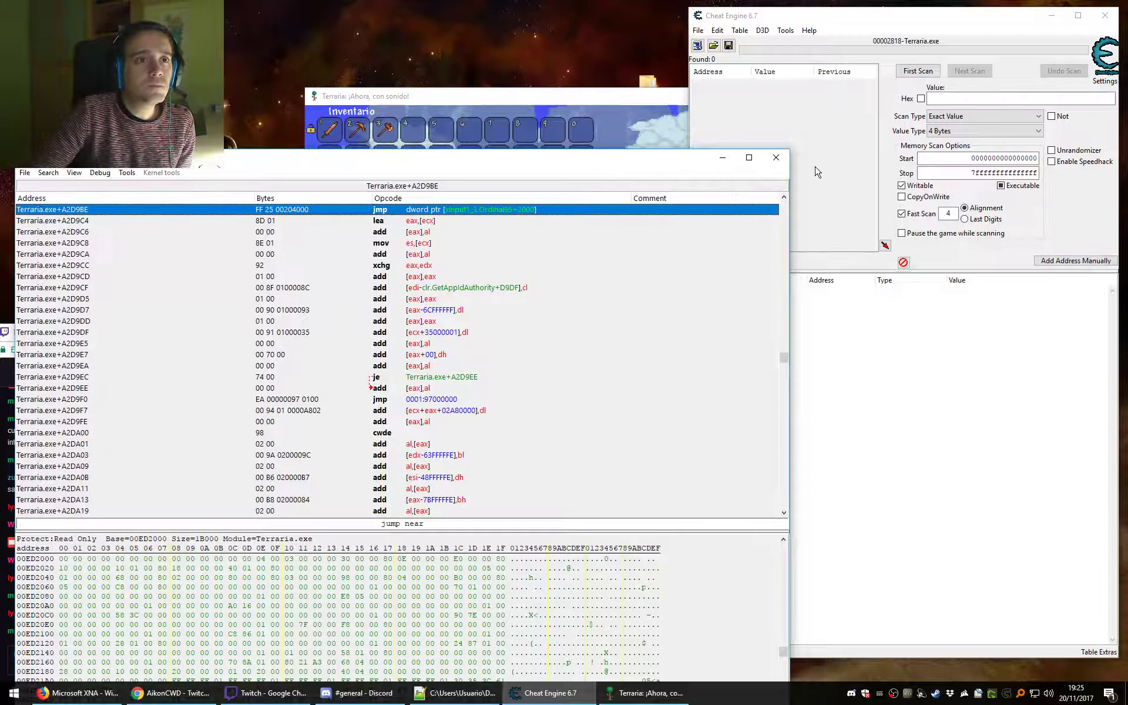
pyautogui.click(775, 157)
pyautogui.click(698, 30)
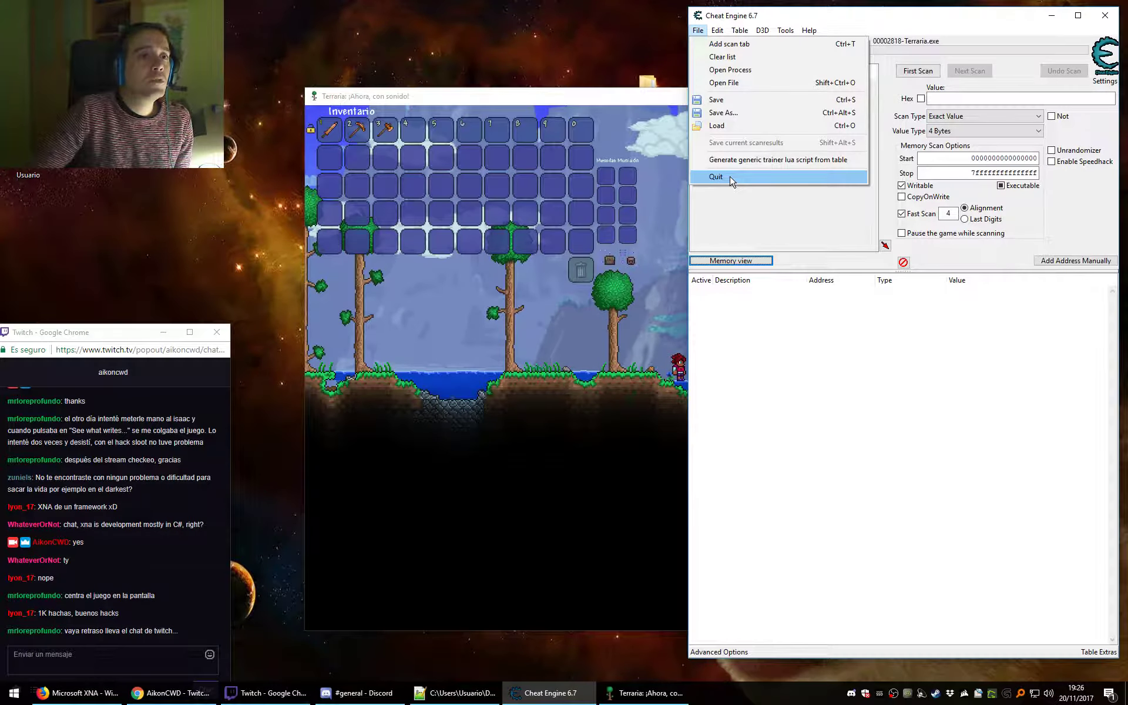
pyautogui.click(744, 225)
pyautogui.click(1052, 15)
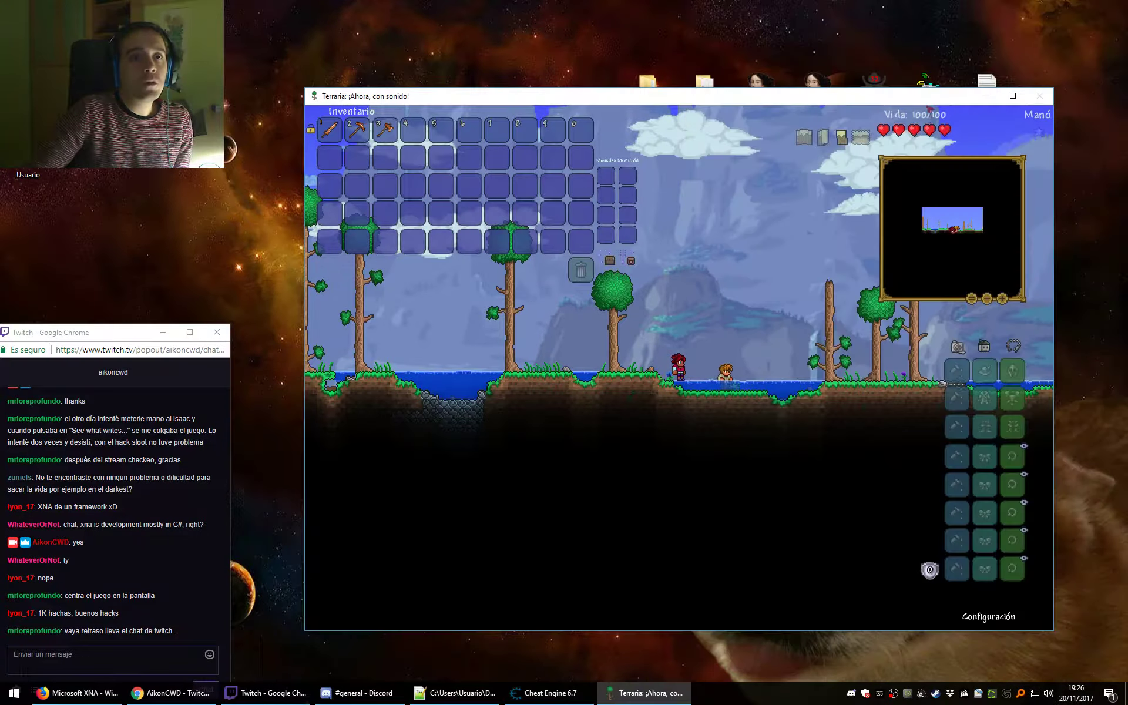
pyautogui.click(987, 99)
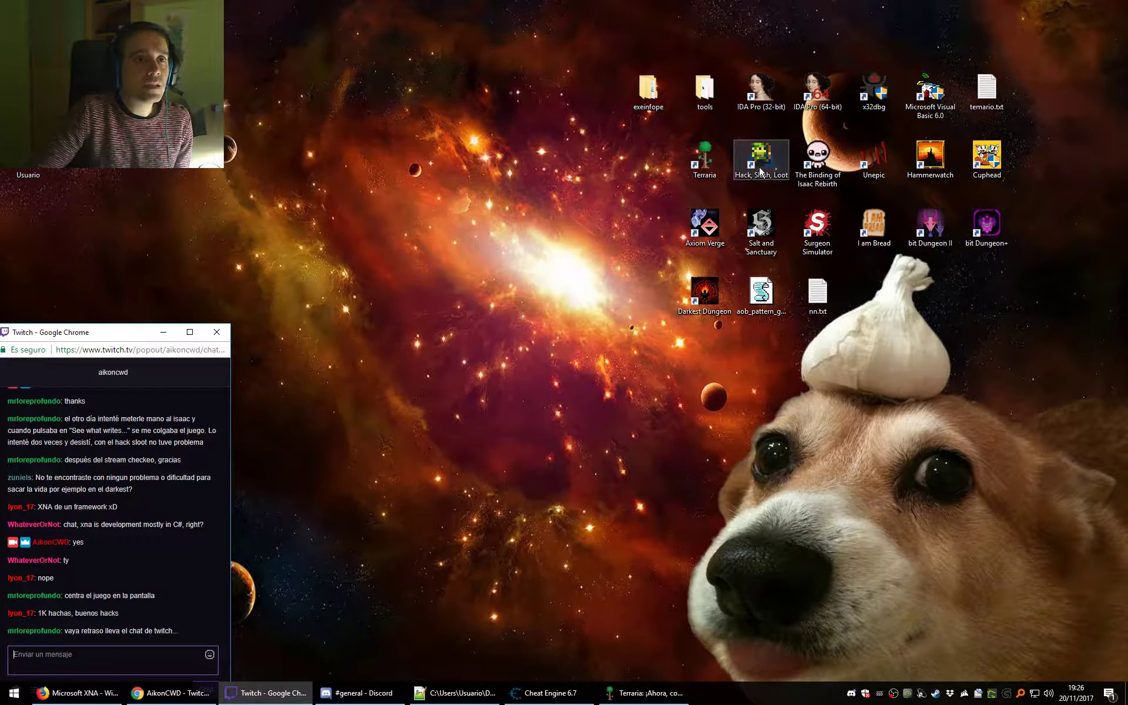
# Launch Hack, Slash, Loot from the desktop, switch to Cheat Engine and attach it to the HackSlashLoot.exe process.
pyautogui.doubleClick(762, 252)
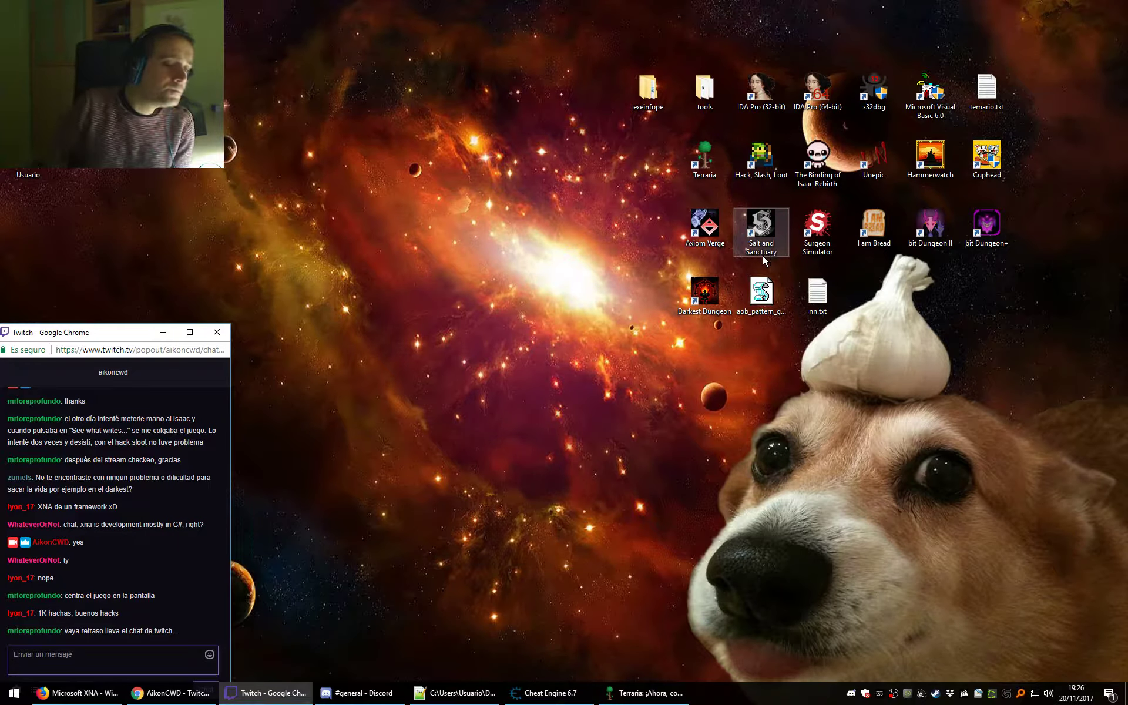
pyautogui.hotkey('alt', 'Tab')
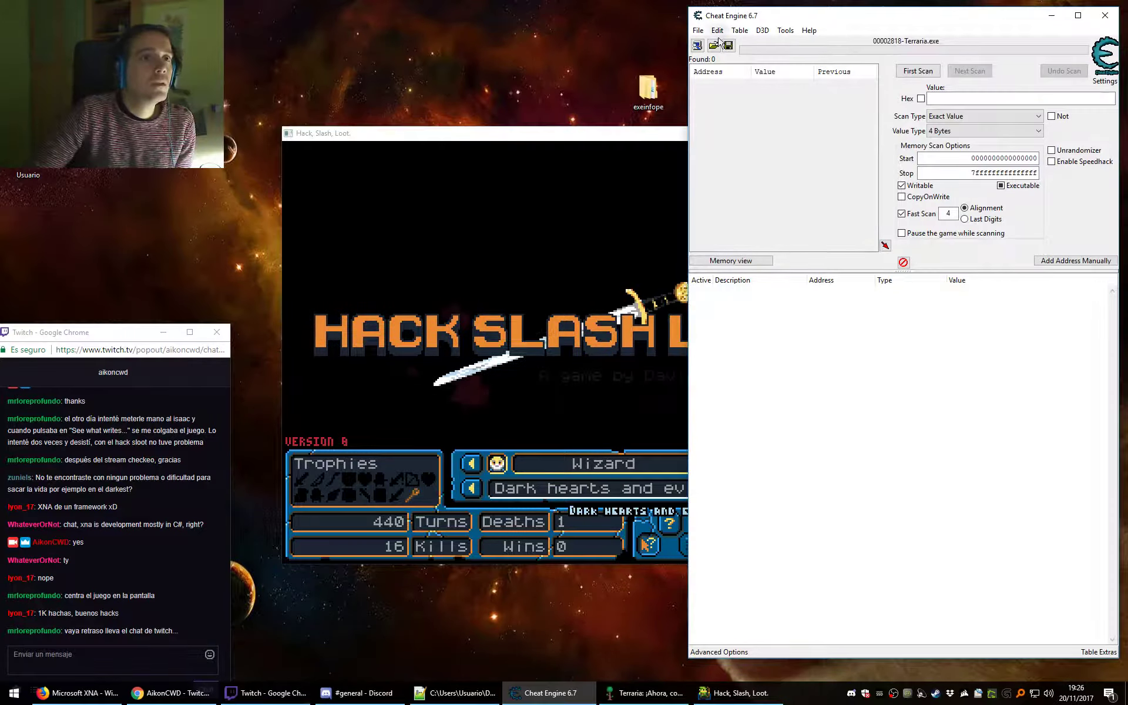
pyautogui.click(697, 46)
pyautogui.click(853, 246)
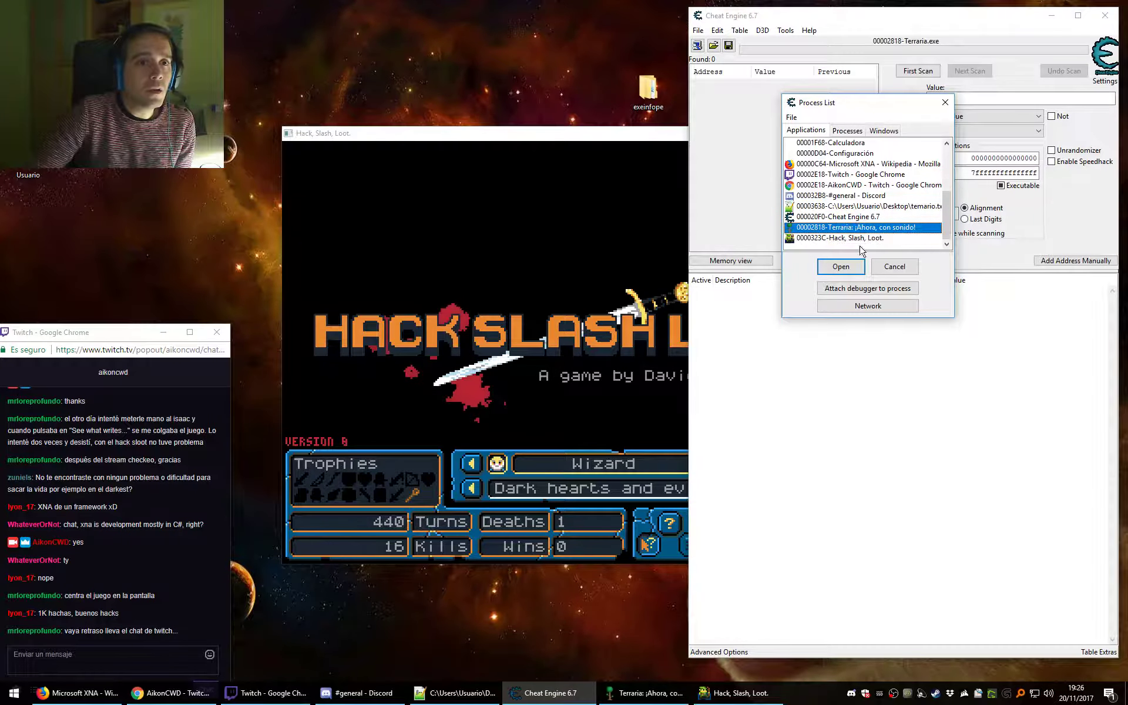
pyautogui.click(841, 266)
pyautogui.click(597, 347)
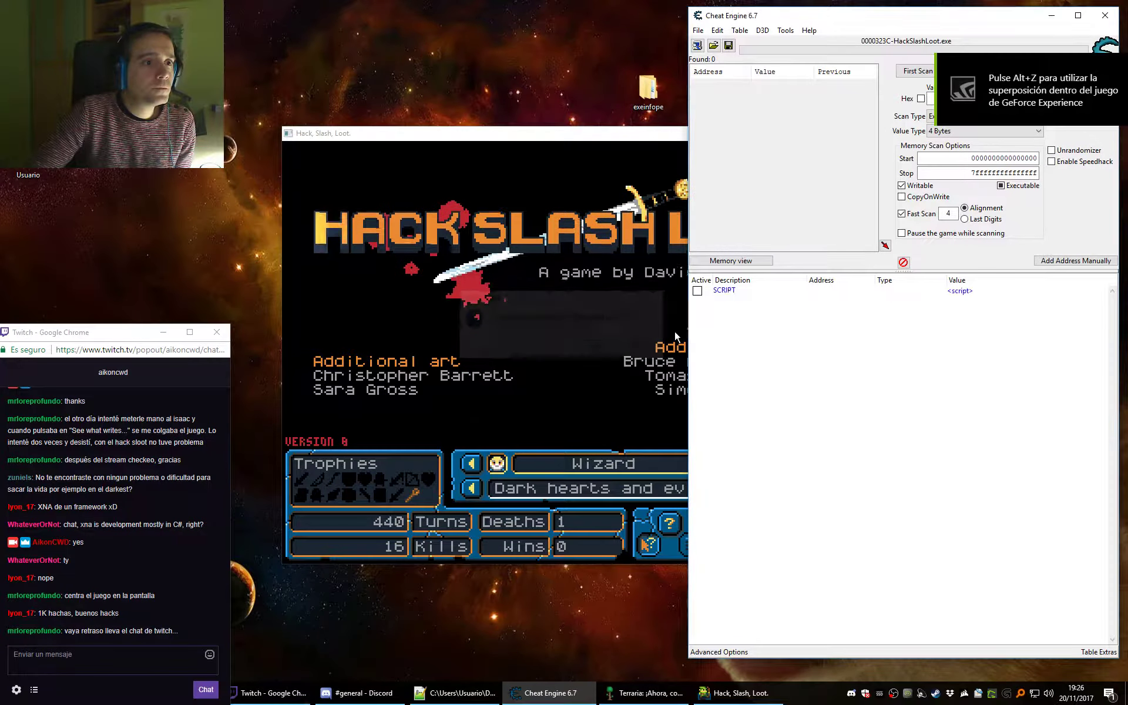
# Enumerate HackSlashLoot's DLLs and symbols from the Memory Viewer, reposition both windows, and check the HackSlashLoot.exe entry for symbols.
pyautogui.click(730, 260)
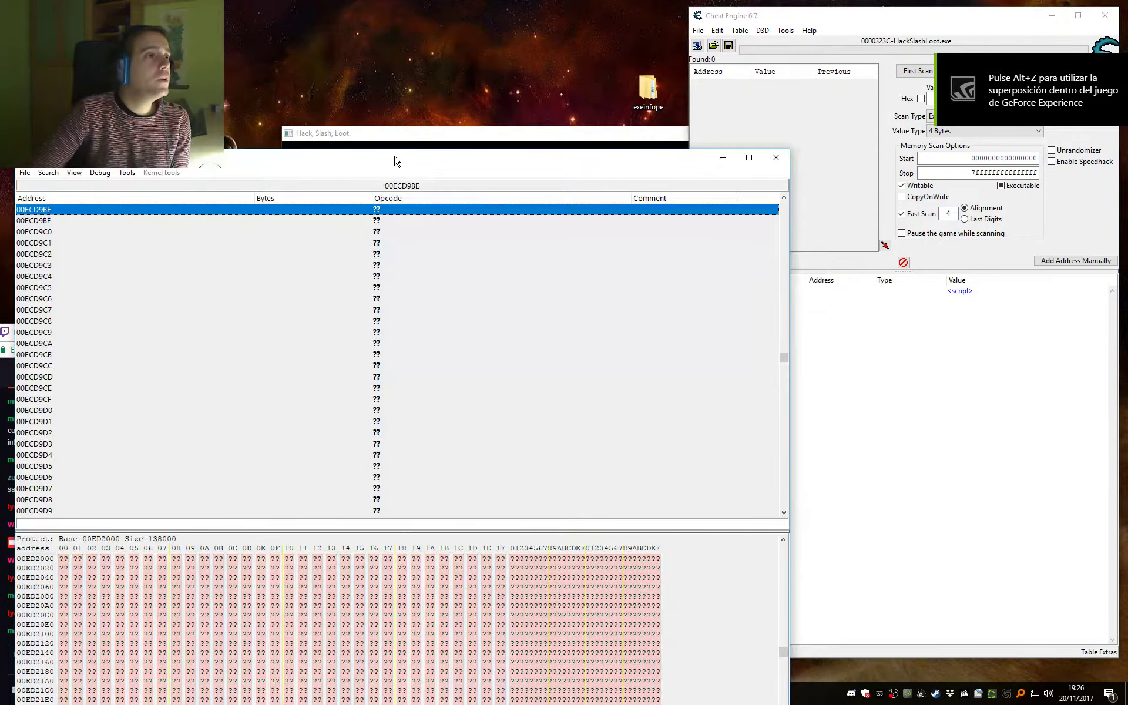
pyautogui.moveTo(395, 157); pyautogui.dragTo(808, 97)
pyautogui.click(538, 111)
pyautogui.moveTo(485, 112)
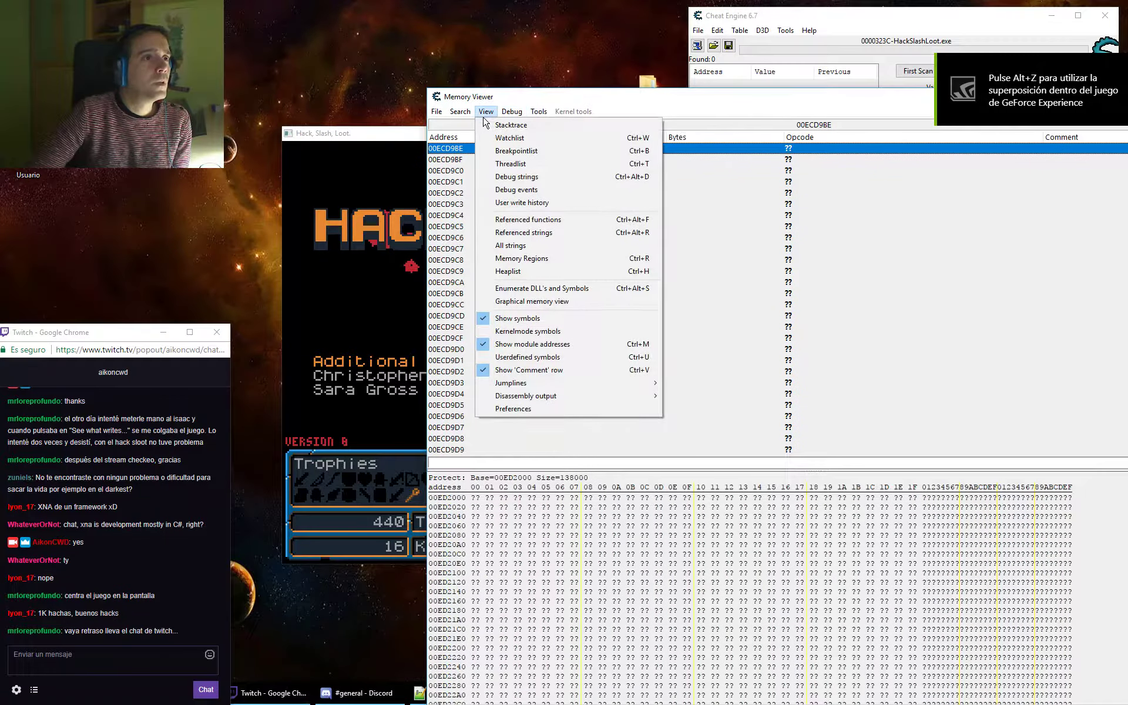
pyautogui.click(538, 290)
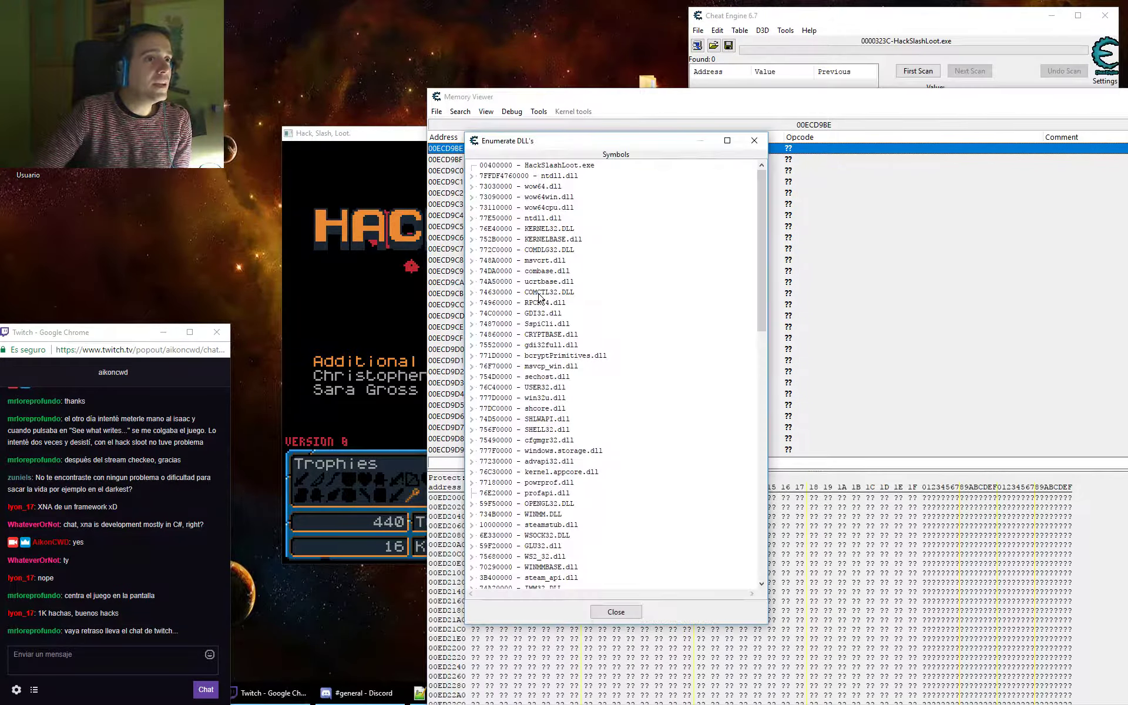
pyautogui.moveTo(528, 222); pyautogui.dragTo(719, 232)
pyautogui.click(628, 260)
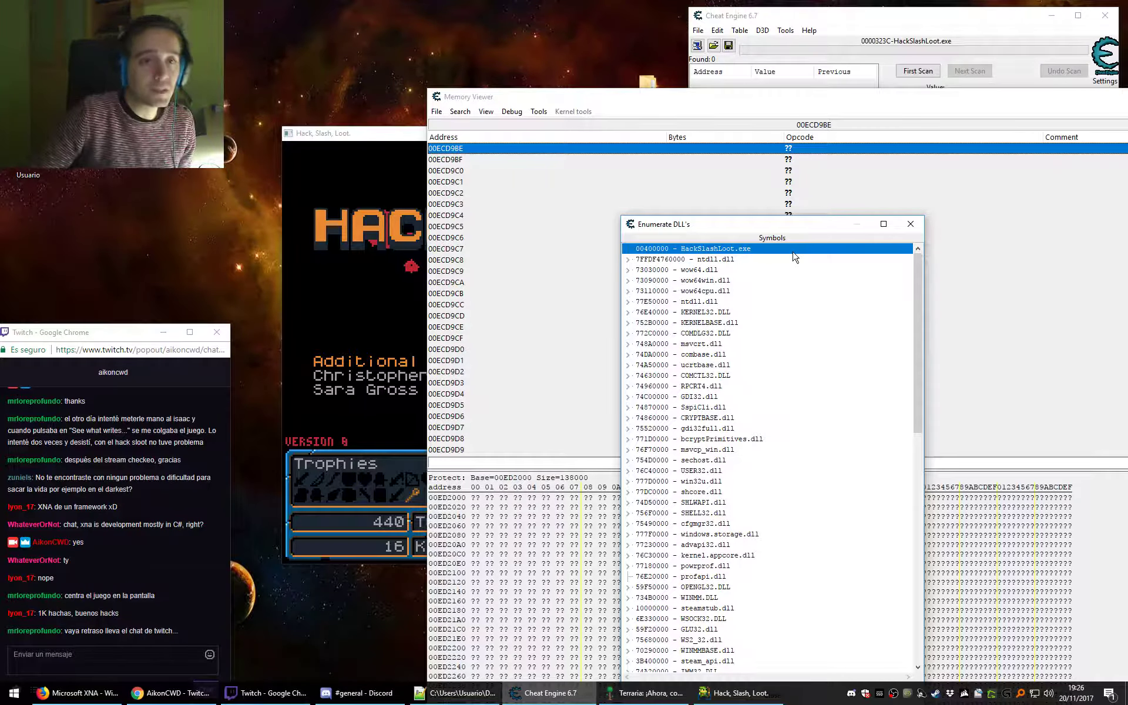
# Close the module list, the Memory Viewer and Hack, Slash, Loot, and reattach Cheat Engine to Terraria, keeping the address list.
pyautogui.click(910, 224)
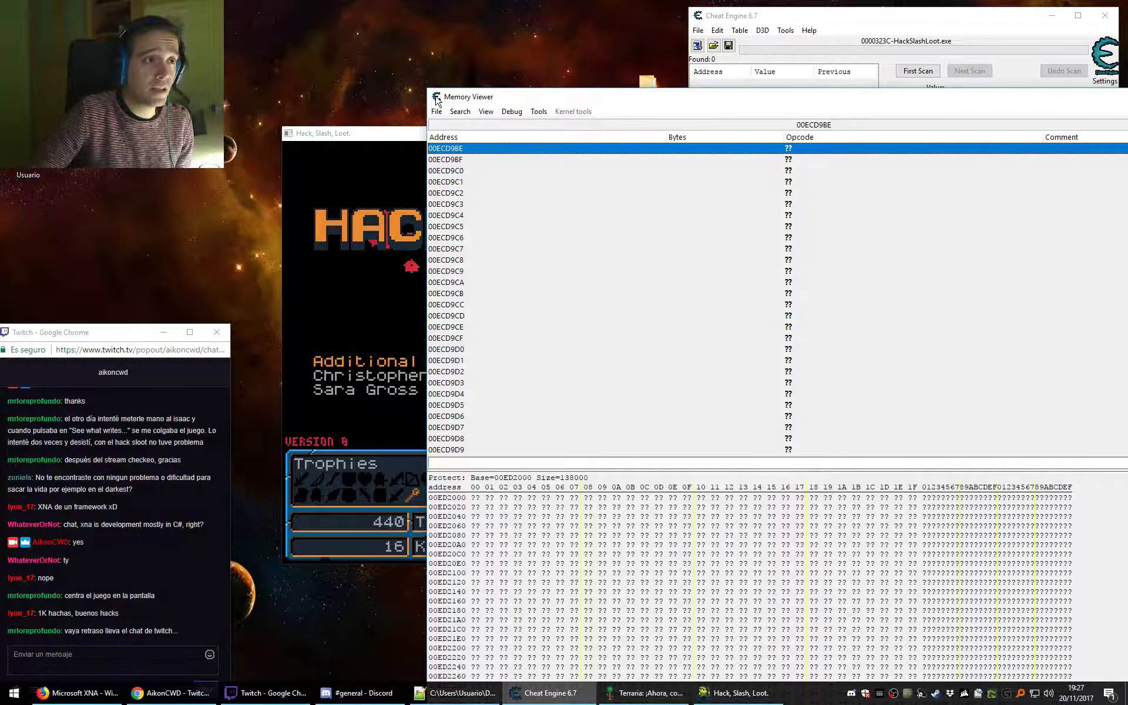
pyautogui.doubleClick(436, 97)
pyautogui.click(697, 46)
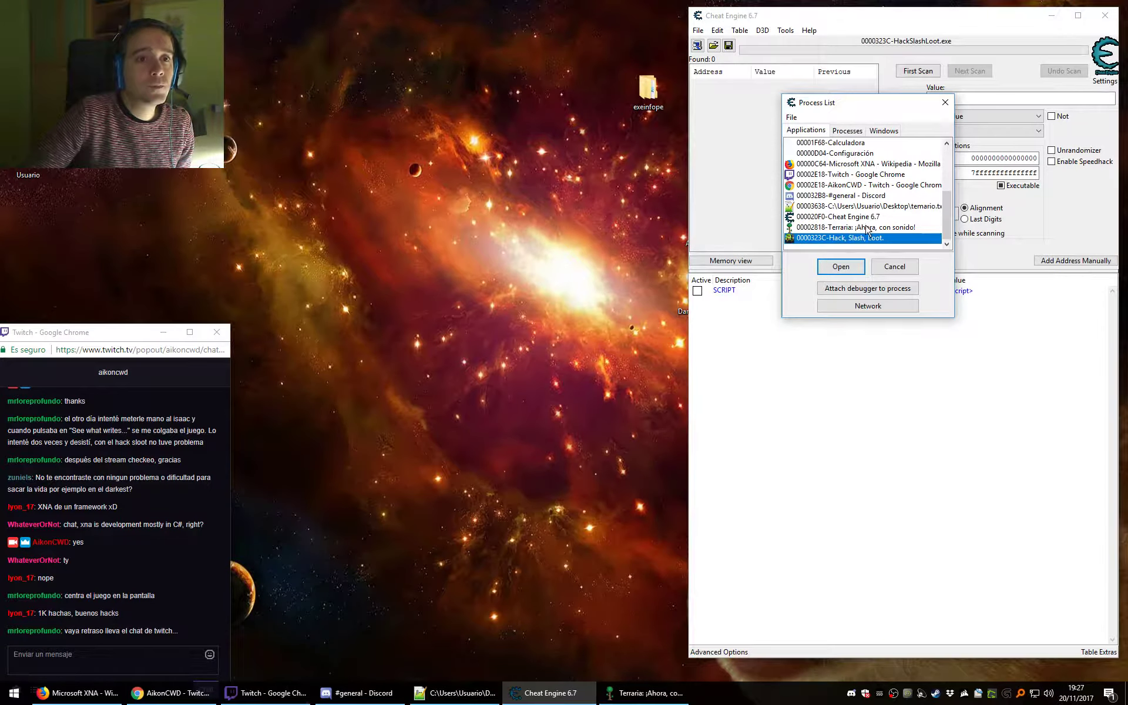
pyautogui.doubleClick(867, 228)
pyautogui.click(601, 350)
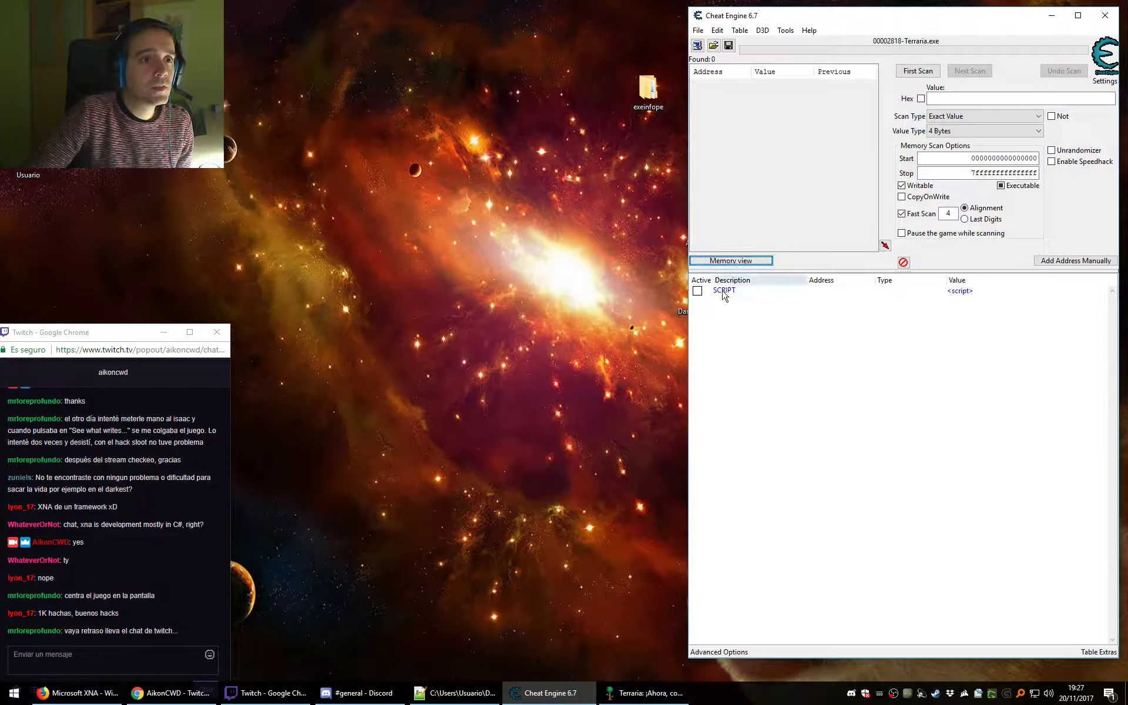
# Delete the SCRIPT entry from the address list.
pyautogui.click(723, 291)
pyautogui.press('Delete')
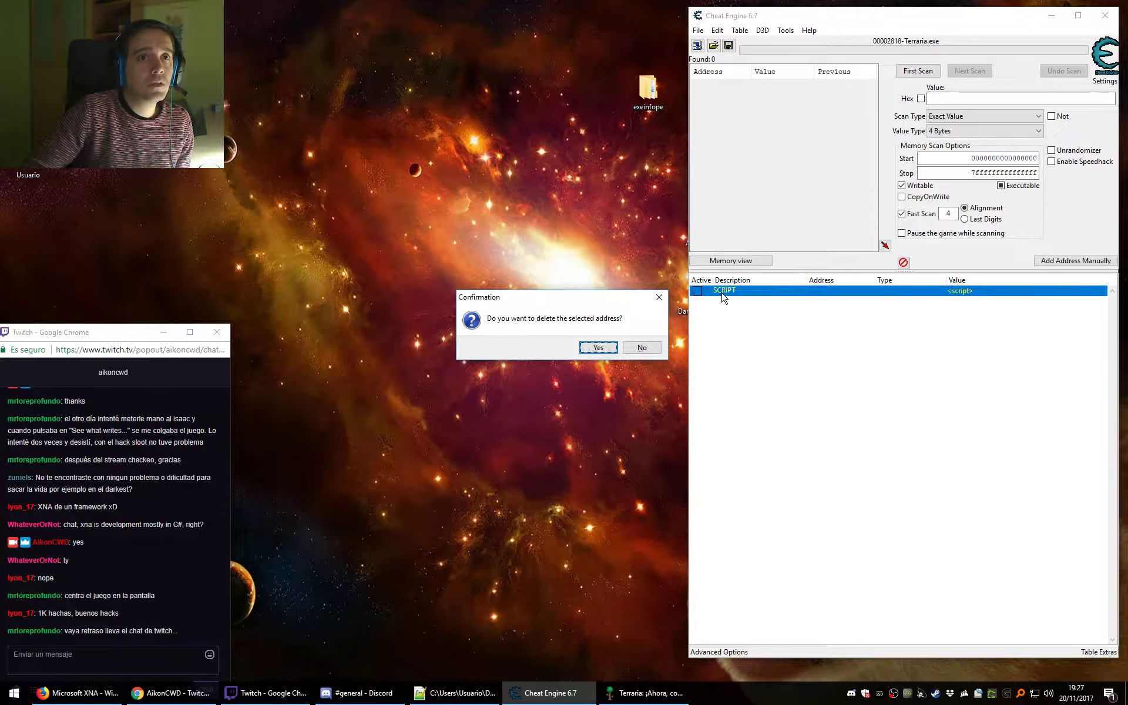
pyautogui.press('Return')
# Enumerate Terraria's DLLs and symbols again from the Memory Viewer and expand the Terraria.exe module.
pyautogui.click(729, 262)
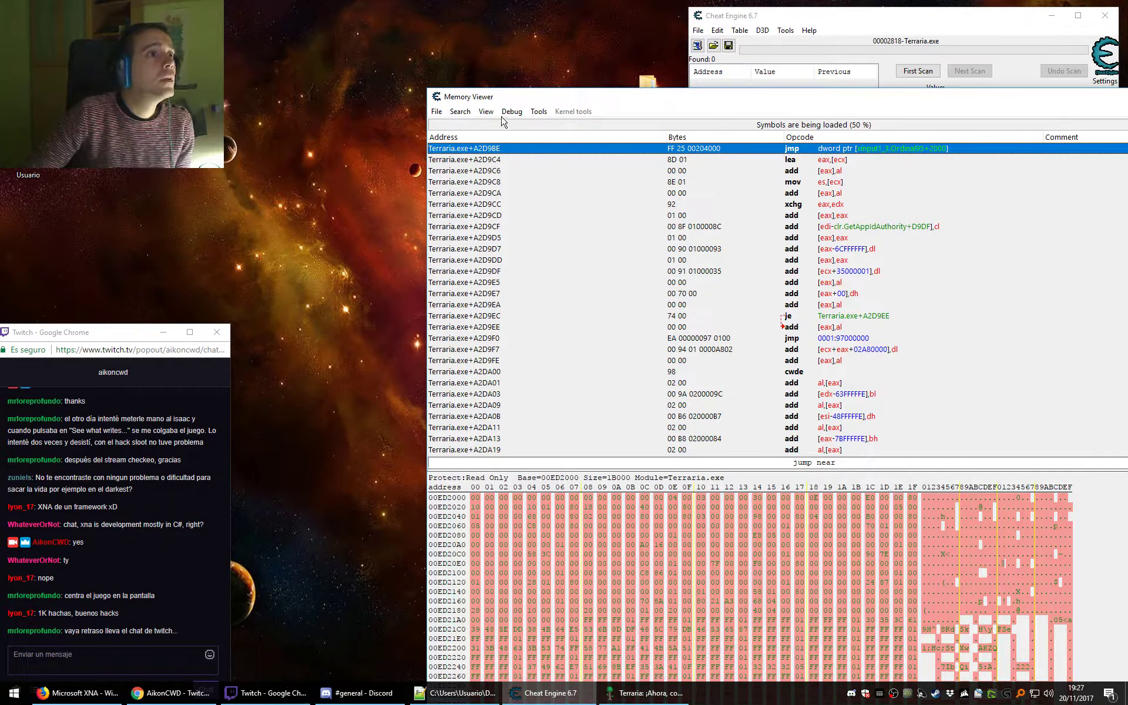
pyautogui.click(486, 111)
pyautogui.click(531, 292)
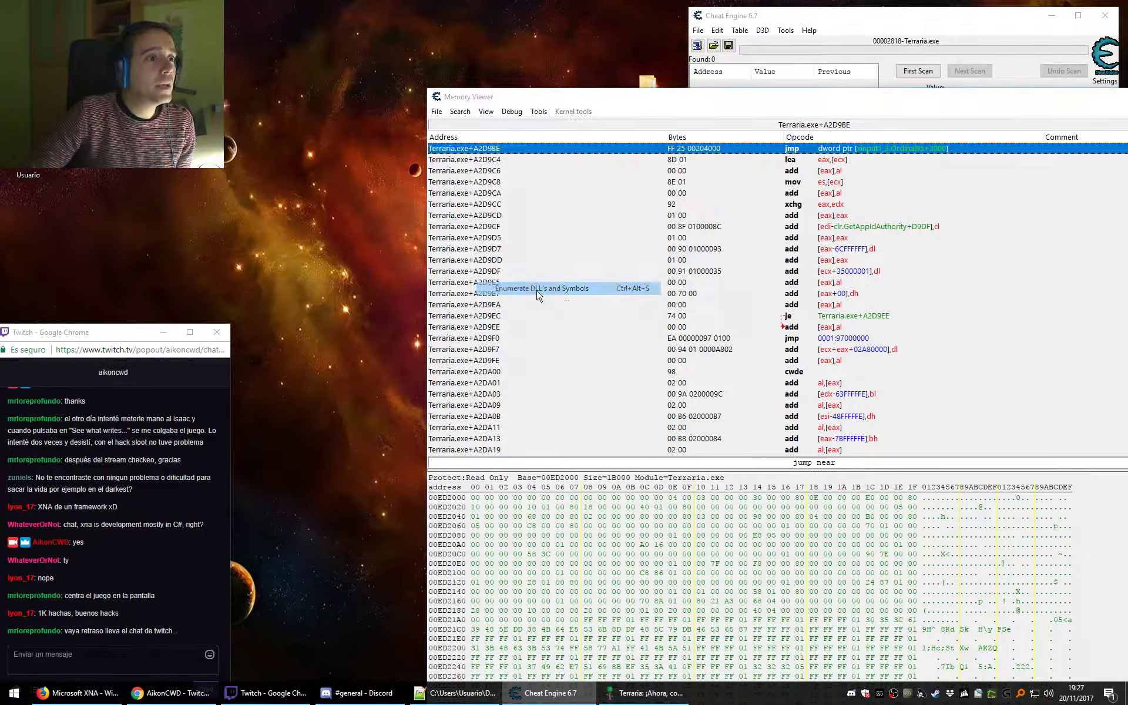
pyautogui.click(629, 249)
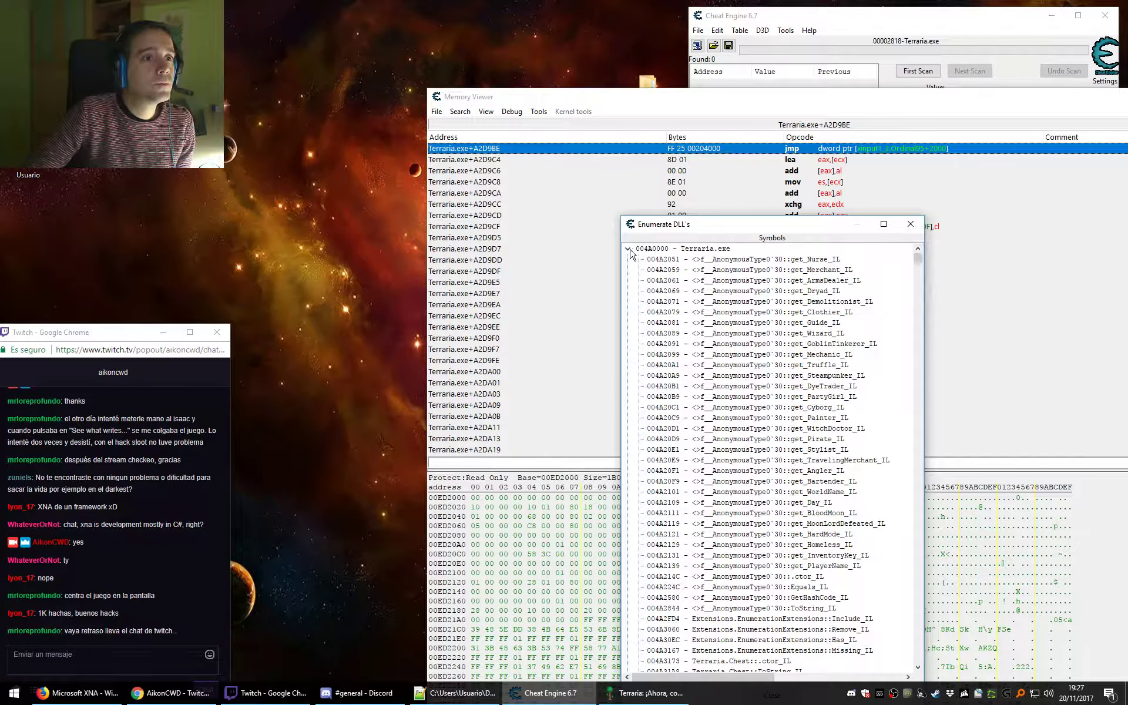
# Close the module list, minimize the Memory Viewer and bring the Terraria game window to the front.
pyautogui.click(629, 249)
pyautogui.click(910, 224)
pyautogui.moveTo(874, 97); pyautogui.dragTo(674, 103)
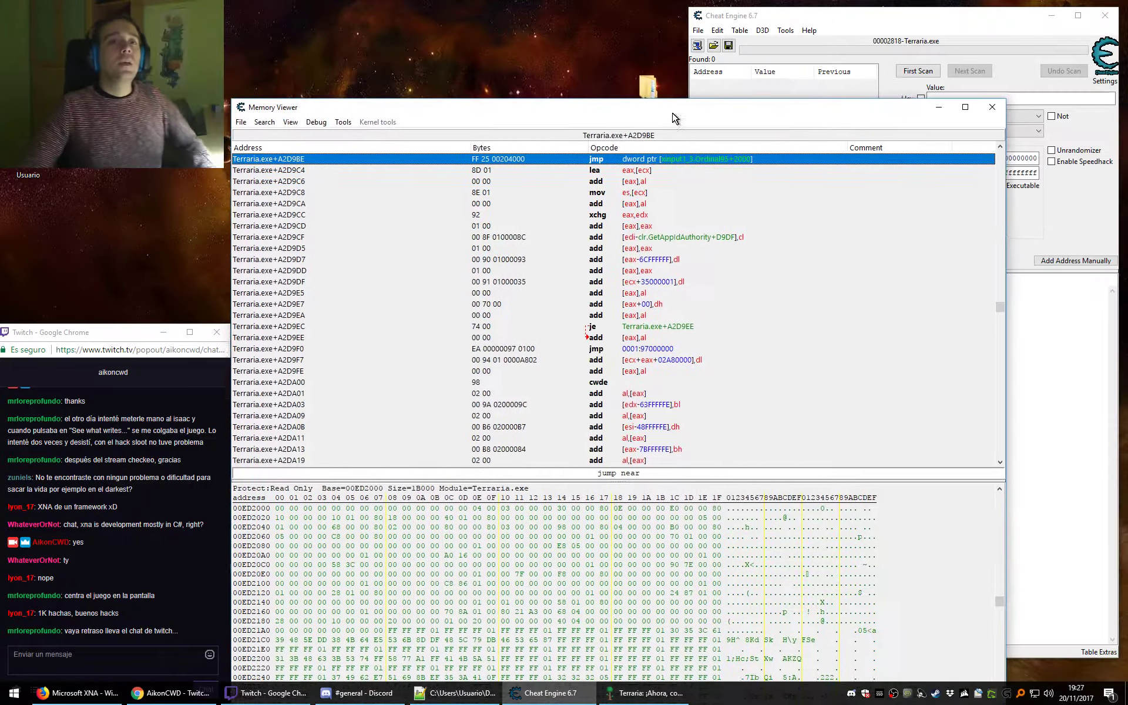
pyautogui.click(936, 109)
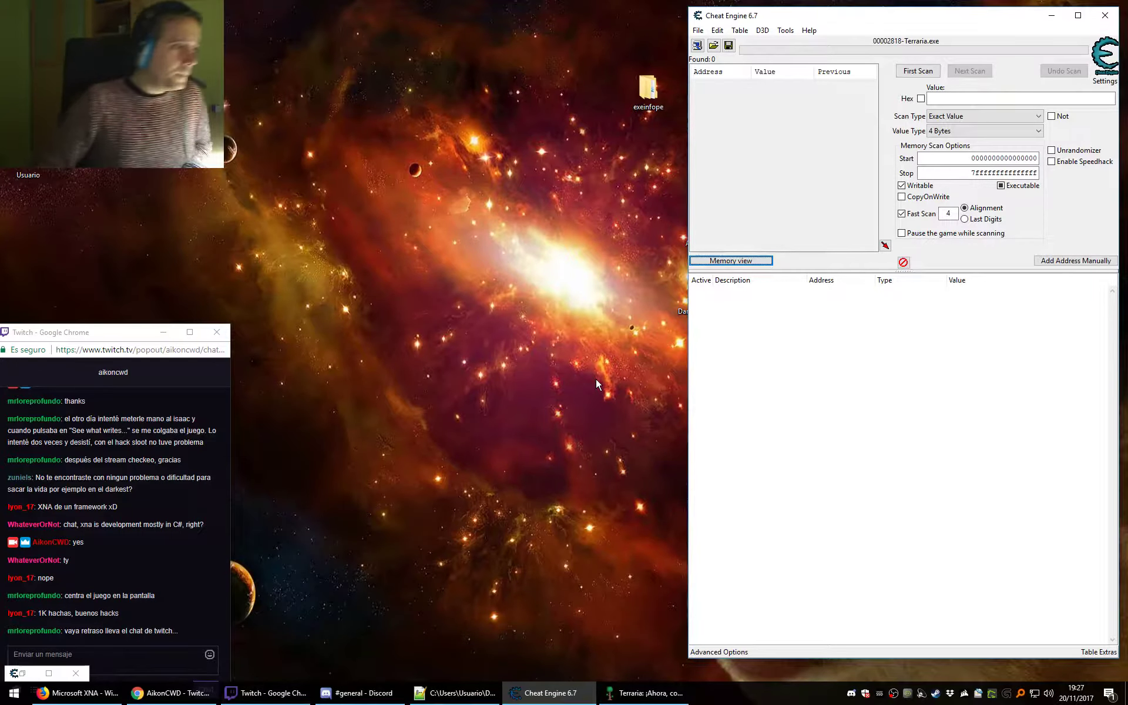
pyautogui.click(651, 693)
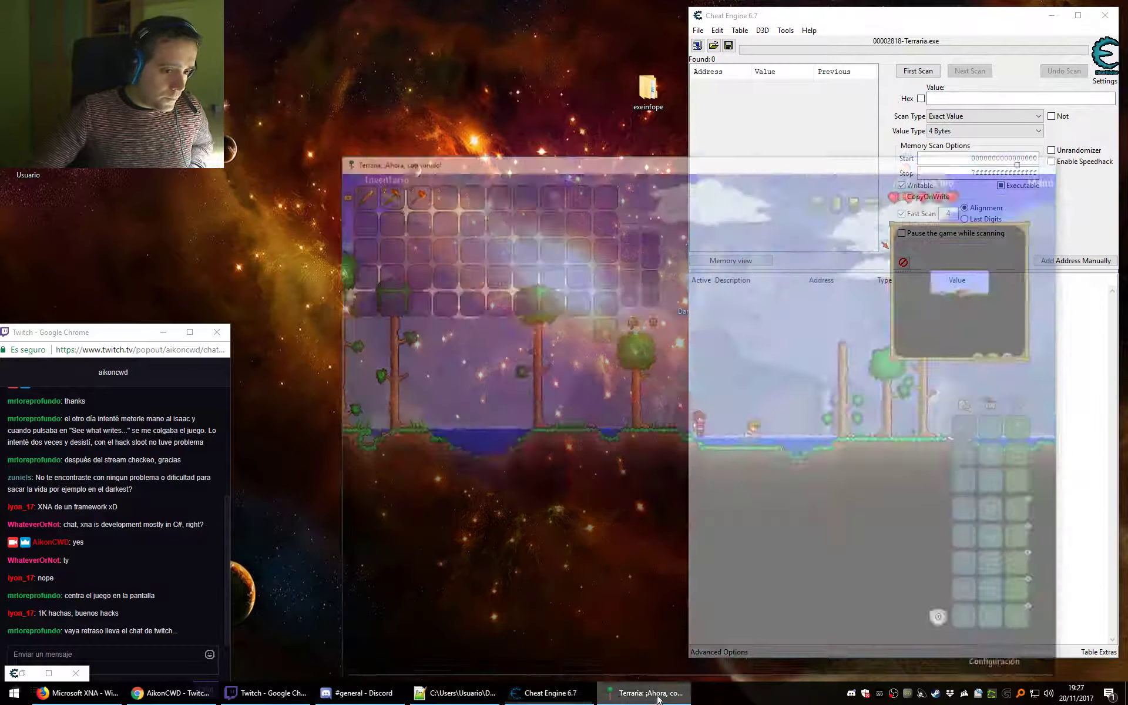
pyautogui.click(773, 16)
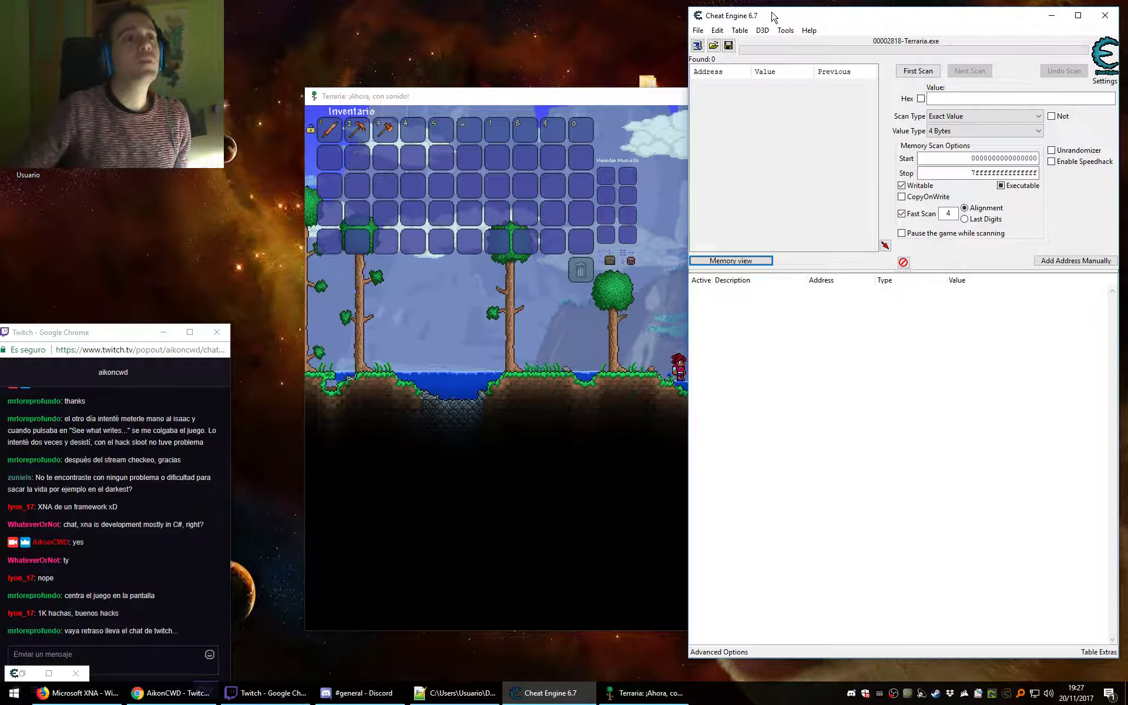
pyautogui.click(437, 275)
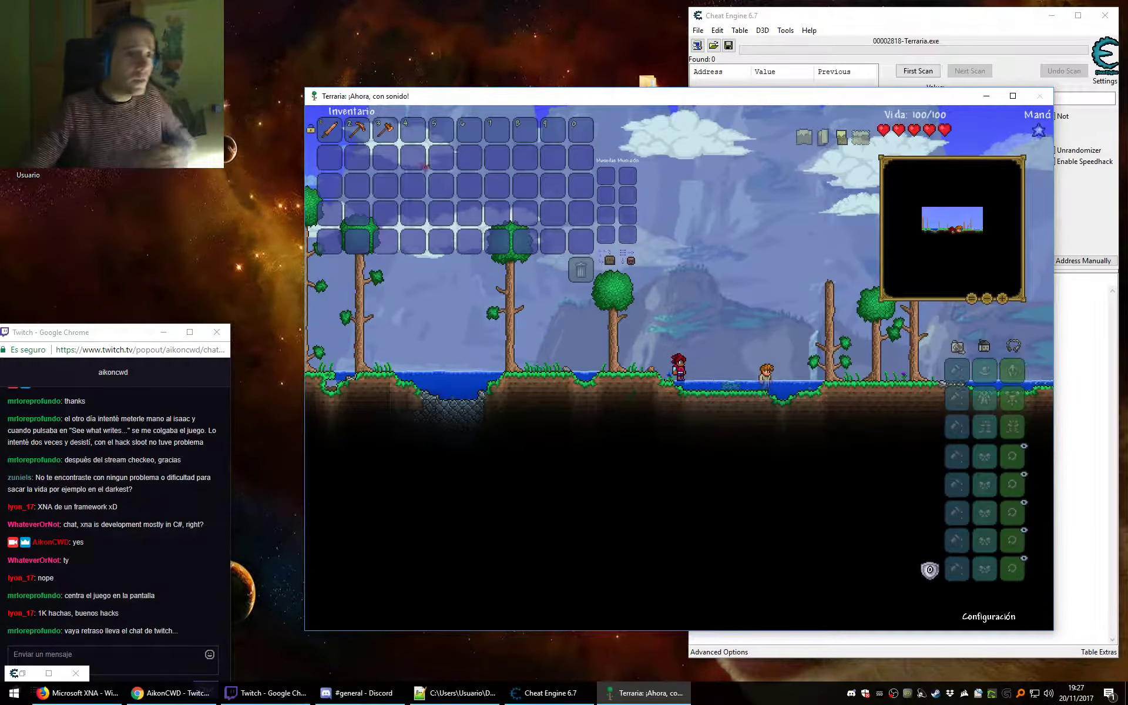
# Close Terraria's inventory, equip the copper axe and walk the character left toward the trees.
pyautogui.press('Escape')
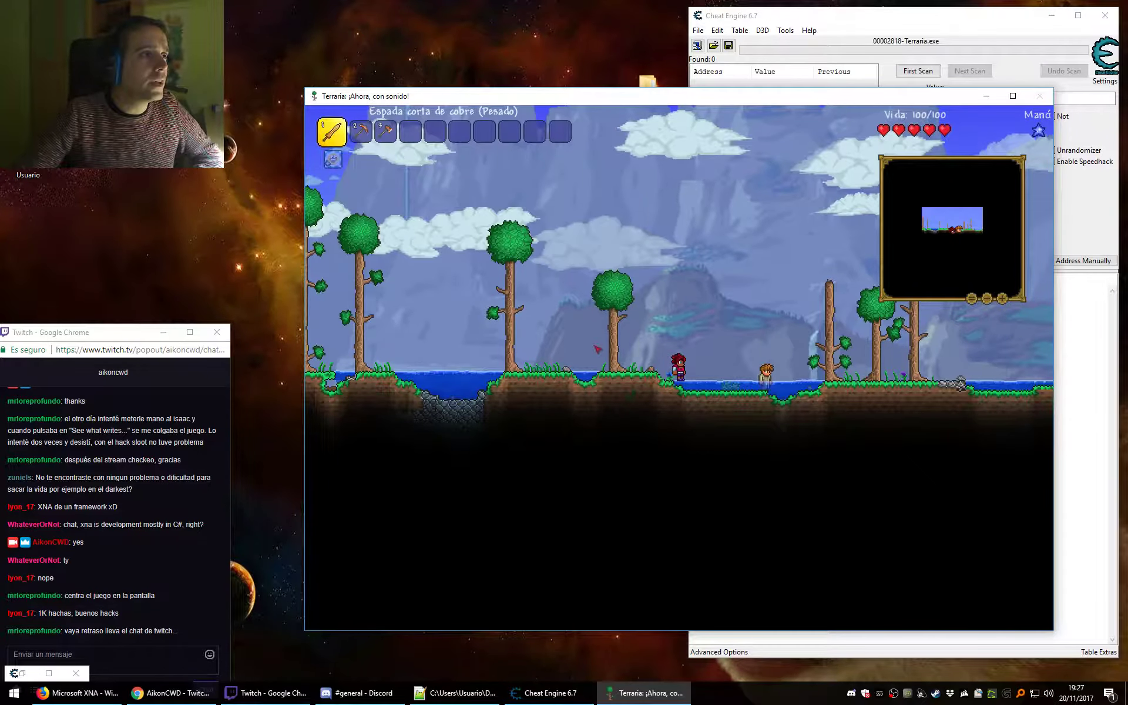
pyautogui.press('2')
pyautogui.press('a')
pyautogui.press('3')
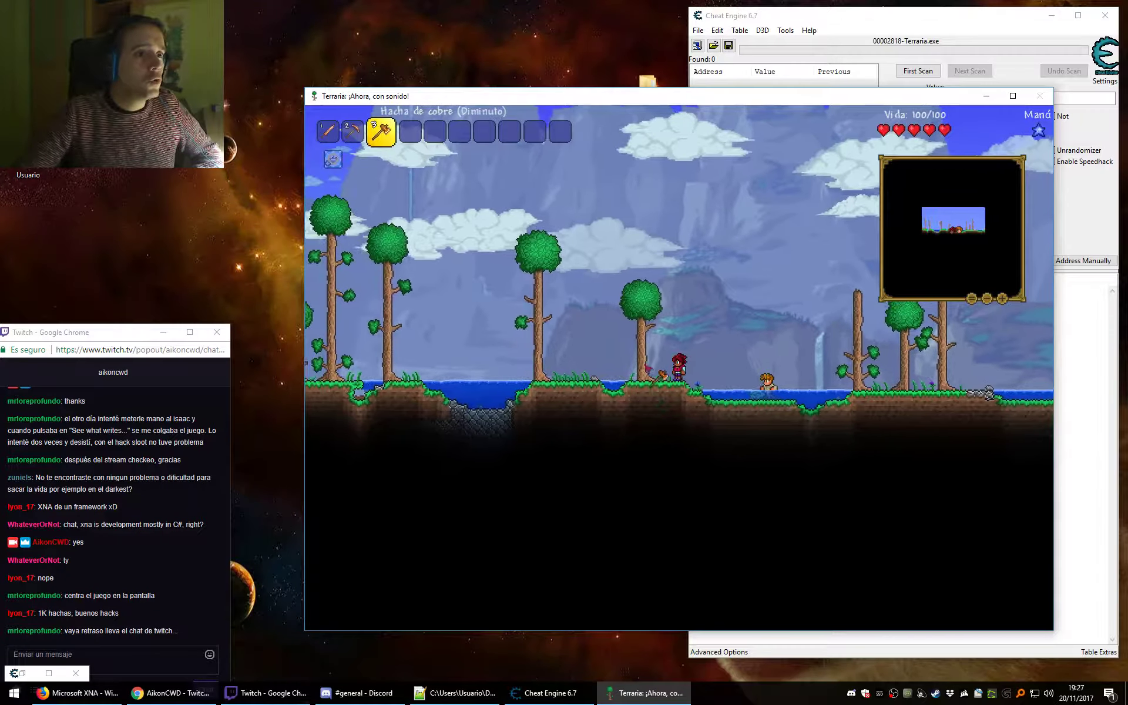
pyautogui.press('a')
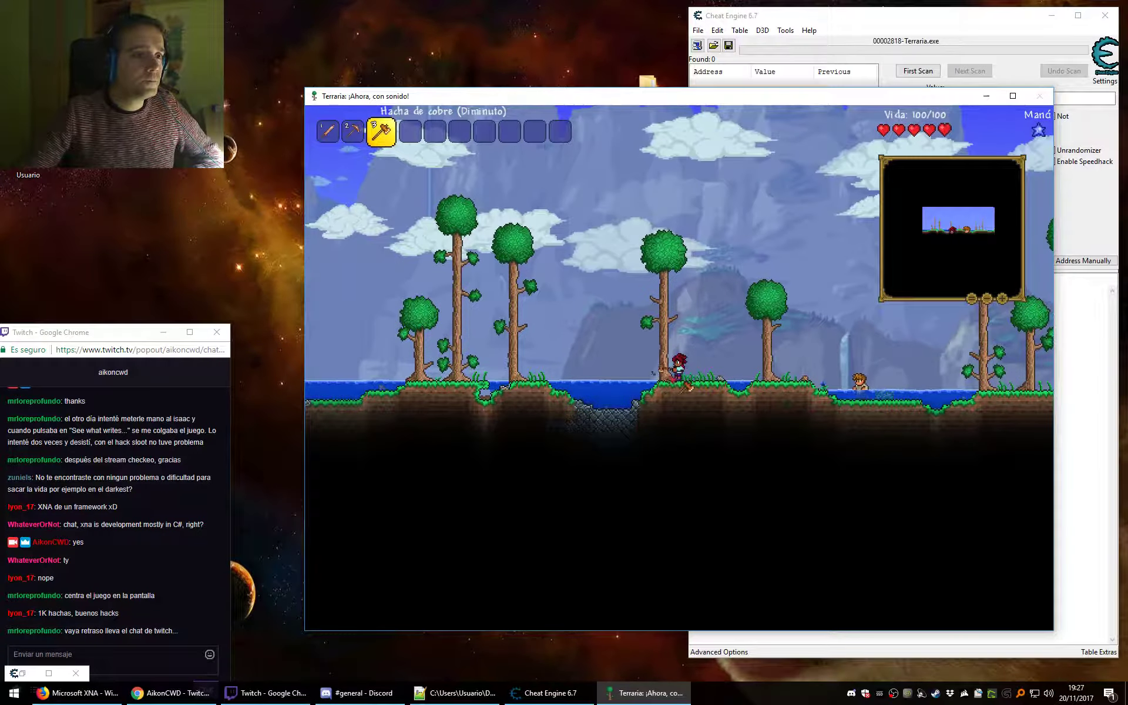
# Open Terraria's settings menu, and arrange the OBS and game windows so the audio mixer shows beside the menu.
pyautogui.press('Escape')
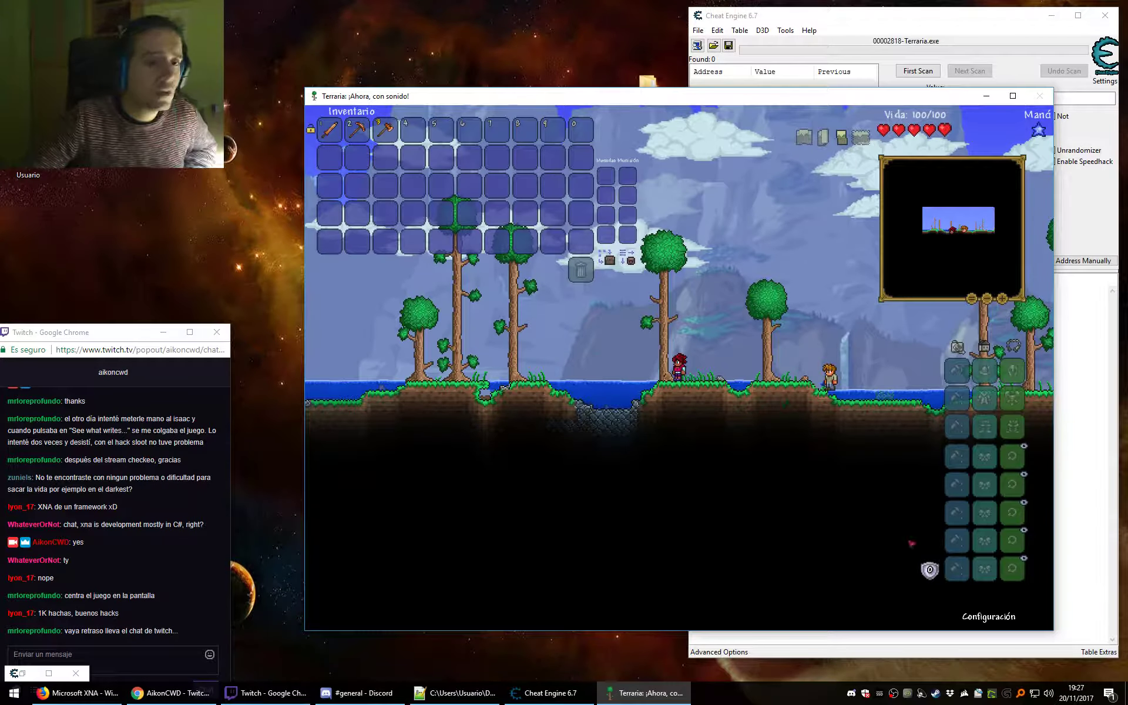
pyautogui.click(973, 626)
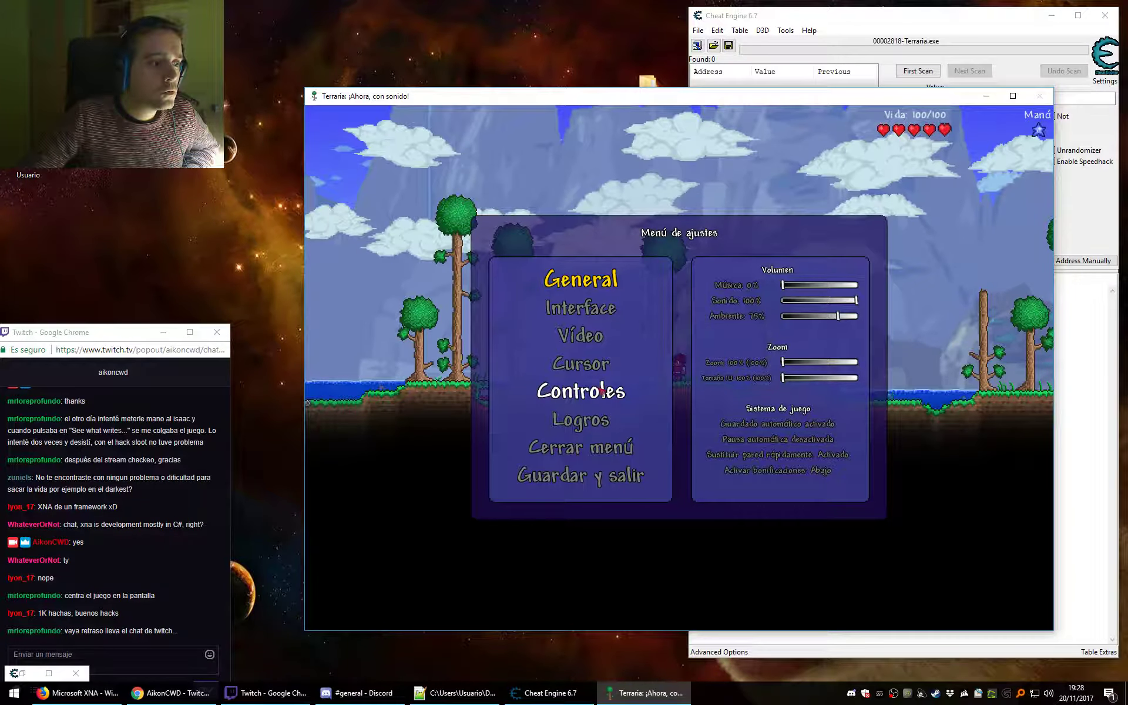
pyautogui.click(893, 695)
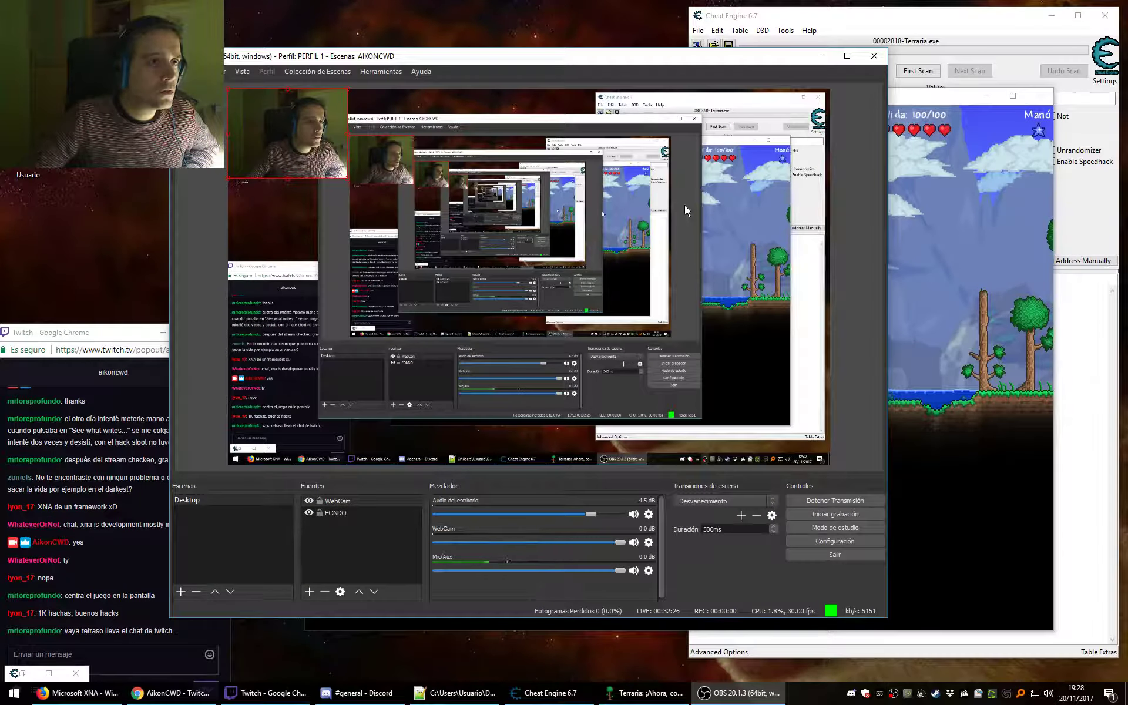
pyautogui.moveTo(658, 55); pyautogui.dragTo(349, 26)
pyautogui.click(663, 223)
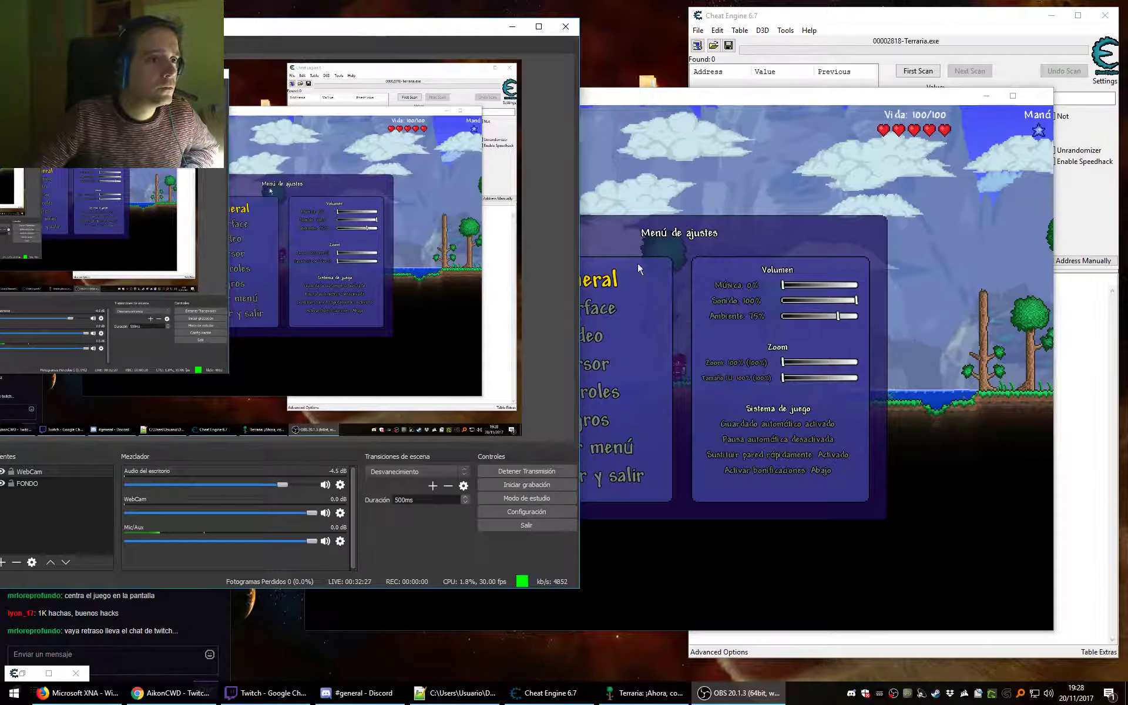
pyautogui.click(612, 409)
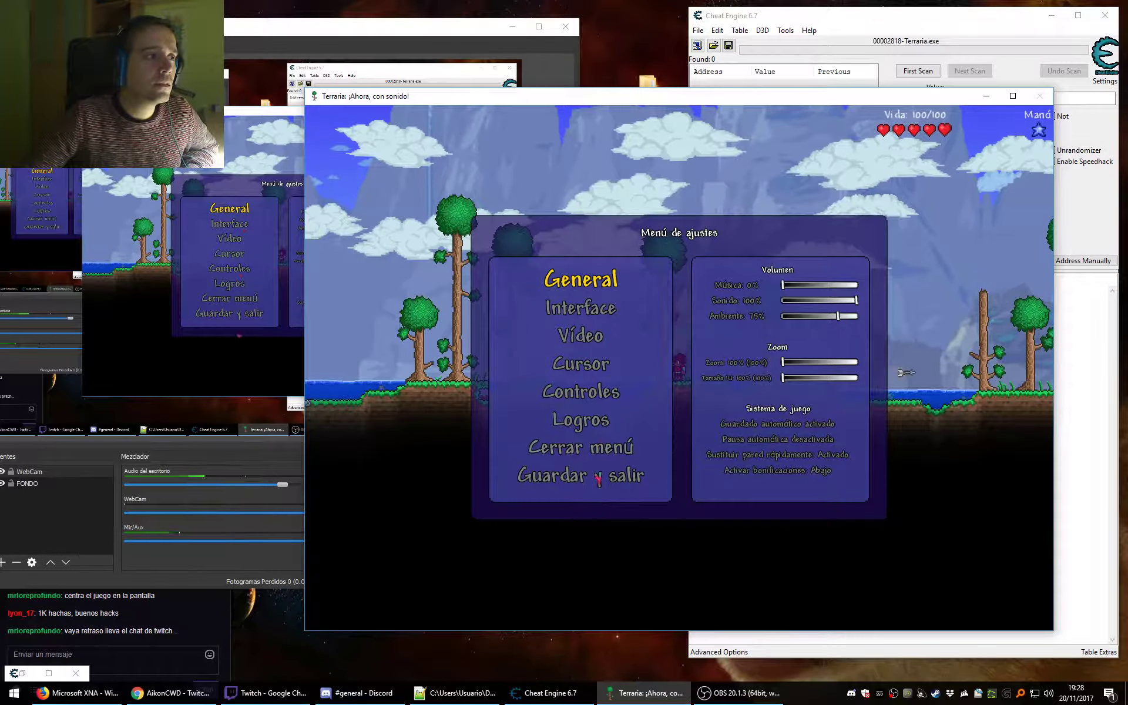
pyautogui.moveTo(579, 100); pyautogui.dragTo(658, 96)
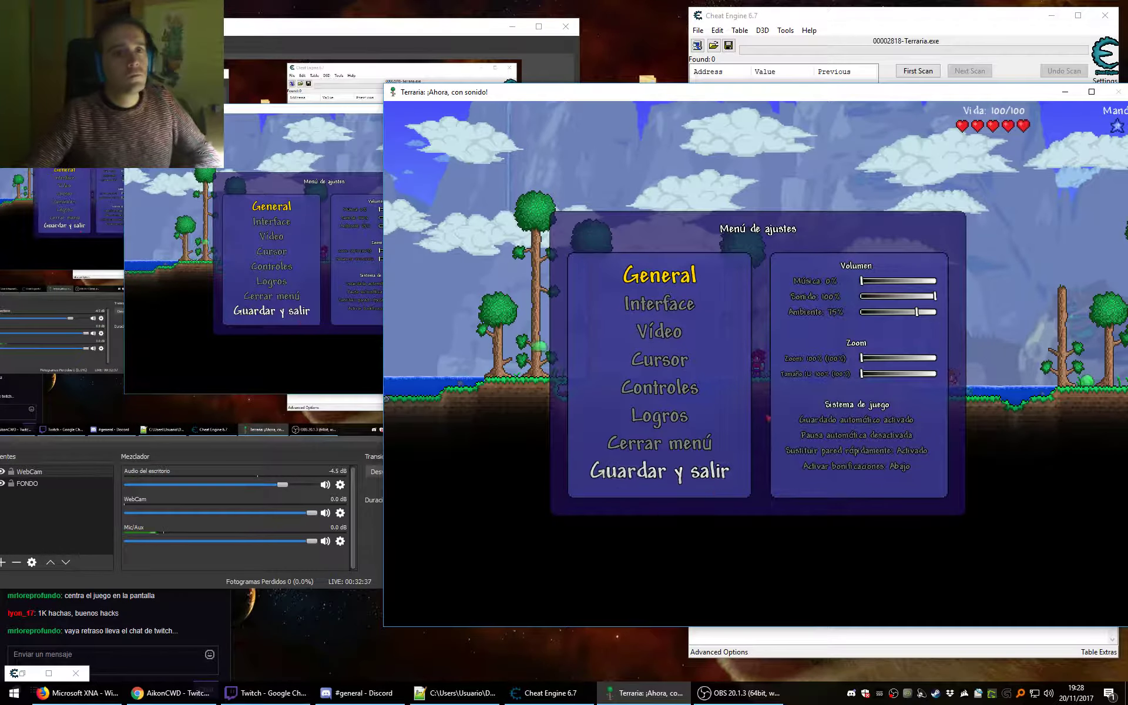
# Lower the game's Sonido and Ambiente volumes to below half and close the settings menu.
pyautogui.click(896, 297)
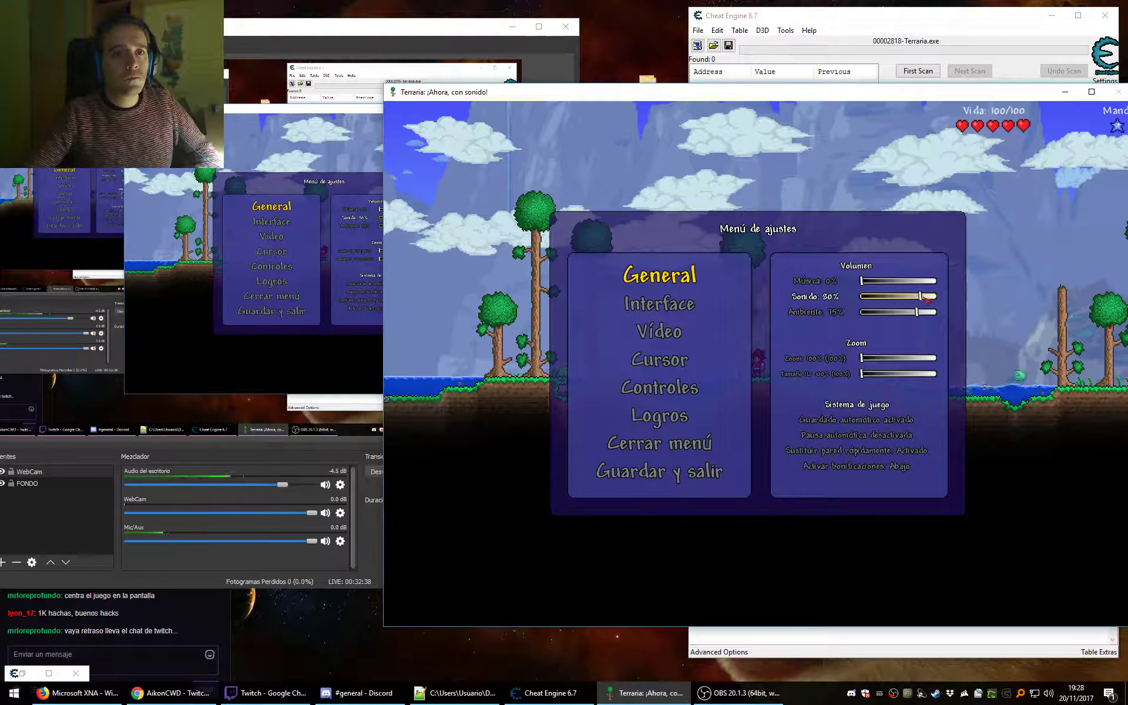
pyautogui.click(892, 312)
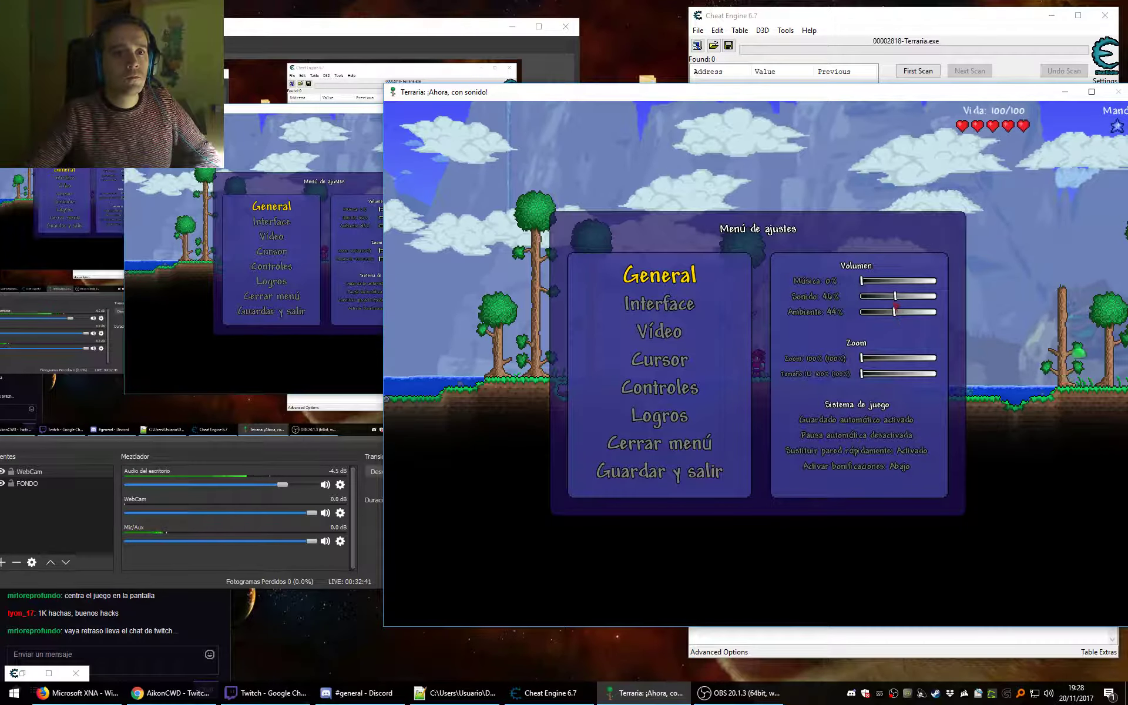
pyautogui.moveTo(899, 297); pyautogui.dragTo(889, 319)
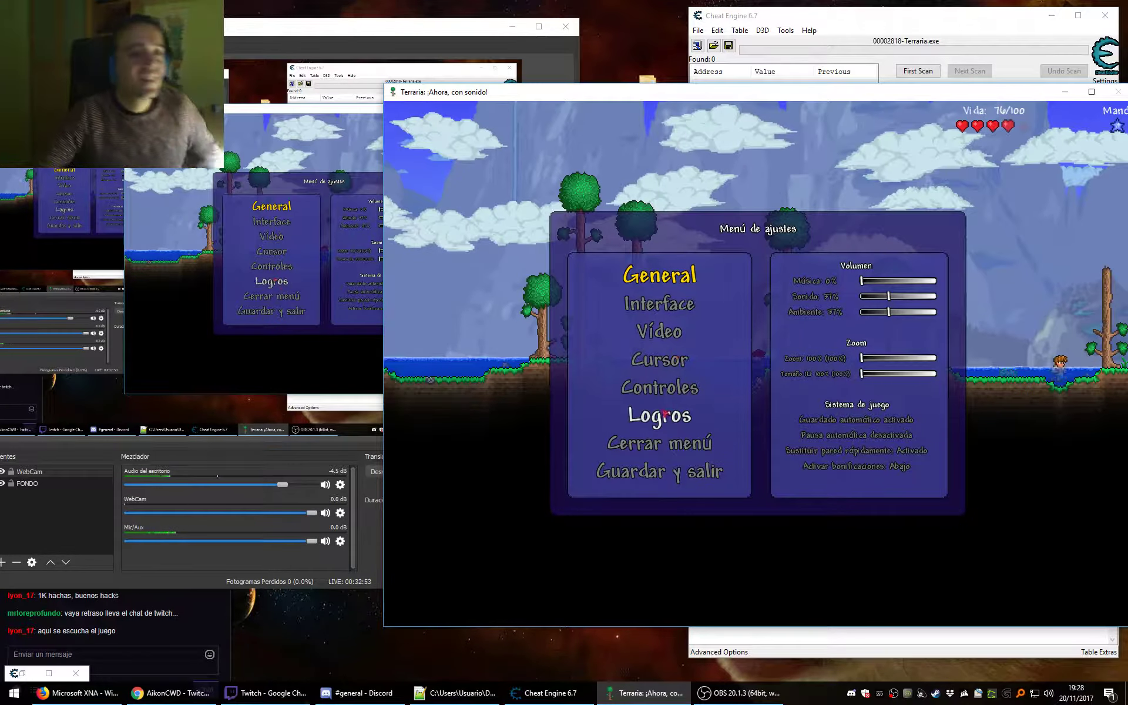
pyautogui.click(659, 443)
# Move the character out of the water, equip the copper shortsword and attack the green slime.
pyautogui.press('d')
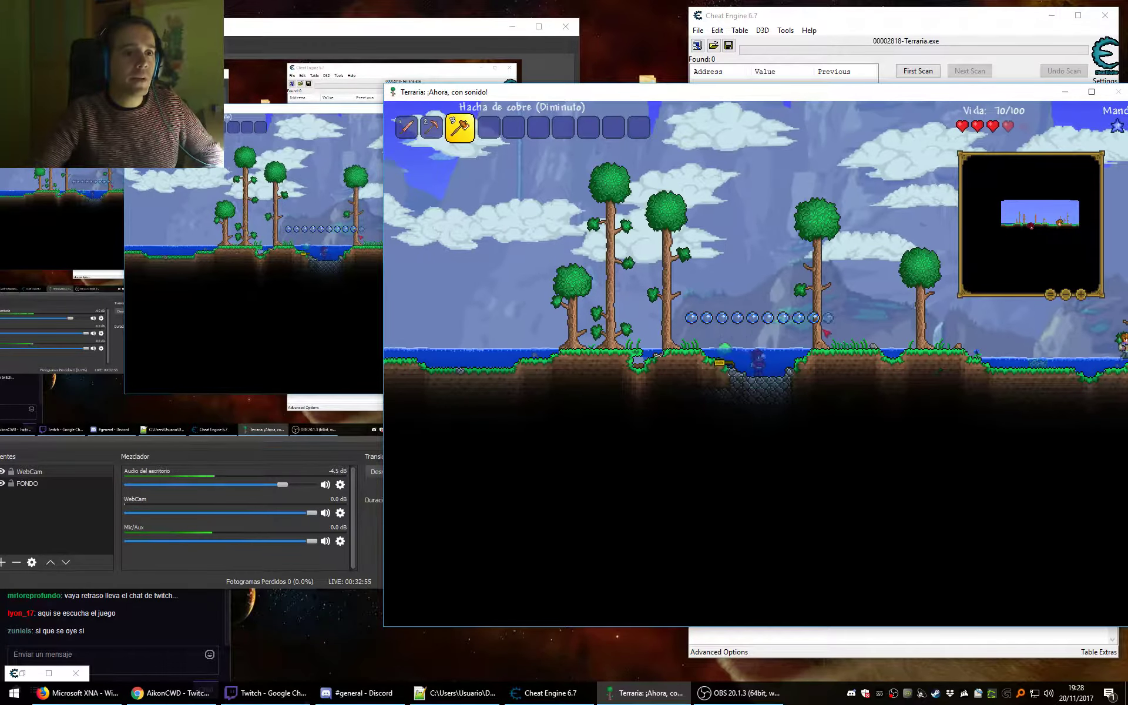
pyautogui.scroll(-1, 779, 353)
pyautogui.press('1')
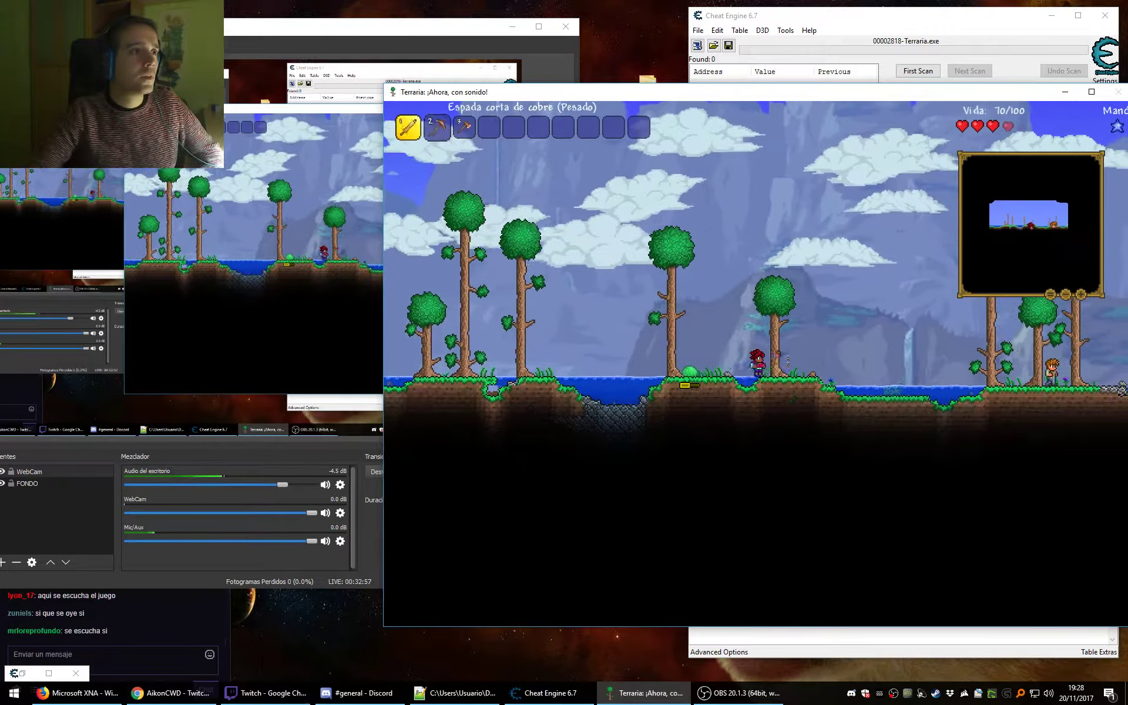
pyautogui.click(727, 357)
pyautogui.press('d')
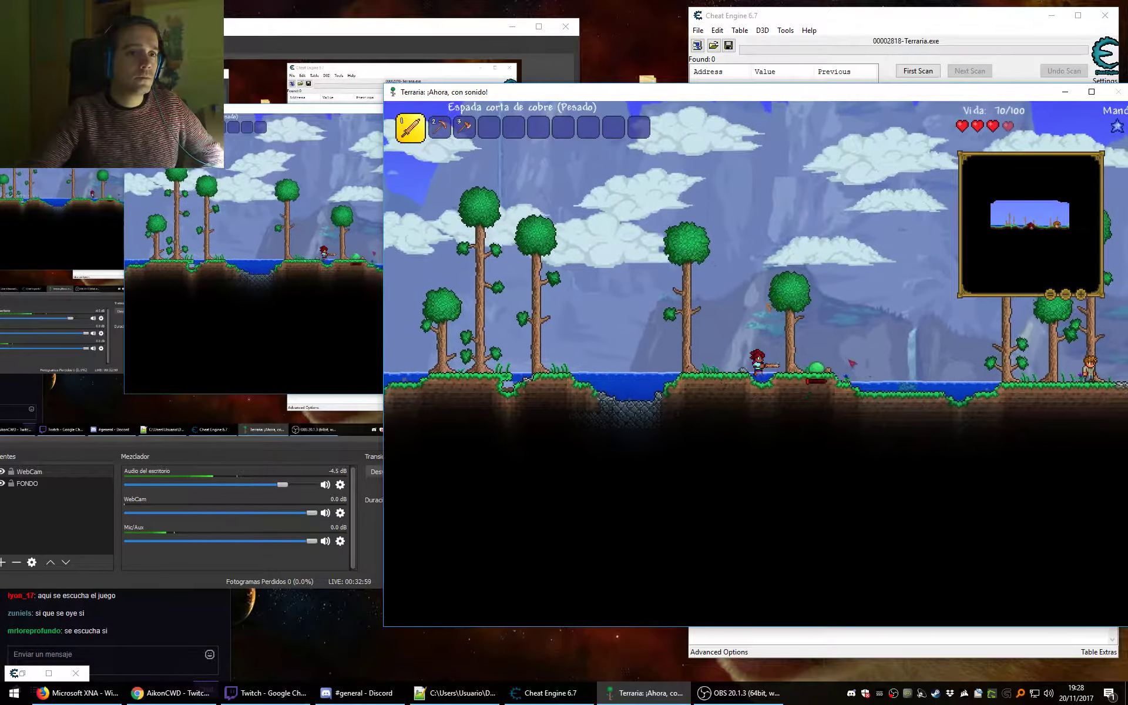
pyautogui.click(727, 356)
# Equip the copper axe, chop down the nearest tree and walk left away from the stump.
pyautogui.press('3')
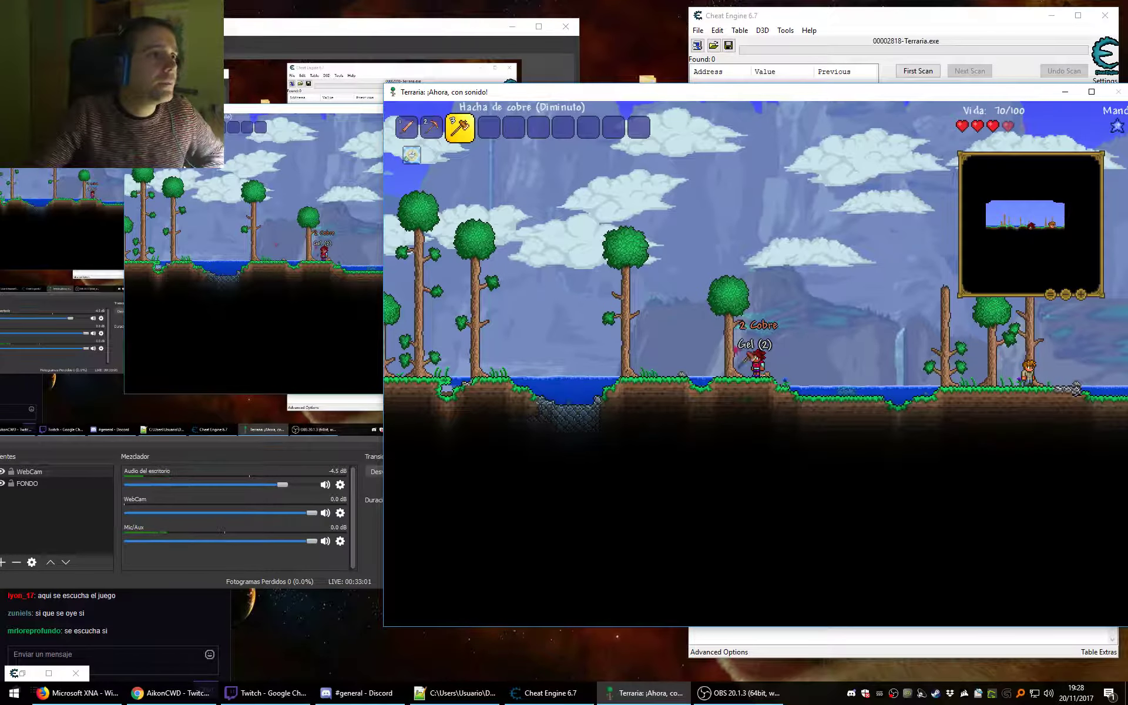
pyautogui.press('a')
pyautogui.click(725, 359)
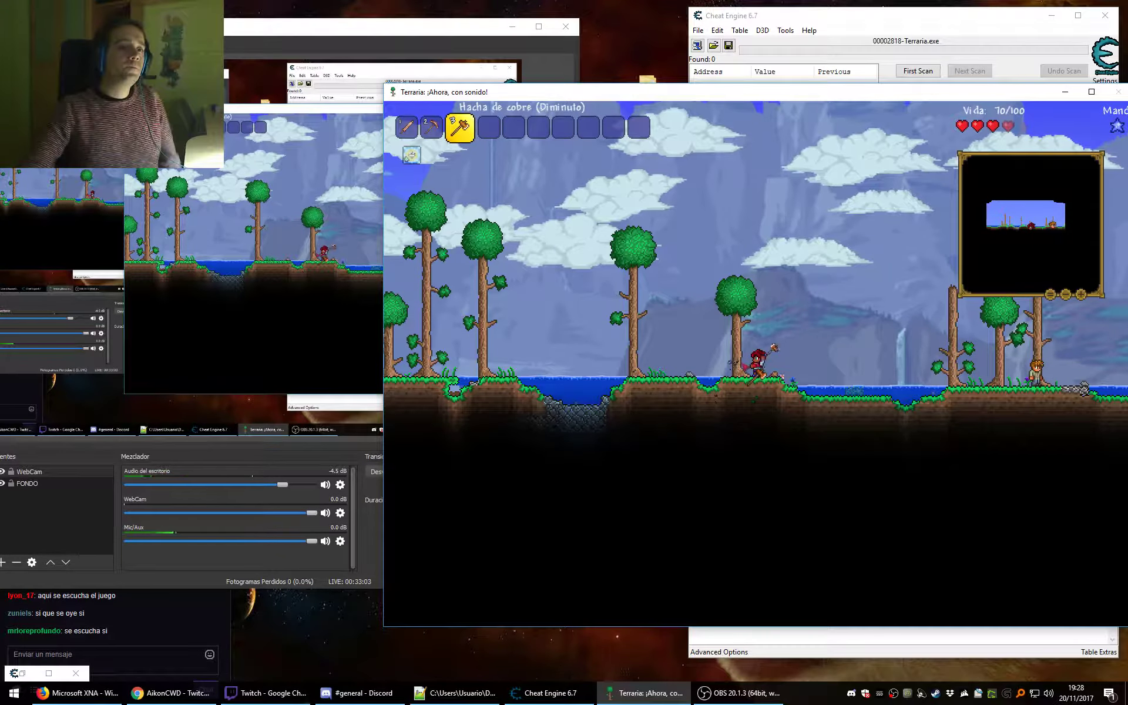
pyautogui.click(724, 356)
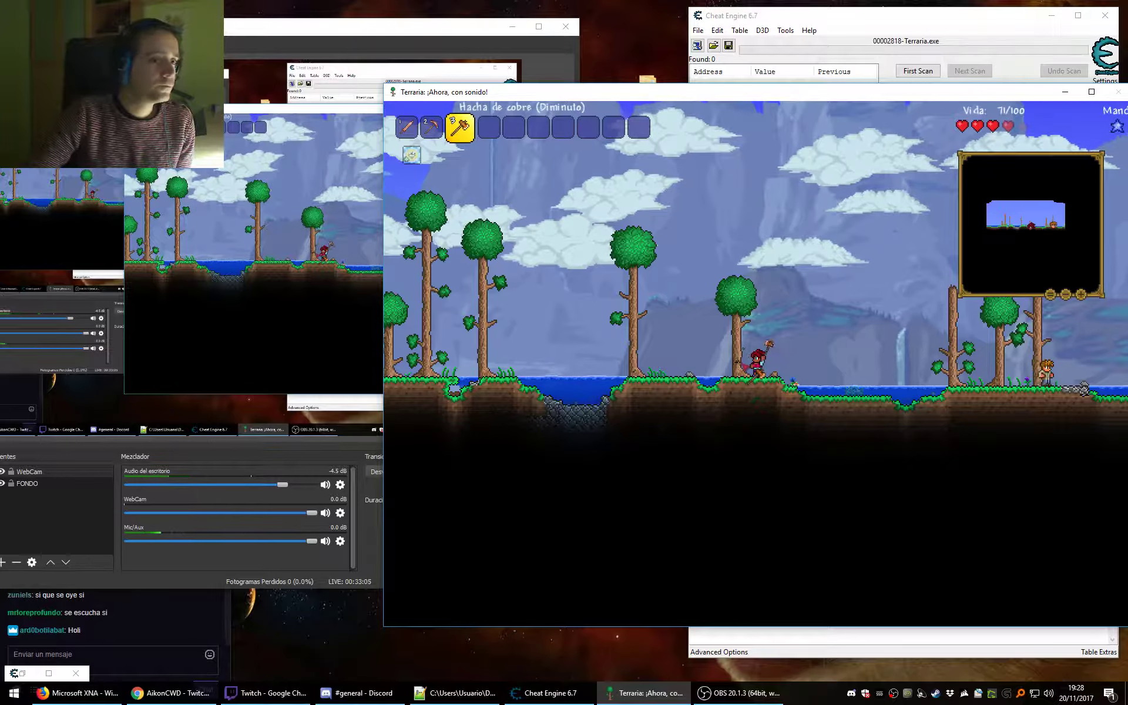
pyautogui.click(734, 361)
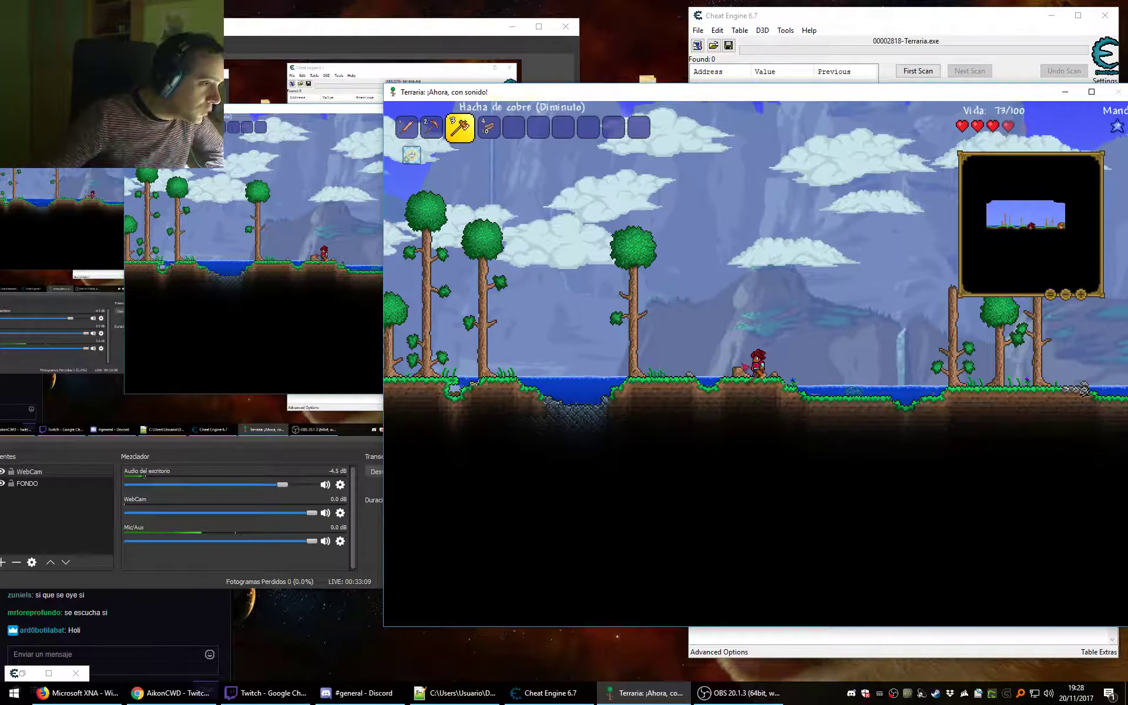
pyautogui.press('a')
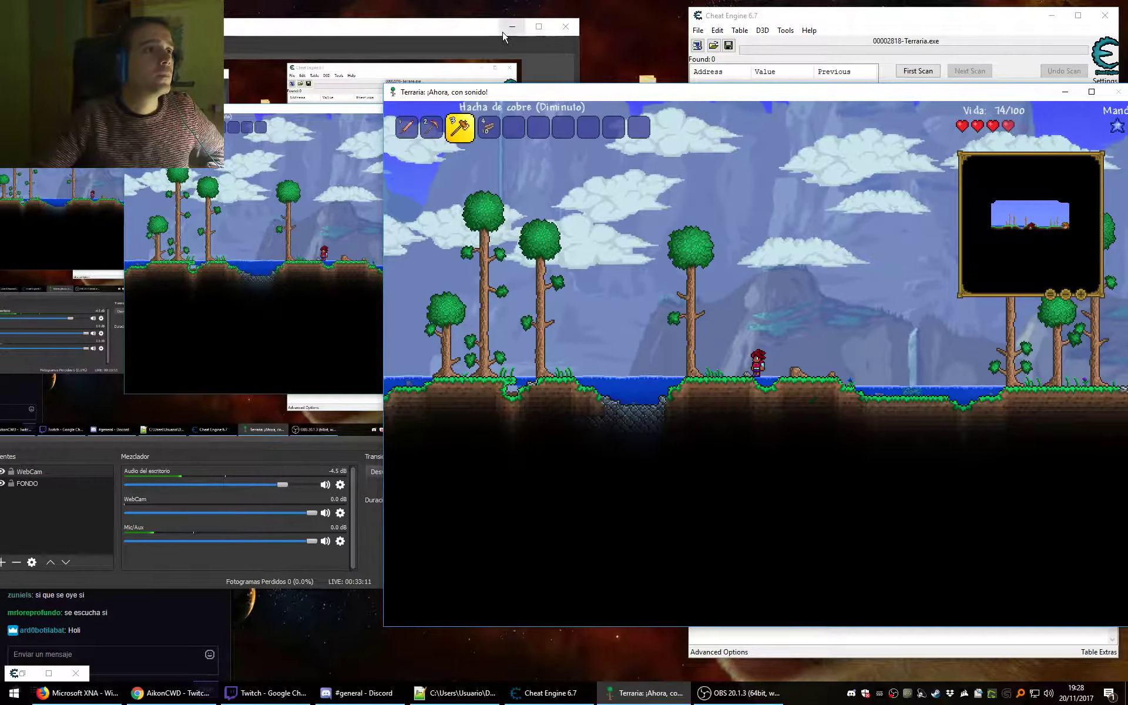
# Minimize OBS, move the Terraria window beside Cheat Engine, open the inventory and switch back to Cheat Engine.
pyautogui.click(459, 35)
pyautogui.moveTo(529, 91); pyautogui.dragTo(308, 79)
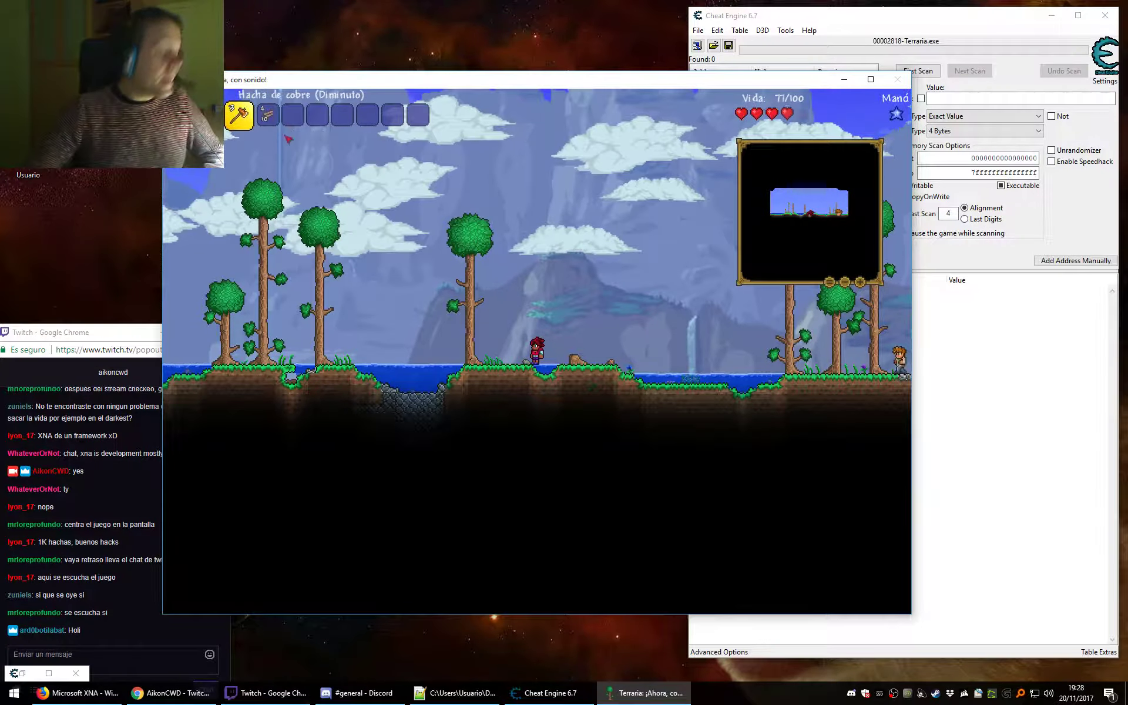
pyautogui.press('Escape')
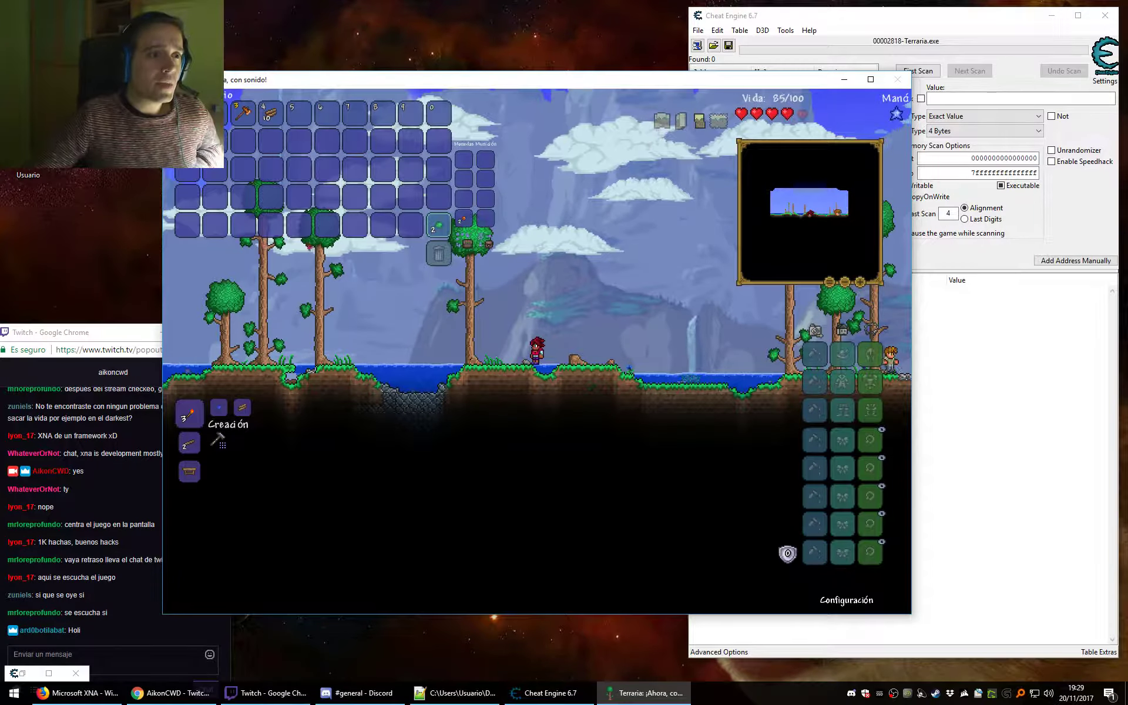
pyautogui.click(989, 422)
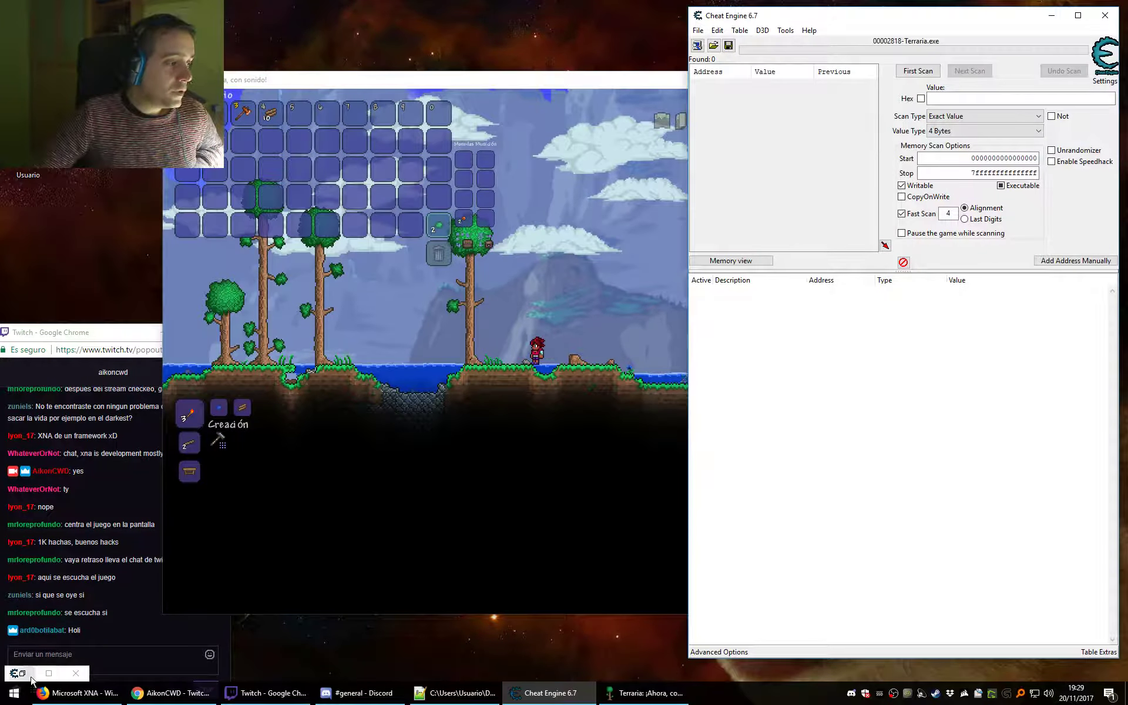
# Enumerate Terraria's DLLs and symbols from the Memory Viewer and expand the Terraria.exe module to view its methods.
pyautogui.click(730, 260)
pyautogui.click(287, 123)
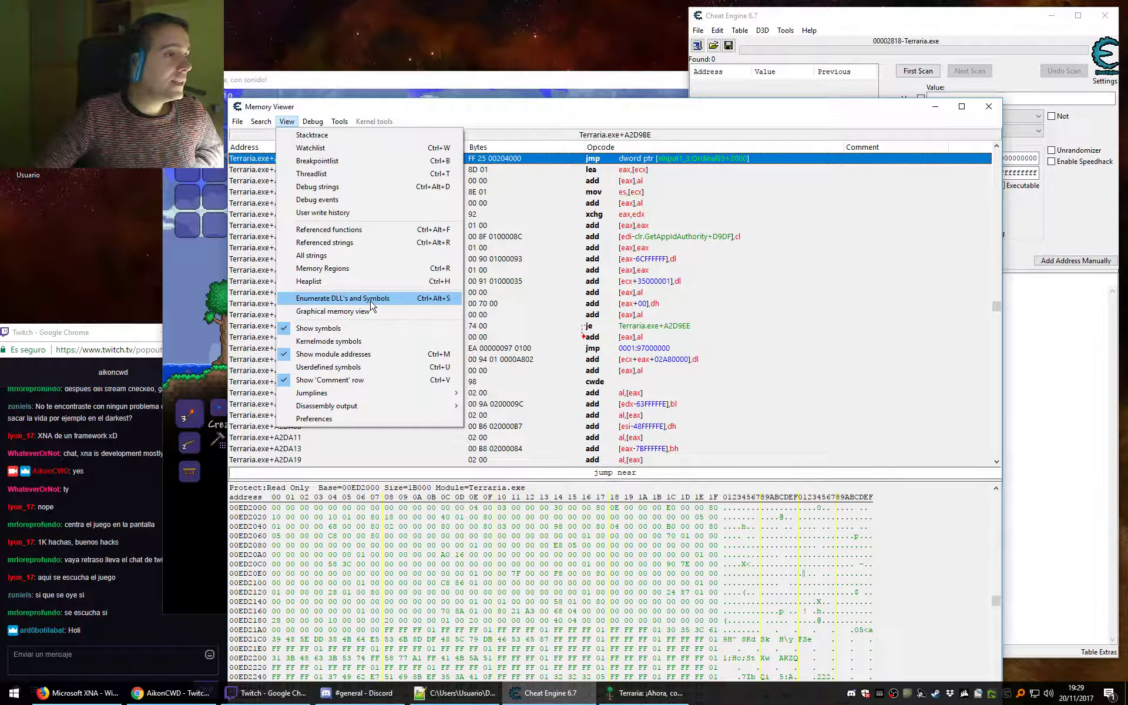
pyautogui.click(314, 304)
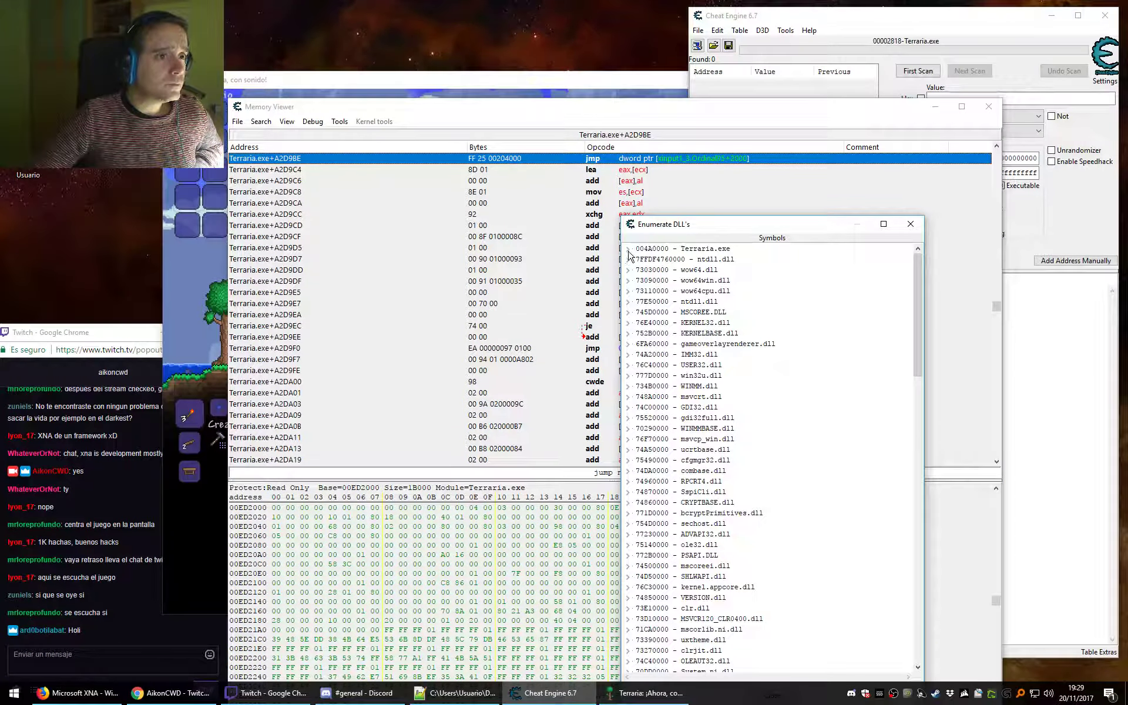
pyautogui.click(628, 249)
pyautogui.click(937, 107)
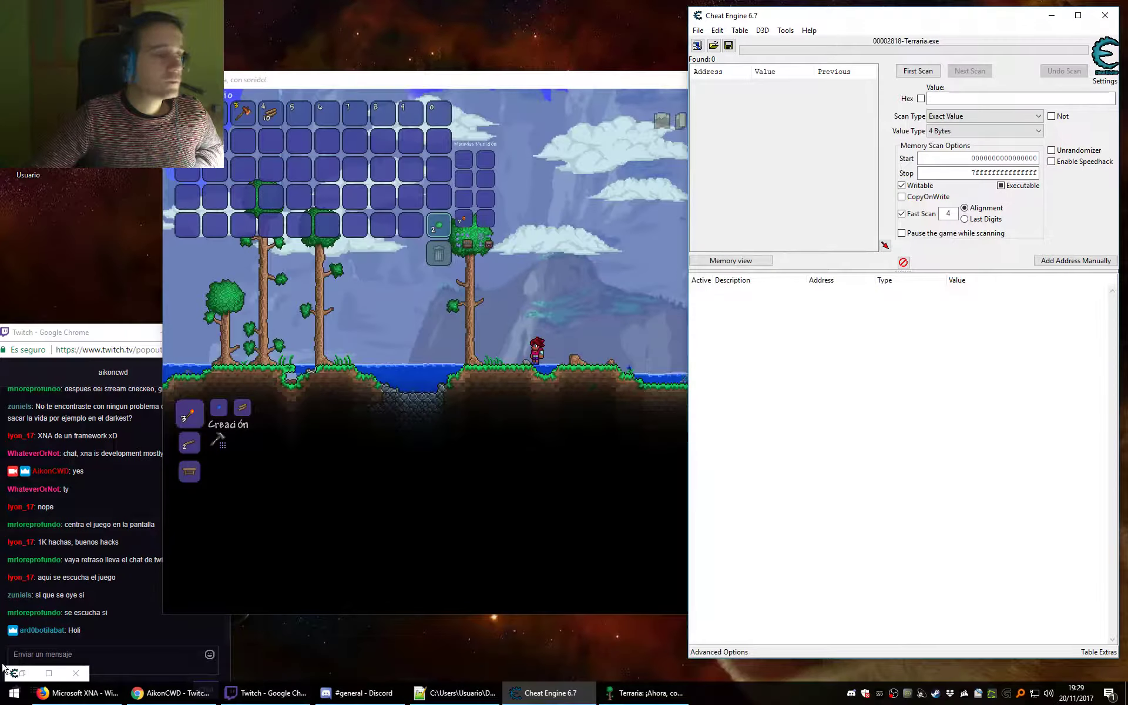
pyautogui.click(730, 260)
# Reposition and widen the Enumerate DLL's window over the Memory Viewer, and bring the Twitch chat forward beside it.
pyautogui.moveTo(656, 208); pyautogui.dragTo(418, 2)
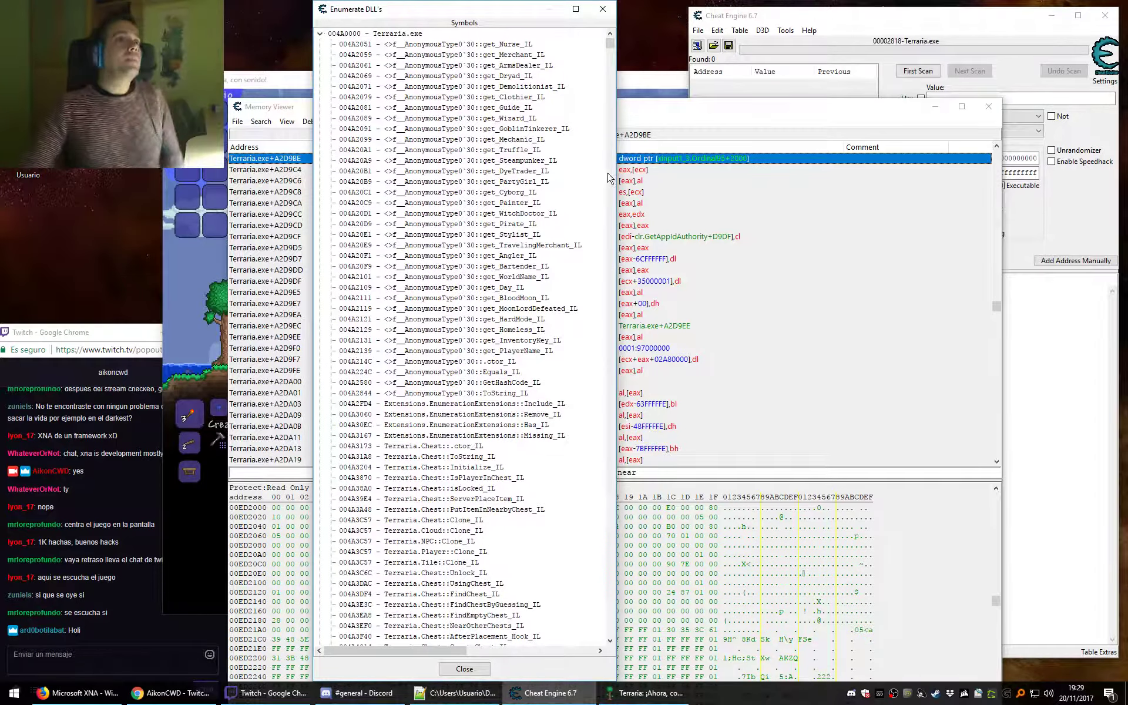
pyautogui.moveTo(616, 175); pyautogui.dragTo(685, 165)
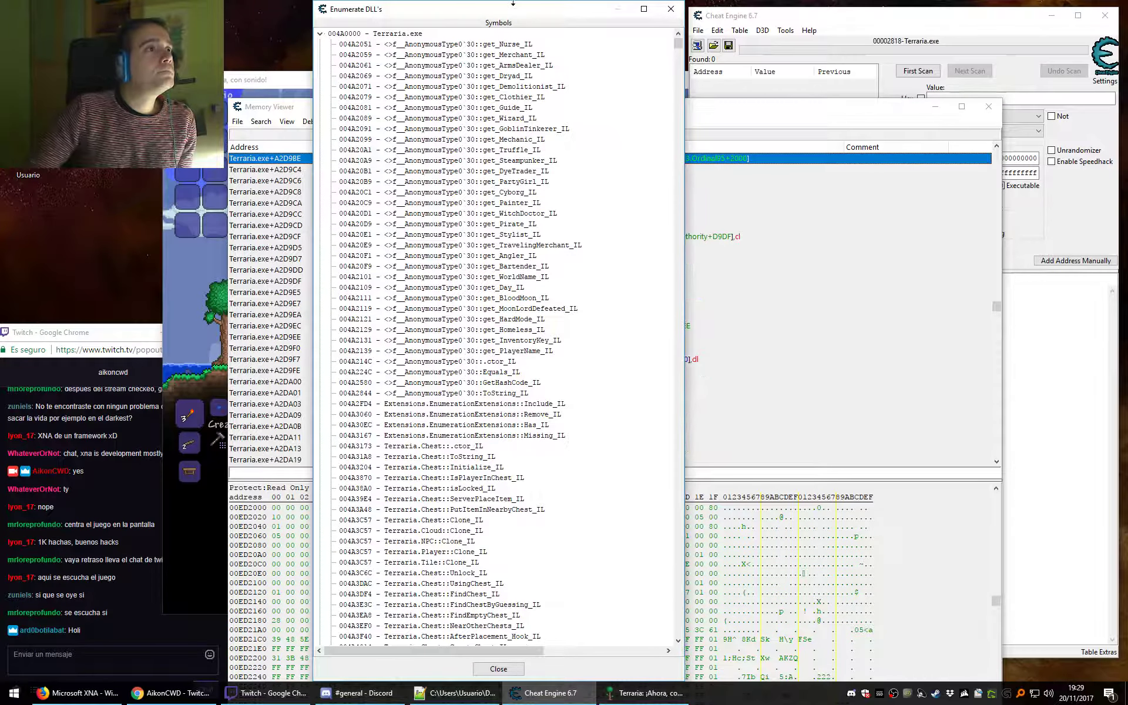
pyautogui.click(98, 342)
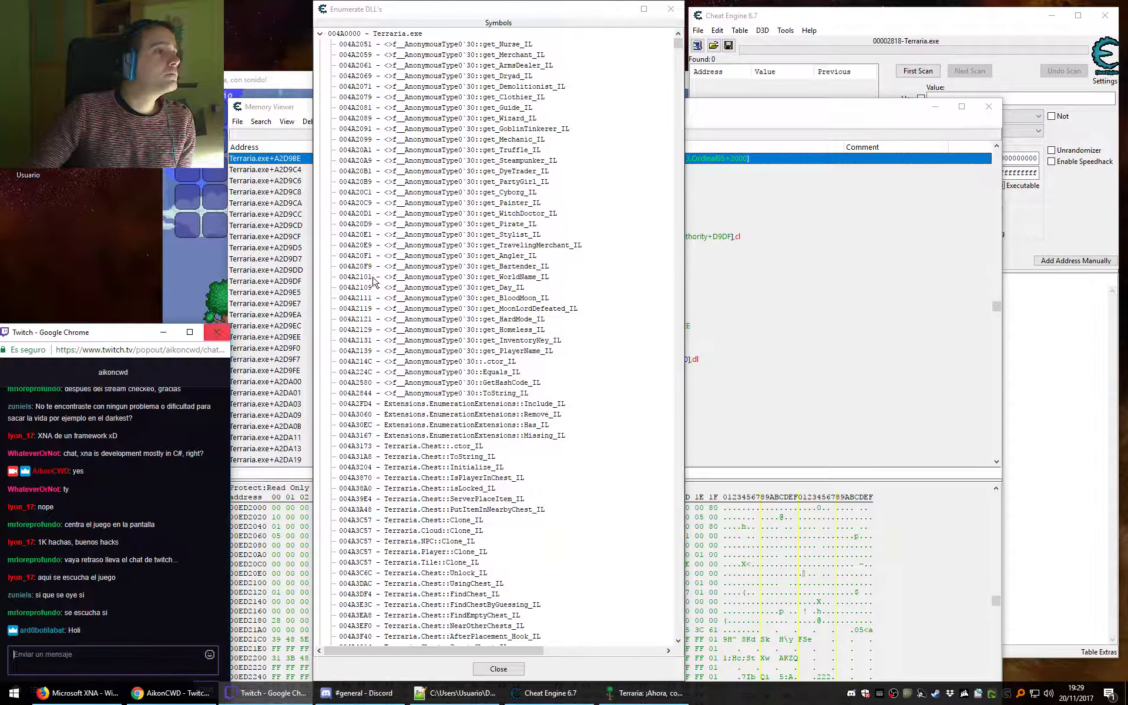
pyautogui.moveTo(448, 15); pyautogui.dragTo(489, 12)
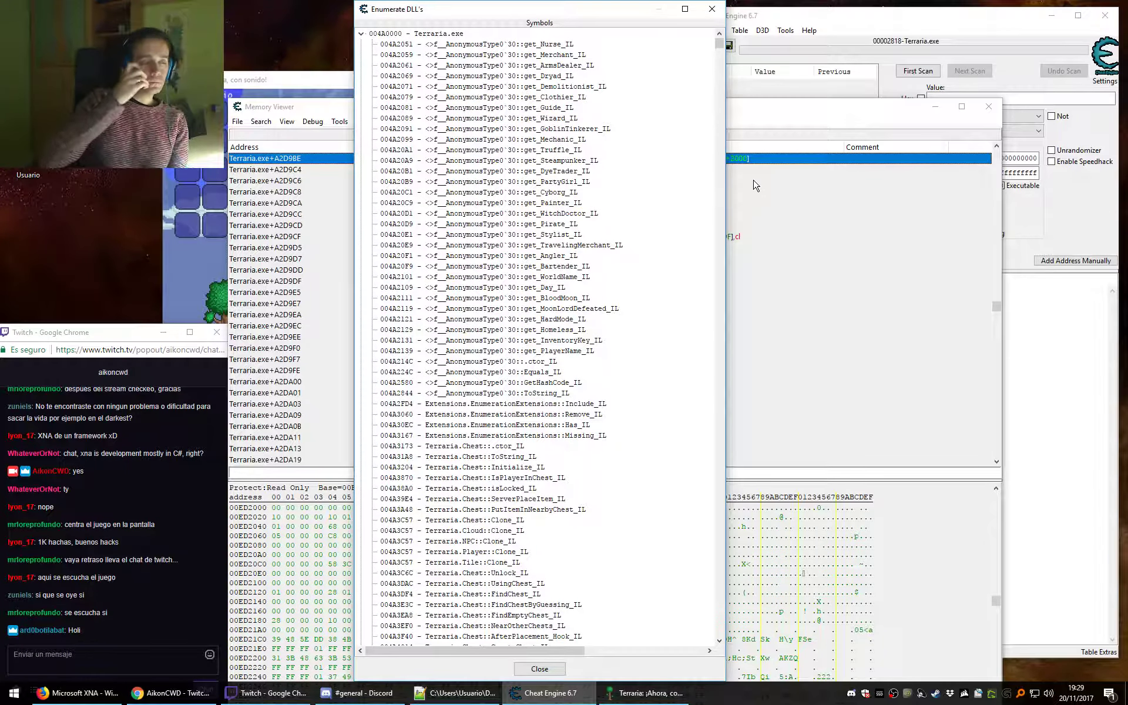
# Examine the Terraria.exe symbols from get_Nurse_IL through the Chest methods and the long run of .ctor_IL entries to TestHighFPSIssues.
pyautogui.click(519, 45)
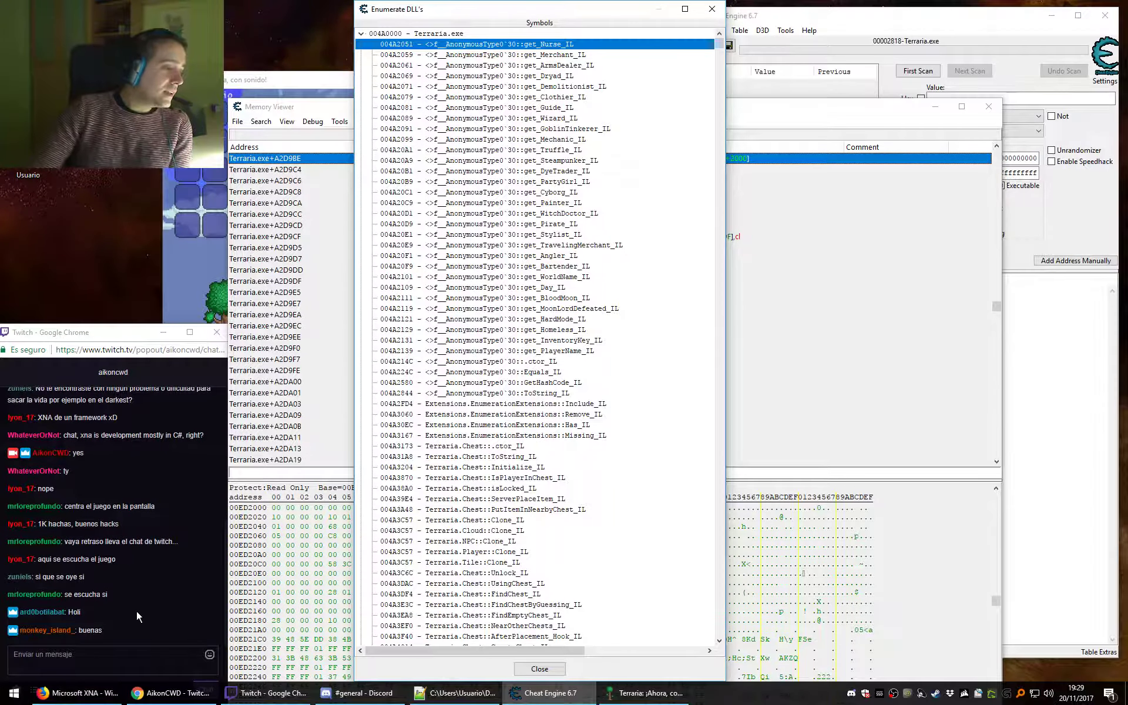
pyautogui.scroll(-7, 658, 320)
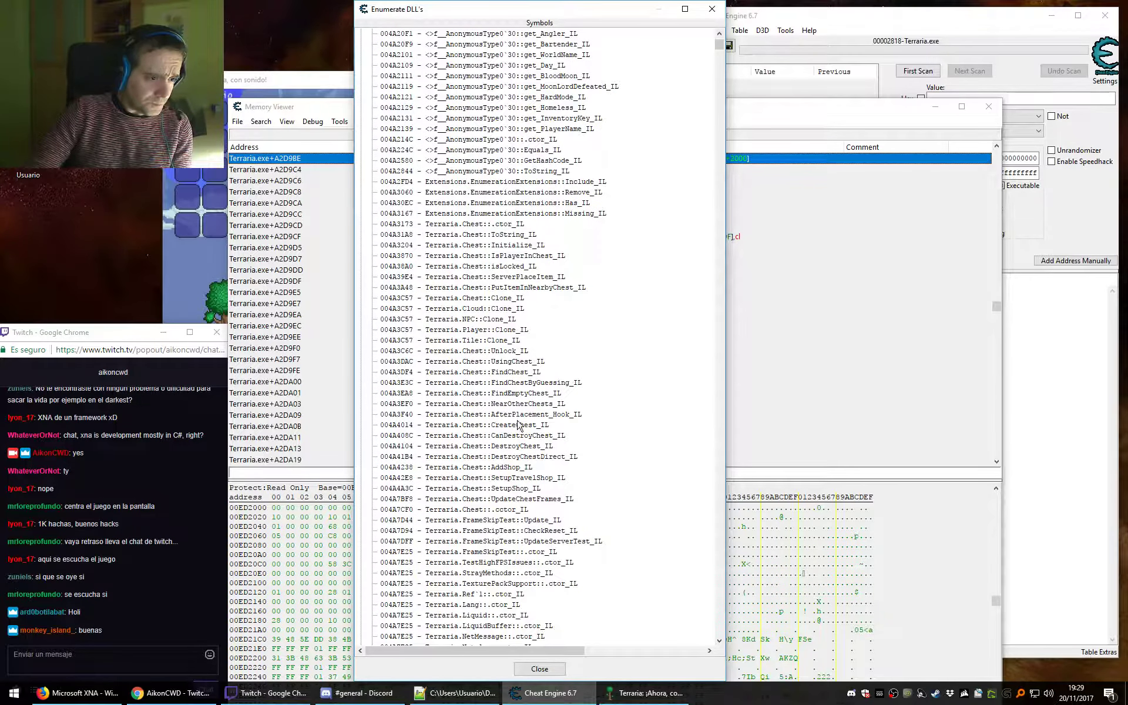
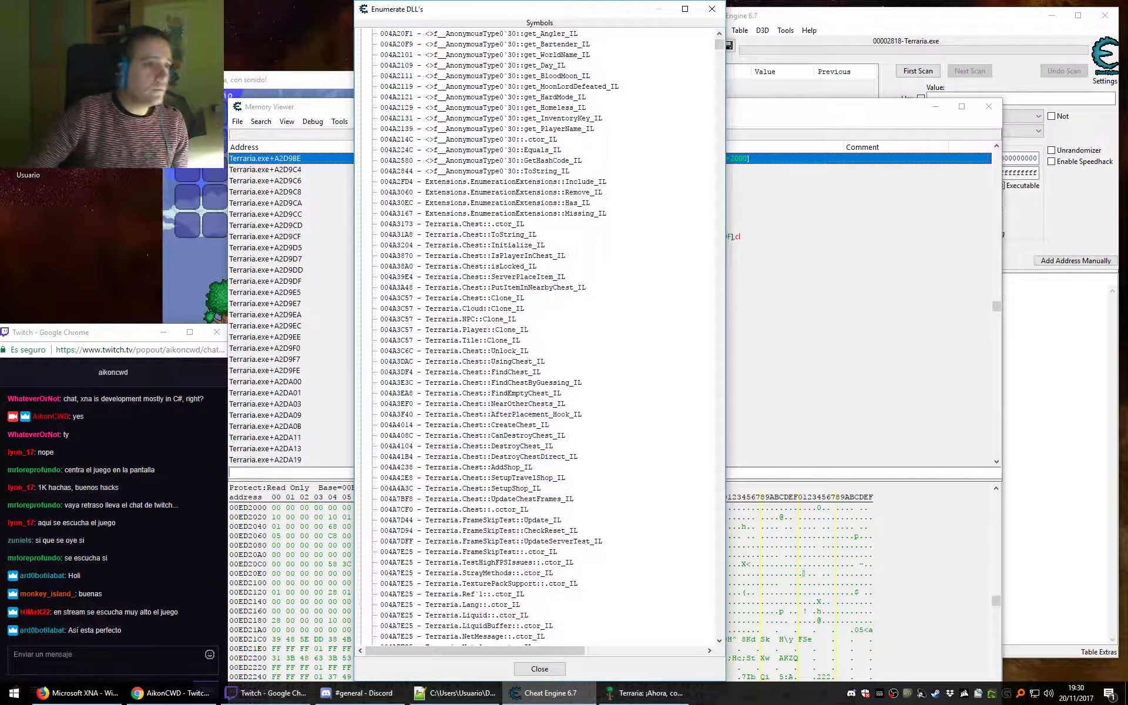
pyautogui.click(531, 340)
pyautogui.scroll(-16, 532, 340)
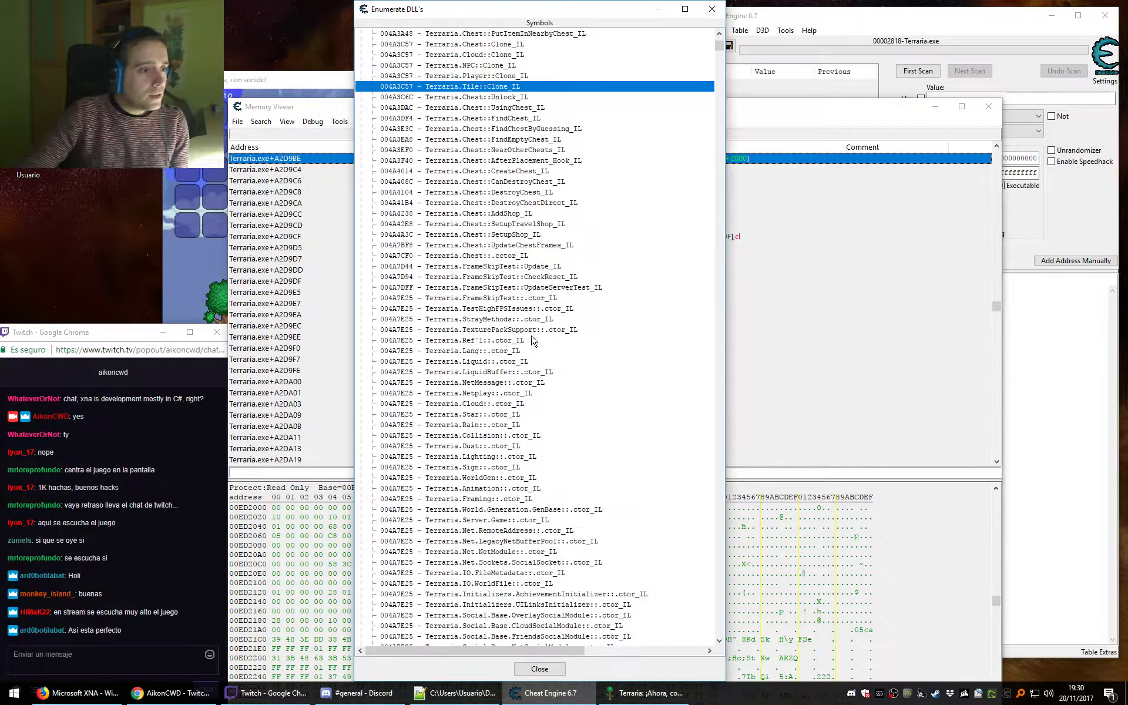
pyautogui.scroll(-15, 532, 340)
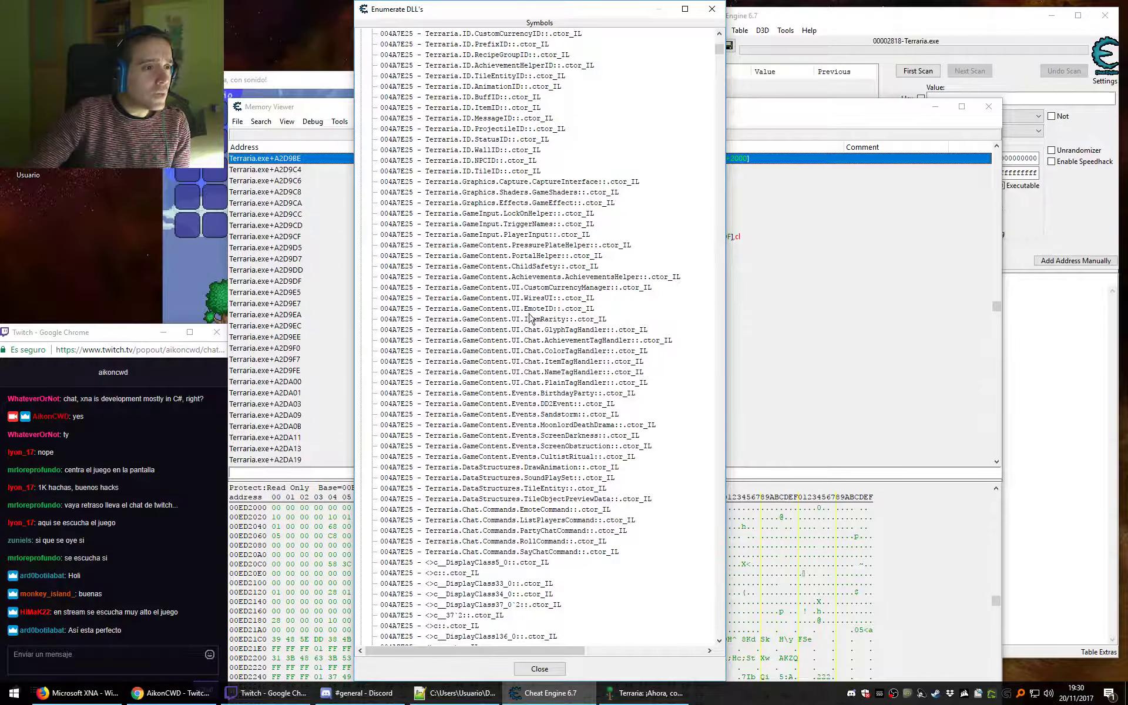
pyautogui.scroll(-6, 480, 403)
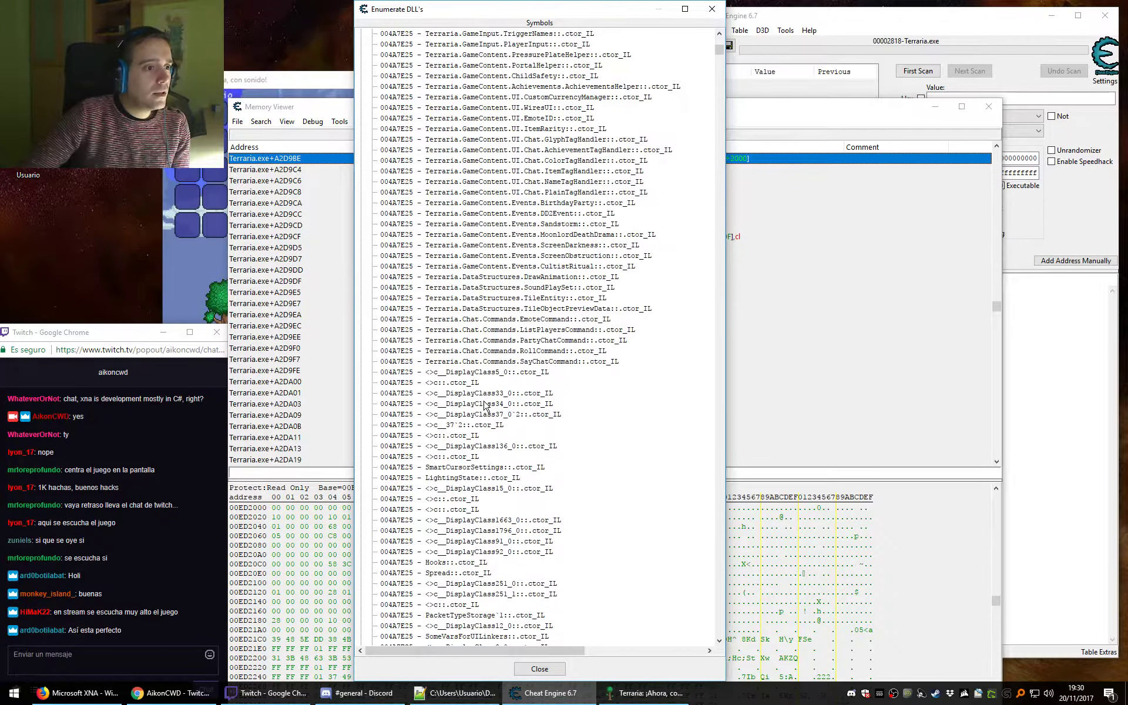
pyautogui.scroll(-17, 485, 405)
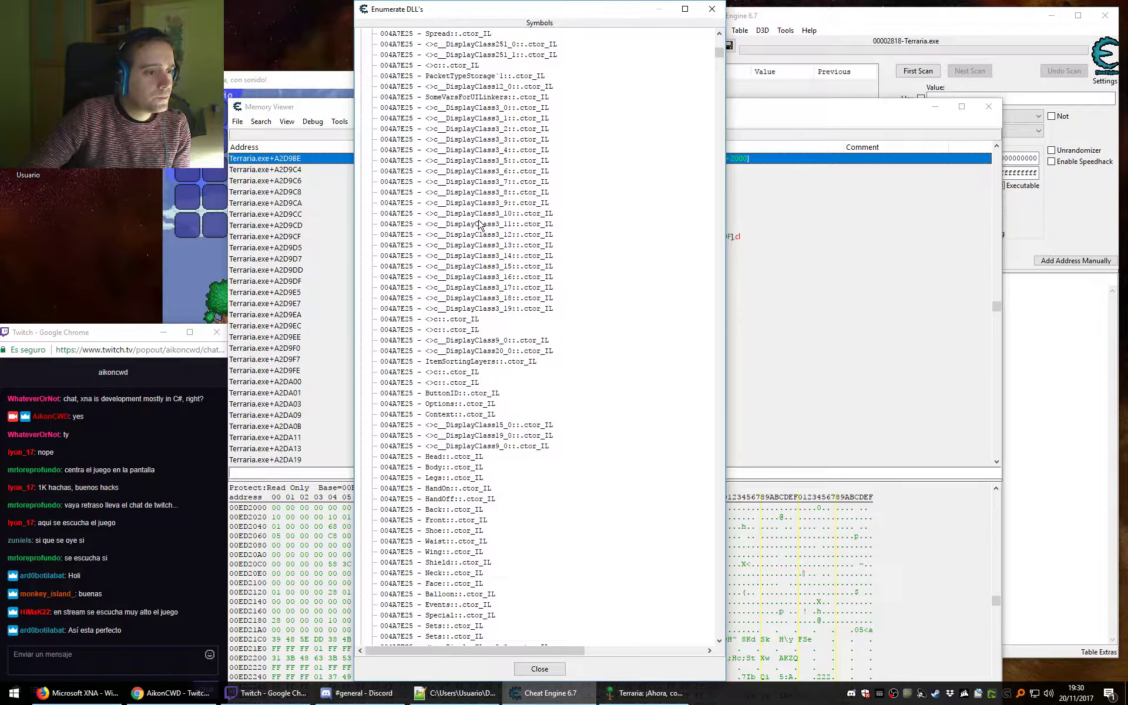
pyautogui.scroll(-14, 479, 226)
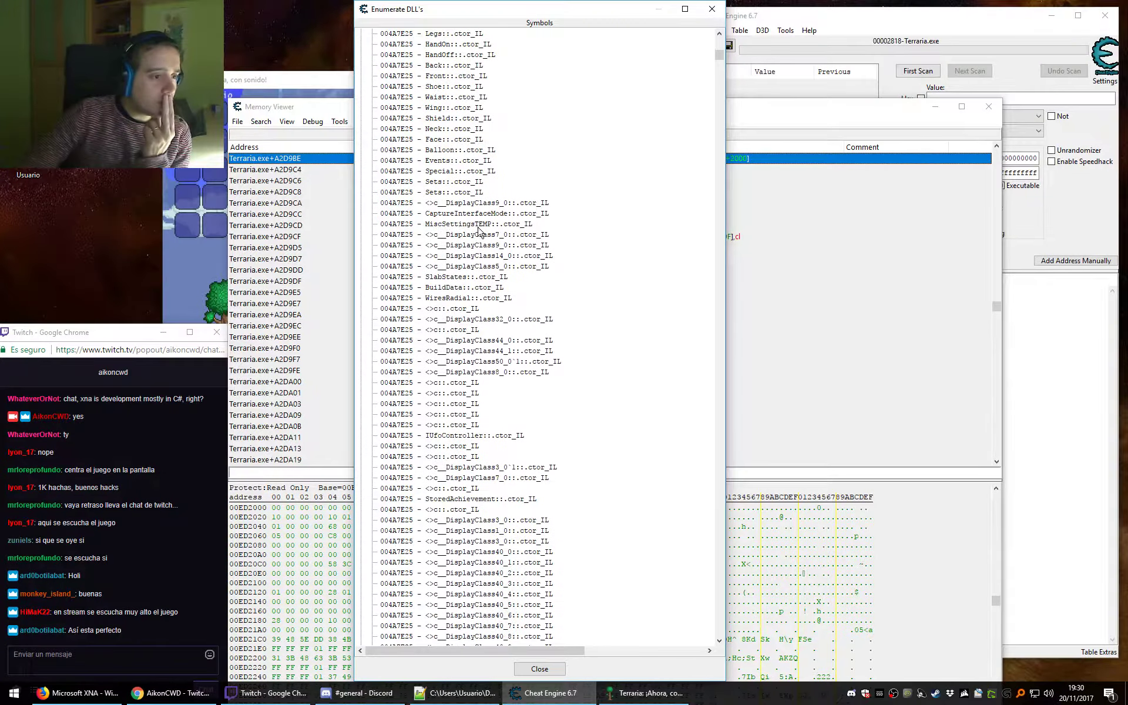
pyautogui.scroll(-18, 478, 230)
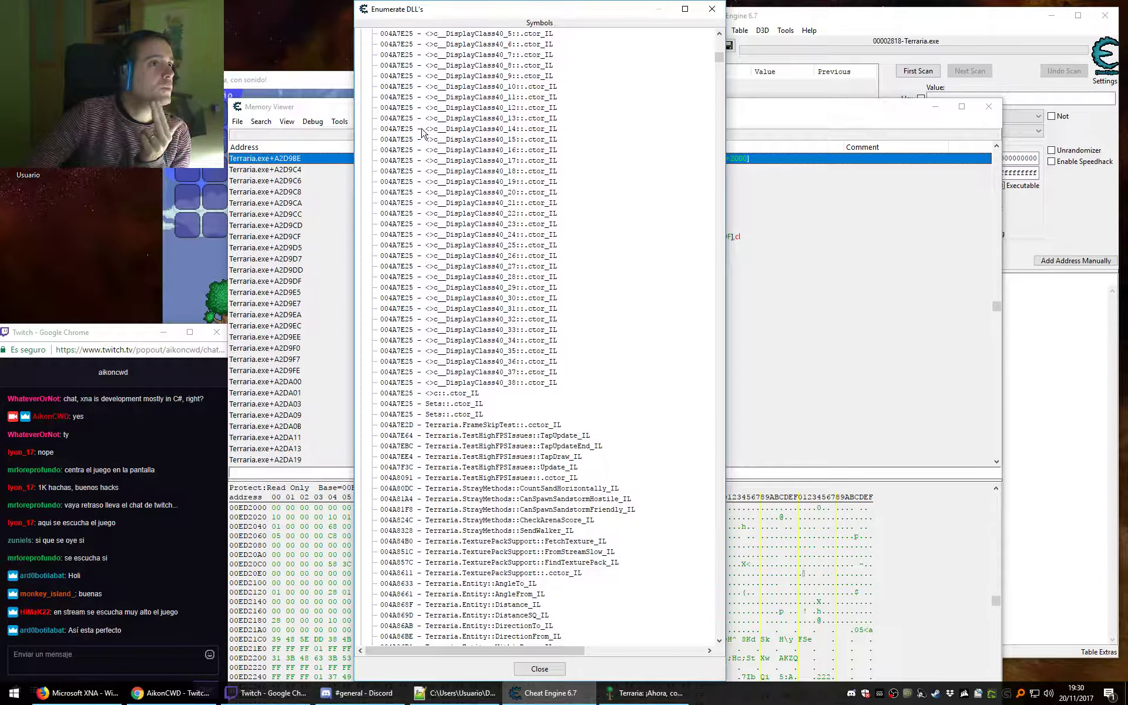
pyautogui.scroll(-5, 467, 315)
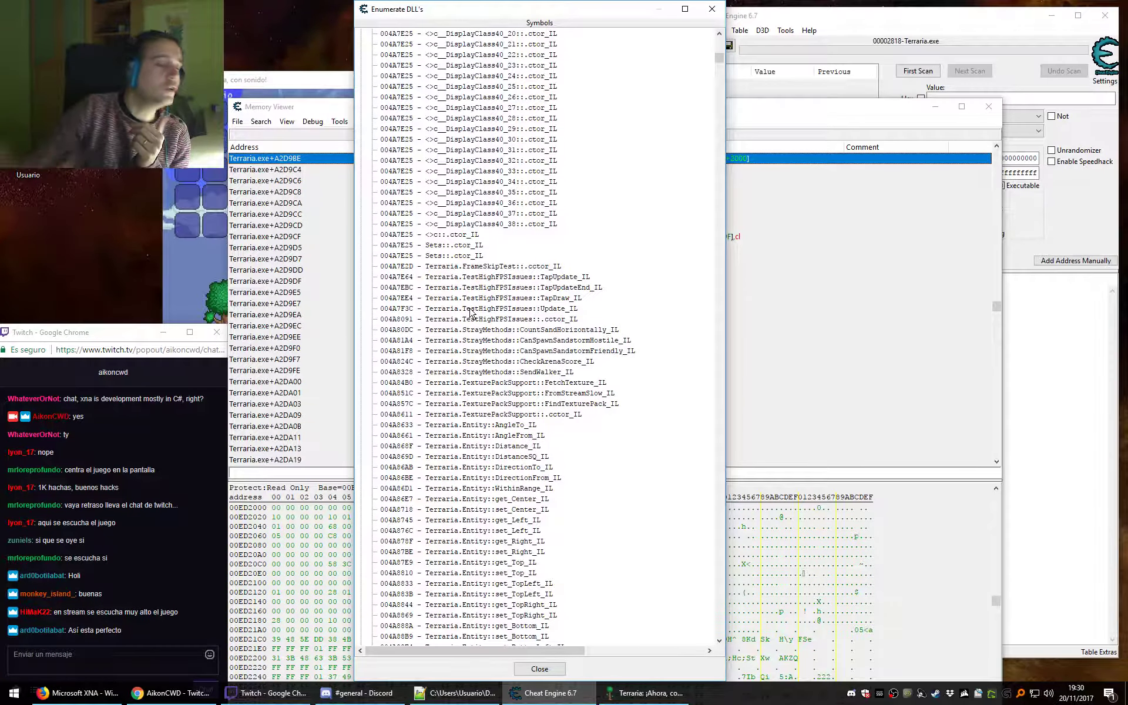
# Inspect the FrameSkipTest, TestHighFPSIssues, TexturePackSupport and Entity methods, continuing to Player::getRect_IL.
pyautogui.click(472, 267)
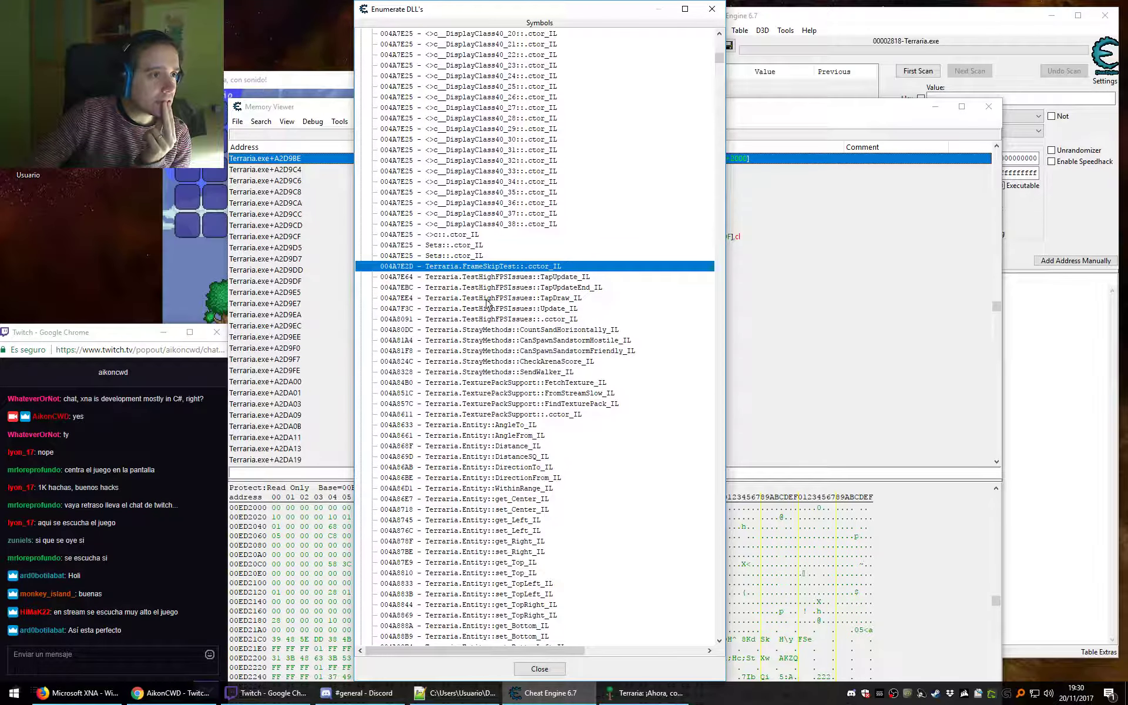
pyautogui.click(479, 279)
pyautogui.click(476, 393)
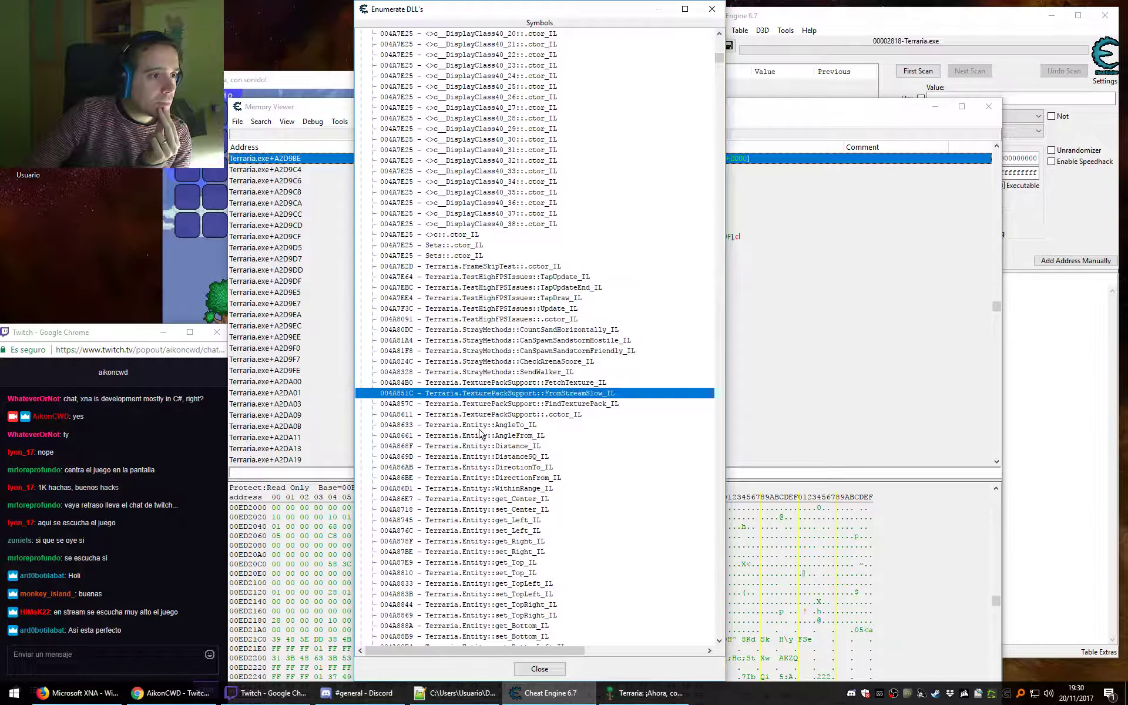
pyautogui.click(480, 468)
pyautogui.scroll(-5, 484, 539)
pyautogui.scroll(-7, 485, 539)
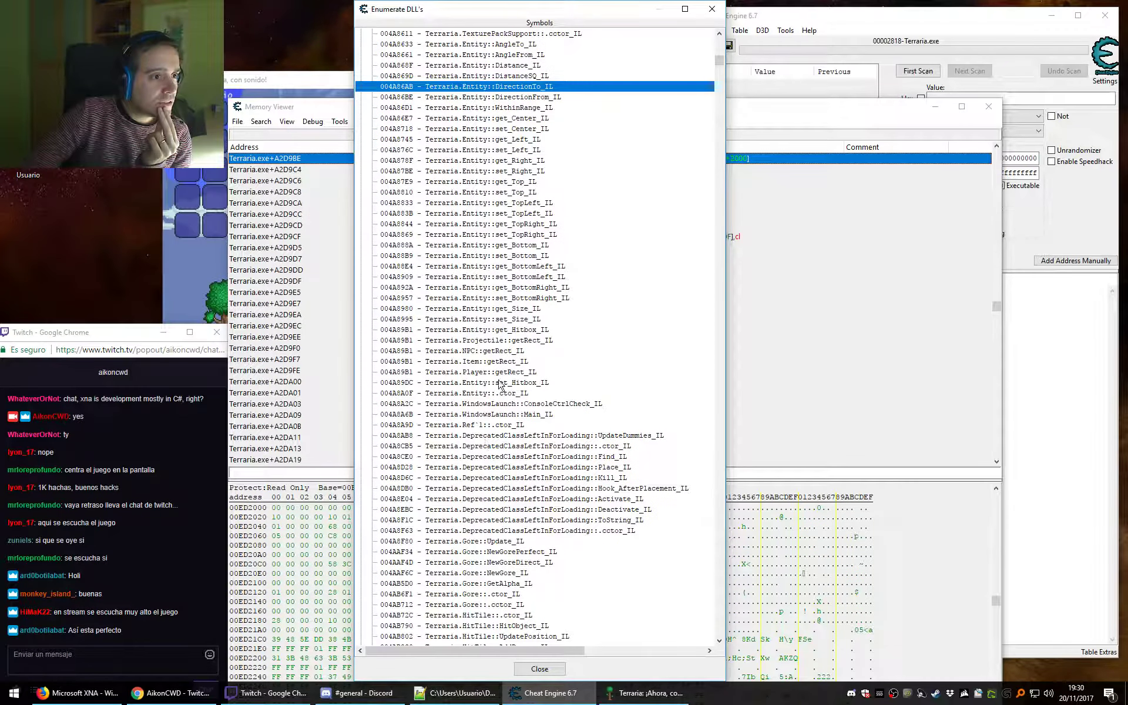
pyautogui.click(489, 374)
pyautogui.scroll(-7, 496, 499)
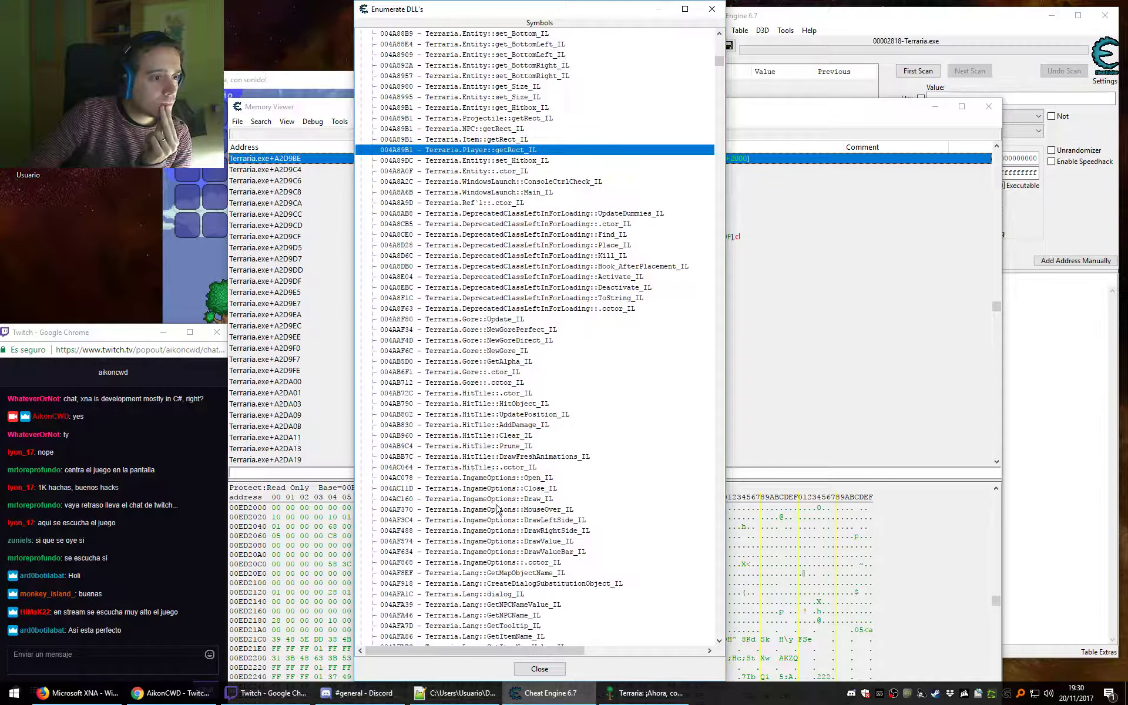
# Point out the range of Terraria.Gore methods from Update_IL to .cctor_IL.
pyautogui.click(480, 383)
pyautogui.click(474, 320)
pyautogui.click(473, 383)
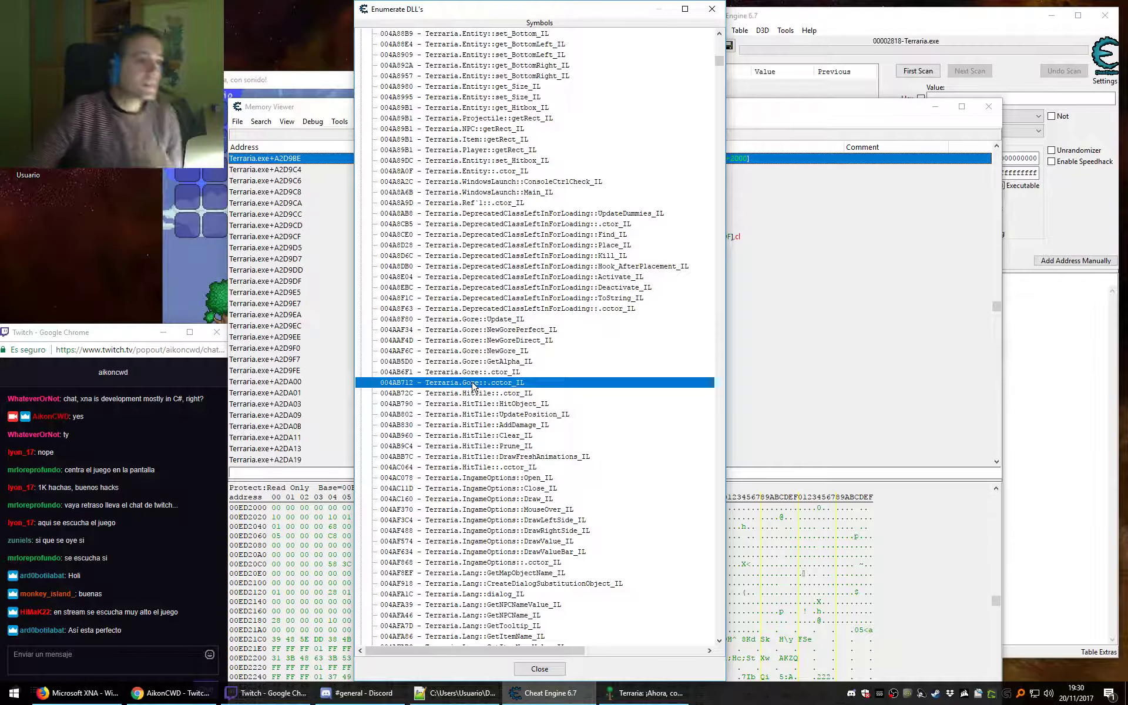
pyautogui.click(481, 321)
pyautogui.click(476, 385)
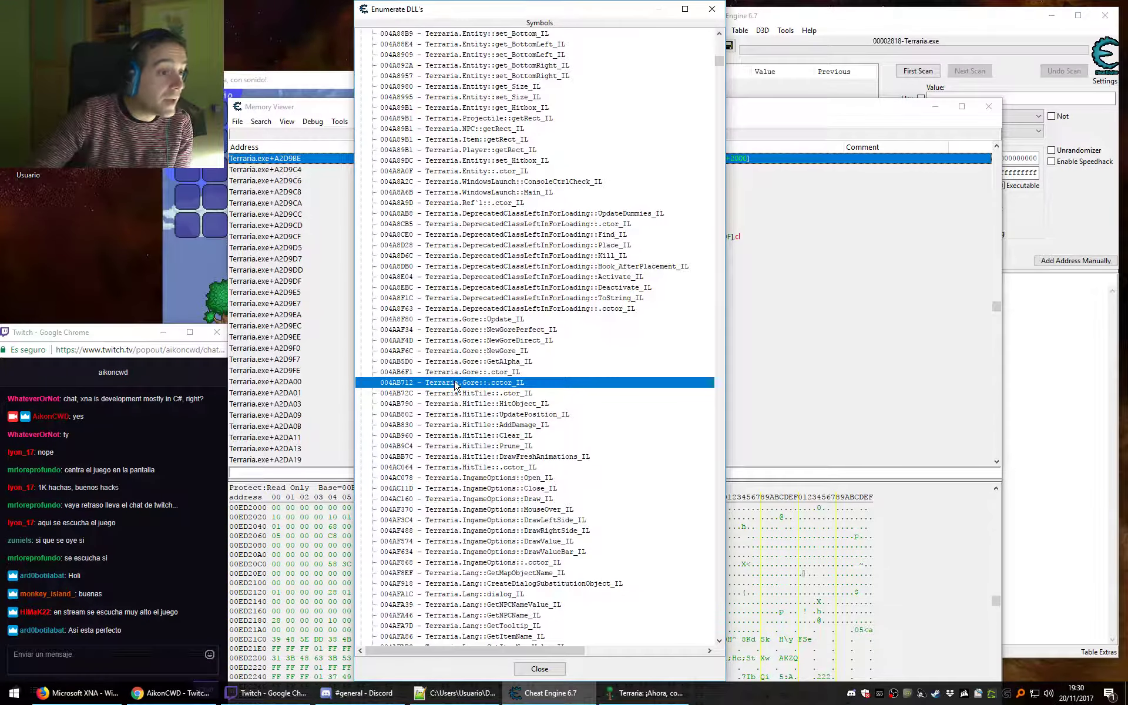
# Examine the Terraria.HitTile methods from .ctor_IL to .cctor_IL, highlighting AddDamage_IL, Clear_IL and Prune_IL.
pyautogui.click(481, 468)
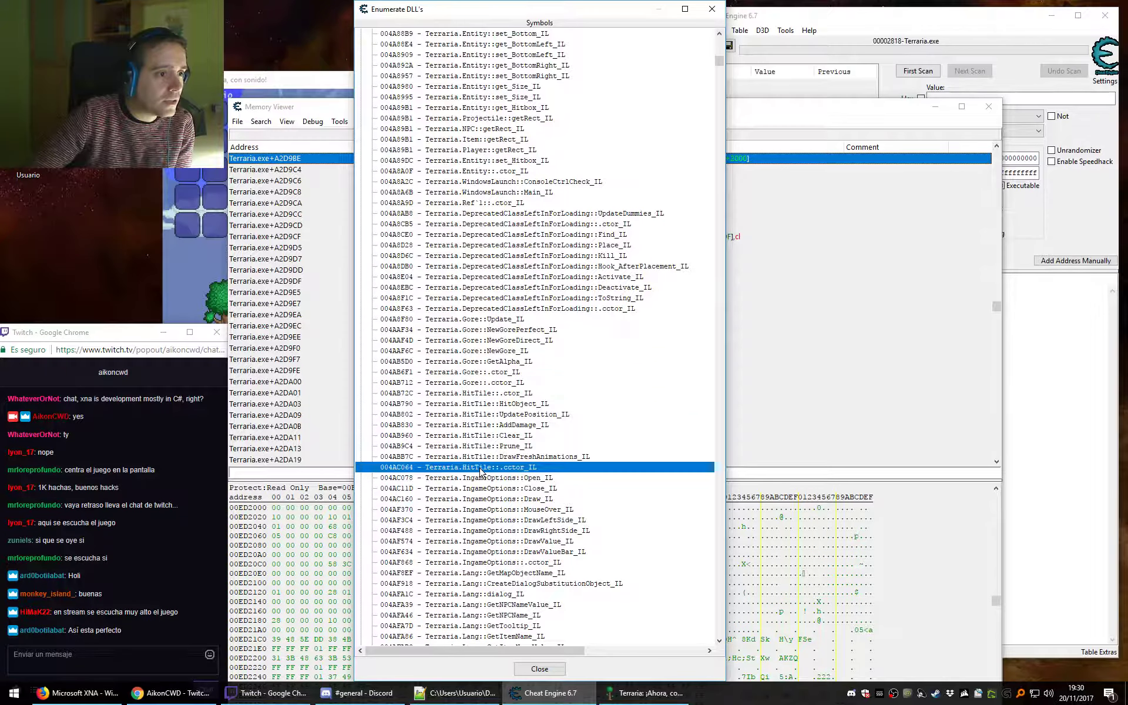
pyautogui.click(479, 395)
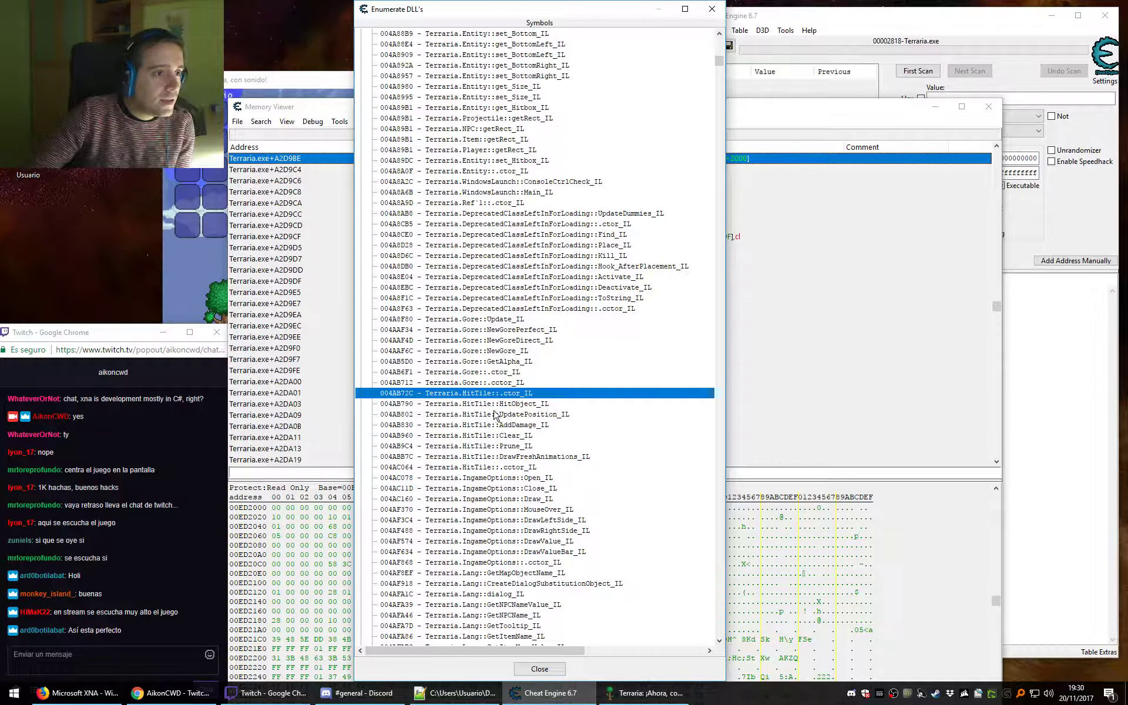
pyautogui.click(468, 468)
pyautogui.click(473, 393)
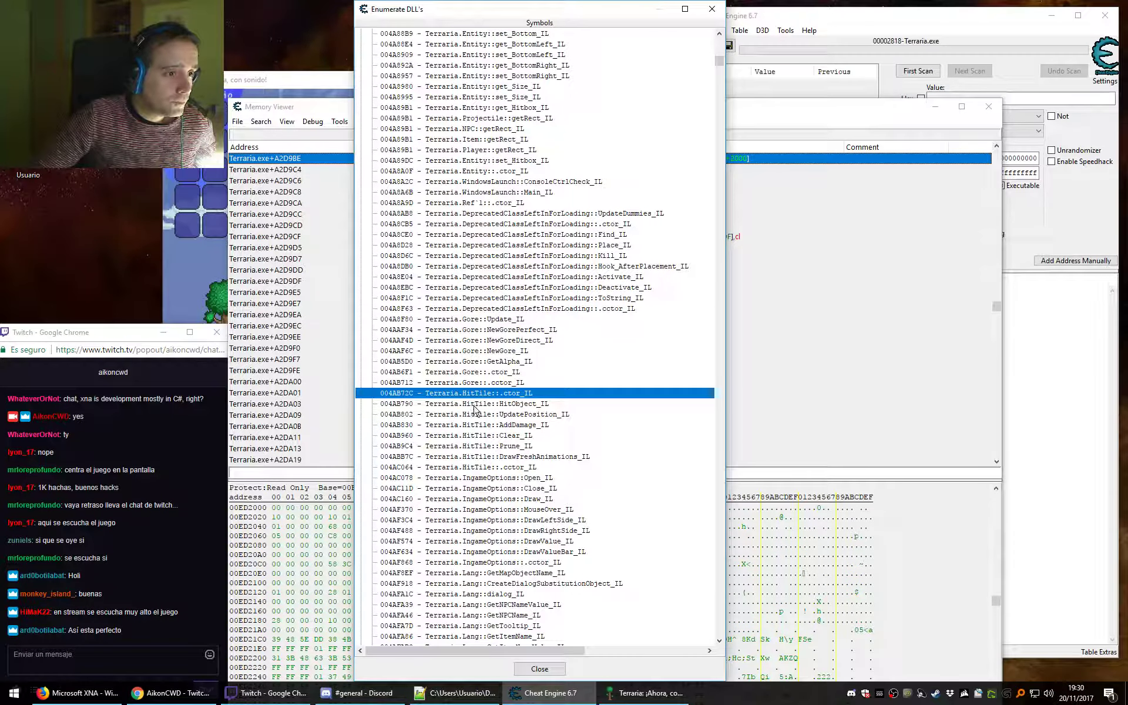
pyautogui.click(480, 435)
pyautogui.click(492, 483)
pyautogui.click(470, 435)
pyautogui.click(480, 445)
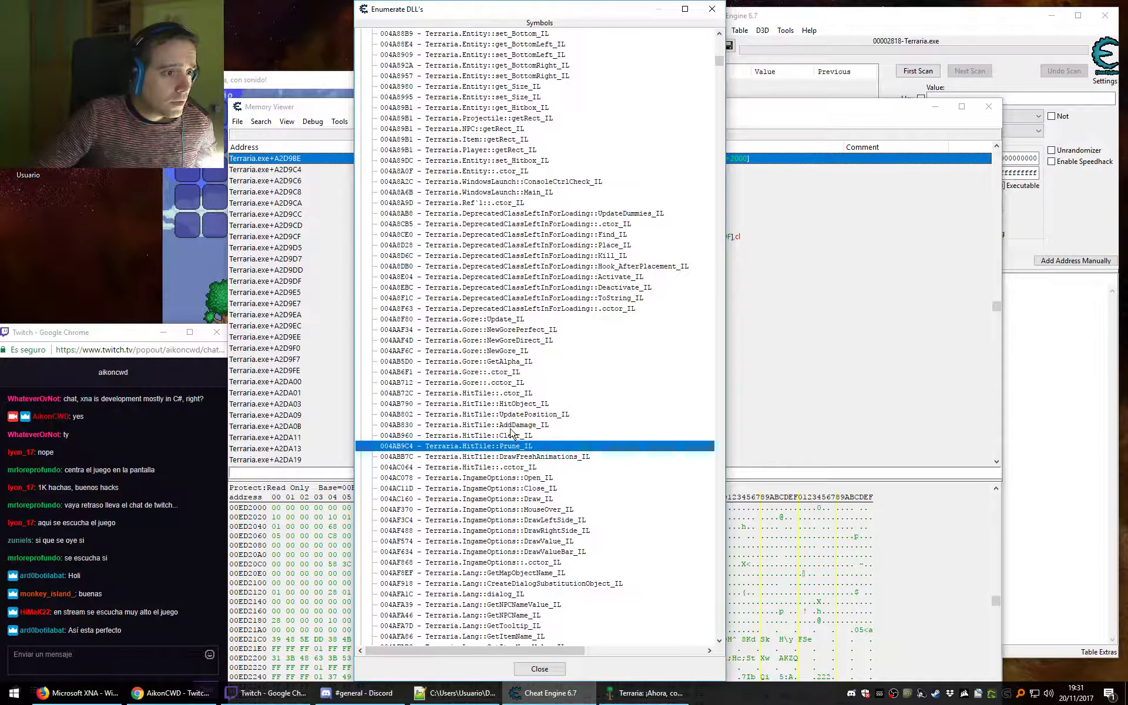
pyautogui.click(510, 428)
pyautogui.click(513, 436)
pyautogui.click(510, 448)
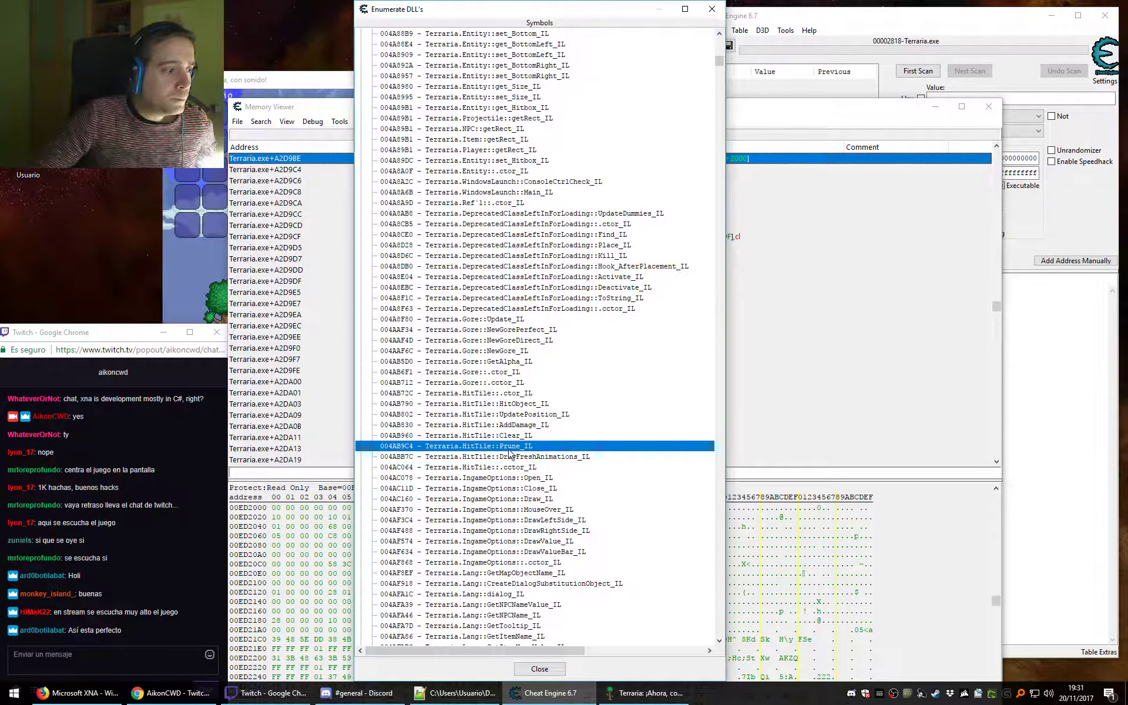
# Look up the Spanish translation of "prune" through a "traductor" search in a new Firefox tab, and return to Cheat Engine.
pyautogui.click(79, 693)
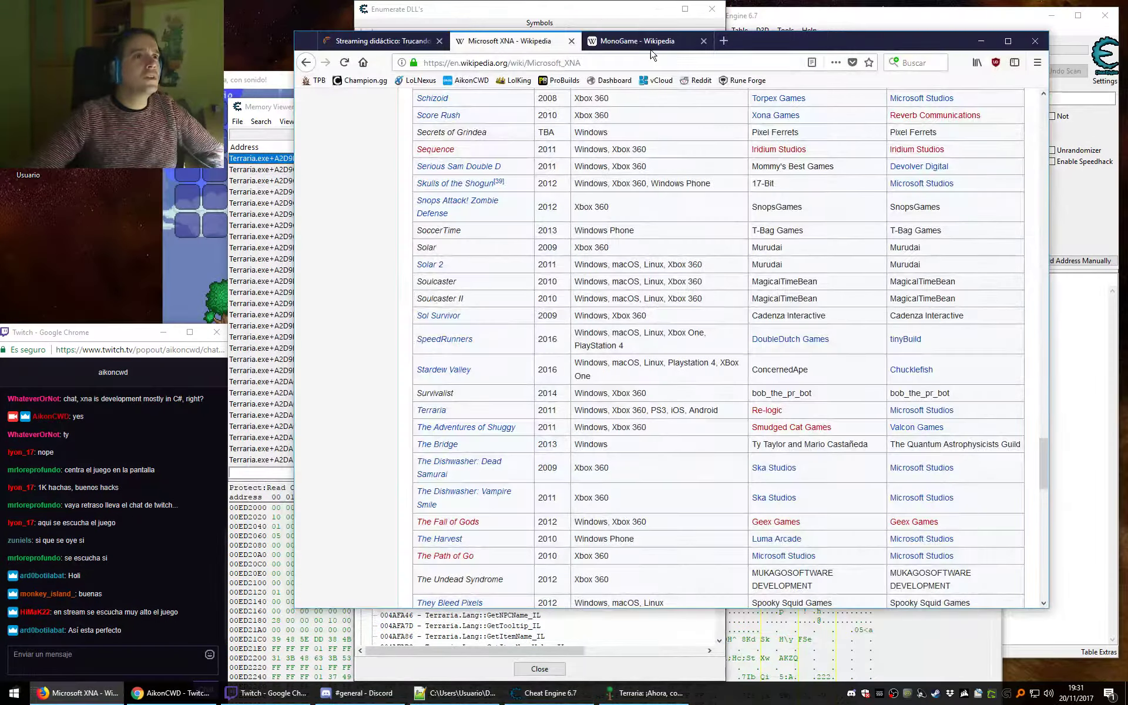
pyautogui.click(720, 46)
pyautogui.write('traduc')
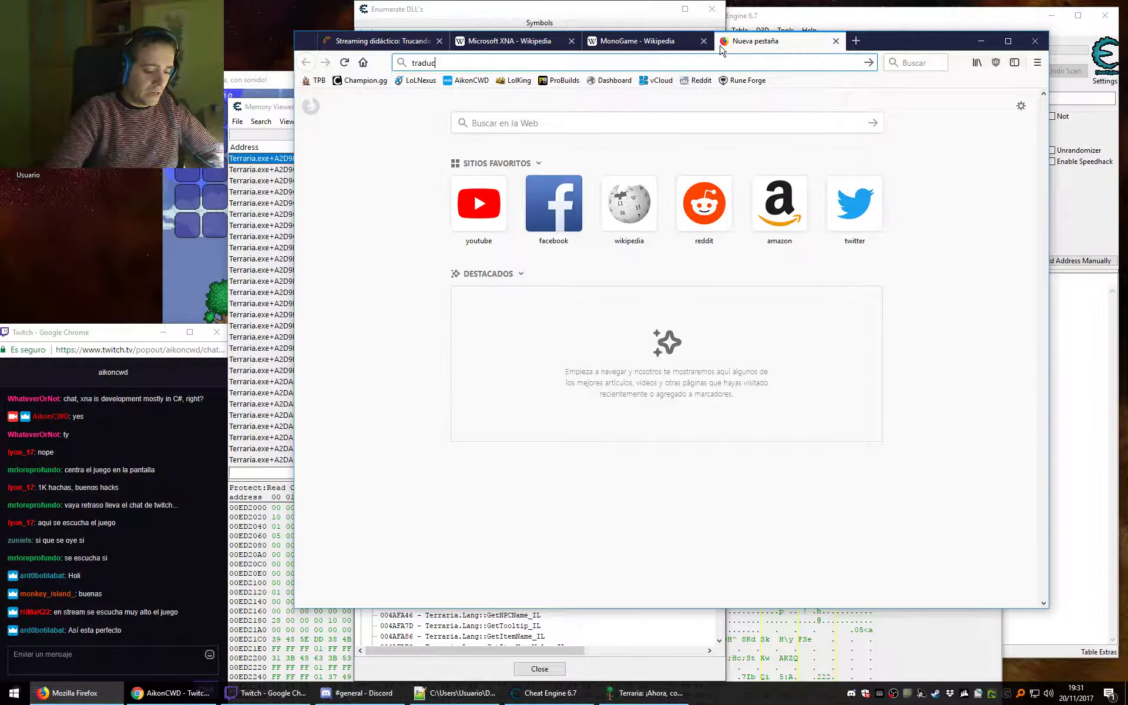
pyautogui.write('tor')
pyautogui.press('Return')
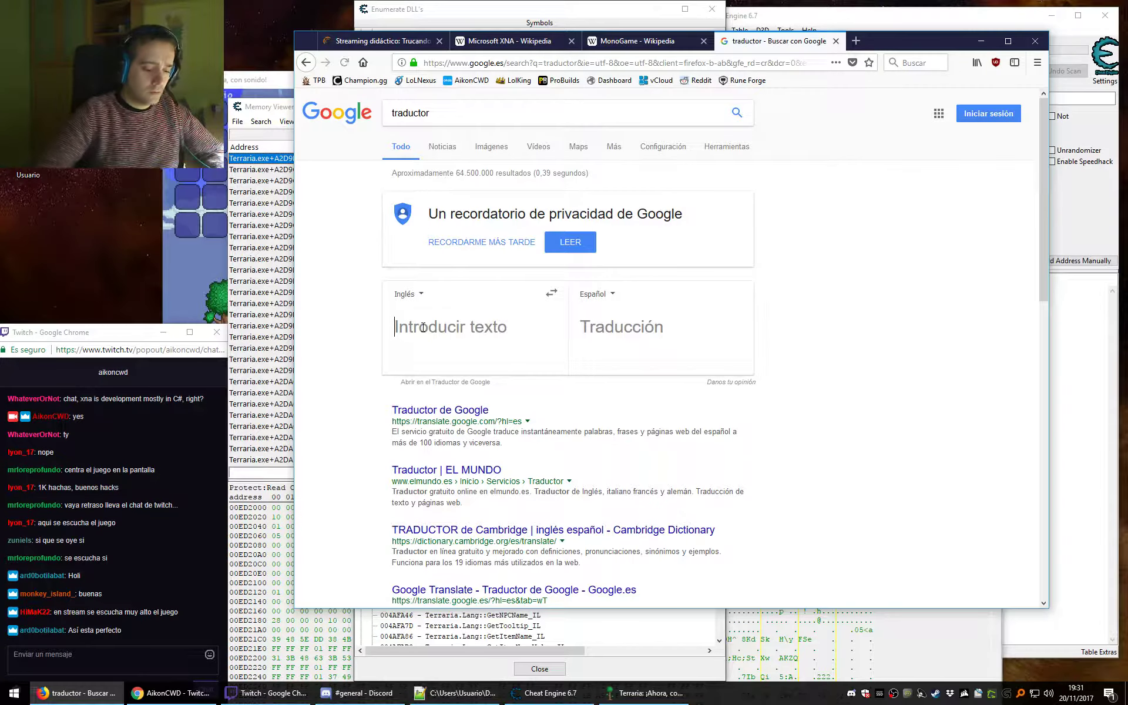
pyautogui.write('prune')
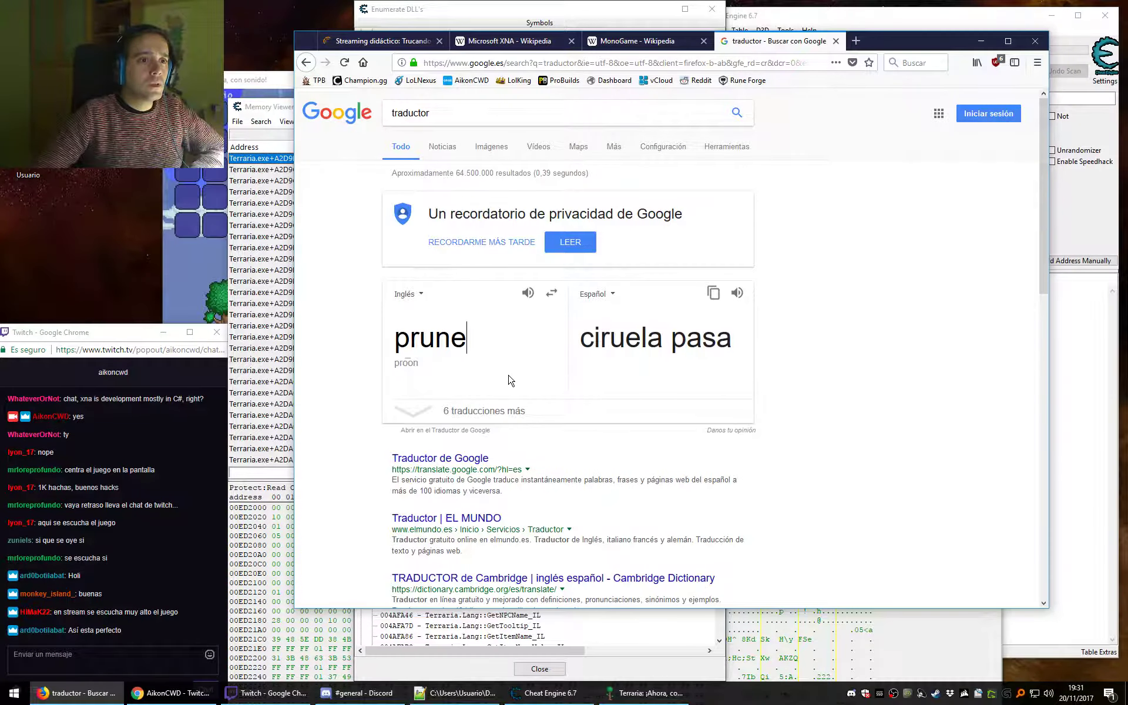
pyautogui.hotkey('alt', 'Tab')
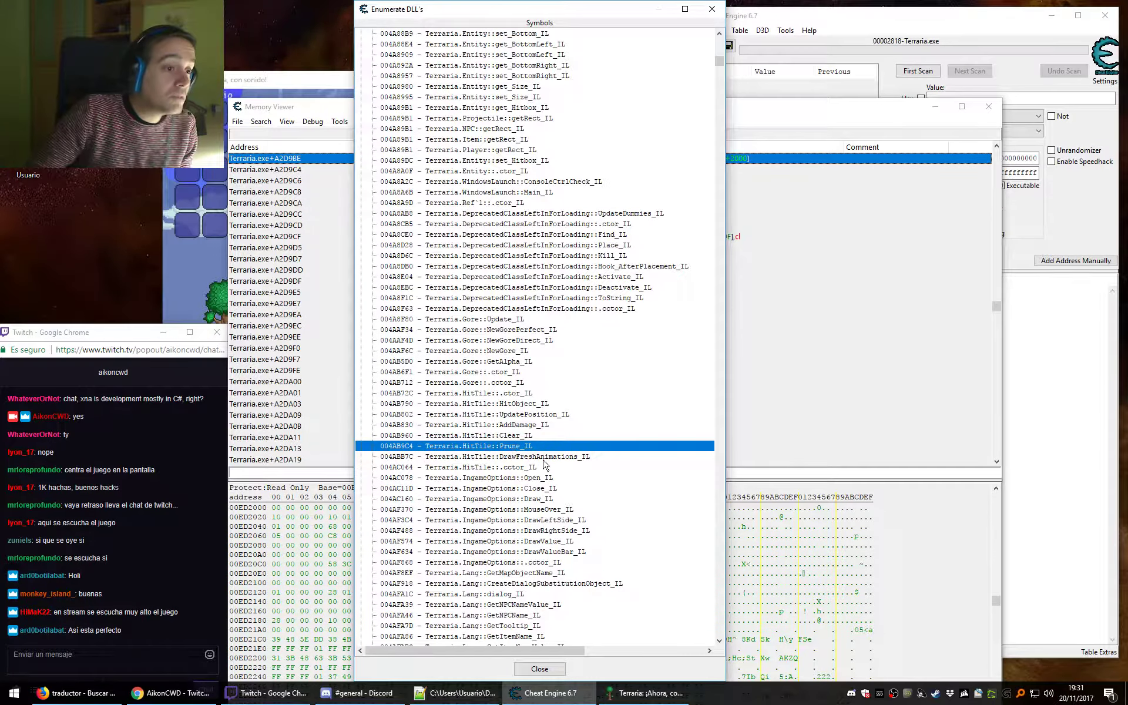
# Review the IngameOptions, Lang and Liquid methods, marking the Liquid group from NetSendLiquid_IL to .cctor_IL.
pyautogui.scroll(-5, 512, 450)
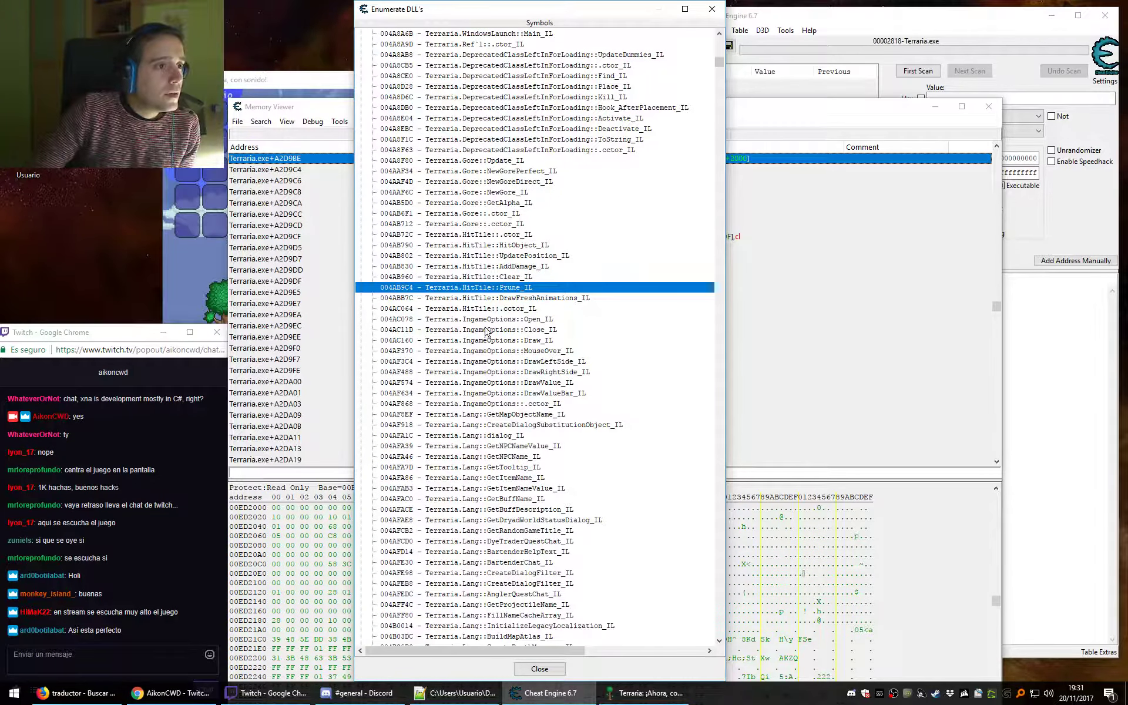
pyautogui.click(501, 406)
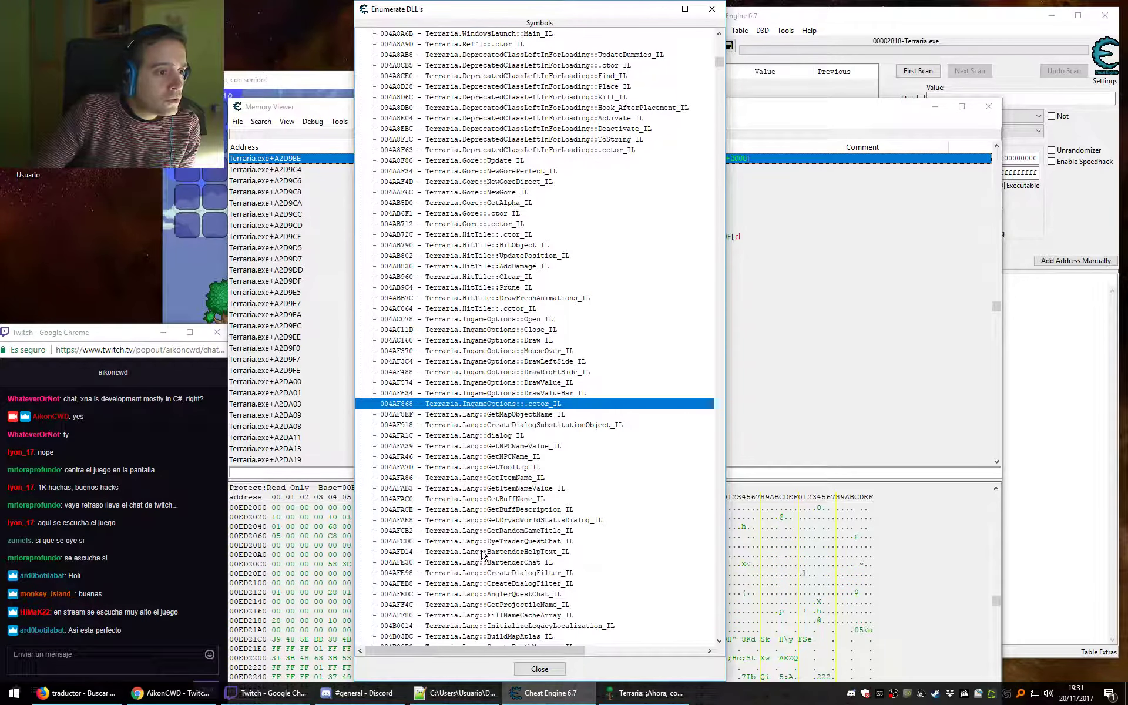
pyautogui.scroll(-6, 482, 308)
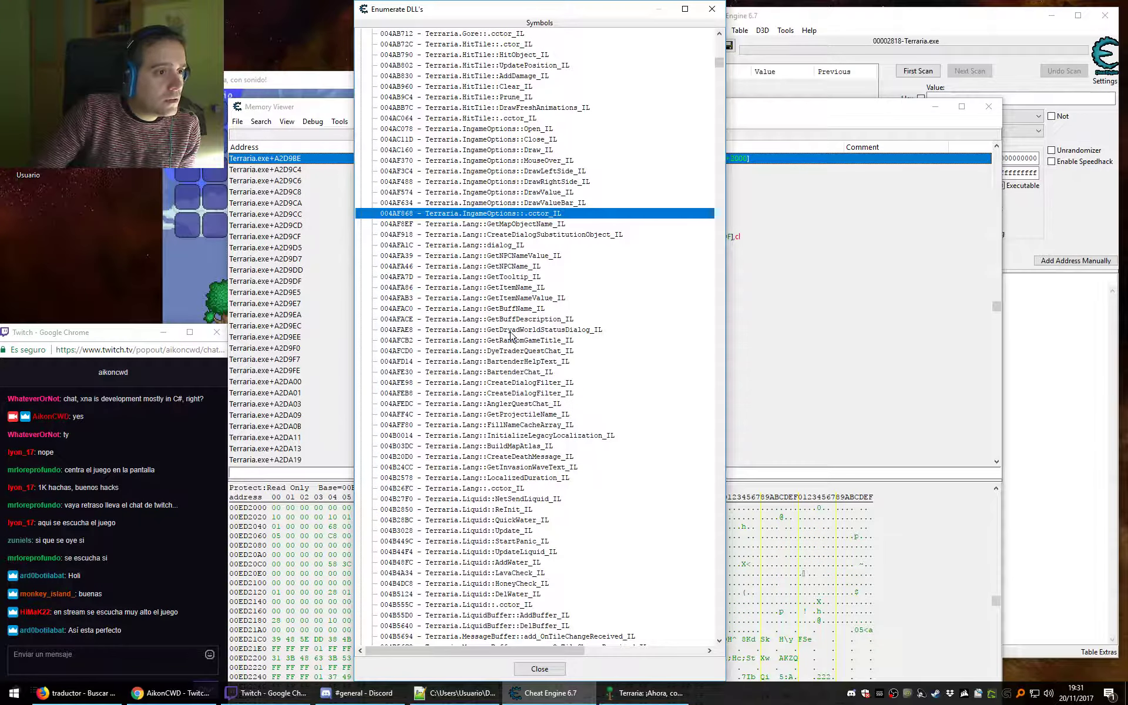
pyautogui.scroll(-5, 487, 376)
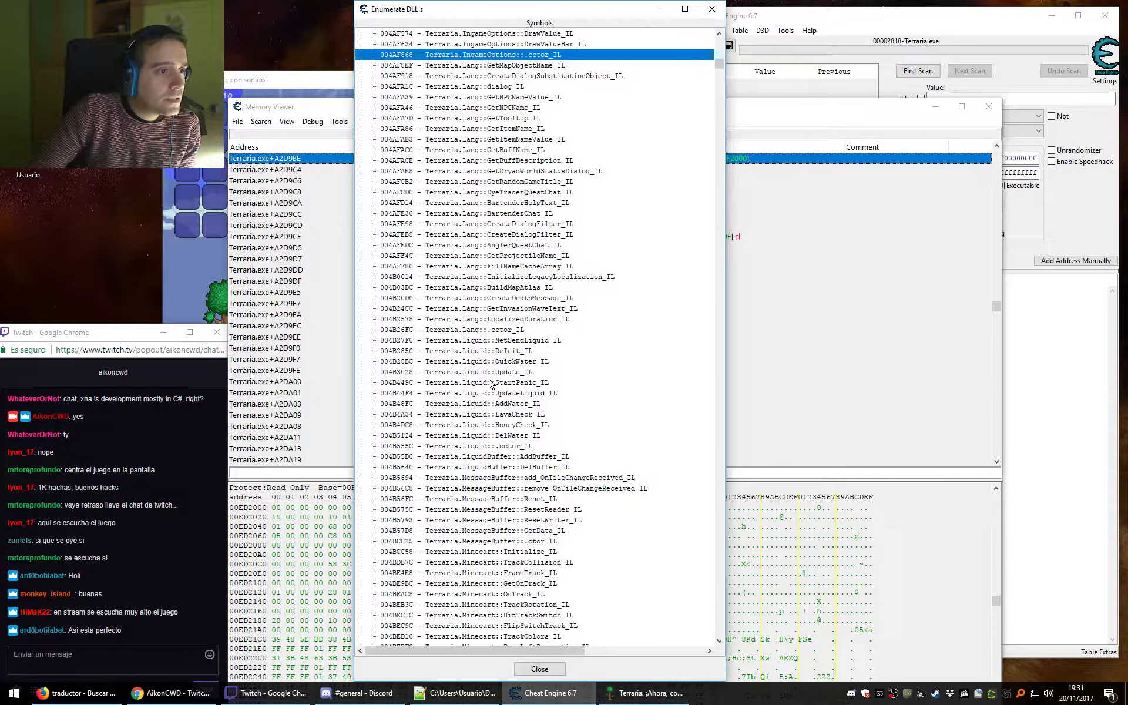
pyautogui.click(485, 340)
pyautogui.click(492, 446)
pyautogui.scroll(-5, 503, 456)
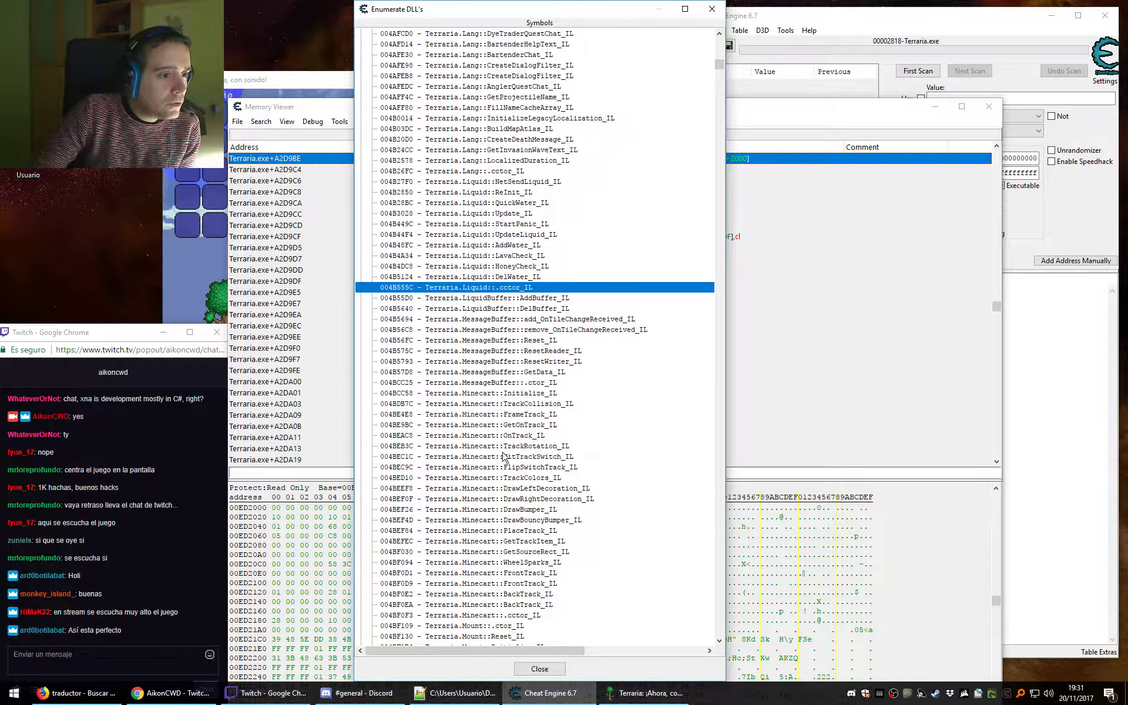
# Inspect the Minecart methods from Initialize_IL to .cctor_IL, and continue through the Mount methods to the NetMessage group.
pyautogui.scroll(-5, 488, 376)
pyautogui.click(480, 235)
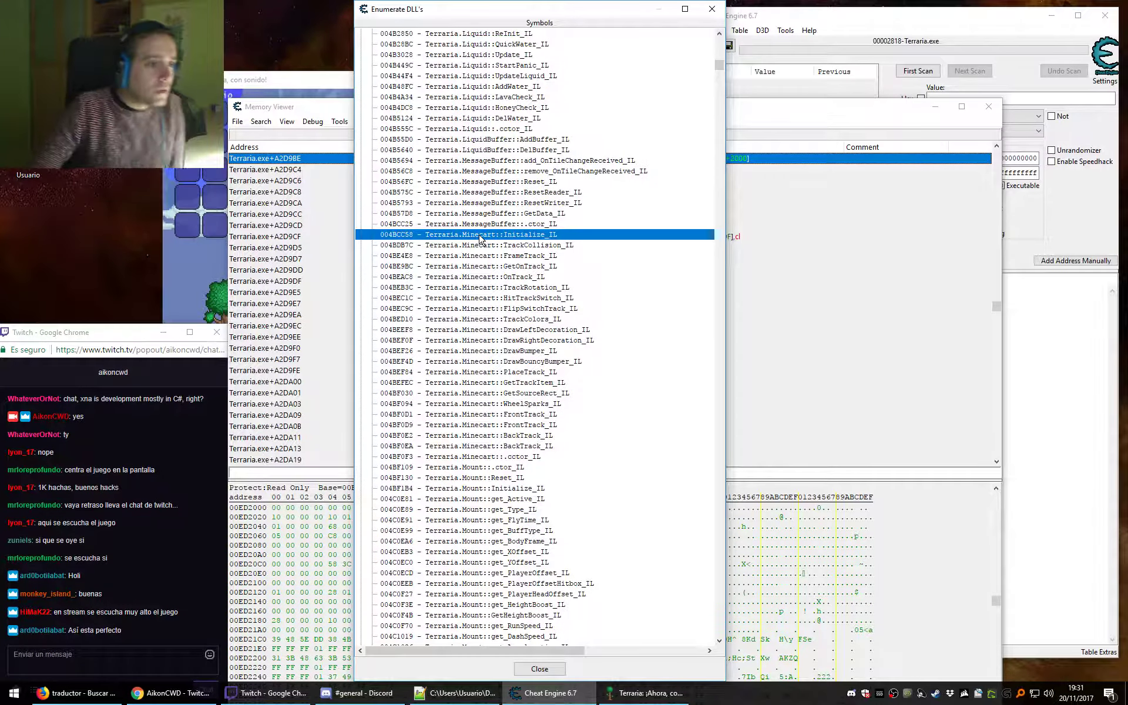
pyautogui.click(484, 456)
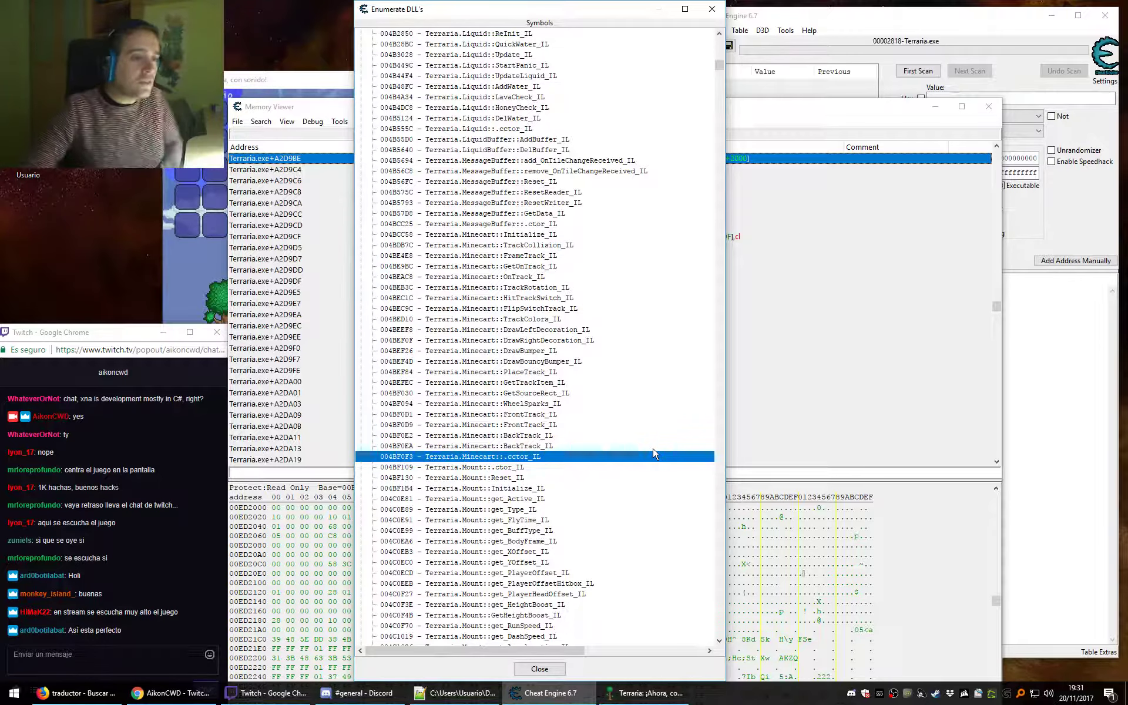
pyautogui.scroll(-8, 504, 434)
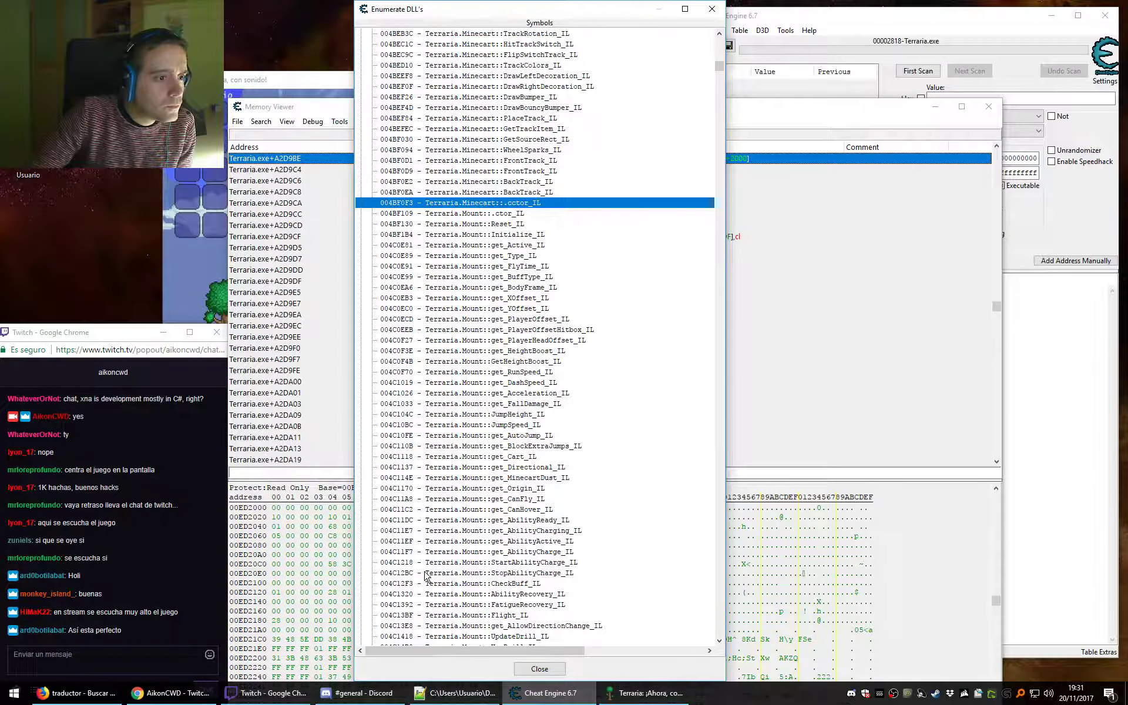
pyautogui.scroll(-6, 441, 481)
pyautogui.scroll(-14, 442, 481)
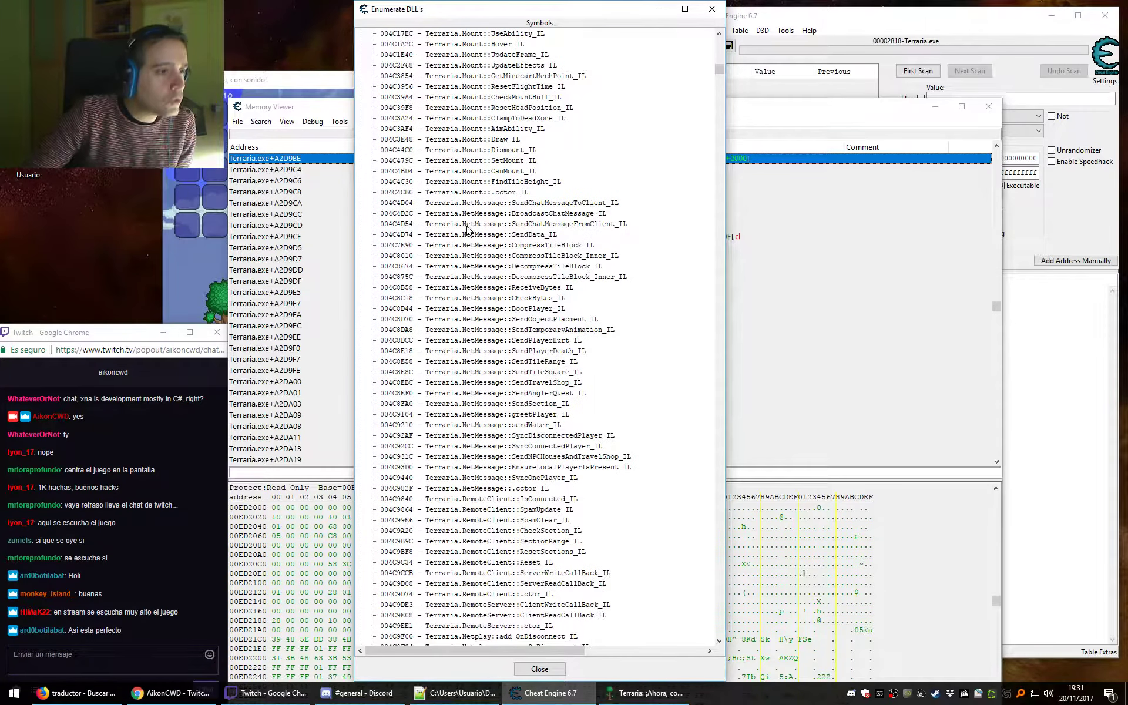
# Browse the symbols from Terraria.NetMessage through RemoteClient, Netplay and Server.Game to the UI group, highlighting UI.IngameFancyUI::.cctor_IL.
pyautogui.scroll(-7, 495, 338)
pyautogui.scroll(-7, 495, 338)
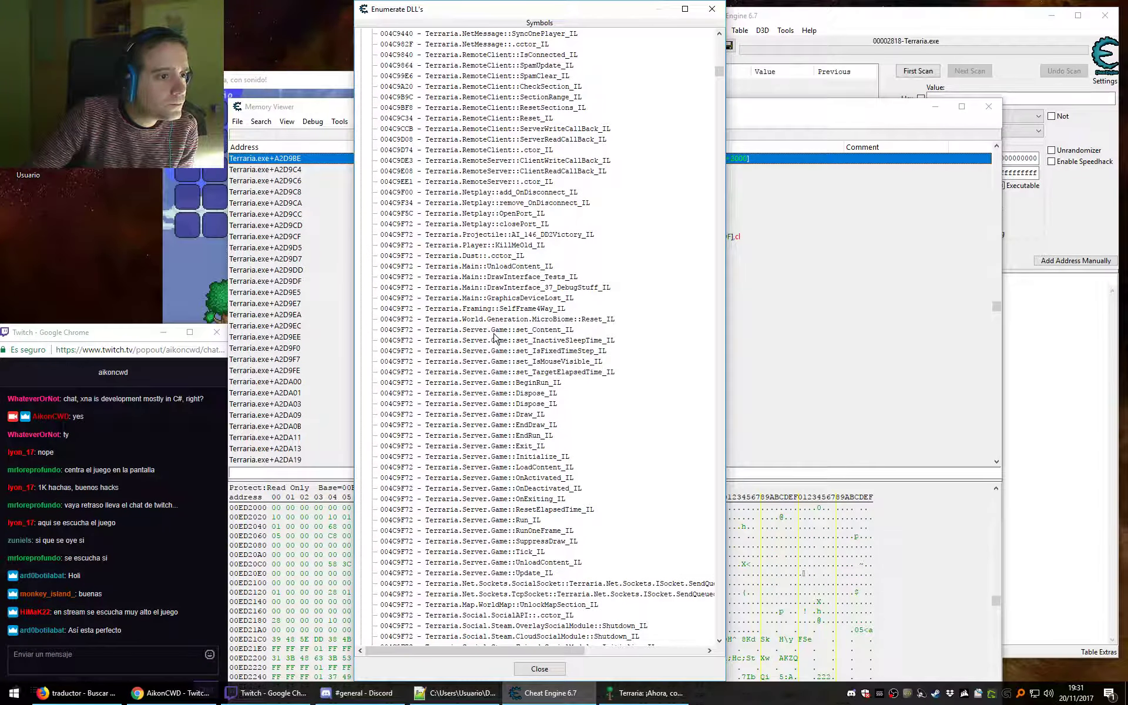
pyautogui.scroll(-8, 495, 338)
pyautogui.scroll(-6, 494, 338)
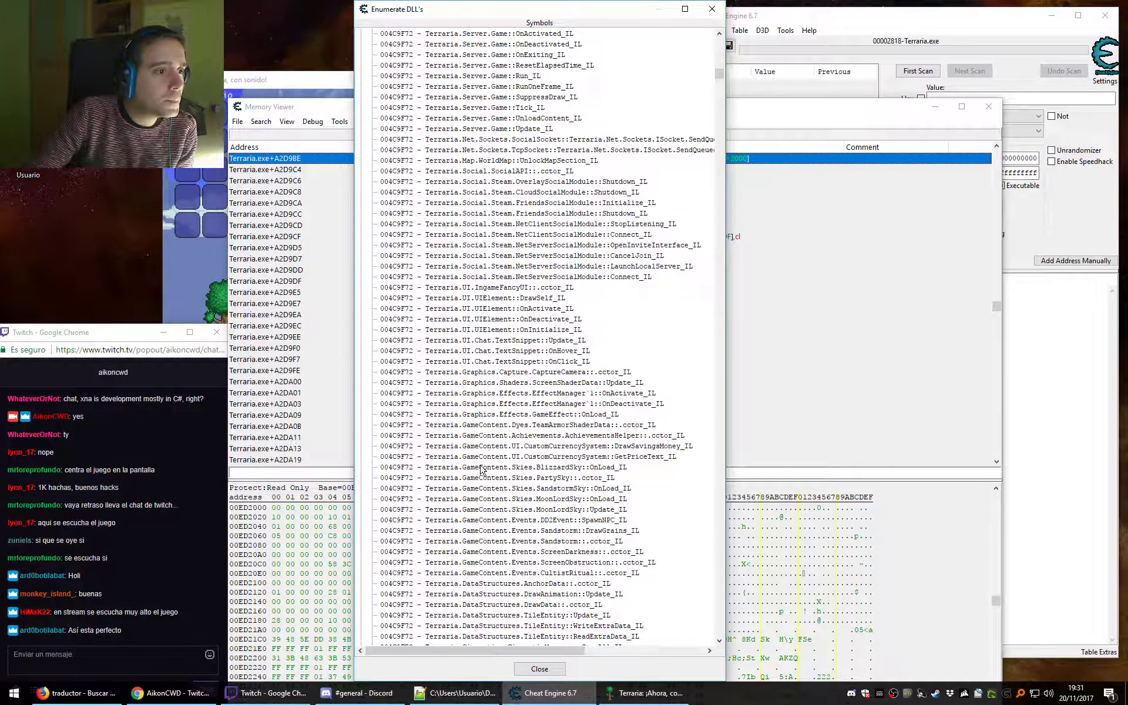
pyautogui.click(466, 288)
pyautogui.click(467, 352)
pyautogui.click(467, 299)
pyautogui.click(467, 288)
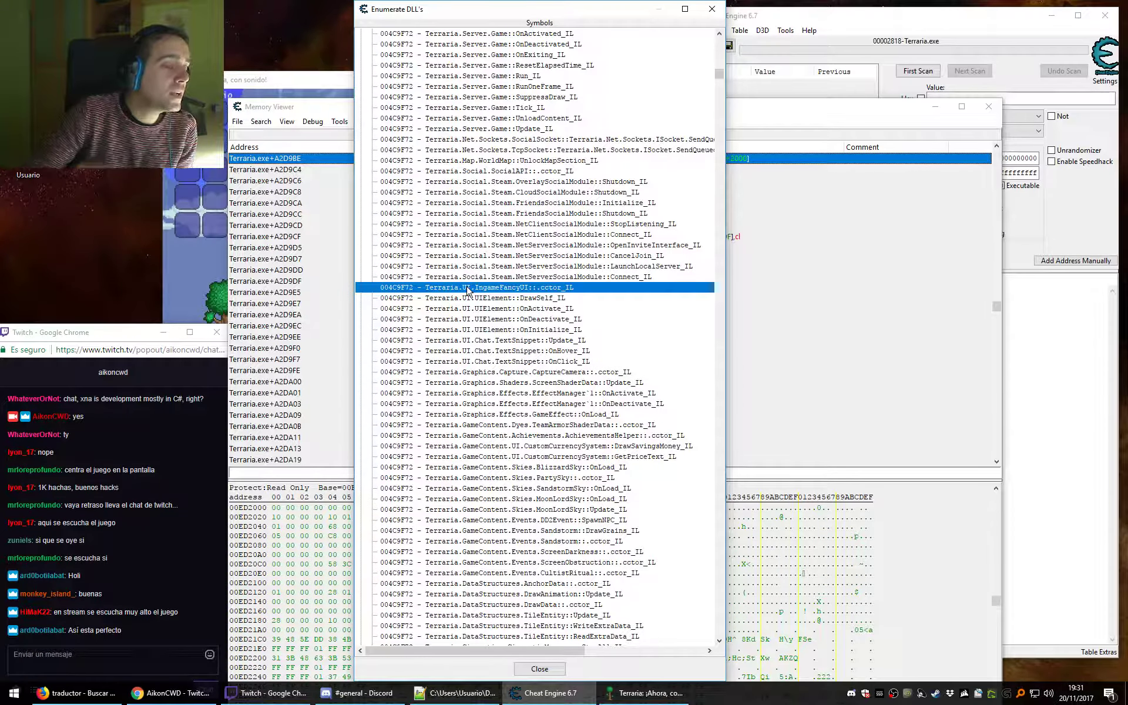
# Review the Terraria.GameContent, DataStructures and Cinematics symbols, marking CustomCurrencySystem::GetPriceText_IL and Film::EmptyFrameEvent_IL.
pyautogui.scroll(-4, 544, 364)
pyautogui.click(483, 330)
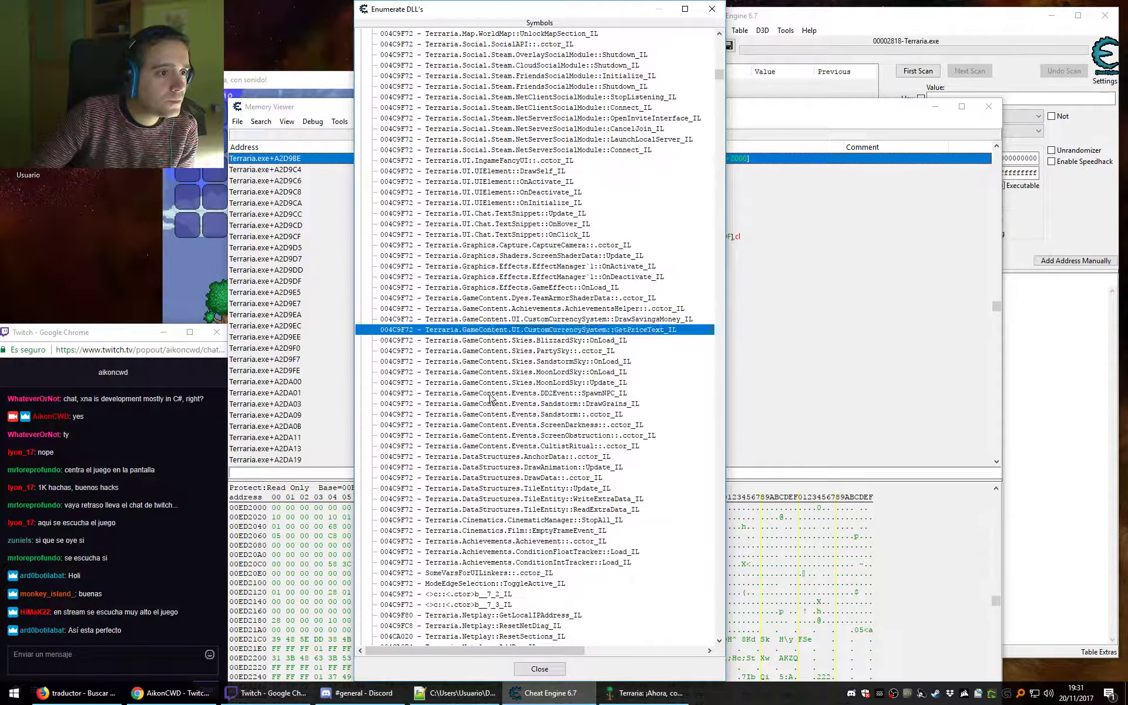
pyautogui.click(487, 403)
pyautogui.click(494, 457)
pyautogui.click(495, 531)
pyautogui.scroll(-14, 495, 535)
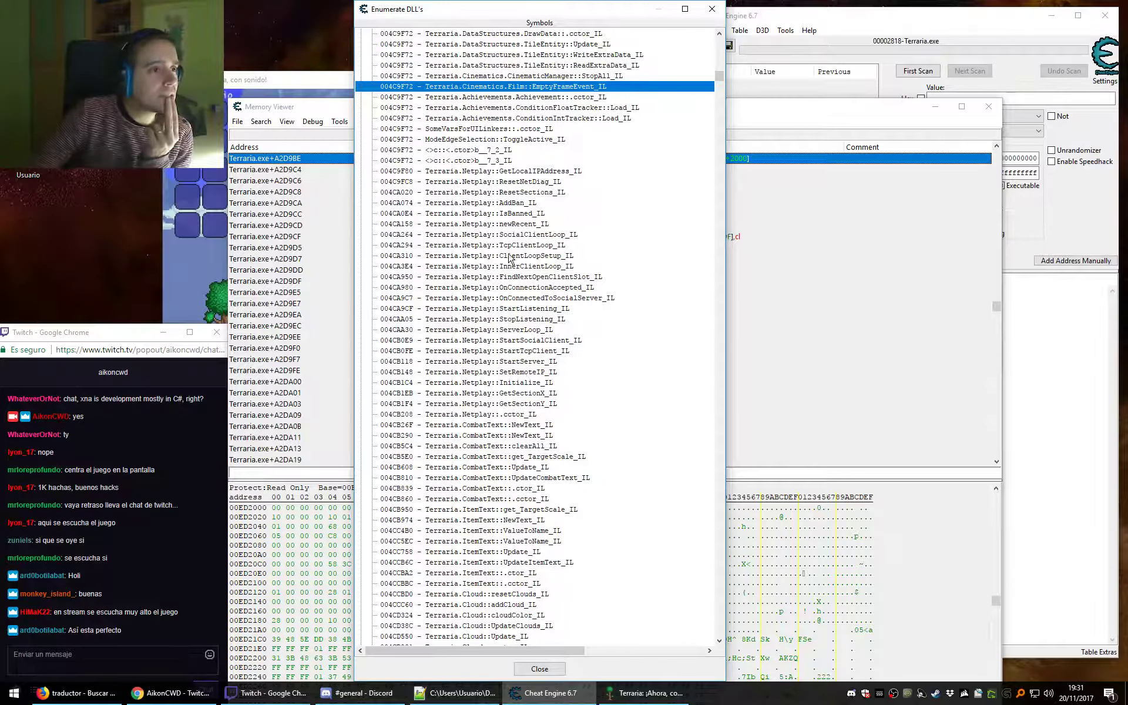
# Examine the Terraria.Netplay connection and server methods, highlighting SetRemoteIP_IL.
pyautogui.click(475, 181)
pyautogui.click(484, 362)
pyautogui.click(474, 371)
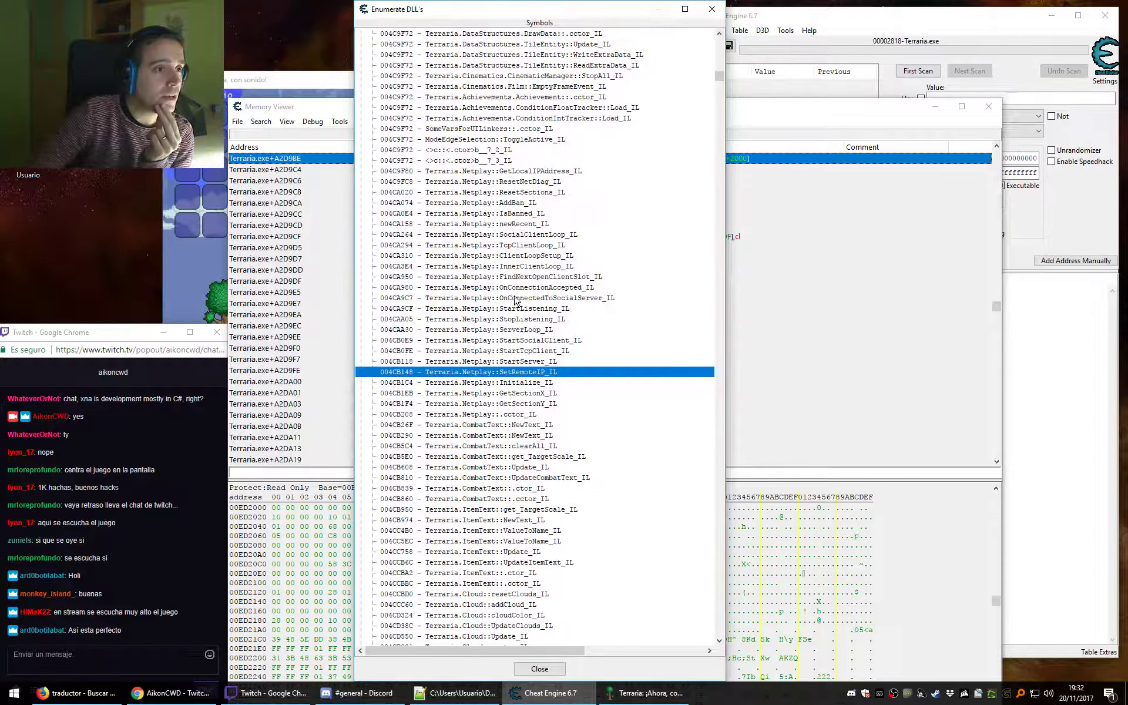
pyautogui.scroll(-3, 521, 400)
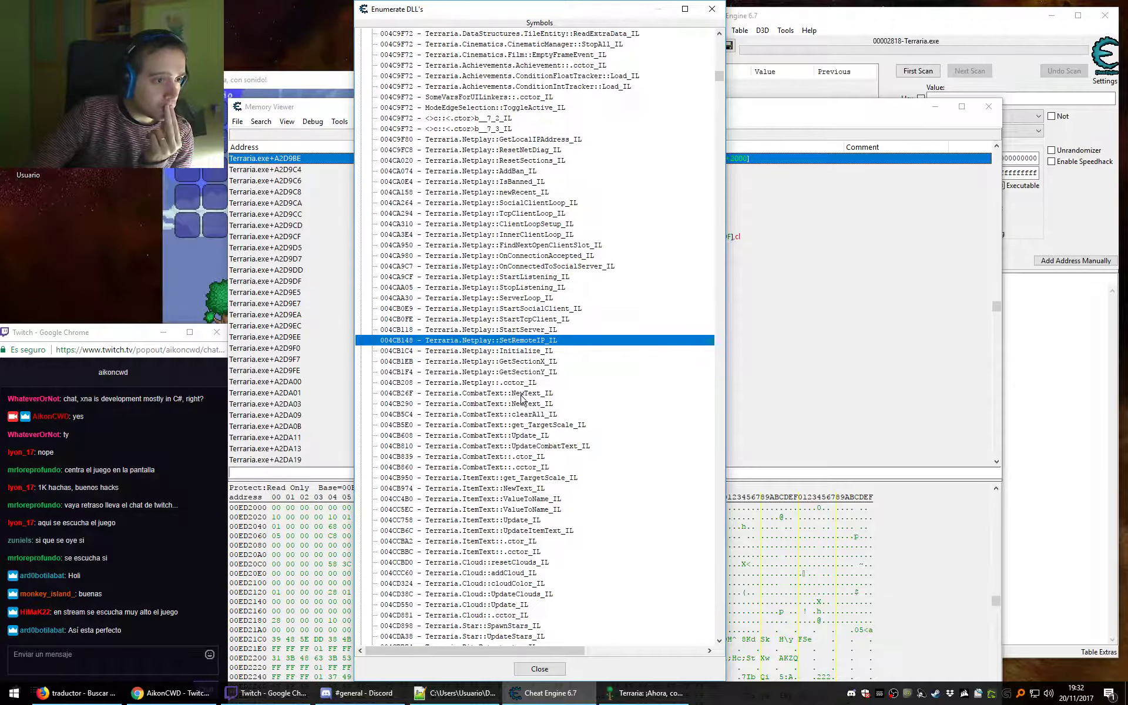
pyautogui.click(486, 342)
# Inspect the CombatText, ItemText and Cloud methods, marking CombatText::.cctor_IL and Cloud::UpdateClouds_IL.
pyautogui.click(496, 404)
pyautogui.scroll(-4, 497, 438)
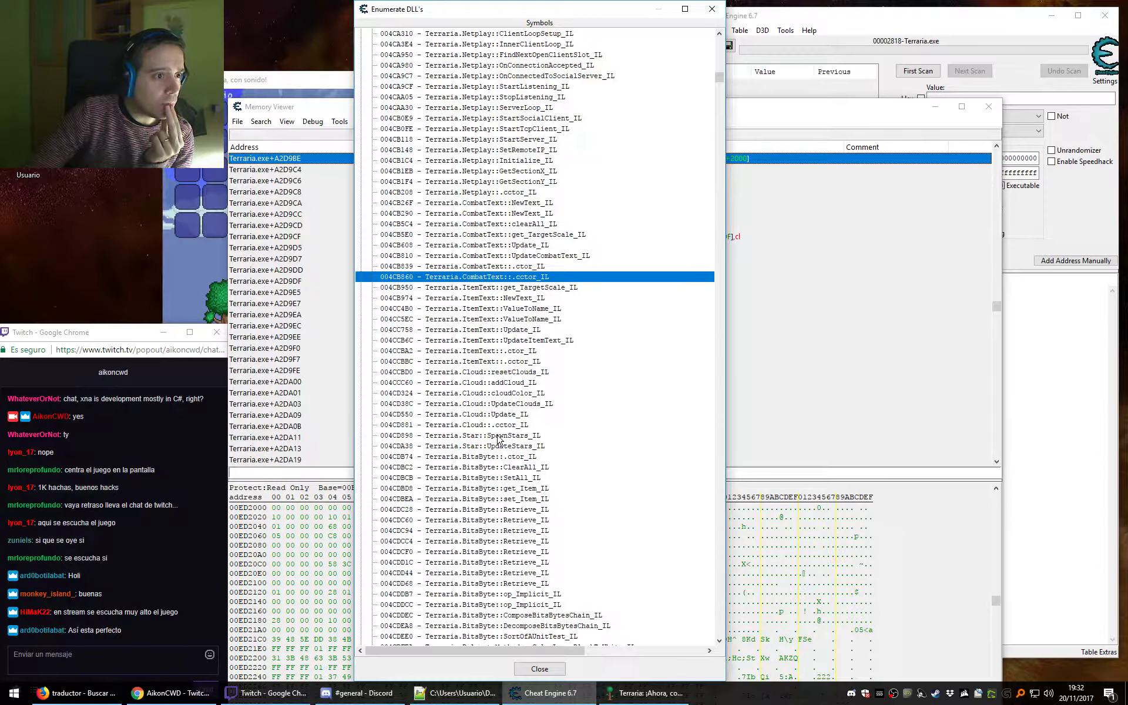
pyautogui.click(476, 323)
pyautogui.click(480, 407)
pyautogui.scroll(-2, 505, 523)
pyautogui.scroll(-14, 503, 520)
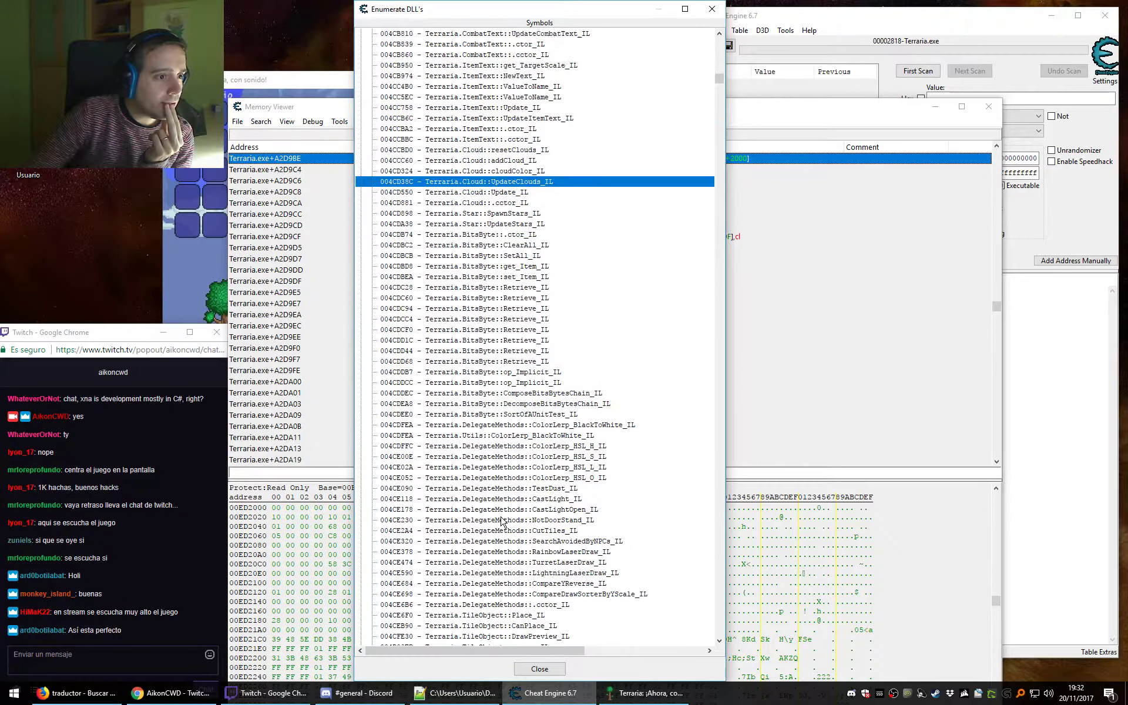
# Highlight Damage_IL among the Terraria.Projectile methods, and return to the Netplay group to highlight IsBanned_IL.
pyautogui.scroll(-10, 498, 478)
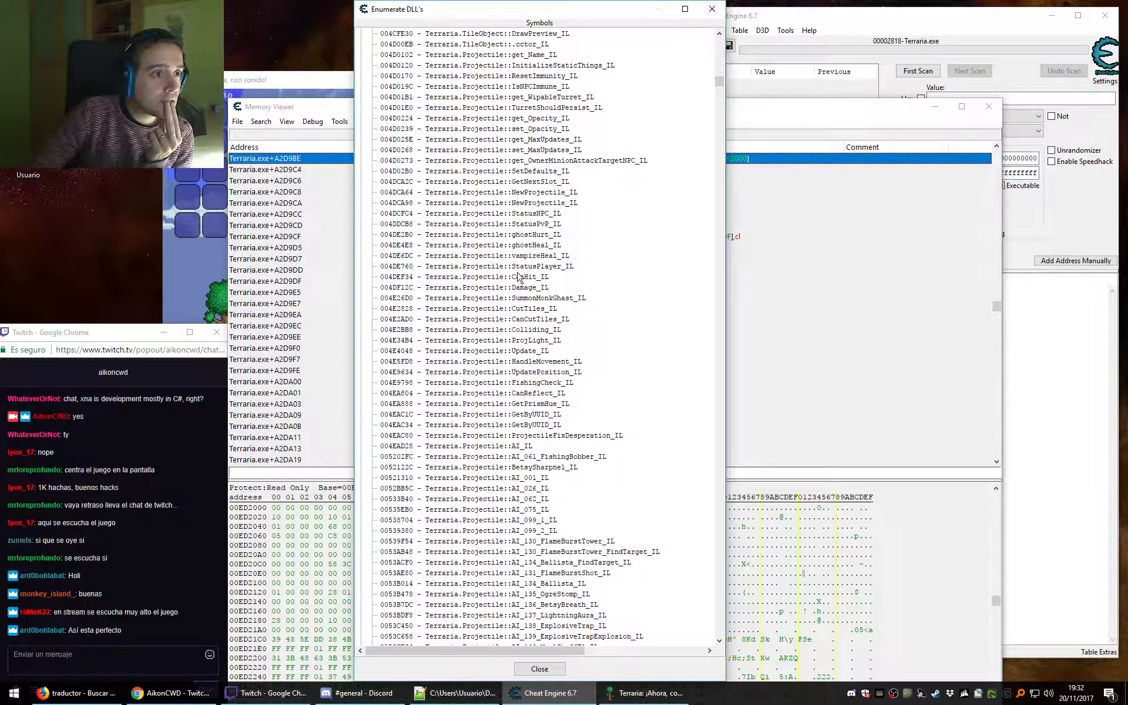
pyautogui.click(527, 288)
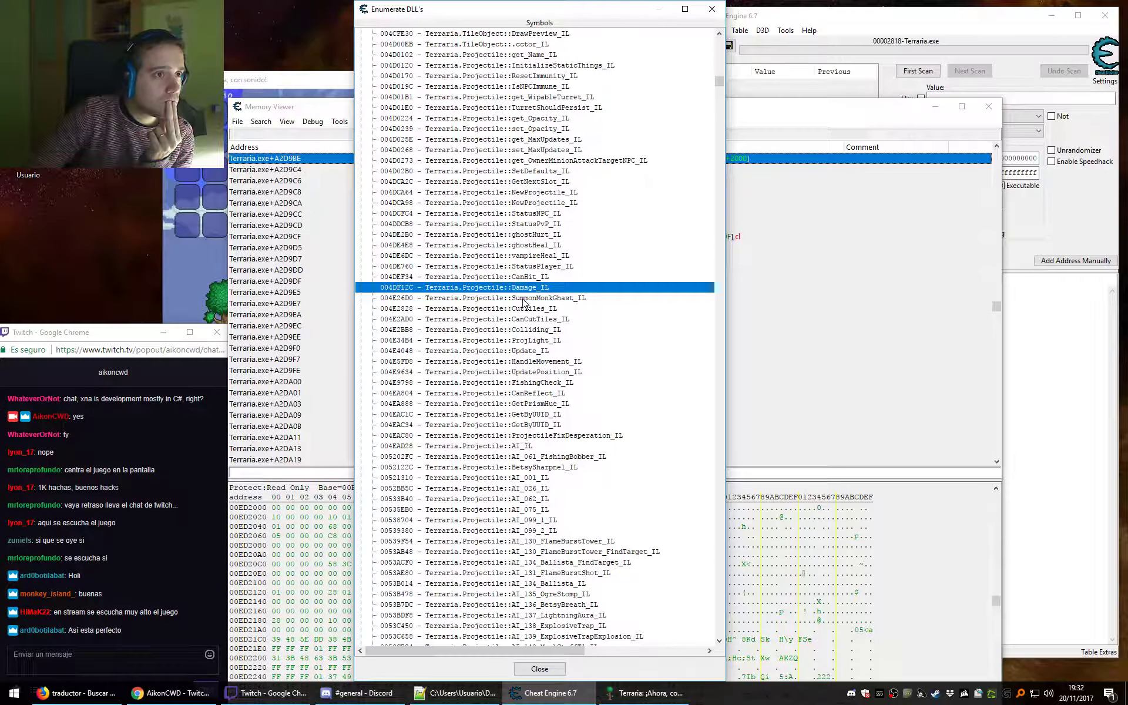
pyautogui.scroll(20, 525, 274)
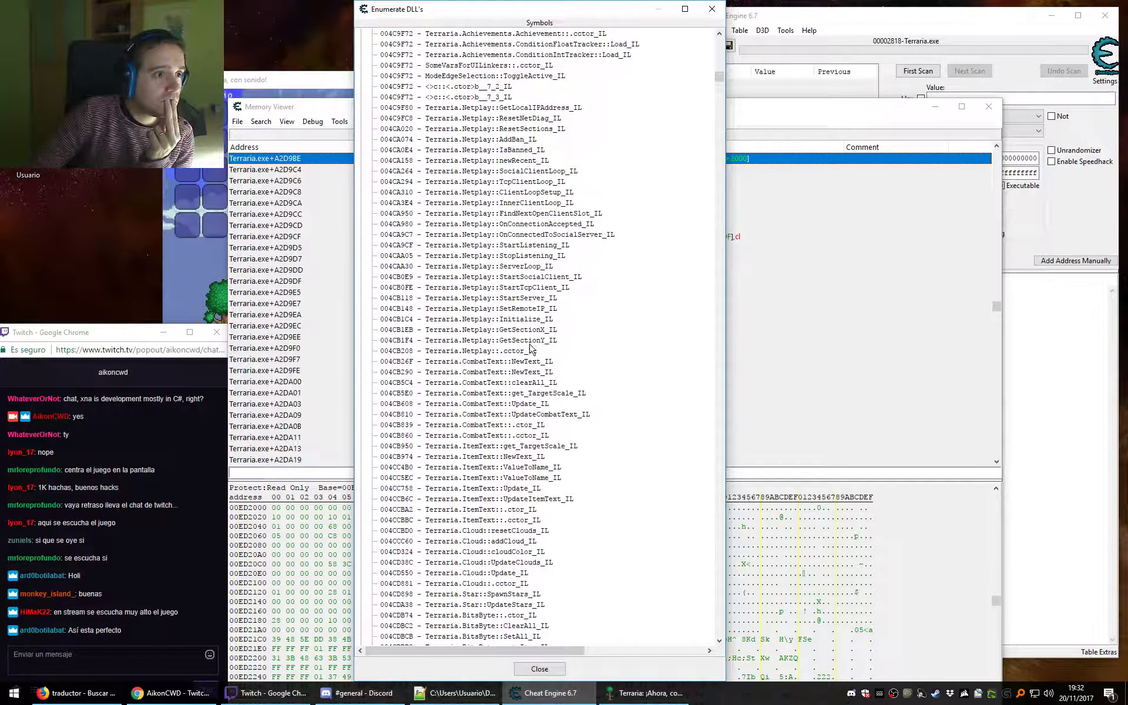
pyautogui.click(521, 151)
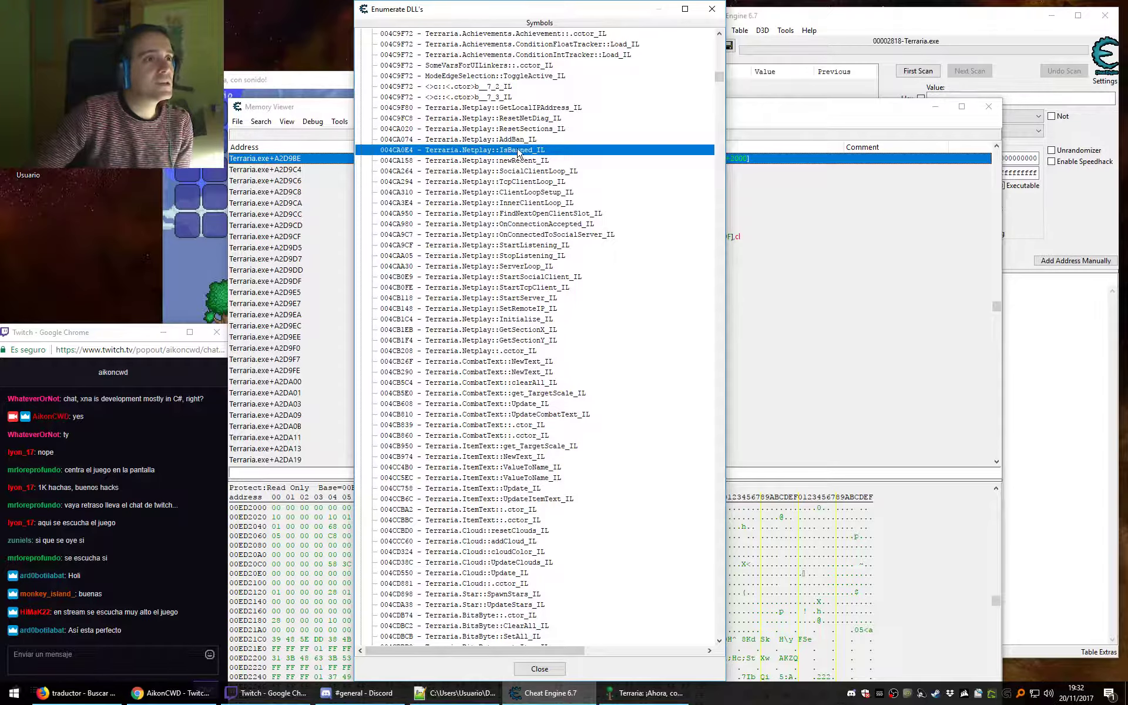
# Review the Projectile AI, Rain and Recipe methods, and mark the start of the NPC group at get_CanTalk_IL.
pyautogui.scroll(-20, 539, 321)
pyautogui.scroll(-20, 539, 322)
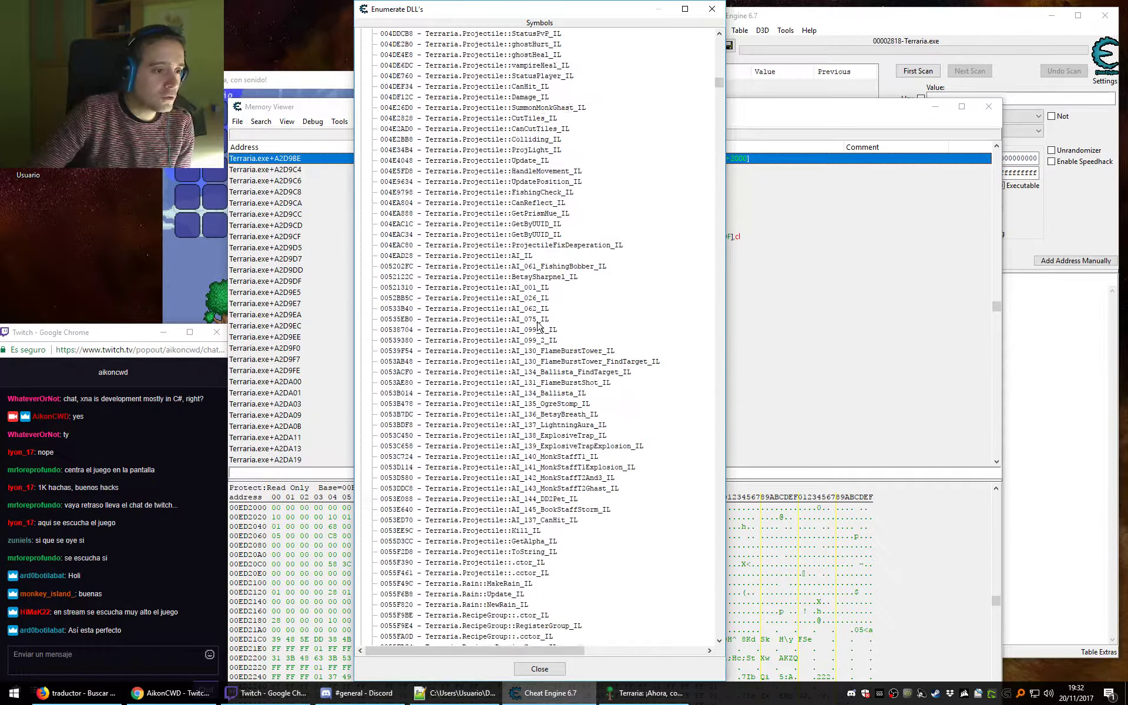
pyautogui.scroll(-4, 538, 324)
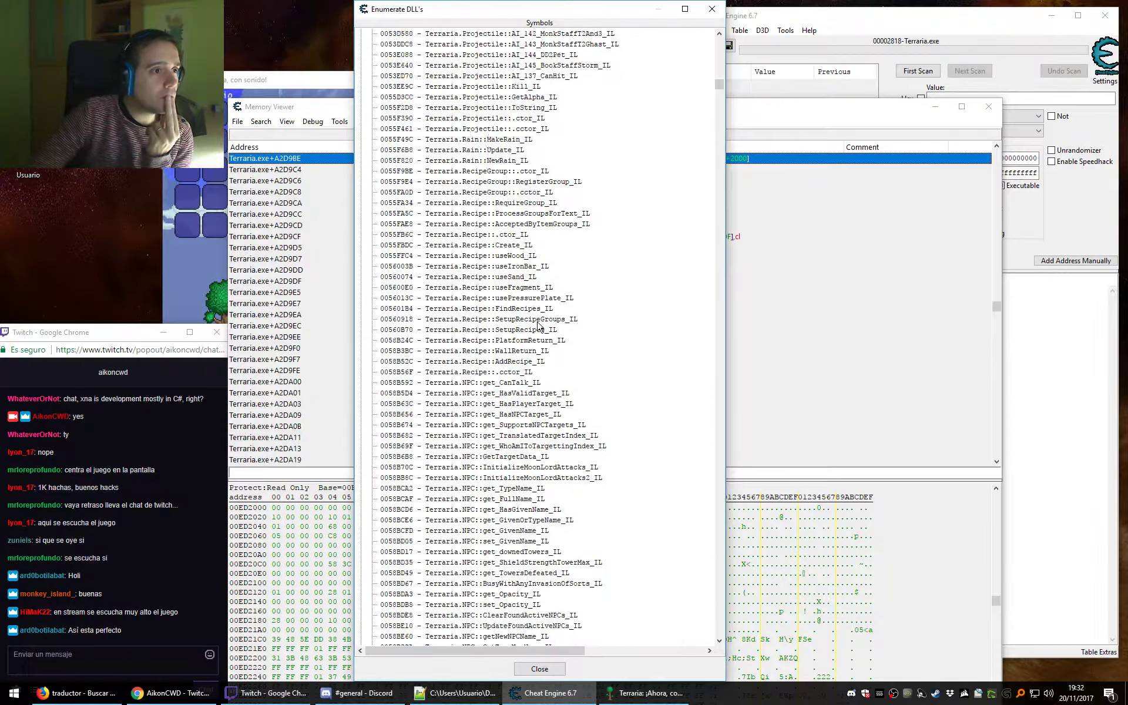
pyautogui.click(468, 288)
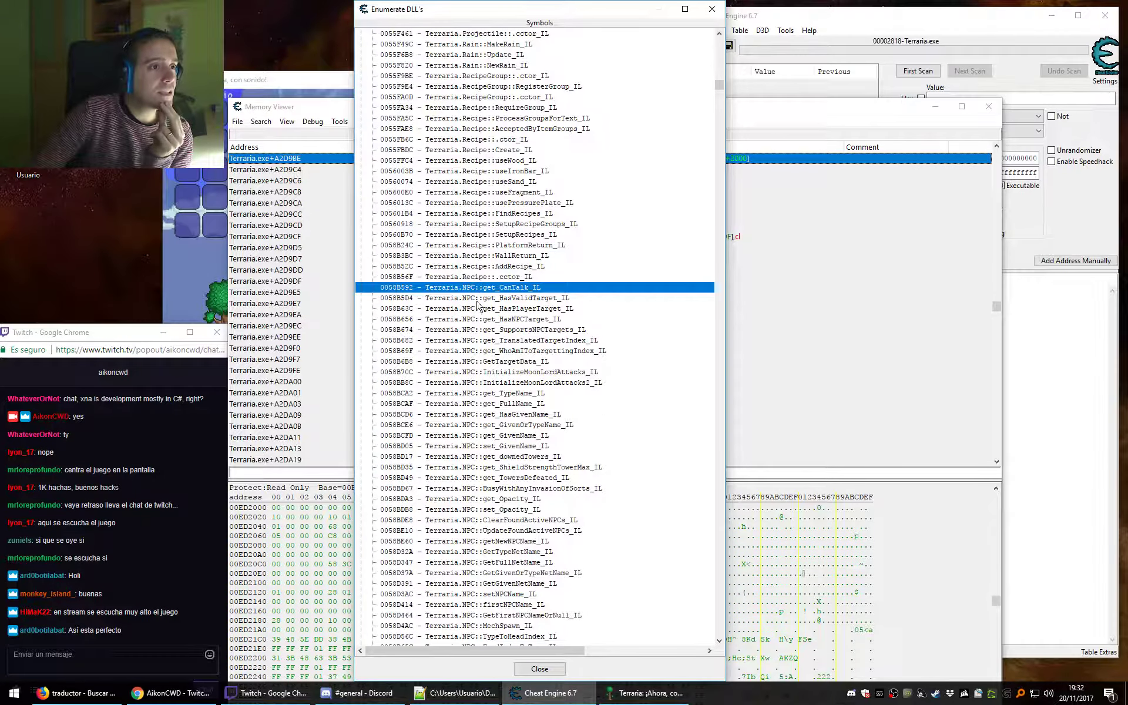
pyautogui.scroll(-5, 483, 351)
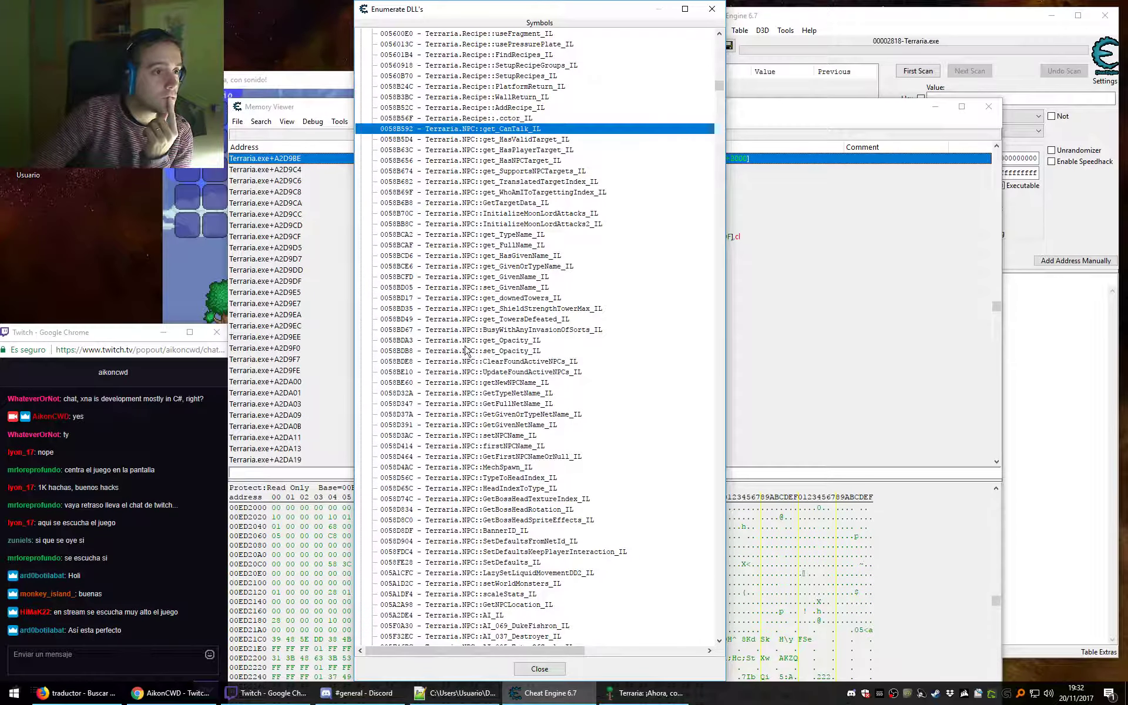
# Examine the NPC naming and defaults methods, highlighting firstNPCName_IL, and continue through the NPC AI and spawning methods.
pyautogui.click(500, 437)
pyautogui.click(504, 447)
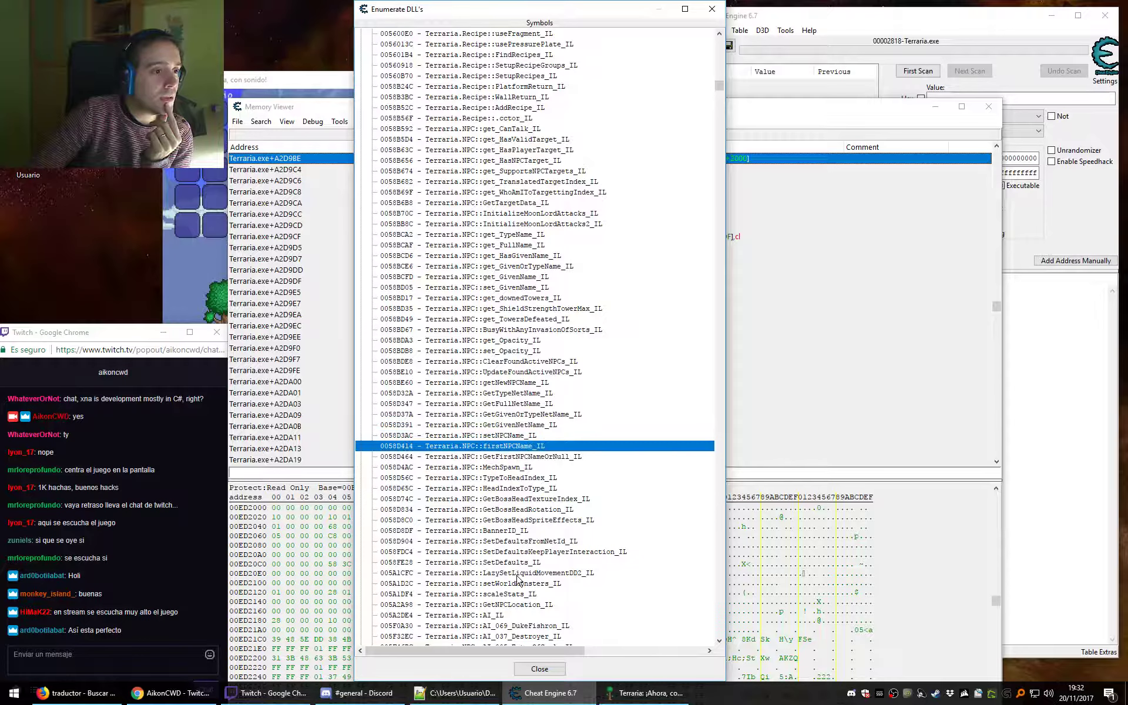
pyautogui.click(520, 426)
pyautogui.click(522, 552)
pyautogui.scroll(-20, 526, 636)
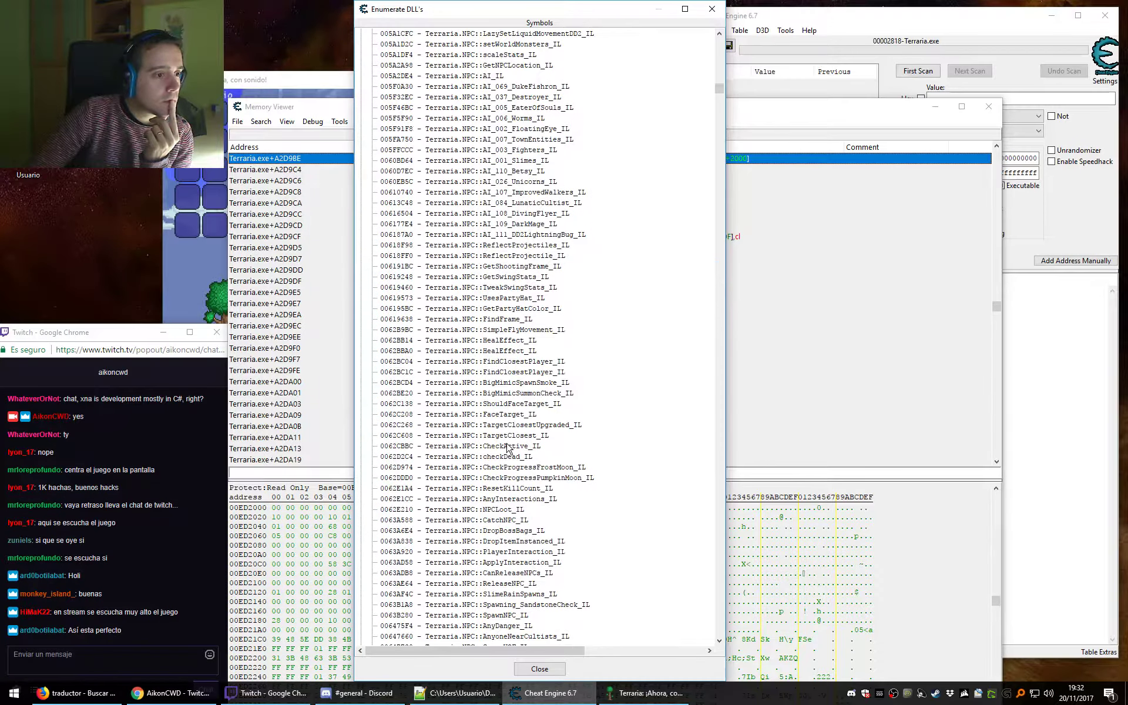
pyautogui.scroll(-1, 509, 450)
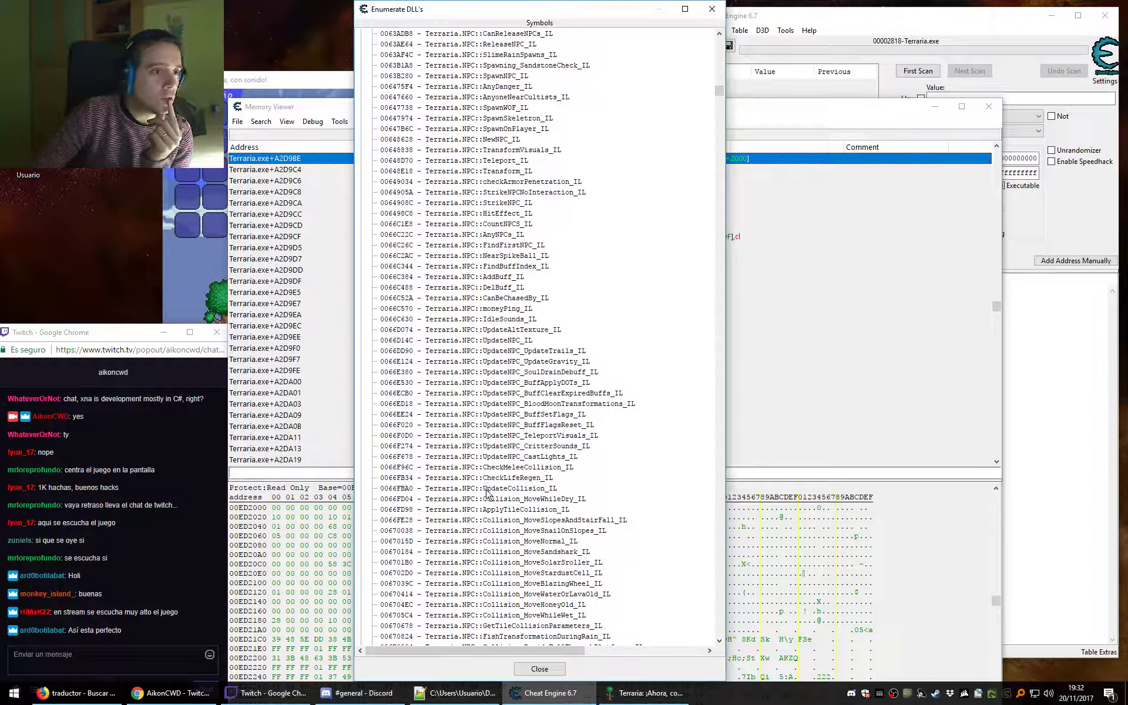
# Inspect the NPC collision movement methods, marking GetTileCollisionParameters_IL, and continue to the end of the NPC group.
pyautogui.scroll(-4, 492, 479)
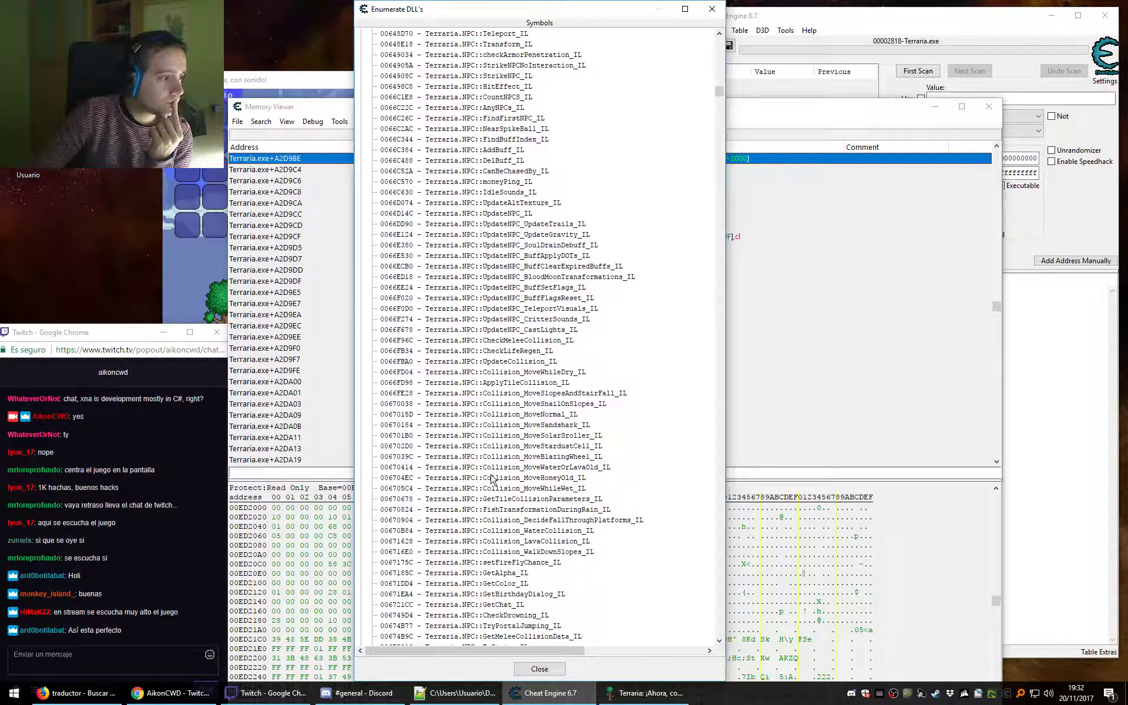
pyautogui.click(507, 446)
pyautogui.click(520, 456)
pyautogui.click(525, 498)
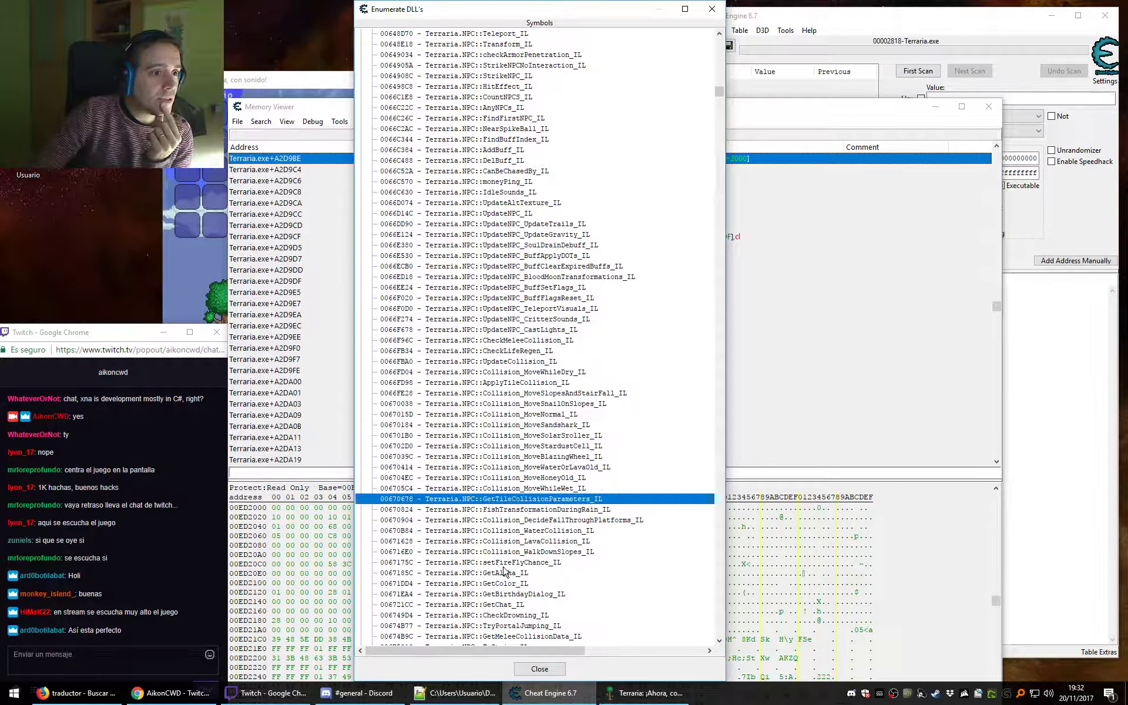
pyautogui.scroll(-9, 562, 545)
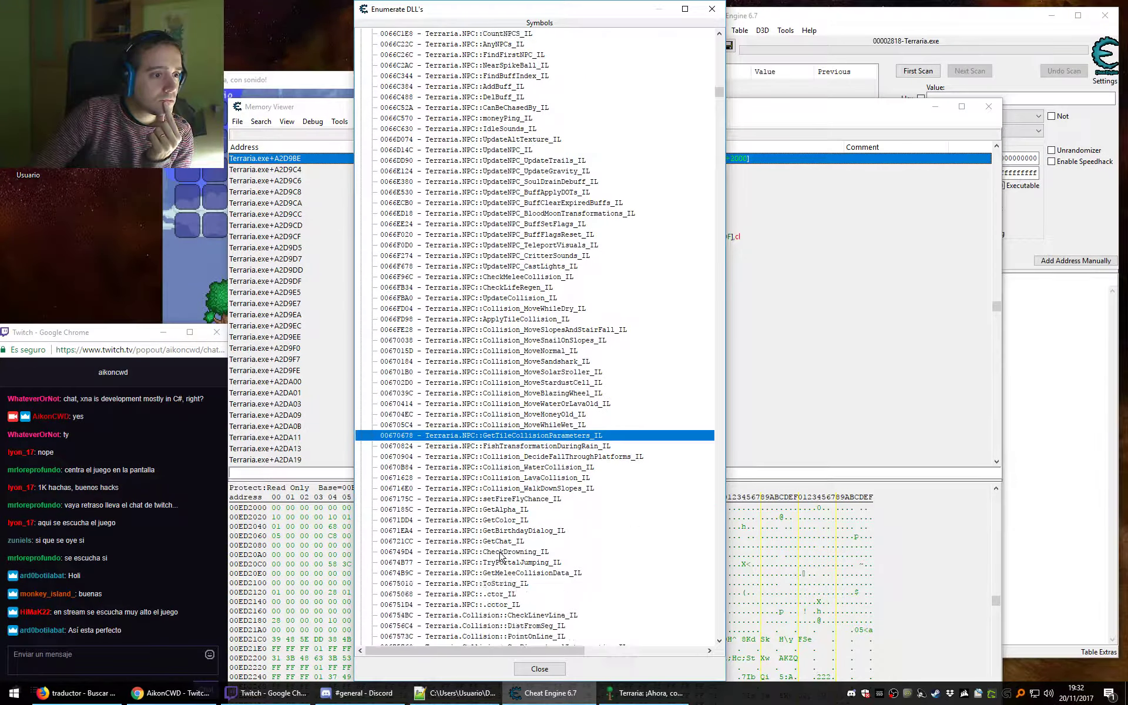
# Review the Terraria.Collision and Terraria.Item methods, and highlight get_Male_IL in the Player group.
pyautogui.scroll(-7, 502, 442)
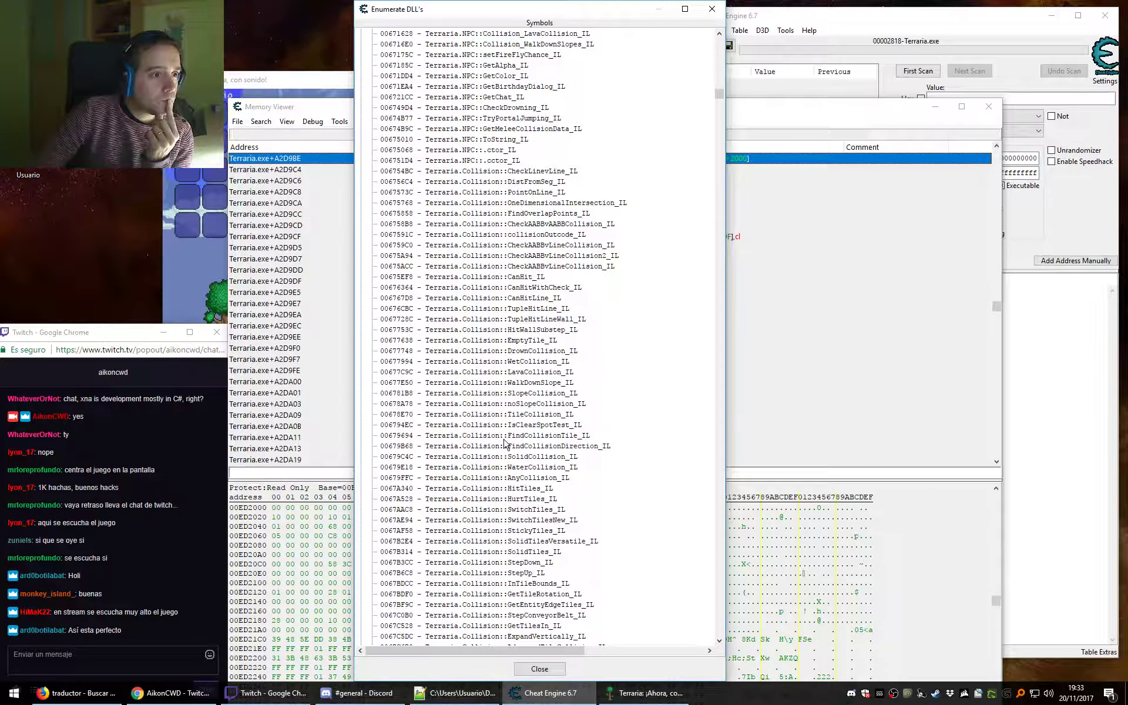
pyautogui.scroll(-18, 503, 441)
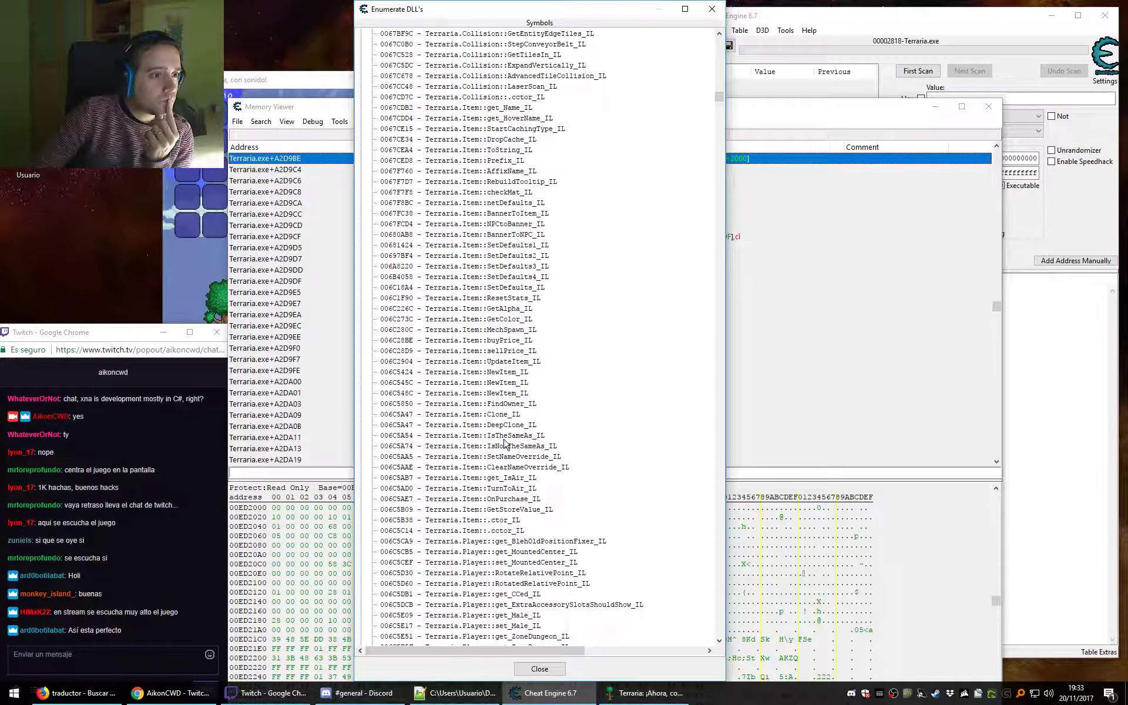
pyautogui.scroll(-6, 484, 345)
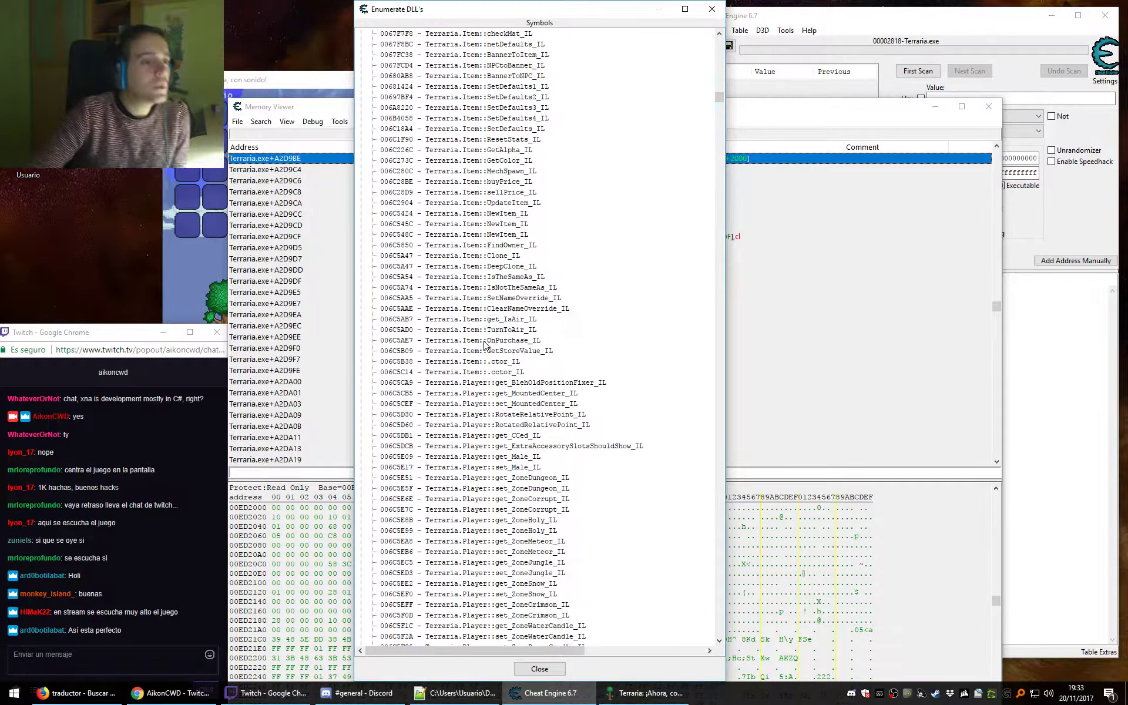
pyautogui.click(485, 423)
# Examine the Terraria.Player zone properties and the action methods from HealEffect_IL and QuickHeal_IL to CarpetMovement_IL.
pyautogui.scroll(-20, 496, 516)
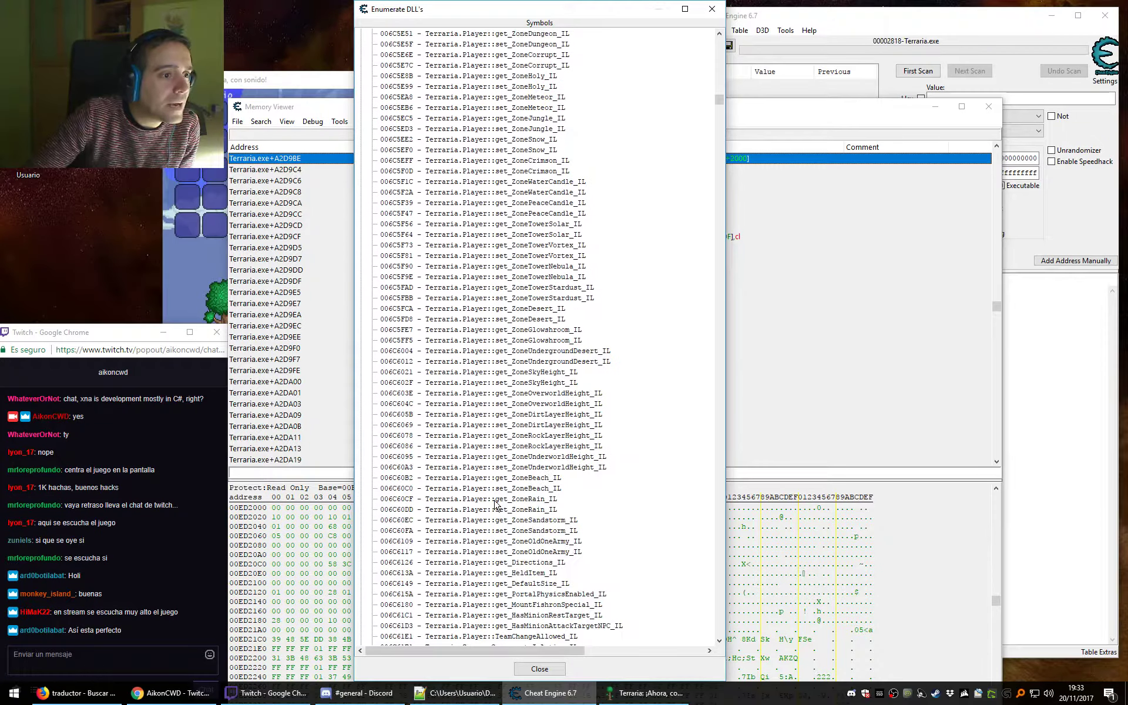
pyautogui.scroll(12, 496, 500)
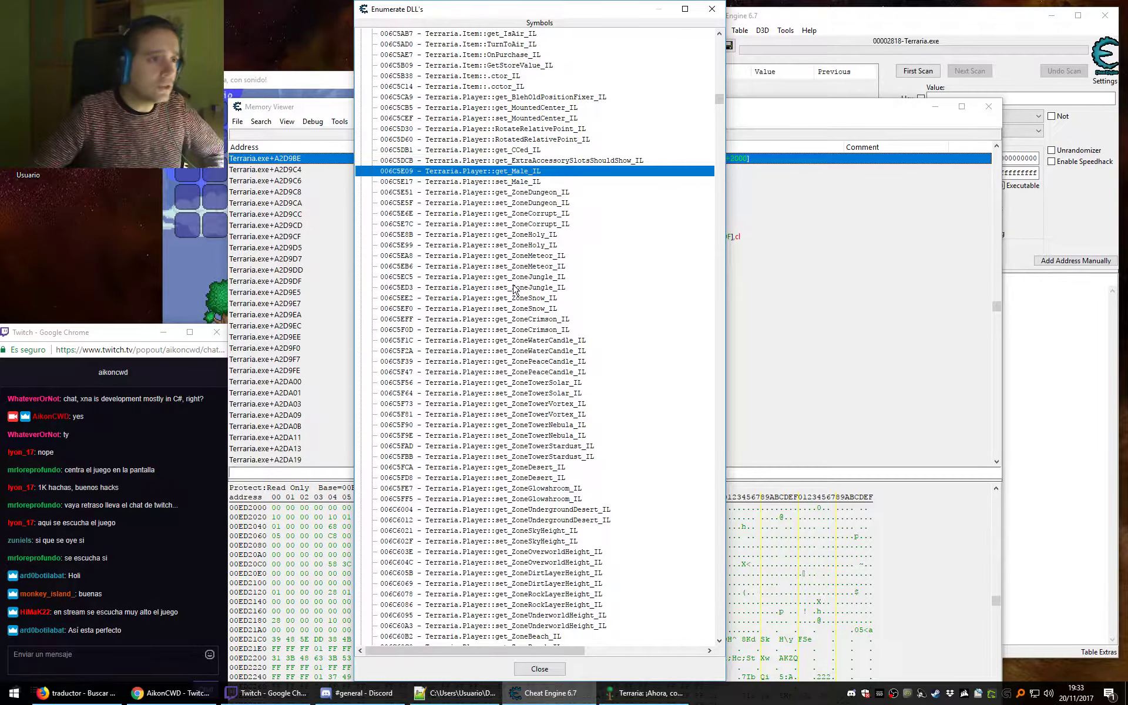
pyautogui.scroll(-20, 510, 311)
pyautogui.scroll(-2, 510, 311)
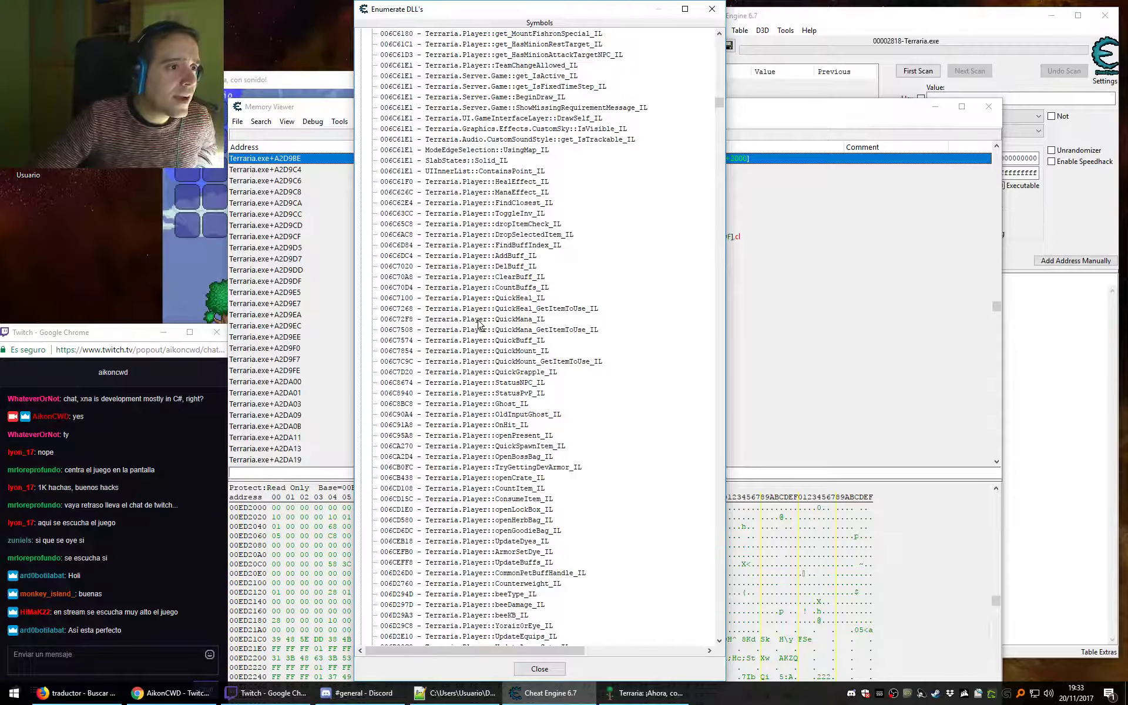
pyautogui.scroll(-10, 478, 323)
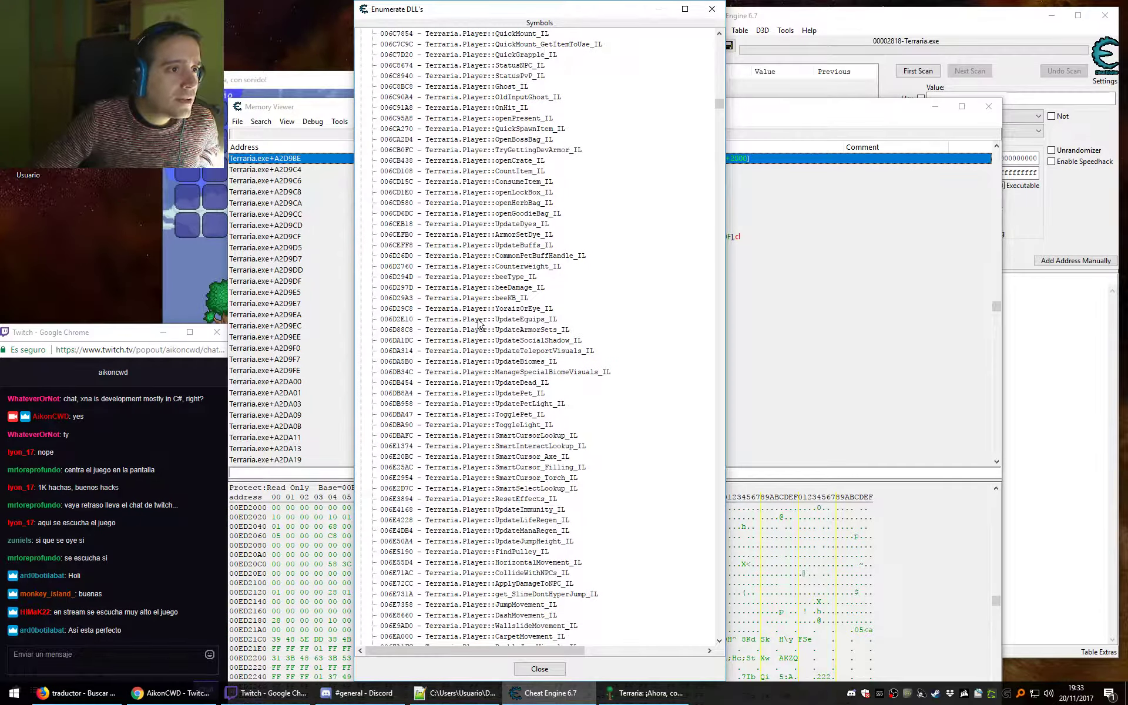
# Browse the Terraria.Main, WorldGen and ObjectData.TileObjectData methods, highlighting WorldGen::TileRunner_IL.
pyautogui.scroll(-20, 479, 323)
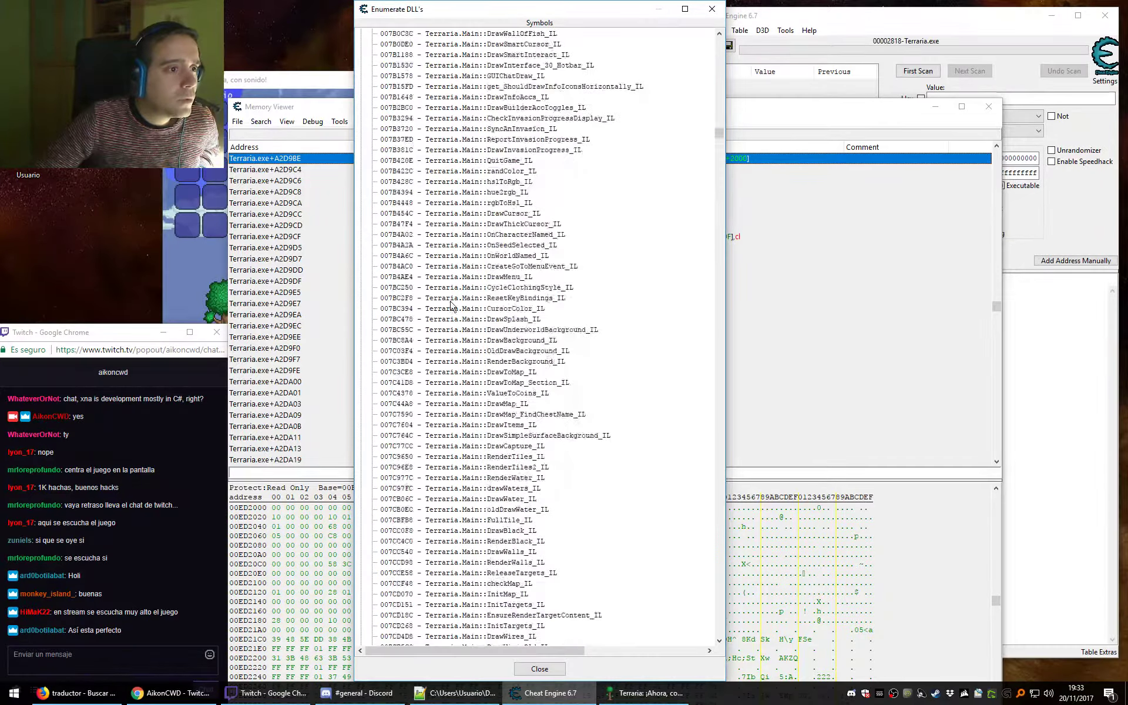
pyautogui.scroll(-20, 451, 306)
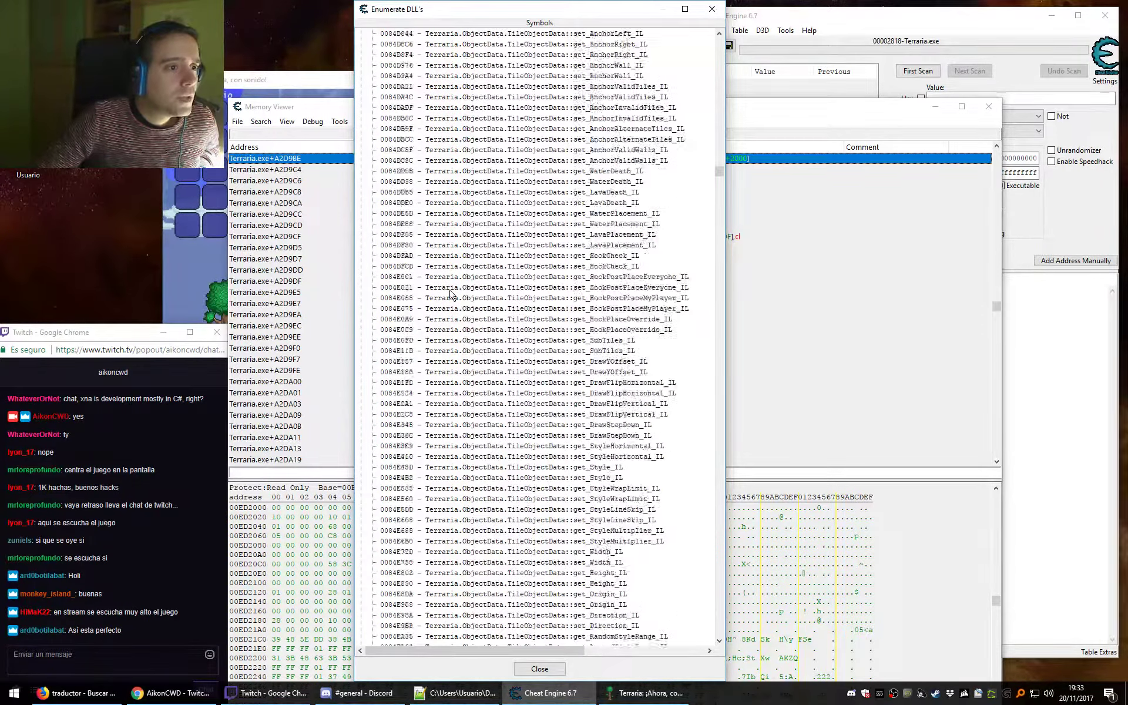
pyautogui.scroll(20, 452, 291)
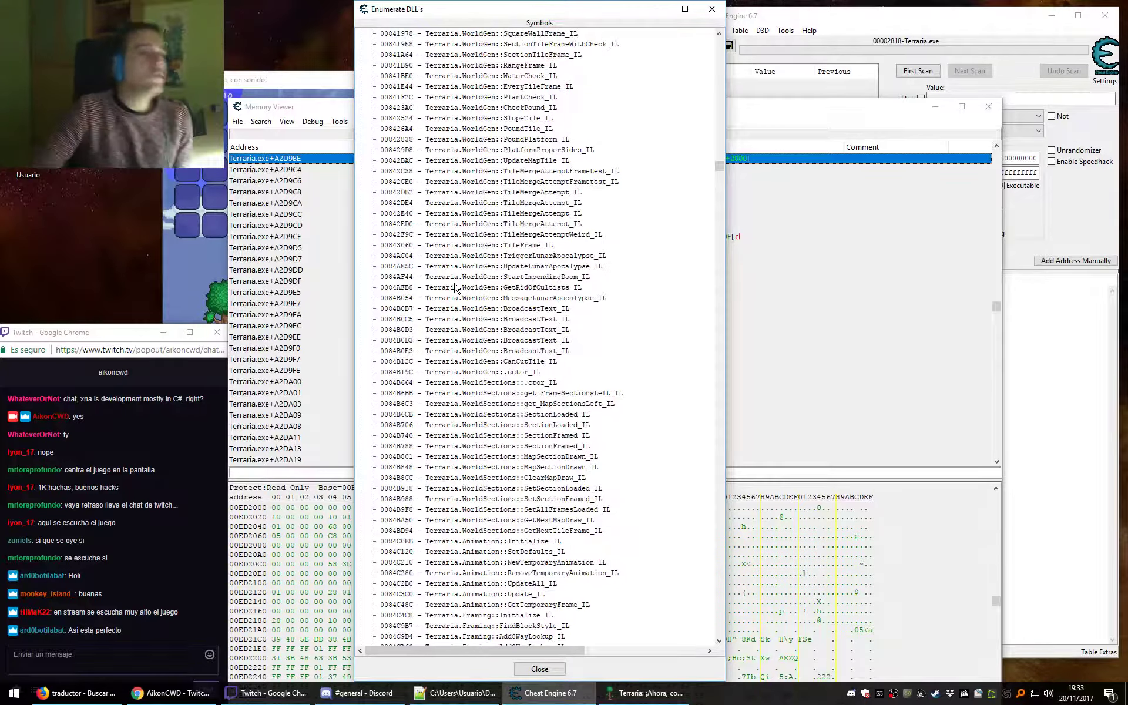
pyautogui.scroll(11, 455, 288)
pyautogui.click(514, 203)
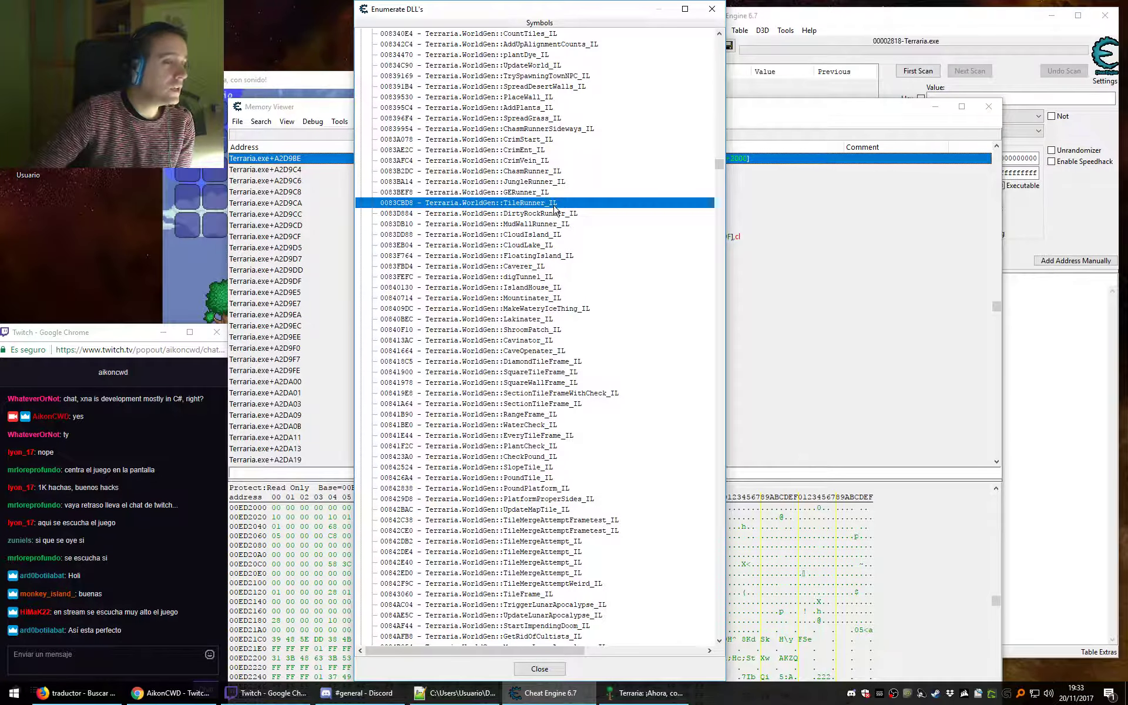
pyautogui.scroll(-20, 549, 219)
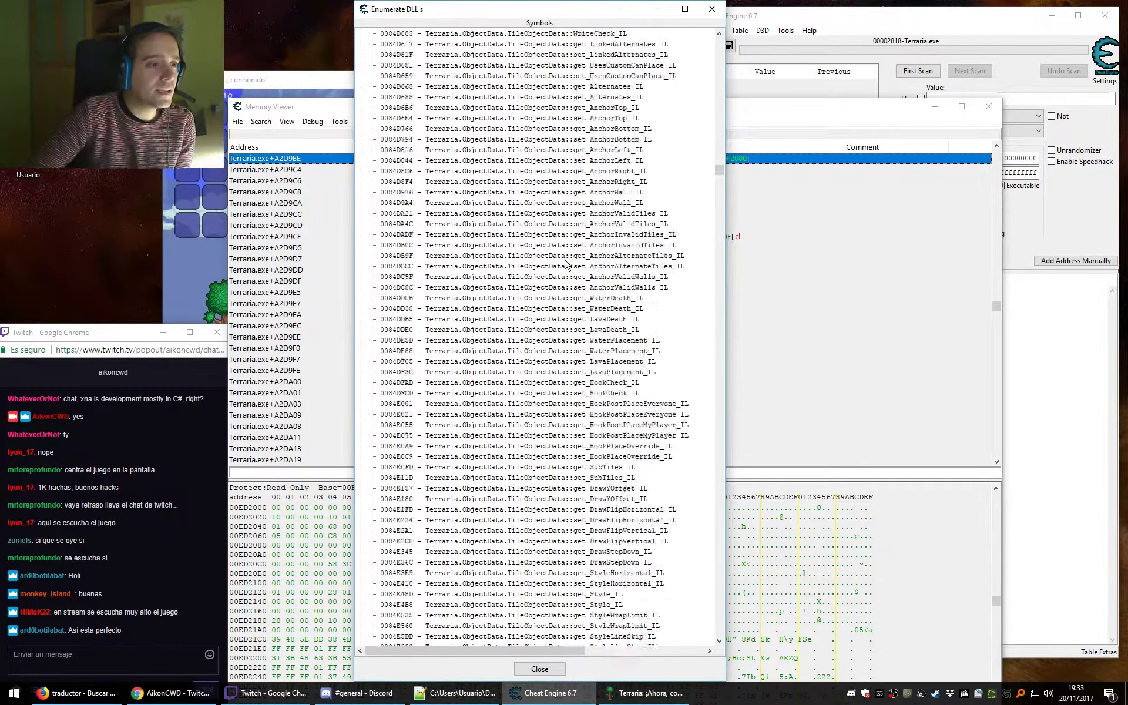
# Browse the remaining Terraria symbols through the UI, Biomes, Shaders and compiled methods, highlighting Terraria.Cloud::addCloud.
pyautogui.scroll(-20, 540, 217)
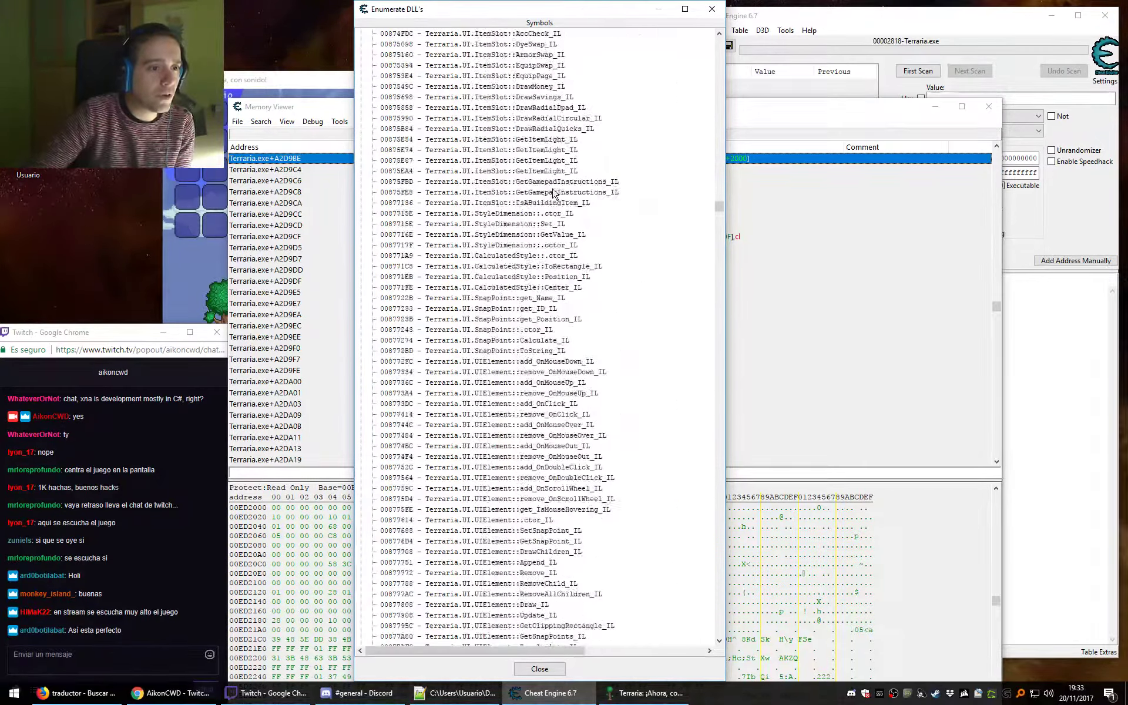
pyautogui.scroll(-20, 569, 288)
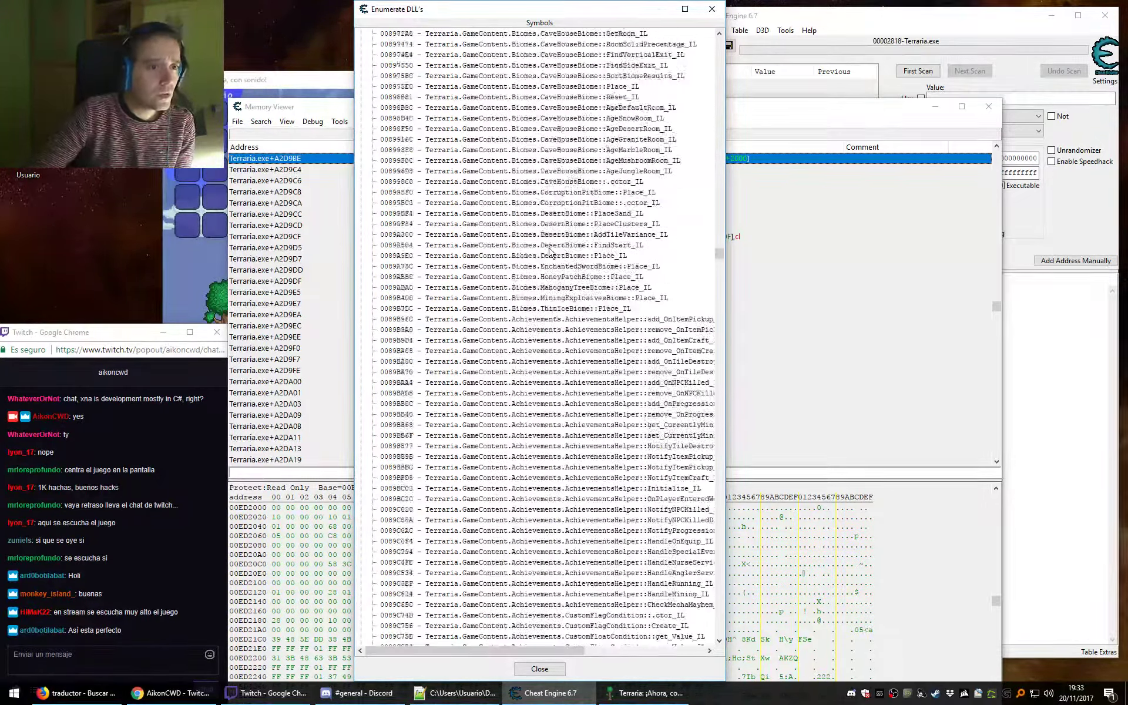
pyautogui.scroll(-20, 540, 237)
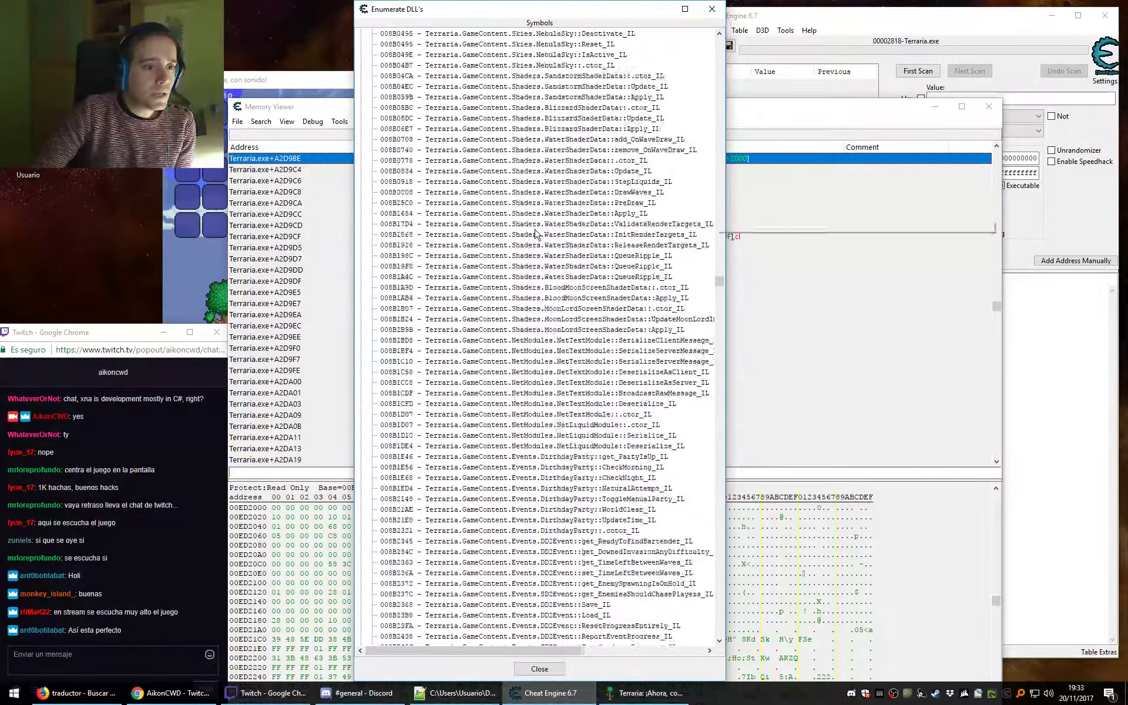
pyautogui.rightClick(549, 294)
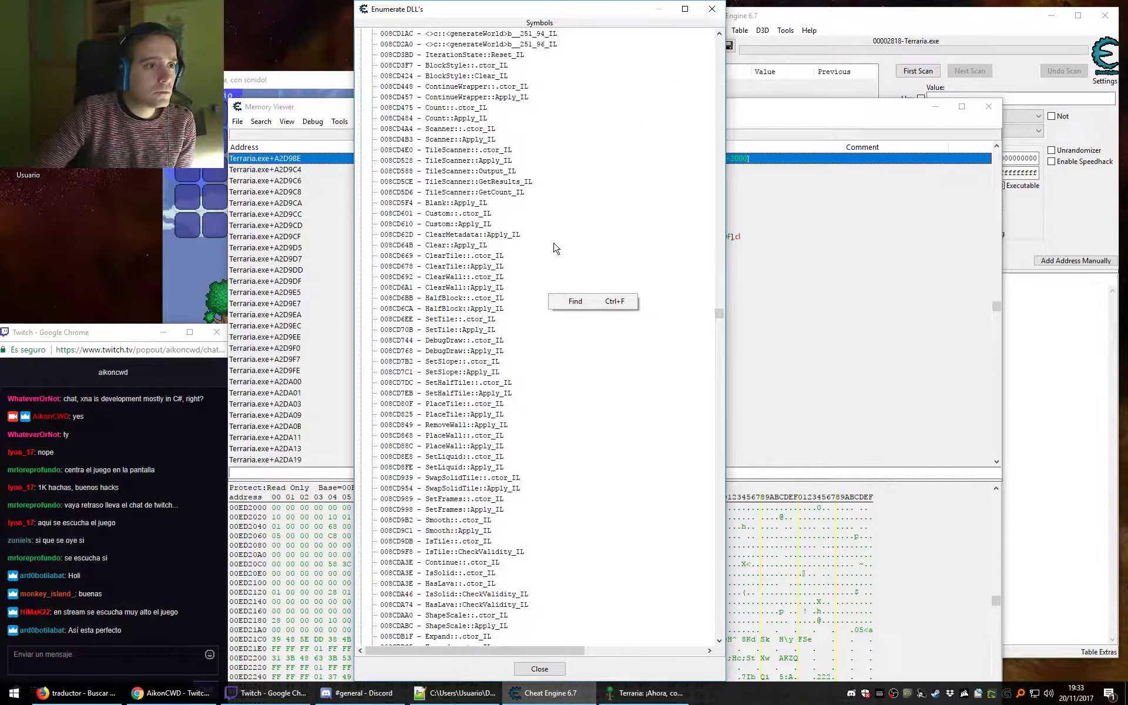
pyautogui.click(521, 371)
pyautogui.scroll(-20, 540, 347)
pyautogui.scroll(-20, 558, 317)
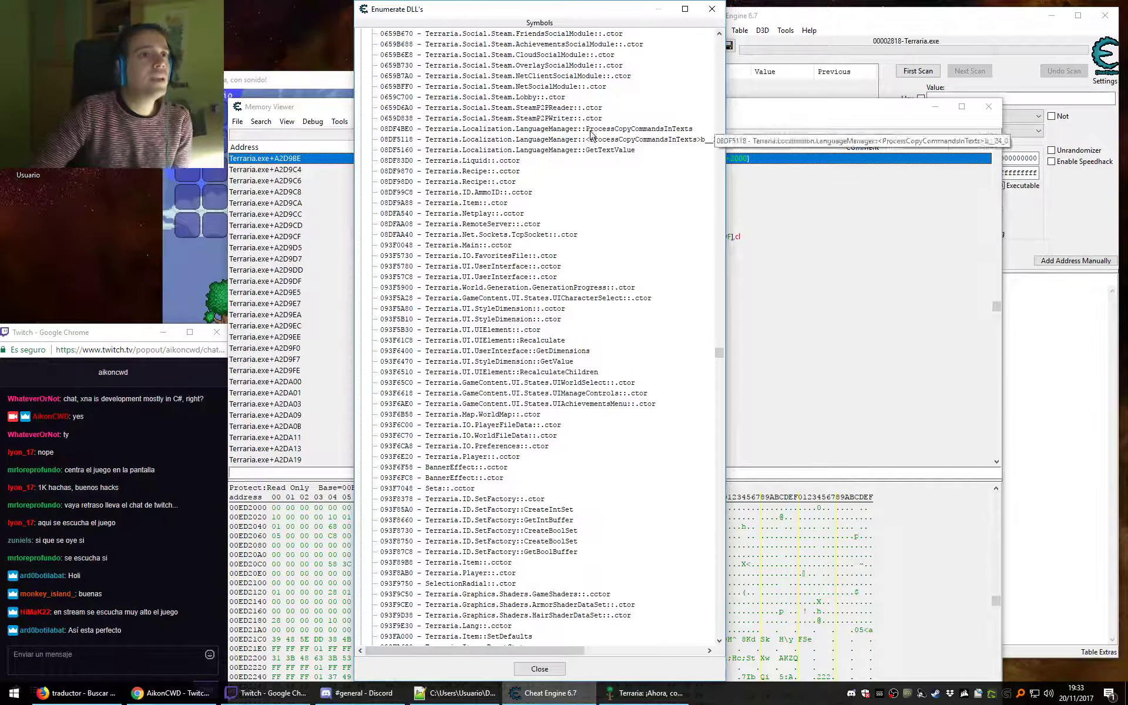
pyautogui.scroll(-20, 558, 299)
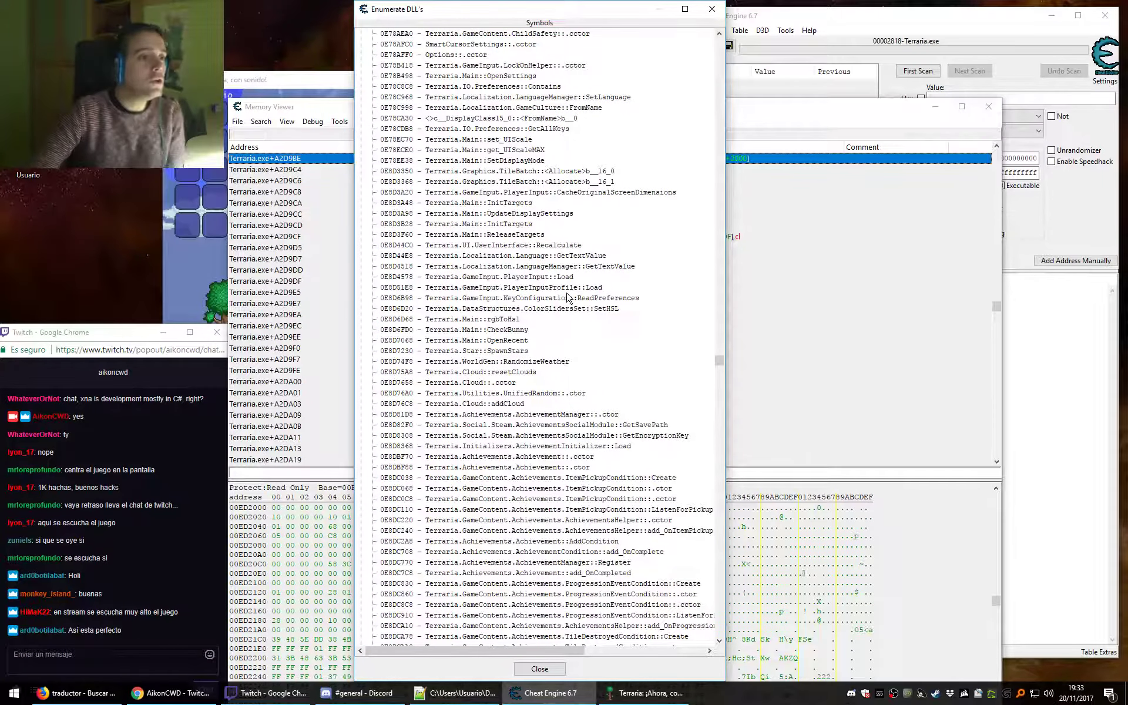
pyautogui.click(517, 329)
pyautogui.click(515, 403)
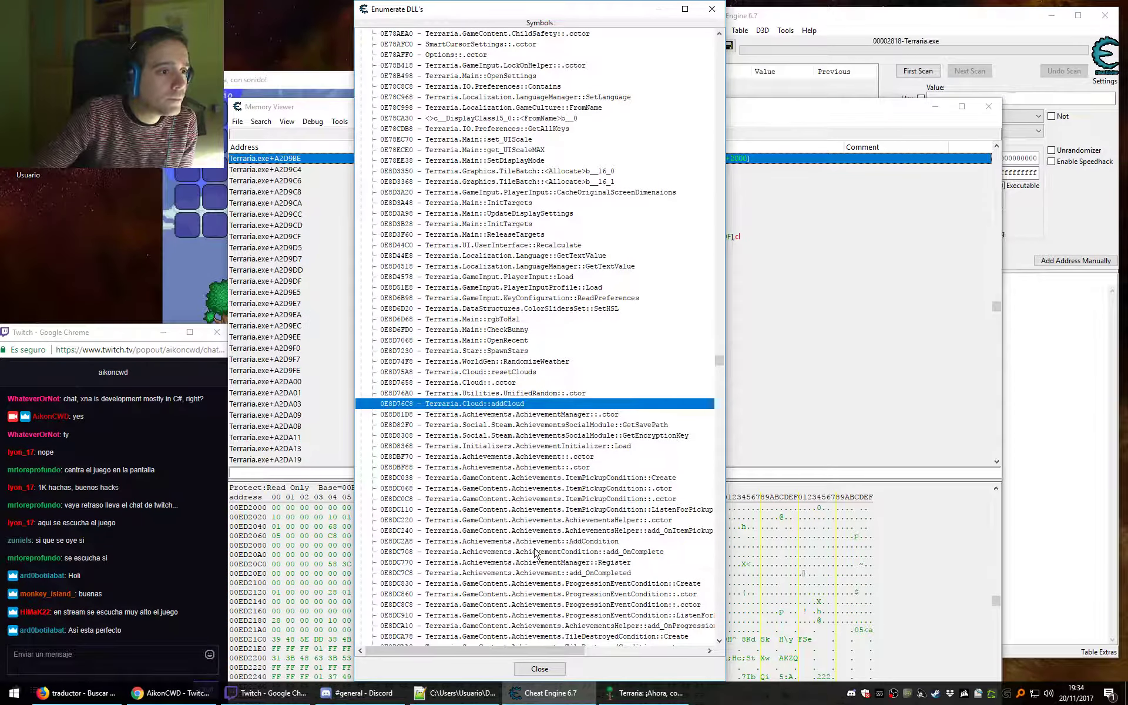
# Locate Terraria.HitTile::AddDamage in the symbol list, go to its disassembly and close the symbol list.
pyautogui.scroll(-20, 534, 552)
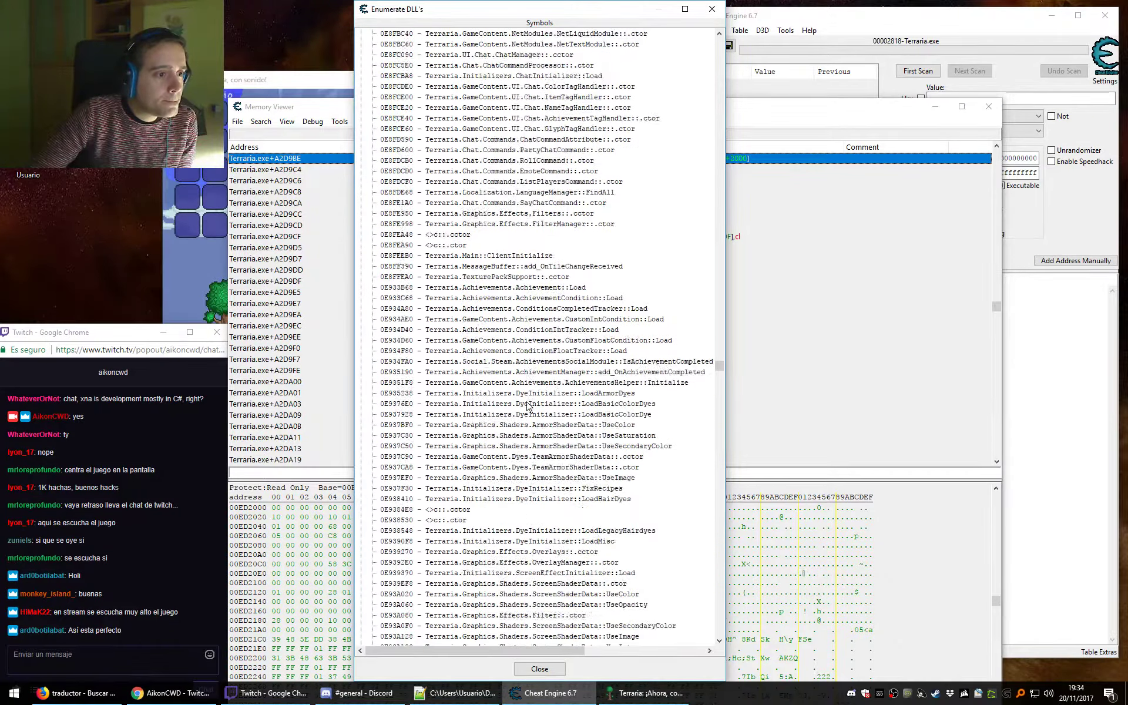
pyautogui.scroll(-20, 526, 406)
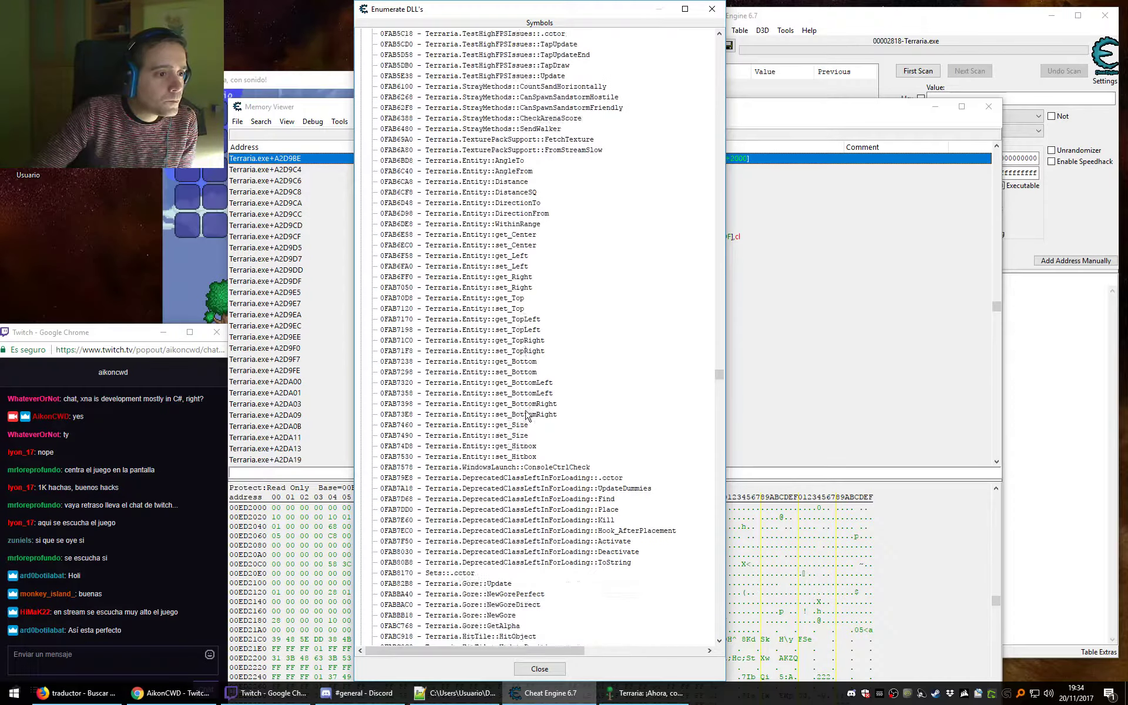
pyautogui.scroll(-6, 527, 414)
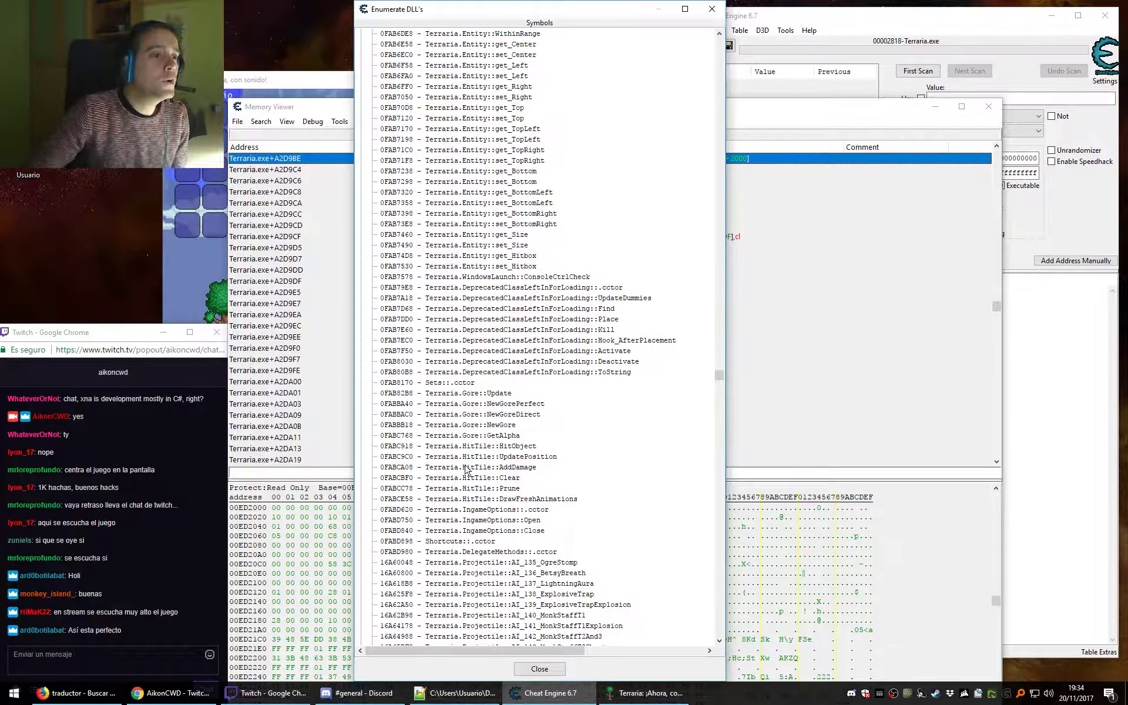
pyautogui.click(467, 456)
pyautogui.click(450, 468)
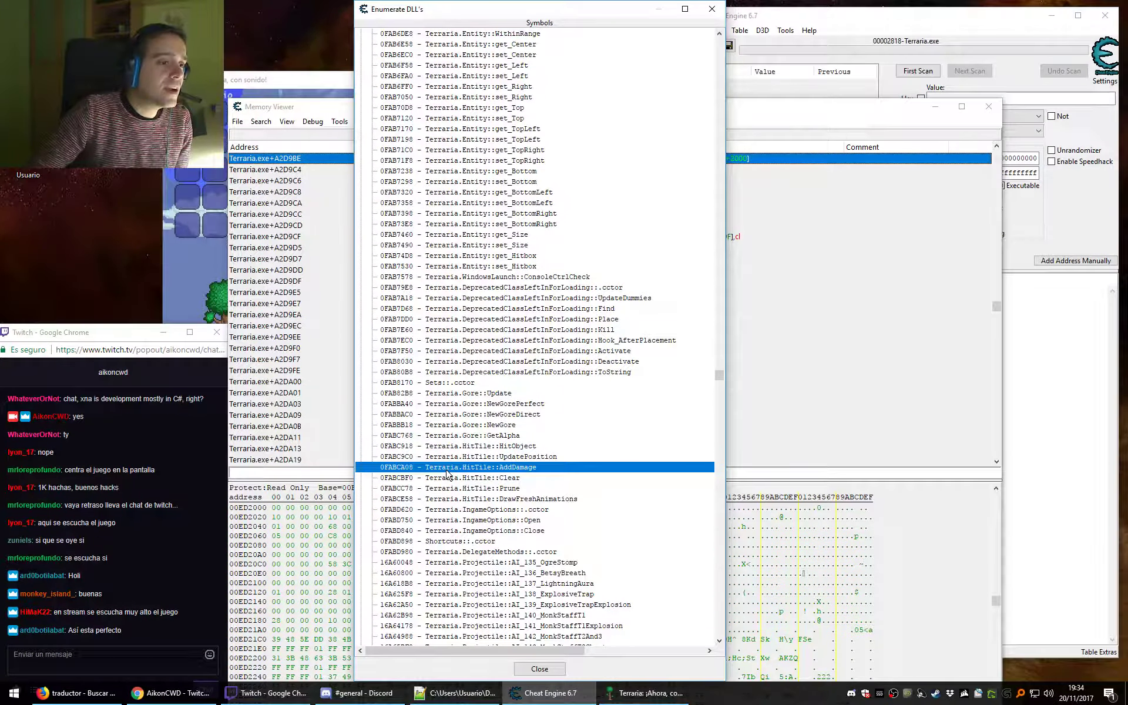
pyautogui.doubleClick(500, 468)
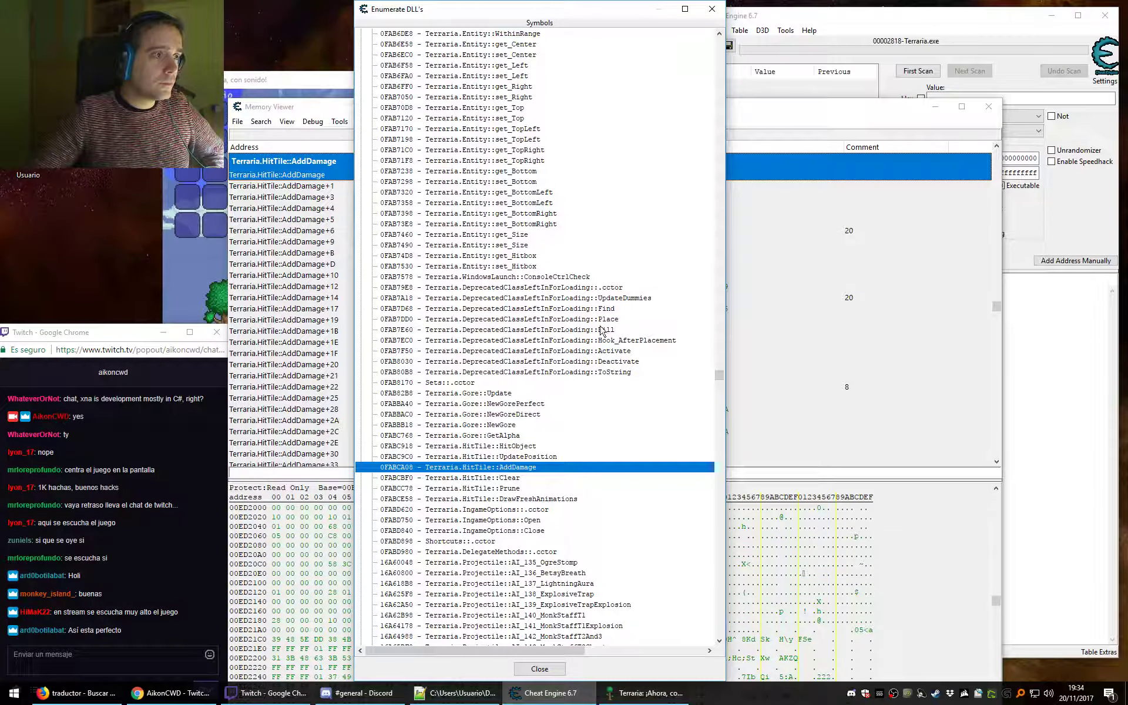
pyautogui.click(540, 668)
pyautogui.click(552, 120)
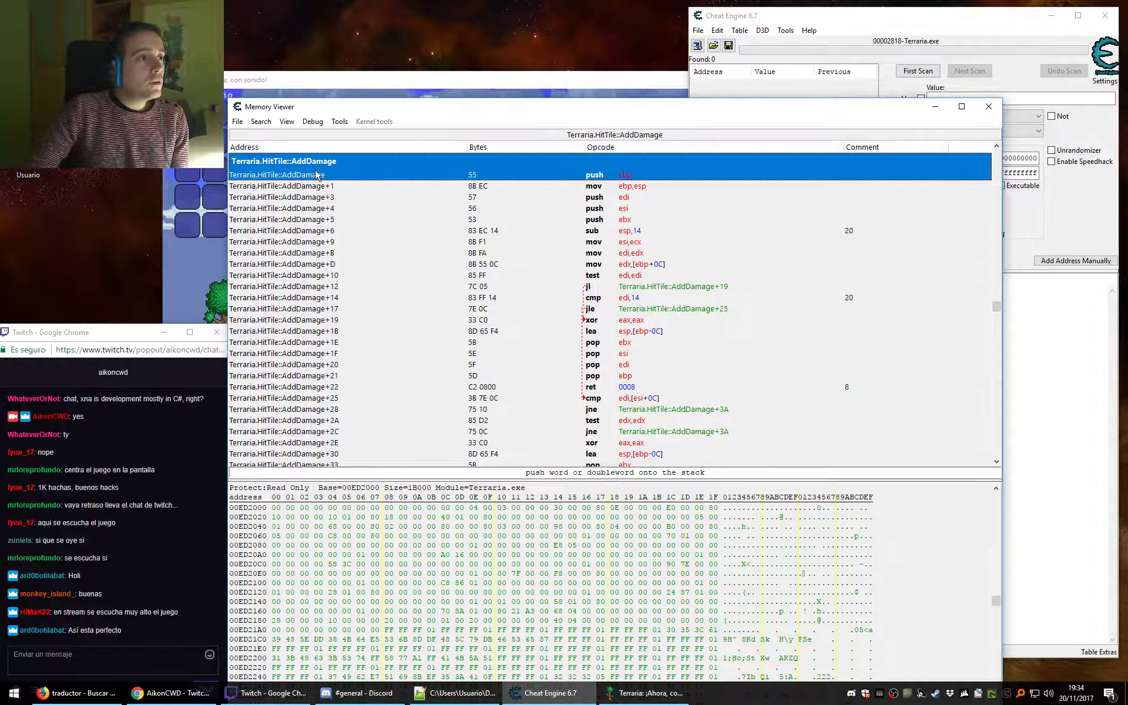
# Examine the HitTile::AddDamage disassembly from its first instruction to its end at AddDamage+1B3 and back.
pyautogui.scroll(3, 318, 299)
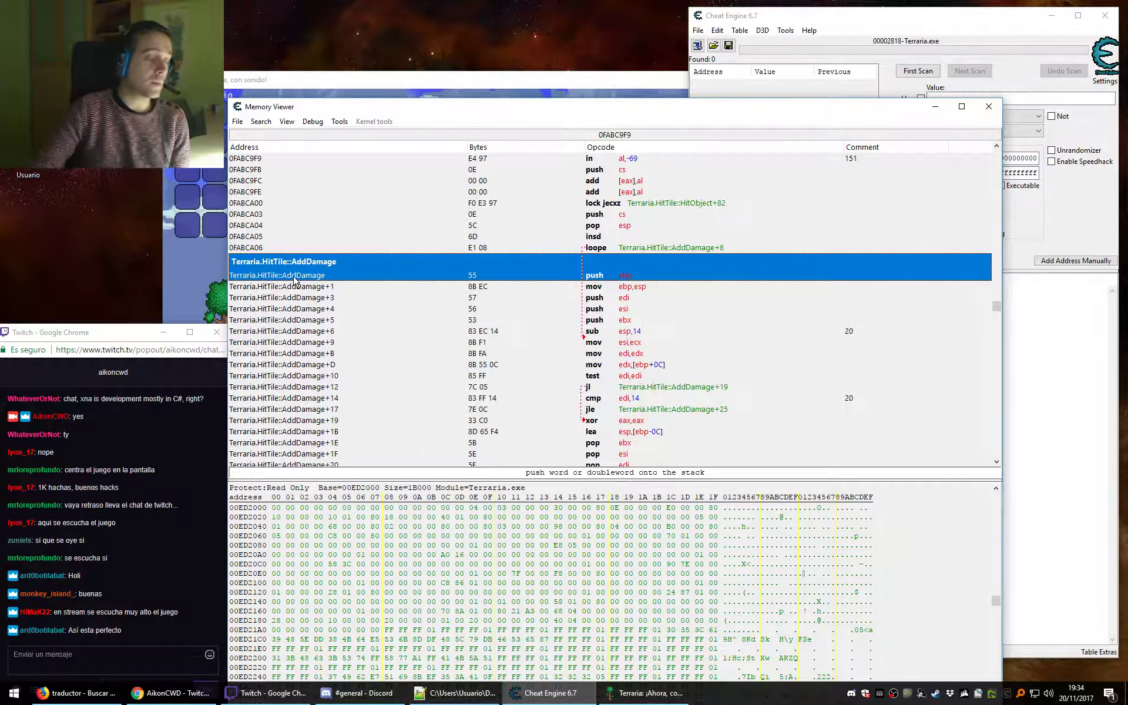
pyautogui.scroll(-12, 342, 276)
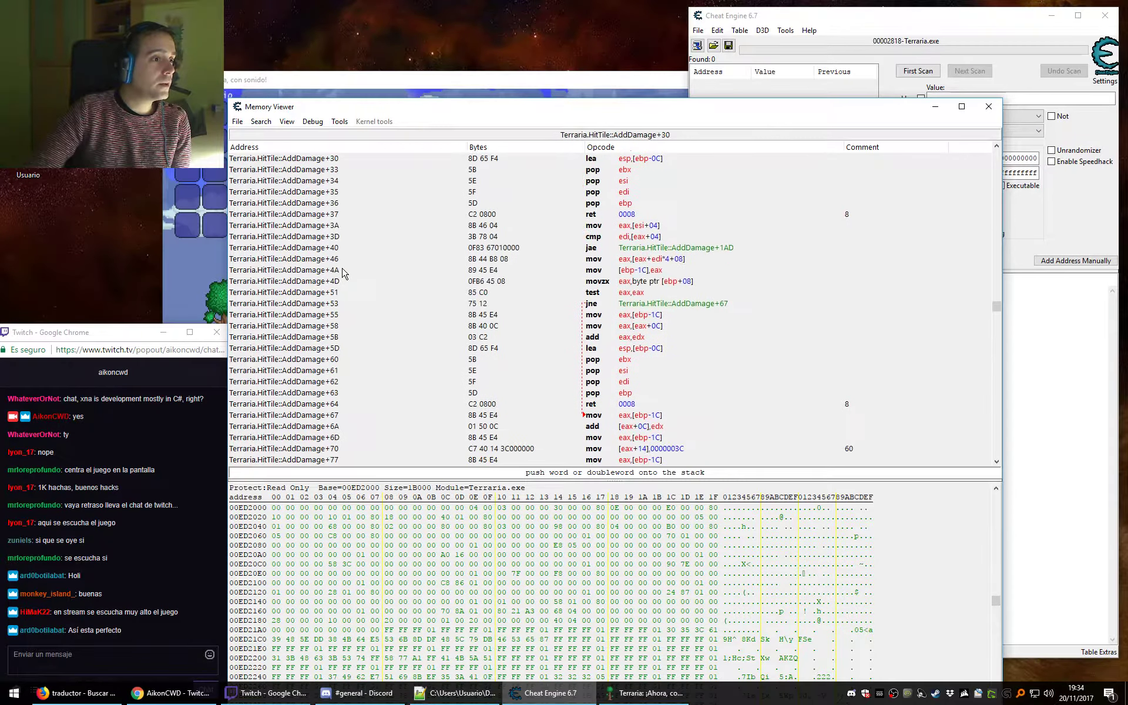
pyautogui.scroll(-15, 342, 273)
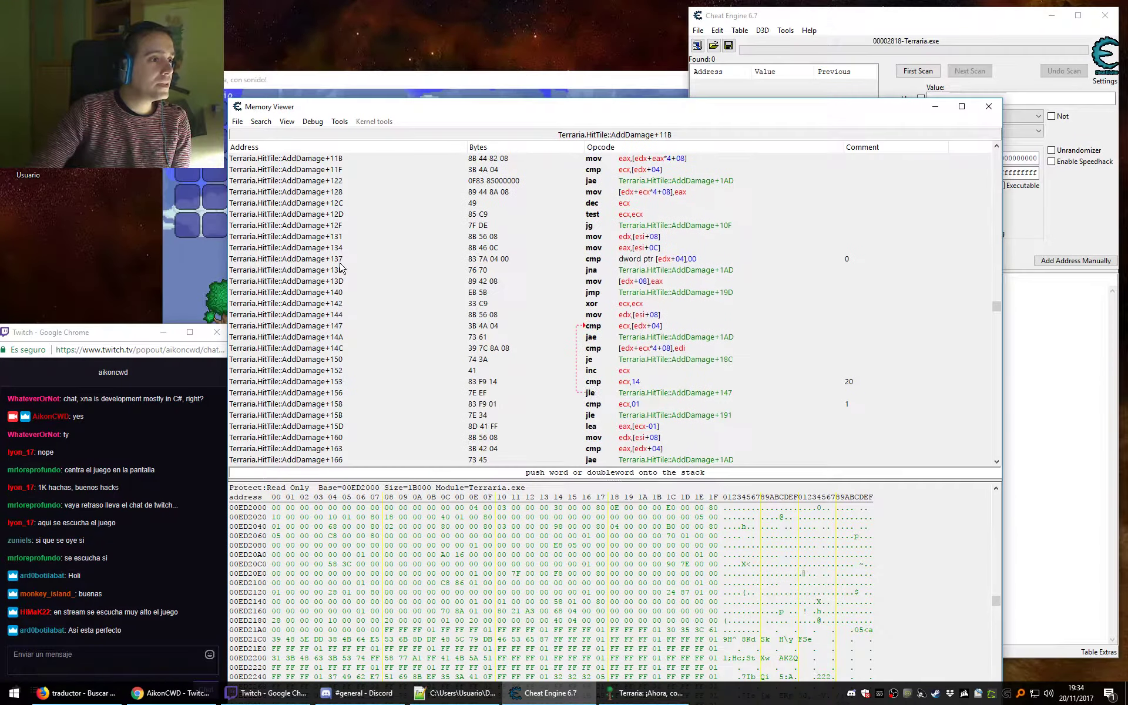
pyautogui.scroll(-8, 348, 253)
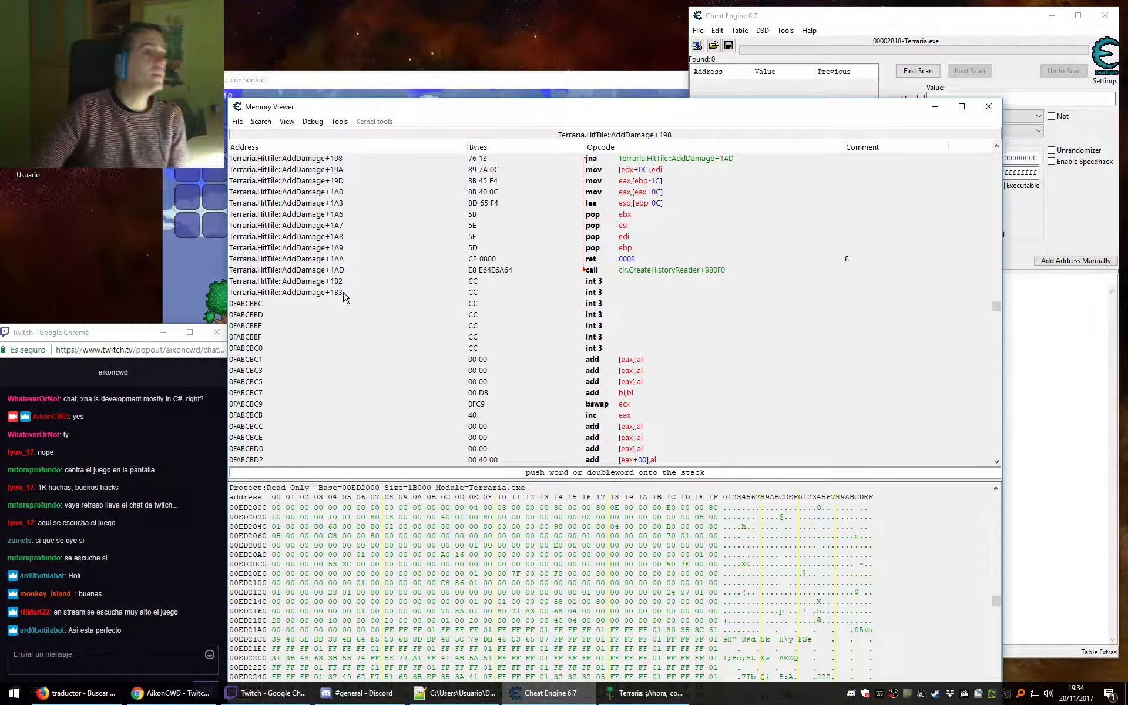
pyautogui.click(346, 292)
pyautogui.scroll(7, 611, 371)
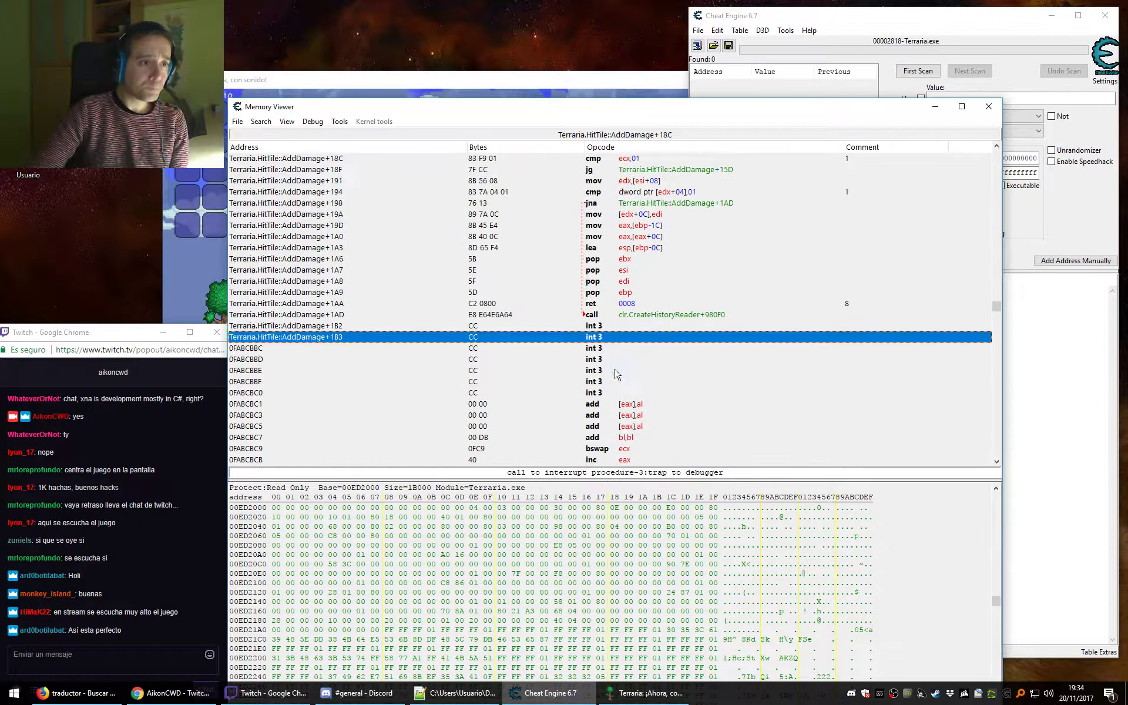
pyautogui.scroll(12, 615, 373)
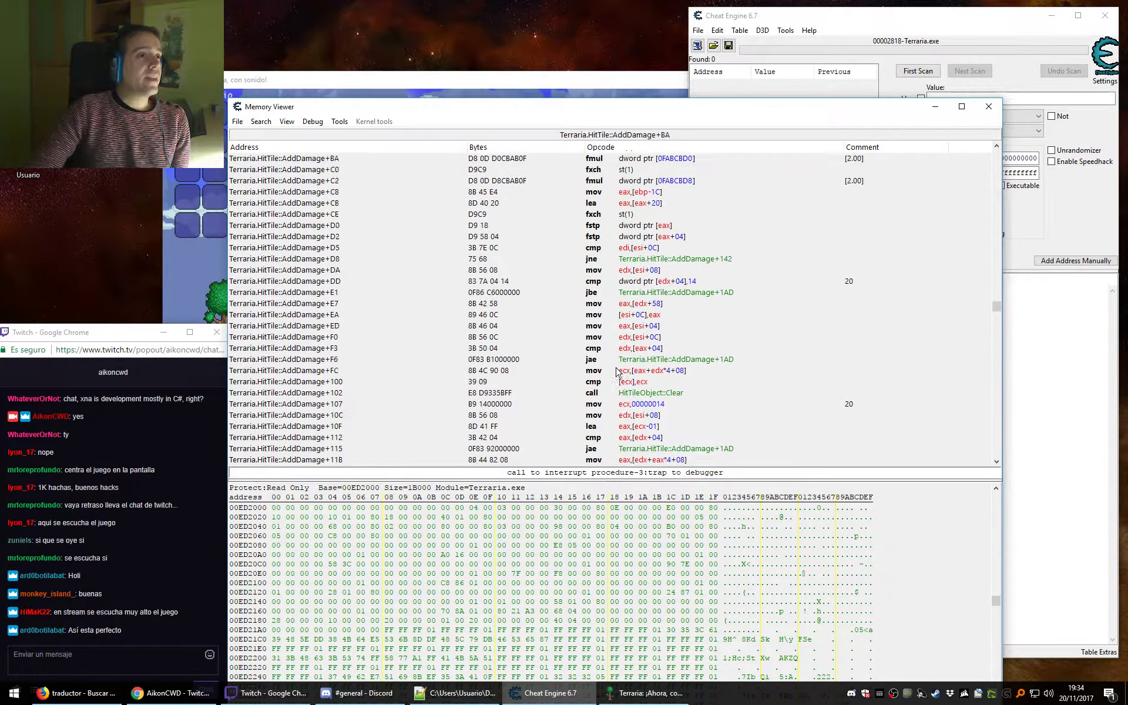
pyautogui.scroll(15, 616, 369)
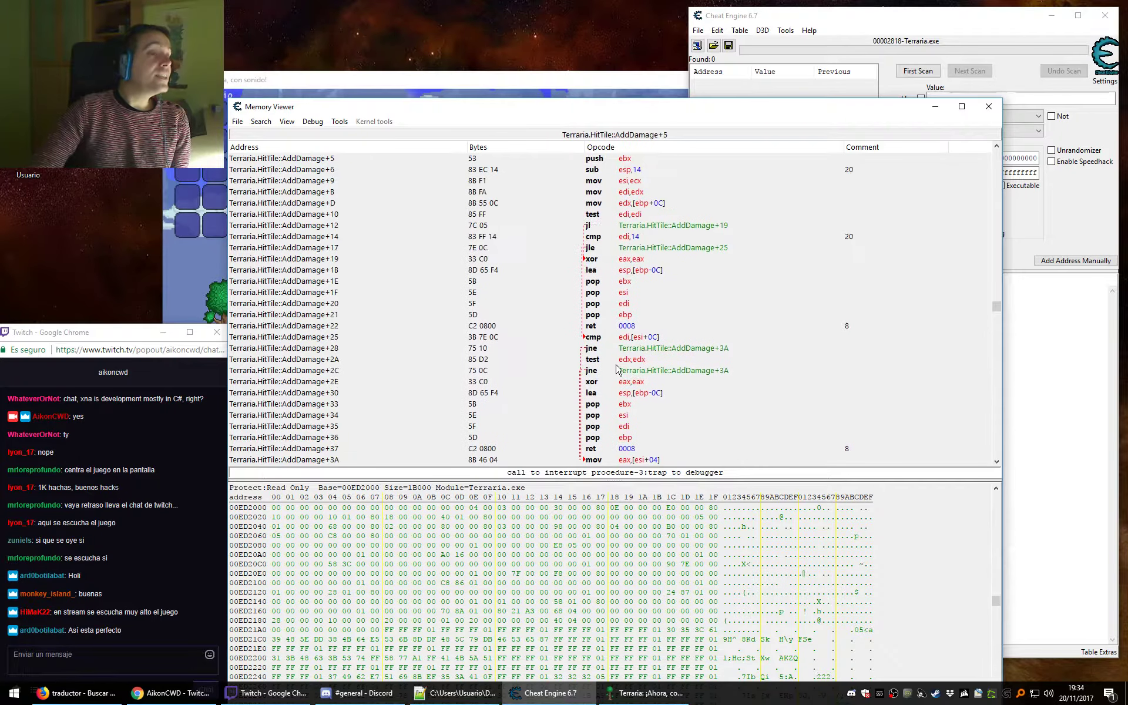
pyautogui.scroll(1, 616, 369)
pyautogui.scroll(-2, 618, 367)
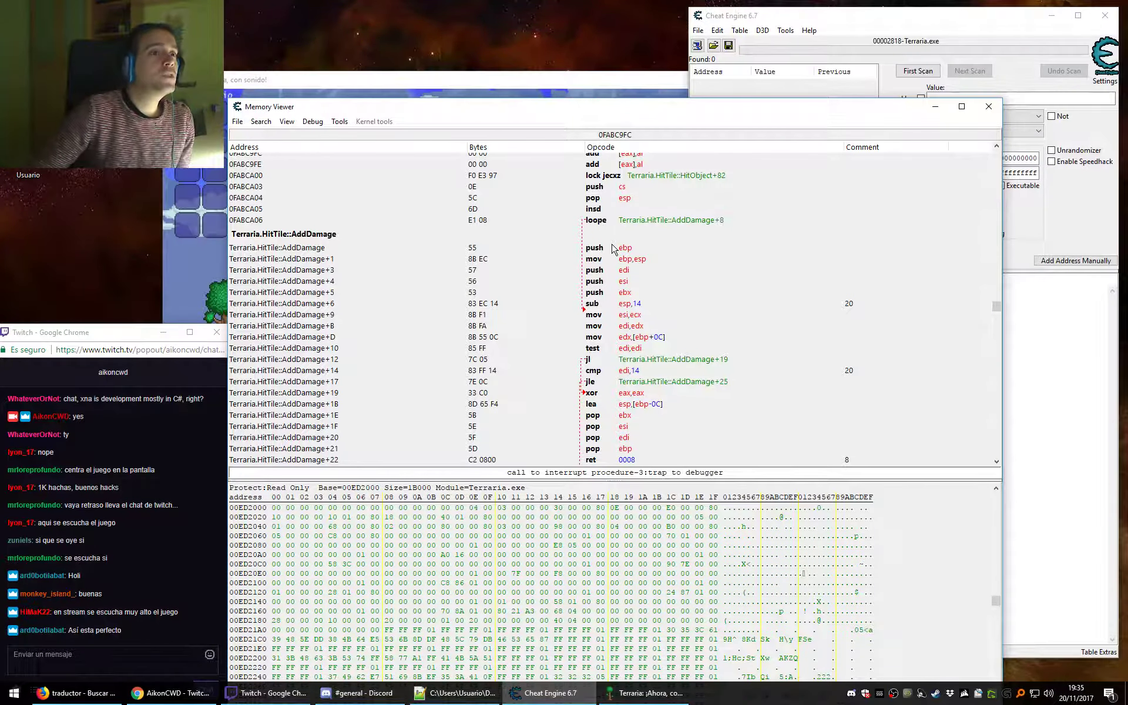
# Replace the first instruction of Terraria.HitTile::AddDamage, push ebp, with ret.
pyautogui.click(317, 249)
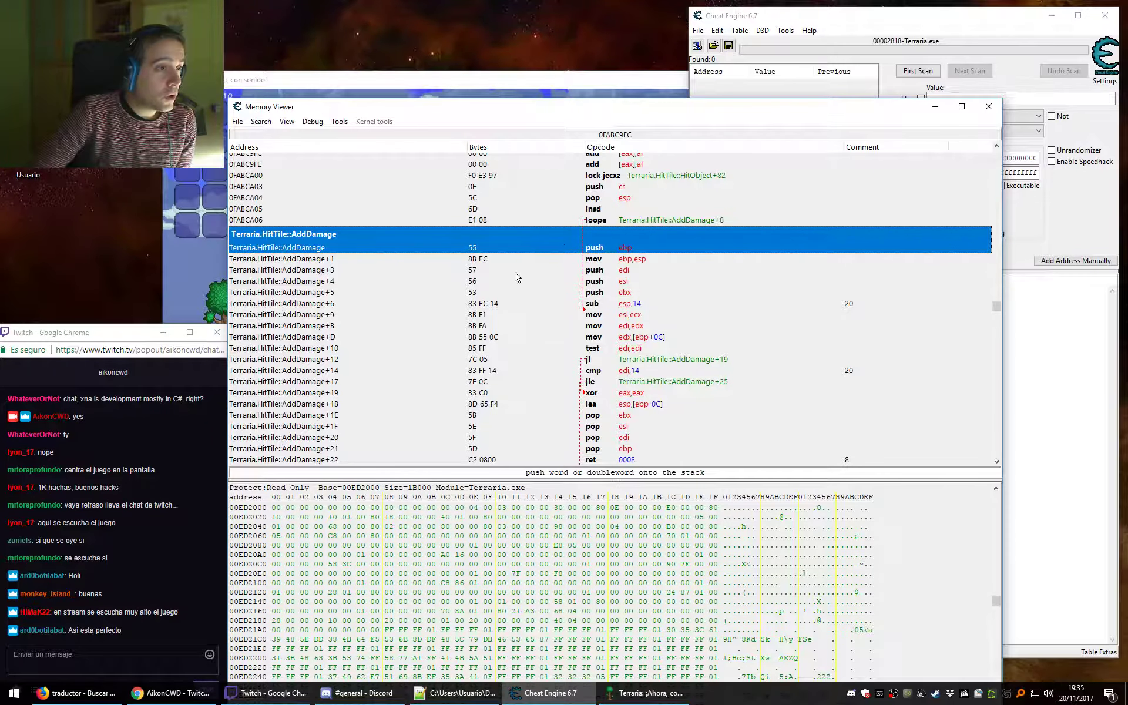
pyautogui.doubleClick(595, 254)
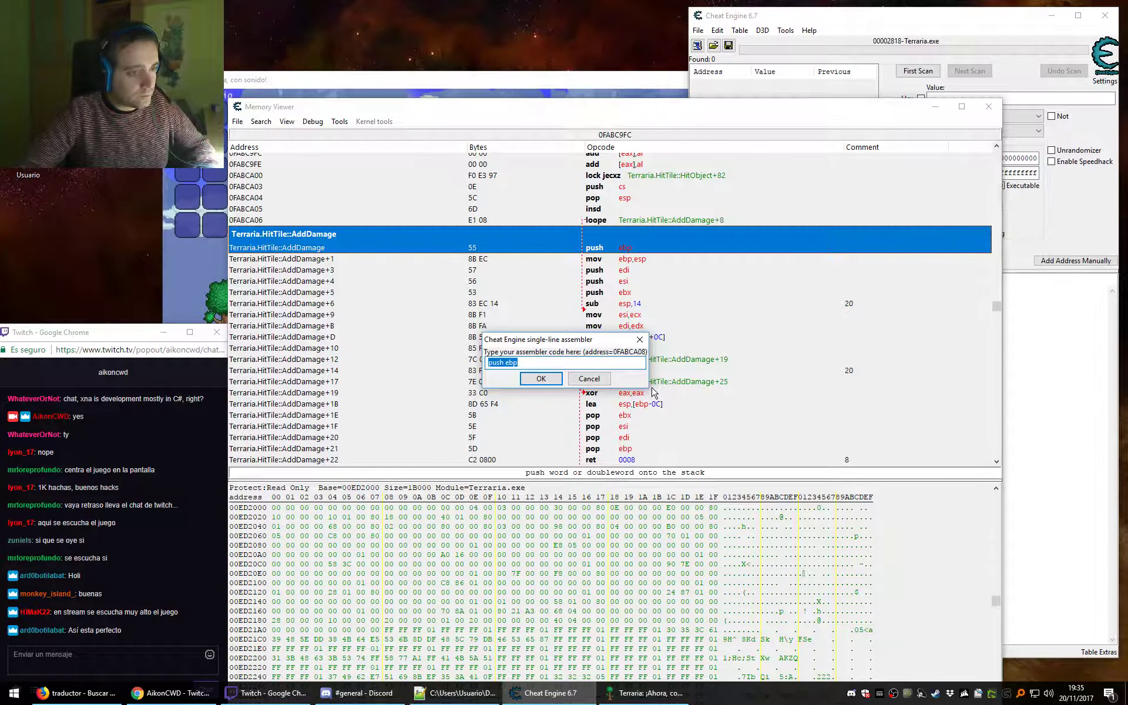
pyautogui.press('BackSpace')
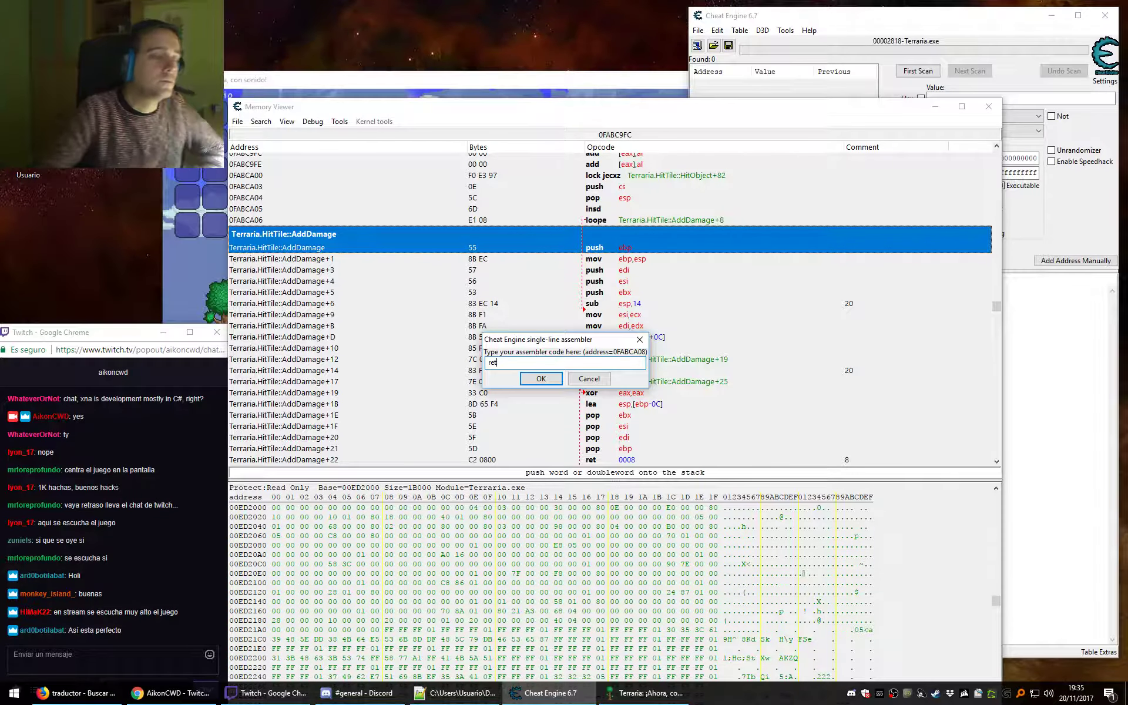
pyautogui.click(540, 379)
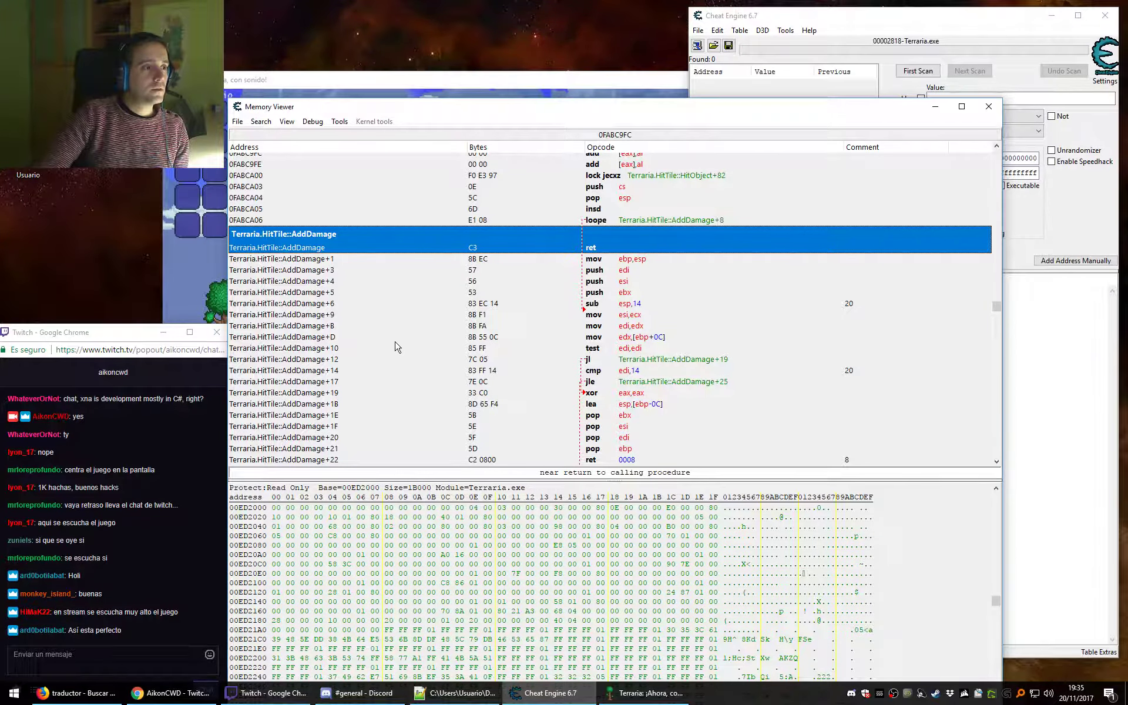
# Read the viewers' guesses in the Twitch chat, marking the message "sales del loop?".
pyautogui.moveTo(286, 695)
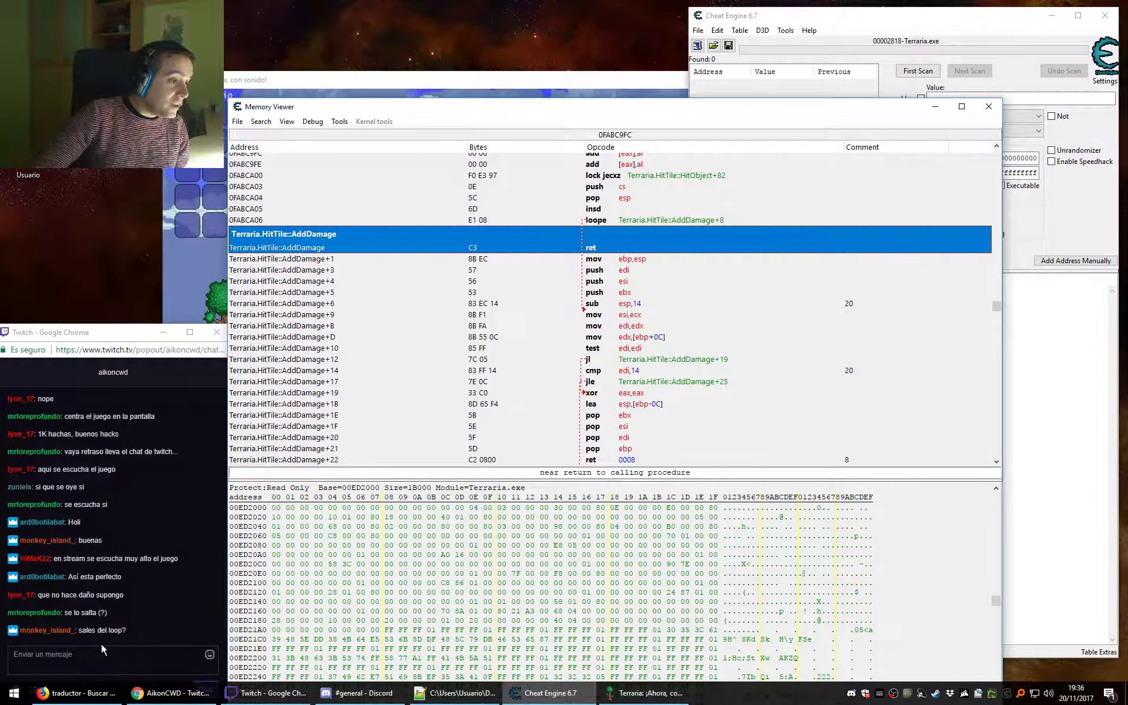
pyautogui.moveTo(141, 630); pyautogui.dragTo(74, 643)
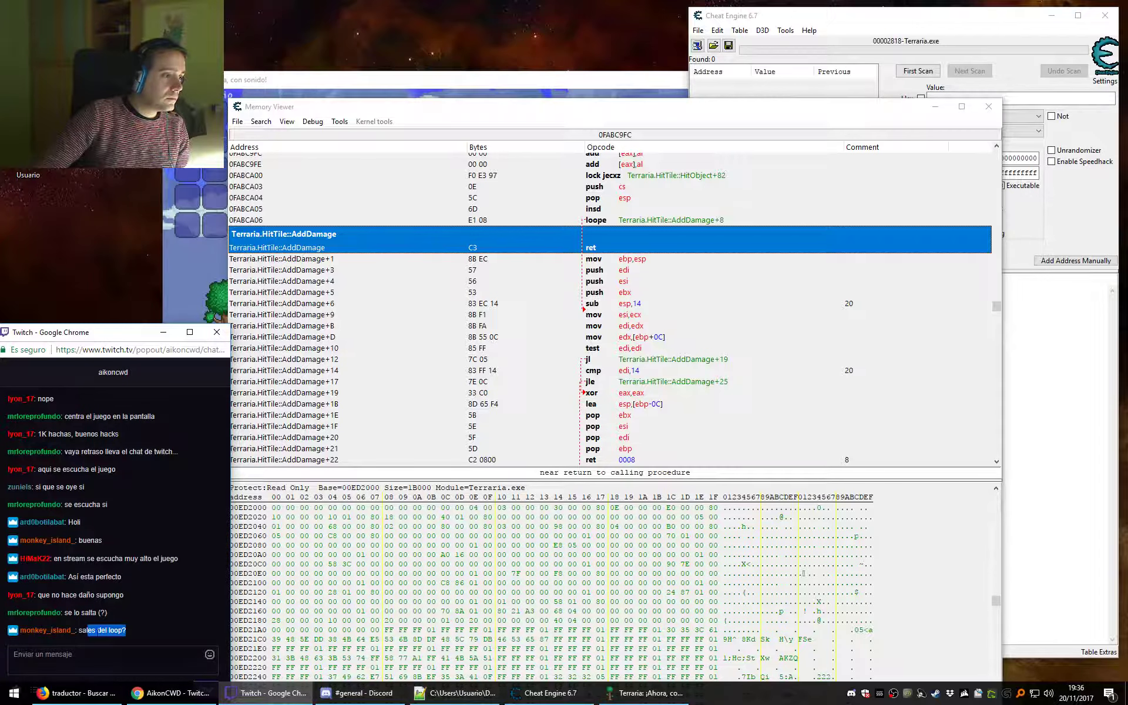
pyautogui.click(146, 625)
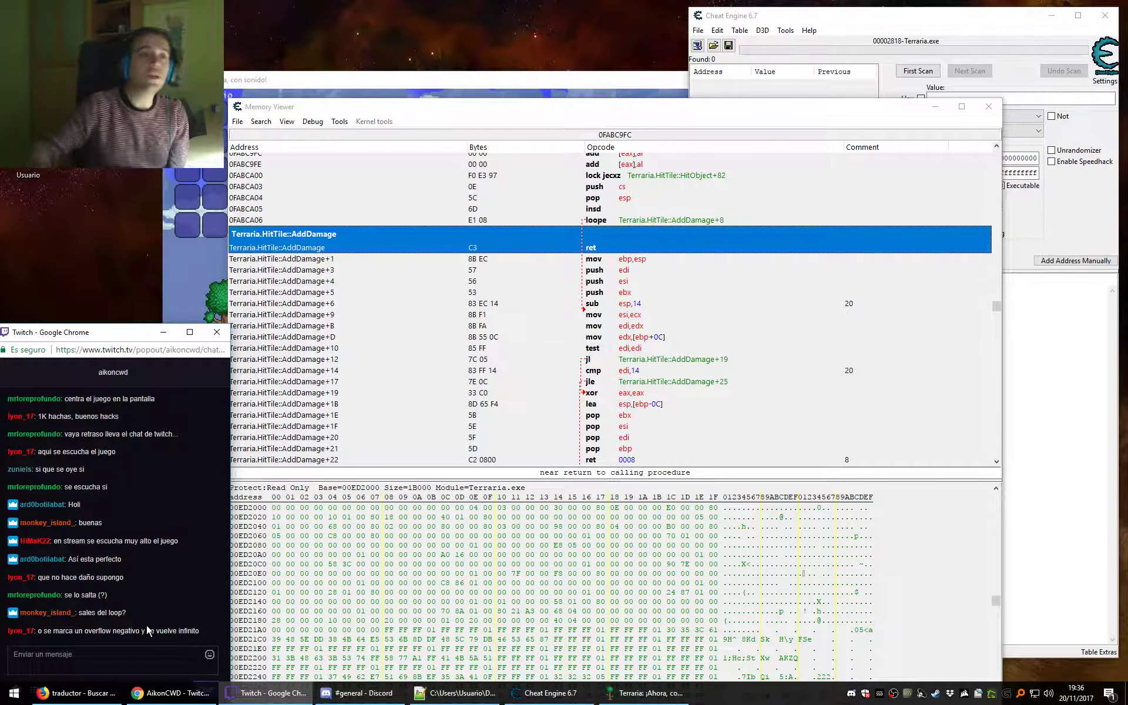
# Switch to Terraria, close the inventory and chop the nearby trees with the copper axe.
pyautogui.click(419, 88)
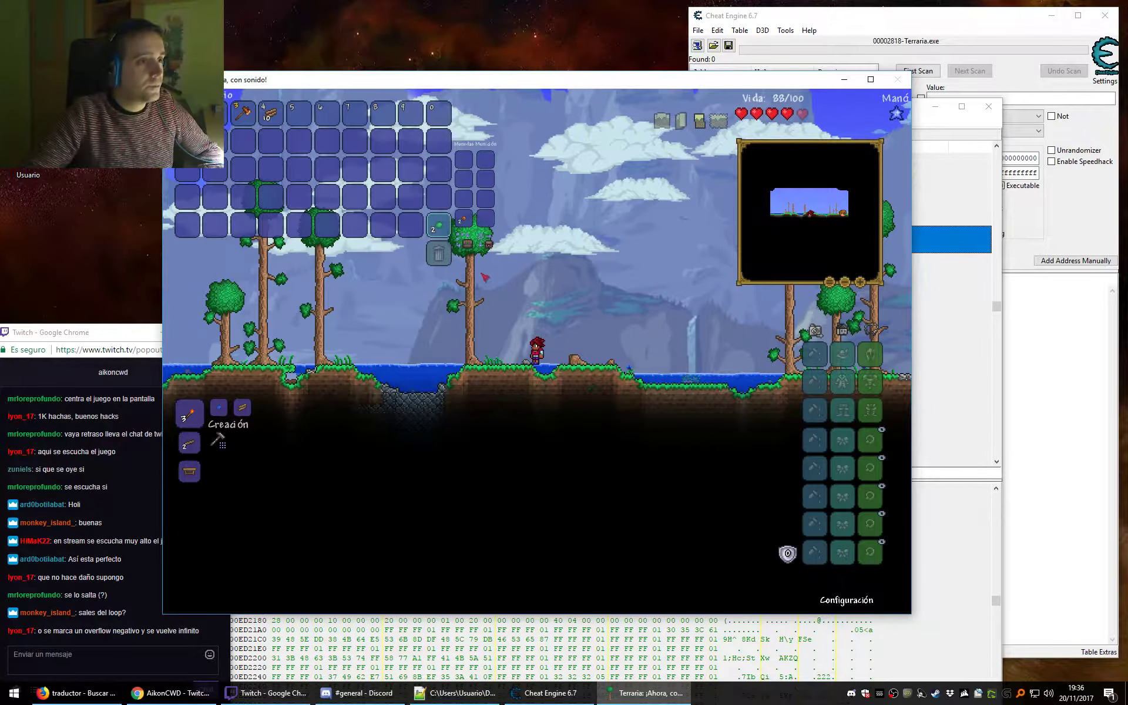
pyautogui.press('Escape')
pyautogui.press('a')
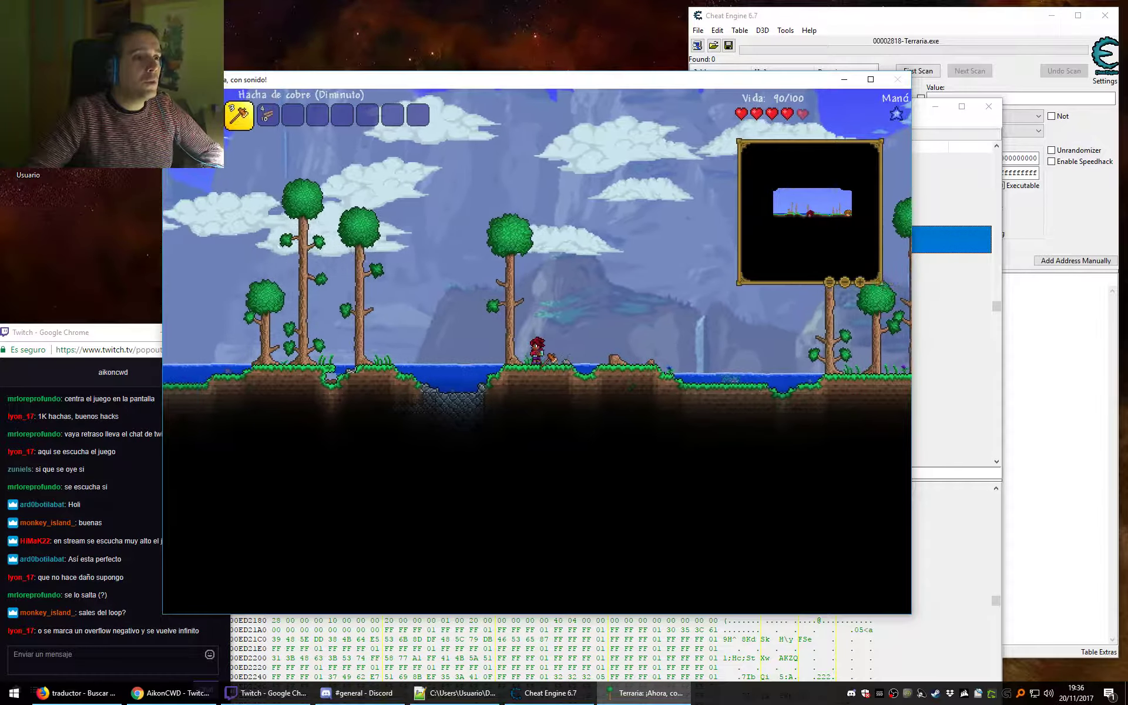
pyautogui.click(531, 306)
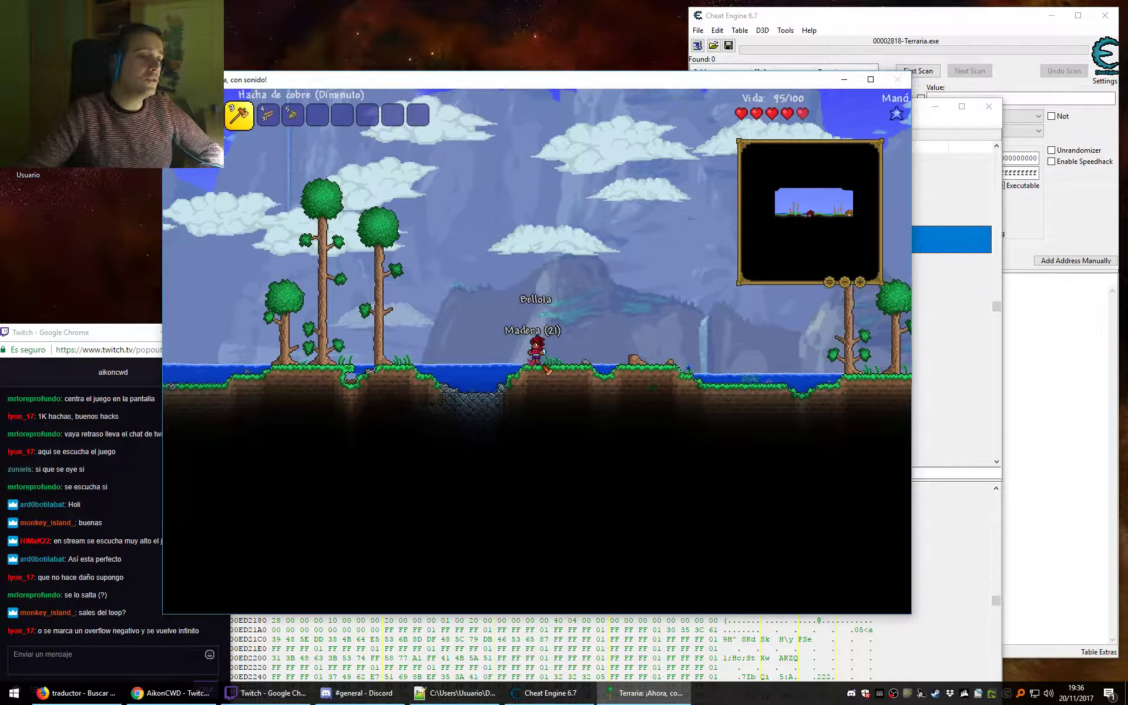
pyautogui.press('a')
pyautogui.press('a')
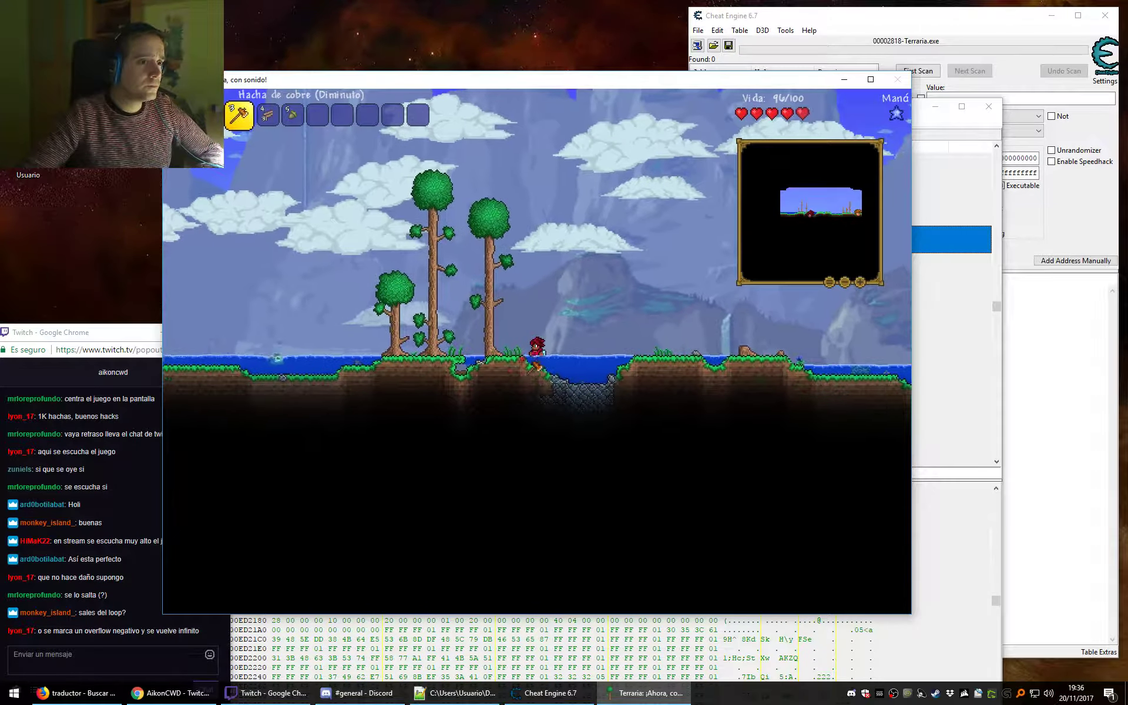
pyautogui.click(500, 305)
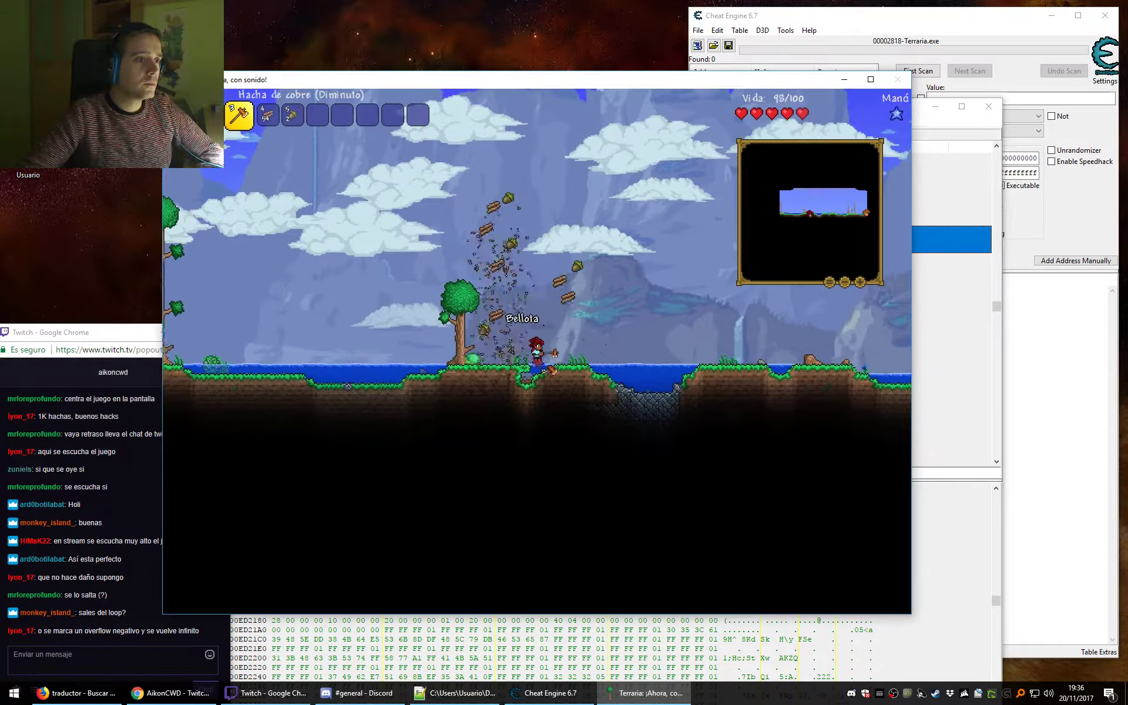
# Equip the copper shortsword and attack the green slime beside the small tree.
pyautogui.press('d')
pyautogui.press('1')
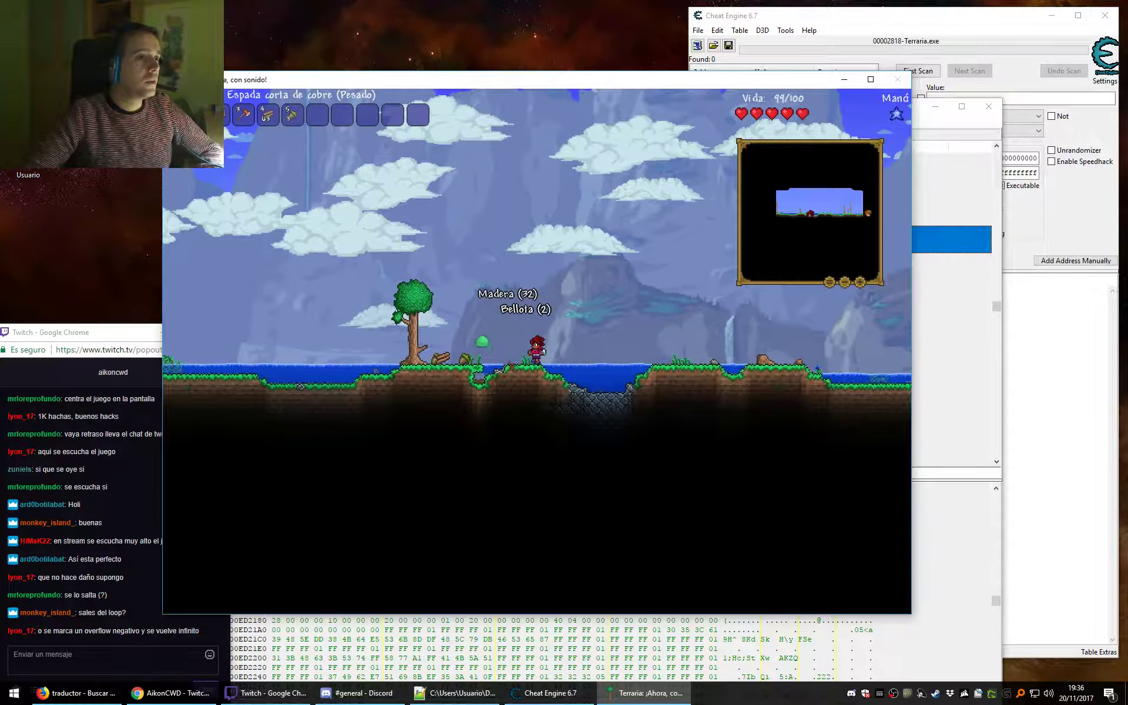
pyautogui.press('a')
pyautogui.click(551, 355)
pyautogui.press('a')
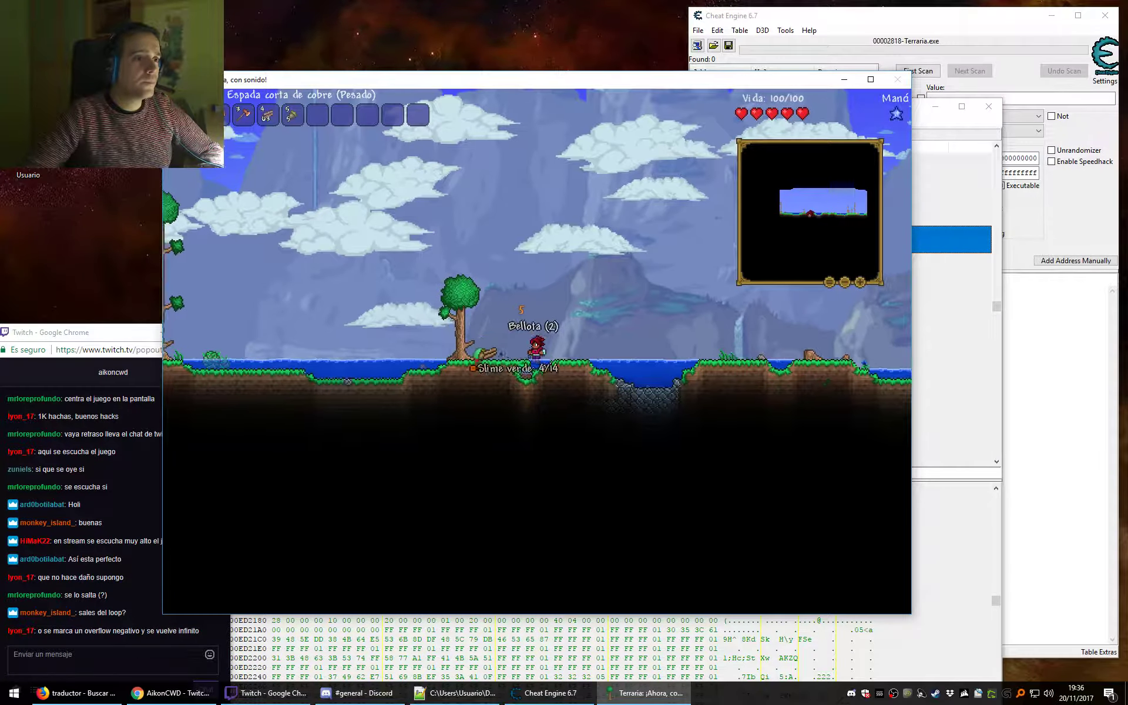
pyautogui.press('d')
pyautogui.click(612, 352)
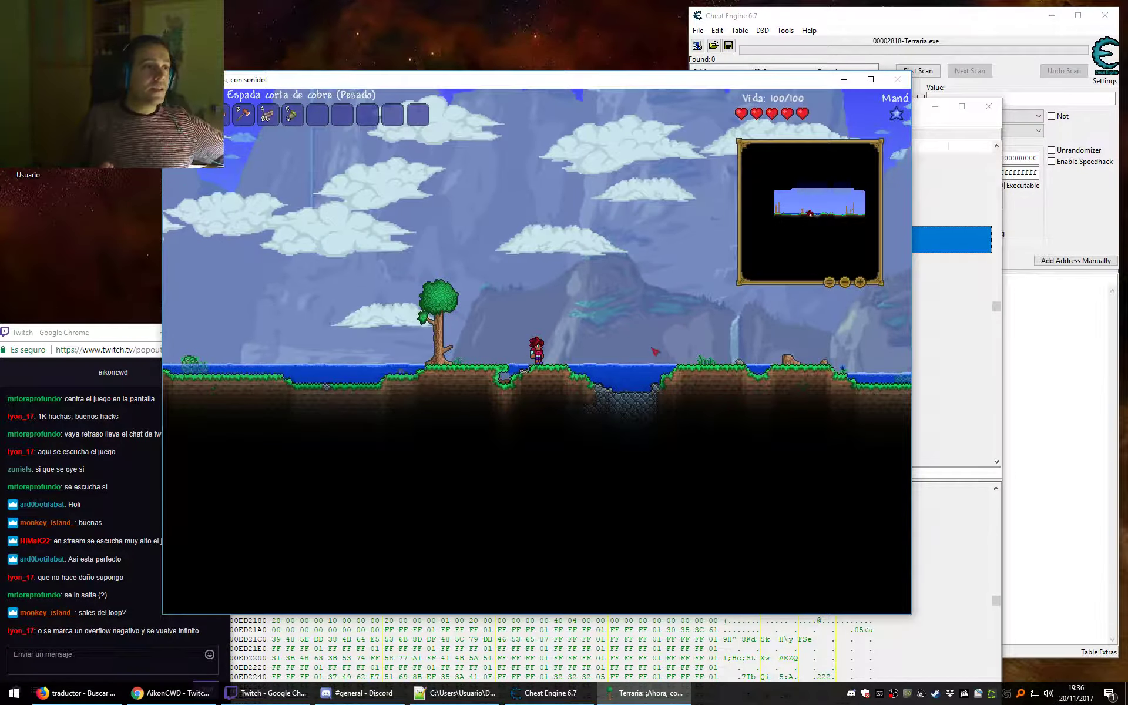
# Equip the copper pickaxe and walk back toward the remaining small tree.
pyautogui.press('2')
pyautogui.press('a')
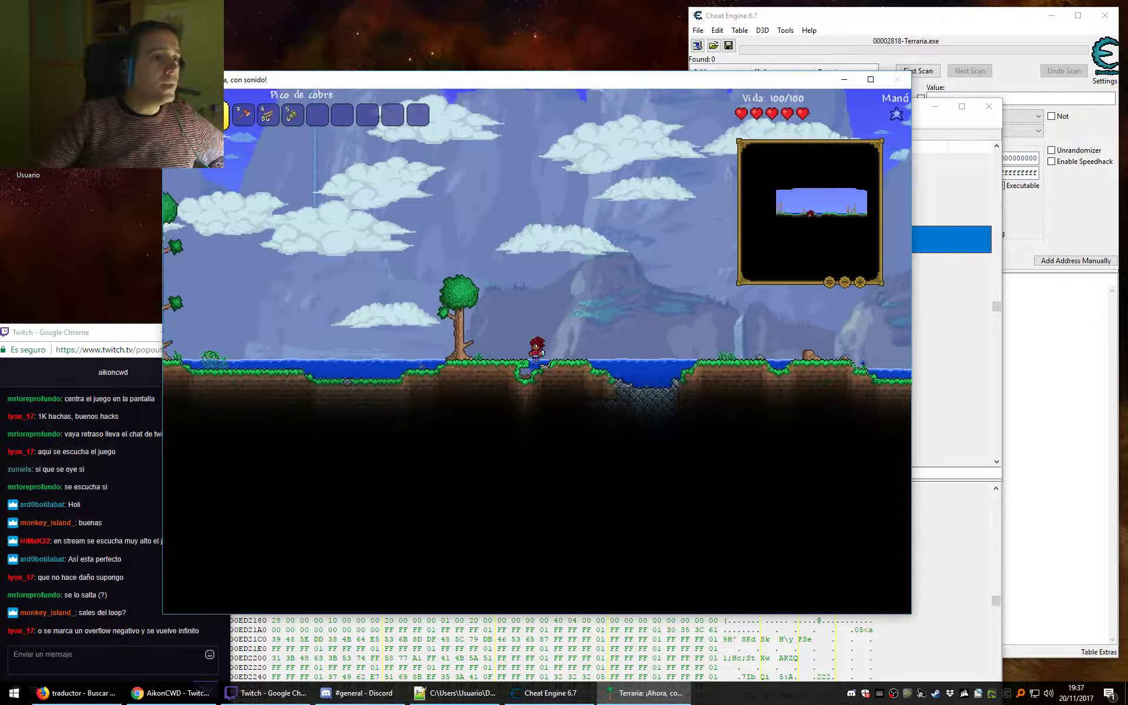
# Dig out the dirt blocks beneath and beside the character with the copper pickaxe.
pyautogui.click(532, 376)
pyautogui.moveTo(532, 376); pyautogui.dragTo(539, 380)
pyautogui.press('space')
# Switch to Cheat Engine's Memory Viewer and change the first instruction of Terraria.HitTile::AddDamage to push ebp.
pyautogui.hotkey('alt', 'Tab')
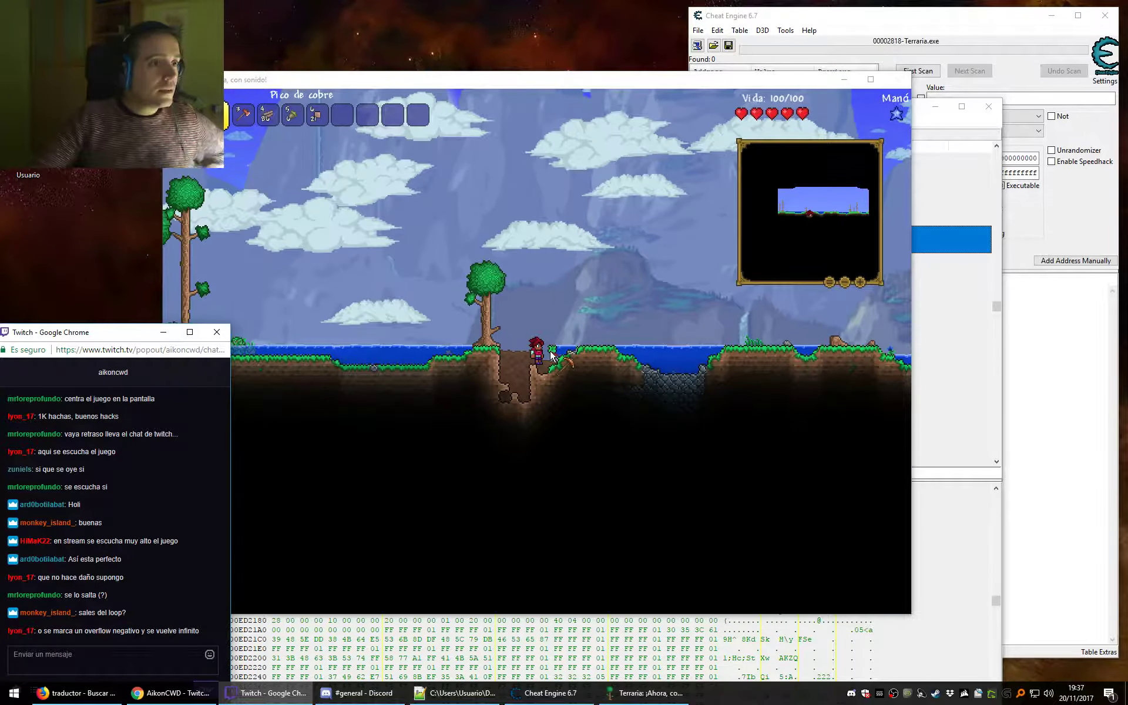
pyautogui.click(956, 148)
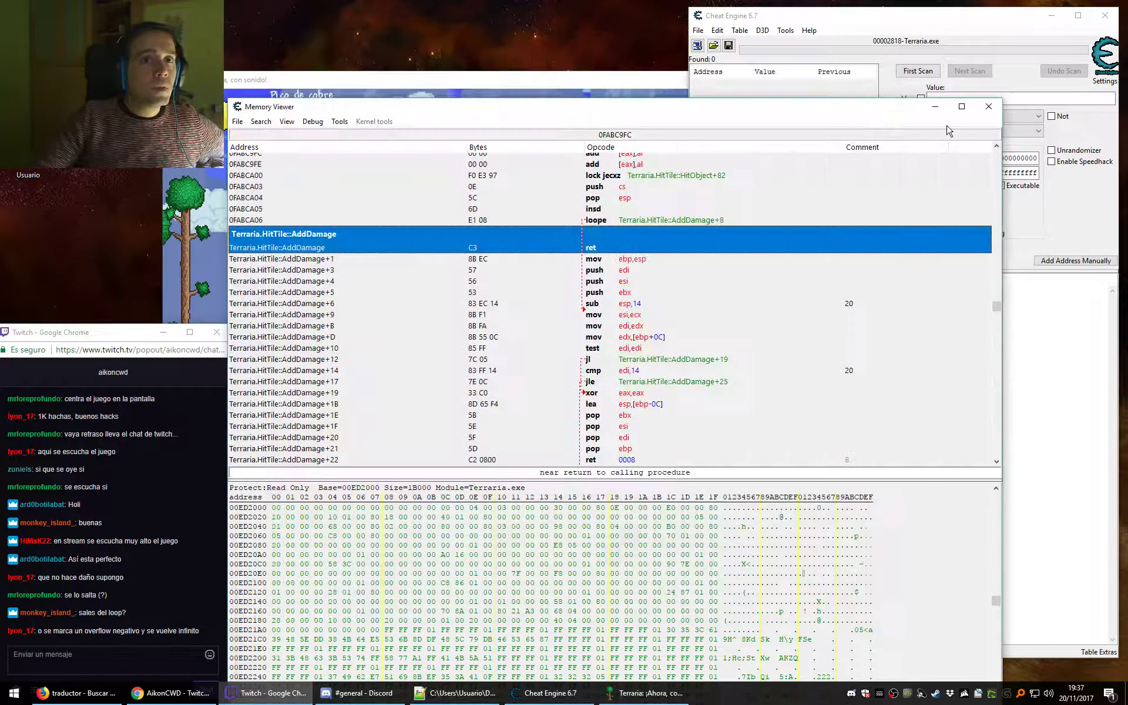
pyautogui.doubleClick(592, 247)
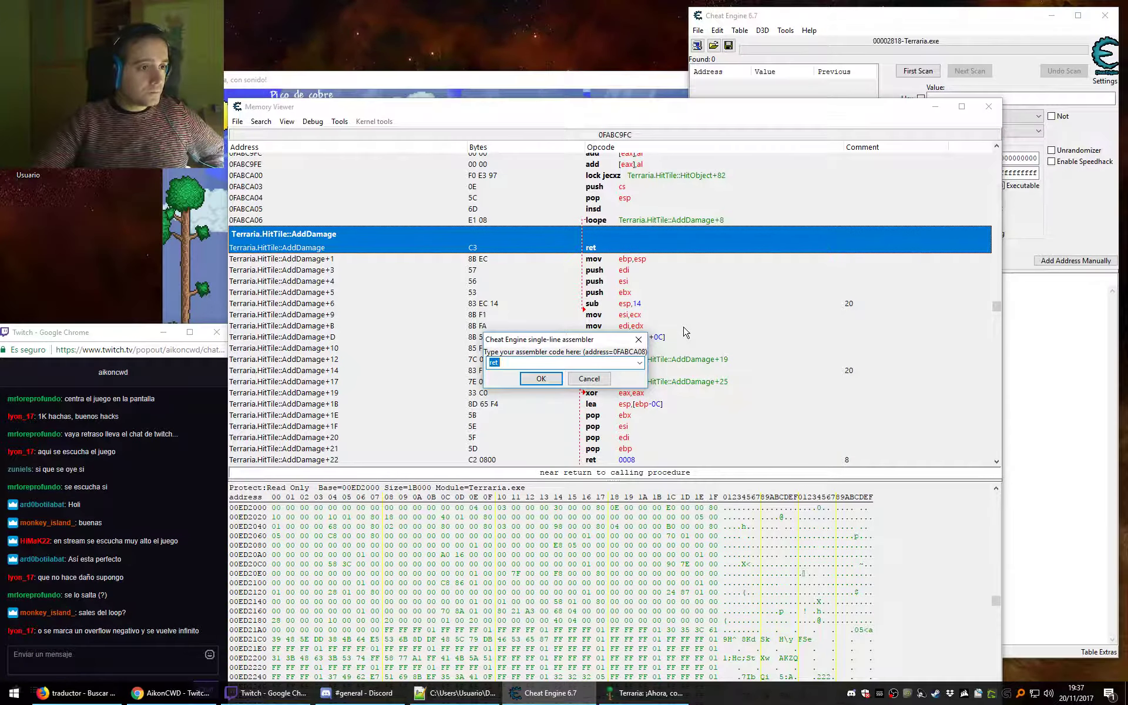
pyautogui.write('push ebp')
pyautogui.click(541, 379)
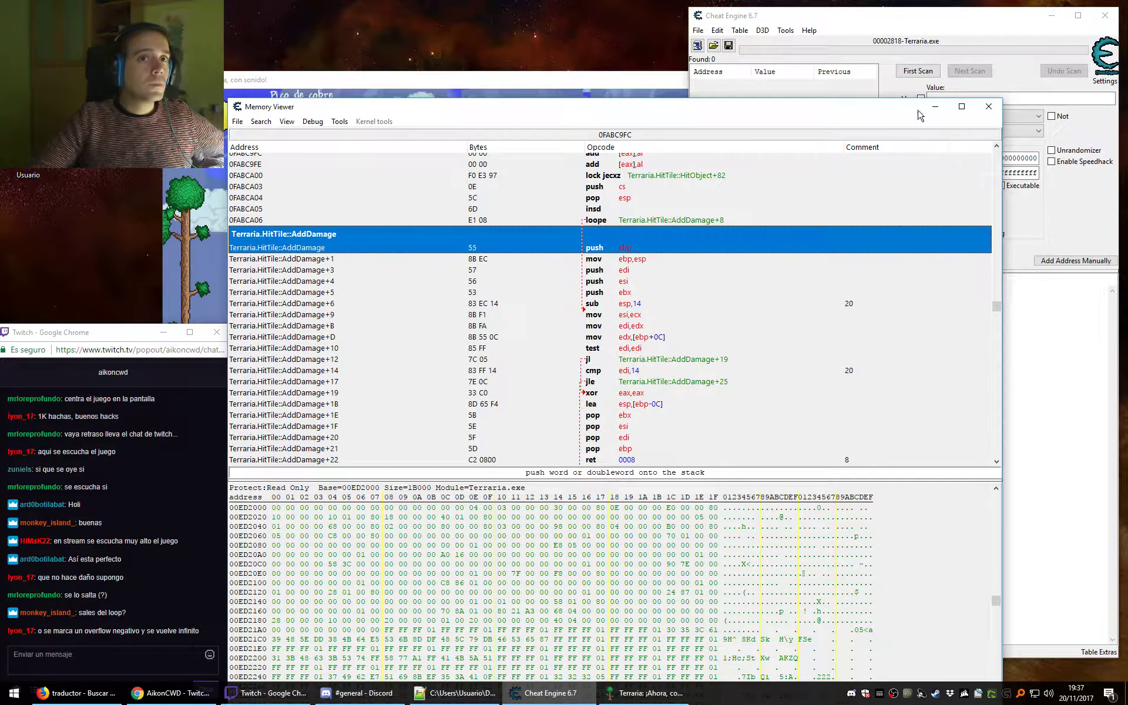
# Return to Terraria and test the restored tile damage by mining dirt with the pickaxe and swinging the copper axe beside the tree.
pyautogui.click(935, 106)
pyautogui.click(661, 376)
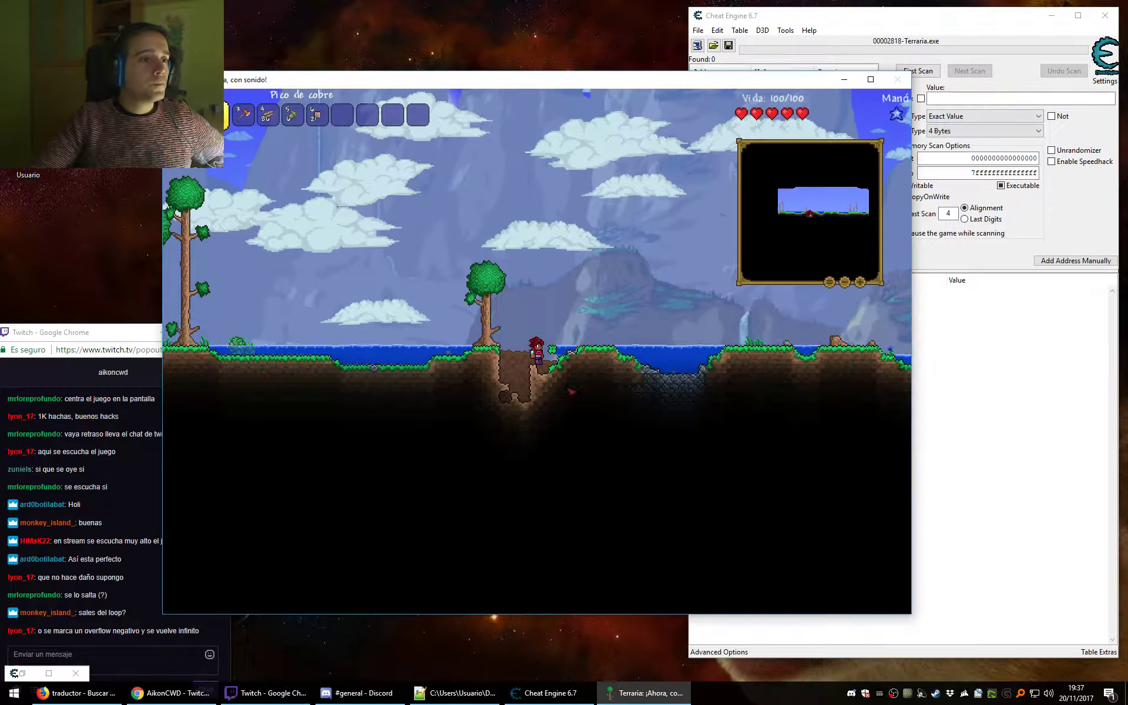
pyautogui.click(538, 377)
pyautogui.press('a')
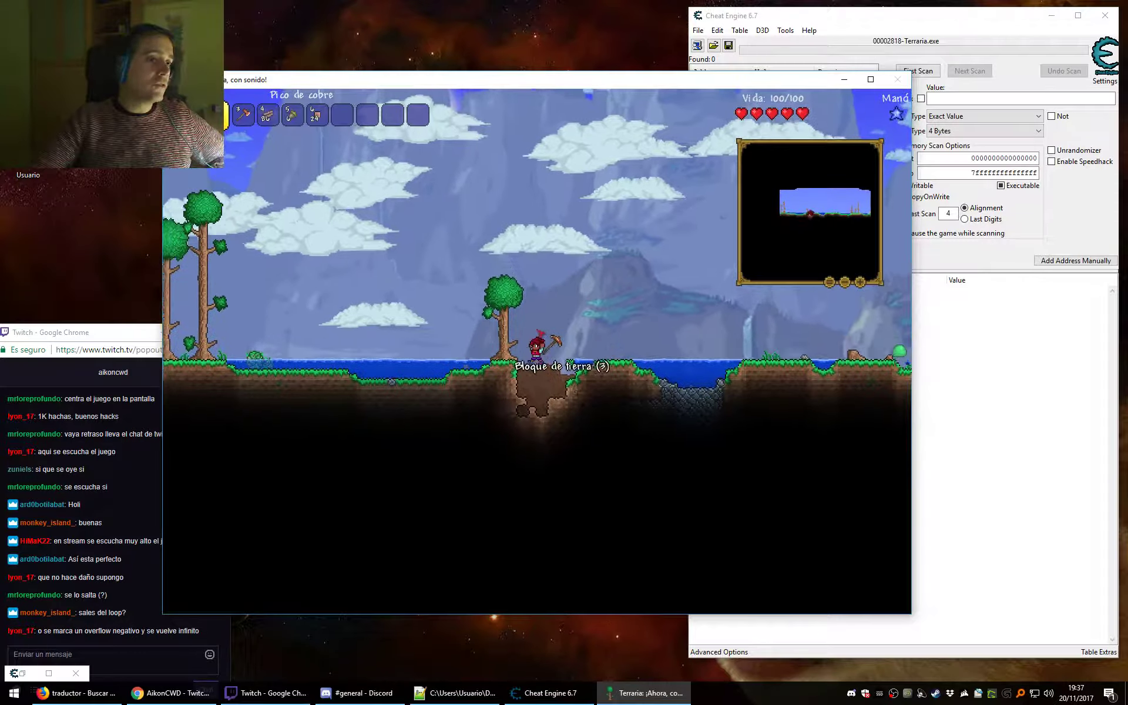
pyautogui.press('3')
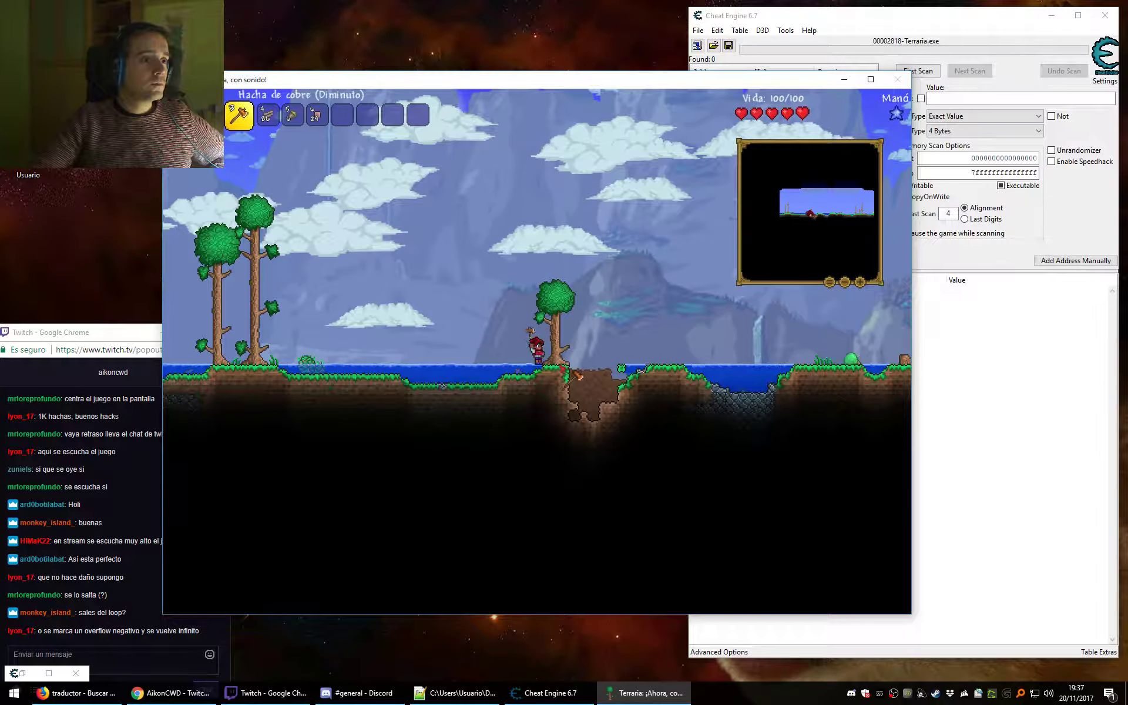
pyautogui.click(578, 374)
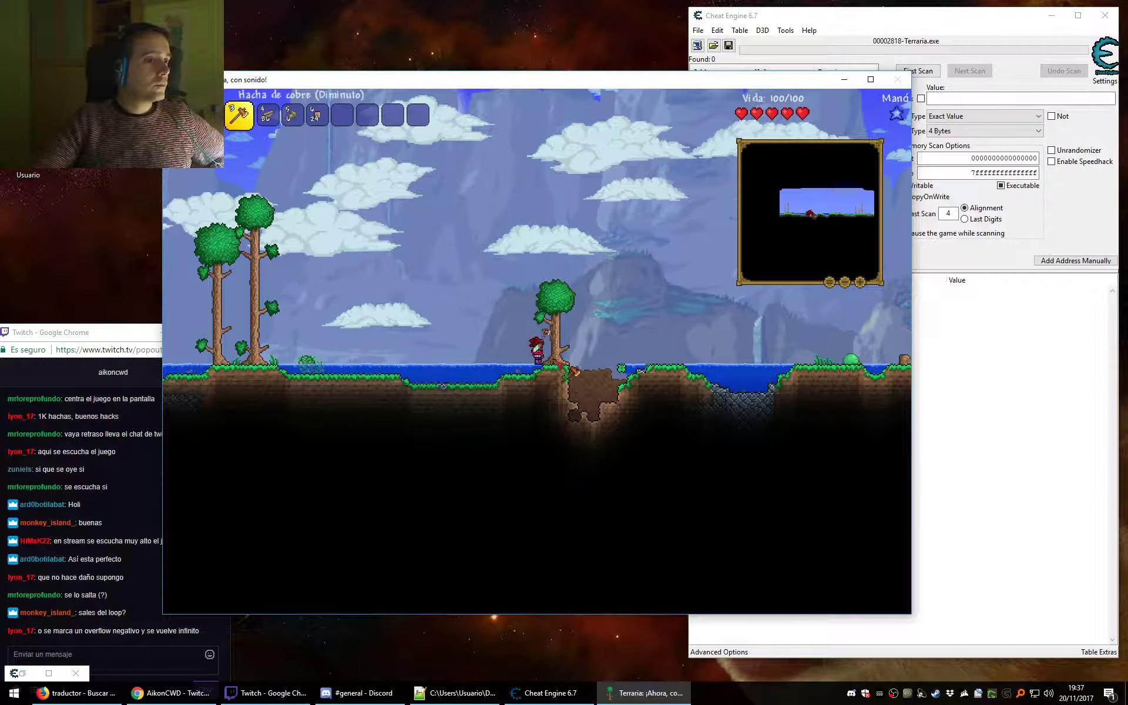
pyautogui.click(575, 371)
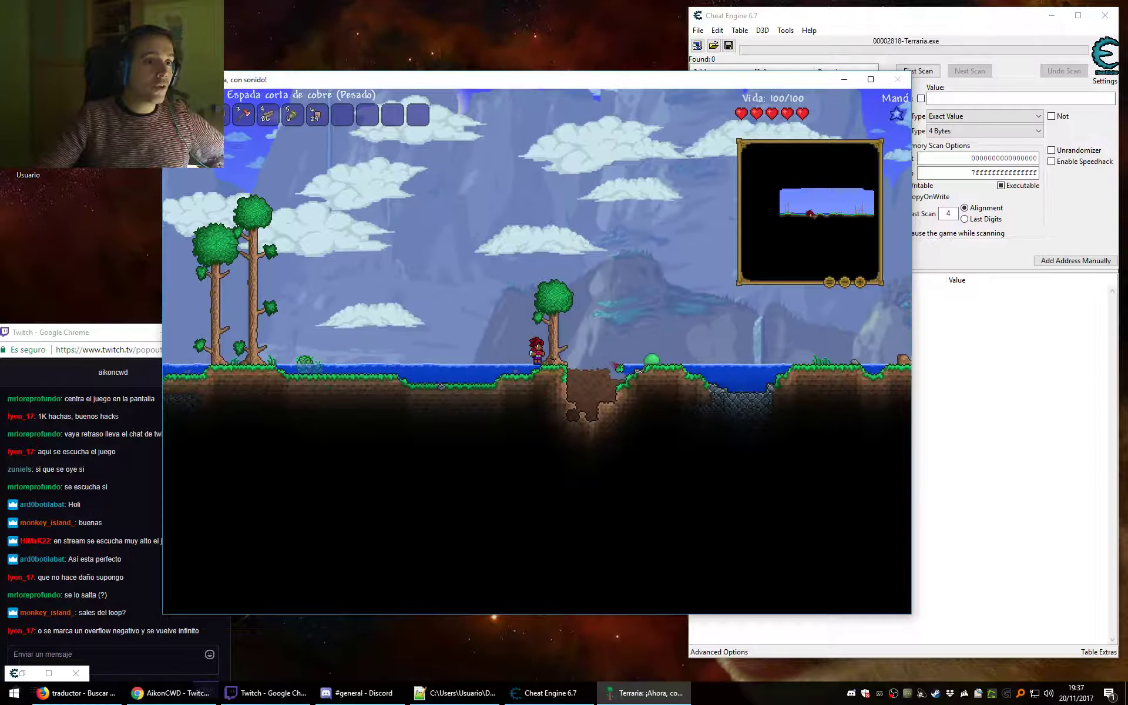
# Move the character east across the dug pit and the pond, jumping clear of the green slime.
pyautogui.press('d')
pyautogui.press('d')
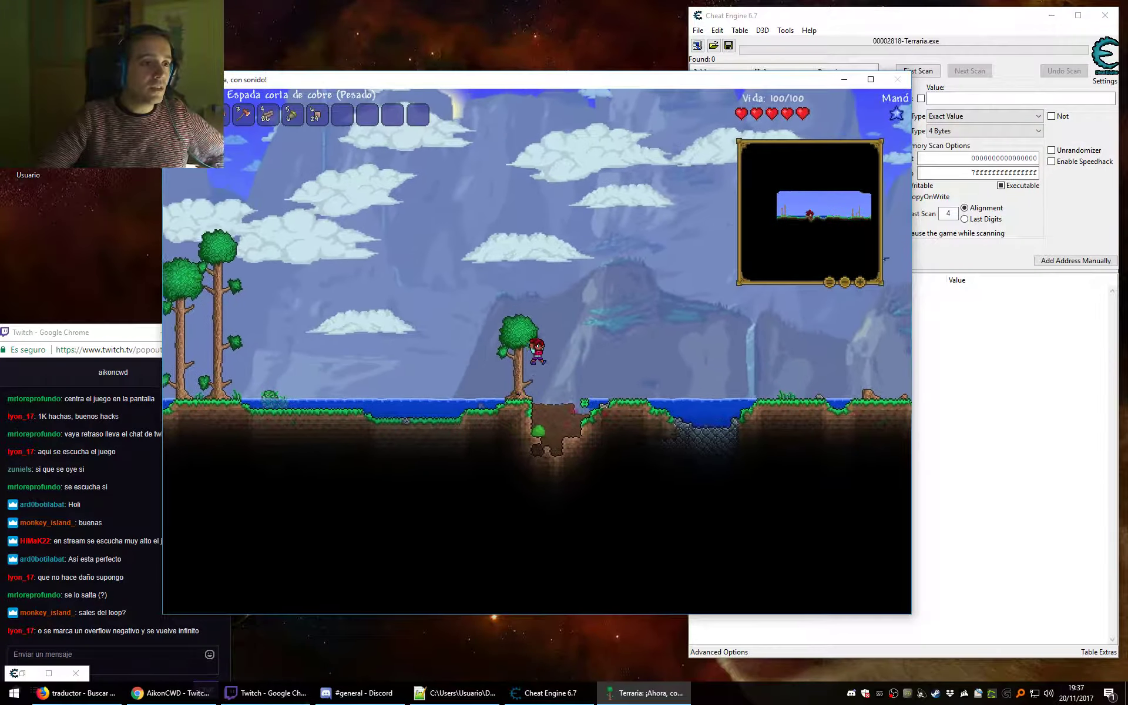
pyautogui.press('space')
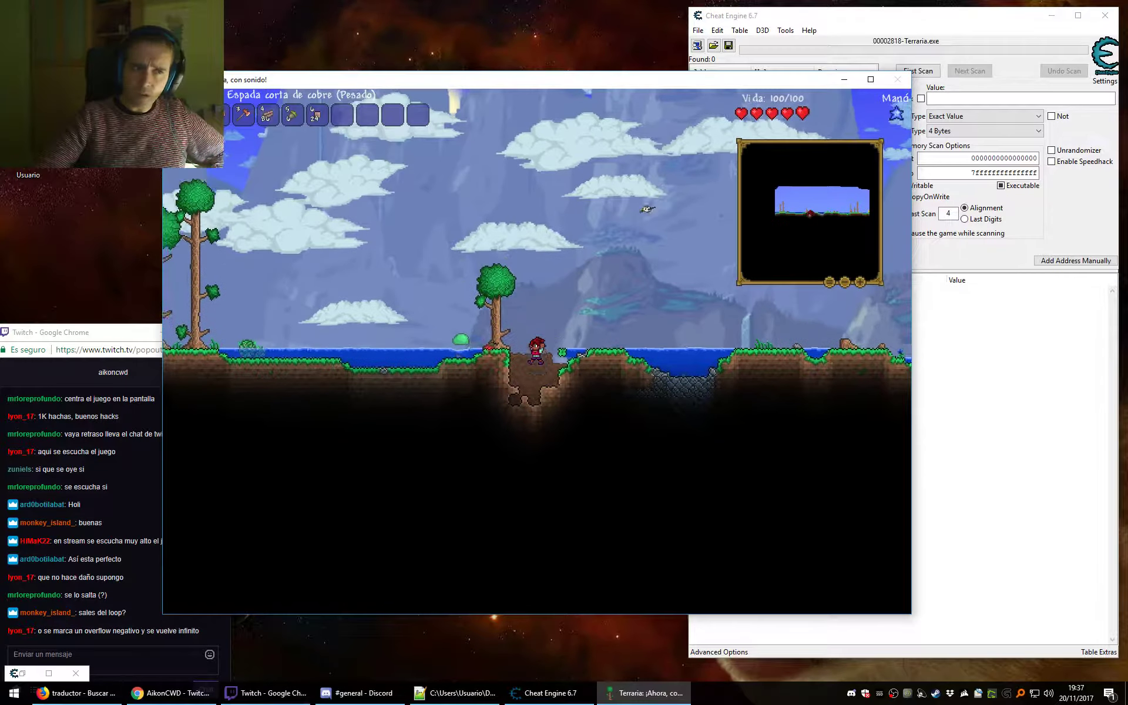
pyautogui.press('d')
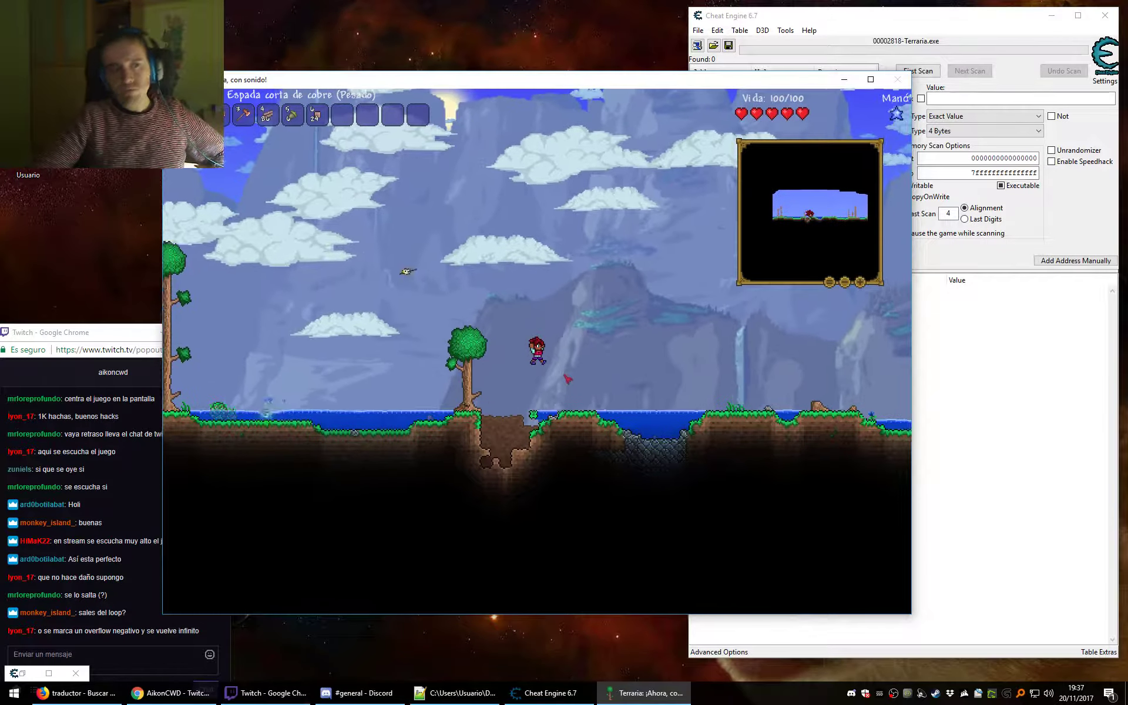
pyautogui.press('d')
pyautogui.press('space')
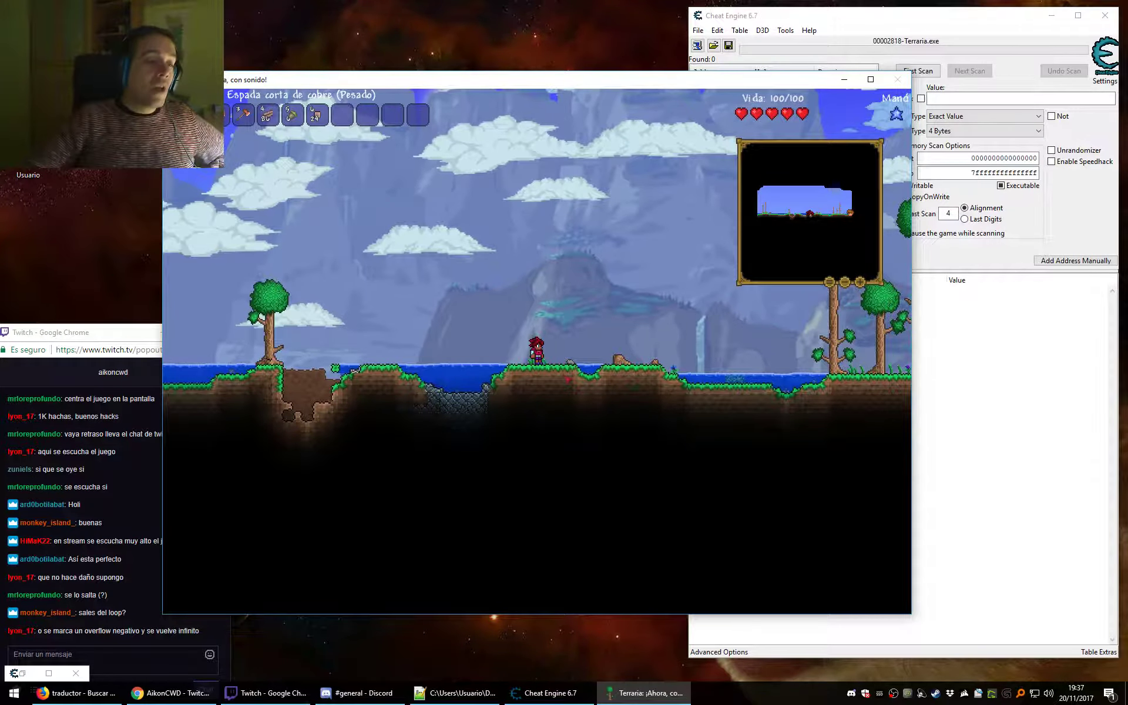
pyautogui.press('space')
pyautogui.press('d')
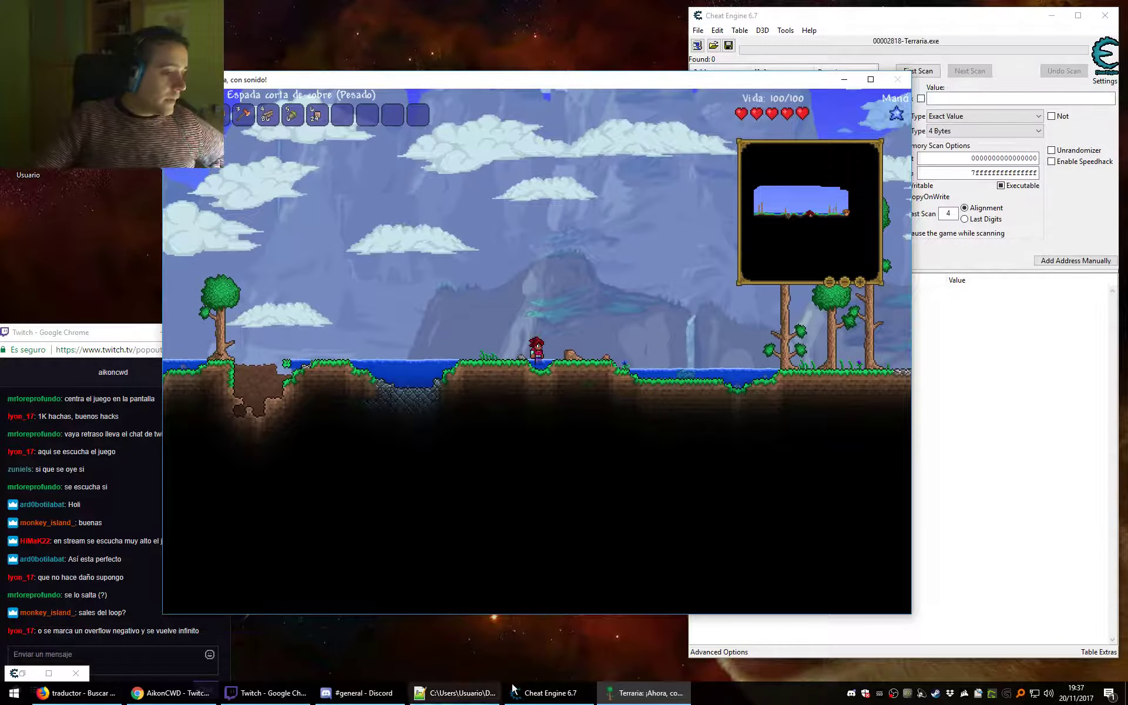
# Reopen Cheat Engine's Memory Viewer, enumerate the process's DLLs and symbols, and expand the Terraria.exe entry.
pyautogui.click(49, 672)
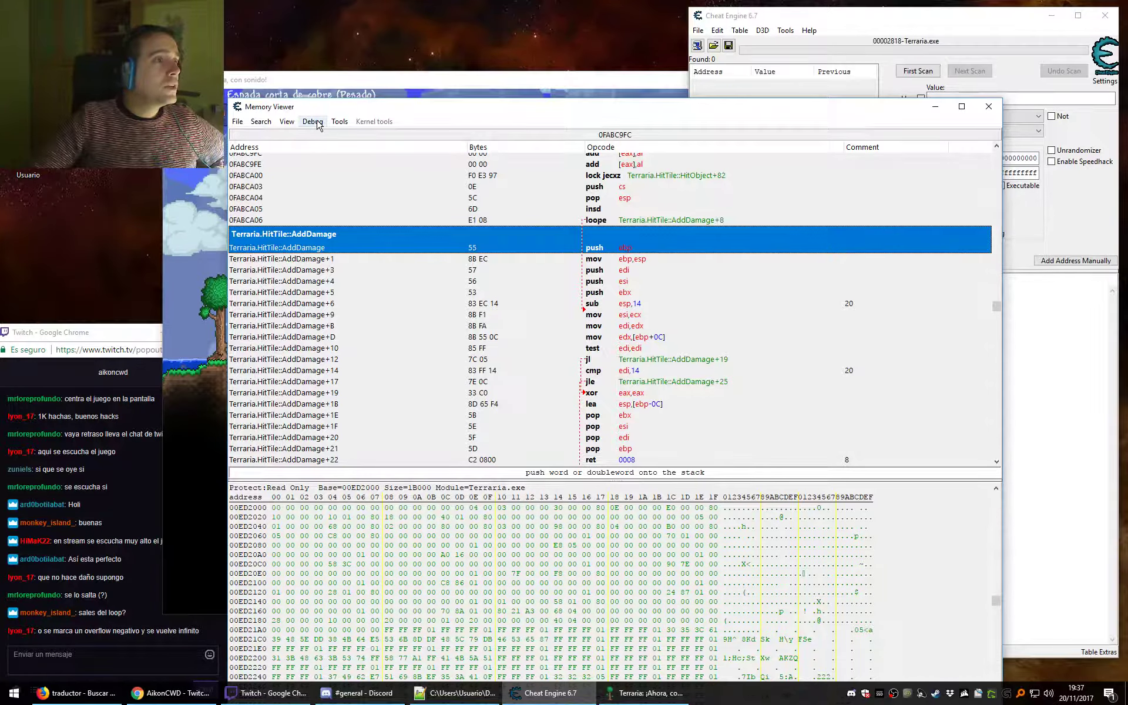
pyautogui.click(287, 121)
pyautogui.click(367, 300)
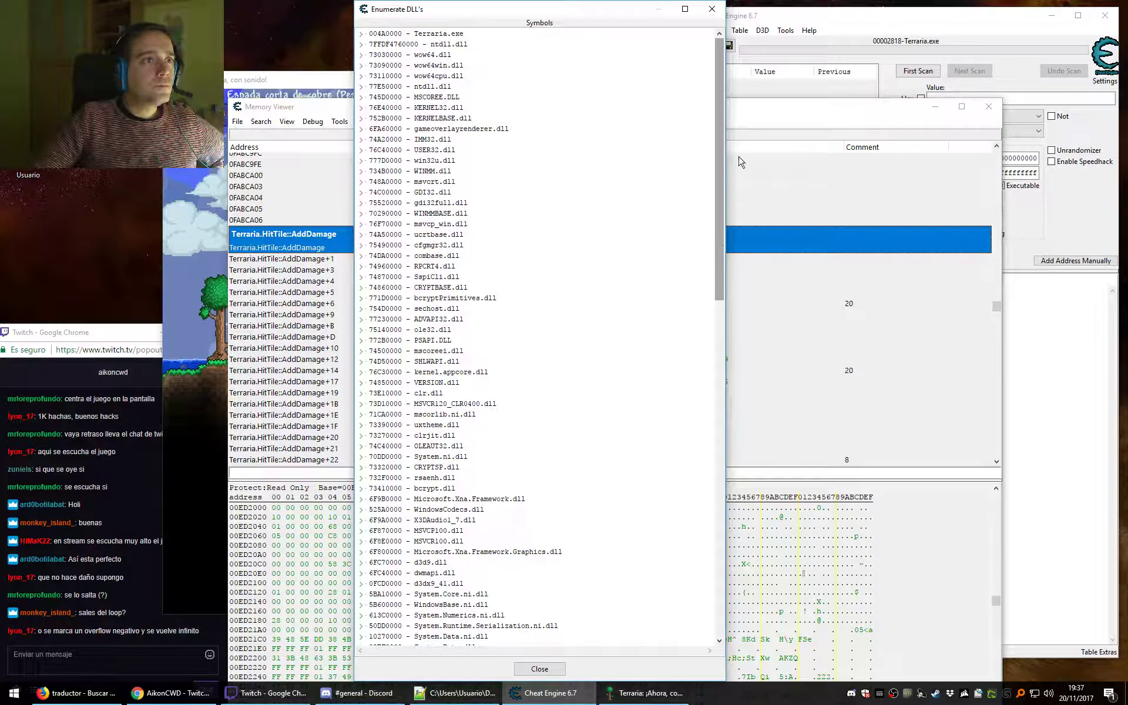
pyautogui.click(361, 35)
pyautogui.click(458, 34)
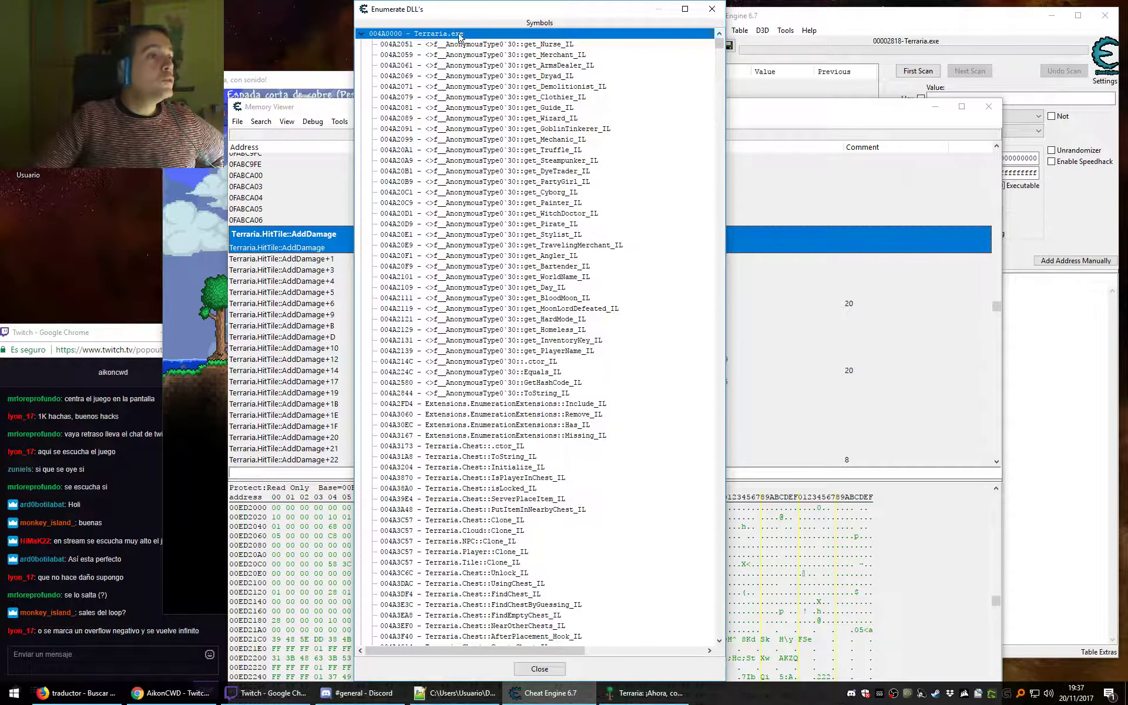
# Search the Terraria.exe symbols for "::Hurt", repeating until the compiled Terraria.Player::Hurt entry is selected.
pyautogui.rightClick(436, 37)
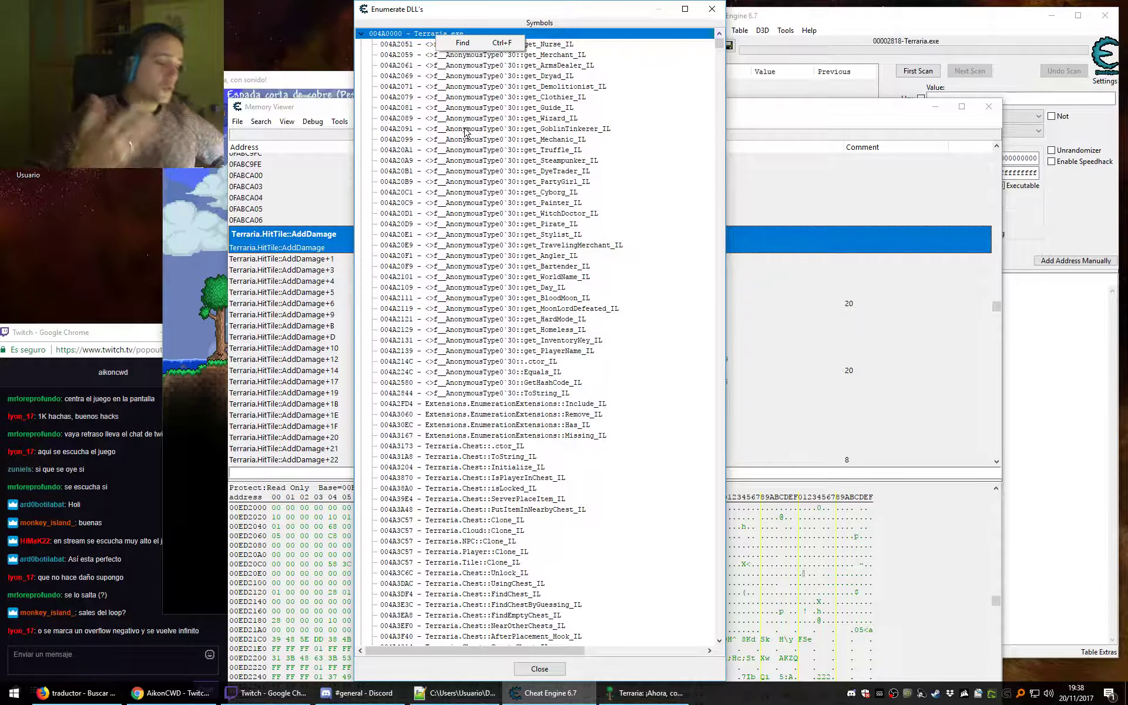
pyautogui.click(489, 43)
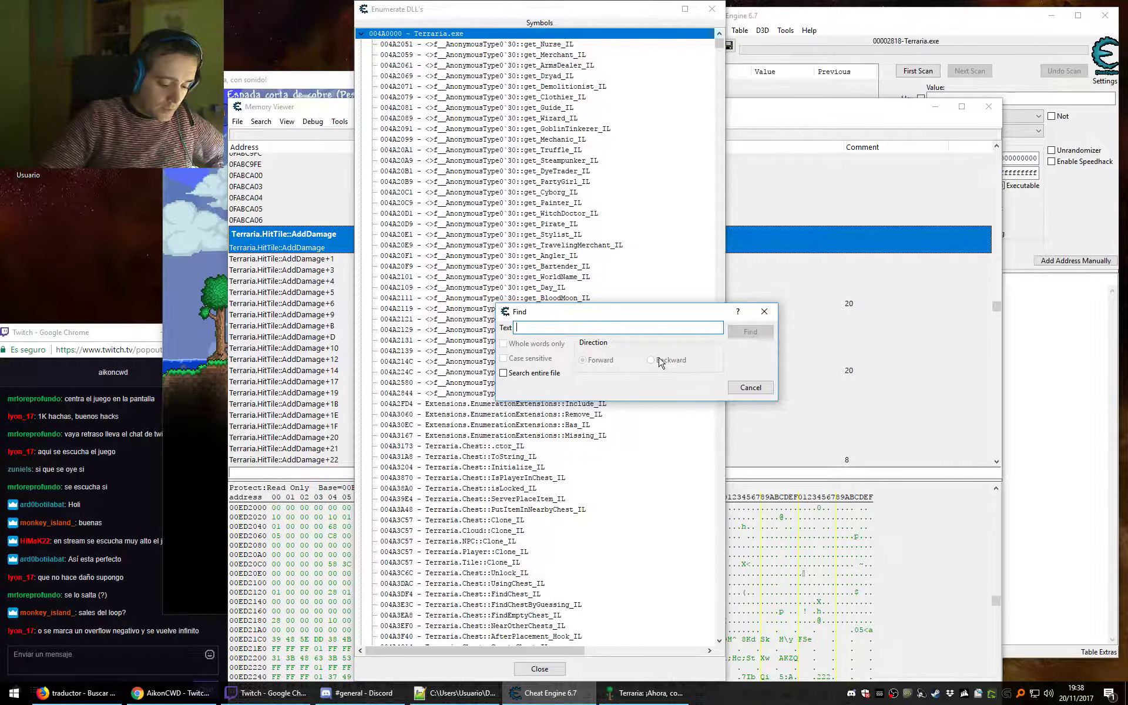
pyautogui.write('::Hurt')
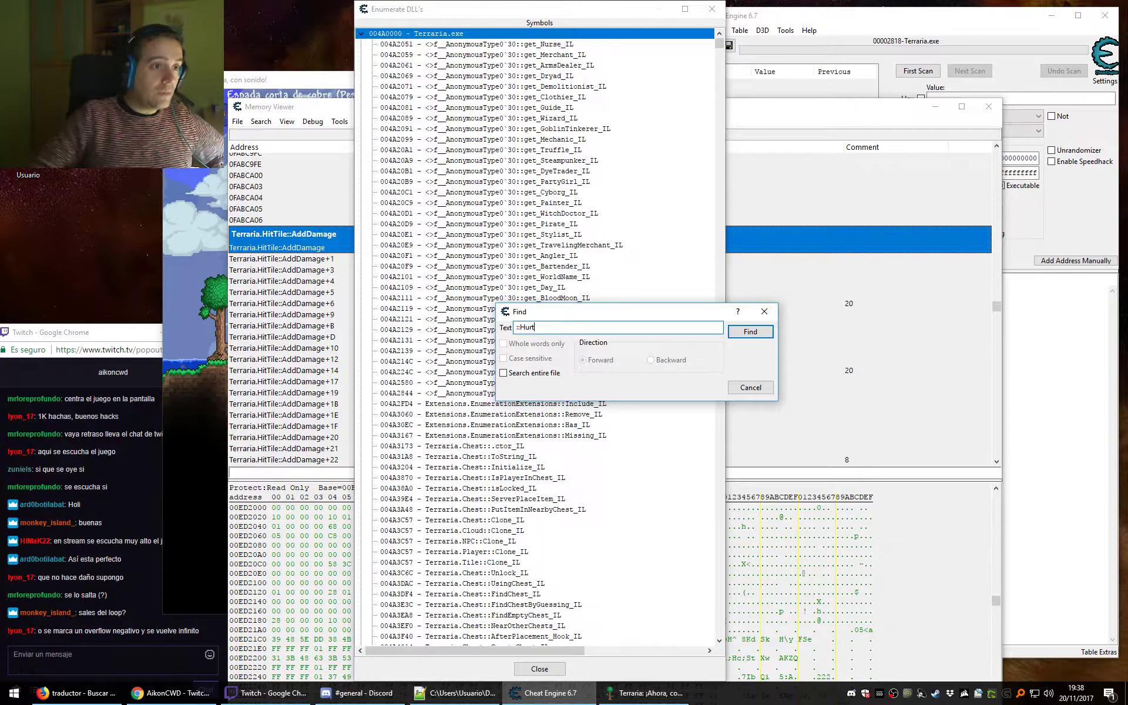
pyautogui.press('Return')
pyautogui.press('Return')
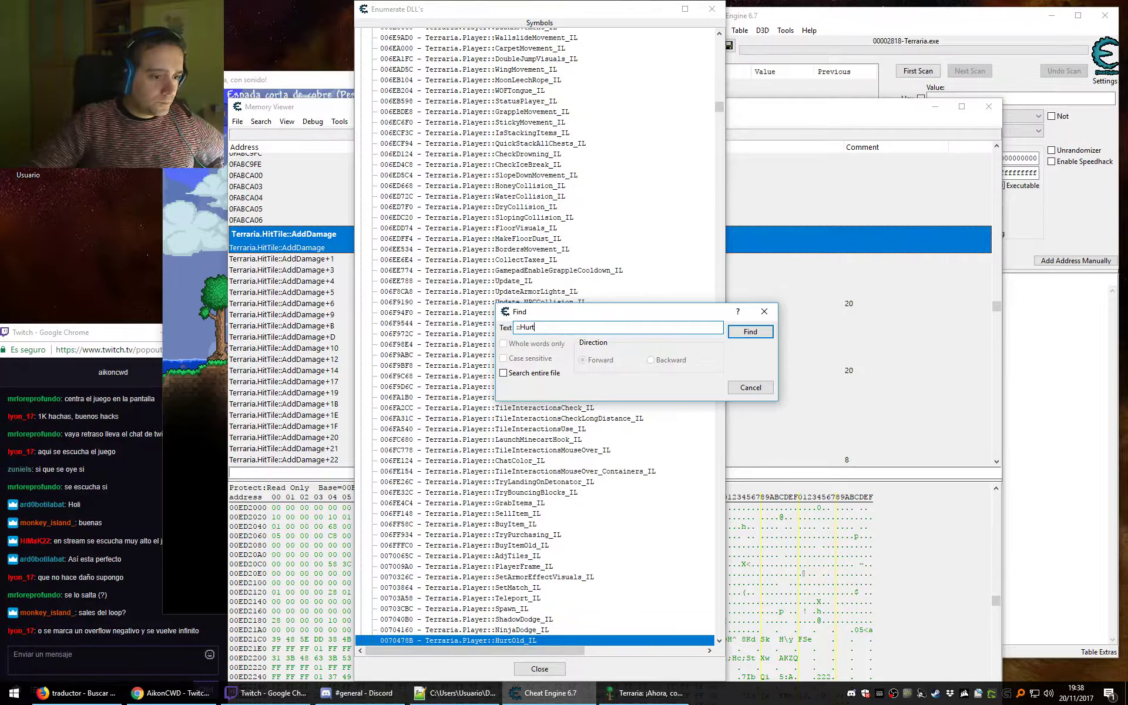
pyautogui.press('Return')
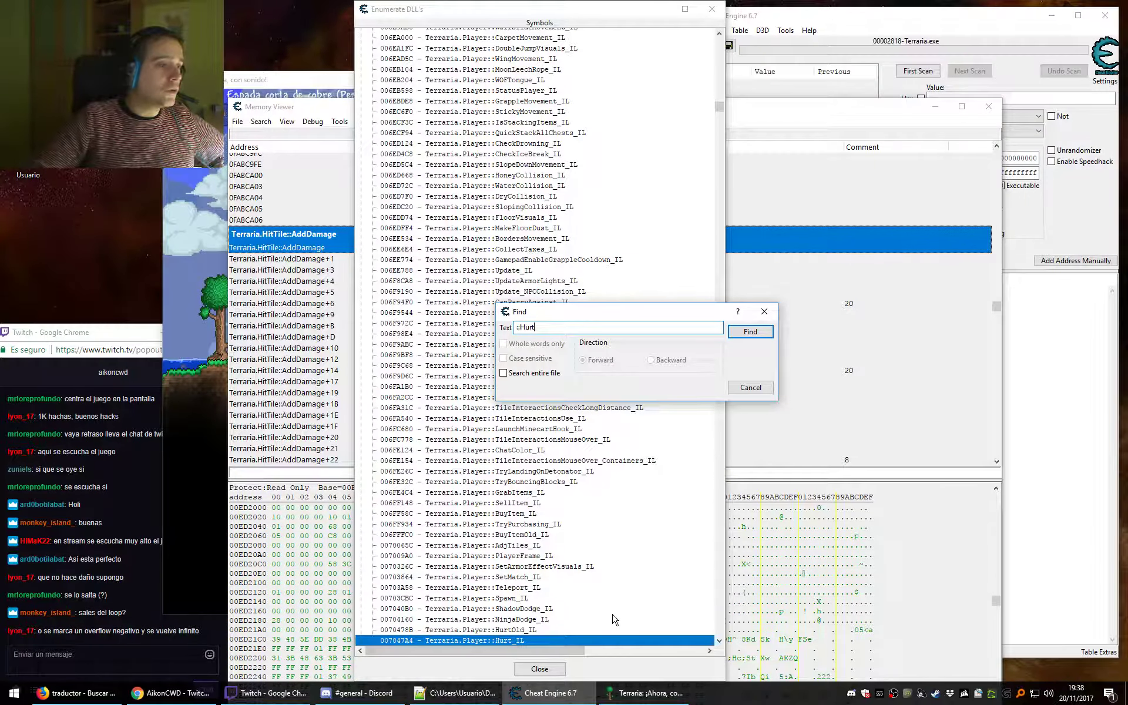
pyautogui.press('Return')
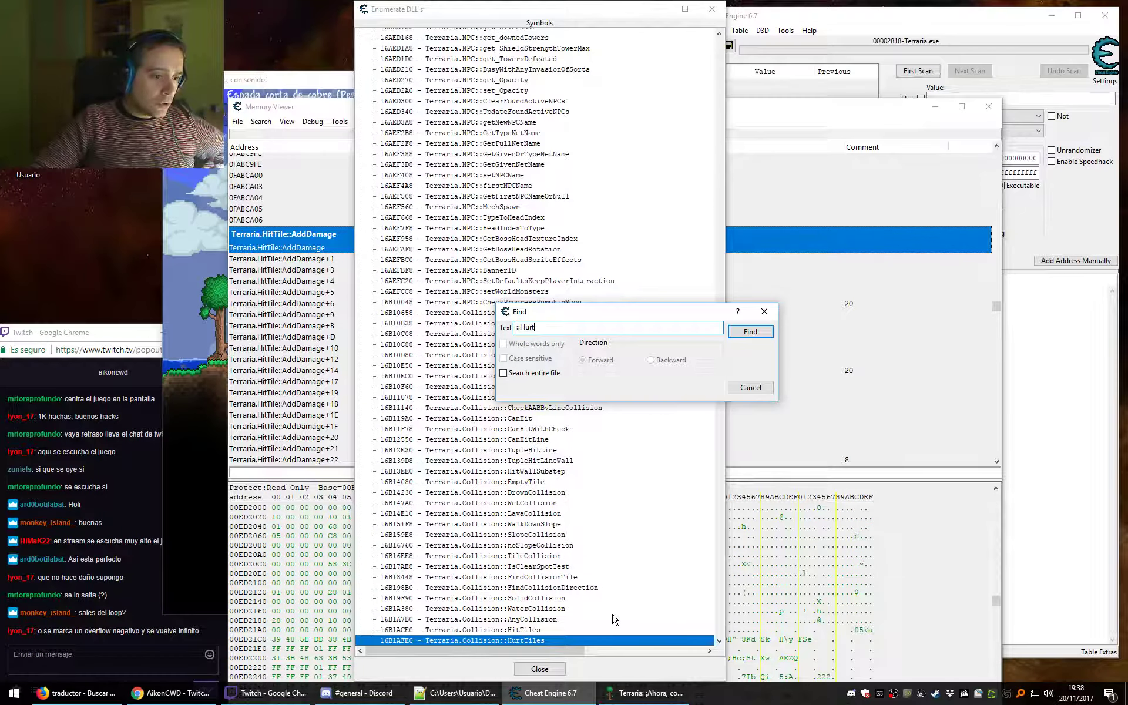
pyautogui.press('Return')
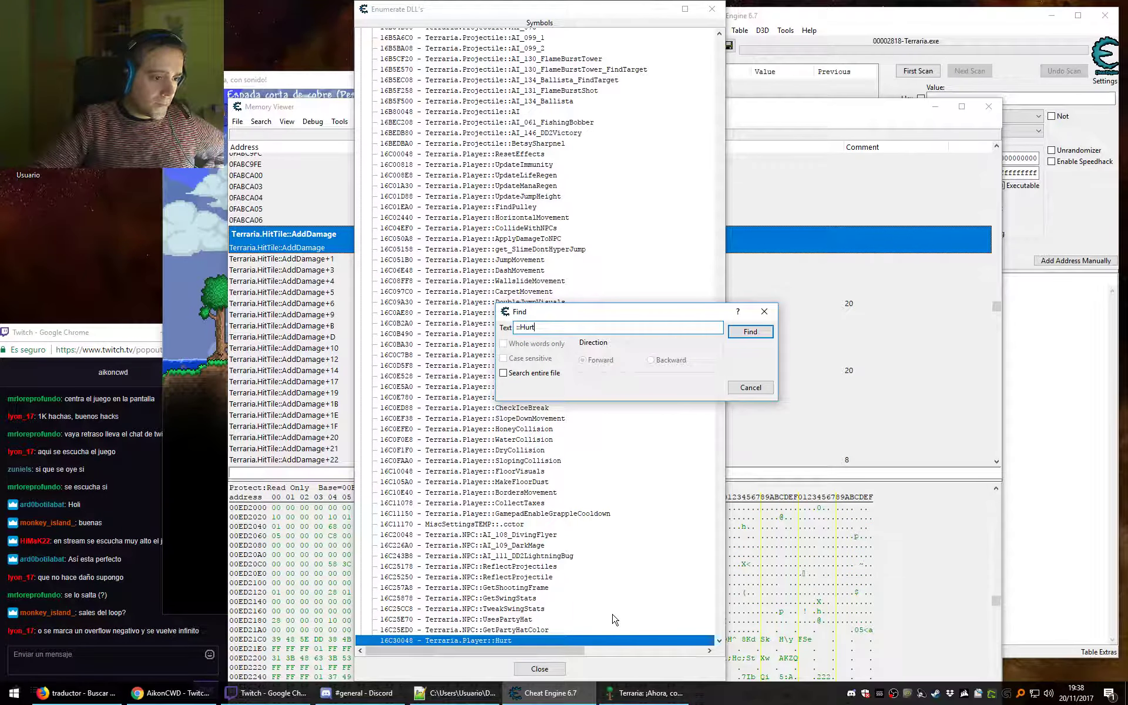
# Go to the Terraria.Player::Hurt function in the disassembler and close the symbol list.
pyautogui.click(750, 387)
pyautogui.scroll(-1, 539, 537)
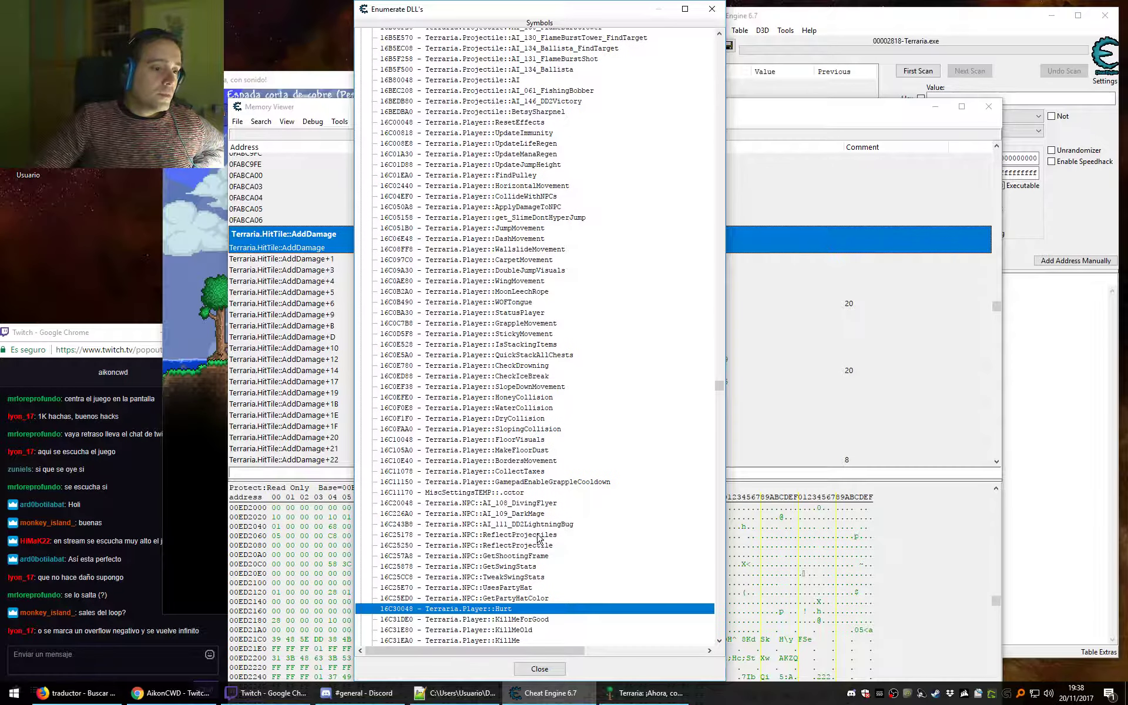
pyautogui.doubleClick(506, 612)
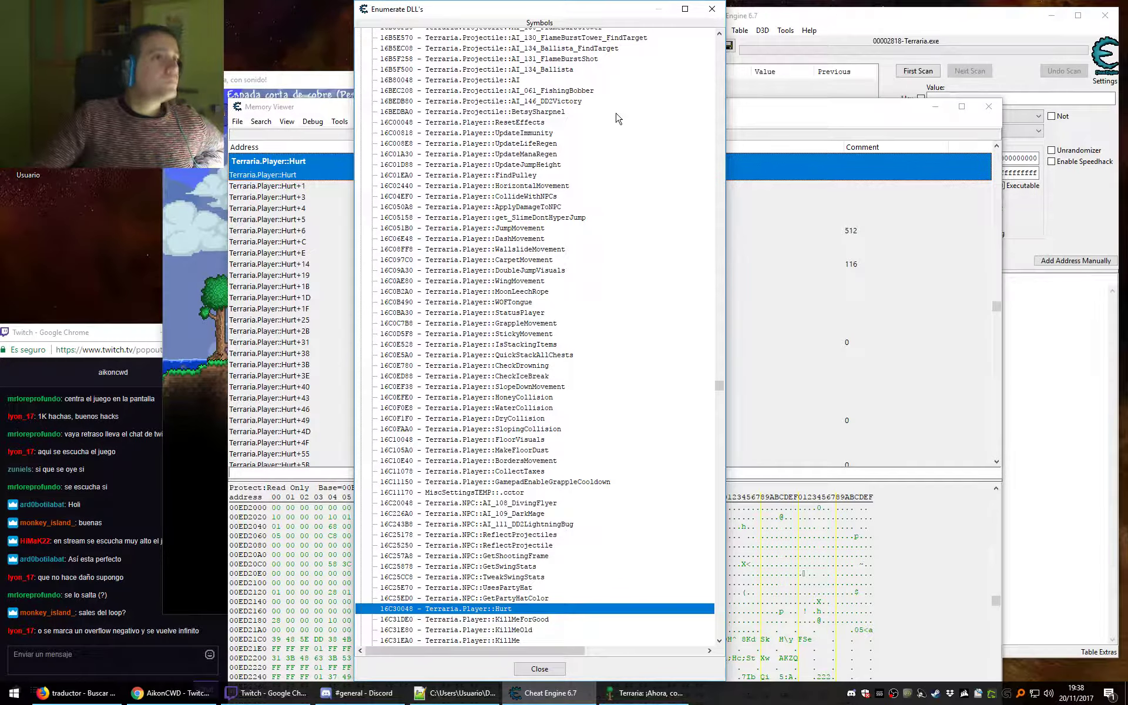
pyautogui.click(711, 9)
pyautogui.click(576, 106)
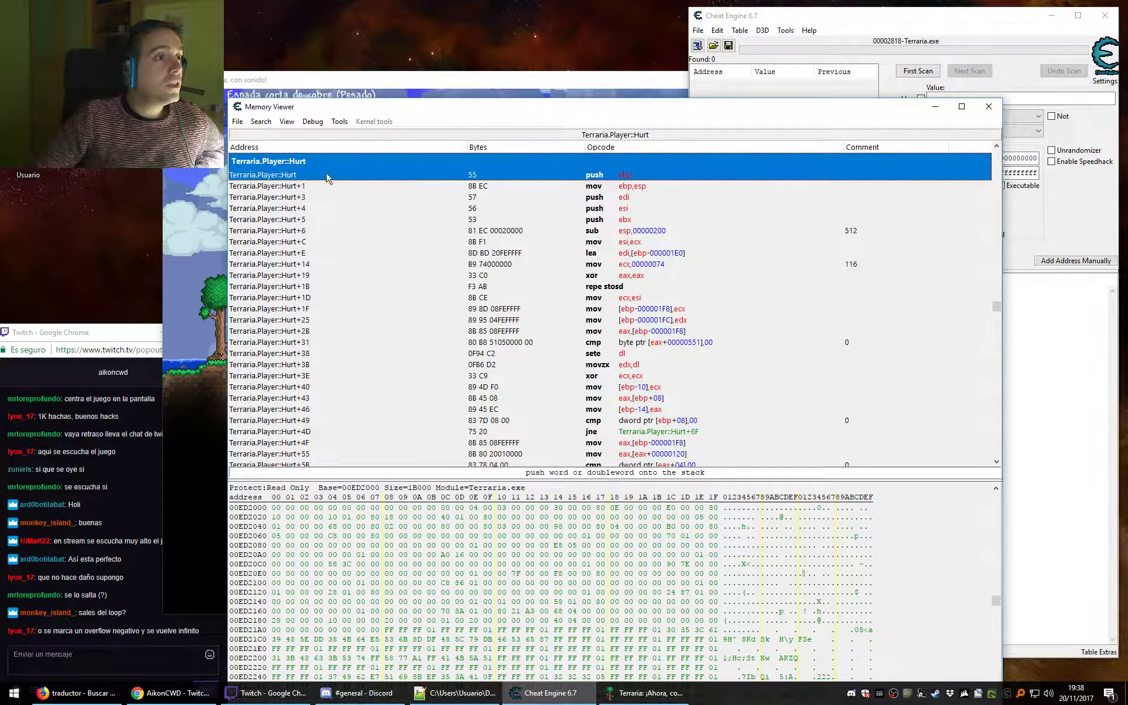
# Replace the first instruction of Terraria.Player::Hurt with ret.
pyautogui.doubleClick(596, 178)
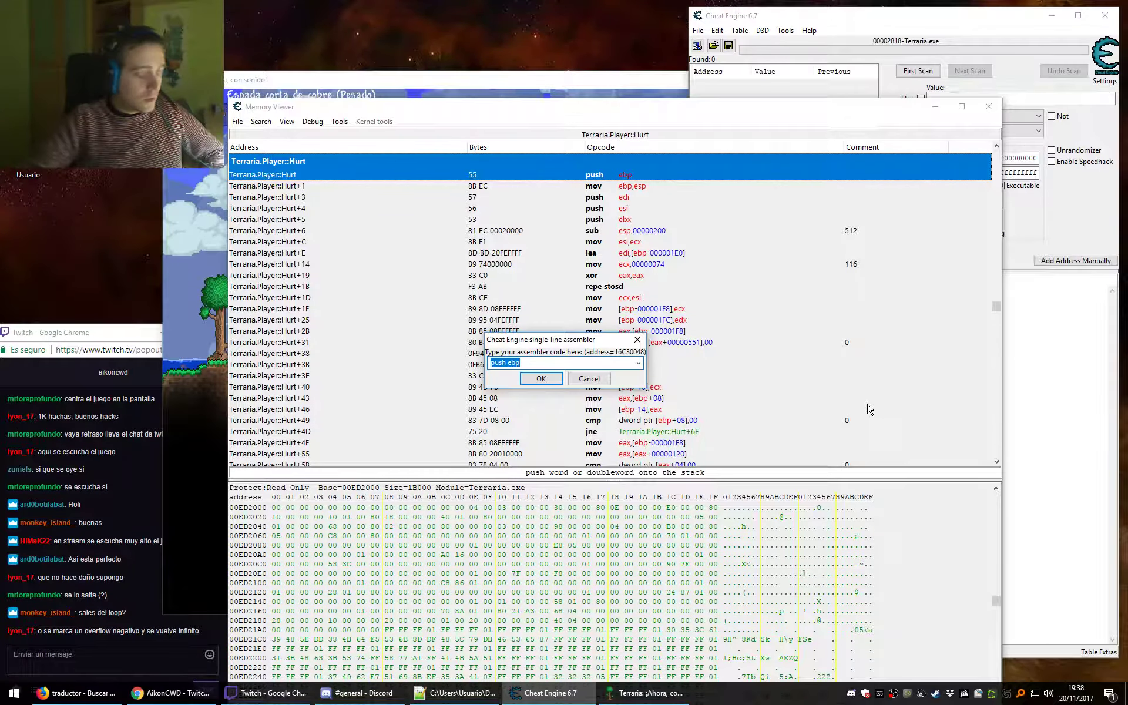
pyautogui.write('ret')
pyautogui.press('Return')
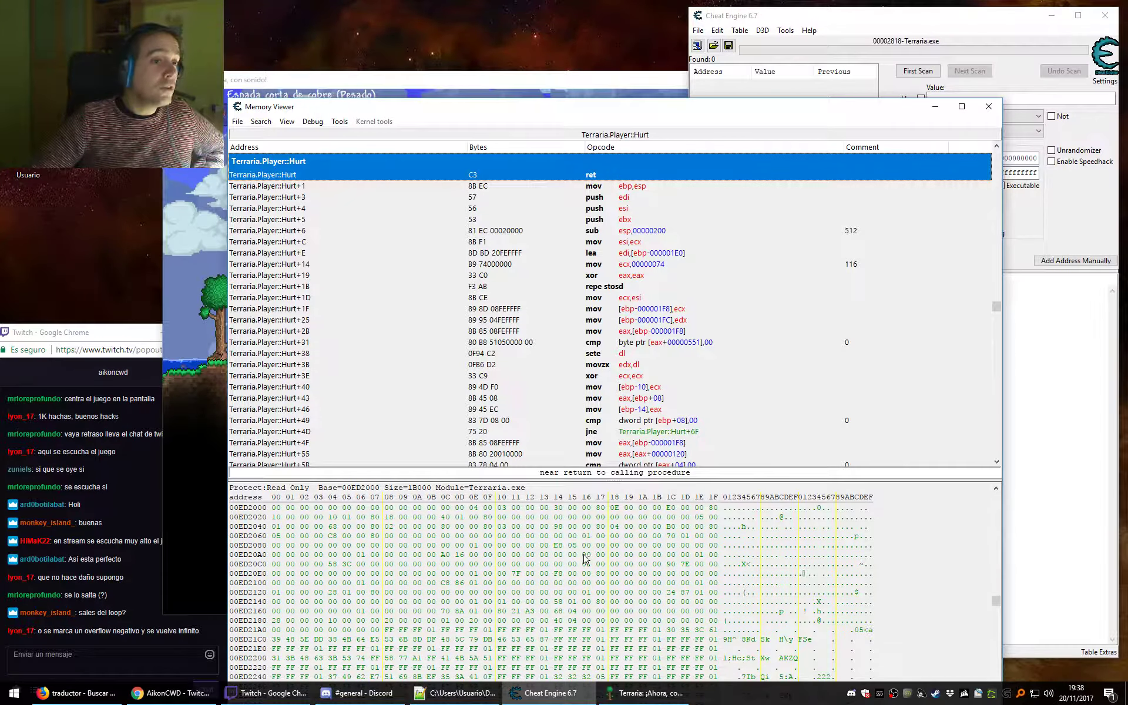
# Return to Terraria and test the damage patch by moving and jumping the character around the green slime.
pyautogui.click(934, 107)
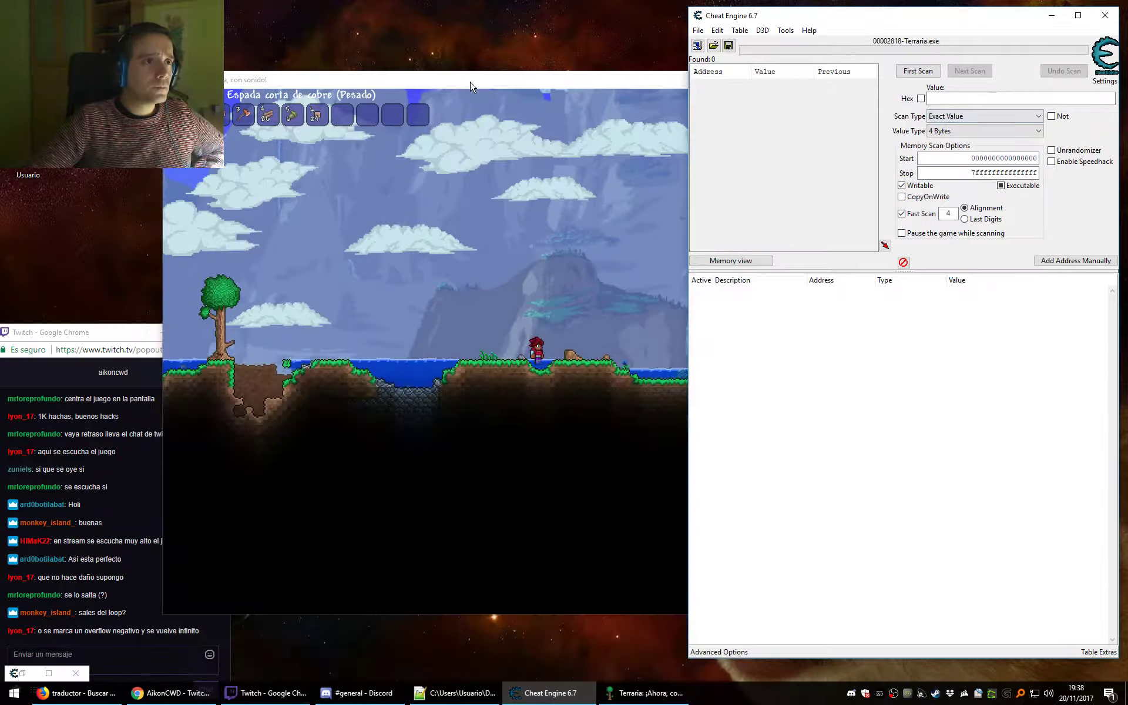
pyautogui.click(514, 217)
pyautogui.press('a')
pyautogui.press('space')
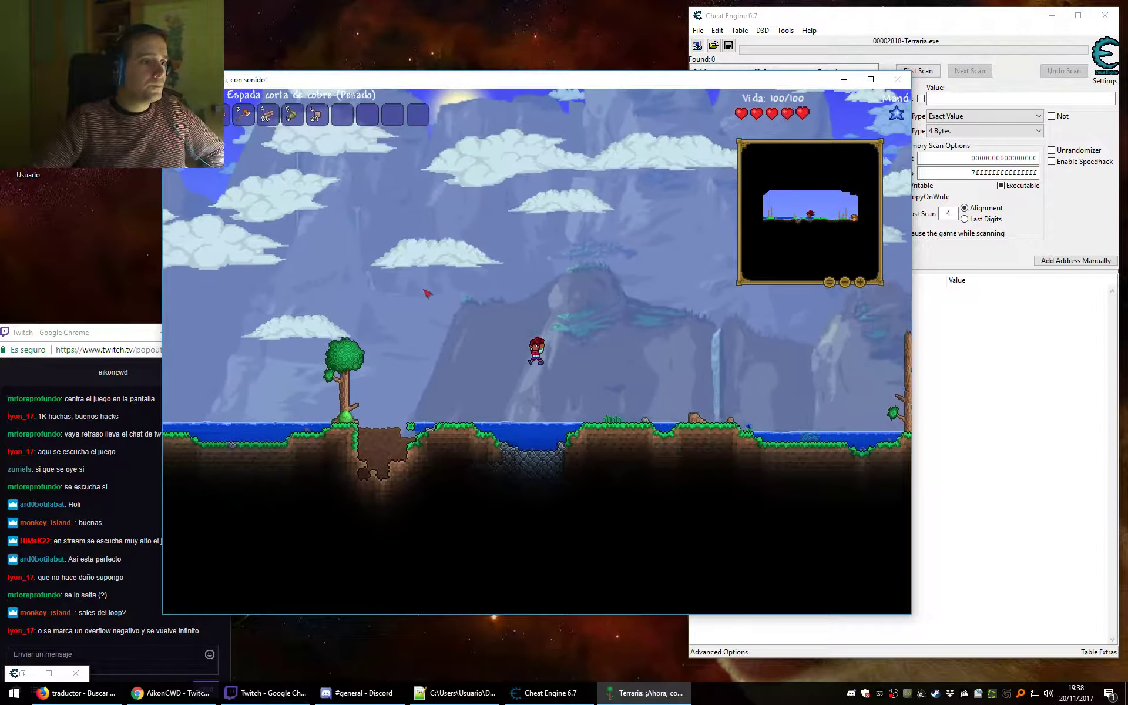
pyautogui.press('a')
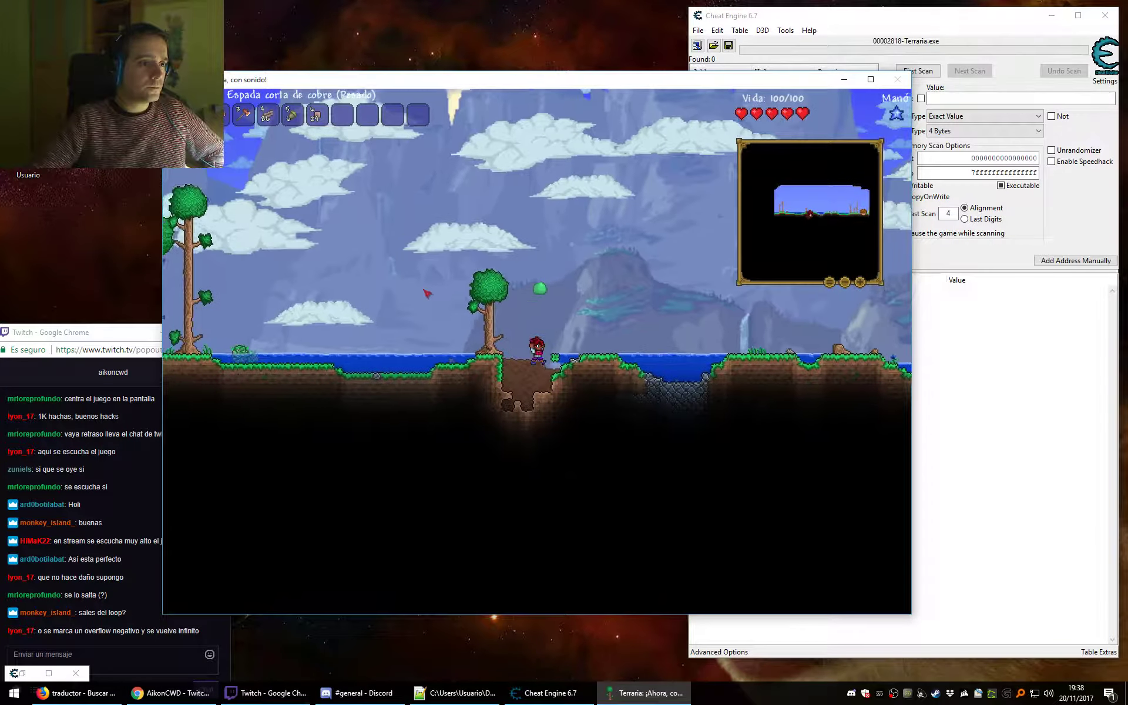
pyautogui.press('space')
pyautogui.press('d')
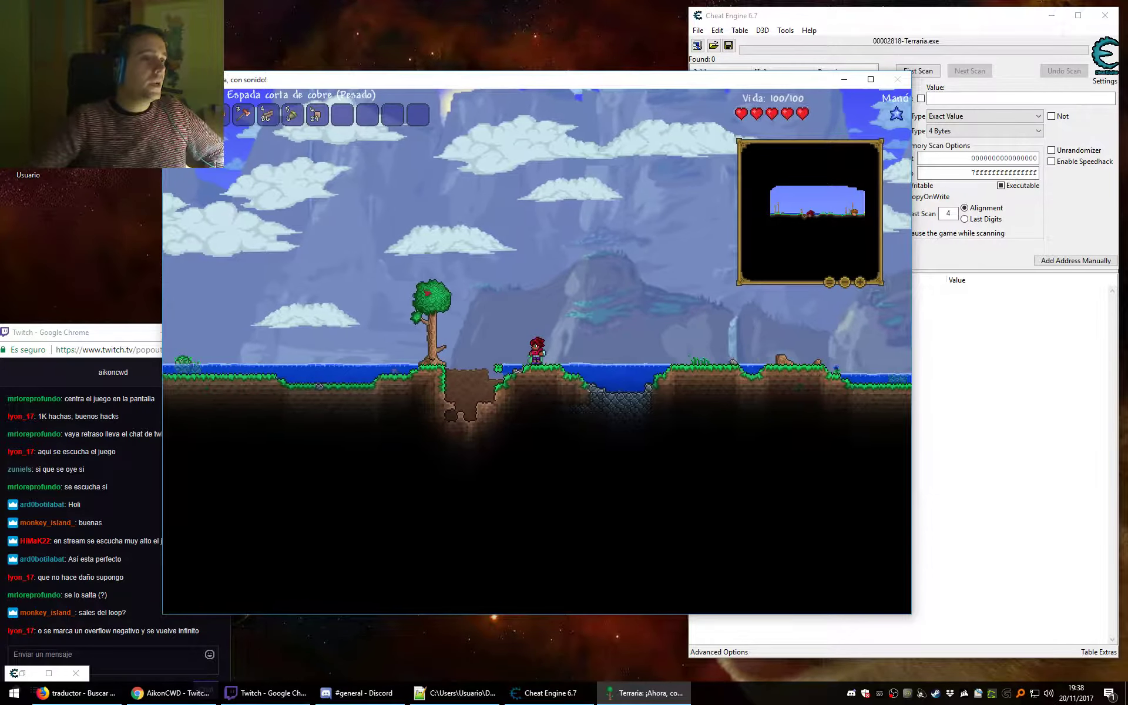
pyautogui.press('d')
pyautogui.press('a')
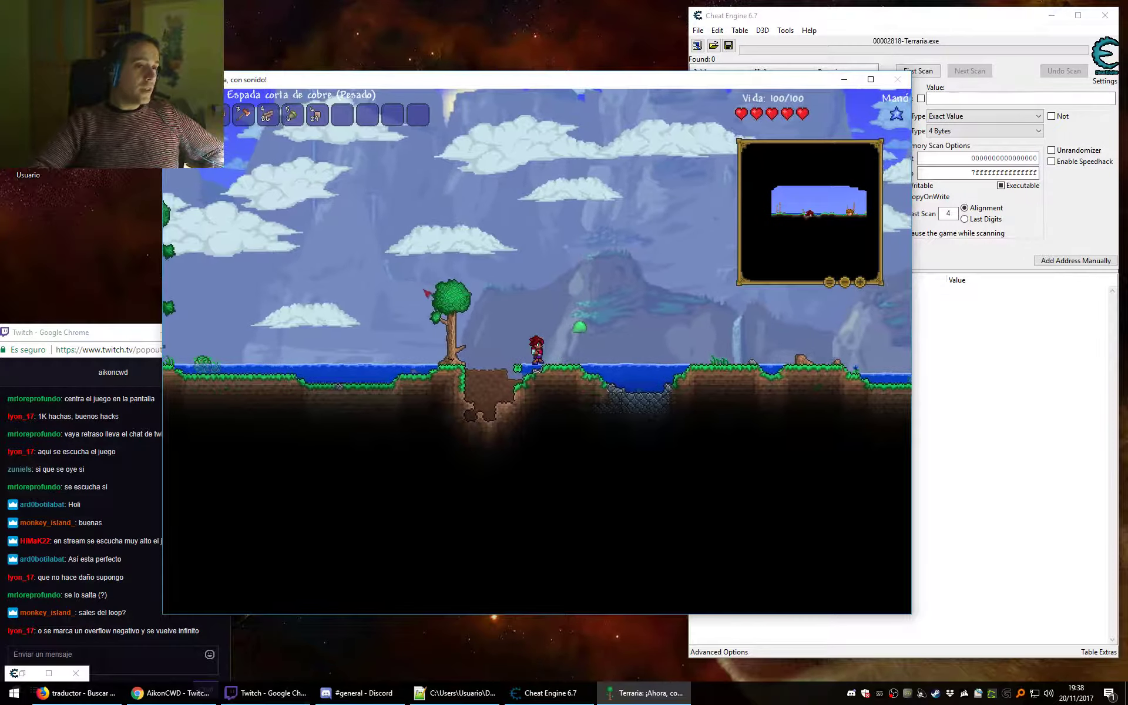
pyautogui.press('d')
pyautogui.press('d')
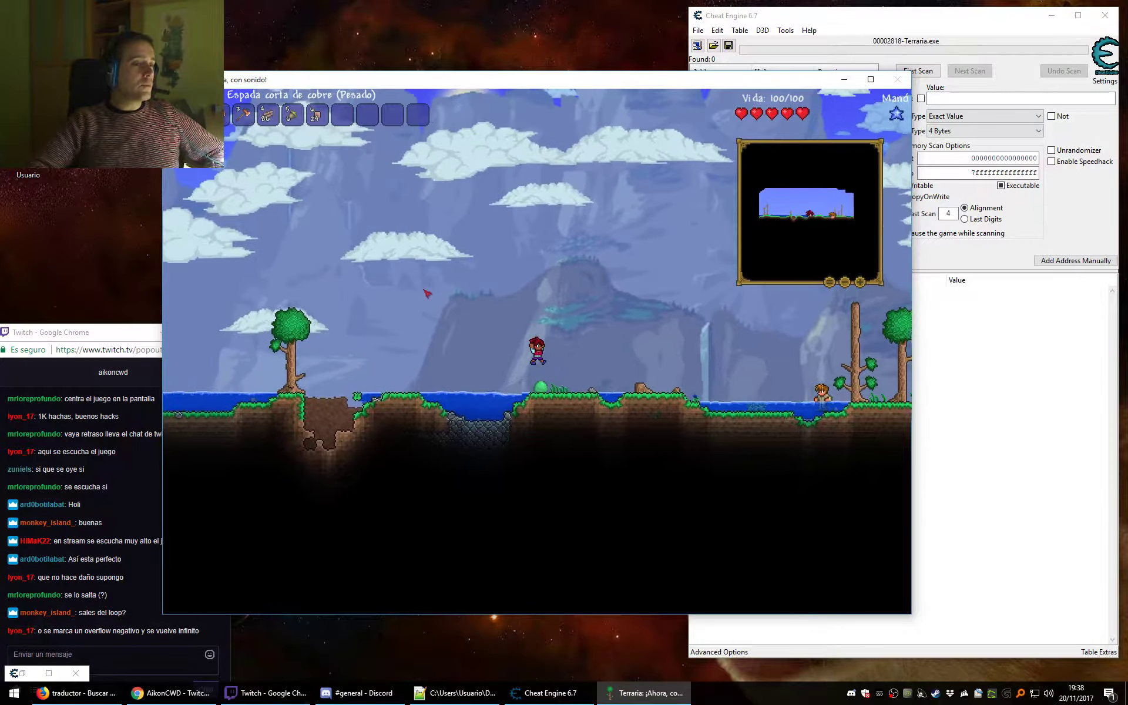
# Walk and jump the character back and forth through the green slime beside the Guide to keep testing the damage patch.
pyautogui.press('a')
pyautogui.press('d')
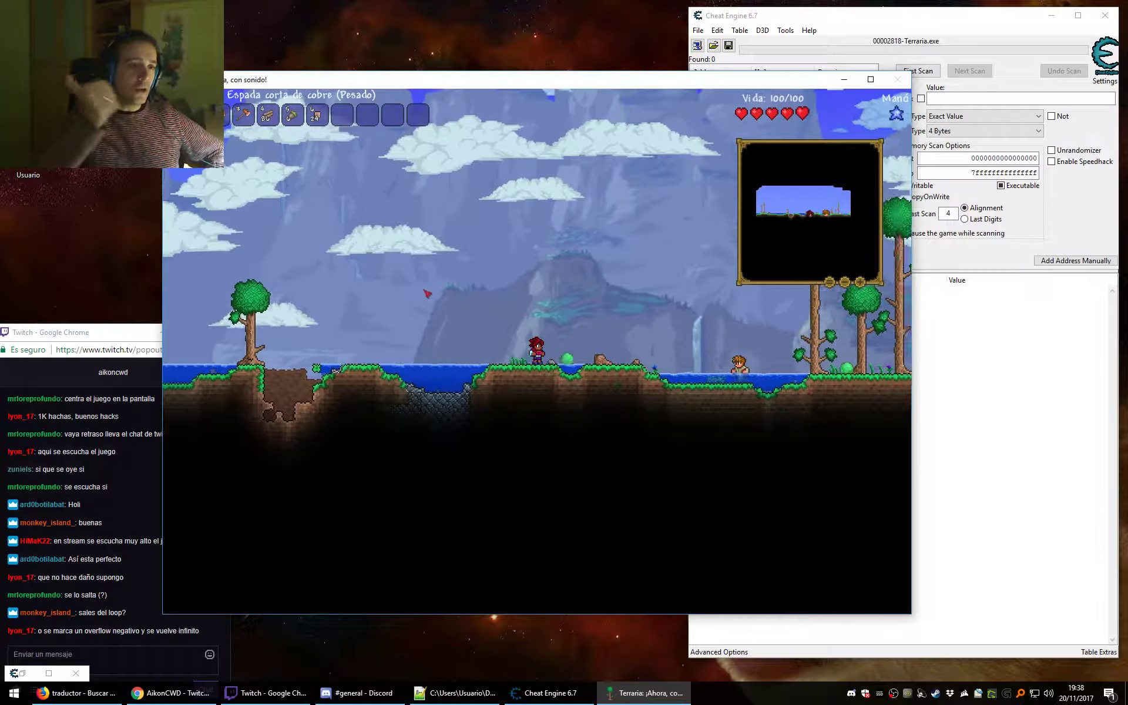
pyautogui.press('d')
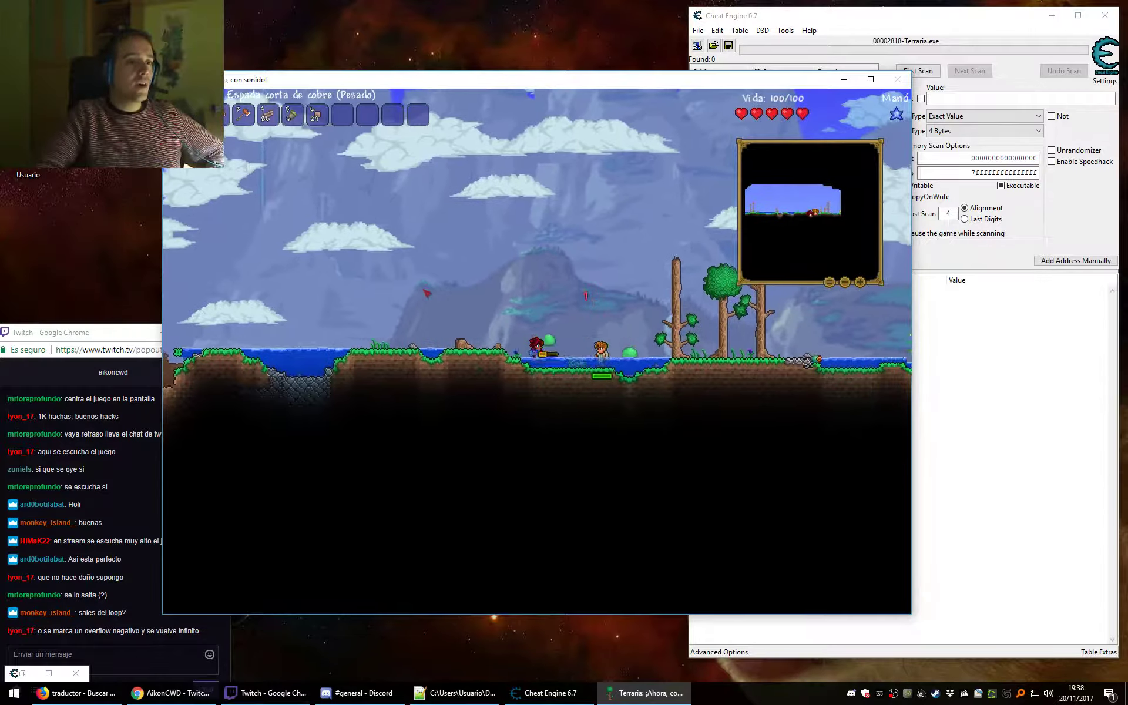
pyautogui.press('a')
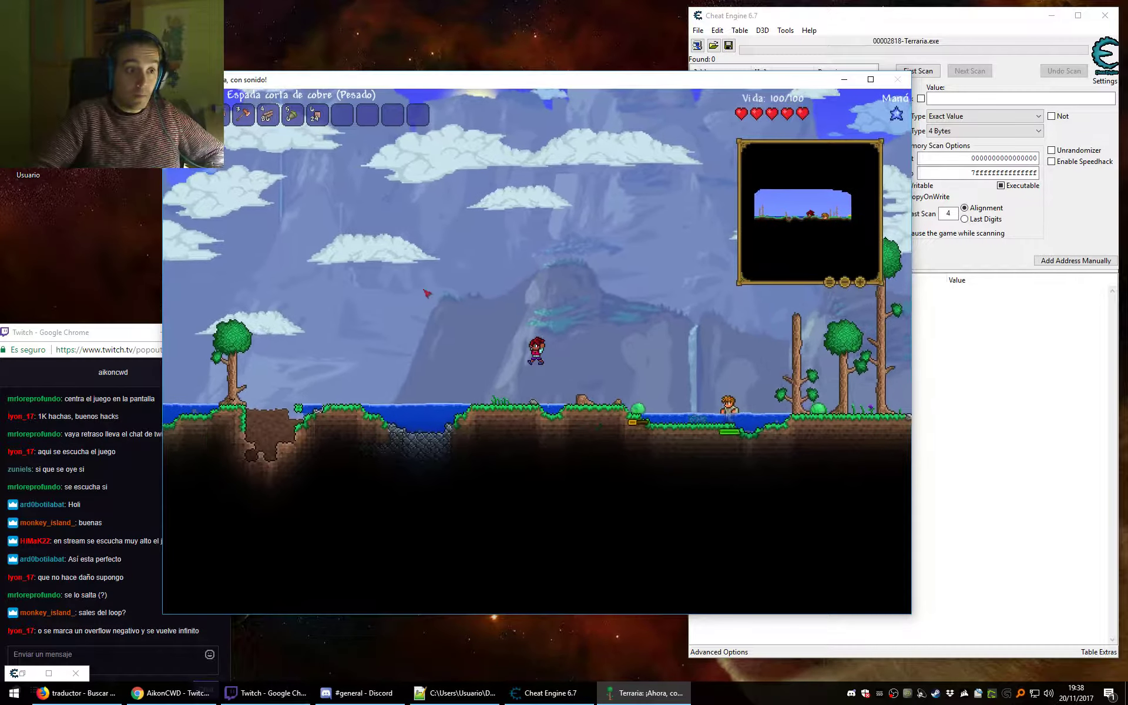
pyautogui.press('space')
# Run west across the flooded grassland, past the dug pit and the tall trees.
pyautogui.press('a')
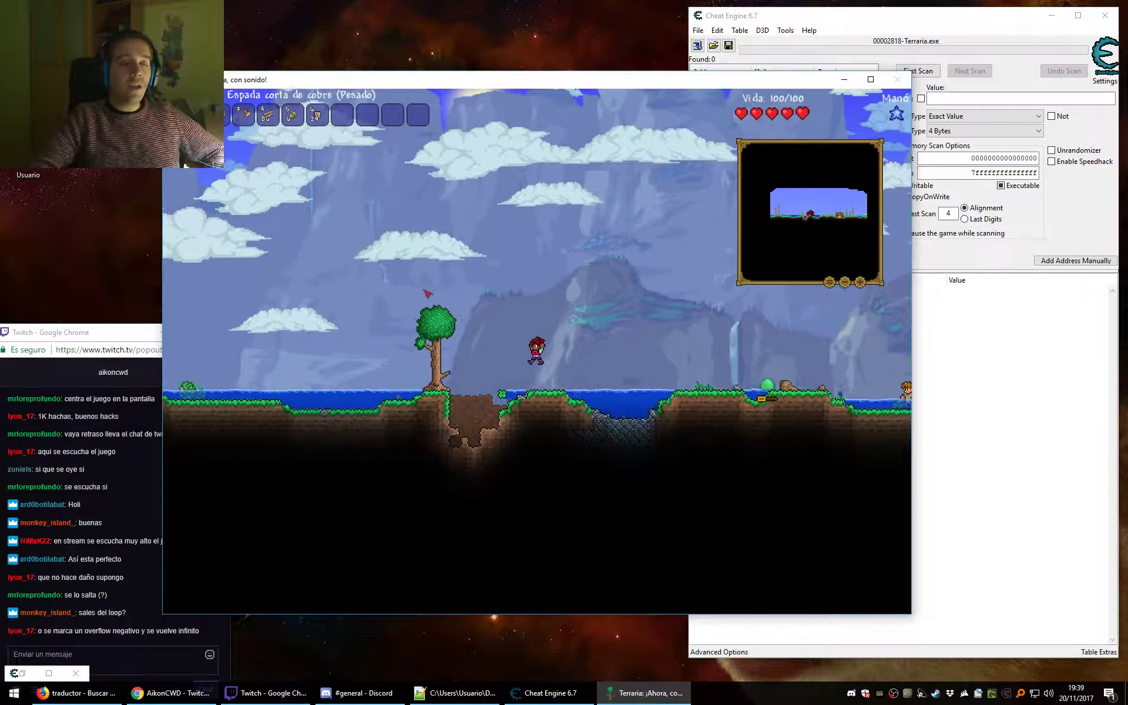
pyautogui.press('space')
pyautogui.press('a')
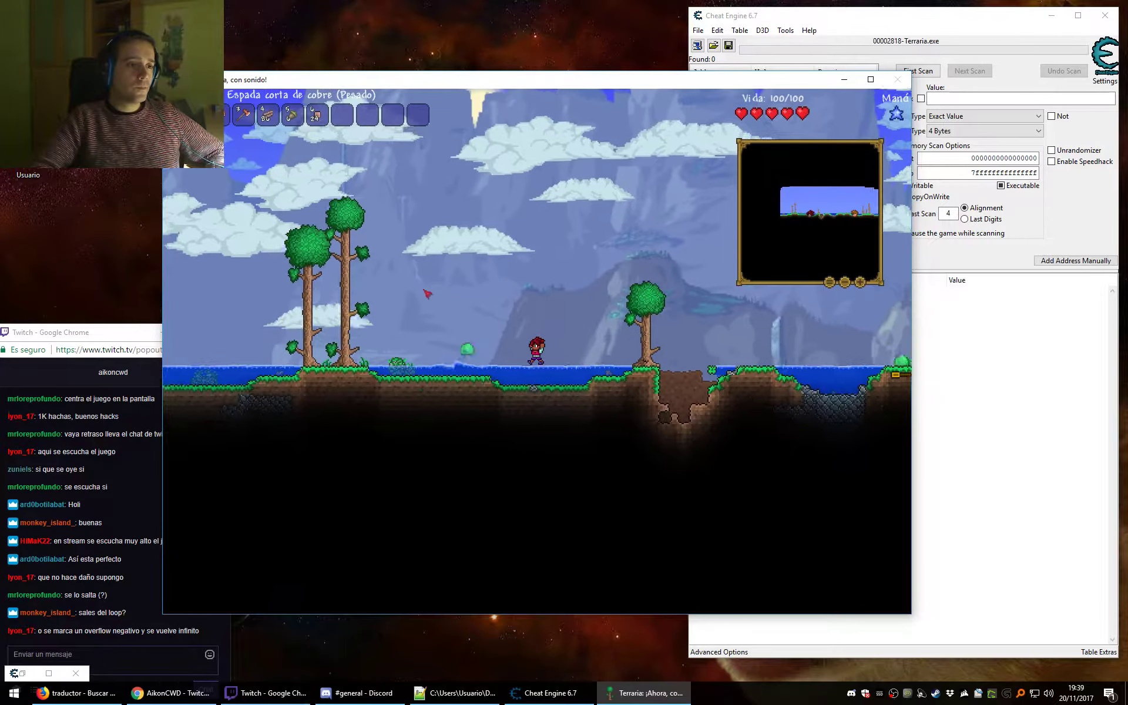
pyautogui.press('a')
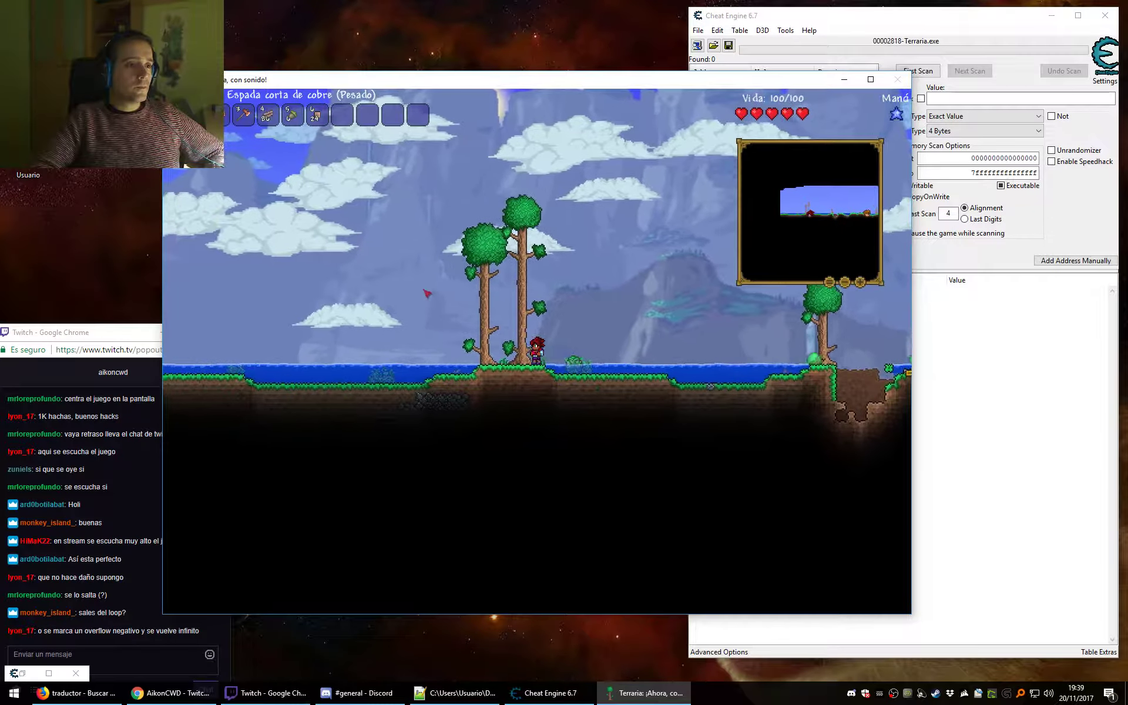
pyautogui.press('a')
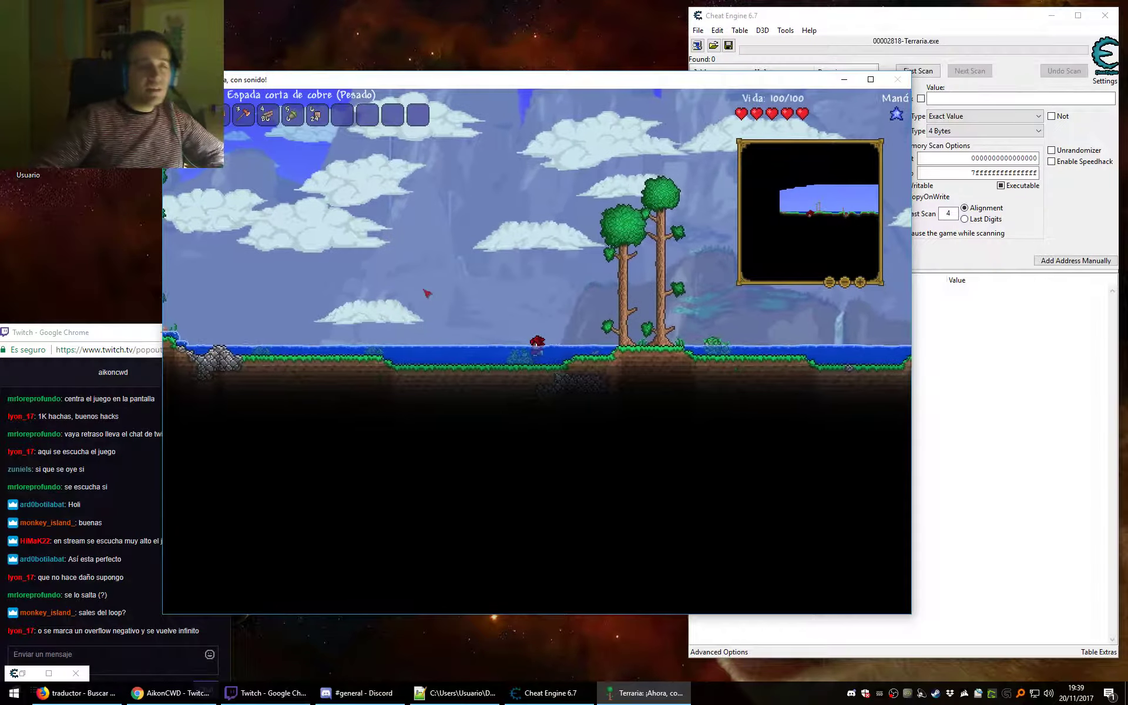
pyautogui.press('a')
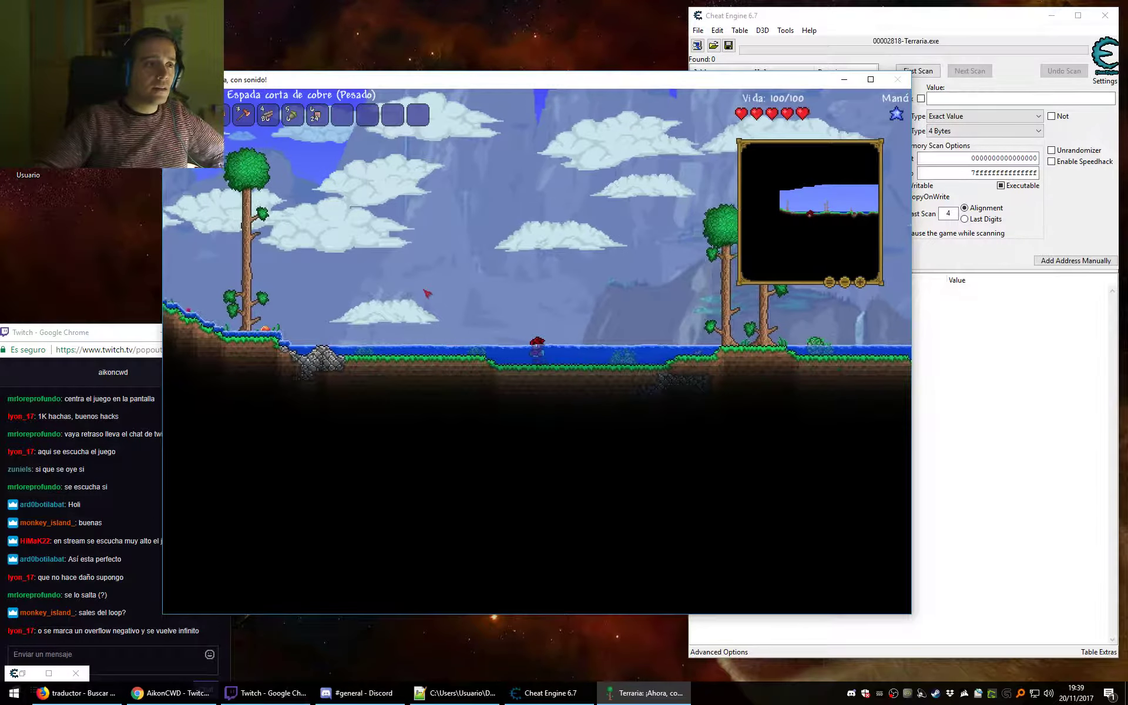
pyautogui.press('a')
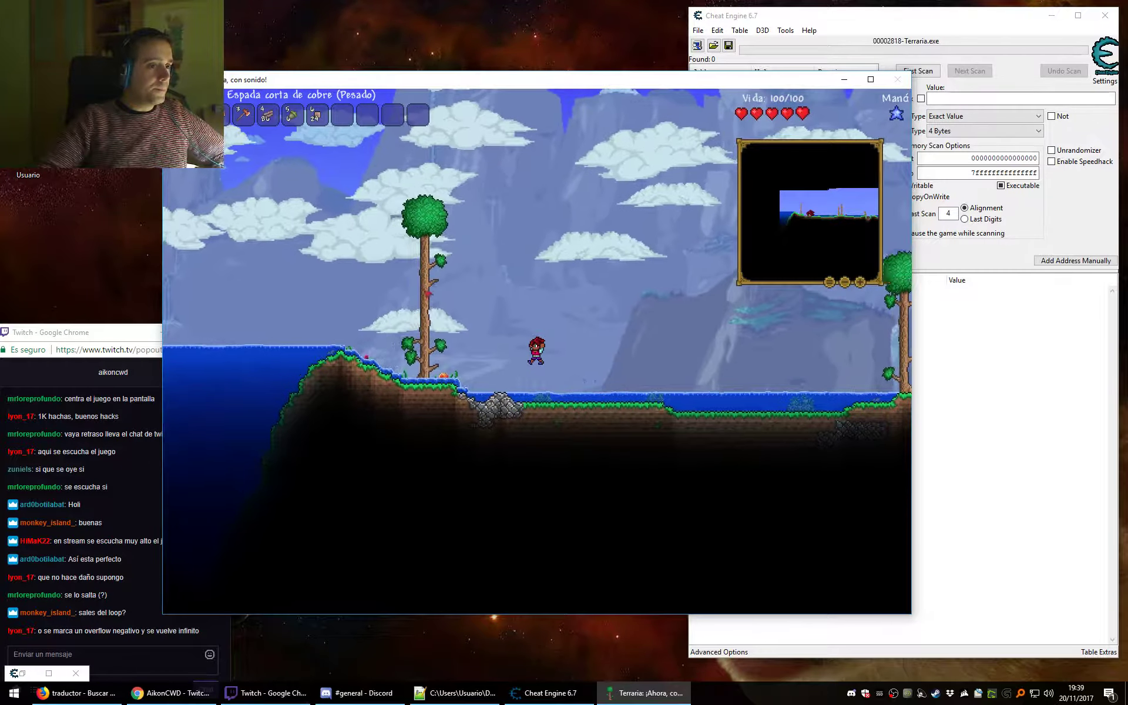
# Jump over the ridge into the deep lake, swim across and climb out on the far bank.
pyautogui.press('space')
pyautogui.press('a')
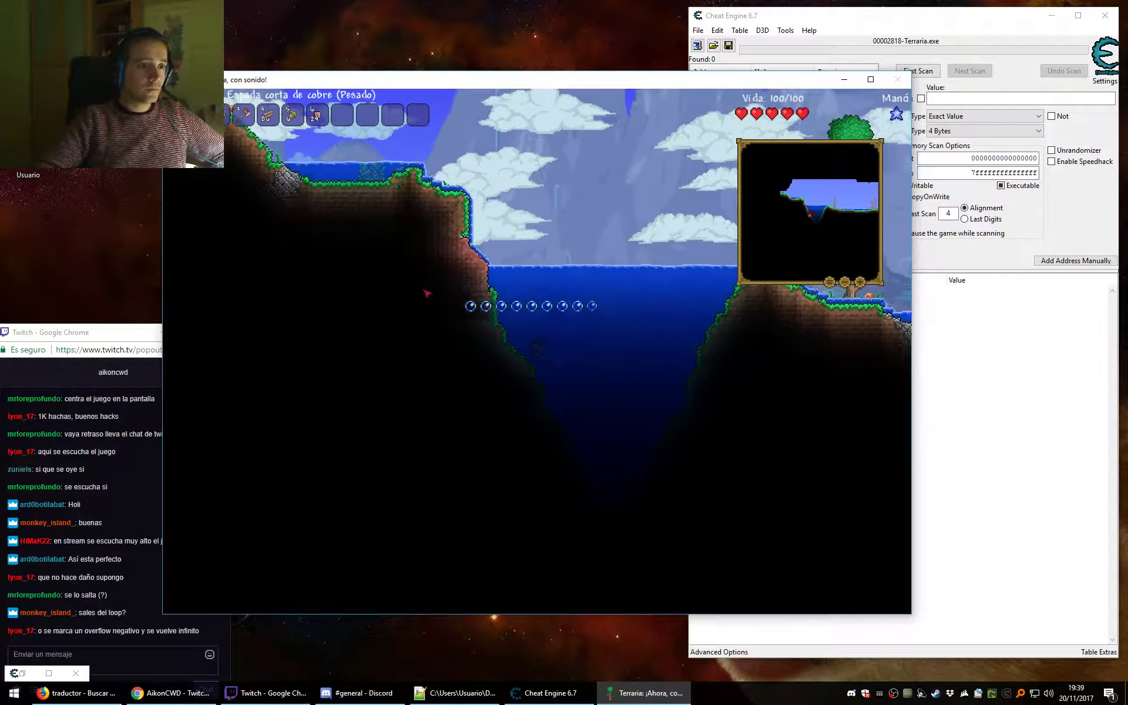
pyautogui.press('space')
pyautogui.press('a')
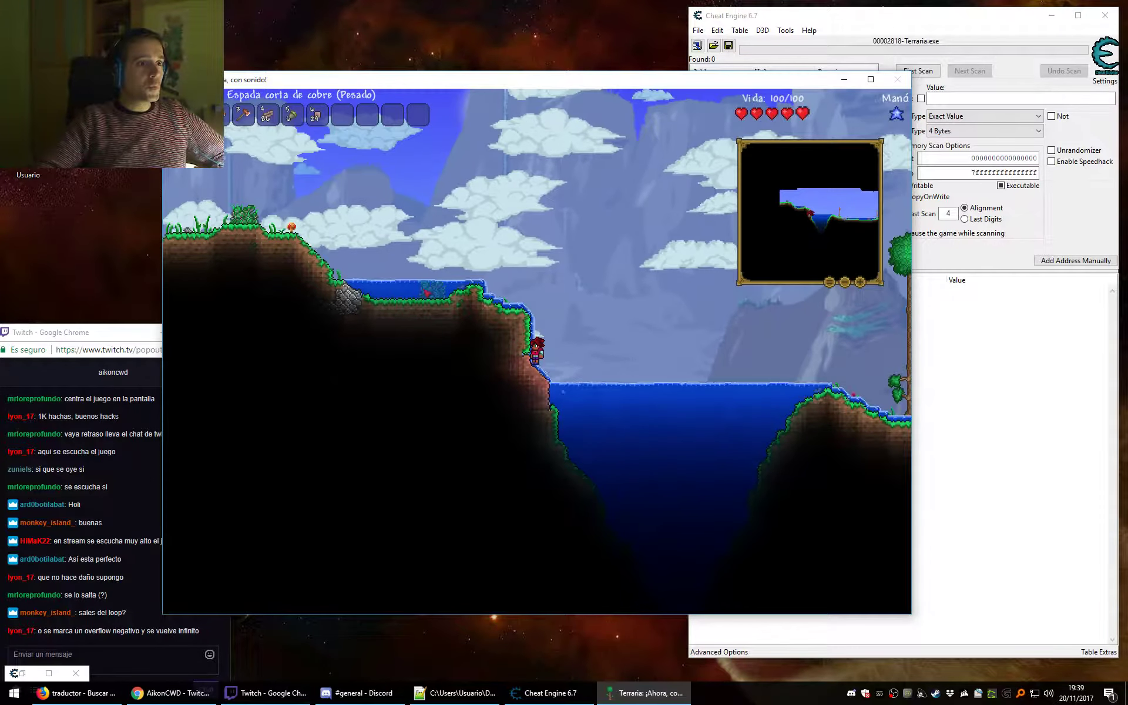
# Continue west over the grassy hill and down into the snow biome, crossing the icy hollow.
pyautogui.press('a')
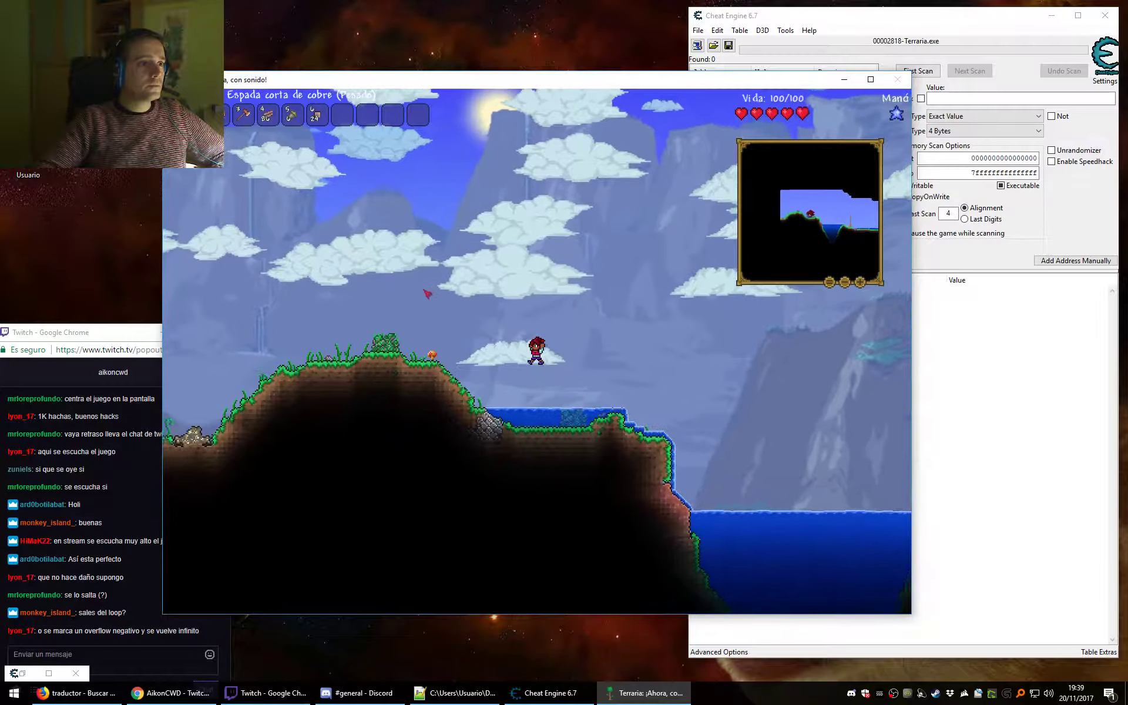
pyautogui.press('a')
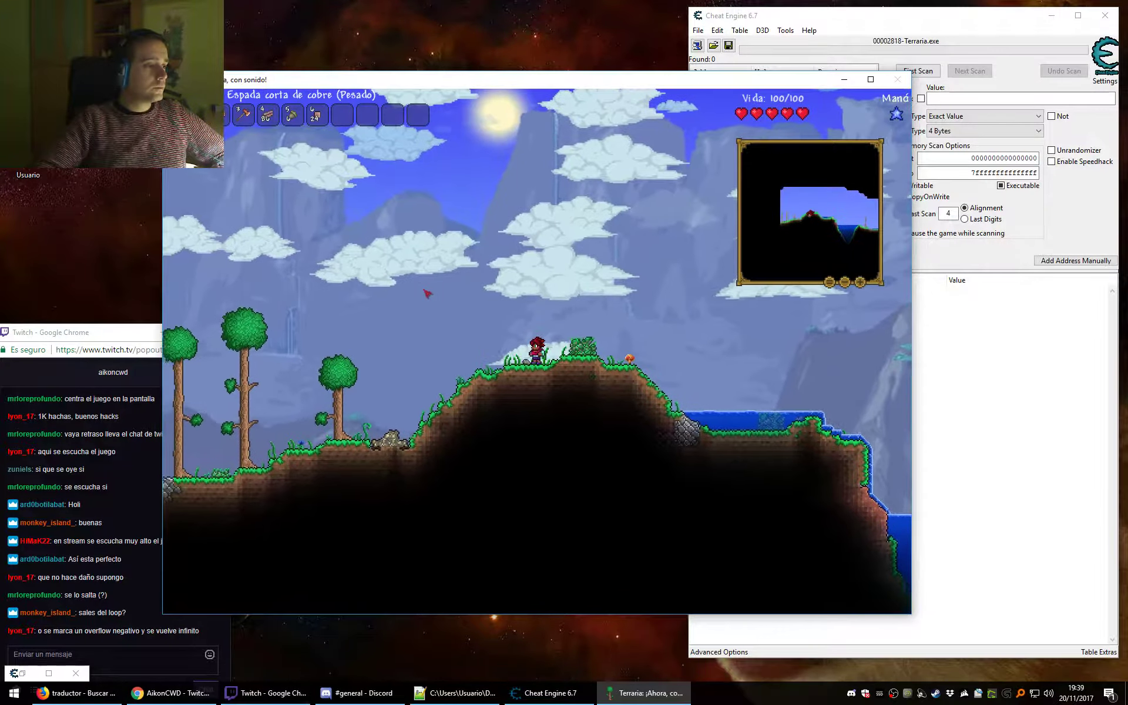
pyautogui.press('a')
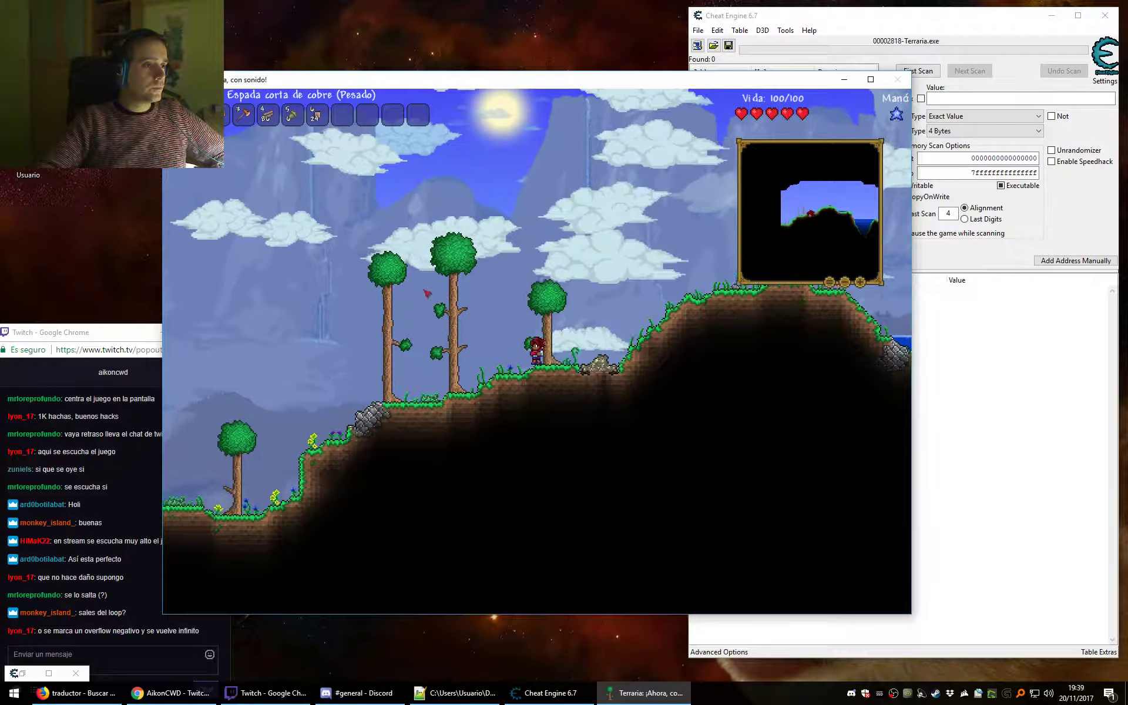
pyautogui.press('a')
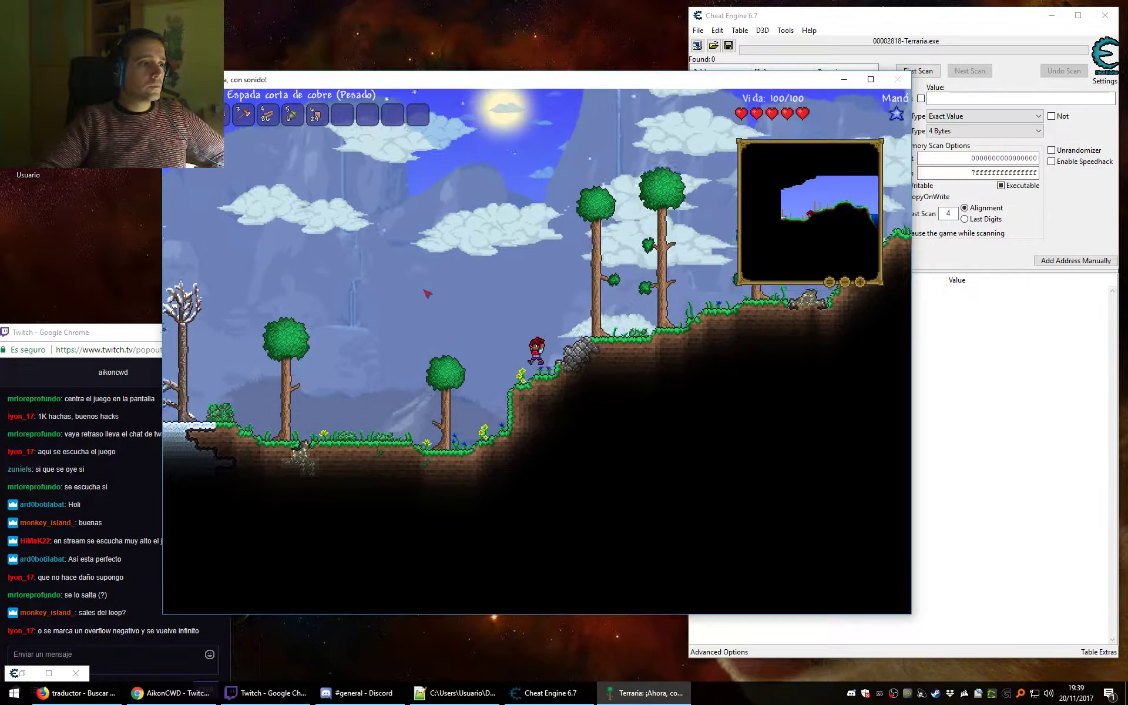
pyautogui.press('a')
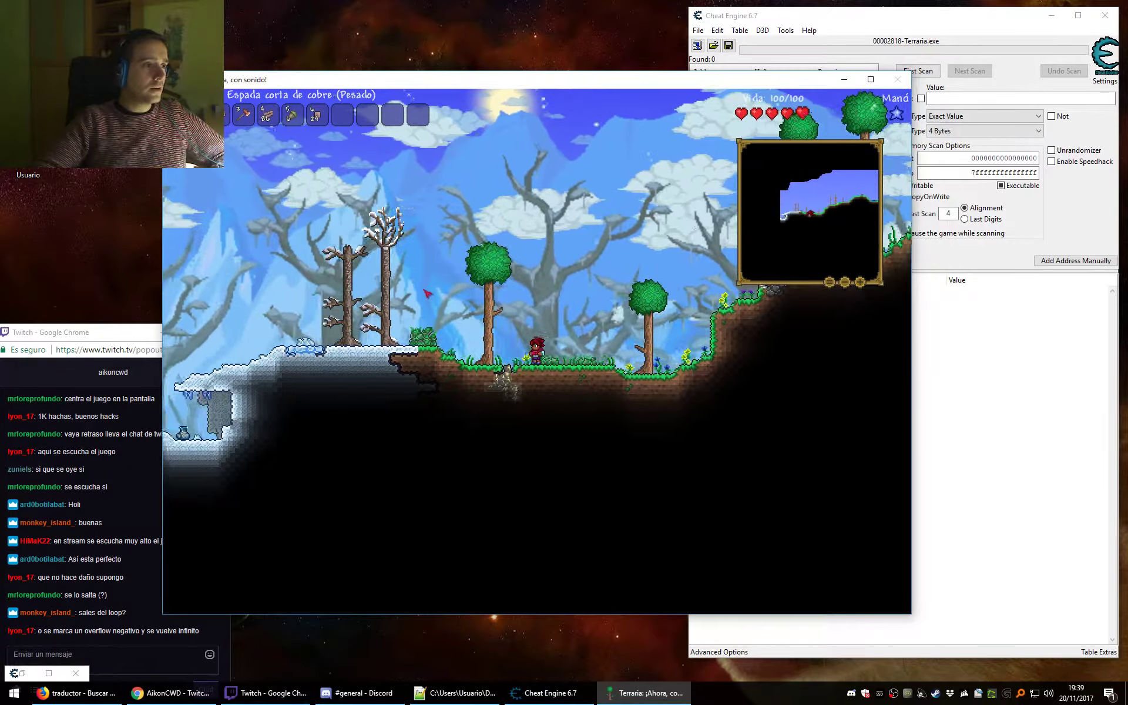
pyautogui.press('a')
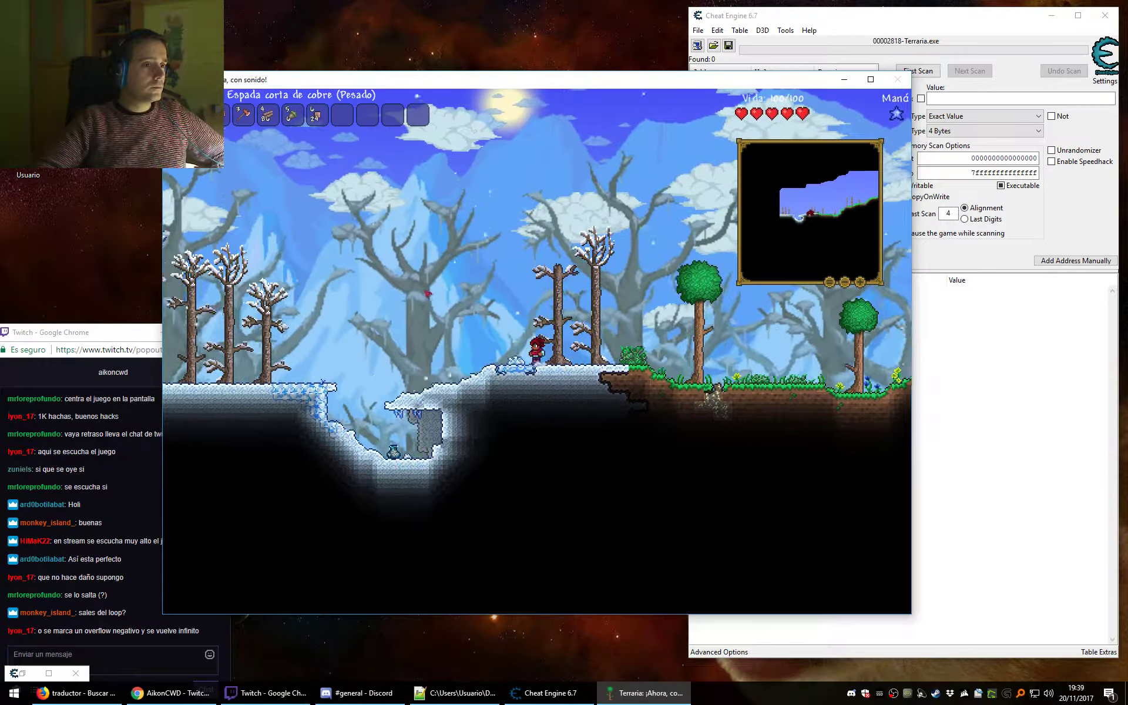
pyautogui.press('a')
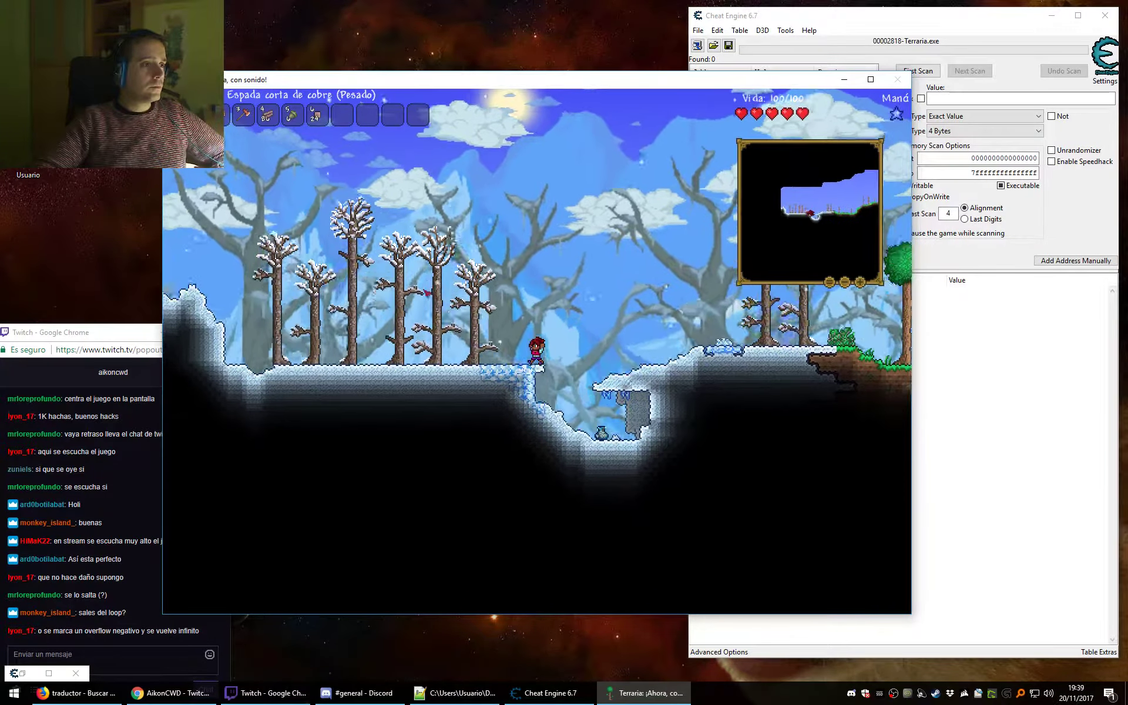
# Climb the snowy slope and run the character into the ice slime to test the damage patch.
pyautogui.press('a')
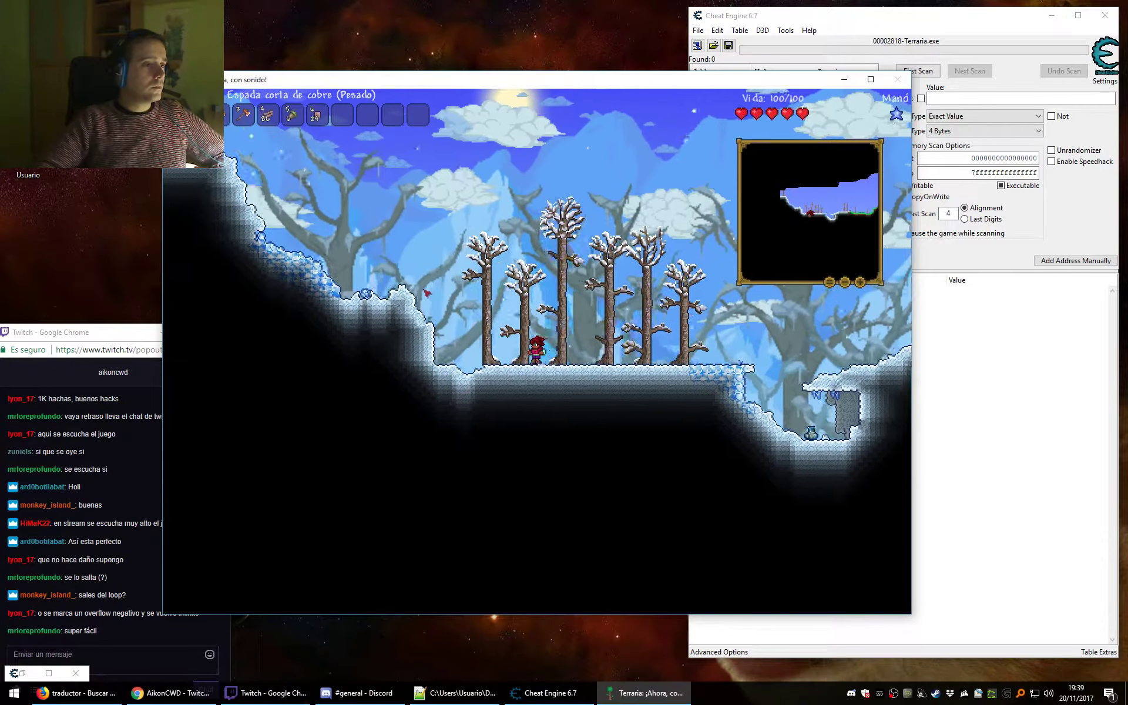
pyautogui.press('a')
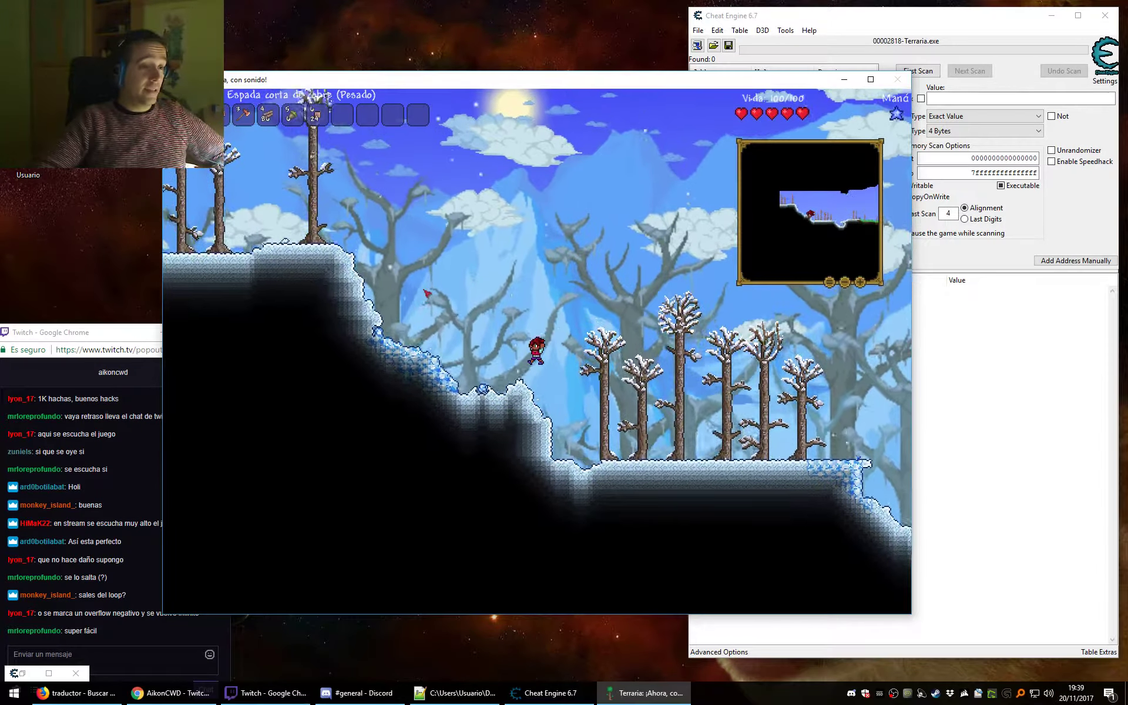
pyautogui.press('a')
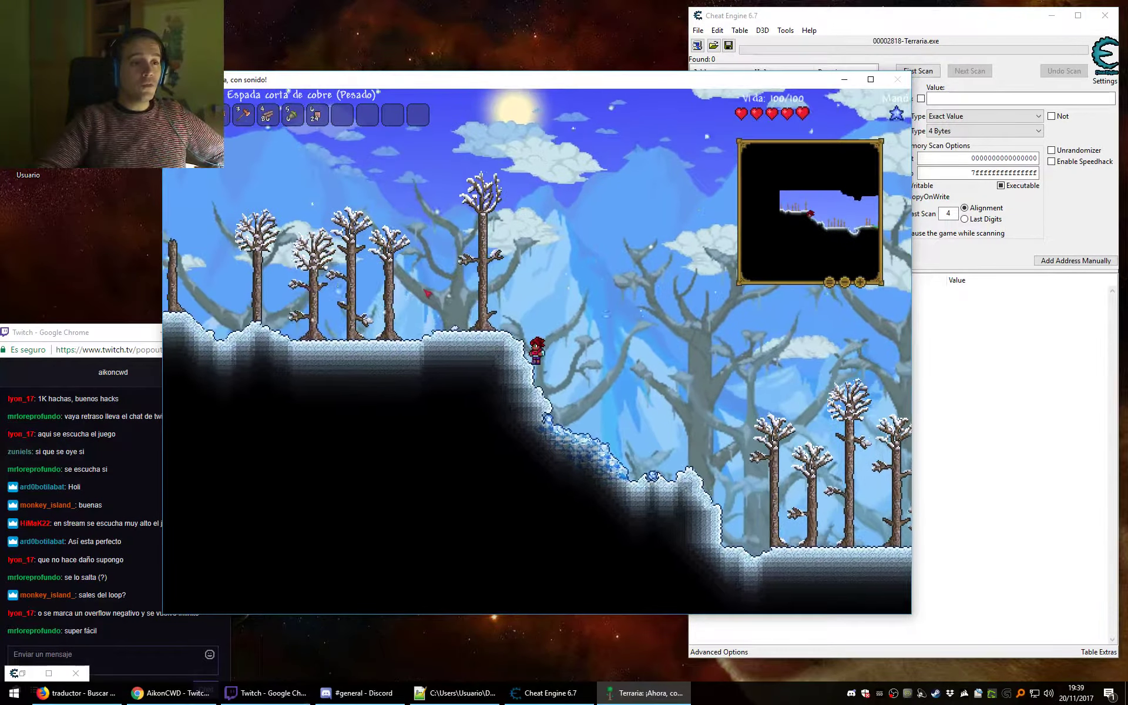
pyautogui.press('a')
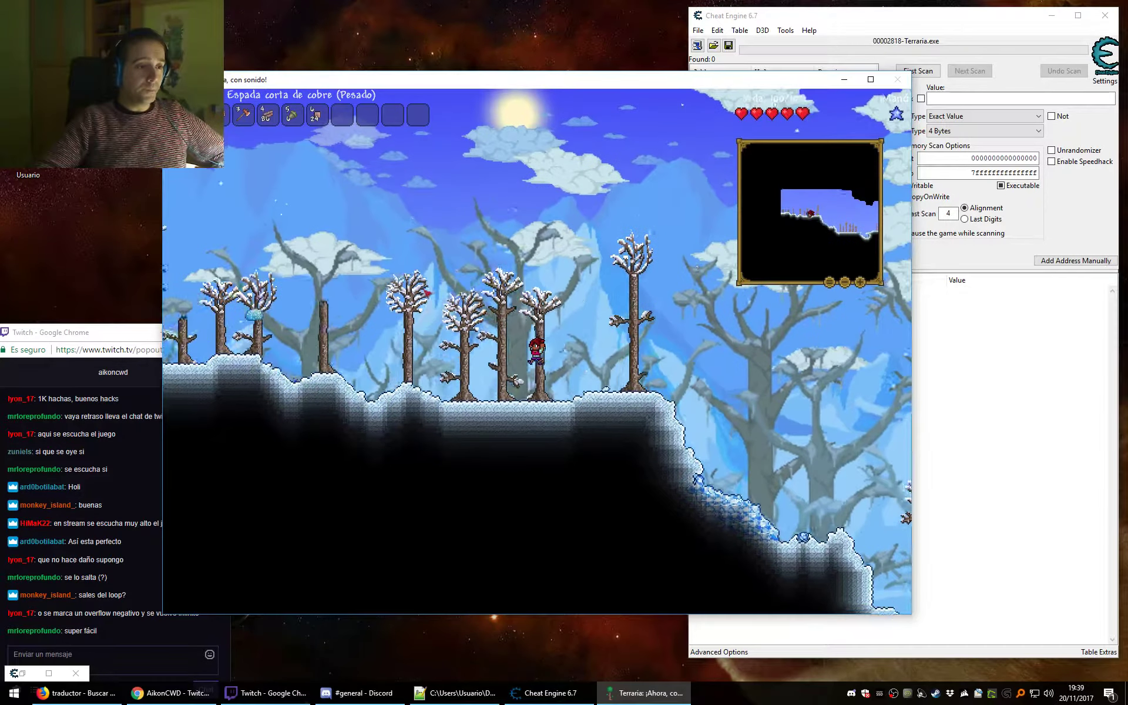
pyautogui.press('a')
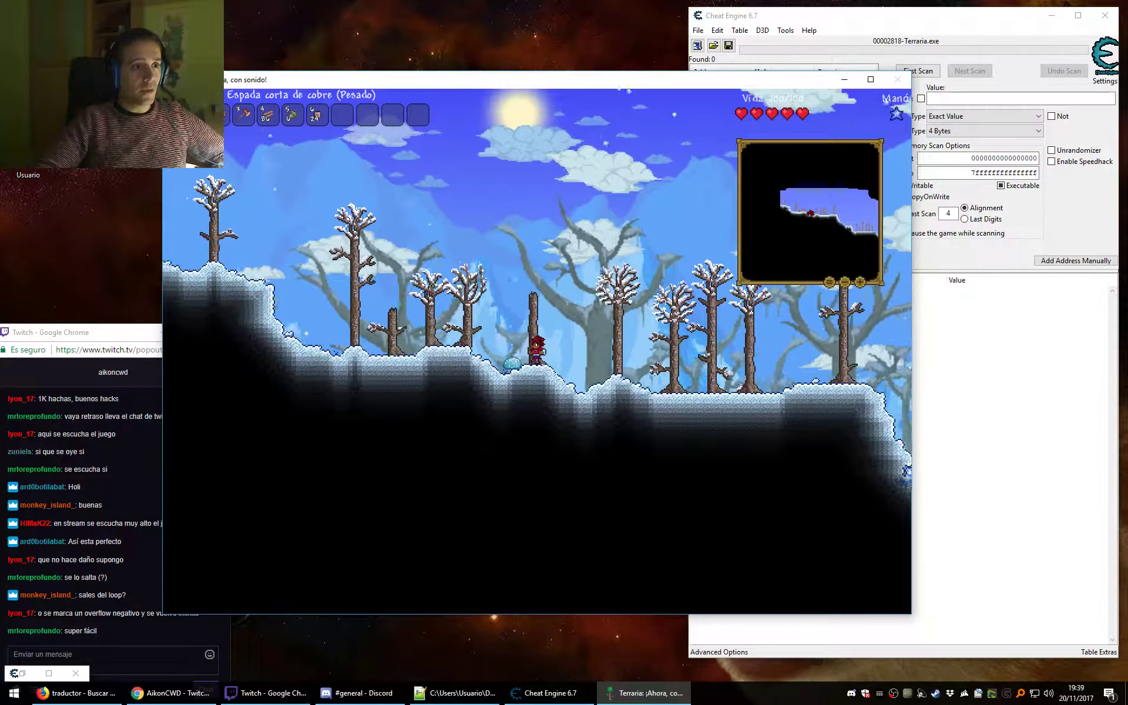
pyautogui.press('d')
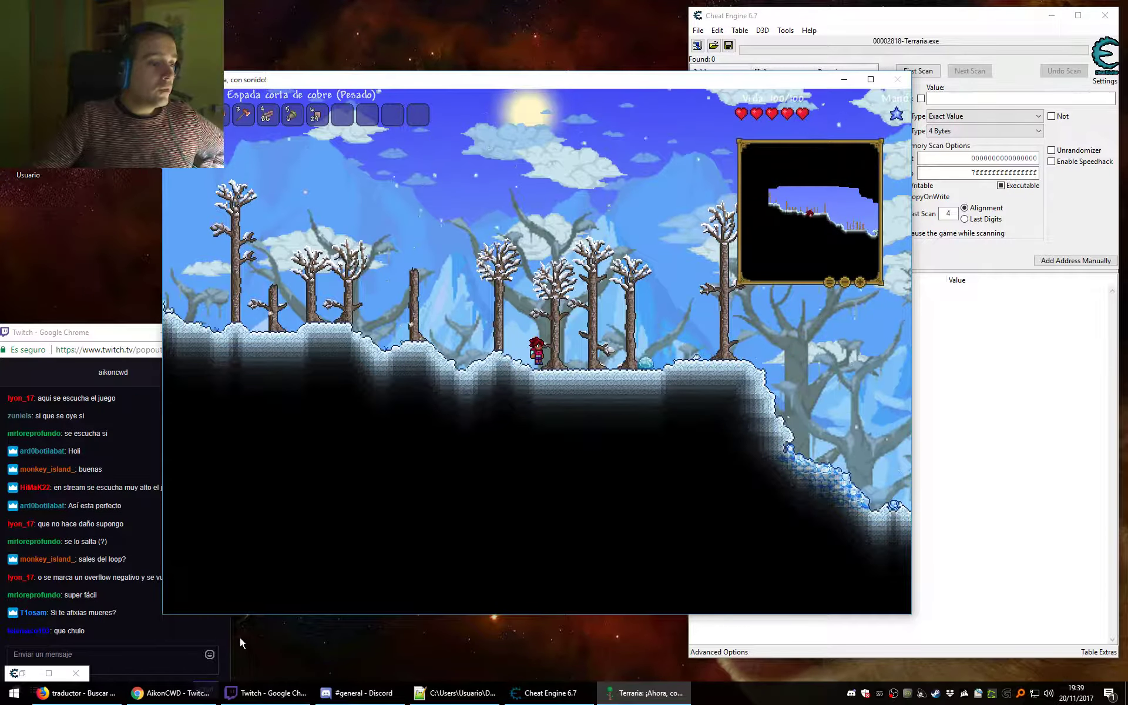
# Return to Cheat Engine's Memory Viewer, list the DLLs and symbols, expand Terraria.exe and start a symbol search.
pyautogui.click(22, 674)
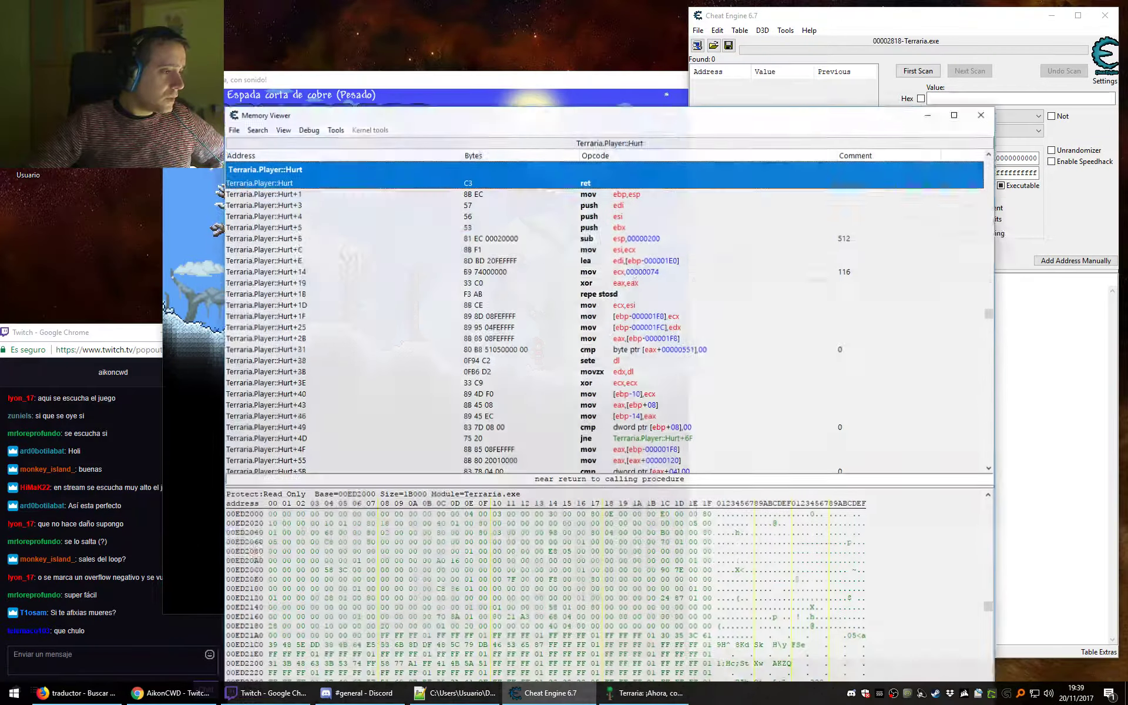
pyautogui.click(293, 125)
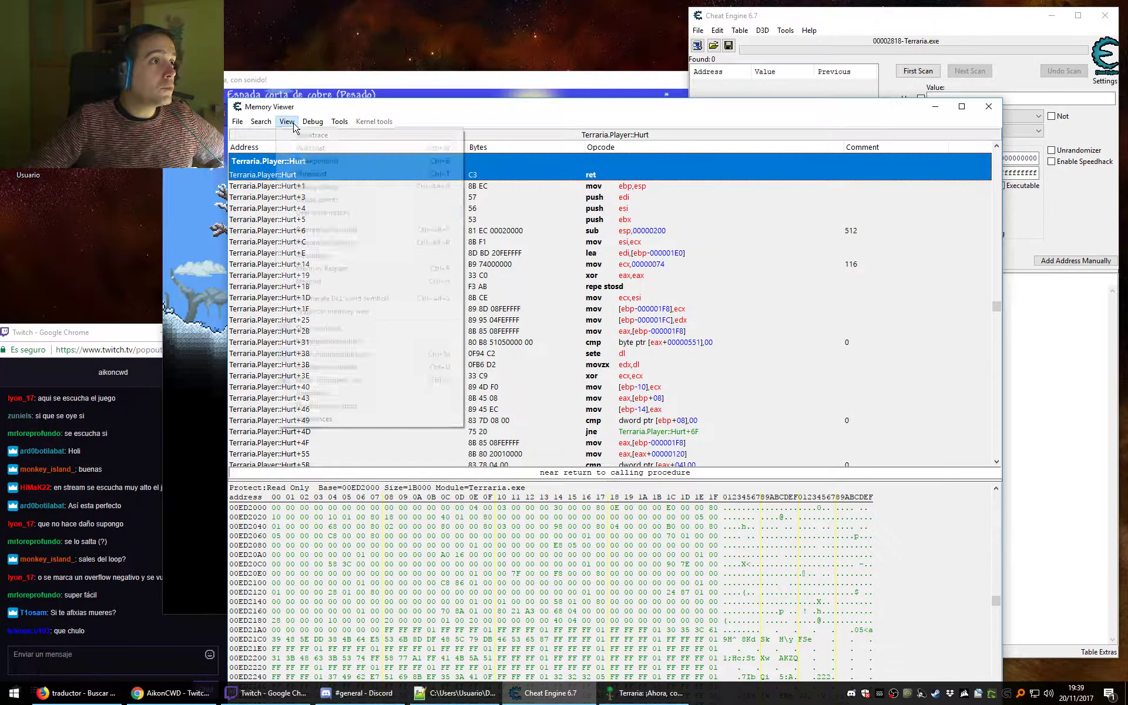
pyautogui.click(326, 297)
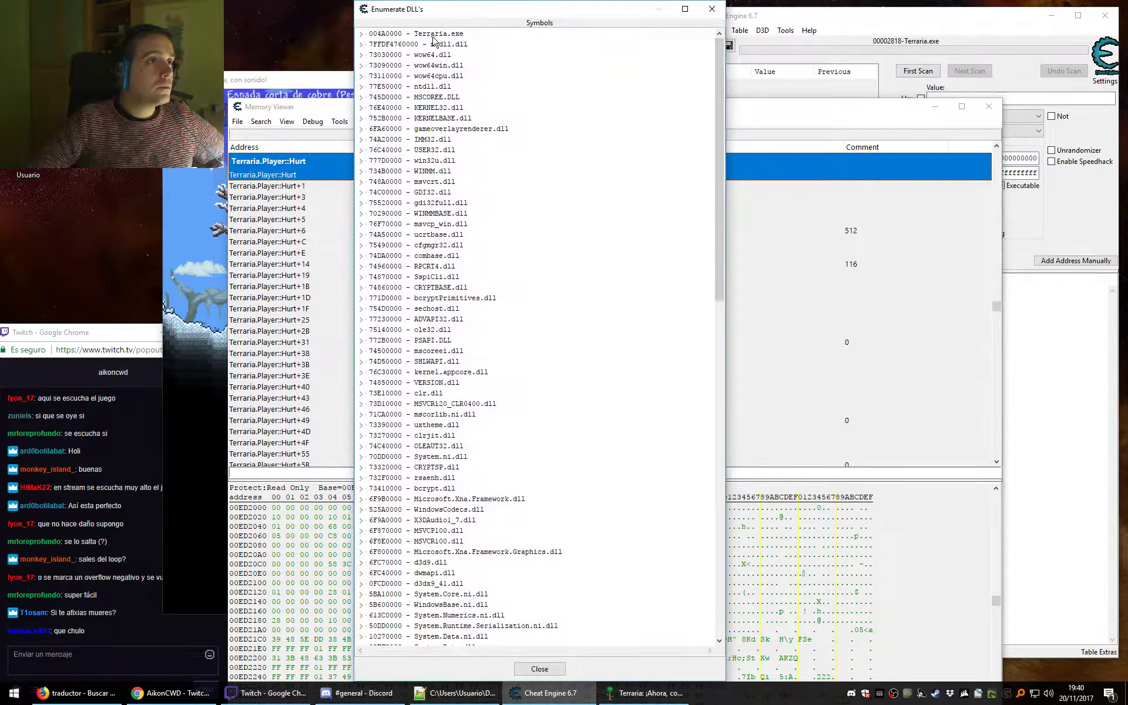
pyautogui.doubleClick(399, 35)
pyautogui.rightClick(400, 36)
pyautogui.click(414, 42)
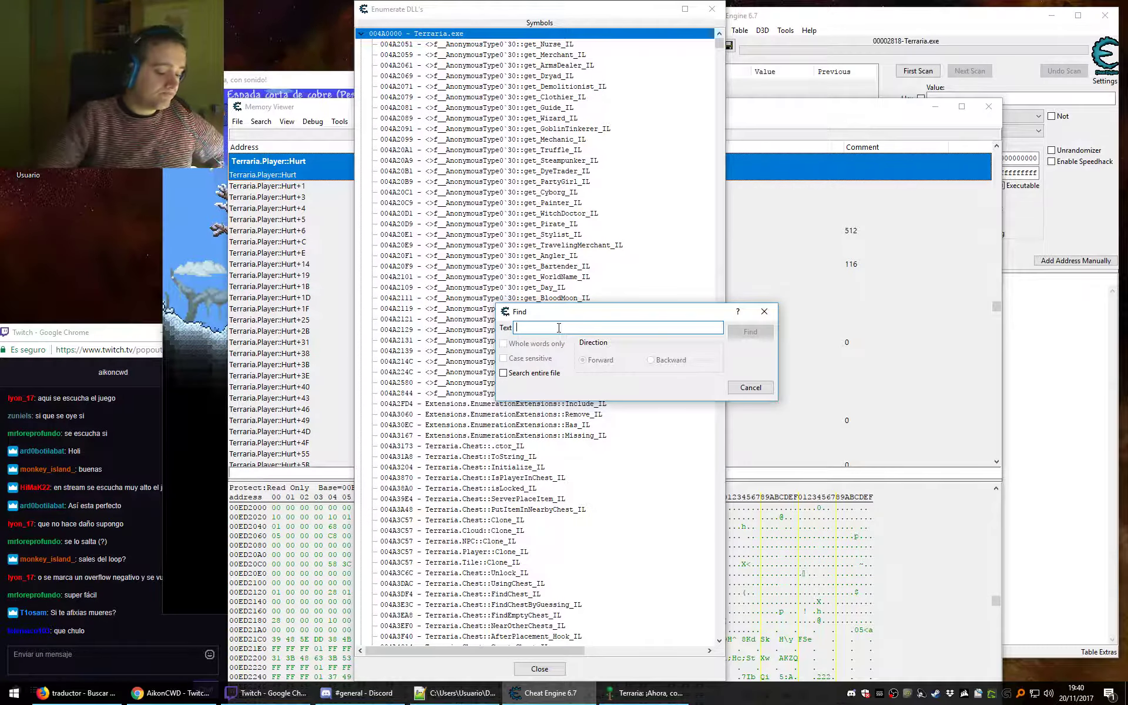
# Search the Terraria.exe symbols for "ox" and step through the successive matches.
pyautogui.write('o')
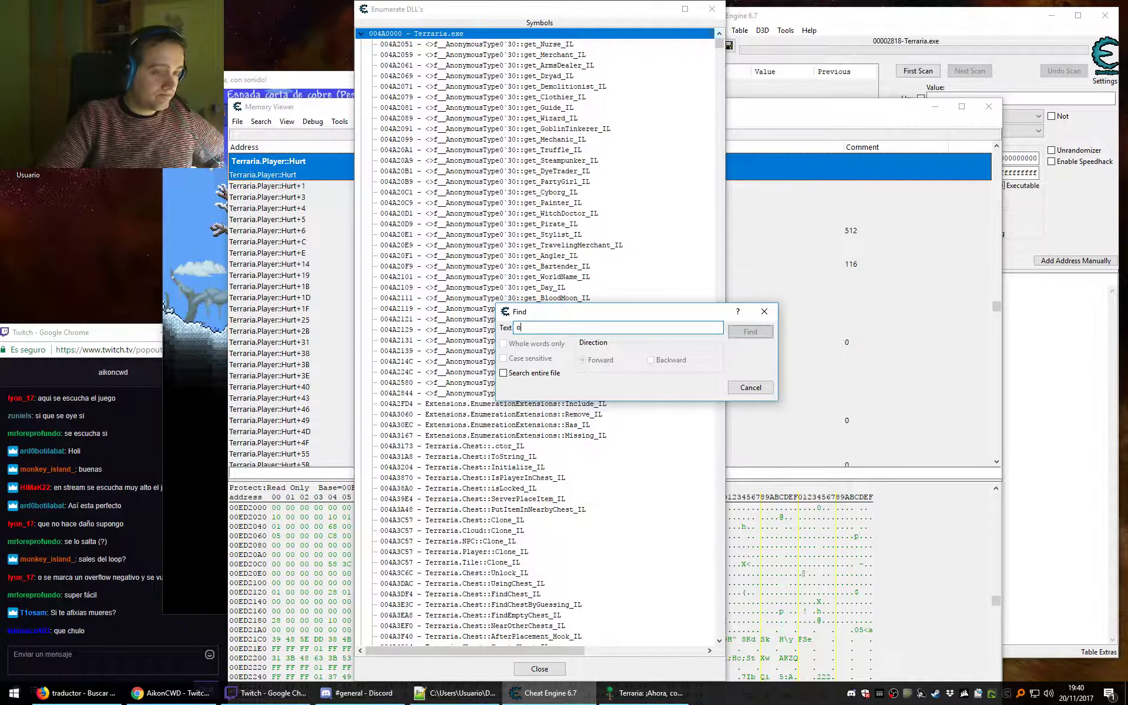
pyautogui.write('x')
pyautogui.press('Return')
pyautogui.press('Return')
pyautogui.press('Return')
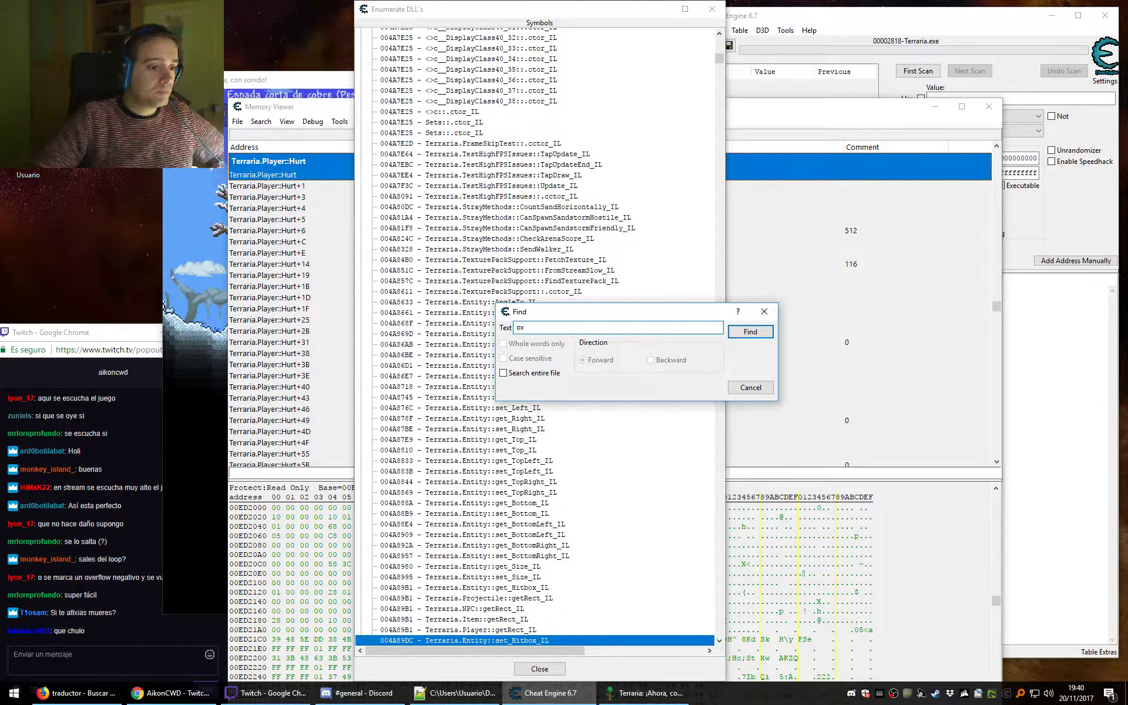
pyautogui.press('Return')
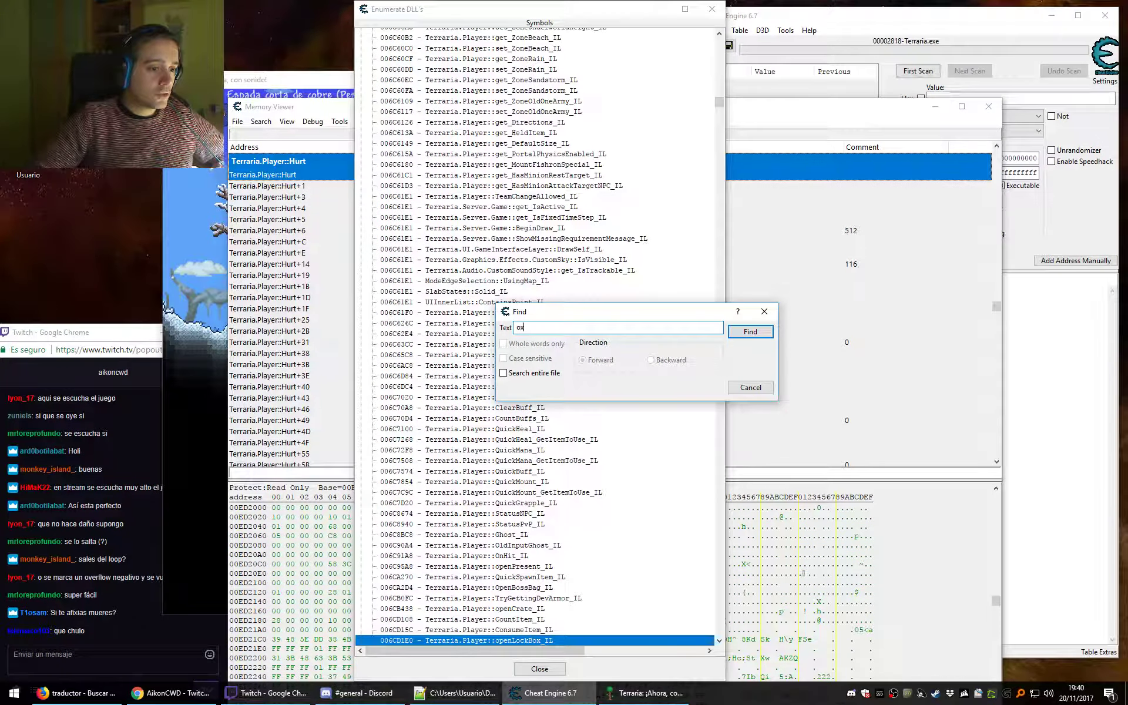
pyautogui.press('Return')
pyautogui.press('Return')
pyautogui.press('Return')
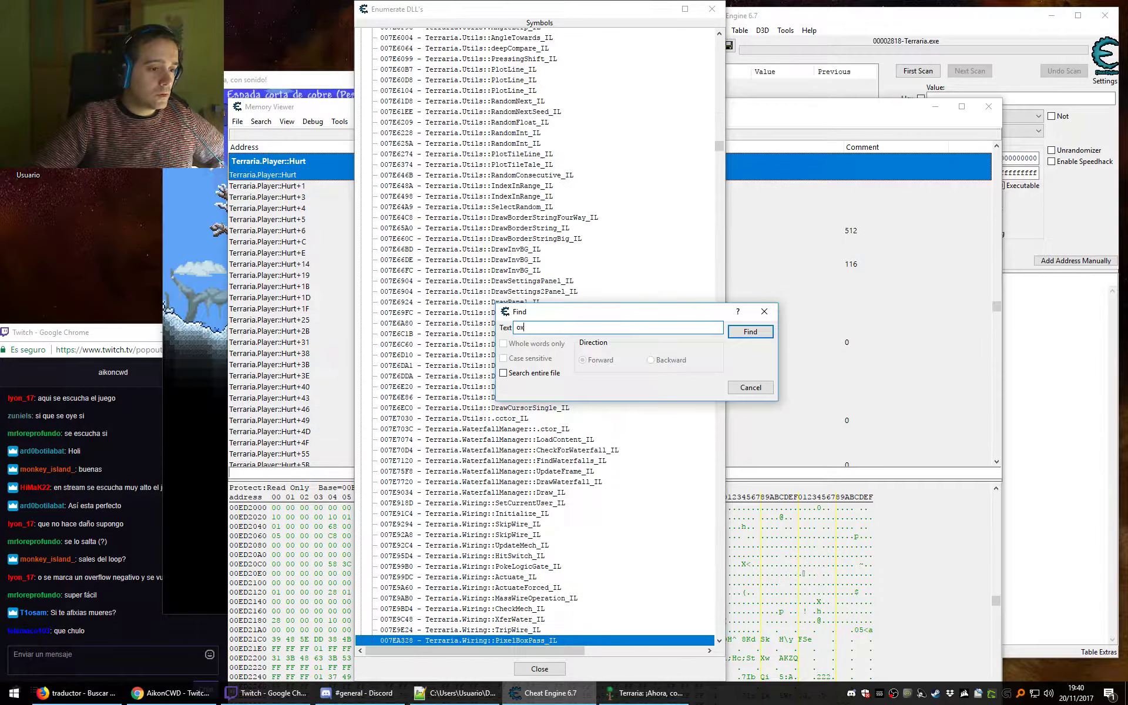
pyautogui.press('Return')
# Search the Terraria.exe symbols for "air" and step through the successive matches.
pyautogui.write('air')
pyautogui.press('Return')
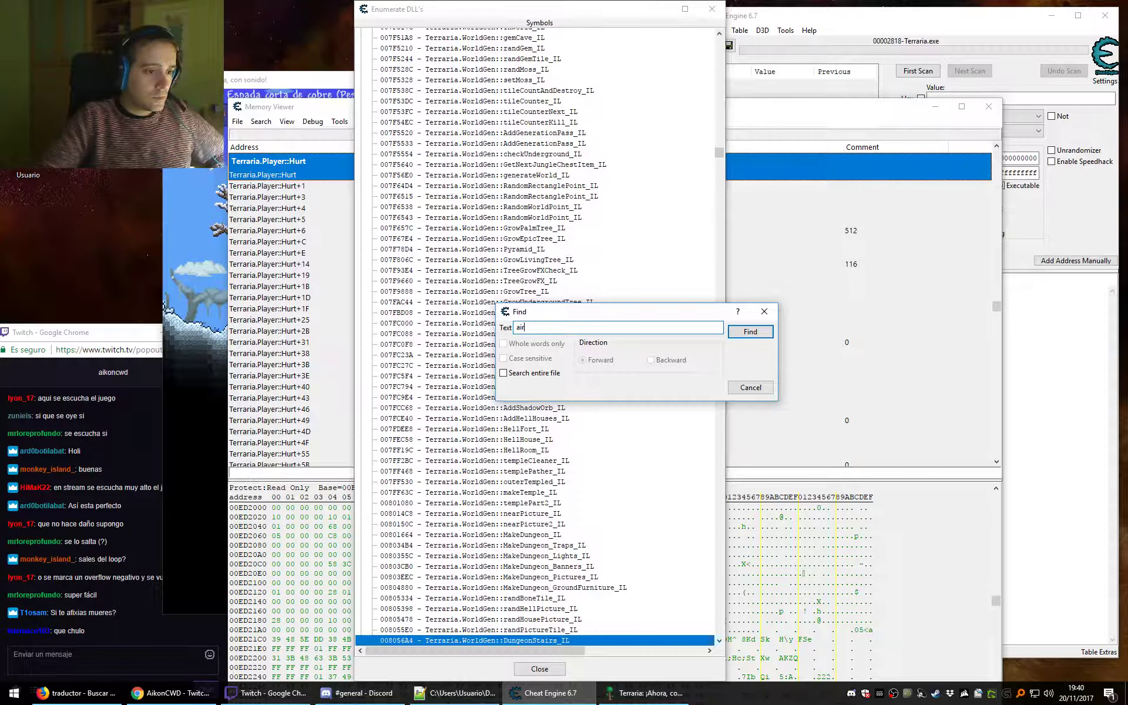
pyautogui.press('Return')
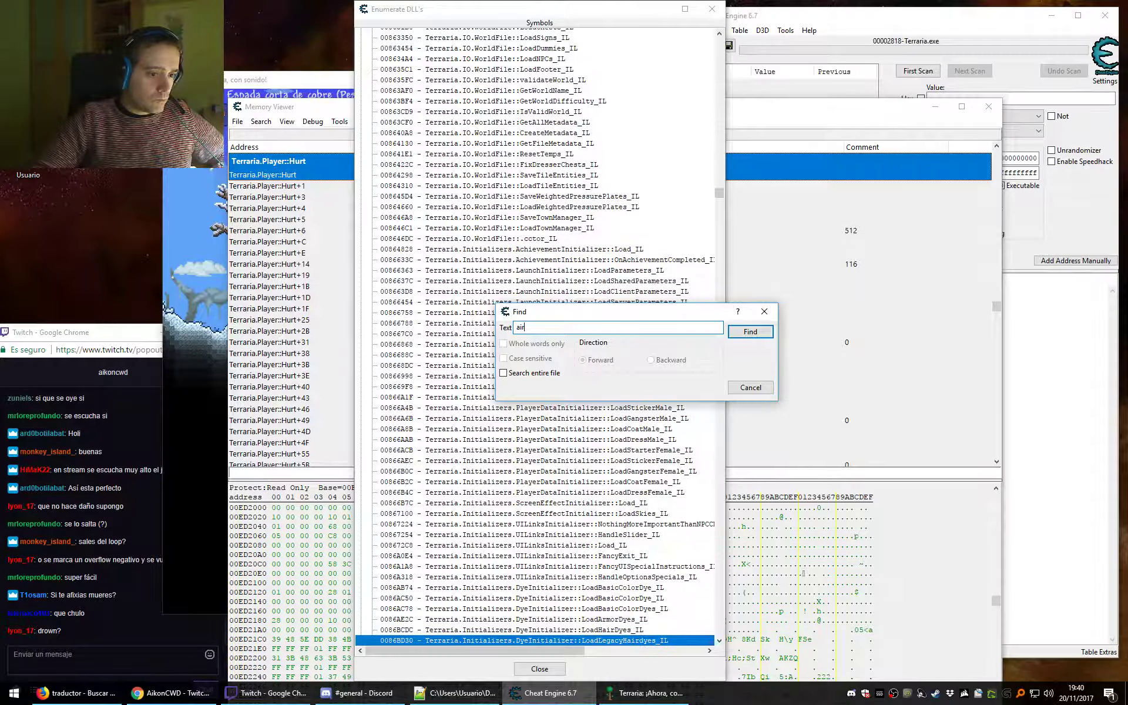
pyautogui.press('Return')
pyautogui.press('Return')
pyautogui.press('Return')
pyautogui.press('Return')
pyautogui.press('Return')
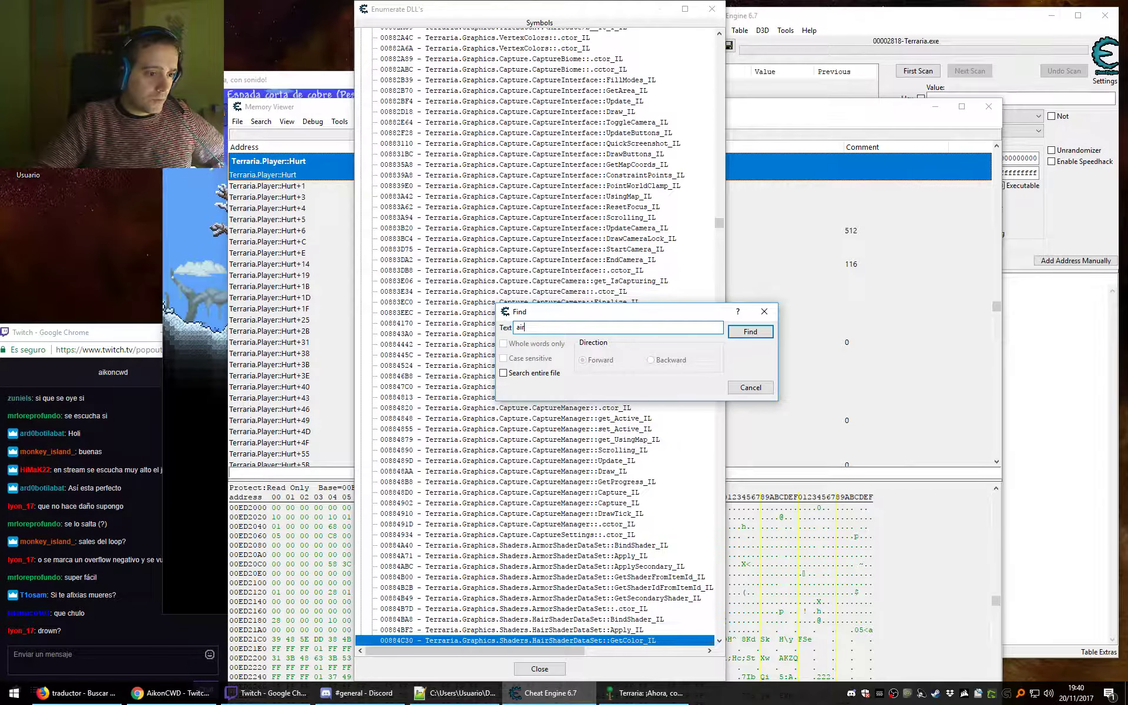
pyautogui.press('Return')
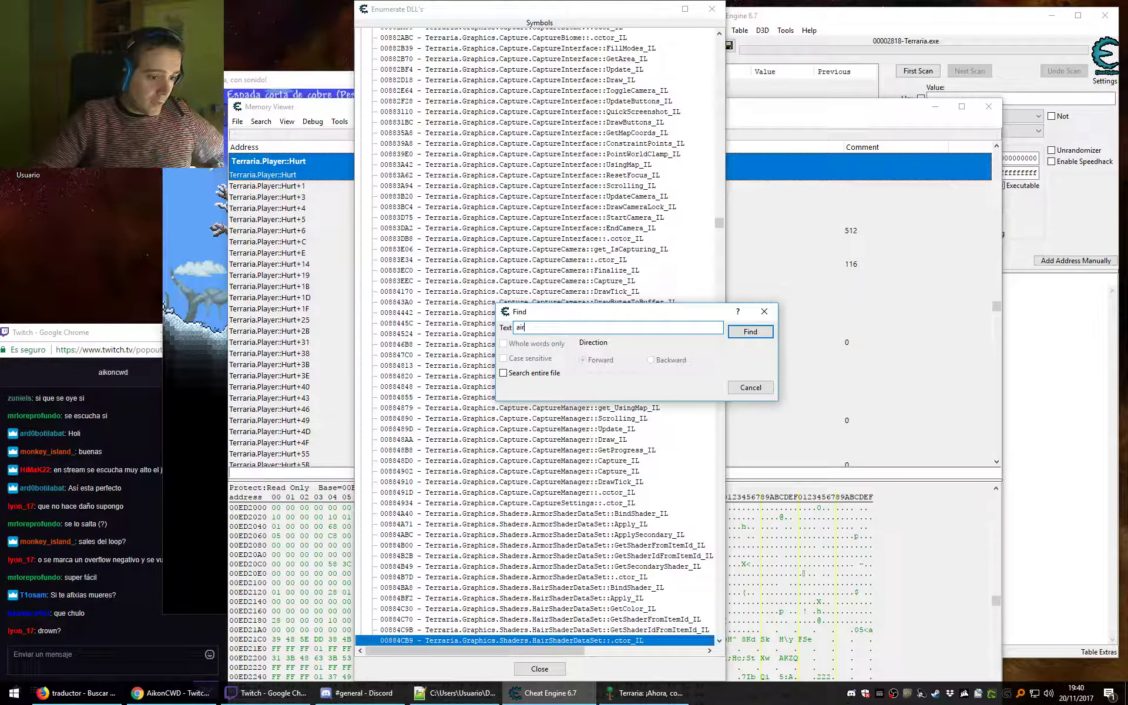
pyautogui.press('Return')
pyautogui.press('Return')
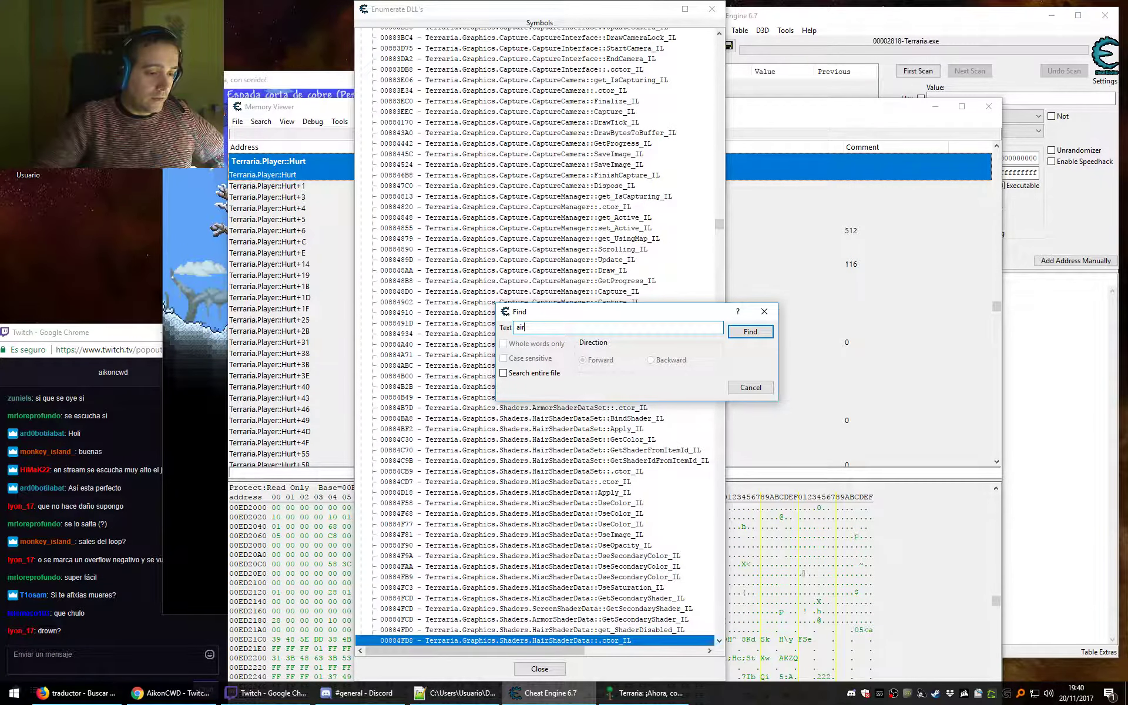
pyautogui.press('Return')
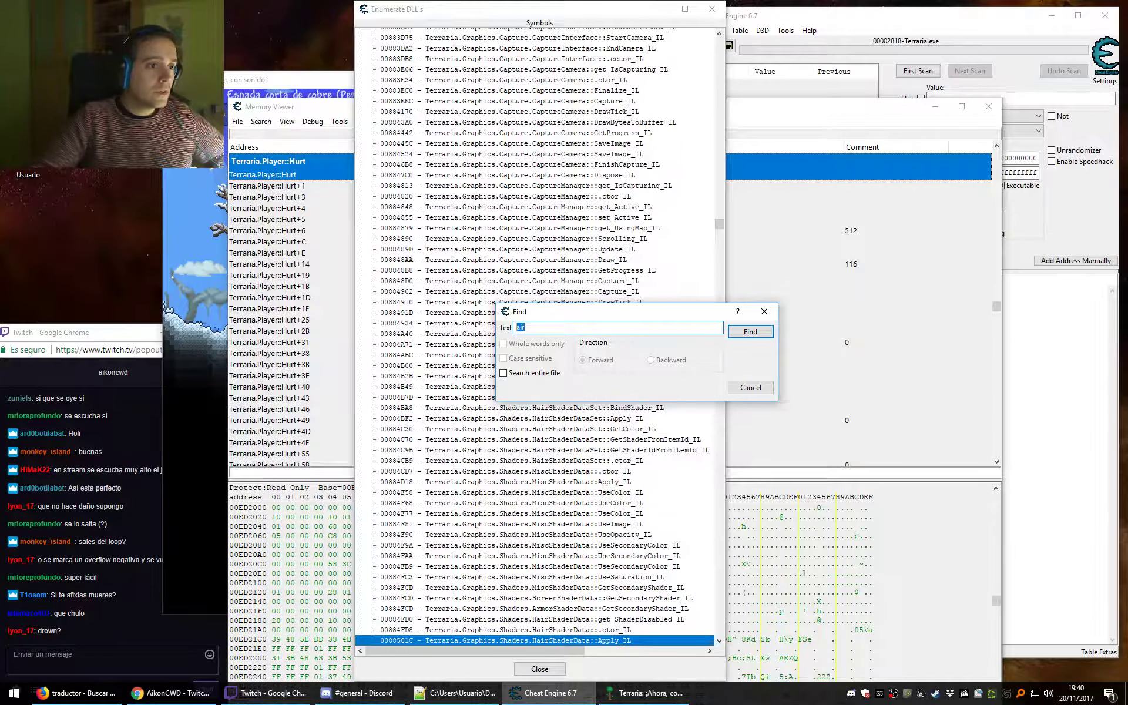
# Search the symbols for "dro", refine the search text to "drow", and close the search after checking the match.
pyautogui.press('Return')
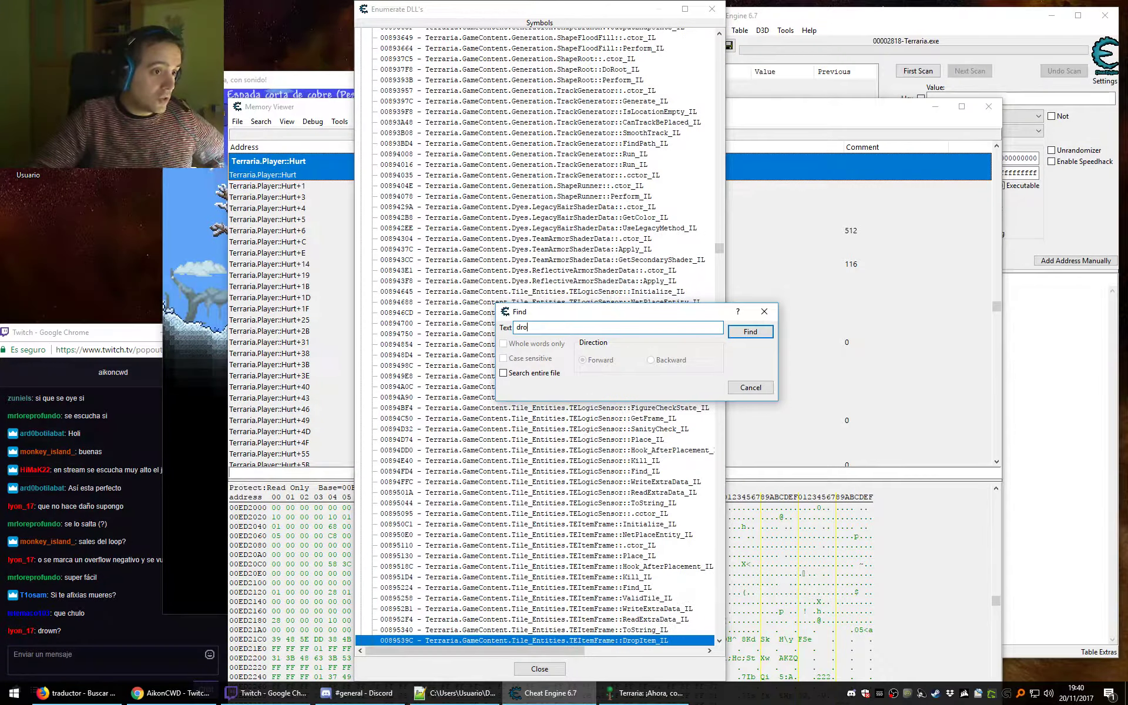
pyautogui.press('Return')
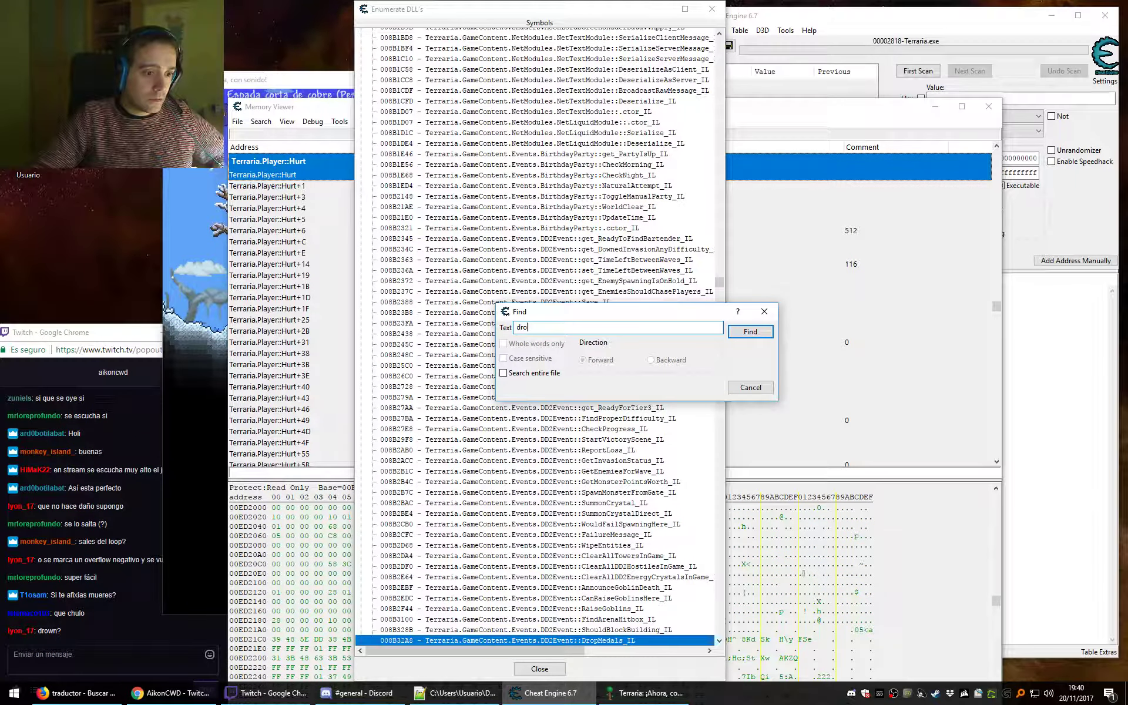
pyautogui.write('w')
pyautogui.press('Return')
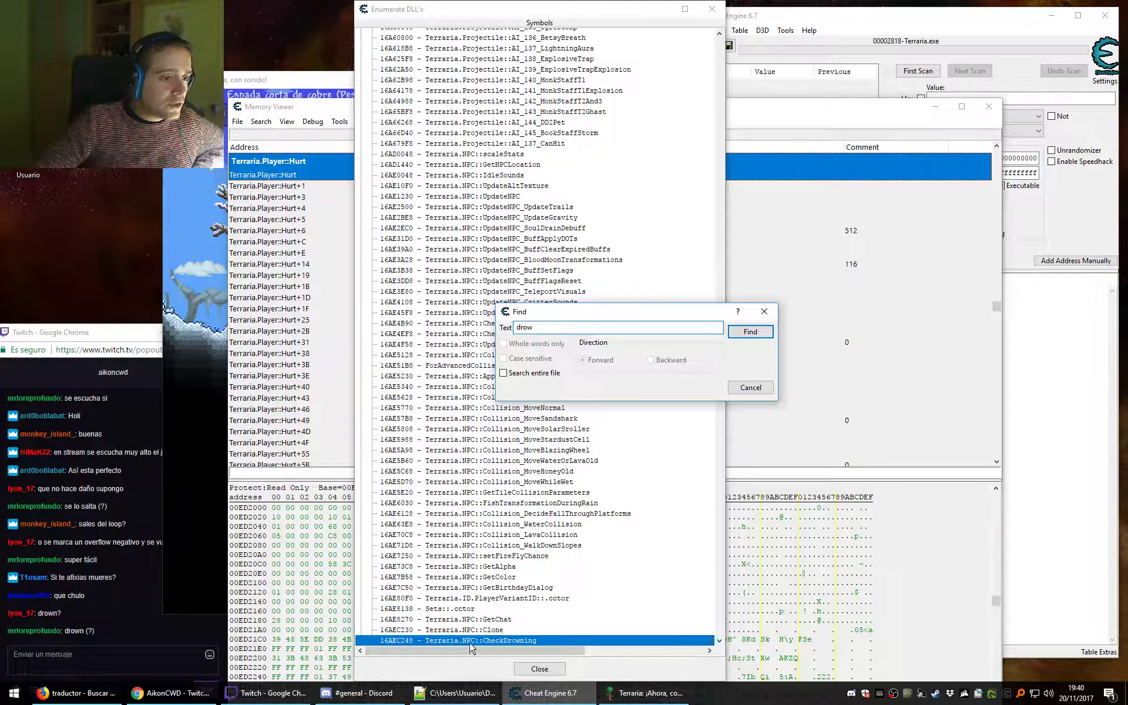
pyautogui.press('Return')
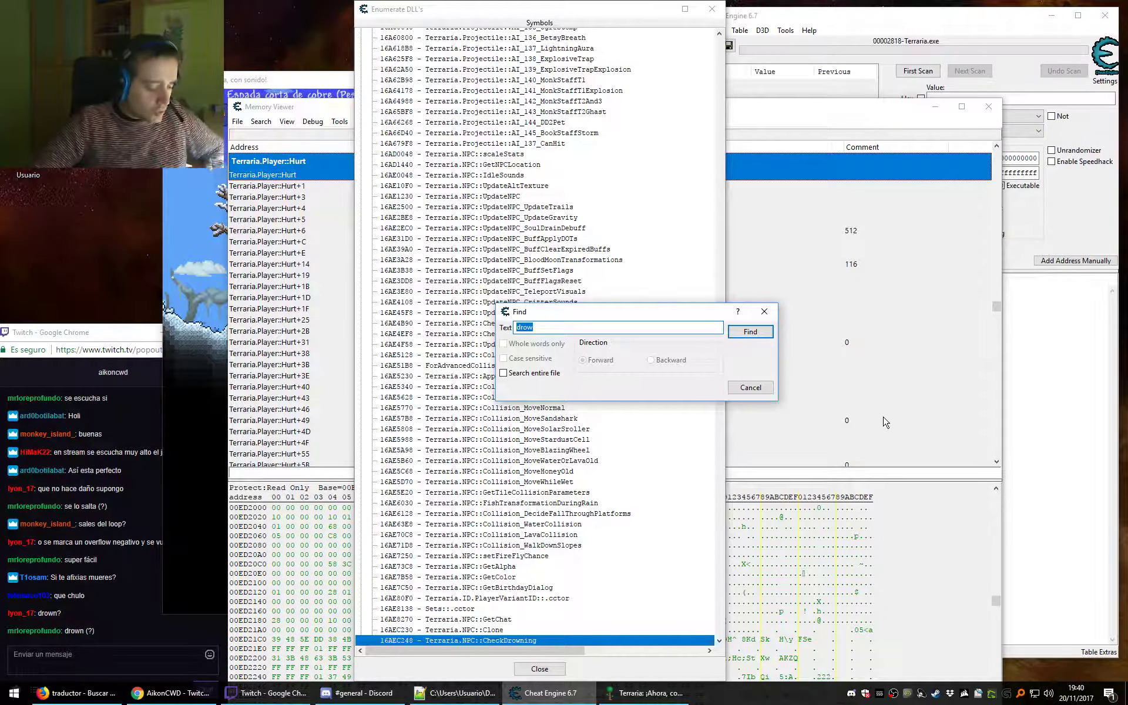
pyautogui.click(750, 387)
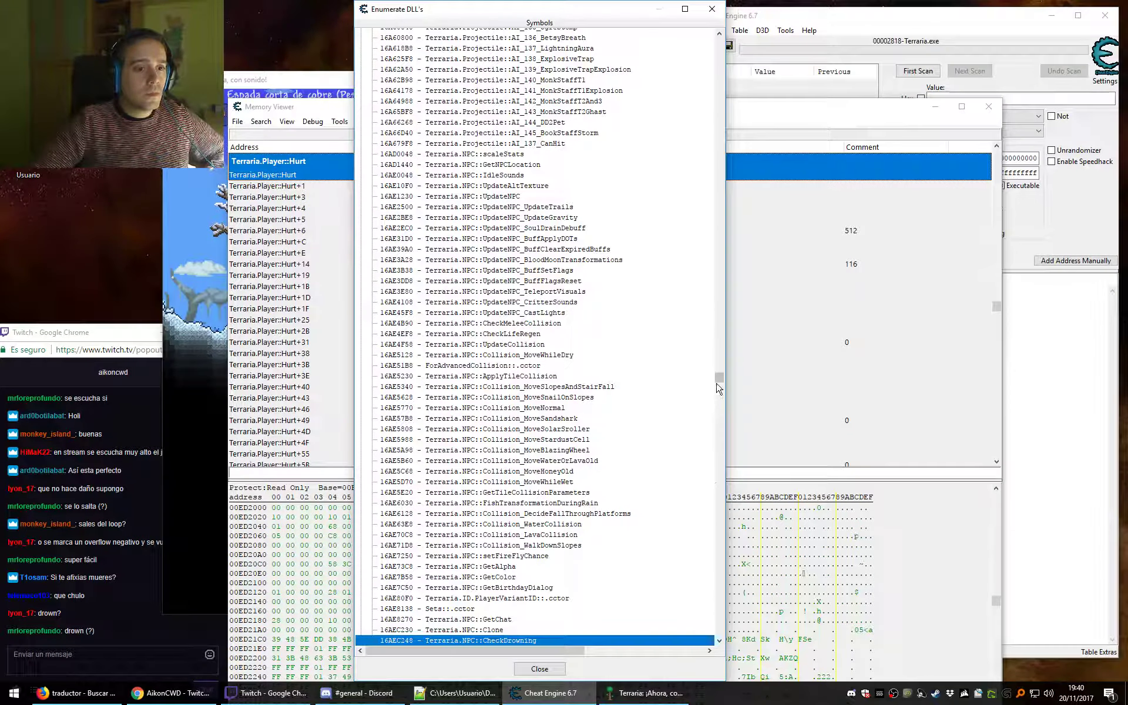
# Restart the symbol search for "drow" from the first entry under Terraria.exe.
pyautogui.moveTo(718, 383); pyautogui.dragTo(719, 37)
pyautogui.click(449, 46)
pyautogui.rightClick(449, 46)
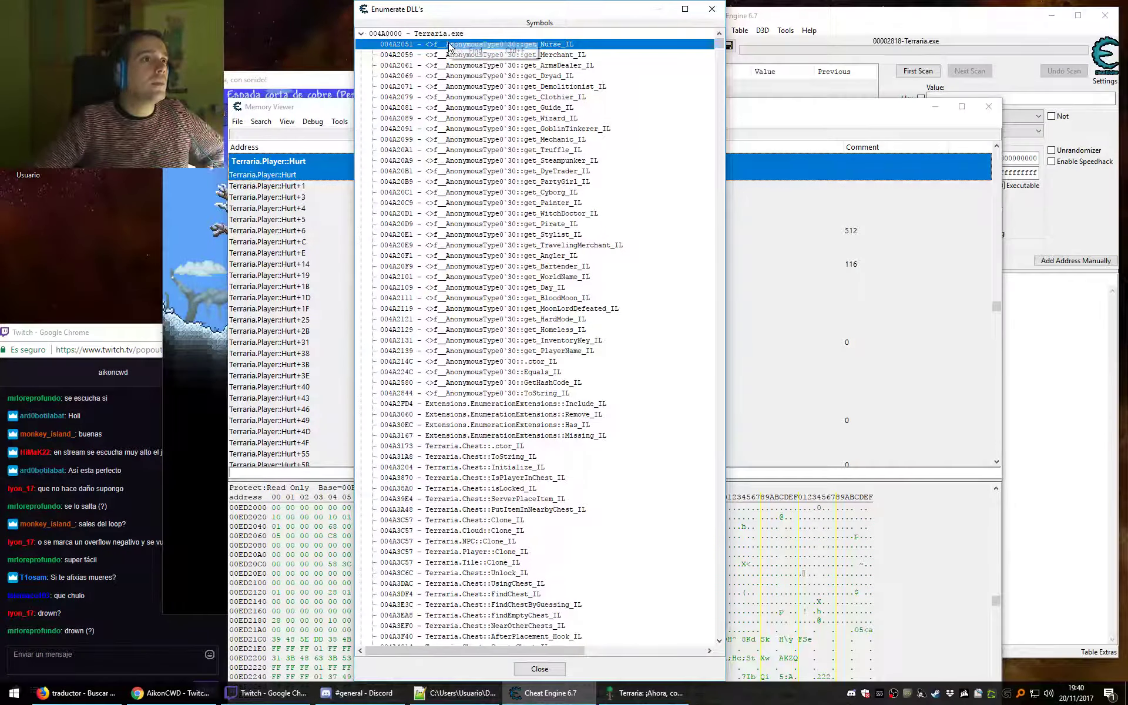
pyautogui.click(473, 51)
pyautogui.write('drow')
pyautogui.click(750, 333)
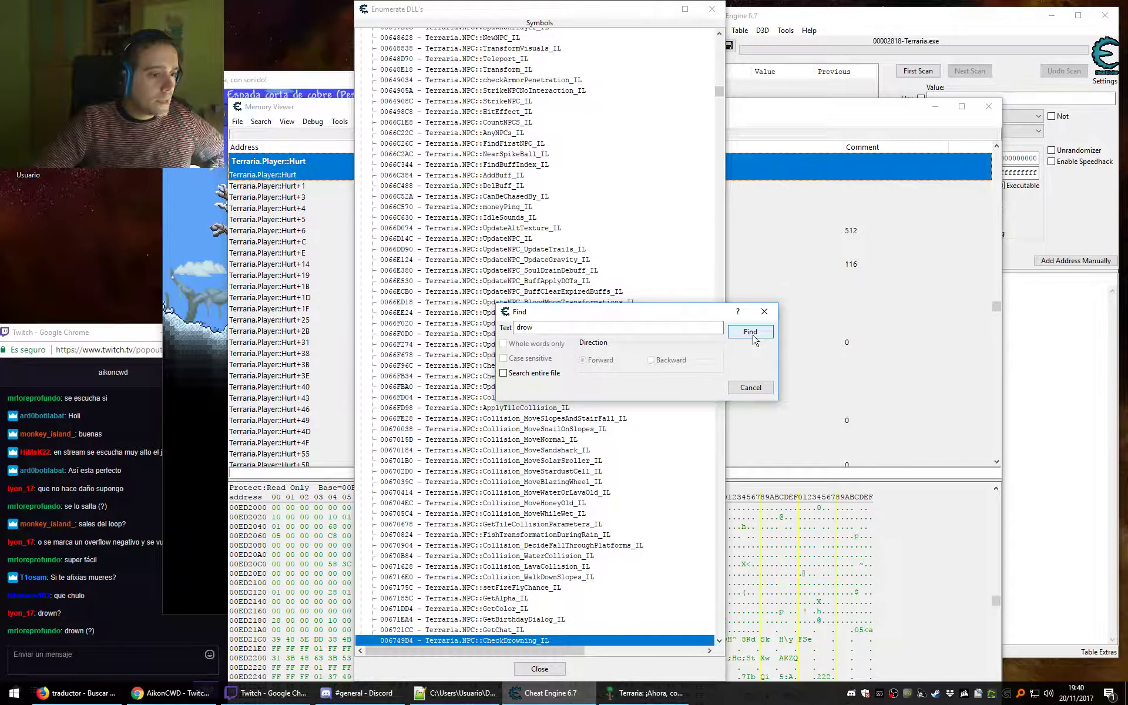
# Advance through the "drow" matches to the compiled Terraria.Player::CheckDrowning, open it in the disassembler and close the symbol list.
pyautogui.click(752, 333)
pyautogui.click(751, 334)
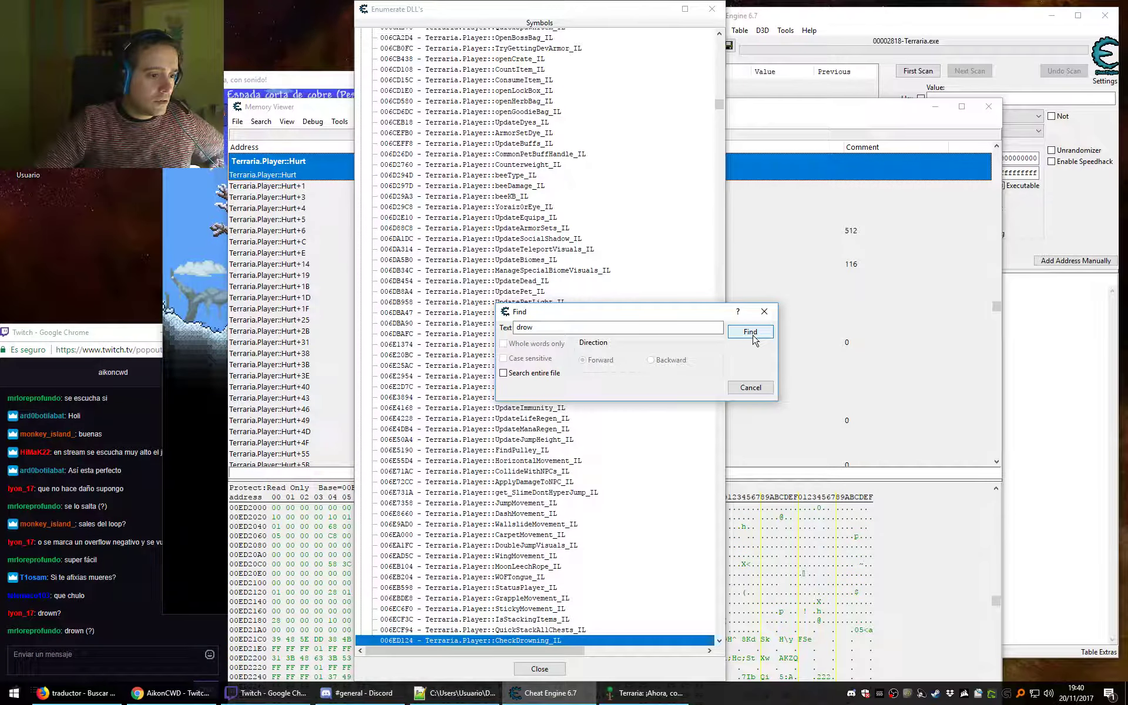
pyautogui.click(750, 333)
pyautogui.click(750, 332)
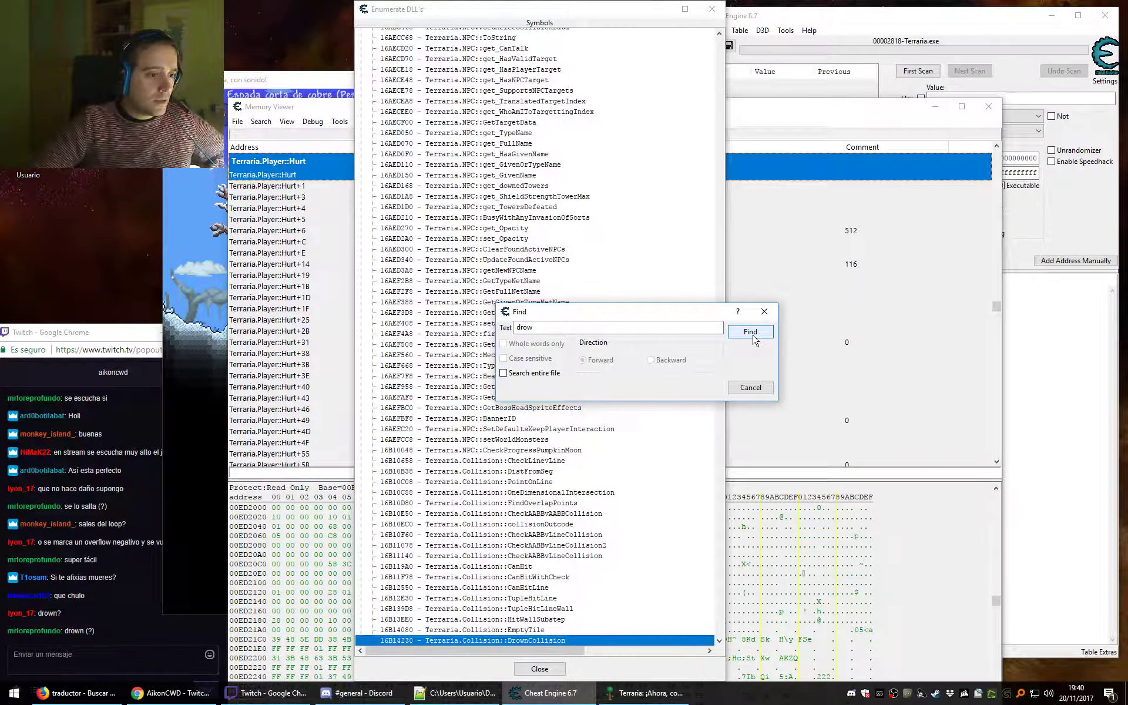
pyautogui.click(752, 334)
pyautogui.press('Escape')
pyautogui.scroll(-1, 546, 587)
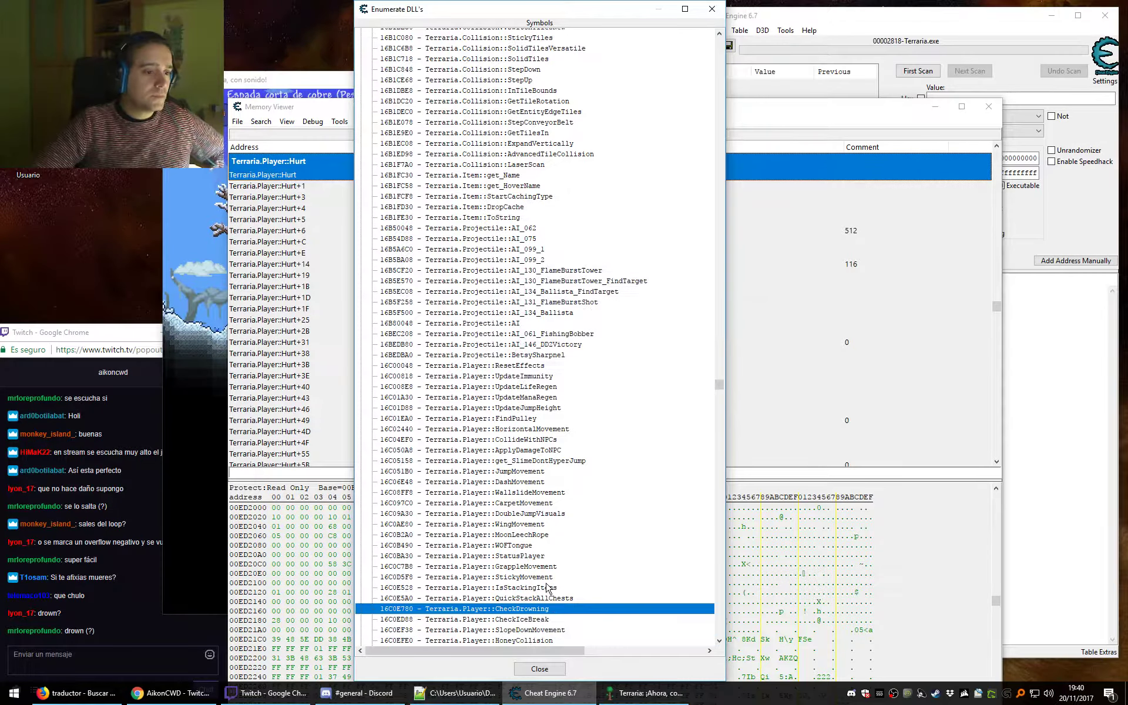
pyautogui.doubleClick(518, 612)
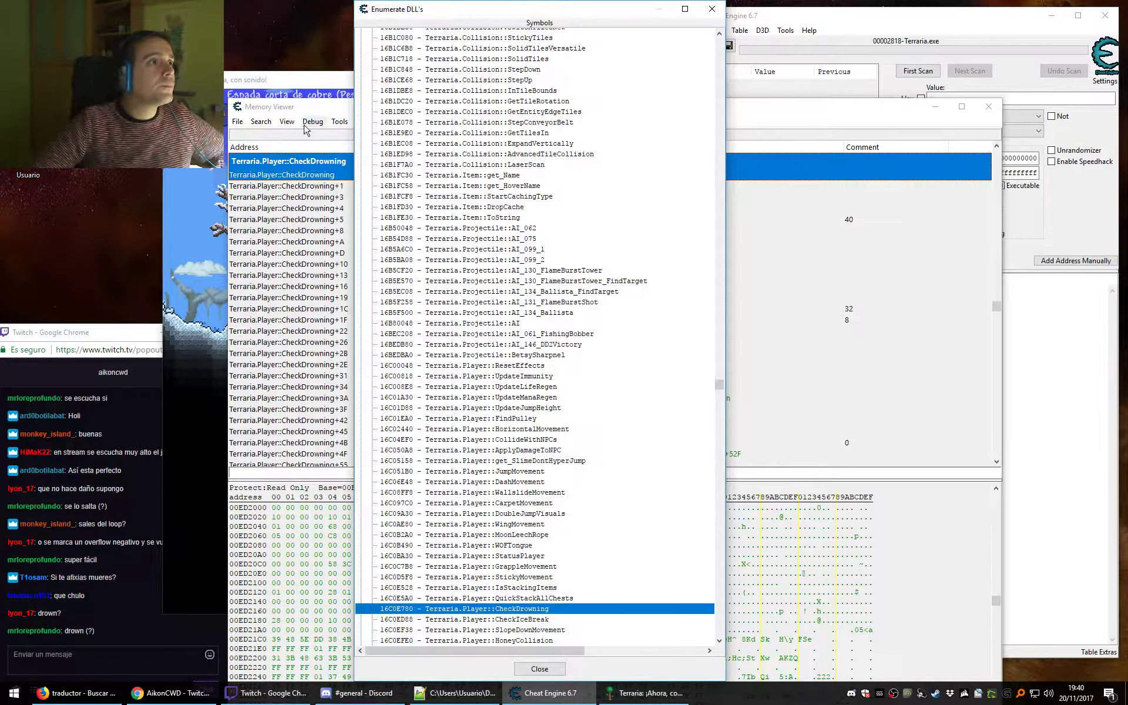
pyautogui.click(668, 16)
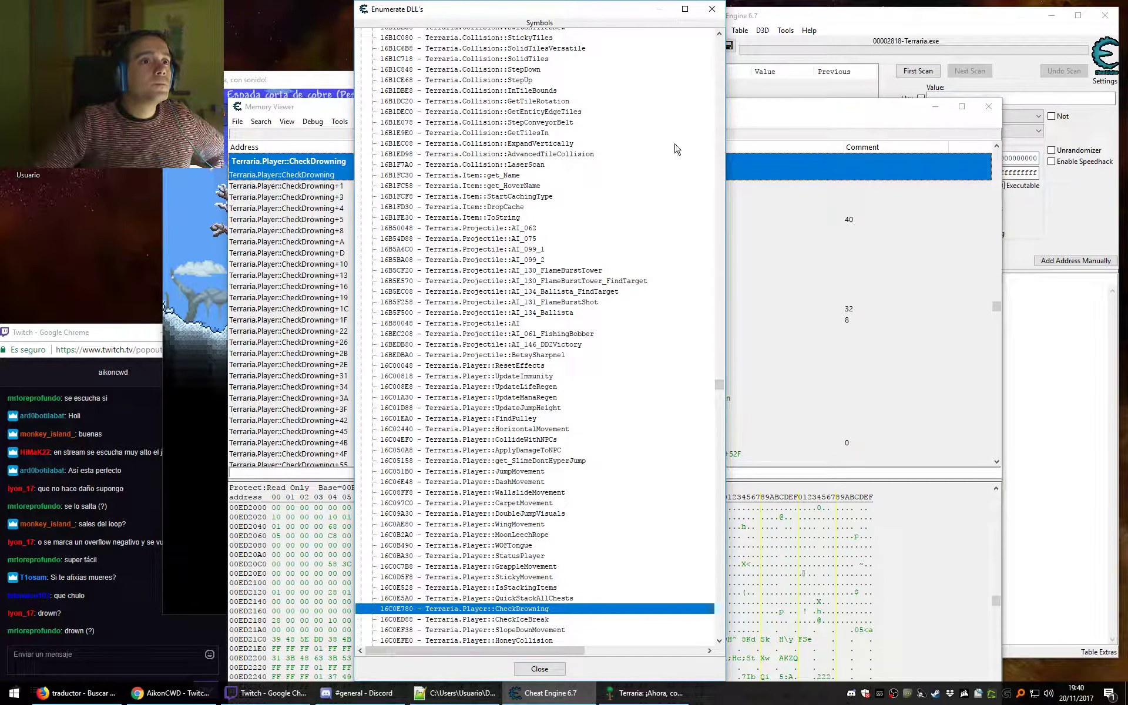
pyautogui.click(711, 10)
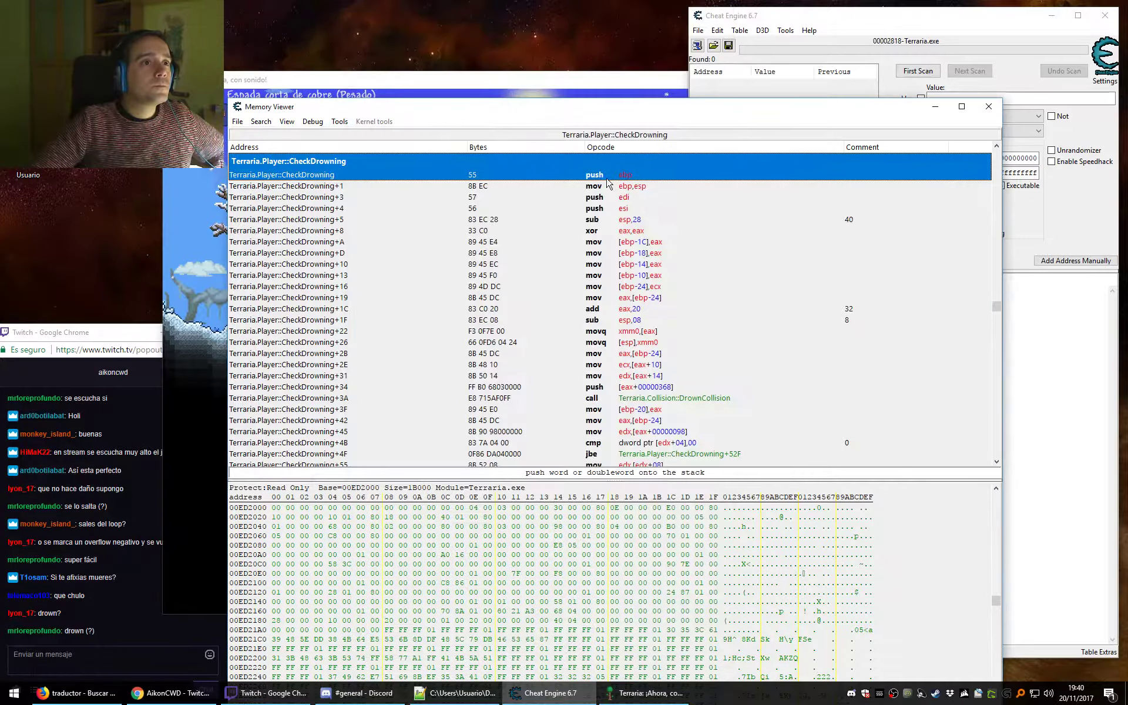
# Replace the first instruction of Terraria.Player::CheckDrowning with ret.
pyautogui.doubleClick(607, 176)
pyautogui.write('ret')
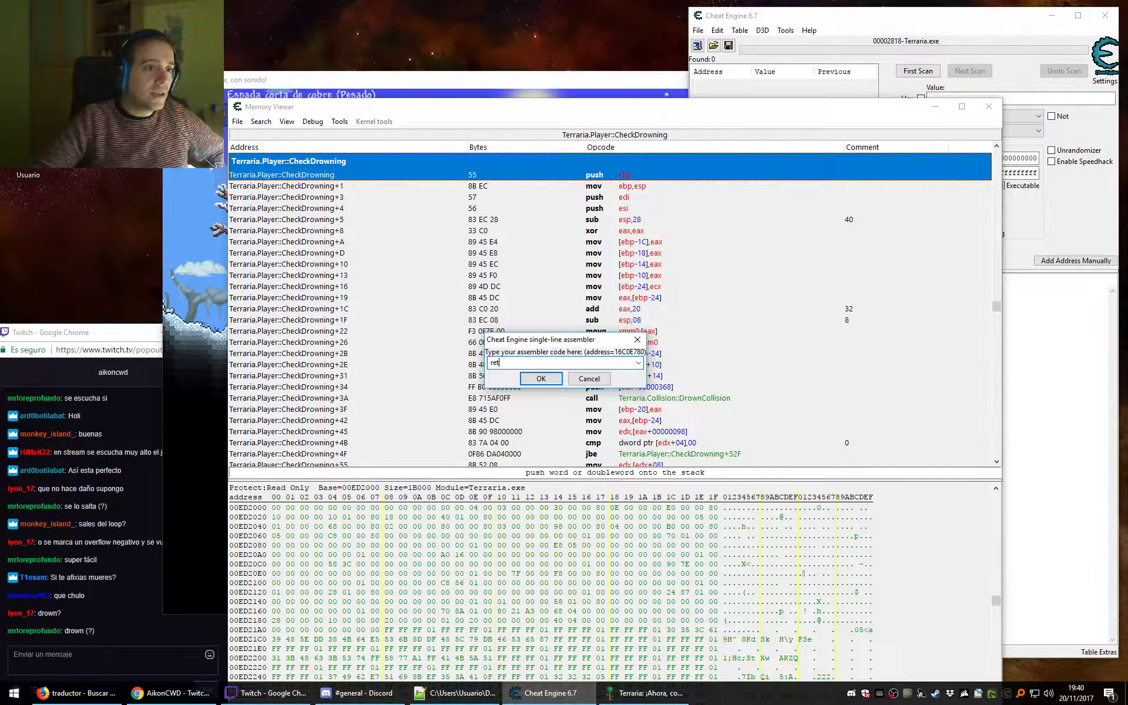
pyautogui.press('Return')
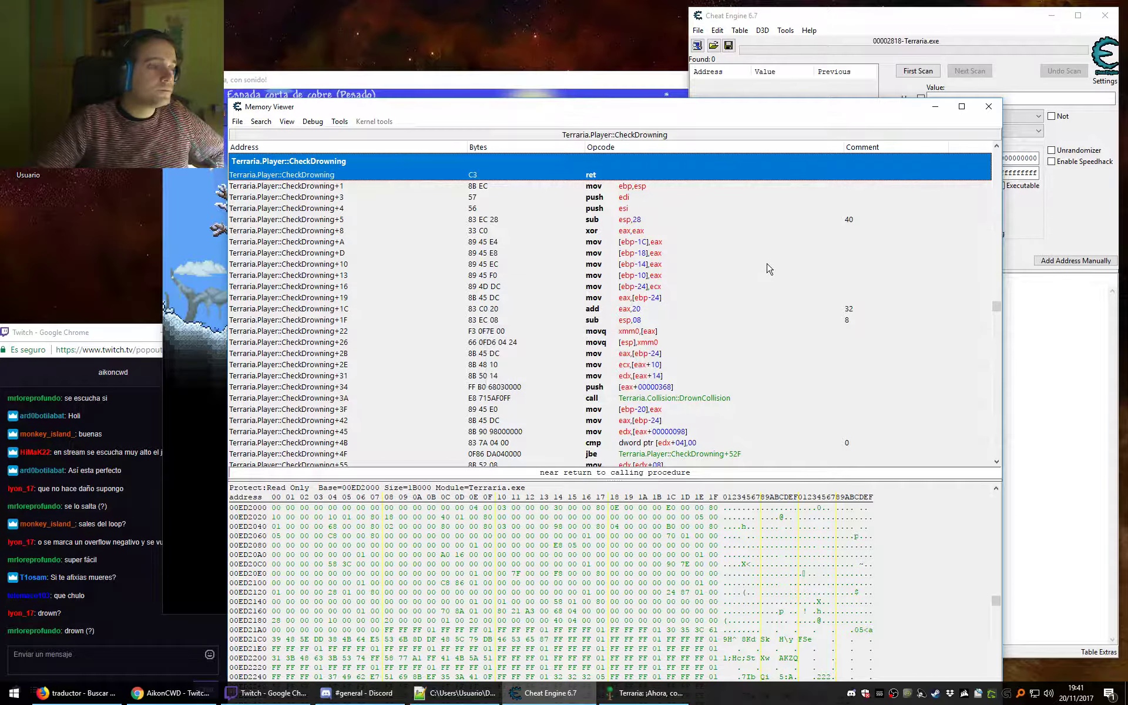
# Switch to Terraria and run the character east down the snowy slope, past the bare trees to the icy hollow.
pyautogui.click(227, 74)
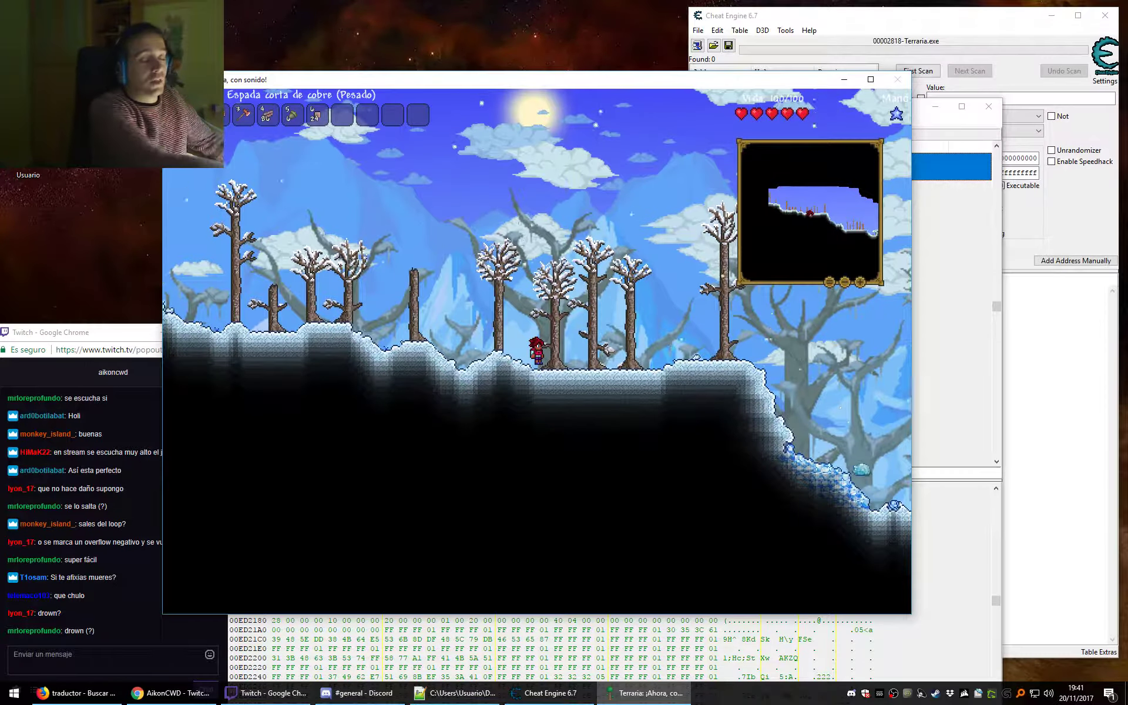
pyautogui.click(489, 317)
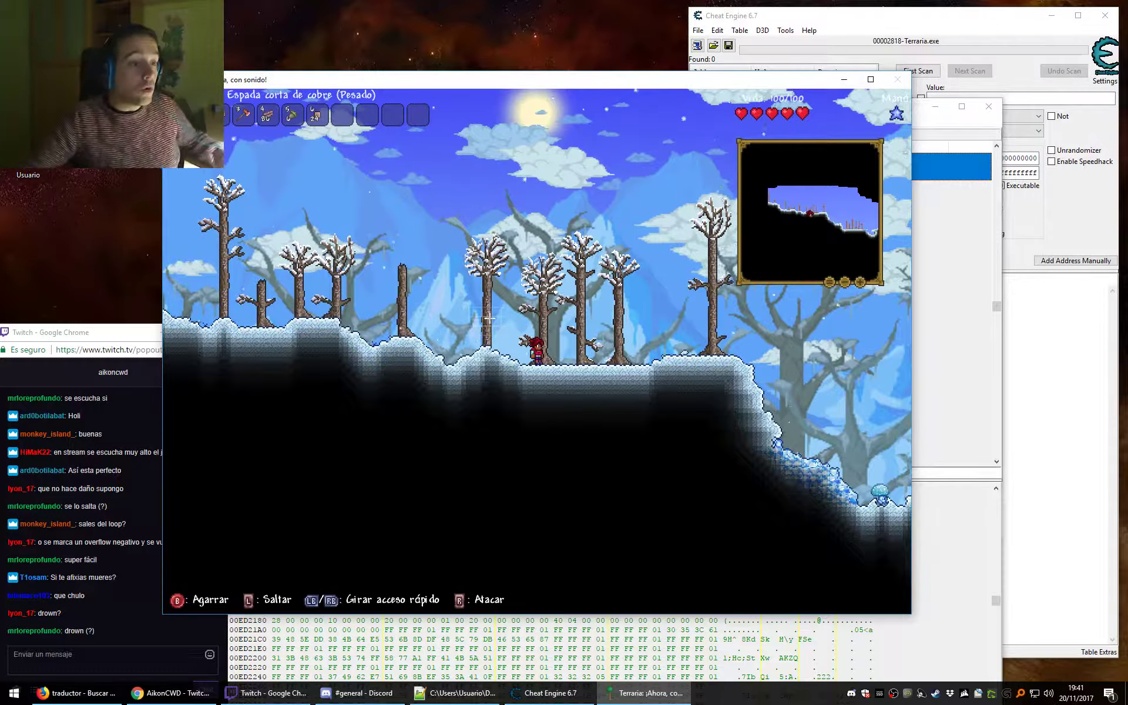
pyautogui.press('d')
pyautogui.press('space')
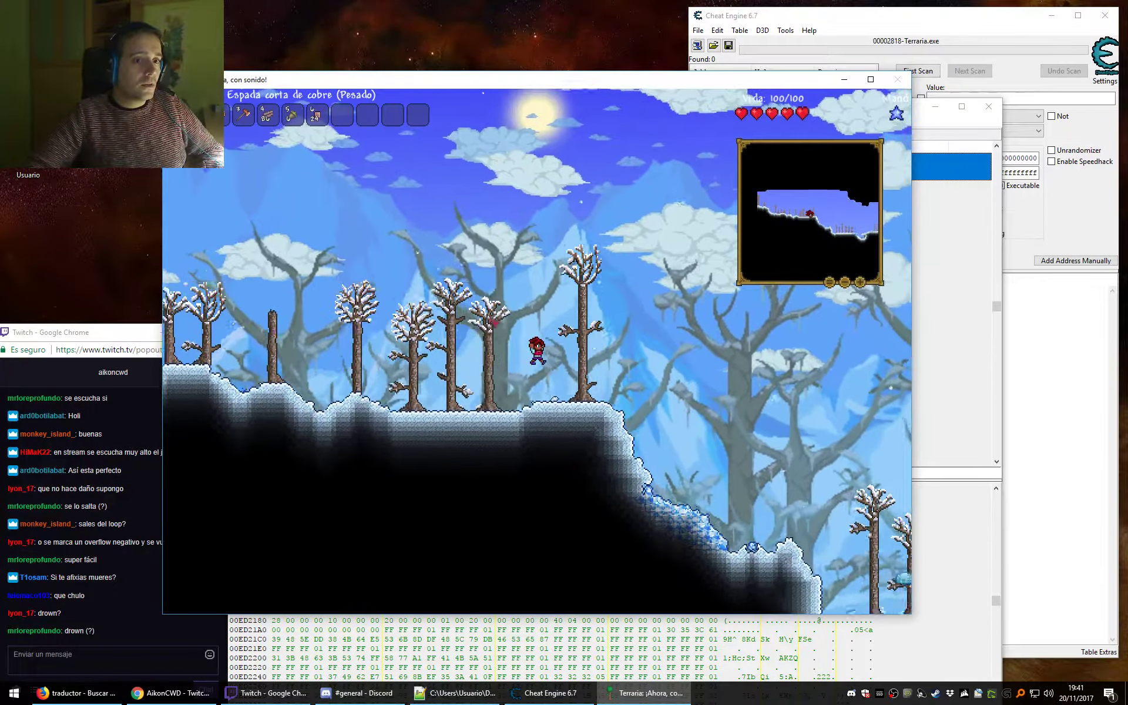
pyautogui.press('d')
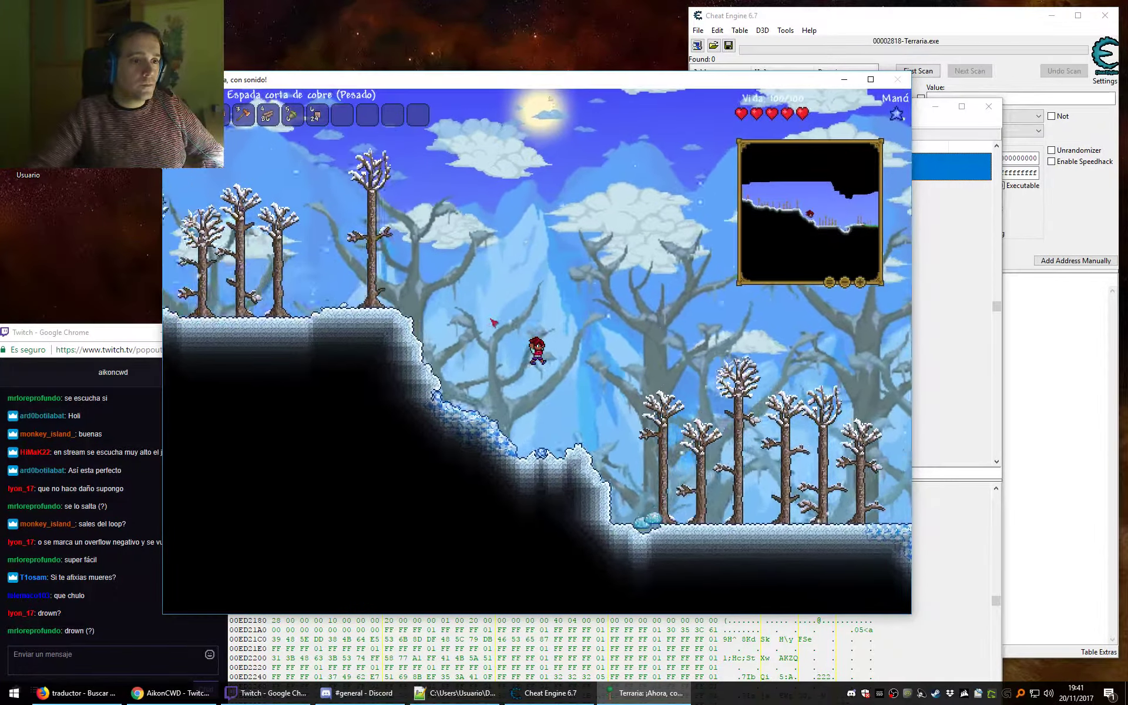
pyautogui.press('d')
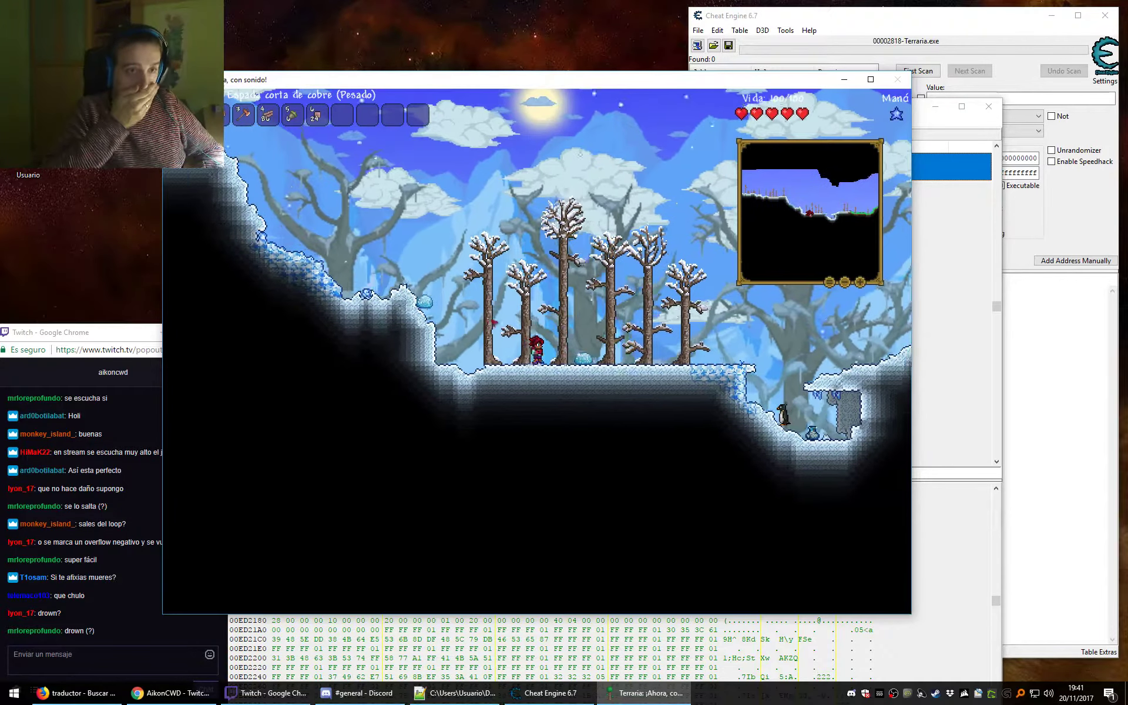
pyautogui.press('d')
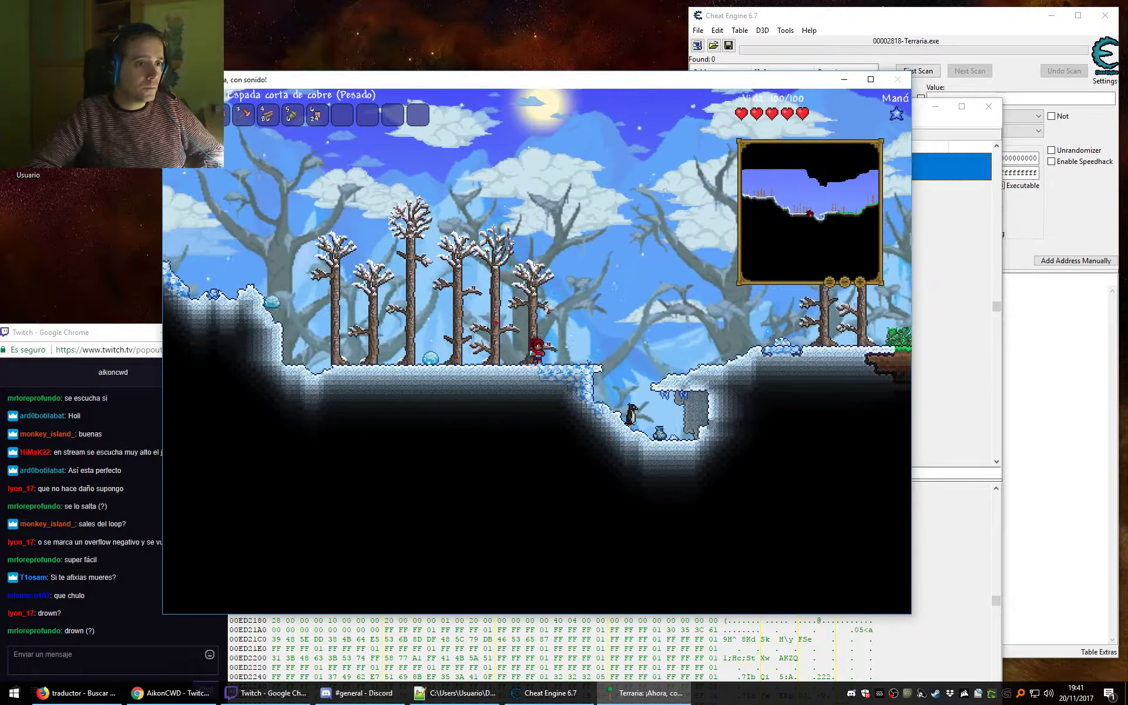
# Jump over the icy hollow and continue east out of the snow onto the grass.
pyautogui.press('d')
pyautogui.press('space')
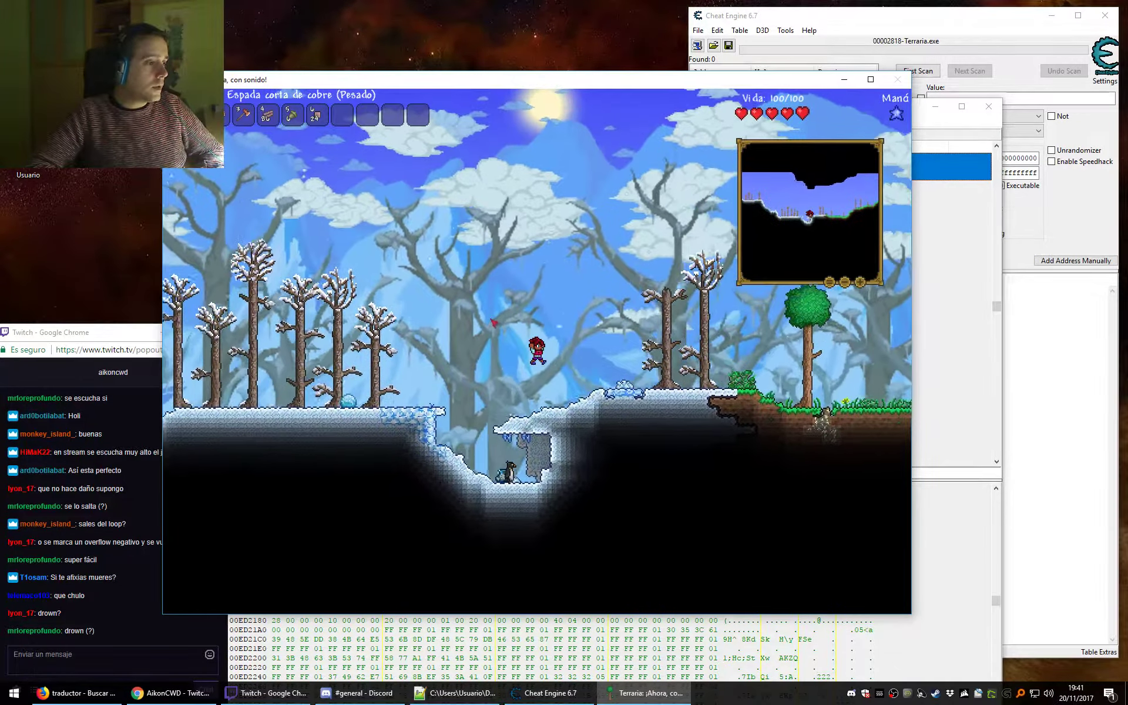
pyautogui.press('d')
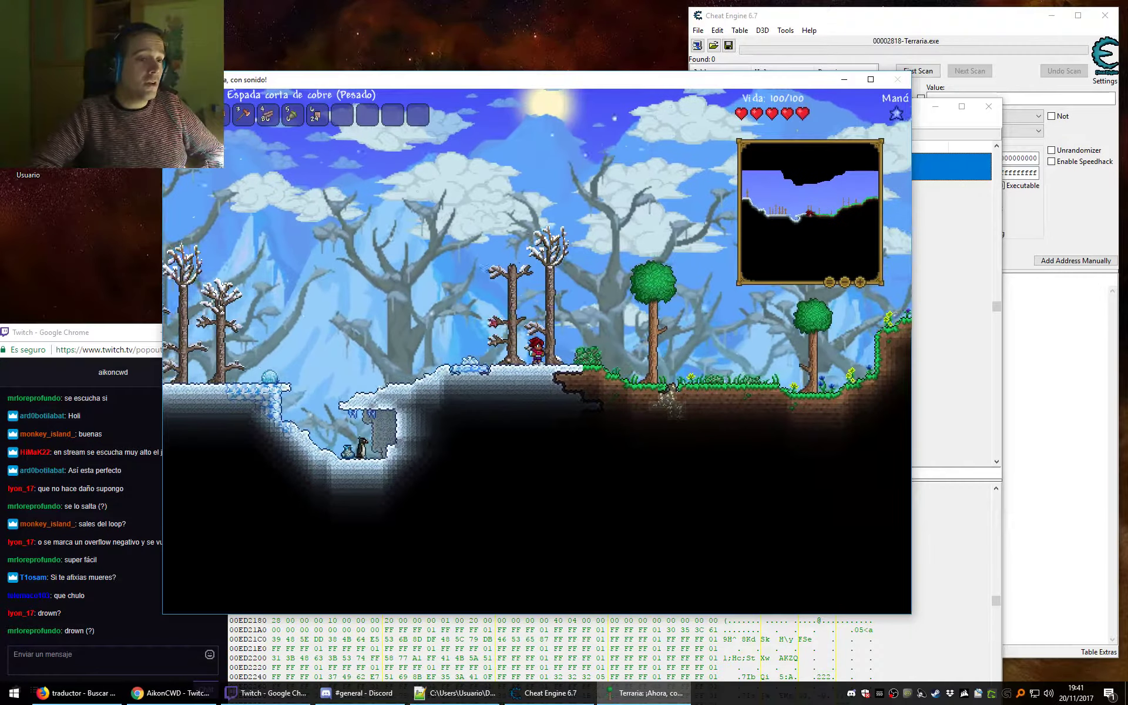
pyautogui.press('d')
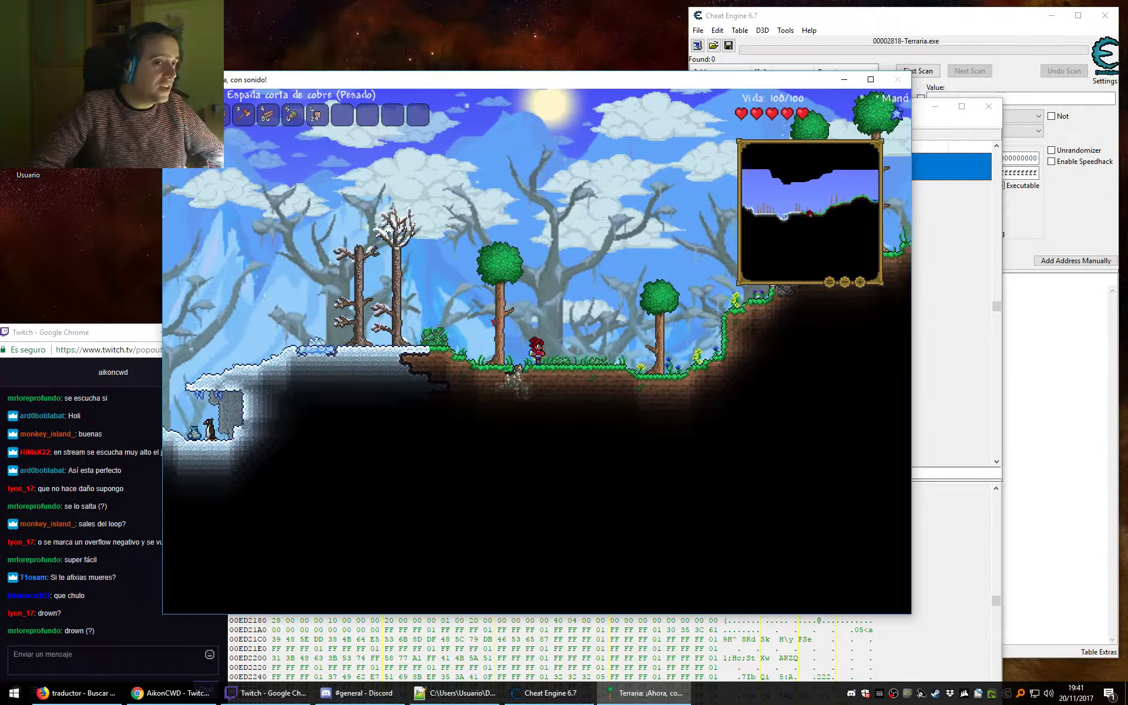
# Climb the grassy hill eastward, cross its top and descend into the shallow pool beside the lake.
pyautogui.press('d')
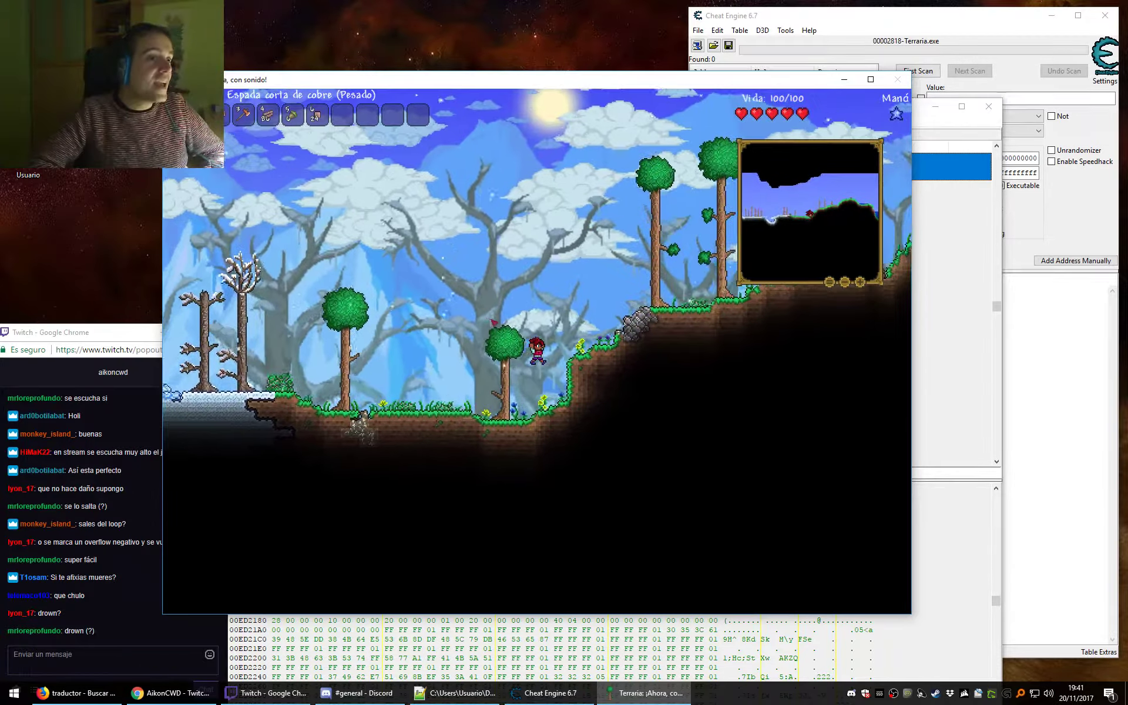
pyautogui.press('d')
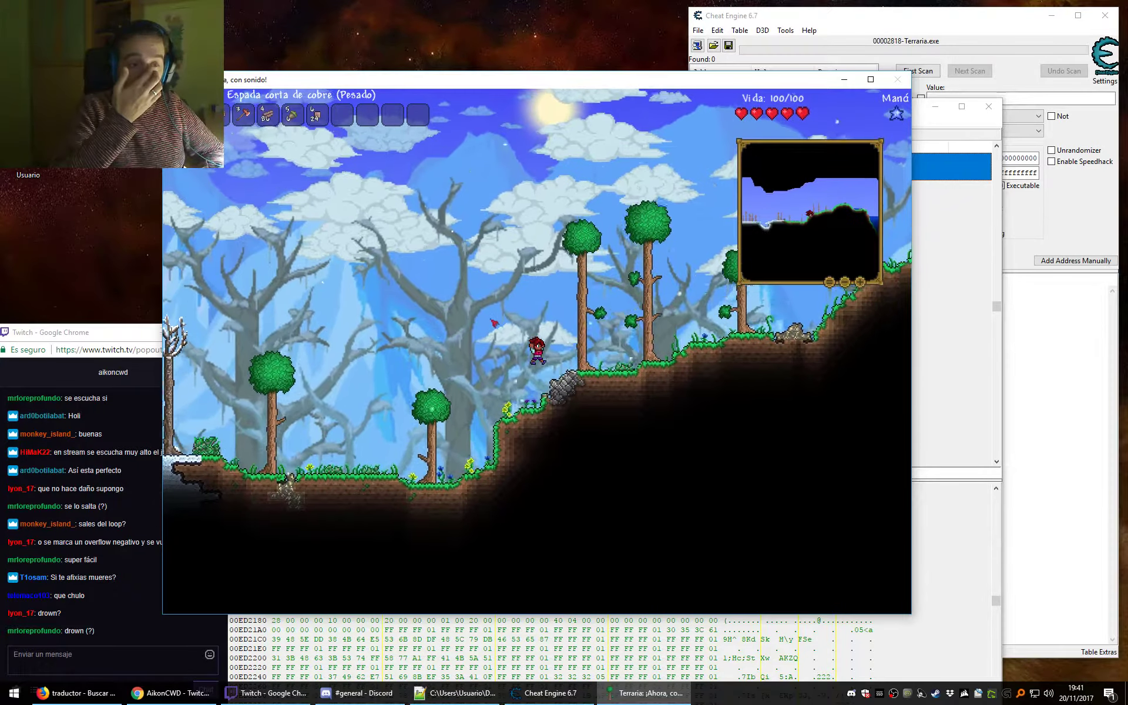
pyautogui.press('d')
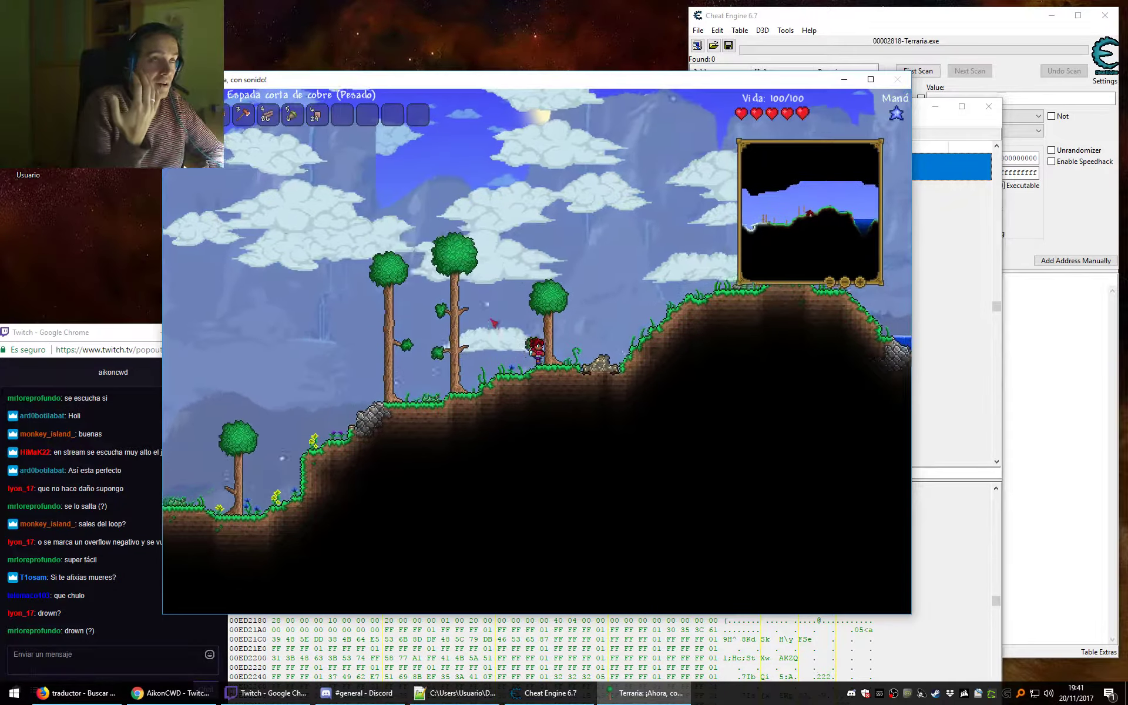
pyautogui.press('d')
pyautogui.press('space')
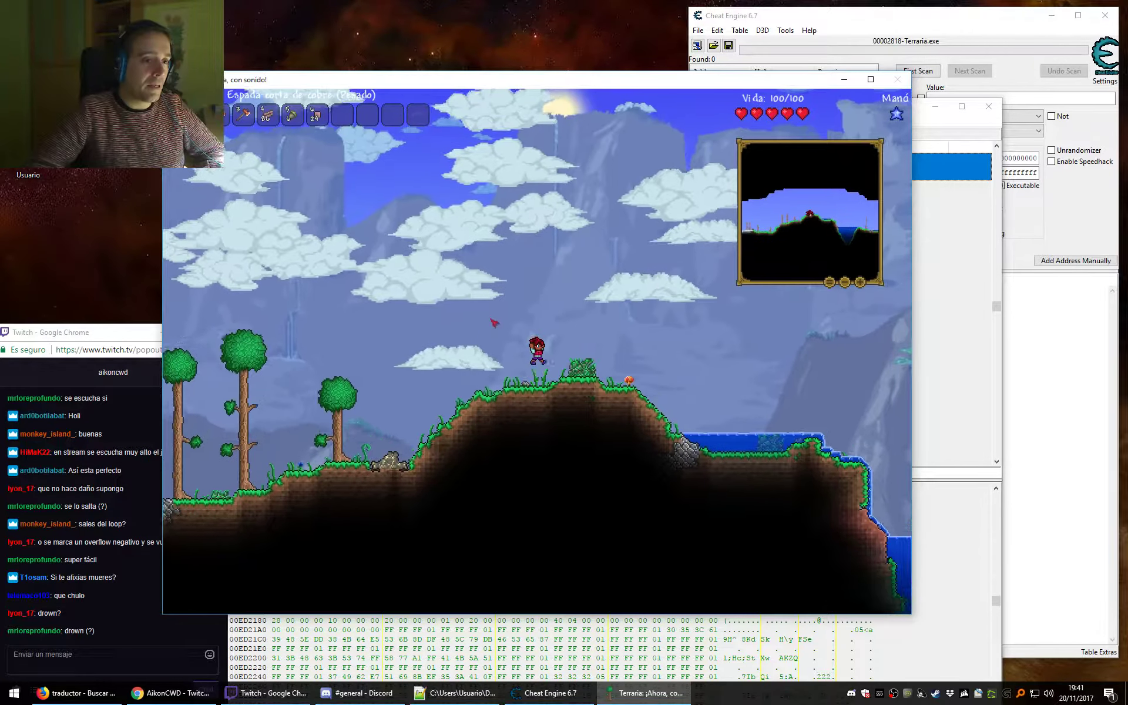
pyautogui.press('d')
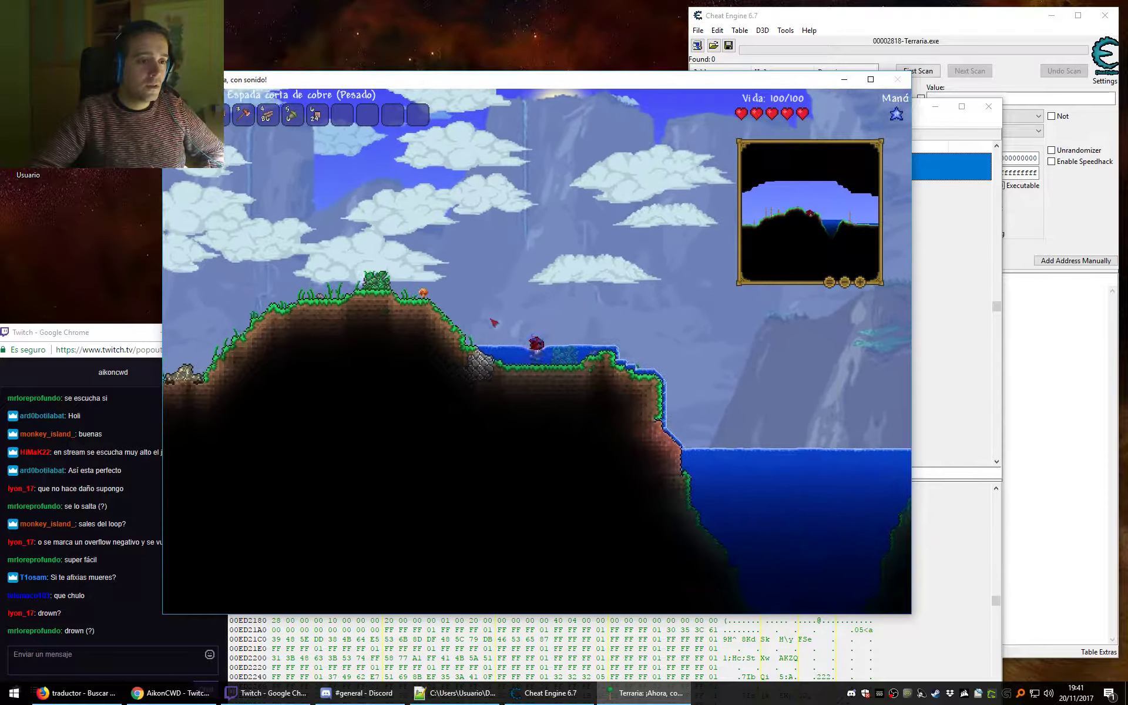
# Sink the character into the deep lake, and restore push ebp as the first instruction of Terraria.Player::CheckDrowning in Cheat Engine to test drowning in Terraria.
pyautogui.press('d')
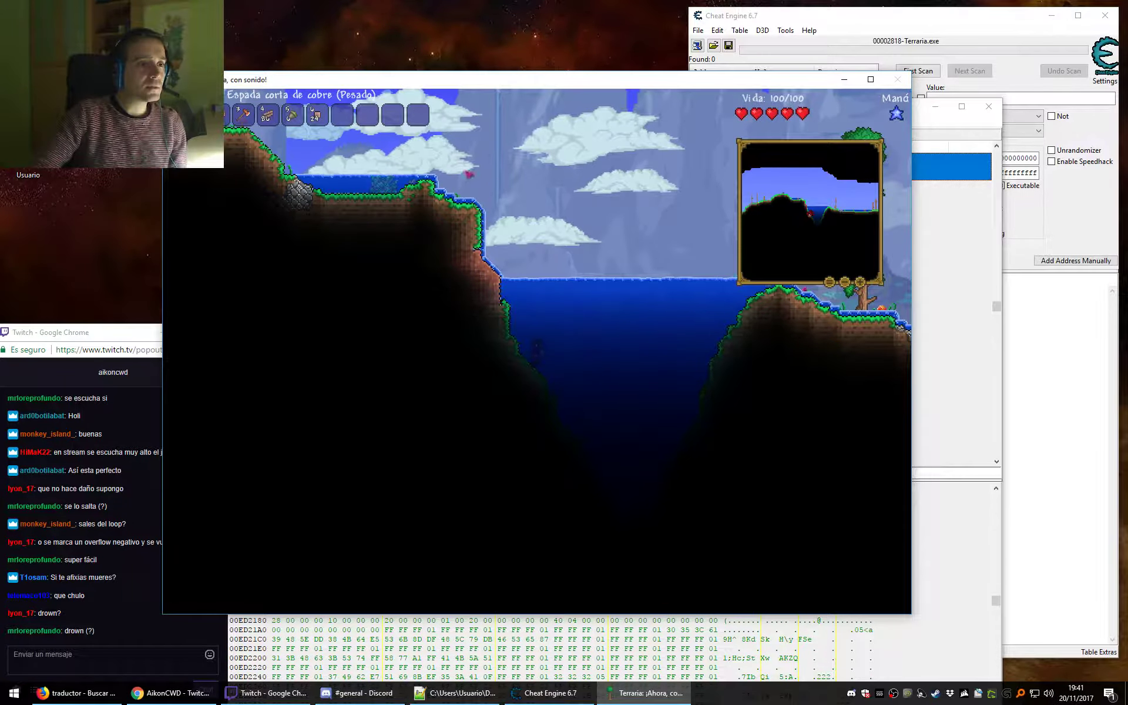
pyautogui.click(957, 130)
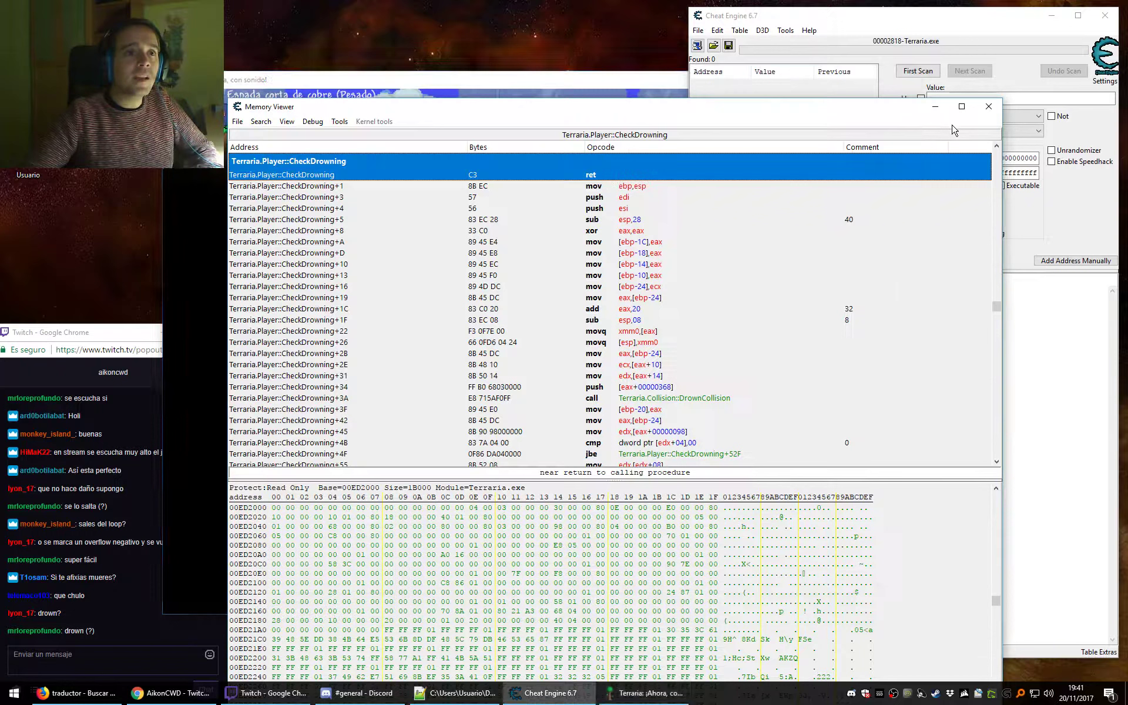
pyautogui.doubleClick(591, 176)
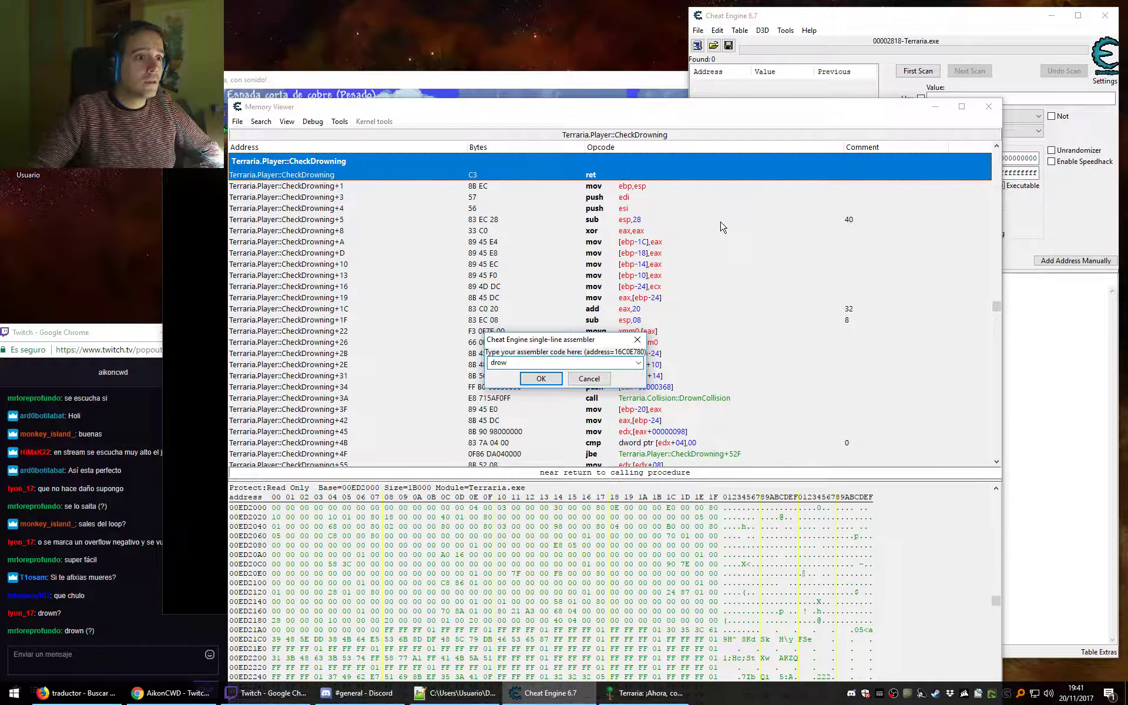
pyautogui.press('BackSpace')
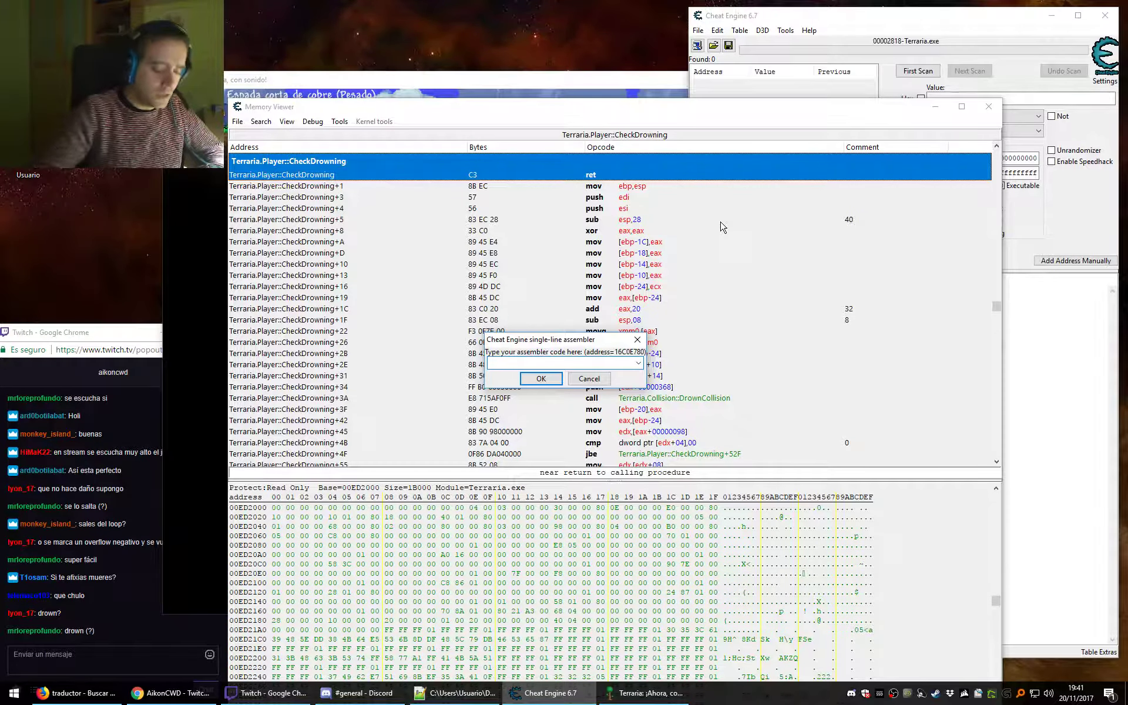
pyautogui.write('push ebp')
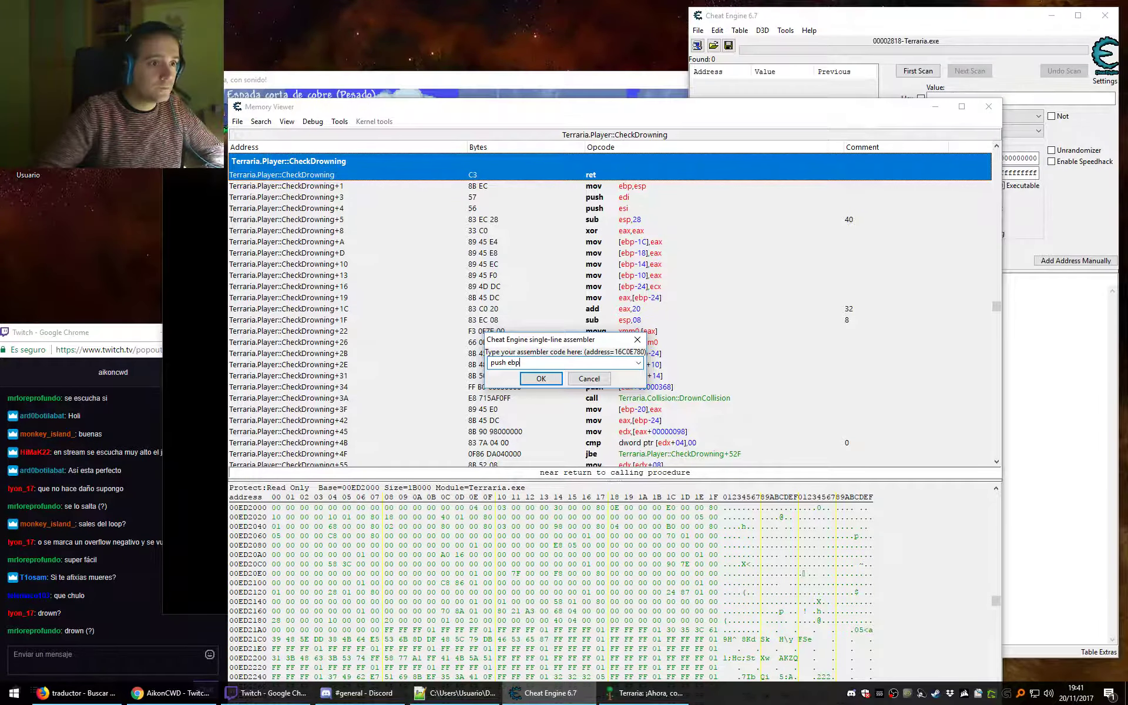
pyautogui.press('Return')
pyautogui.click(602, 81)
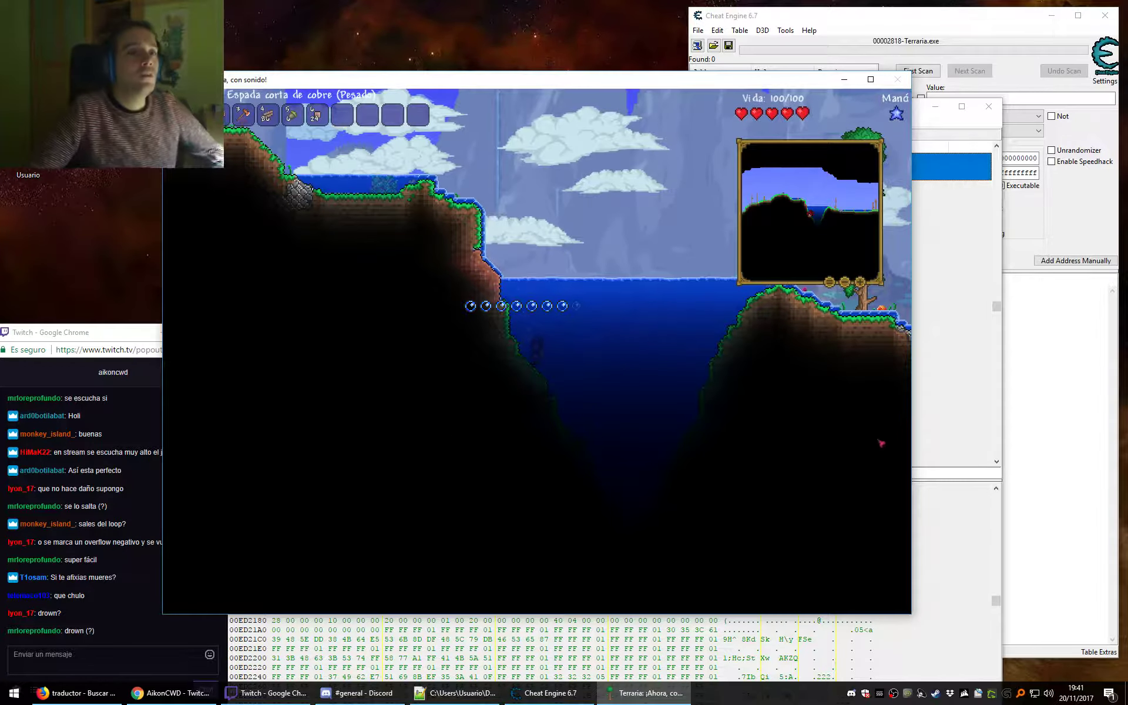
# Replace the first instruction of Terraria.Player::CheckDrowning with ret again in Cheat Engine and return to Terraria to check the breath meter.
pyautogui.click(941, 140)
pyautogui.doubleClick(609, 178)
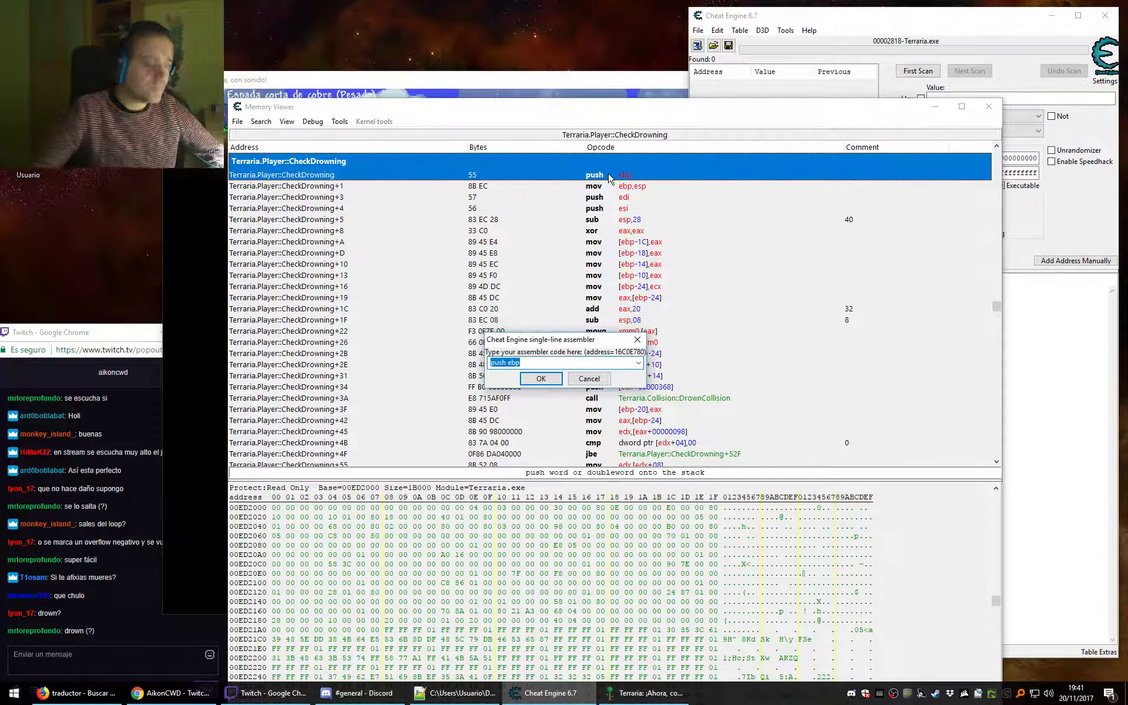
pyautogui.write('ret')
pyautogui.press('Return')
pyautogui.click(599, 82)
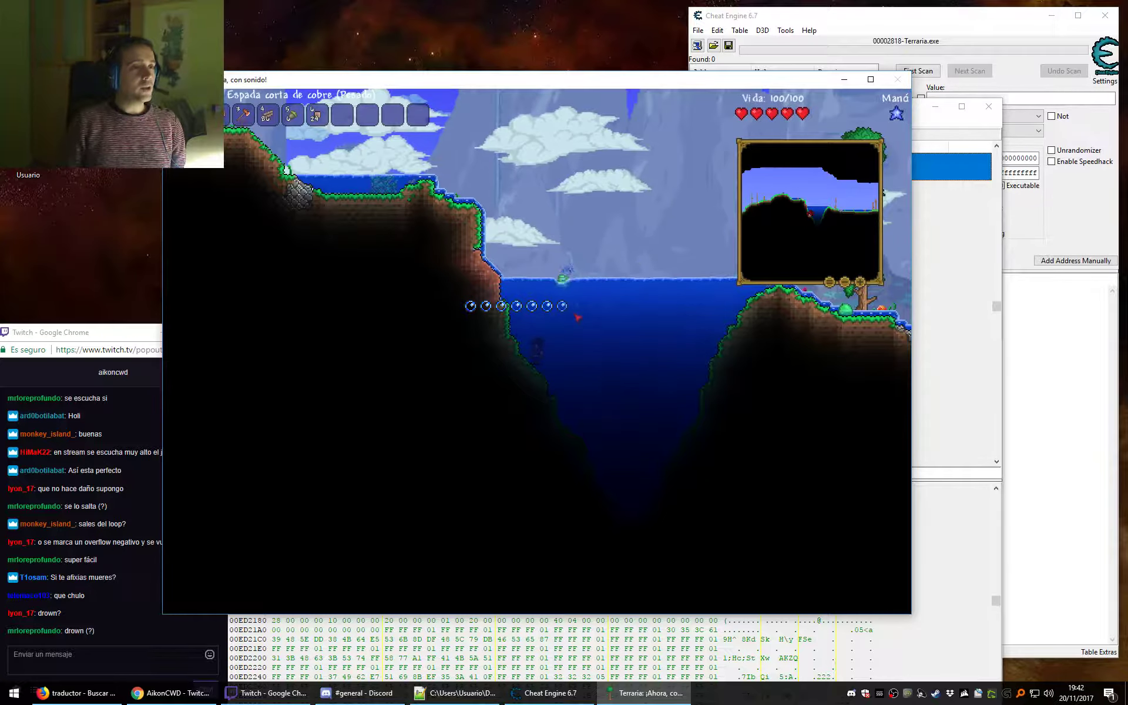
# Examine the instructions of Terraria.Player::CheckDrowning in Cheat Engine's disassembler and the addresses just before the function's start.
pyautogui.click(960, 152)
pyautogui.scroll(-8, 423, 247)
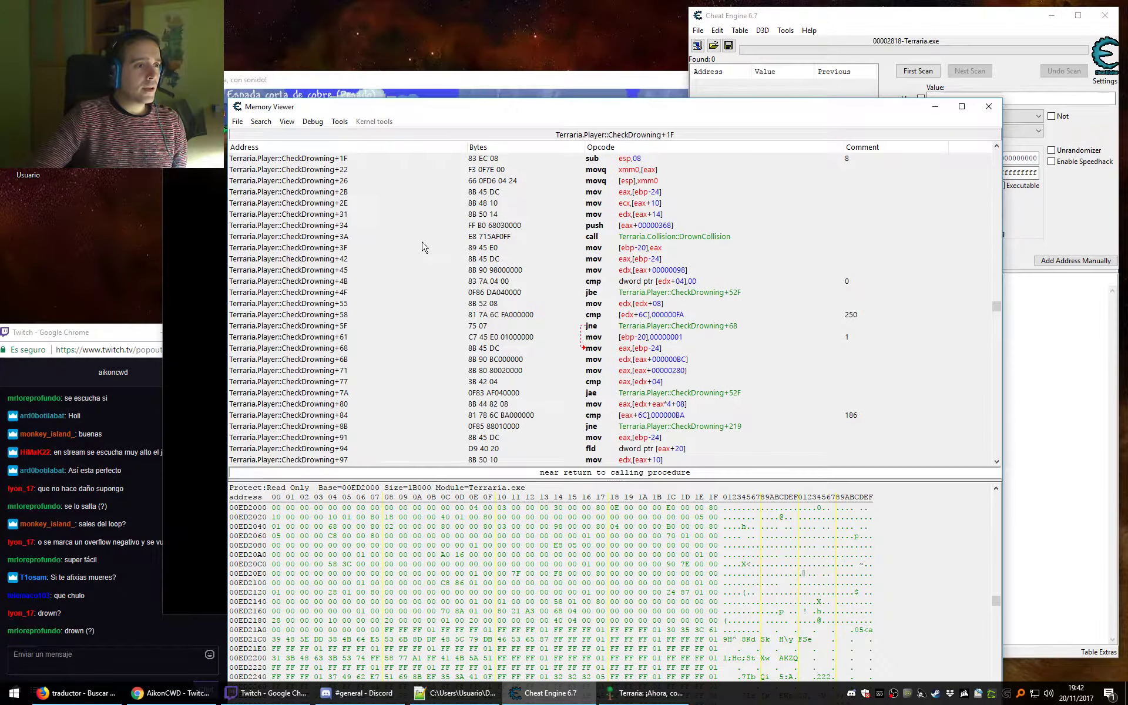
pyautogui.scroll(10, 459, 262)
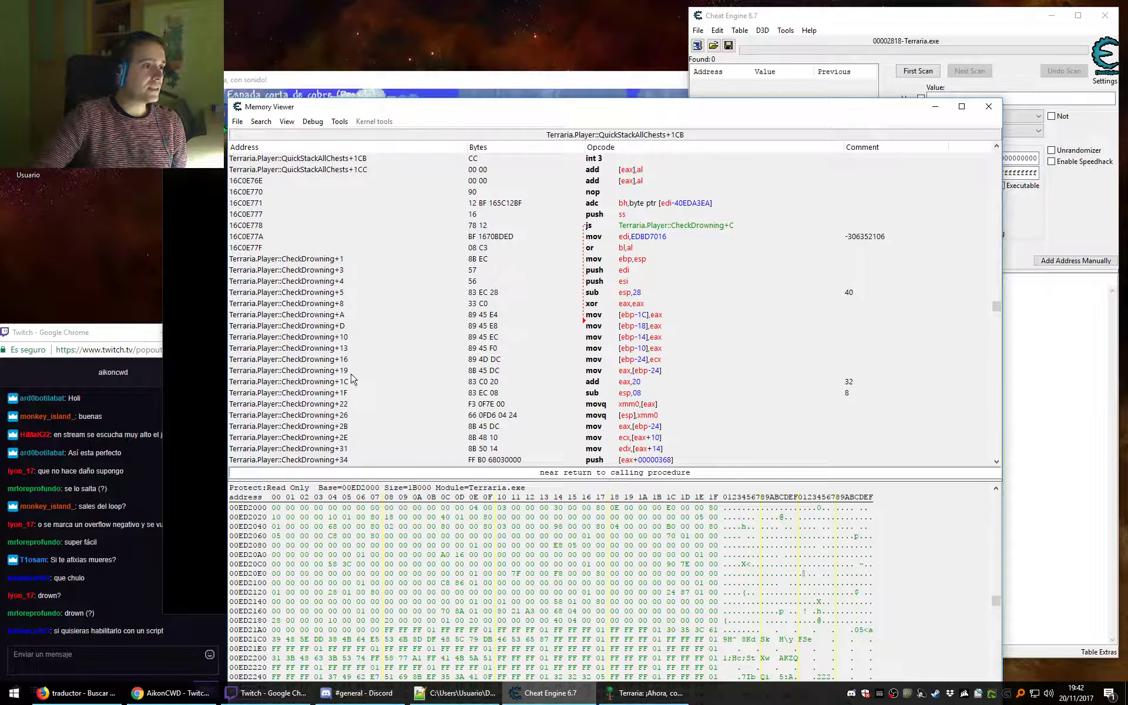
pyautogui.scroll(-10, 351, 388)
pyautogui.scroll(-4, 345, 404)
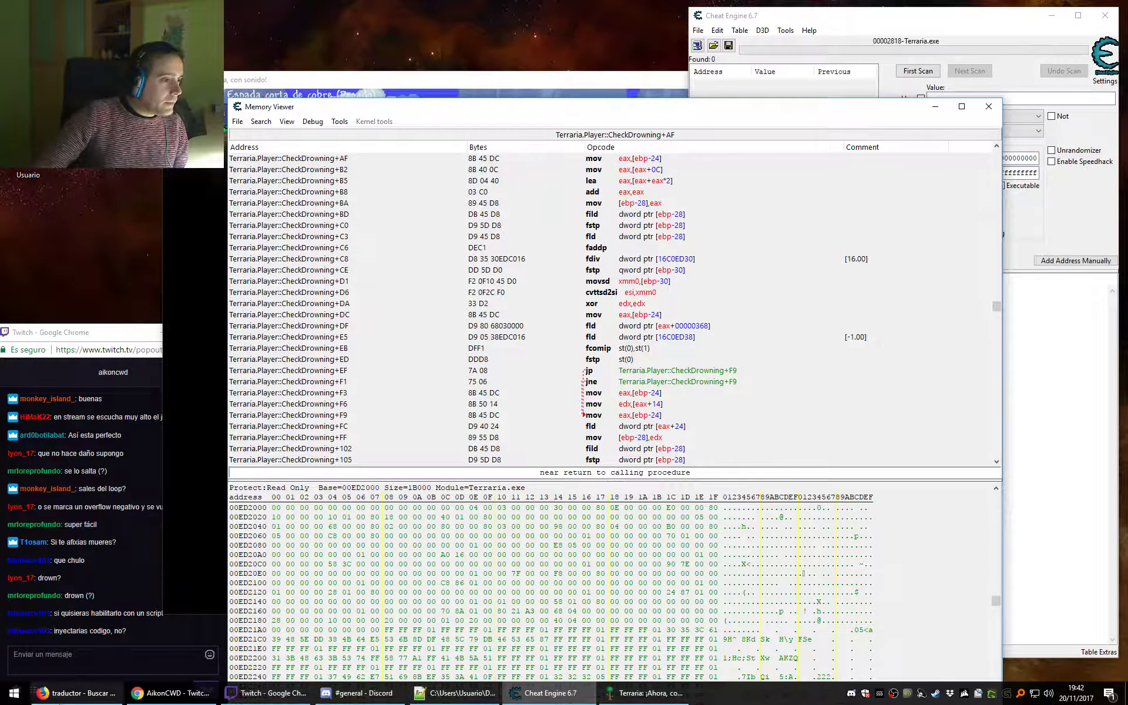
pyautogui.click(71, 661)
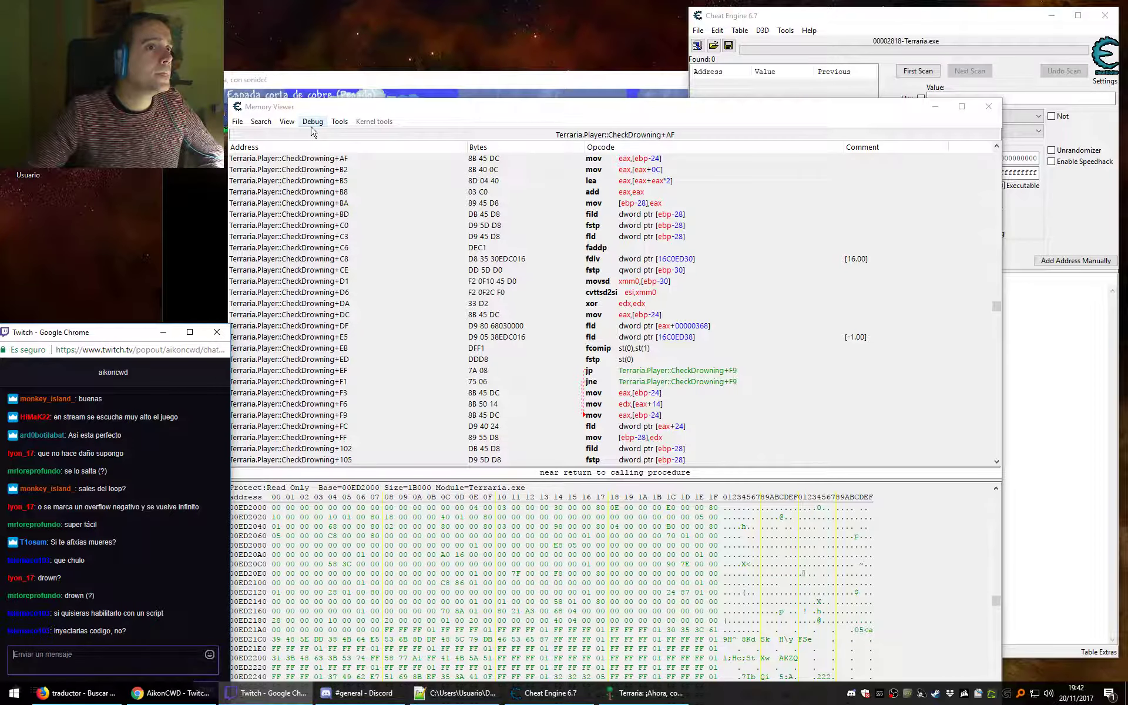
pyautogui.scroll(2, 662, 287)
pyautogui.scroll(20, 662, 288)
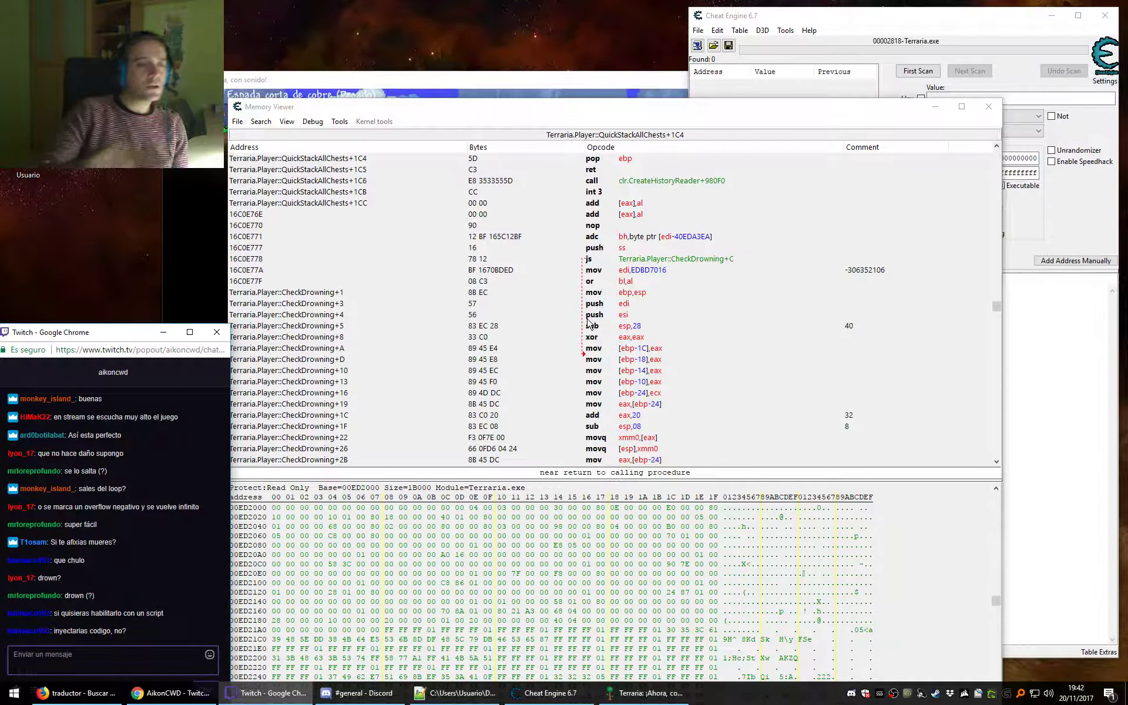
pyautogui.click(287, 133)
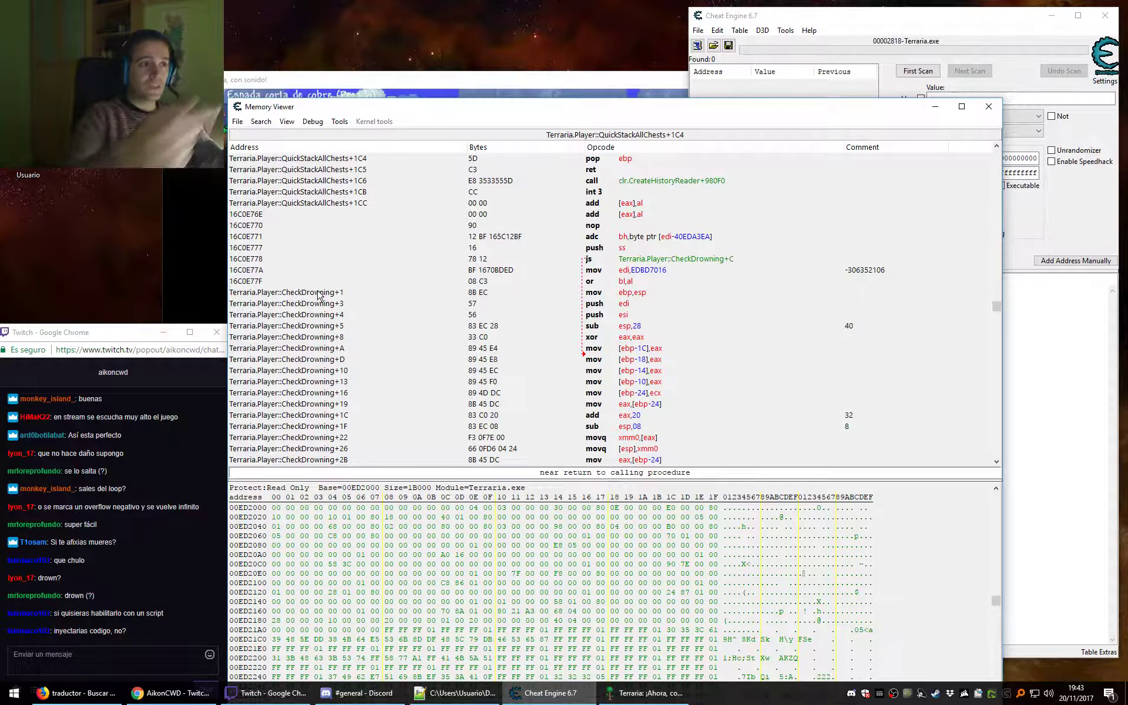
pyautogui.click(255, 293)
pyautogui.click(256, 282)
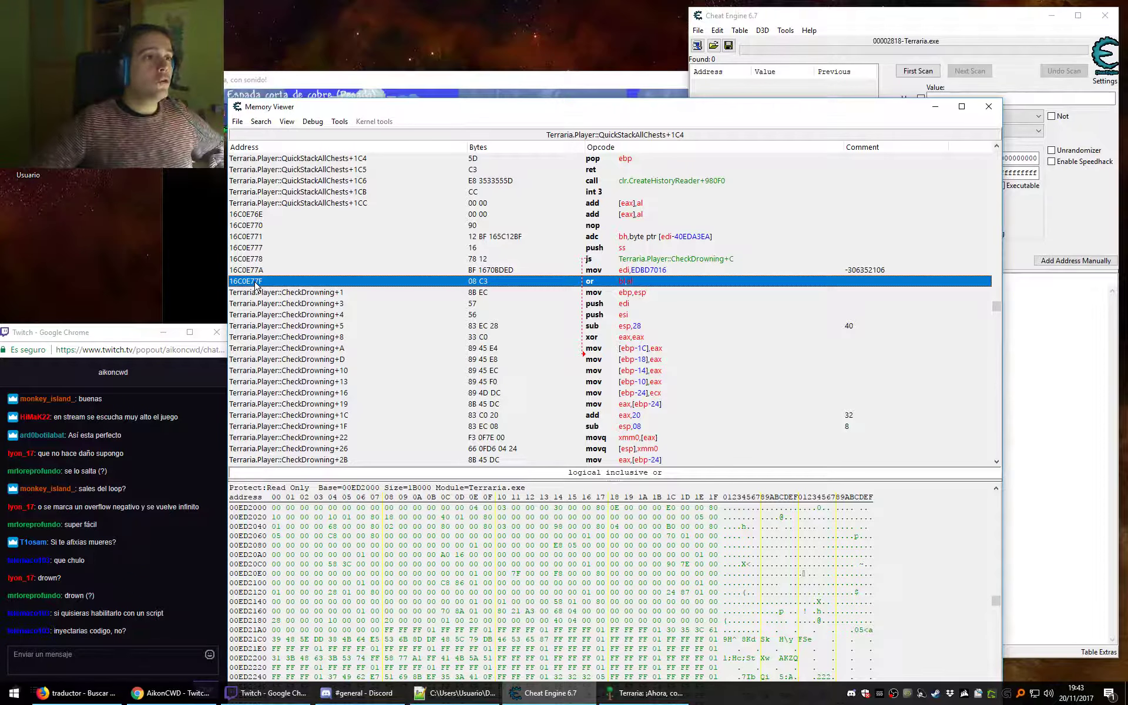
pyautogui.click(361, 293)
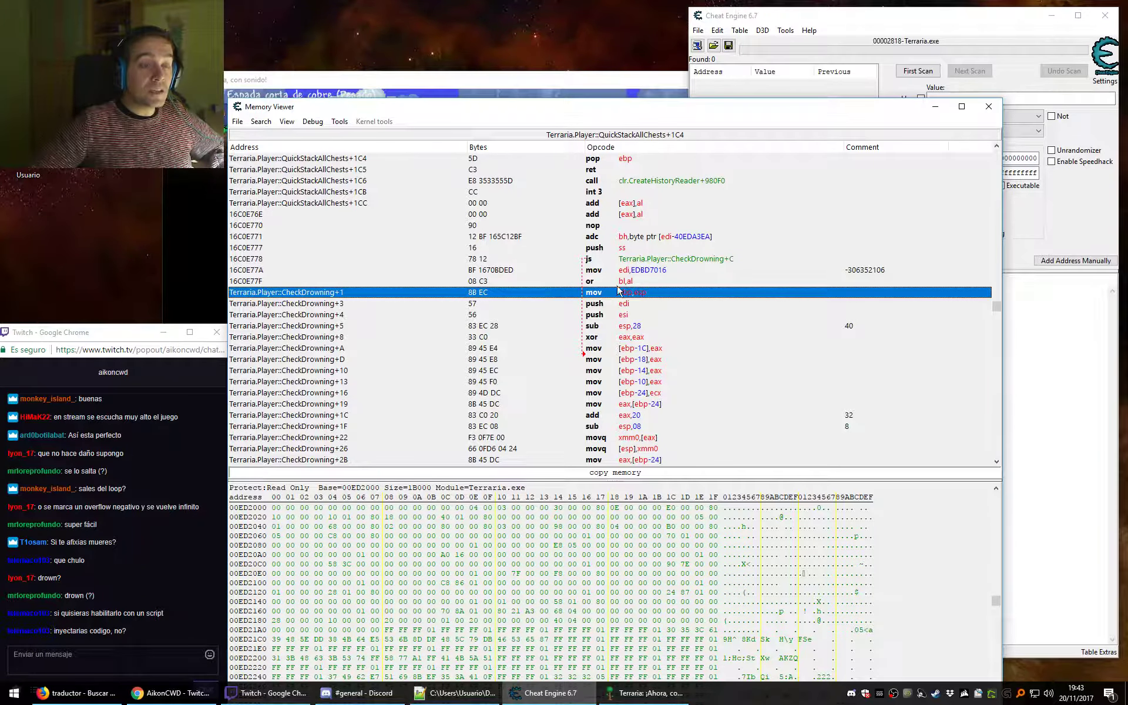
pyautogui.rightClick(258, 293)
pyautogui.click(347, 301)
pyautogui.click(581, 378)
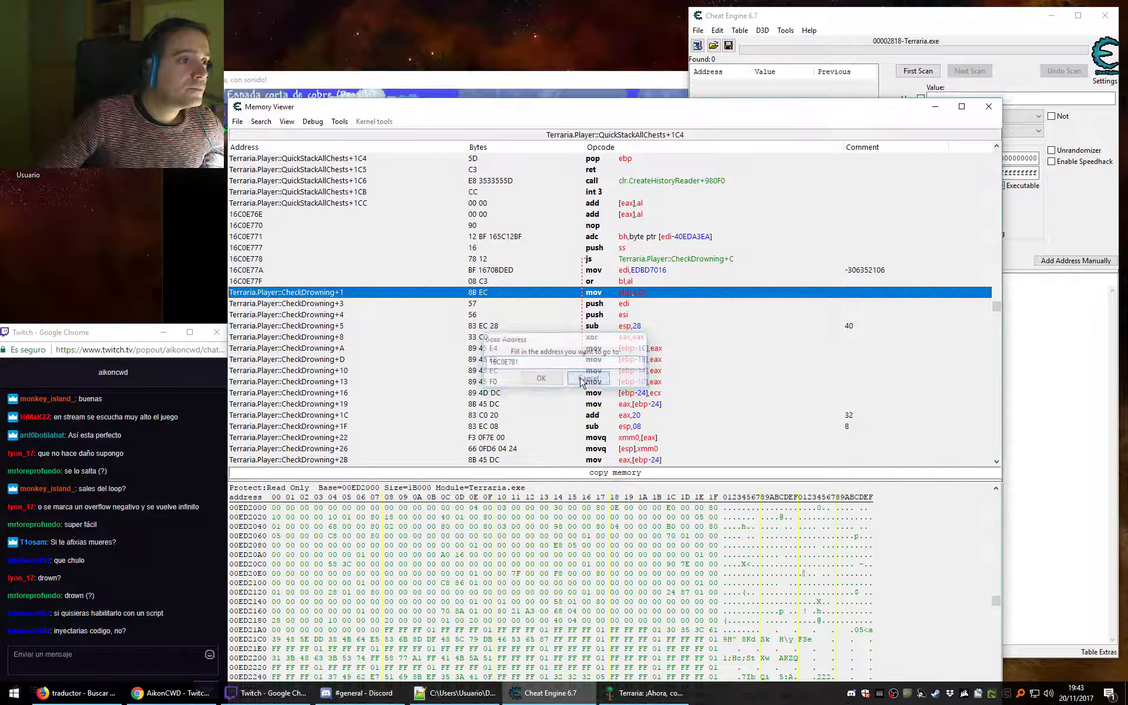
# Try to go to the address Terraria.Player::CheckDrowing in the disassembler.
pyautogui.rightClick(331, 295)
pyautogui.click(360, 298)
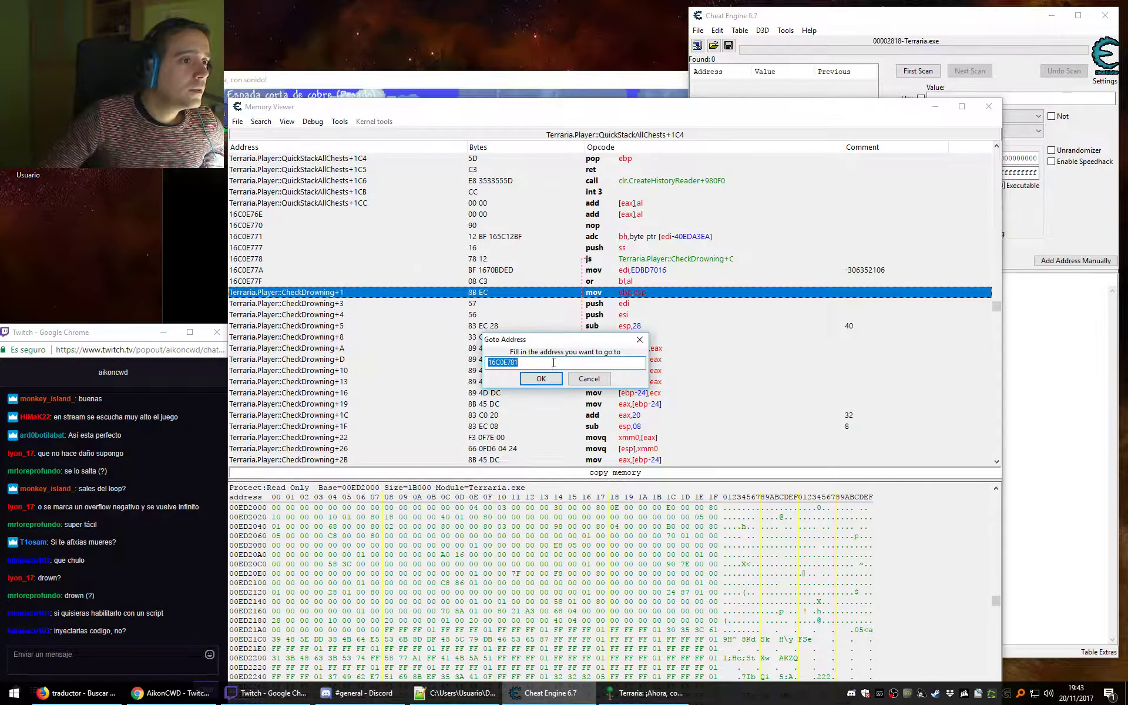
pyautogui.write('T')
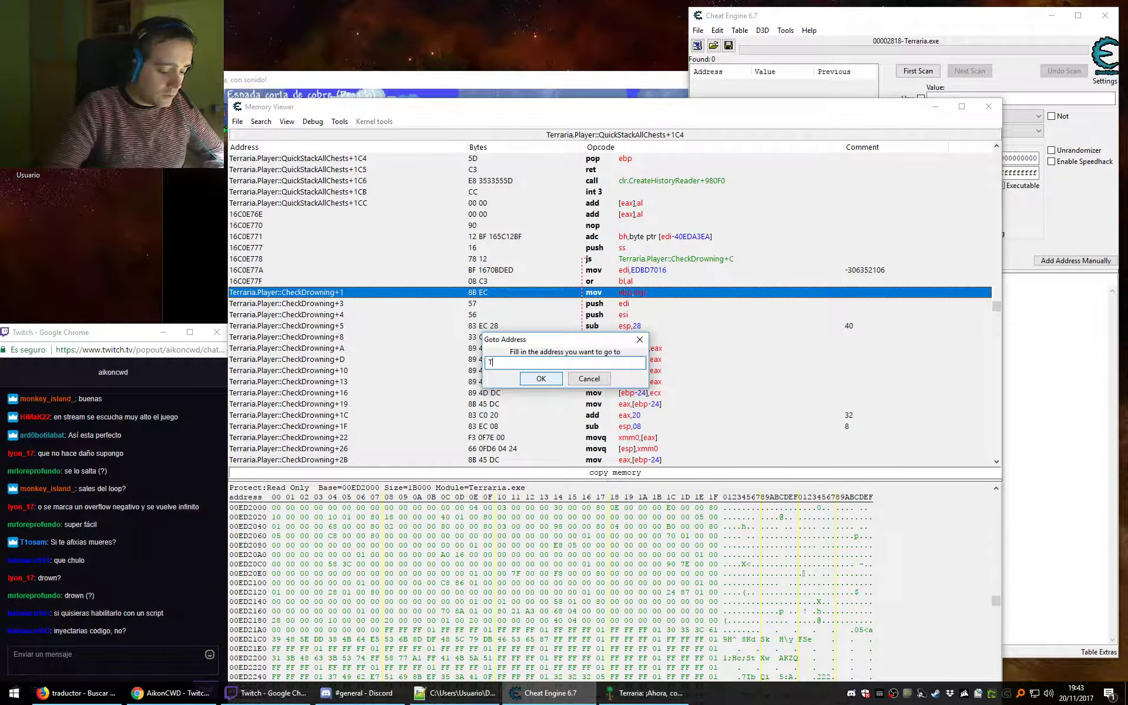
pyautogui.write('erraria.Player')
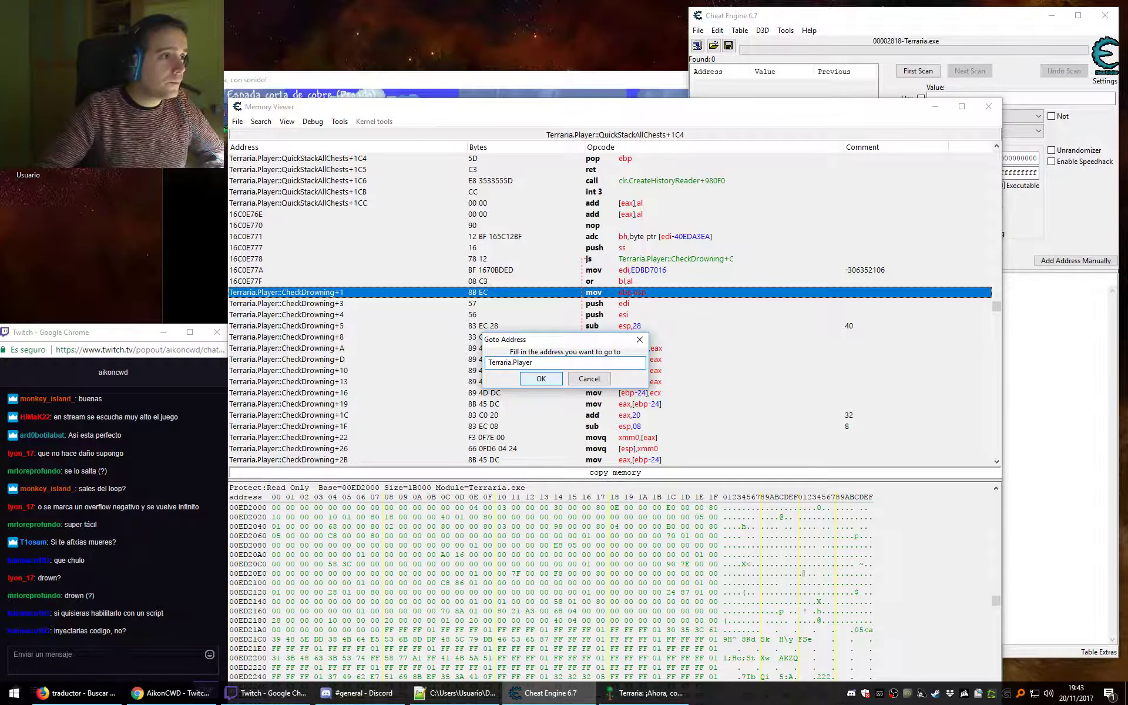
pyautogui.write('::Che')
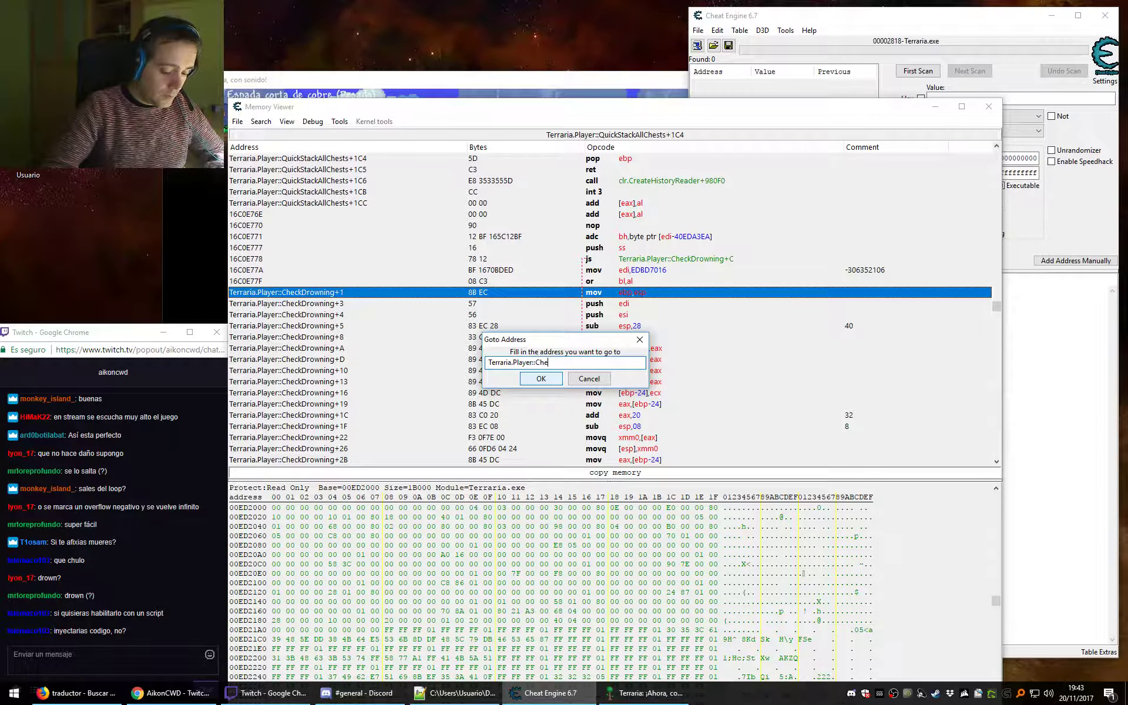
pyautogui.write('ckDrowing')
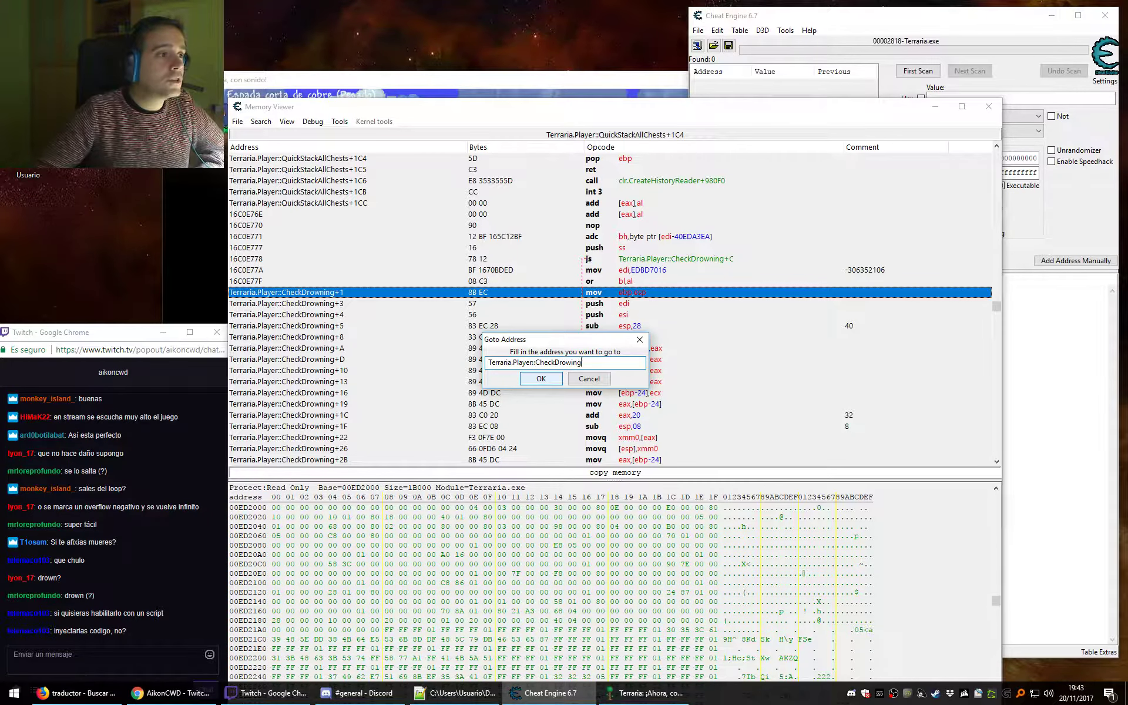
pyautogui.press('Return')
pyautogui.press('Return')
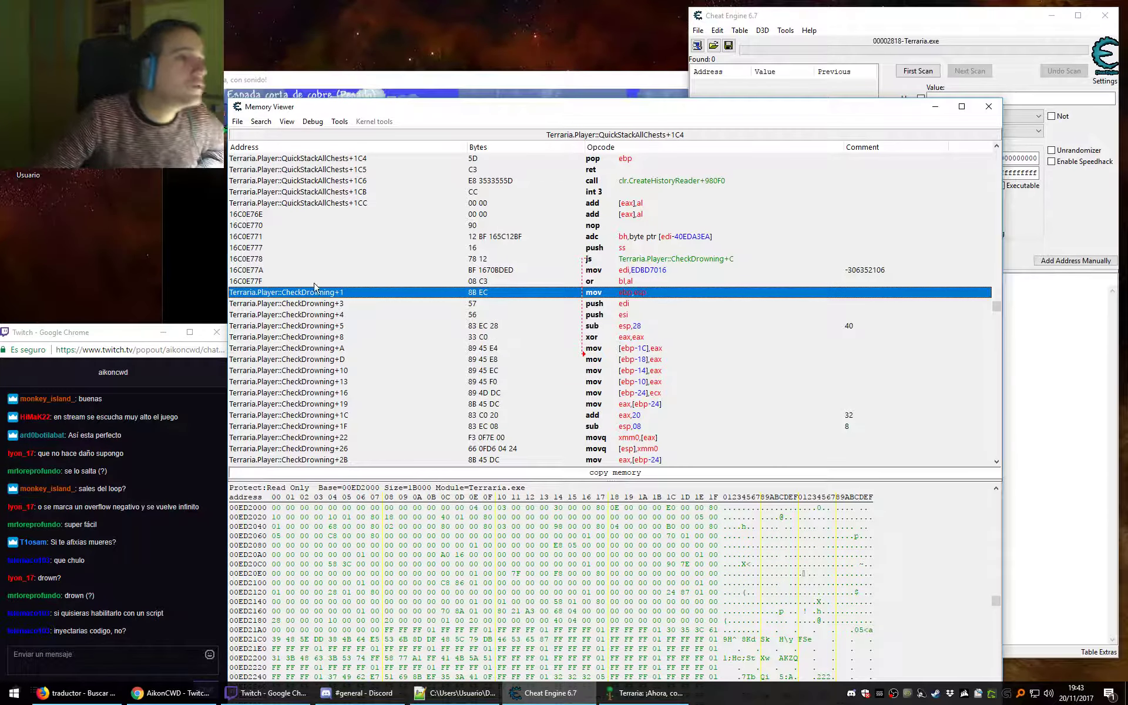
# Go to the address Terraria.Player::CheckDrowning in the disassembler.
pyautogui.rightClick(320, 294)
pyautogui.click(365, 300)
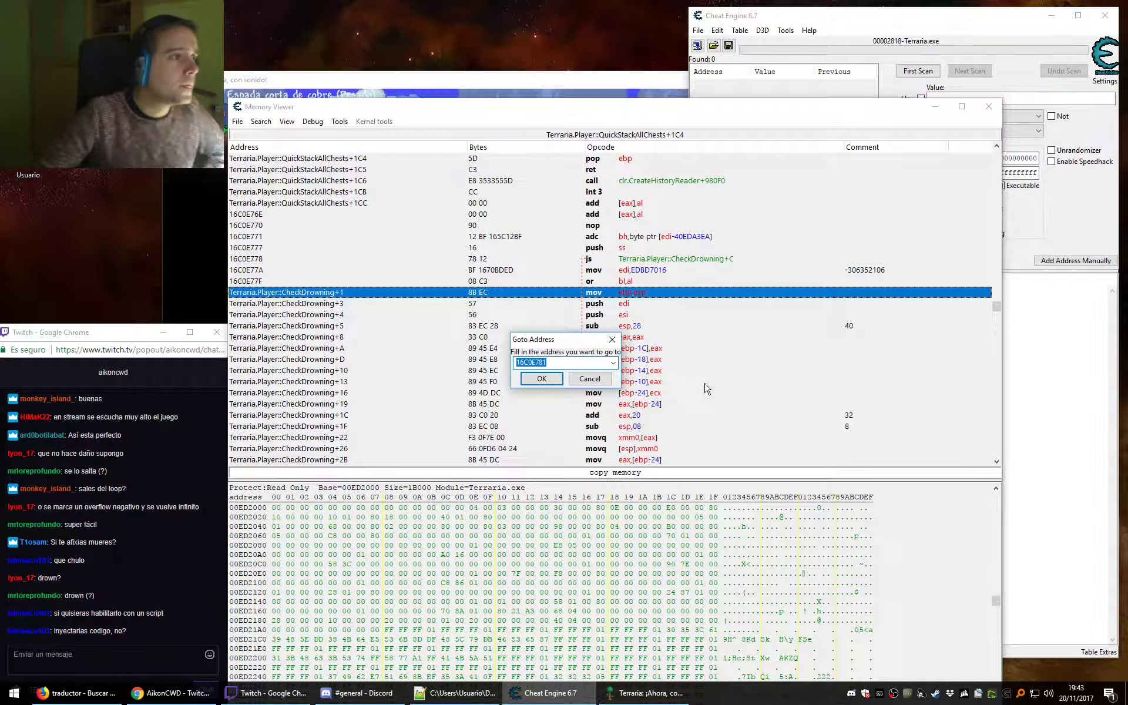
pyautogui.write('Terrarioa.P')
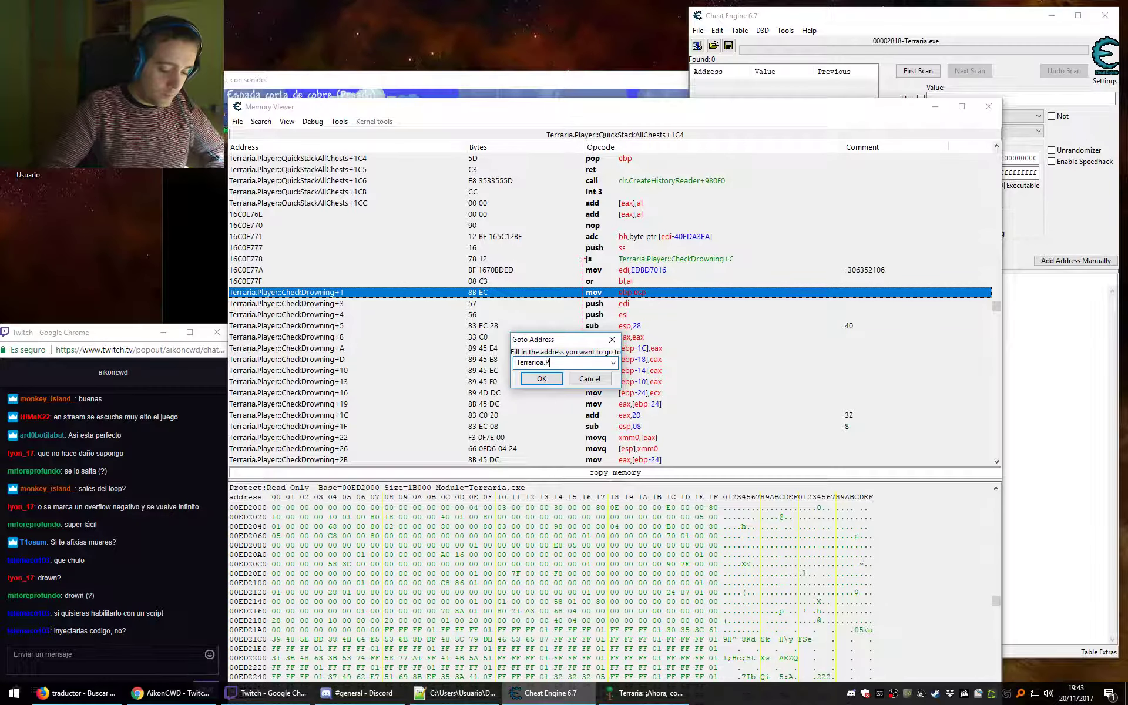
pyautogui.write('layer::')
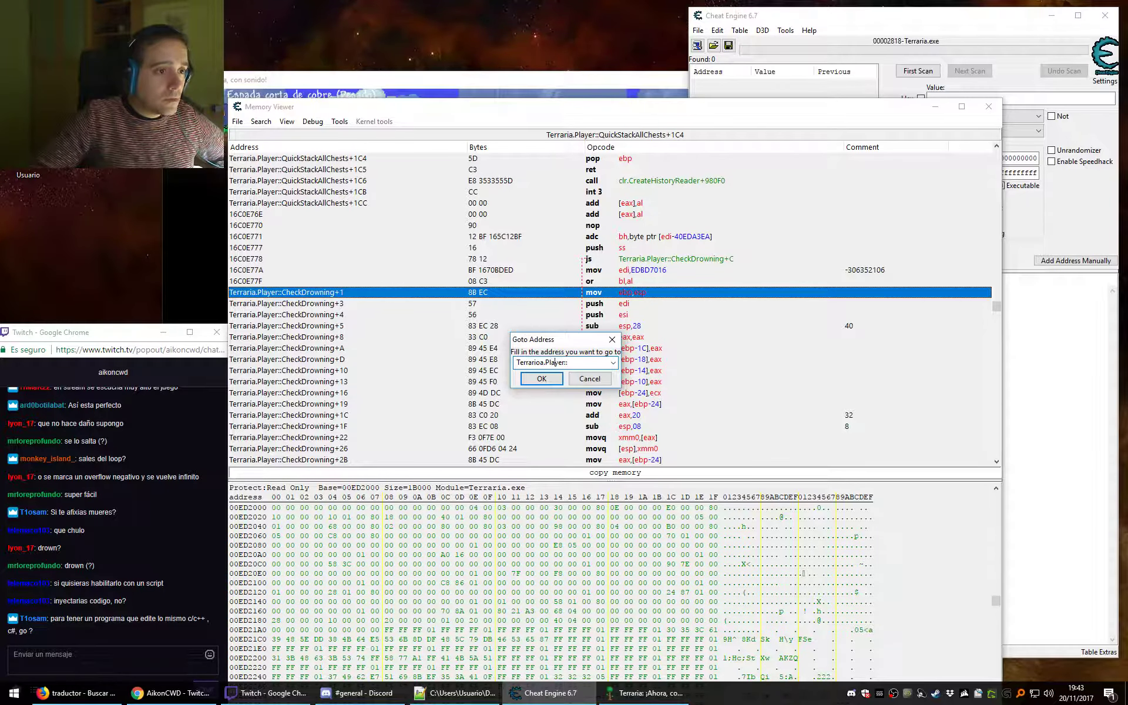
pyautogui.click(539, 362)
pyautogui.press('BackSpace')
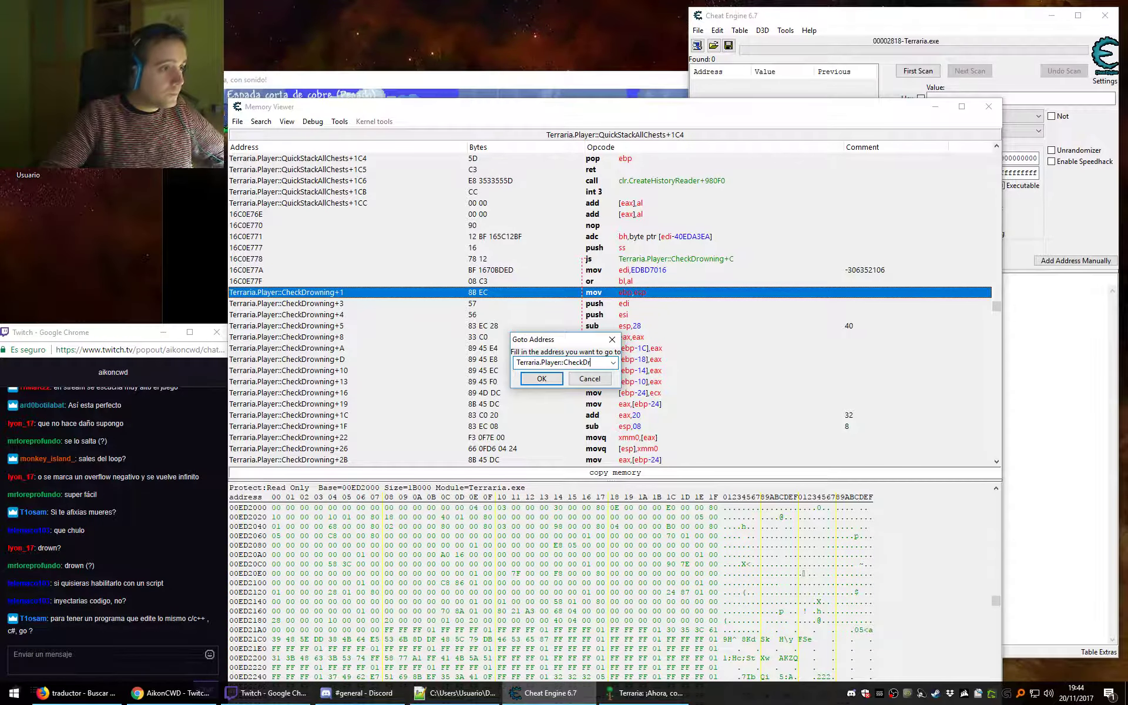
pyautogui.write('ow')
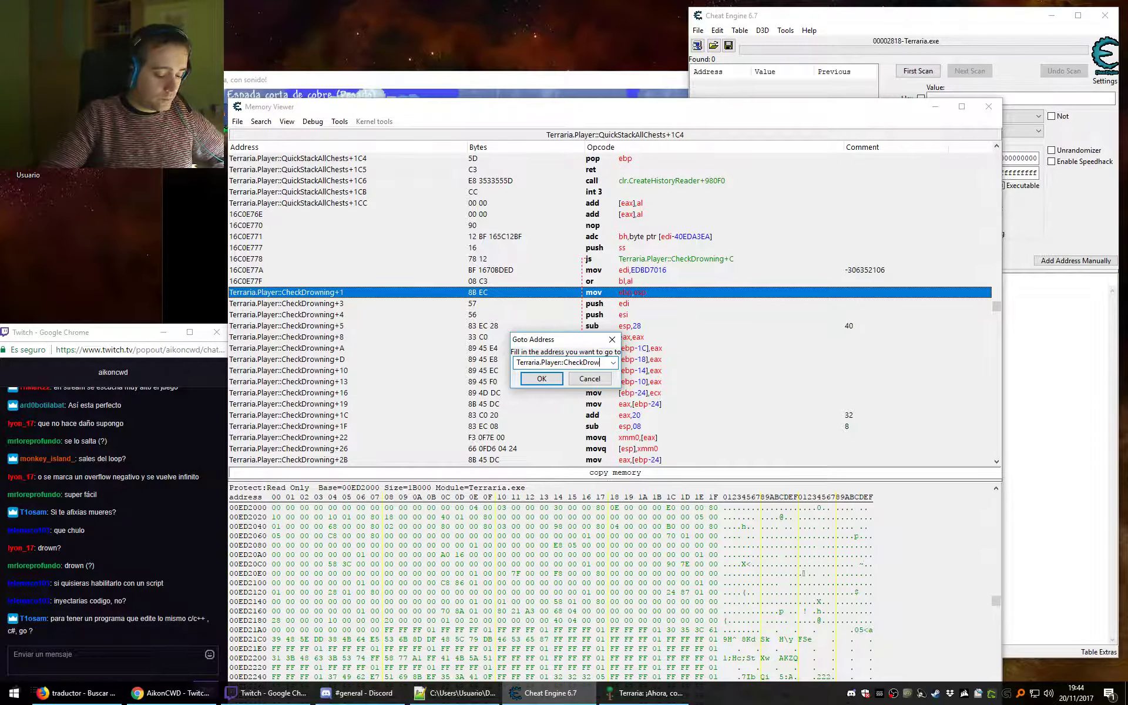
pyautogui.write('ning')
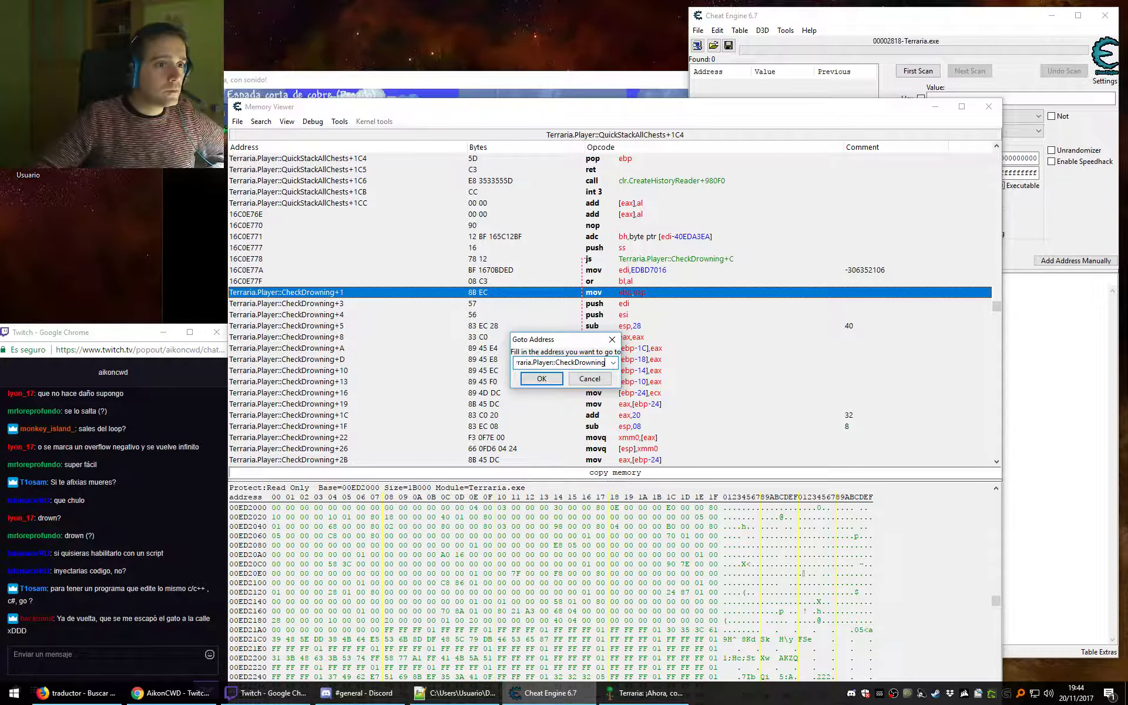
pyautogui.press('Return')
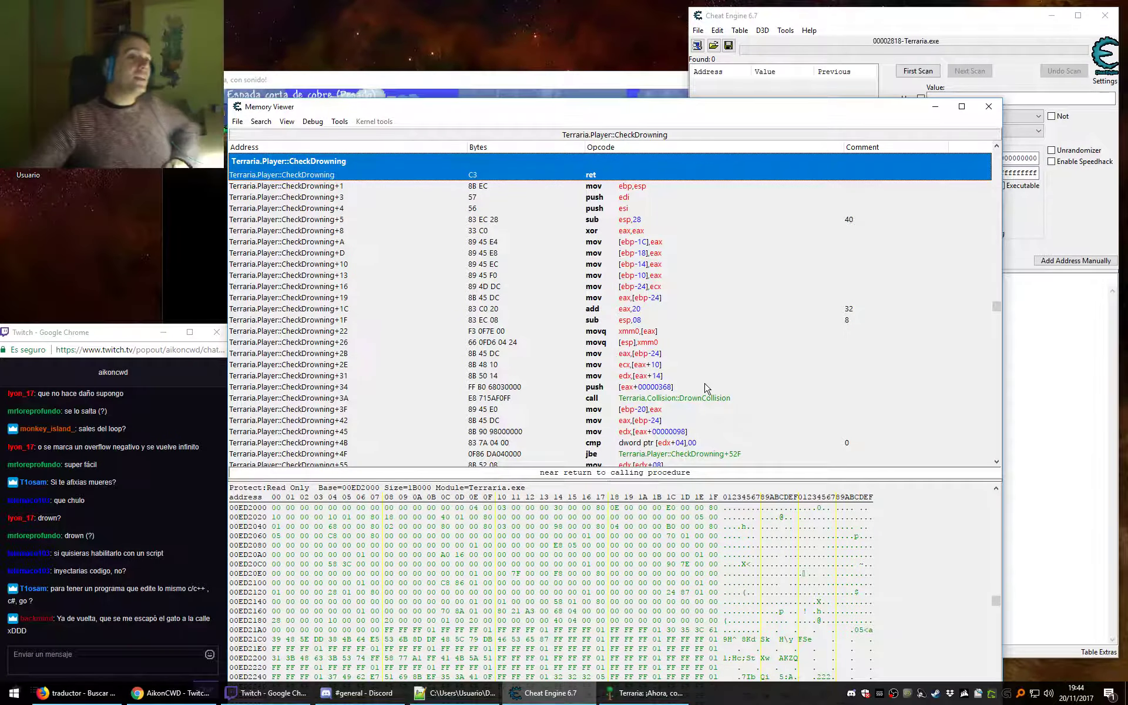
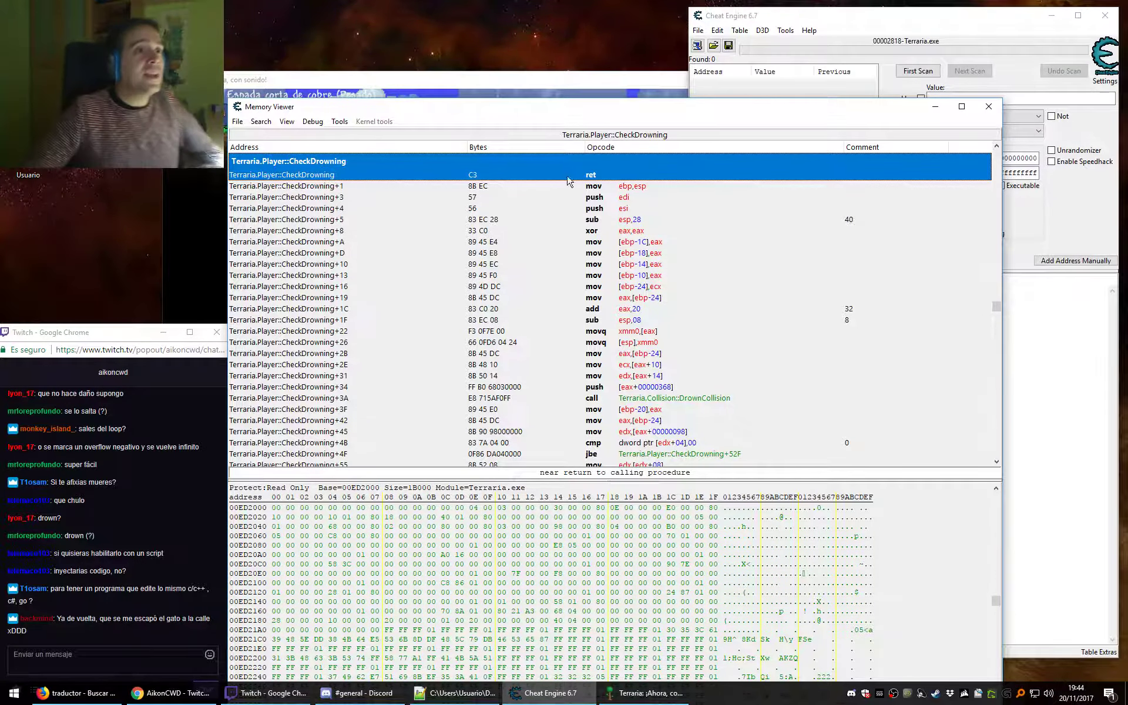
# Change the ret at the start of Terraria.Player::CheckDrowning back to push ebp, and jump with the submerged character in Terraria.
pyautogui.doubleClick(591, 175)
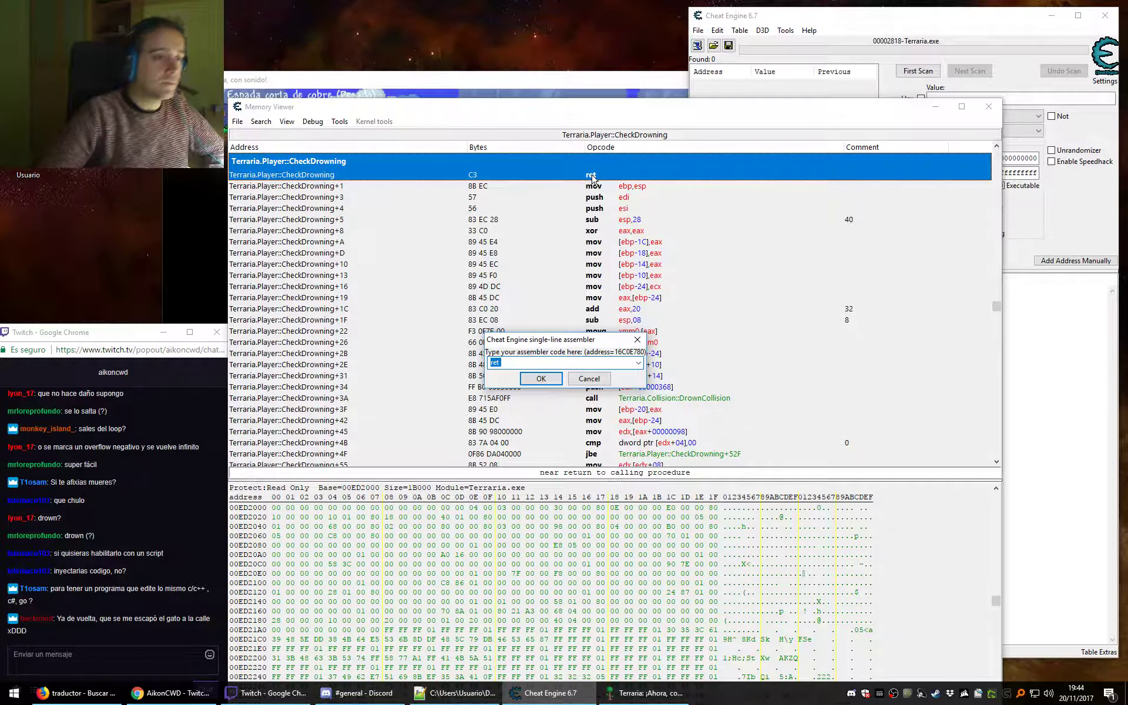
pyautogui.write('push ebp')
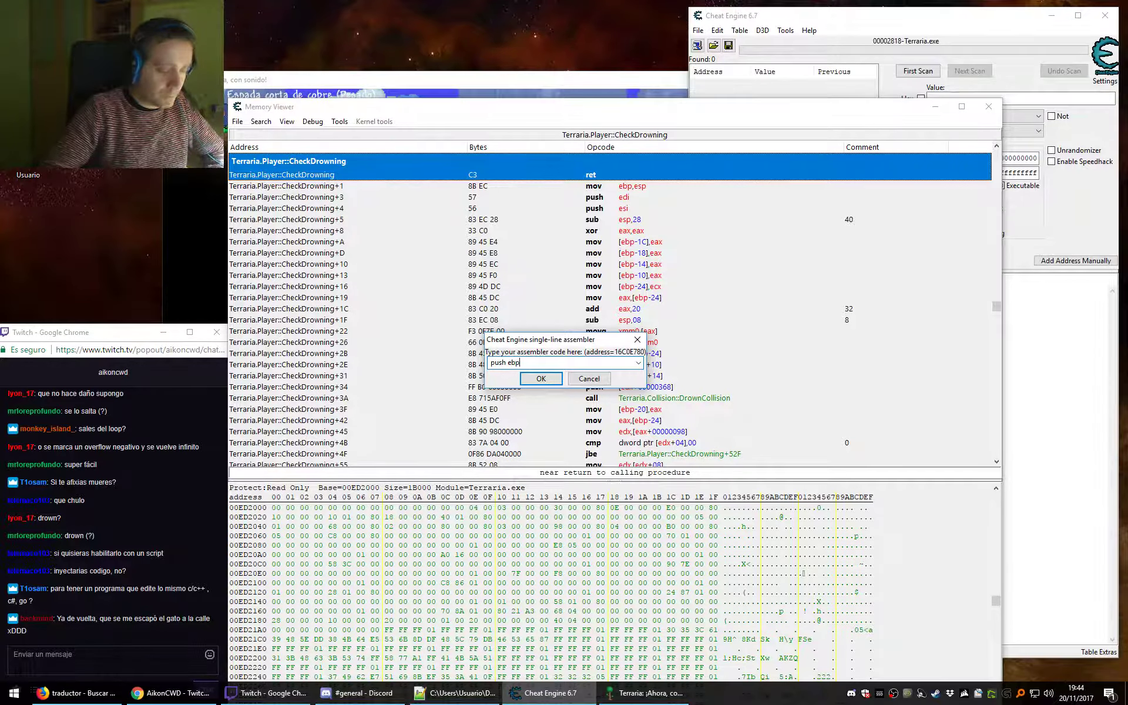
pyautogui.press('Return')
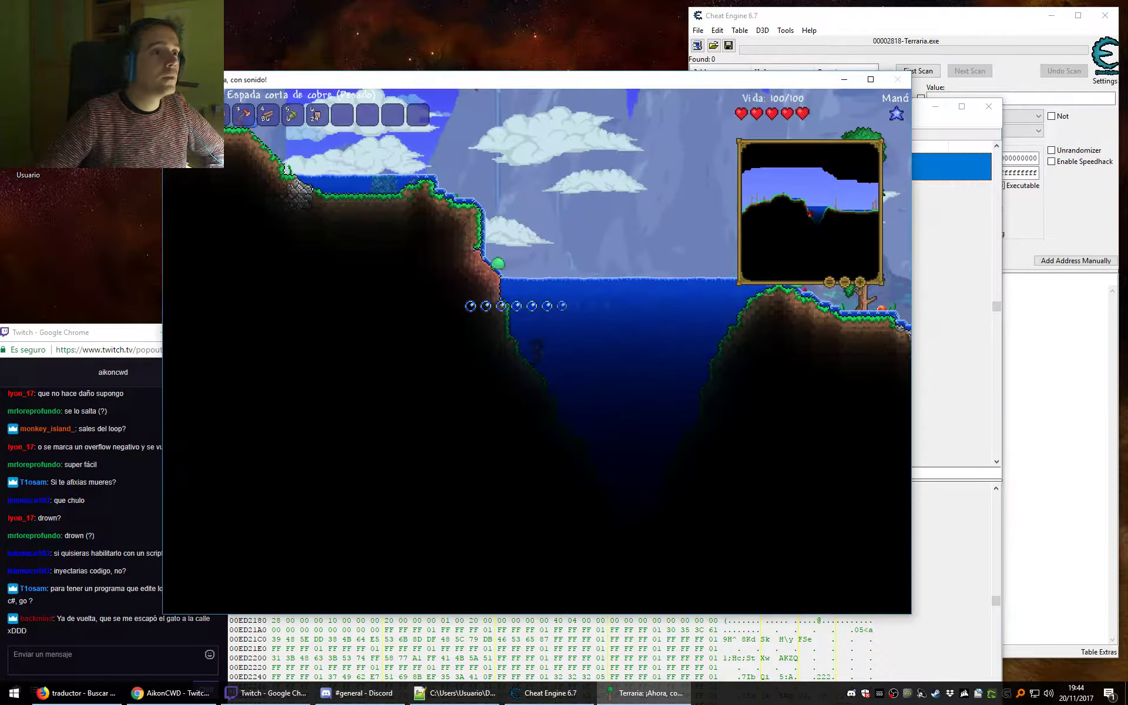
pyautogui.click(474, 85)
pyautogui.press('space')
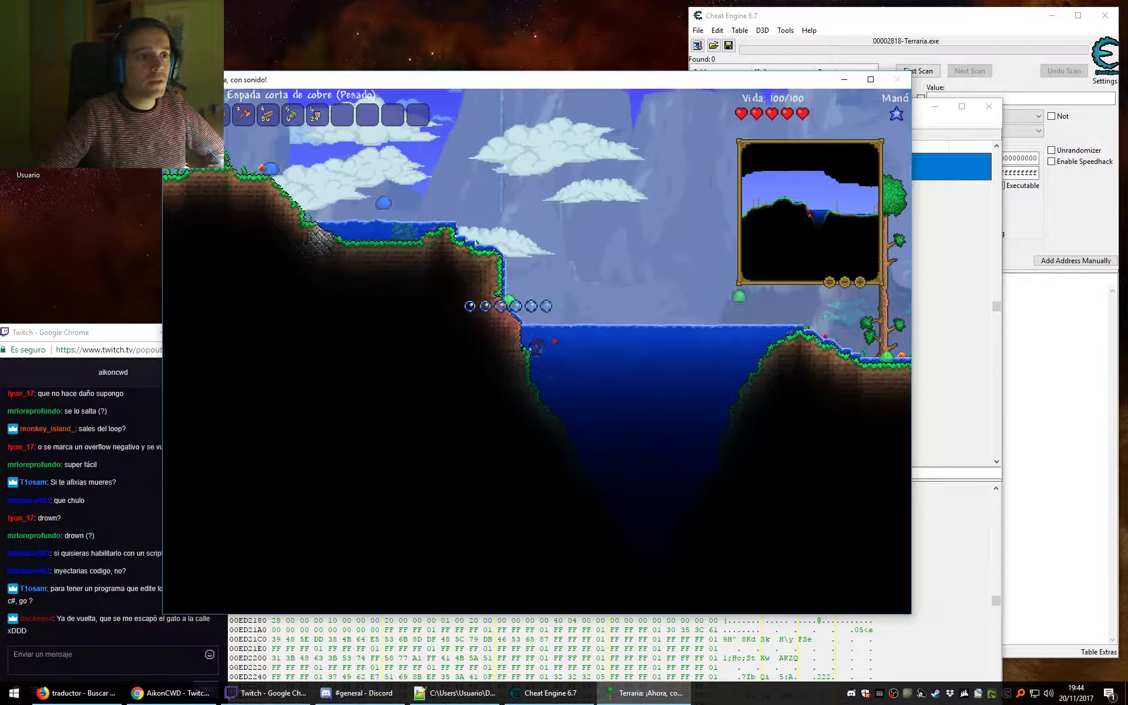
# Switch from Terraria to Cheat Engine and generate an AOB injection script at Terraria.Player::CheckDrowning with the symbol name NoDrown.
pyautogui.press('space')
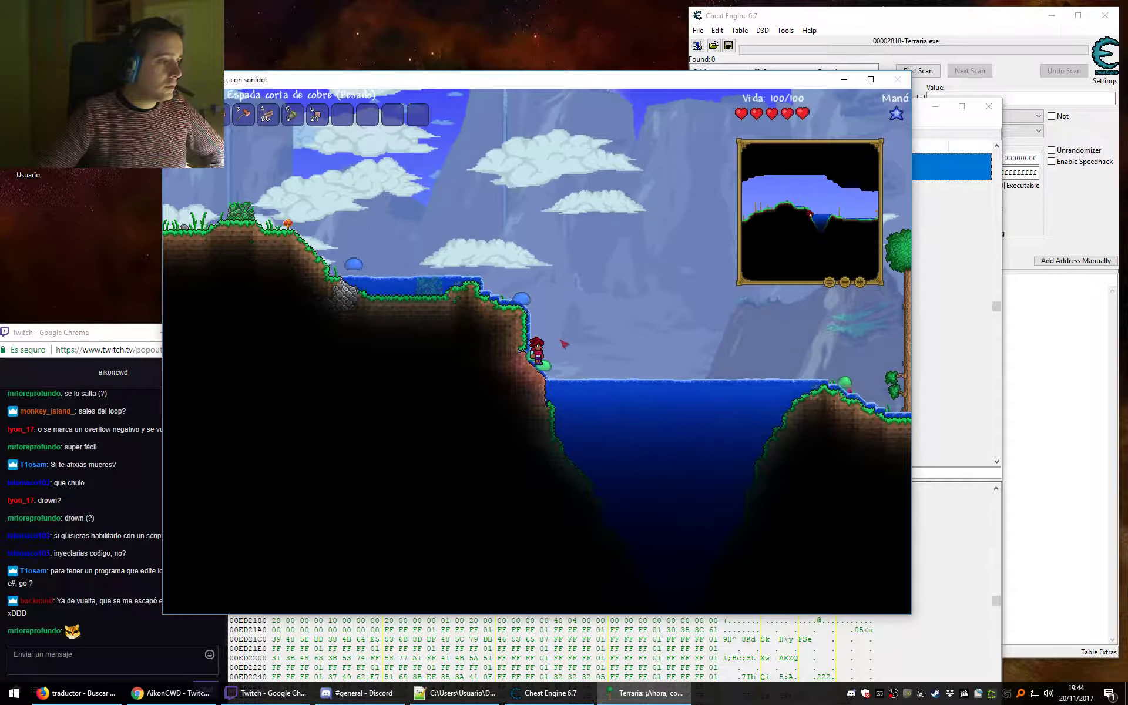
pyautogui.hotkey('alt', 'Tab')
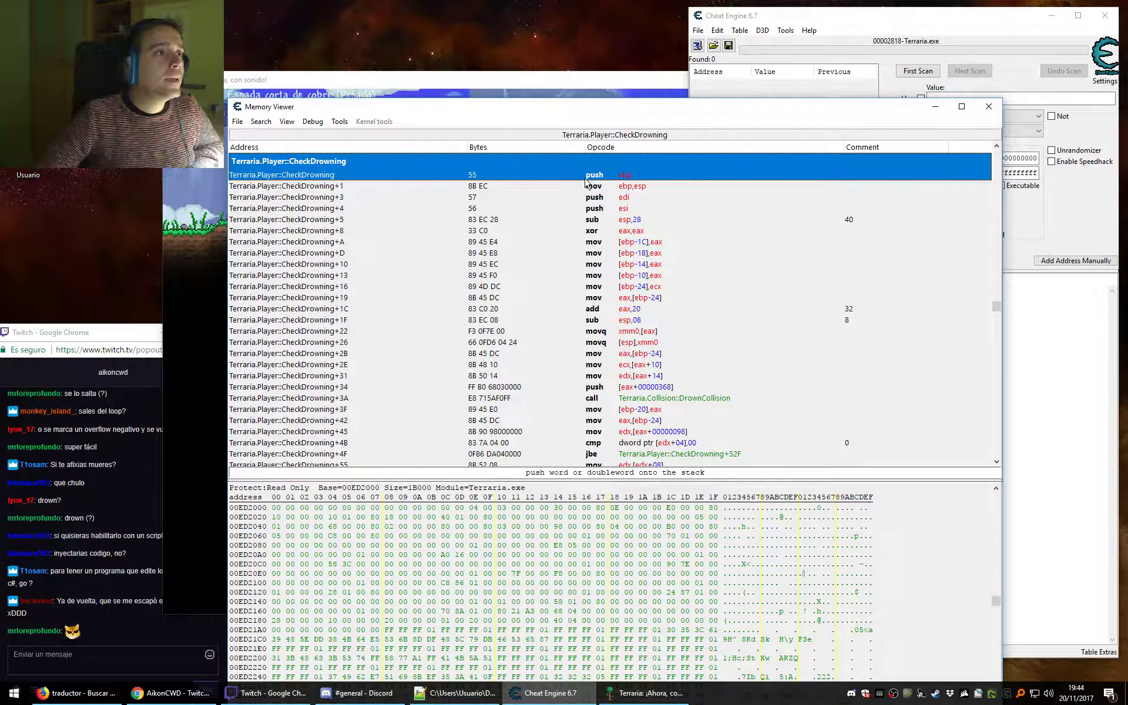
pyautogui.click(340, 121)
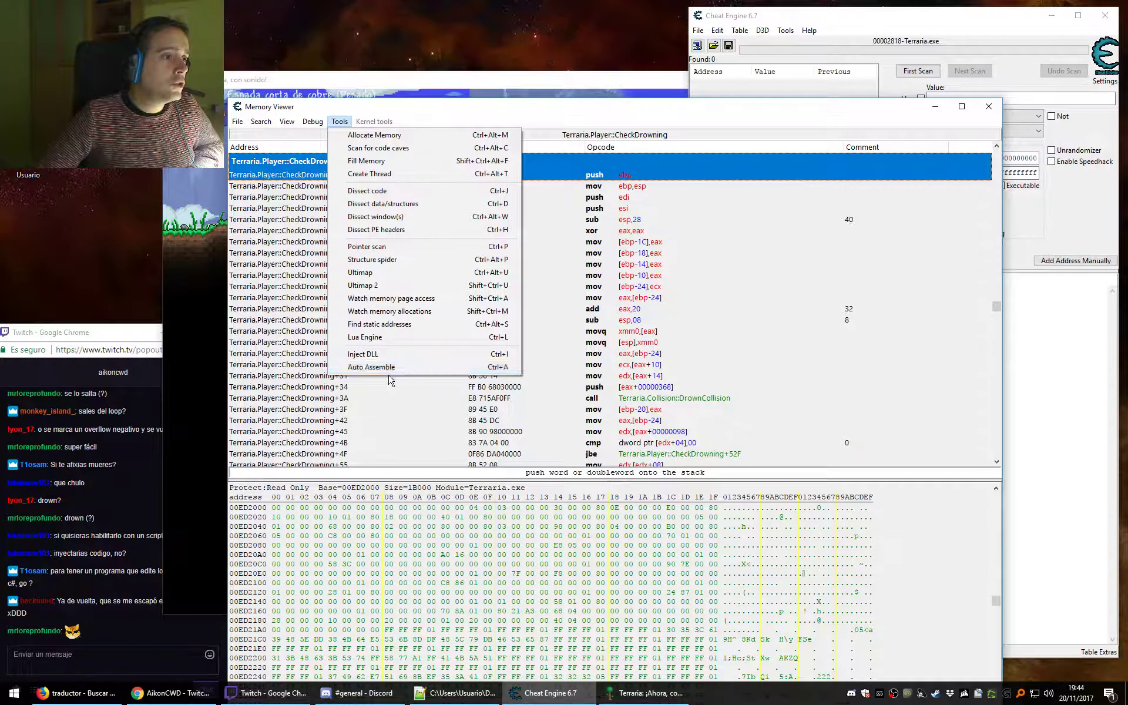
pyautogui.click(372, 367)
pyautogui.click(387, 46)
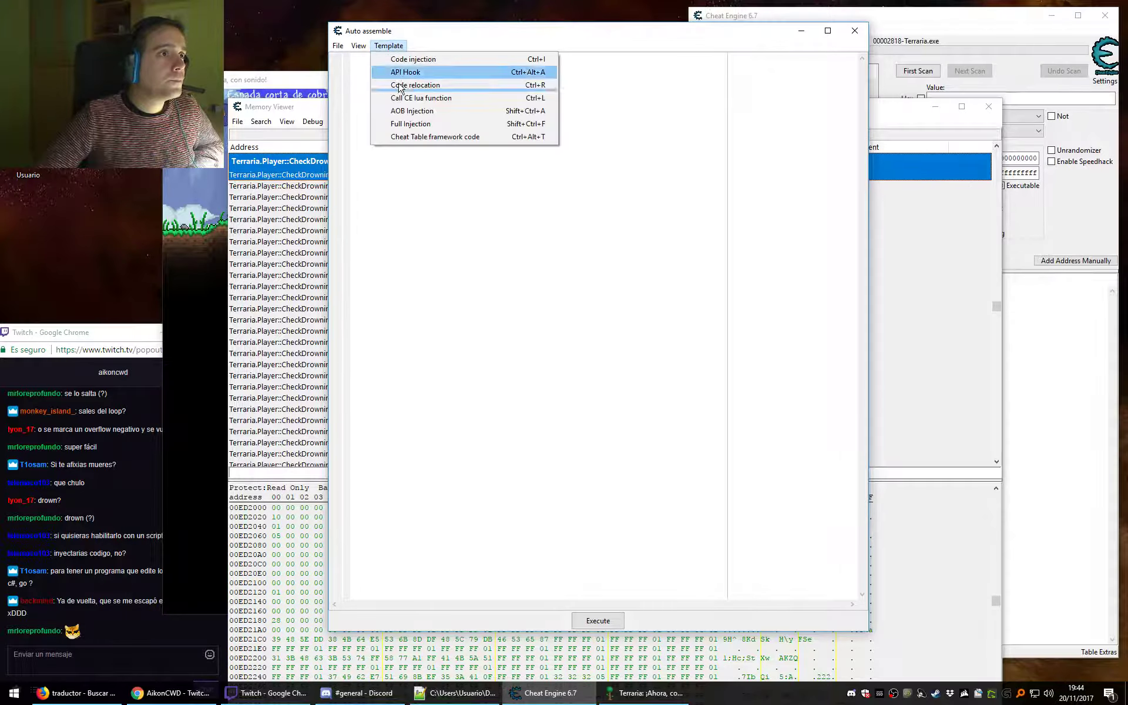
pyautogui.click(413, 111)
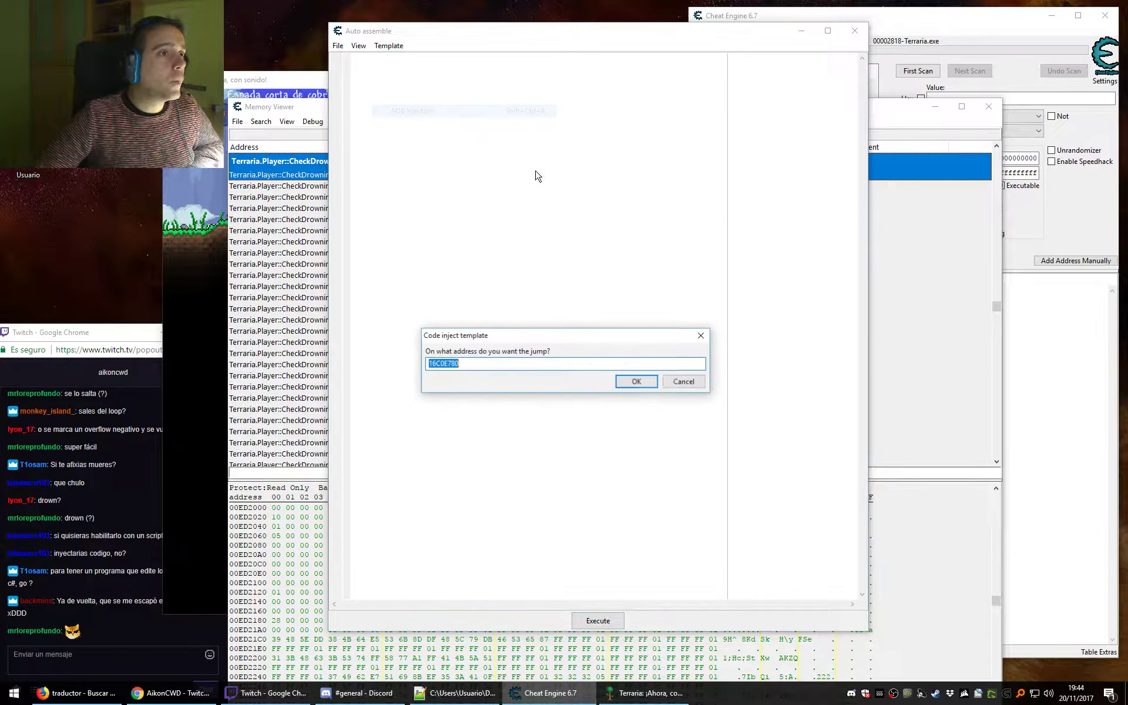
pyautogui.click(636, 382)
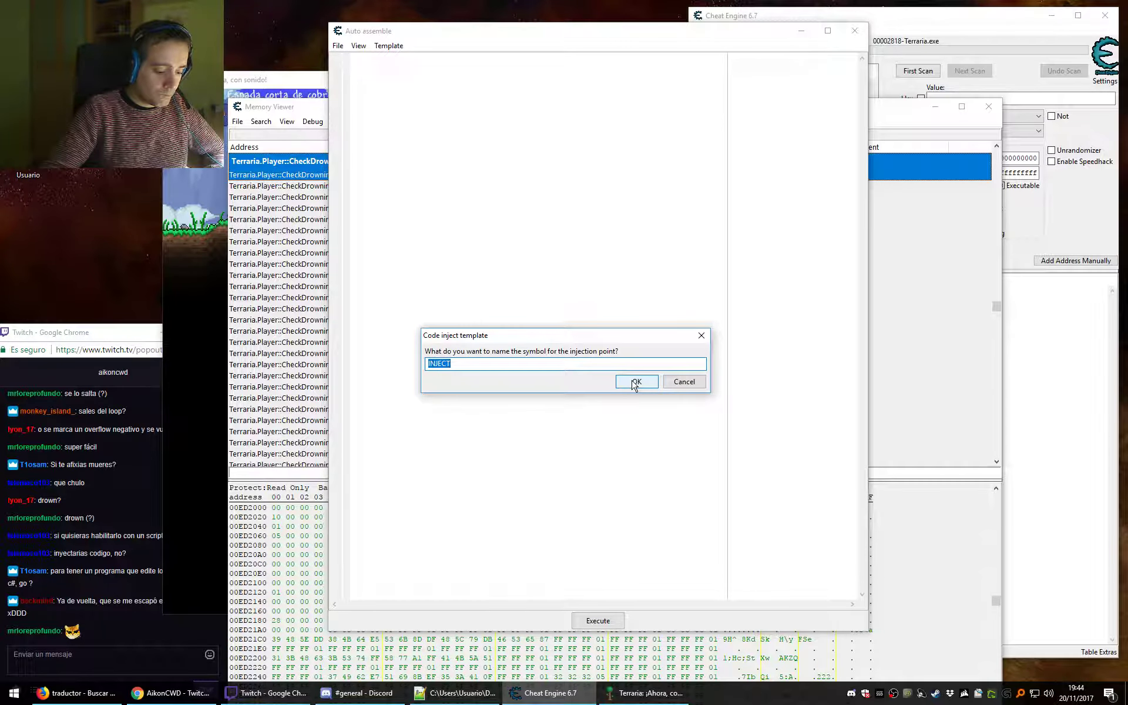
pyautogui.write('NoDrown')
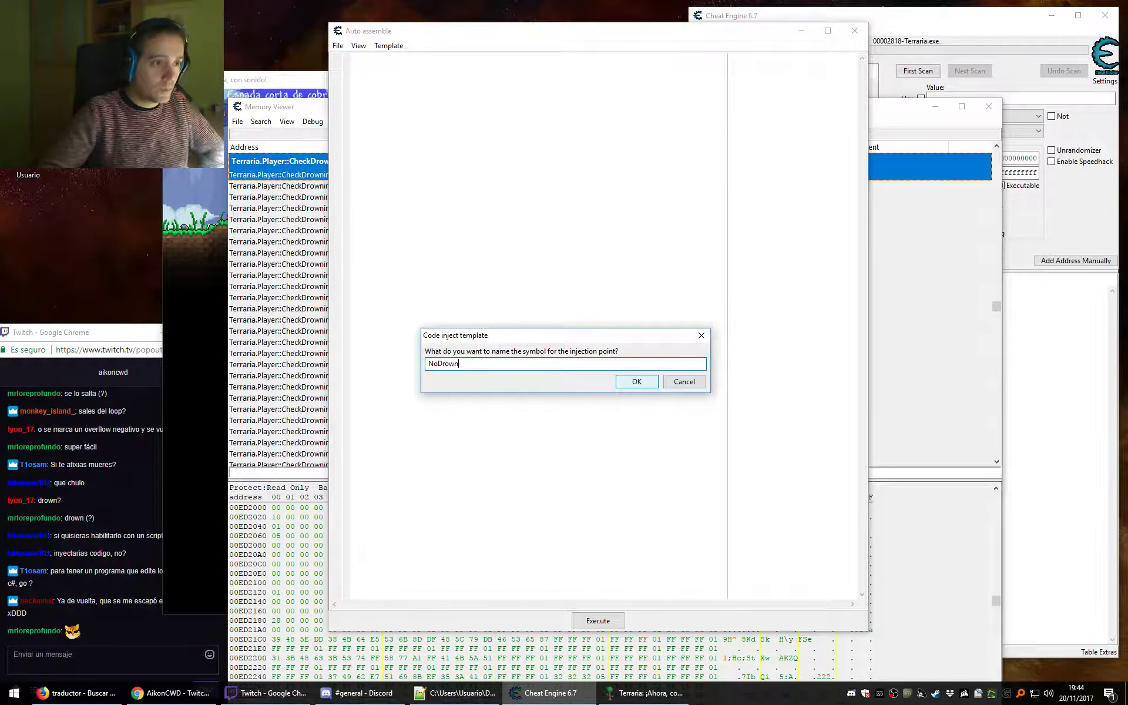
pyautogui.click(643, 383)
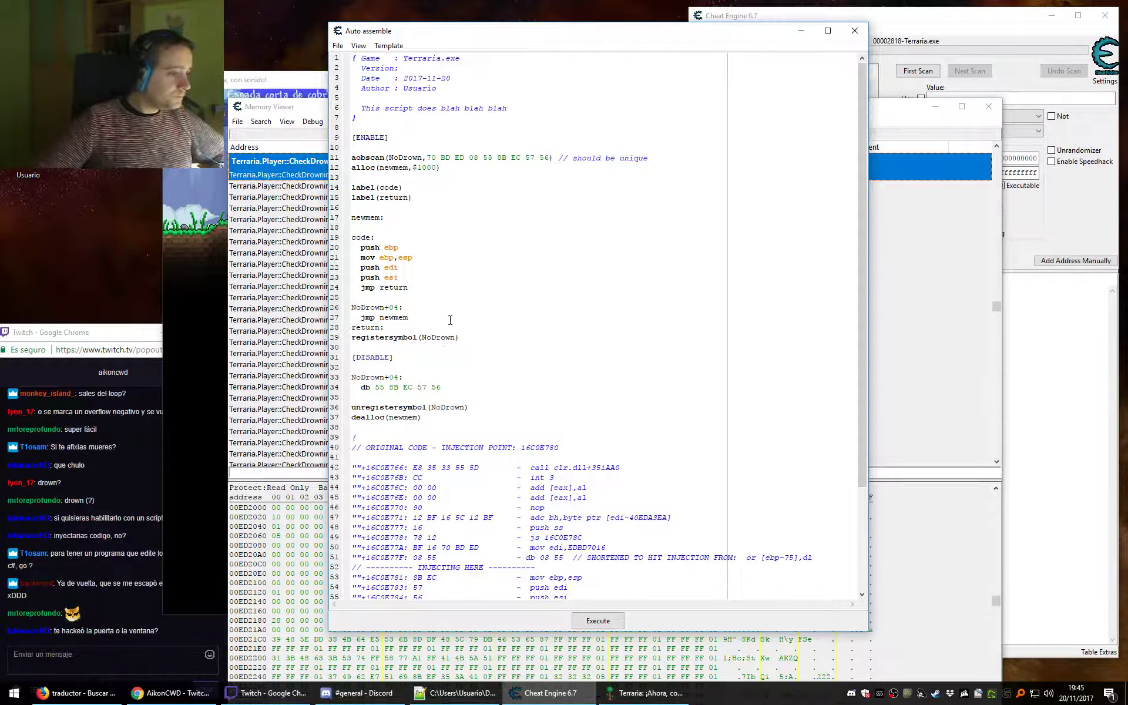
# Assign the NoDrown script to the current cheat table, and close the script editor and the memory viewer.
pyautogui.click(337, 45)
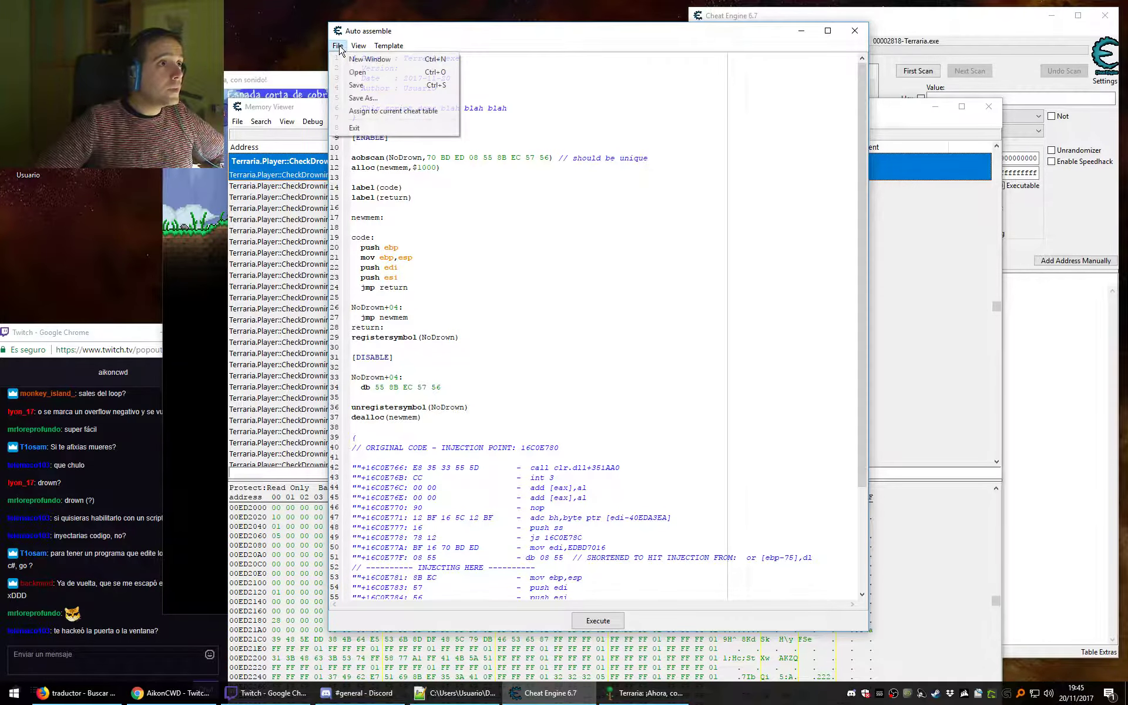
pyautogui.click(389, 109)
pyautogui.click(855, 31)
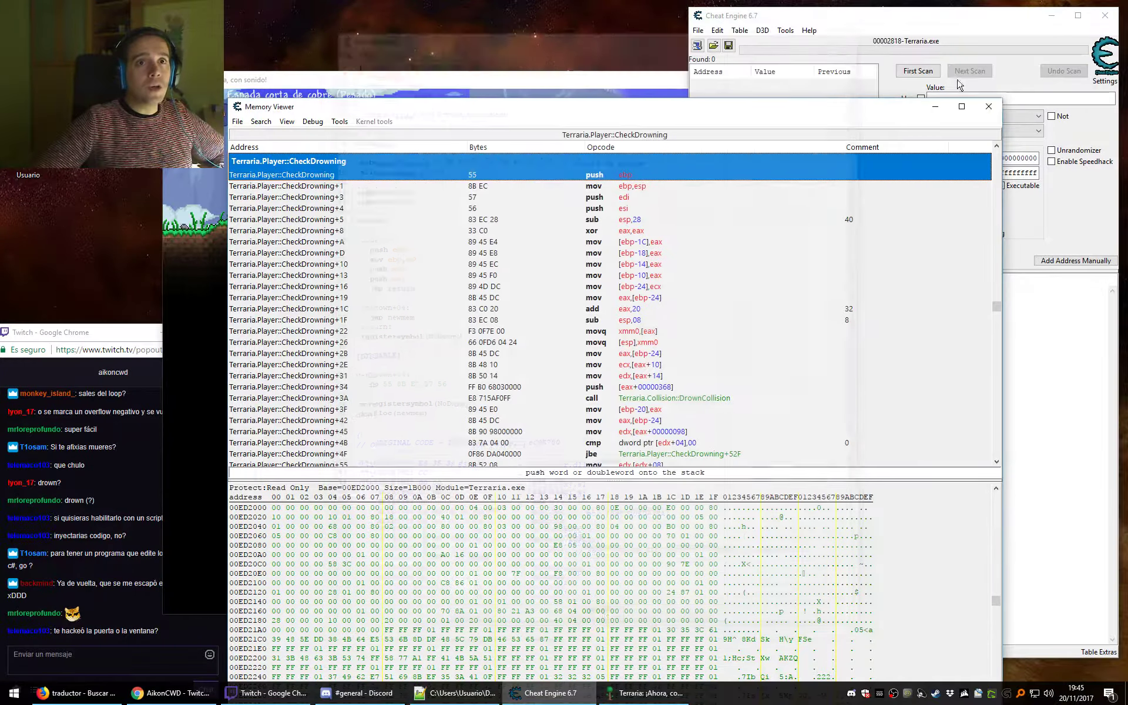
pyautogui.click(987, 107)
# Replace push ebp with ret in the code section of the cheat table's Auto Assemble script and save the script.
pyautogui.doubleClick(962, 292)
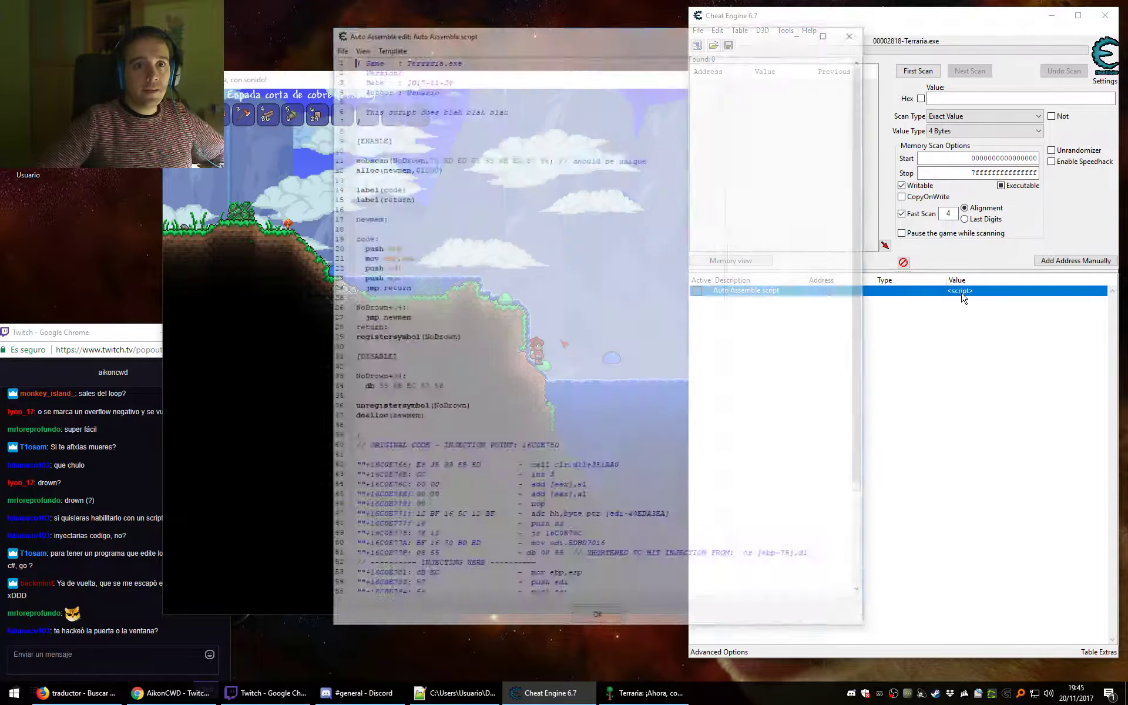
pyautogui.click(408, 250)
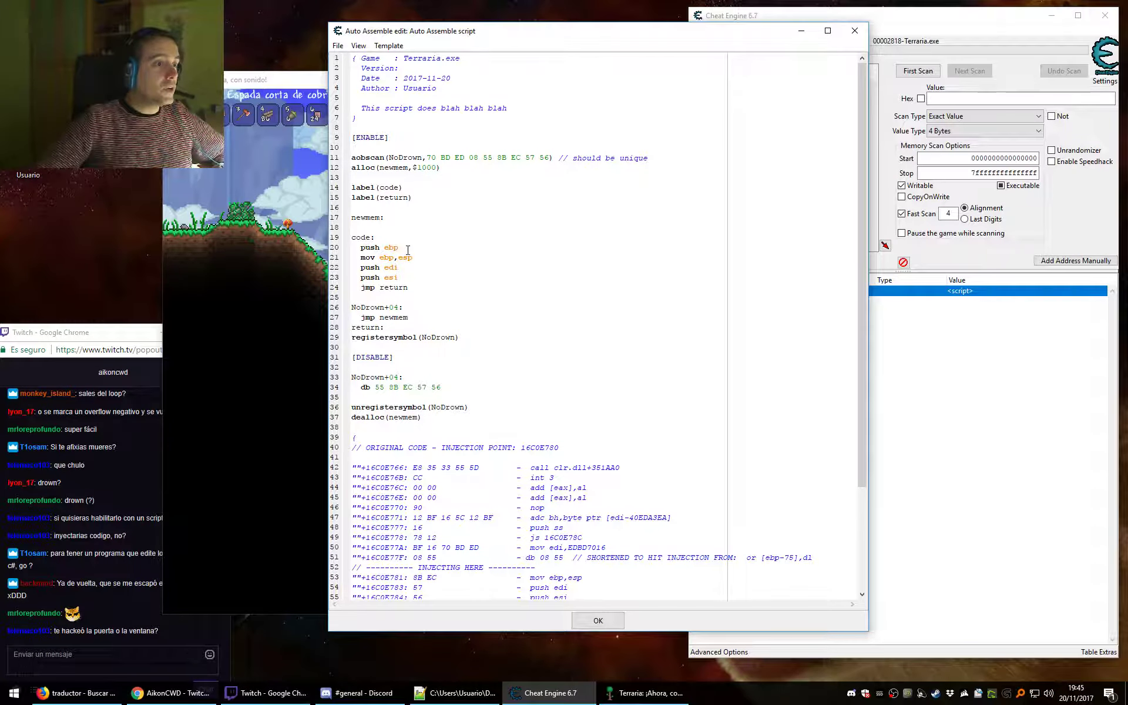
pyautogui.hotkey('shift', 'Home')
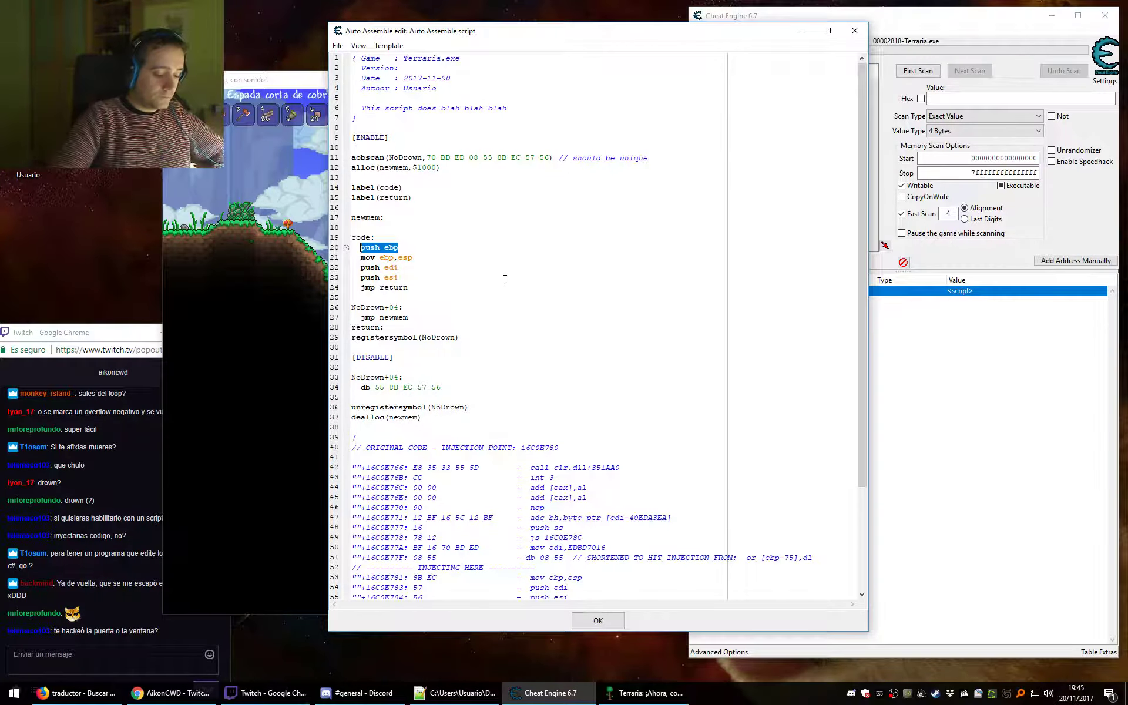
pyautogui.write('re')
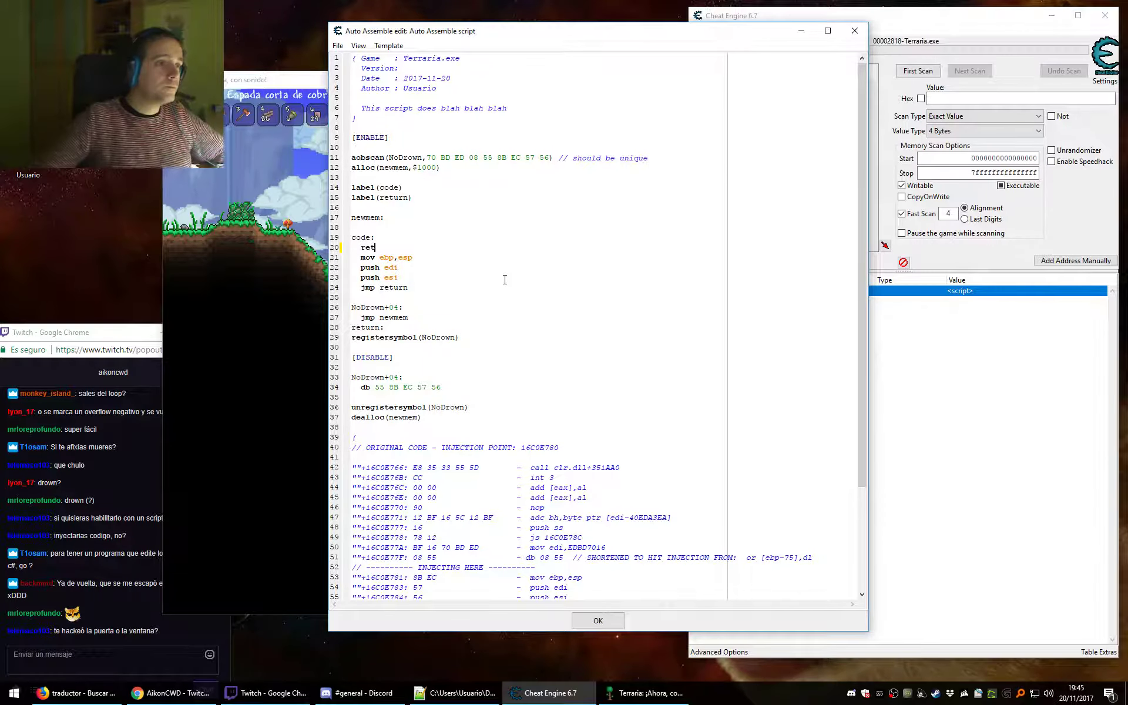
pyautogui.write('t')
pyautogui.click(599, 620)
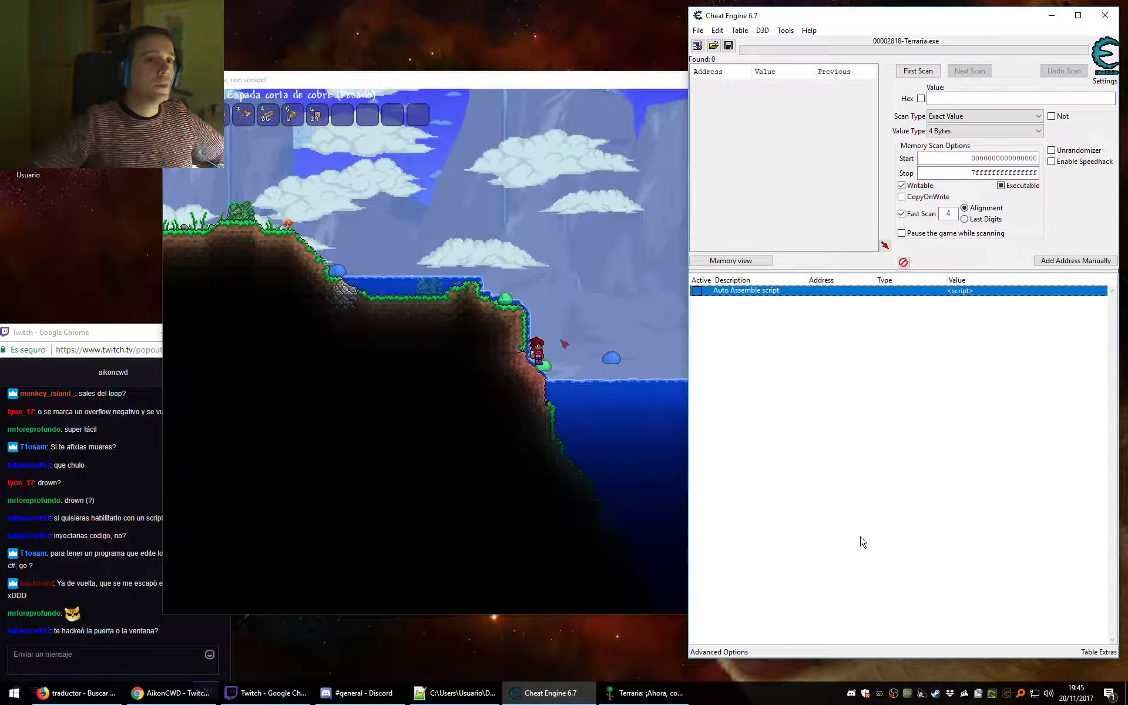
# Activate the Auto Assemble script in the cheat table and return to Terraria to test the character in the water.
pyautogui.click(584, 95)
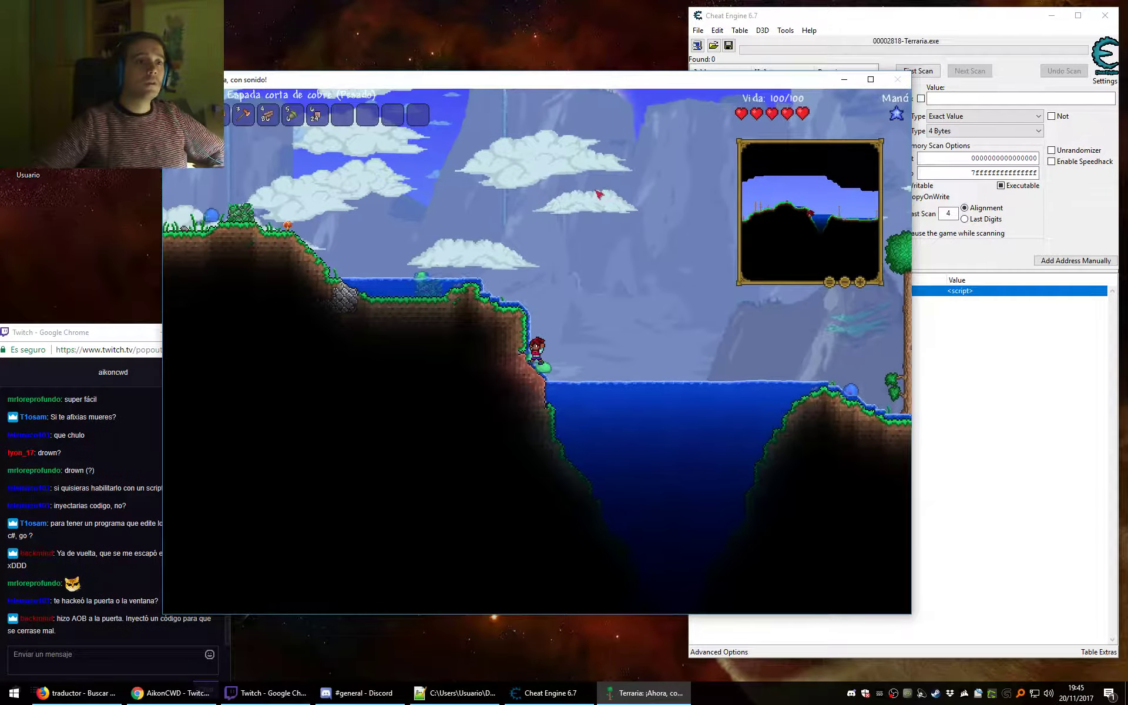
pyautogui.click(939, 312)
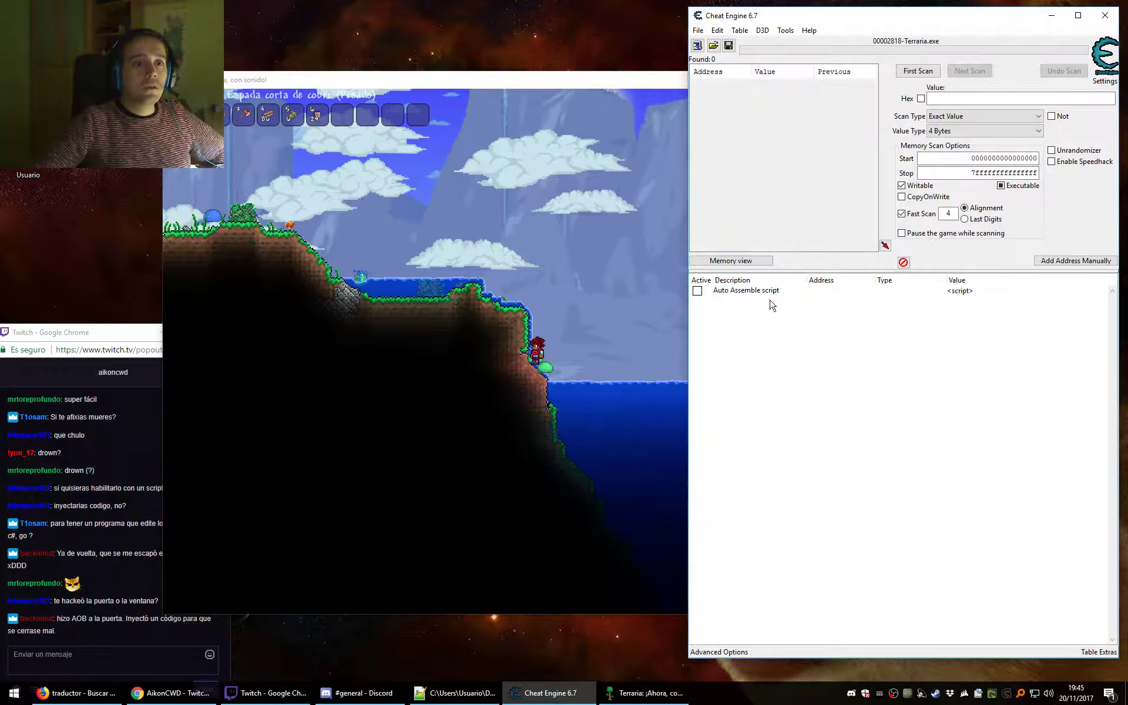
pyautogui.click(697, 291)
pyautogui.click(588, 99)
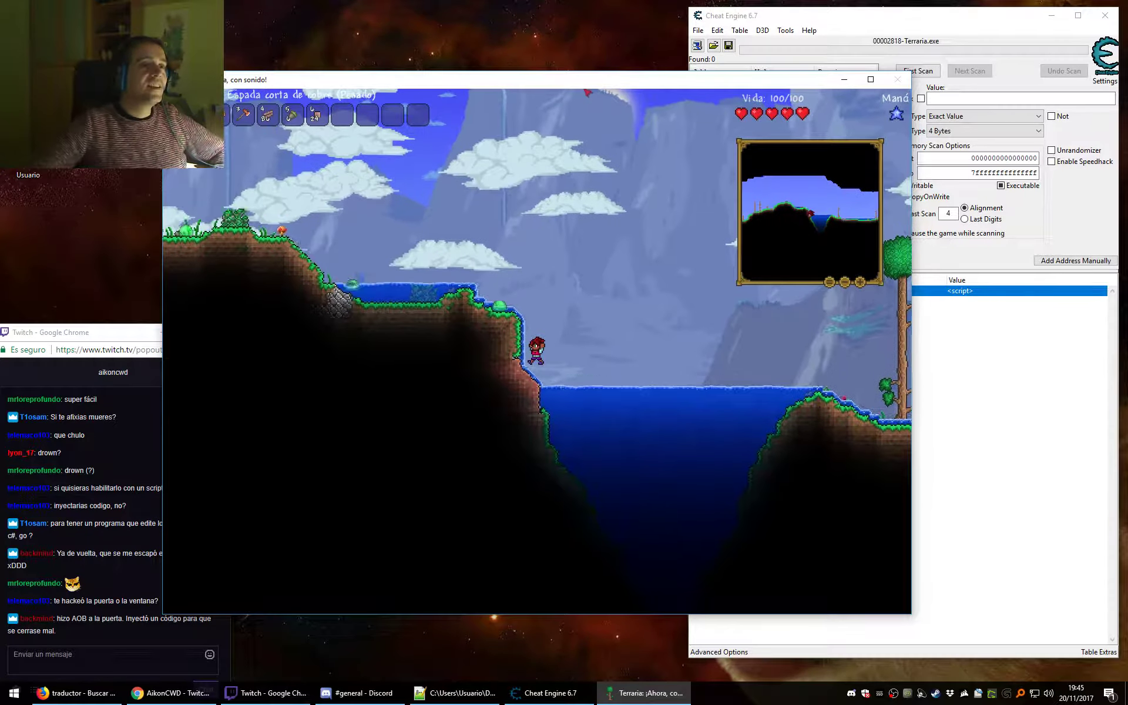
# Deactivate the Auto Assemble script, test the submerged character in Terraria, and jump out of the water.
pyautogui.click(989, 352)
pyautogui.click(698, 290)
pyautogui.click(577, 92)
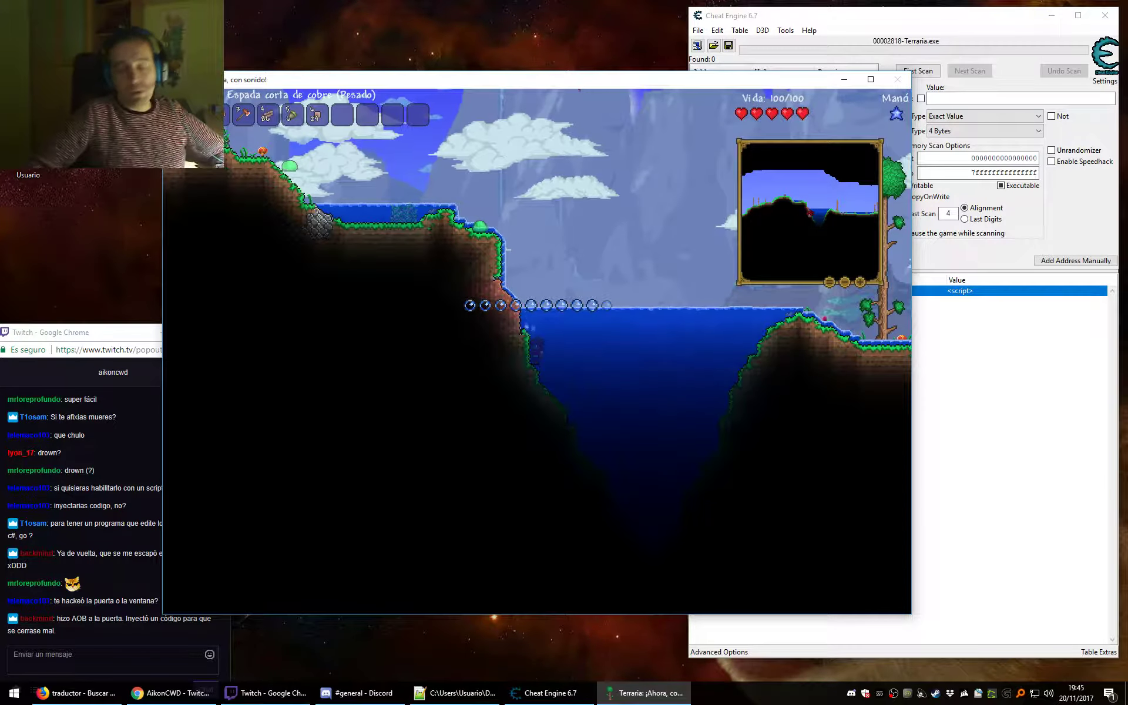
pyautogui.press('space')
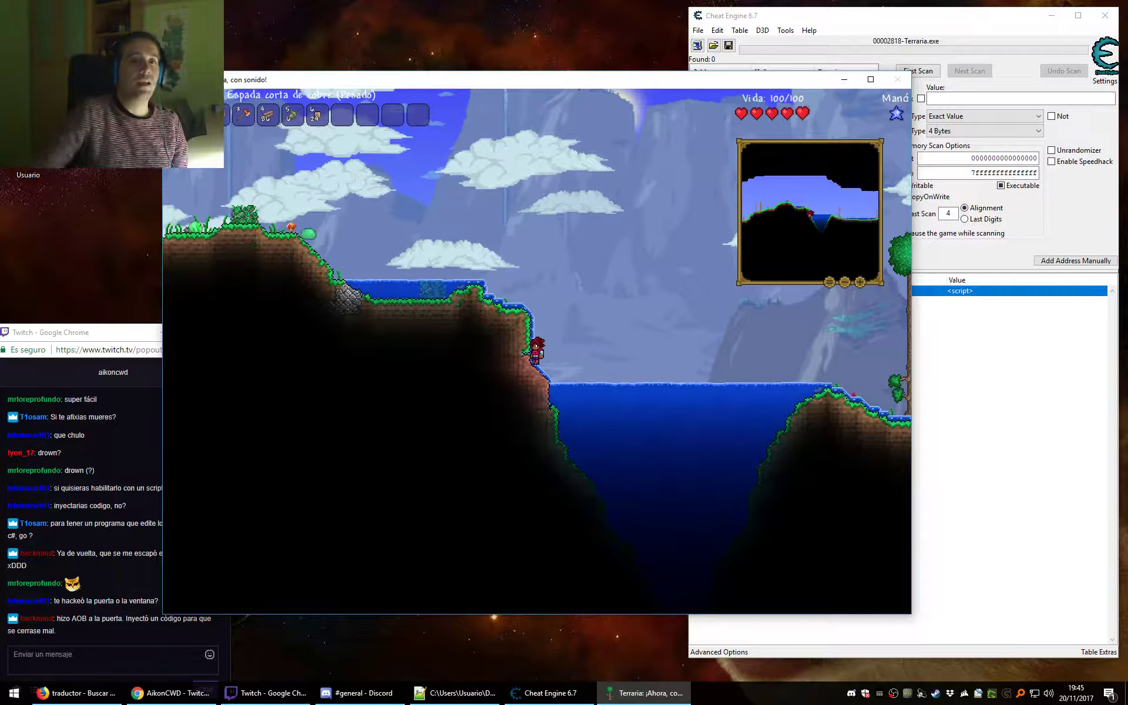
# Select the Auto Assemble script in the cheat table and move the Terraria character from the lake to the hilltop.
pyautogui.click(1035, 350)
pyautogui.click(745, 291)
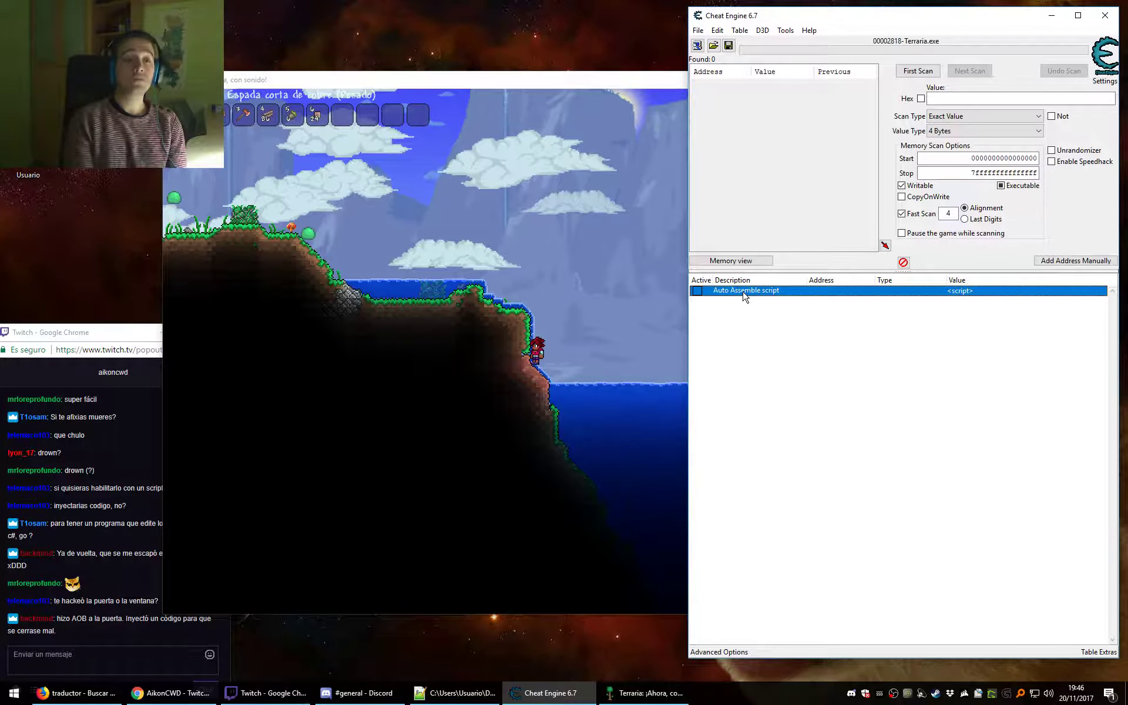
pyautogui.click(272, 133)
pyautogui.press('a')
pyautogui.press('space')
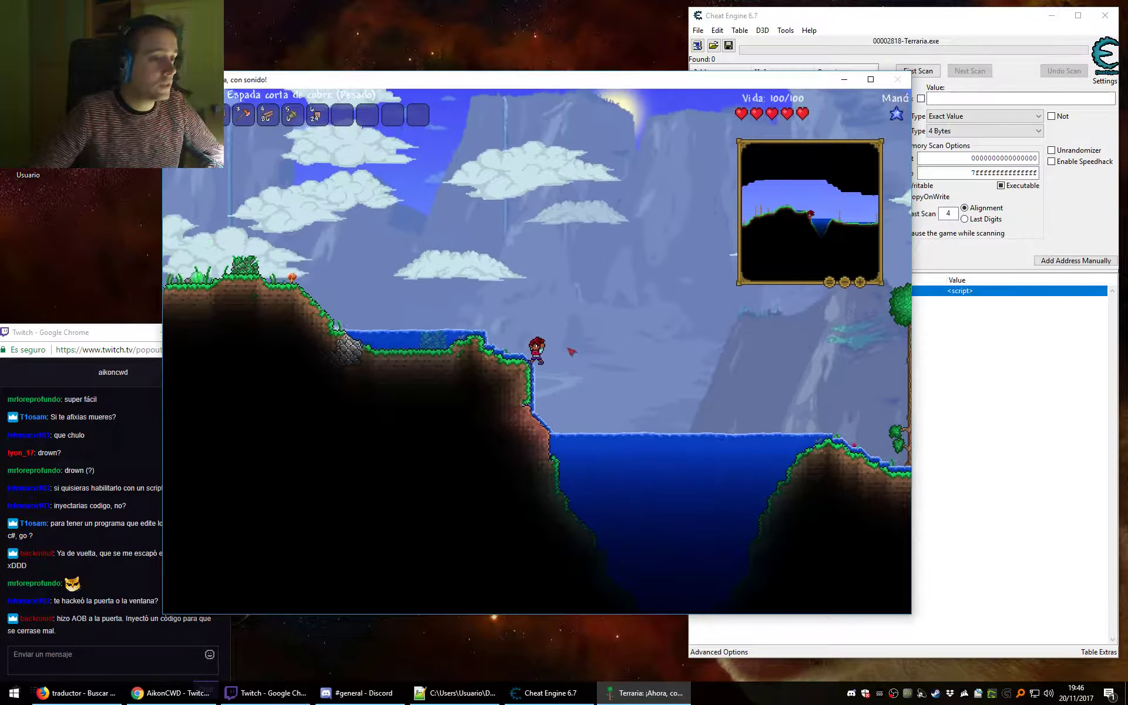
pyautogui.press('a')
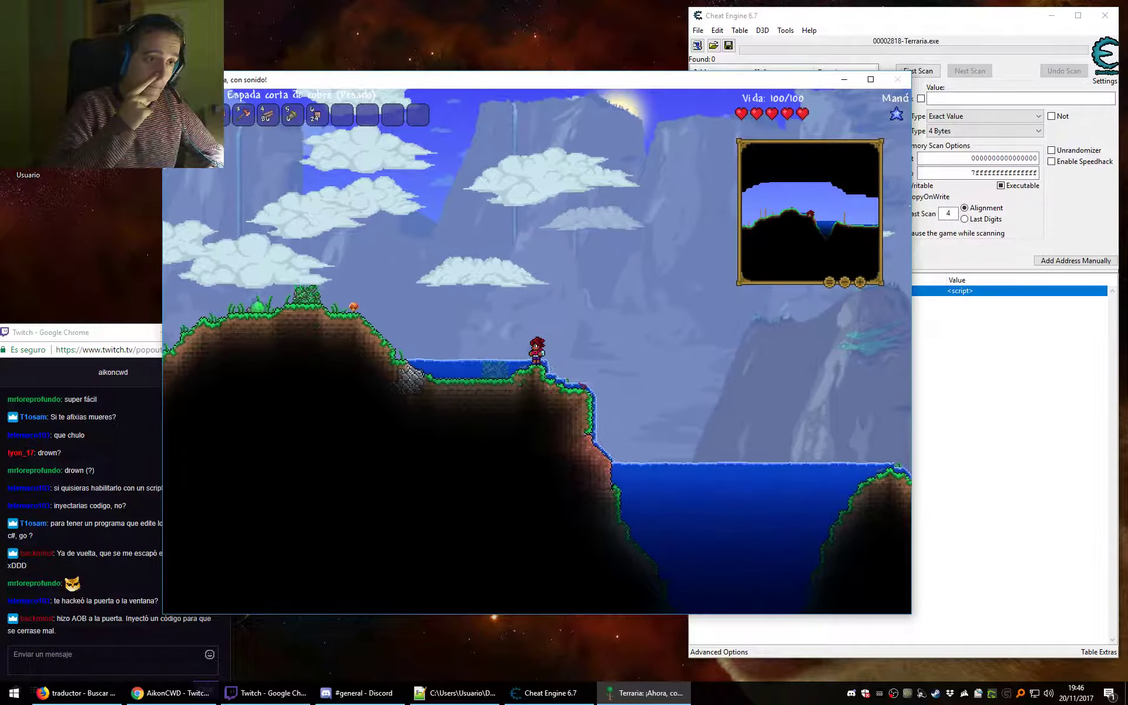
pyautogui.press('a')
pyautogui.press('space')
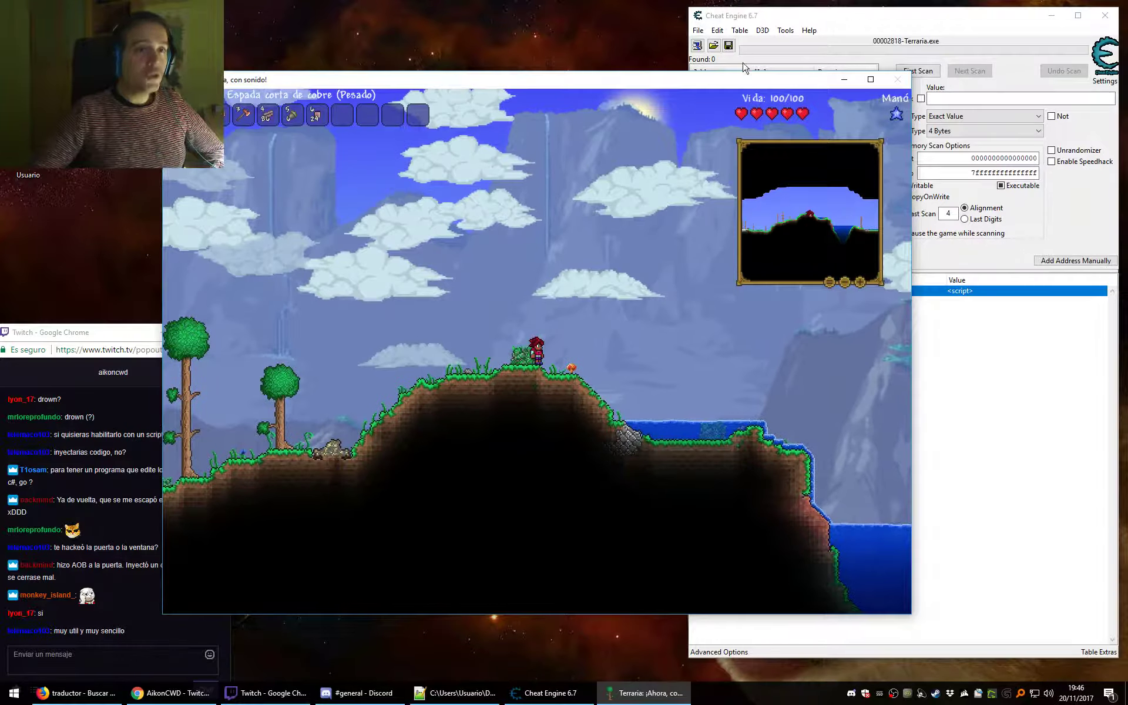
pyautogui.click(778, 22)
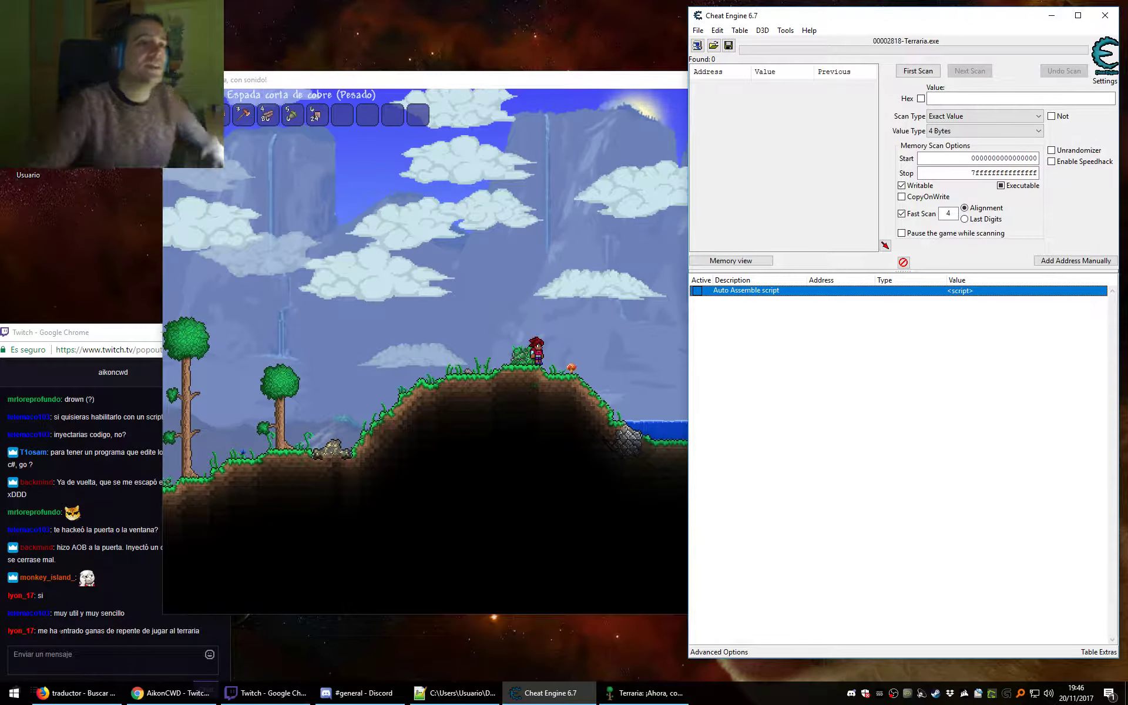
pyautogui.click(266, 80)
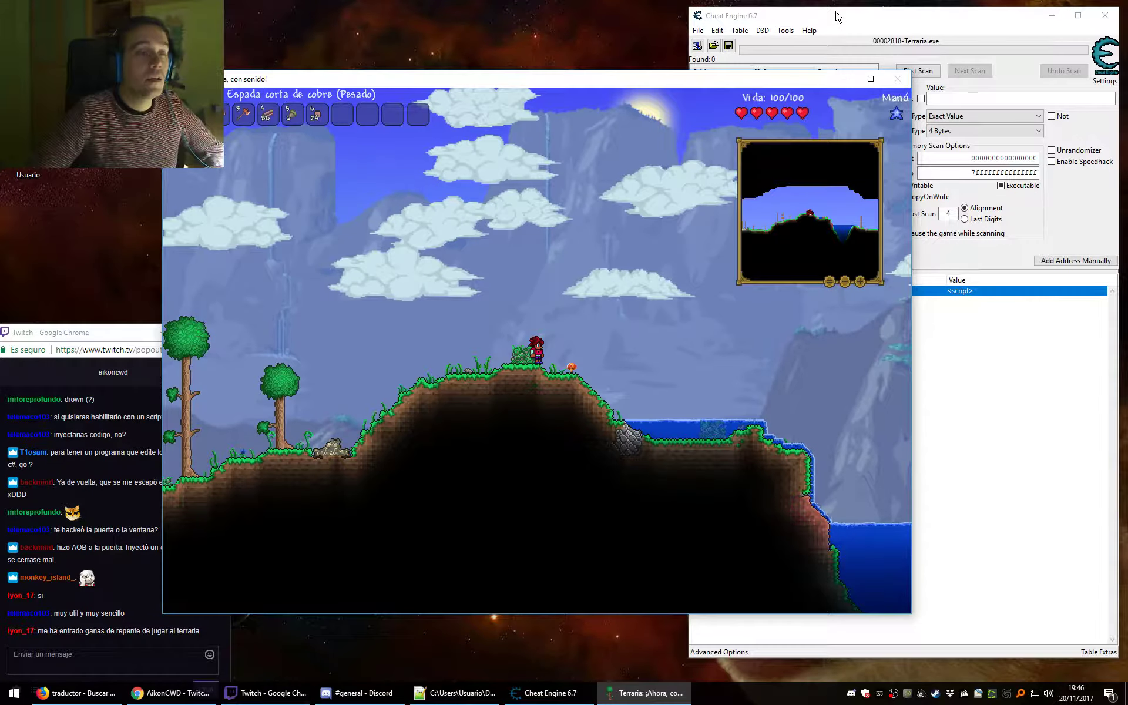
pyautogui.hotkey('alt', 'Tab')
pyautogui.click(627, 77)
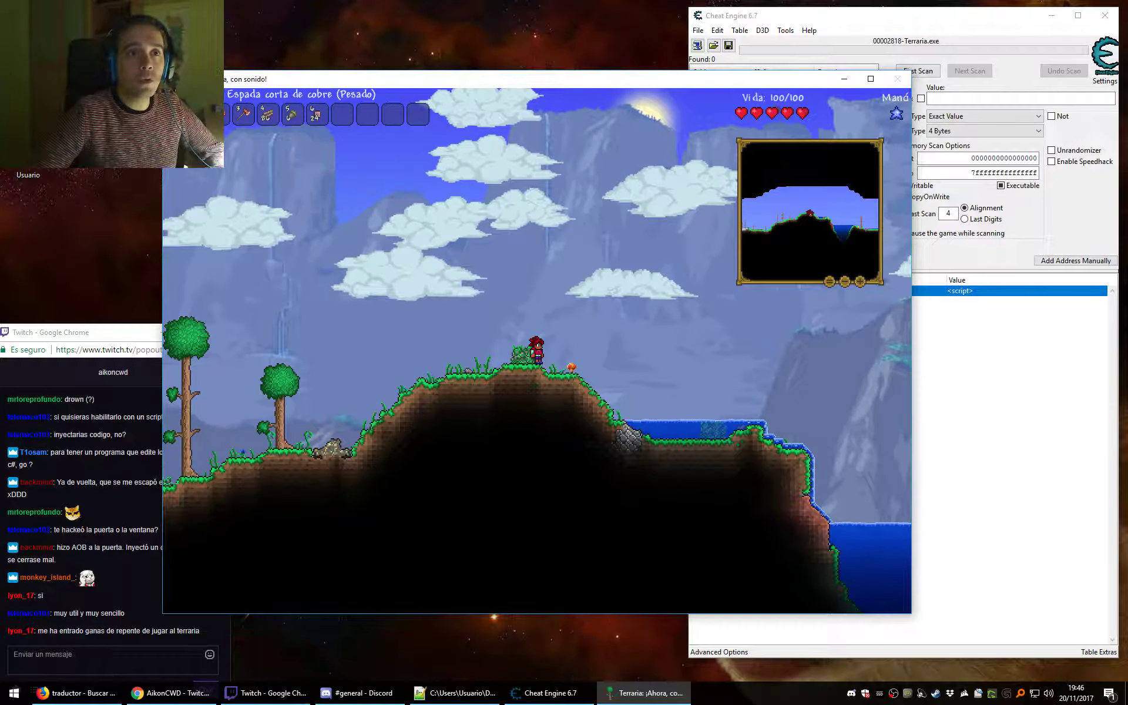
# Enumerate the game's DLLs and symbols from Cheat Engine's memory viewer and expand the Terraria.exe symbols.
pyautogui.click(804, 37)
pyautogui.click(734, 260)
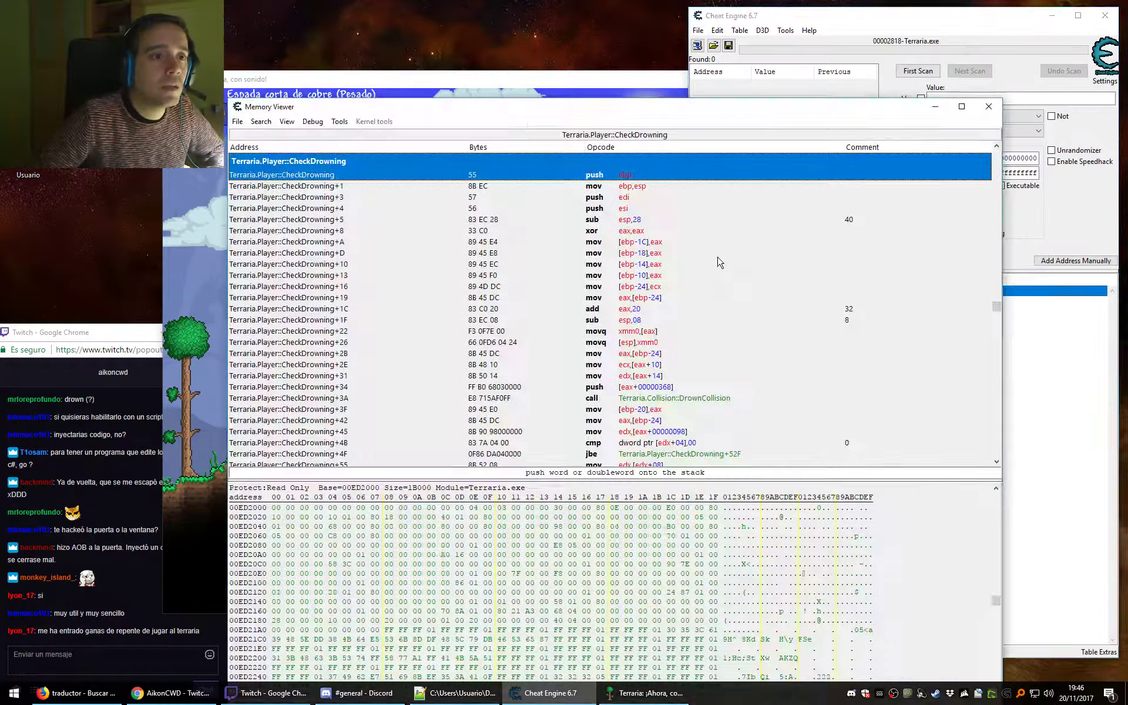
pyautogui.click(287, 122)
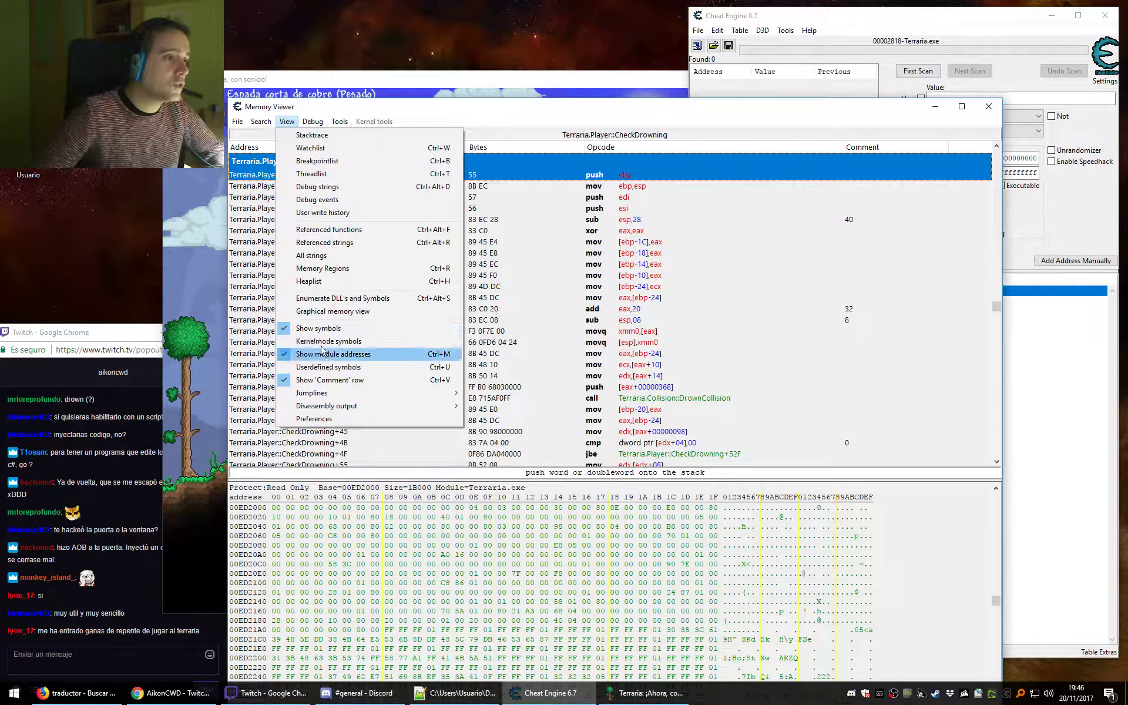
pyautogui.click(340, 297)
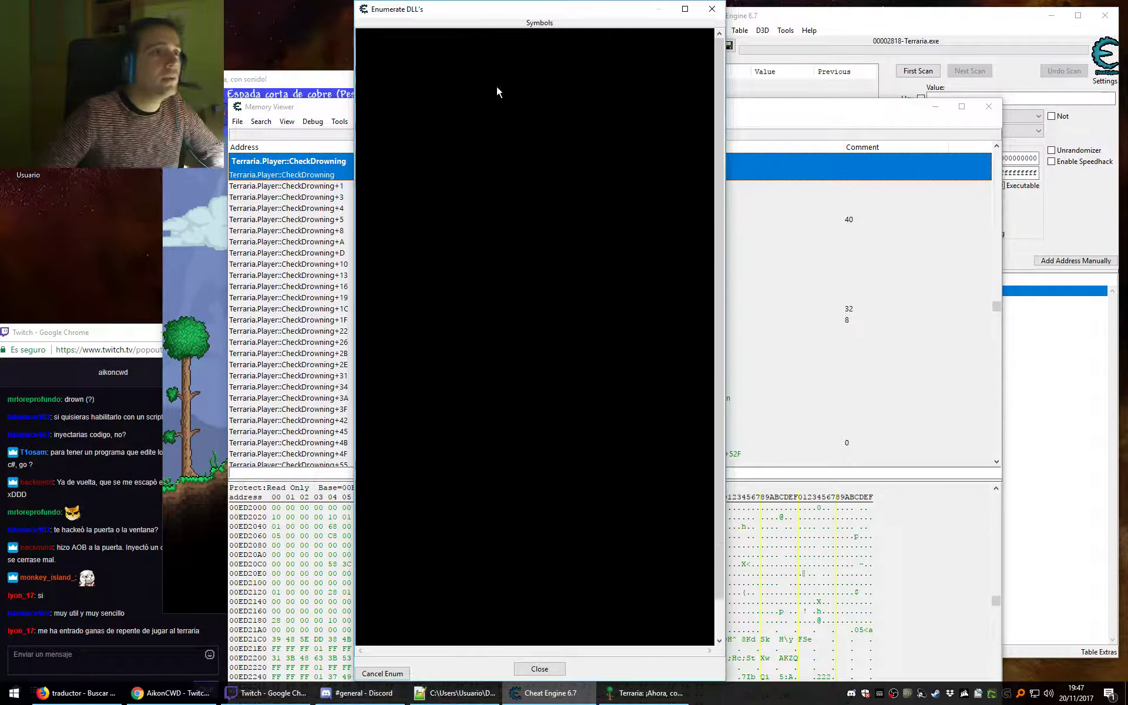
pyautogui.click(361, 34)
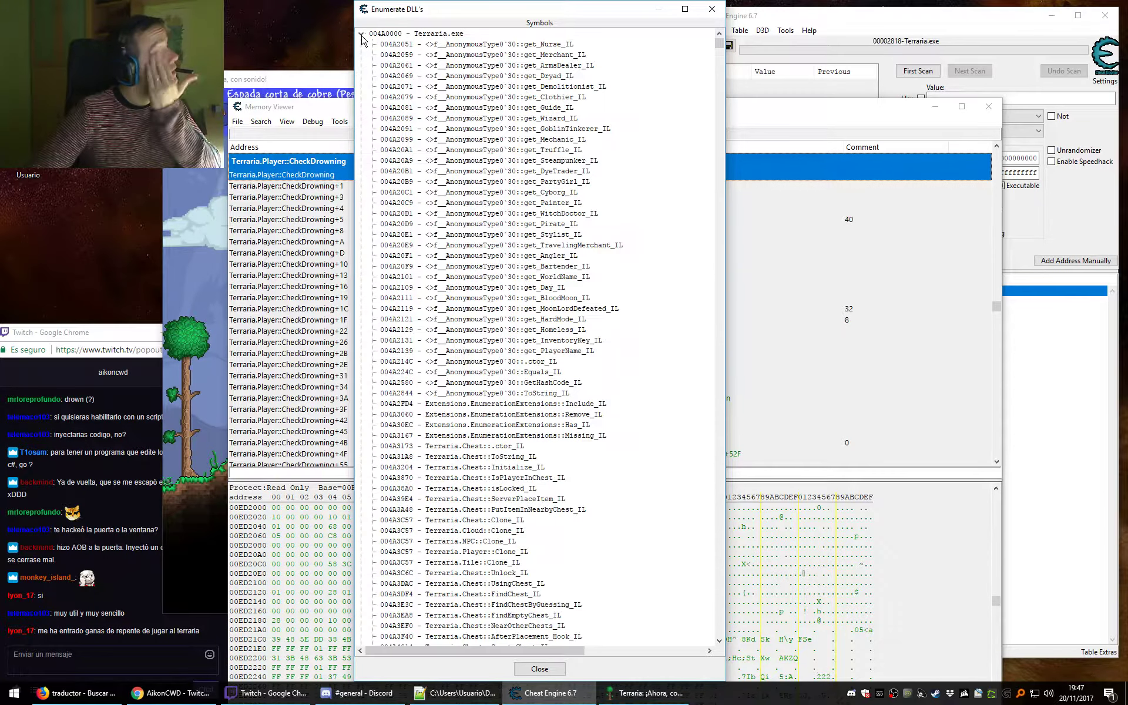
# Search the Terraria.exe symbols for ::Hurt and go to Terraria.Player::Hurt in the disassembler.
pyautogui.click(432, 34)
pyautogui.hotkey('ctrl', 'f')
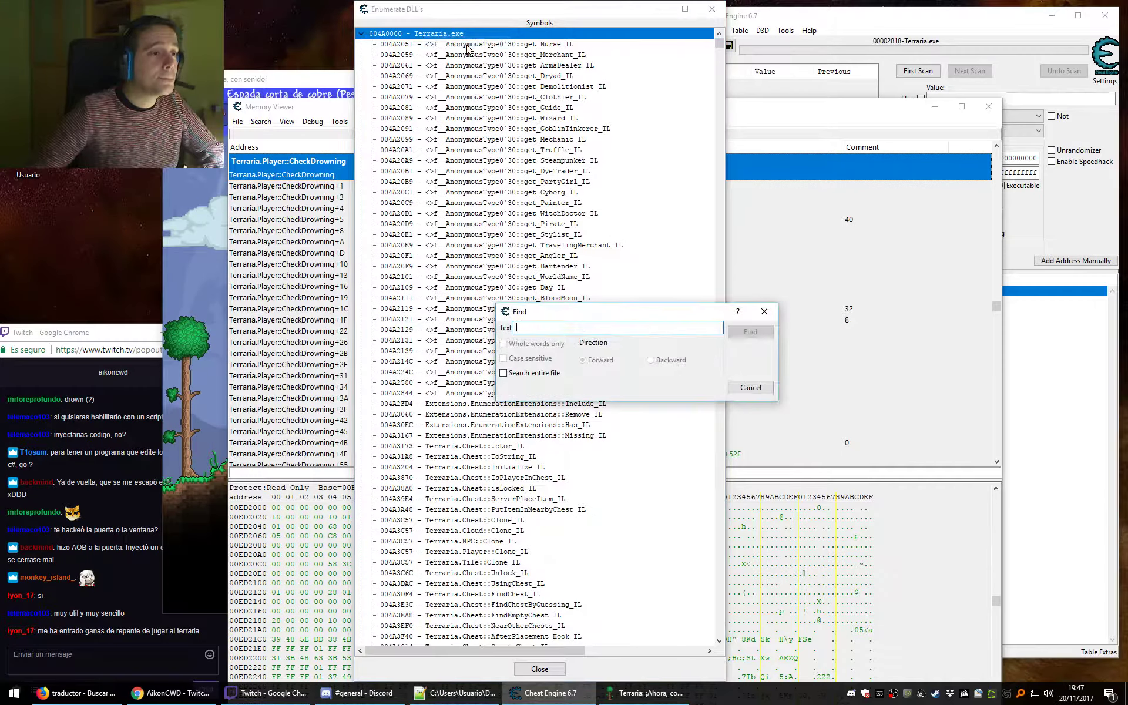
pyautogui.write(':')
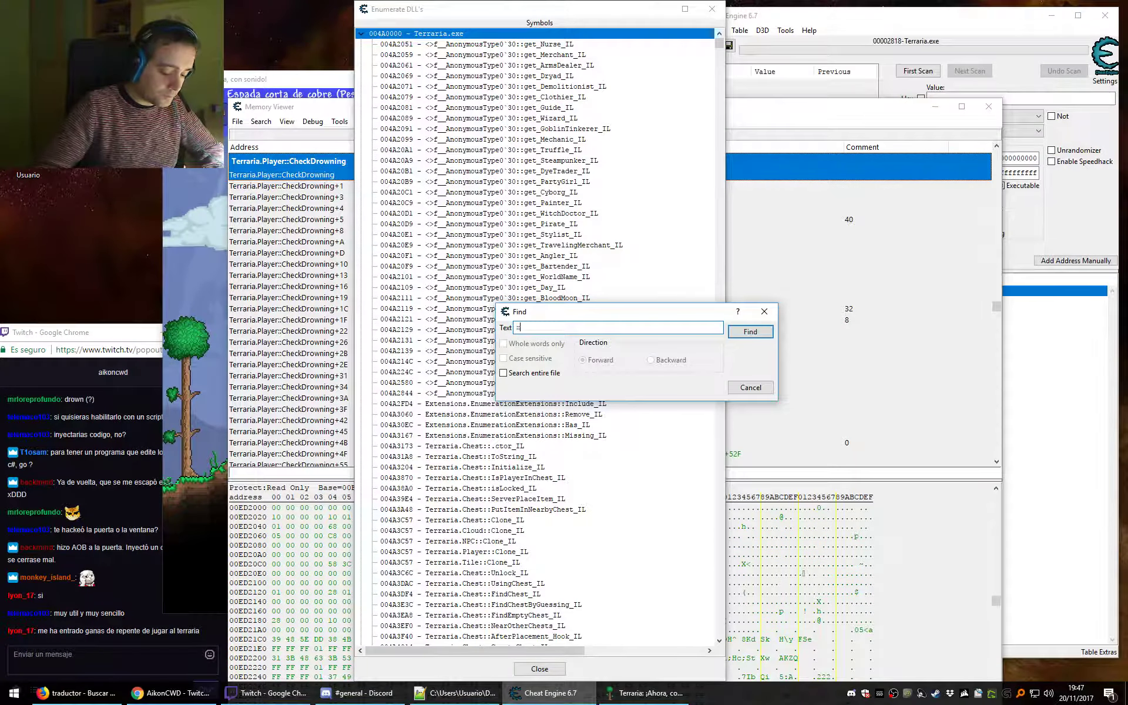
pyautogui.write(':Hurt')
pyautogui.press('Return')
pyautogui.press('Return')
pyautogui.press('Return')
pyautogui.press('Return')
pyautogui.press('Return')
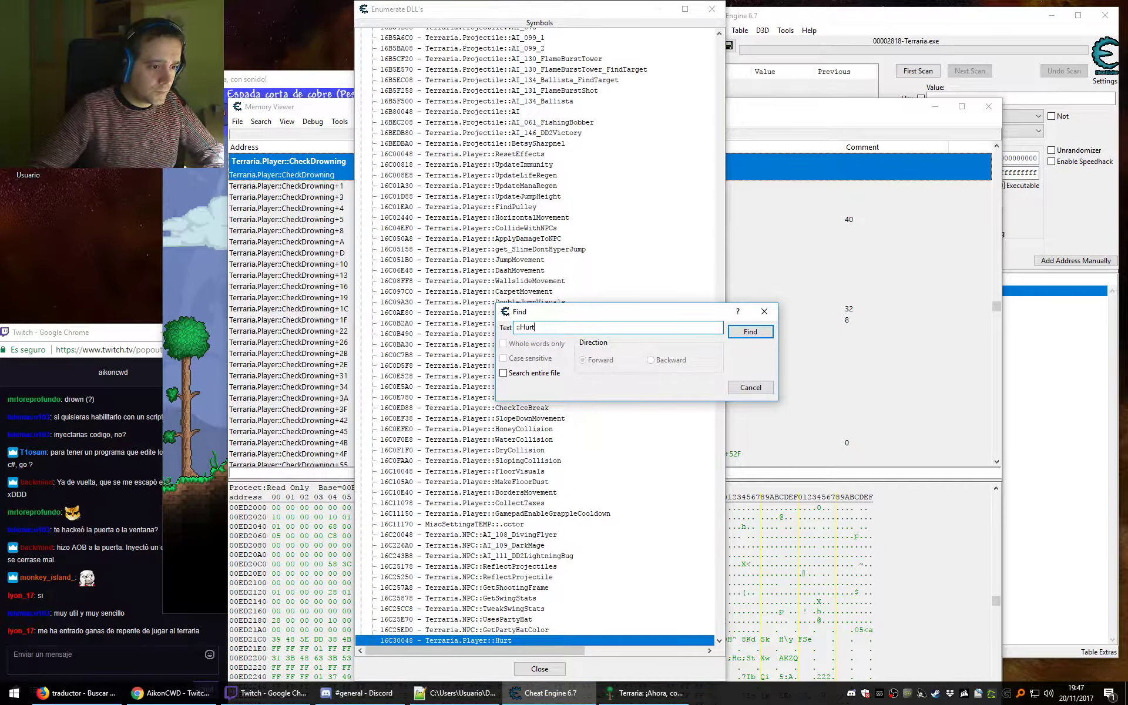
pyautogui.press('Escape')
pyautogui.doubleClick(485, 640)
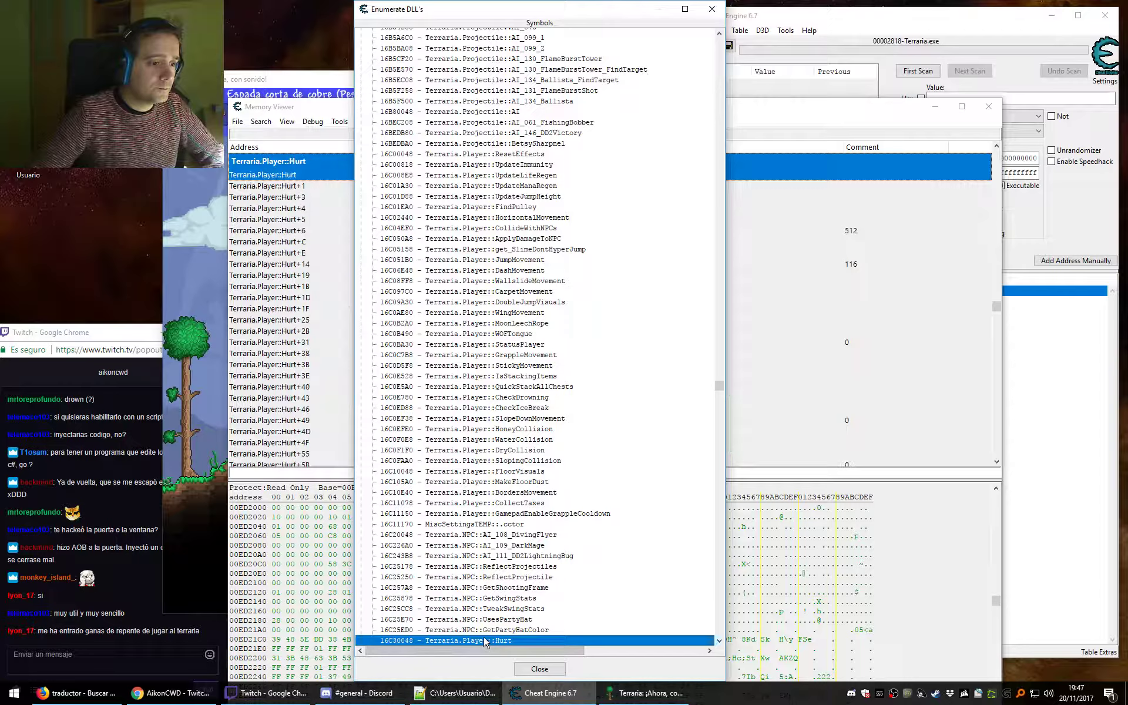
# Close the symbol list and replace the first instruction of Terraria.Player::Hurt with push ebp.
pyautogui.click(539, 669)
pyautogui.doubleClick(594, 175)
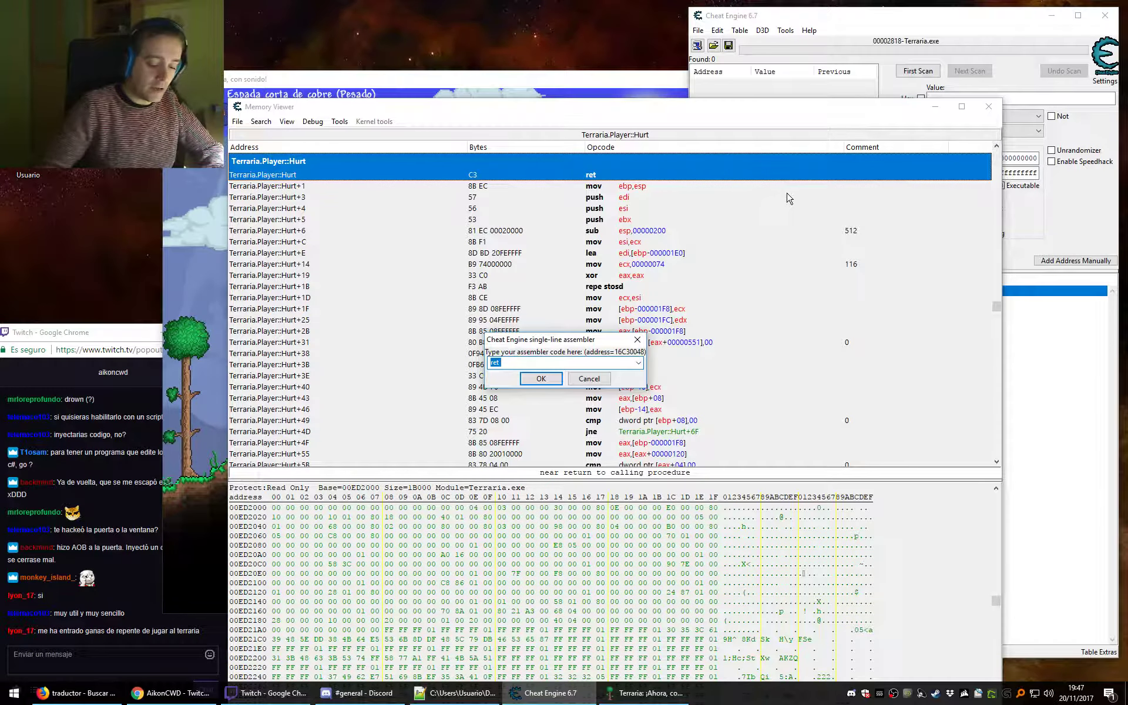
pyautogui.write('push e')
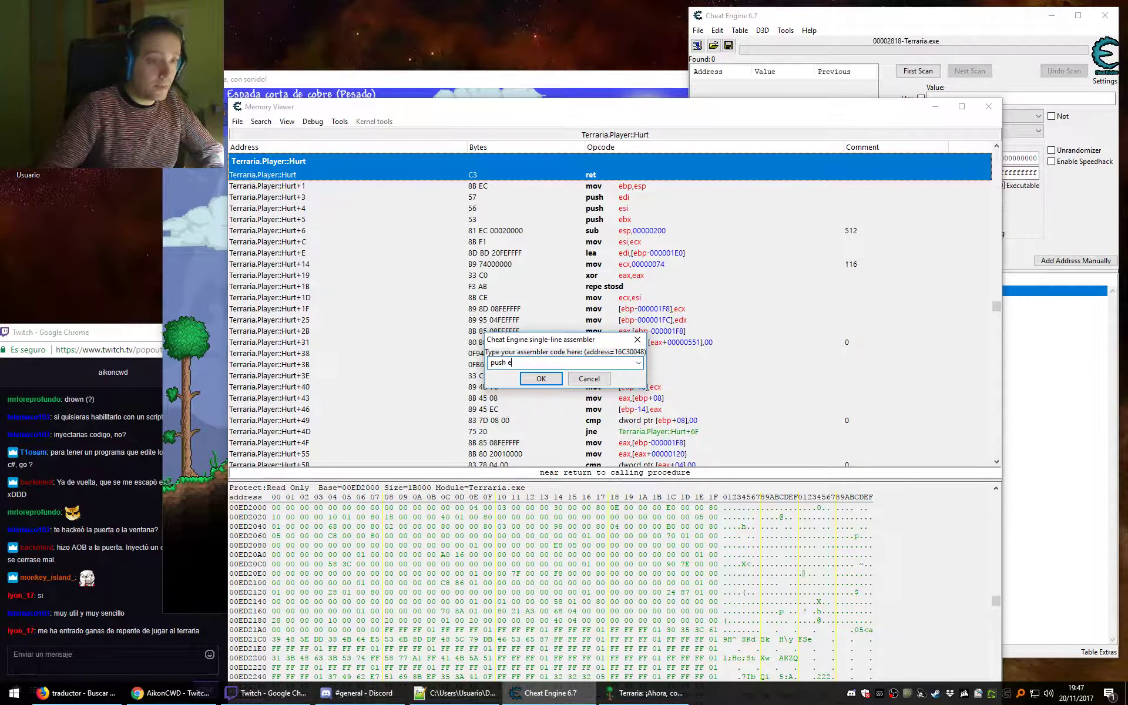
pyautogui.write('bp')
pyautogui.press('Return')
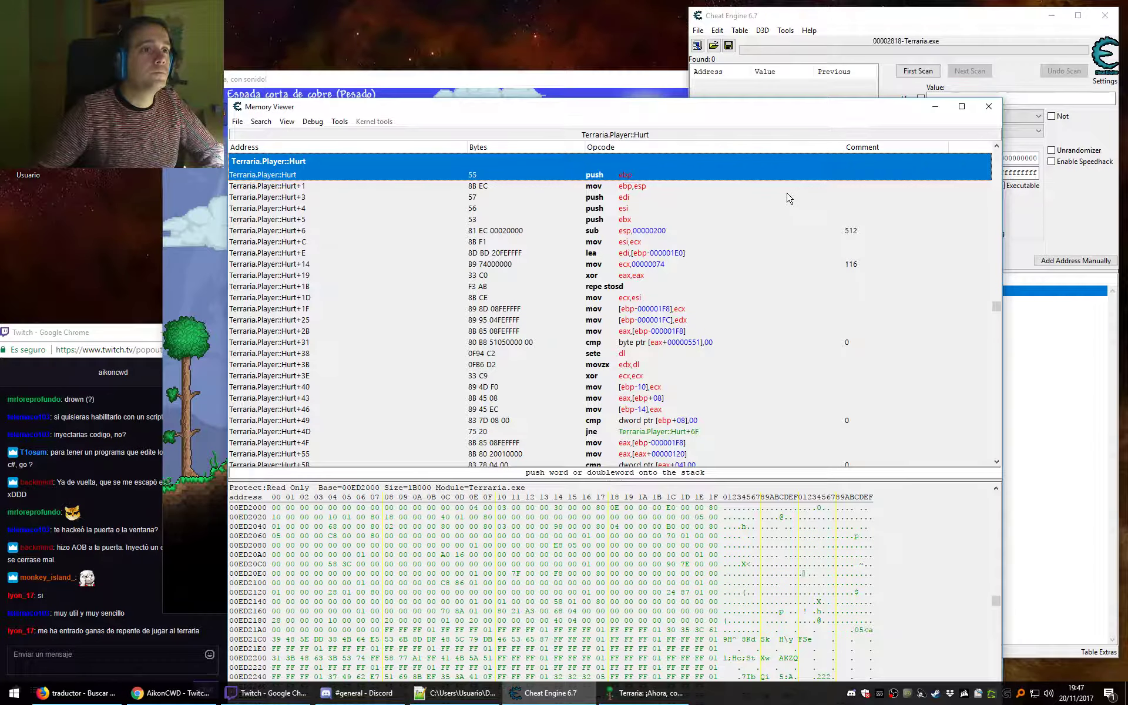
# Test damage in Terraria by running the character from the hill to the snowy area, taking a slime hit, backing away and opening the inventory.
pyautogui.click(564, 72)
pyautogui.press('d')
pyautogui.press('space')
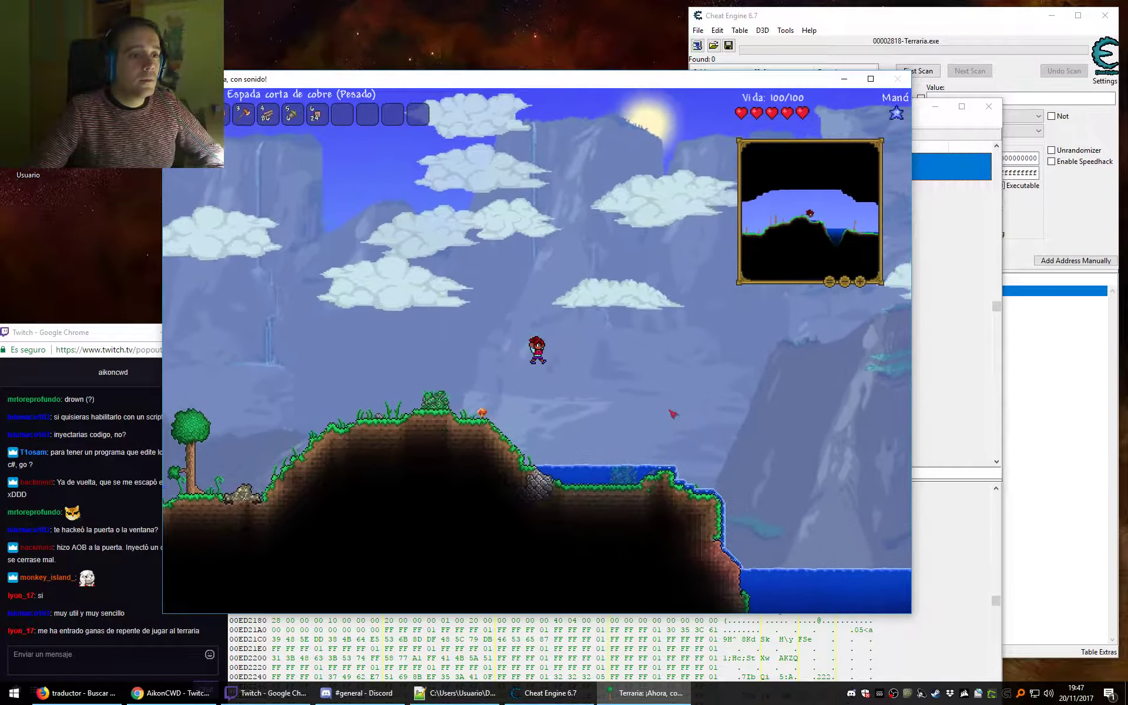
pyautogui.press('a')
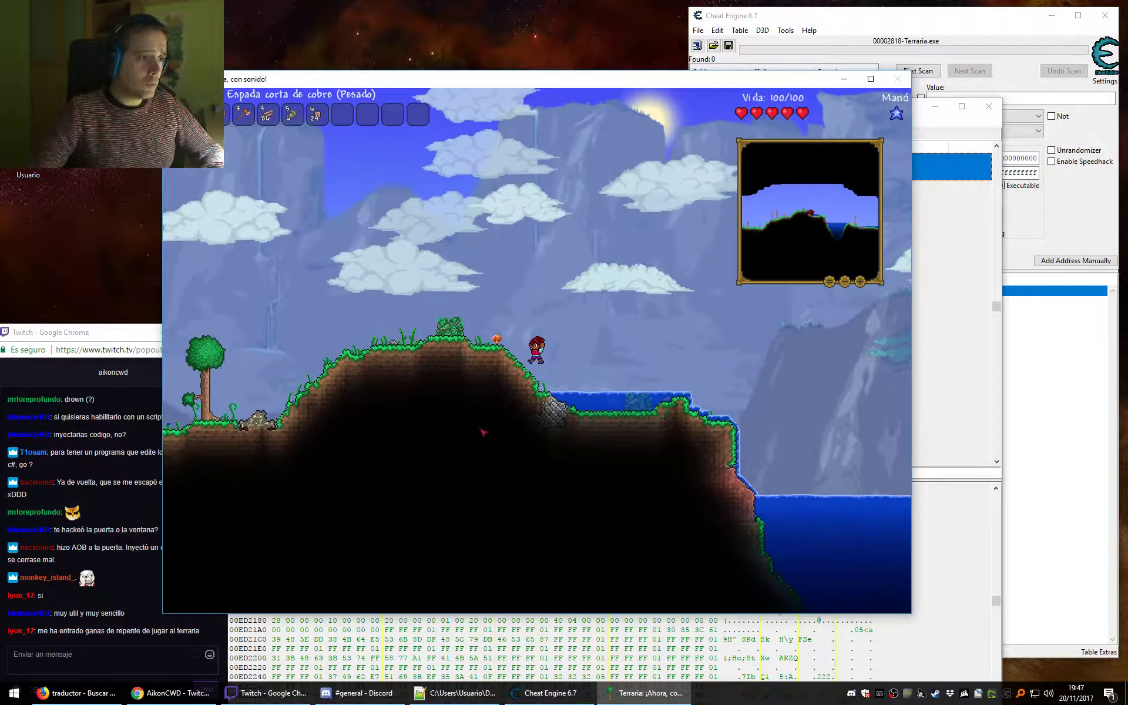
pyautogui.press('a')
pyautogui.press('space')
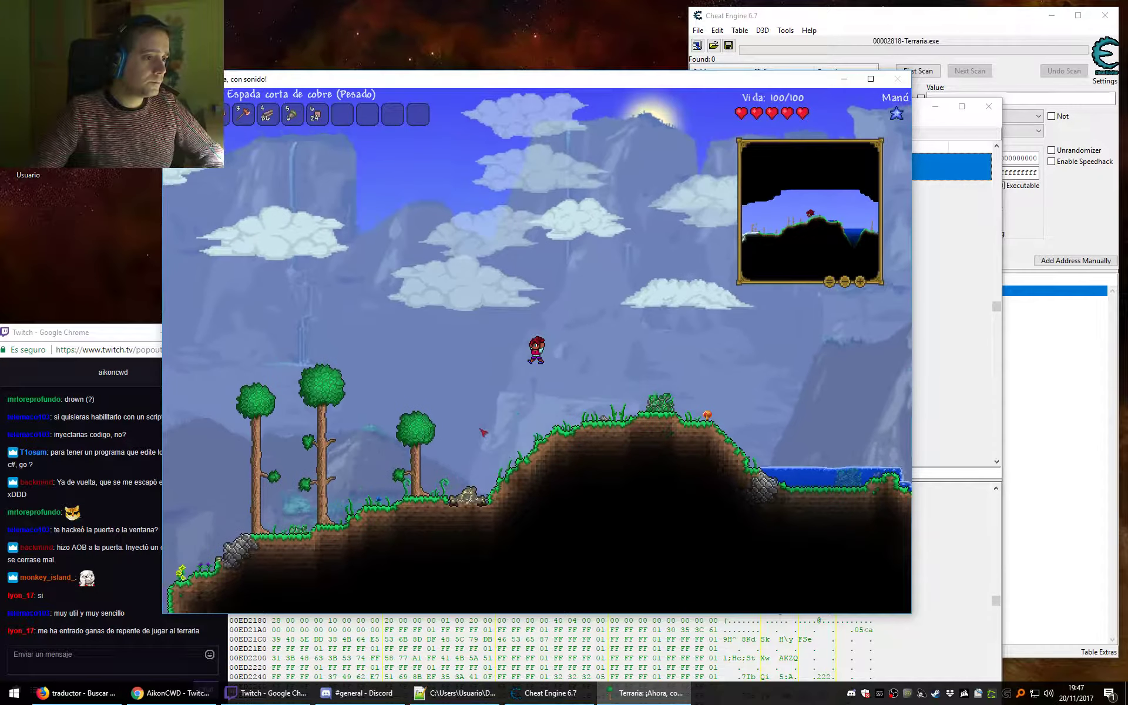
pyautogui.press('a')
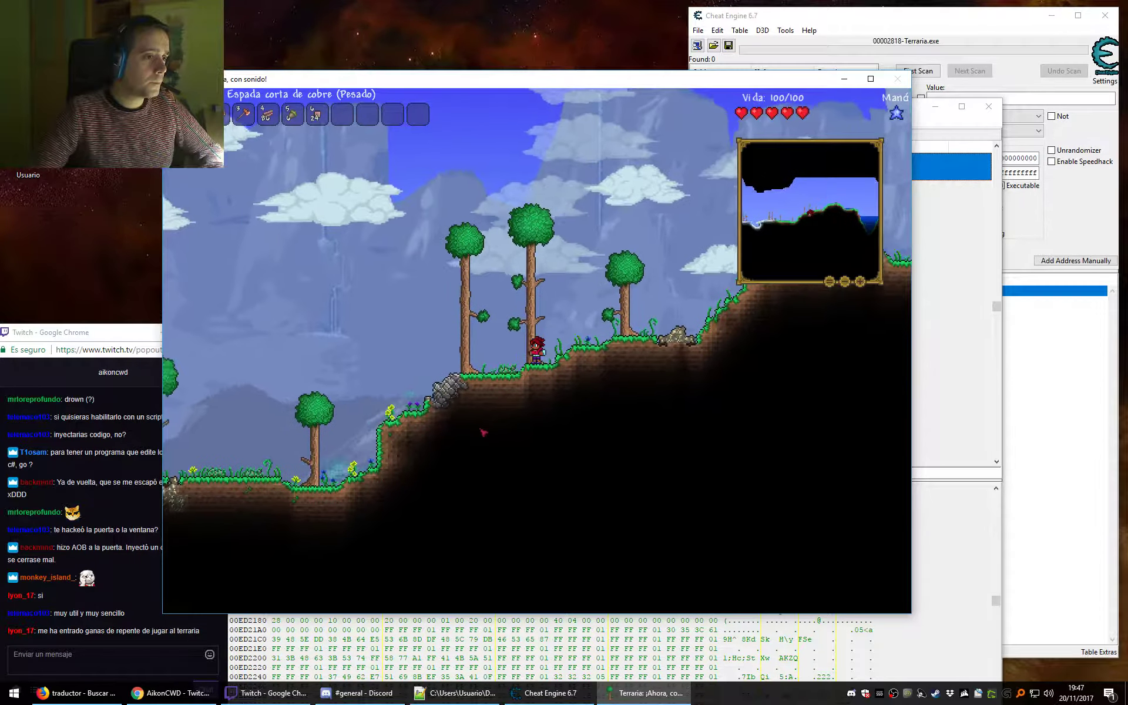
pyautogui.press('a')
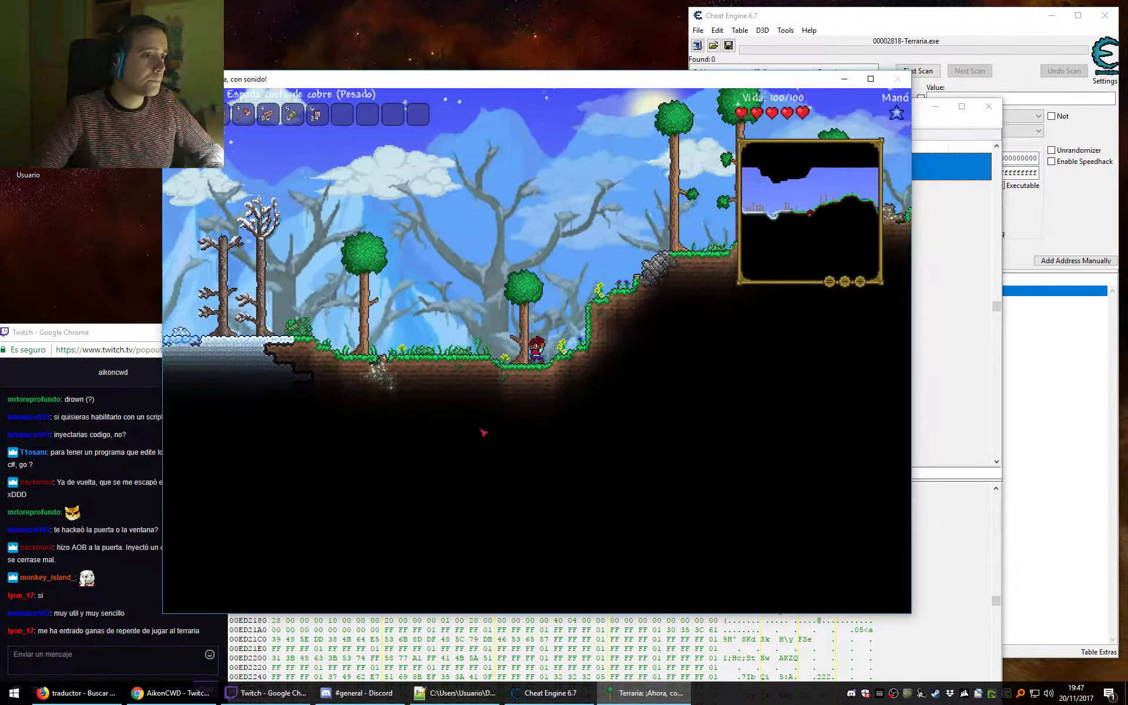
pyautogui.press('a')
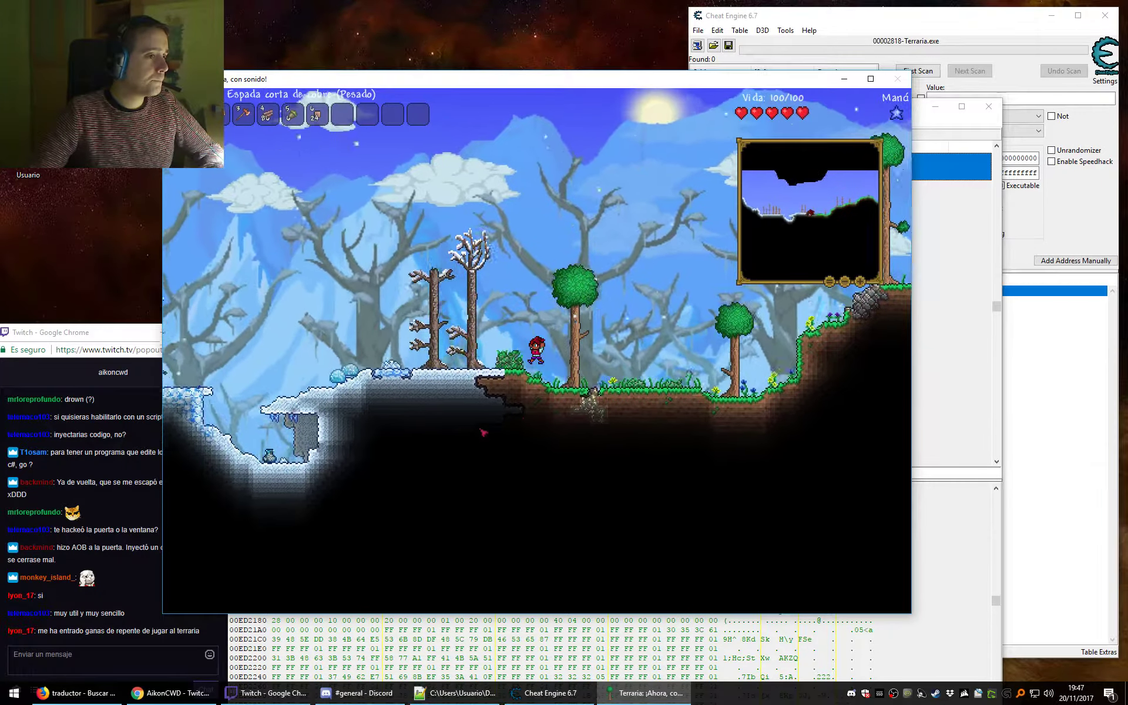
pyautogui.press('a')
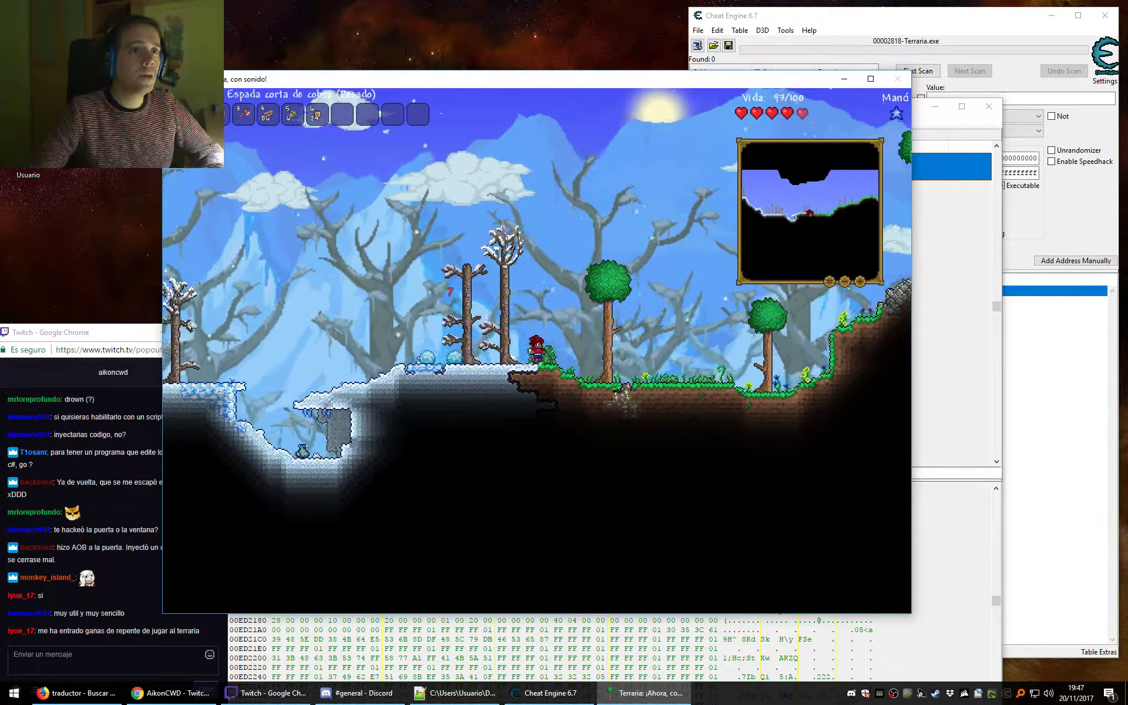
pyautogui.press('d')
pyautogui.press('Escape')
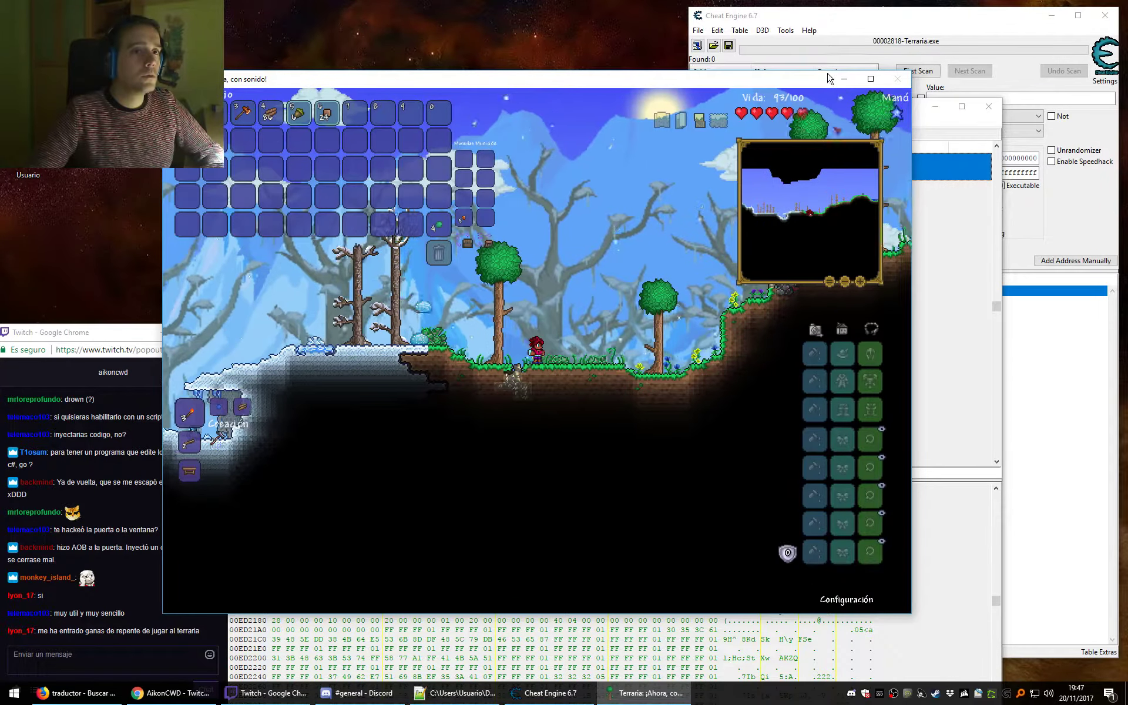
# Run a first scan in Cheat Engine for the exact value 93 with the value type set to All.
pyautogui.click(815, 25)
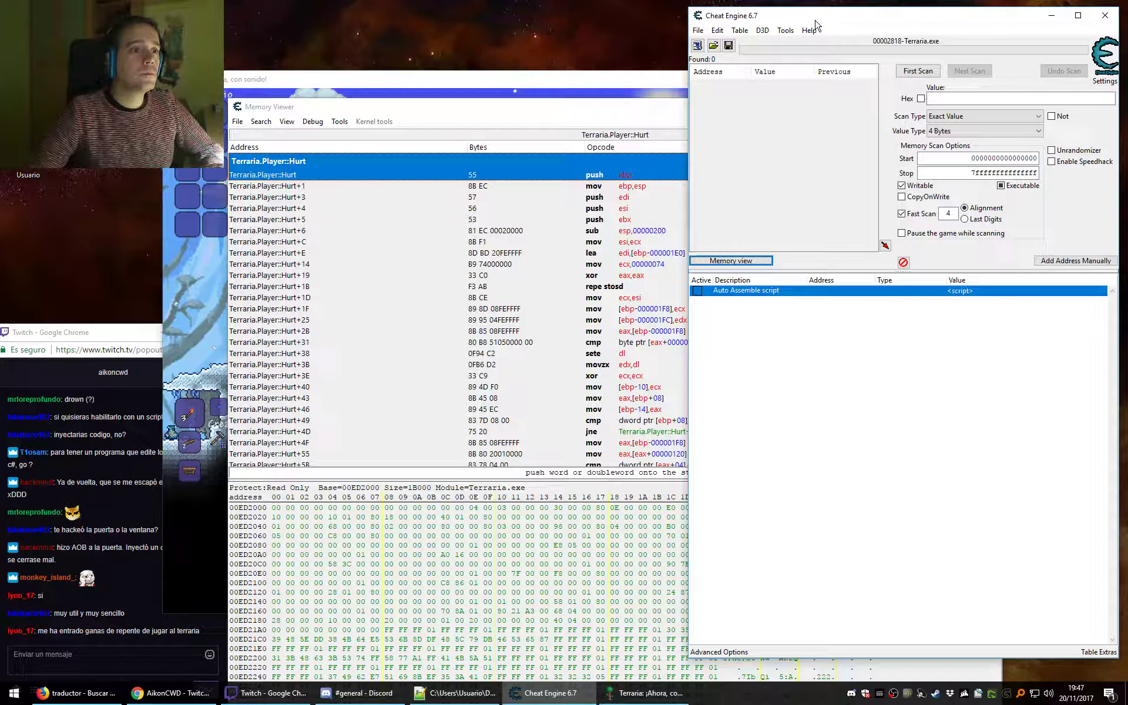
pyautogui.click(954, 98)
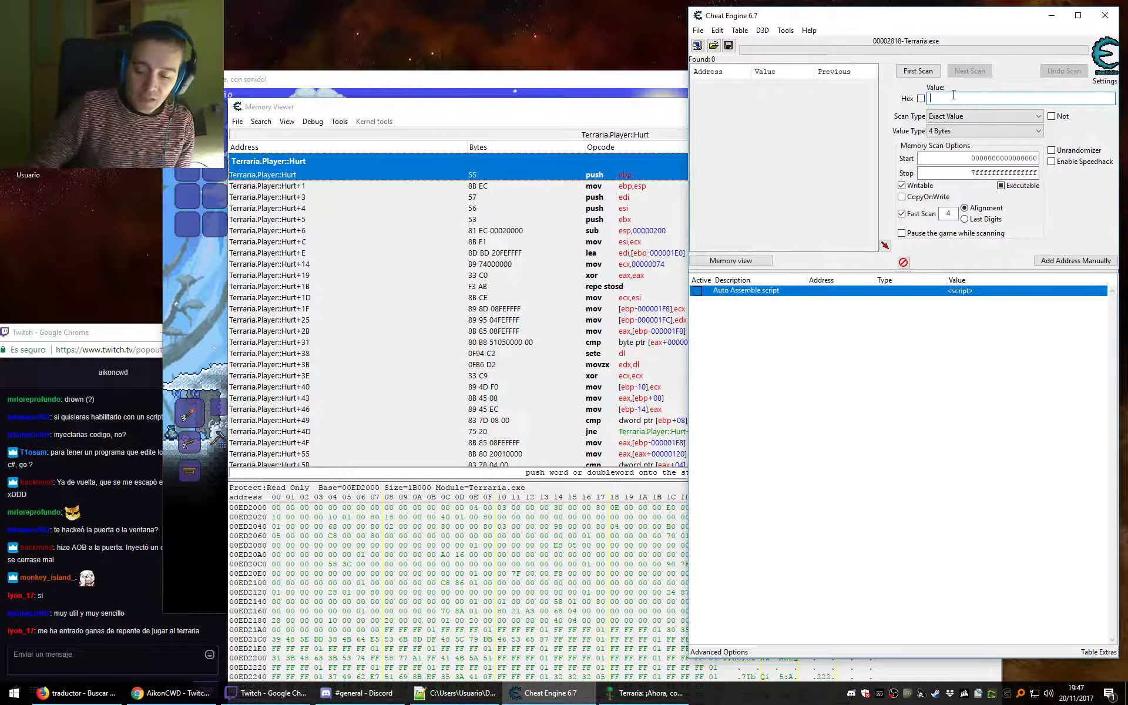
pyautogui.click(947, 130)
pyautogui.click(945, 198)
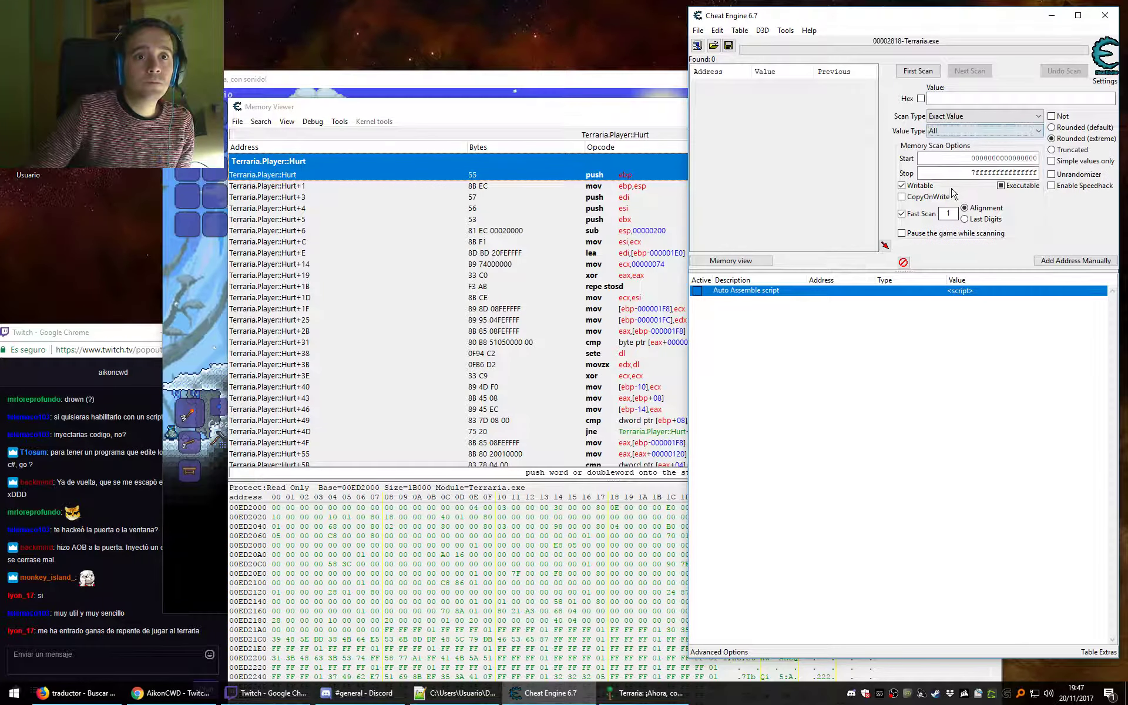
pyautogui.click(950, 98)
pyautogui.press('Return')
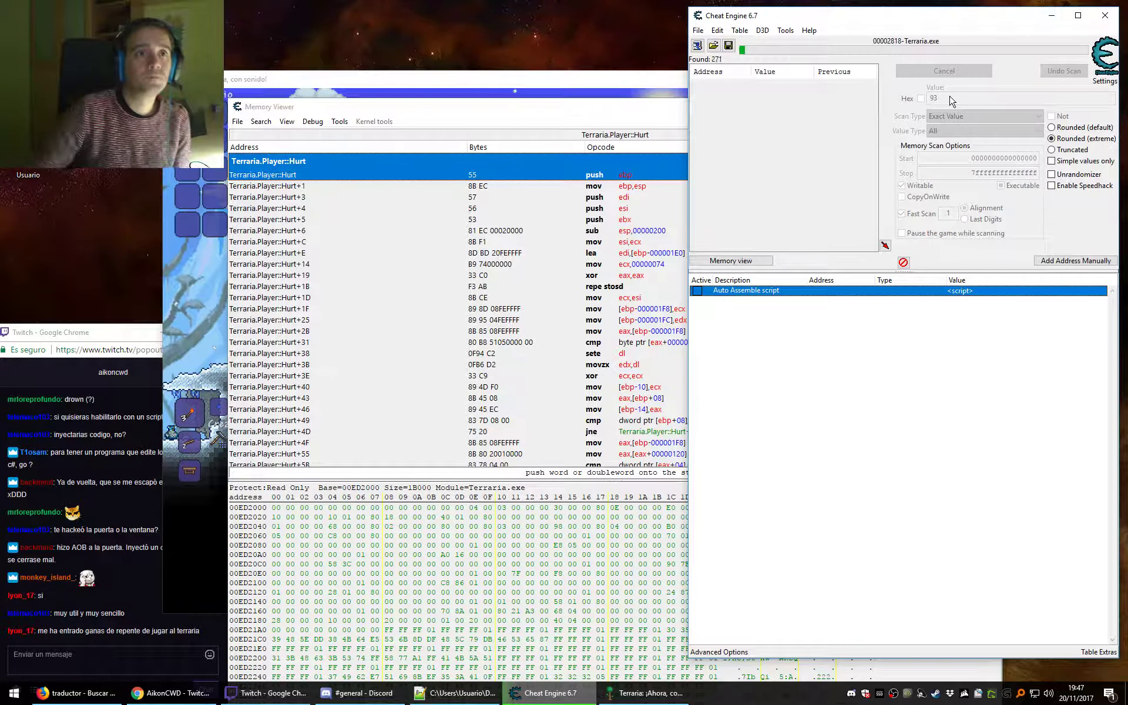
# Return to Terraria, close the inventory and move the character back into the slimes to take another hit.
pyautogui.click(464, 85)
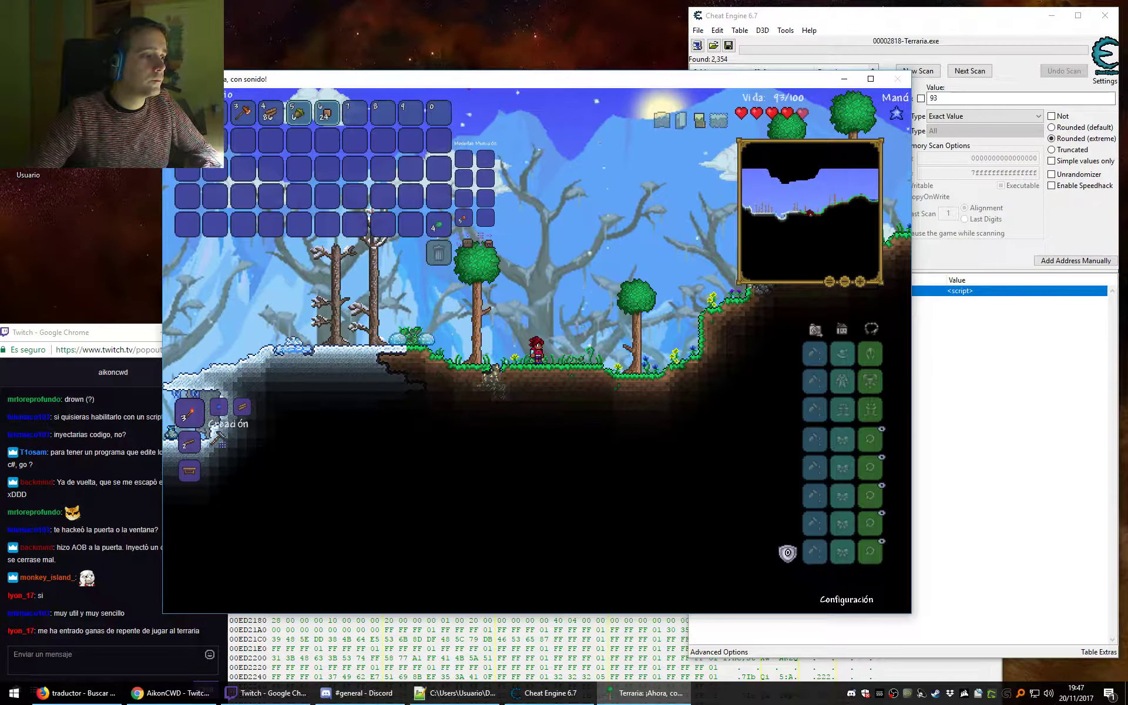
pyautogui.press('Escape')
pyautogui.press('a')
pyautogui.press('space')
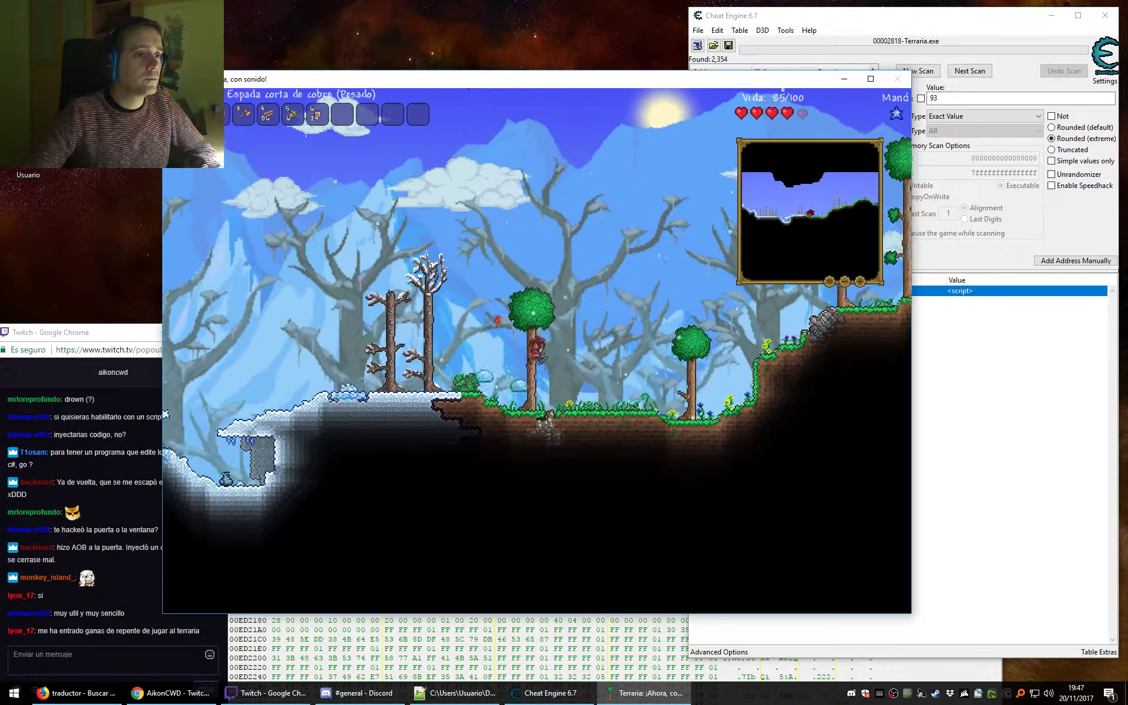
# Narrow the Cheat Engine scan to the value 85 and add the remaining address to the cheat table.
pyautogui.click(979, 35)
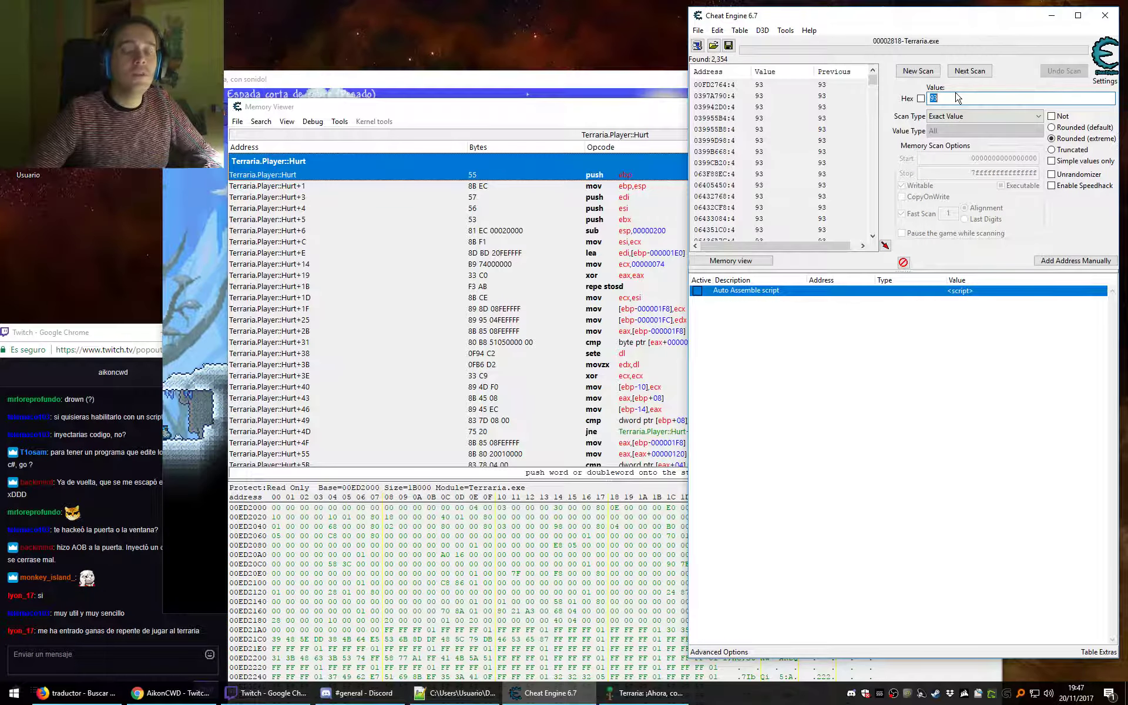
pyautogui.press('Return')
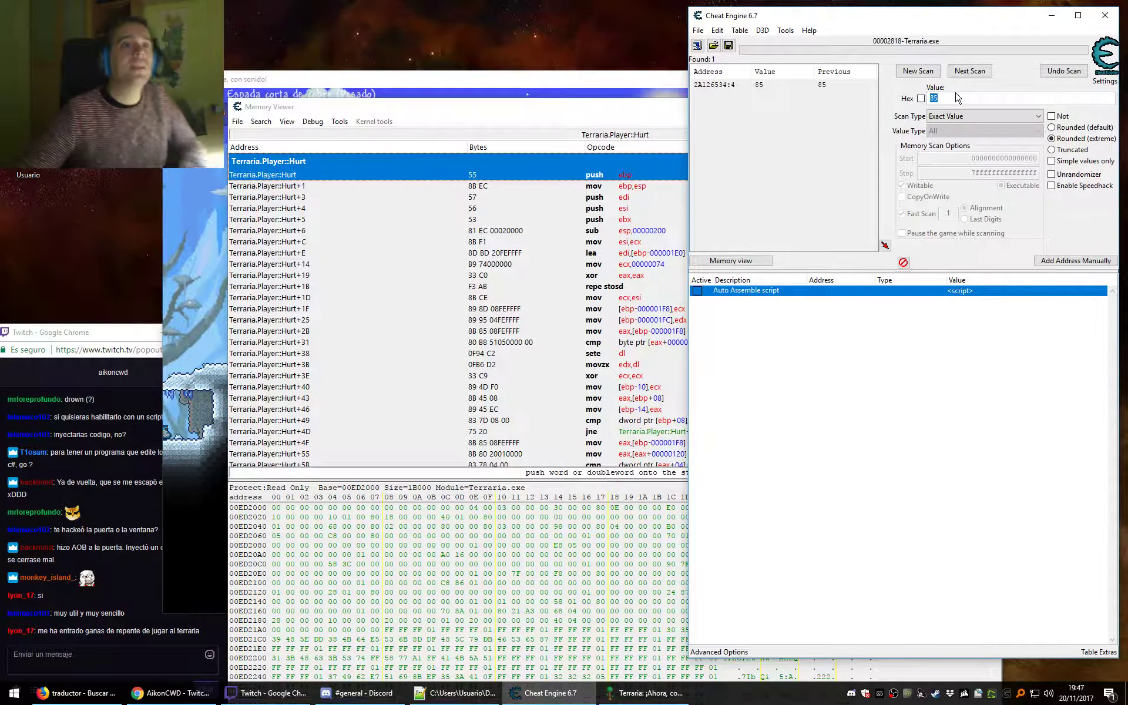
pyautogui.doubleClick(726, 85)
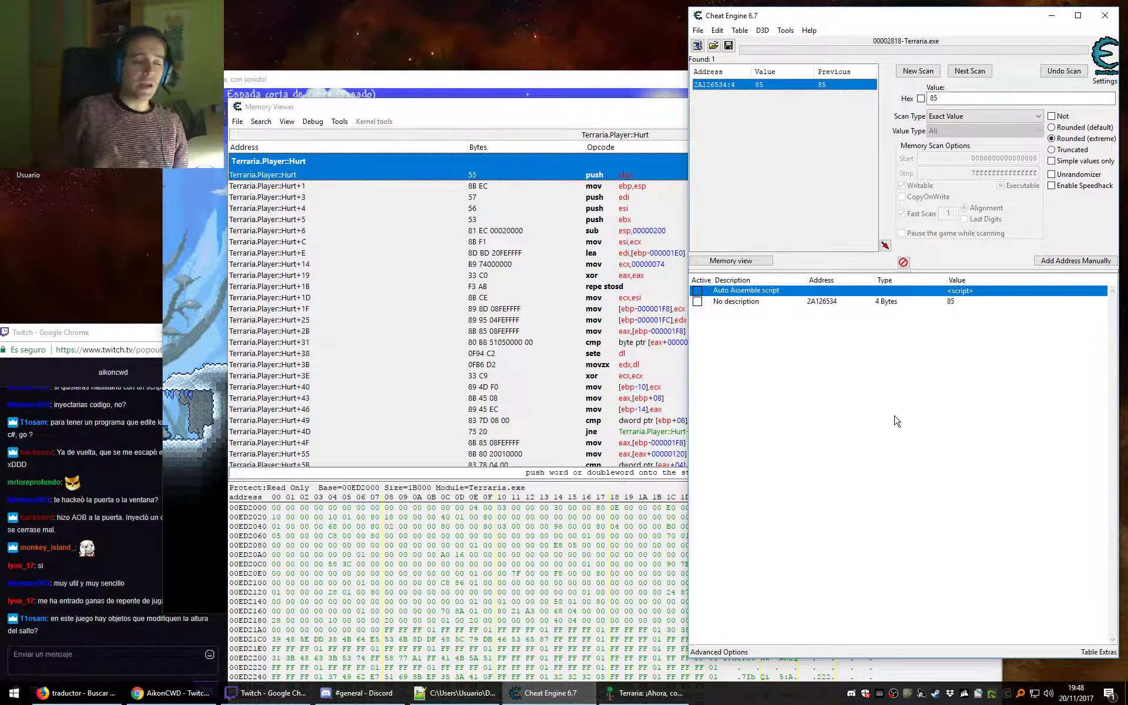
# Find out what accesses the newly added health address, attaching the debugger to the process.
pyautogui.rightClick(809, 304)
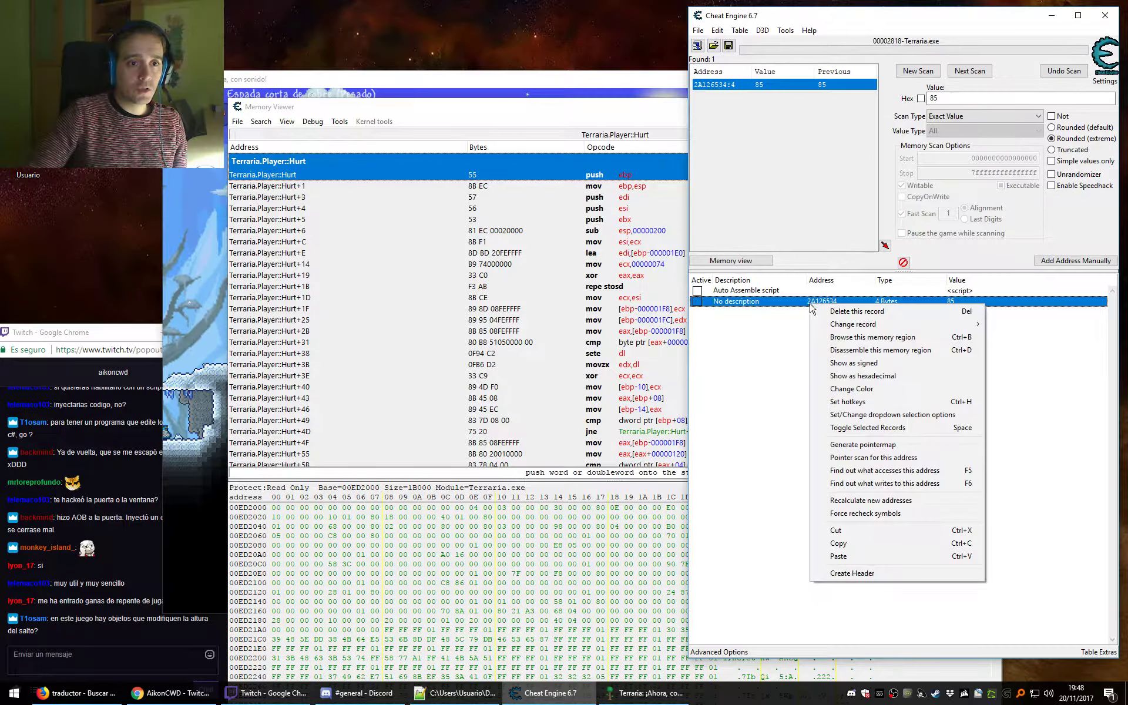
pyautogui.click(885, 476)
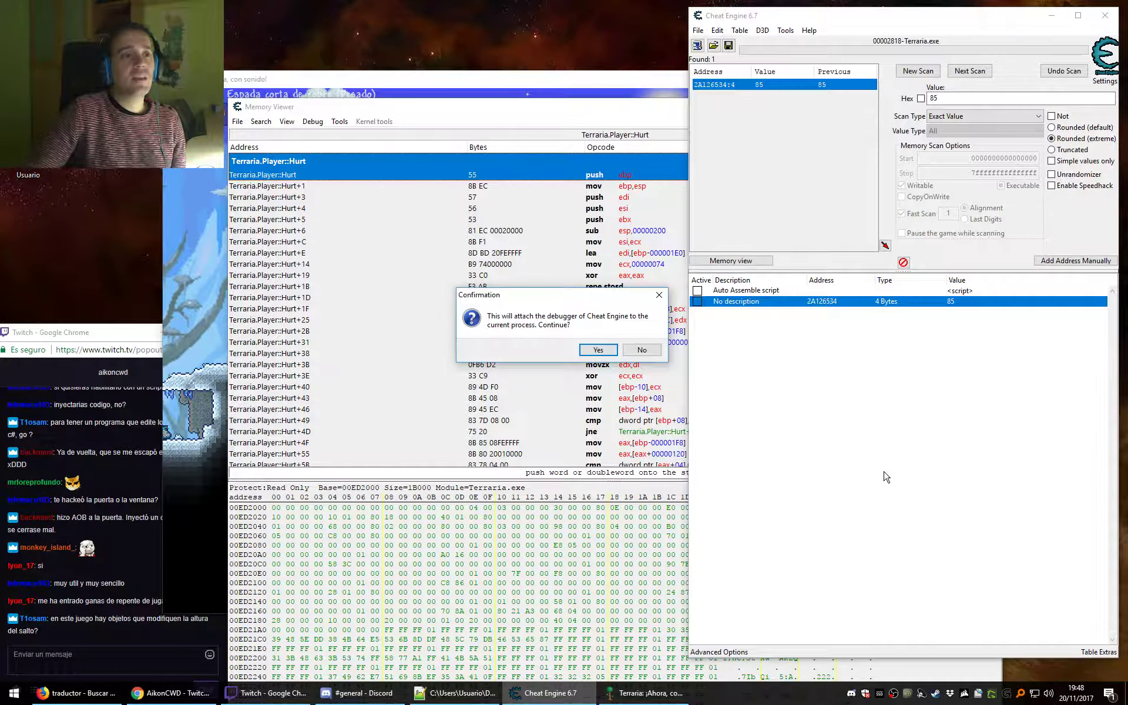
pyautogui.click(598, 350)
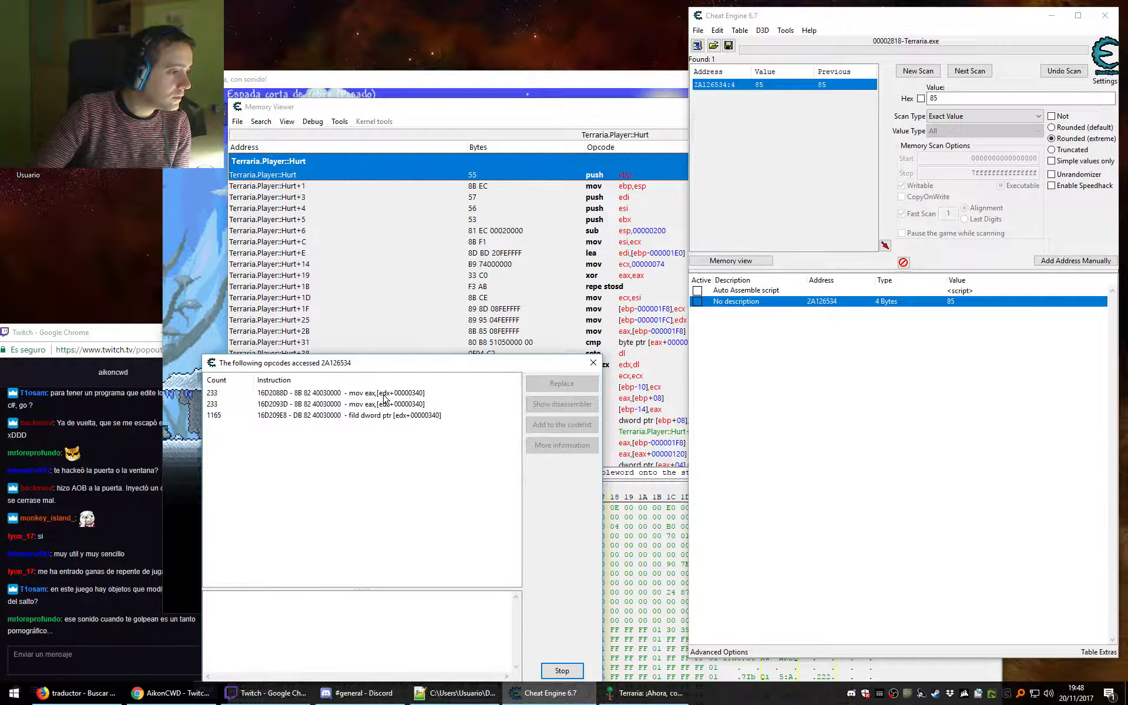
pyautogui.click(171, 644)
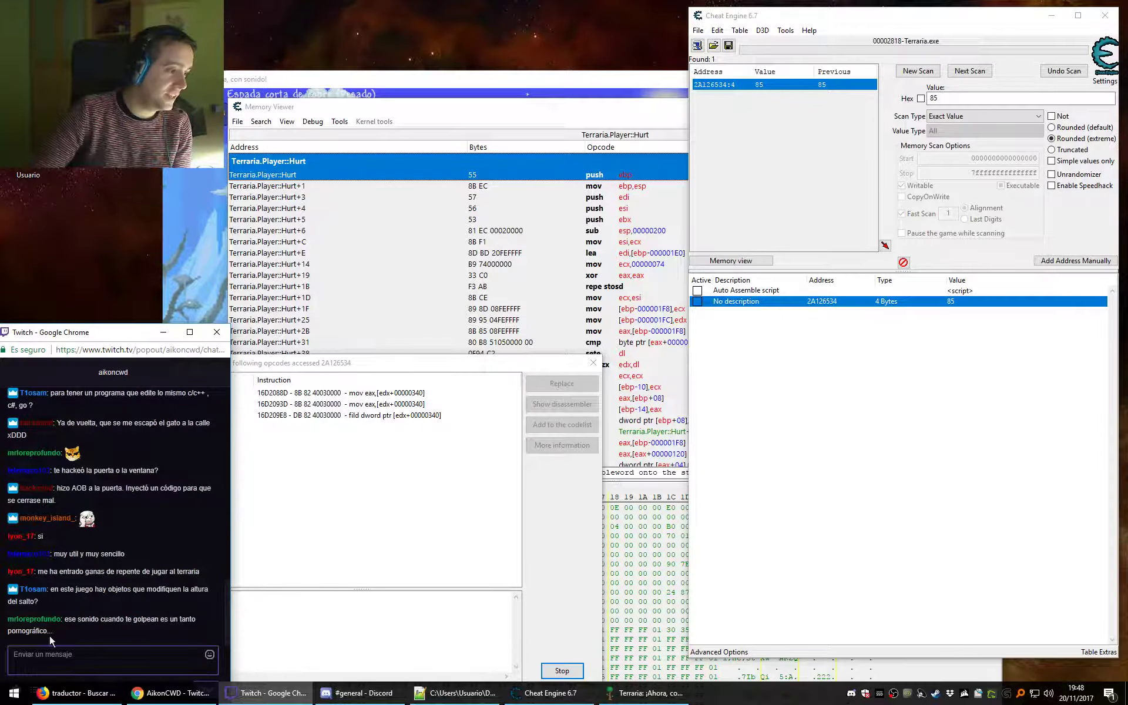
pyautogui.moveTo(49, 632); pyautogui.dragTo(1, 638)
pyautogui.click(397, 381)
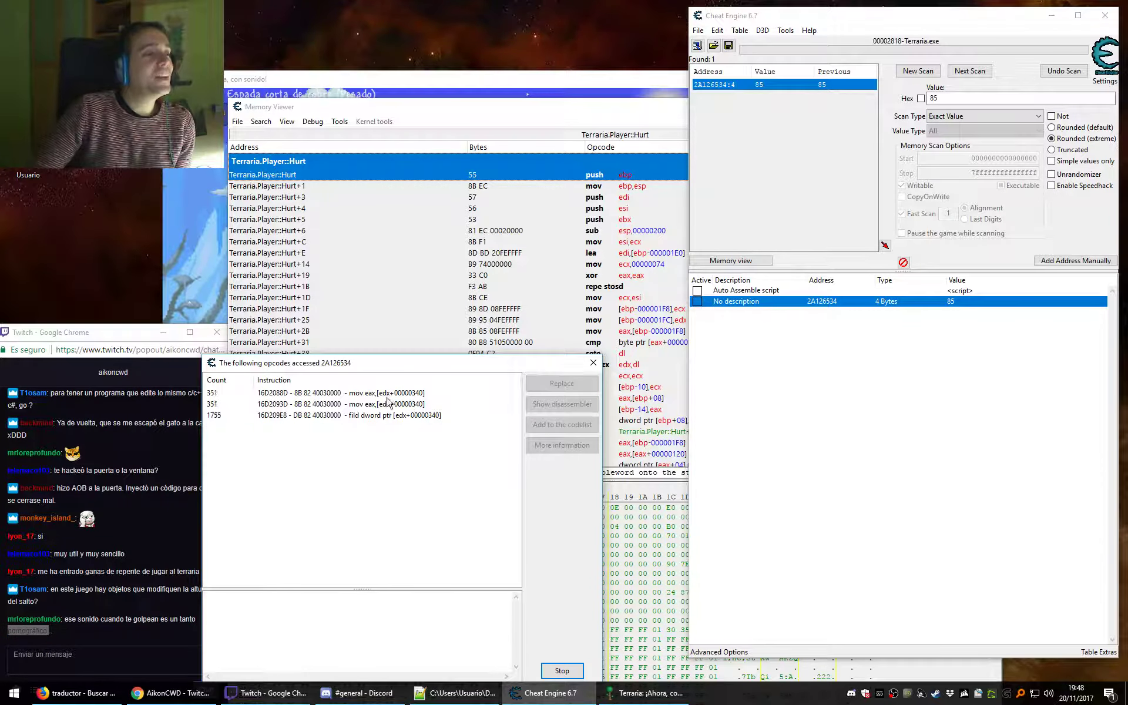
# Inspect the first mov eax,[edx+00000340] instruction, copy its EDX value 2A1261F4, then stop the trace and close its window.
pyautogui.click(395, 393)
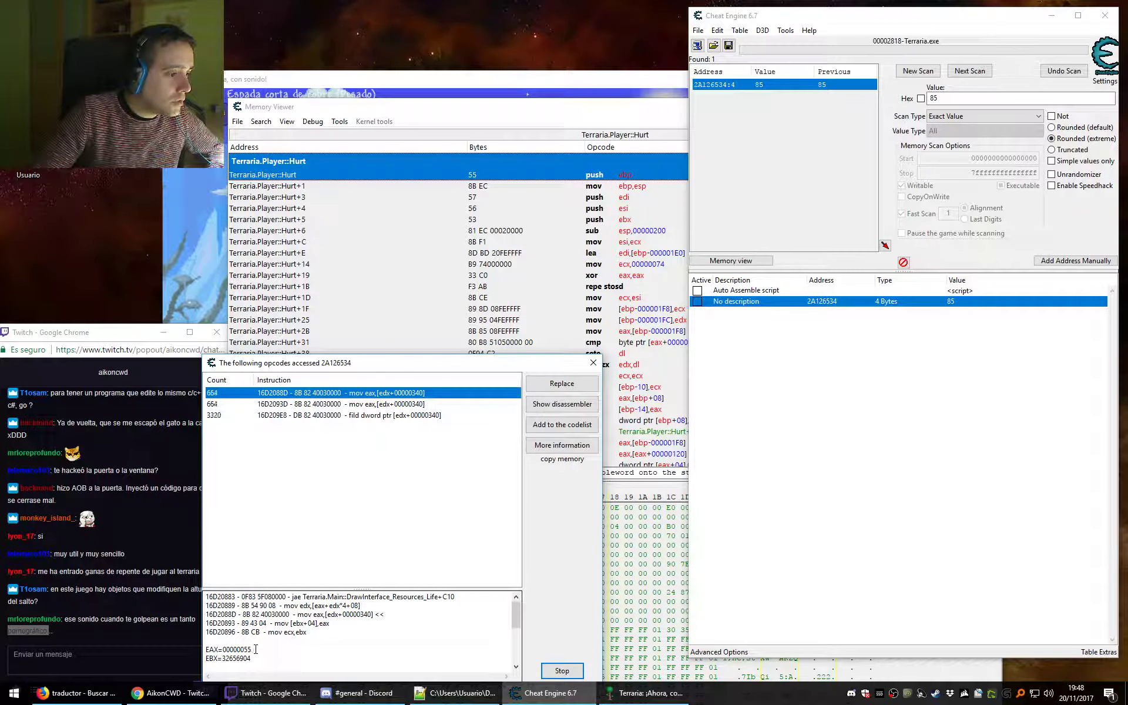
pyautogui.moveTo(275, 589); pyautogui.dragTo(275, 538)
pyautogui.click(238, 617)
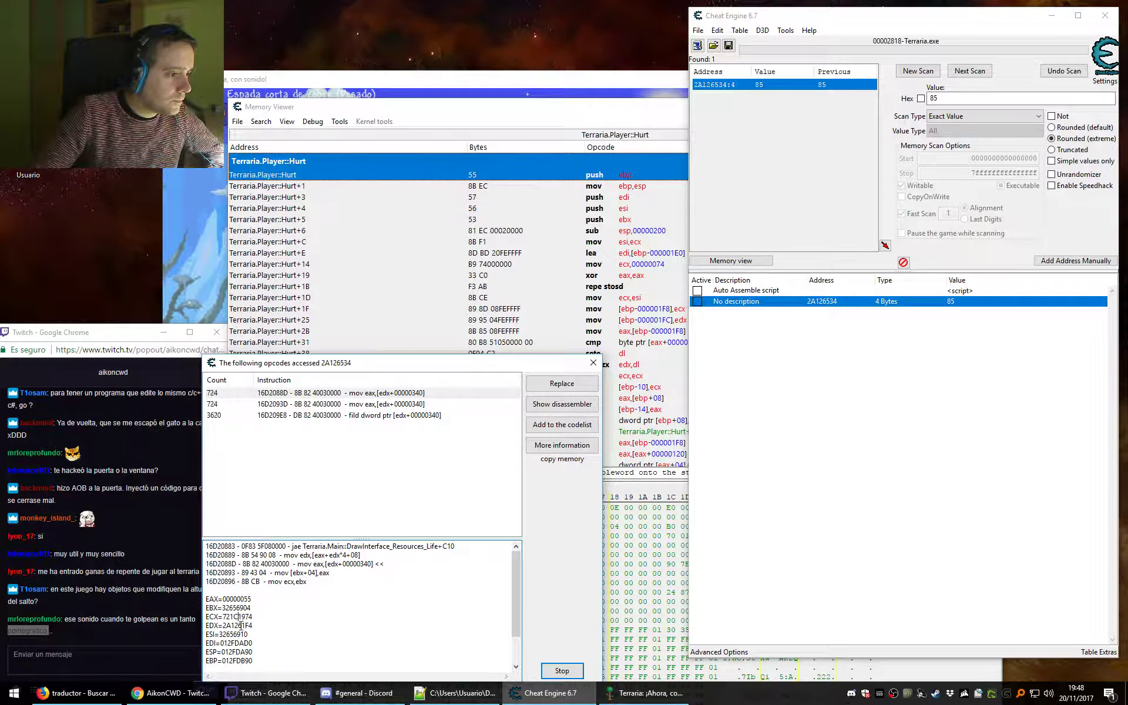
pyautogui.moveTo(230, 626); pyautogui.dragTo(225, 626)
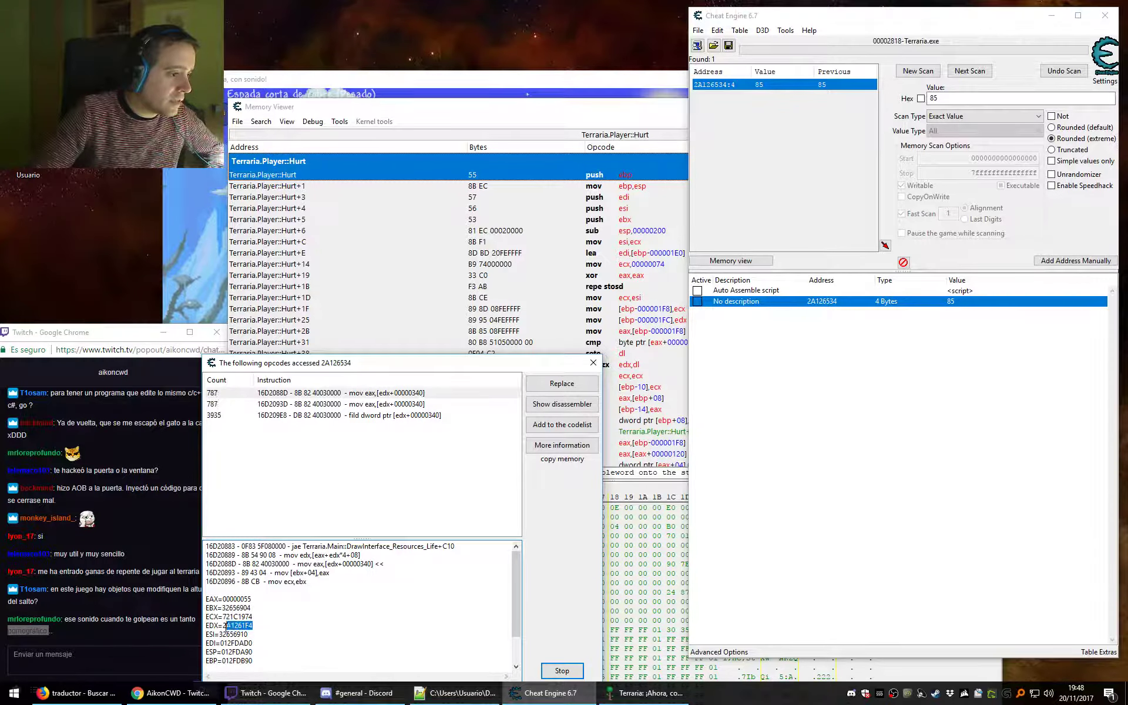
pyautogui.rightClick(238, 625)
pyautogui.click(252, 528)
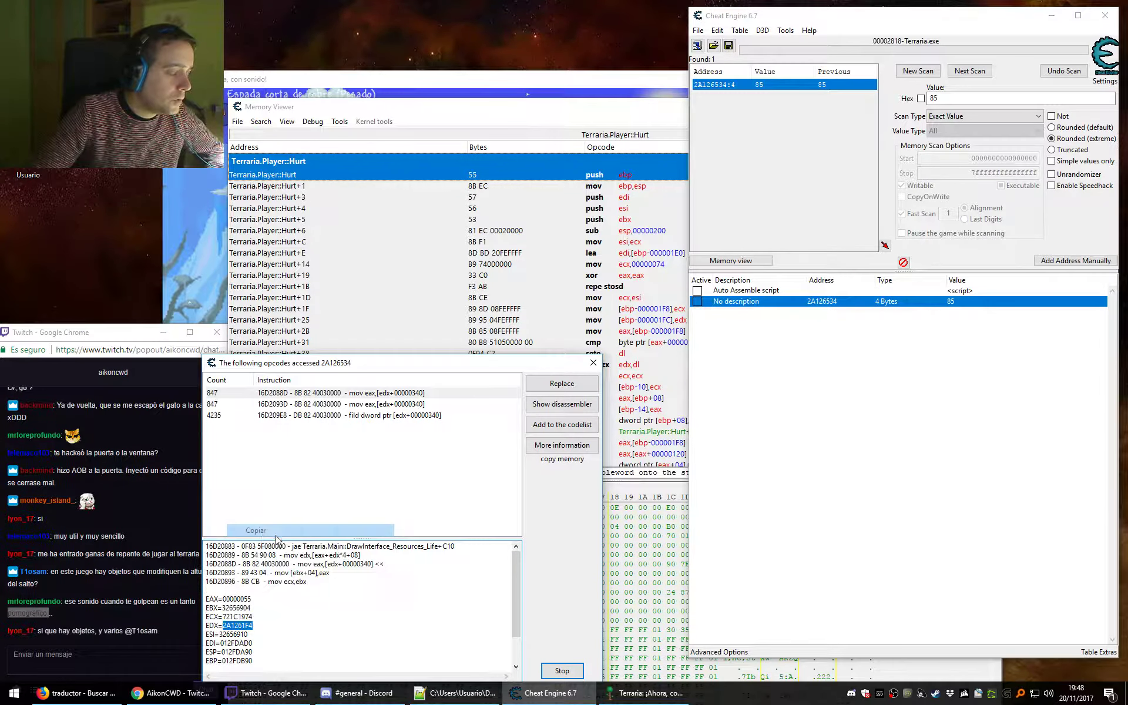
pyautogui.click(562, 670)
pyautogui.click(567, 673)
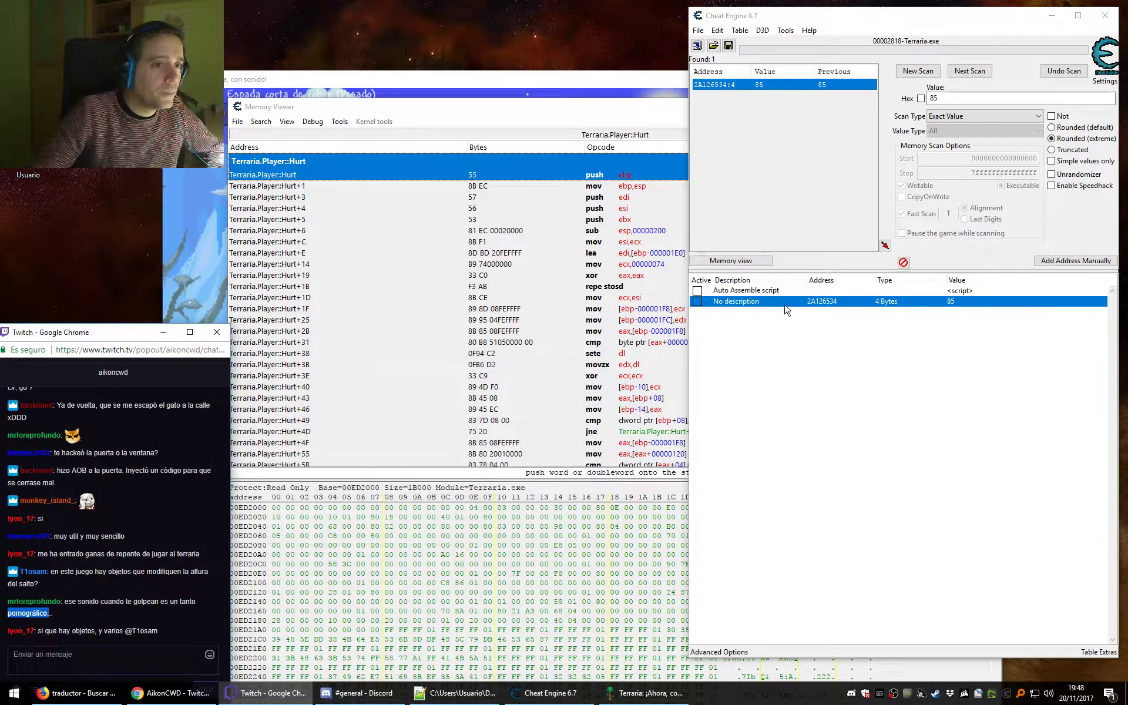
# Open the data/structure dissection window from the Memory Viewer and paste the copied address 2A1261F4 as the Group 1 base address.
pyautogui.click(593, 113)
pyautogui.click(339, 121)
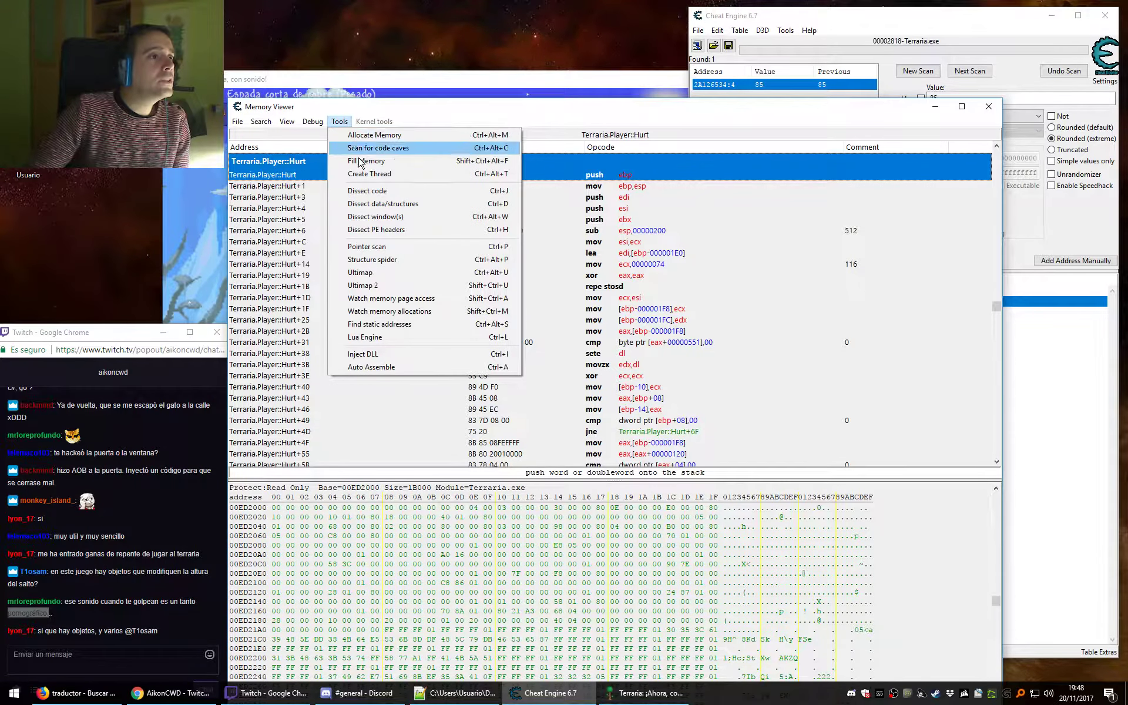
pyautogui.click(382, 204)
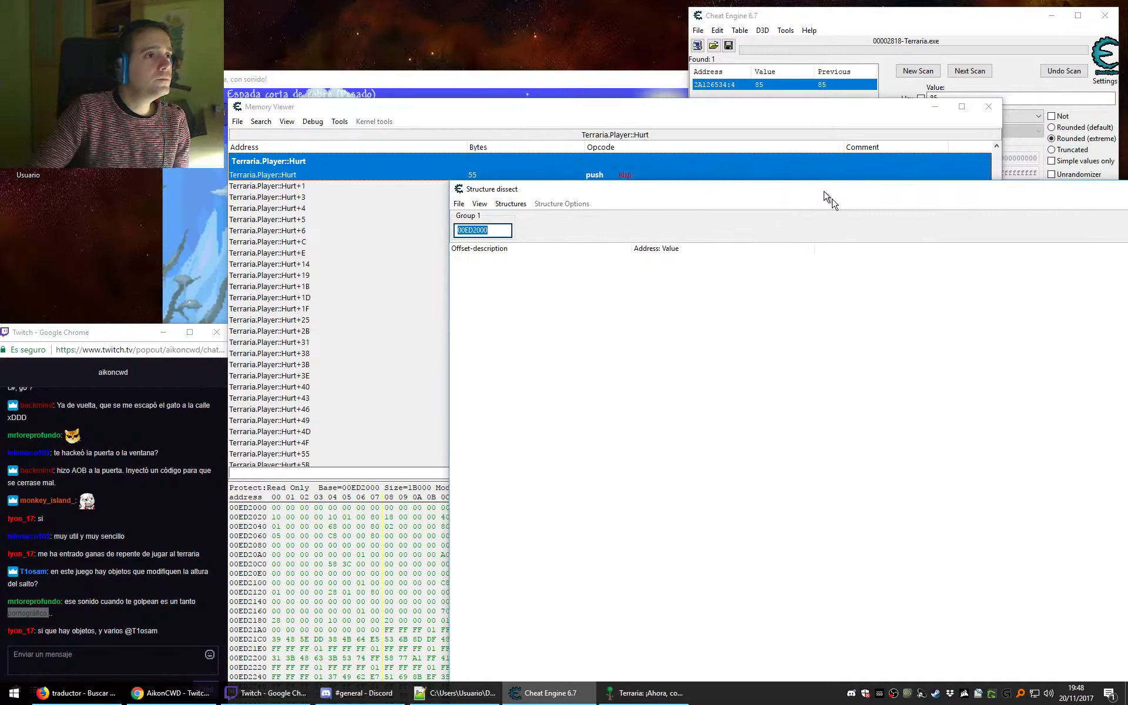
pyautogui.moveTo(827, 196); pyautogui.dragTo(877, 237)
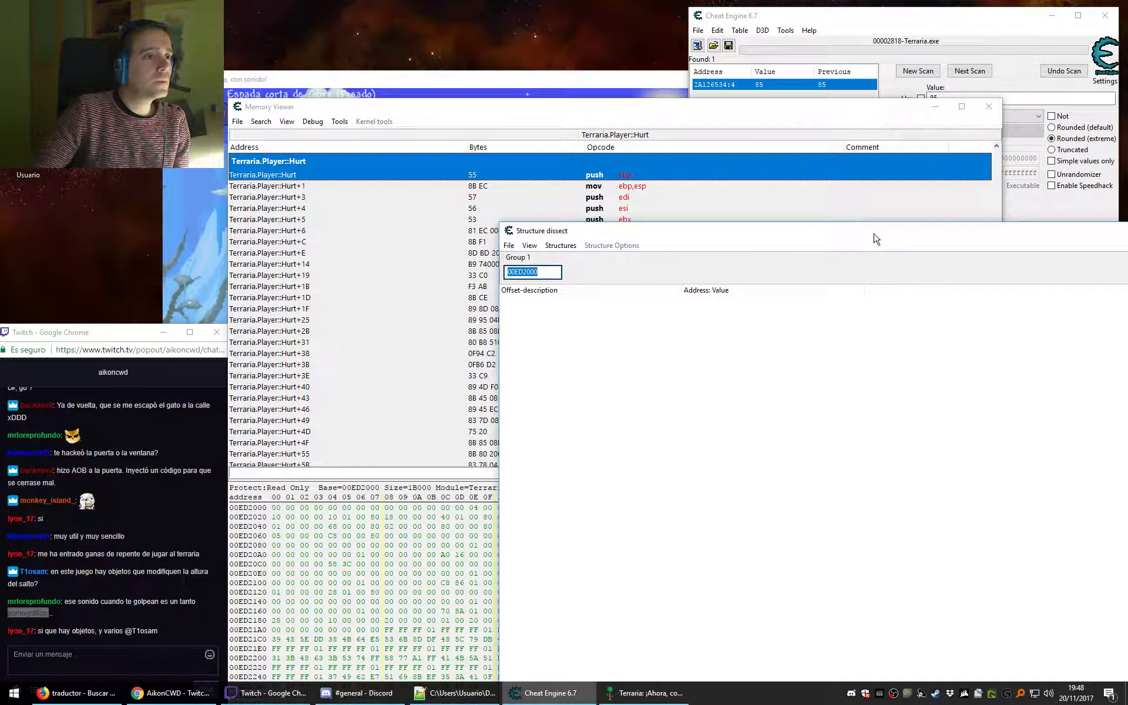
pyautogui.rightClick(549, 270)
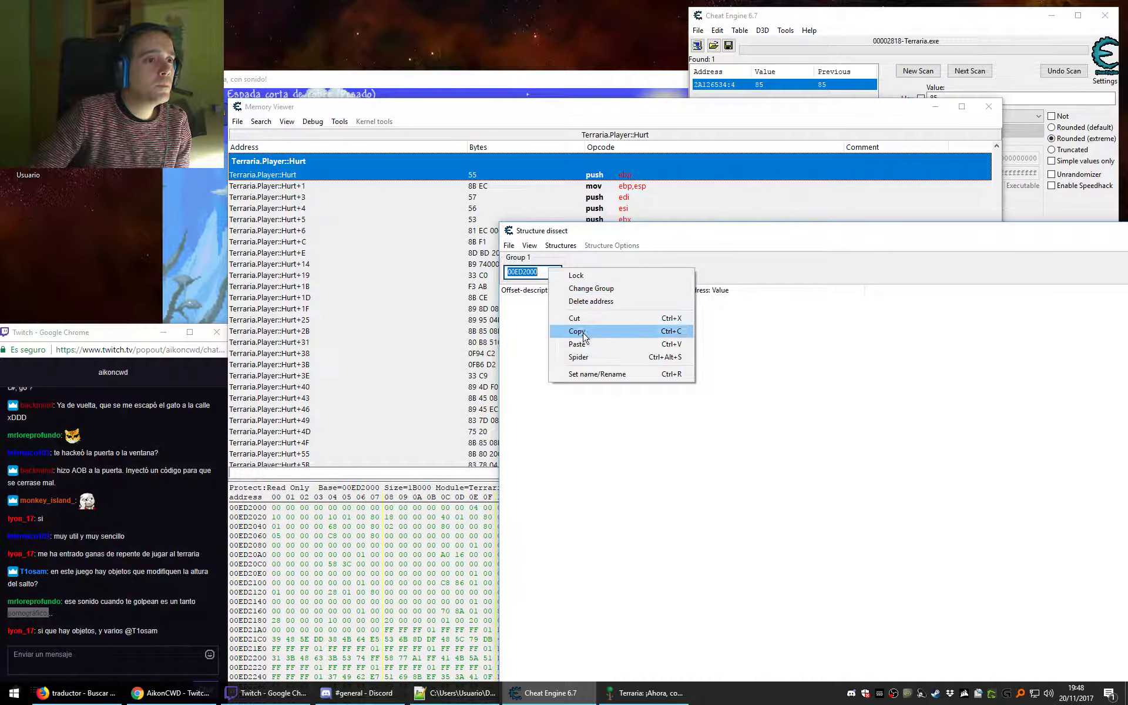
pyautogui.click(605, 347)
# Load the existing STRUCTURAS JUGADOR structure and delete it, confirming the deletion.
pyautogui.click(561, 245)
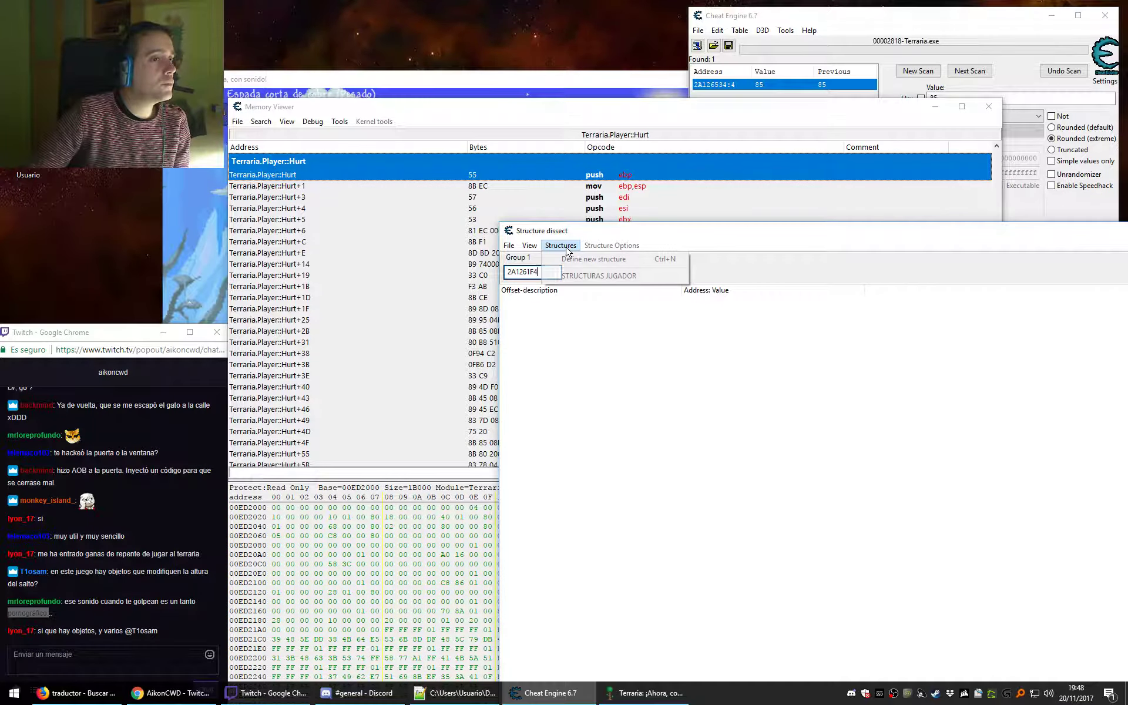
pyautogui.click(593, 276)
pyautogui.click(611, 246)
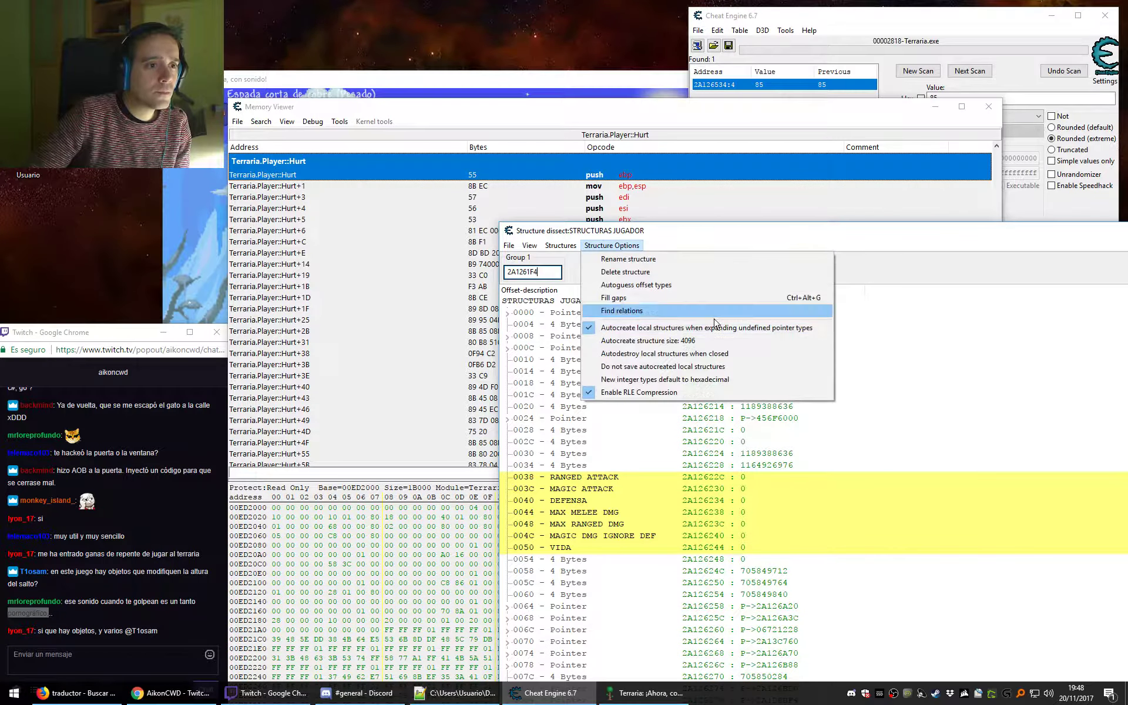
pyautogui.click(639, 274)
pyautogui.click(613, 348)
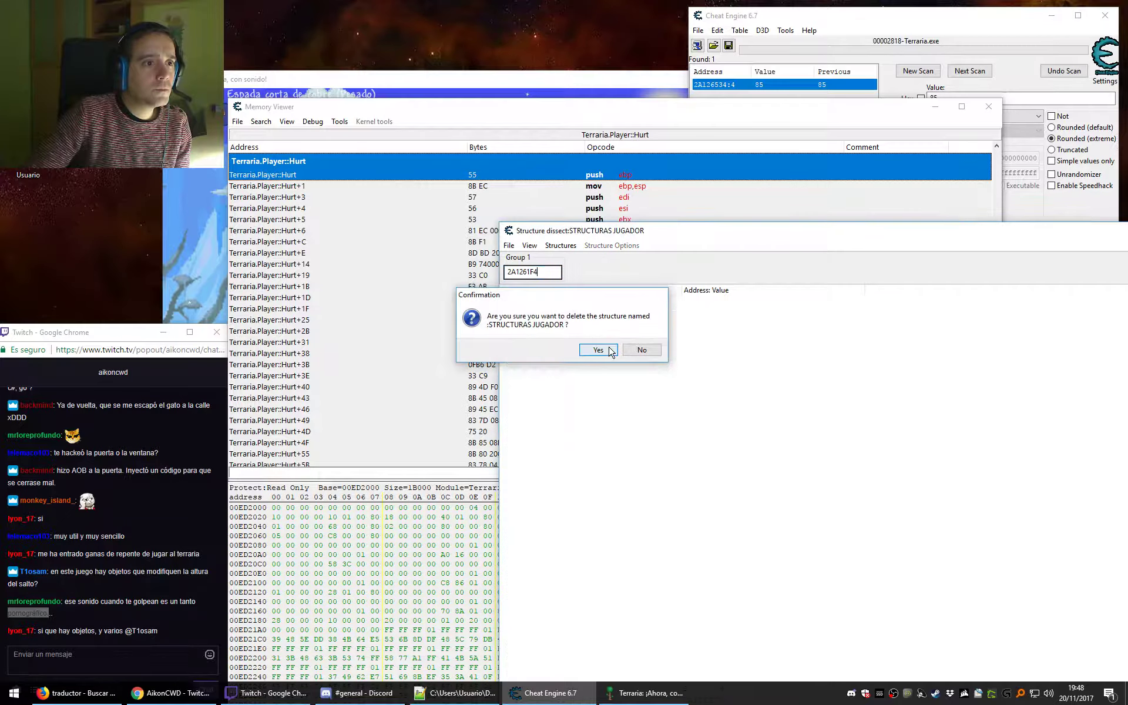
# Define a new structure named Terraria.Player and let its basic field types be filled in from the current address.
pyautogui.click(560, 246)
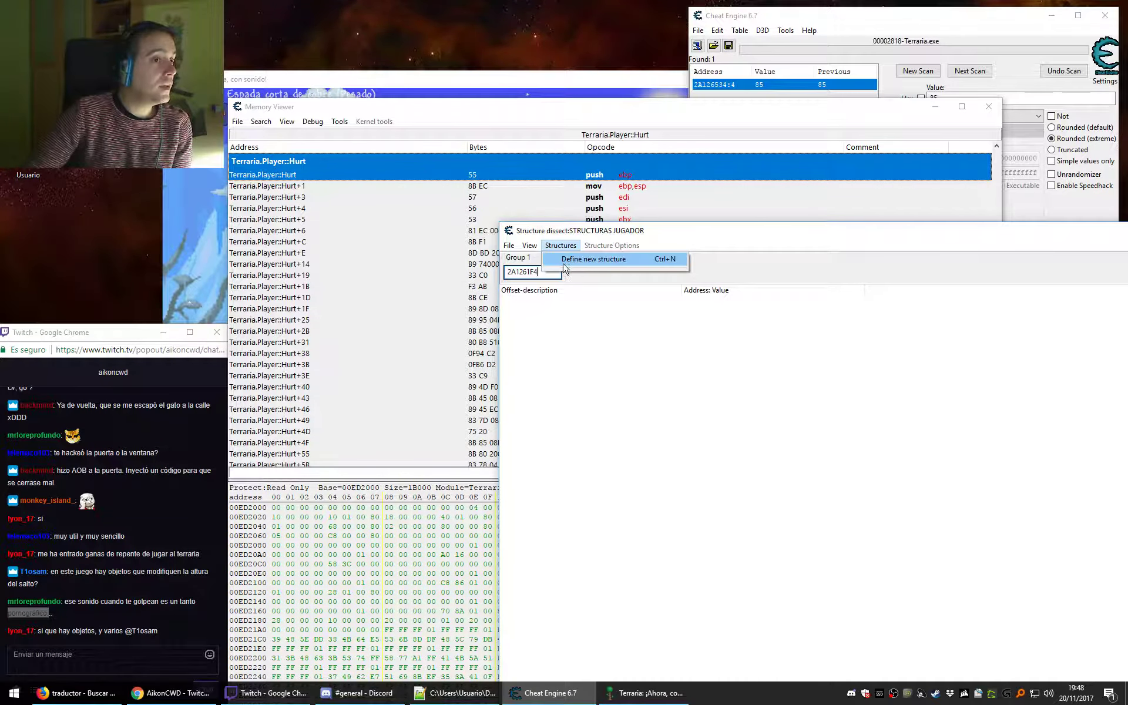
pyautogui.click(596, 262)
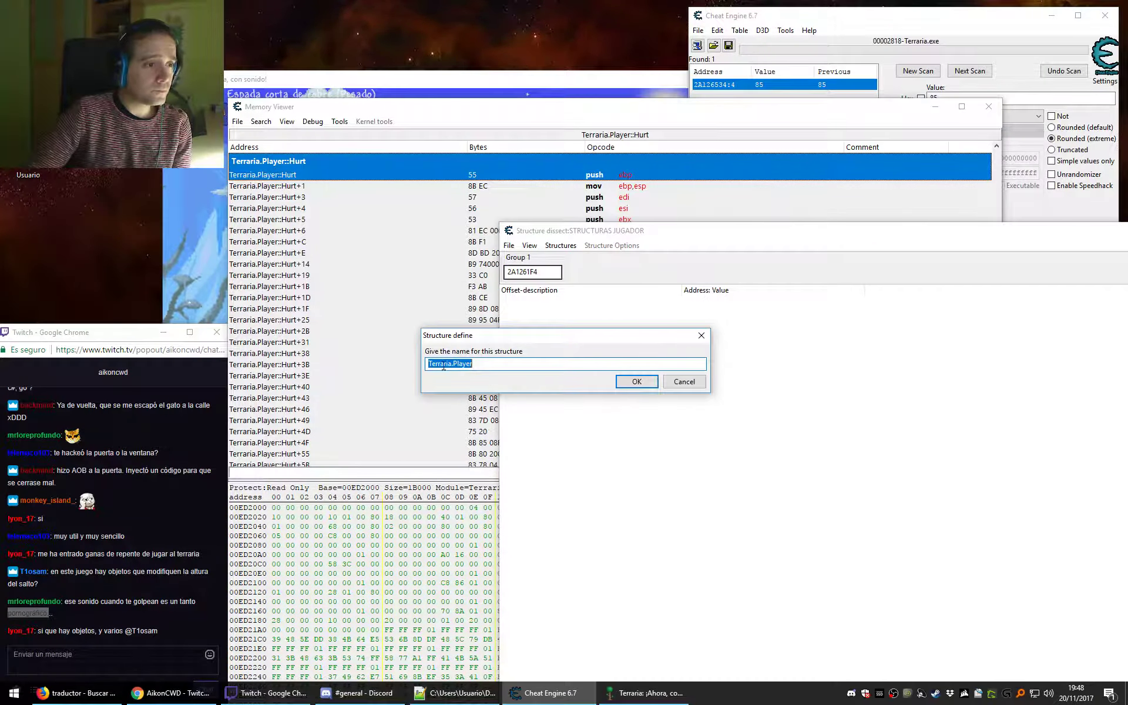
pyautogui.moveTo(487, 341); pyautogui.dragTo(638, 337)
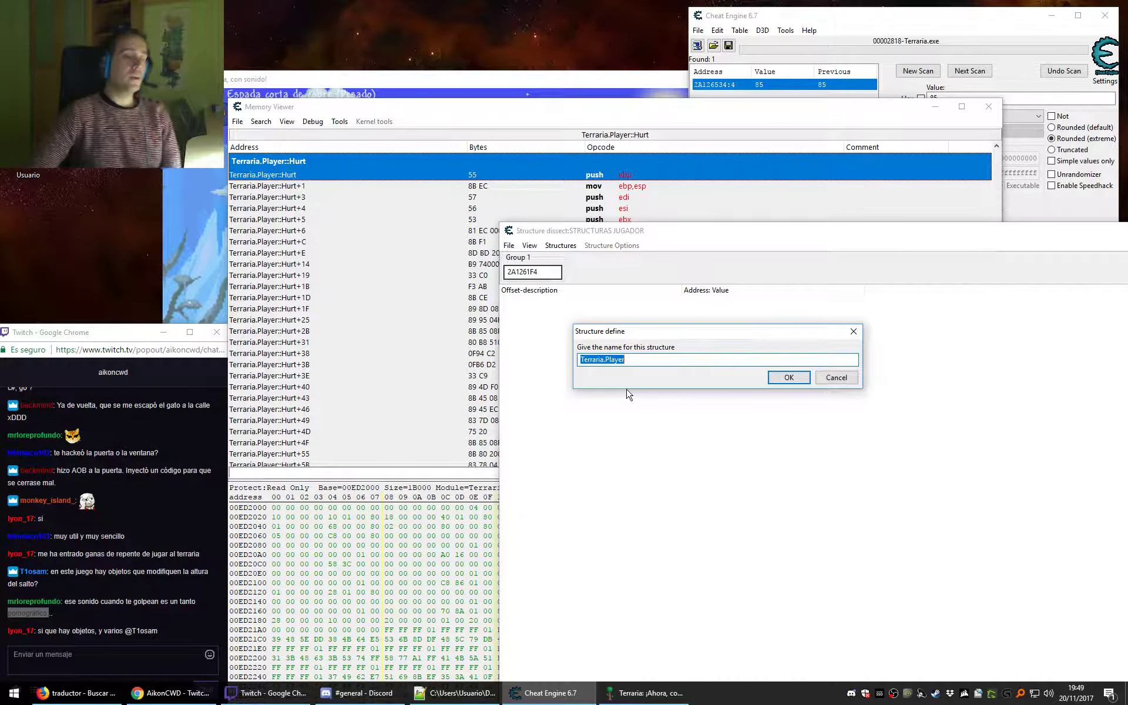
pyautogui.moveTo(582, 363); pyautogui.dragTo(655, 354)
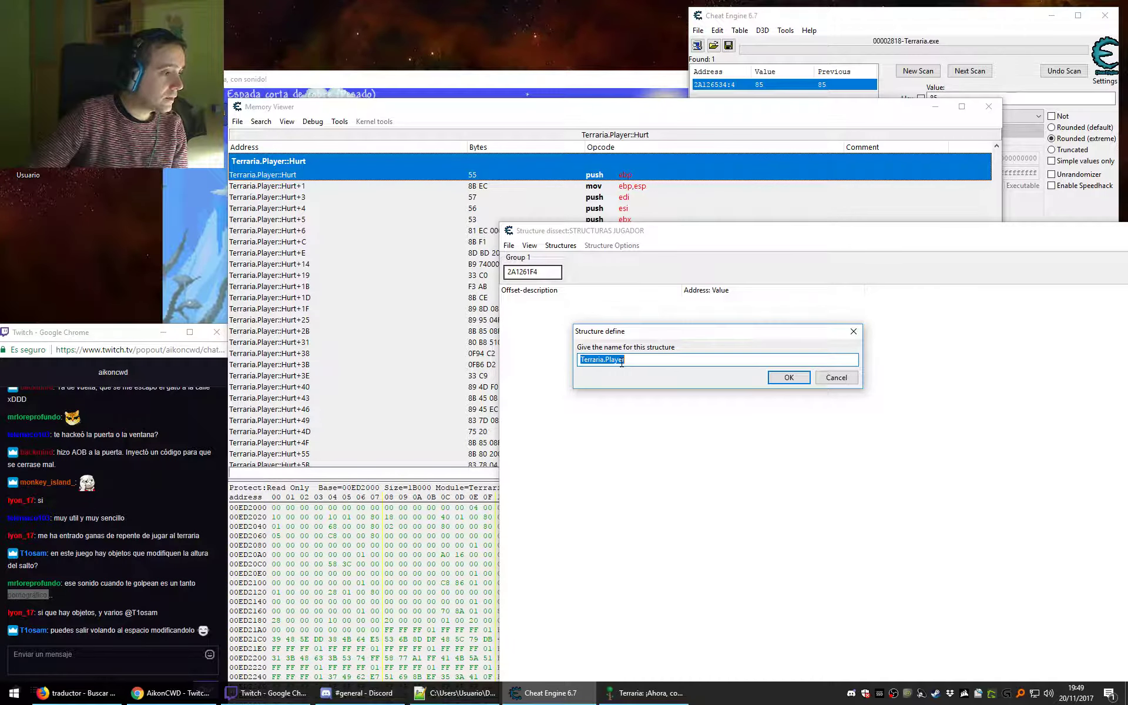
pyautogui.click(803, 378)
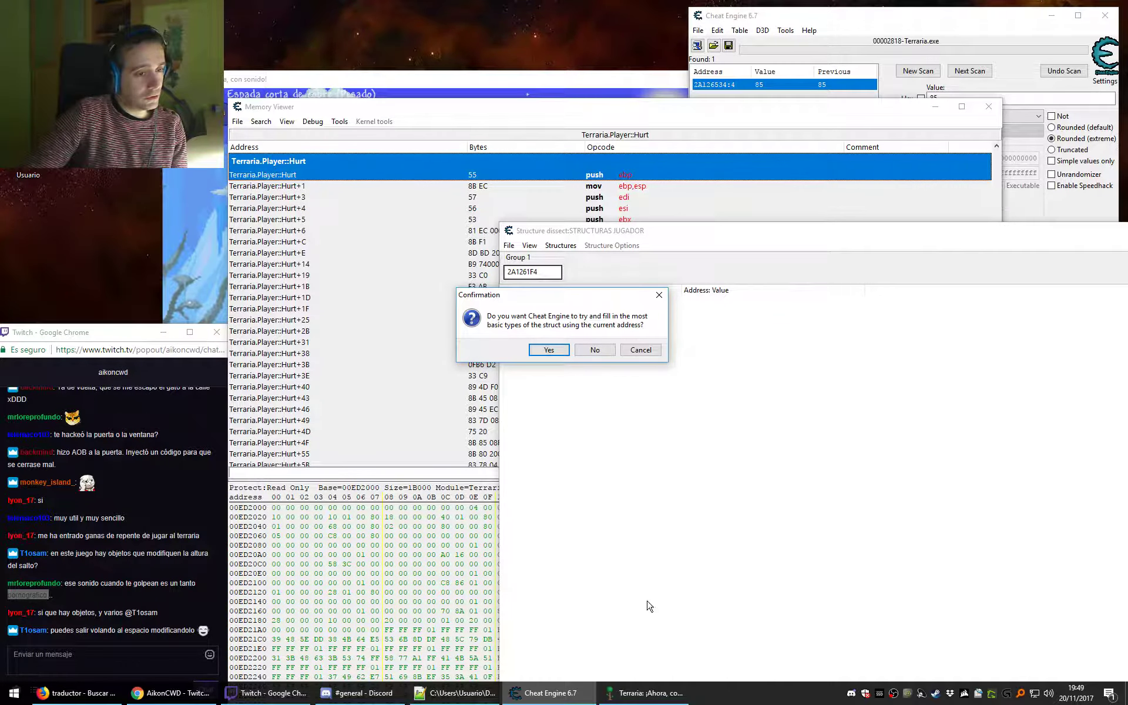
pyautogui.click(548, 350)
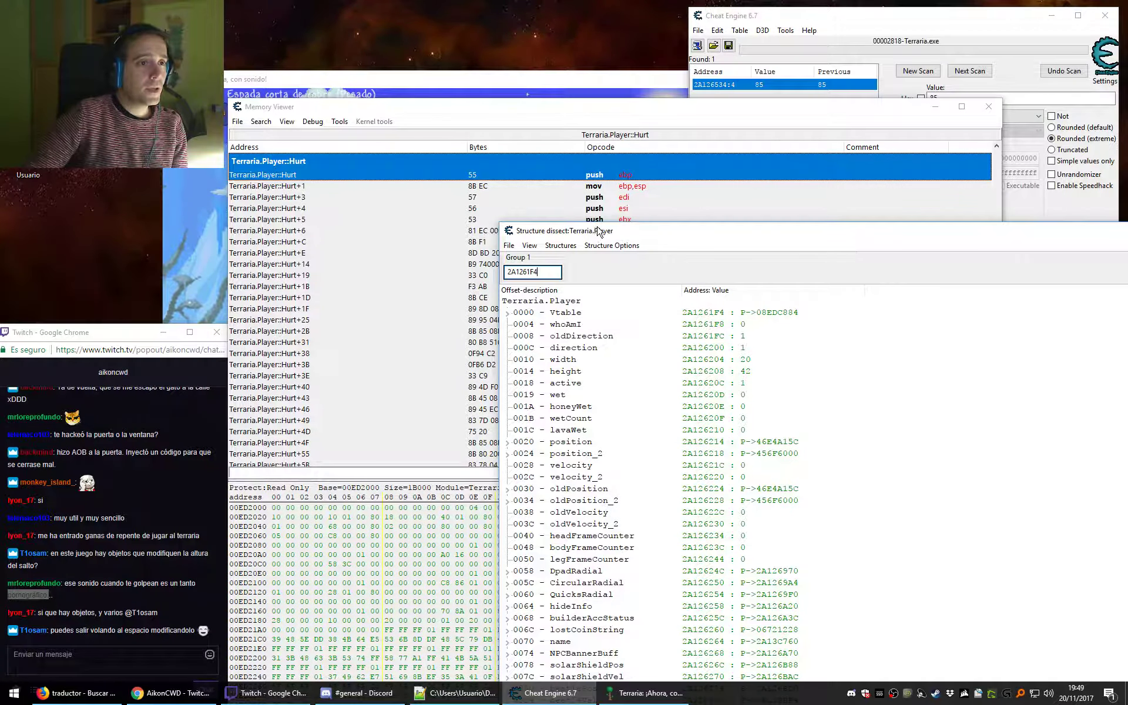
# Examine the named fields of the Terraria.Player structure, from the first offsets down to the last entries.
pyautogui.moveTo(614, 234); pyautogui.dragTo(546, 37)
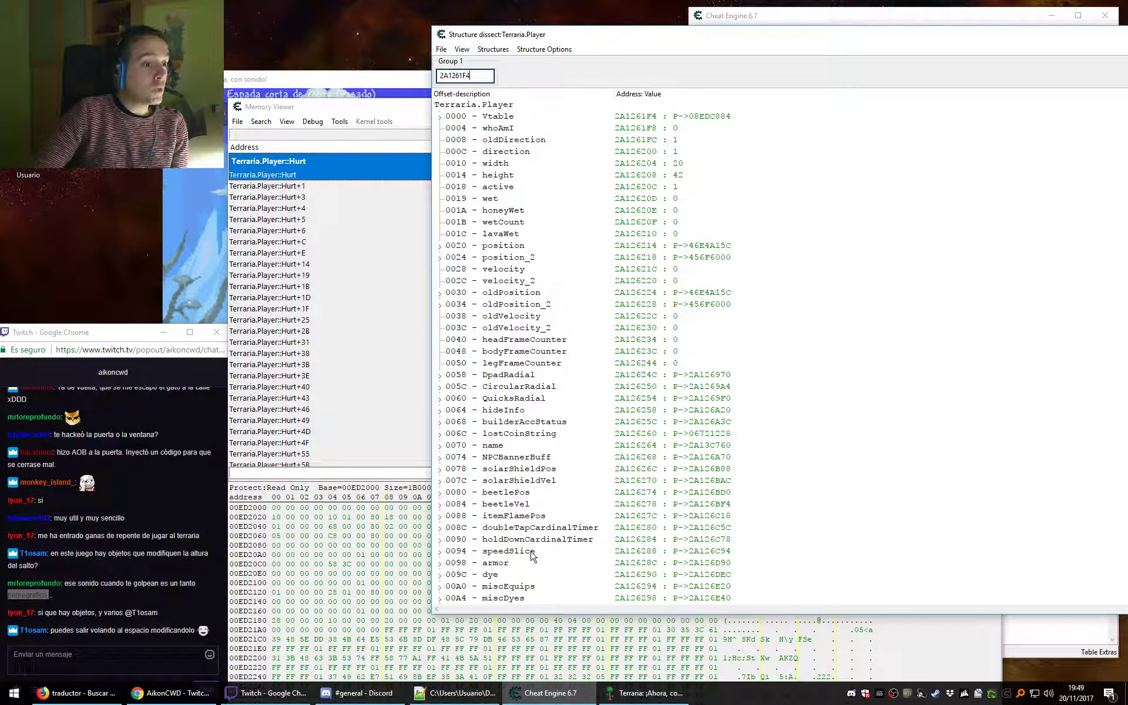
pyautogui.click(507, 141)
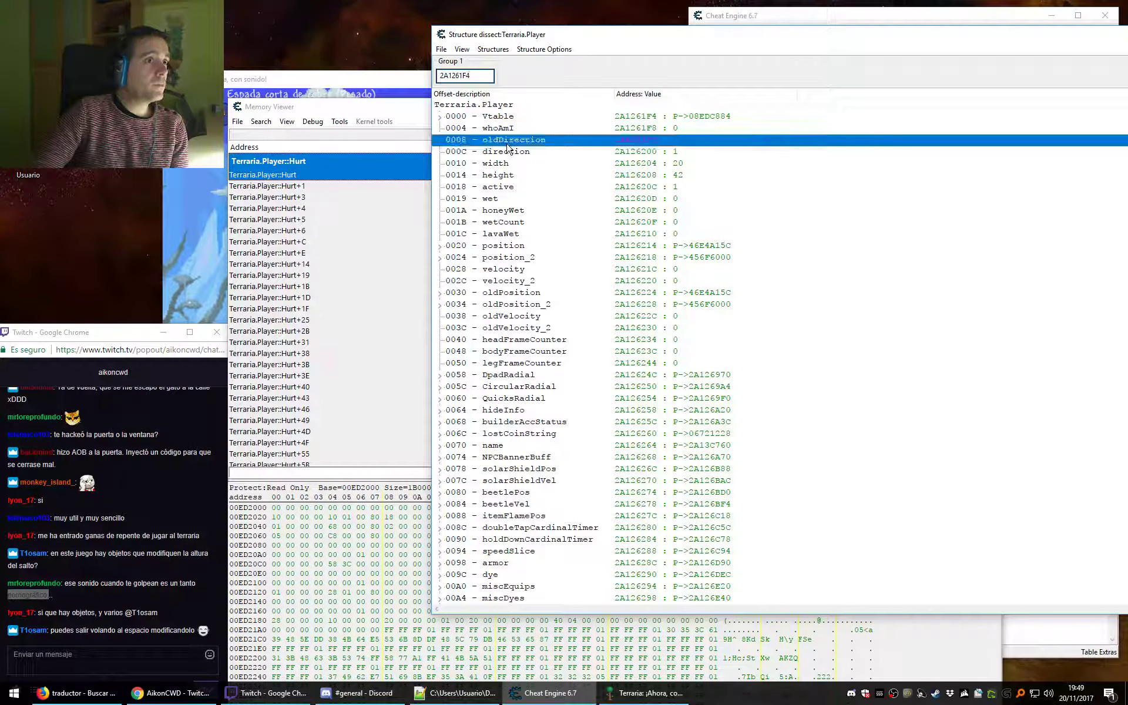
pyautogui.click(504, 235)
pyautogui.click(509, 305)
pyautogui.click(505, 411)
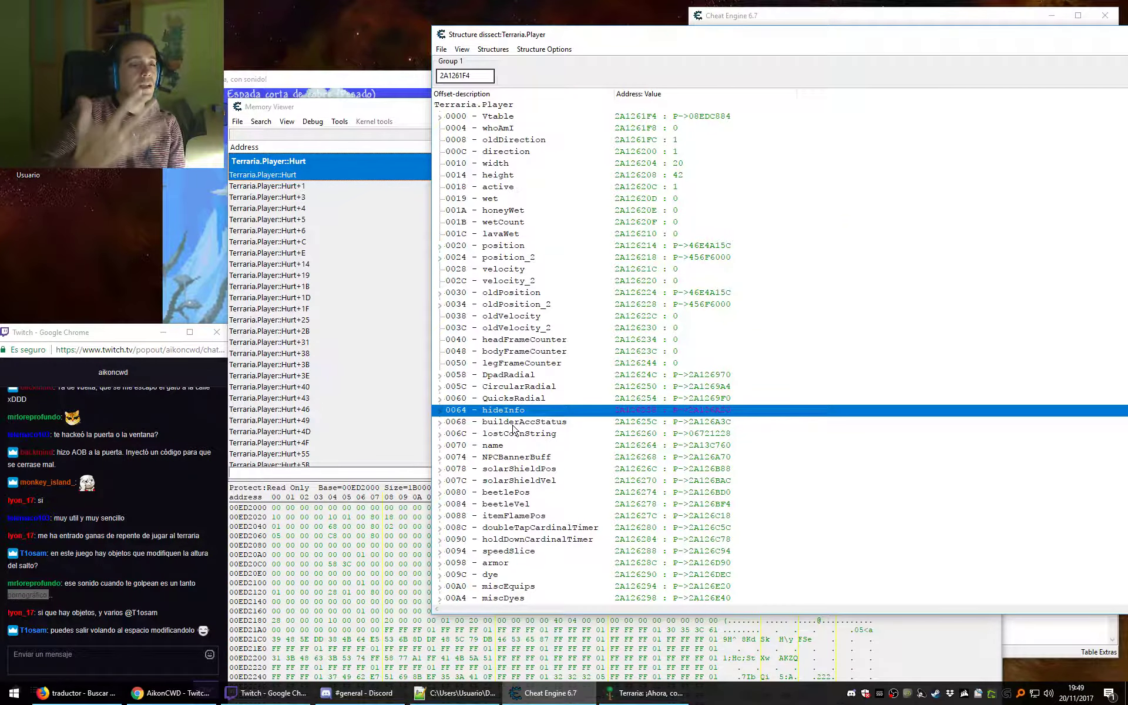
pyautogui.scroll(-14, 514, 420)
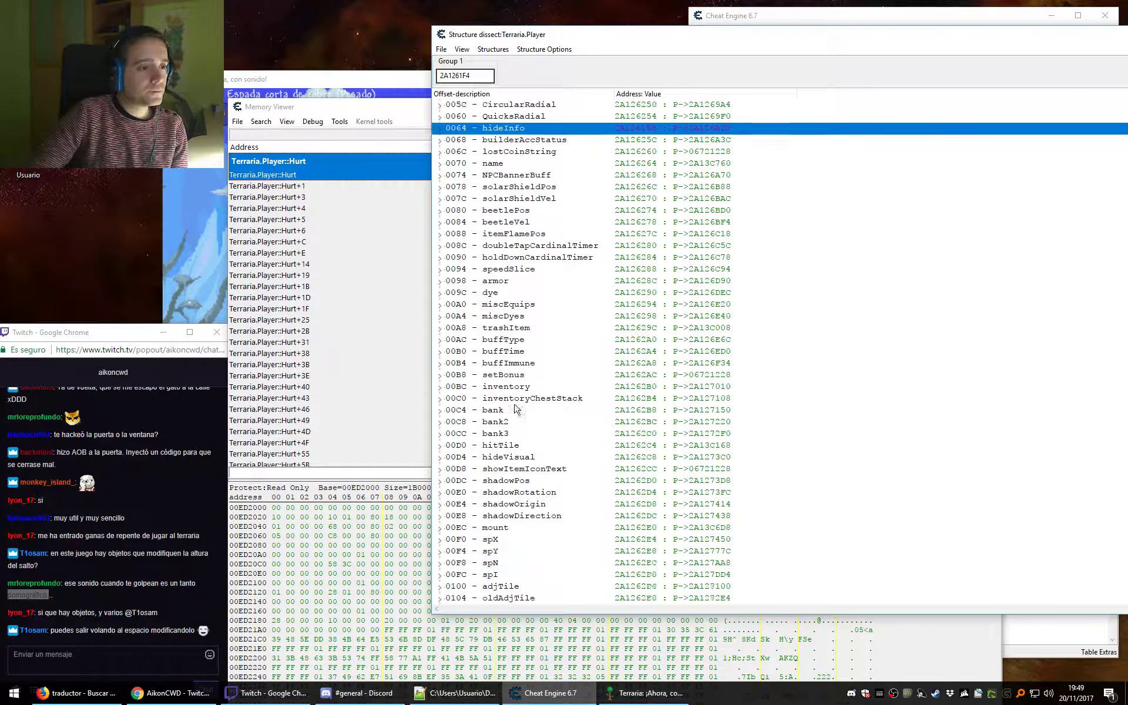
pyautogui.scroll(-20, 514, 409)
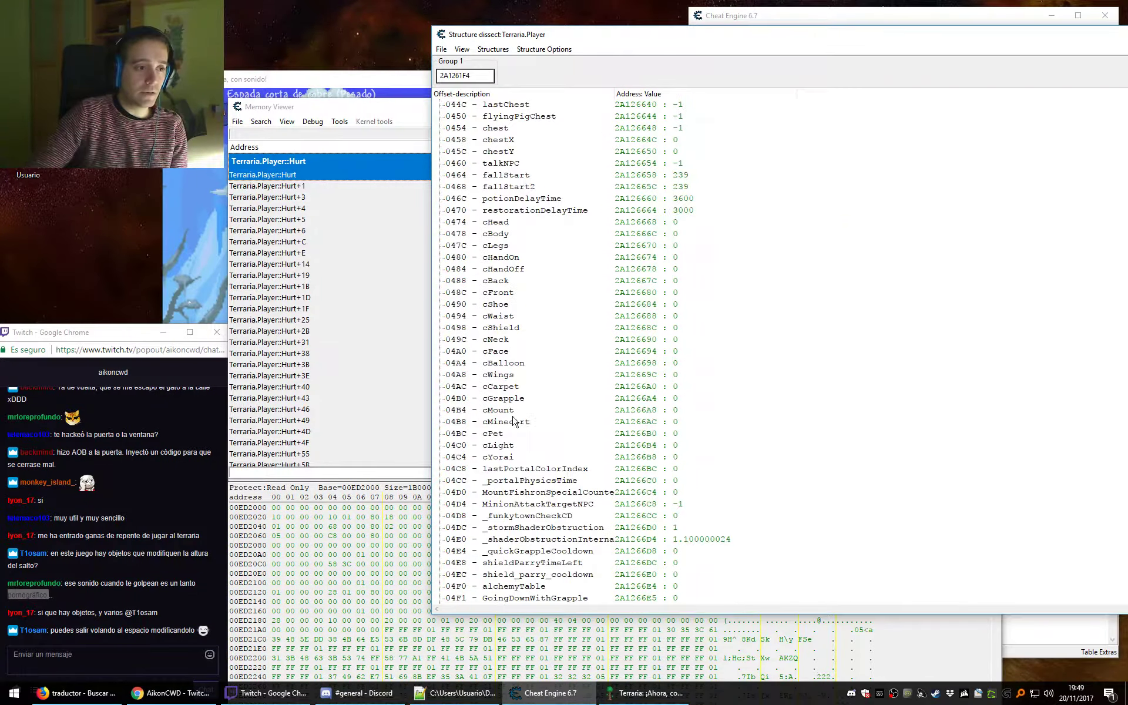
pyautogui.scroll(-20, 502, 419)
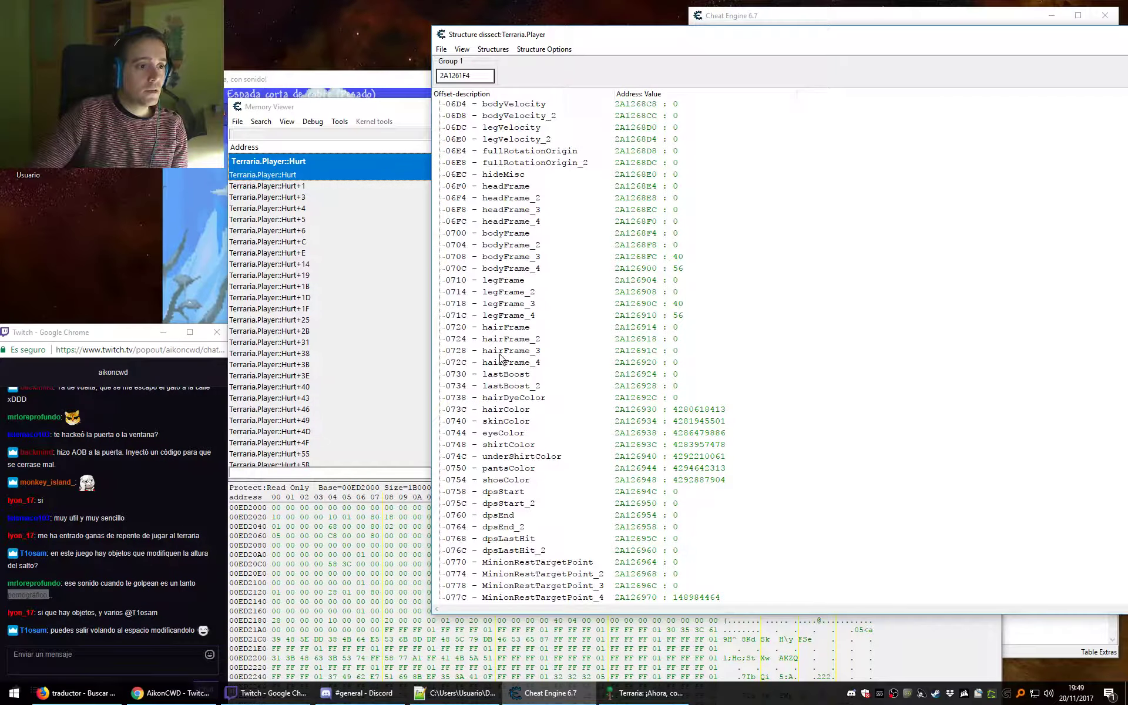
pyautogui.scroll(20, 520, 505)
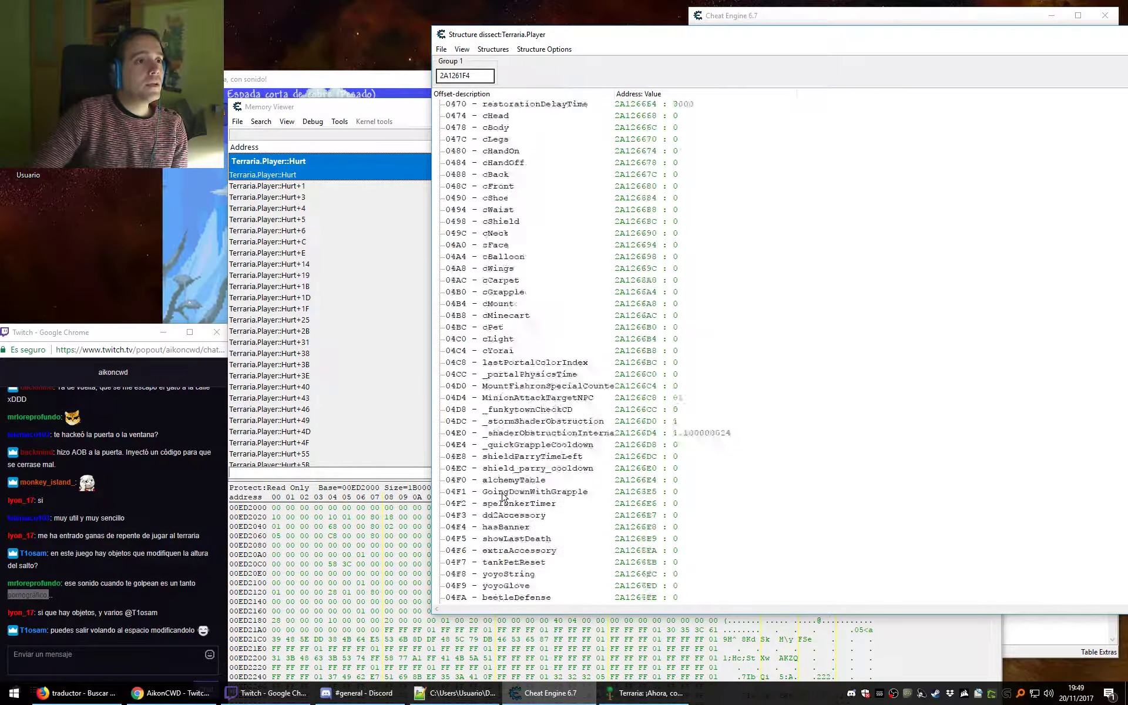
# Minimize the Memory Viewer, select the direction field at offset 000C and move the structure window down to uncover the game.
pyautogui.click(415, 231)
pyautogui.scroll(10, 479, 255)
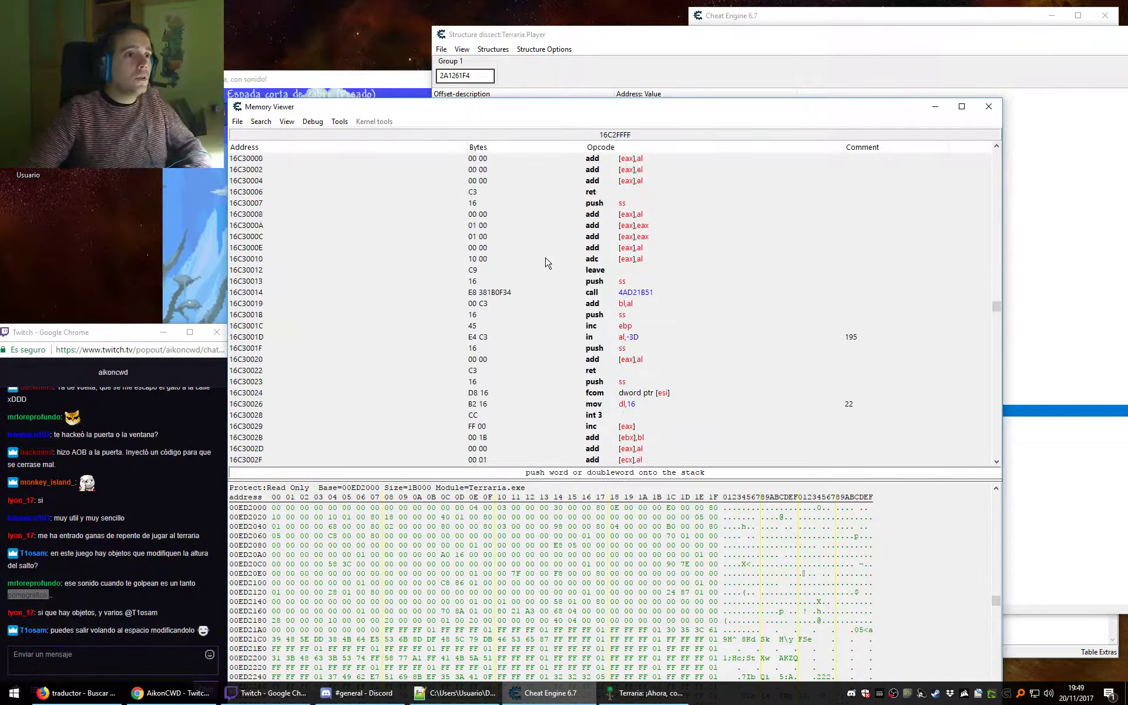
pyautogui.click(934, 106)
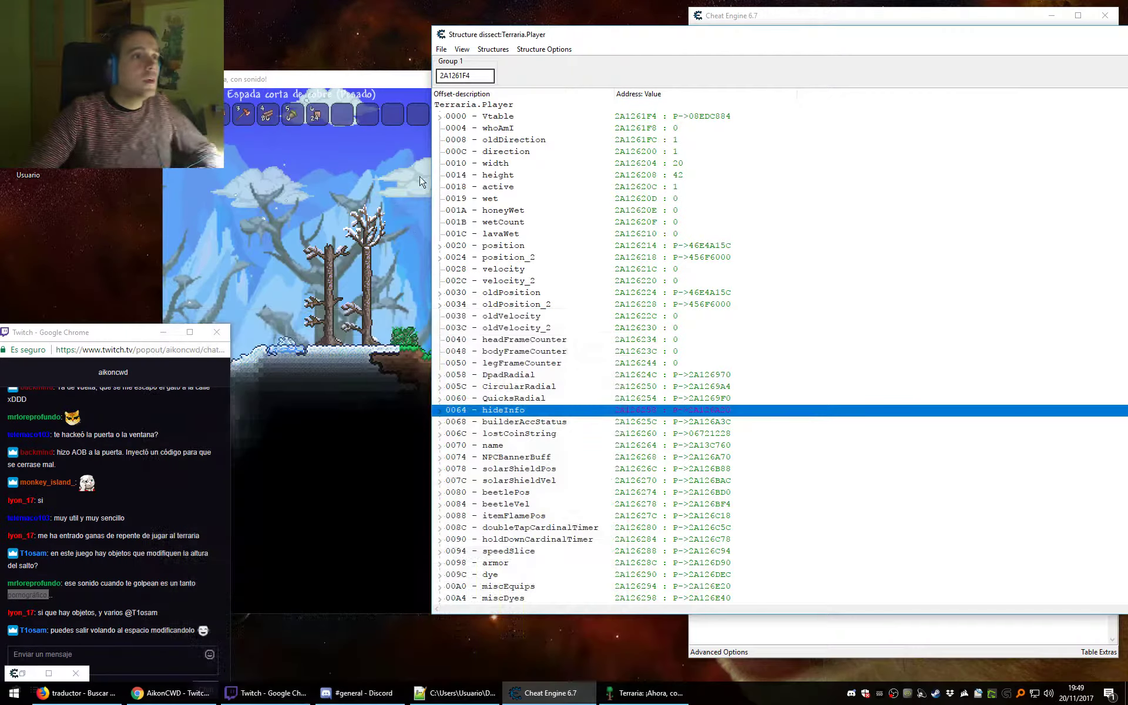
pyautogui.click(527, 155)
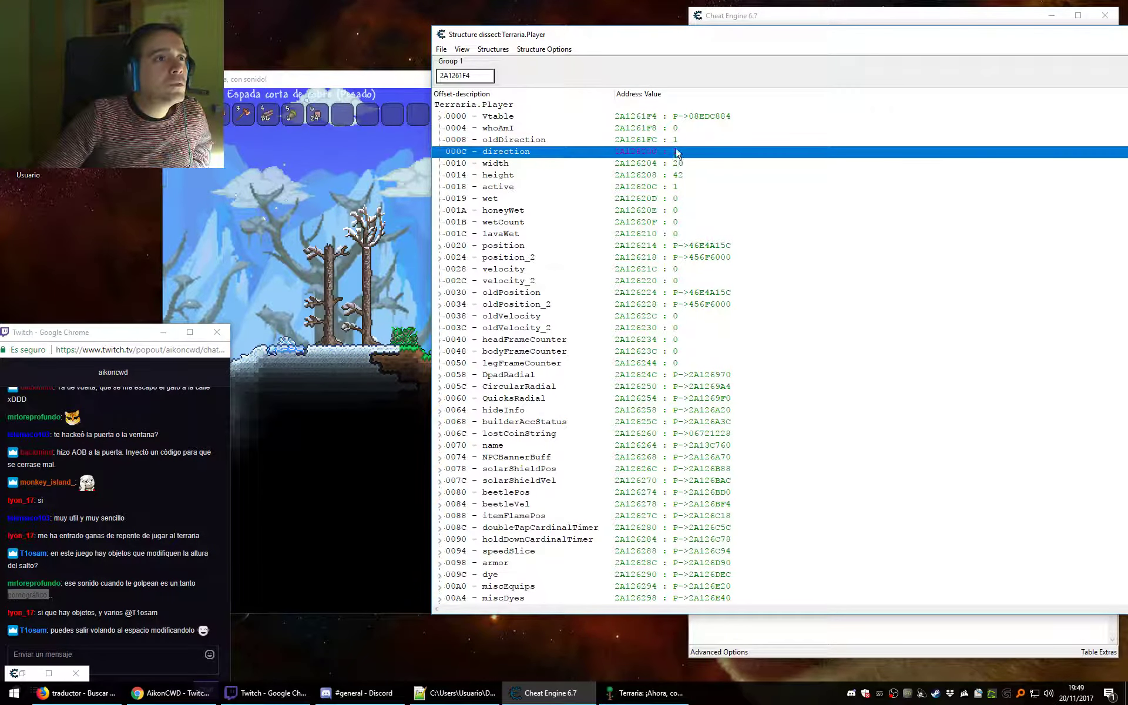
pyautogui.moveTo(621, 36); pyautogui.dragTo(556, 549)
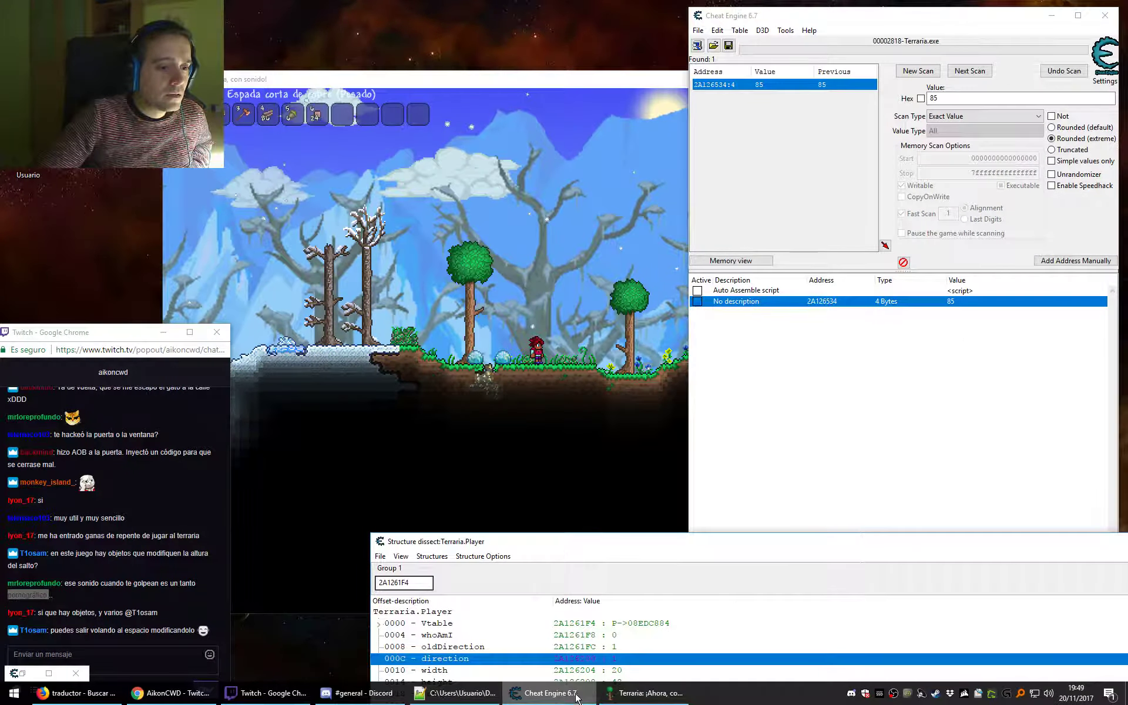
pyautogui.click(601, 647)
pyautogui.click(644, 661)
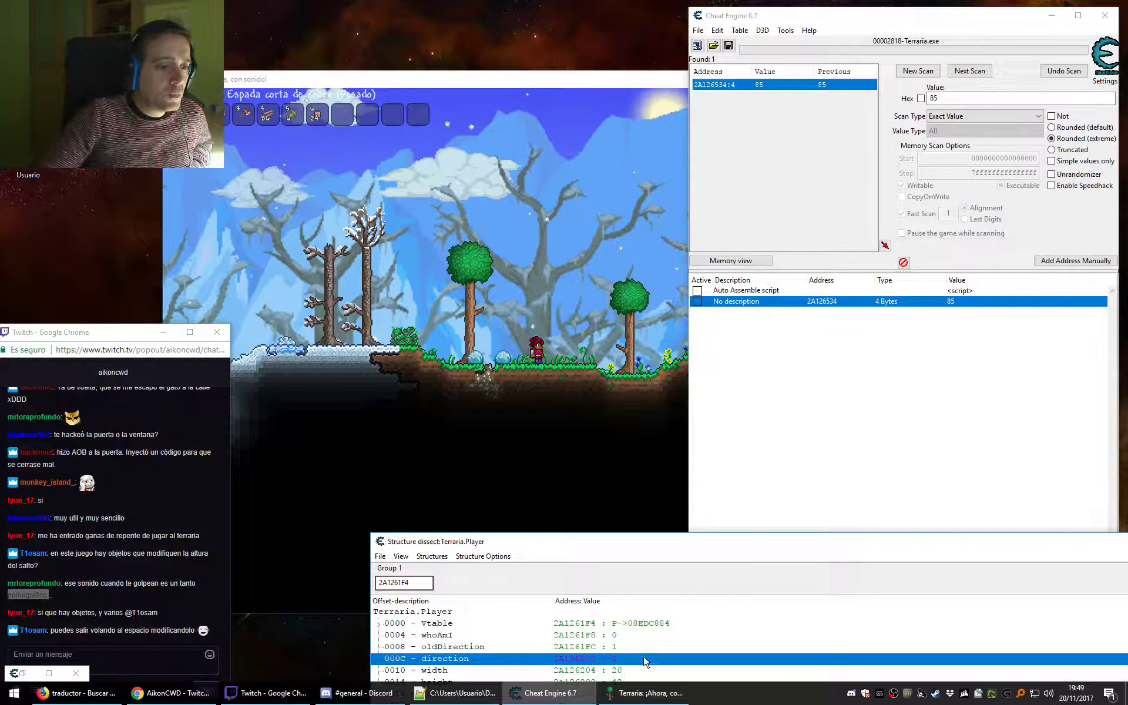
# Switch to Terraria and turn the character right and left repeatedly while watching the structure's direction field.
pyautogui.click(646, 693)
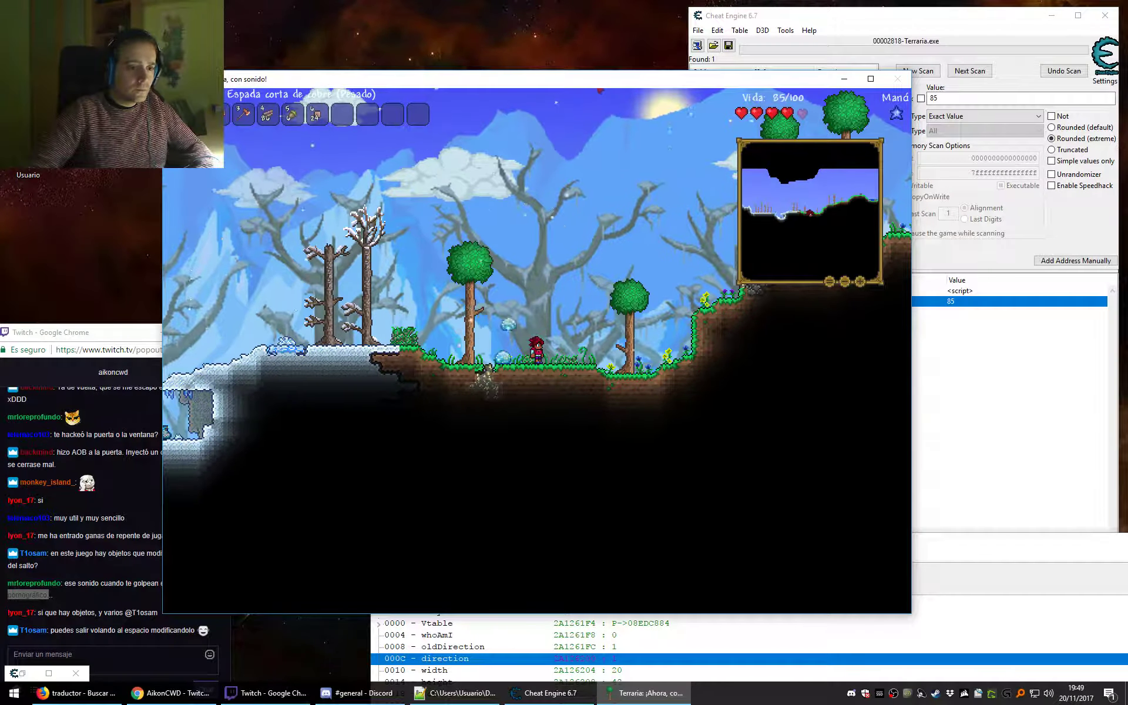
pyautogui.press('d')
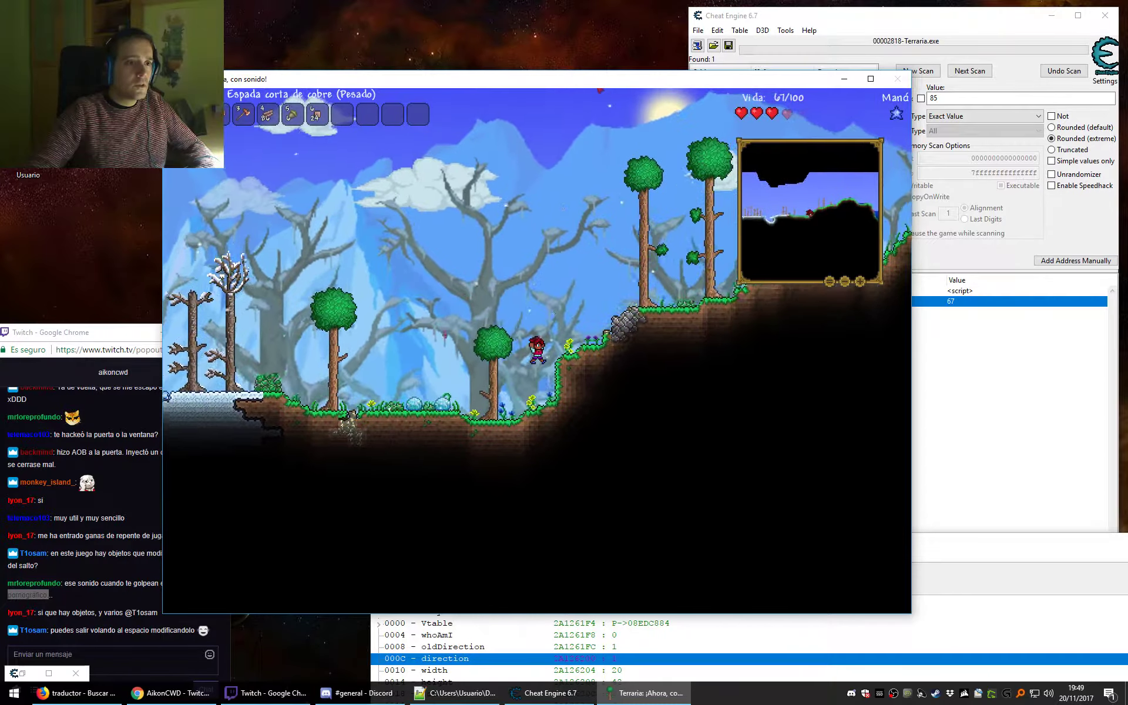
pyautogui.press('a')
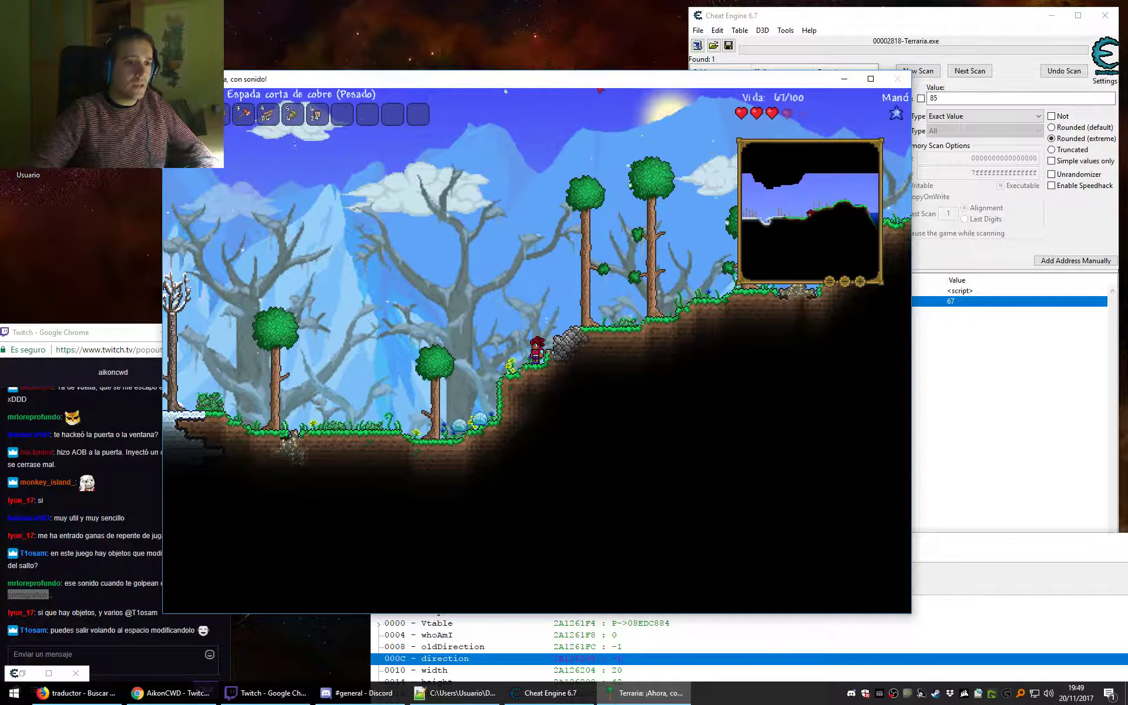
pyautogui.press('d')
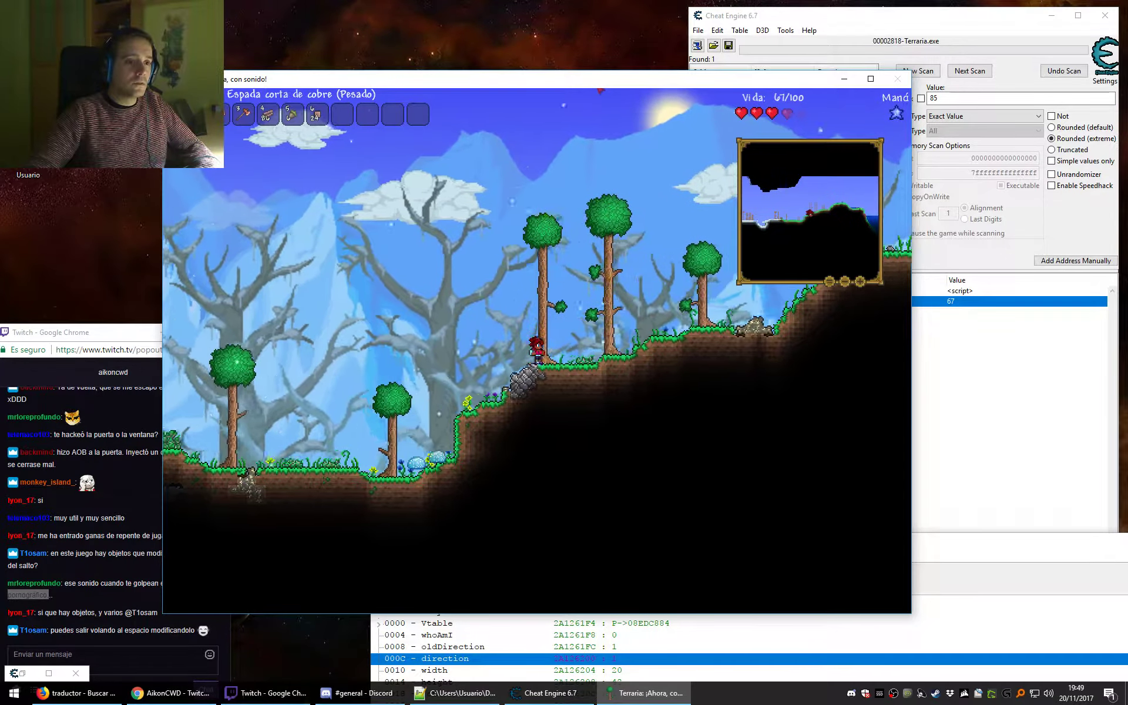
pyautogui.press('a')
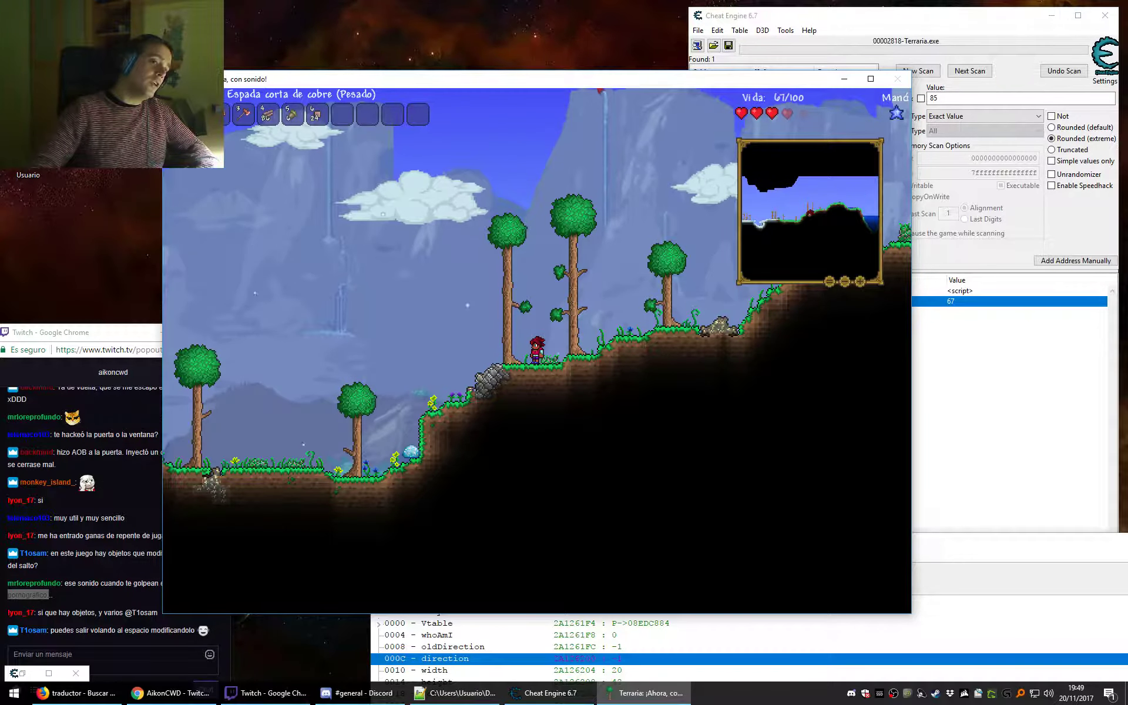
pyautogui.press('d')
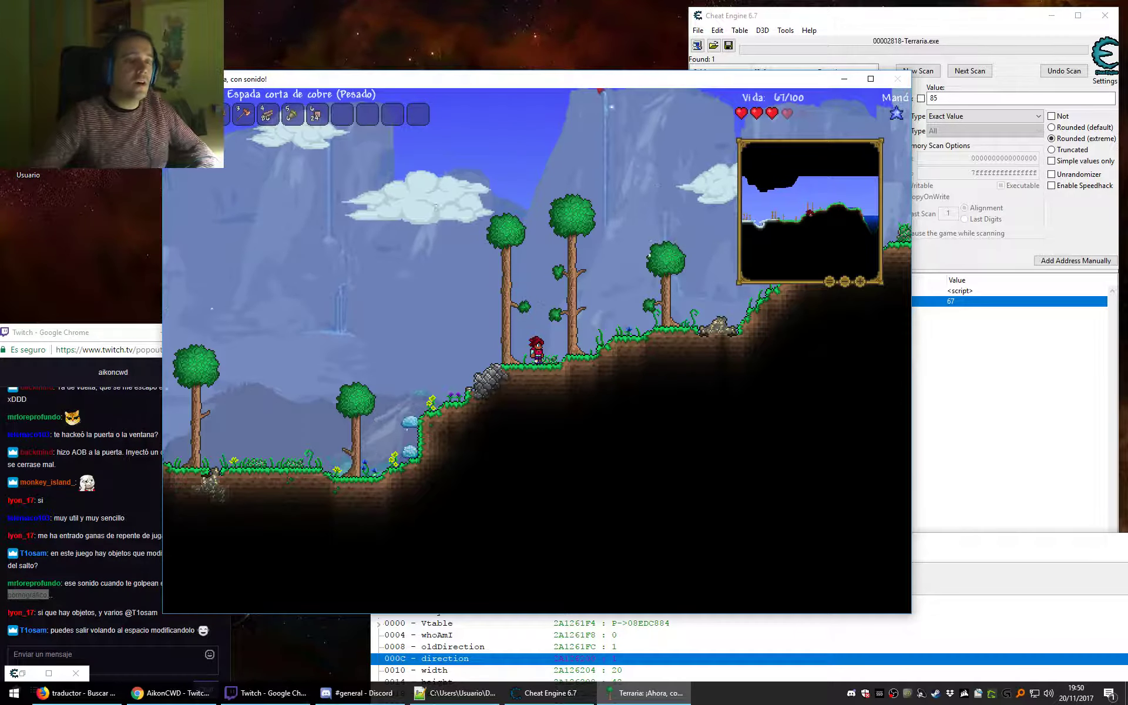
# Move the Terraria.Player structure window back up and go through its fields from width and height to lavaWet.
pyautogui.click(987, 562)
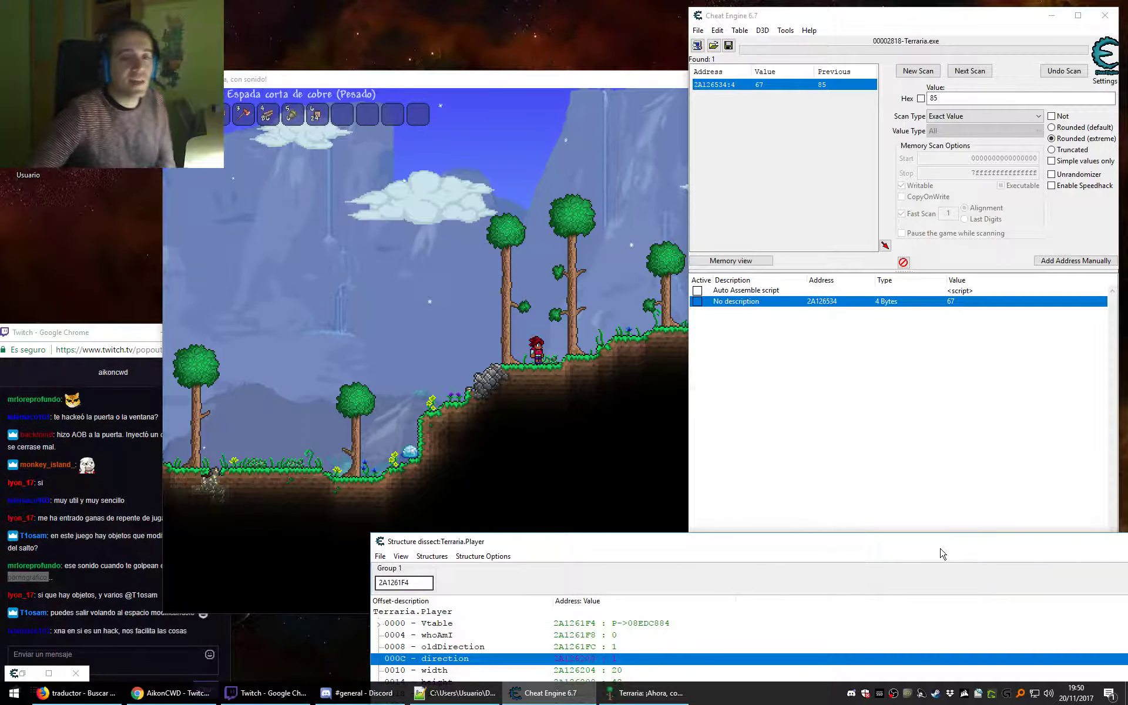
pyautogui.moveTo(925, 548); pyautogui.dragTo(814, 186)
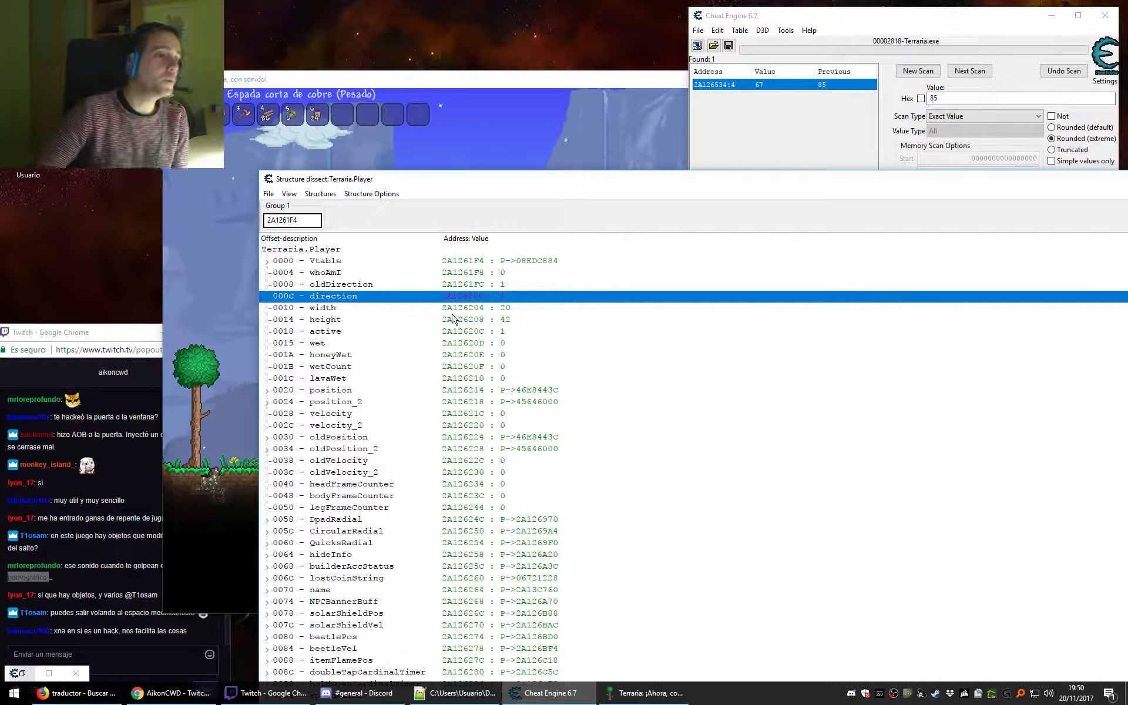
pyautogui.click(338, 310)
pyautogui.click(343, 321)
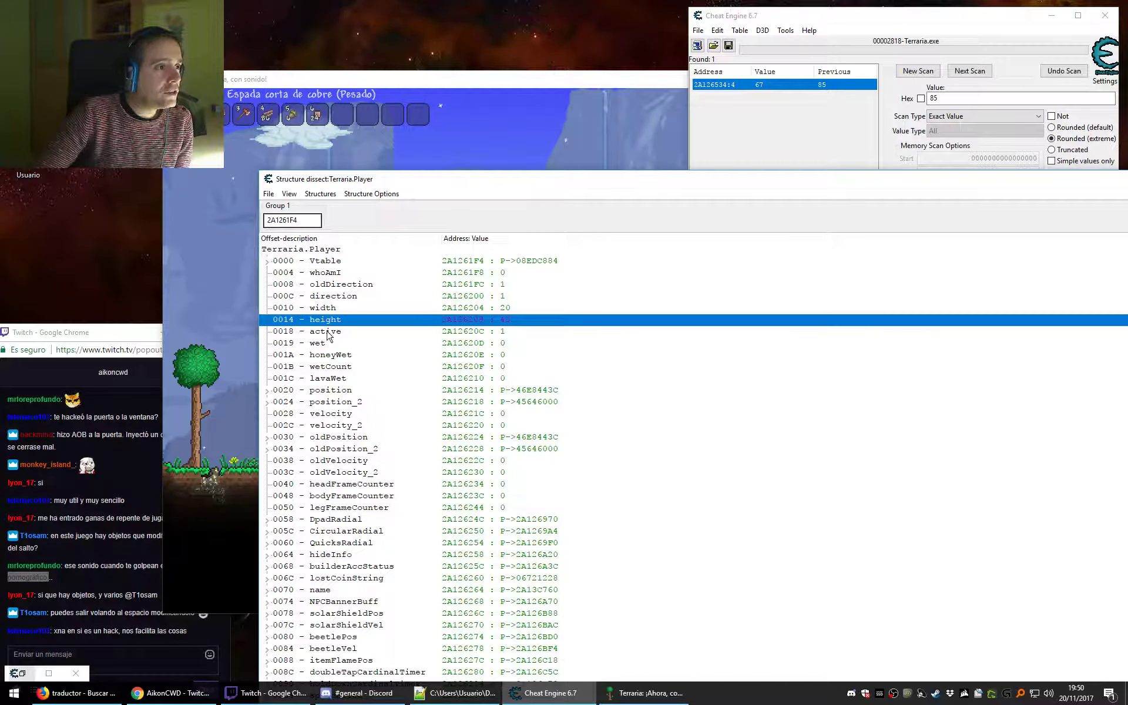
pyautogui.click(329, 334)
pyautogui.click(335, 344)
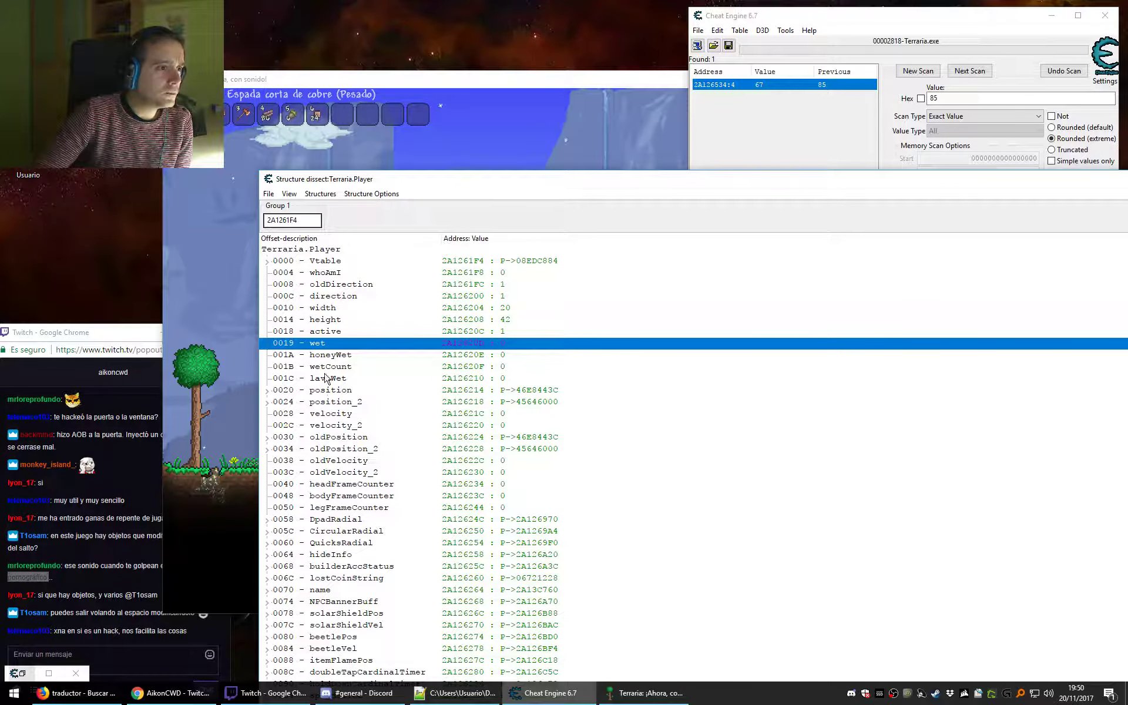
pyautogui.click(339, 367)
pyautogui.press('Down')
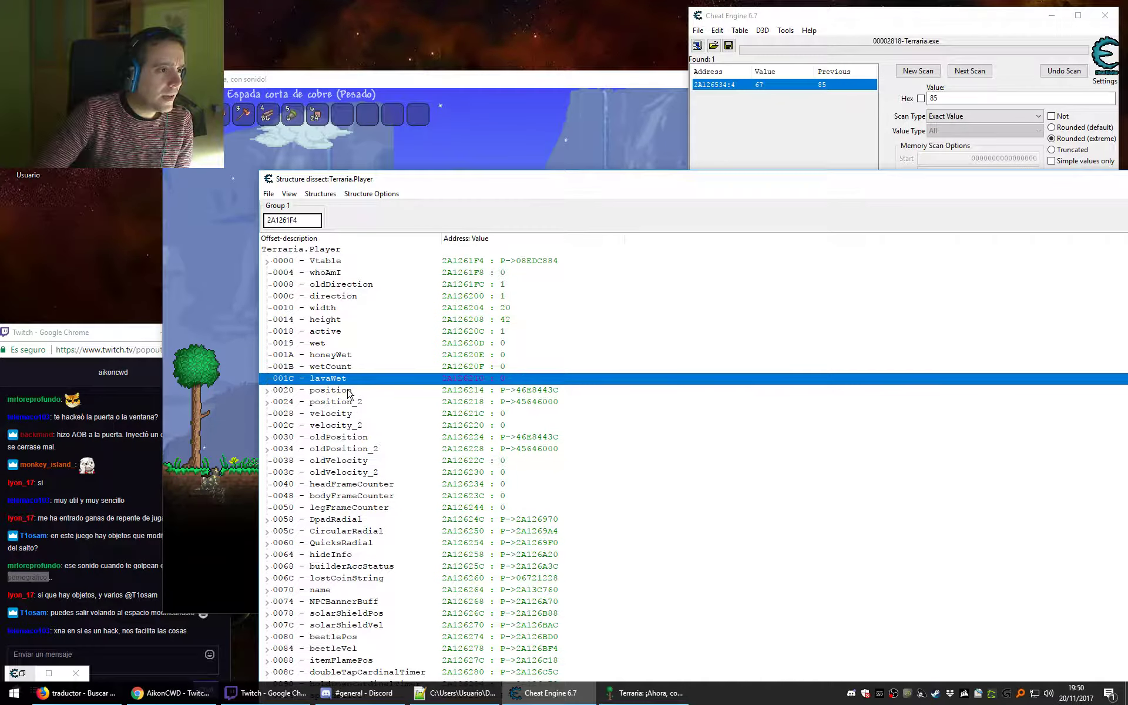
pyautogui.click(347, 390)
pyautogui.click(374, 380)
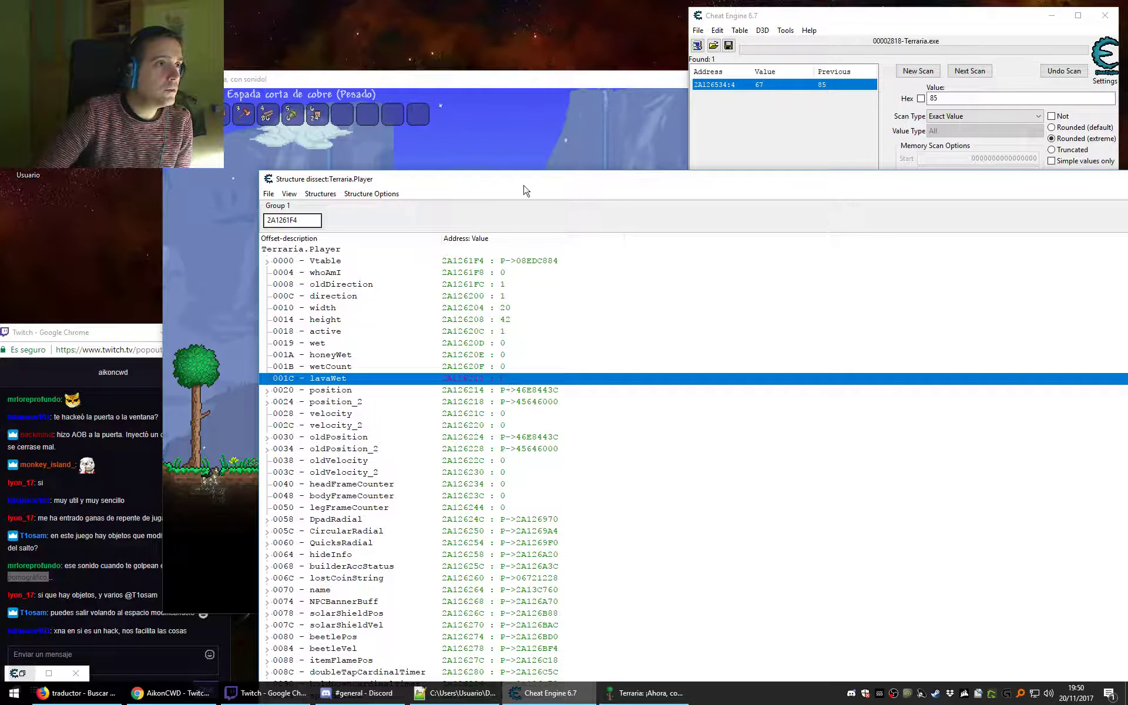
# Shift the Terraria window aside, set the lavaWet field to 1 and switch to the game to check the effect.
pyautogui.hotkey('alt', 'Tab')
pyautogui.hotkey('alt', 'Tab')
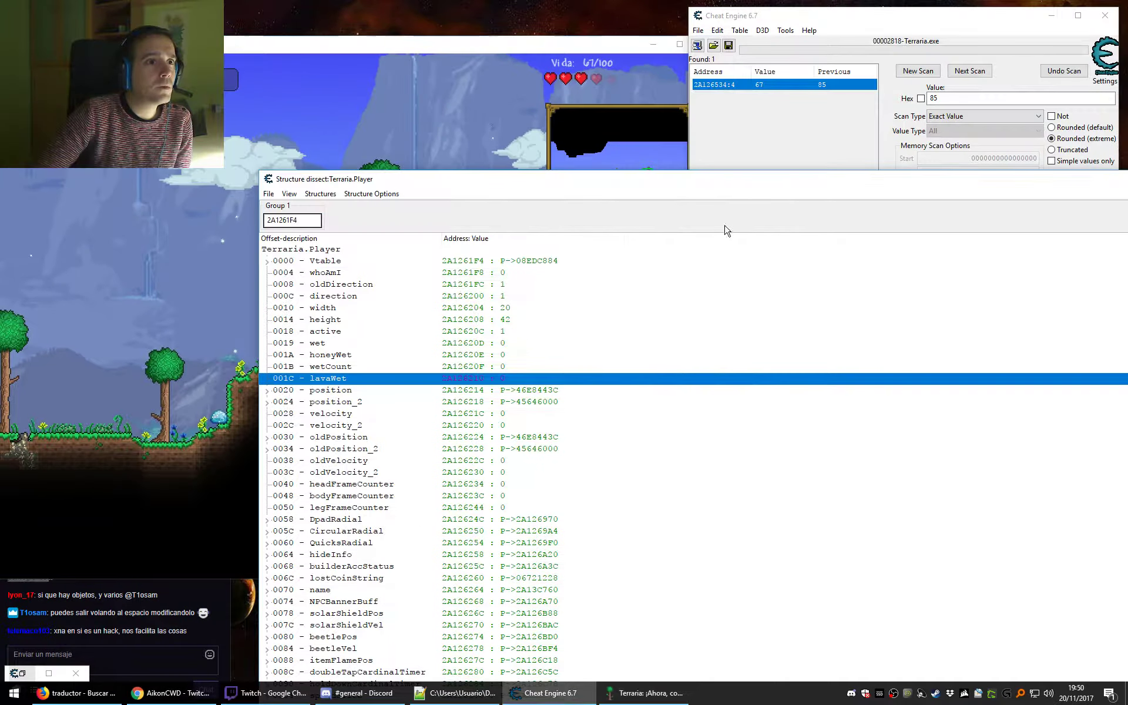
pyautogui.doubleClick(503, 383)
pyautogui.write('1')
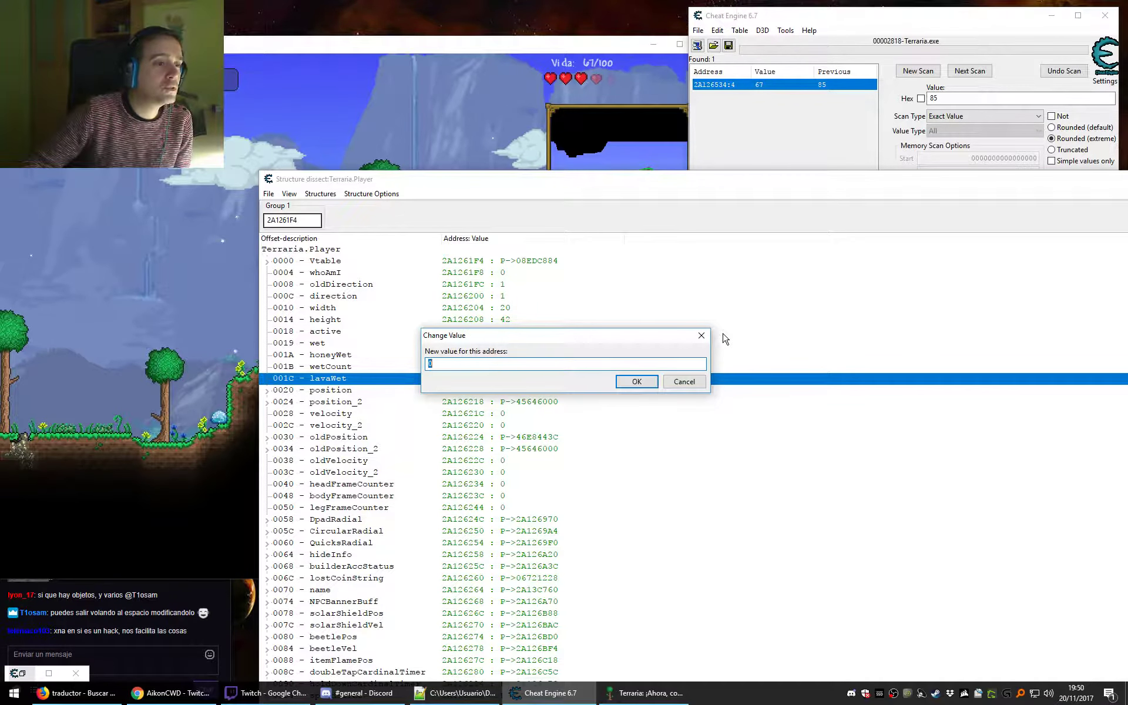
pyautogui.press('Return')
pyautogui.click(539, 74)
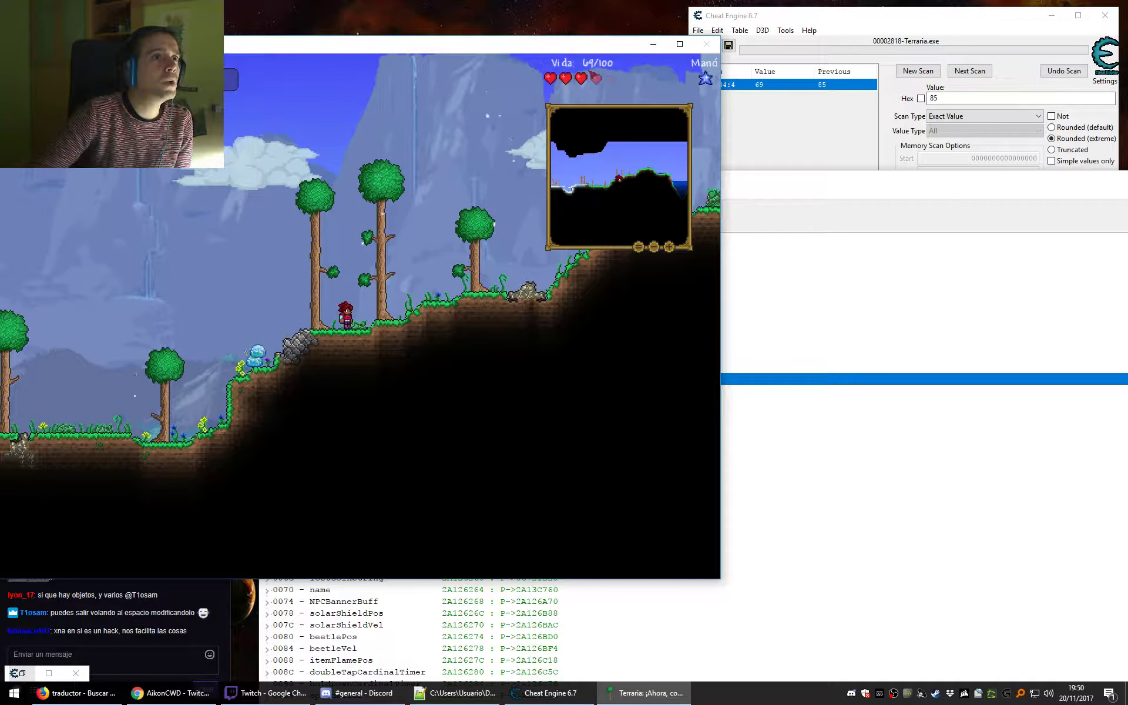
# Return to the structure, expand the position and position_2 pointers to inspect their contents, and collapse both again.
pyautogui.click(821, 228)
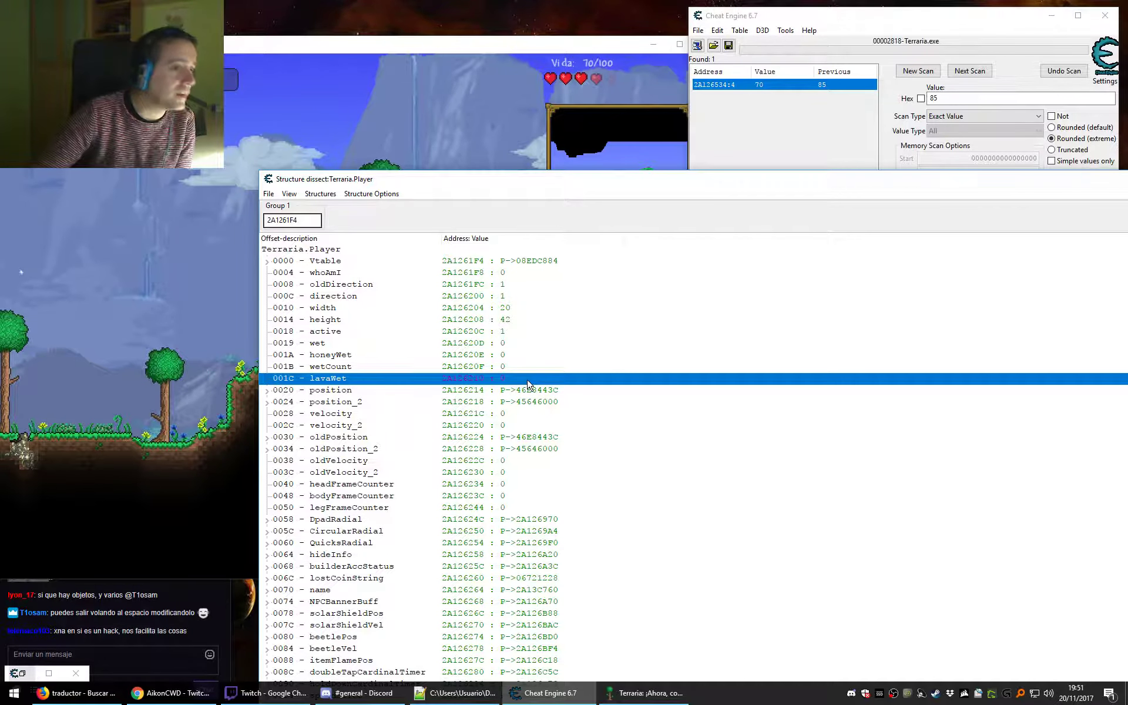
pyautogui.click(338, 392)
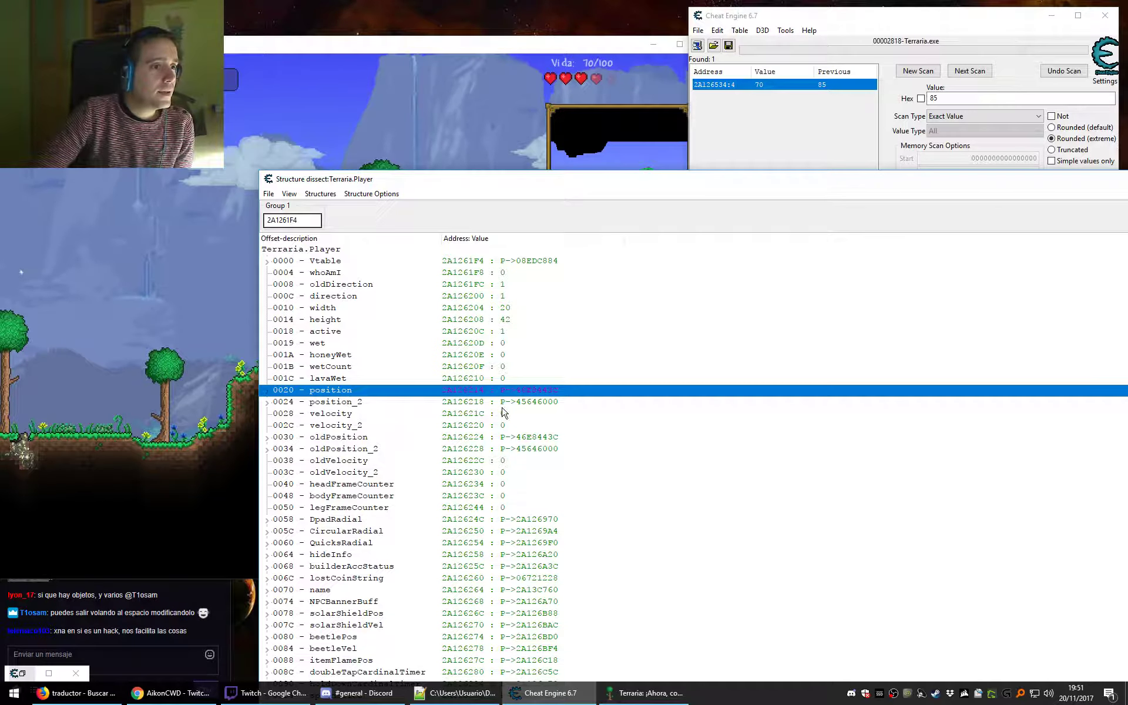
pyautogui.click(267, 392)
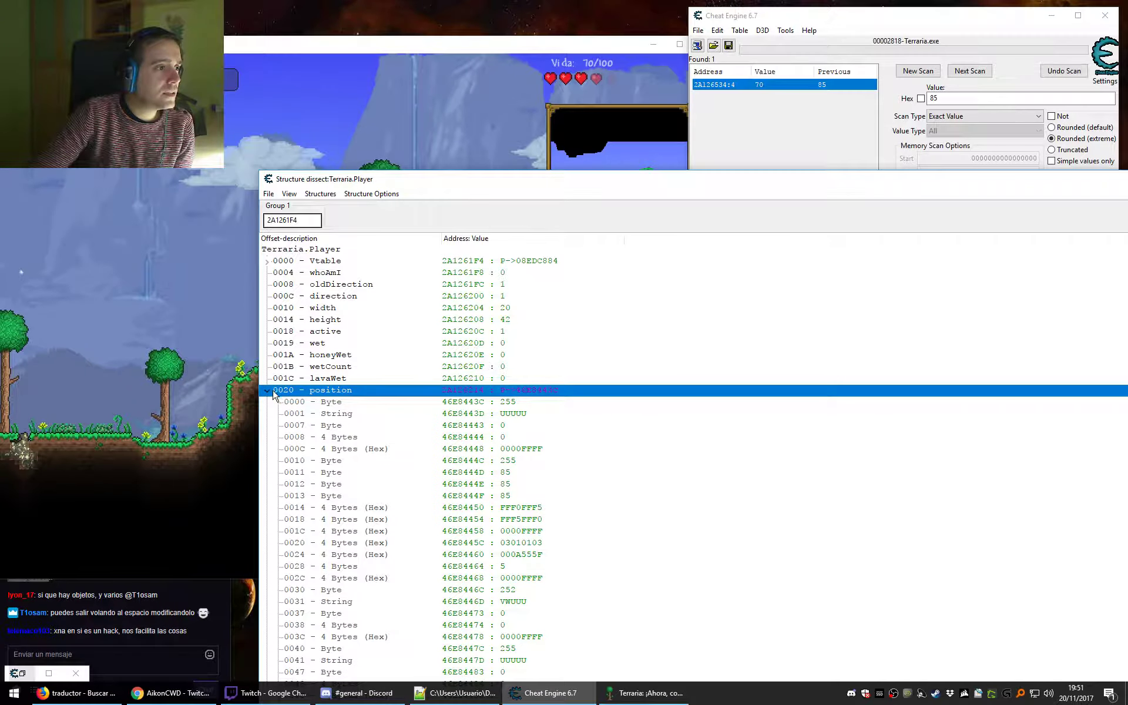
pyautogui.click(268, 391)
pyautogui.click(269, 404)
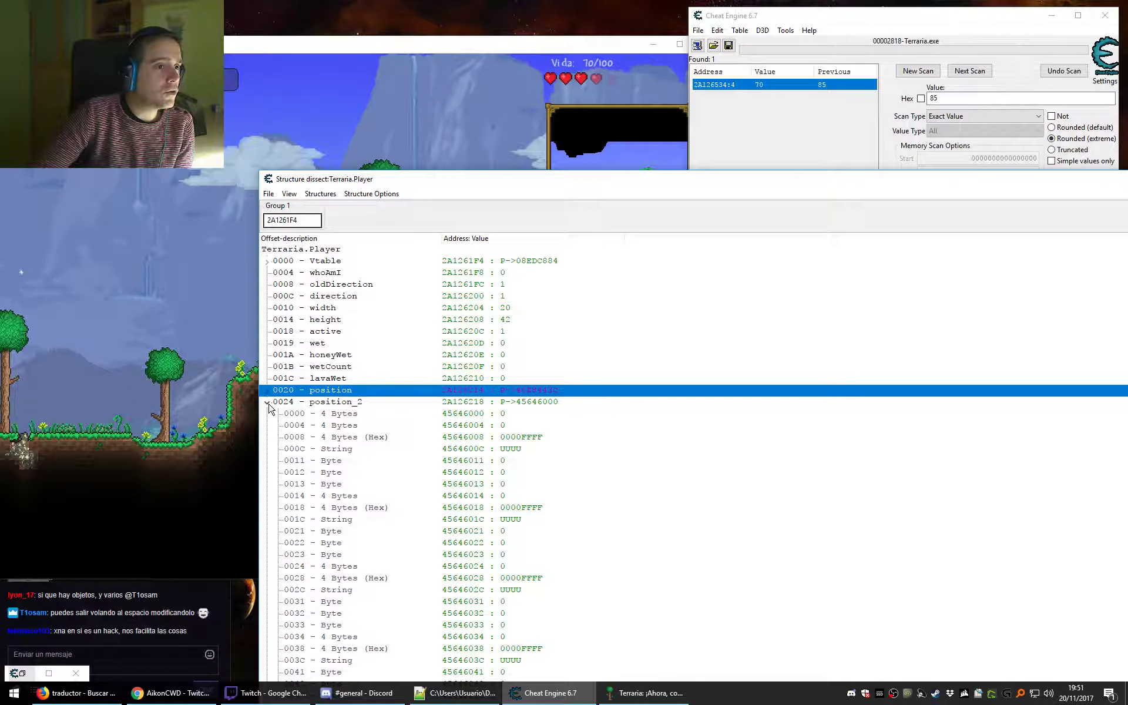
pyautogui.click(268, 404)
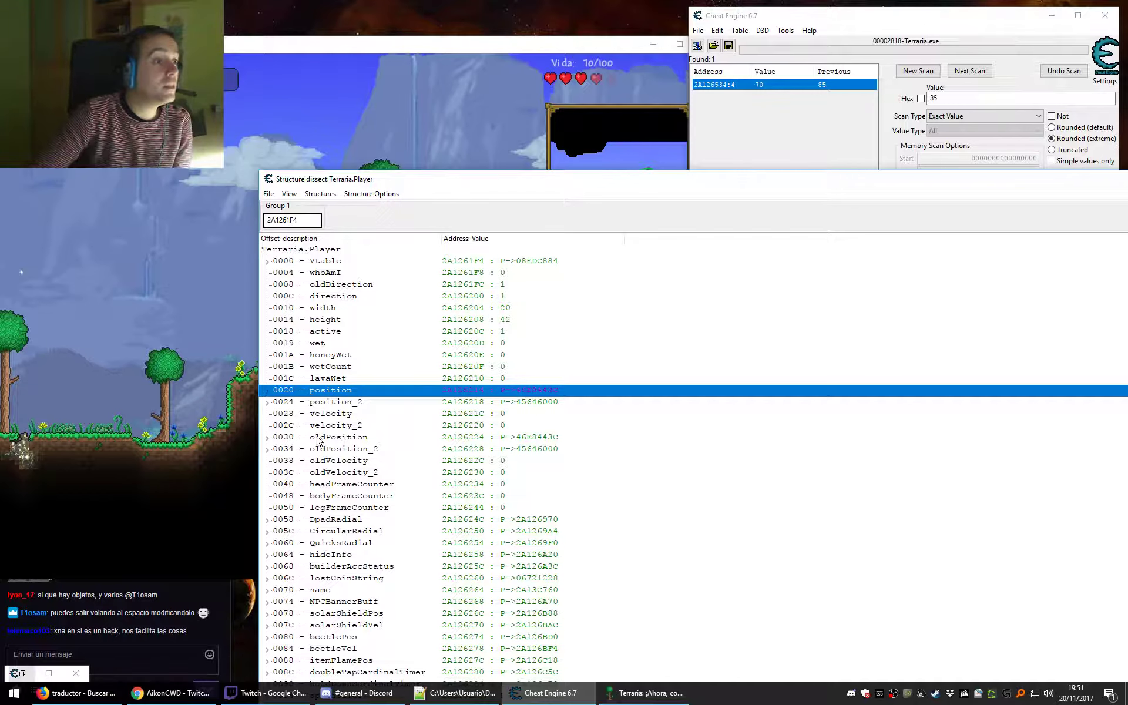
# Go through the velocity, oldPosition, frame counter and radial fields of the structure.
pyautogui.click(337, 415)
pyautogui.click(351, 429)
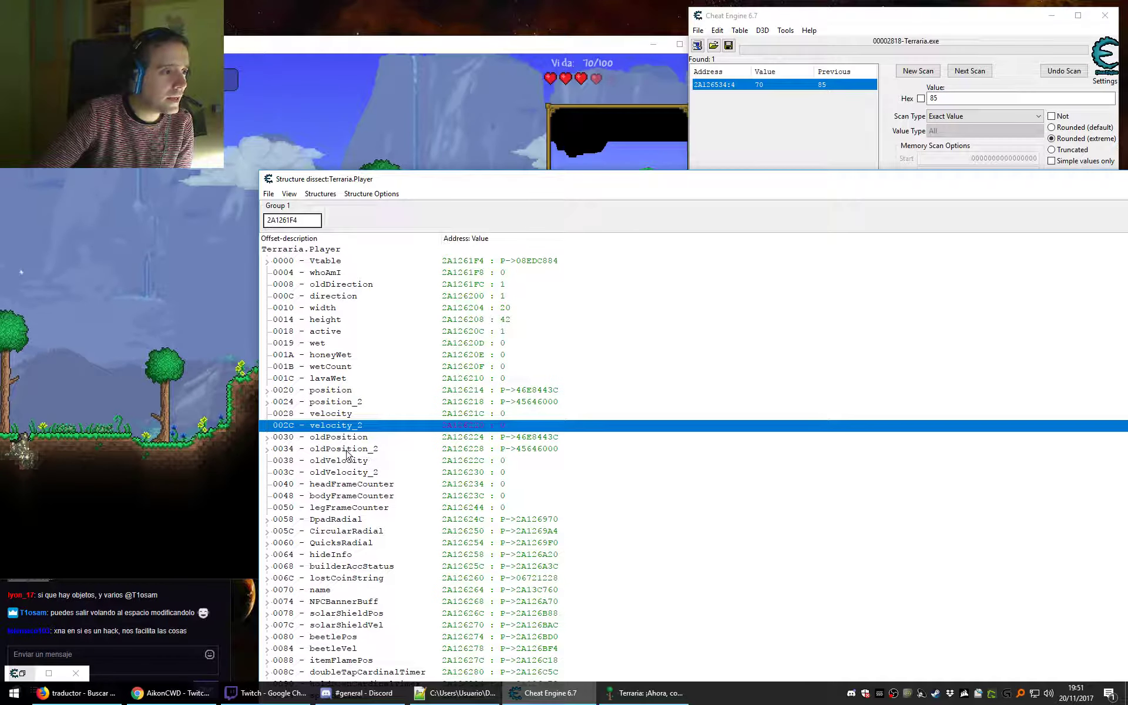
pyautogui.click(346, 437)
pyautogui.click(357, 507)
pyautogui.press('Up')
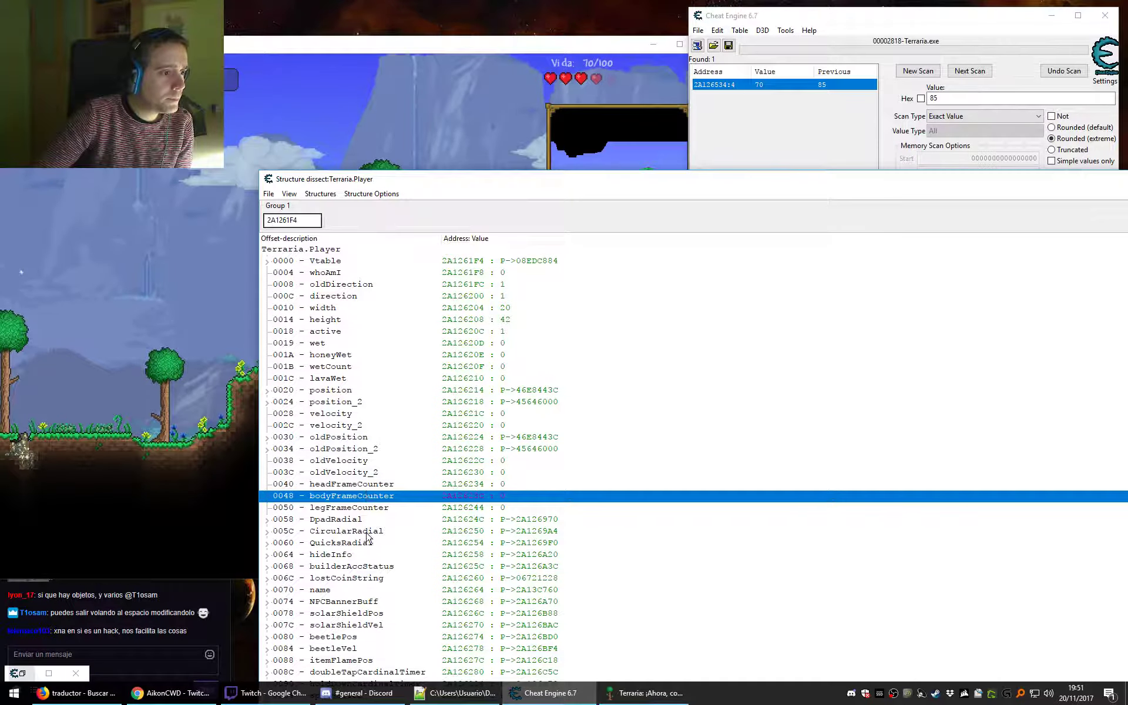
pyautogui.click(365, 532)
# Expand the name pointer at offset 0070, inspect its m_firstChar string and collapse it again.
pyautogui.click(352, 592)
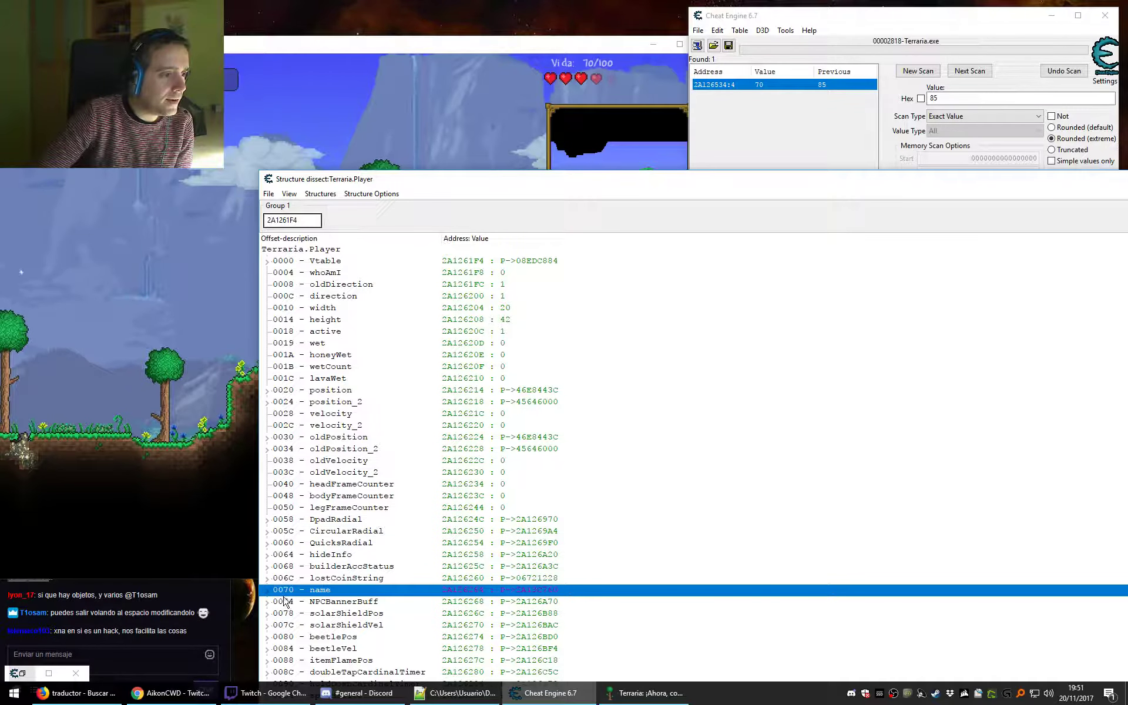
pyautogui.click(267, 591)
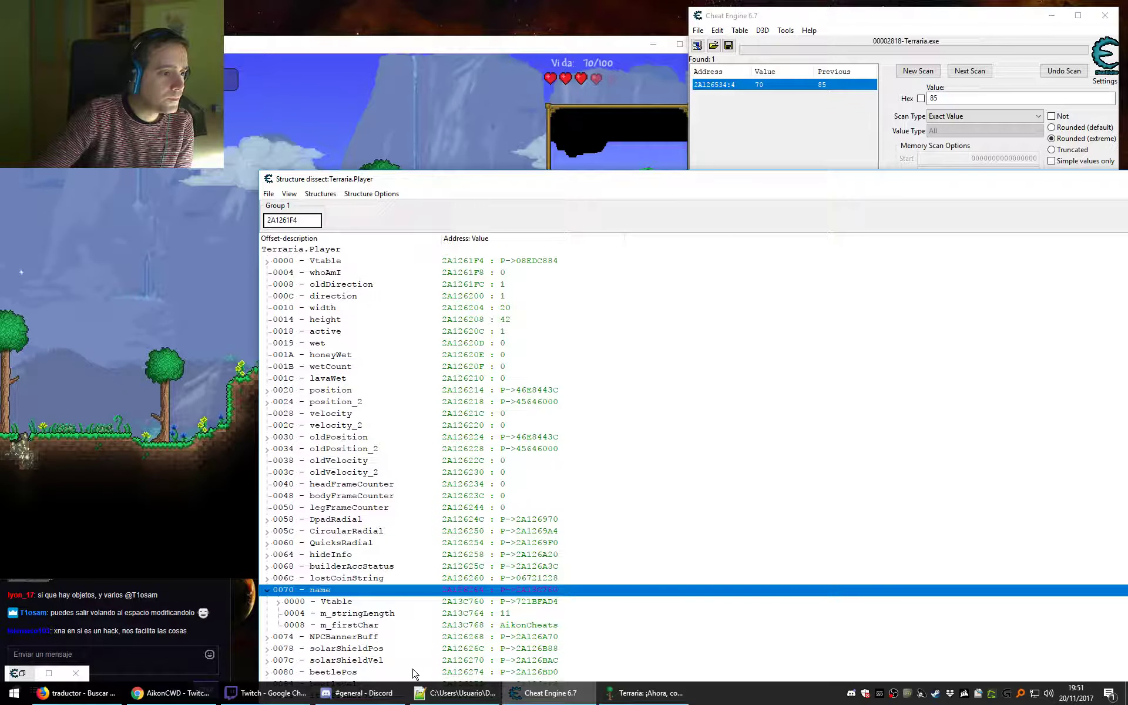
pyautogui.click(531, 626)
pyautogui.scroll(-5, 655, 575)
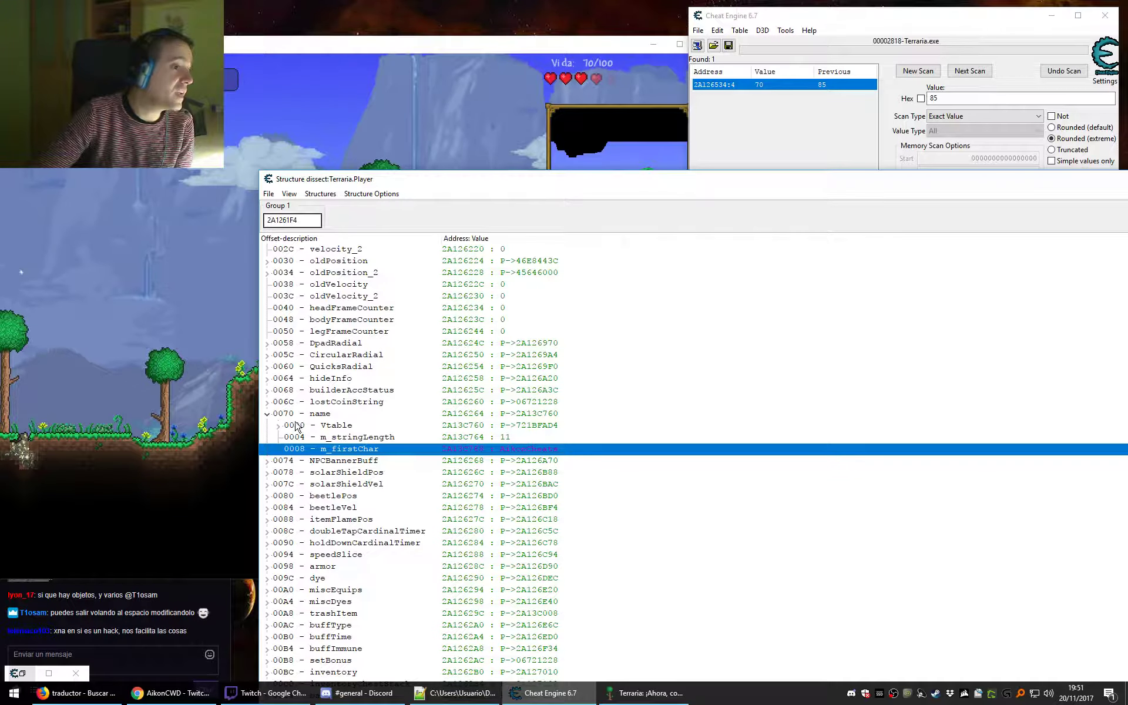
pyautogui.click(267, 414)
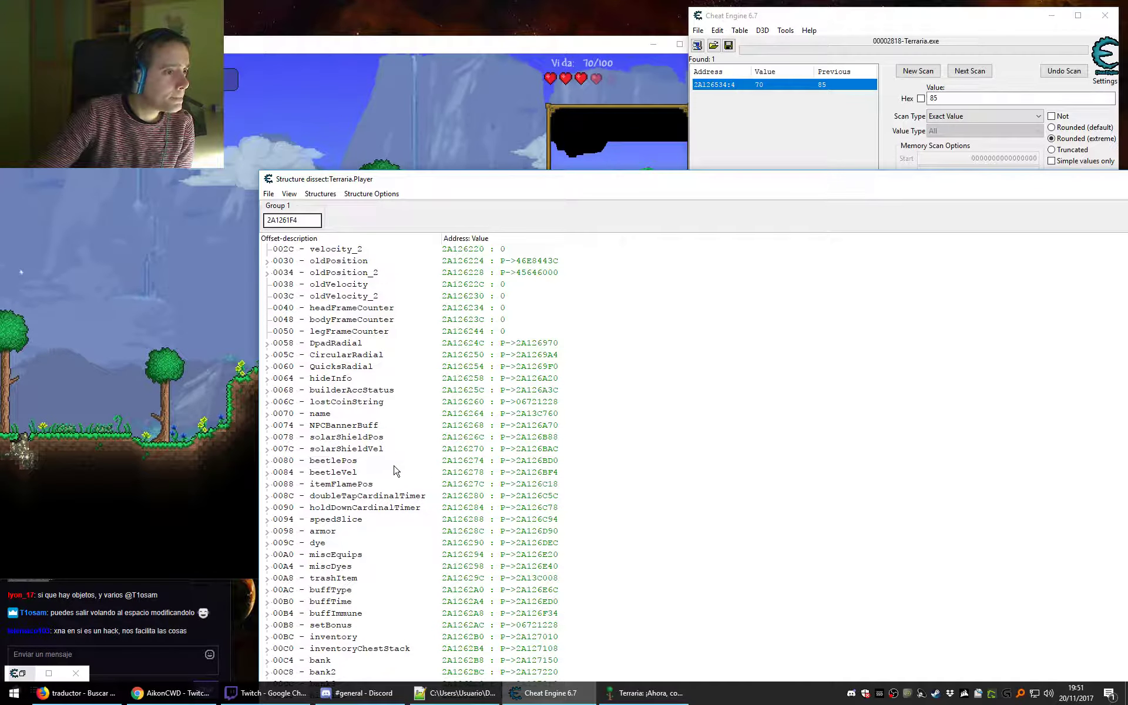
# Expand the armor and dye pointers to inspect their array elements, collapsing each one again.
pyautogui.click(324, 532)
pyautogui.click(268, 531)
pyautogui.click(268, 533)
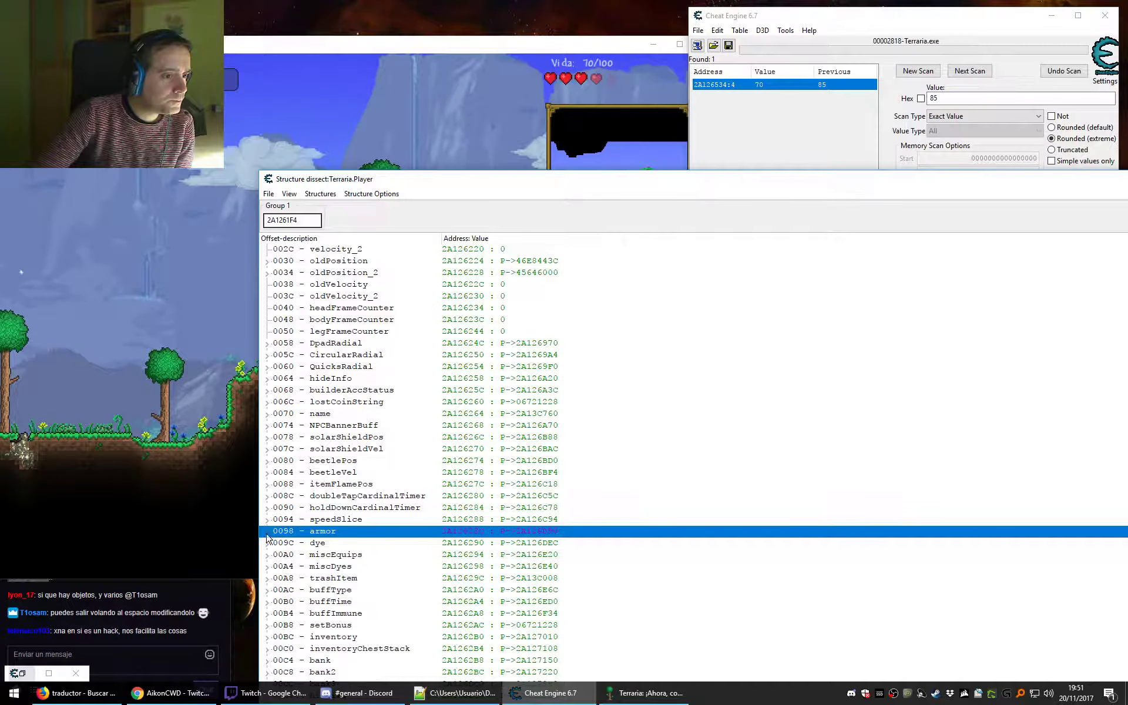
pyautogui.click(270, 544)
pyautogui.click(268, 543)
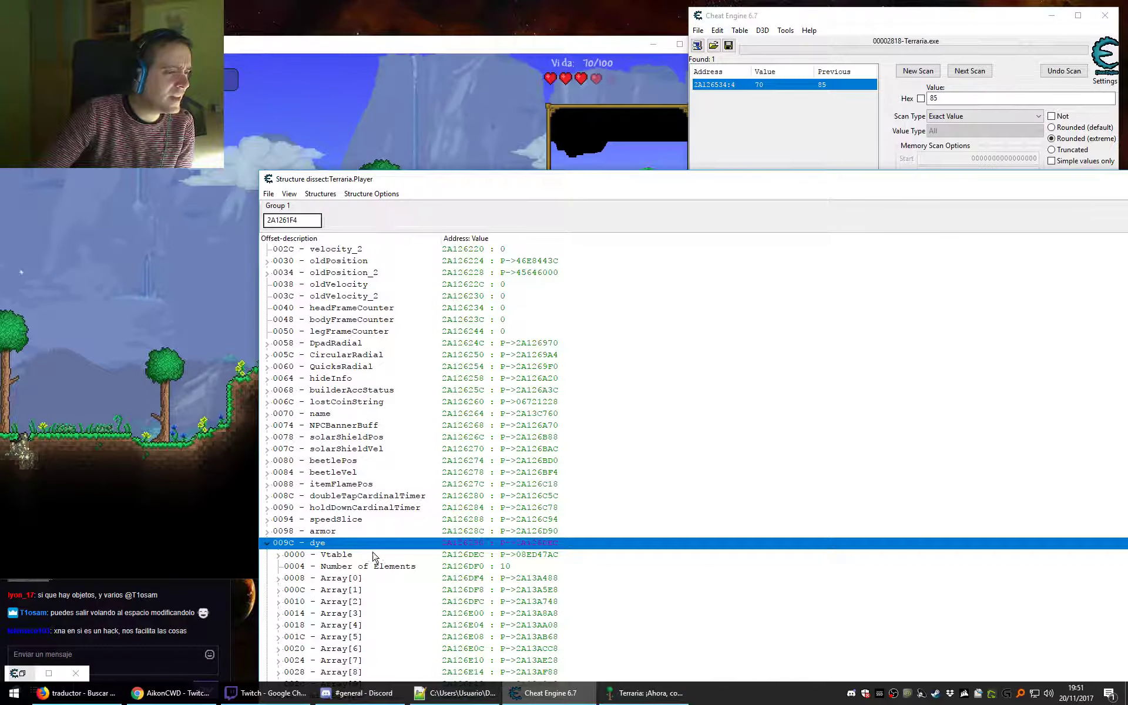
pyautogui.scroll(-6, 379, 555)
pyautogui.click(267, 332)
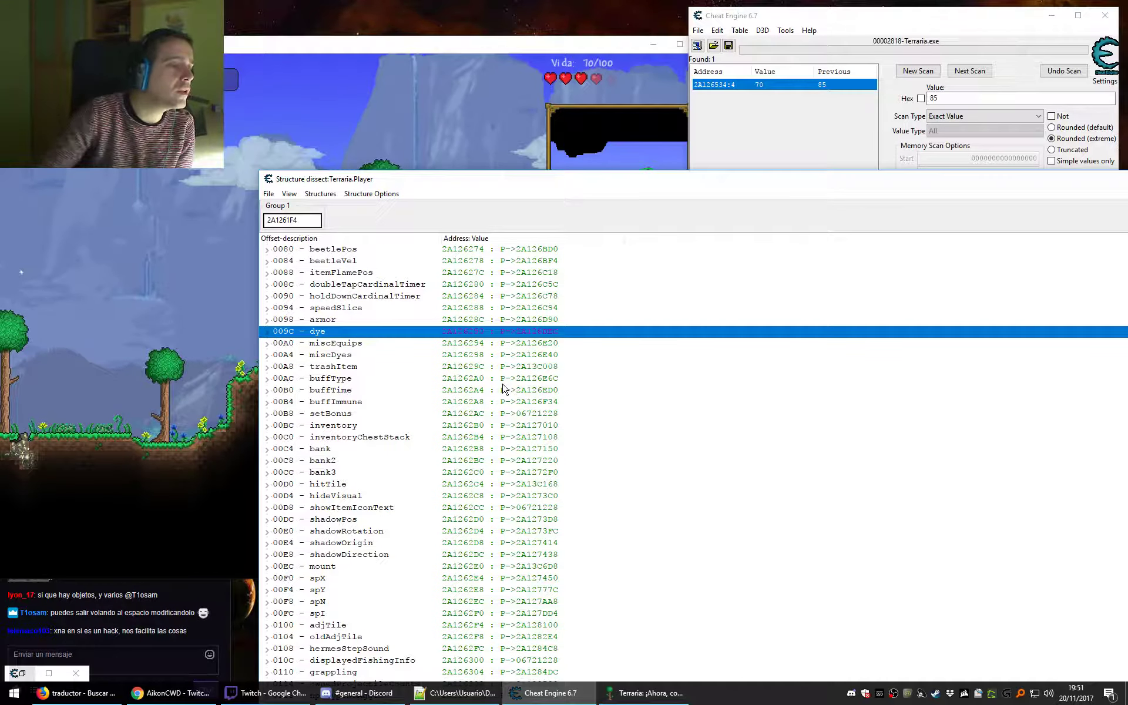
# Look at the trashItem, bank and bank3 fields, and briefly expand the inventory pointer at offset 00BC.
pyautogui.click(351, 367)
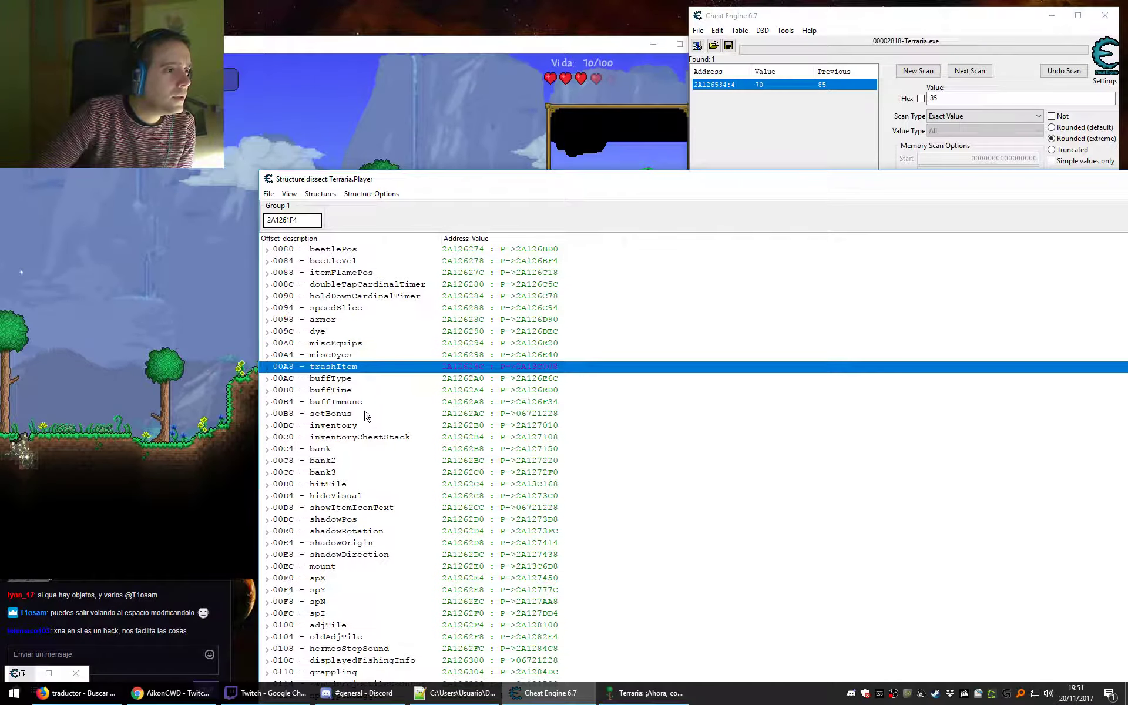
pyautogui.click(336, 449)
pyautogui.click(344, 473)
pyautogui.click(352, 427)
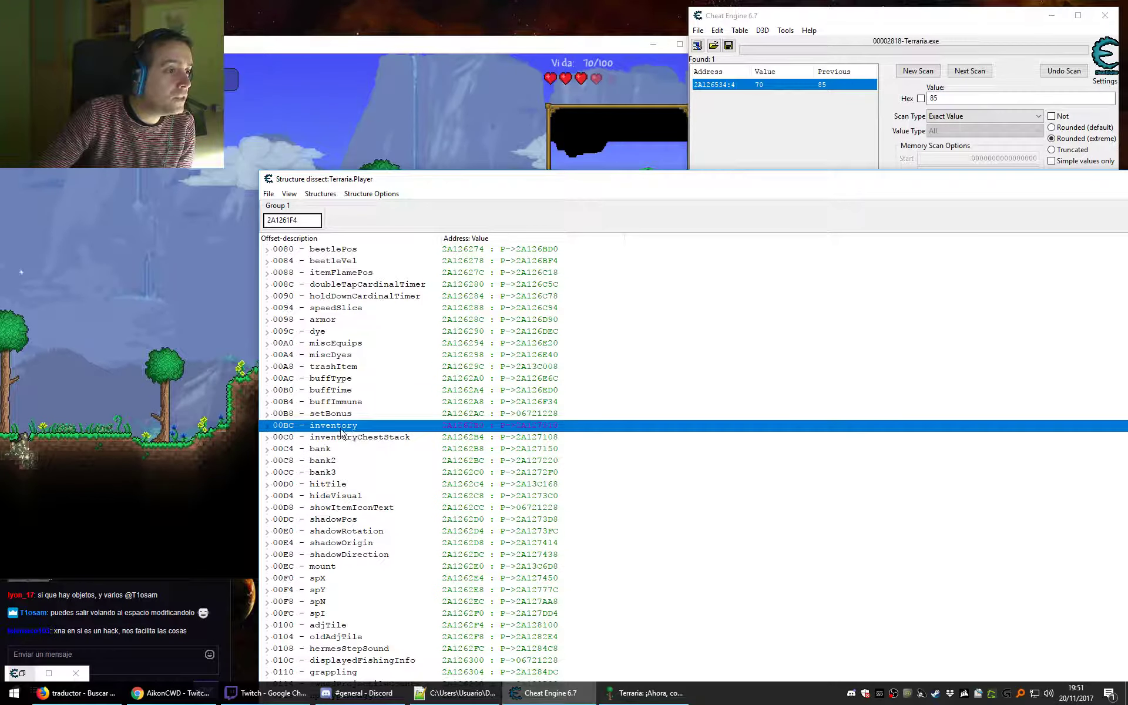
pyautogui.click(267, 426)
pyautogui.click(267, 428)
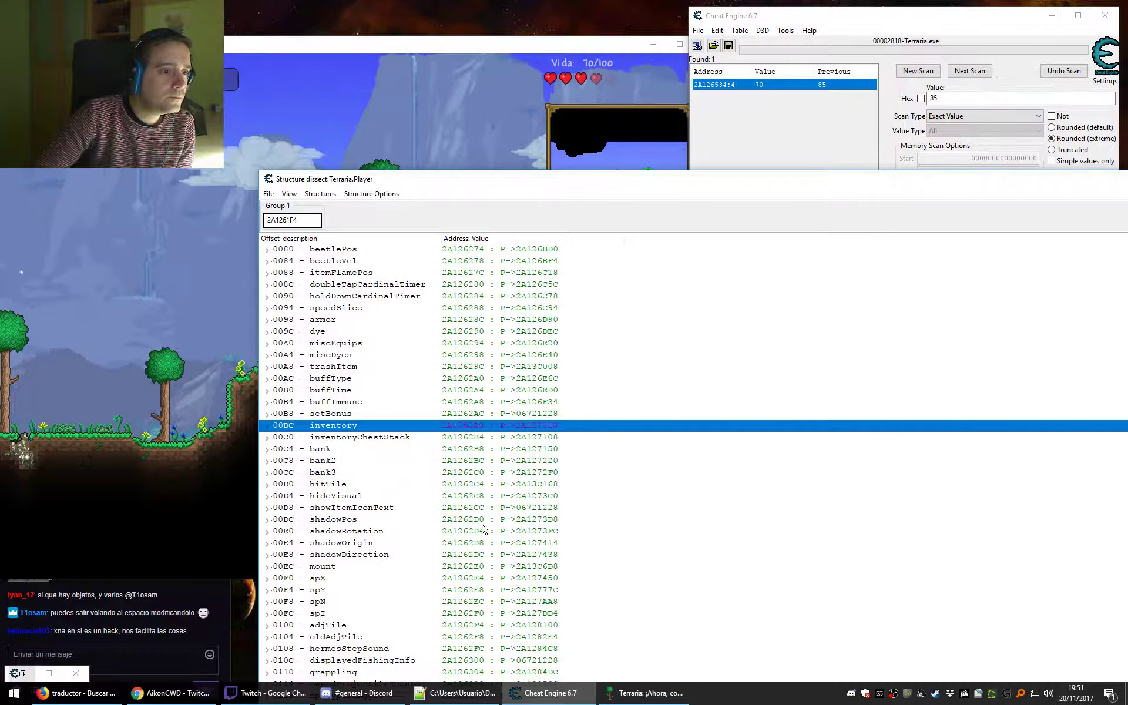
# Look through the structure from the mount field down to the life and mana stats around offset 0340.
pyautogui.scroll(-5, 421, 536)
pyautogui.click(332, 393)
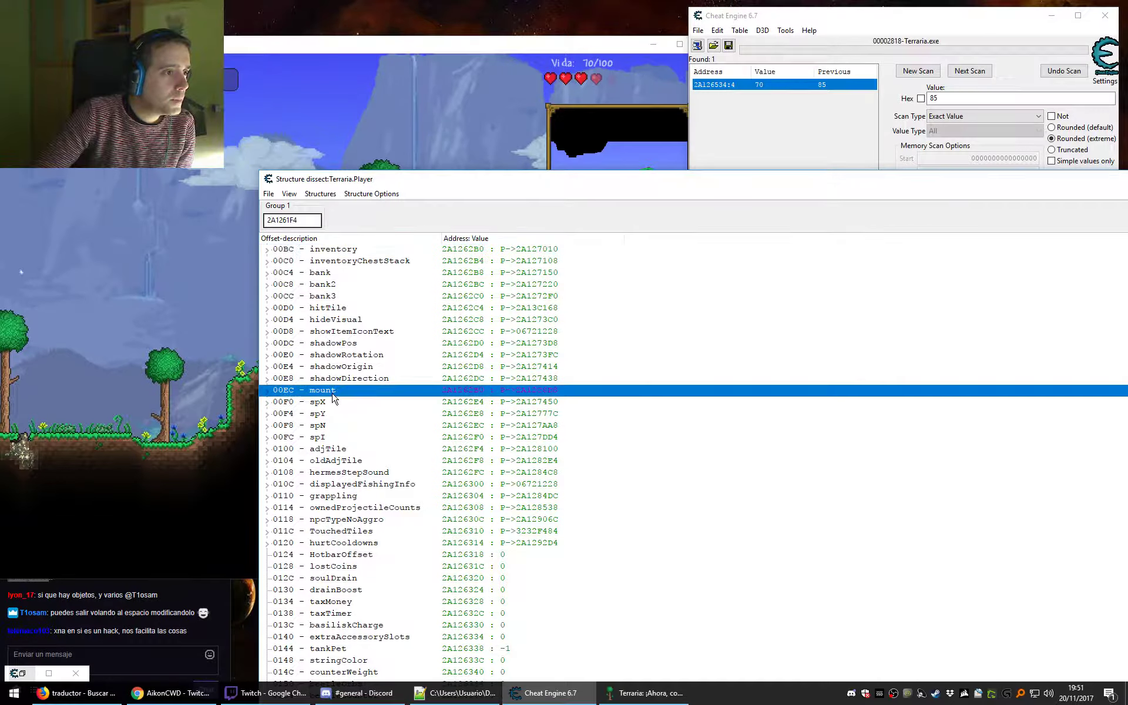
pyautogui.scroll(-7, 336, 583)
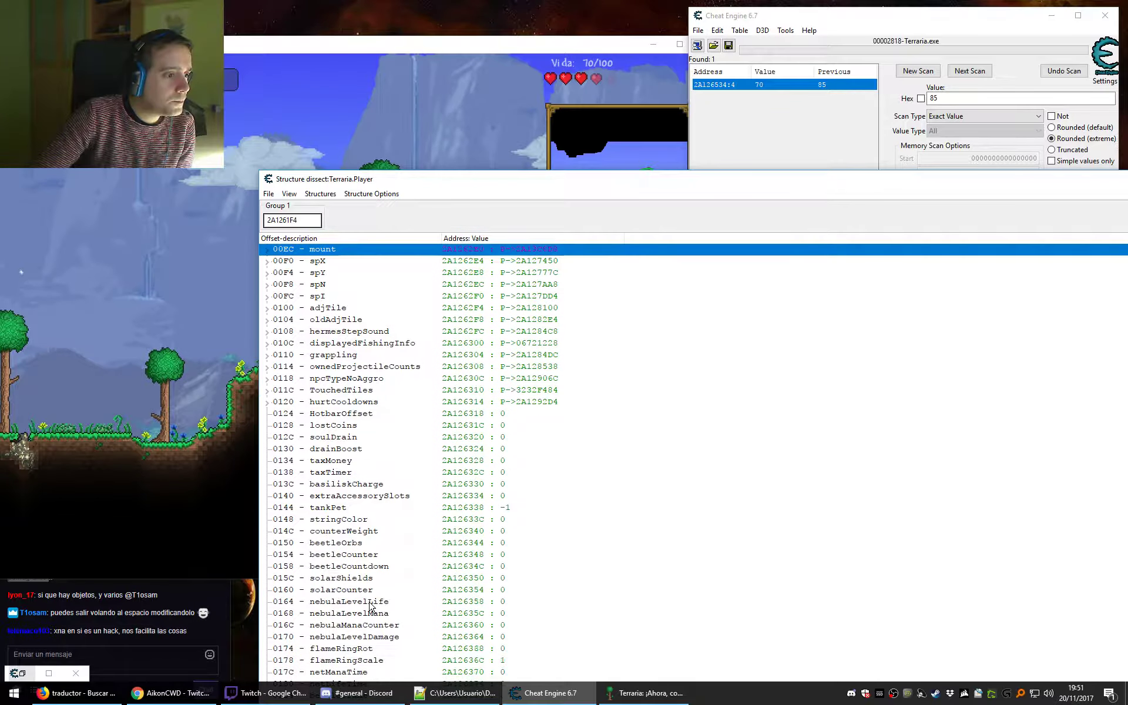
pyautogui.click(919, 164)
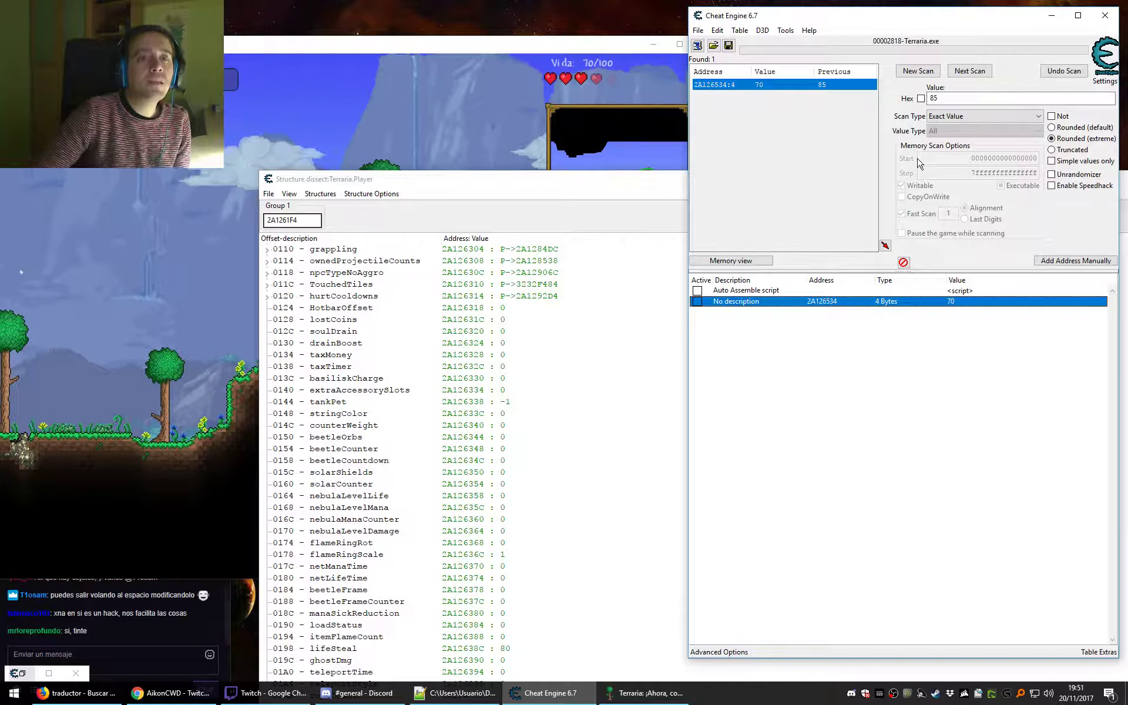
pyautogui.click(404, 184)
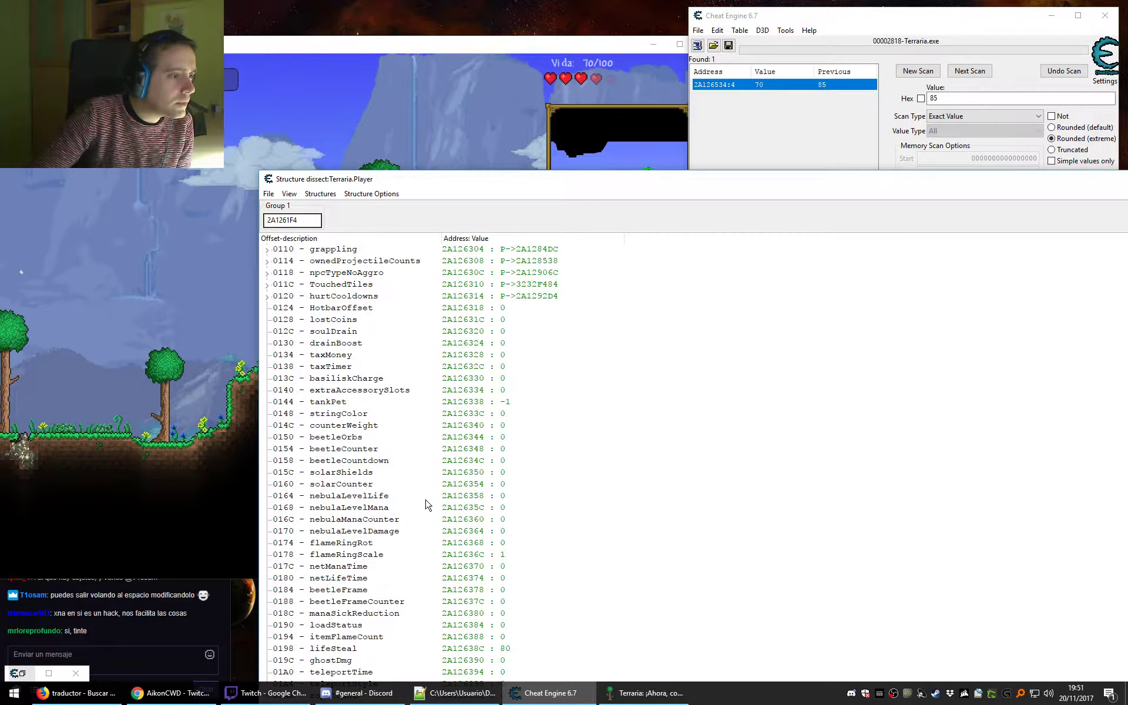
pyautogui.scroll(-6, 427, 505)
pyautogui.scroll(-20, 337, 479)
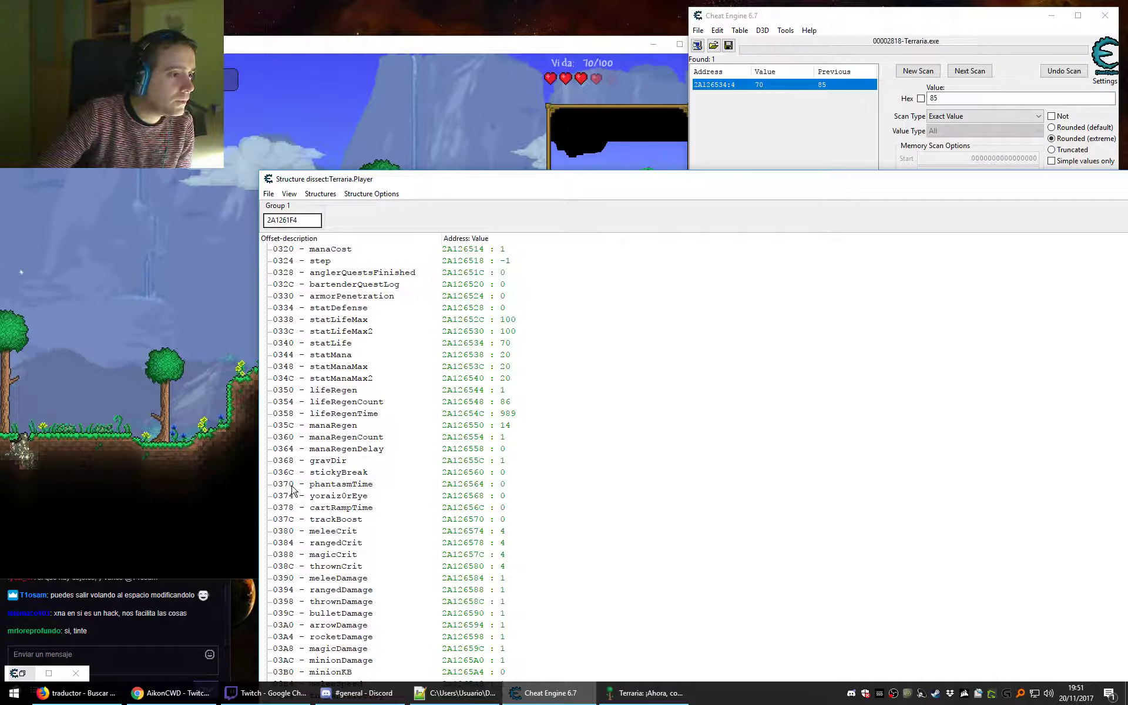
# Set the statLife field at offset 0340 to 100.
pyautogui.click(302, 344)
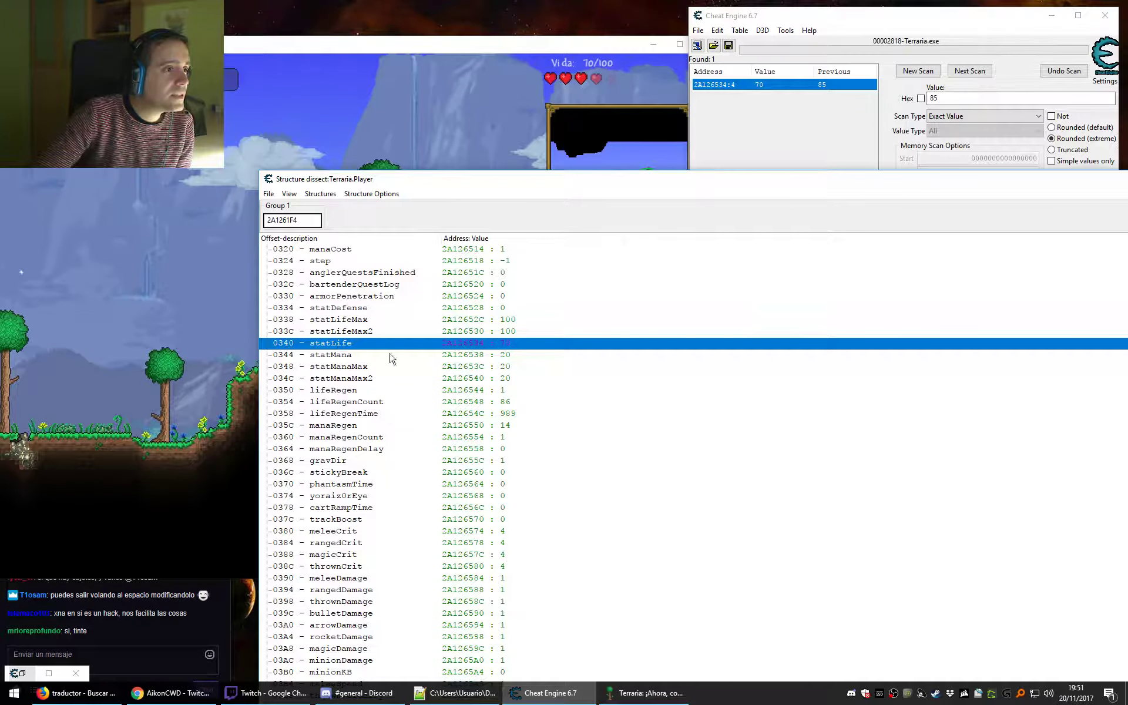
pyautogui.doubleClick(504, 343)
pyautogui.write('100')
pyautogui.press('Return')
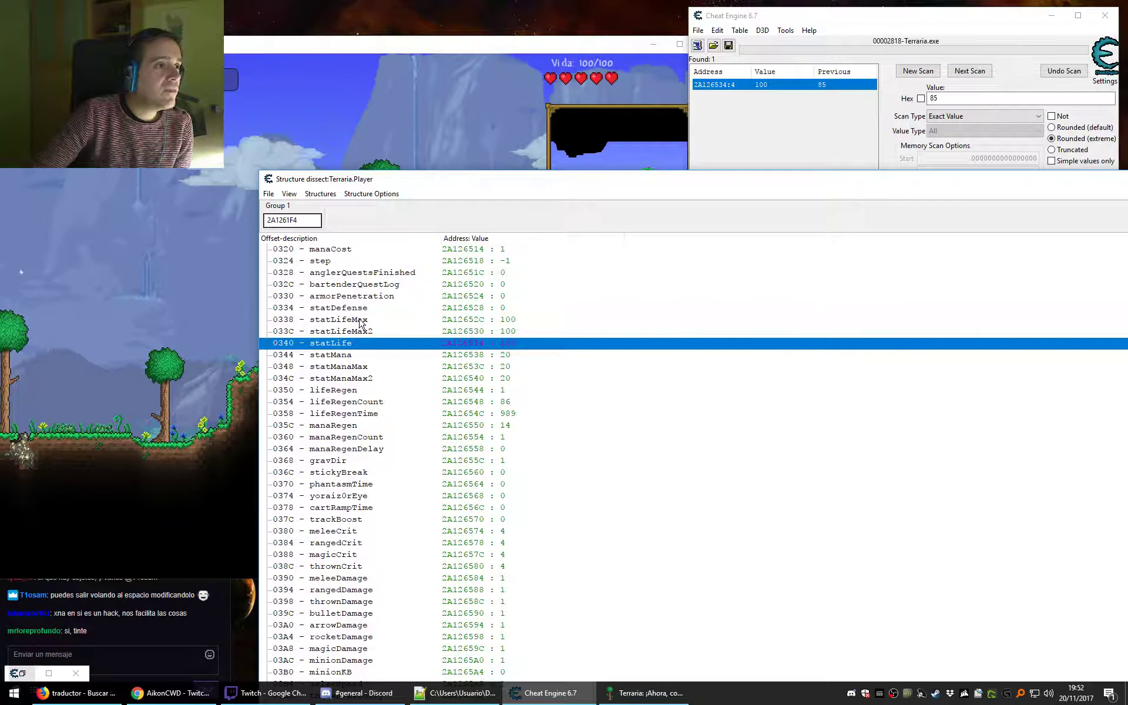
# Set the statLifeMax field at offset 0338 to 200.
pyautogui.doubleClick(551, 319)
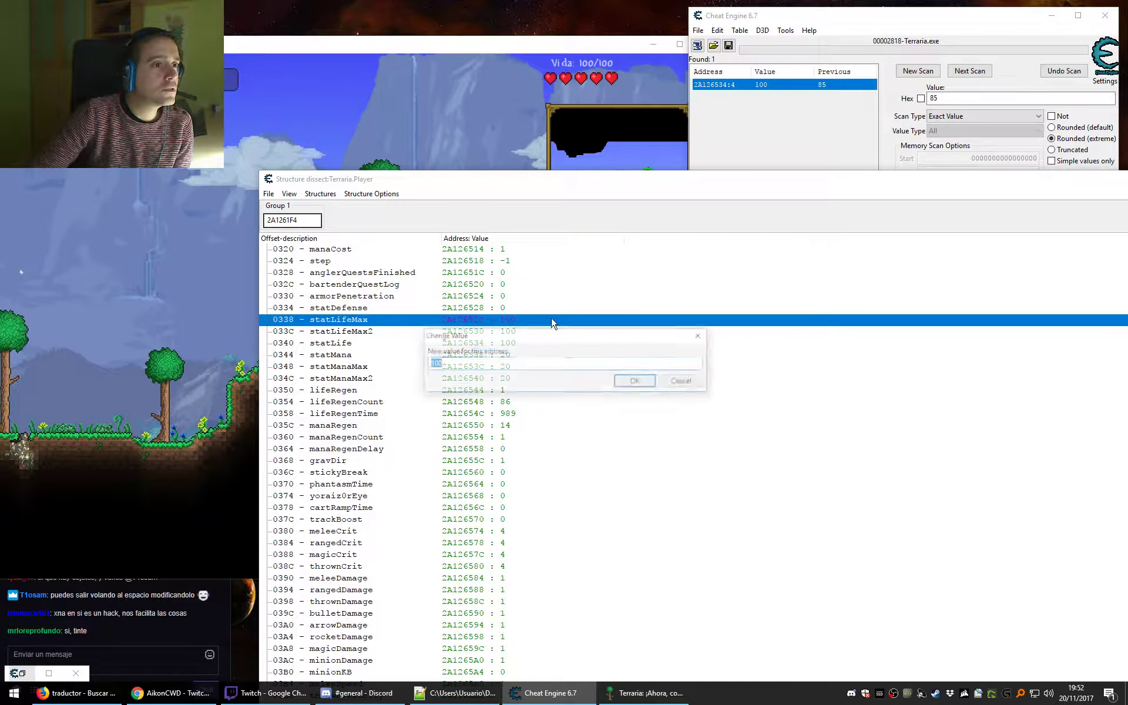
pyautogui.write('200')
pyautogui.press('Return')
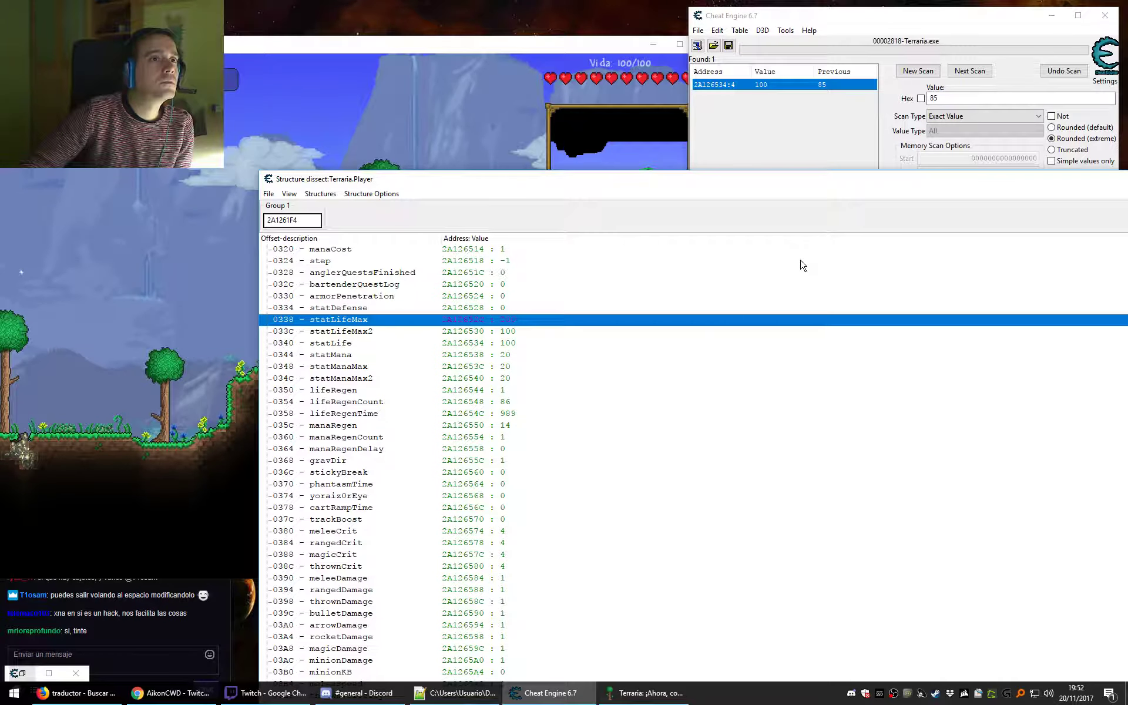
# Set the statLifeMax field at offset 0338 and the statLifeMax2 field at offset 033C to 150.
pyautogui.moveTo(797, 25); pyautogui.dragTo(935, 33)
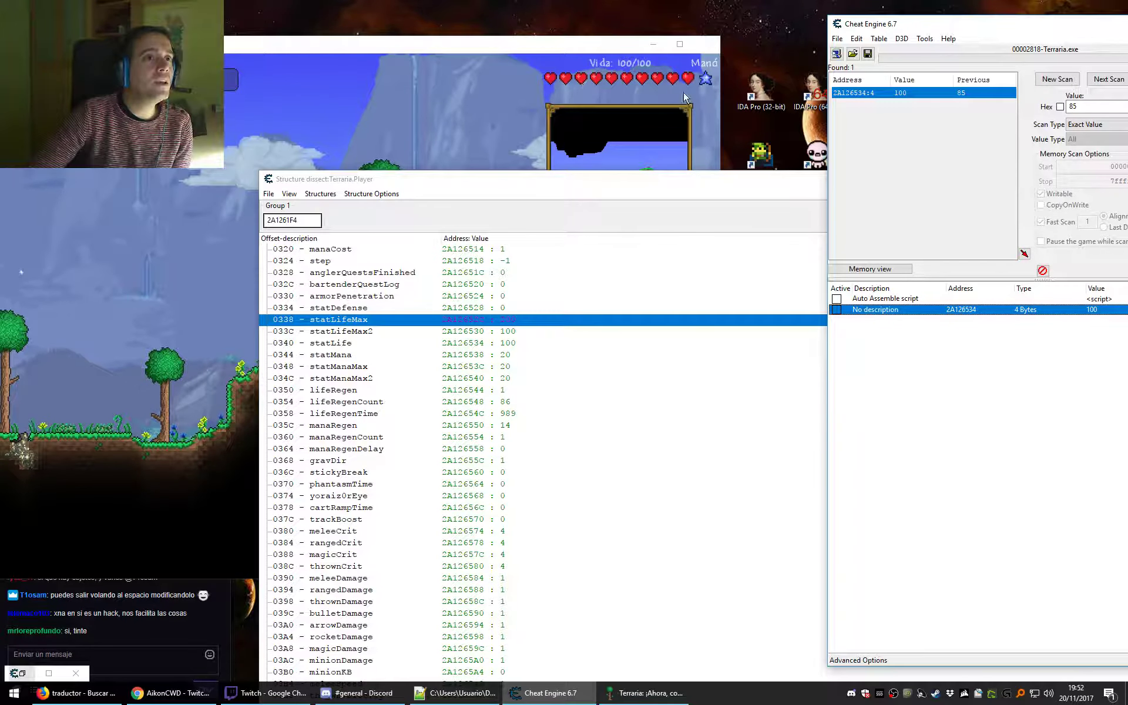
pyautogui.doubleClick(509, 320)
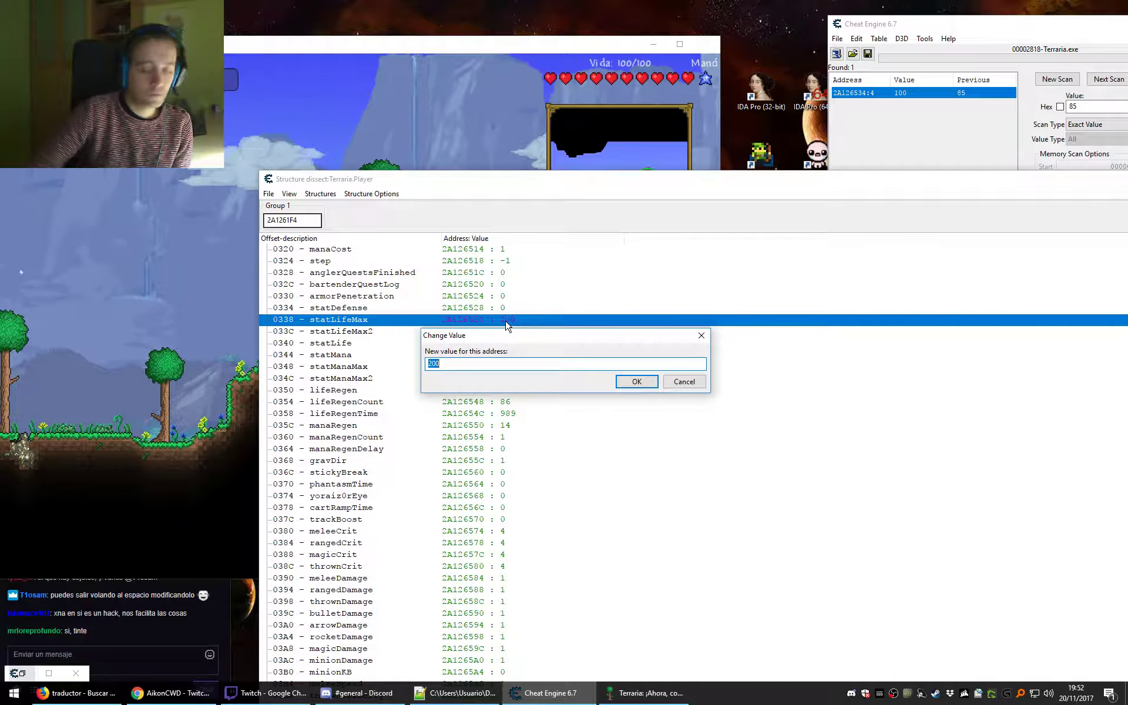
pyautogui.write('150')
pyautogui.press('Return')
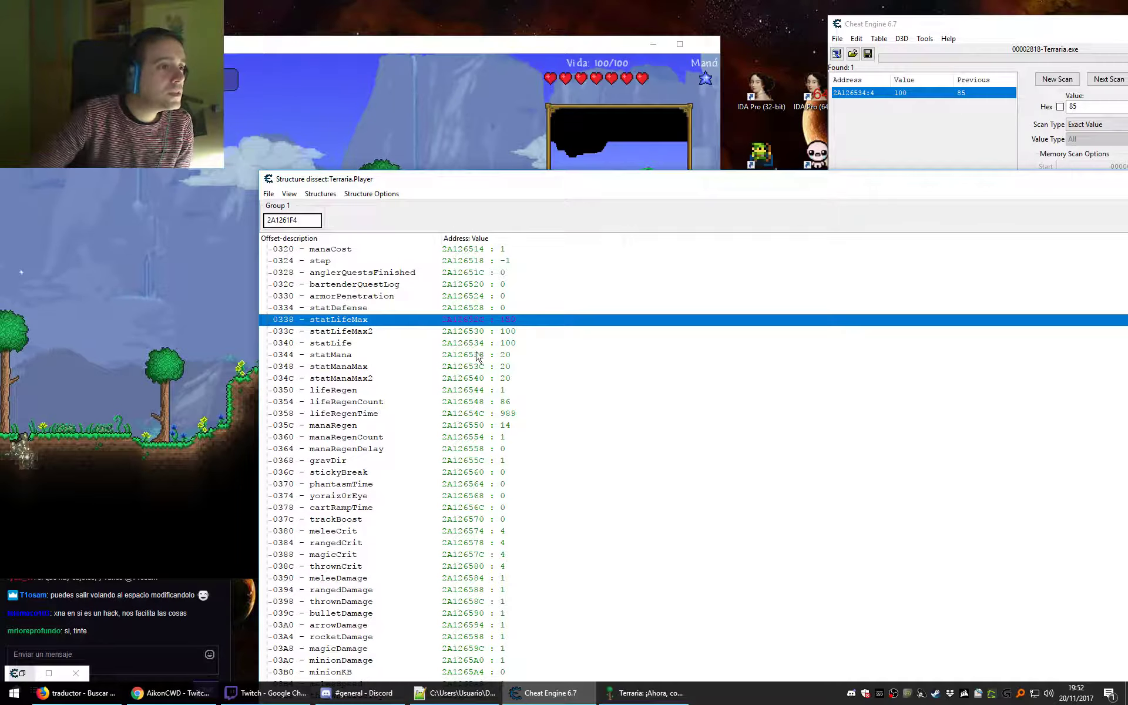
pyautogui.doubleClick(508, 332)
pyautogui.write('150')
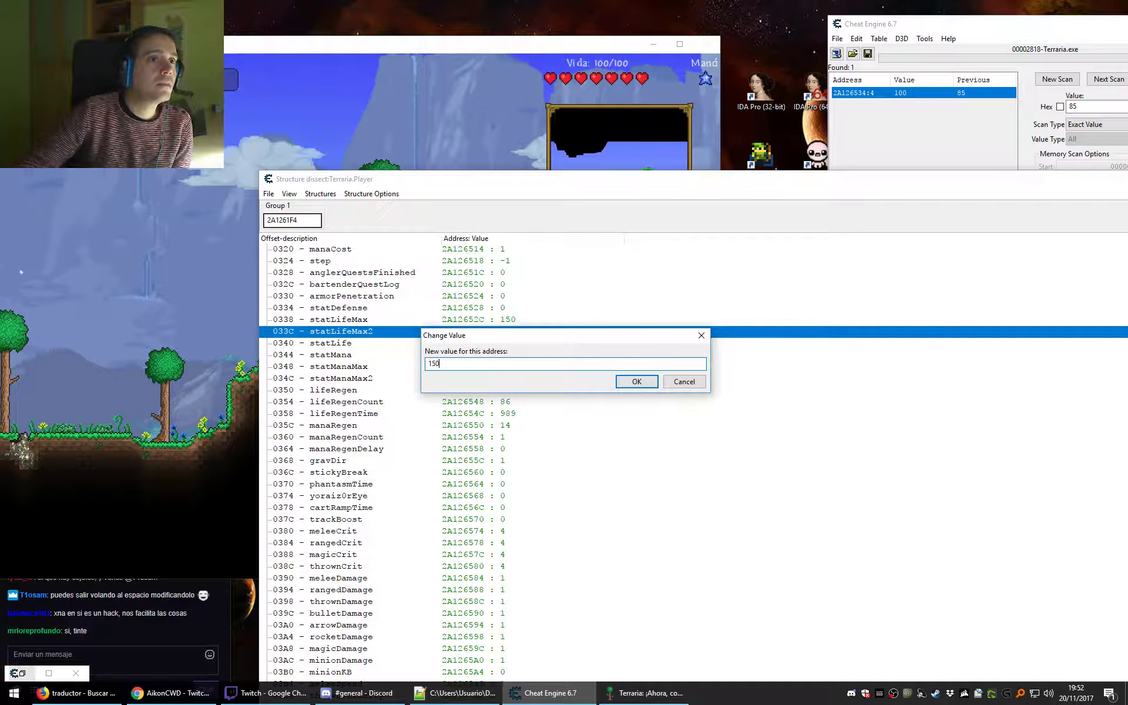
pyautogui.press('Return')
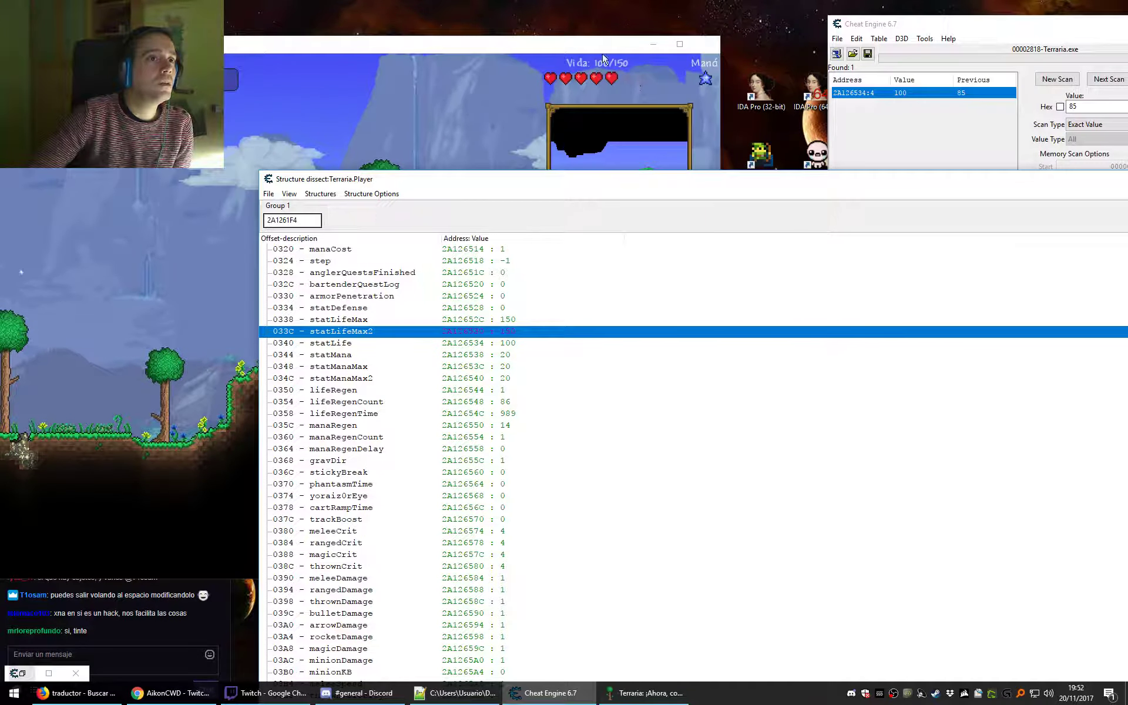
# Open the statLife value at offset 0340 and accept it as is, and compare the field with statLifeMax2.
pyautogui.doubleClick(506, 348)
pyautogui.press('Right')
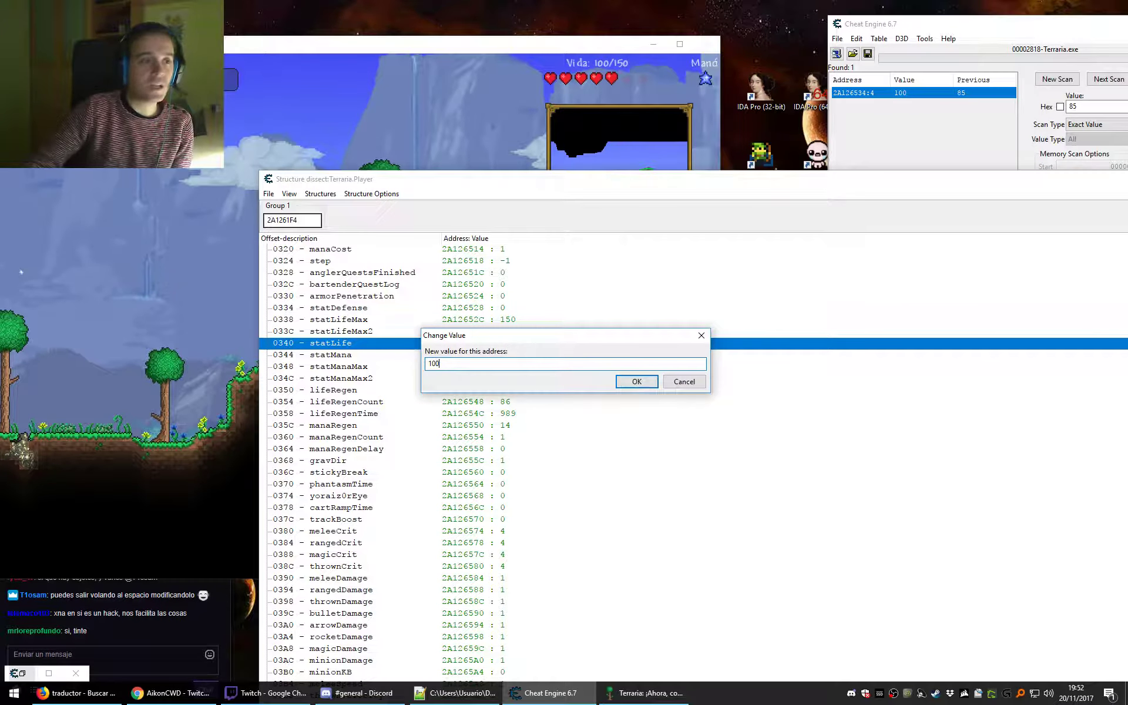
pyautogui.press('Return')
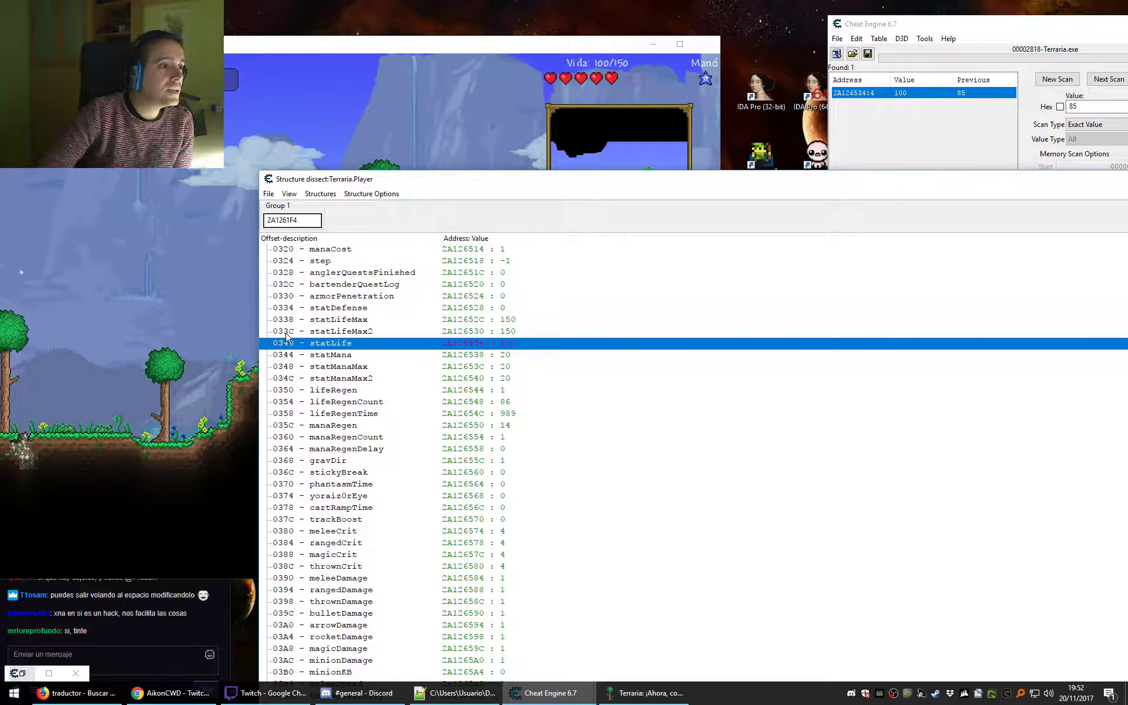
pyautogui.click(369, 334)
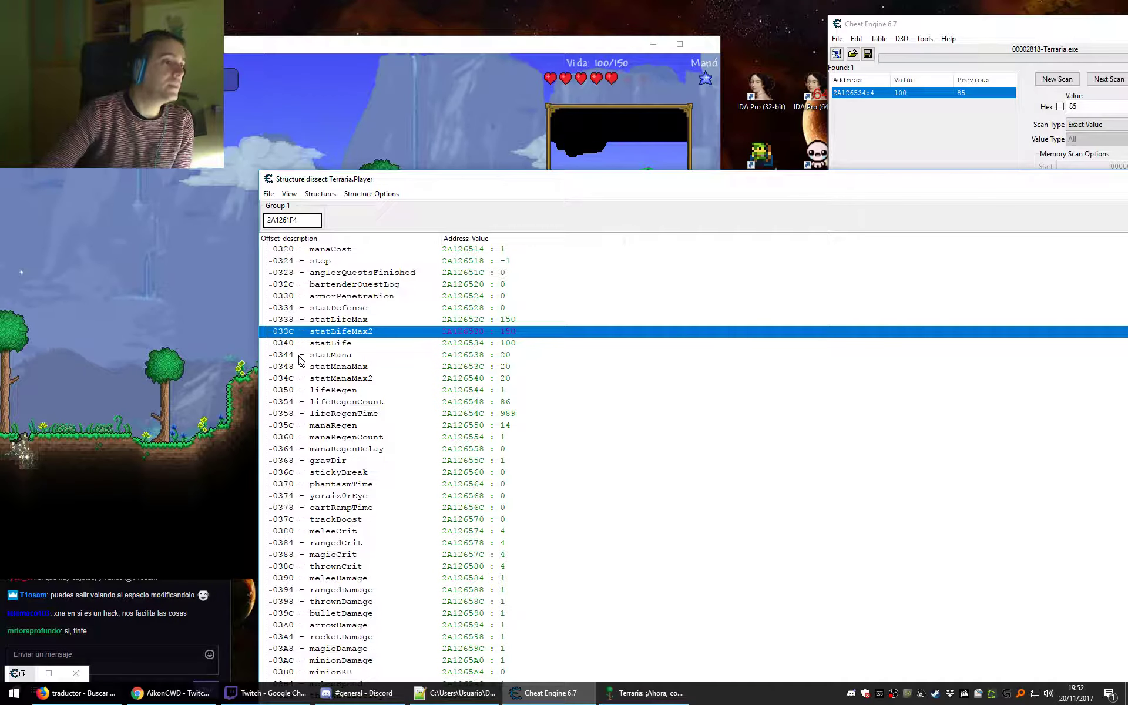
pyautogui.click(593, 347)
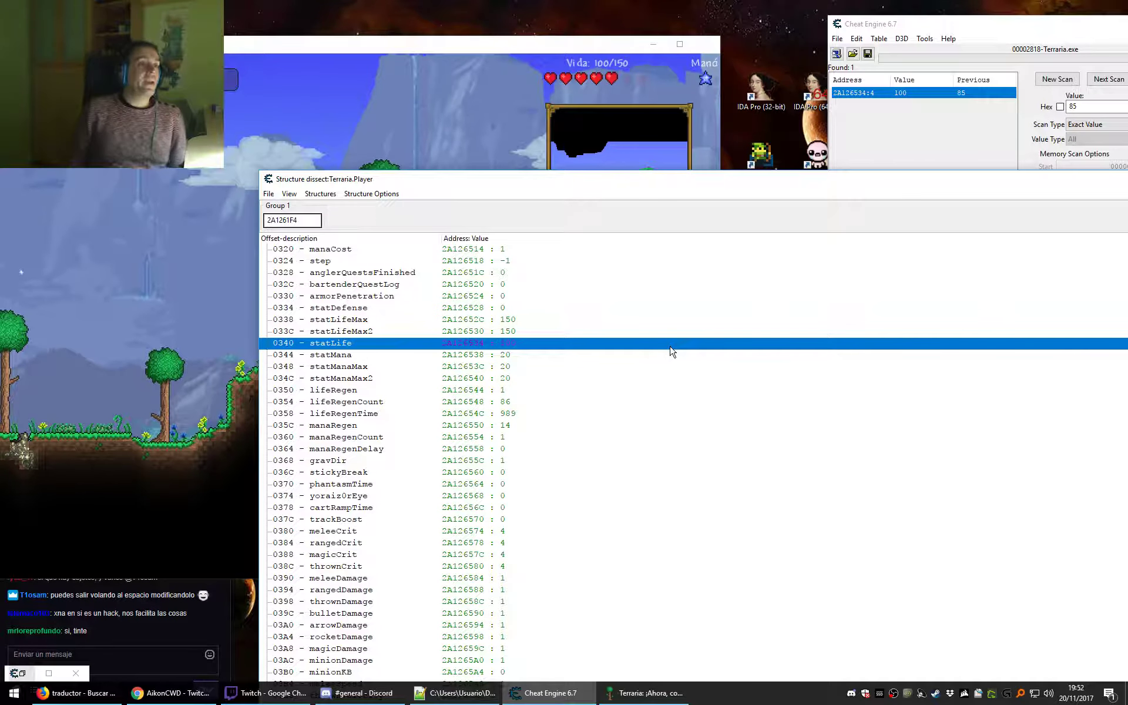
# Look through the manaRegen, gravDir, phantasmTime, meleeCrit and meleeDamage fields down to the speed and gravity fields.
pyautogui.click(502, 428)
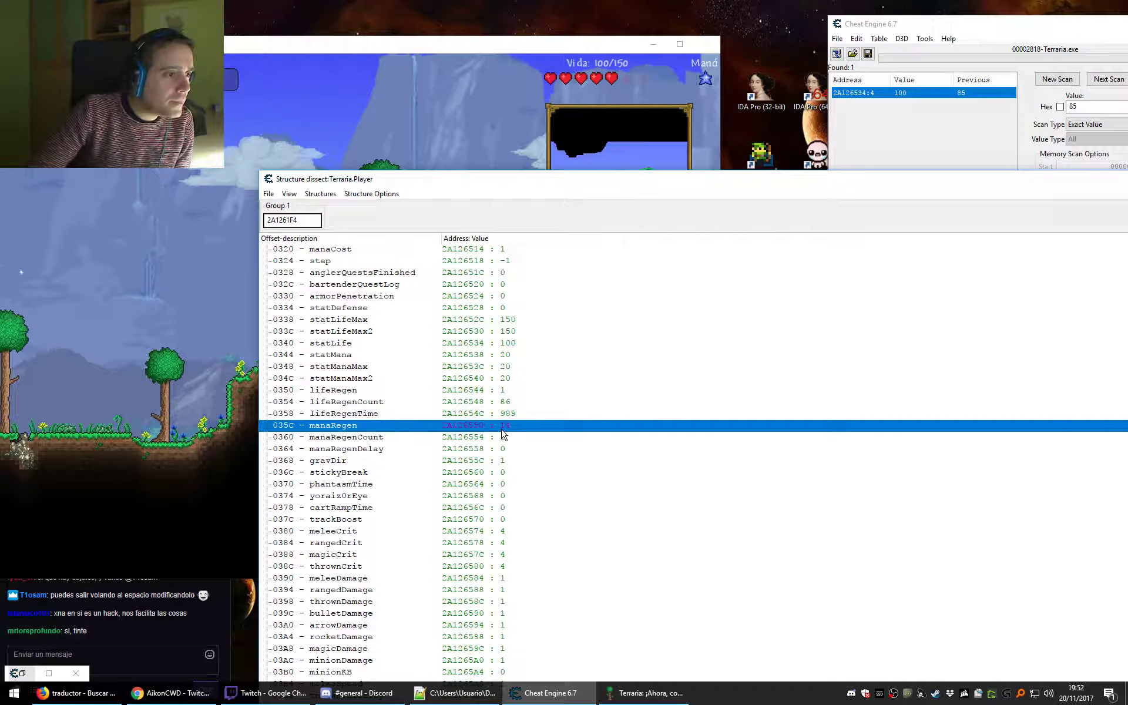
pyautogui.click(338, 464)
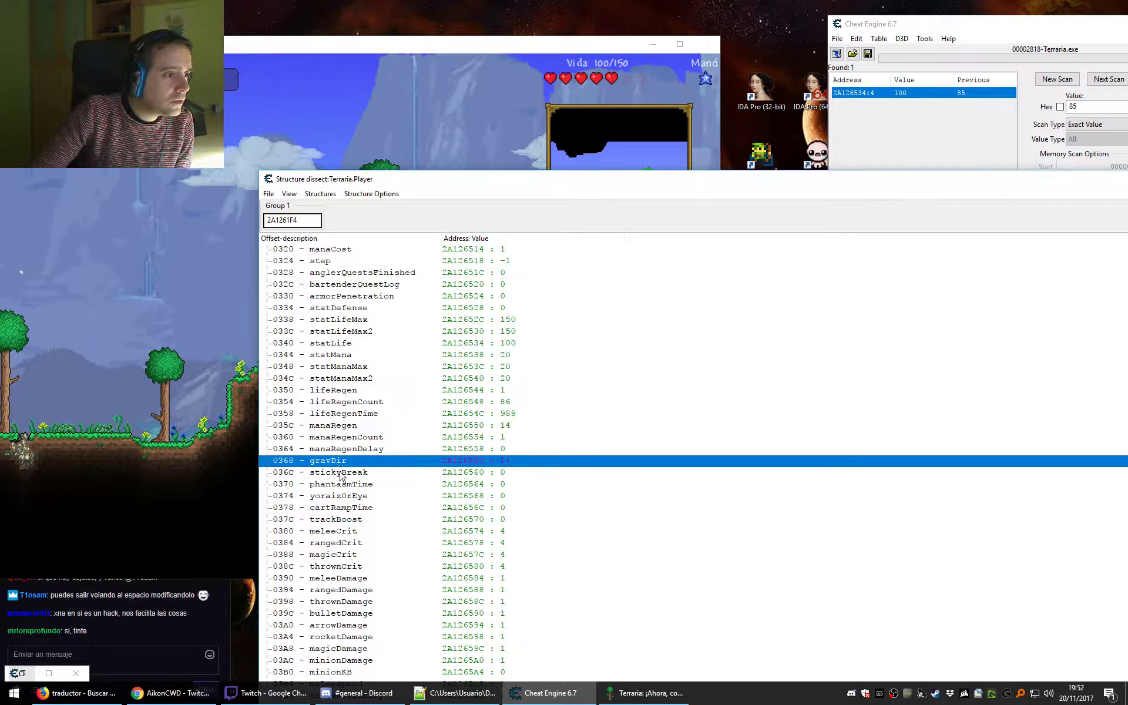
pyautogui.click(352, 485)
pyautogui.click(327, 464)
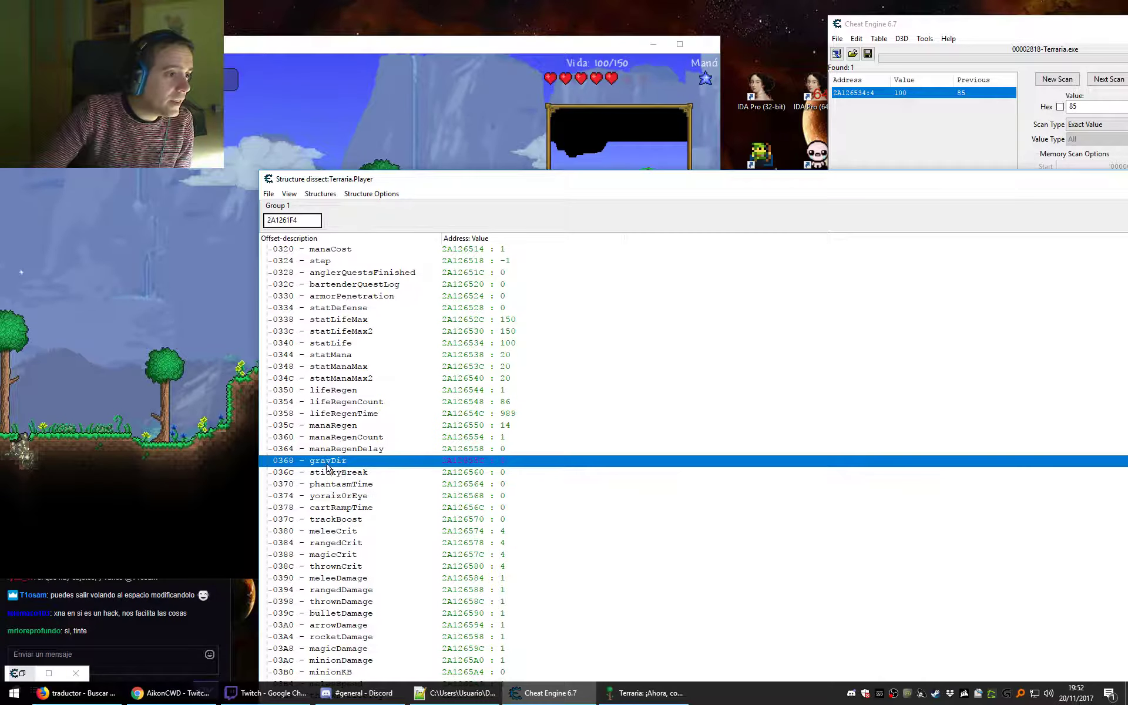
pyautogui.click(354, 532)
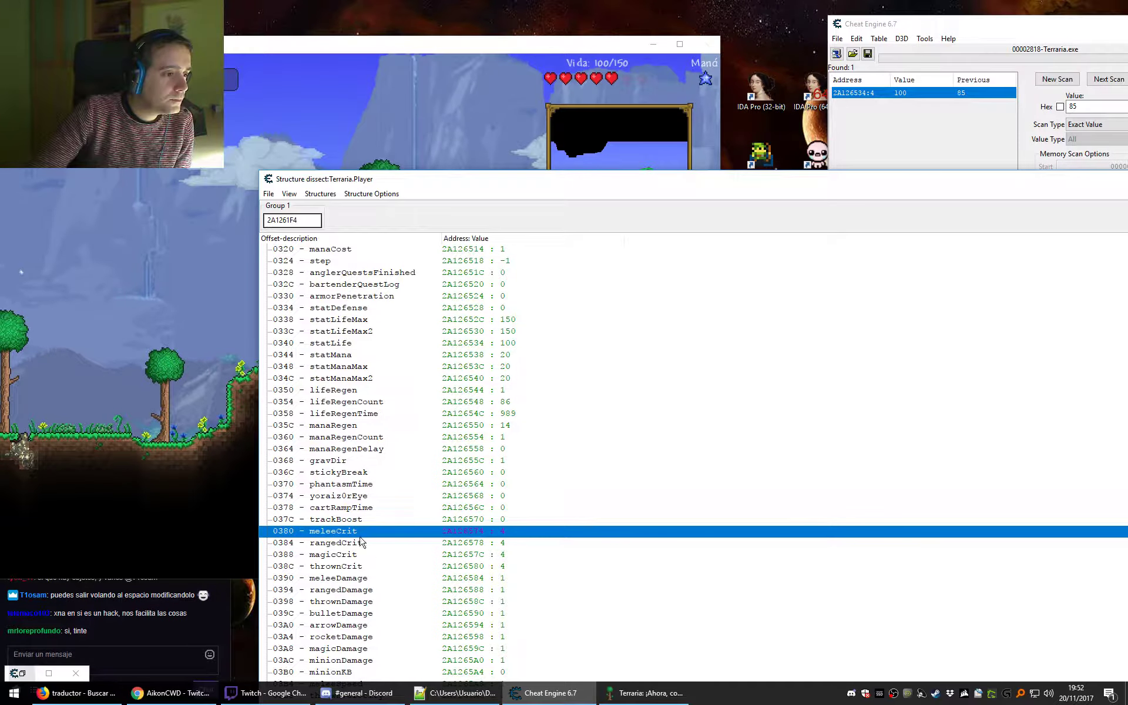
pyautogui.scroll(-4, 359, 558)
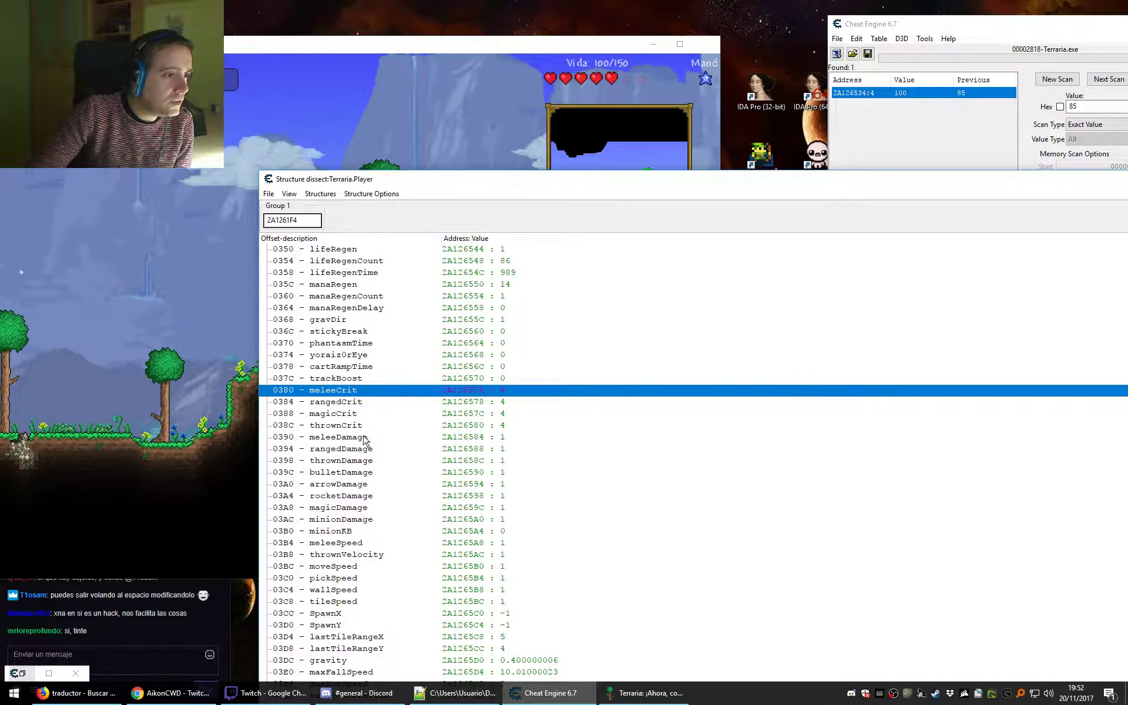
pyautogui.click(363, 441)
pyautogui.scroll(-5, 355, 461)
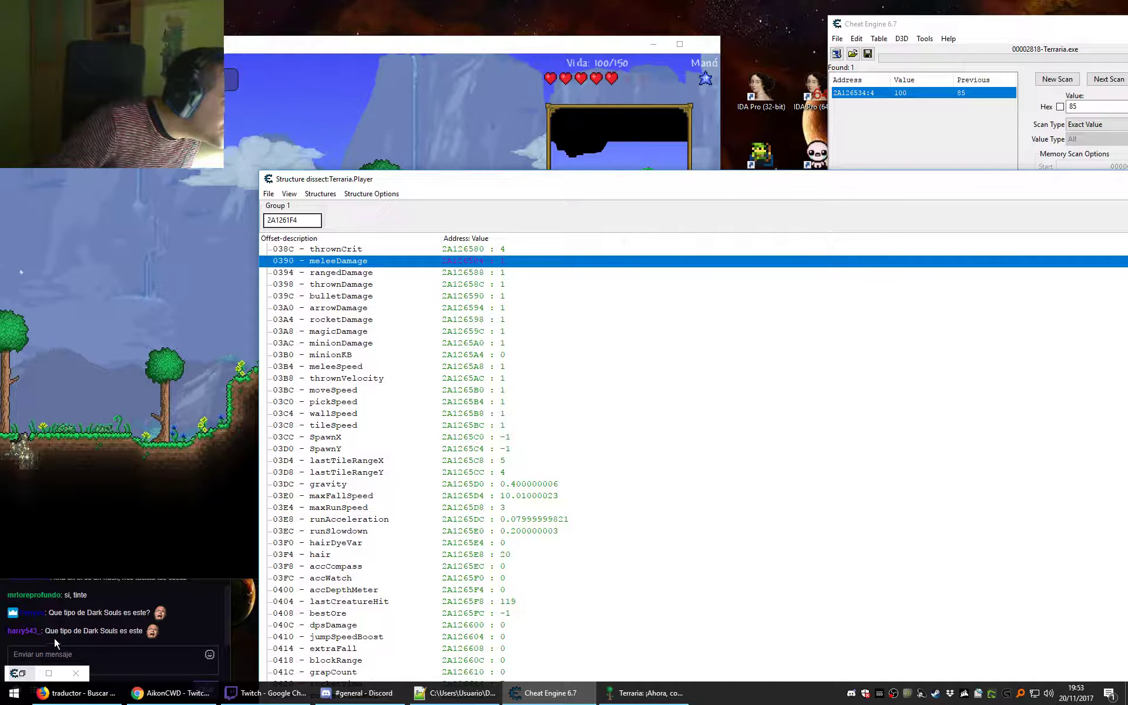
# Check the Twitch chat and the Terraria game window, and return to the Terraria.Player structure.
pyautogui.click(224, 613)
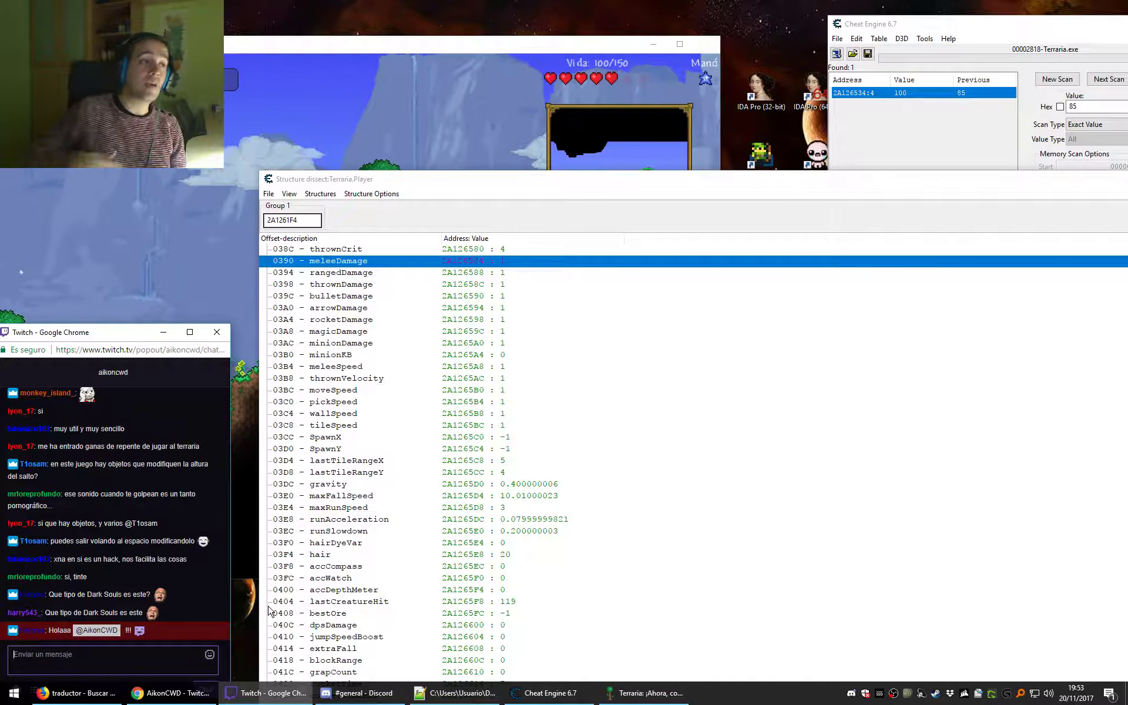
pyautogui.click(275, 44)
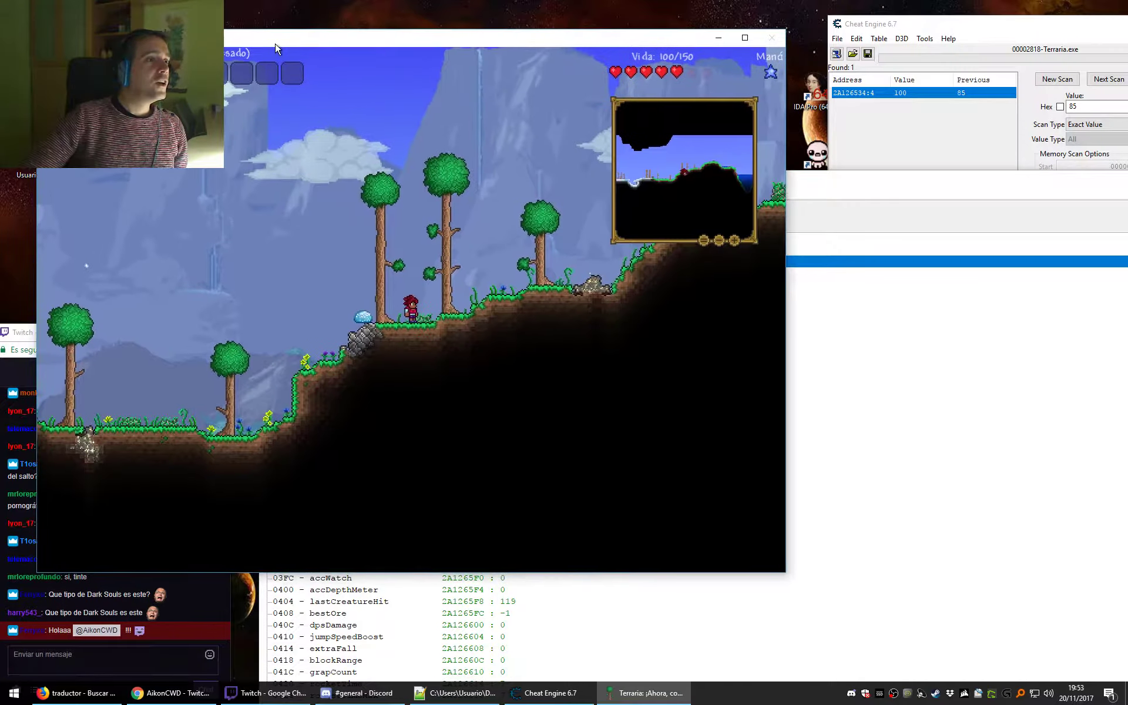
pyautogui.click(849, 190)
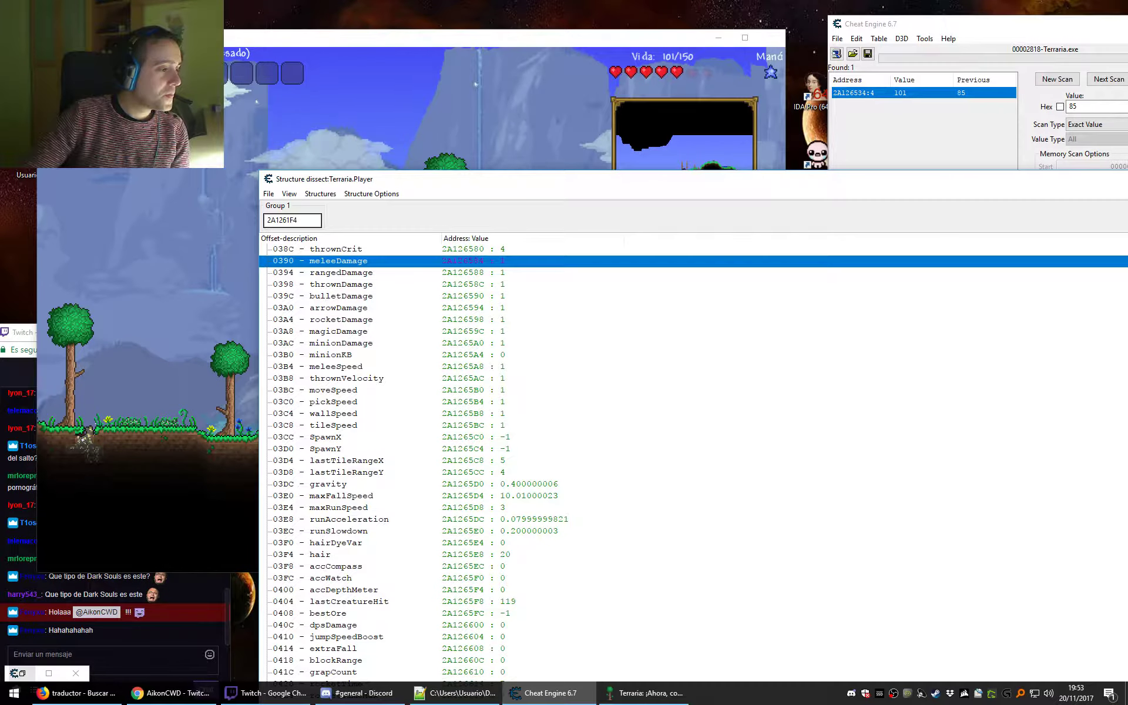
pyautogui.hotkey('alt', 'Tab')
pyautogui.hotkey('alt', 'Tab')
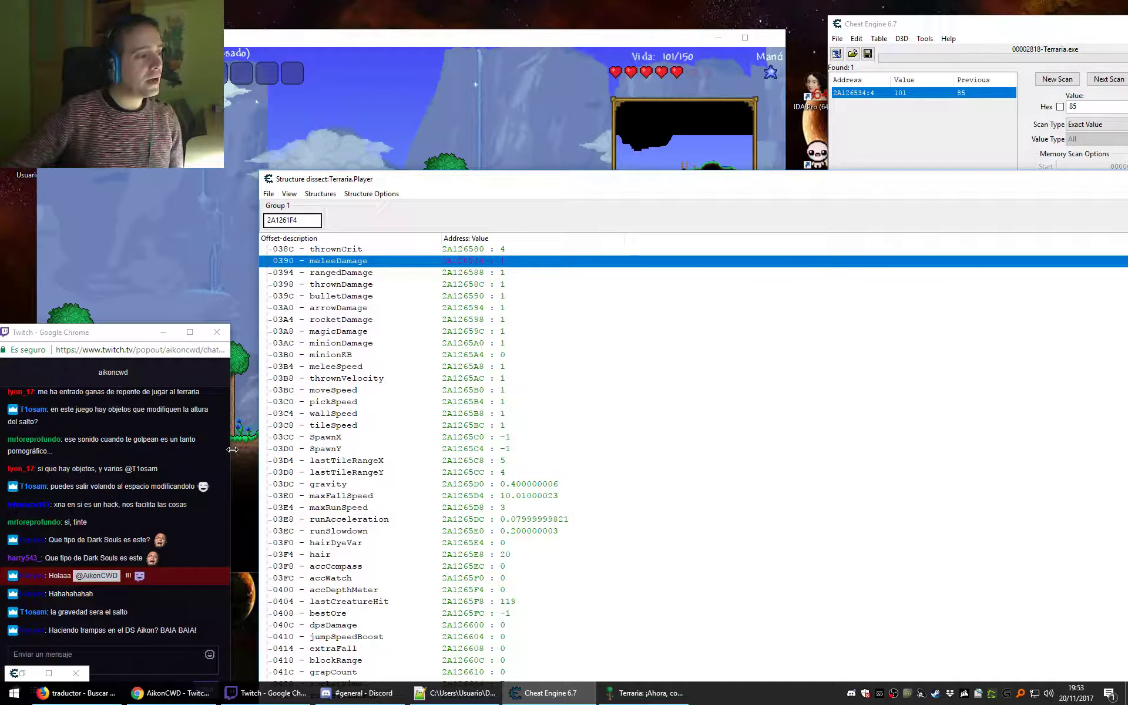
# Look through the structure from the pickSpeed, moveSpeed and maxFallSpeed fields down to the color and MinionRestTargetPoint fields at the end.
pyautogui.click(393, 404)
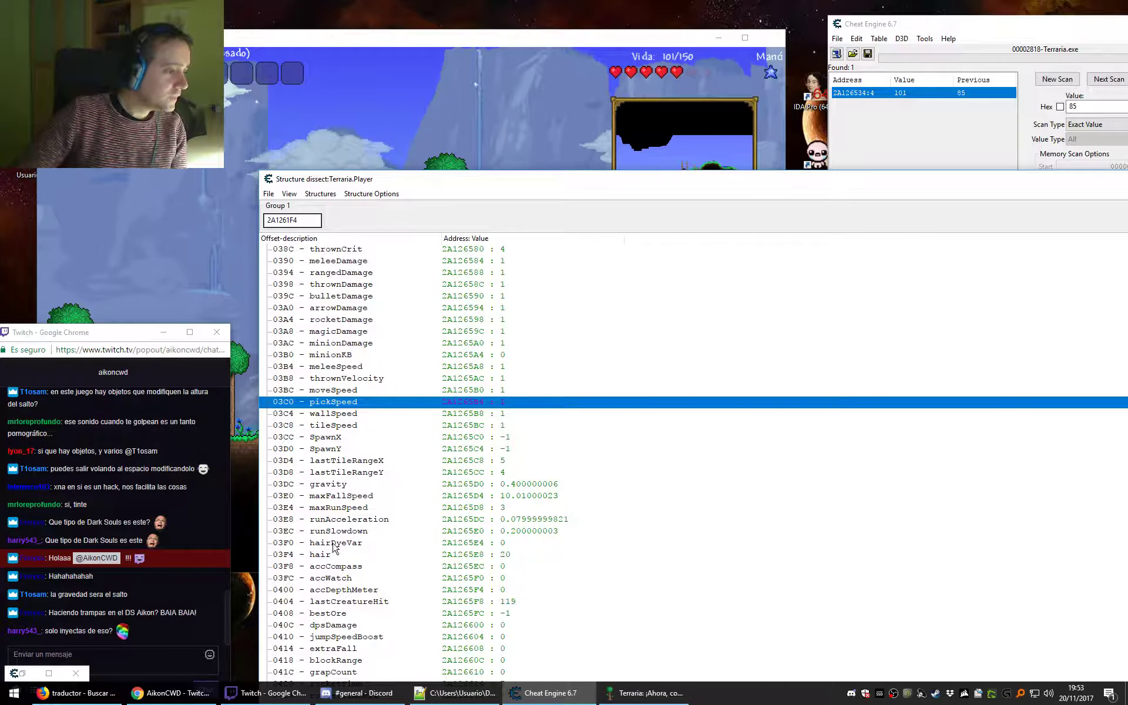
pyautogui.click(215, 657)
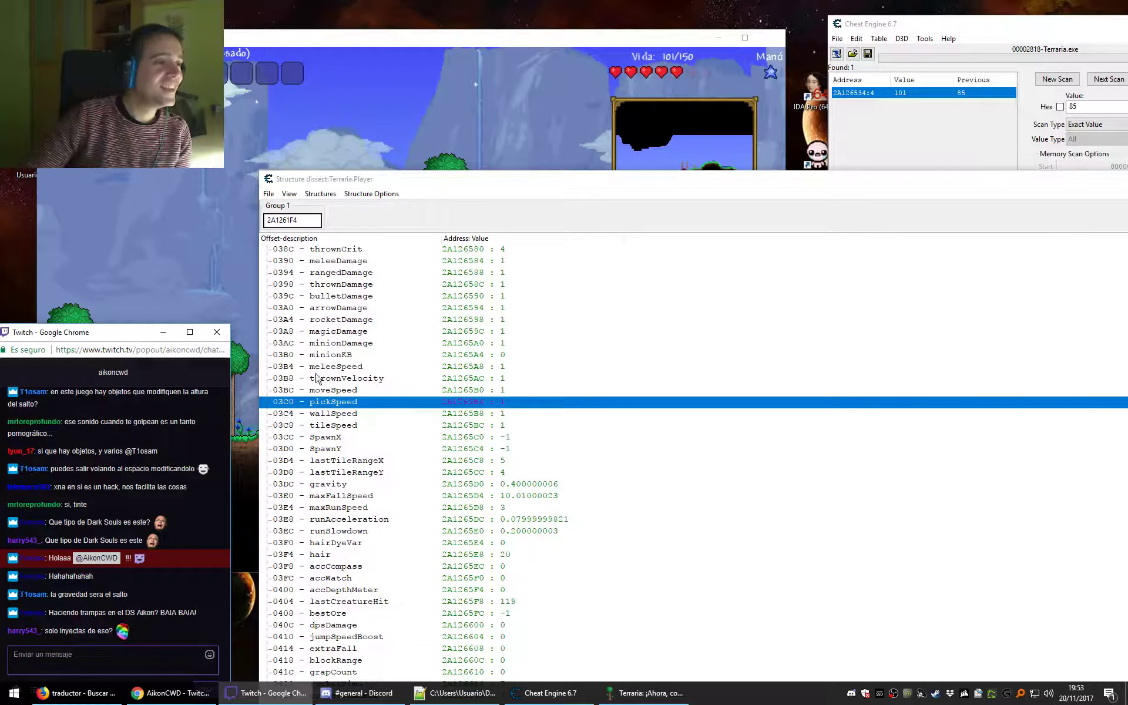
pyautogui.click(343, 391)
pyautogui.click(362, 497)
pyautogui.scroll(-6, 363, 464)
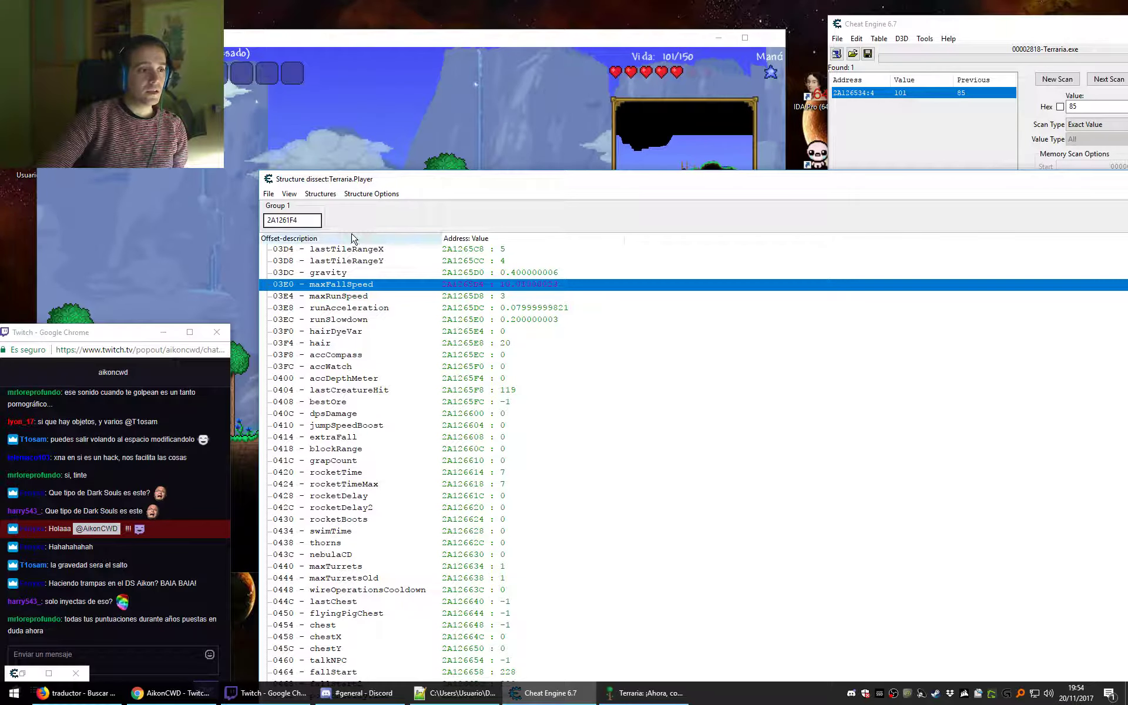
pyautogui.scroll(-11, 305, 558)
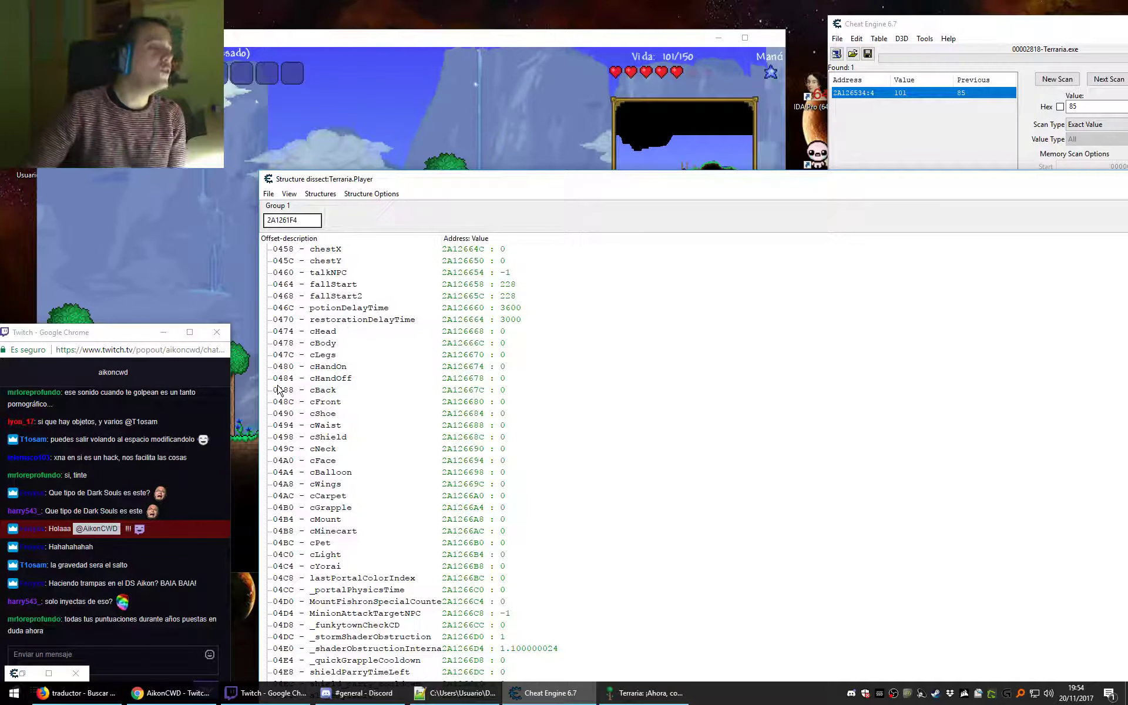
pyautogui.scroll(-7, 344, 395)
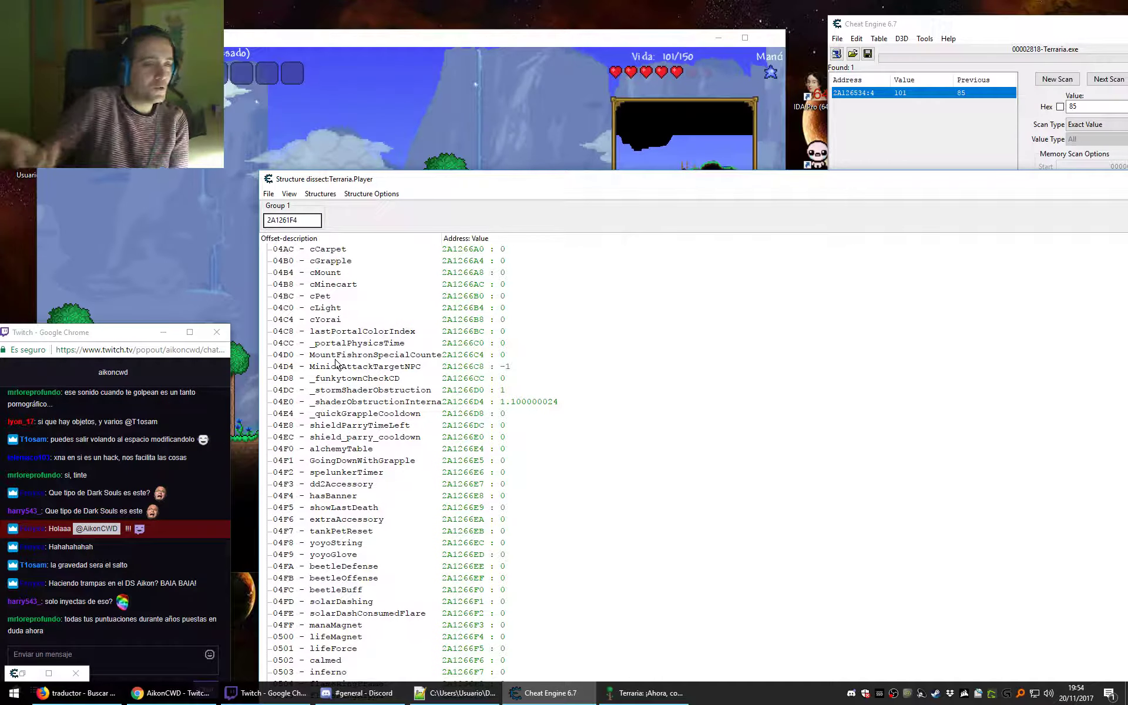
pyautogui.scroll(-20, 411, 482)
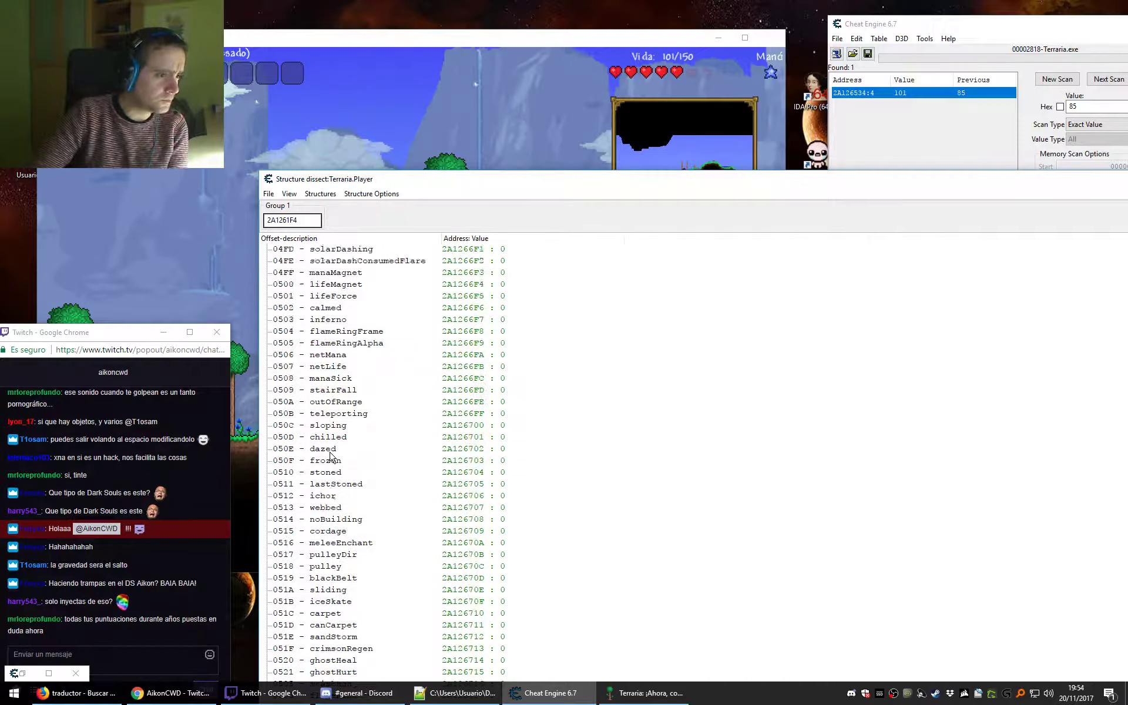
pyautogui.scroll(-19, 358, 500)
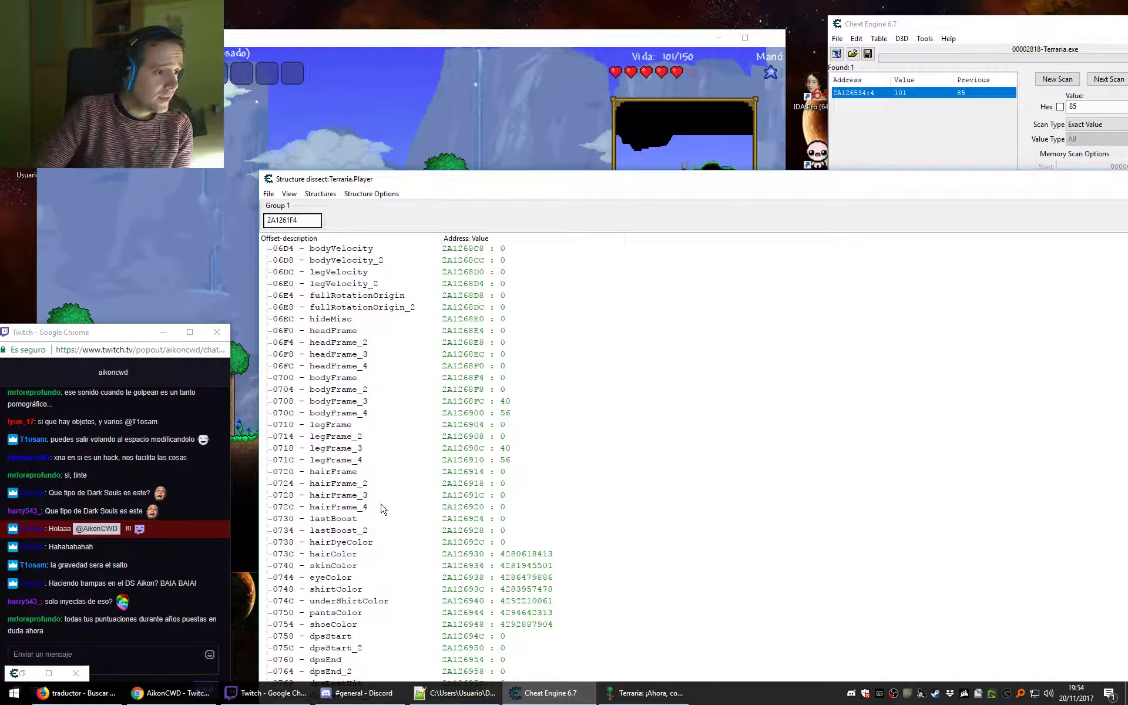
# Reposition the Terraria.Player structure dissect window and close it.
pyautogui.moveTo(438, 179); pyautogui.dragTo(431, 79)
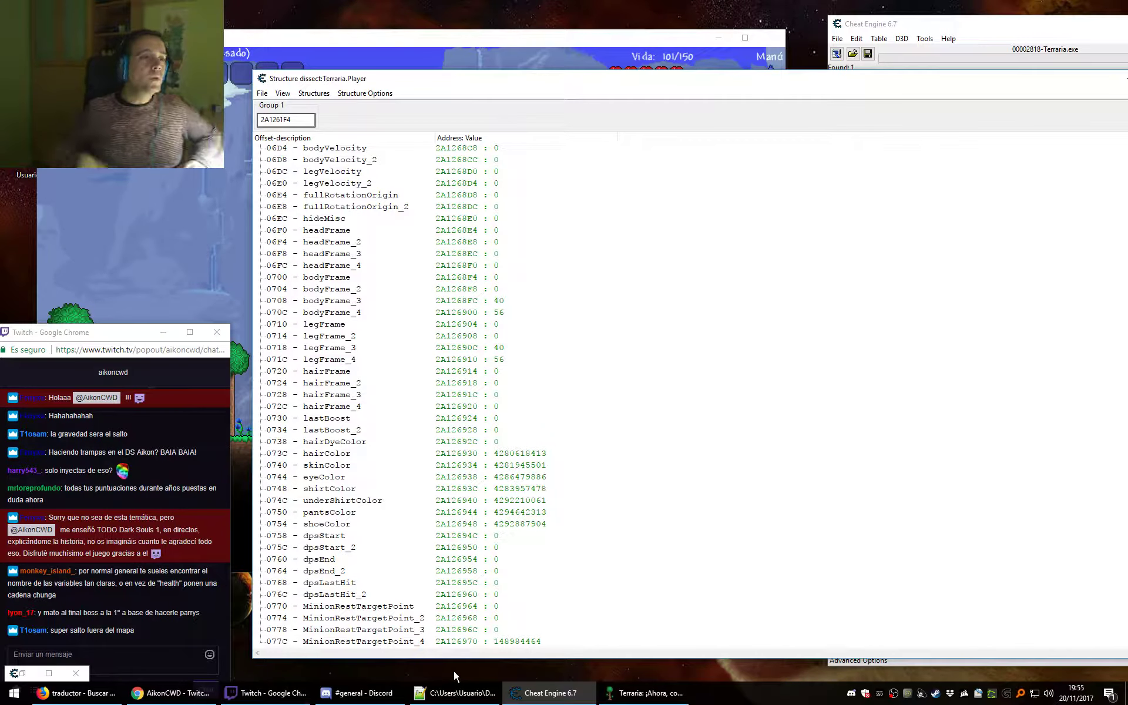
pyautogui.moveTo(584, 81); pyautogui.dragTo(363, 116)
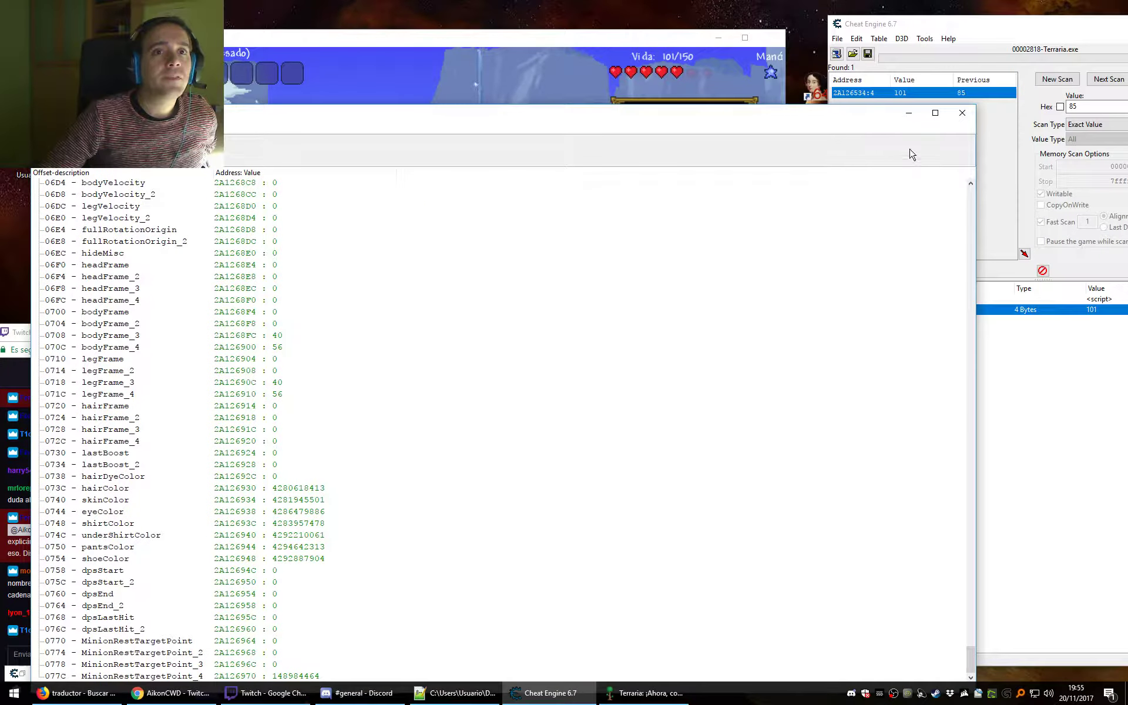
pyautogui.click(961, 113)
# Switch to Terraria, leave the current world through its configuration menu, and quit the game.
pyautogui.click(758, 71)
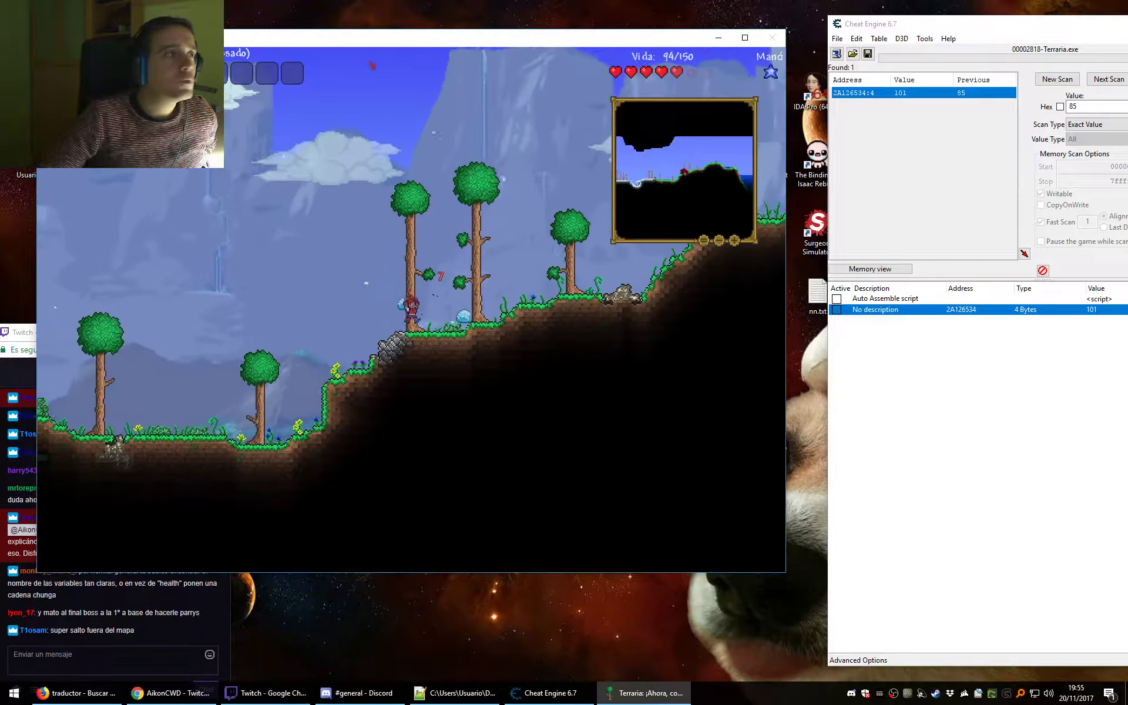
pyautogui.press('Escape')
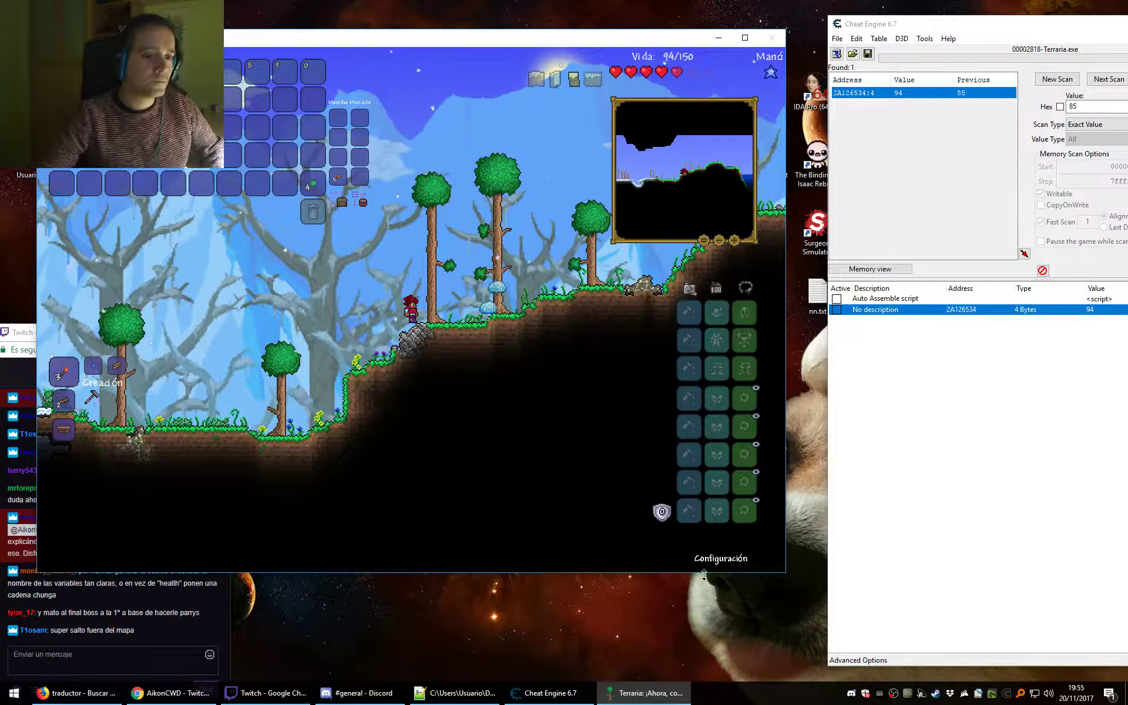
pyautogui.click(720, 558)
pyautogui.click(313, 417)
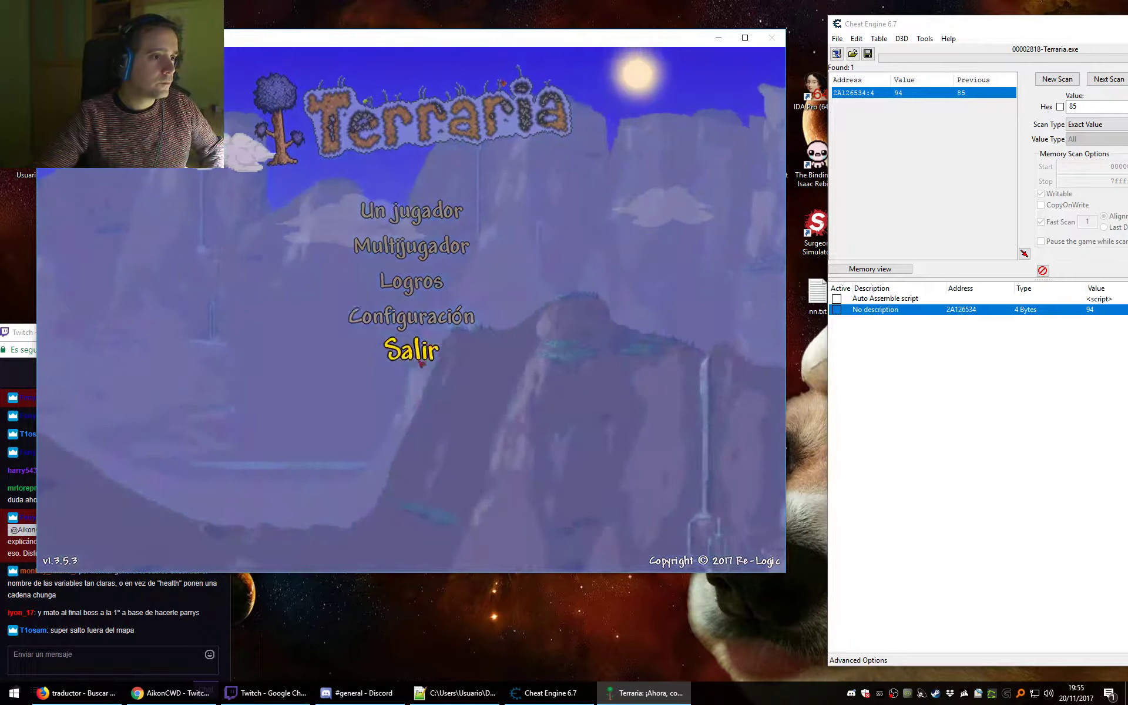
pyautogui.click(412, 350)
# Close Cheat Engine.
pyautogui.moveTo(966, 25); pyautogui.dragTo(589, 11)
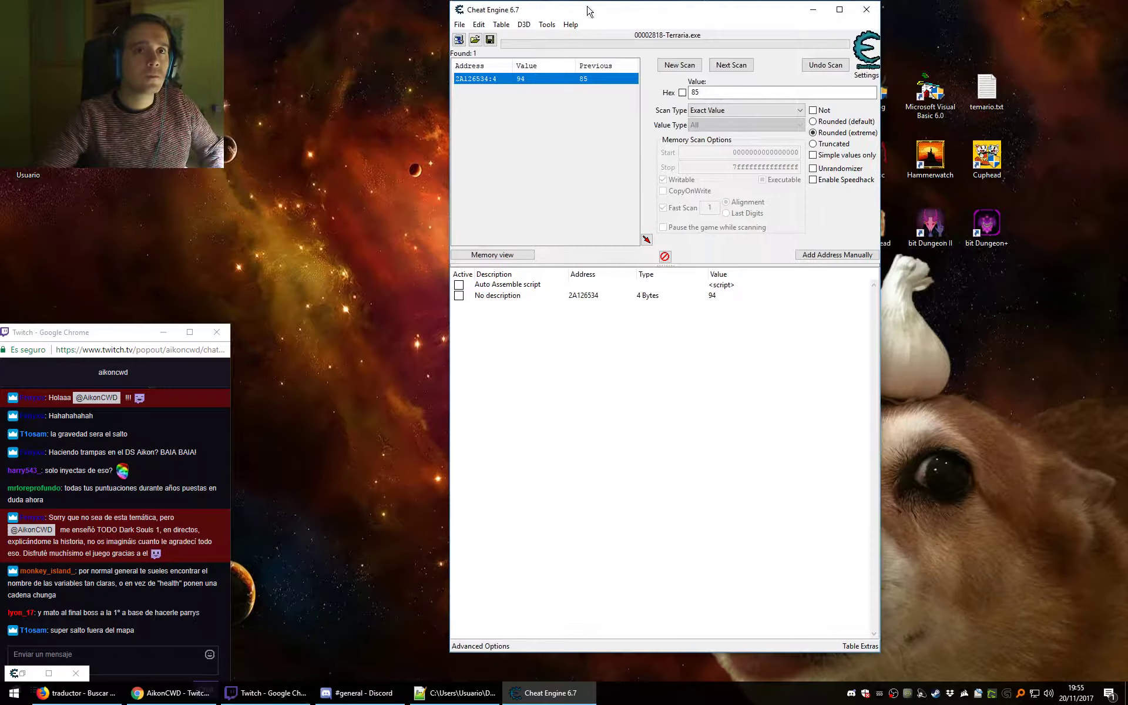
pyautogui.click(866, 10)
pyautogui.click(592, 347)
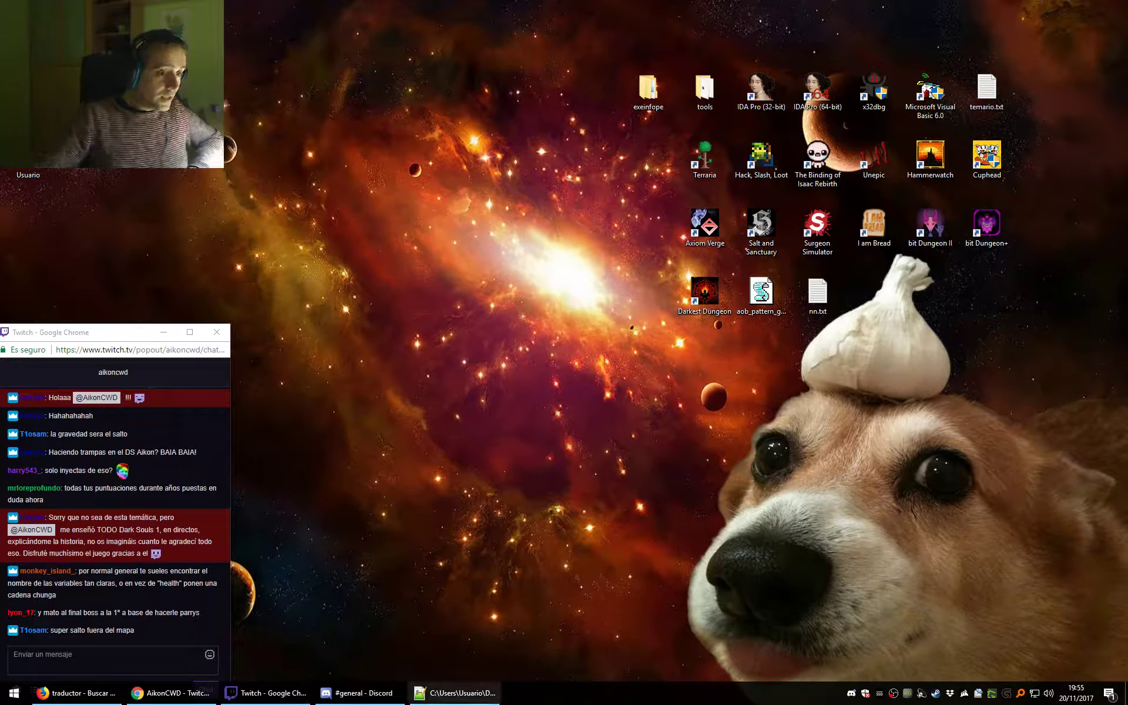
# Switch to temario.txt in Notepad++ and review the Cup Head section, from Mono Dissector to Player Collision.
pyautogui.click(446, 699)
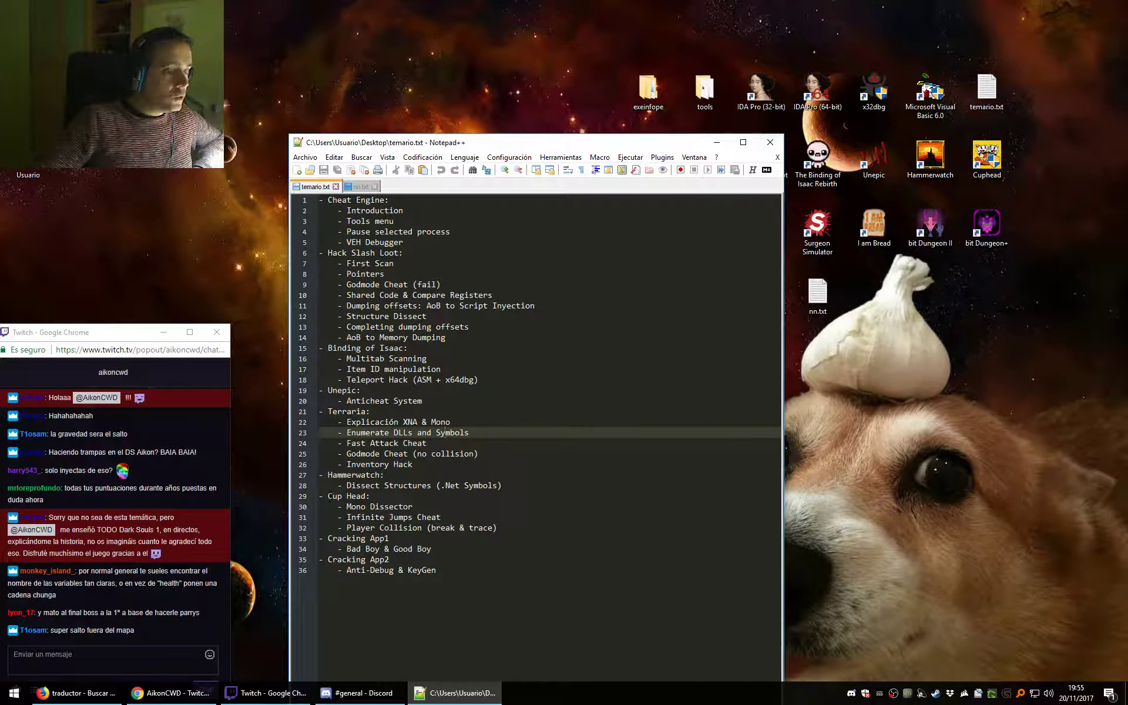
pyautogui.click(340, 497)
pyautogui.moveTo(391, 496); pyautogui.dragTo(518, 527)
pyautogui.click(518, 527)
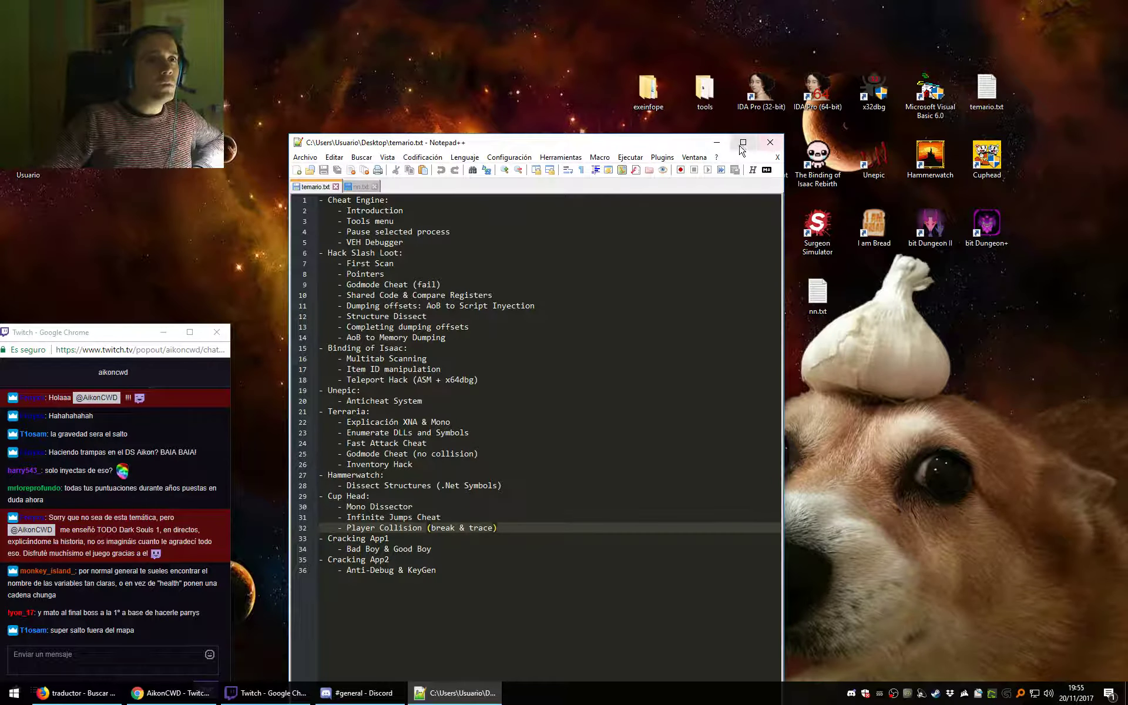
# Minimize the course outline, launch Surgeon Simulator from the desktop, and continue past its title screen.
pyautogui.click(716, 142)
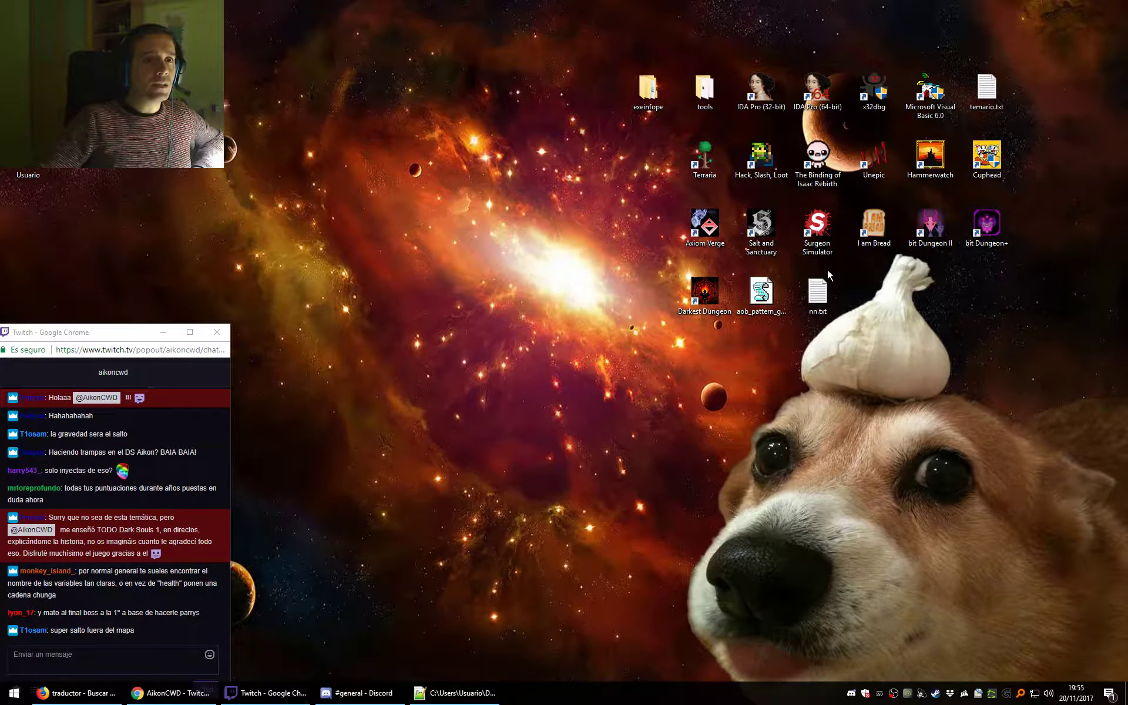
pyautogui.doubleClick(822, 250)
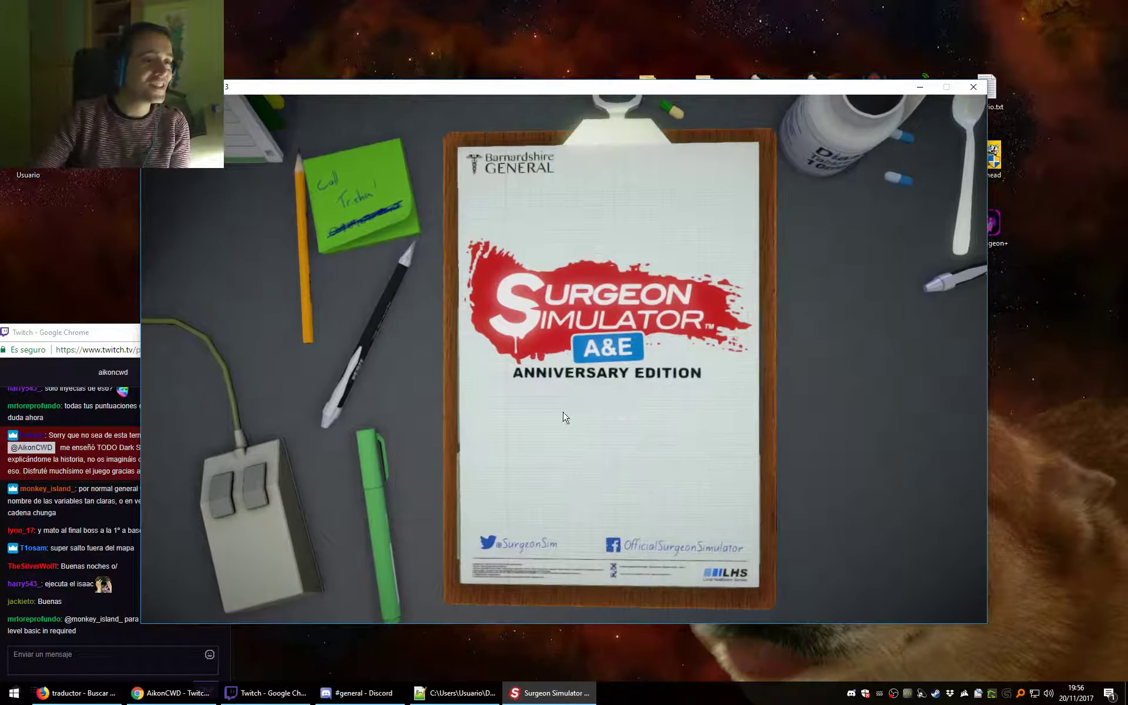
pyautogui.click(566, 471)
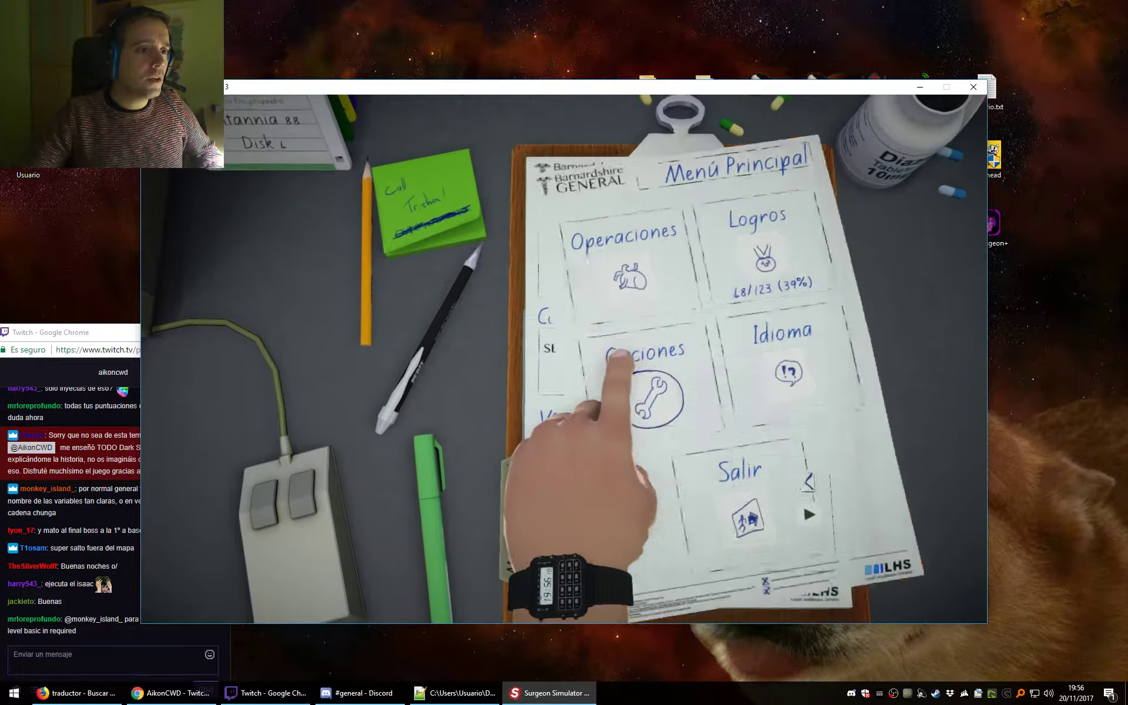
# Open the game's Opciones page to check the sound, control and video settings, and return to the main menu.
pyautogui.click(605, 308)
pyautogui.click(639, 331)
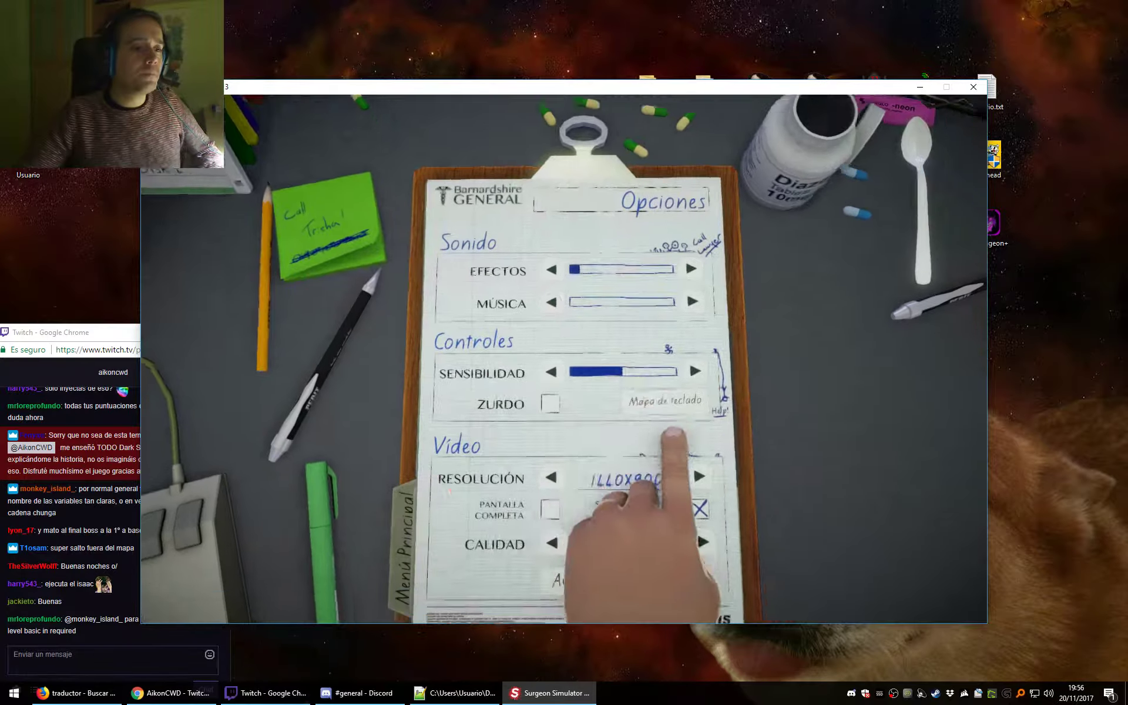
pyautogui.press('Escape')
pyautogui.click(564, 351)
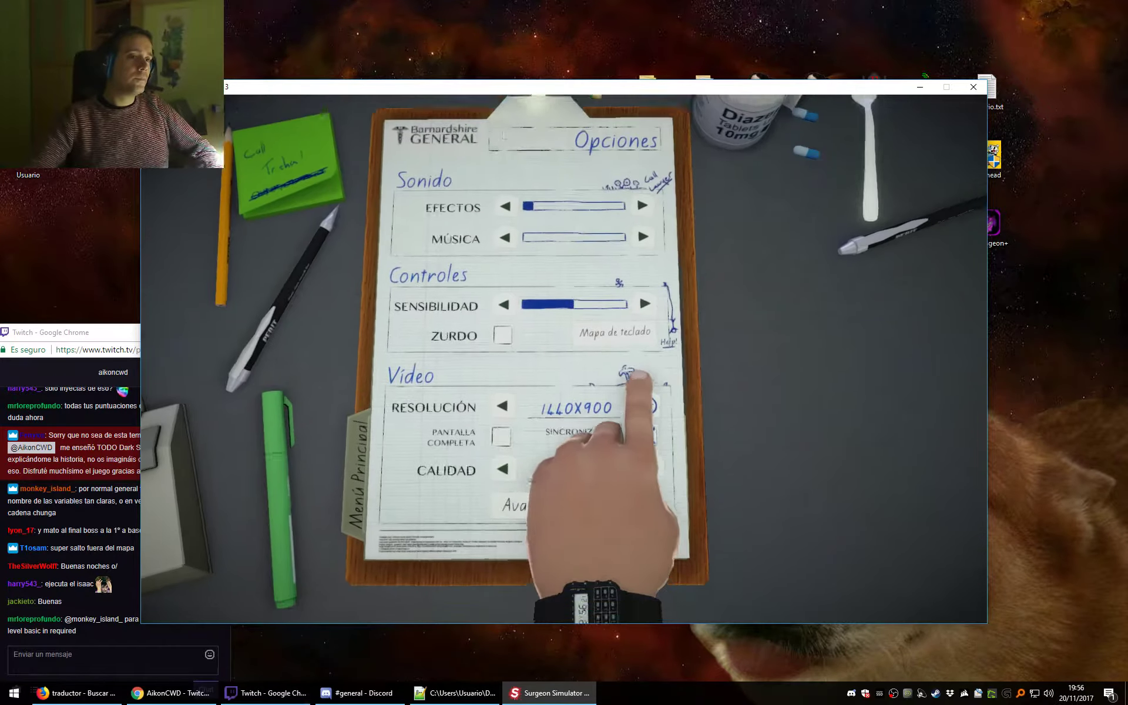
pyautogui.click(573, 373)
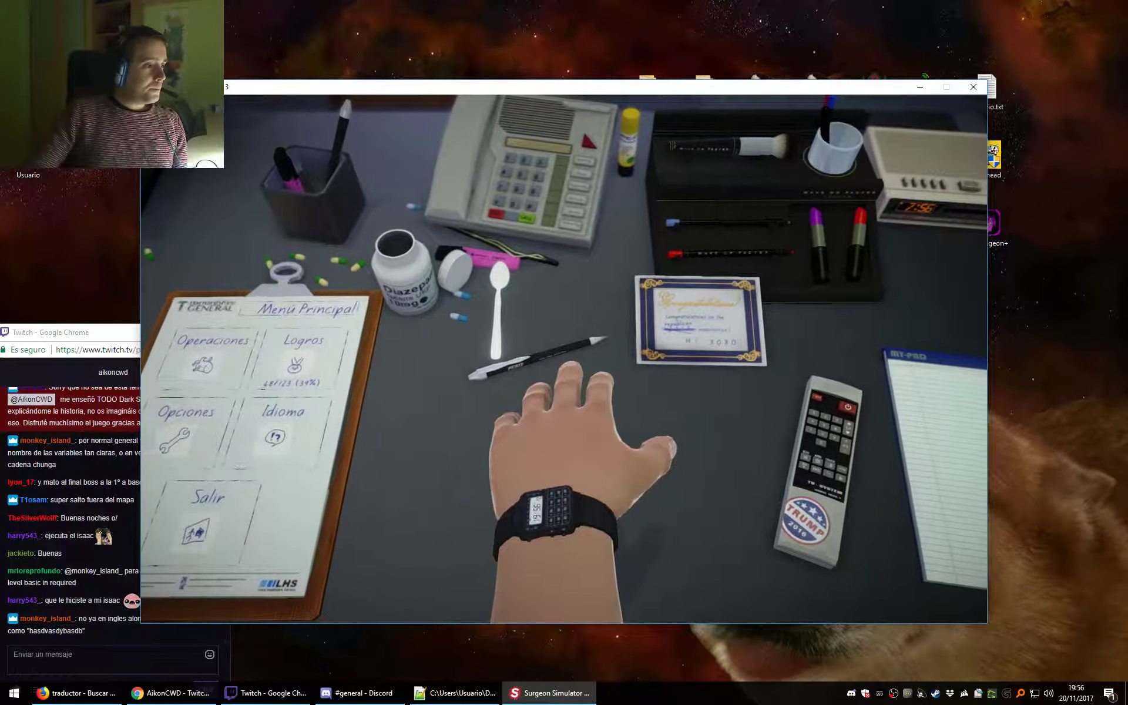
# Release the pointer from the game, move its window toward the upper edge of the desktop, and resume play.
pyautogui.hotkey('alt', 'Tab')
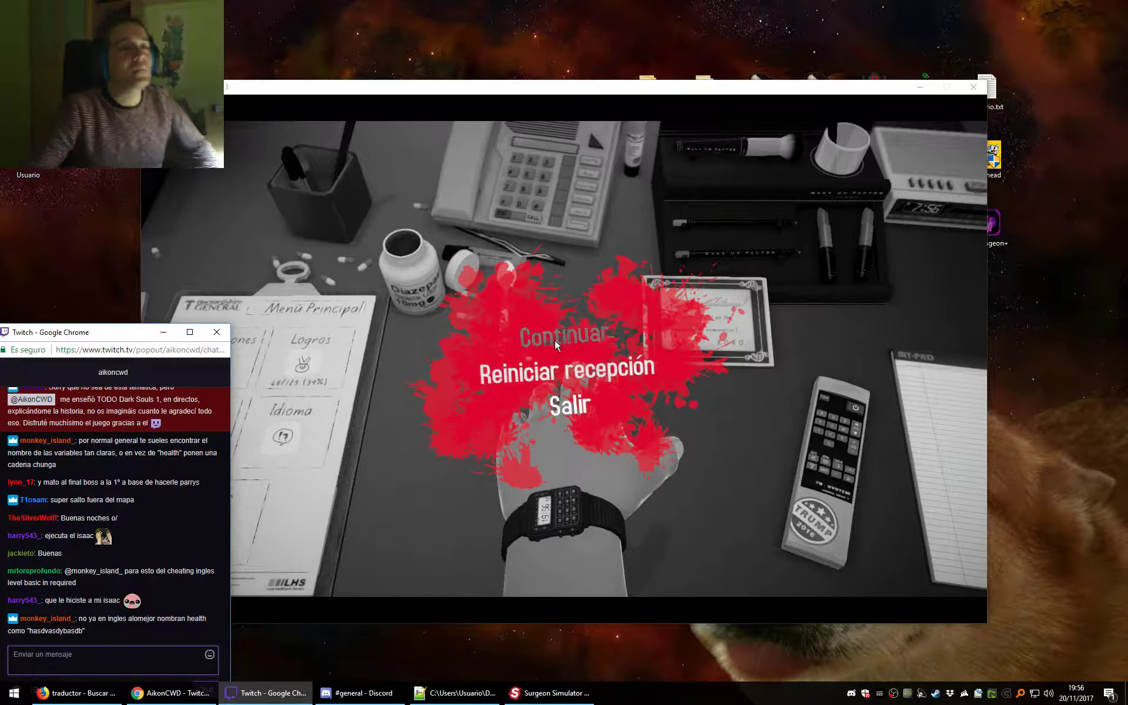
pyautogui.click(554, 339)
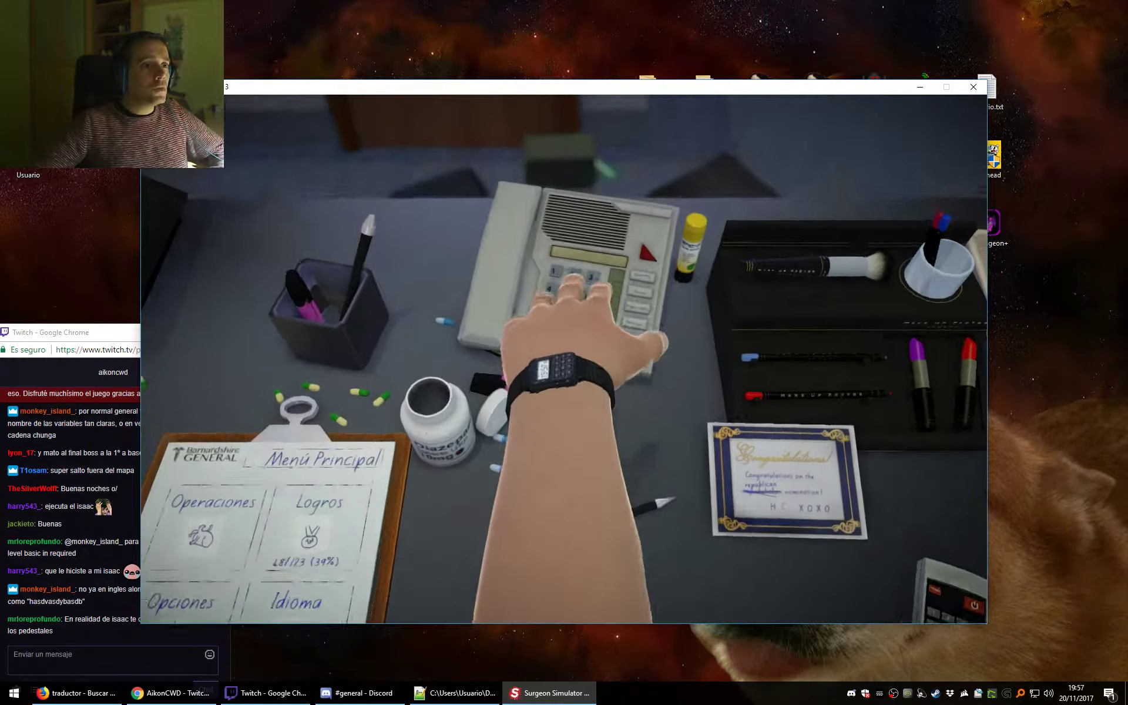
pyautogui.hotkey('alt', 'Tab')
pyautogui.moveTo(551, 92); pyautogui.dragTo(524, 23)
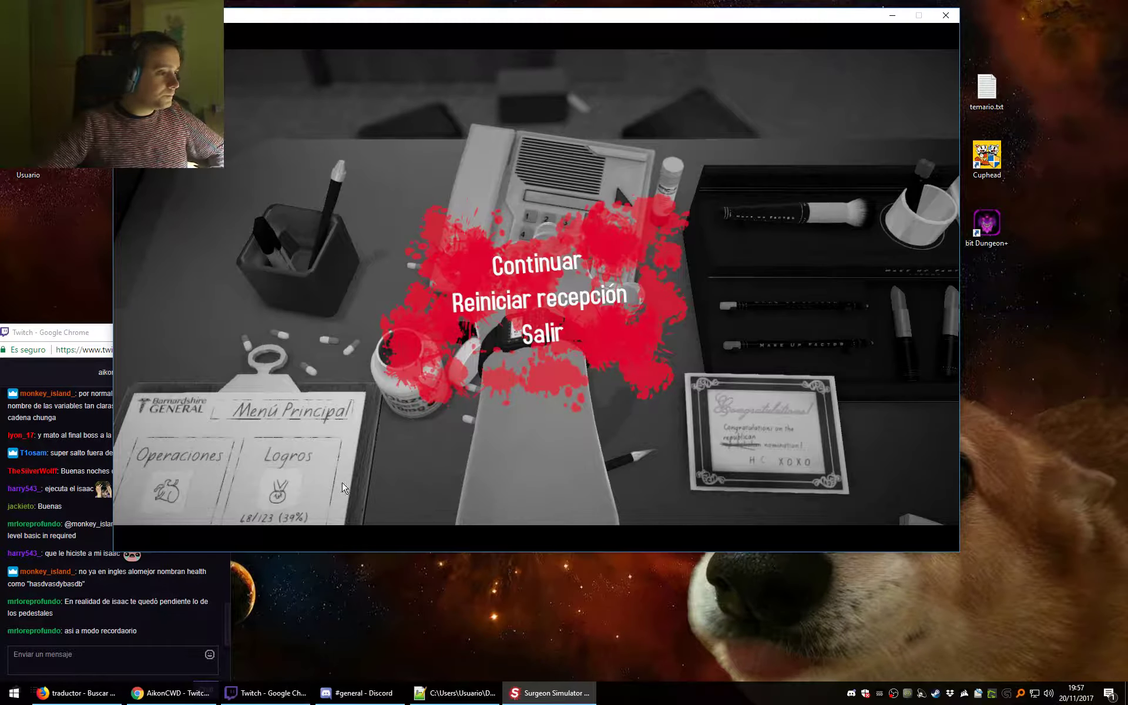
pyautogui.click(536, 264)
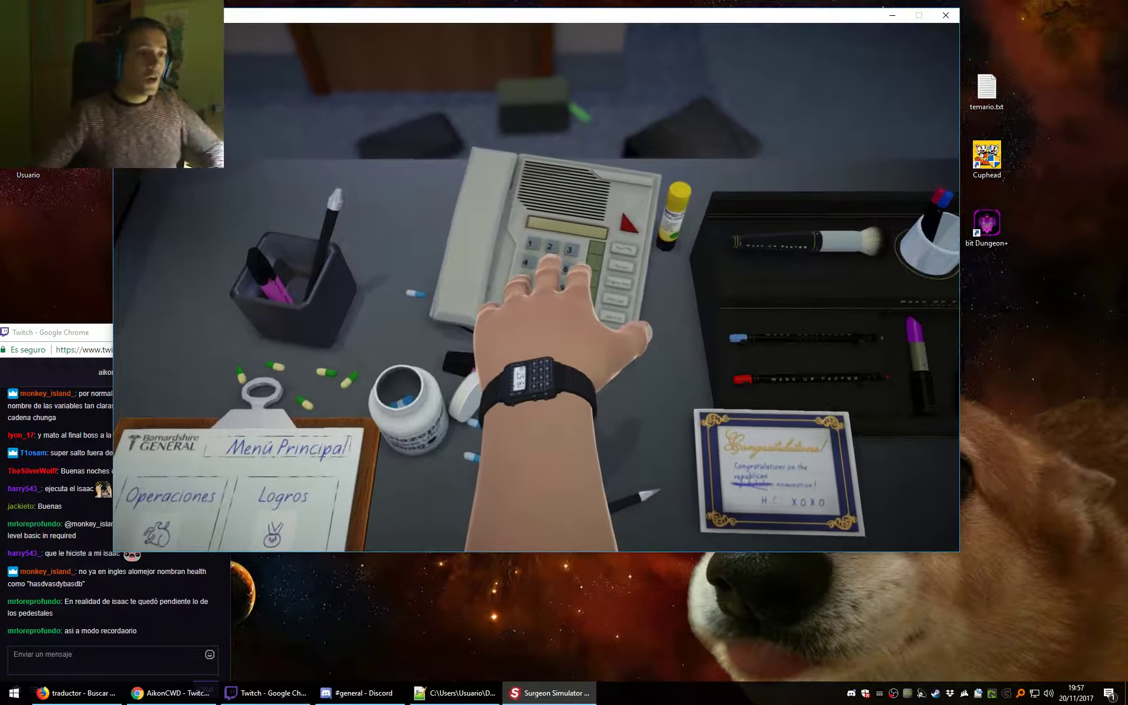
# Launch Cheat Engine beside the game and attach it to the Surgeon Simulator 2013 process.
pyautogui.hotkey('alt', 'space')
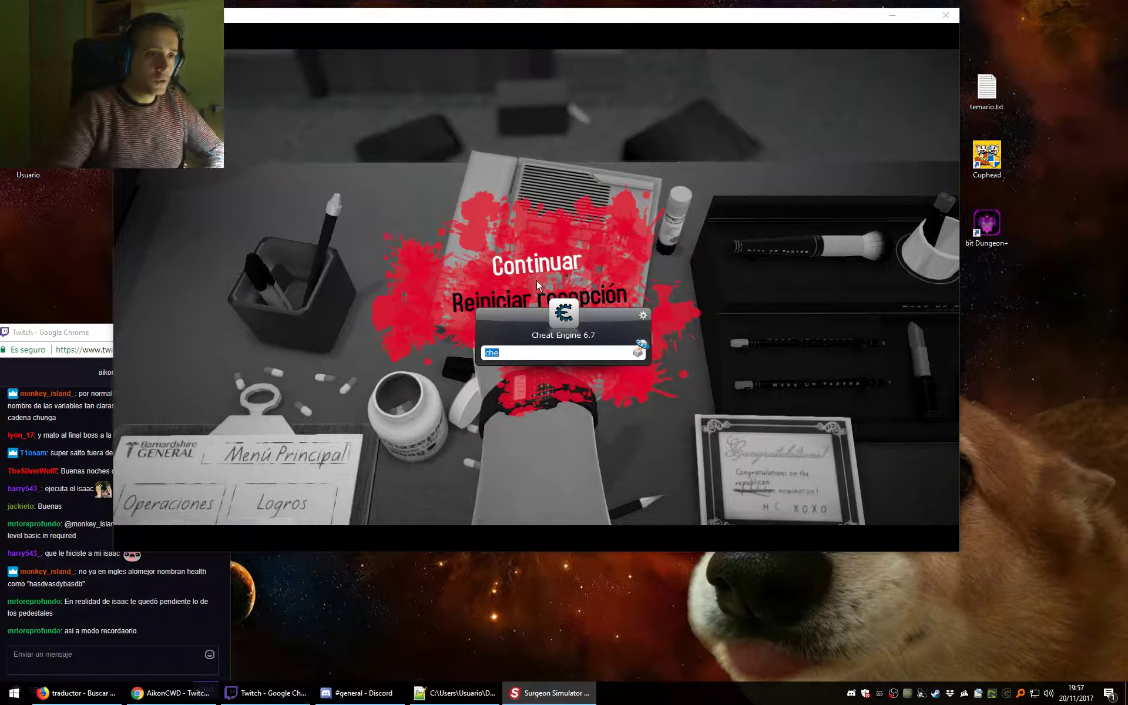
pyautogui.press('Return')
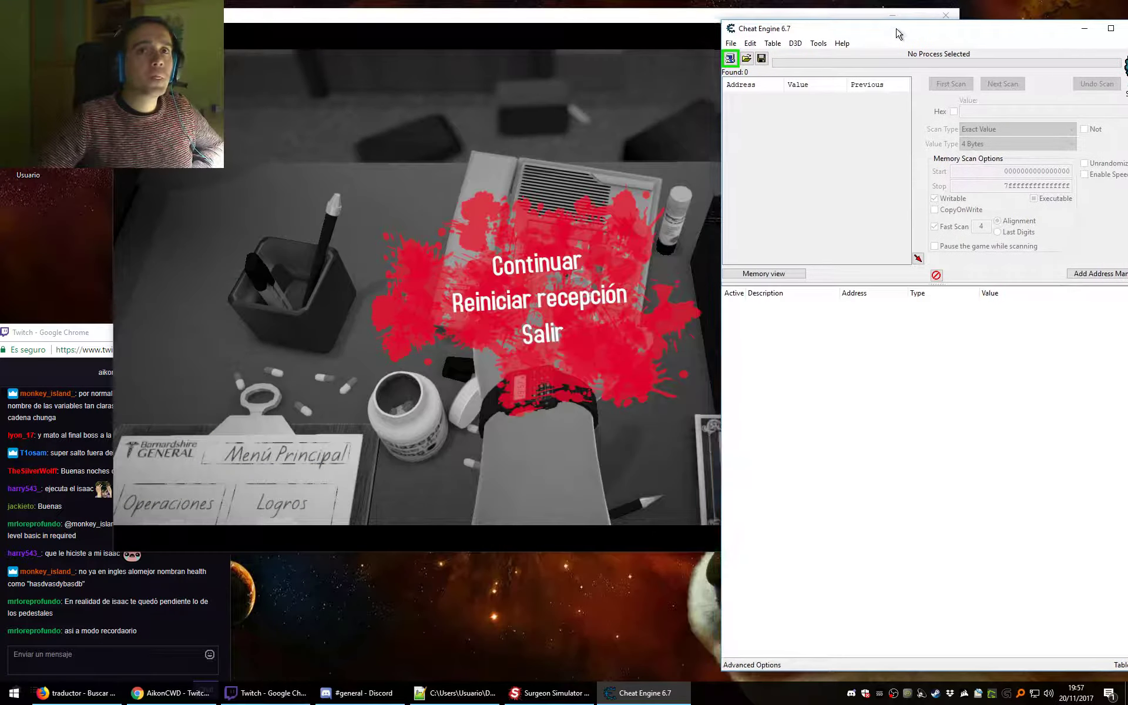
pyautogui.moveTo(898, 33); pyautogui.dragTo(867, 19)
pyautogui.click(699, 44)
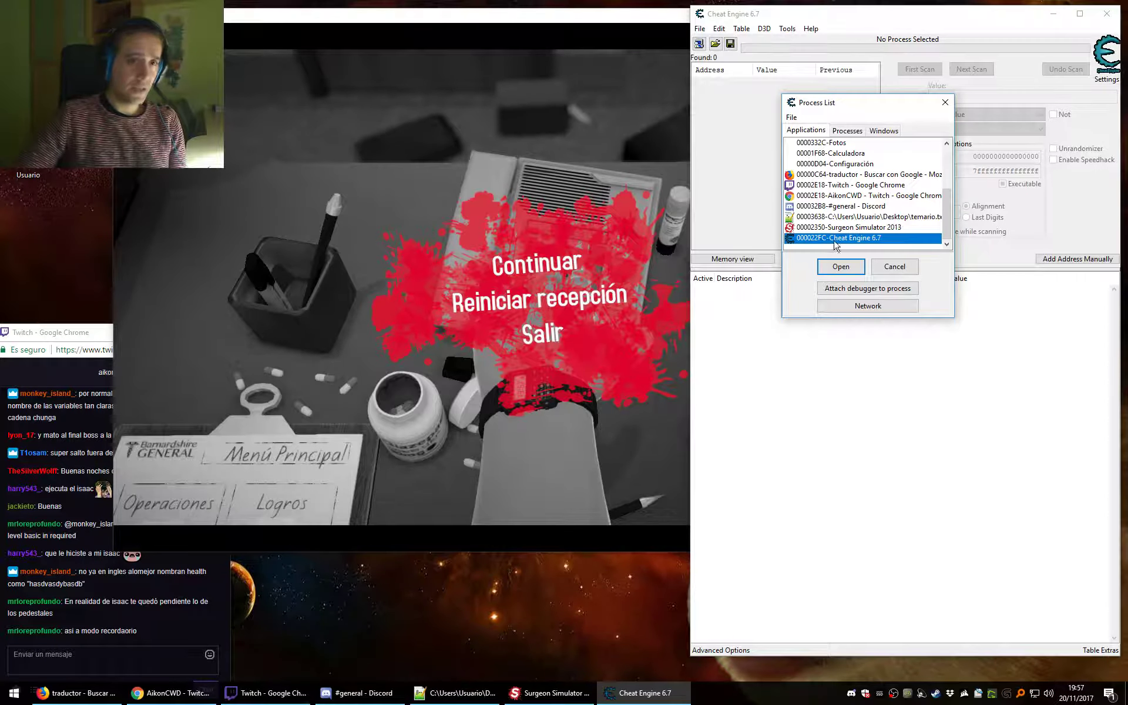
pyautogui.click(814, 229)
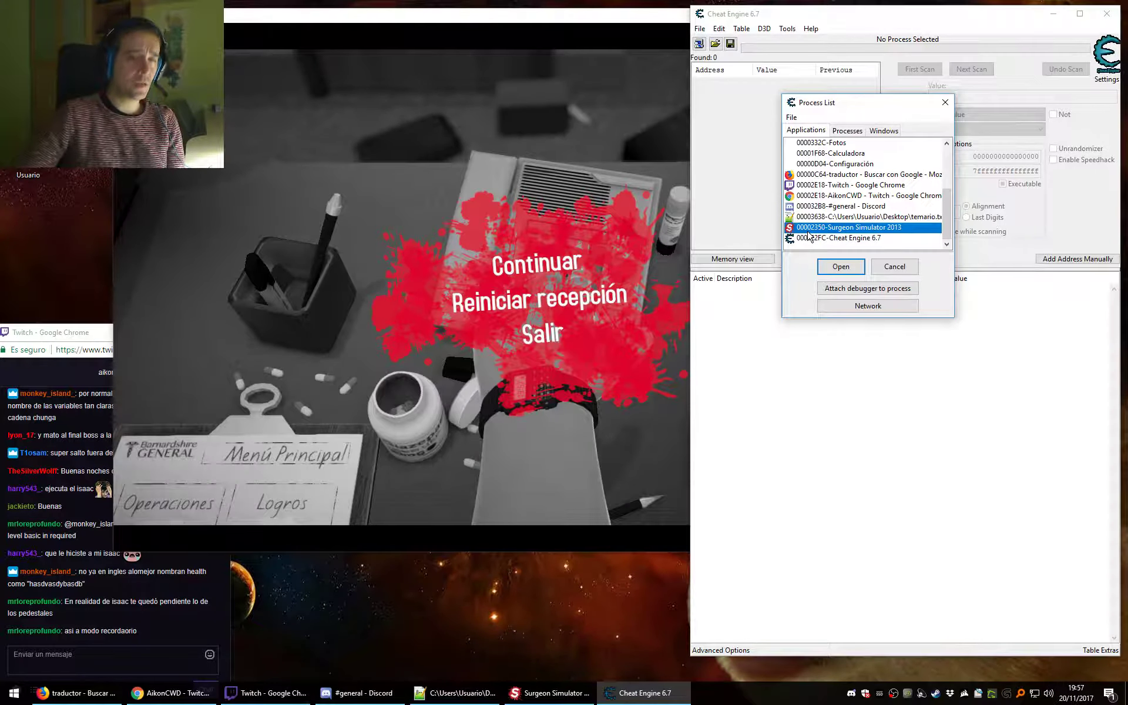
pyautogui.click(841, 268)
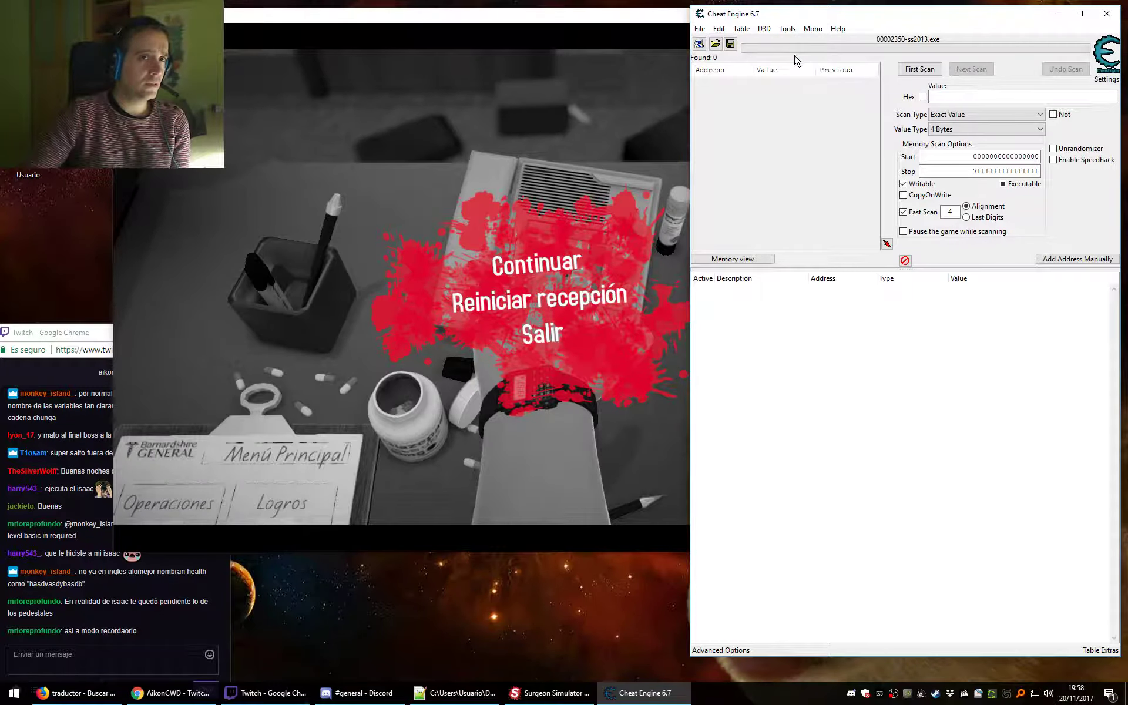
# Show the Memory Viewer for the attached game and enumerate its DLLs and symbols.
pyautogui.click(730, 259)
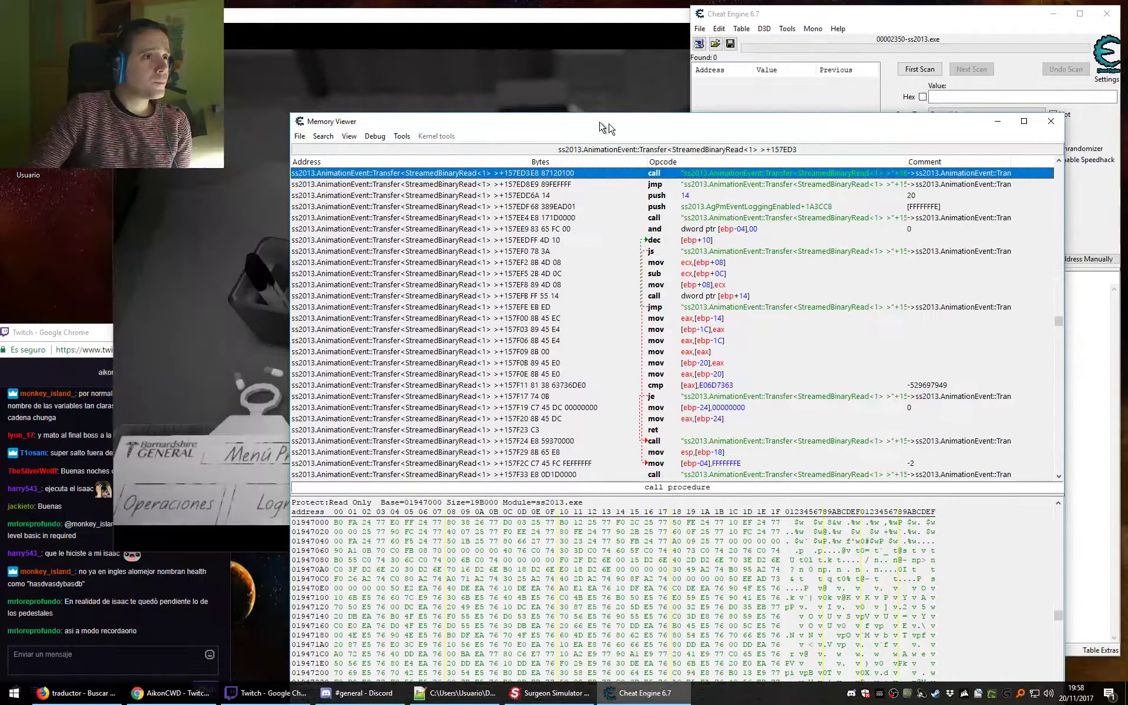
pyautogui.moveTo(604, 126); pyautogui.dragTo(623, 128)
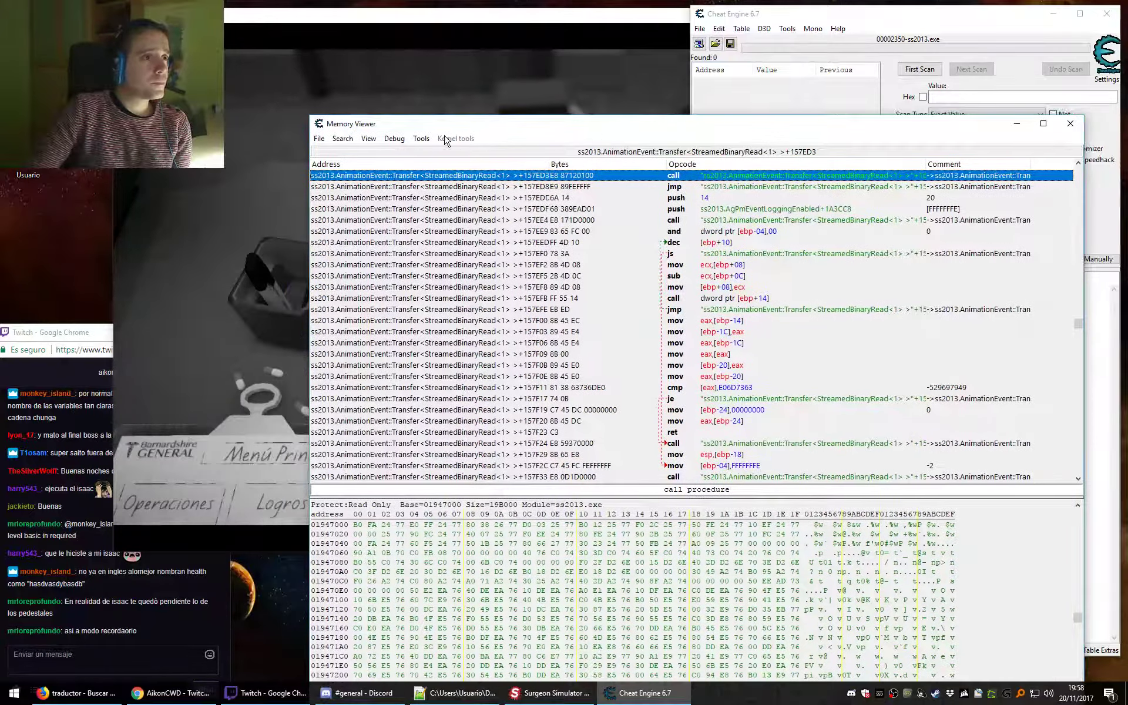
pyautogui.click(368, 138)
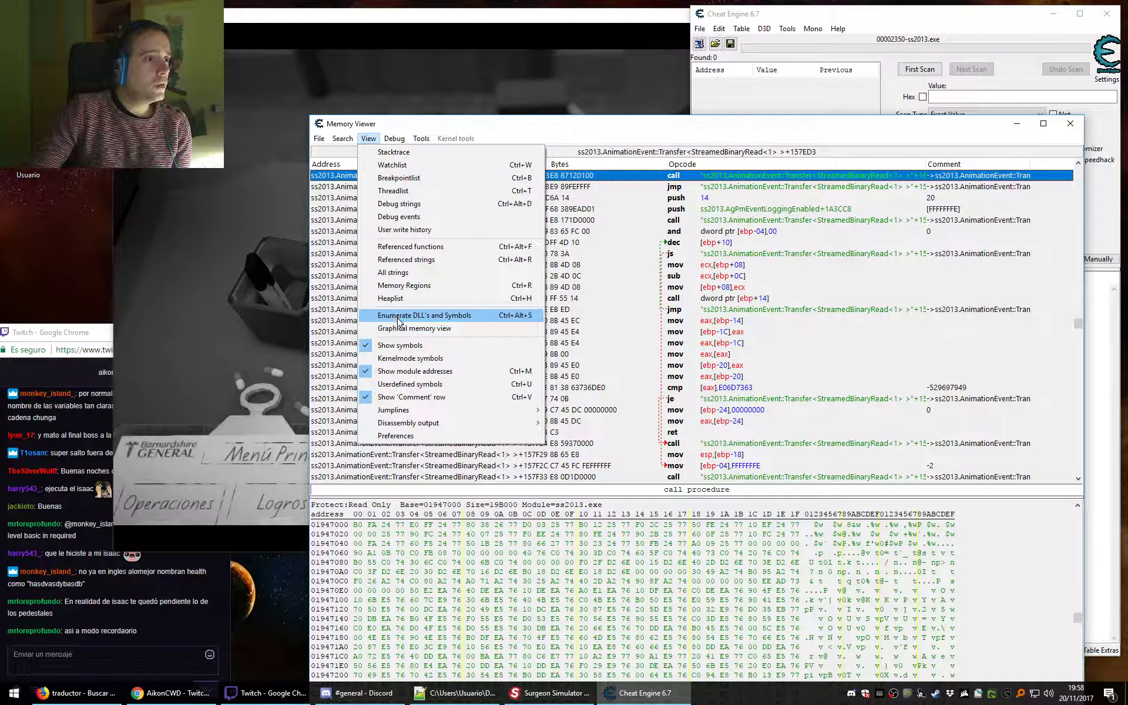
pyautogui.click(427, 319)
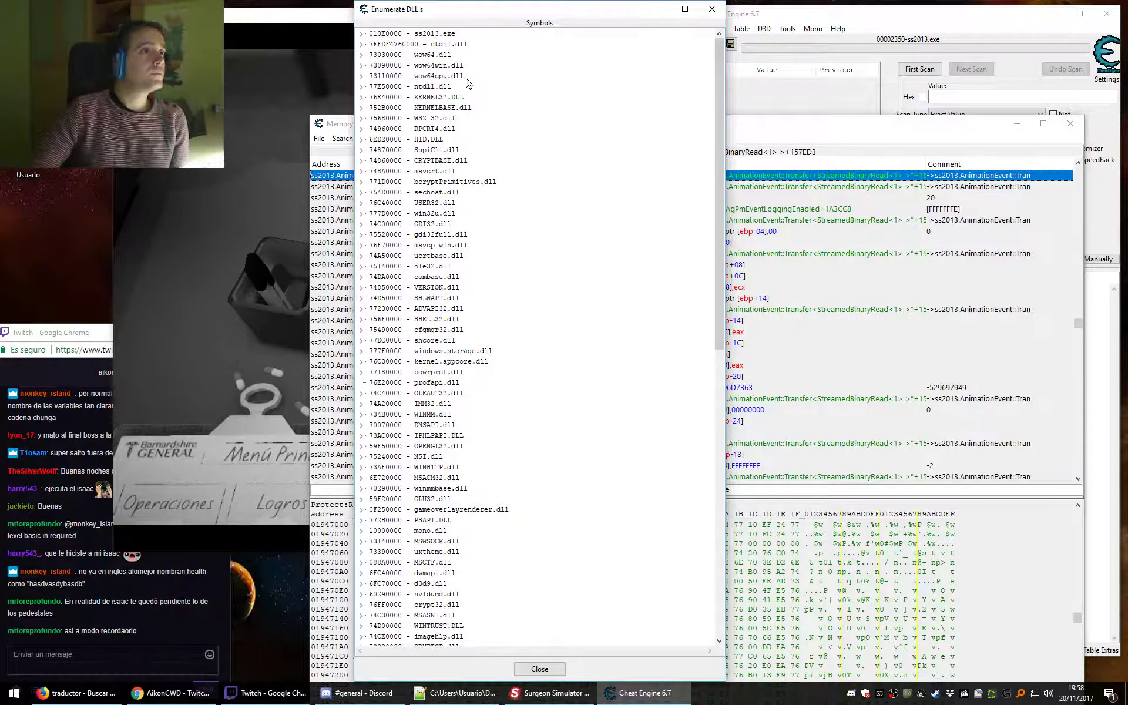
# Reposition the Enumerate DLL's window and locate mono.dll among the loaded modules.
pyautogui.moveTo(445, 17); pyautogui.dragTo(516, 123)
pyautogui.click(505, 146)
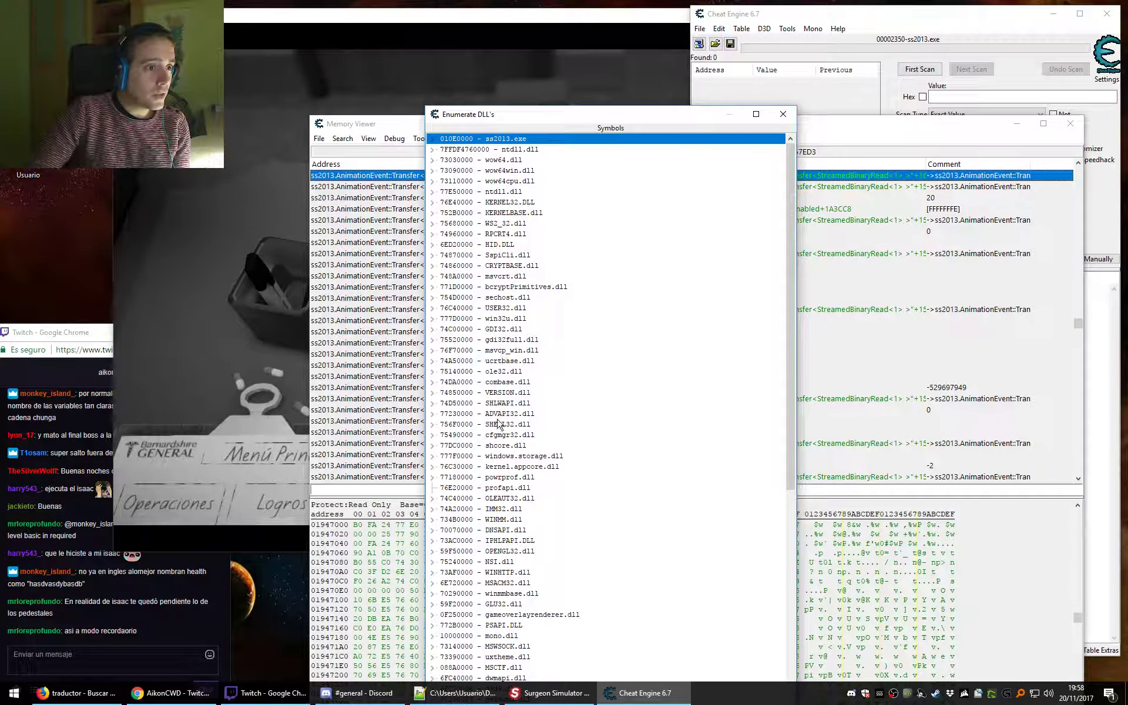
pyautogui.moveTo(560, 125); pyautogui.dragTo(562, 93)
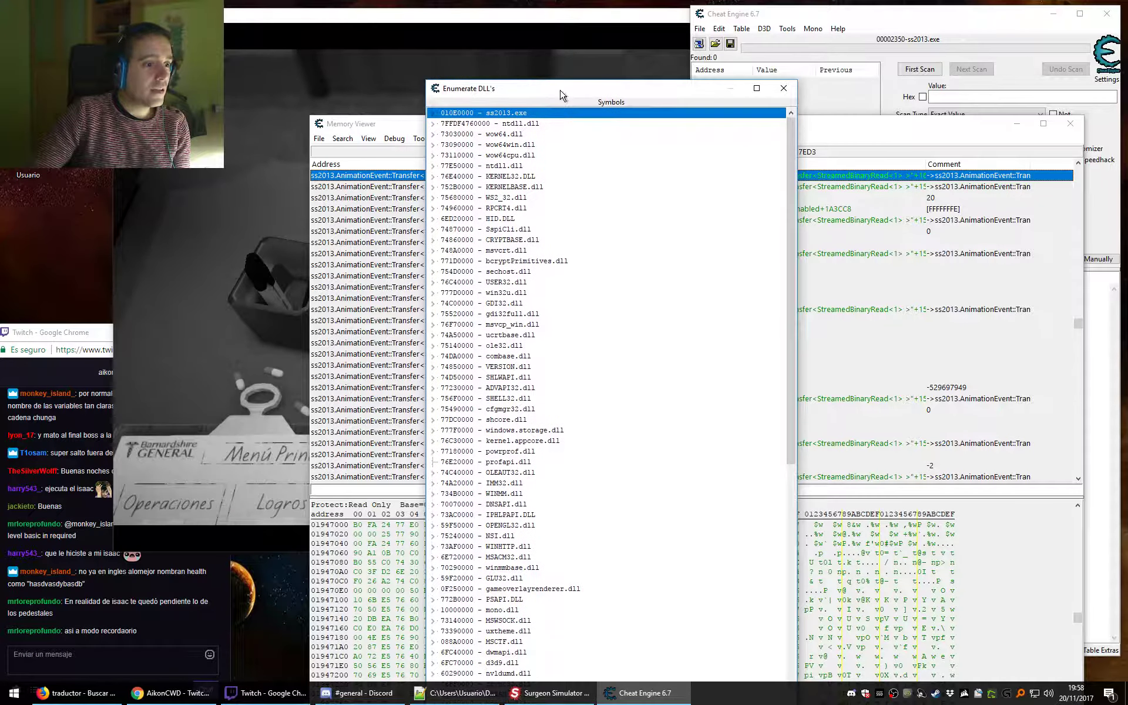
pyautogui.click(492, 613)
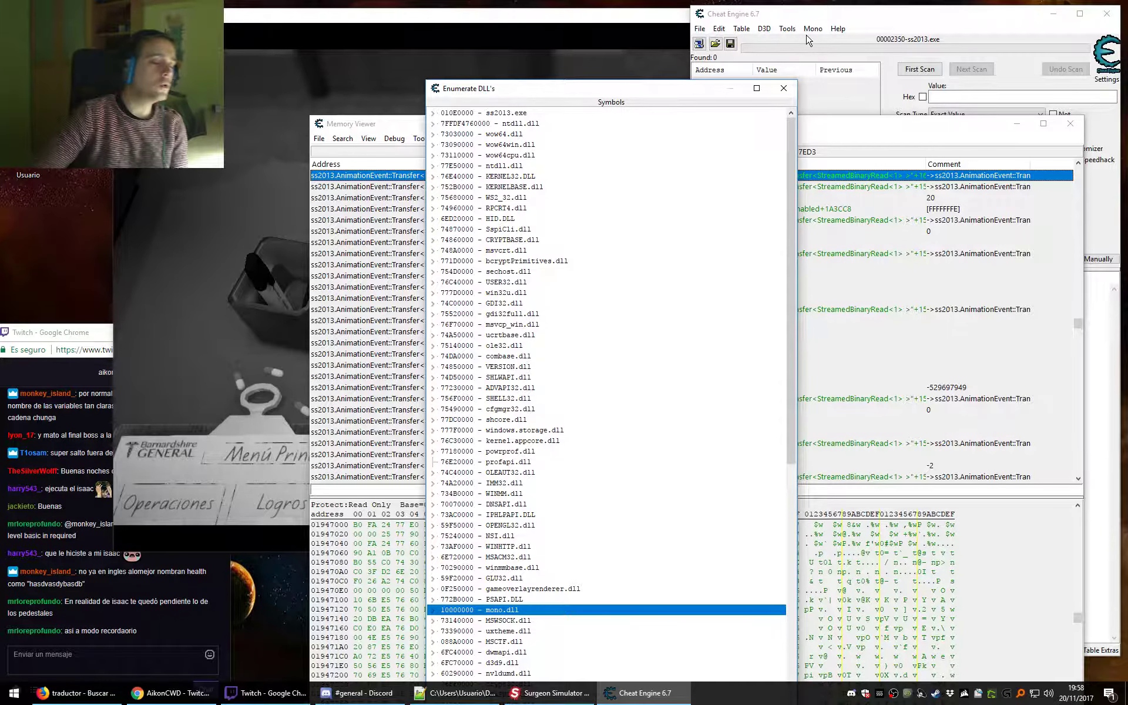
# Expand the ss2013.exe module to list its symbols.
pyautogui.click(469, 113)
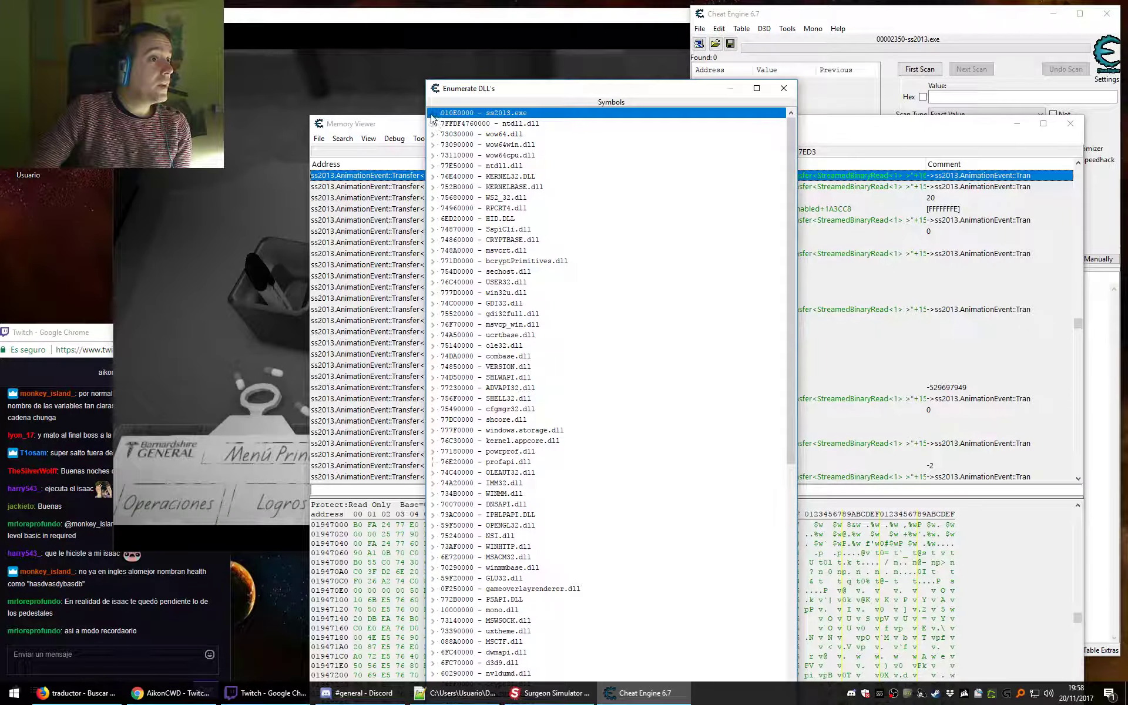
pyautogui.click(433, 114)
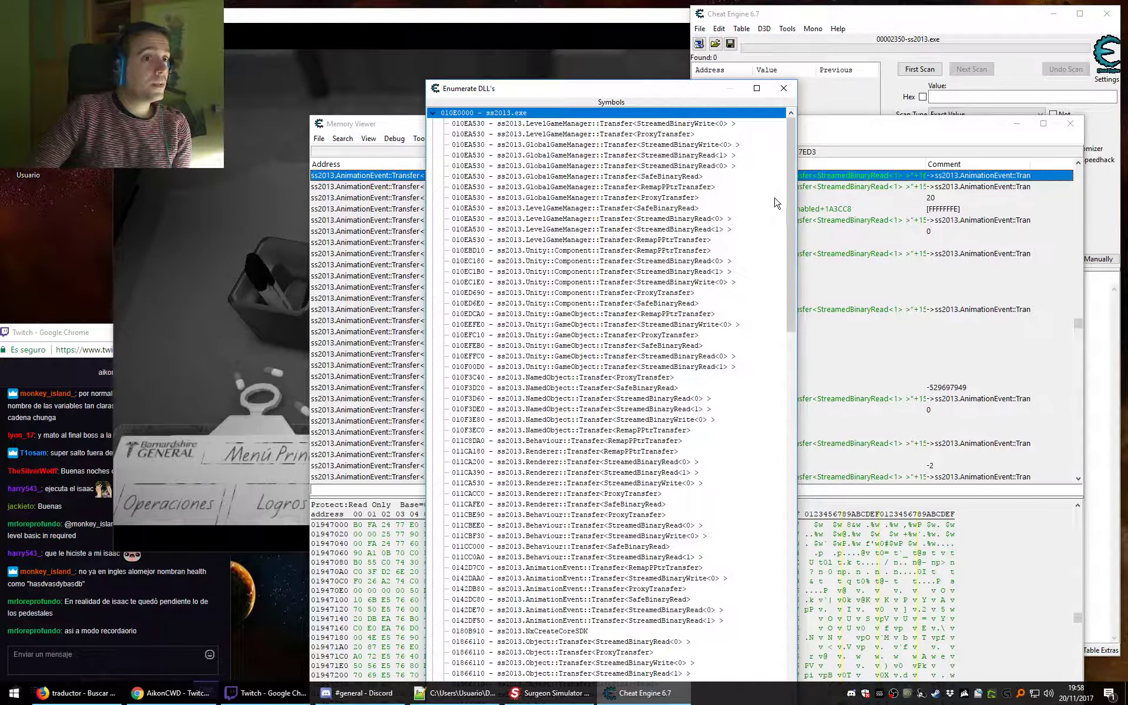
pyautogui.moveTo(791, 159)
pyautogui.mouseDown()
pyautogui.moveTo(791, 320)
pyautogui.moveTo(790, 159)
pyautogui.mouseUp()
# Examine the ss2013.exe symbols, comparing the LevelGameManager, Unity::Component, Unity::GameObject and Renderer Transfer entries.
pyautogui.click(541, 504)
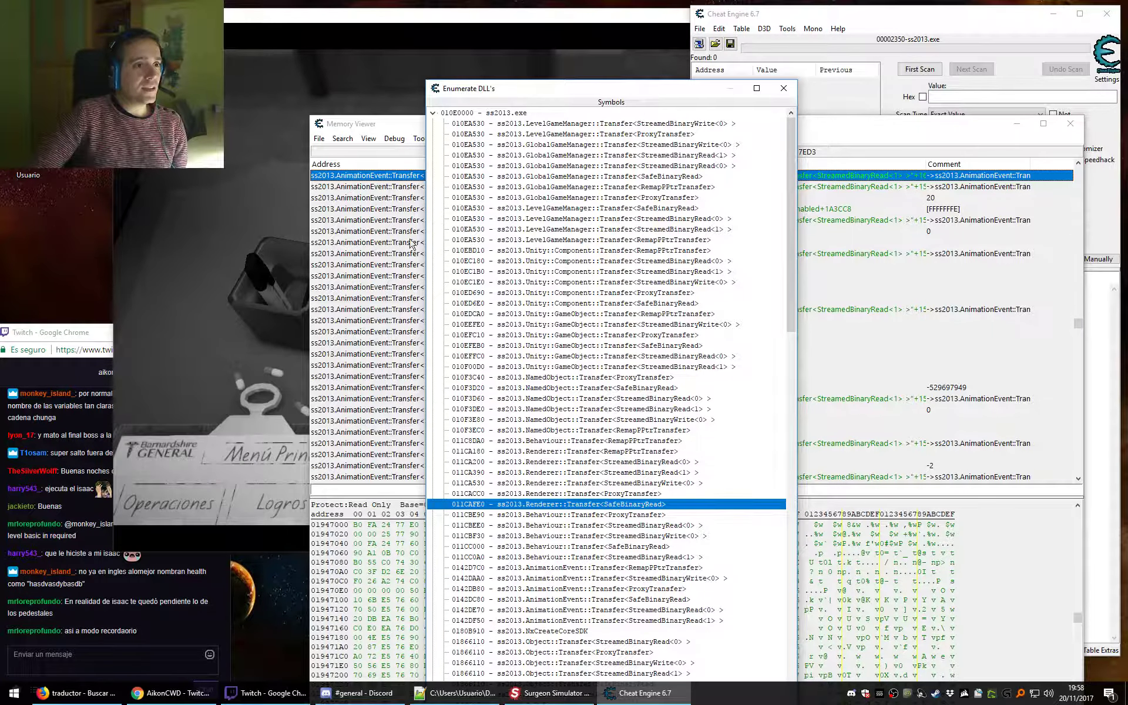
pyautogui.click(529, 124)
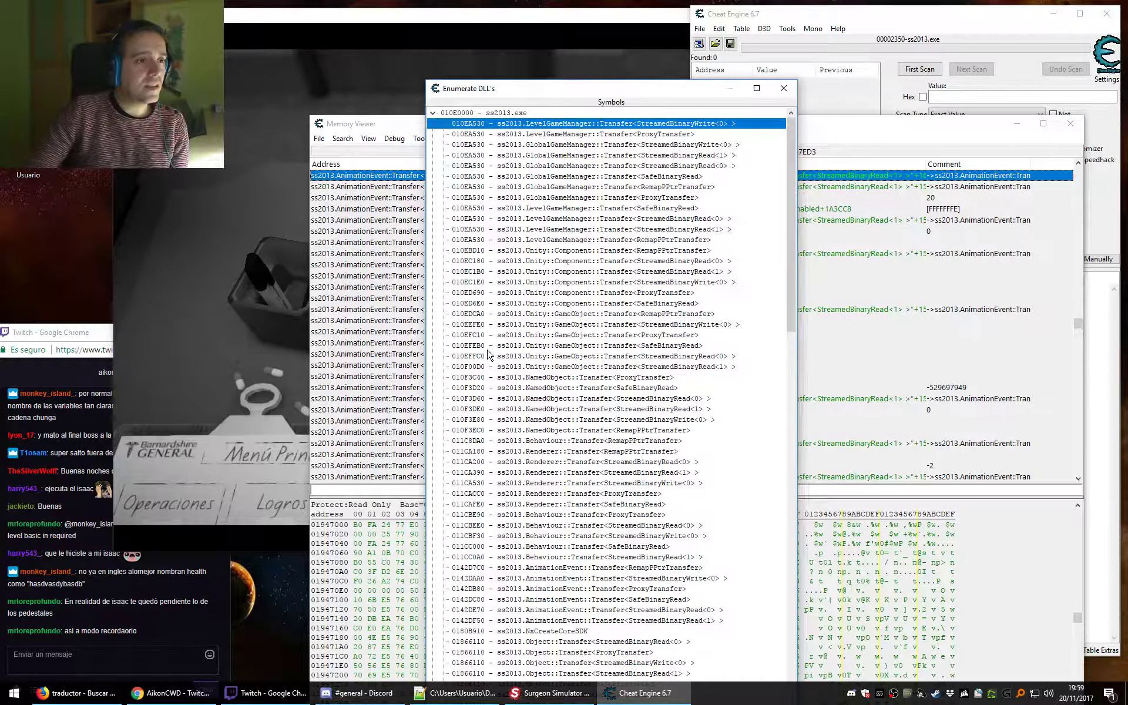
pyautogui.click(544, 251)
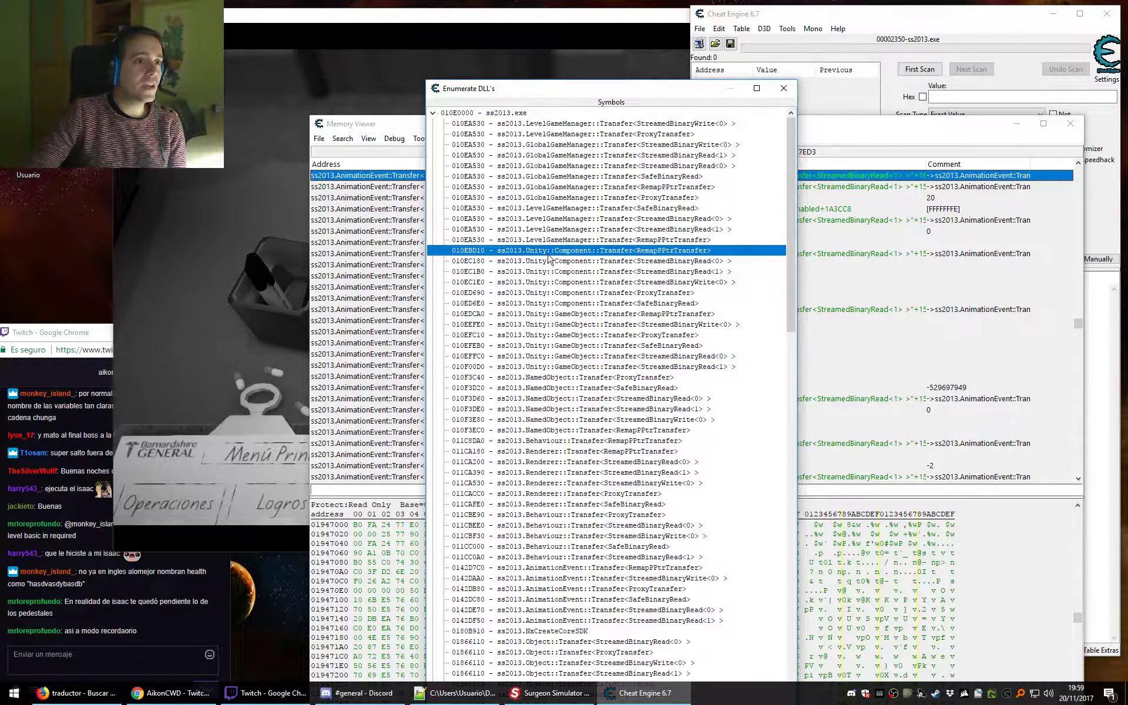
pyautogui.click(536, 367)
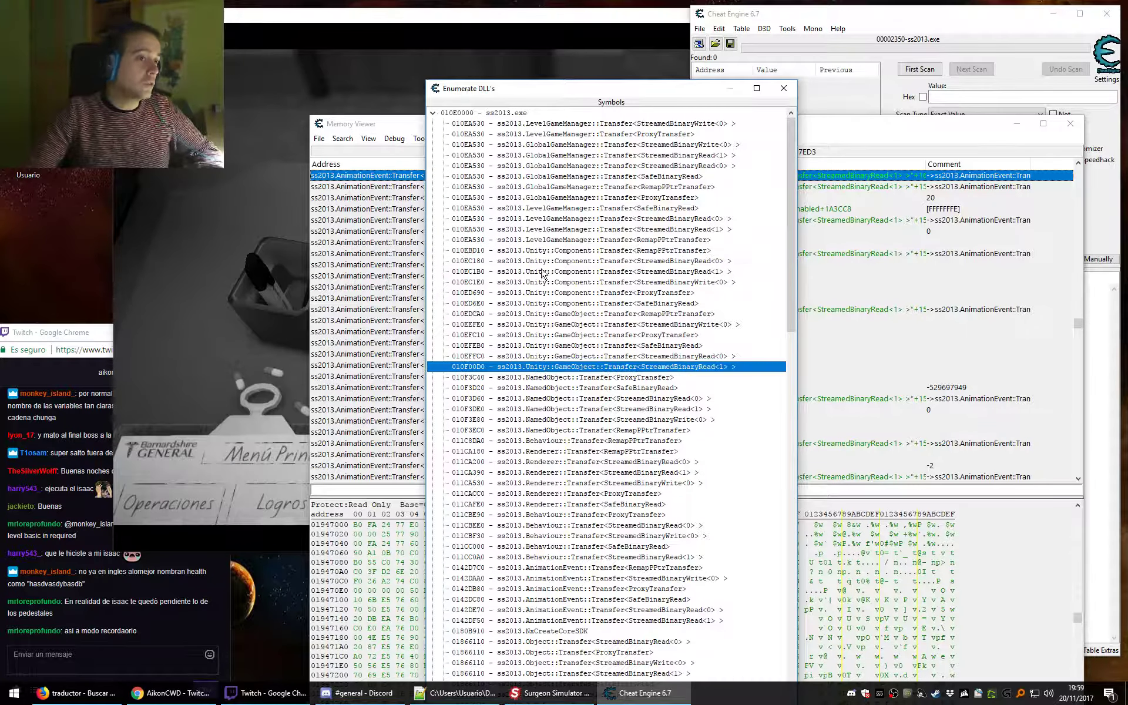
pyautogui.click(539, 251)
pyautogui.click(539, 368)
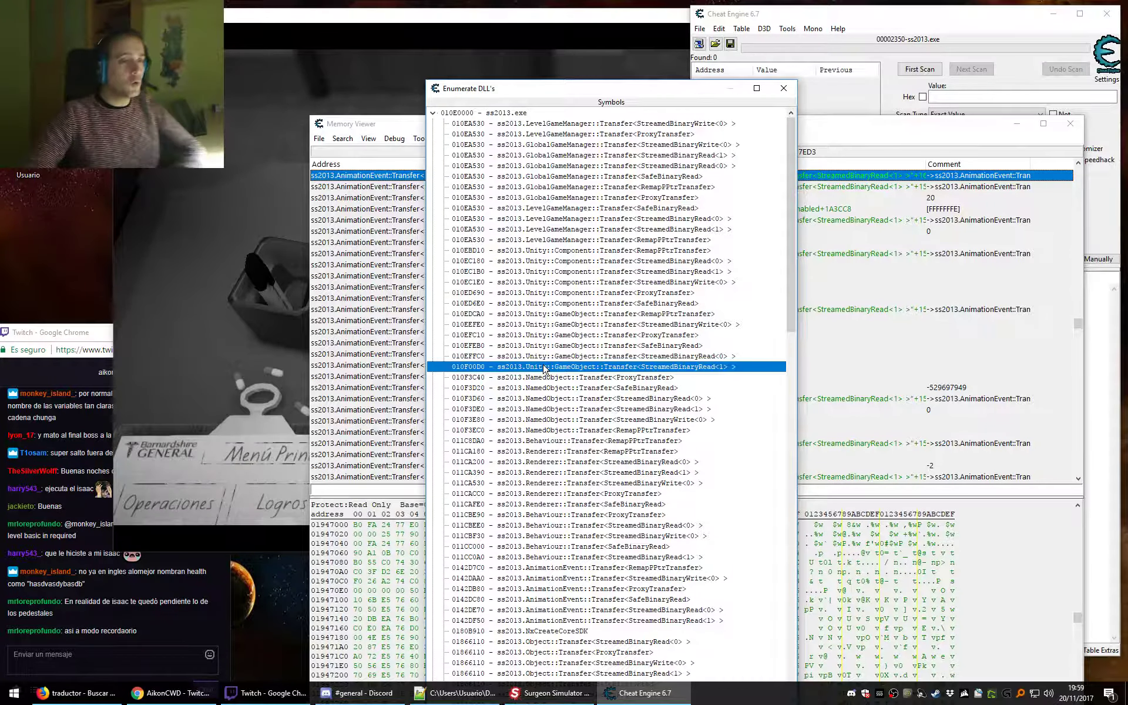
pyautogui.click(549, 261)
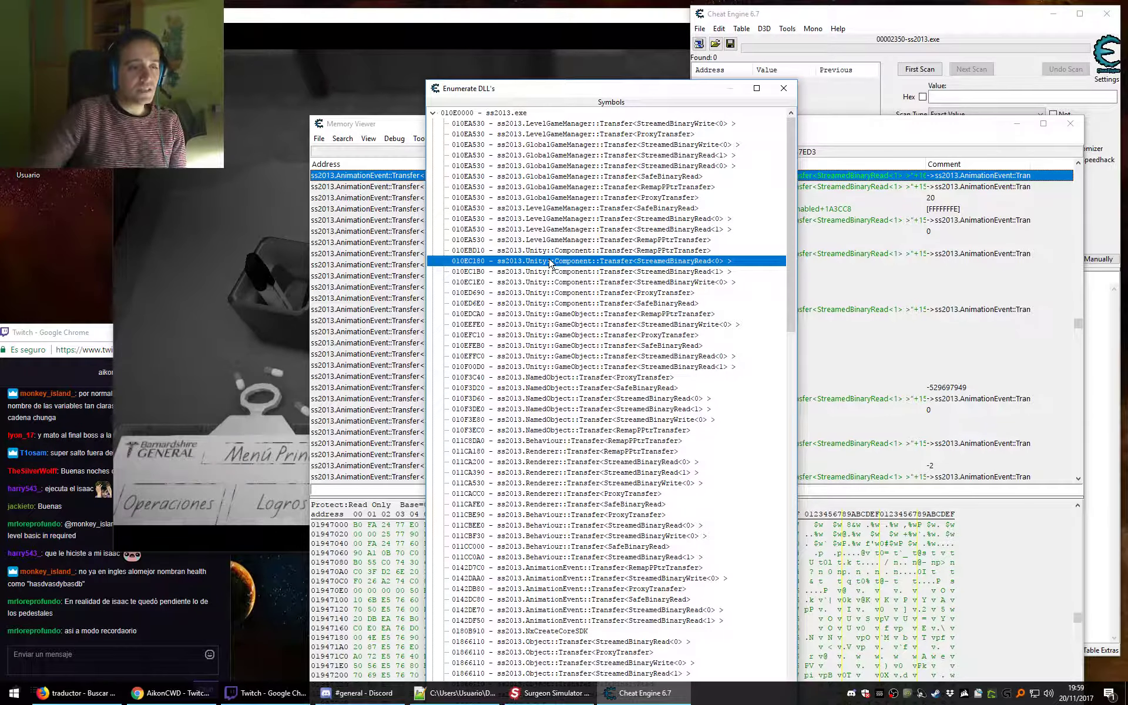
pyautogui.scroll(-9, 648, 397)
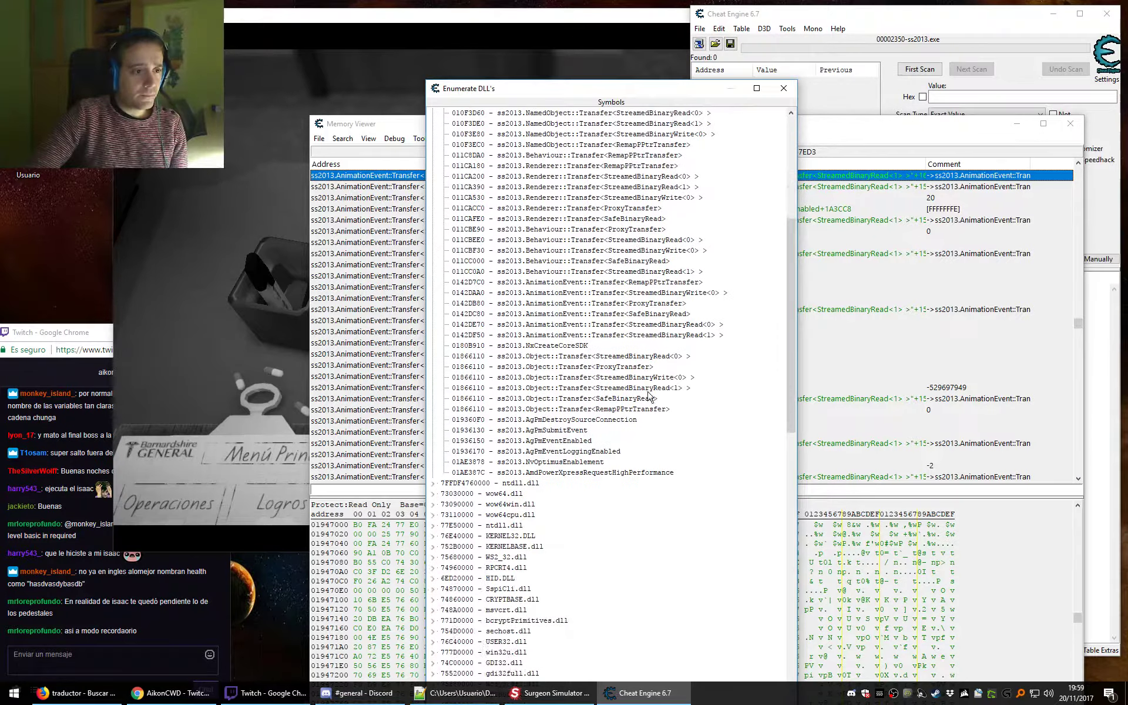
pyautogui.scroll(8, 569, 421)
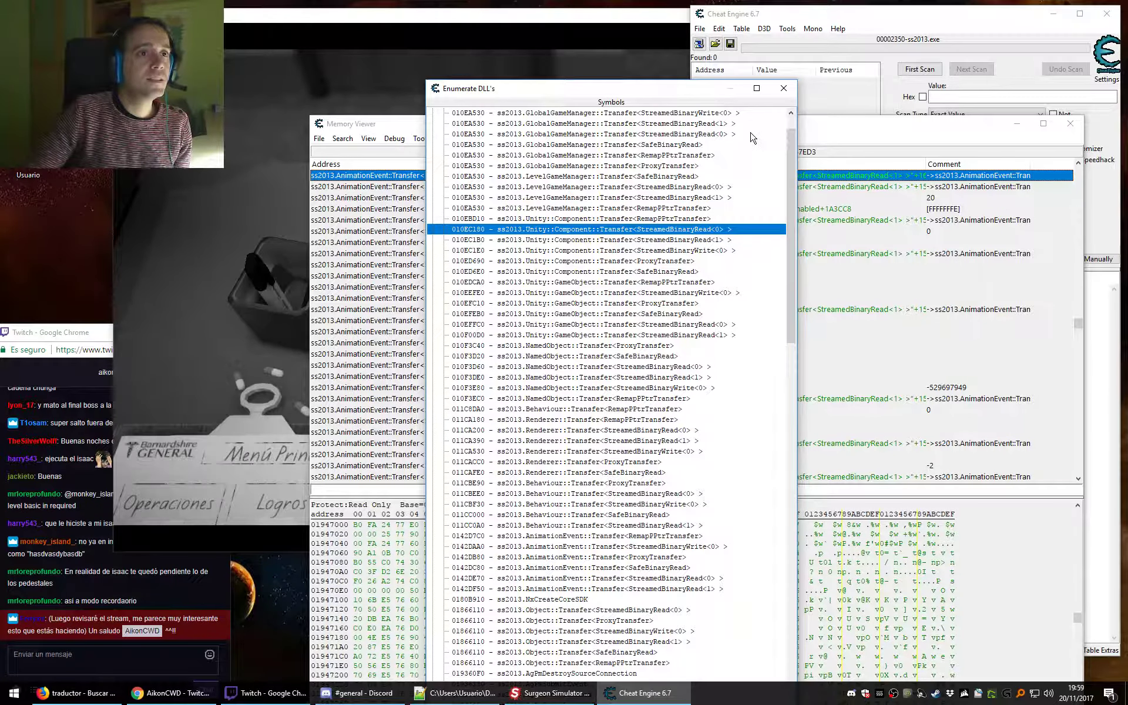
# Put away the symbol list and the Memory Viewer, and switch to the Twitch chat window.
pyautogui.click(776, 94)
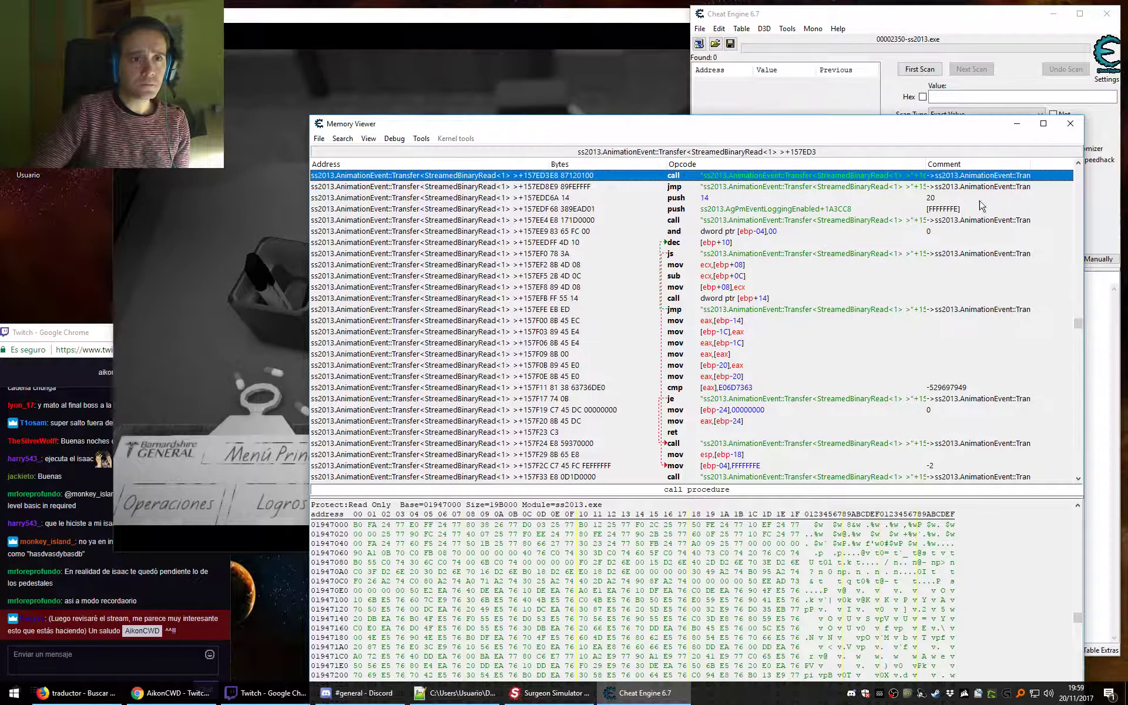
pyautogui.click(1016, 124)
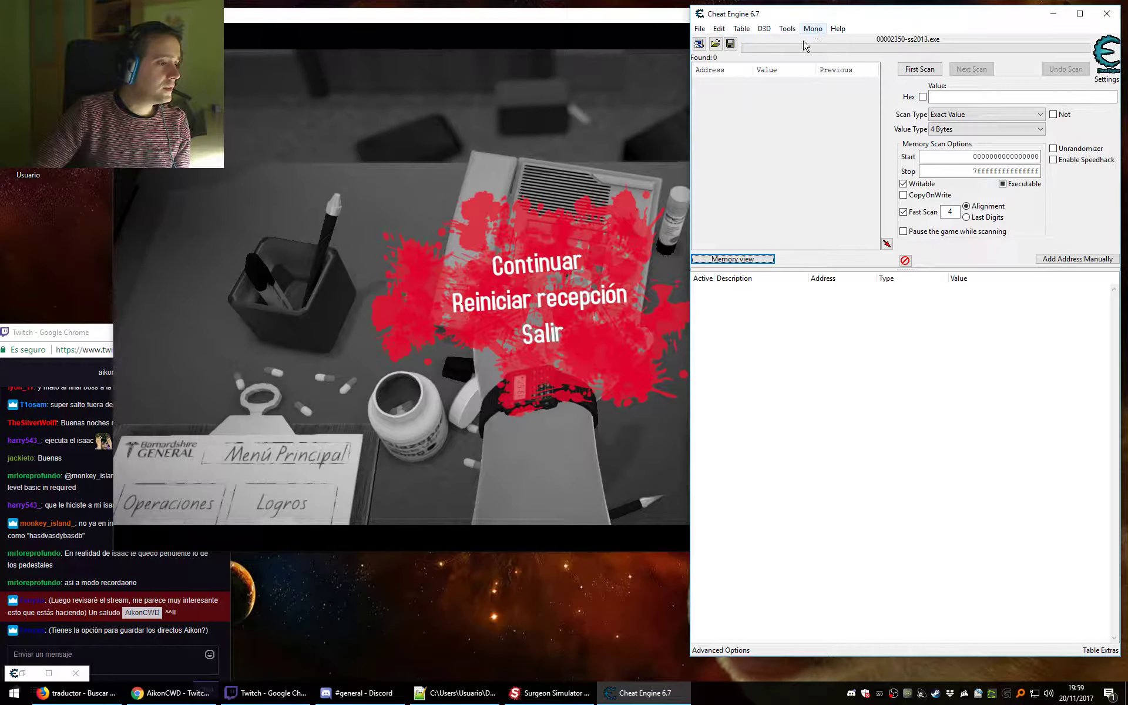
pyautogui.click(266, 693)
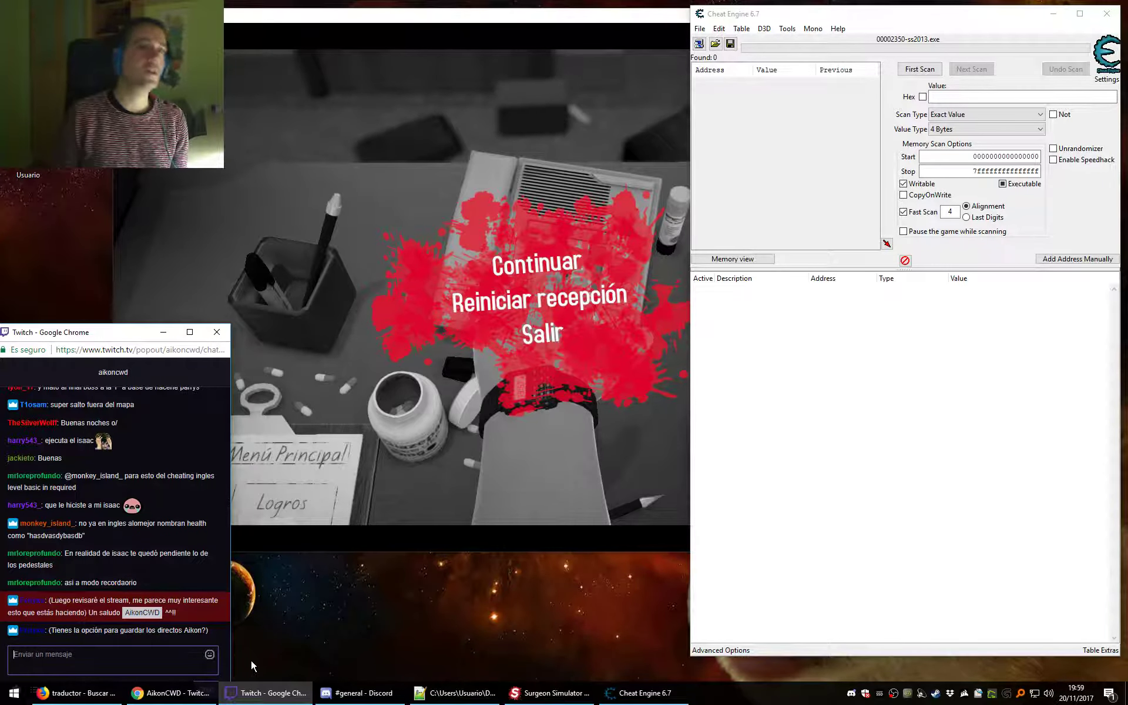
# Return to Cheat Engine, activate the Mono features for ss2013.exe and check that the option is enabled.
pyautogui.click(787, 31)
pyautogui.moveTo(813, 30)
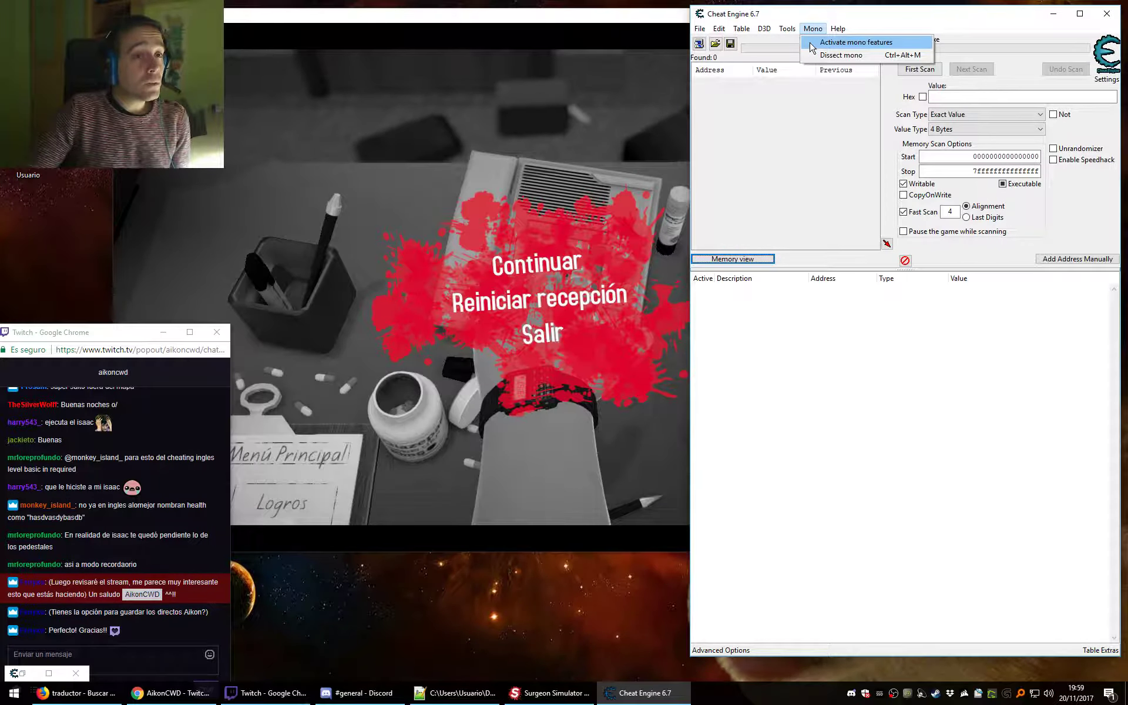
pyautogui.click(843, 45)
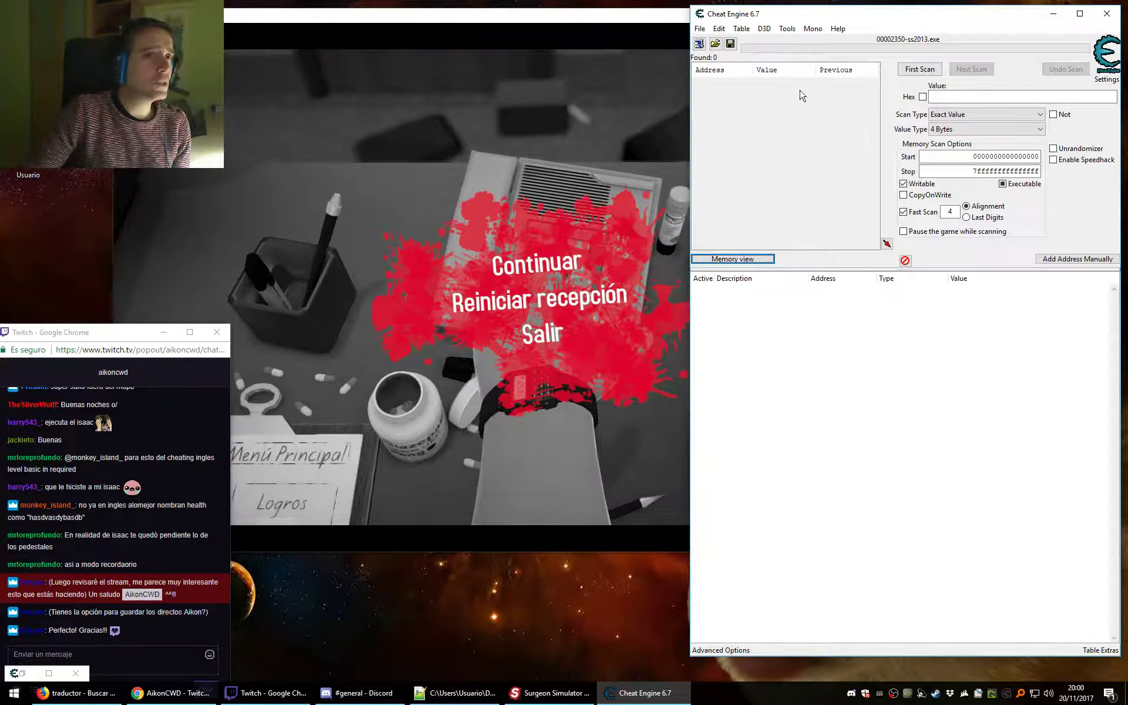
pyautogui.click(812, 28)
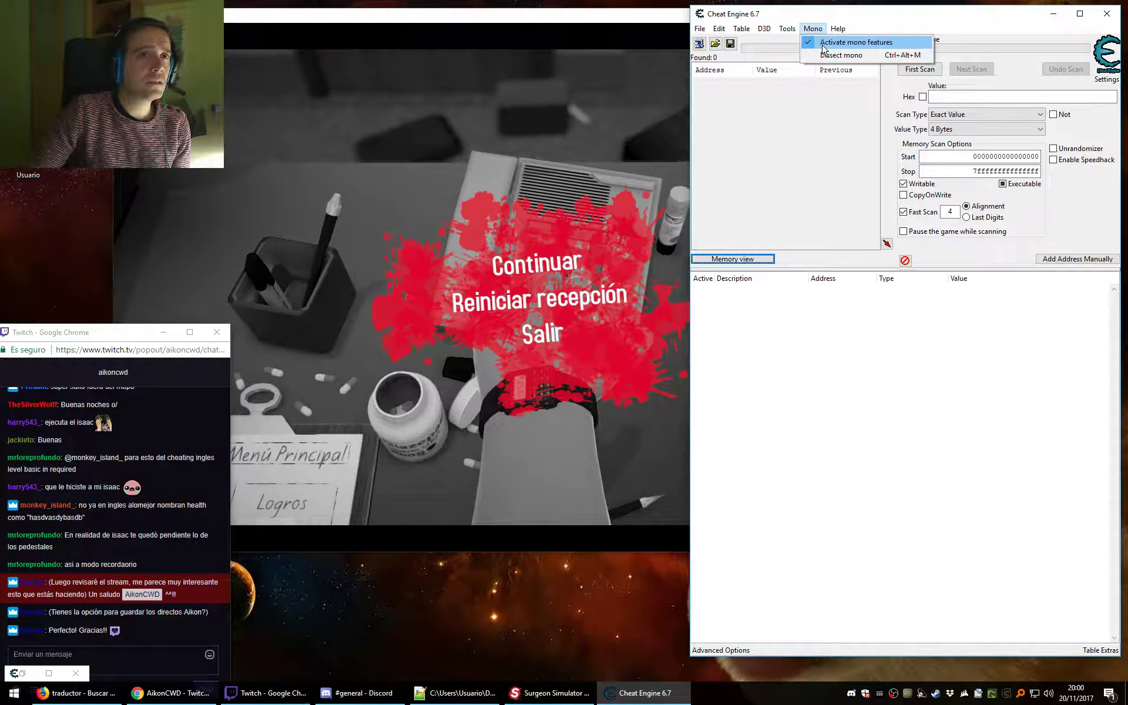
pyautogui.click(873, 29)
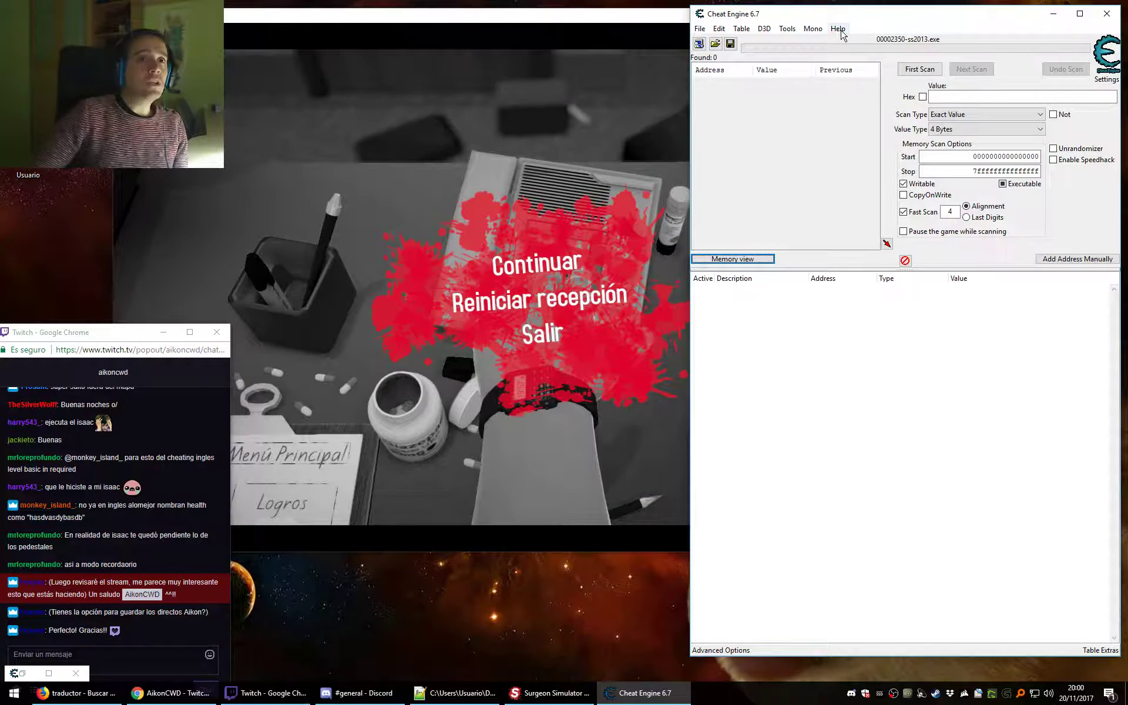
# Start Dissect mono, and reposition and lengthen the Mono dissector window to make room for its tree.
pyautogui.click(812, 28)
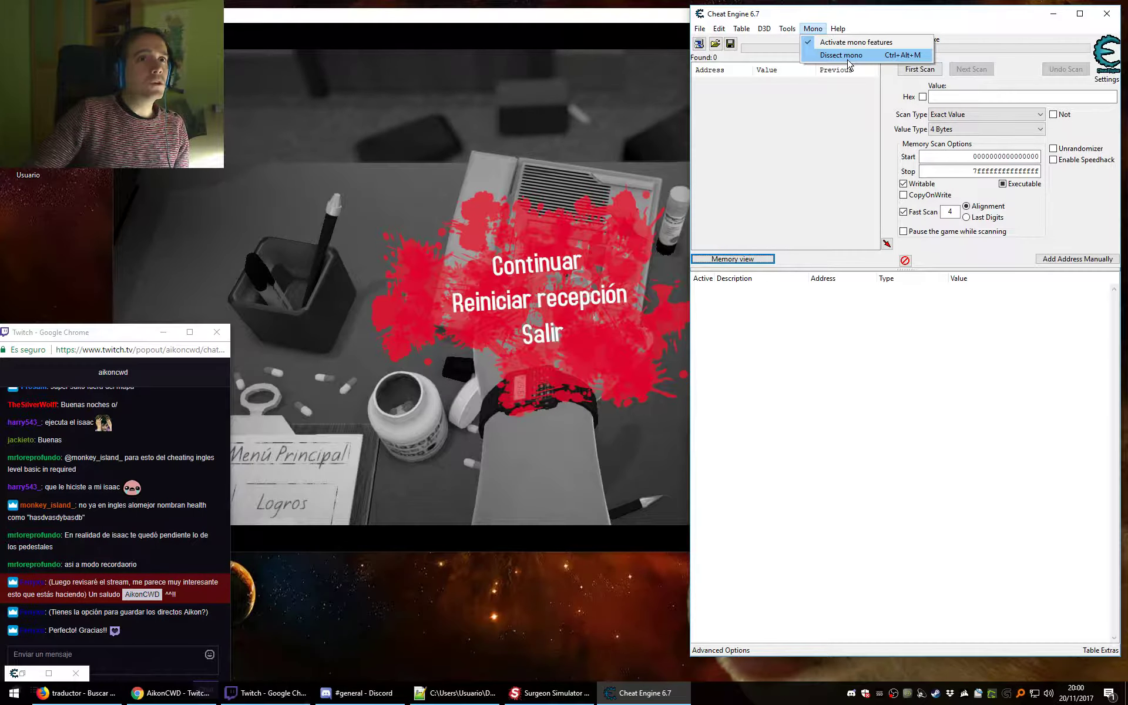
pyautogui.click(847, 58)
pyautogui.moveTo(530, 273); pyautogui.dragTo(505, 227)
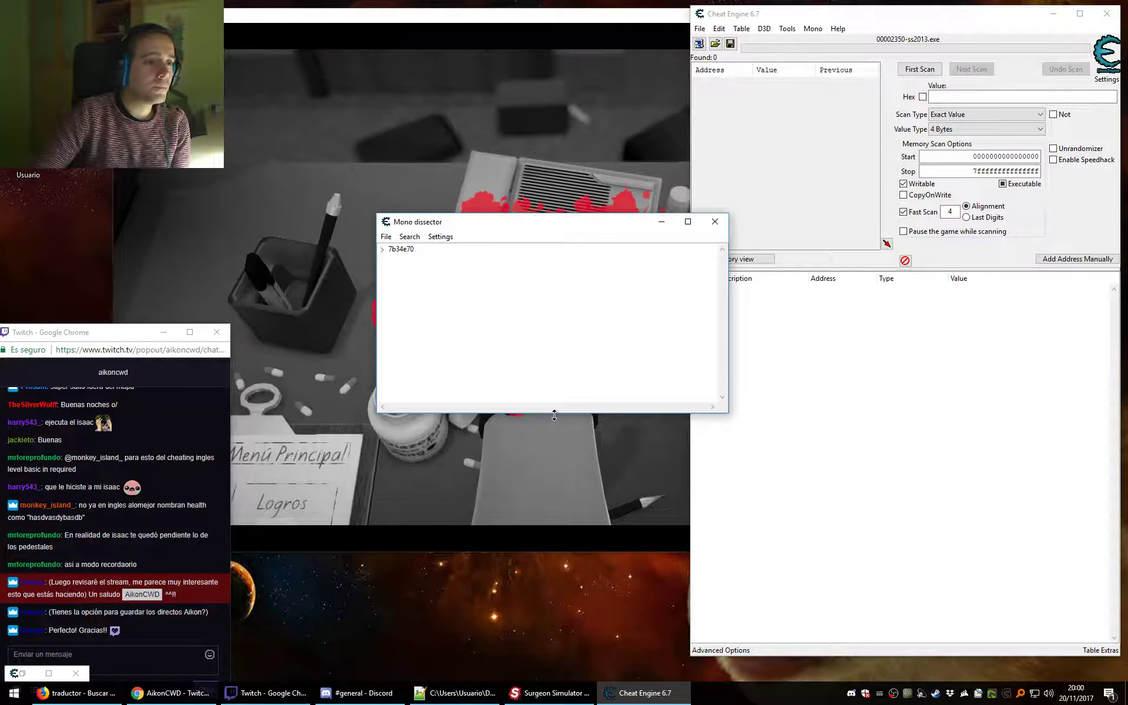
pyautogui.moveTo(554, 415); pyautogui.dragTo(564, 597)
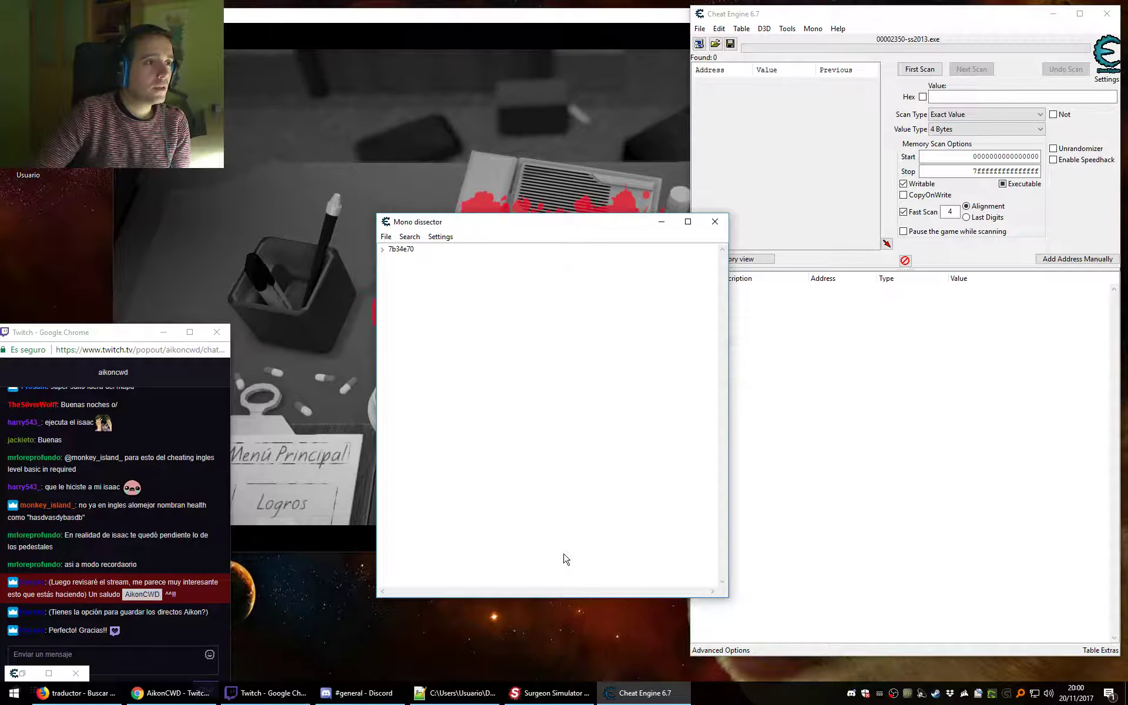
# Expand the 7b34e70 domain and its Assembly-CSharp assembly to list the game's classes.
pyautogui.click(381, 249)
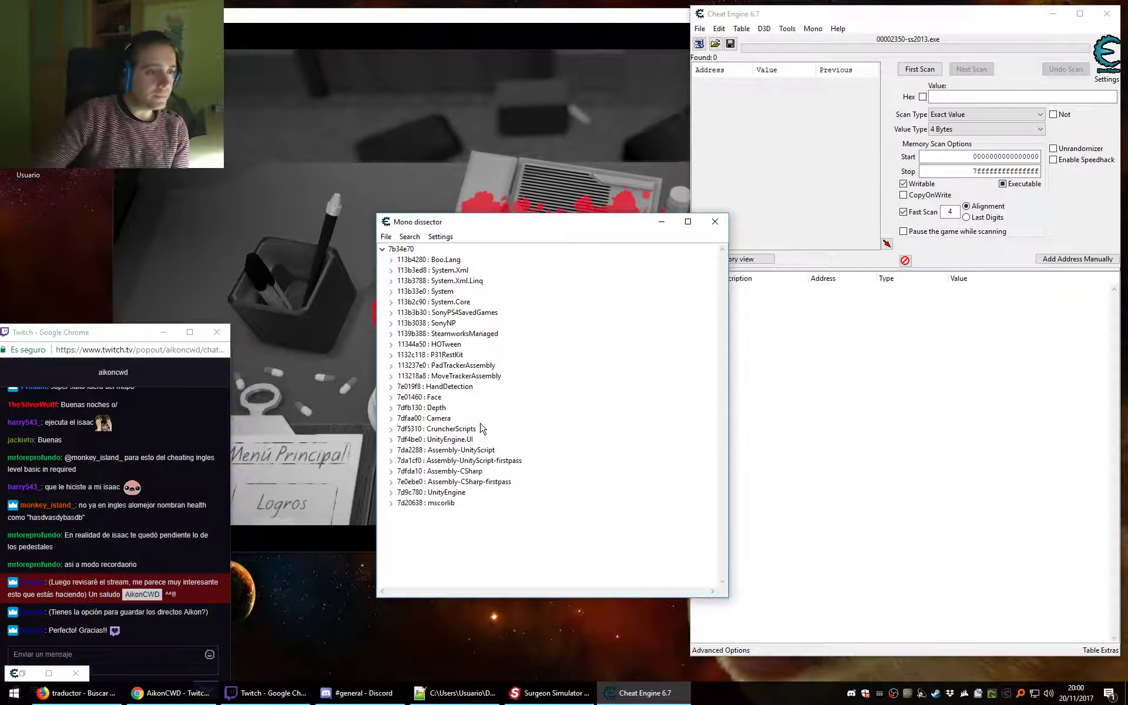
pyautogui.click(450, 474)
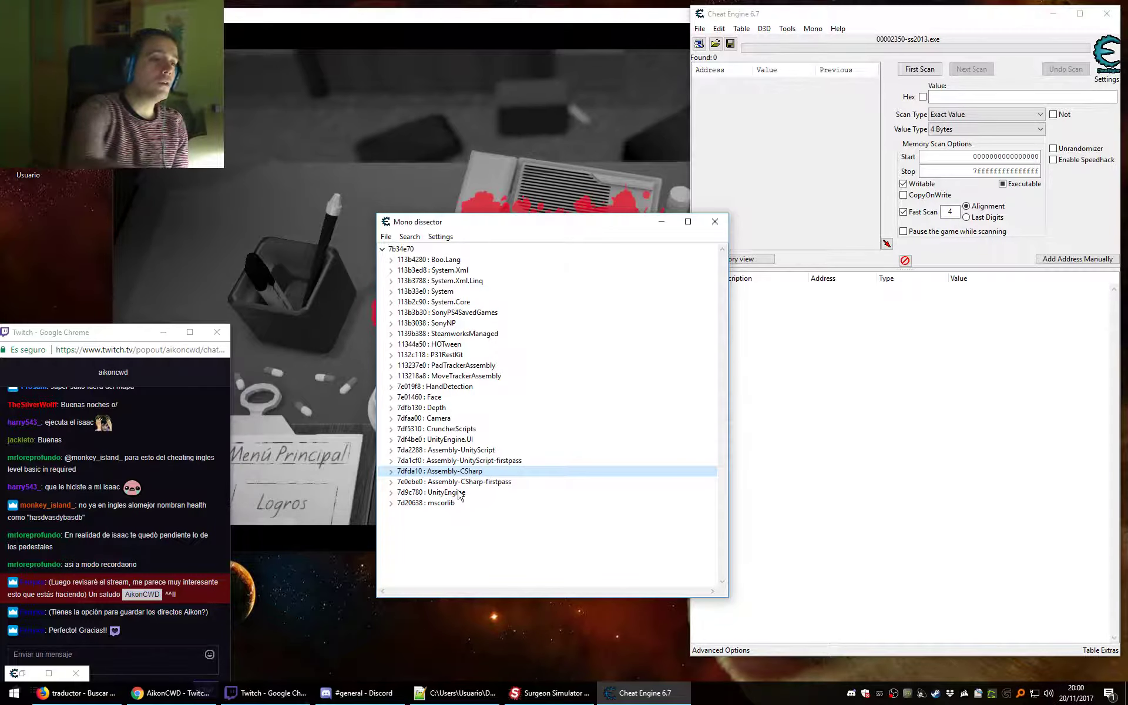
pyautogui.click(391, 471)
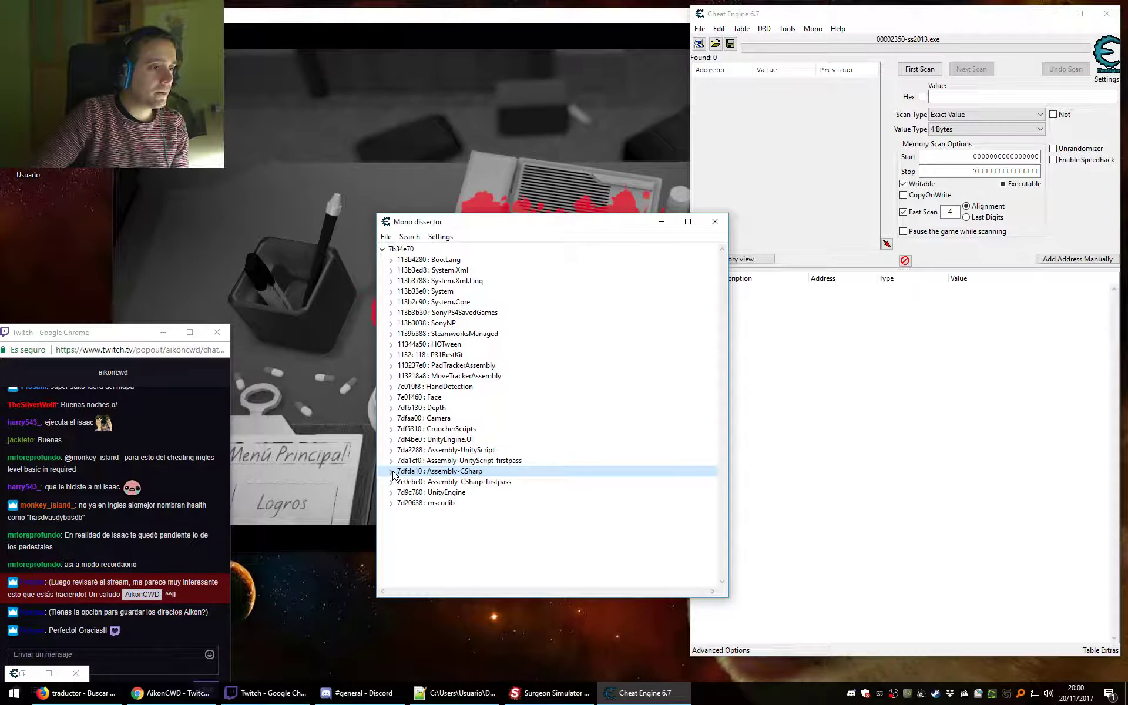
# Stretch the Mono dissector to full screen height and look through the Assembly-CSharp classes.
pyautogui.doubleClick(543, 217)
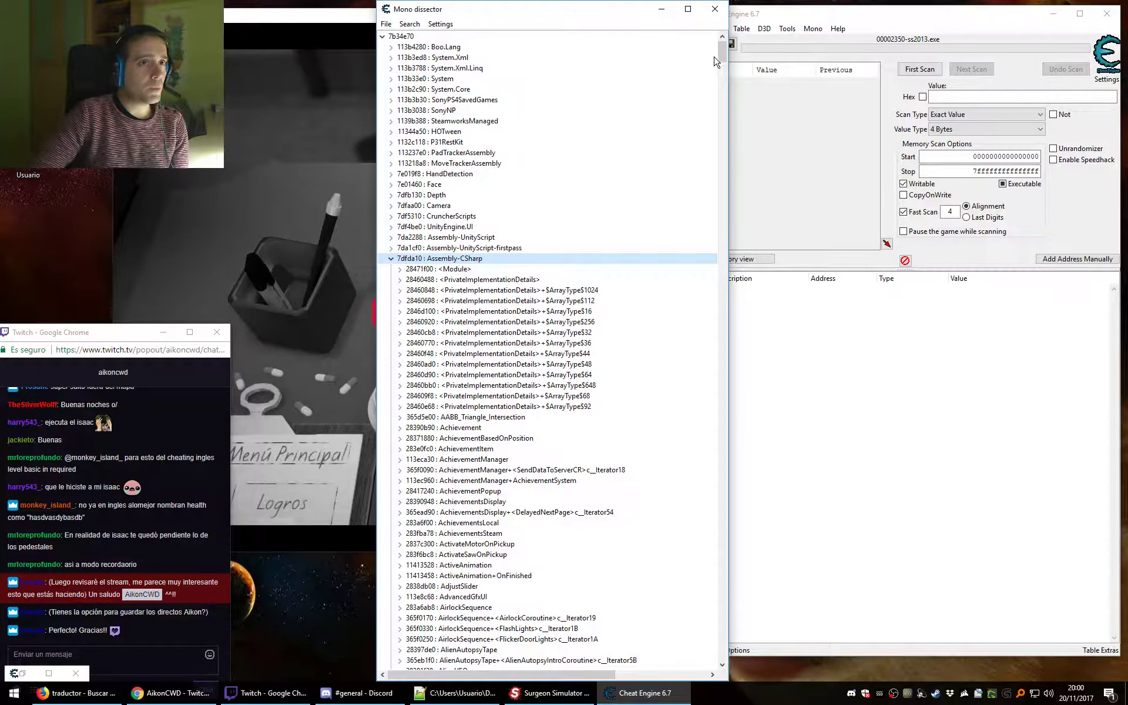
pyautogui.moveTo(722, 47)
pyautogui.mouseDown()
pyautogui.moveTo(697, 503)
pyautogui.moveTo(704, 669)
pyautogui.moveTo(709, 57)
pyautogui.mouseUp()
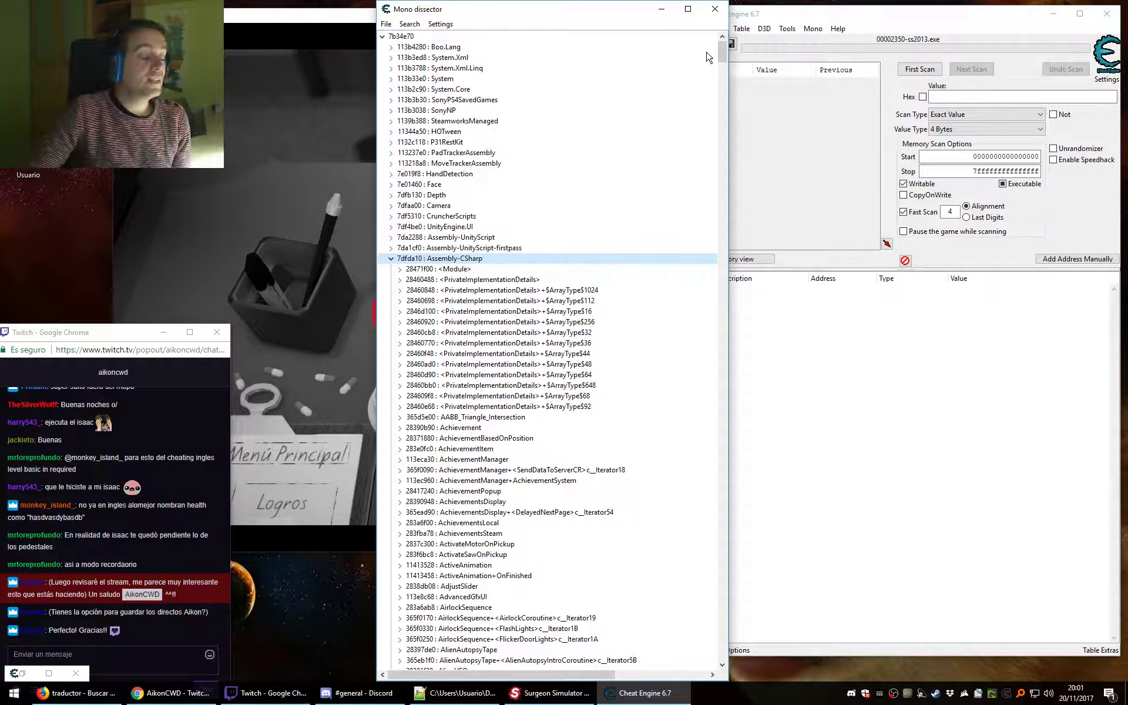
pyautogui.scroll(-20, 531, 379)
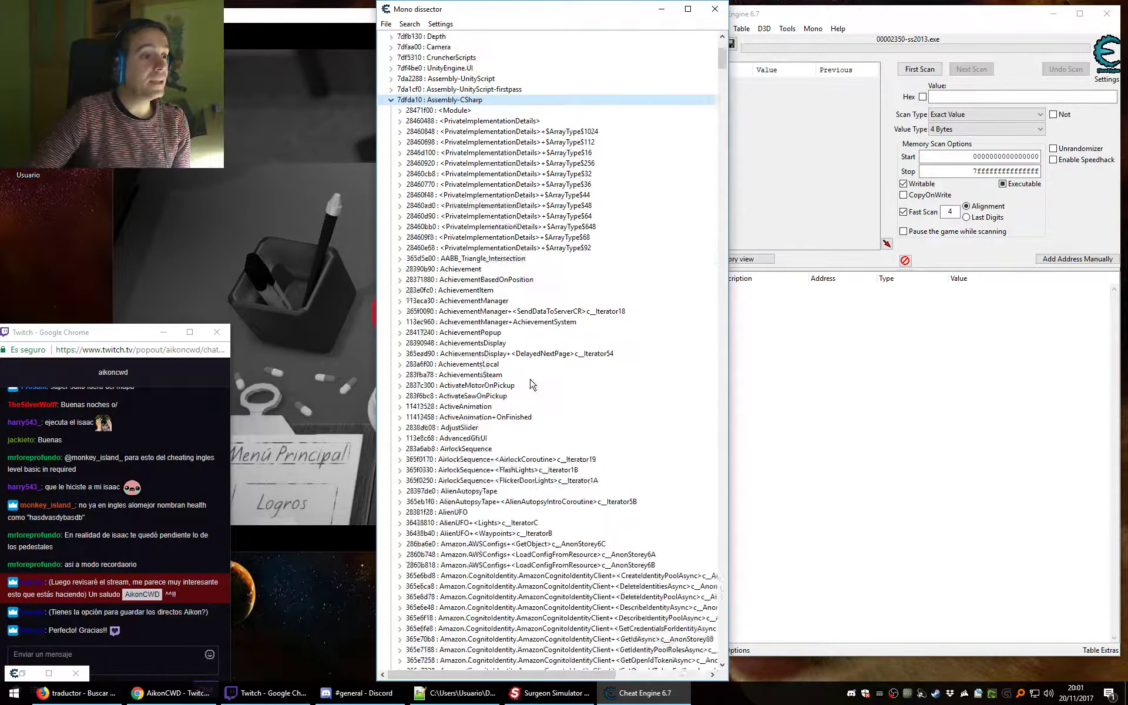
pyautogui.scroll(-20, 465, 421)
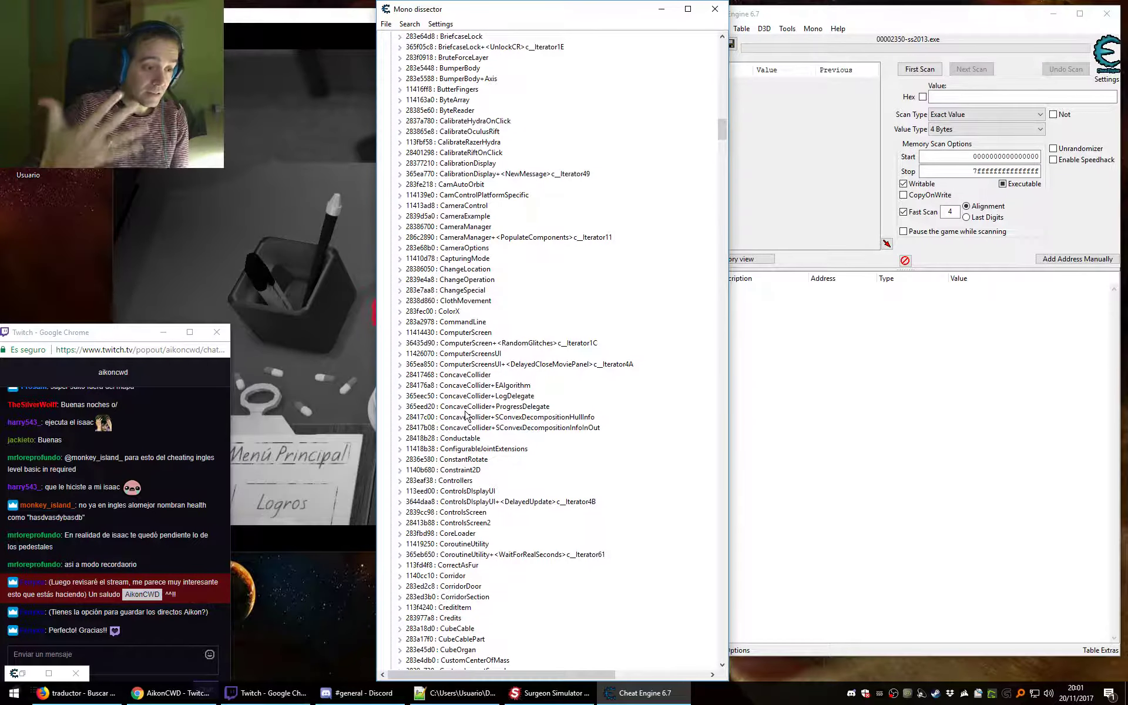
# Return to the start of the Assembly-CSharp class list and examine the achievement classes, from Achievement and AchievementManager to AchievementsSteam.
pyautogui.scroll(15, 466, 415)
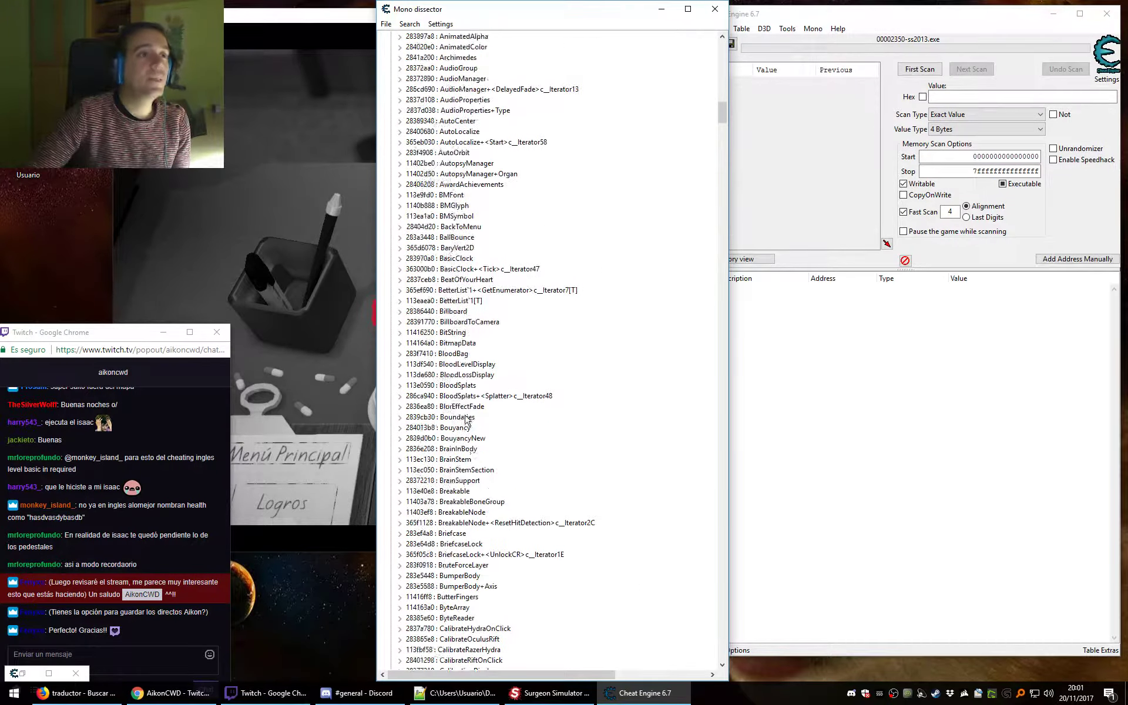
pyautogui.scroll(10, 456, 197)
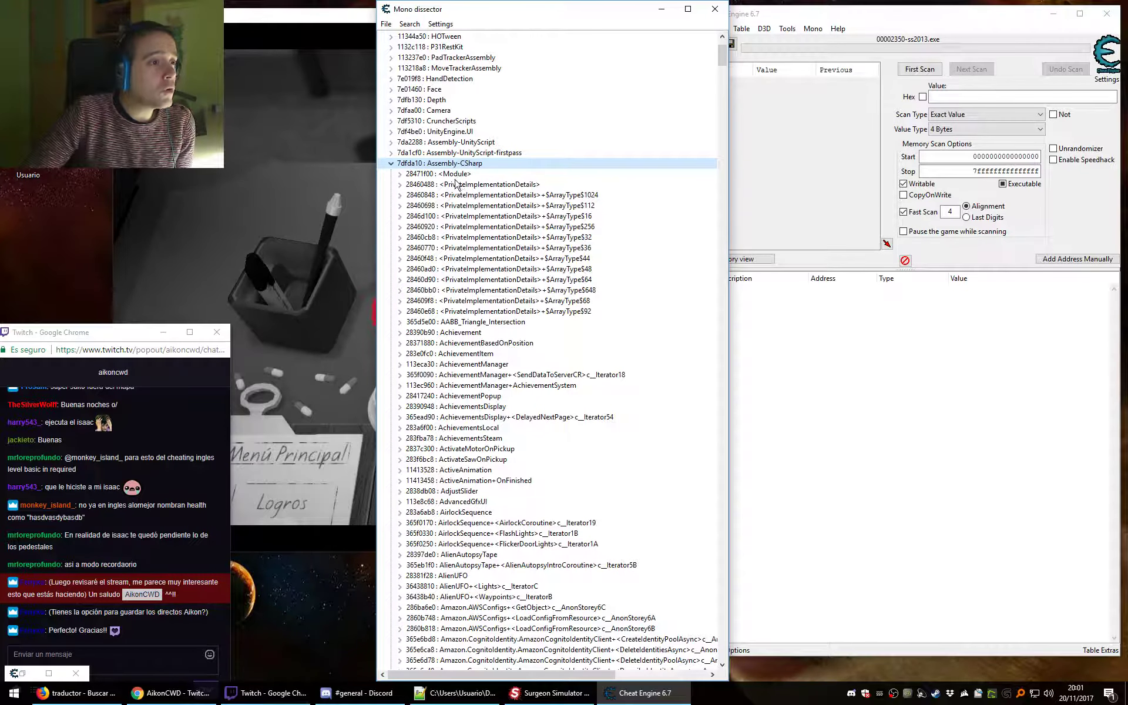
pyautogui.click(456, 334)
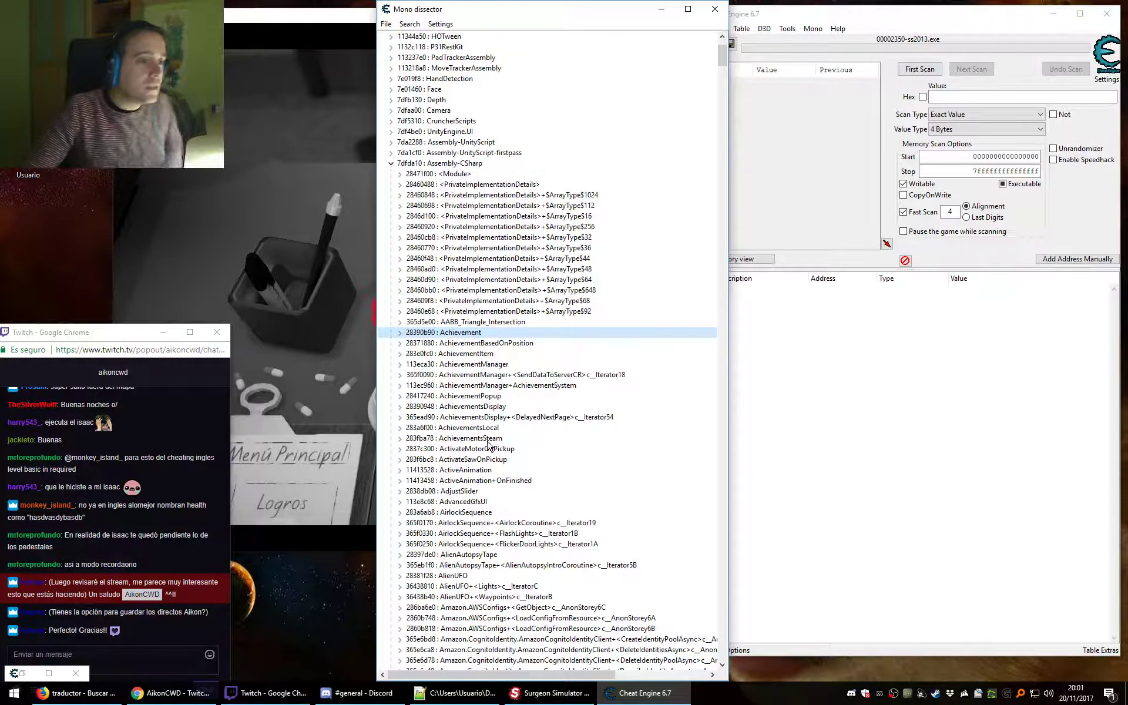
pyautogui.click(477, 441)
pyautogui.click(465, 333)
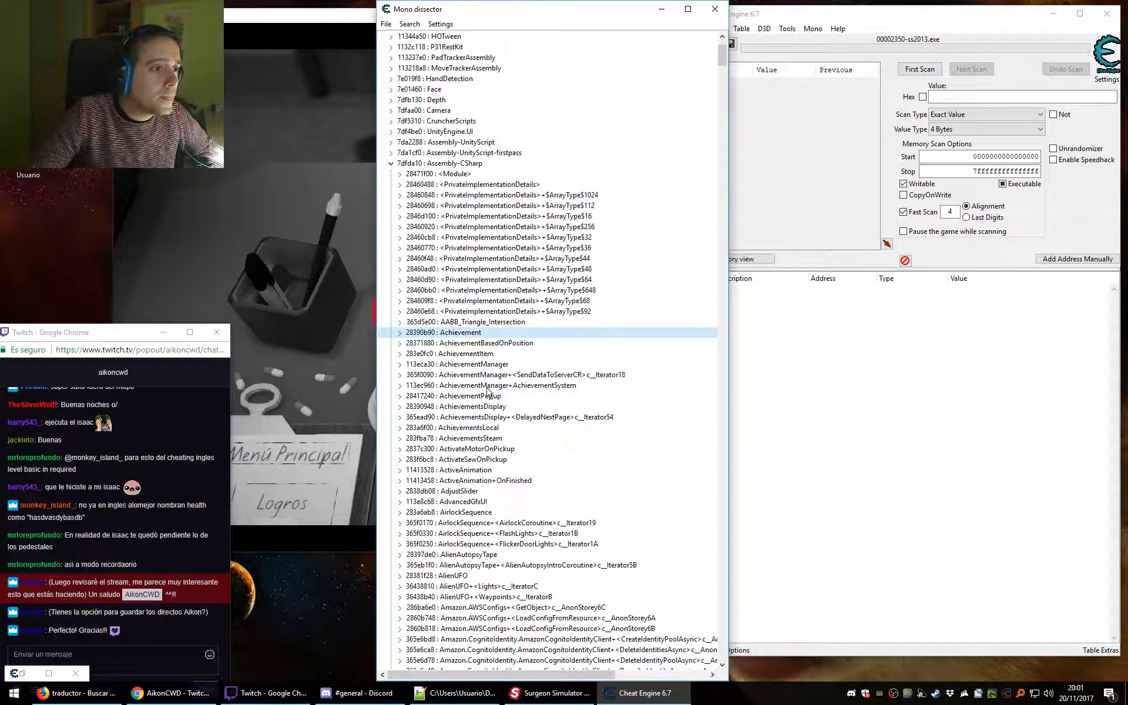
pyautogui.click(482, 440)
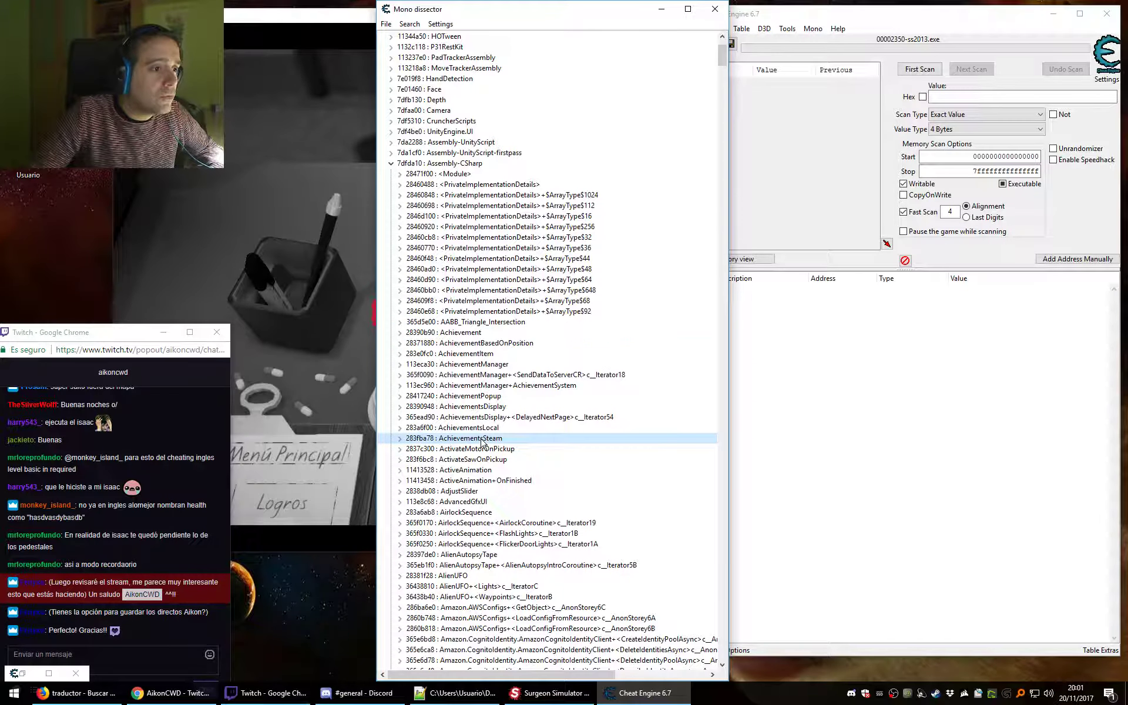
pyautogui.click(486, 366)
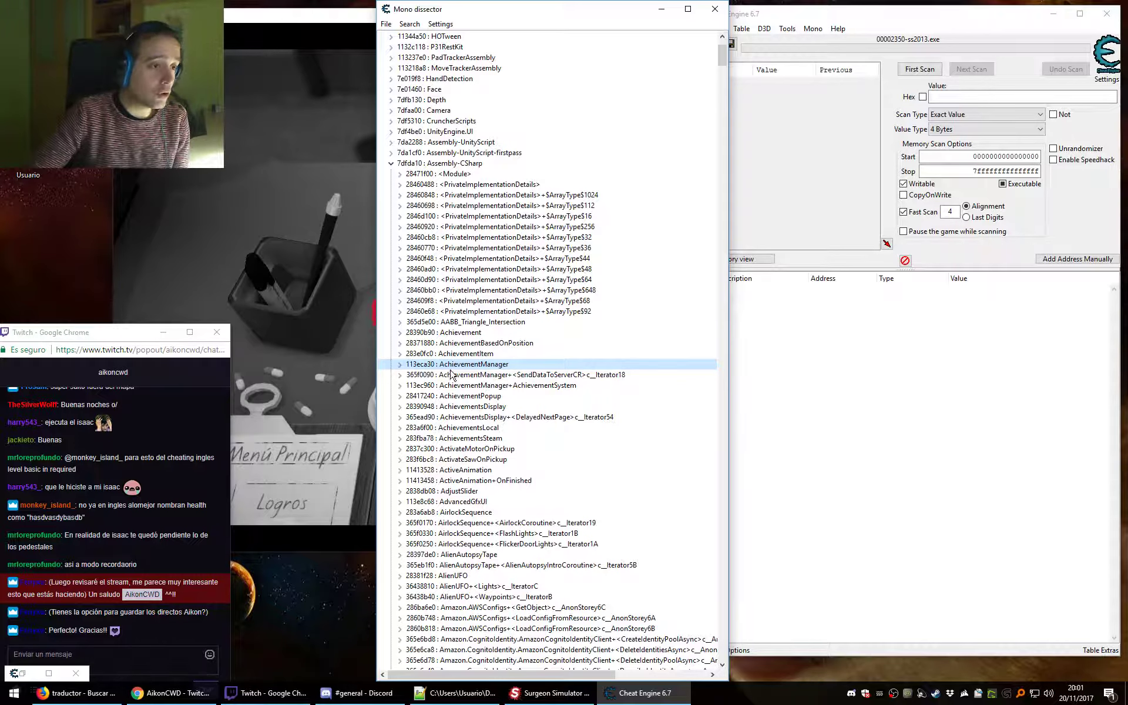
# Look through the Amazon classes in Assembly-CSharp, including the CognitoIdentity, Lambda, MobileAnalytics and Runtime entries.
pyautogui.scroll(-4, 503, 379)
pyautogui.scroll(-12, 503, 379)
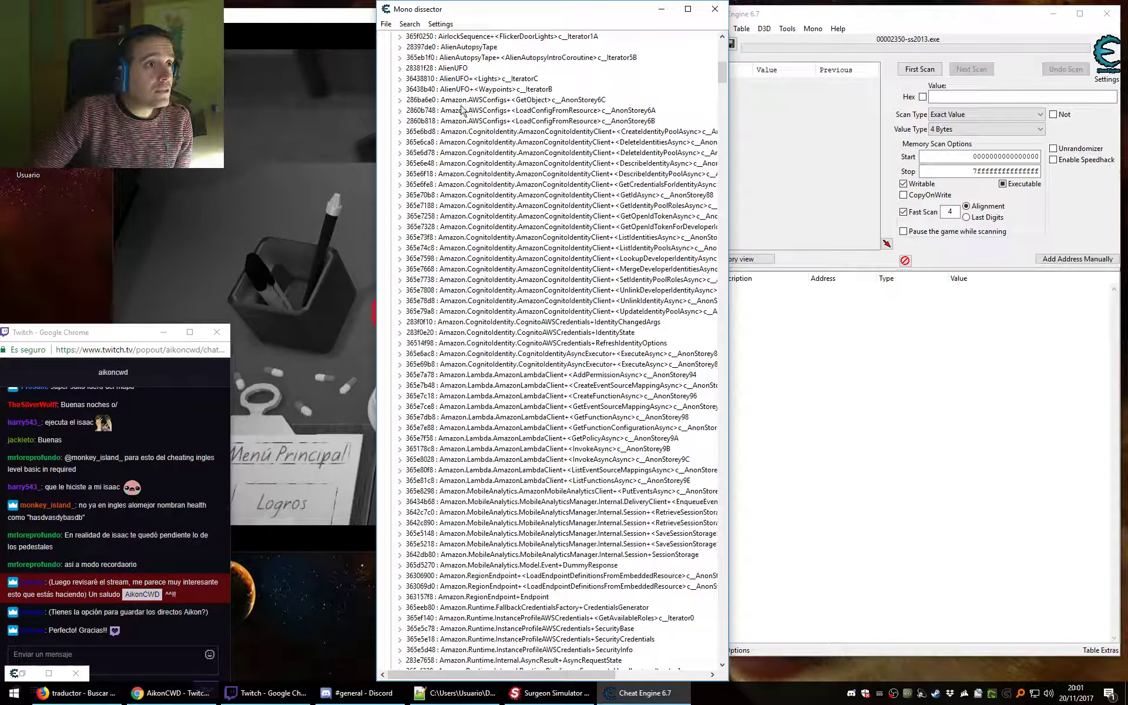
pyautogui.click(461, 375)
pyautogui.click(579, 565)
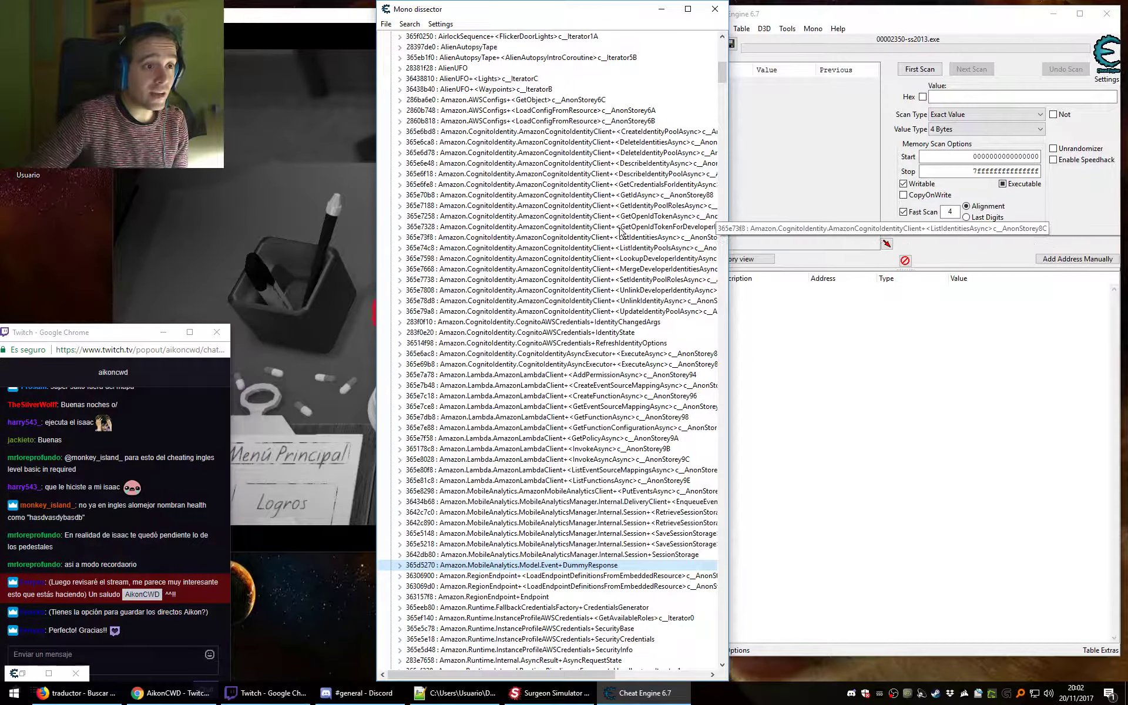
pyautogui.click(606, 133)
pyautogui.click(610, 226)
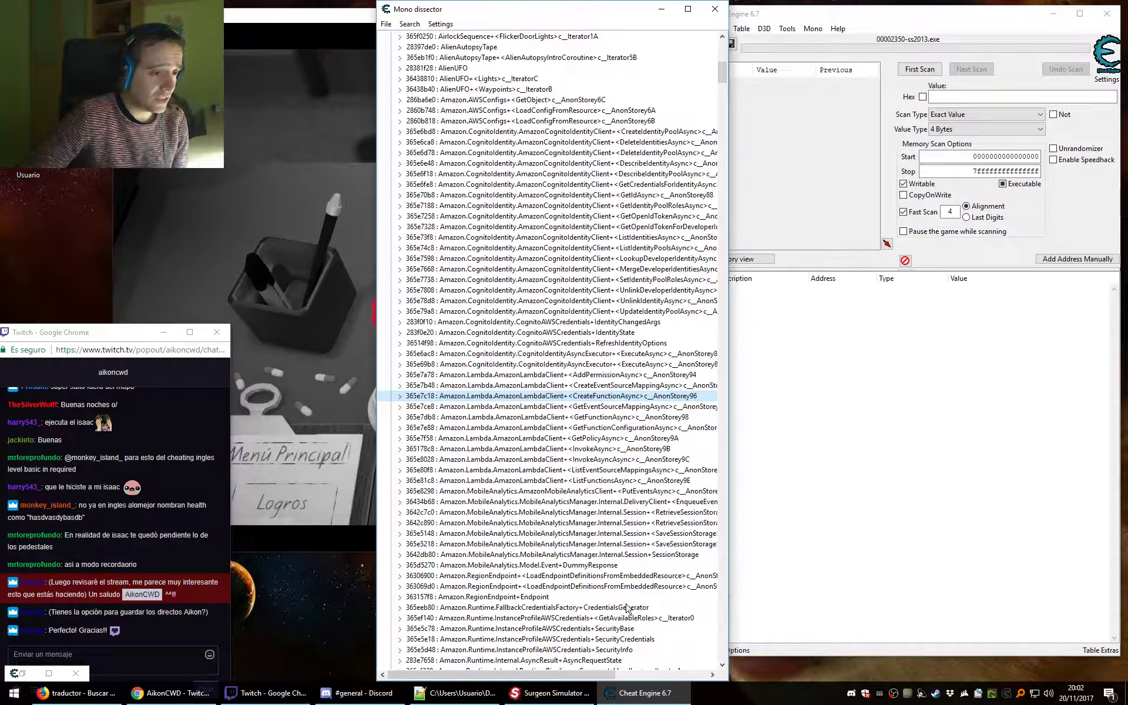
pyautogui.scroll(-18, 529, 353)
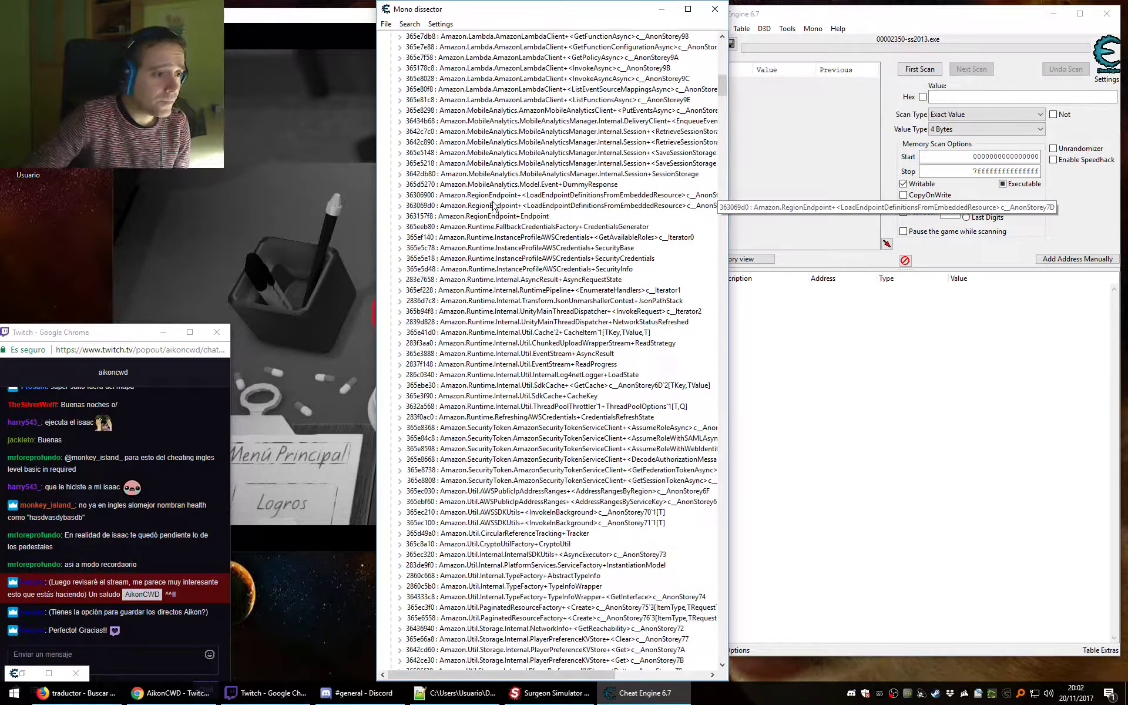
pyautogui.scroll(-6, 493, 206)
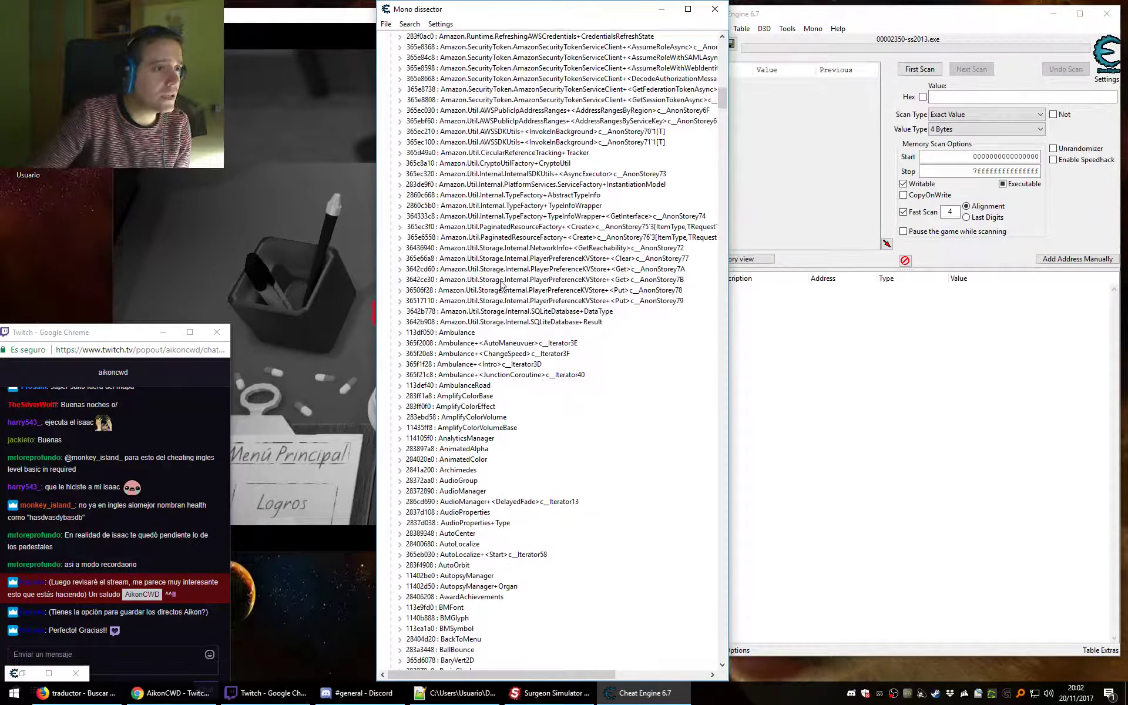
# Examine the classes from Ambulance through the B entries, picking out Ambulance, BloodBag and BrainInBody.
pyautogui.click(464, 333)
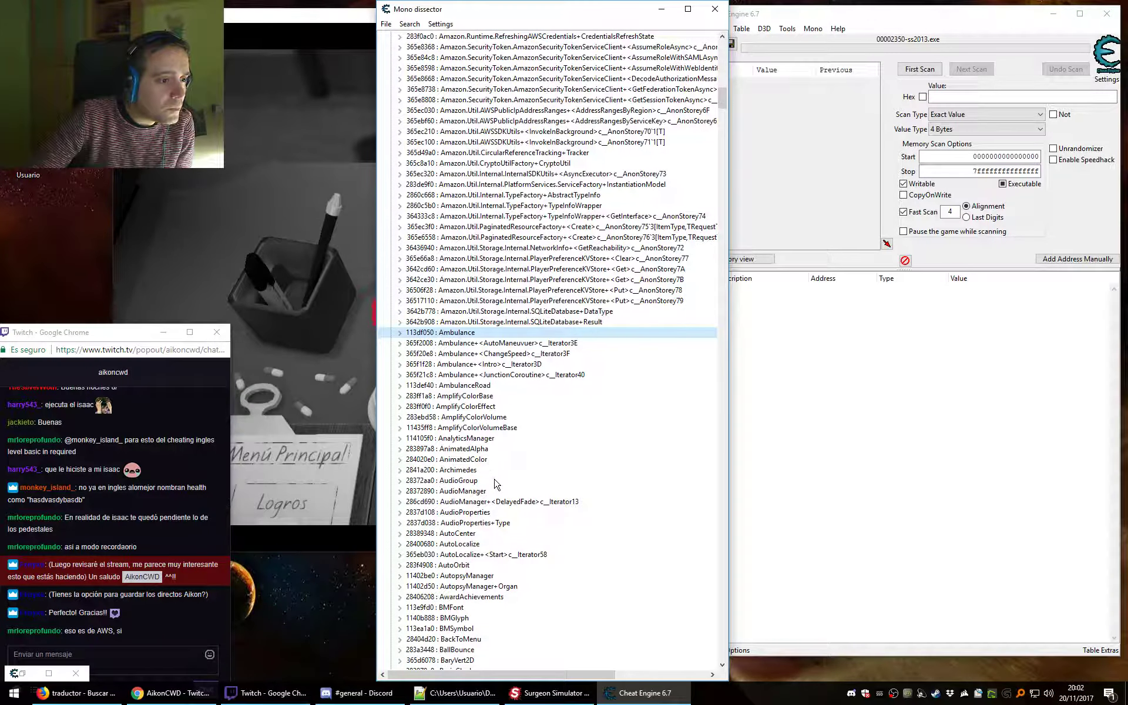
pyautogui.scroll(-12, 485, 482)
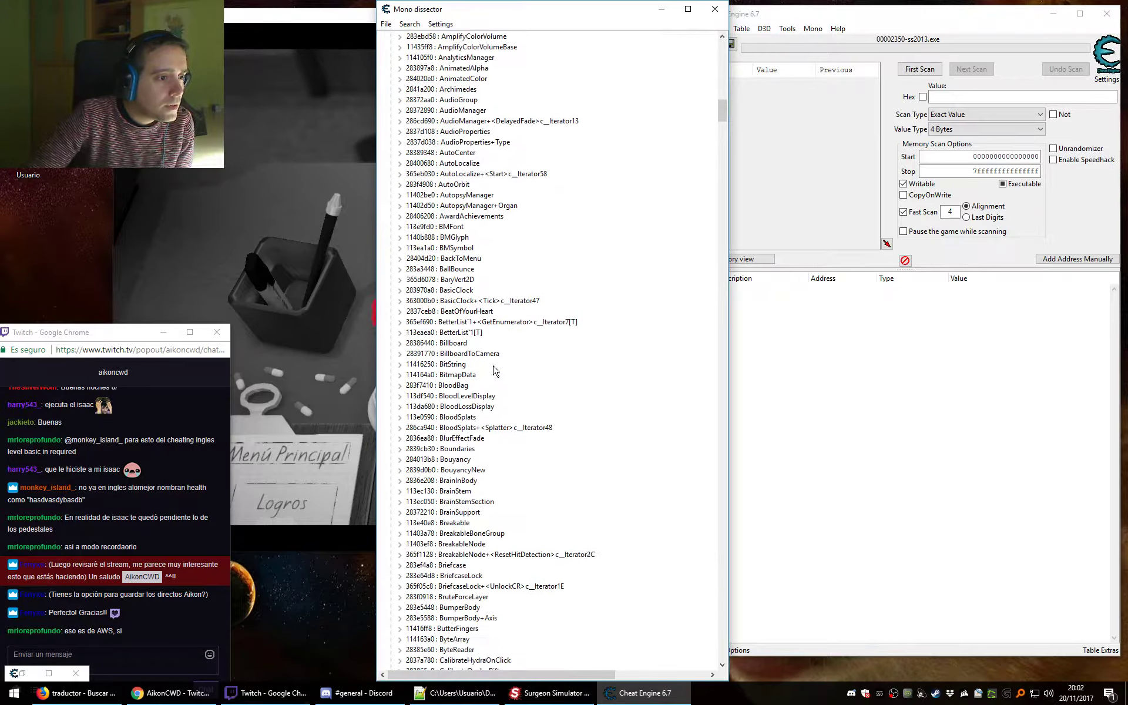
pyautogui.scroll(-2, 493, 370)
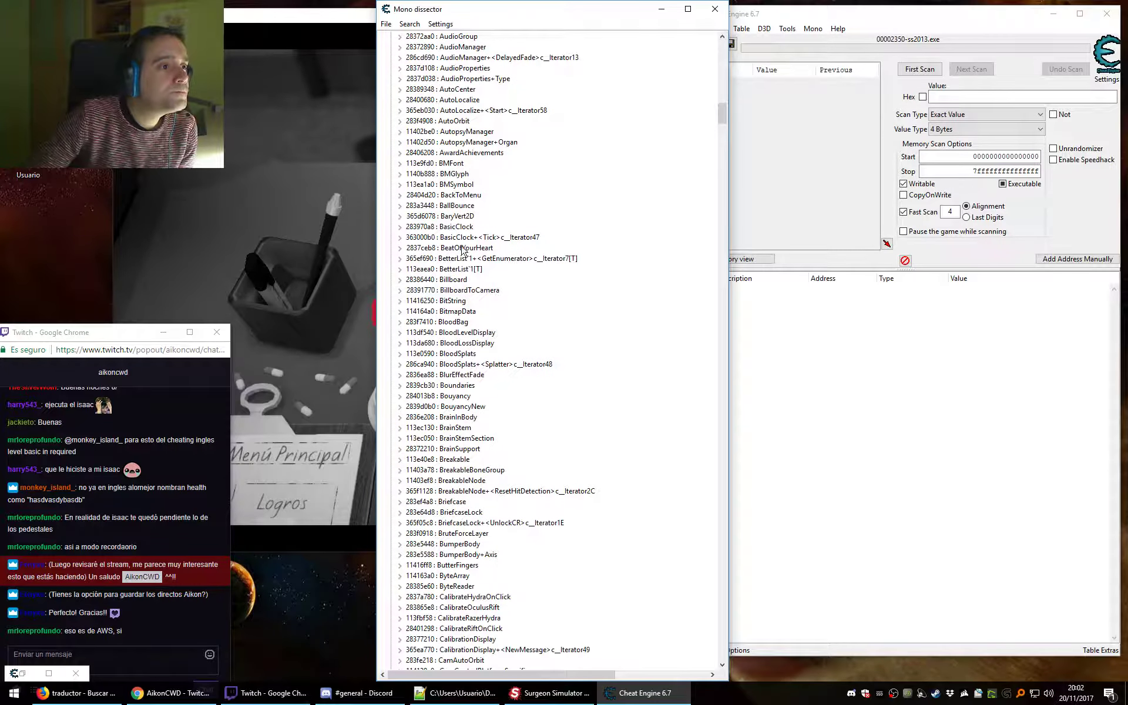
pyautogui.click(462, 323)
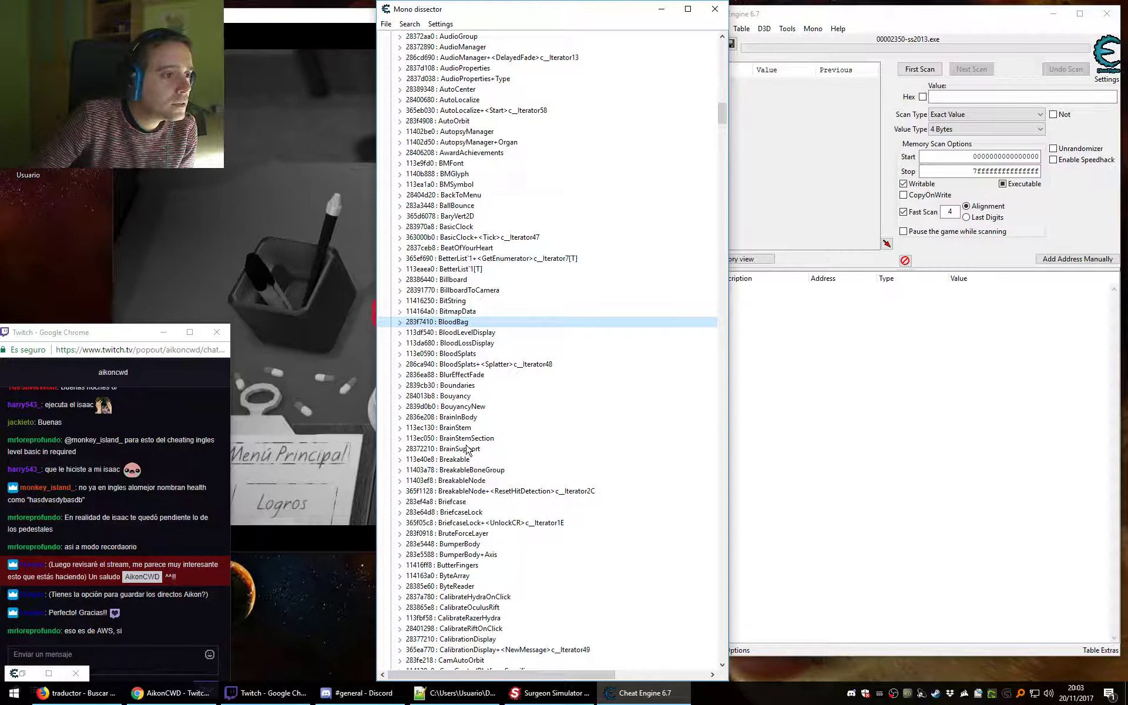
pyautogui.click(465, 417)
pyautogui.scroll(-5, 494, 505)
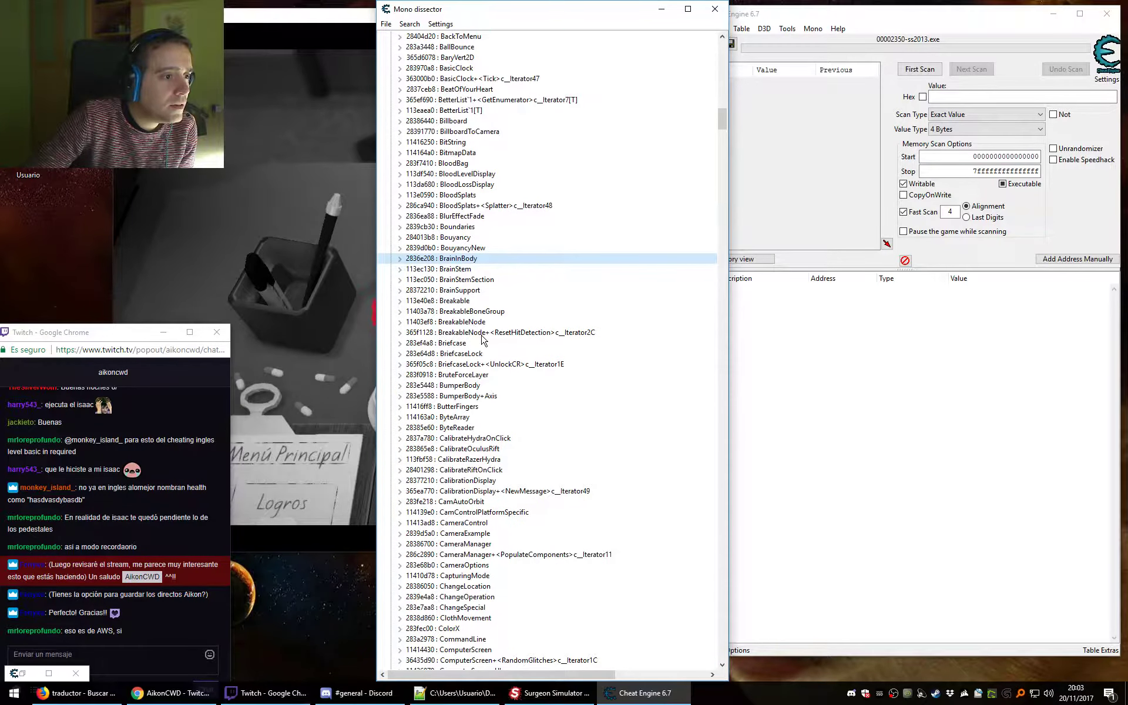
pyautogui.scroll(-10, 481, 339)
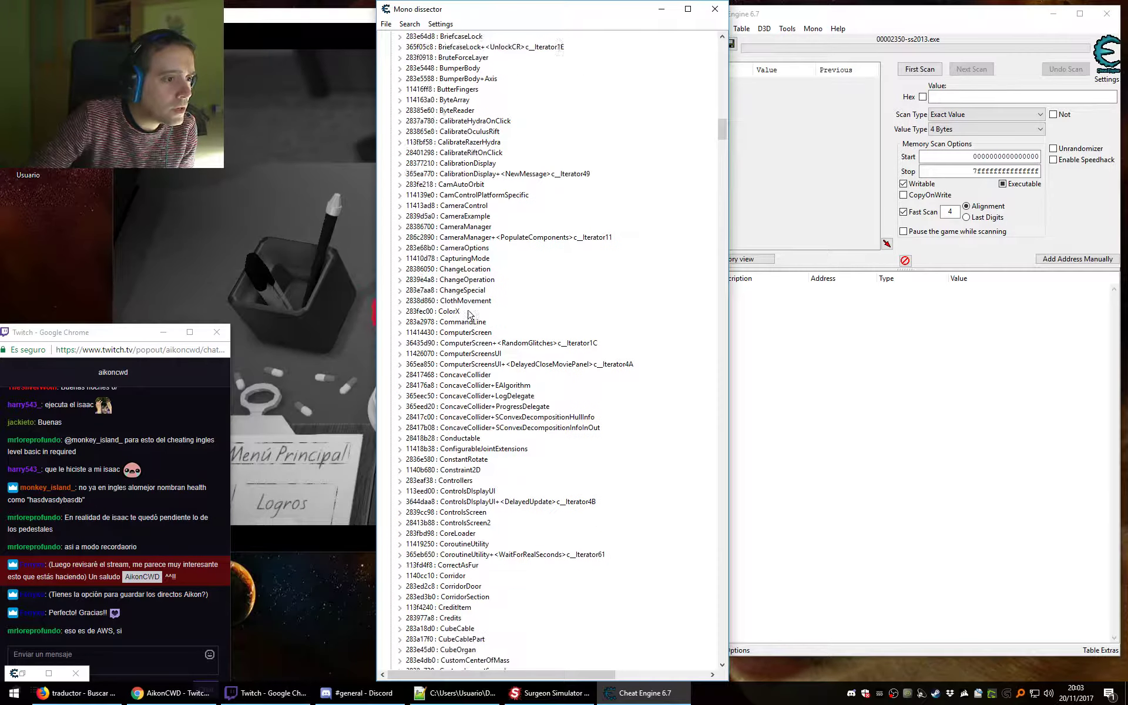
# Browse the classes starting with C and D, picking out CorridorDoor and DiskDrive.
pyautogui.scroll(-2, 468, 314)
pyautogui.scroll(-3, 502, 471)
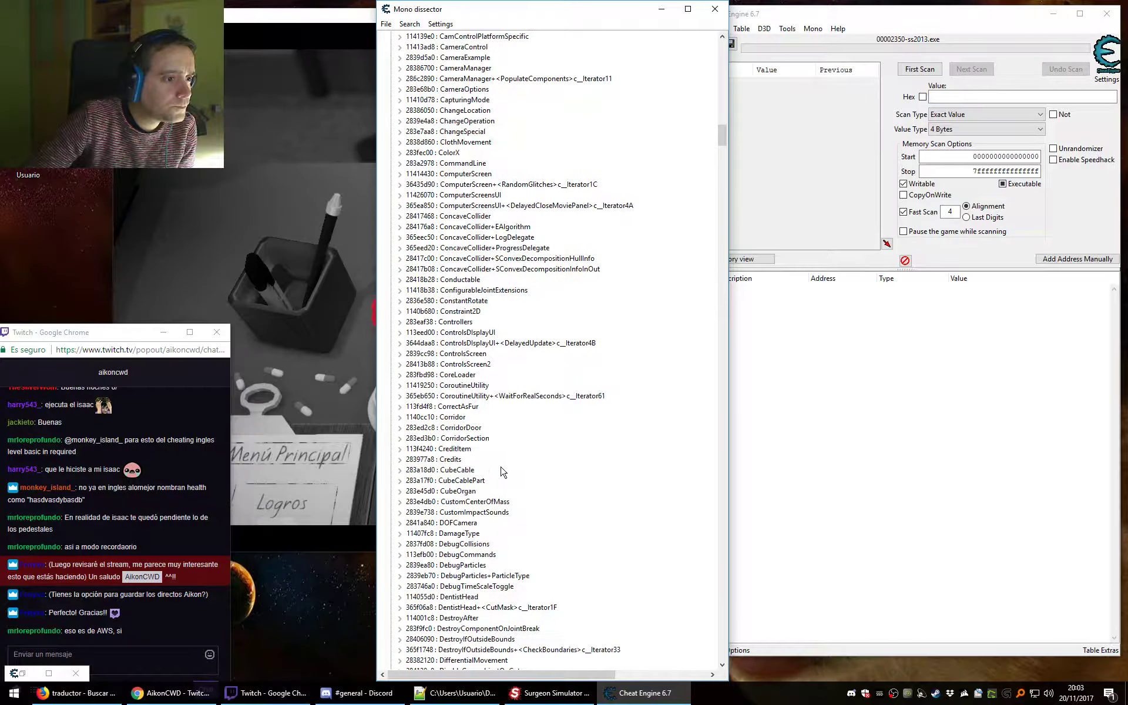
pyautogui.scroll(-1, 502, 470)
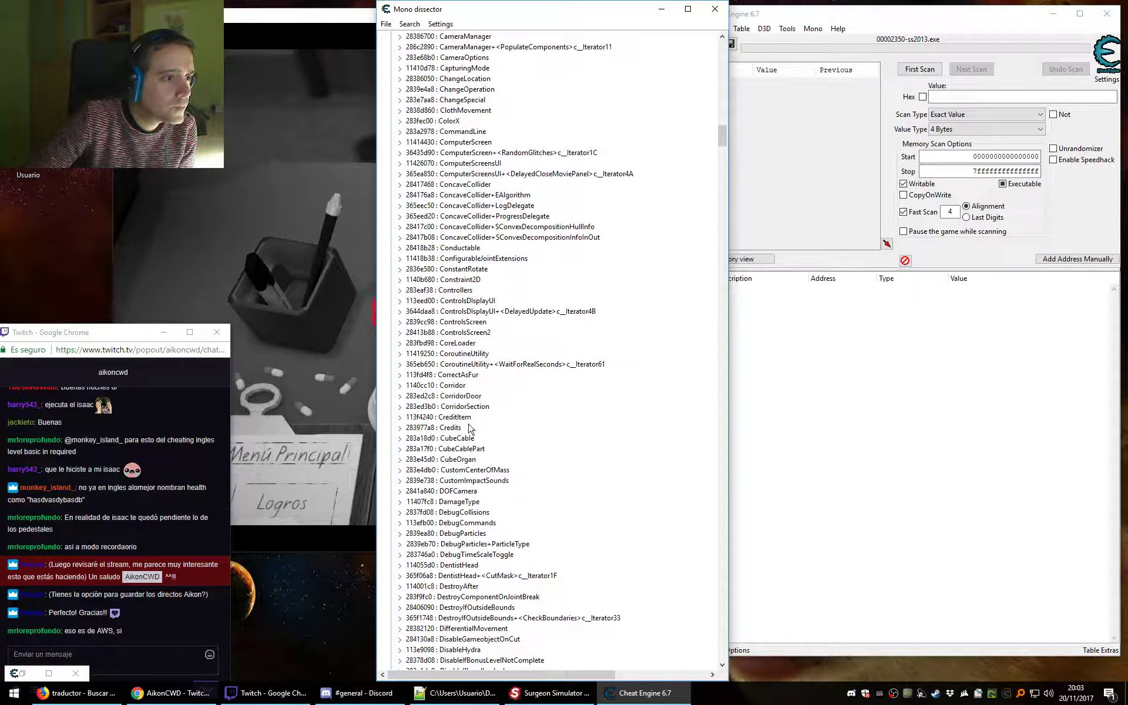
pyautogui.click(461, 396)
pyautogui.scroll(-8, 489, 411)
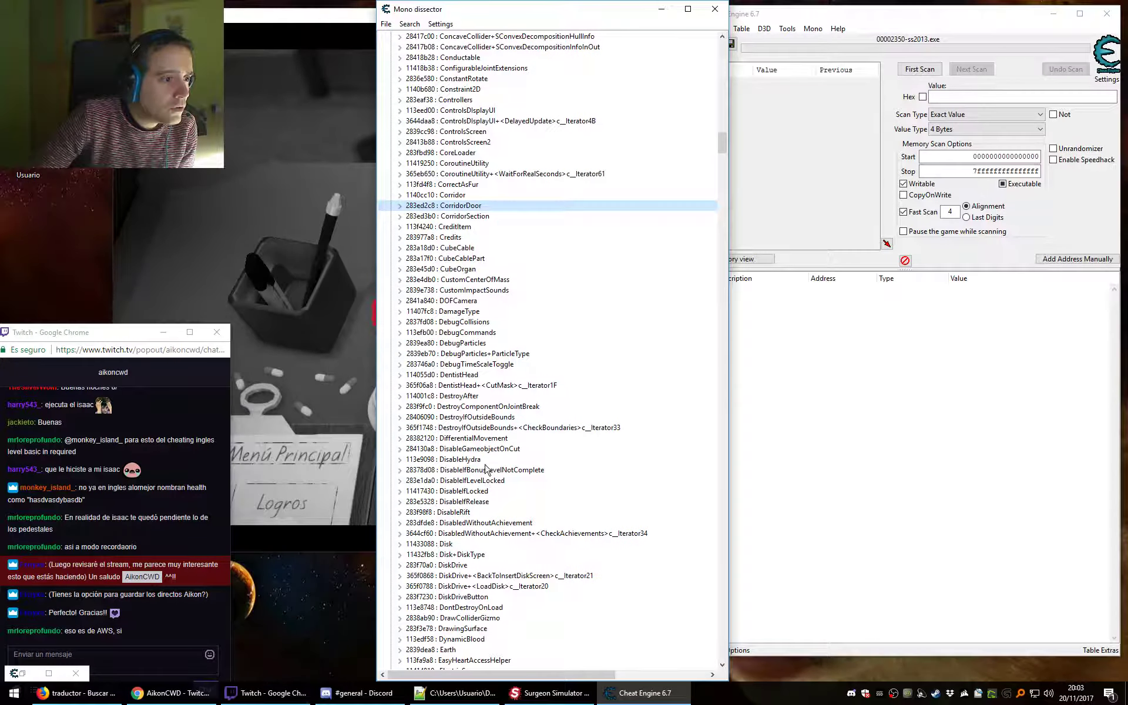
pyautogui.scroll(-1, 490, 395)
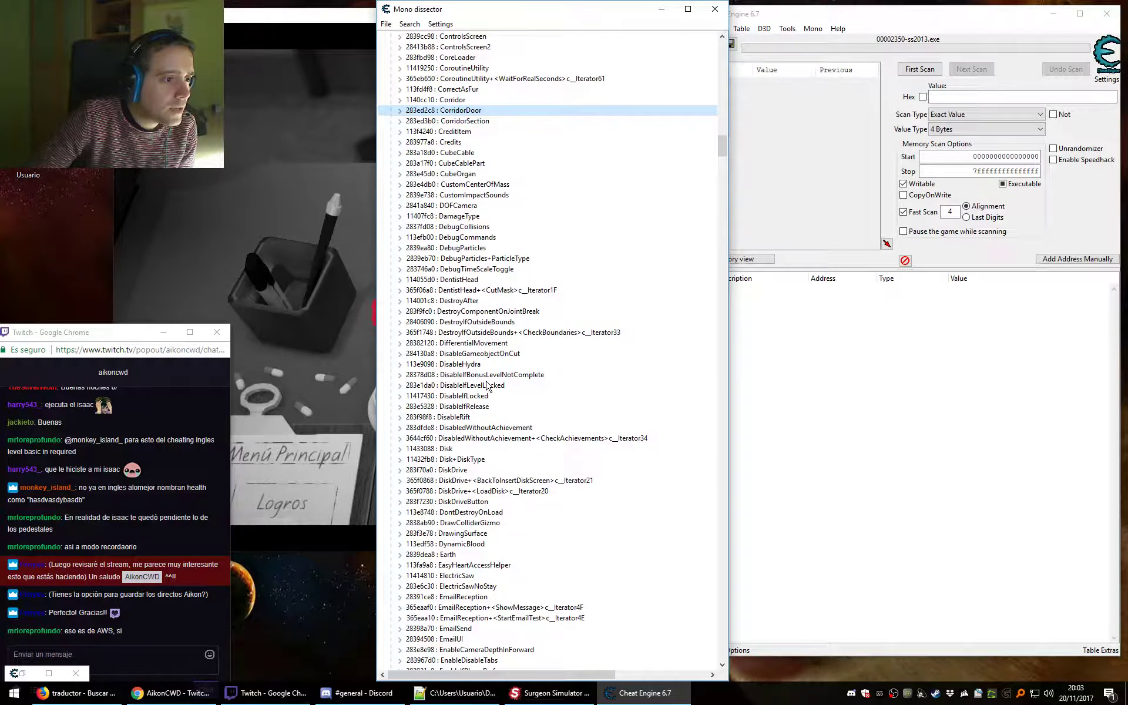
pyautogui.click(456, 468)
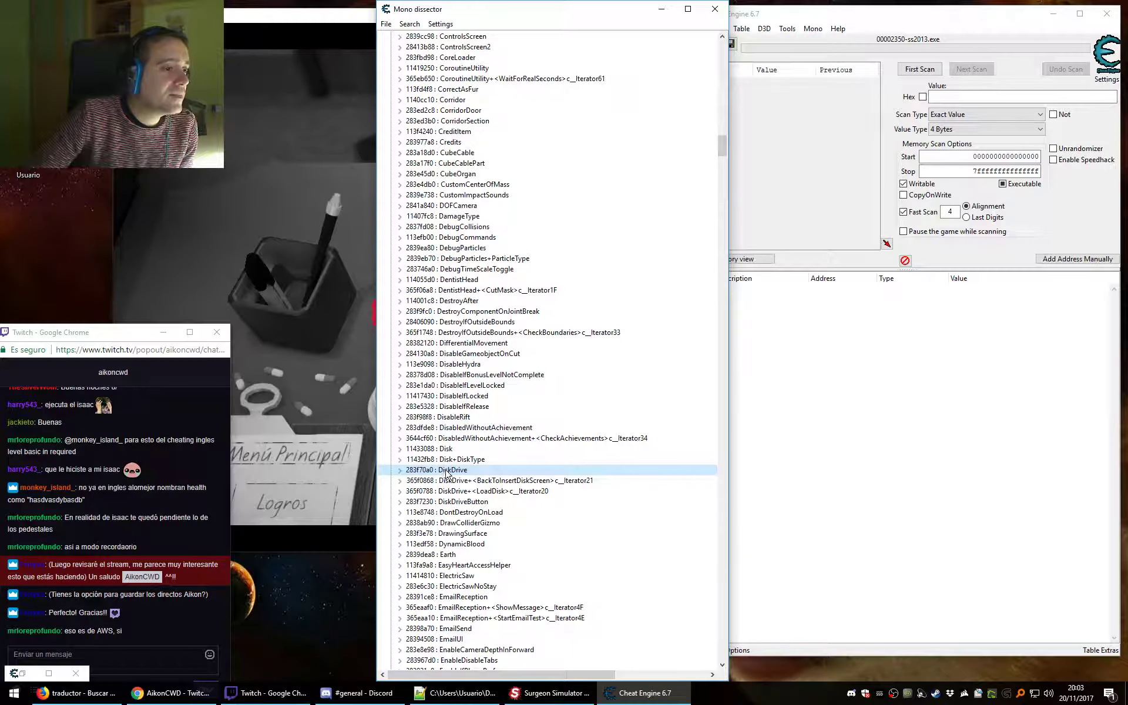
# Switch to Surgeon Simulator, resume the paused game and try out the hand's finger controls at the computer desk.
pyautogui.click(319, 18)
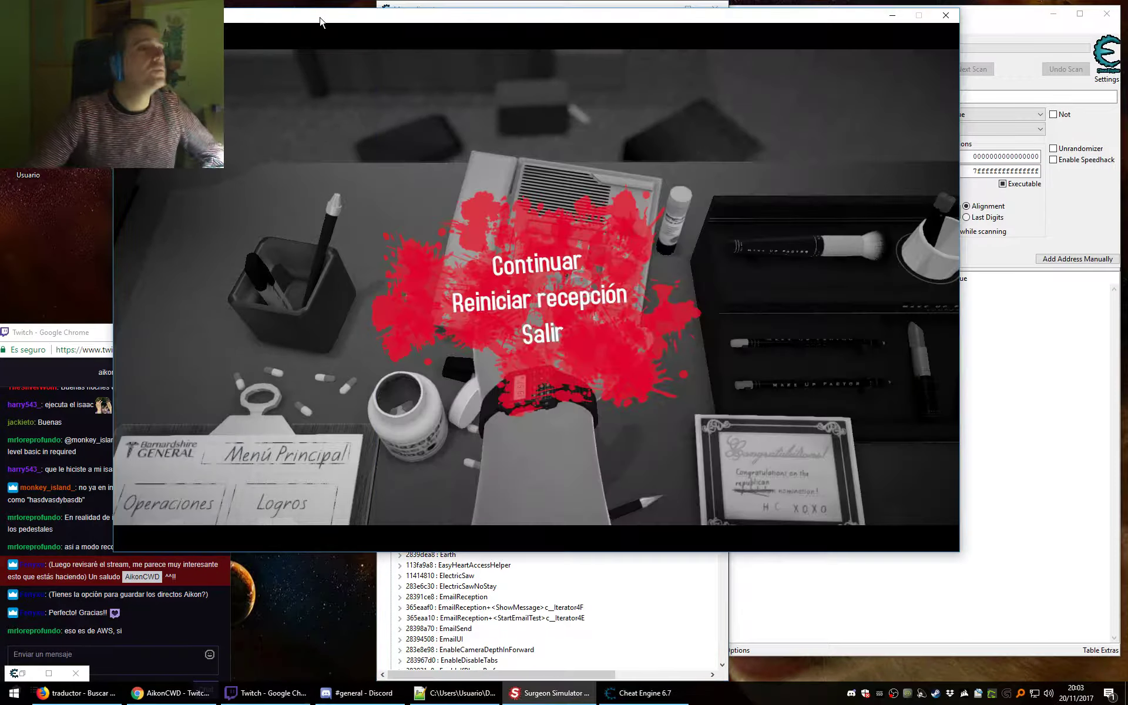
pyautogui.click(520, 267)
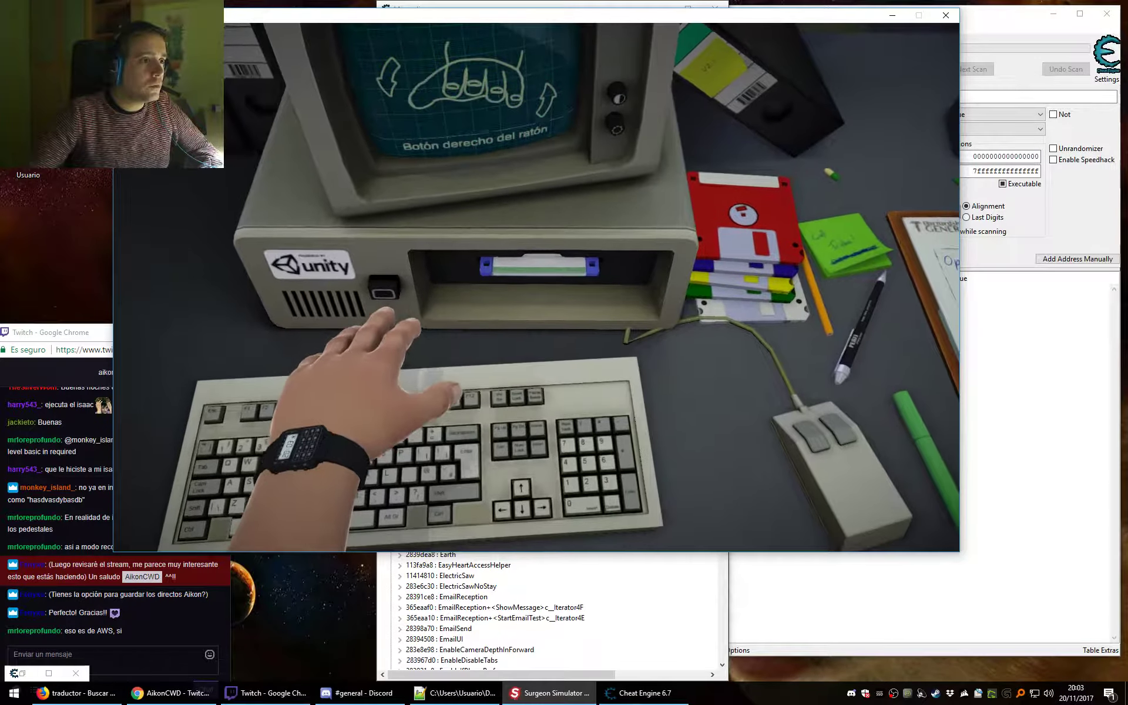
pyautogui.press('a')
pyautogui.press('w')
pyautogui.press('e')
pyautogui.press('r')
pyautogui.press('space')
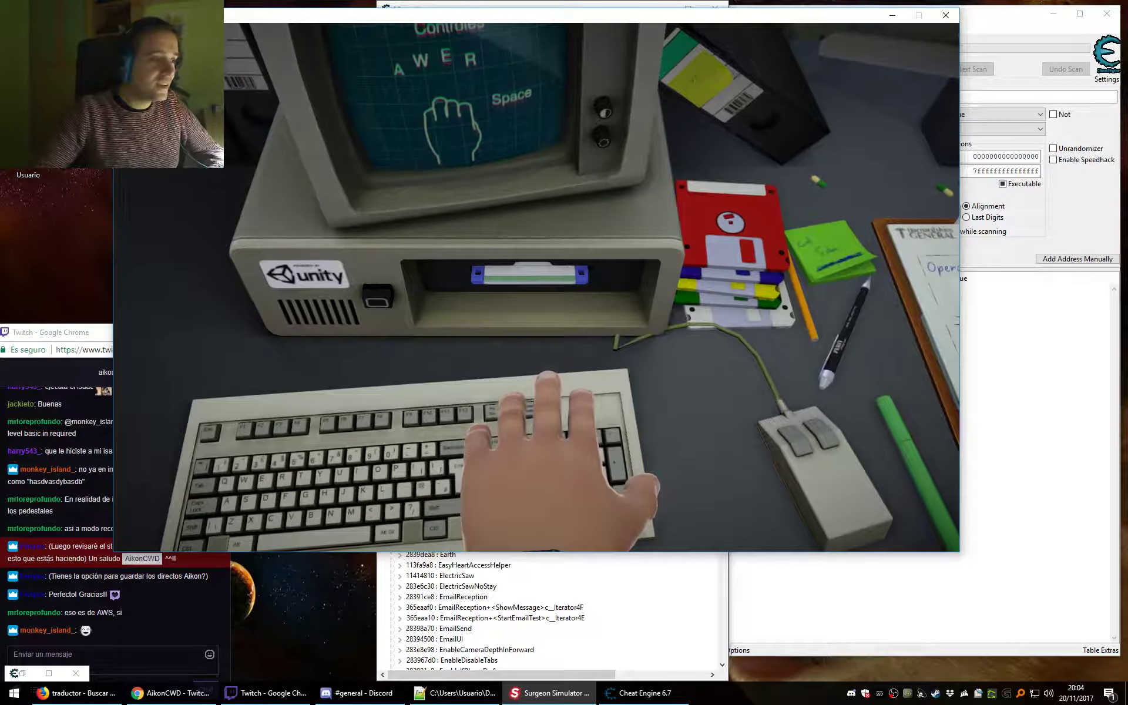
# Switch back to the Mono dissector and expand the DiskDrive class to review its static fields, fields, methods and base class groups.
pyautogui.hotkey('alt', 'Tab')
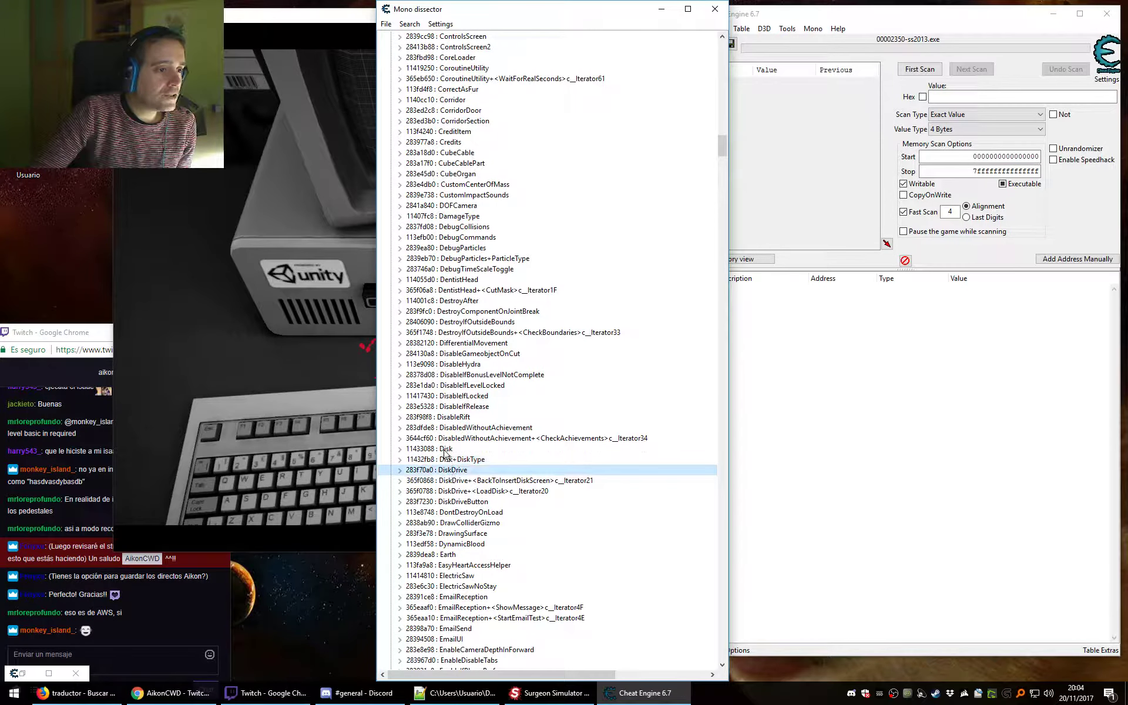
pyautogui.click(399, 470)
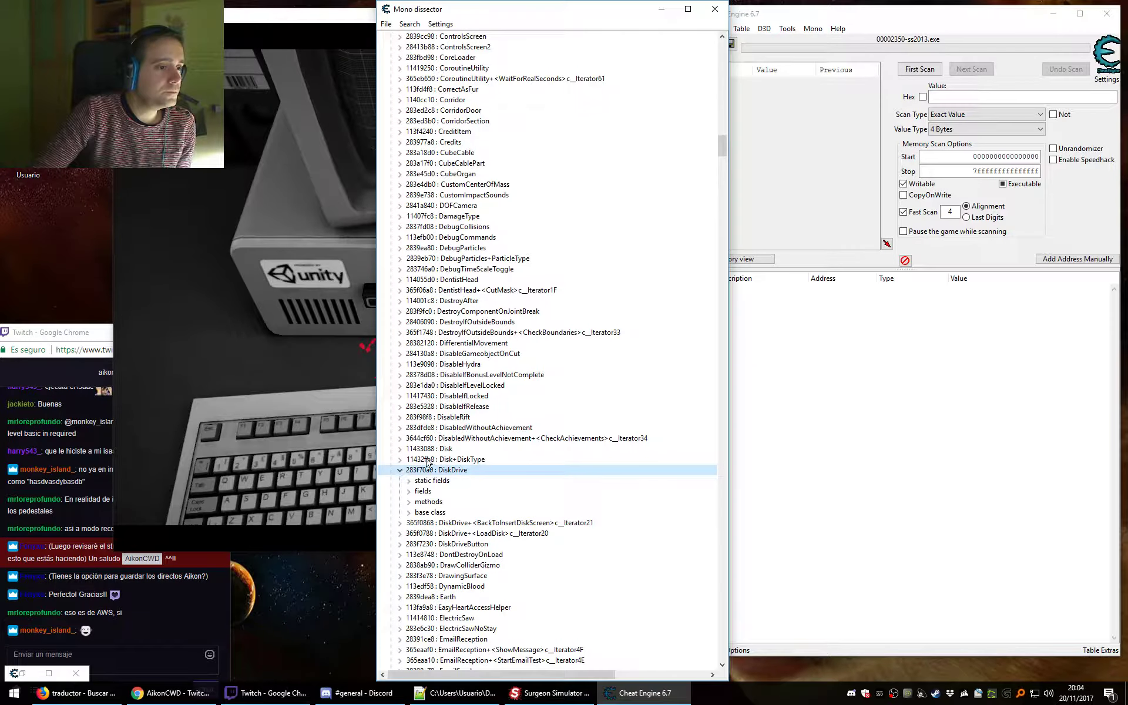
pyautogui.click(435, 493)
pyautogui.click(440, 503)
pyautogui.click(453, 514)
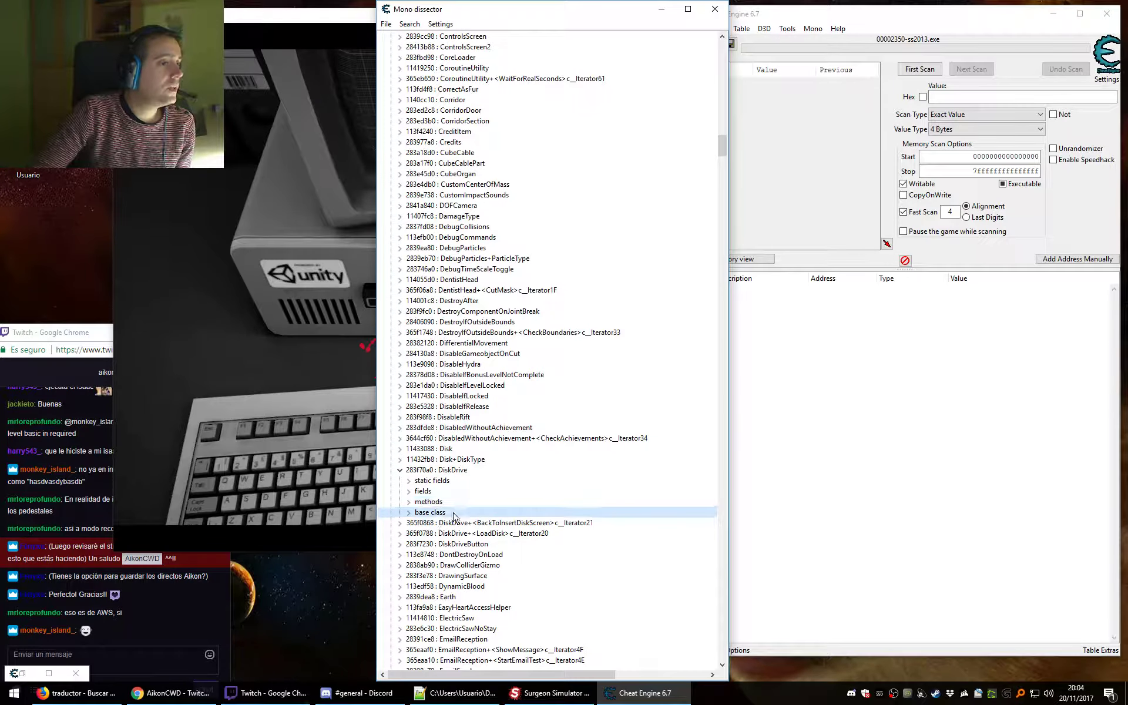
pyautogui.click(421, 483)
pyautogui.click(428, 492)
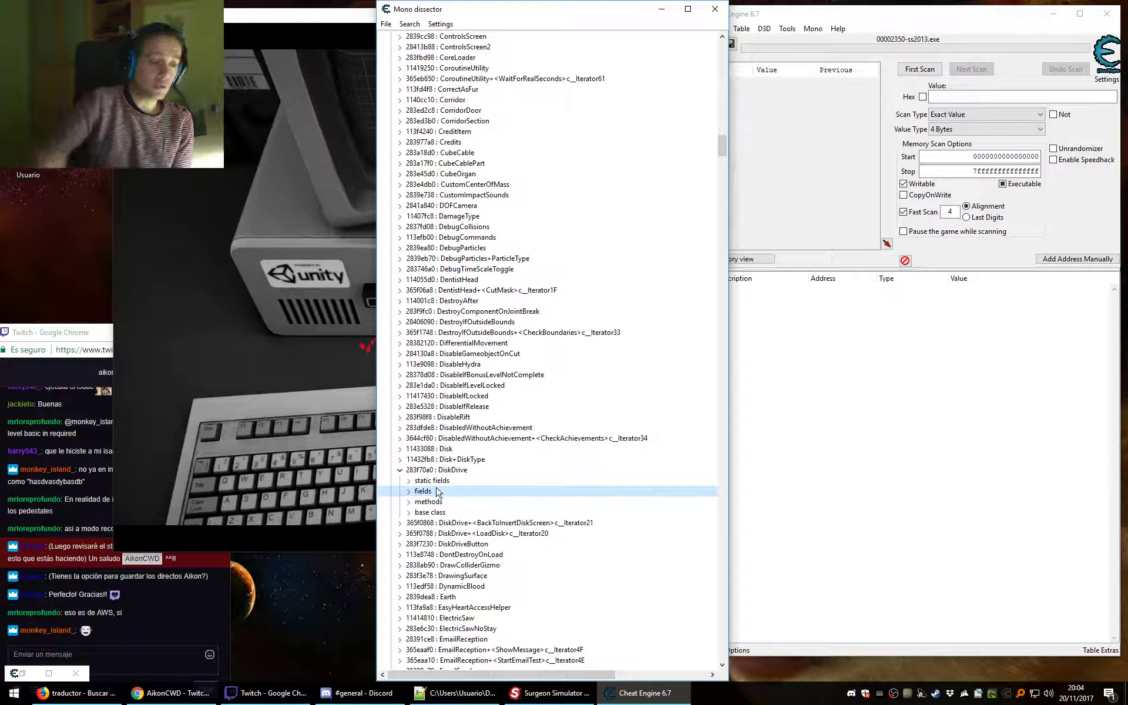
pyautogui.click(430, 503)
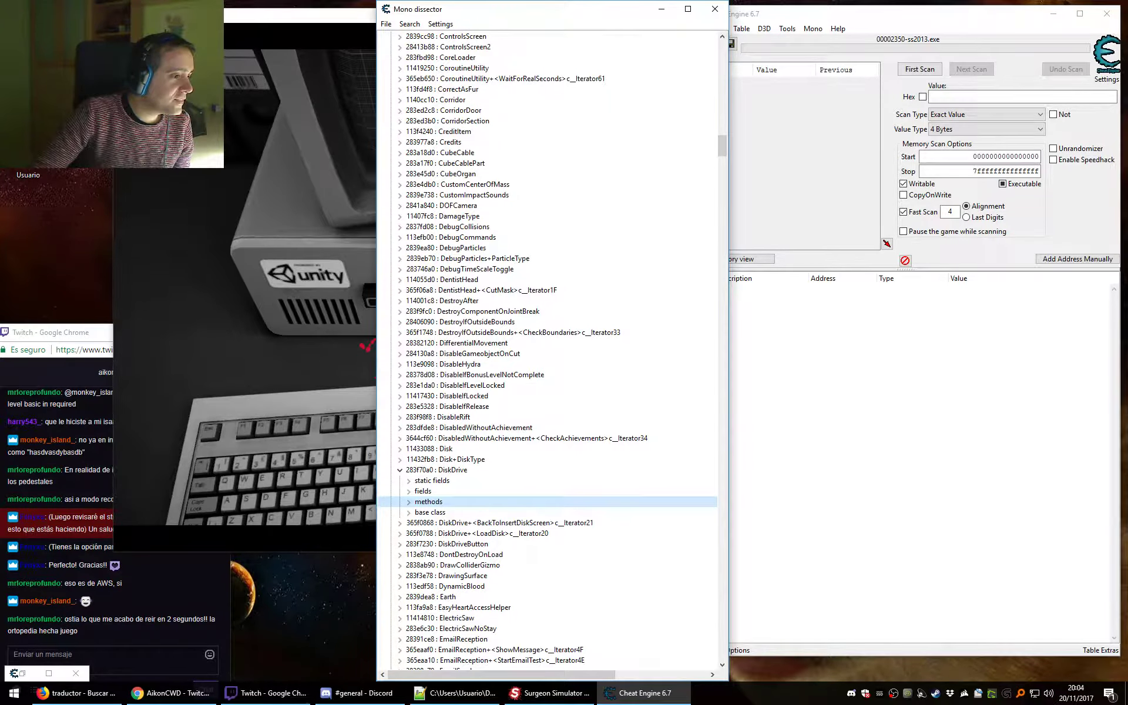
# Expand the methods of DiskDrive and go through .ctor, OnTriggerEnter, LoadDisk, Eject and BackToInsertDiskScreen.
pyautogui.click(103, 600)
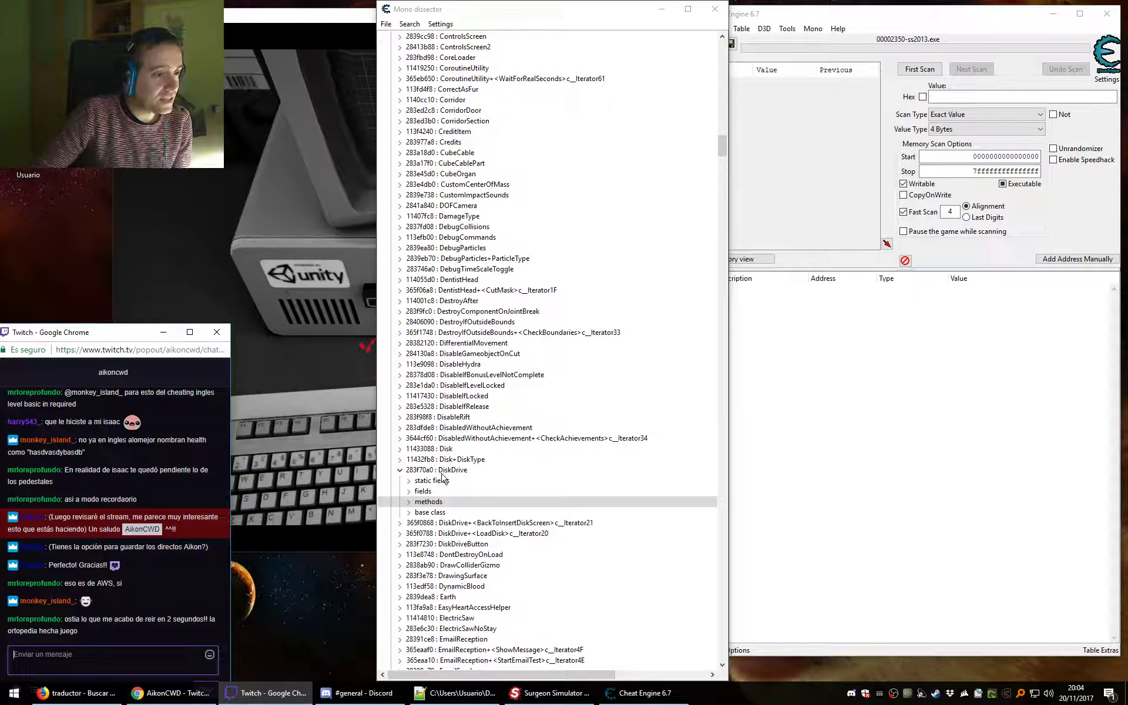
pyautogui.click(409, 502)
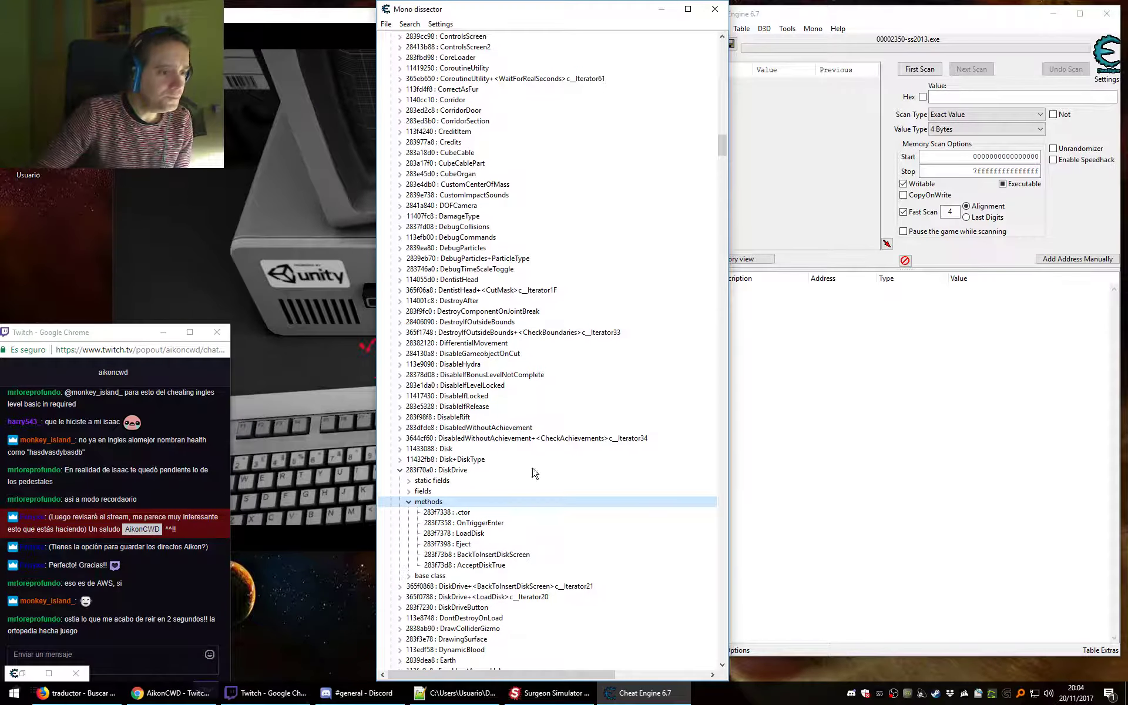
pyautogui.click(457, 515)
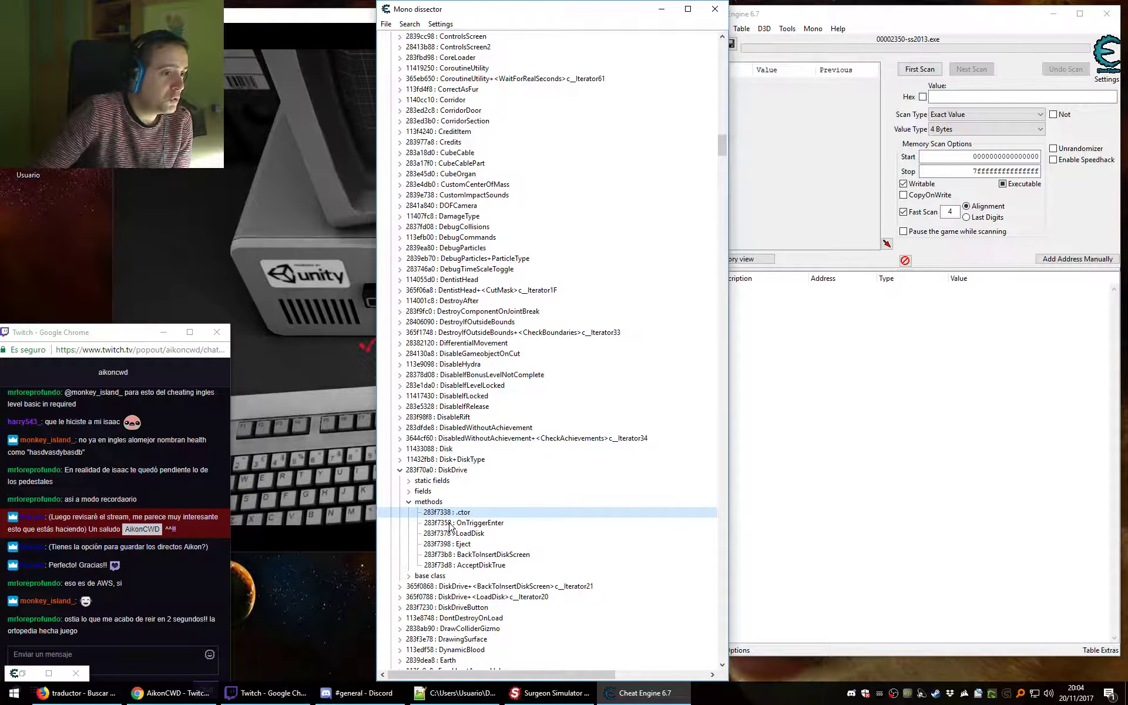
pyautogui.click(496, 524)
pyautogui.click(480, 535)
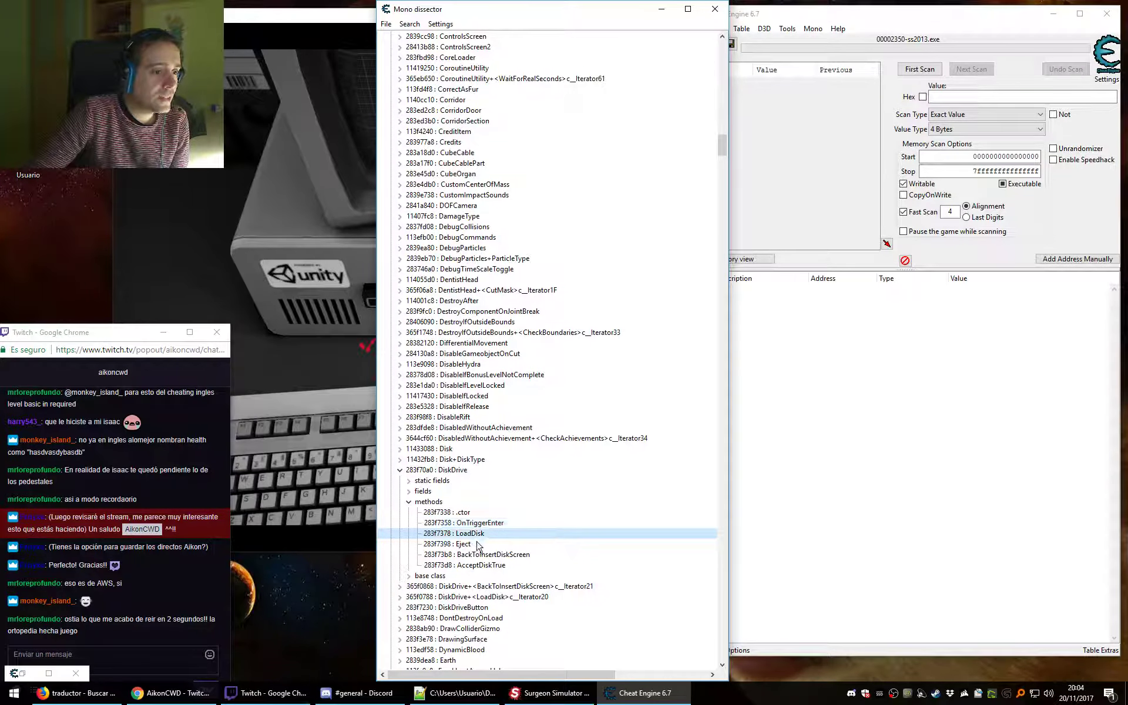
pyautogui.click(463, 545)
pyautogui.click(515, 556)
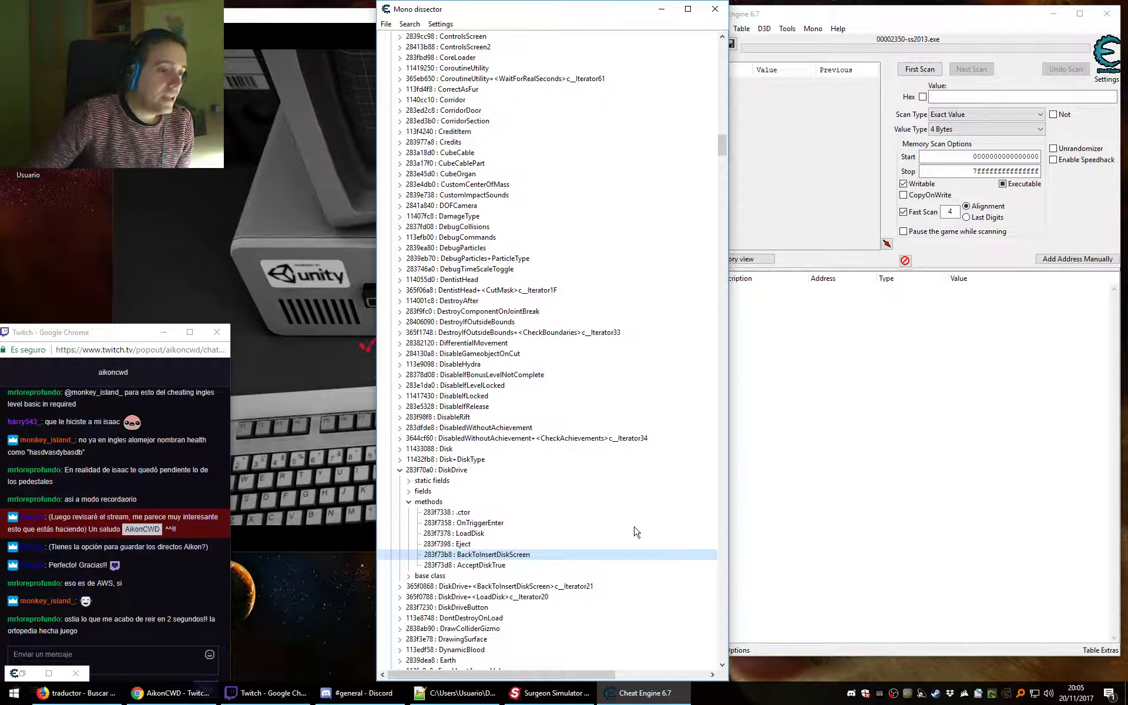
# JIT-compile the Eject method of DiskDrive and bring its disassembly into view in the Memory Viewer.
pyautogui.click(464, 545)
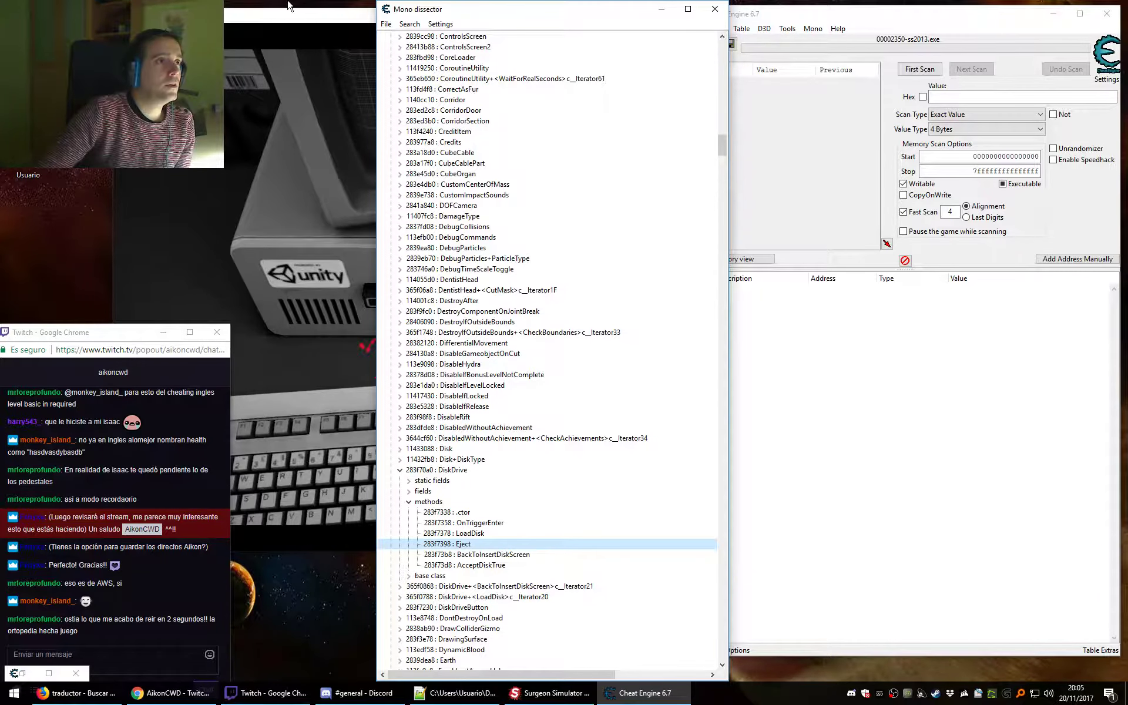
pyautogui.click(304, 15)
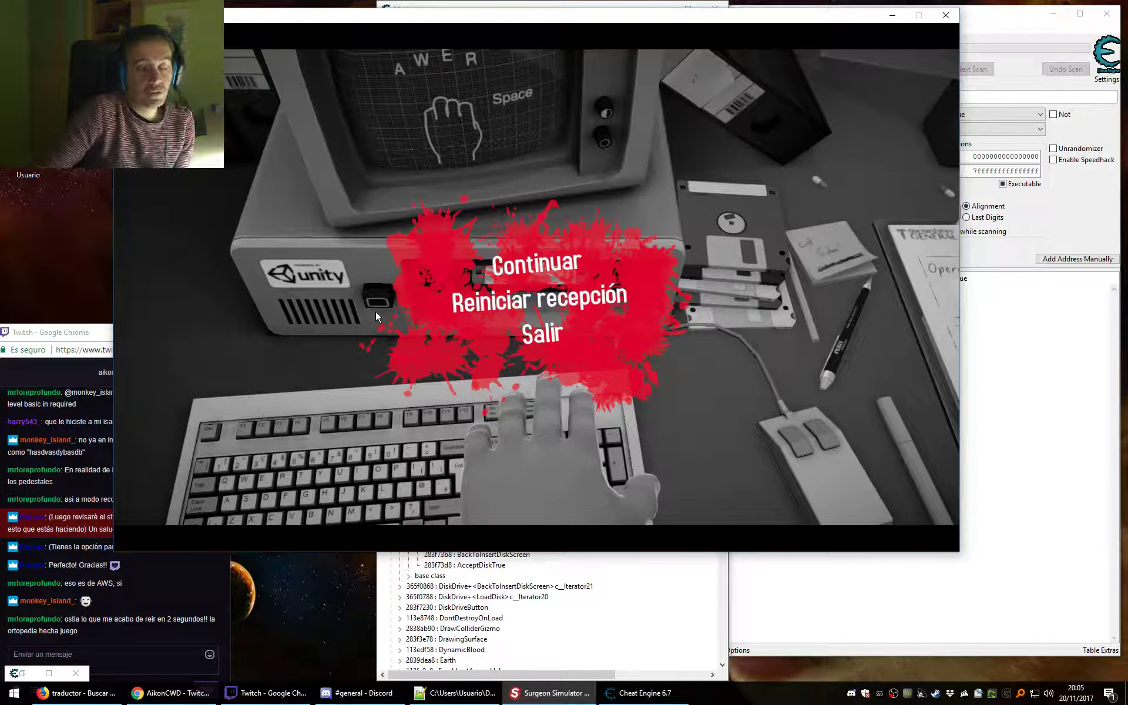
pyautogui.click(476, 565)
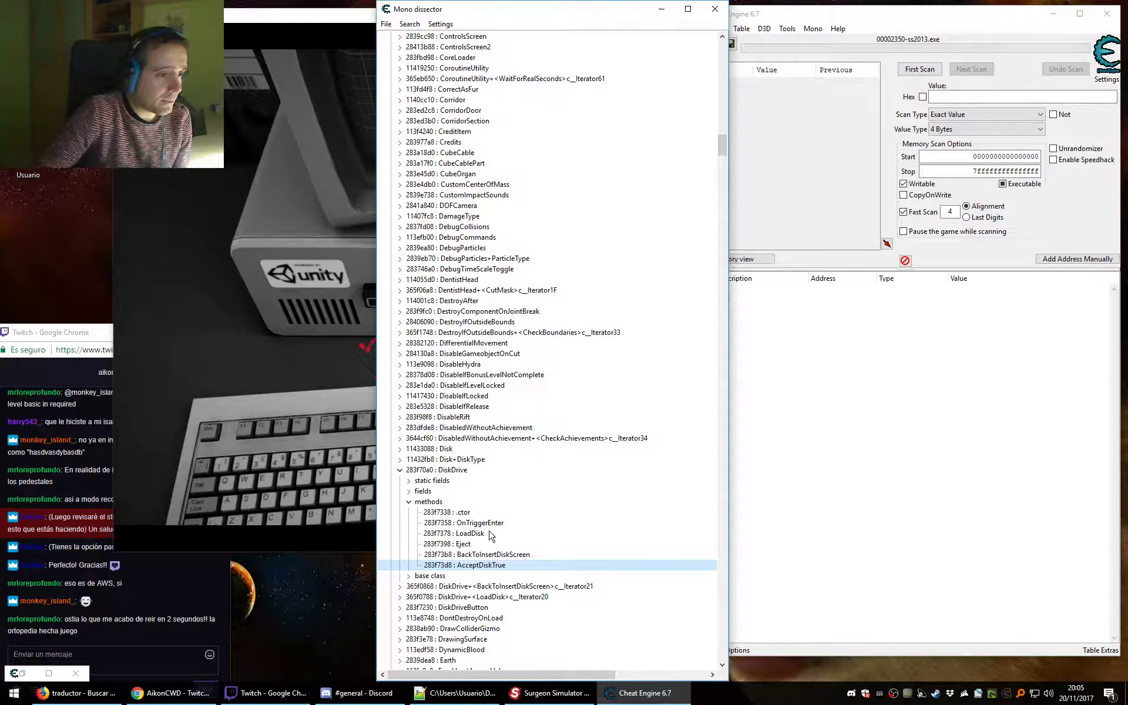
pyautogui.click(463, 549)
pyautogui.rightClick(462, 546)
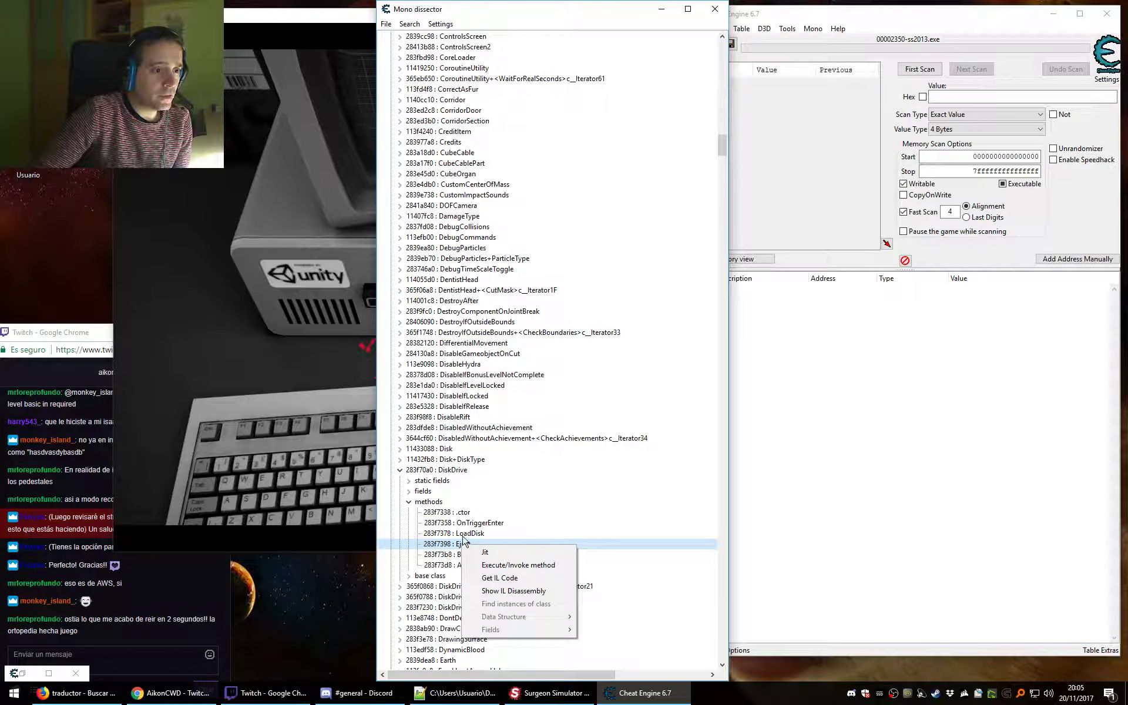
pyautogui.click(493, 554)
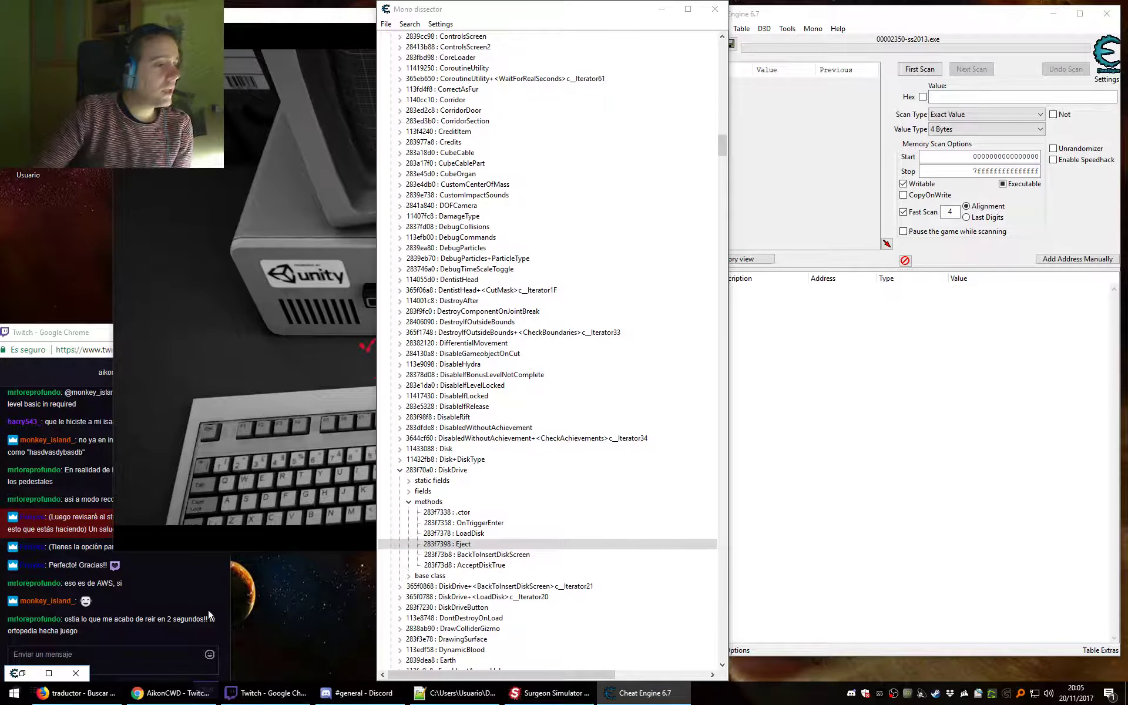
pyautogui.click(32, 677)
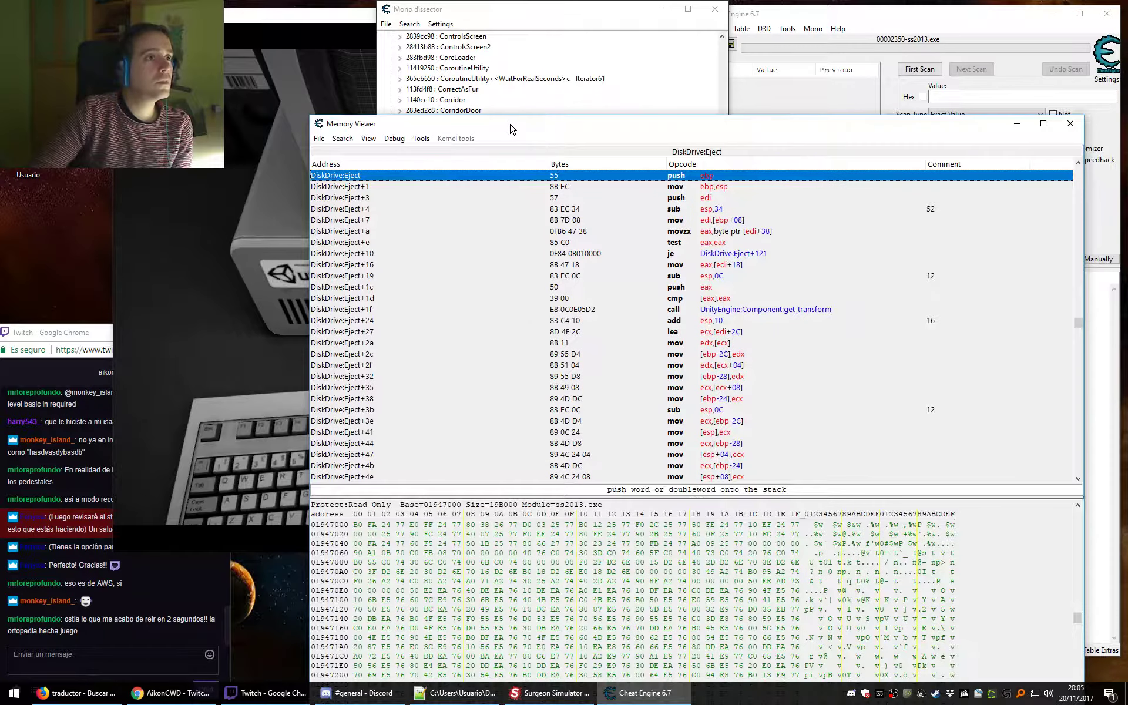
pyautogui.moveTo(511, 127); pyautogui.dragTo(448, 94)
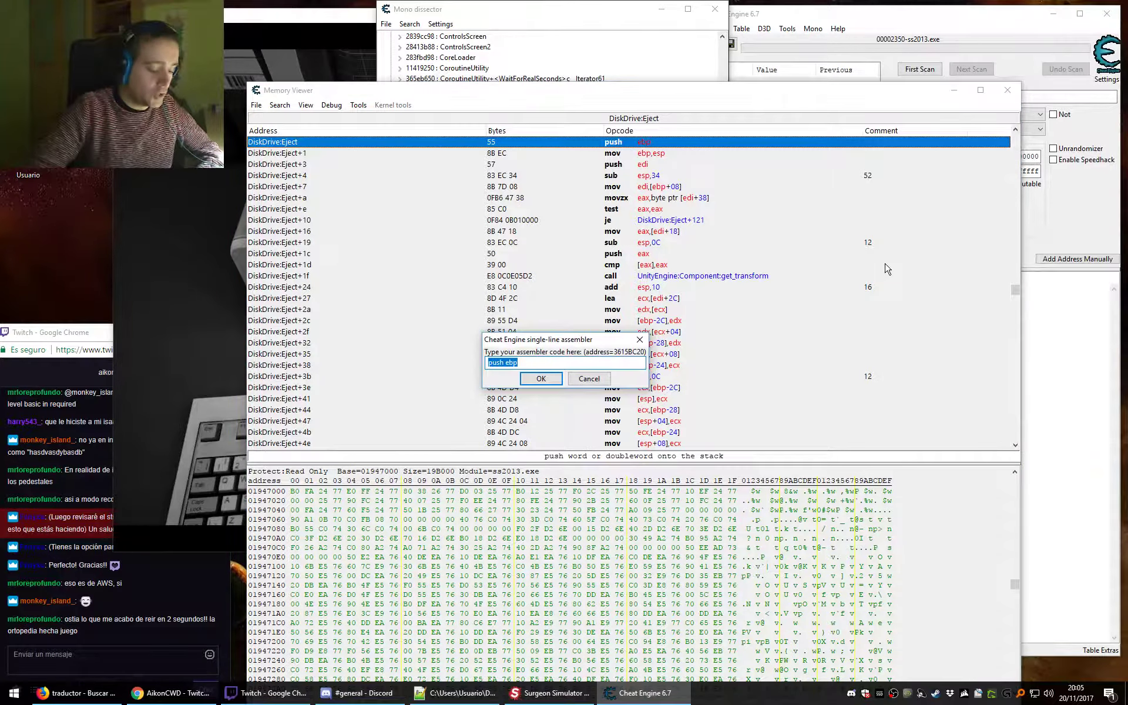
# Replace the first instruction of DiskDrive:Eject with ret and resume Surgeon Simulator to test the disk drive.
pyautogui.press('BackSpace')
pyautogui.press('Return')
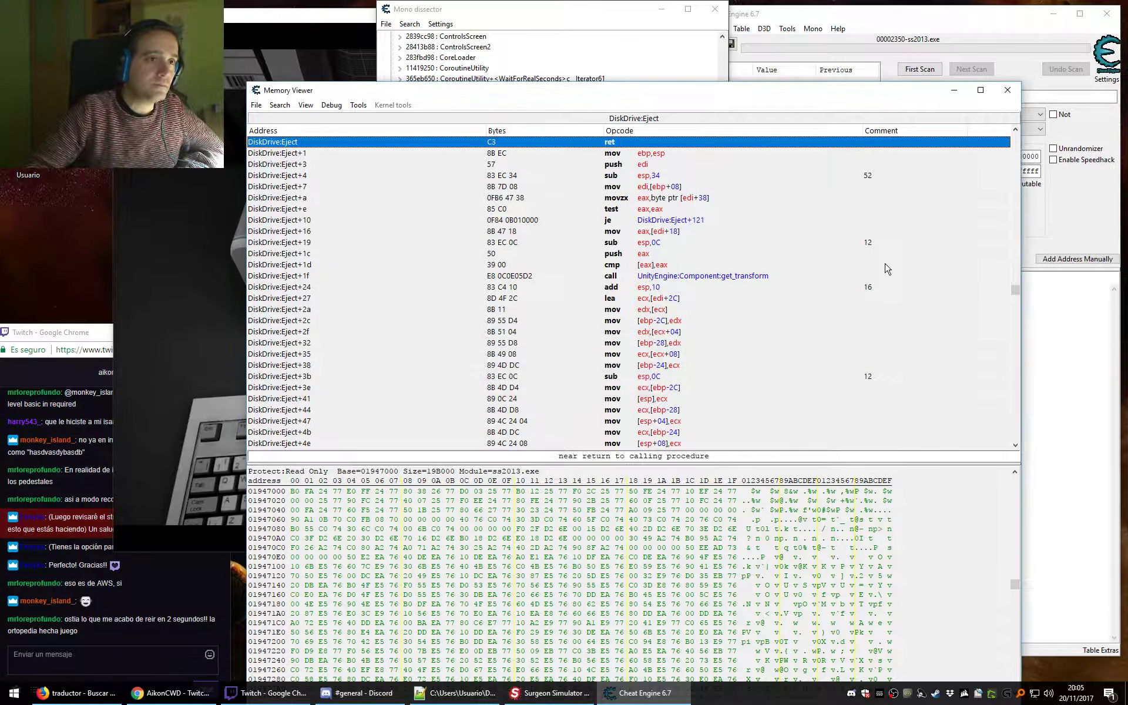
pyautogui.click(235, 14)
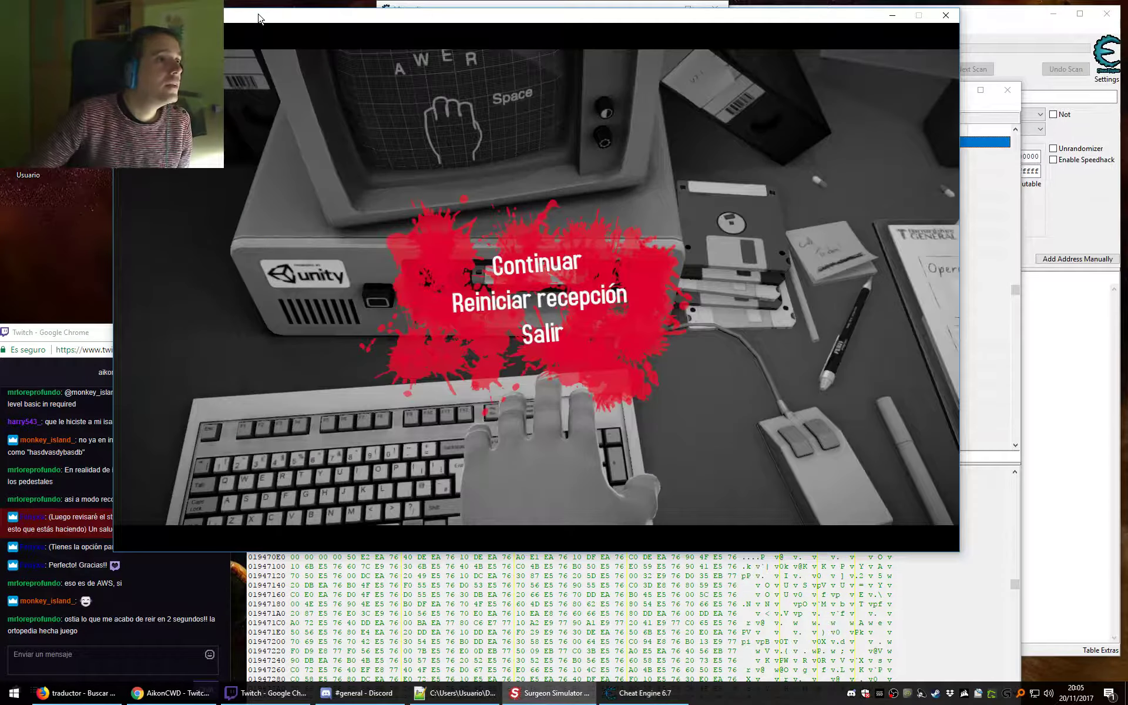
pyautogui.press('Escape')
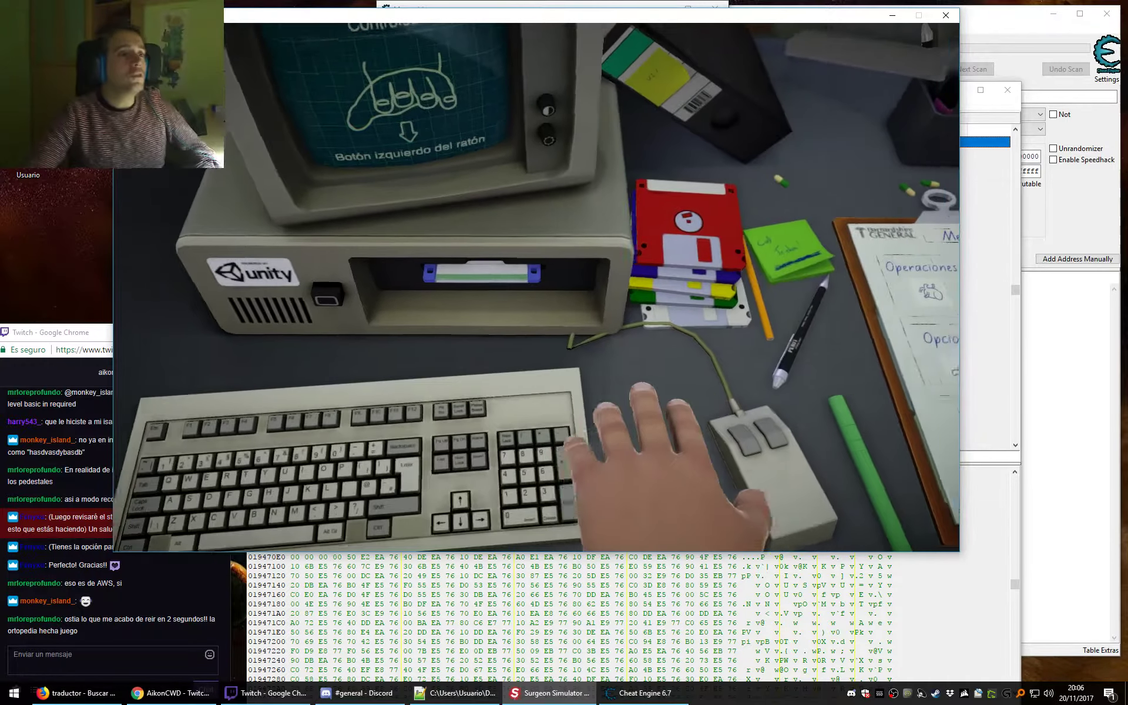
# Restore the first instruction of DiskDrive:Eject to push ebp and retest in the resumed game, pausing it again at the end.
pyautogui.hotkey('alt', 'Tab')
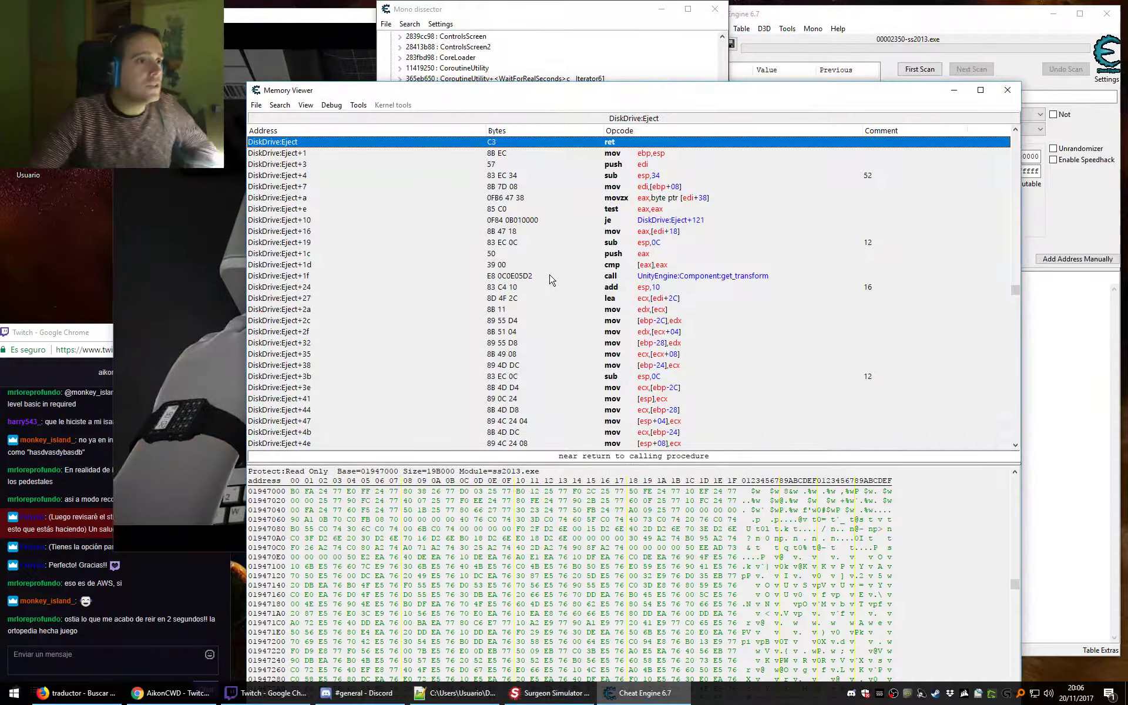
pyautogui.doubleClick(610, 142)
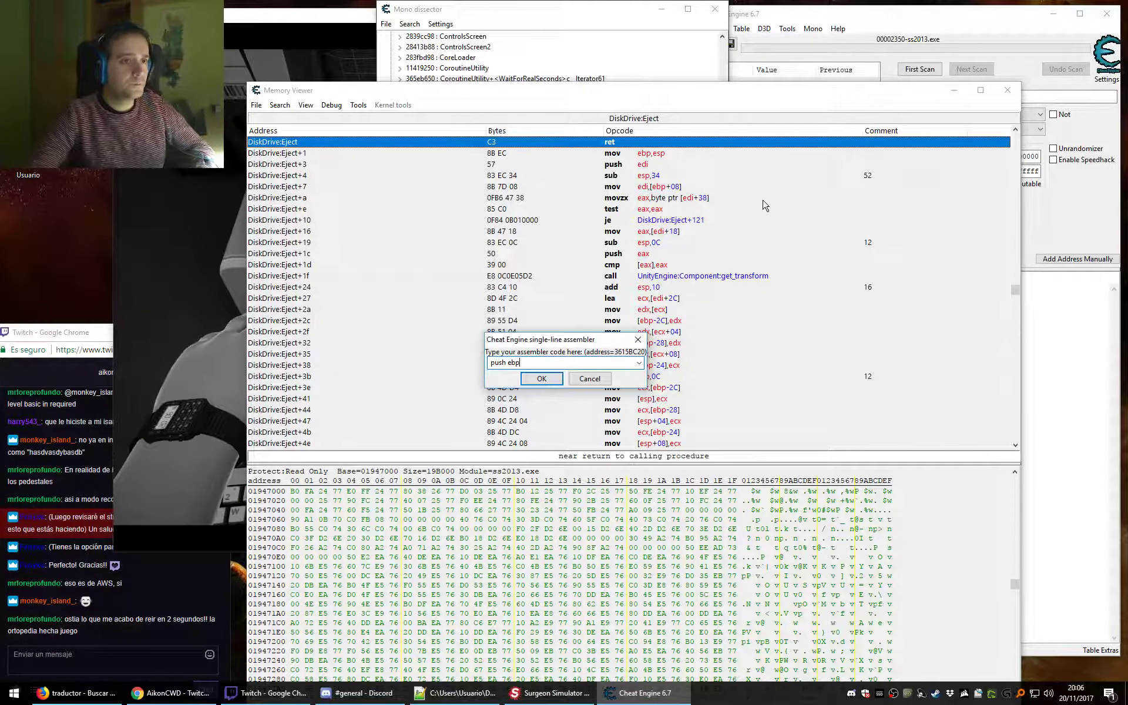
pyautogui.write('push ebp')
pyautogui.click(555, 382)
pyautogui.hotkey('alt', 'Tab')
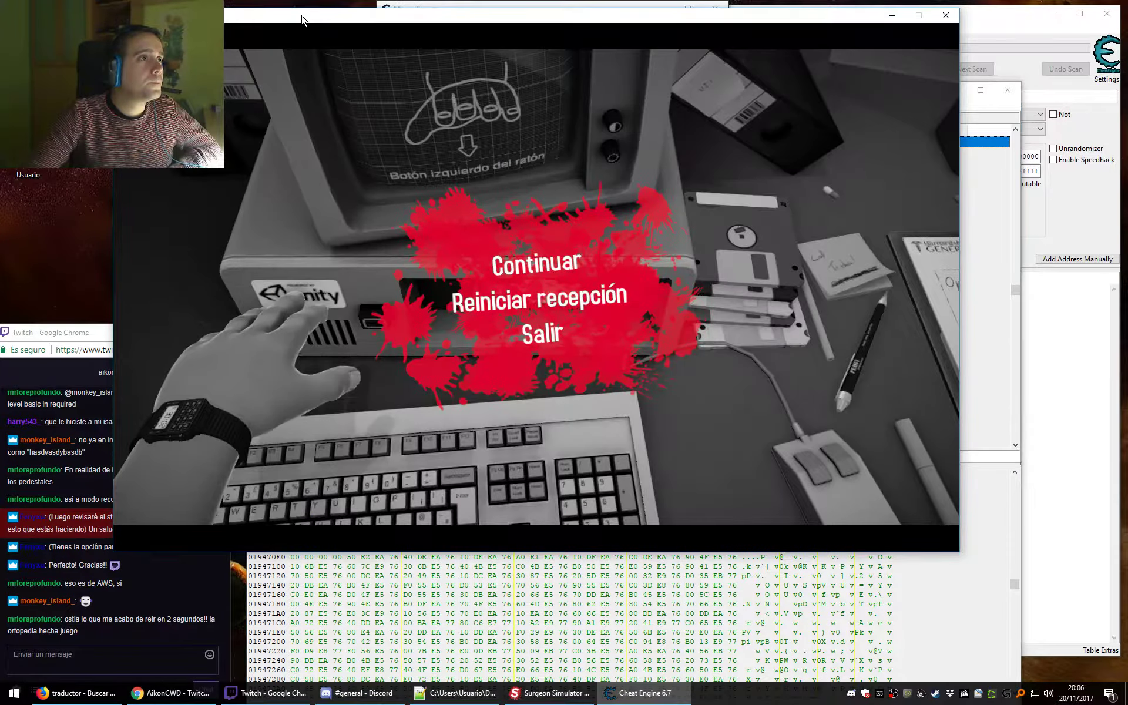
pyautogui.click(530, 265)
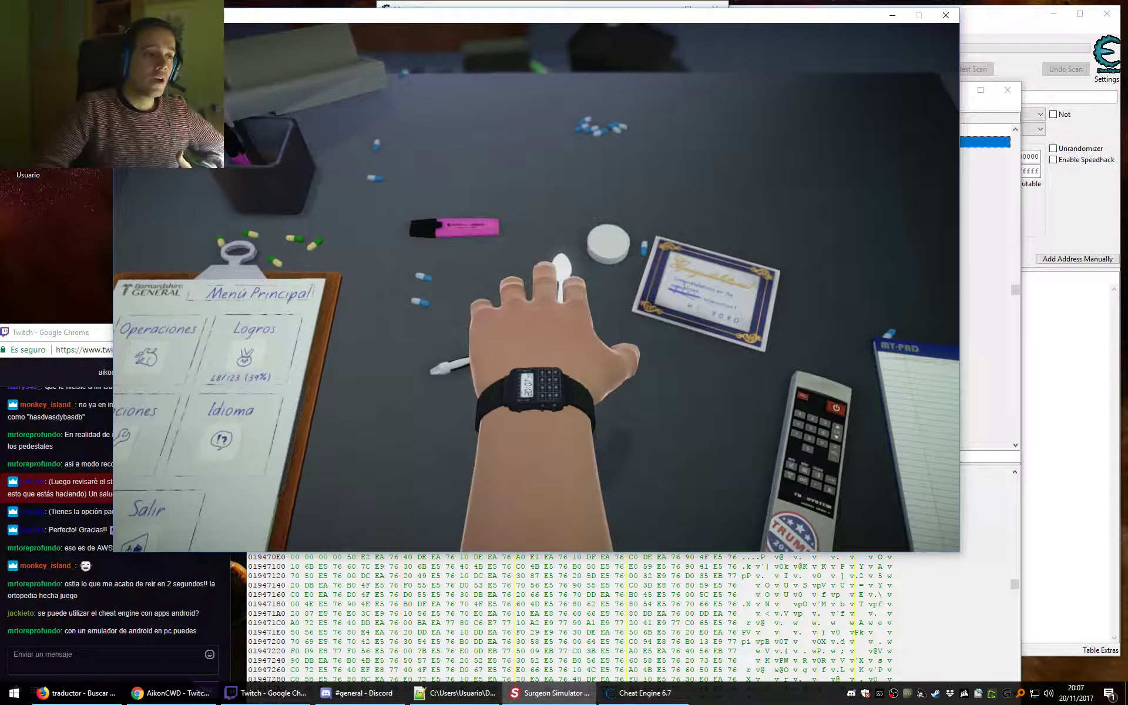
pyautogui.press('Escape')
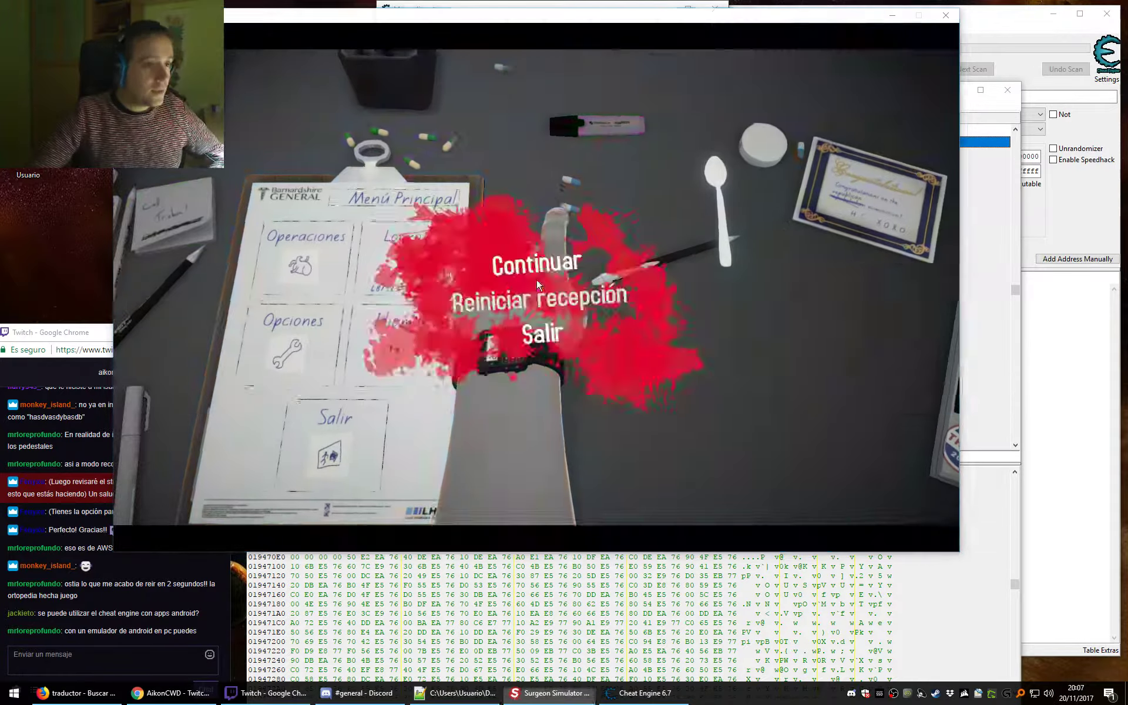
# Return to the Mono dissector, collapse DiskDrive and expand the methods of the GameManager class.
pyautogui.hotkey('alt', 'Tab')
pyautogui.click(494, 23)
pyautogui.scroll(-3, 519, 347)
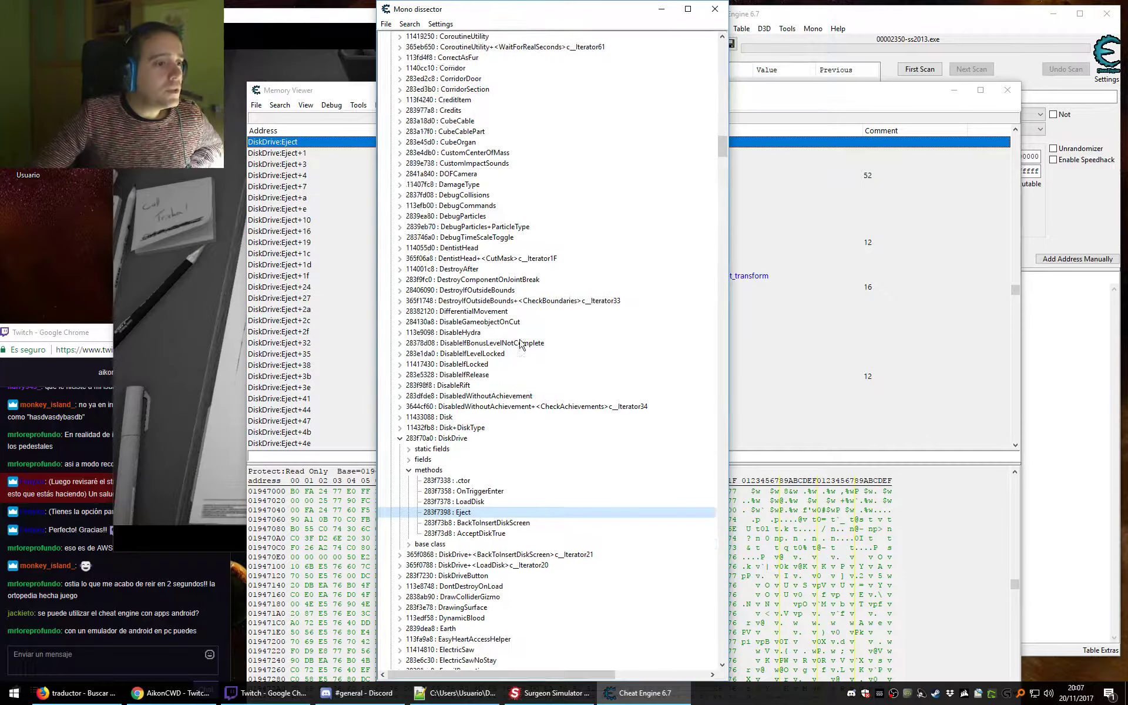
pyautogui.click(400, 343)
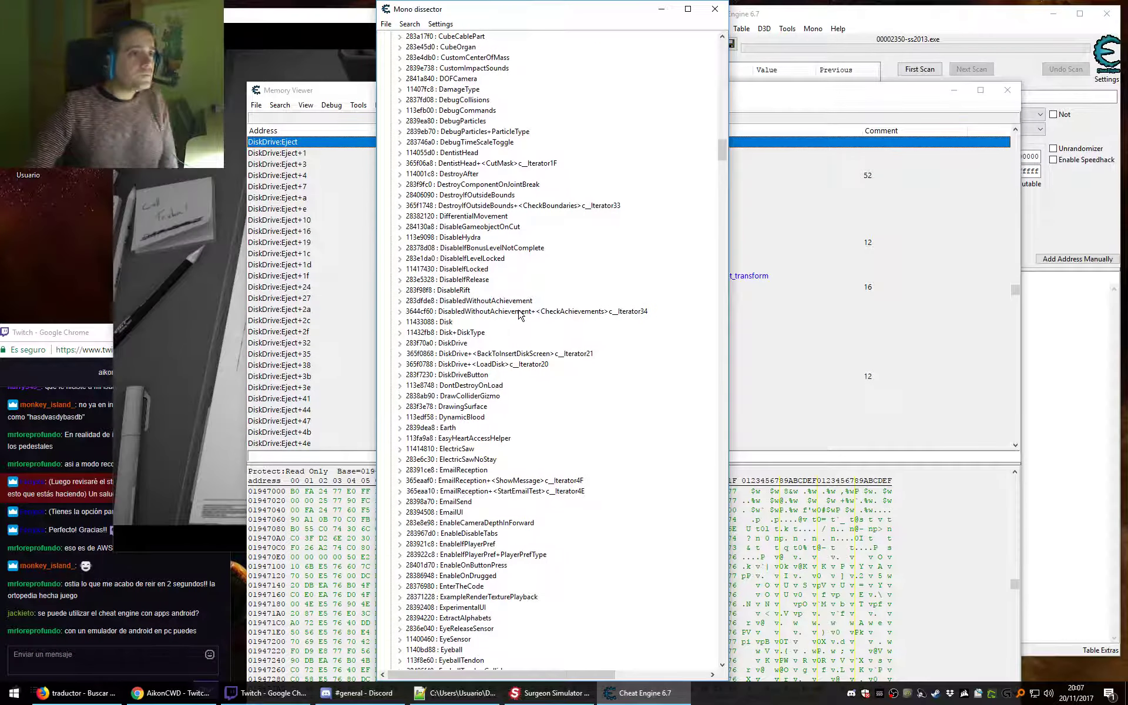
pyautogui.scroll(-5, 511, 308)
pyautogui.scroll(-12, 511, 308)
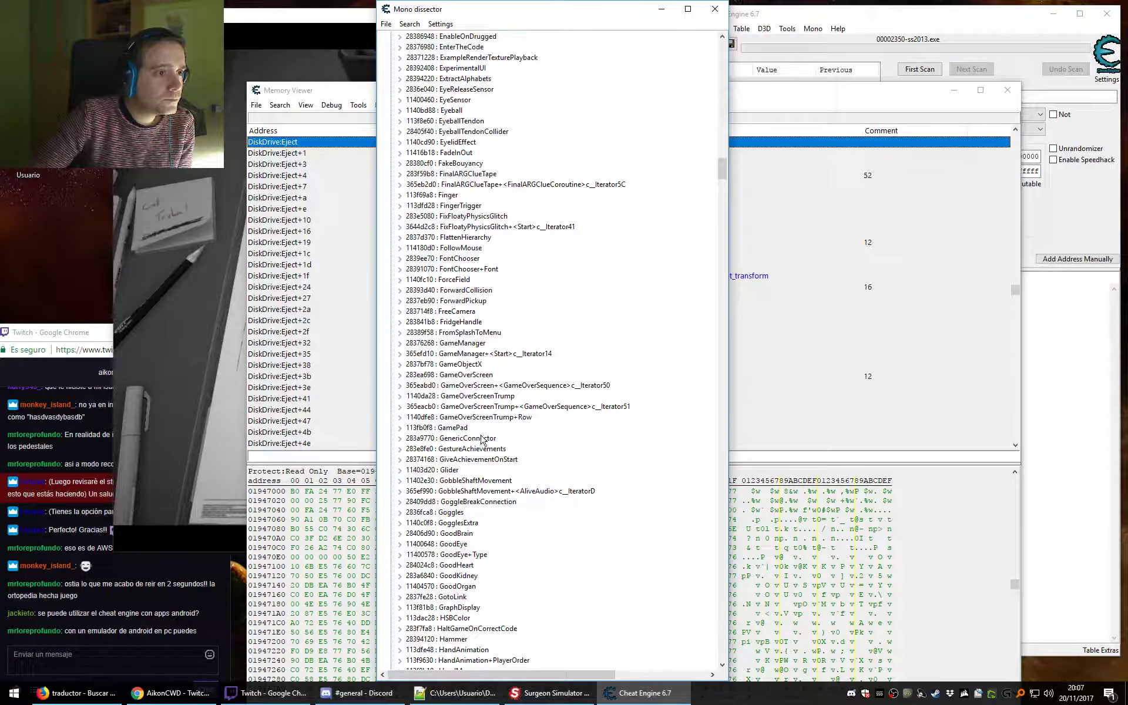
pyautogui.click(450, 346)
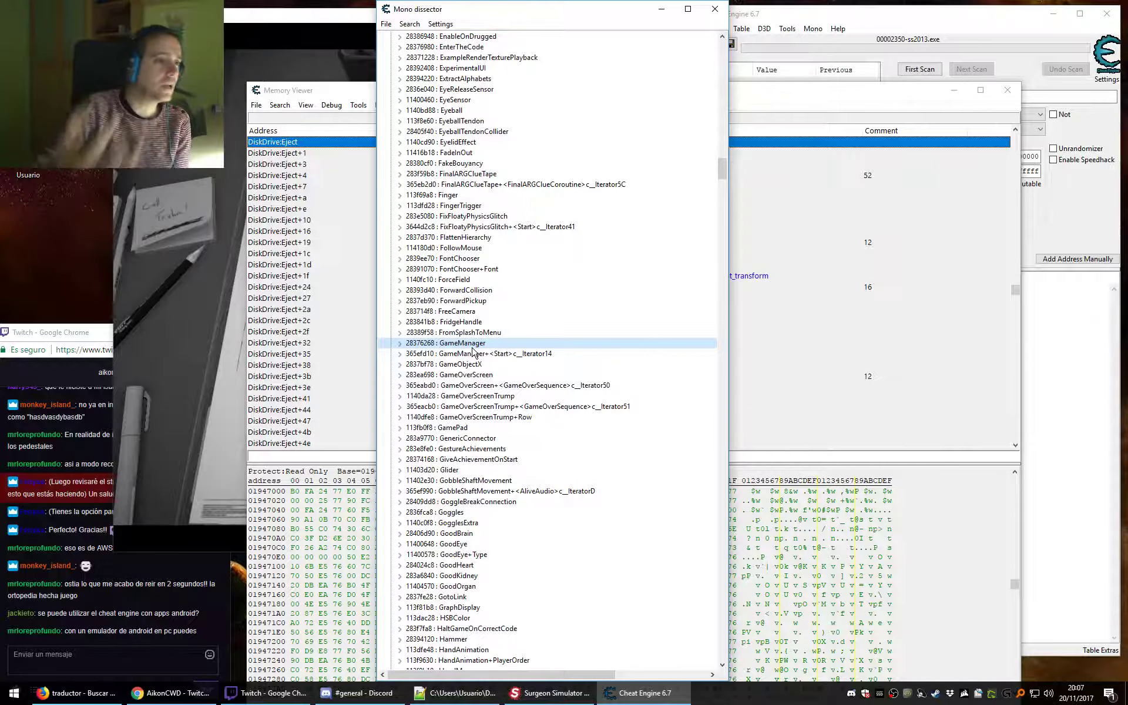
pyautogui.click(399, 343)
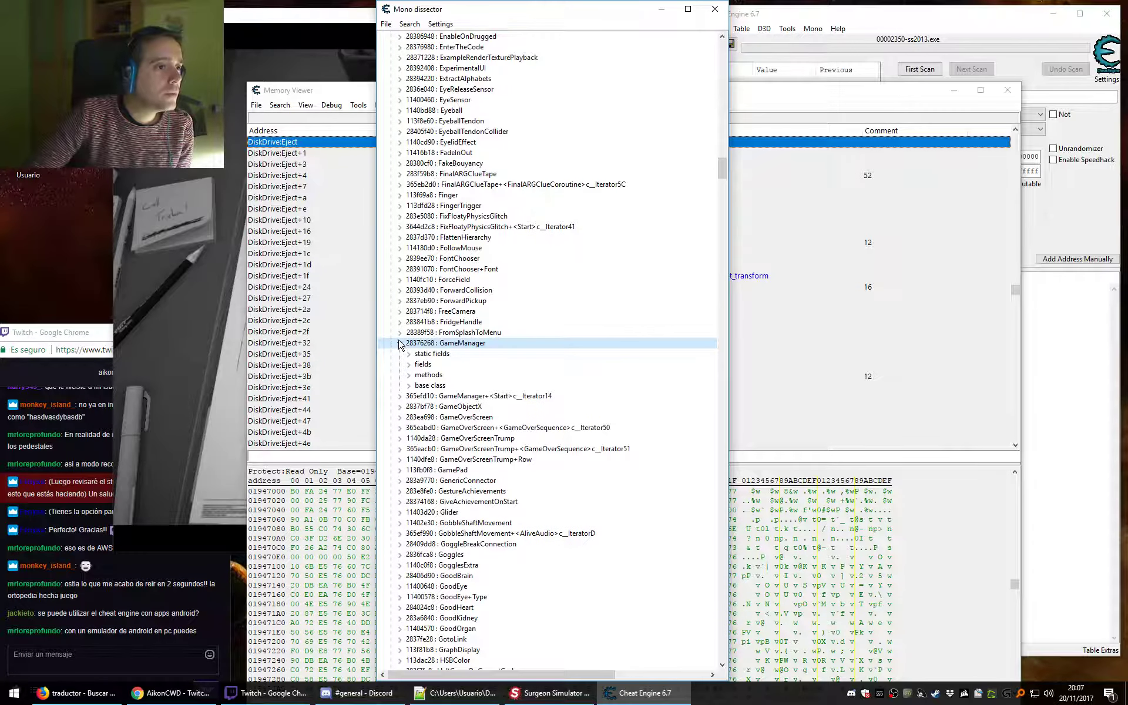
pyautogui.click(408, 375)
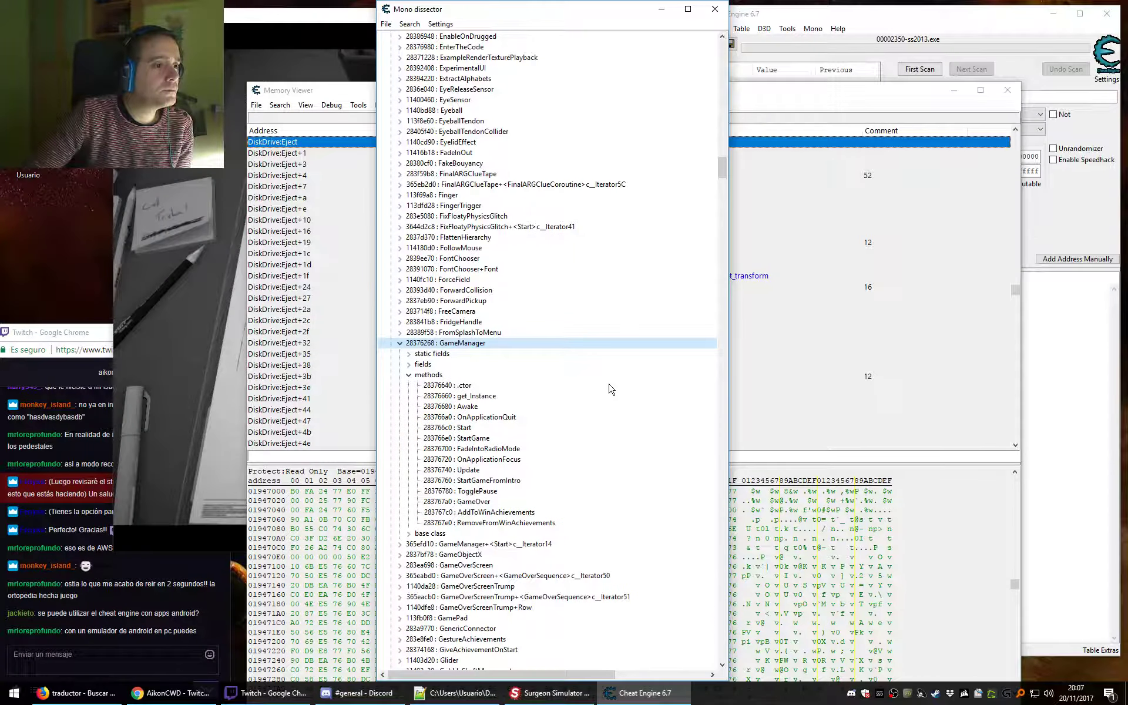
# Go through GameManager's methods from Awake and OnApplicationQuit to TogglePause and GameOver.
pyautogui.click(469, 407)
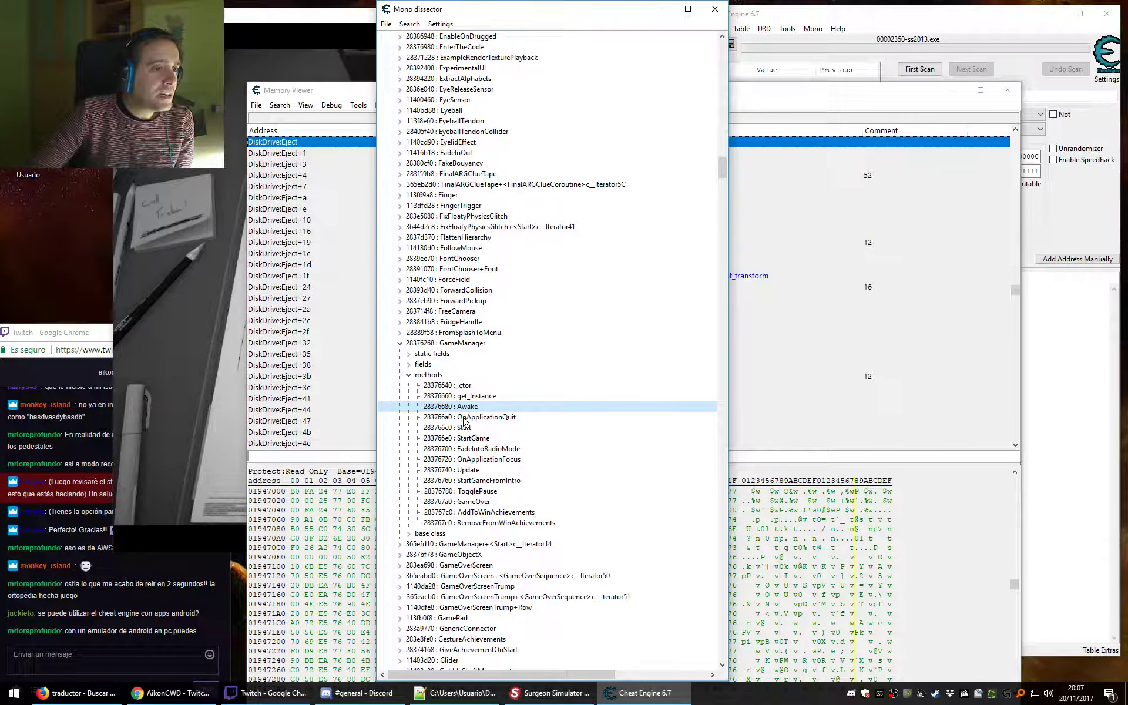
pyautogui.click(477, 417)
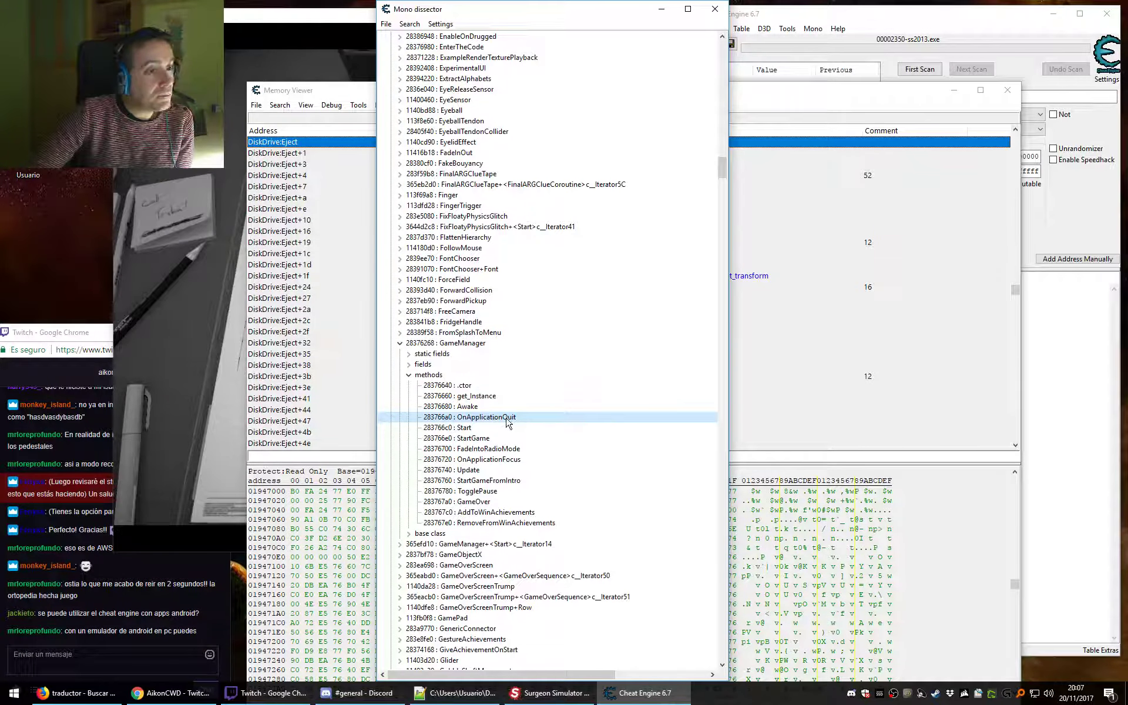
pyautogui.click(482, 428)
pyautogui.click(490, 439)
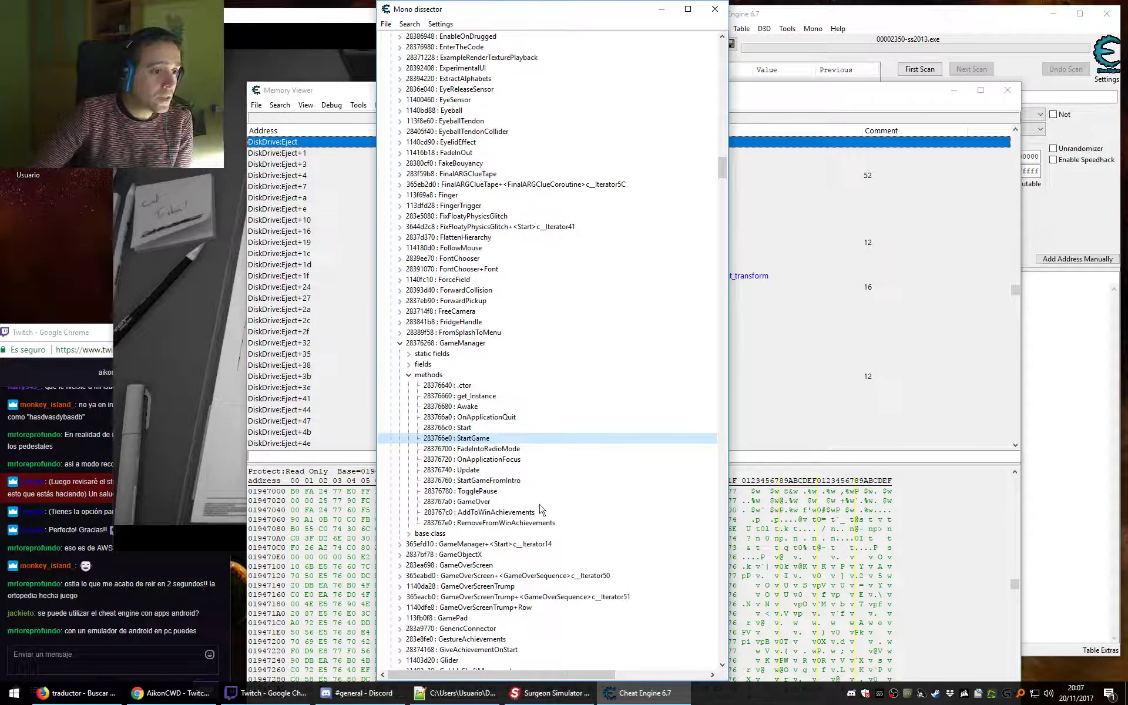
pyautogui.click(485, 449)
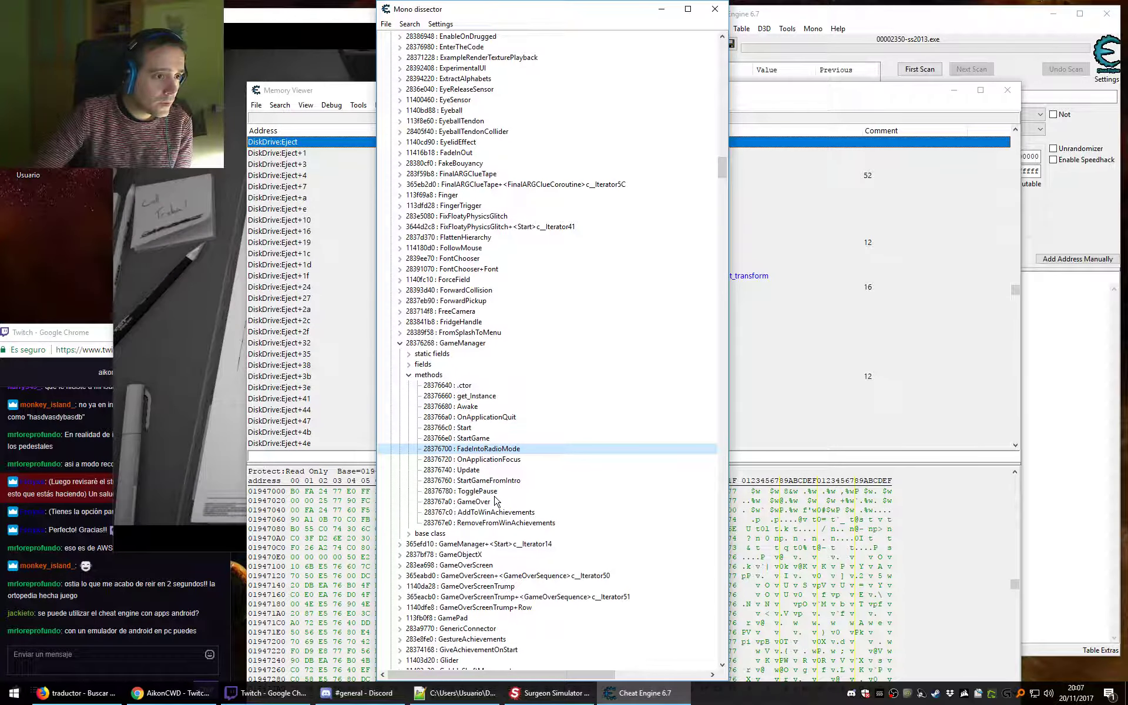
pyautogui.click(476, 470)
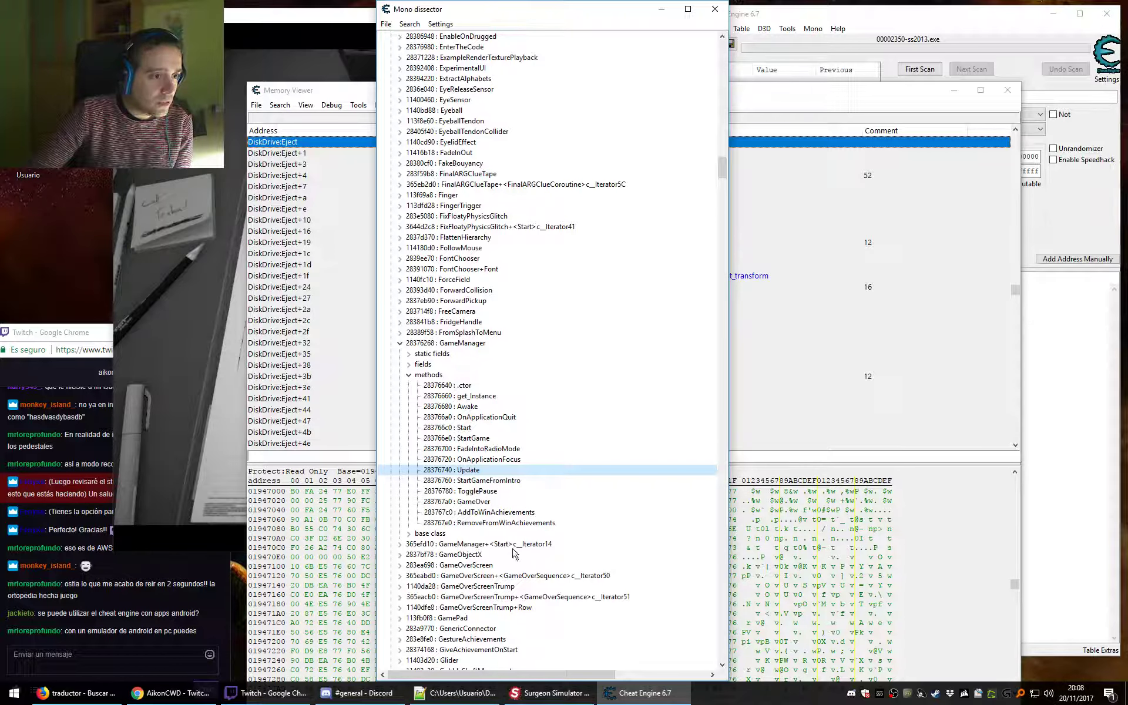
pyautogui.click(484, 494)
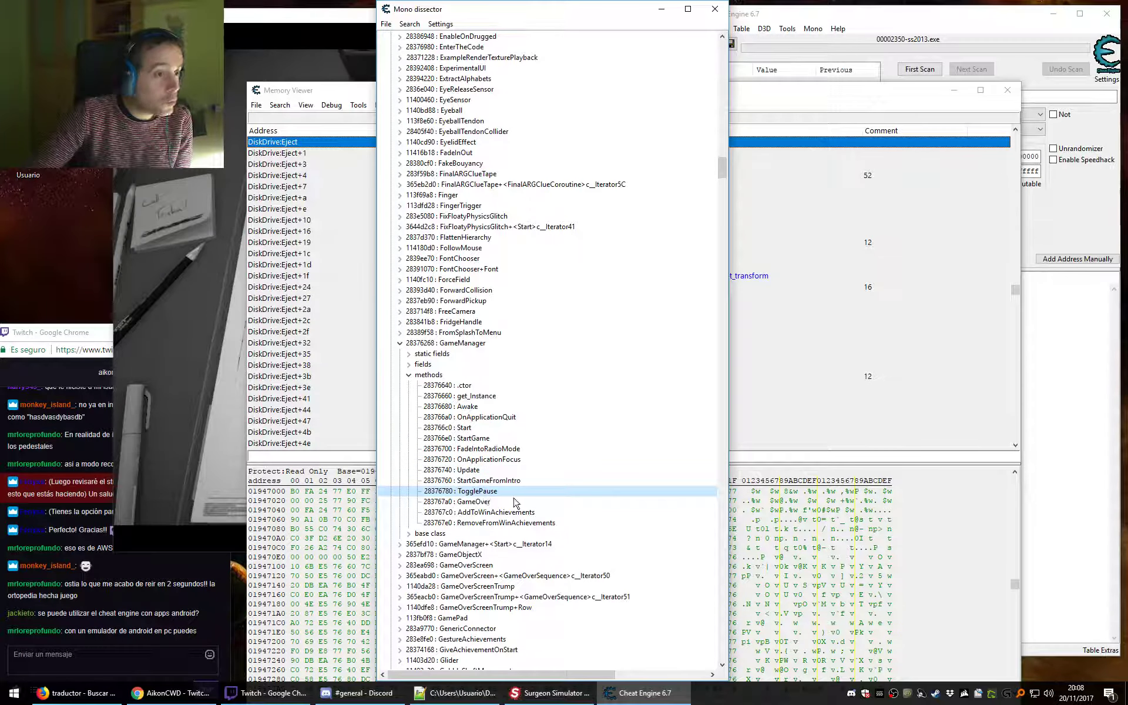
pyautogui.click(458, 502)
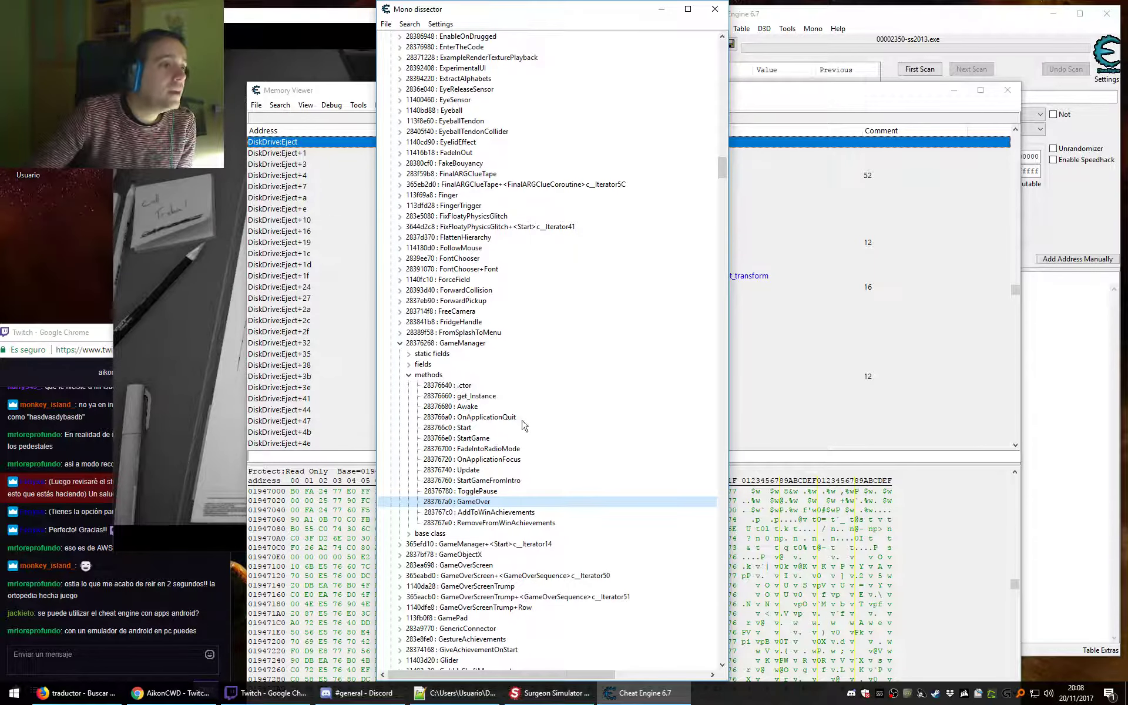
# Expand the fields of GameManager and review them from level to IsHeartForTrumpGold.
pyautogui.click(408, 365)
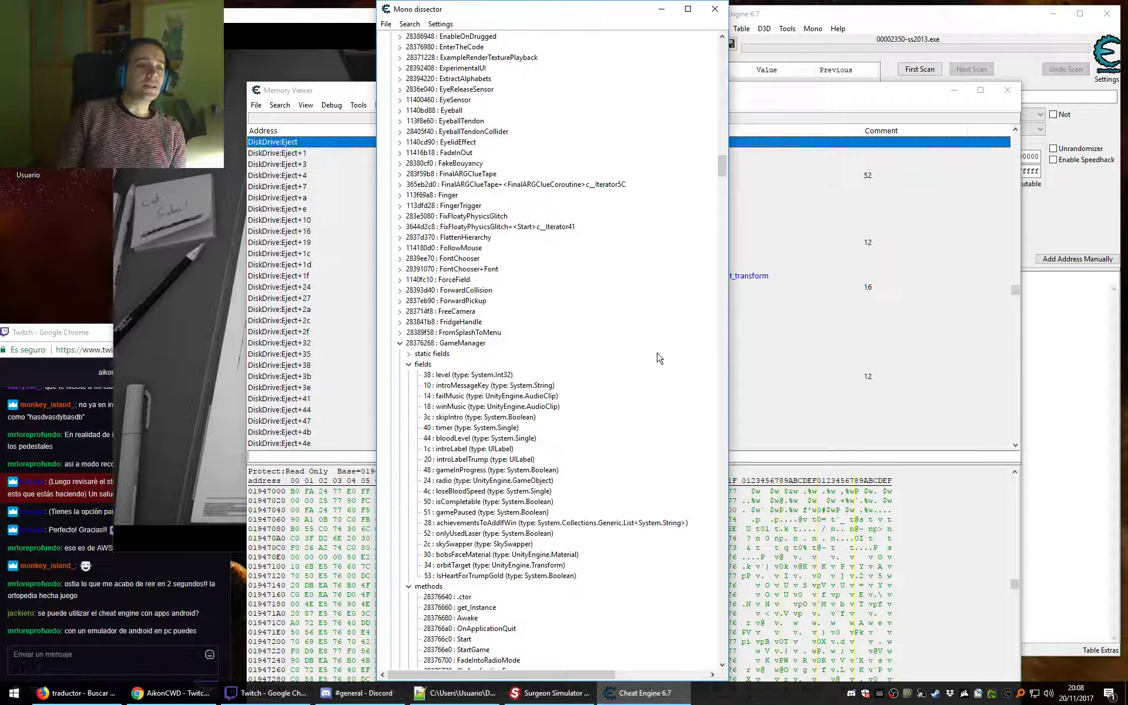
pyautogui.click(471, 376)
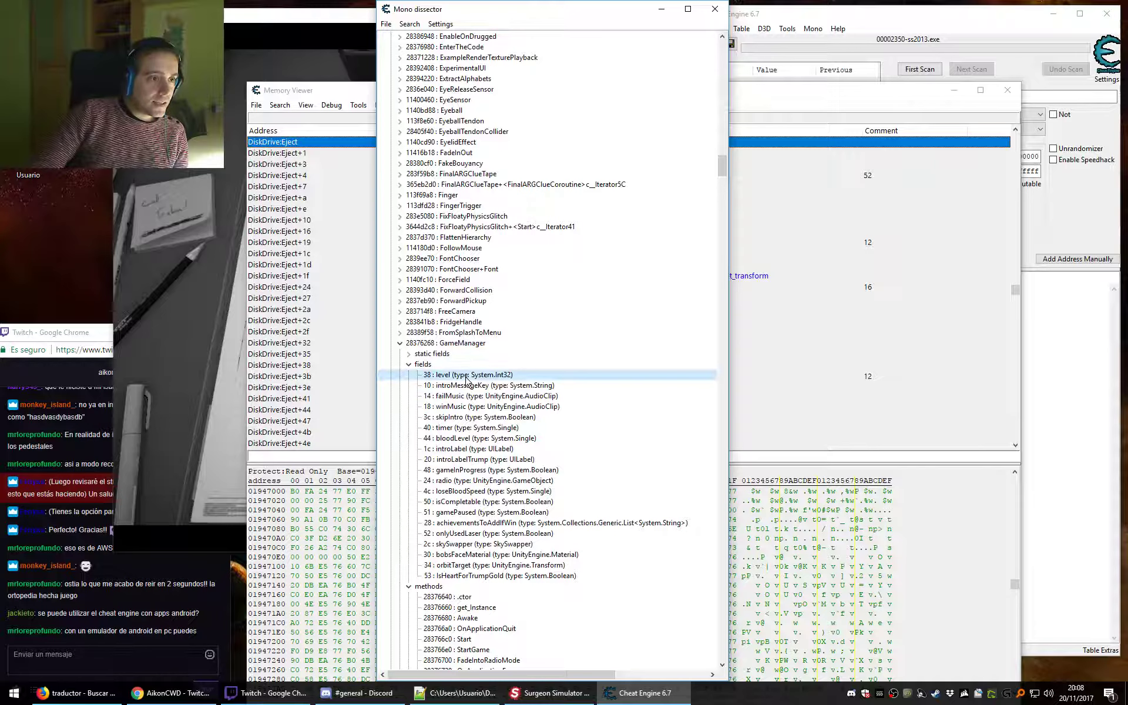
pyautogui.click(509, 574)
pyautogui.scroll(-3, 503, 611)
pyautogui.scroll(-2, 504, 611)
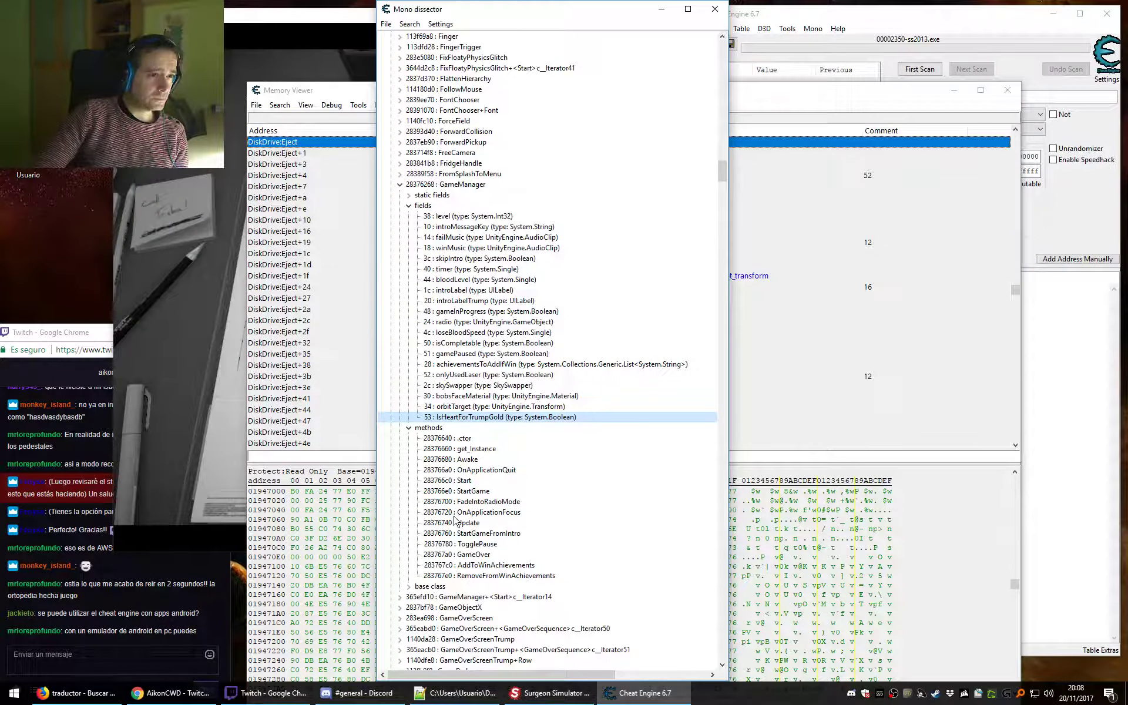
# Resume Surgeon Simulator, enter an operation to view its blood level display, and return to the Mono dissector.
pyautogui.hotkey('alt', 'Tab')
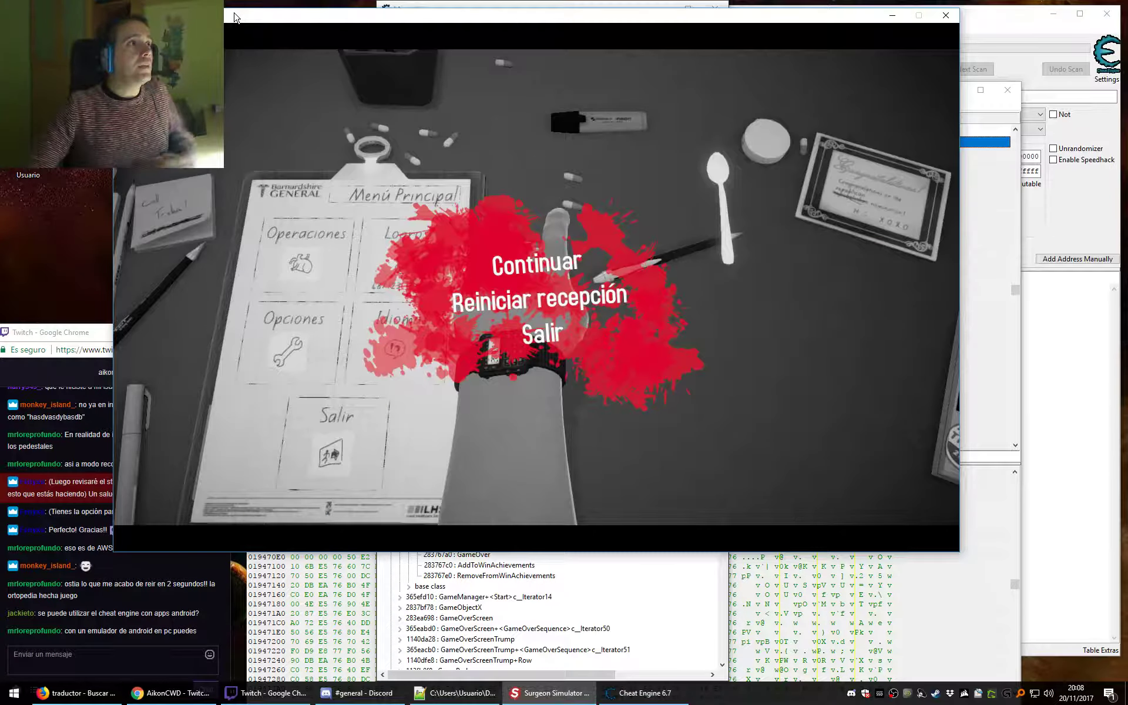
pyautogui.click(464, 254)
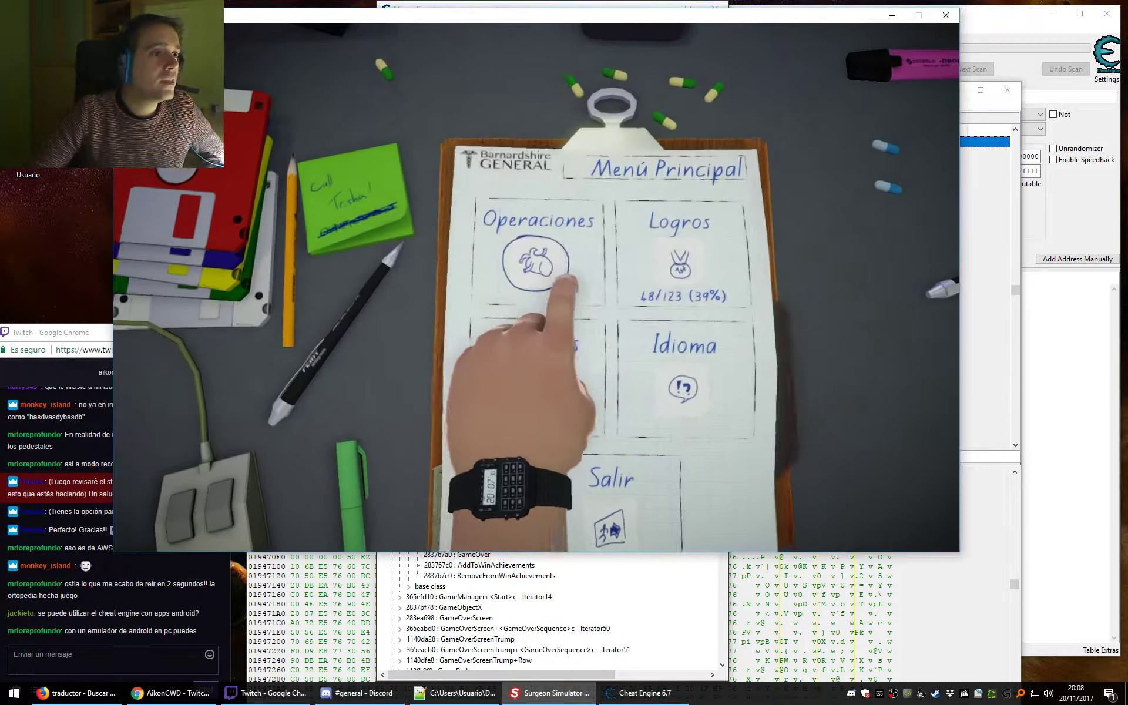
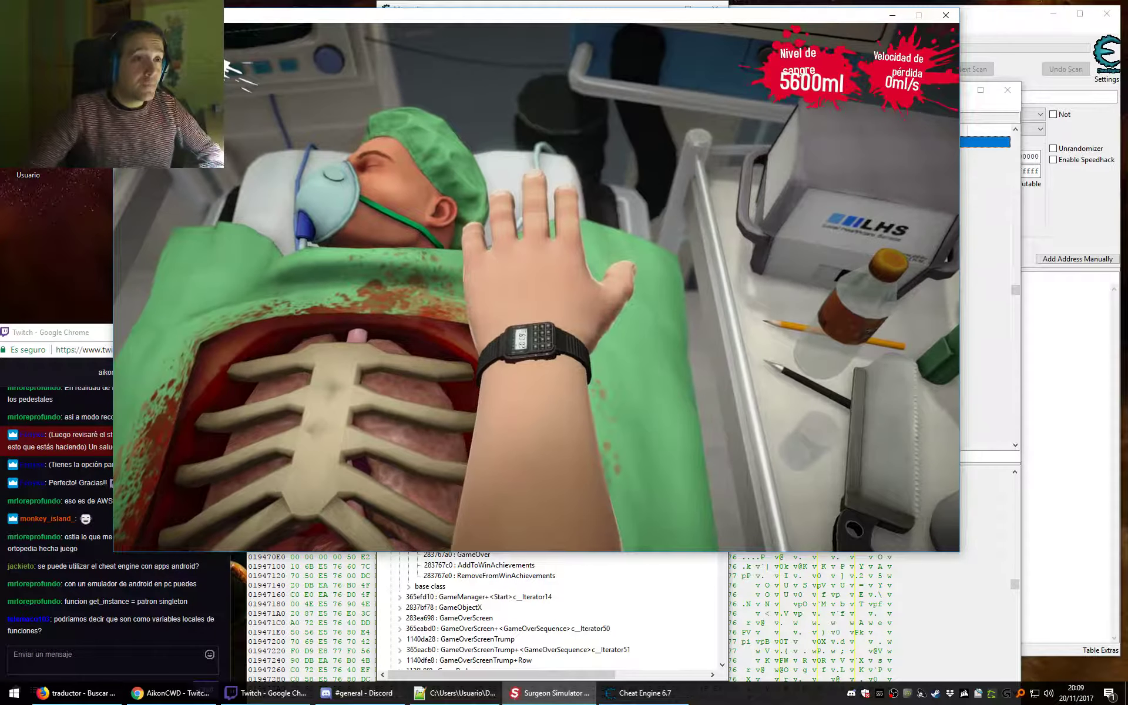
pyautogui.hotkey('alt', 'Tab')
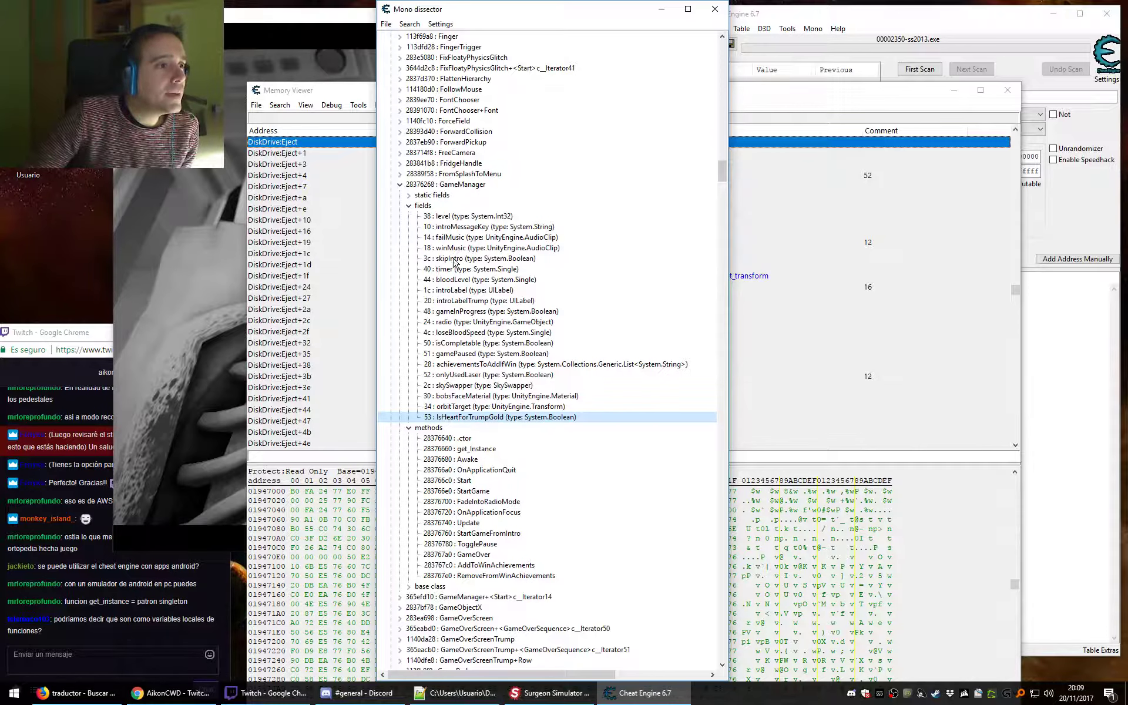
# Review the bloodLevel, timer and loseBloodSpeed fields of the GameManager class.
pyautogui.click(442, 281)
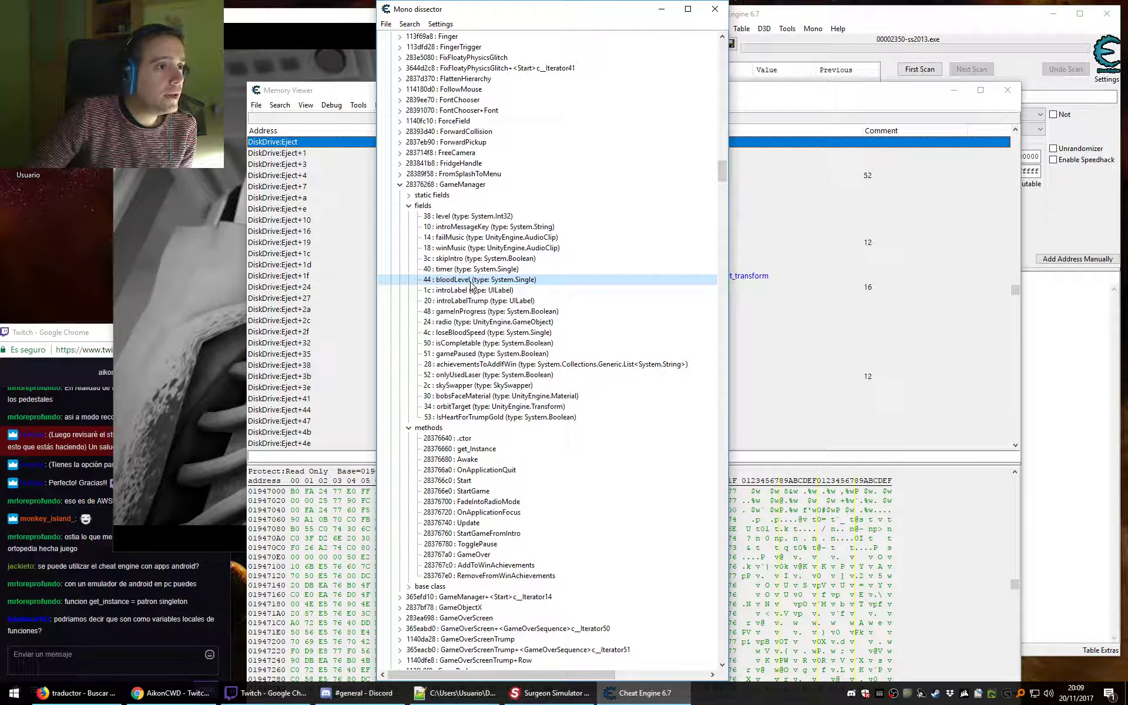
pyautogui.click(442, 270)
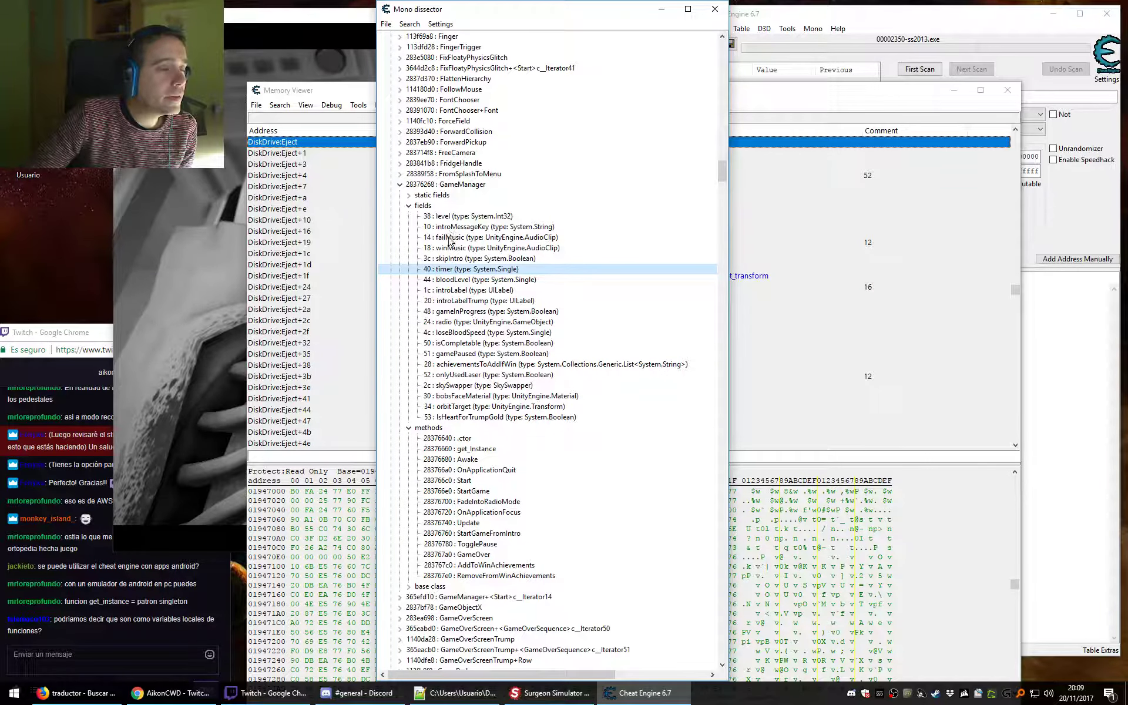
pyautogui.click(447, 334)
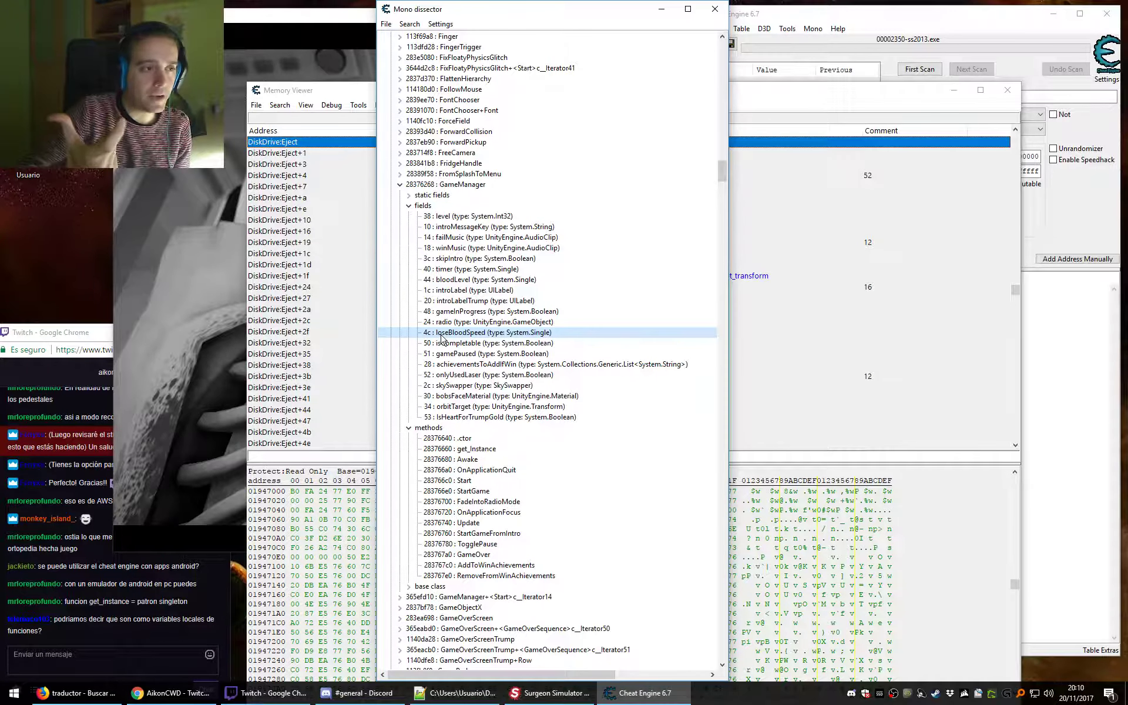
pyautogui.click(441, 281)
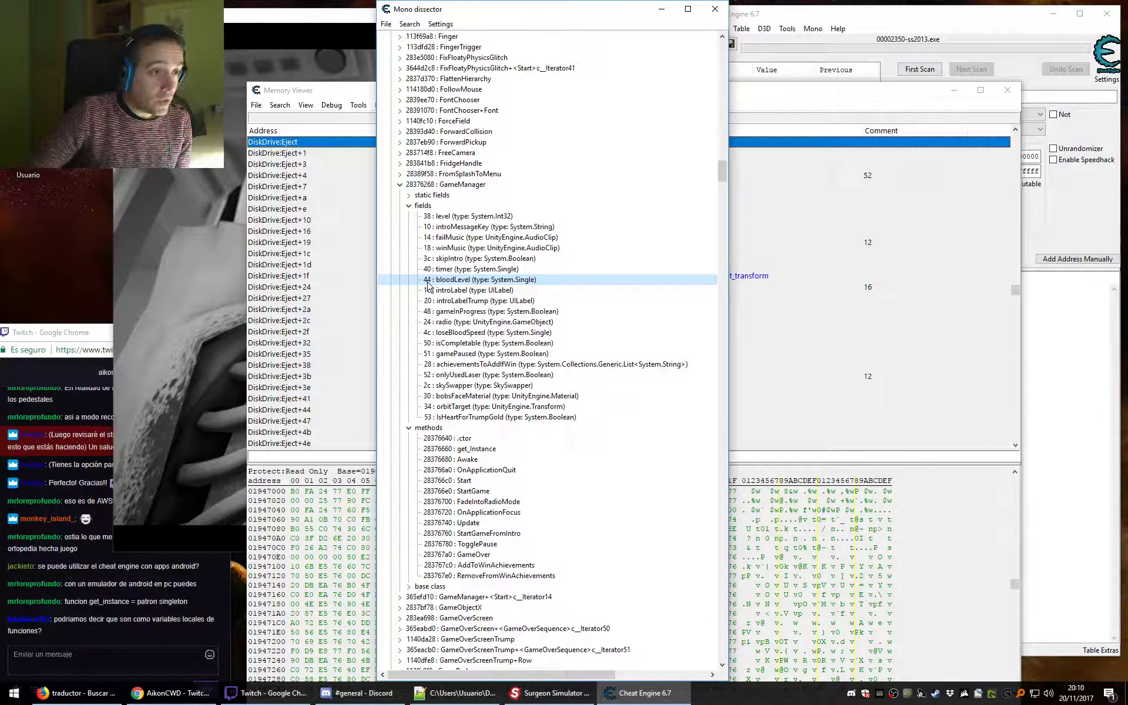
# Check which actions are available for GameManager's bloodLevel field.
pyautogui.rightClick(428, 286)
pyautogui.click(427, 280)
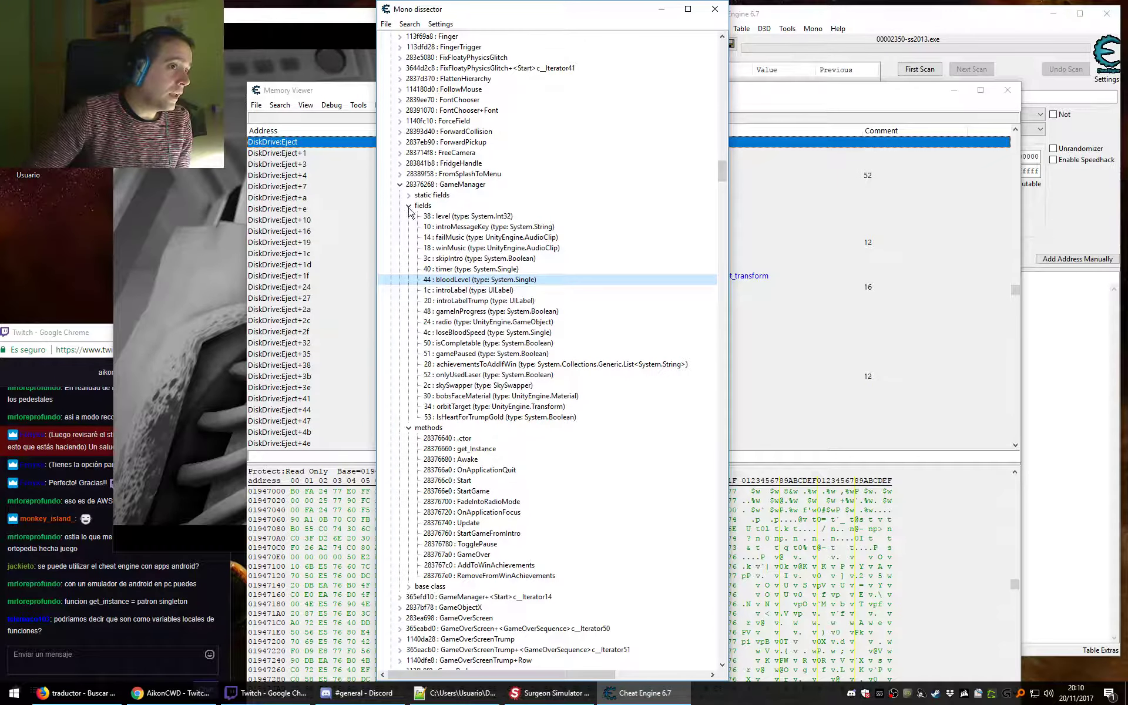
pyautogui.rightClick(455, 282)
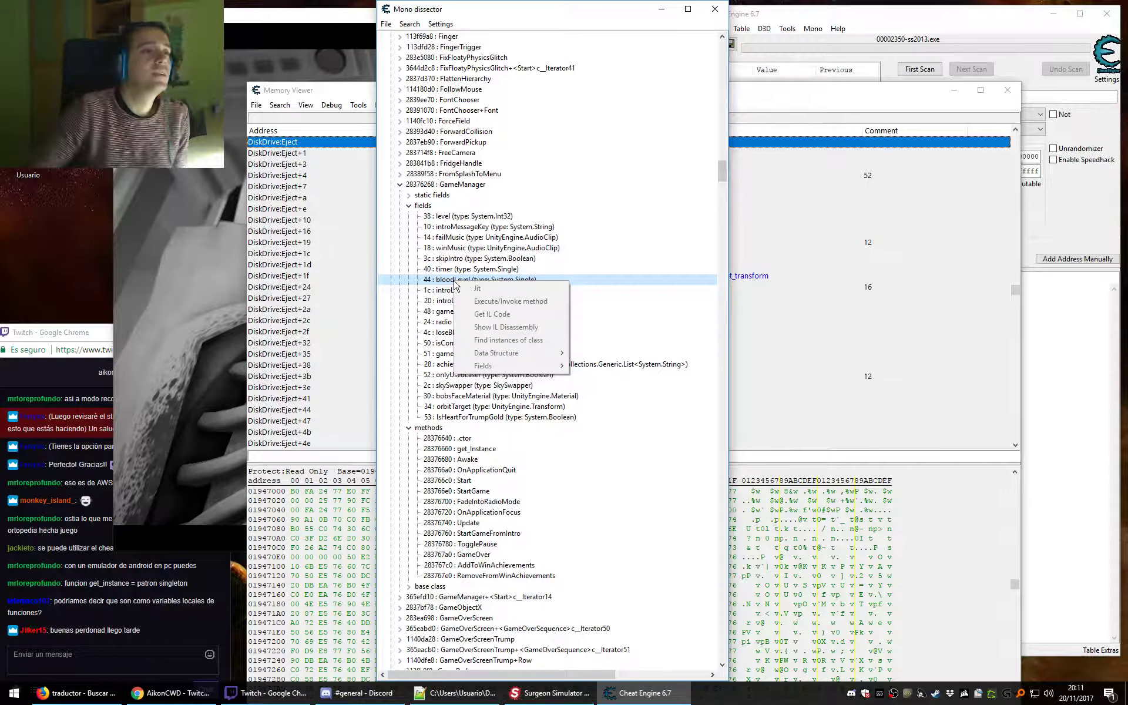
pyautogui.click(440, 282)
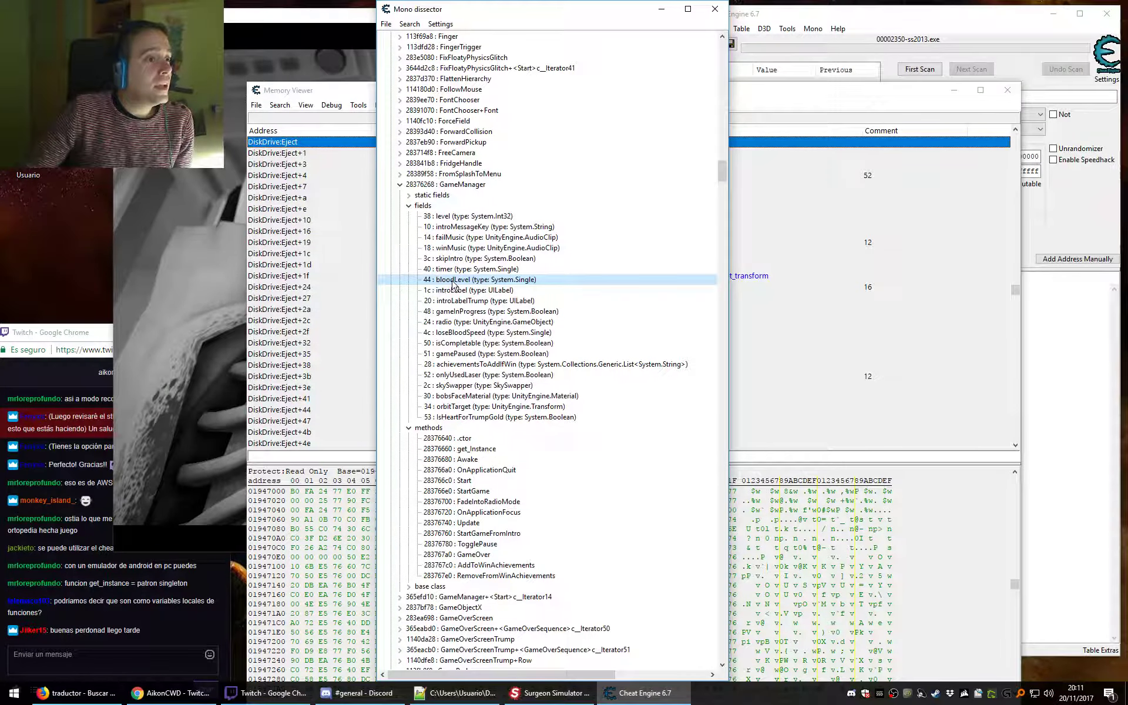
pyautogui.rightClick(447, 280)
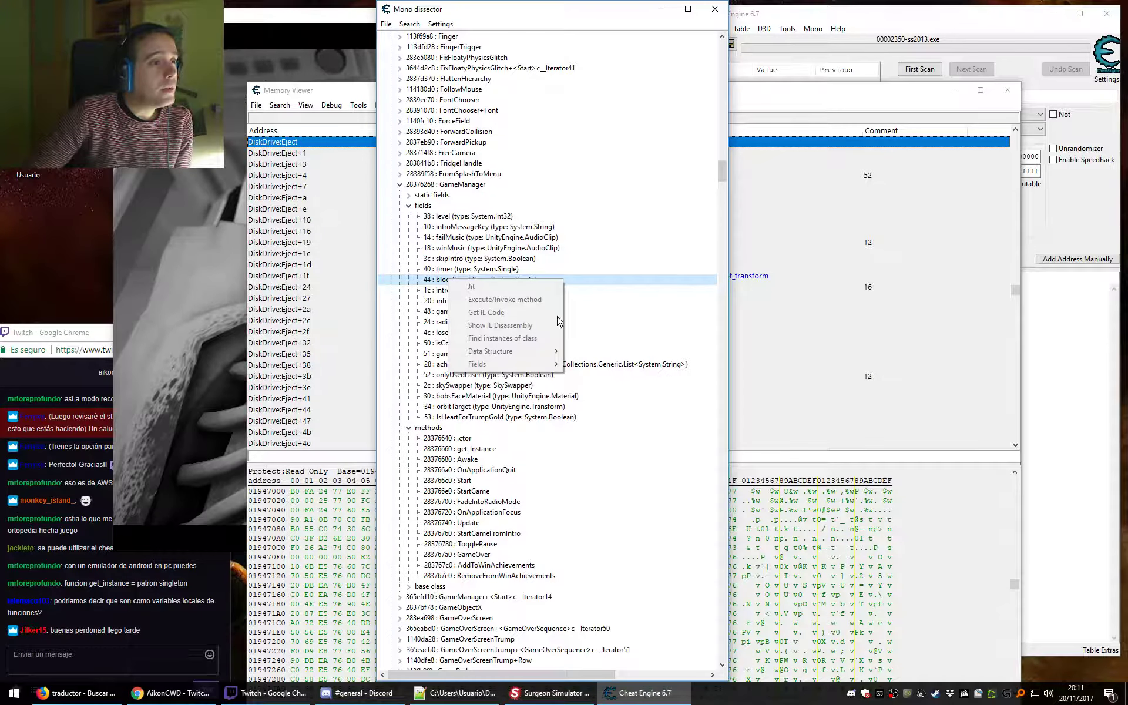
pyautogui.click(441, 281)
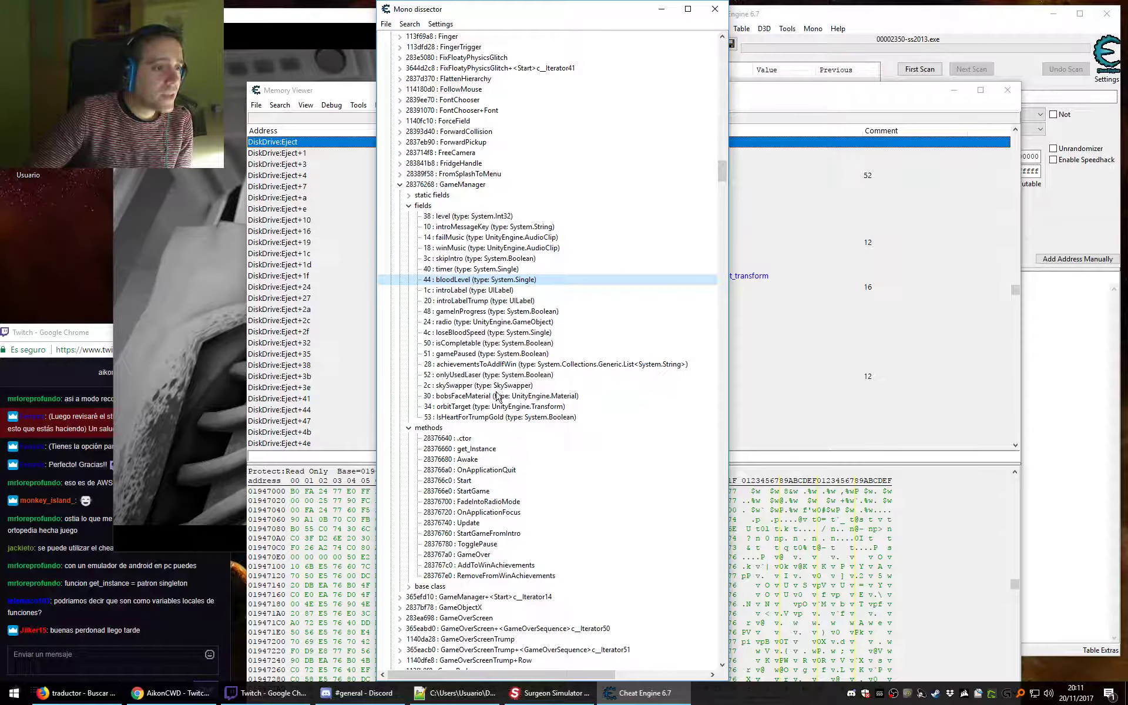
# JIT-compile GameManager's Update method and open its disassembly in the Memory Viewer.
pyautogui.click(463, 525)
pyautogui.rightClick(464, 524)
pyautogui.click(485, 531)
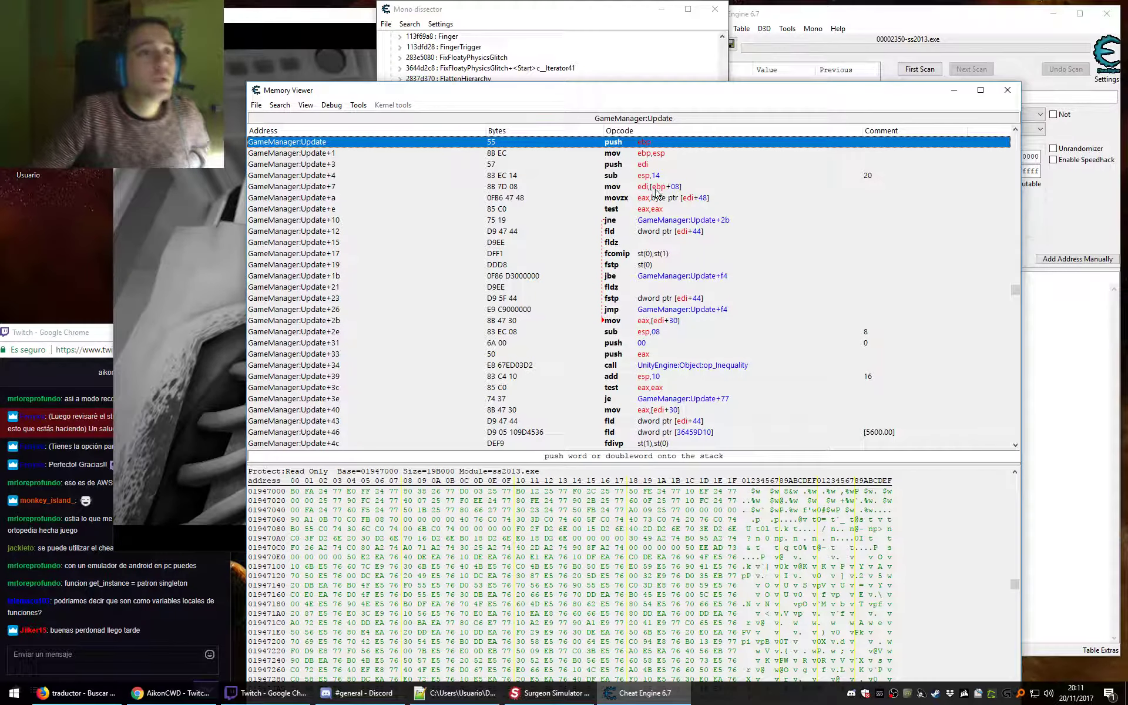
# Match the [edi+48] access at GameManager:Update+a to the gameInProgress field in the Mono dissector.
pyautogui.click(706, 202)
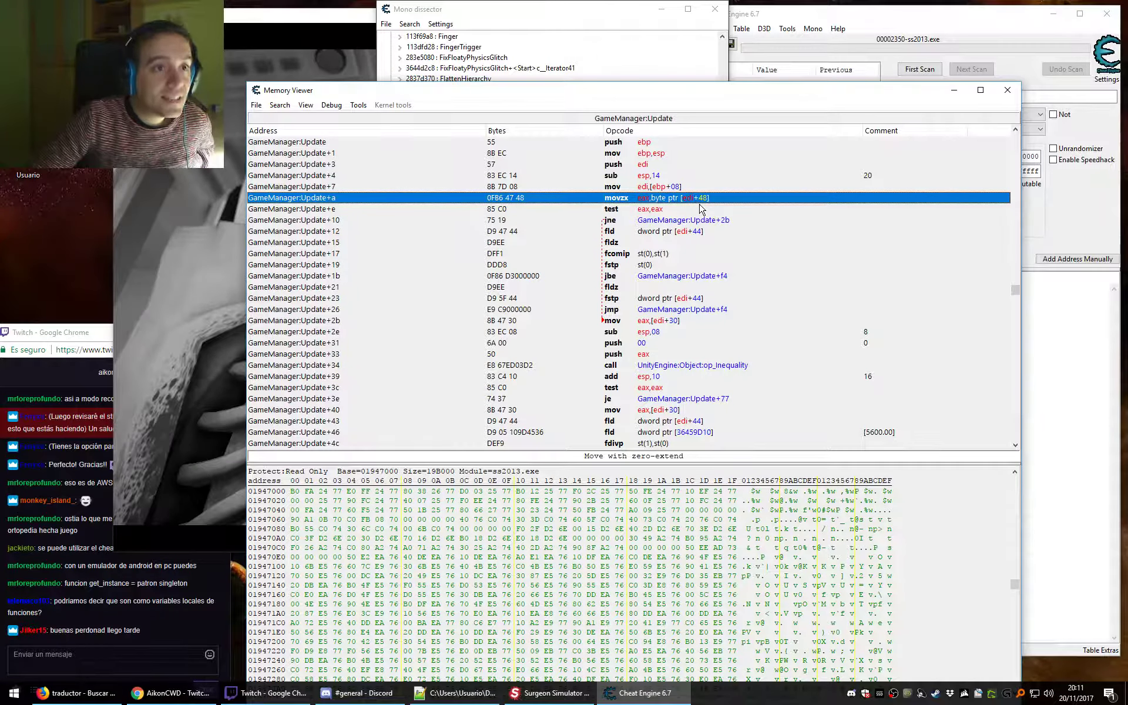
pyautogui.click(572, 25)
pyautogui.click(445, 311)
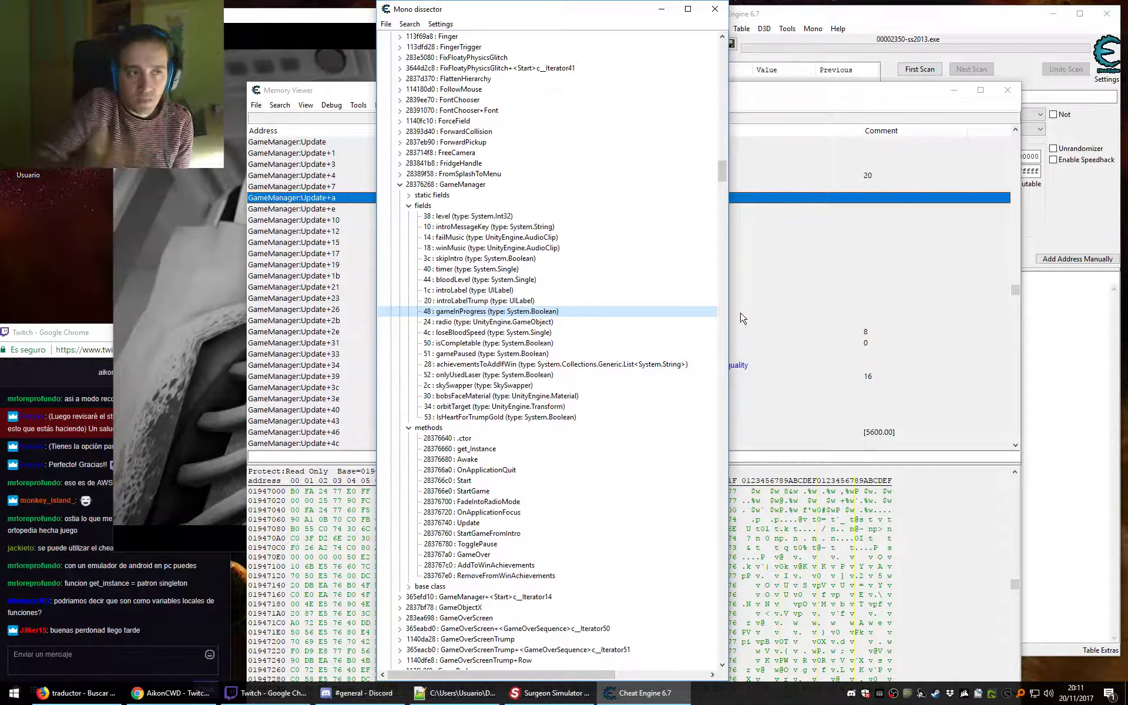
pyautogui.click(749, 203)
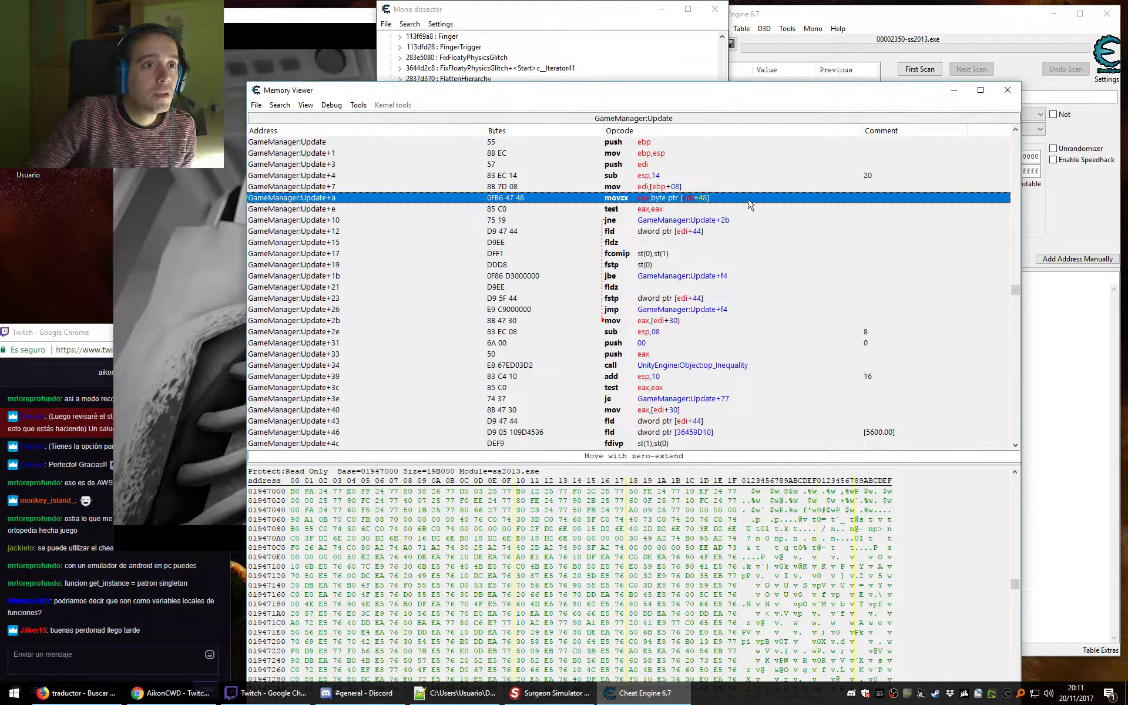
# Match the [edi+44] access at GameManager:Update+12 to the bloodLevel field in the Mono dissector.
pyautogui.click(683, 234)
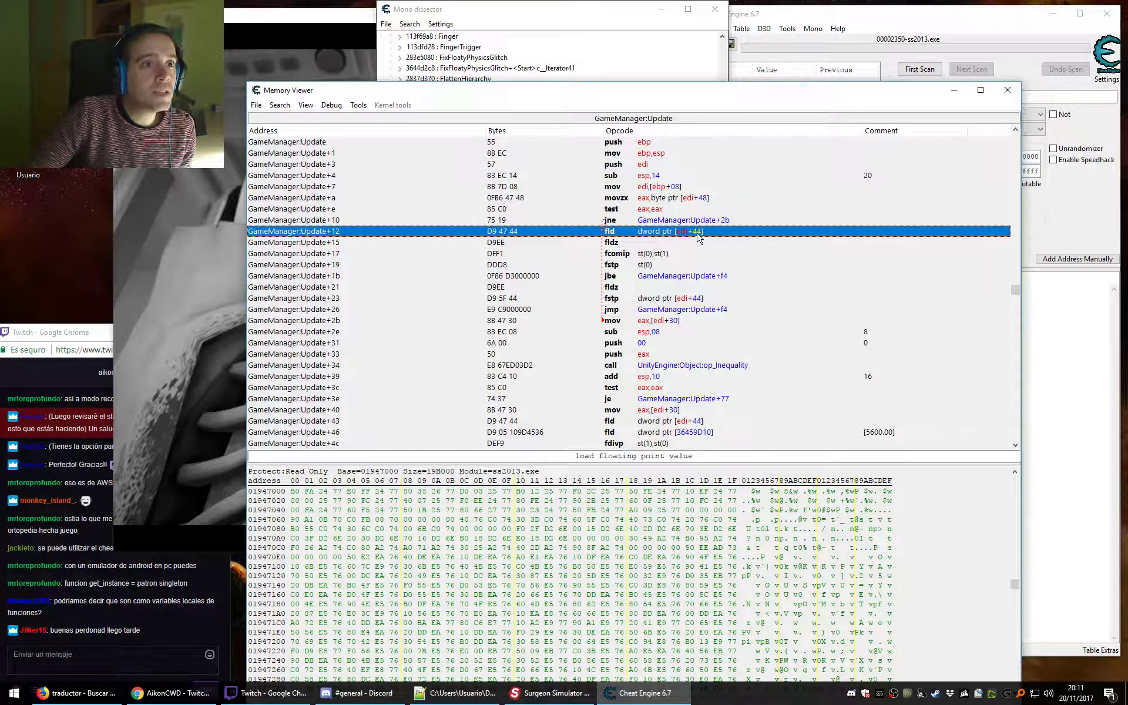
pyautogui.click(619, 13)
pyautogui.click(557, 280)
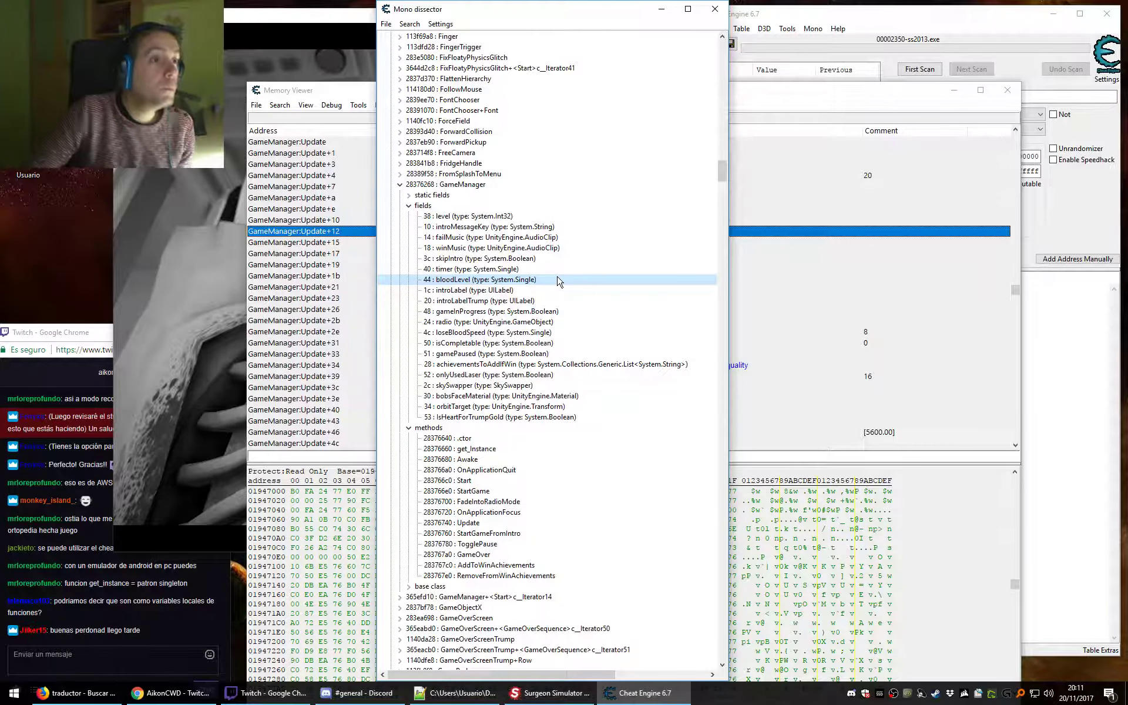
pyautogui.click(758, 236)
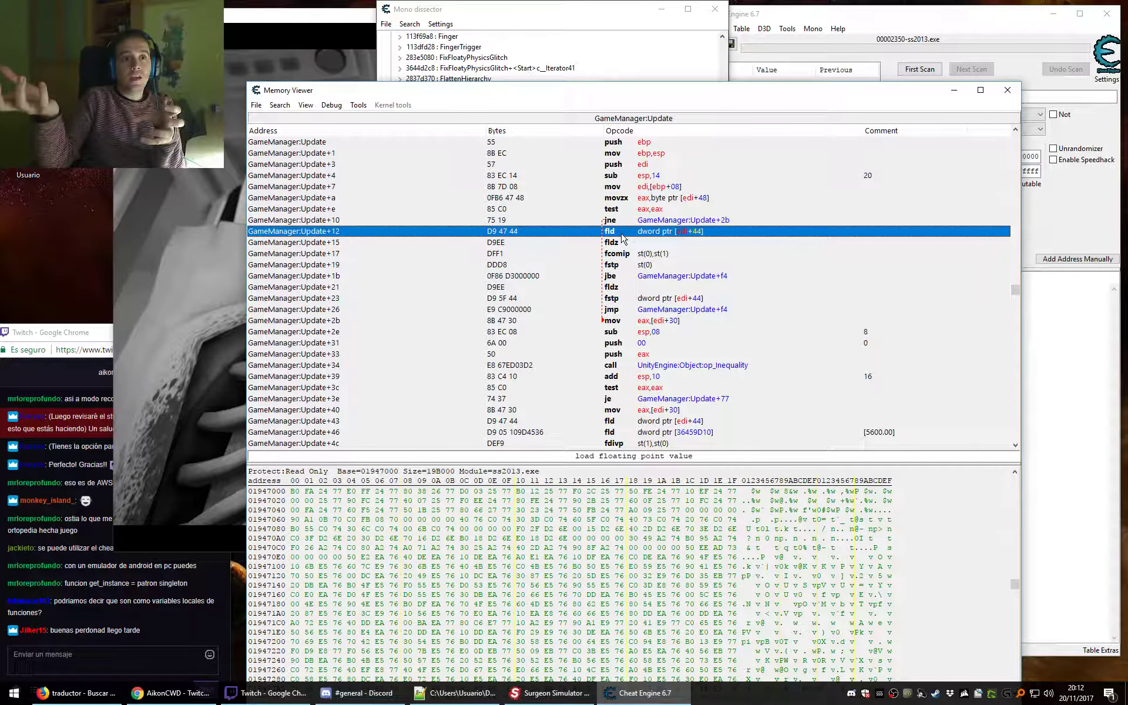
pyautogui.click(516, 26)
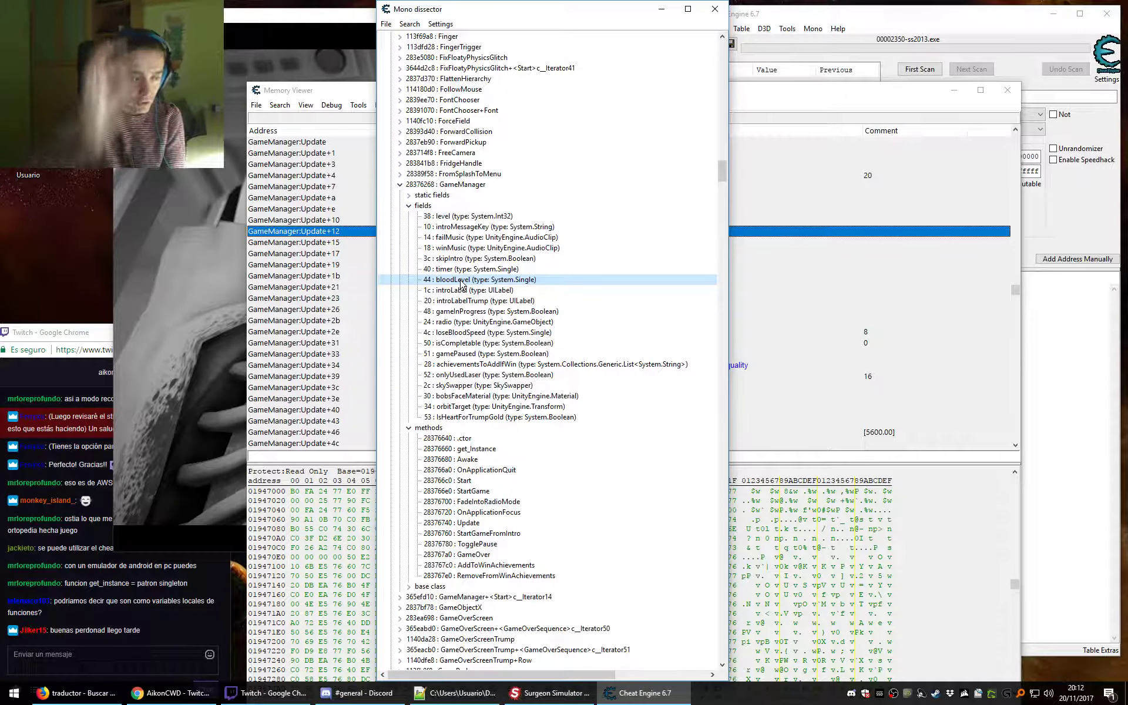
# Find out what addresses the fld instruction at GameManager:Update+12 accesses, allowing the debugger to attach to the game.
pyautogui.click(748, 233)
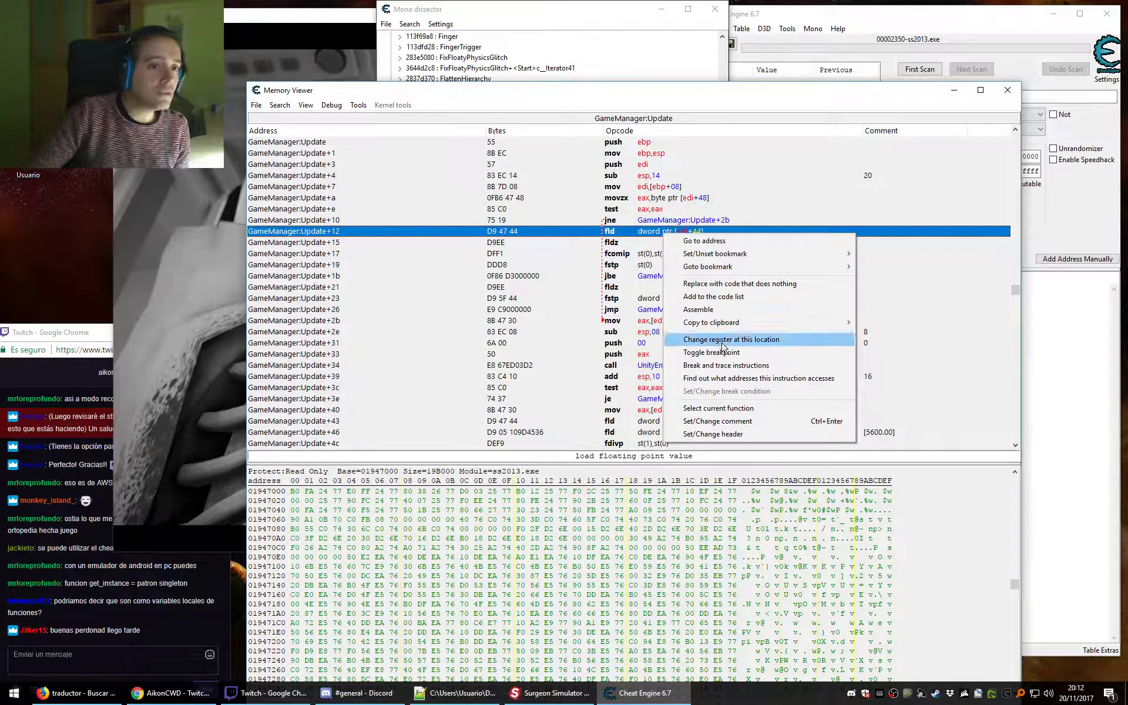
pyautogui.click(735, 379)
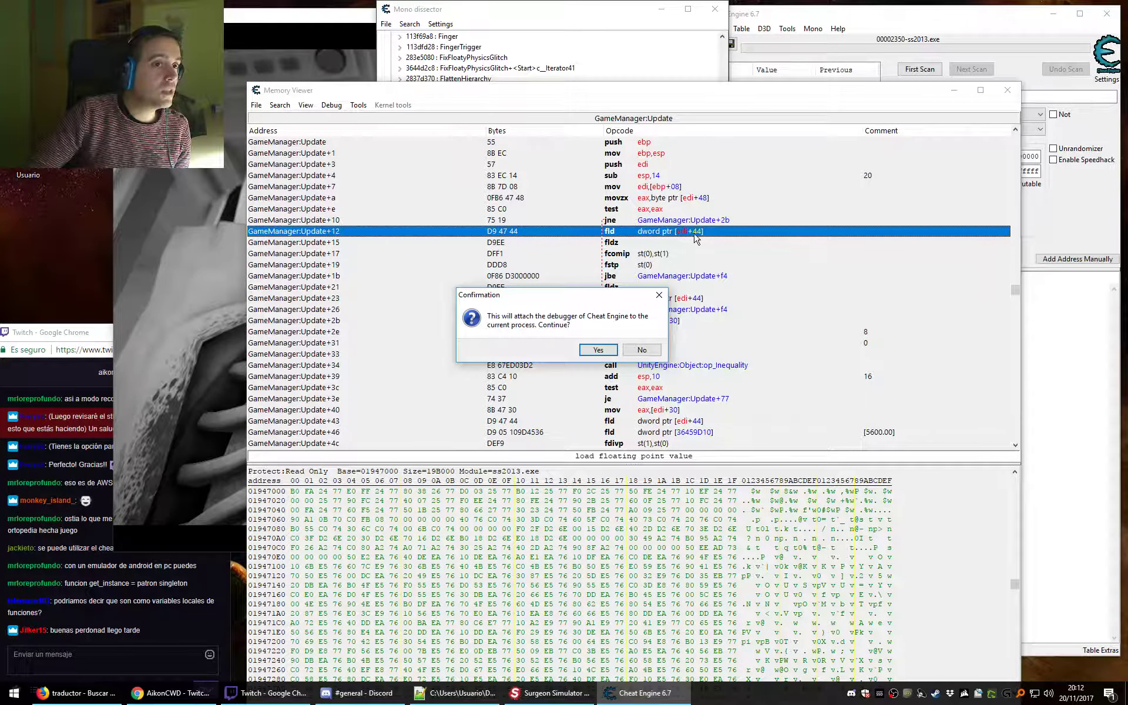
pyautogui.click(598, 349)
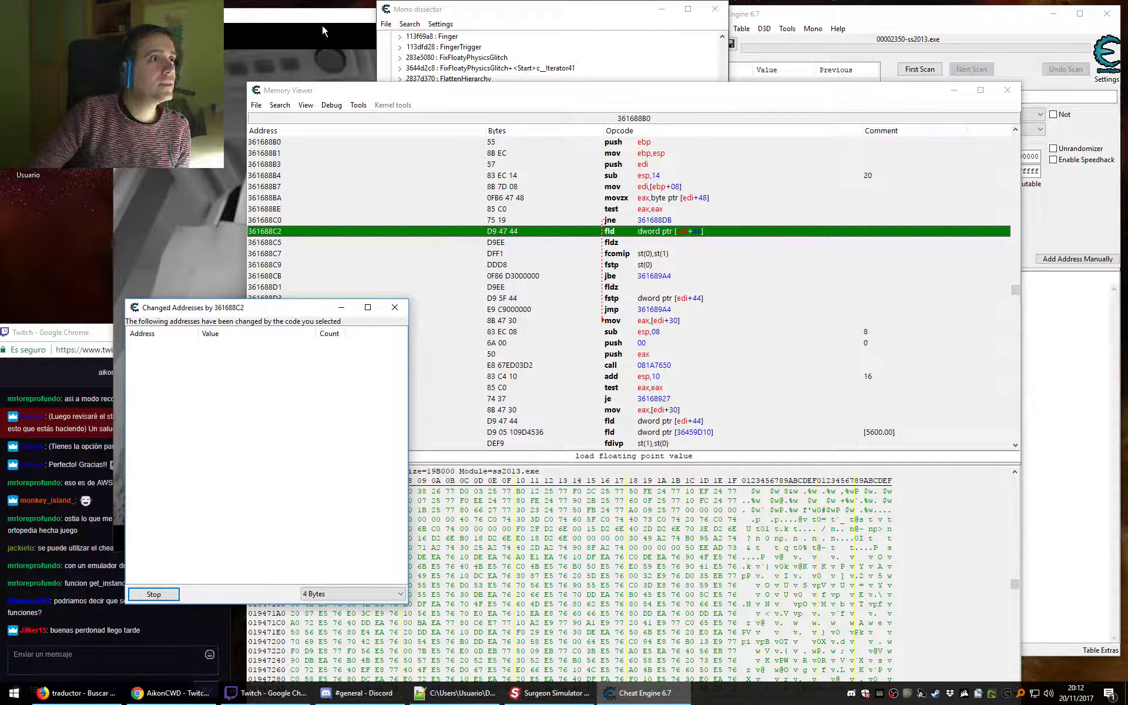
# Uncover the game window, resume the operation to watch for accessed addresses, and return to Cheat Engine.
pyautogui.moveTo(269, 315); pyautogui.dragTo(637, 377)
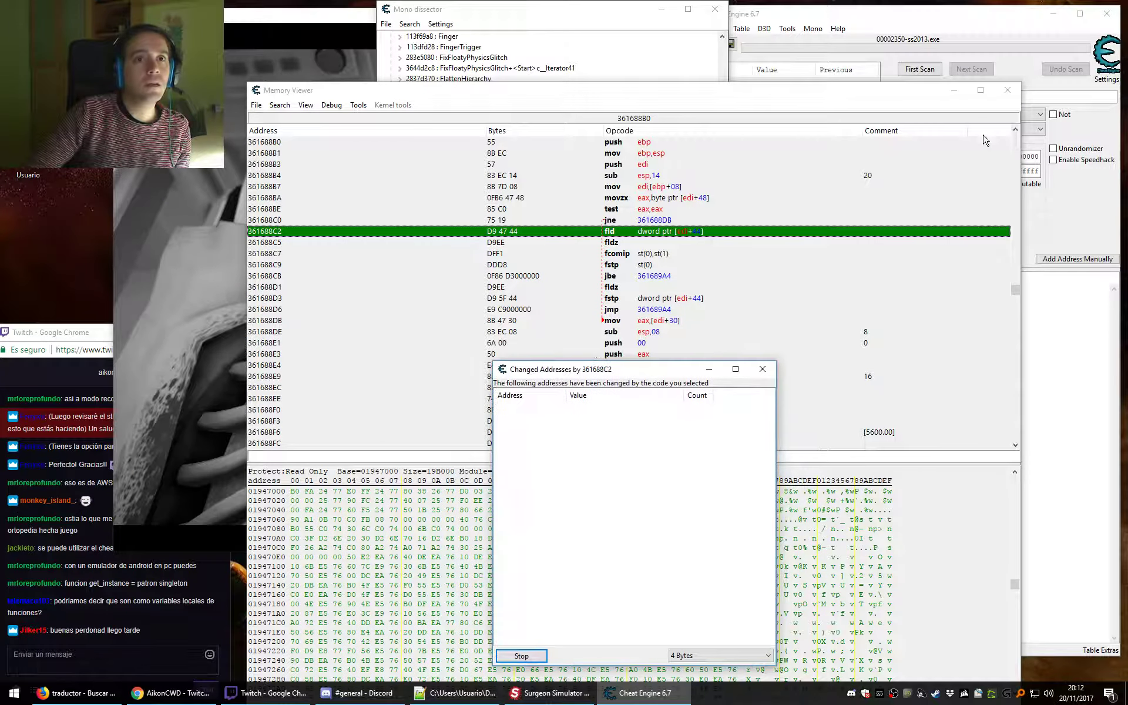
pyautogui.click(954, 90)
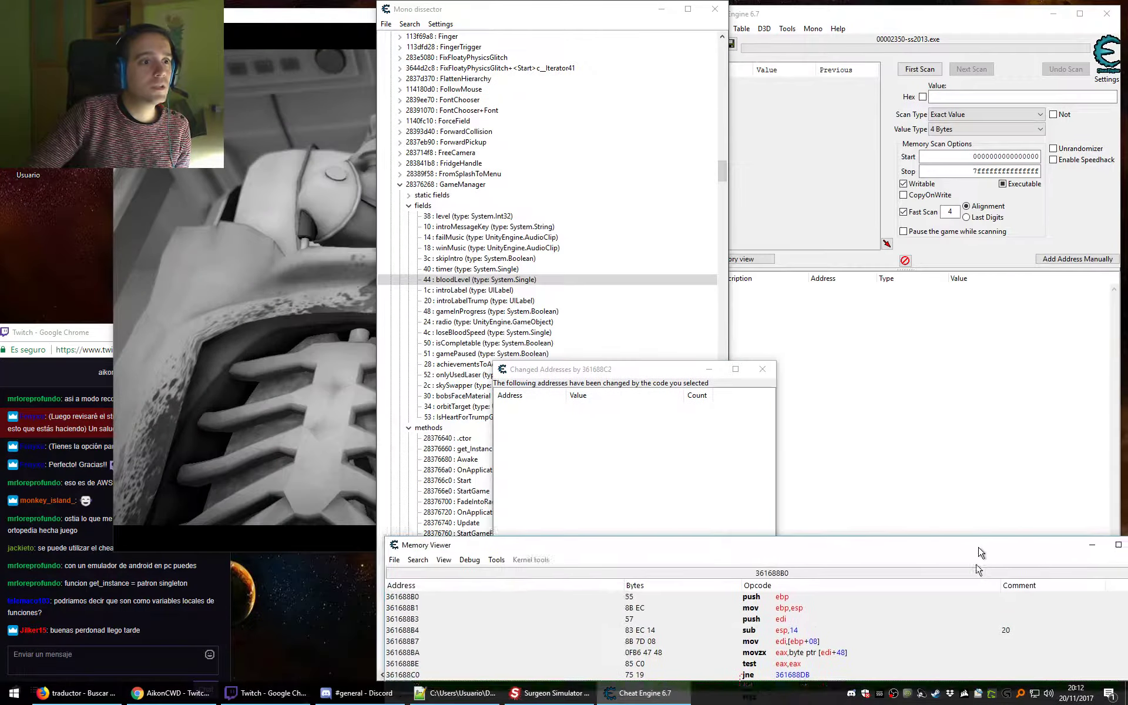
pyautogui.moveTo(551, 19); pyautogui.dragTo(982, 338)
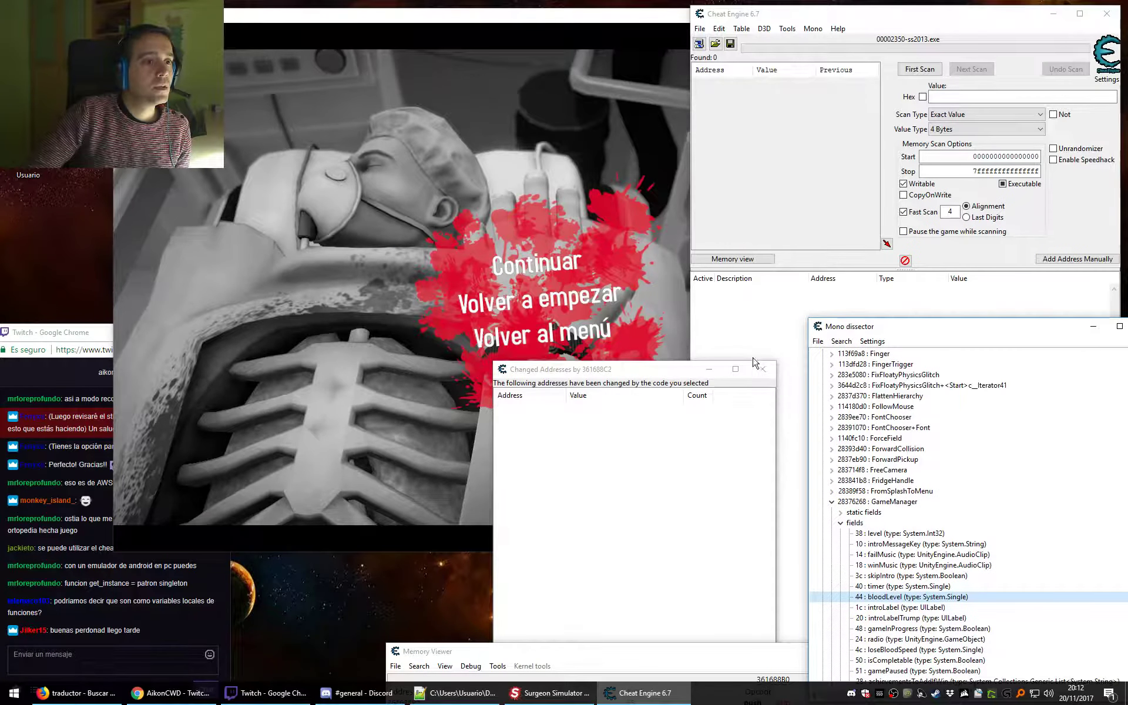
pyautogui.moveTo(676, 376); pyautogui.dragTo(573, 575)
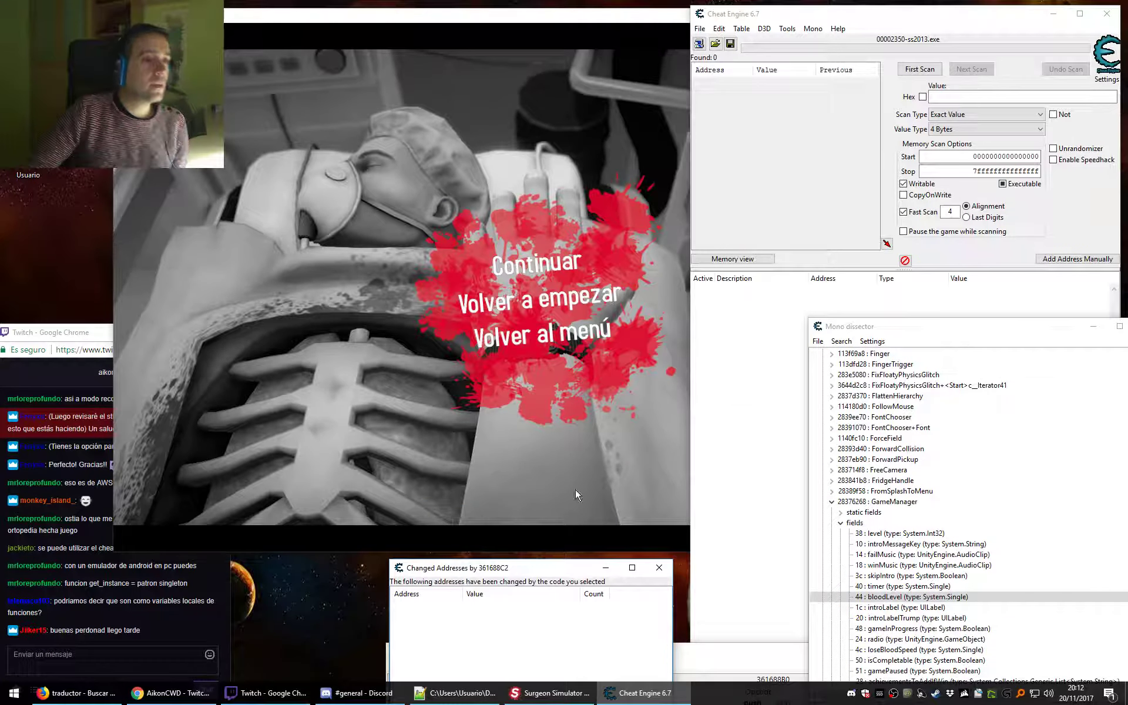
pyautogui.click(525, 267)
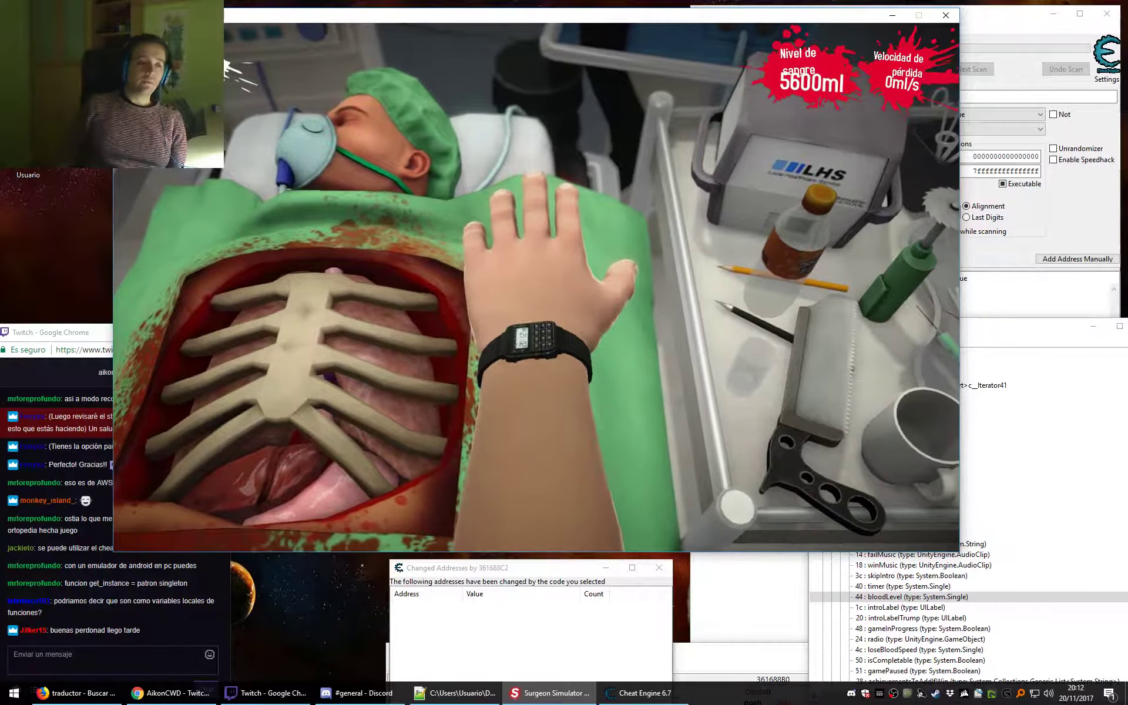
pyautogui.hotkey('alt', 'Tab')
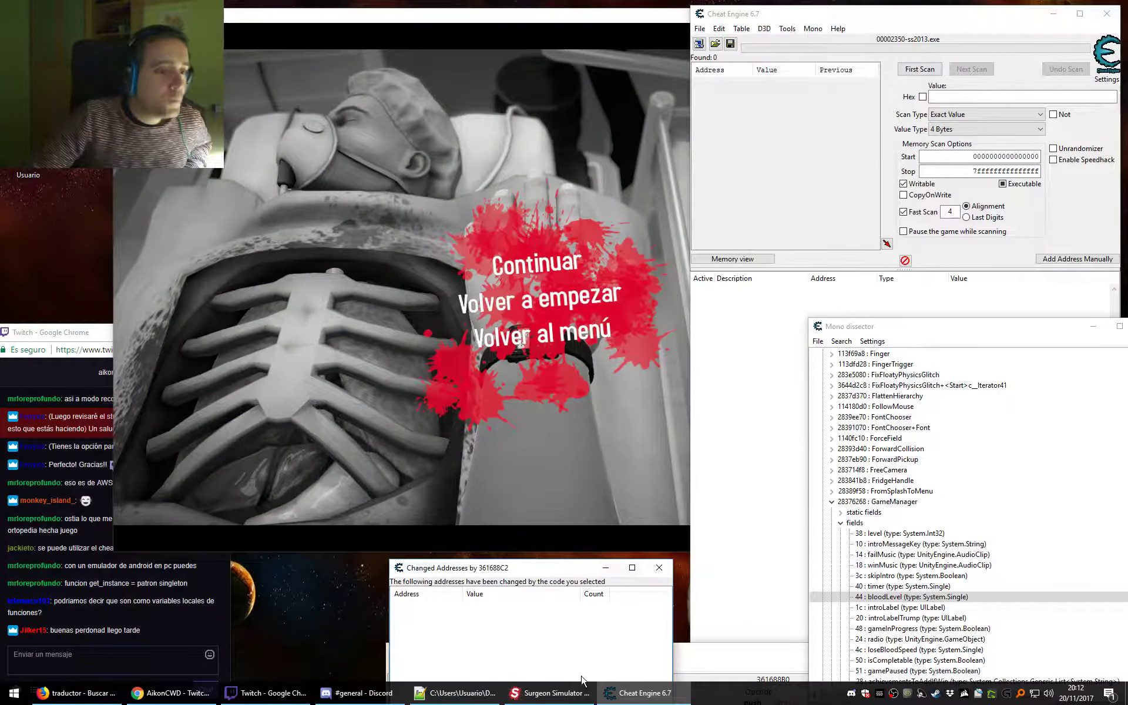
# Inspect the jne instruction before the monitored fld, then stop the address monitoring and close its results window.
pyautogui.moveTo(781, 658); pyautogui.dragTo(659, 59)
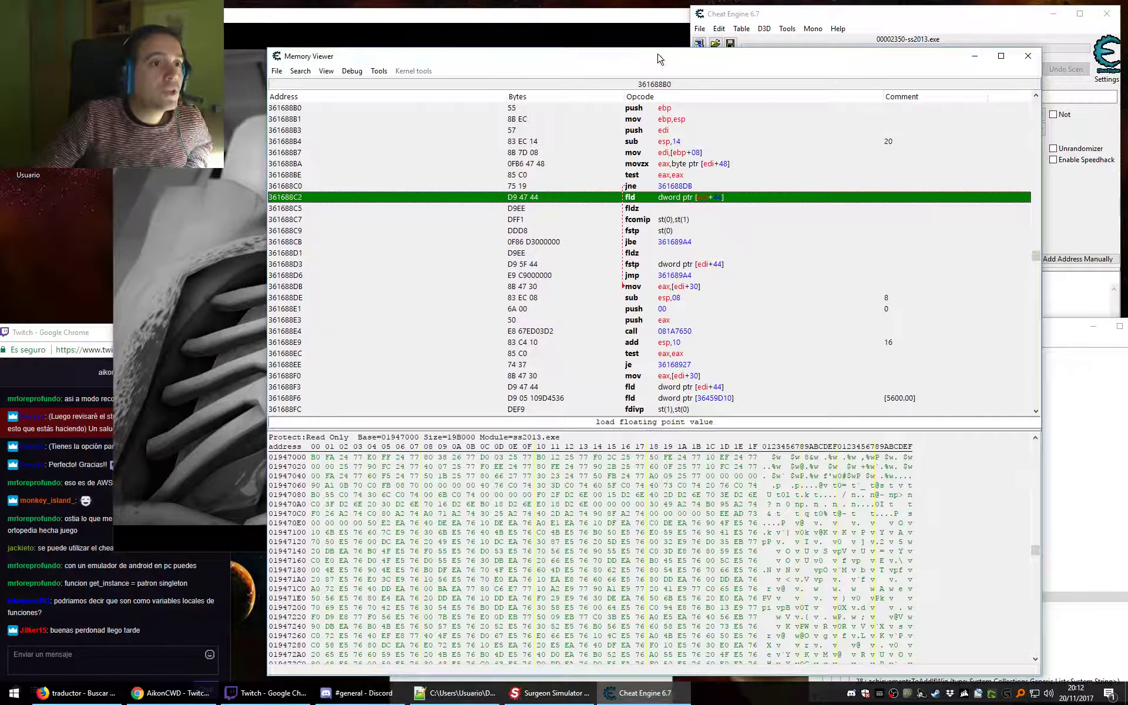
pyautogui.click(628, 188)
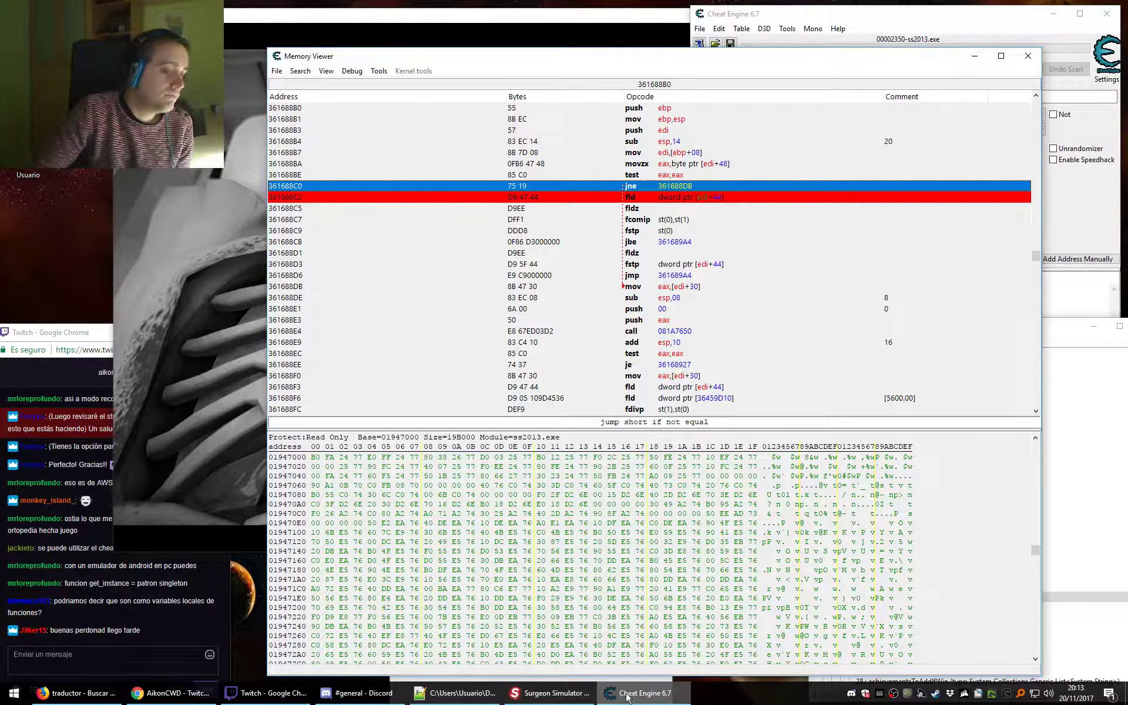
pyautogui.click(974, 56)
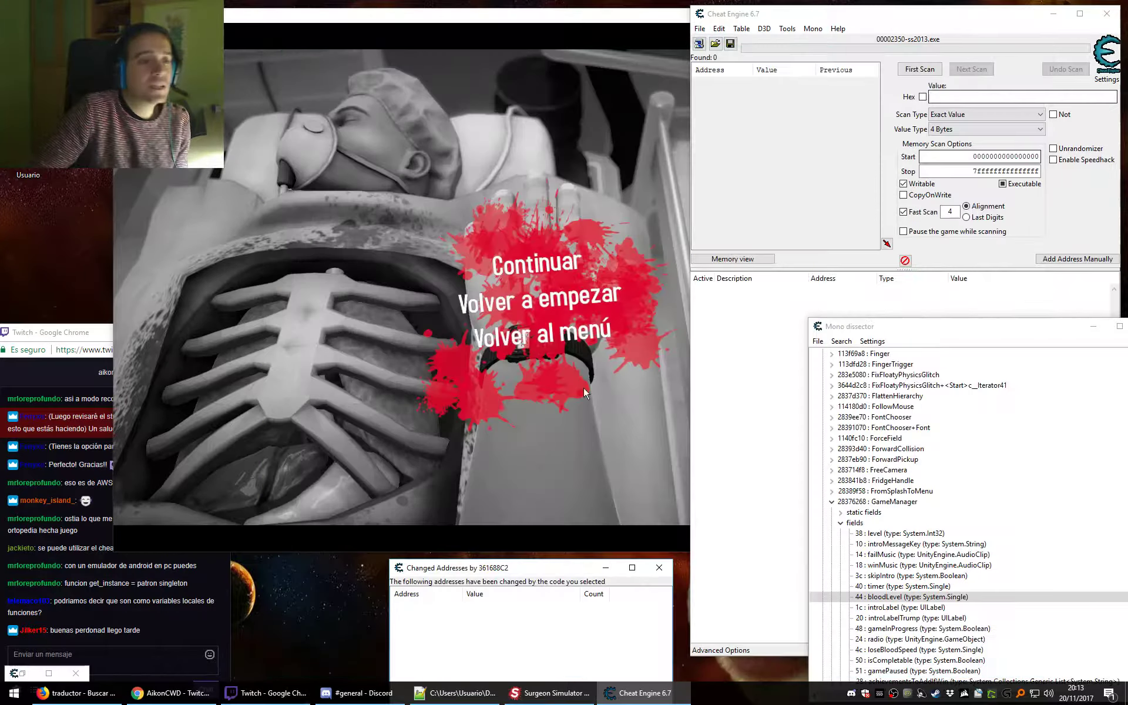
pyautogui.moveTo(505, 565); pyautogui.dragTo(505, 201)
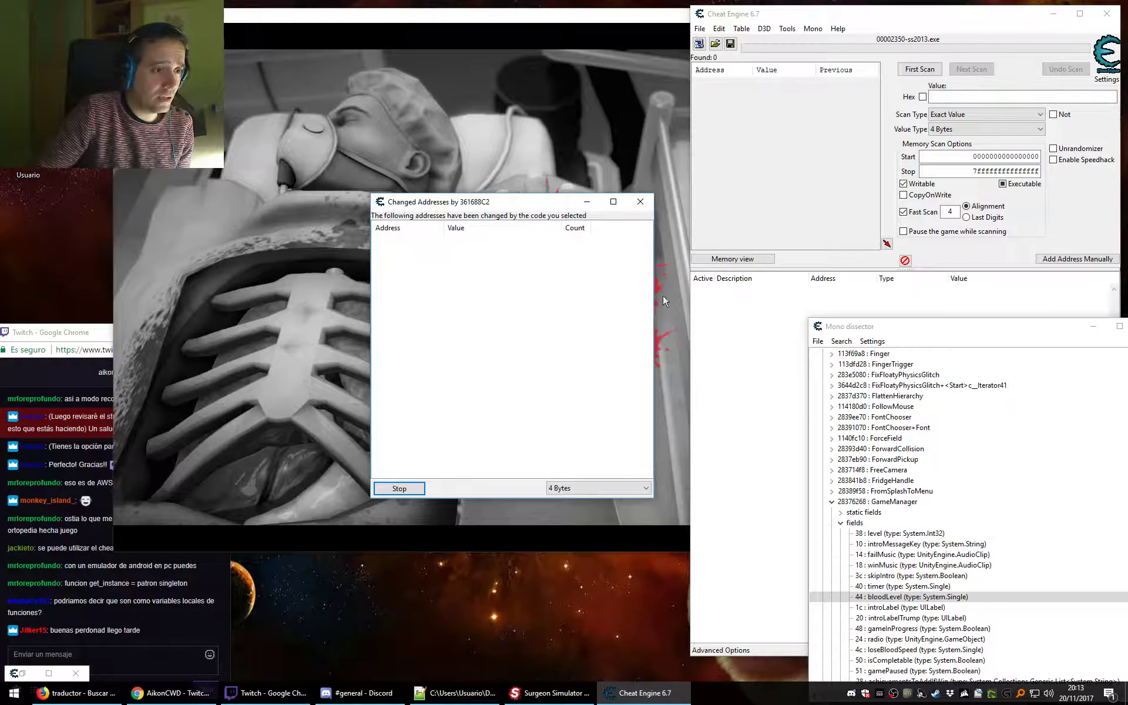
pyautogui.click(399, 488)
pyautogui.click(399, 488)
# Restore the Memory Viewer and find out what addresses the fld dword ptr [edi+44] instruction at 361688F3 accesses.
pyautogui.click(23, 673)
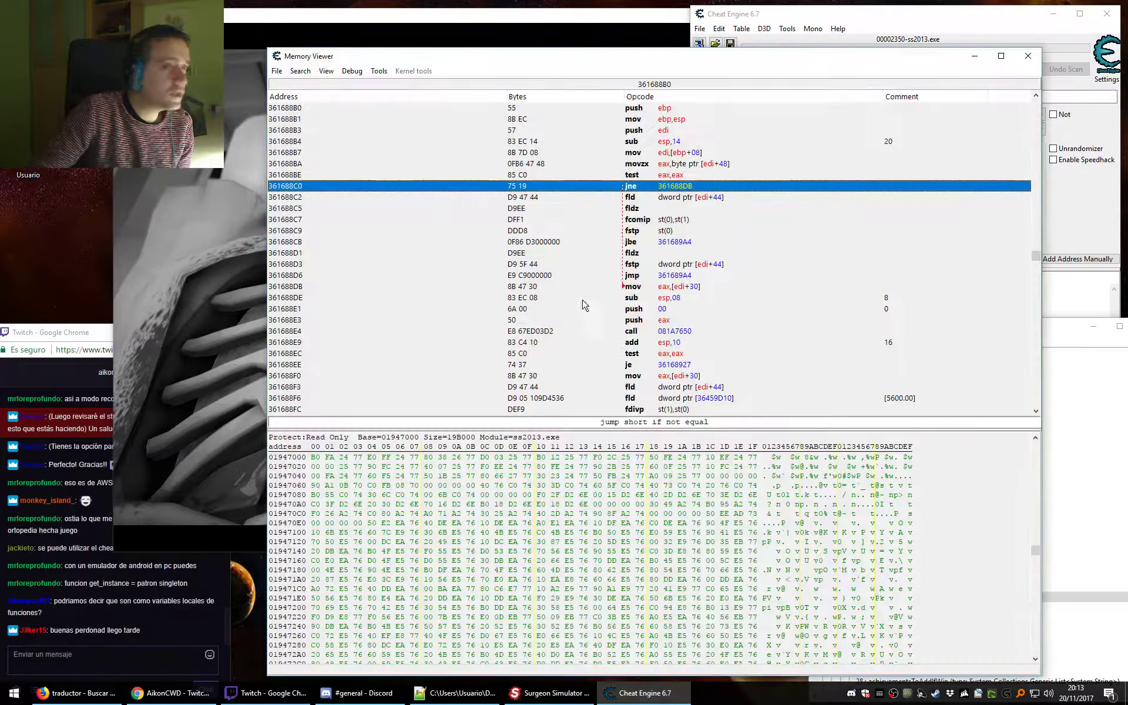
pyautogui.click(635, 177)
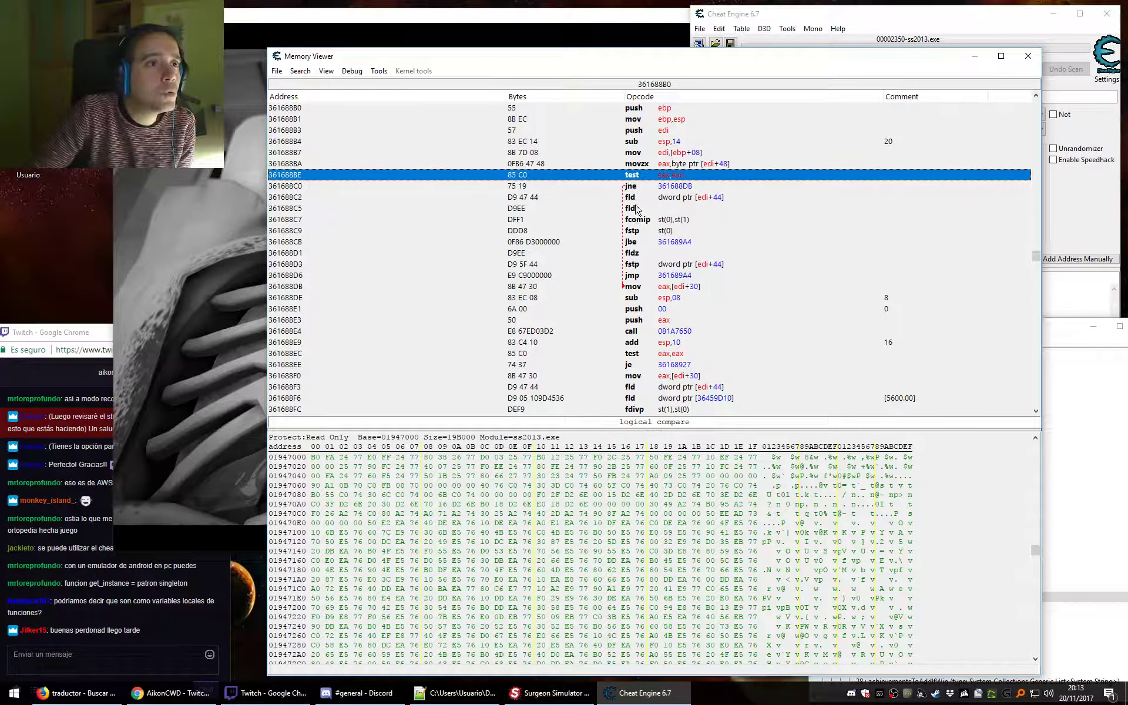
pyautogui.click(634, 186)
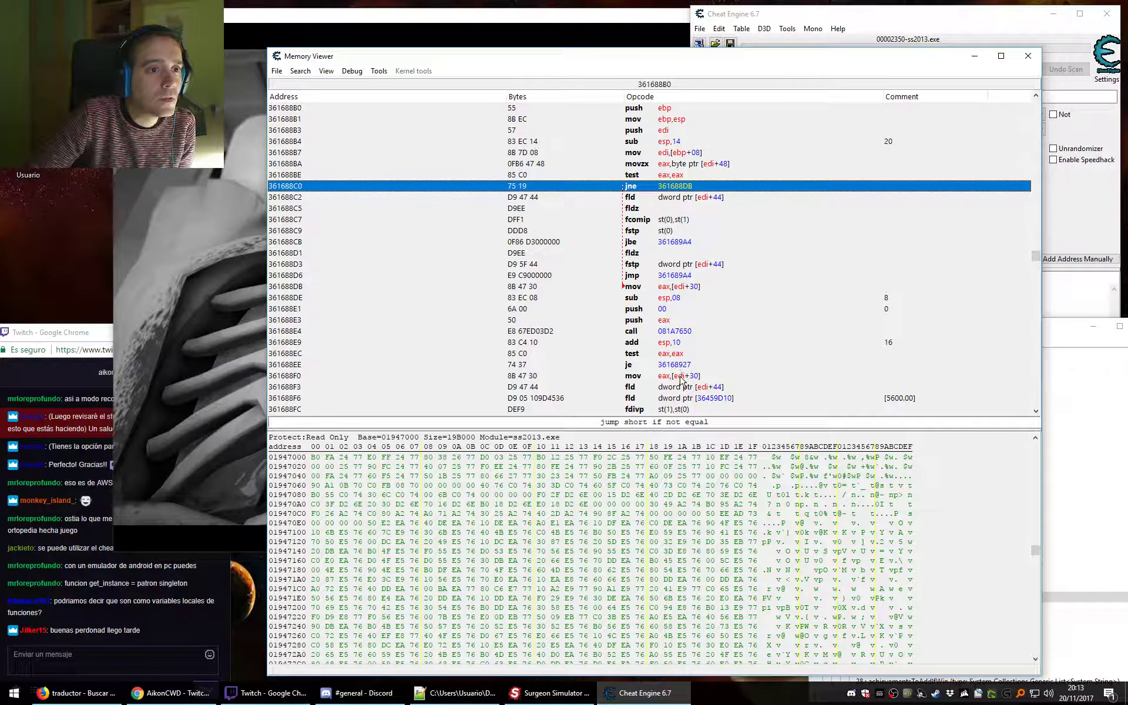
pyautogui.click(713, 388)
pyautogui.scroll(-5, 723, 373)
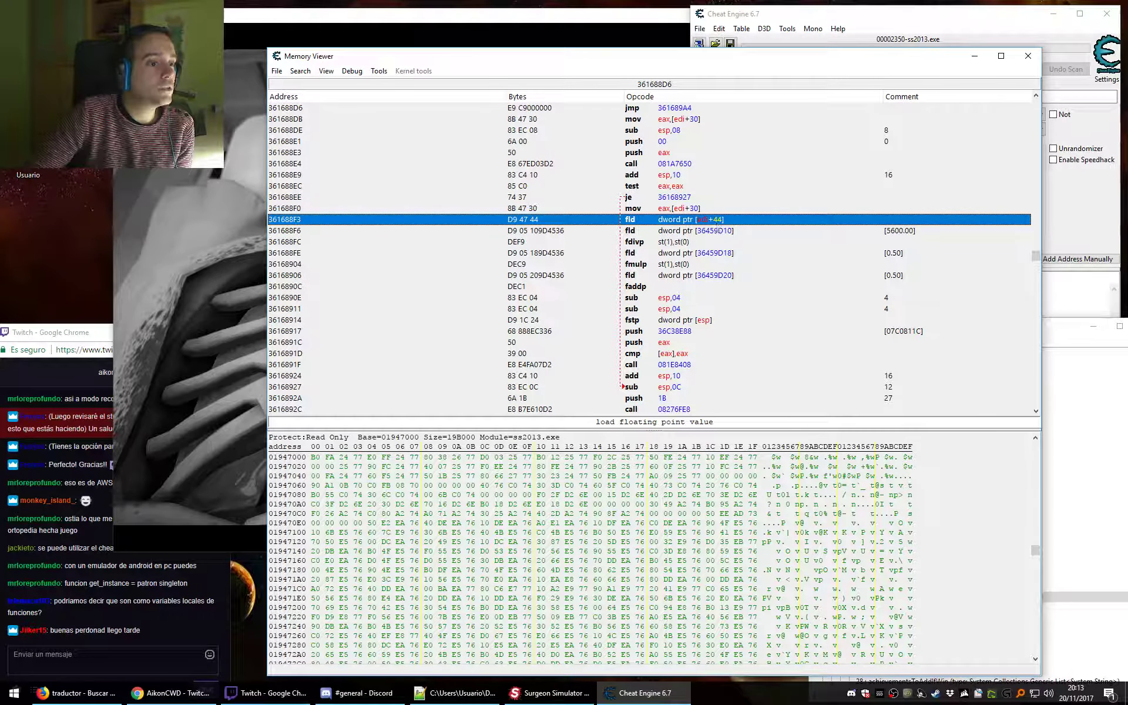
pyautogui.rightClick(699, 222)
pyautogui.click(757, 433)
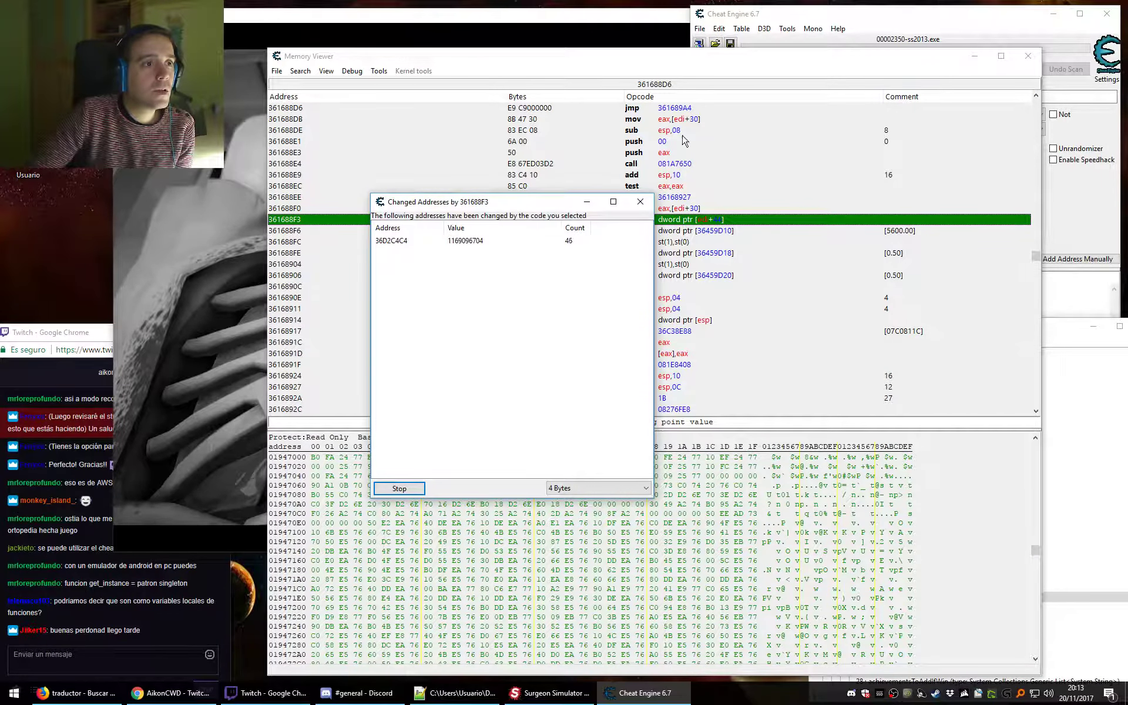
# Minimize the Memory Viewer and display the value accessed by 361688F3 as Float.
pyautogui.click(974, 56)
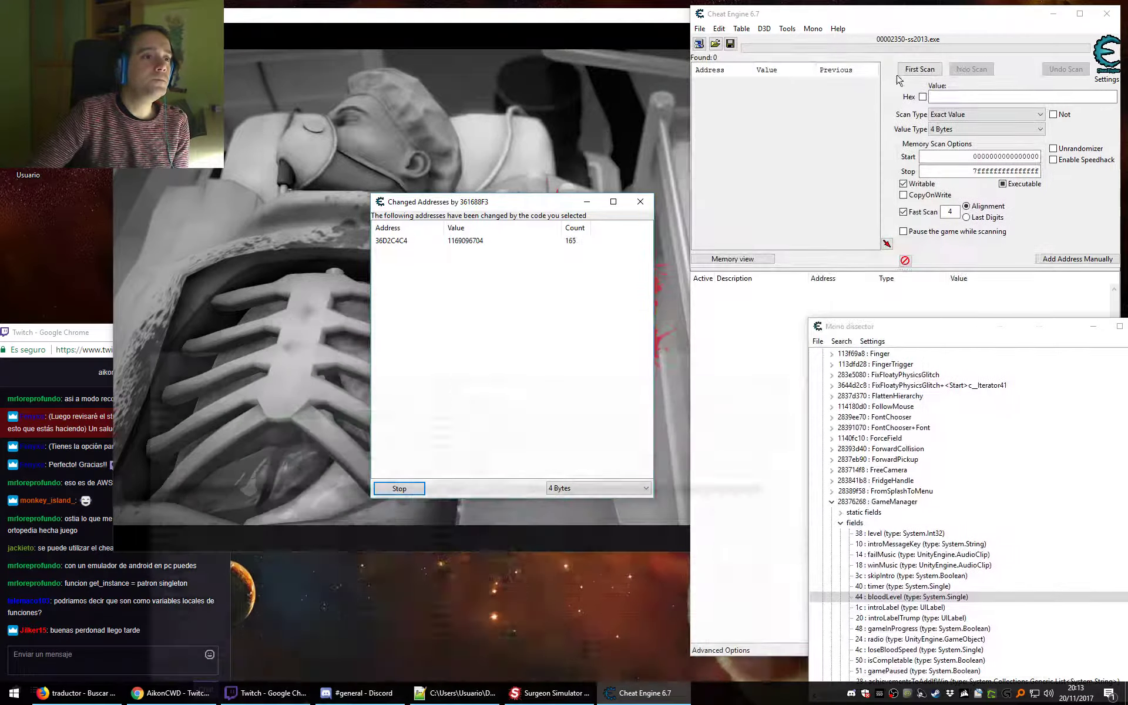
pyautogui.moveTo(487, 207); pyautogui.dragTo(519, 284)
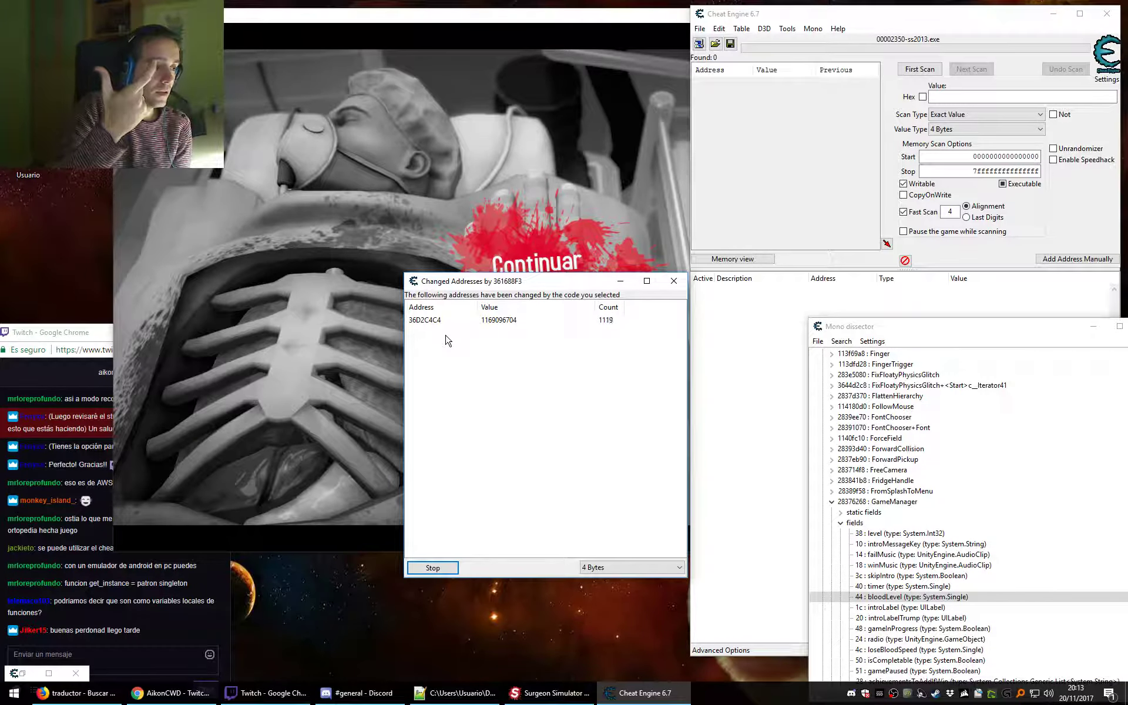
pyautogui.click(623, 567)
pyautogui.click(598, 605)
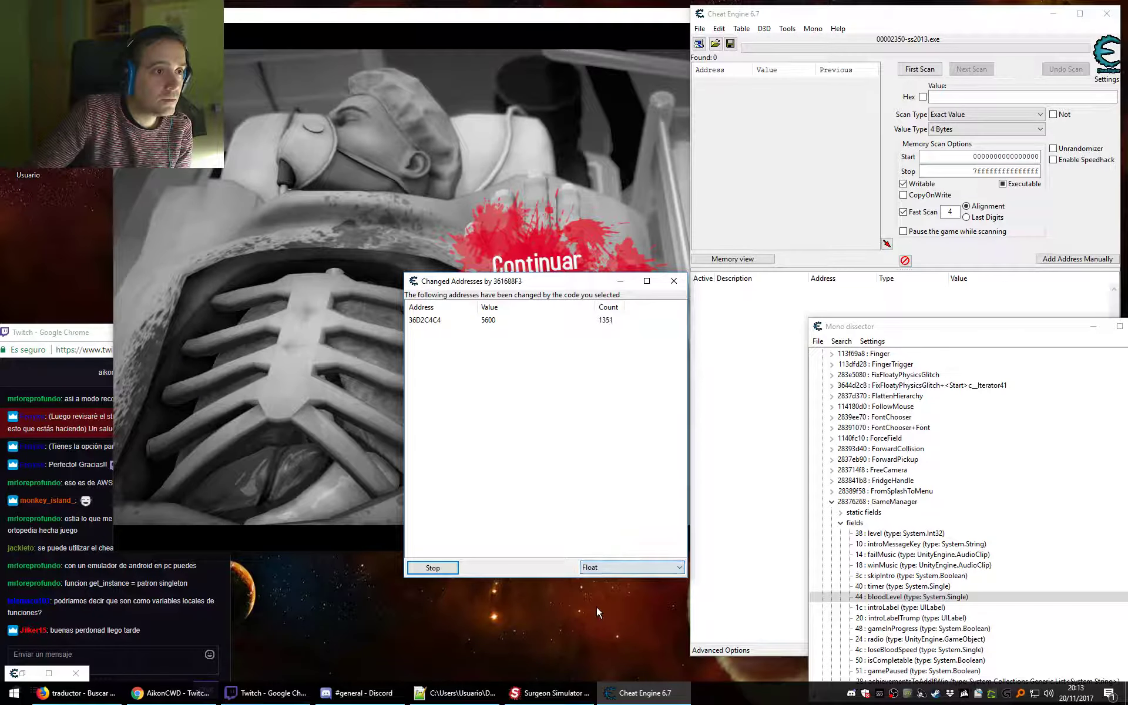
# Uncover the game window, resume the operation to compare the blood level with the monitored value, and return to Cheat Engine.
pyautogui.moveTo(509, 287); pyautogui.dragTo(477, 383)
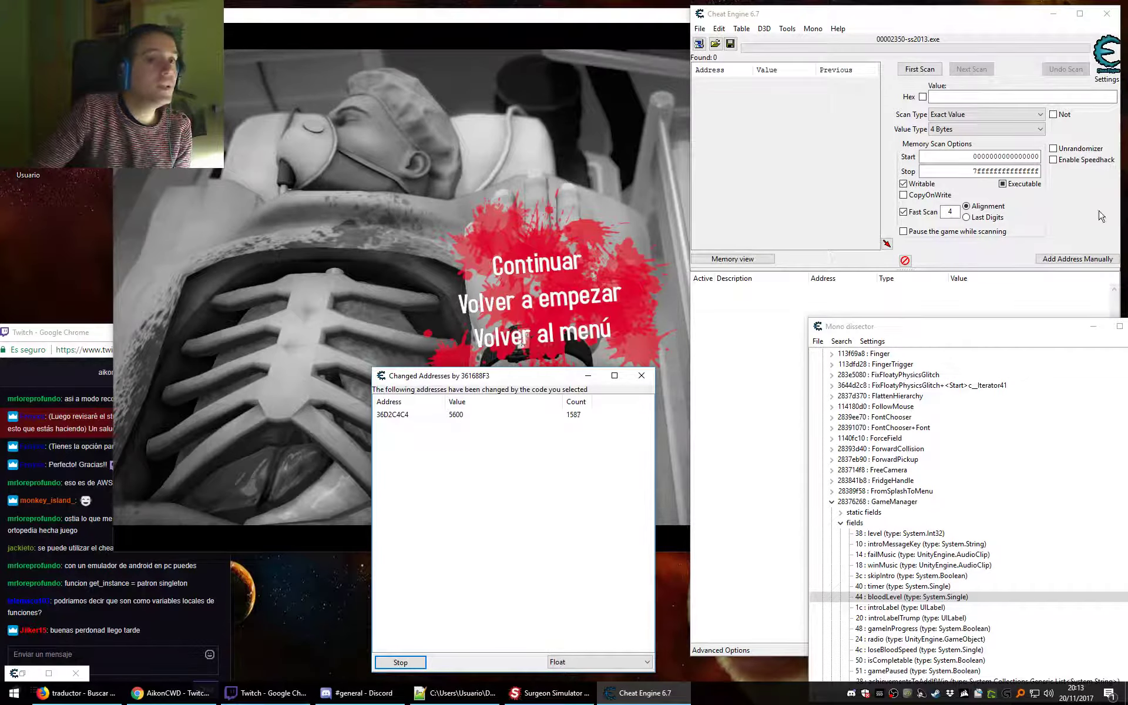
pyautogui.moveTo(910, 23); pyautogui.dragTo(950, 285)
pyautogui.moveTo(498, 381); pyautogui.dragTo(495, 563)
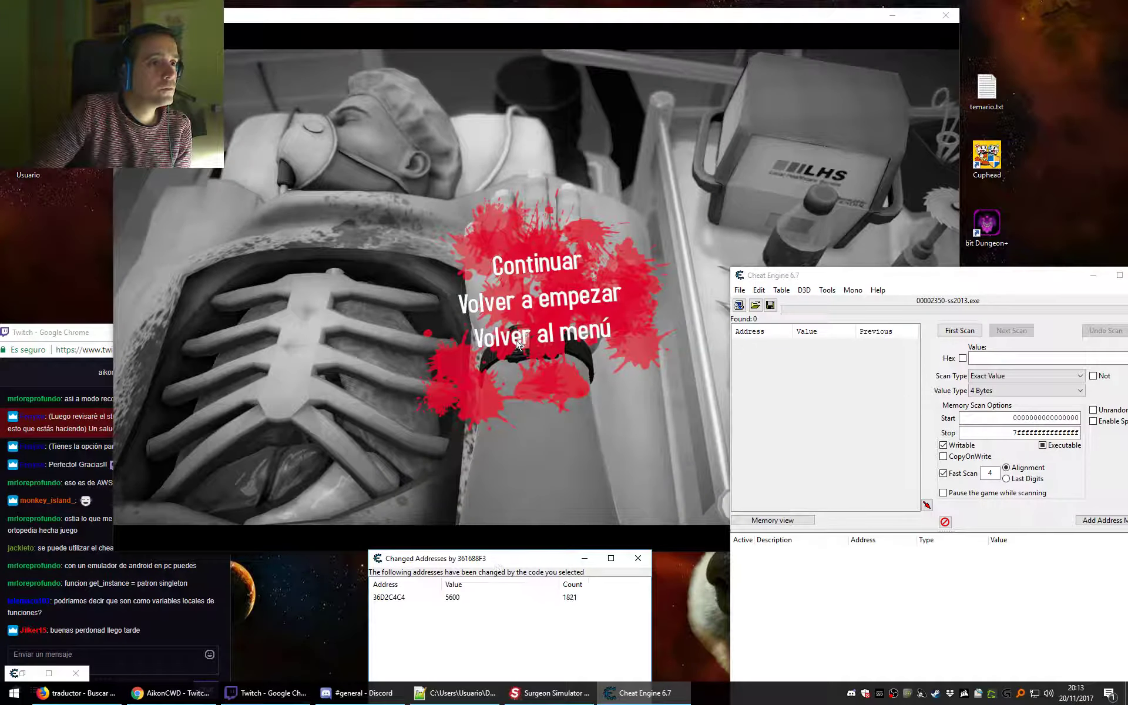
pyautogui.click(536, 264)
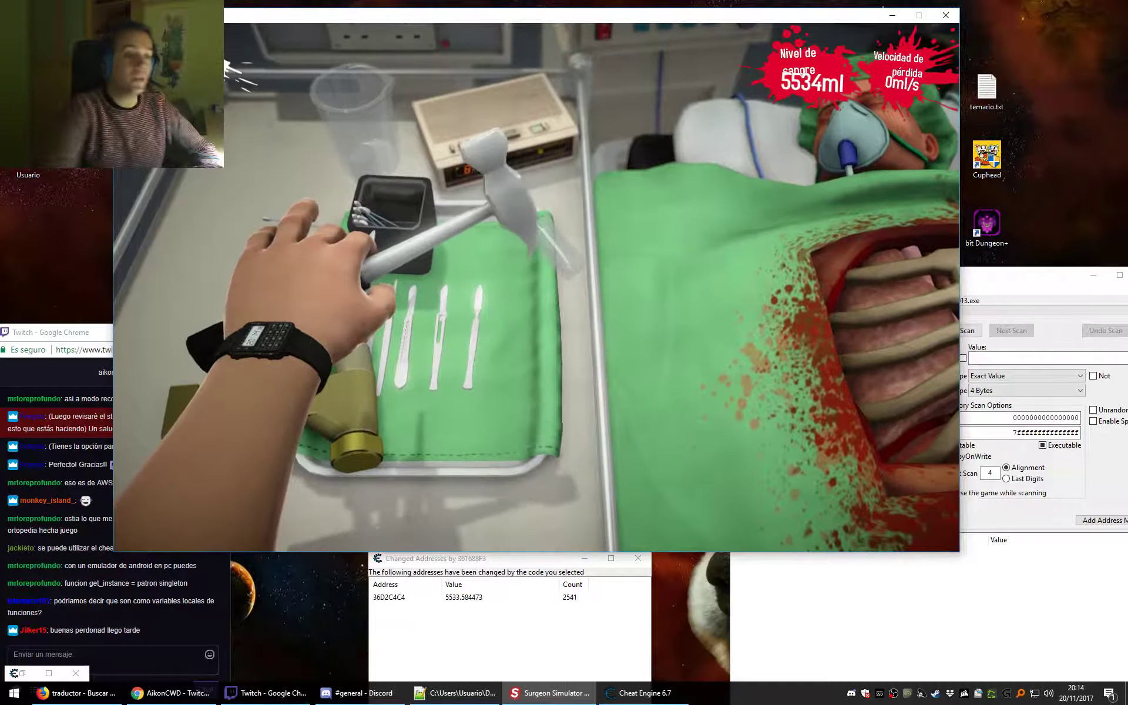
pyautogui.hotkey('alt', 'Tab')
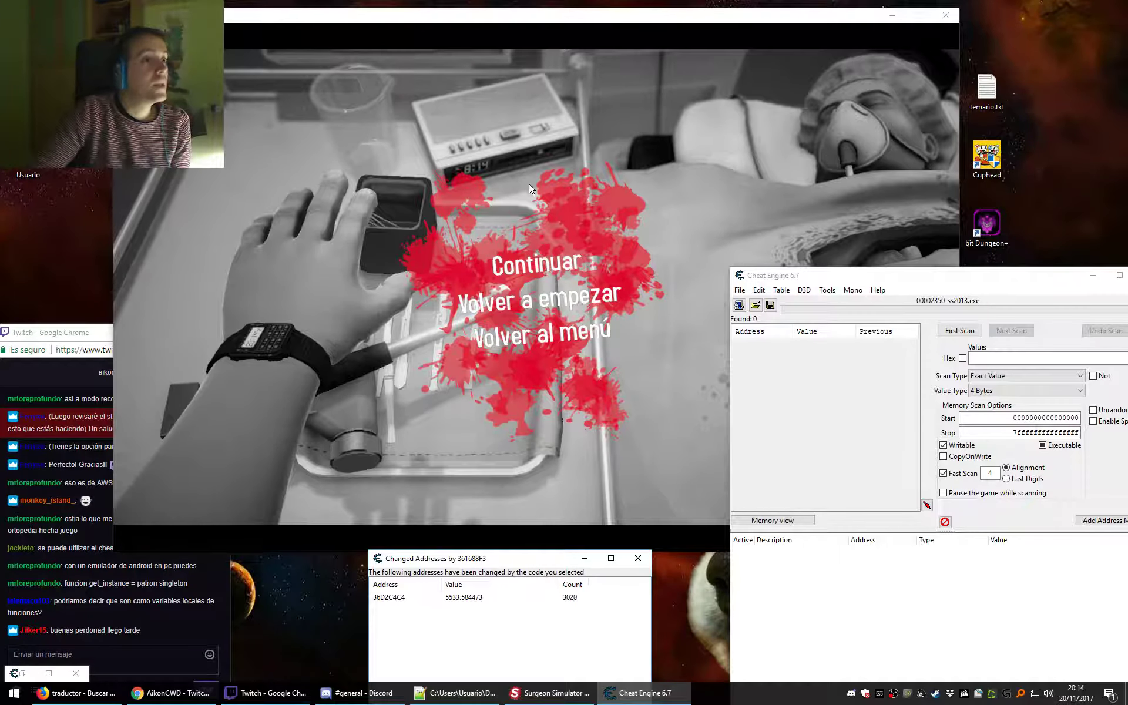
pyautogui.click(552, 258)
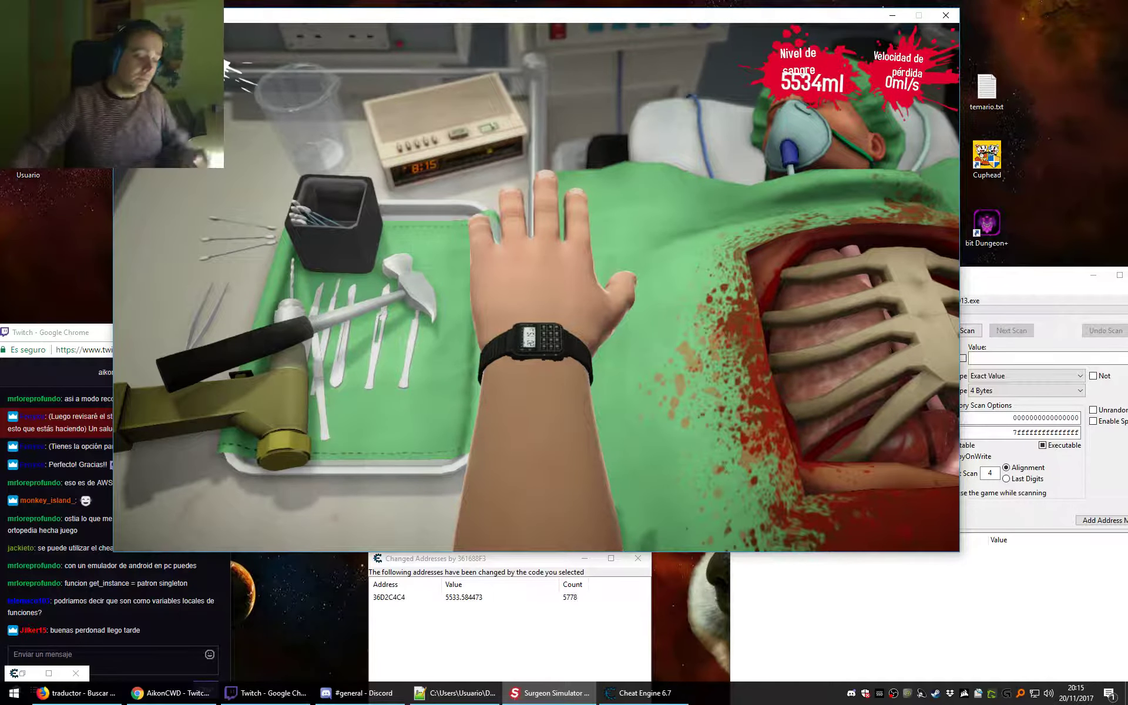
pyautogui.hotkey('alt', 'Tab')
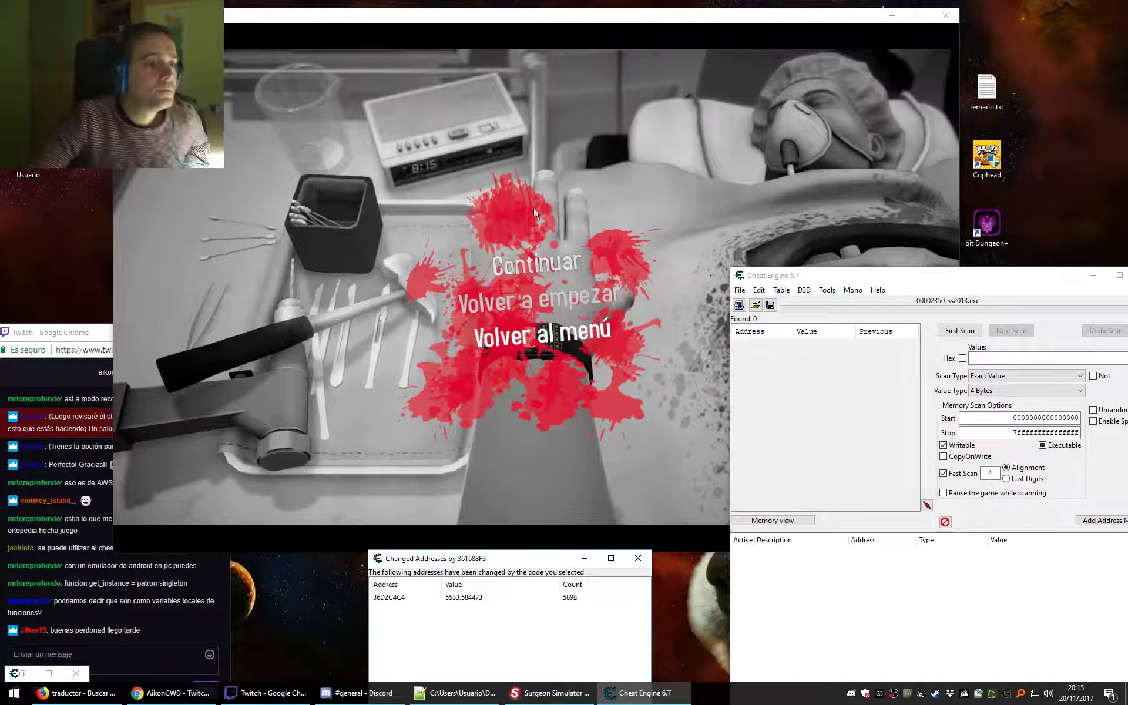
# Stop monitoring the addresses accessed by 361688F3 and restore the Memory Viewer.
pyautogui.moveTo(530, 565); pyautogui.dragTo(541, 250)
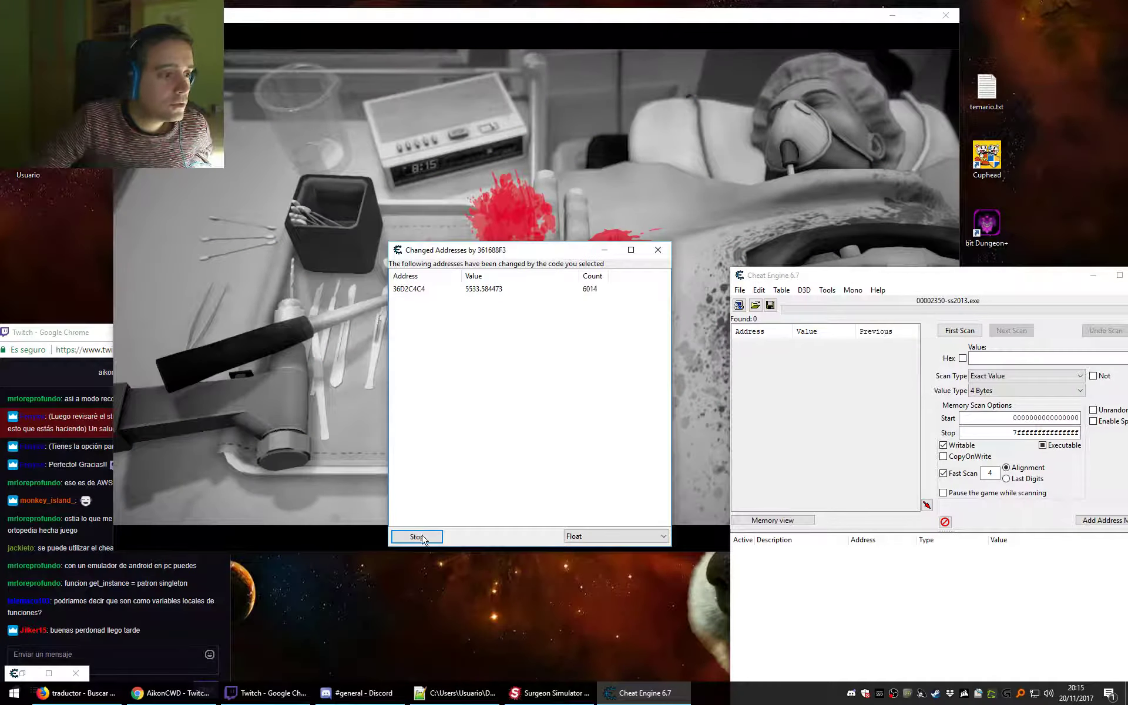
pyautogui.click(411, 537)
pyautogui.doubleClick(14, 673)
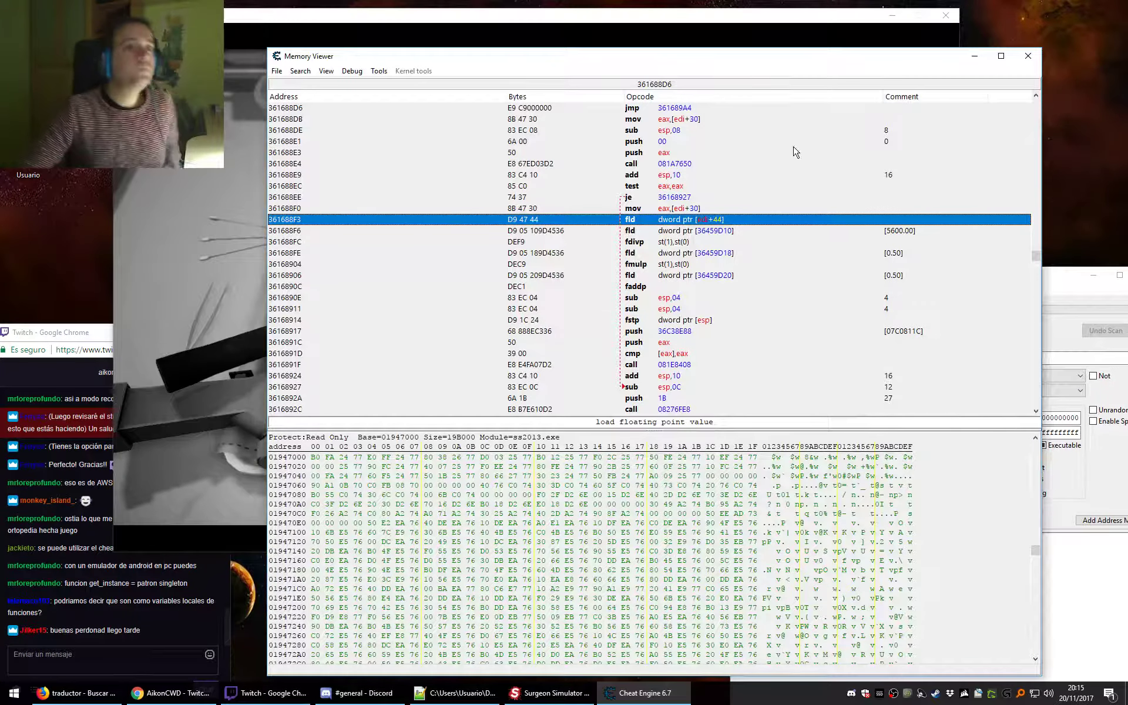
# Rearrange the Memory Viewer, game and Cheat Engine windows to bring the Mono dissector's GameManager fields into full view.
pyautogui.moveTo(474, 55); pyautogui.dragTo(278, 319)
pyautogui.moveTo(854, 19); pyautogui.dragTo(1019, 571)
pyautogui.moveTo(673, 322); pyautogui.dragTo(722, 663)
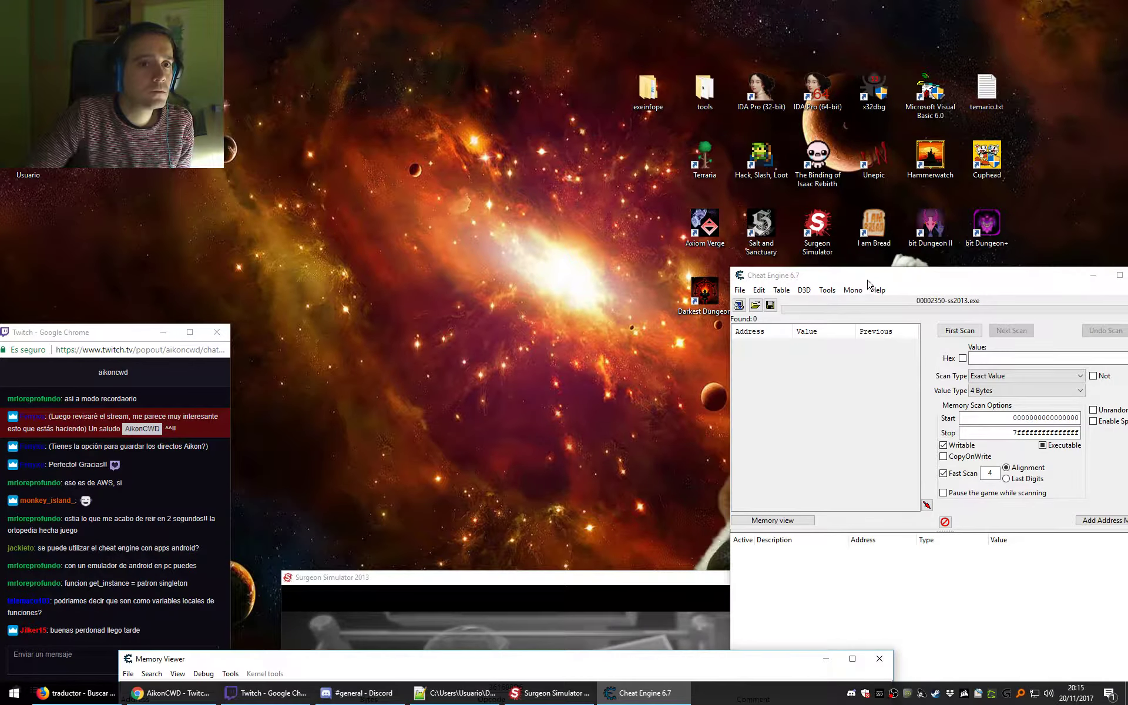
pyautogui.moveTo(888, 279); pyautogui.dragTo(670, 13)
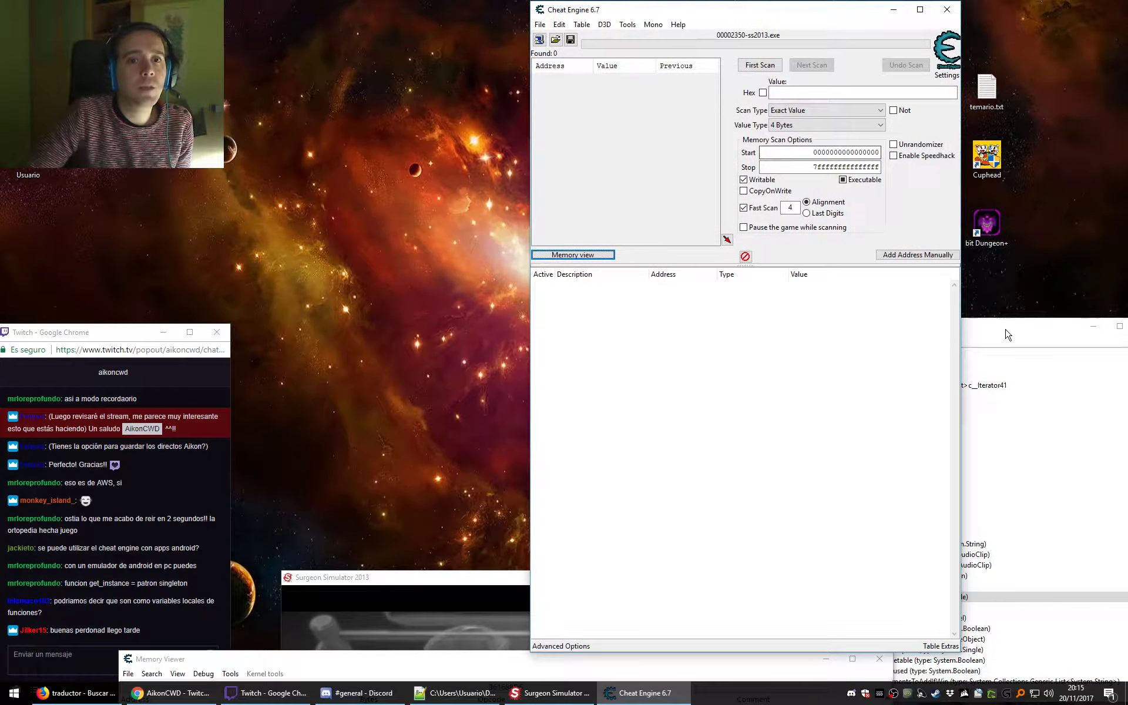
pyautogui.moveTo(1006, 328); pyautogui.dragTo(478, 116)
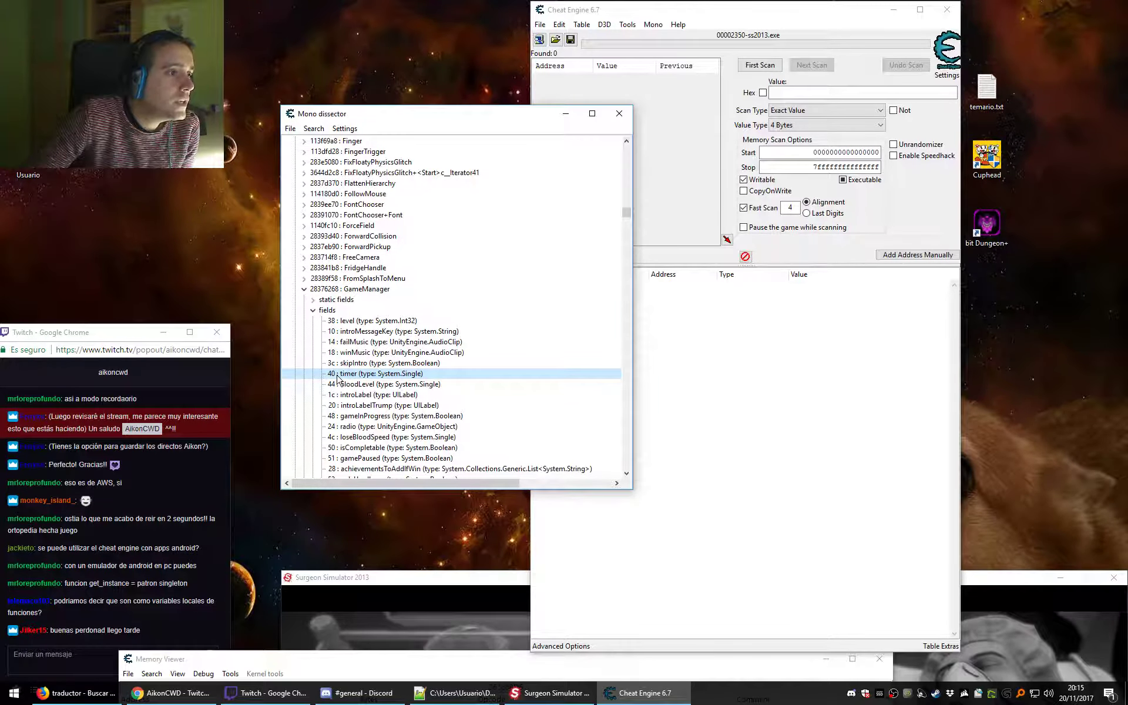
# Find out what addresses the fld dword ptr [edi+40] instruction at 3616894C accesses, matching GameManager's timer field.
pyautogui.moveTo(364, 664); pyautogui.dragTo(436, 89)
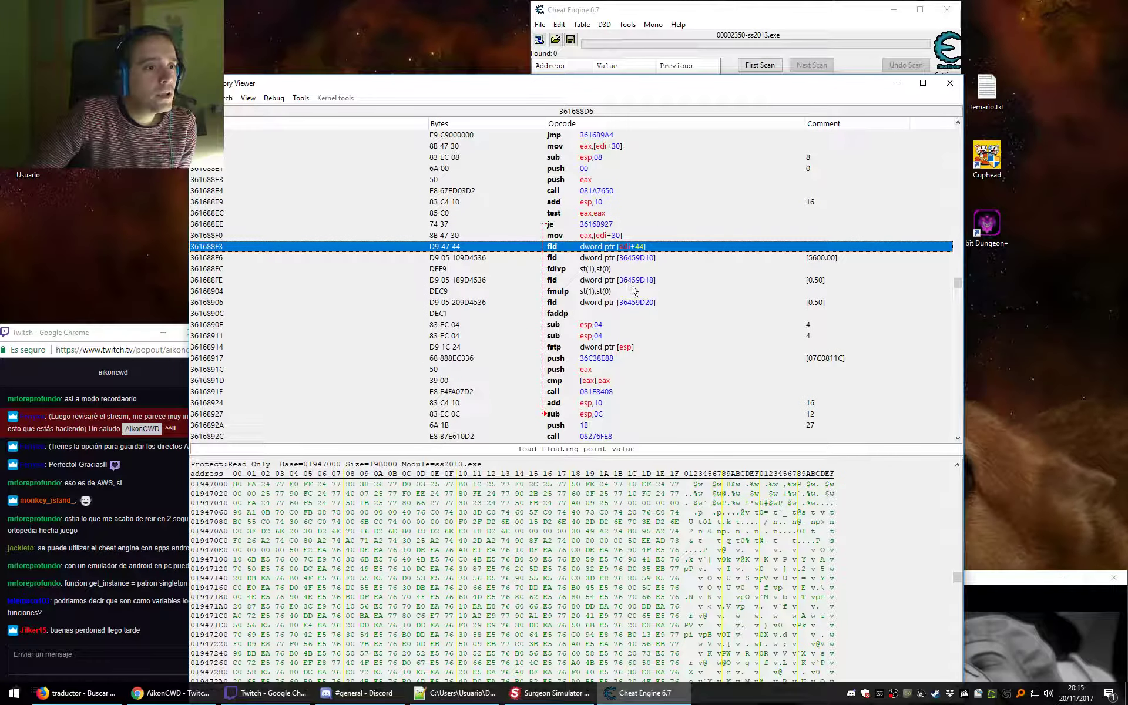
pyautogui.scroll(-4, 631, 288)
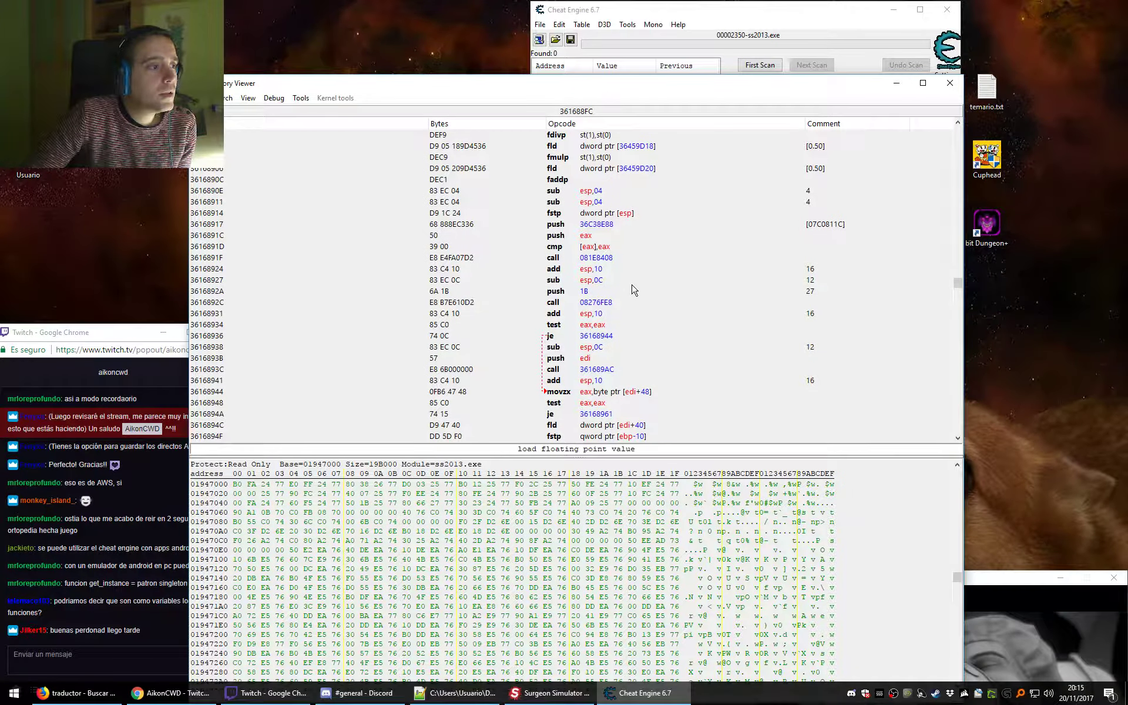
pyautogui.scroll(-2, 631, 289)
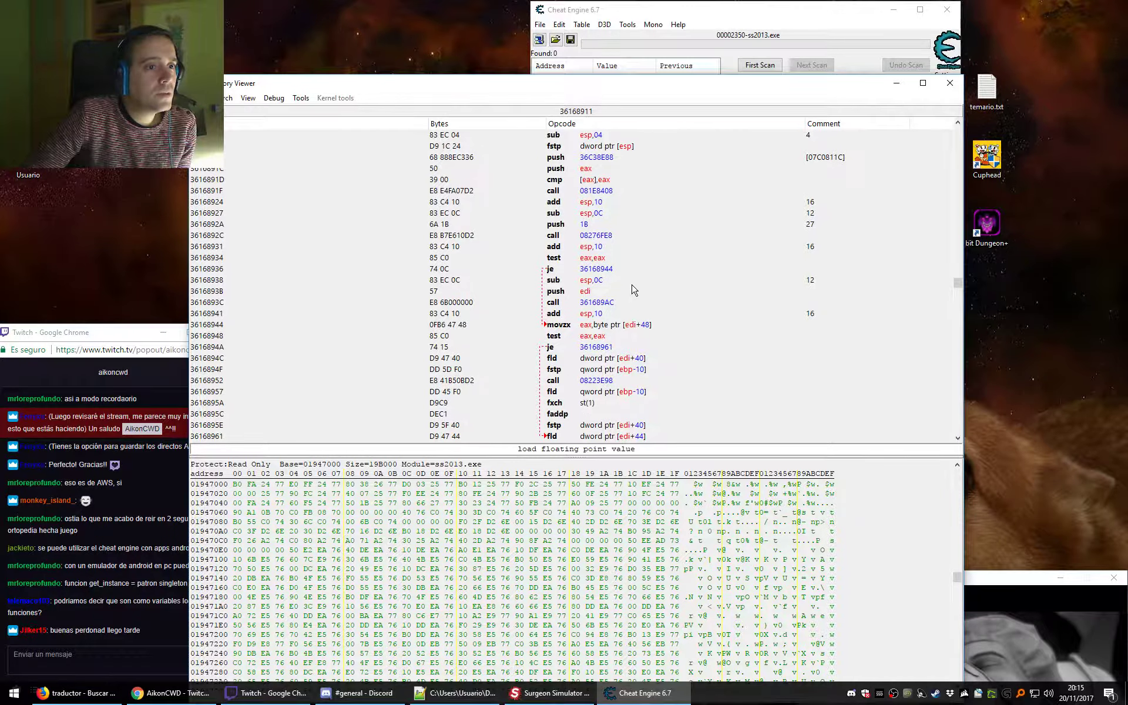
pyautogui.click(609, 359)
pyautogui.scroll(-3, 613, 366)
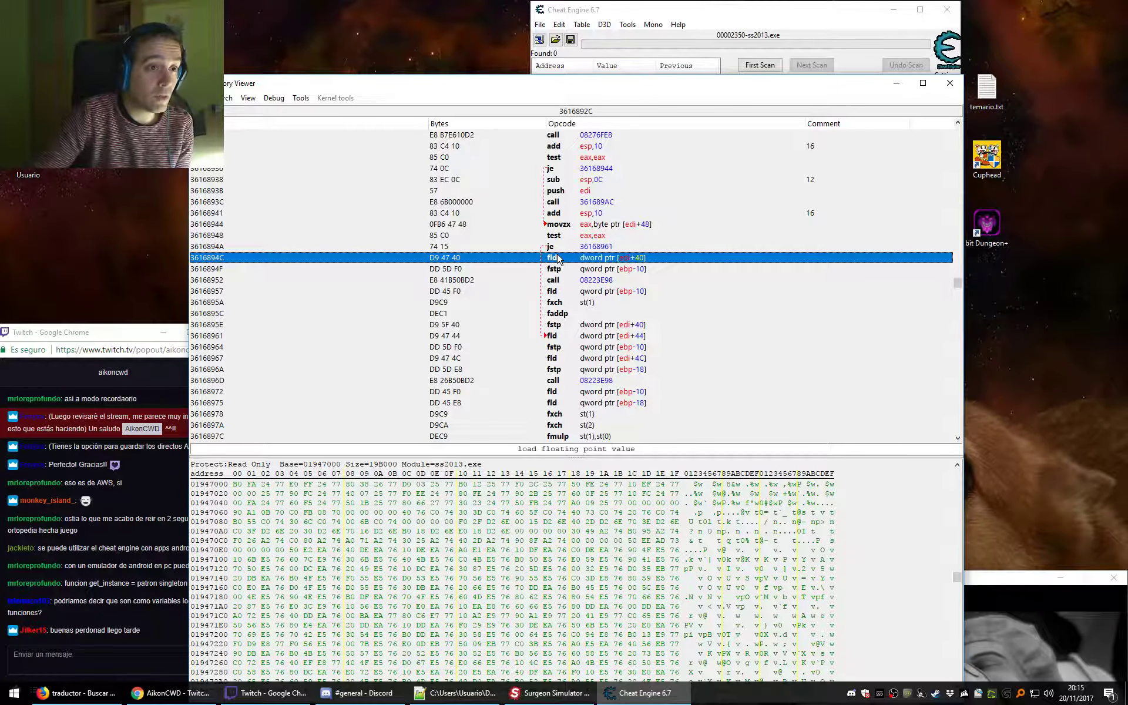
pyautogui.rightClick(627, 259)
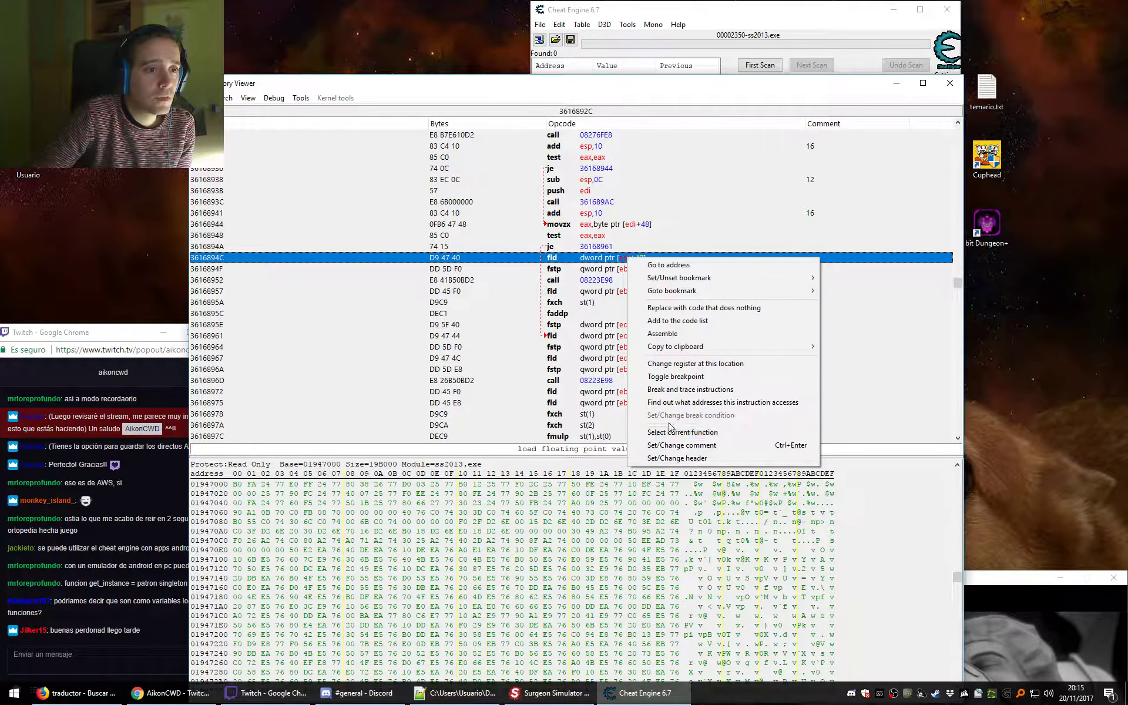
pyautogui.click(672, 402)
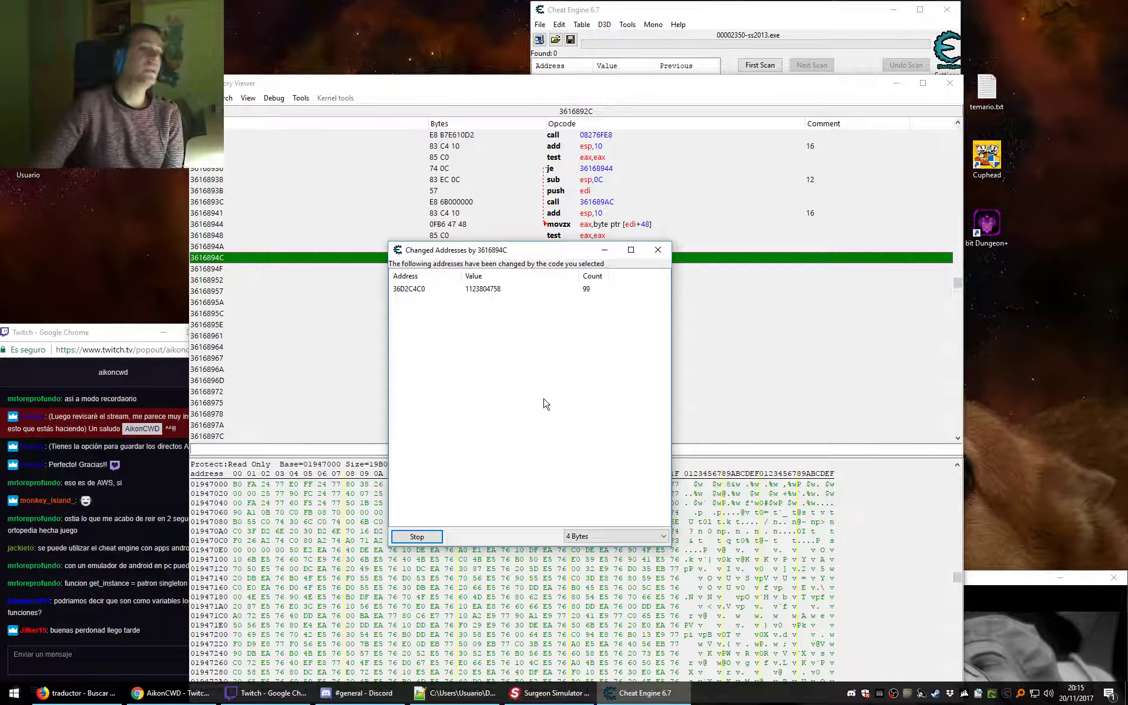
# Minimize the Memory Viewer and display the value accessed by 3616894C as Float.
pyautogui.click(896, 82)
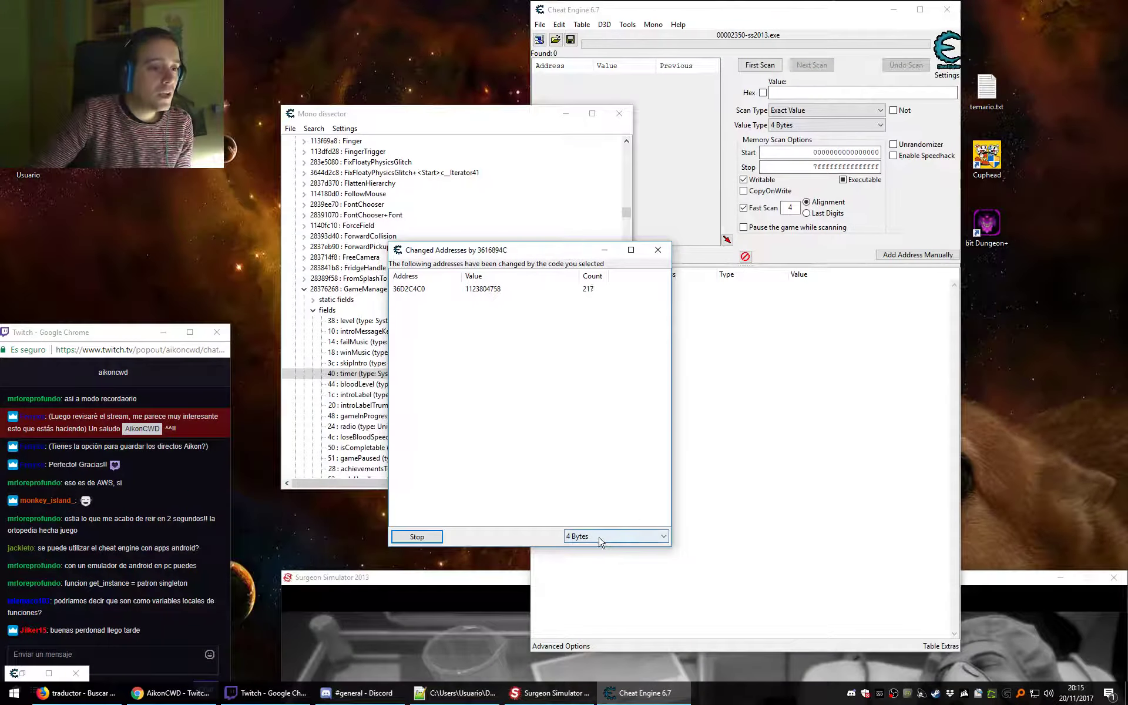
pyautogui.click(581, 537)
pyautogui.click(579, 579)
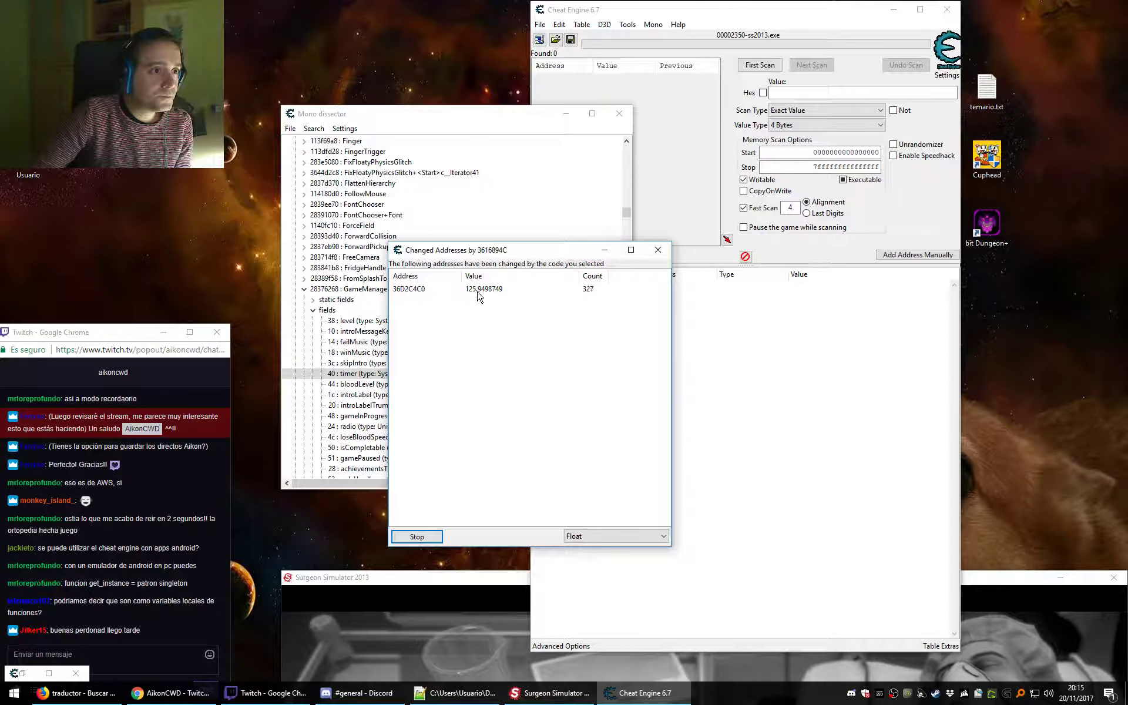
# Arrange the windows around the game and resume the operation to compare the in-game timer with the monitored value.
pyautogui.click(457, 582)
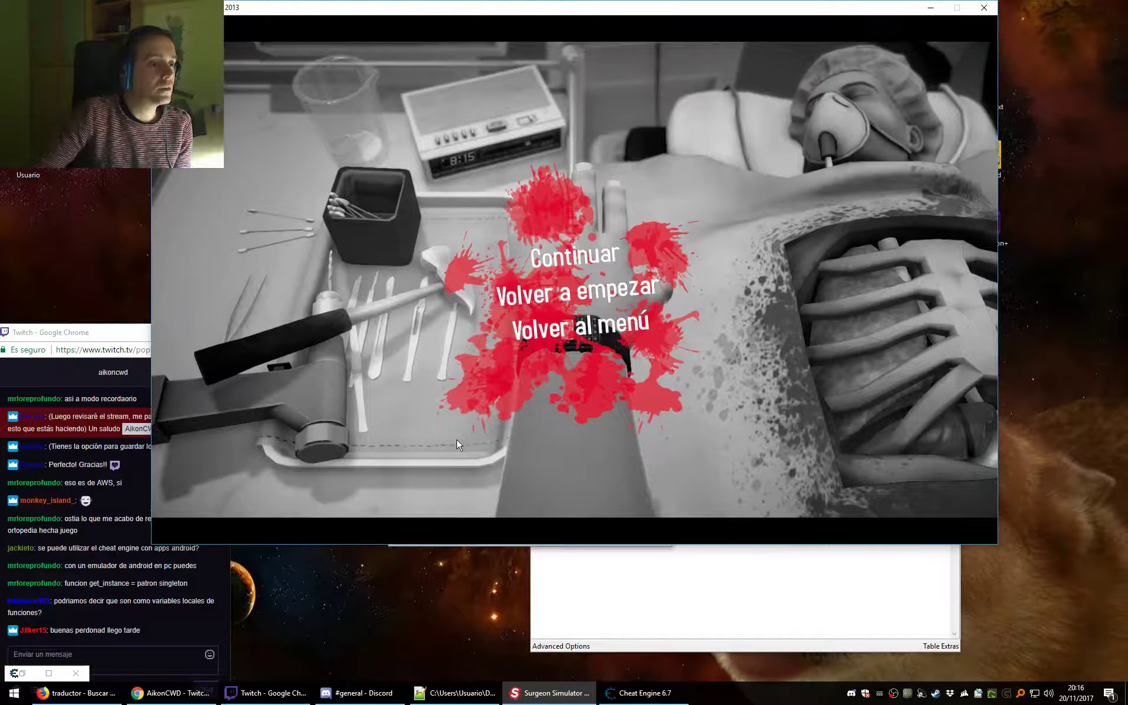
pyautogui.click(477, 546)
pyautogui.moveTo(496, 252); pyautogui.dragTo(455, 568)
pyautogui.click(566, 114)
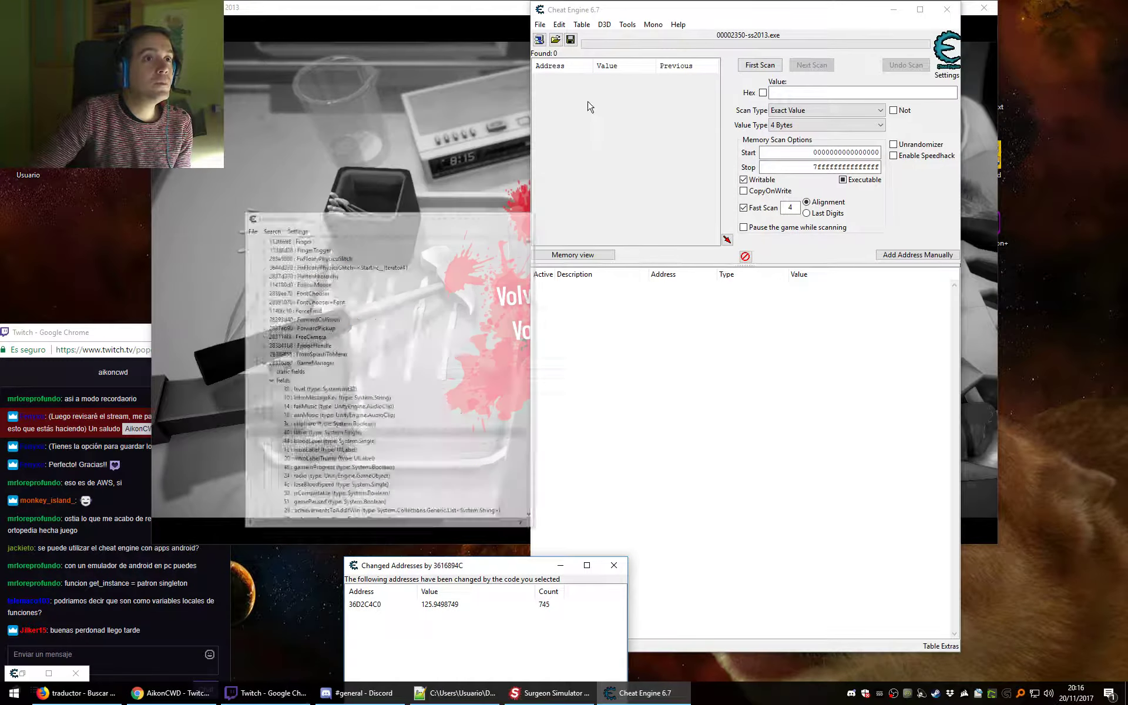
pyautogui.moveTo(677, 13); pyautogui.dragTo(878, 53)
pyautogui.click(678, 13)
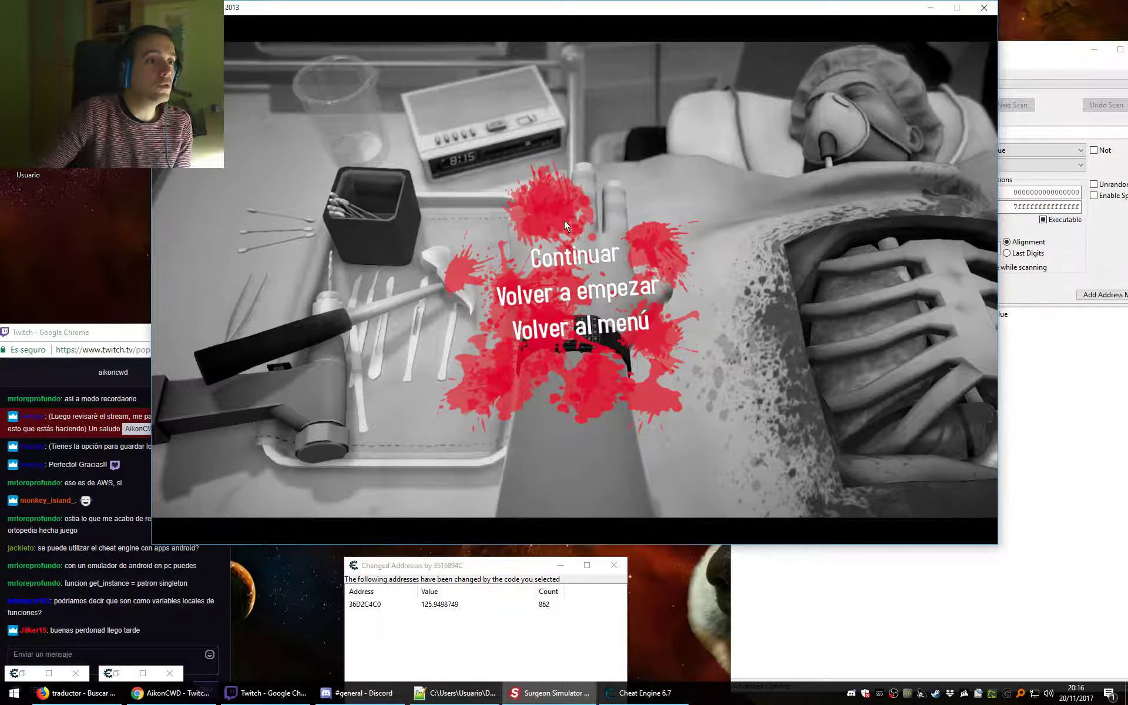
pyautogui.click(573, 262)
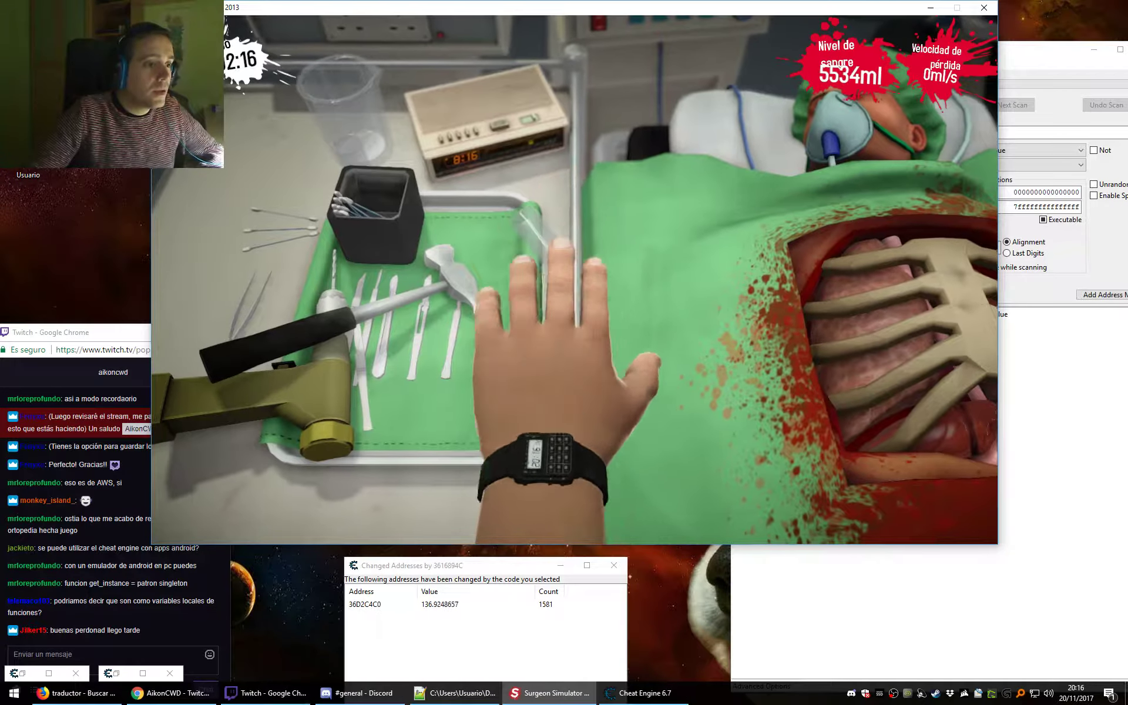
# Return to Cheat Engine, add the timer address 36D2C4C0 to the address list, and freeze its value.
pyautogui.hotkey('alt', 'Tab')
pyautogui.doubleClick(370, 605)
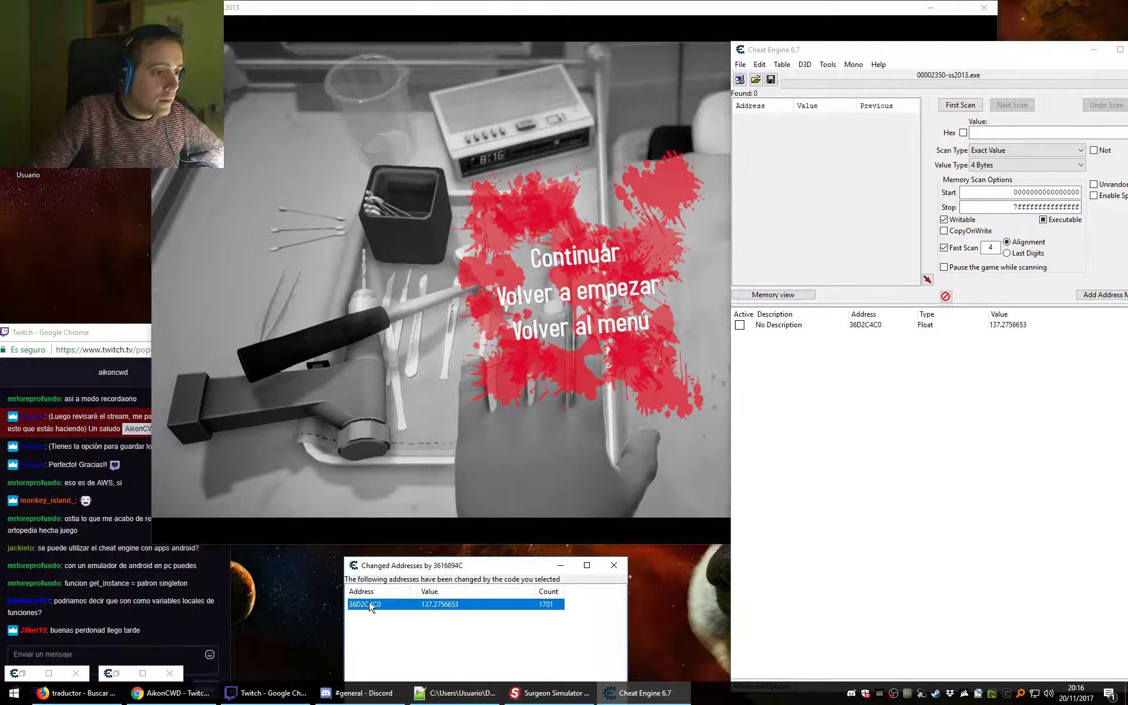
pyautogui.click(742, 326)
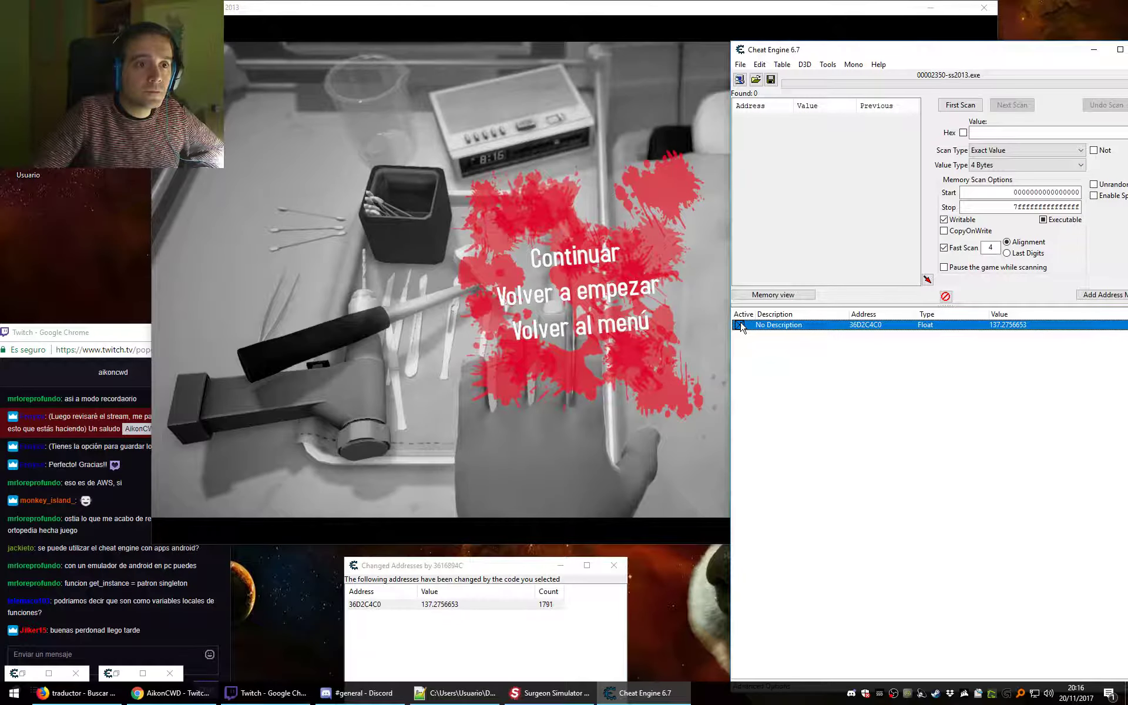
# Resume the operation to test the frozen timer, return to Cheat Engine, and stop monitoring the addresses accessed by 3616894C.
pyautogui.click(574, 256)
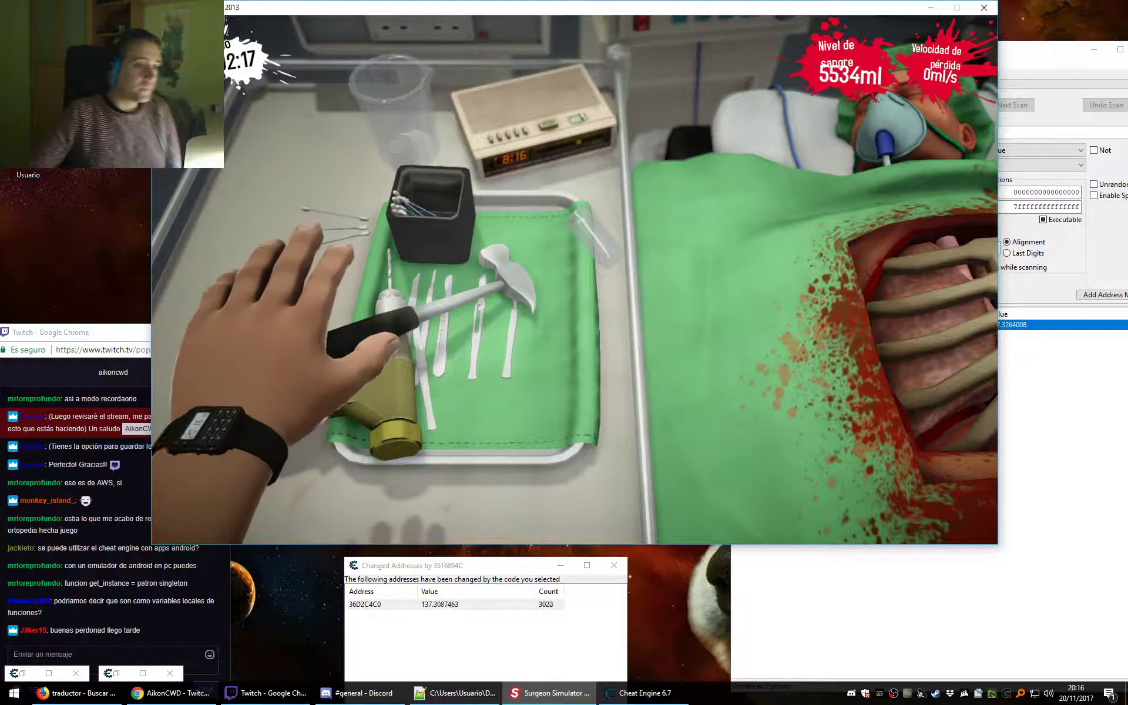
pyautogui.hotkey('alt', 'Tab')
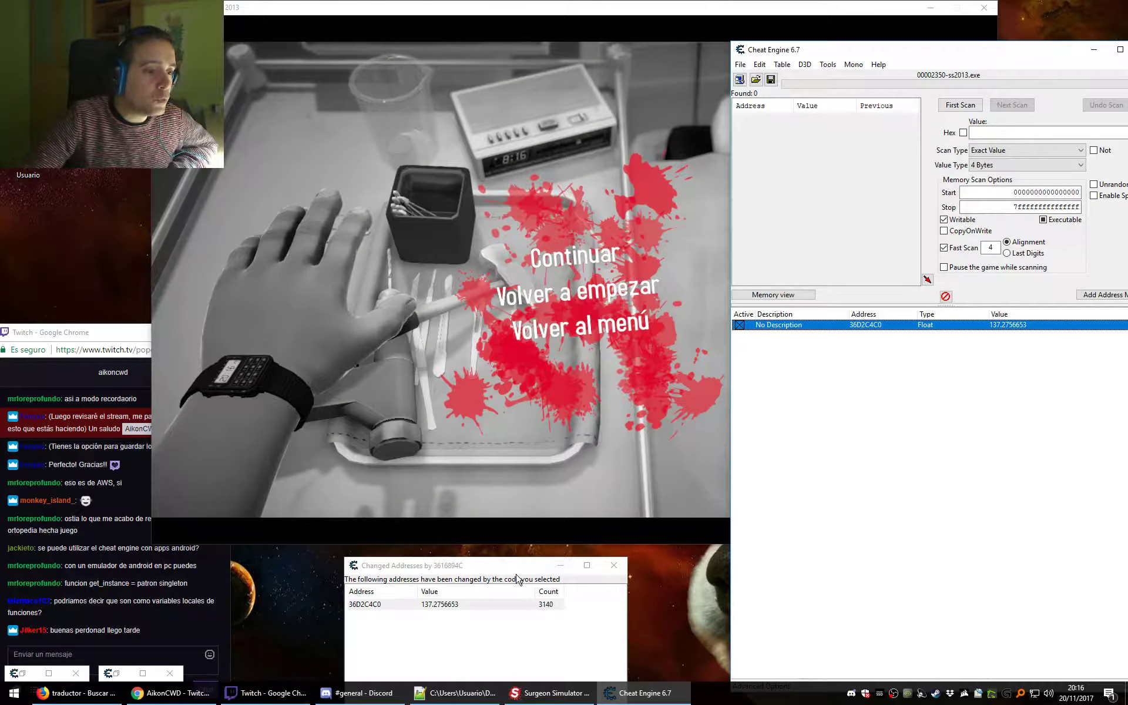
pyautogui.moveTo(470, 565); pyautogui.dragTo(497, 223)
pyautogui.click(420, 513)
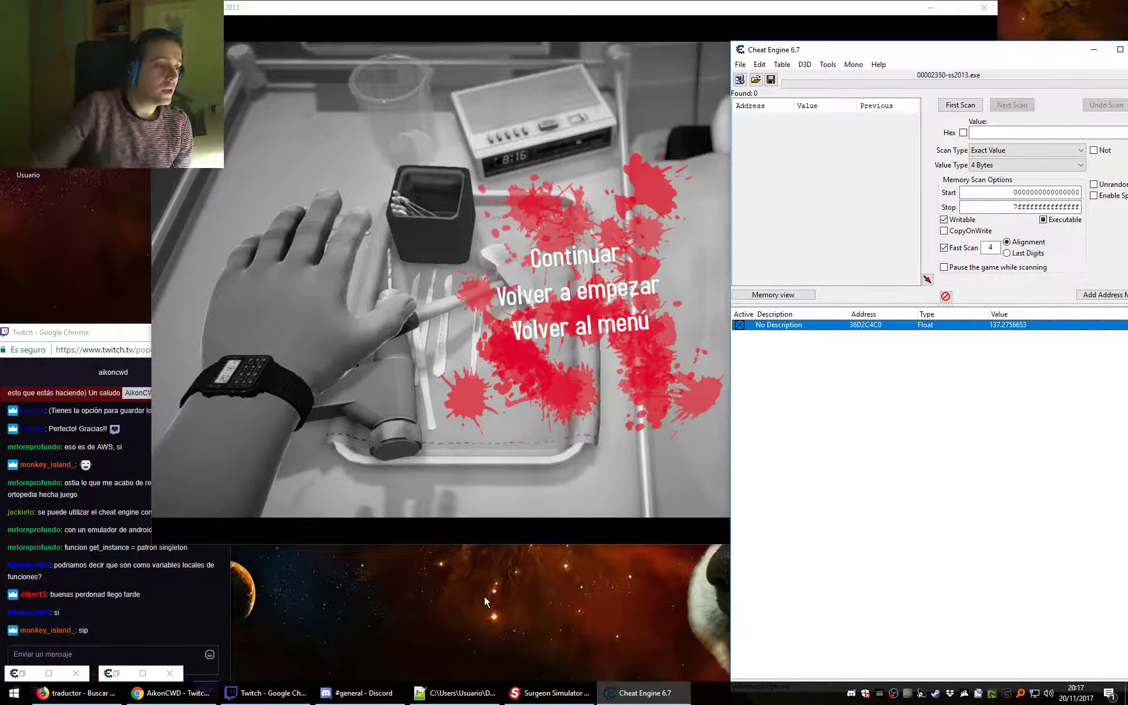
# Restore the Memory Viewer and Mono dissector to compare the instructions after 3616894C with GameManager's field offsets.
pyautogui.click(22, 673)
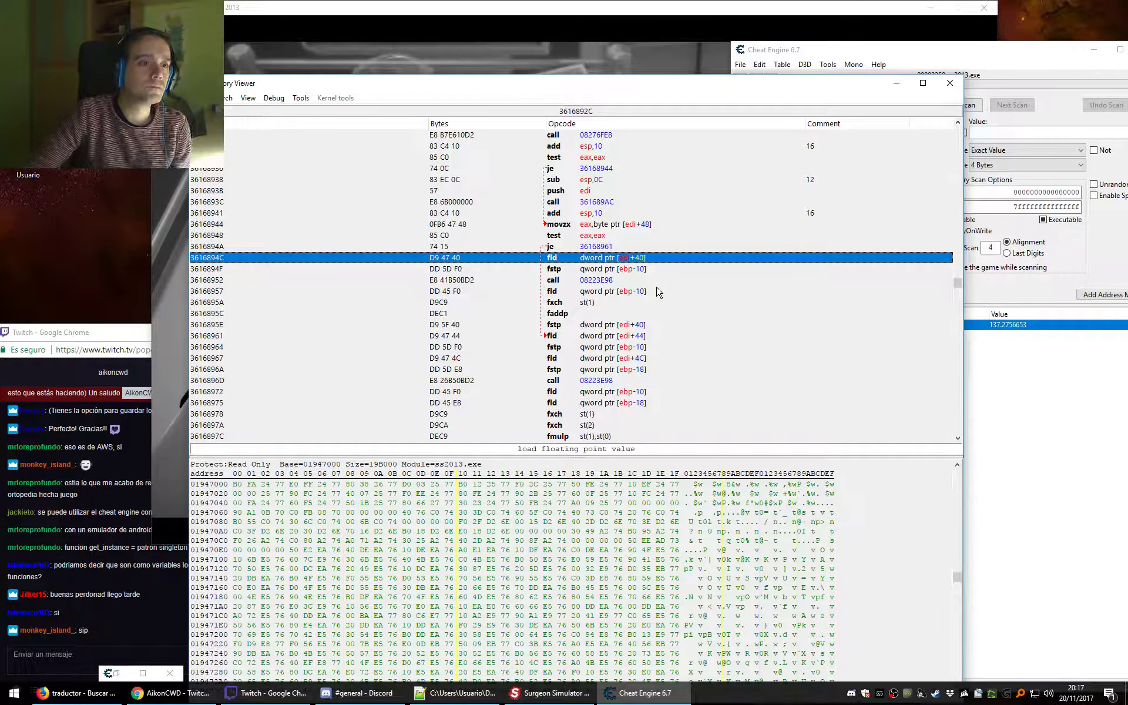
pyautogui.click(633, 371)
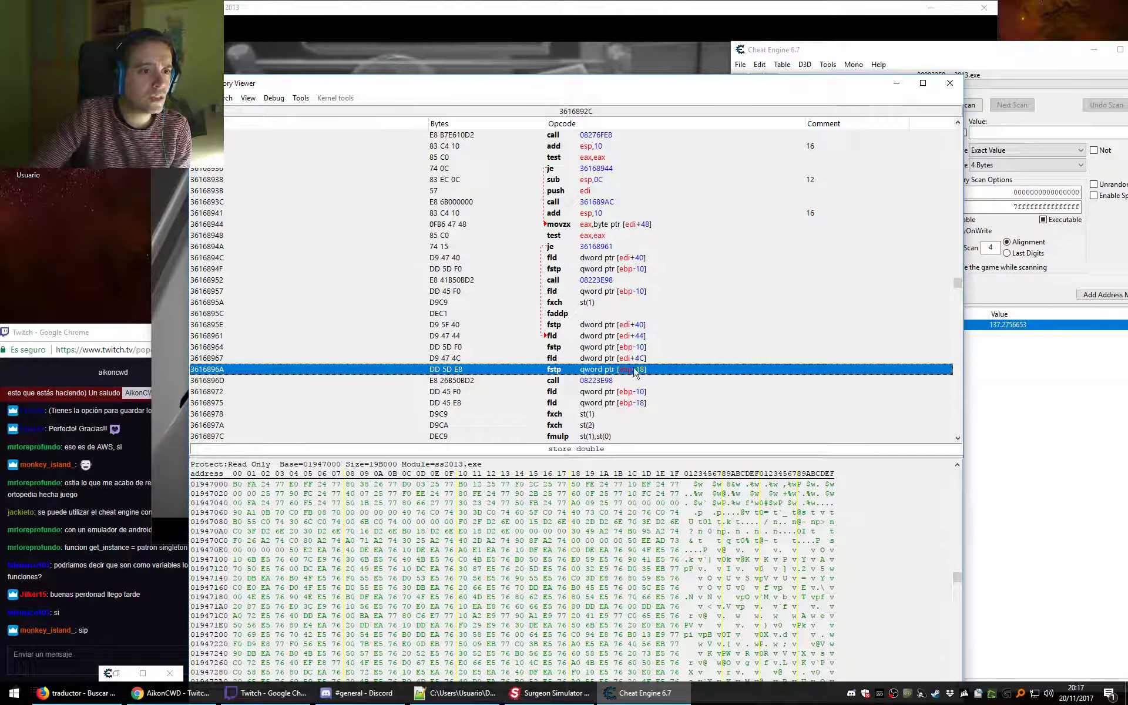
pyautogui.click(125, 677)
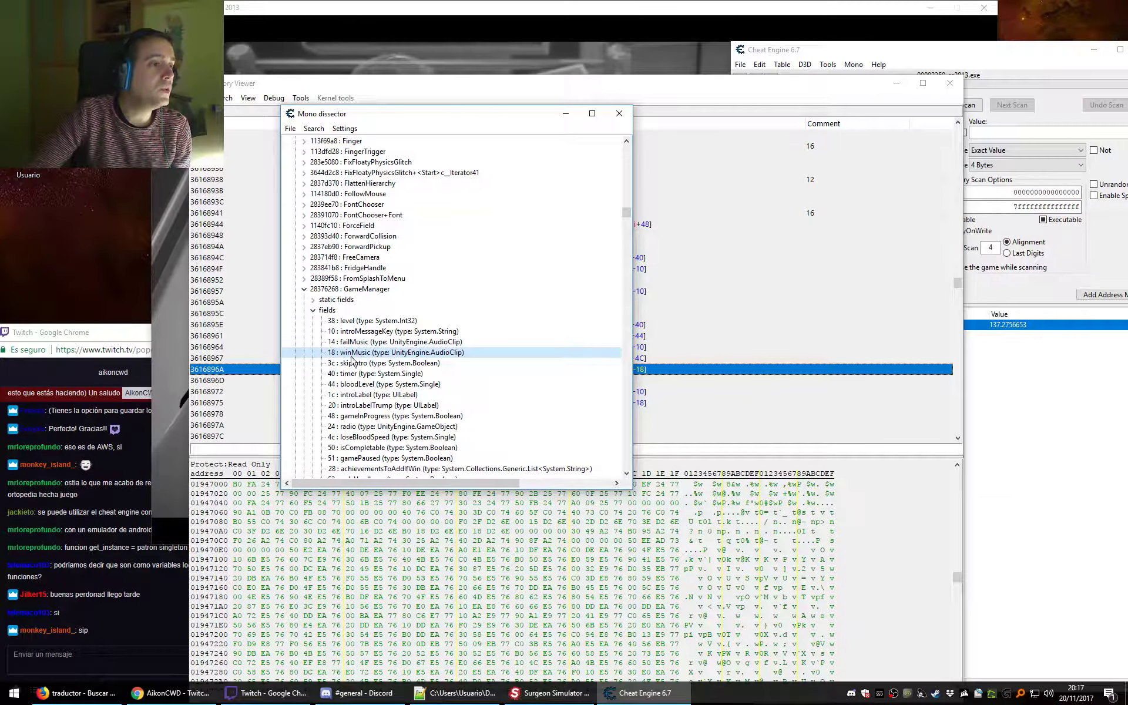
pyautogui.click(672, 103)
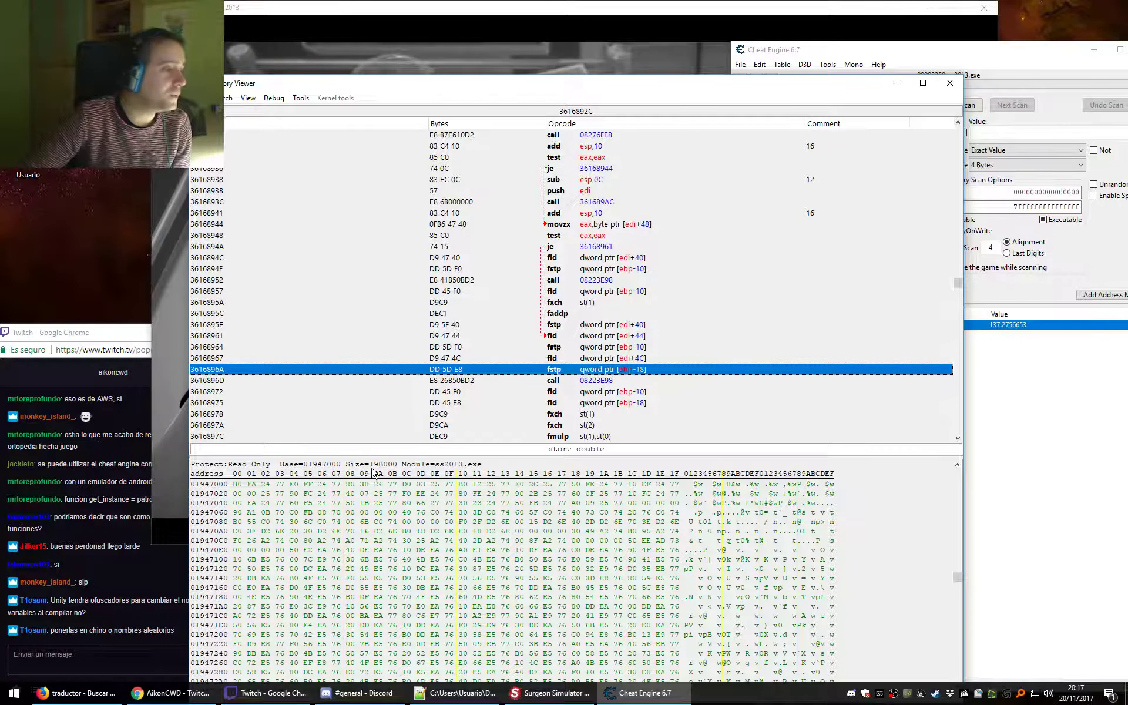
# Place the Memory Viewer beside the Mono dissector and select GameManager's bloodLevel field at offset 44.
pyautogui.click(176, 656)
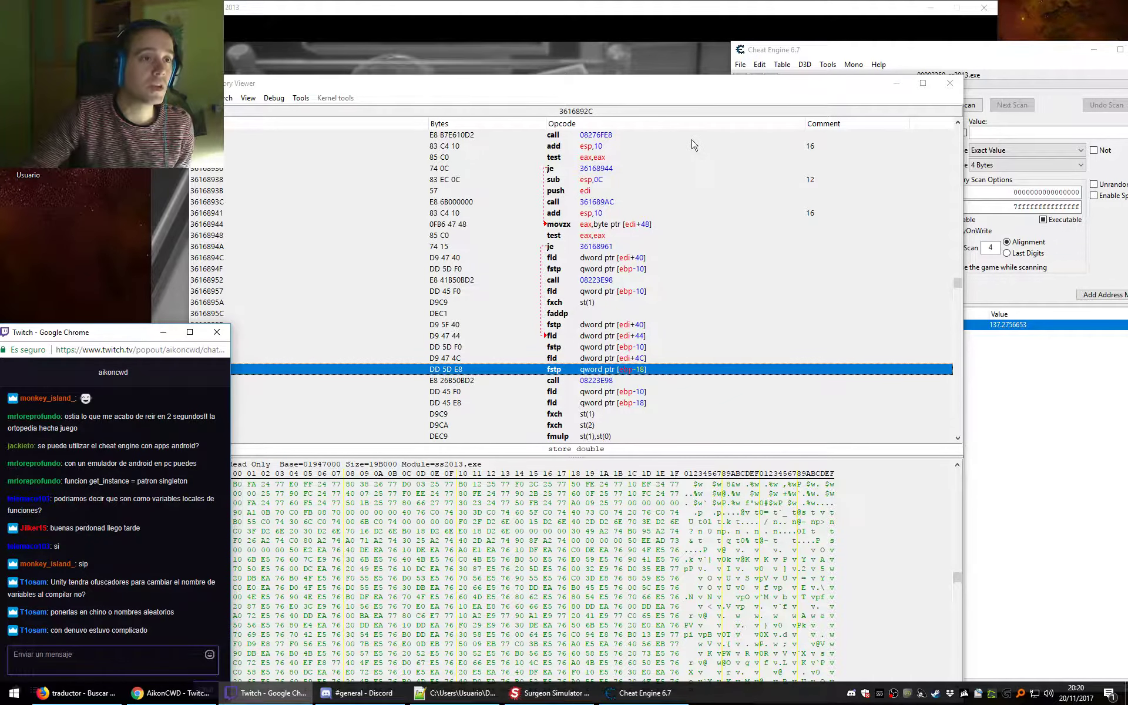
pyautogui.moveTo(688, 88); pyautogui.dragTo(930, 75)
pyautogui.click(386, 417)
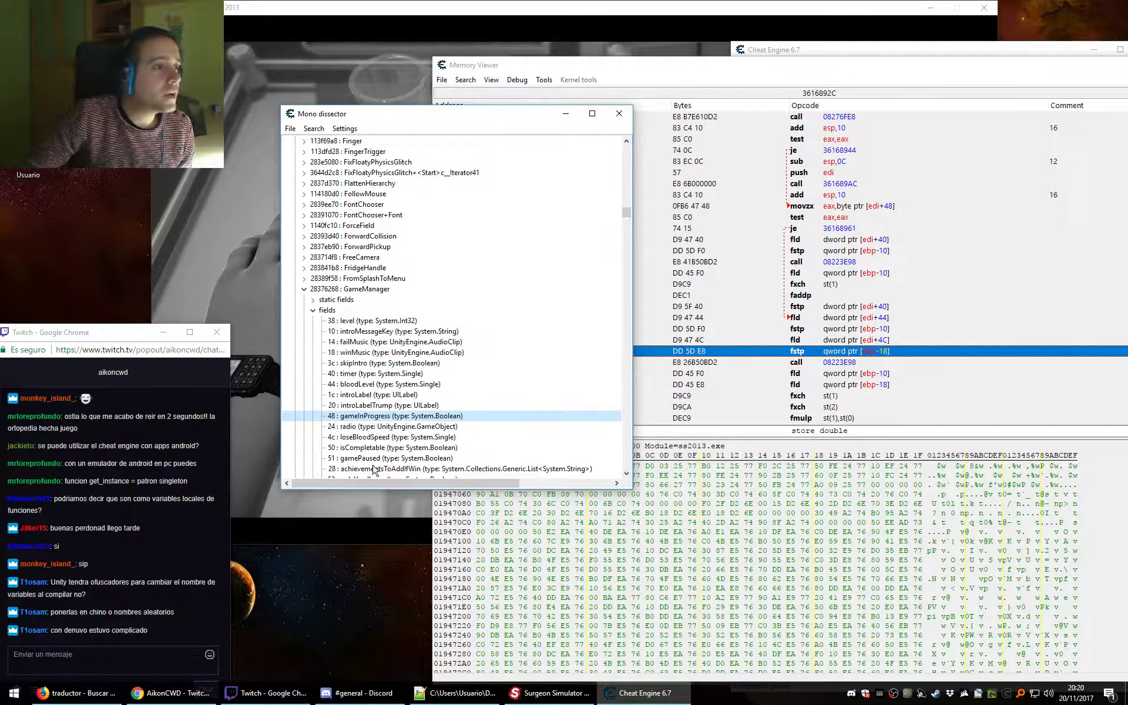
pyautogui.click(352, 385)
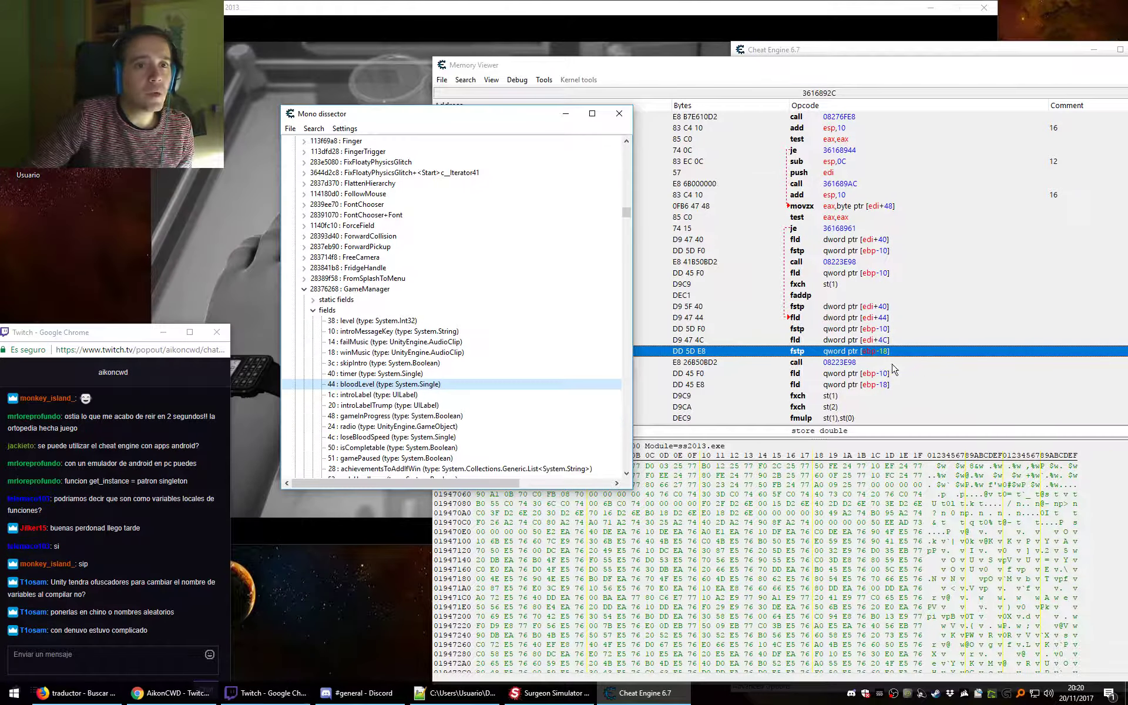
# Find the addresses accessed by the [edi+44] load at 361688F3, add 36D2C4C4 to the address list, and stop monitoring.
pyautogui.click(875, 330)
pyautogui.scroll(4, 875, 330)
pyautogui.scroll(7, 875, 330)
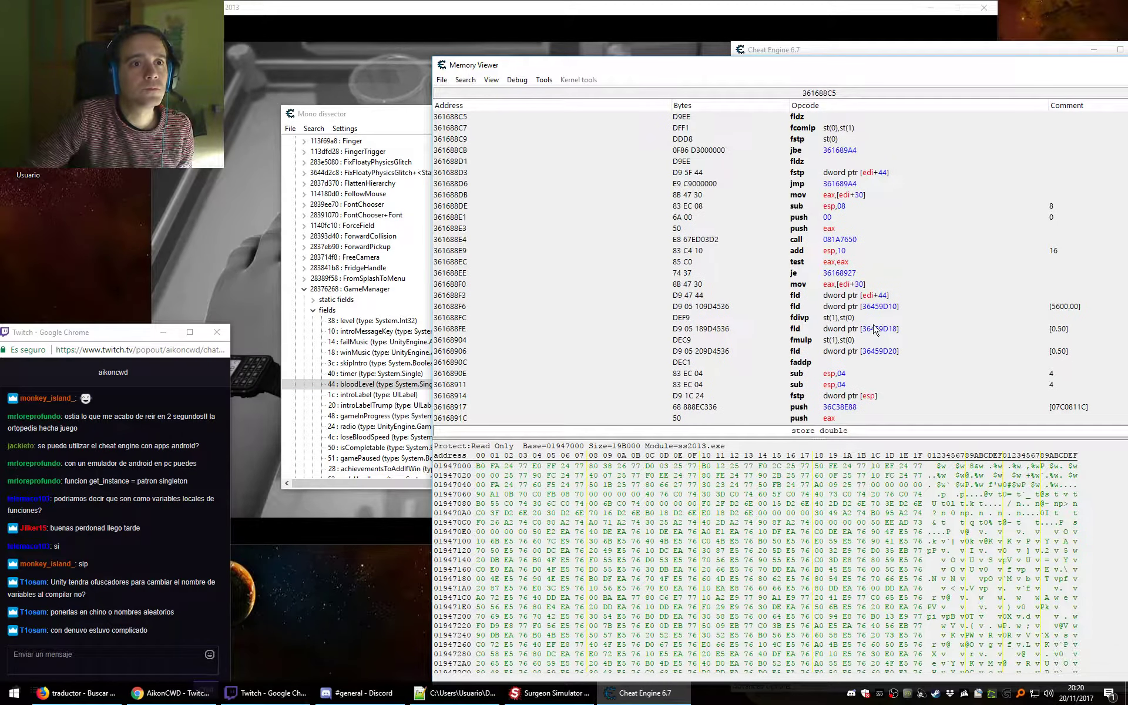
pyautogui.click(870, 299)
pyautogui.rightClick(869, 299)
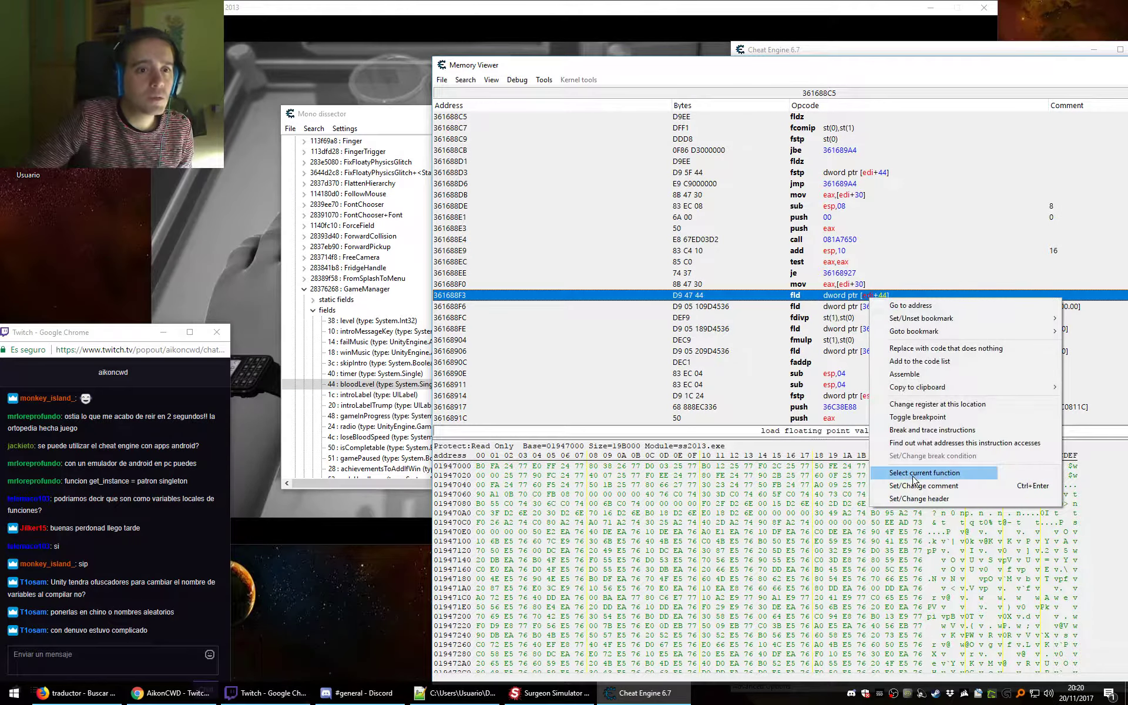
pyautogui.click(898, 443)
pyautogui.click(393, 263)
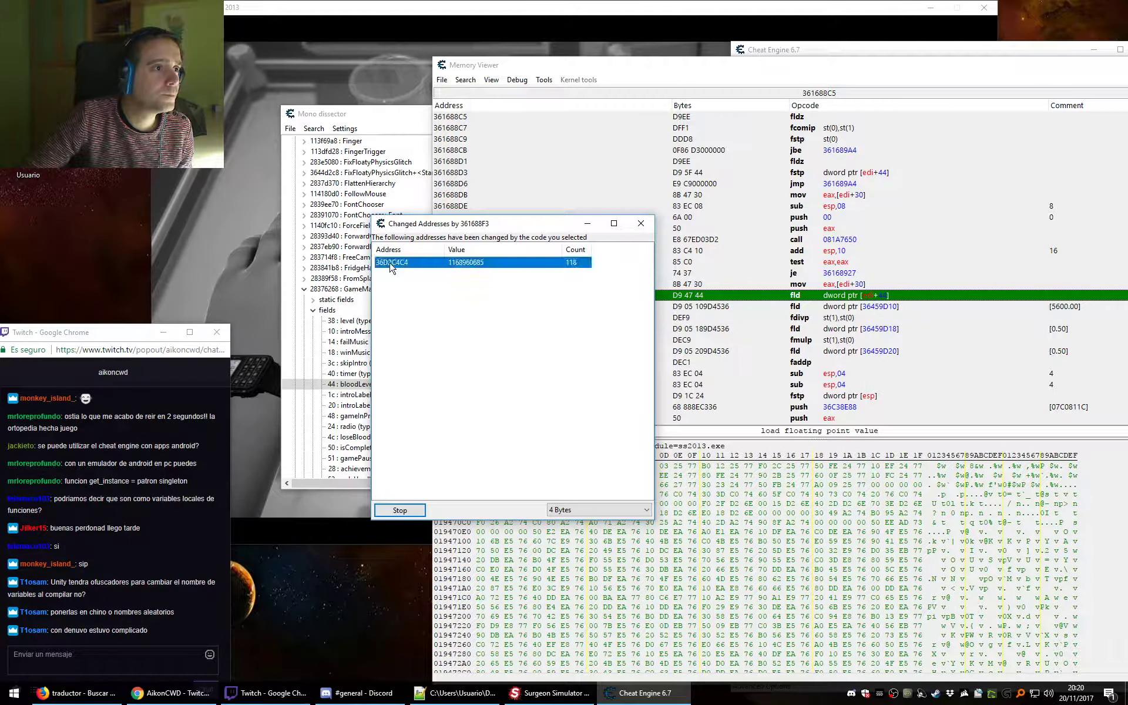
pyautogui.click(401, 510)
pyautogui.click(401, 510)
# Close the Mono dissector and the Memory Viewer to get back to the address list.
pyautogui.click(379, 117)
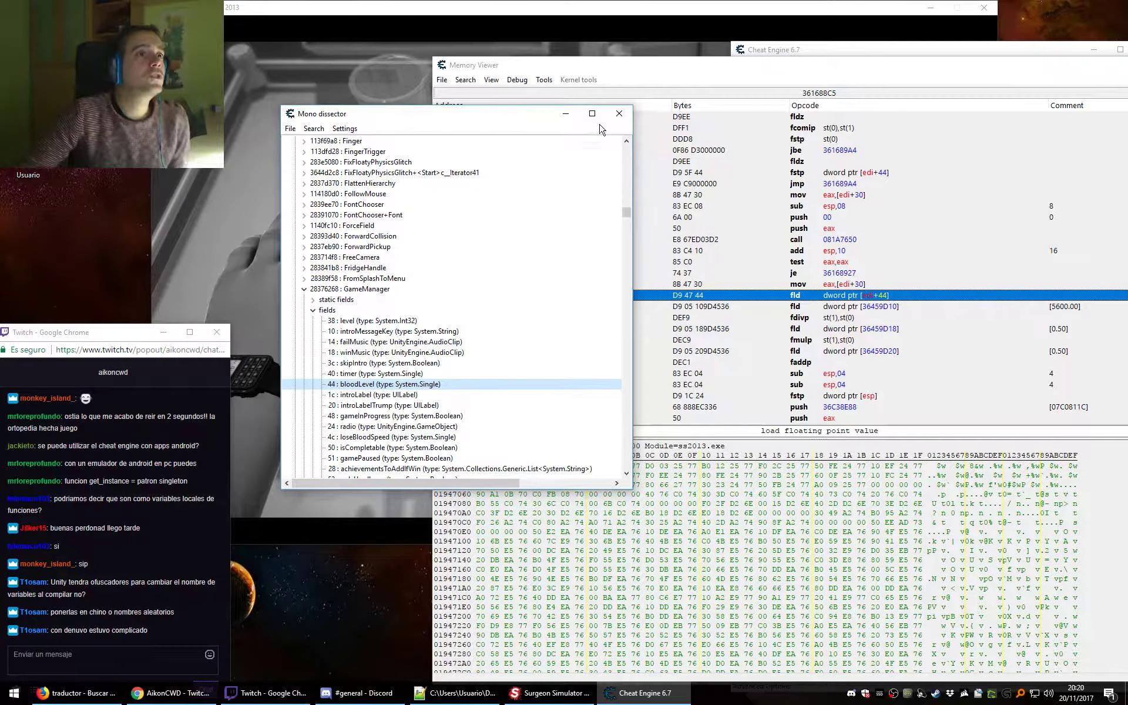
pyautogui.click(619, 114)
pyautogui.doubleClick(441, 64)
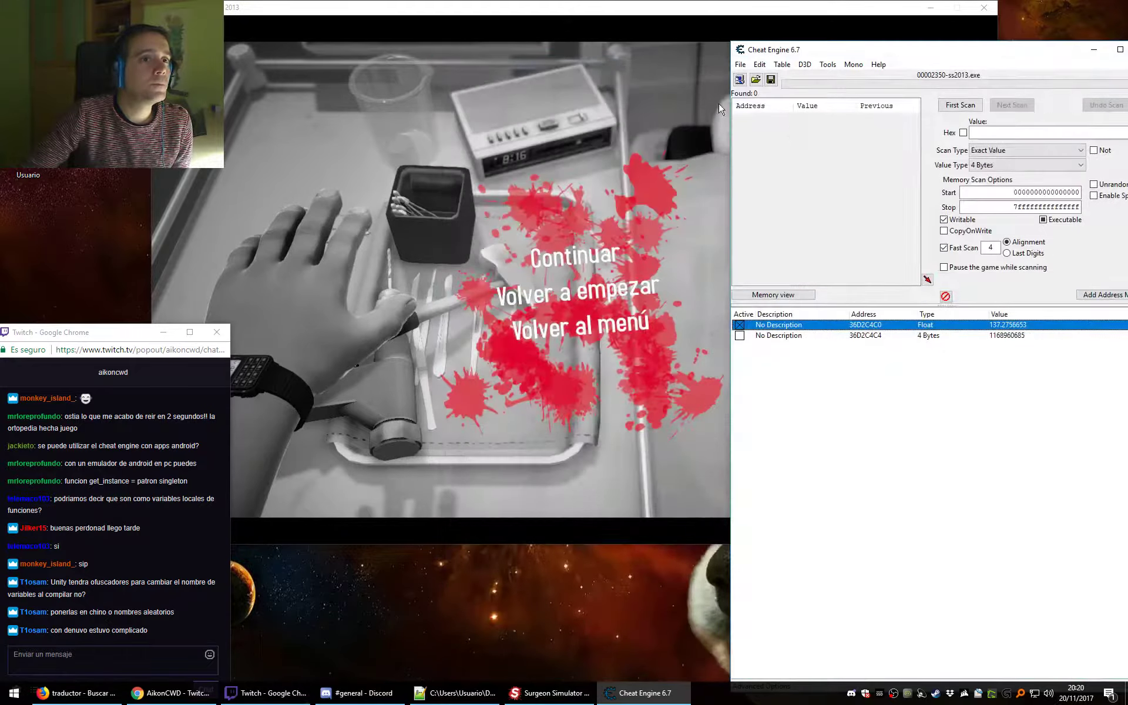
# Change the value type of address 36D2C4C4 to Float.
pyautogui.doubleClick(925, 336)
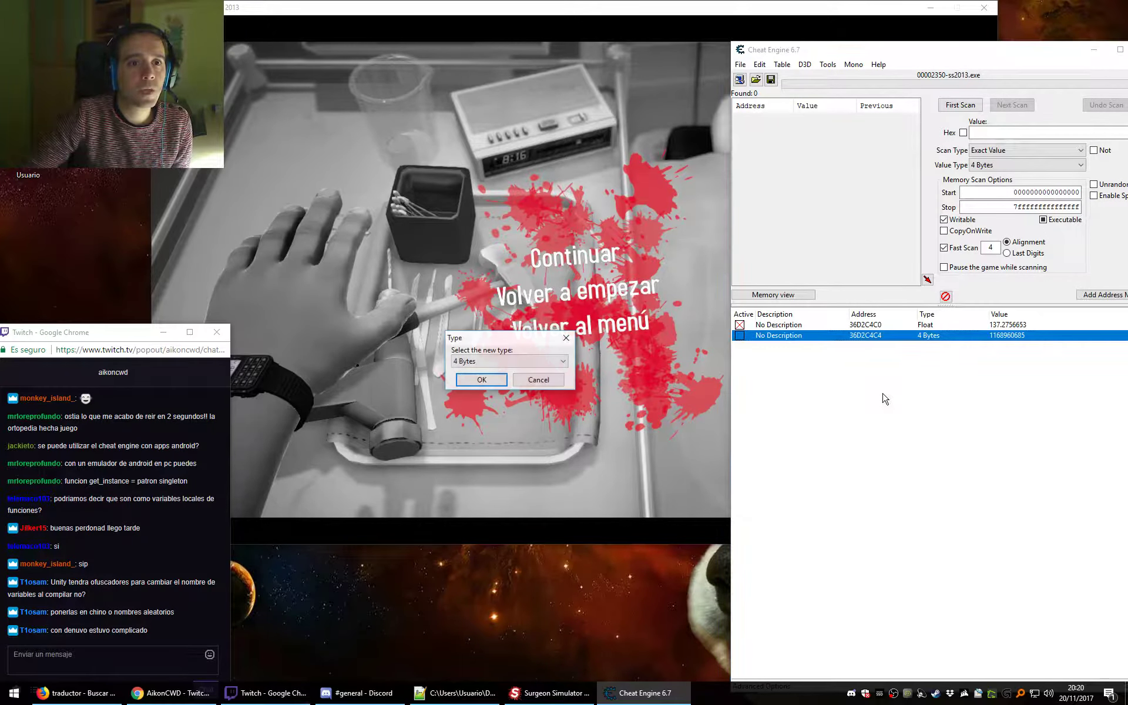
pyautogui.click(501, 360)
pyautogui.click(491, 428)
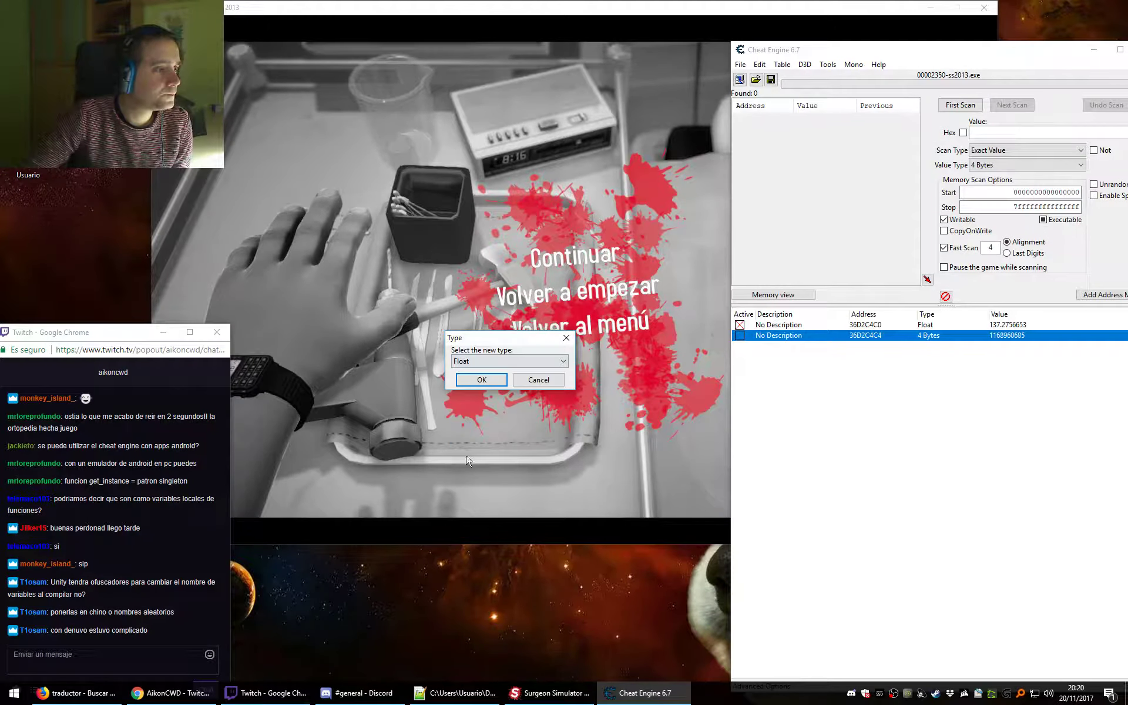
pyautogui.click(482, 379)
pyautogui.click(985, 346)
# Find out what writes to 36D2C4C4 and move the opcode list below the game view.
pyautogui.click(992, 336)
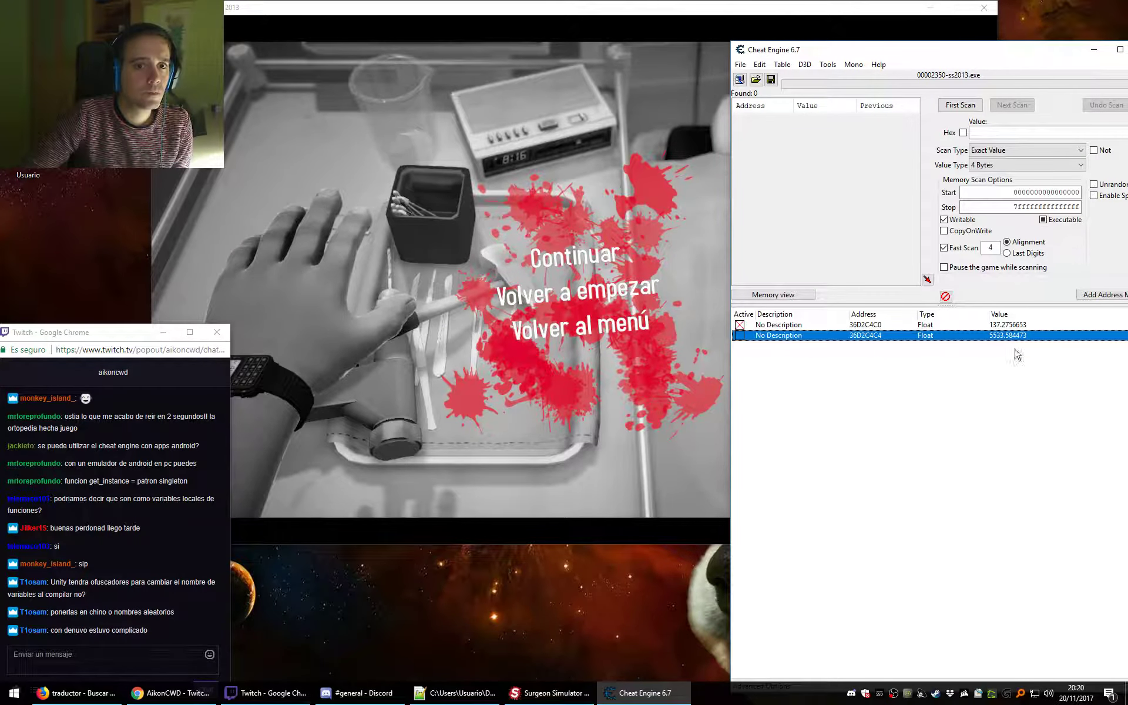
pyautogui.rightClick(996, 336)
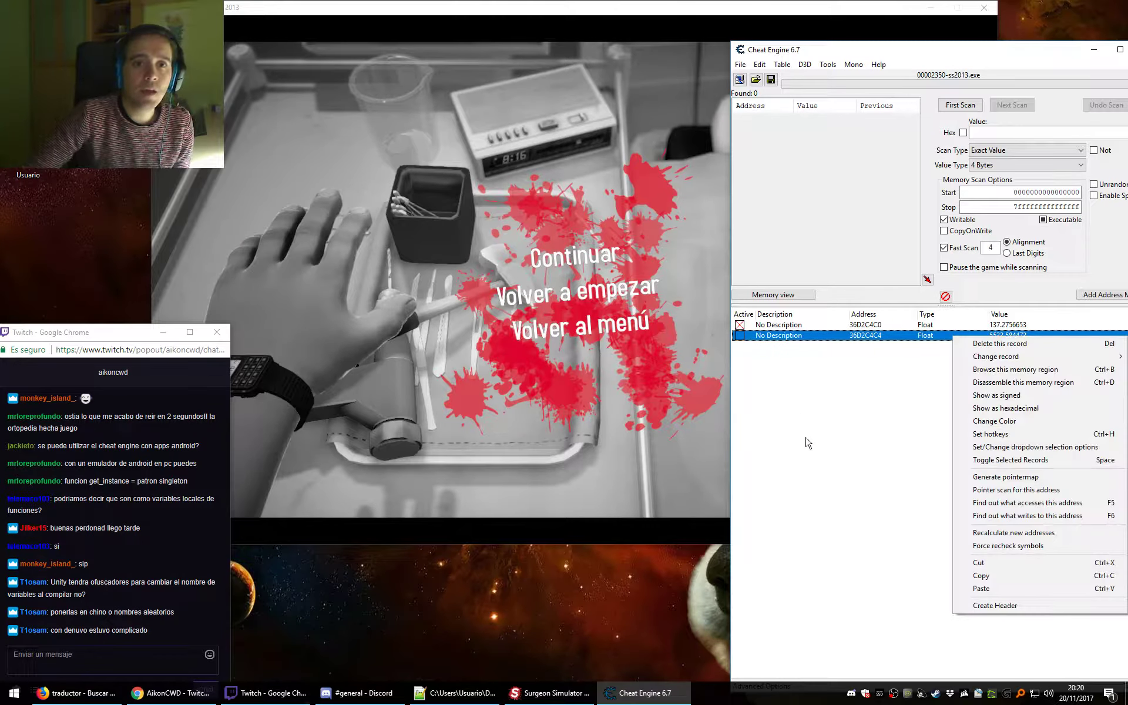
pyautogui.click(993, 517)
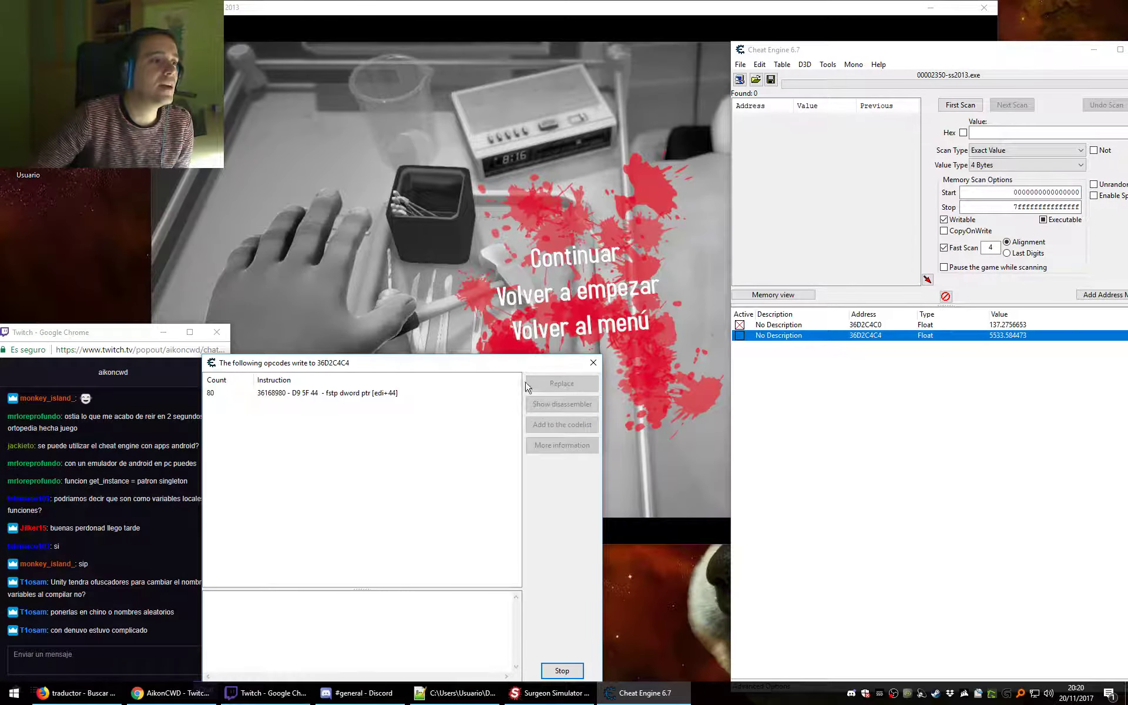
pyautogui.moveTo(459, 371); pyautogui.dragTo(660, 579)
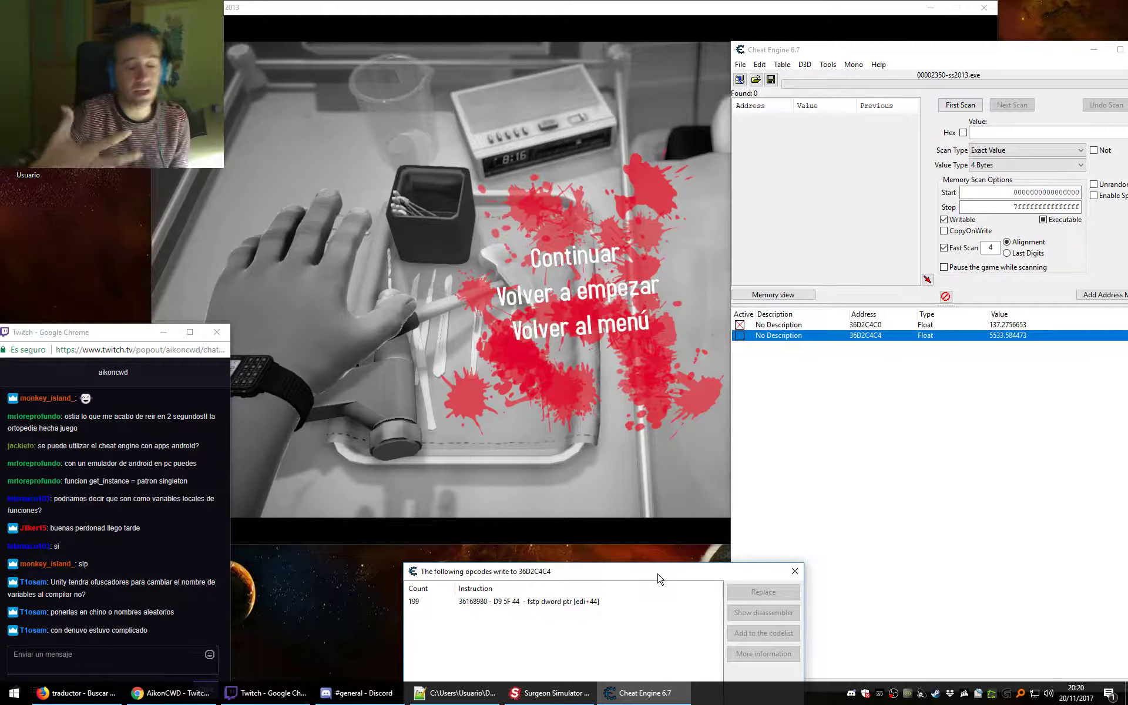
# Resume the operation to trigger blood loss while the writes are monitored, and return to Cheat Engine.
pyautogui.click(503, 12)
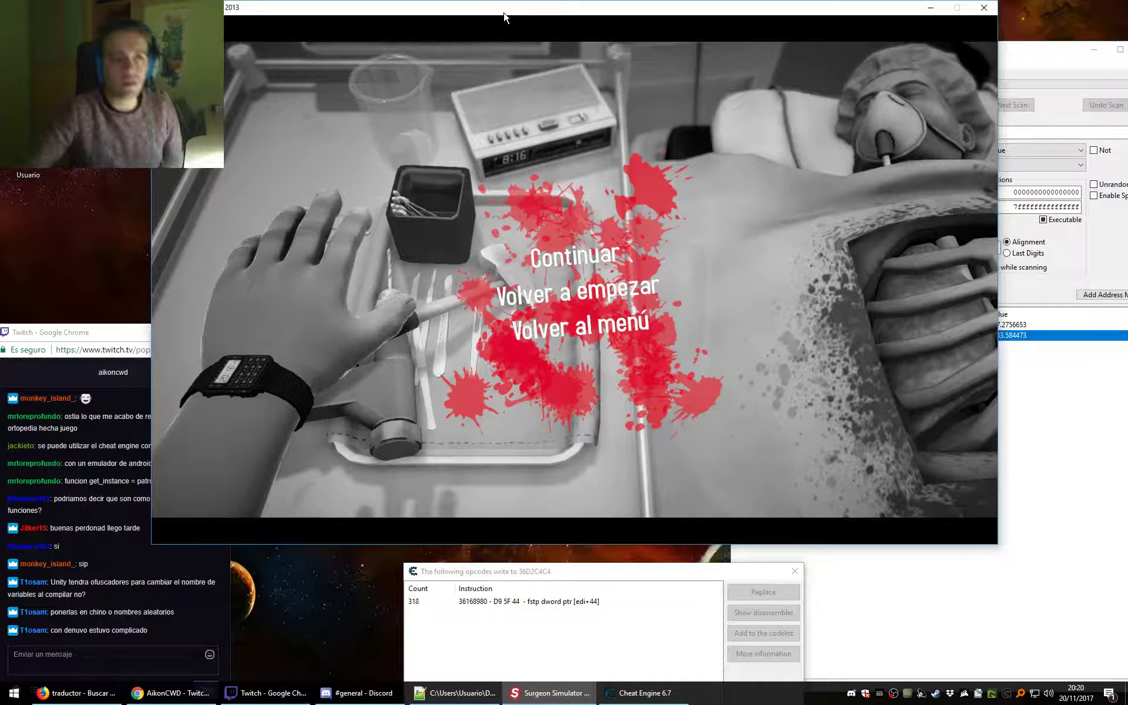
pyautogui.click(591, 256)
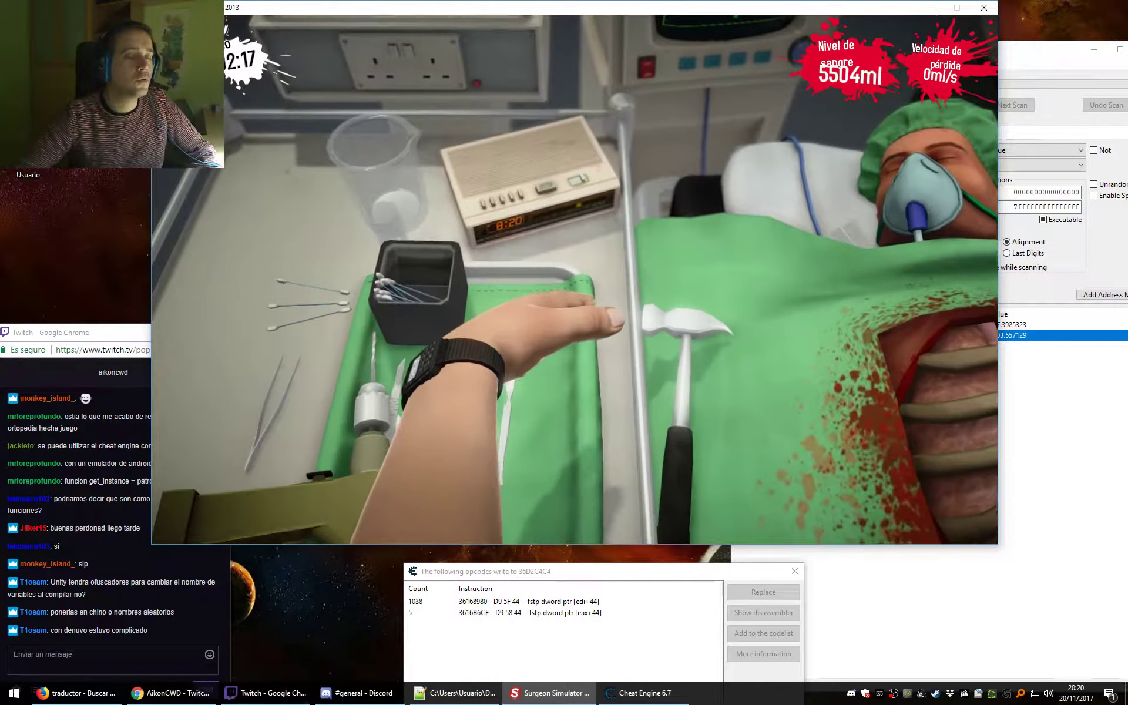
pyautogui.hotkey('alt', 'Tab')
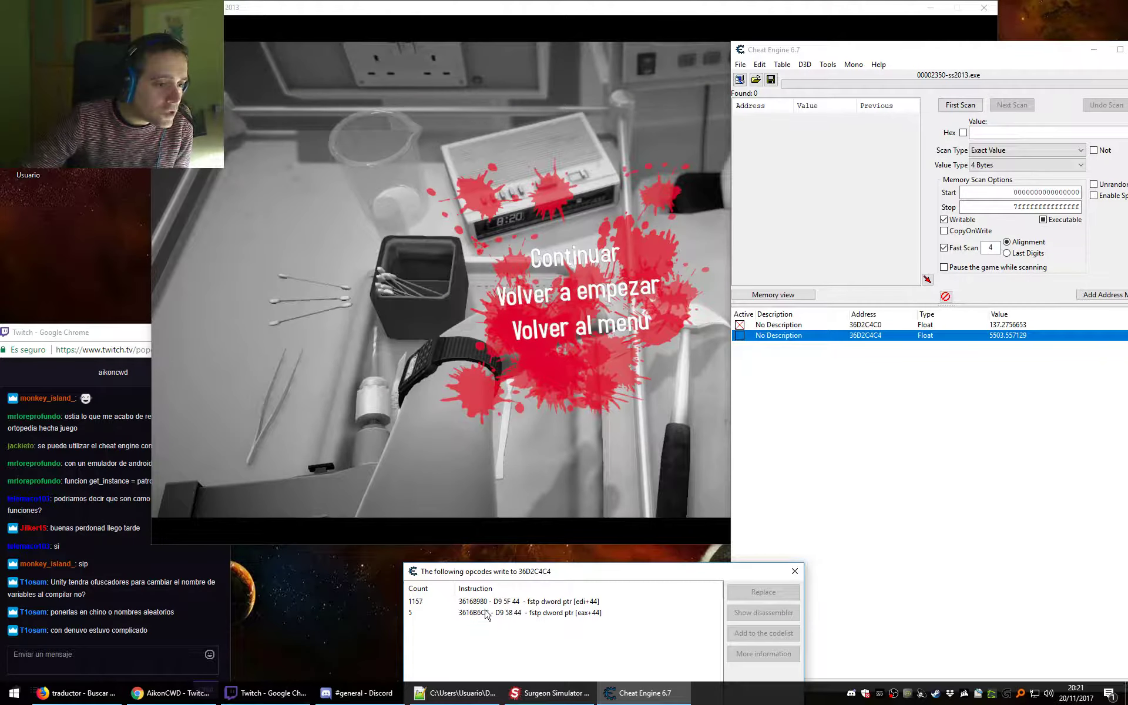
# Replace the blood-loss write instruction at 3616B6CF with code that does nothing.
pyautogui.click(573, 615)
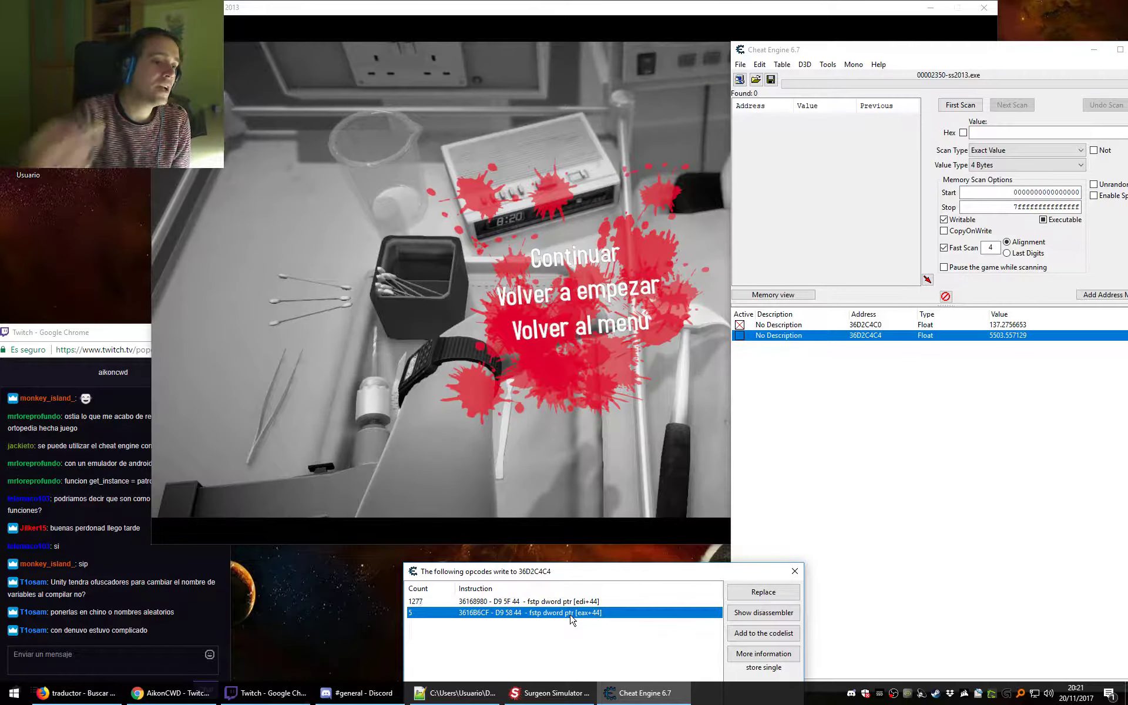
pyautogui.moveTo(590, 575); pyautogui.dragTo(572, 342)
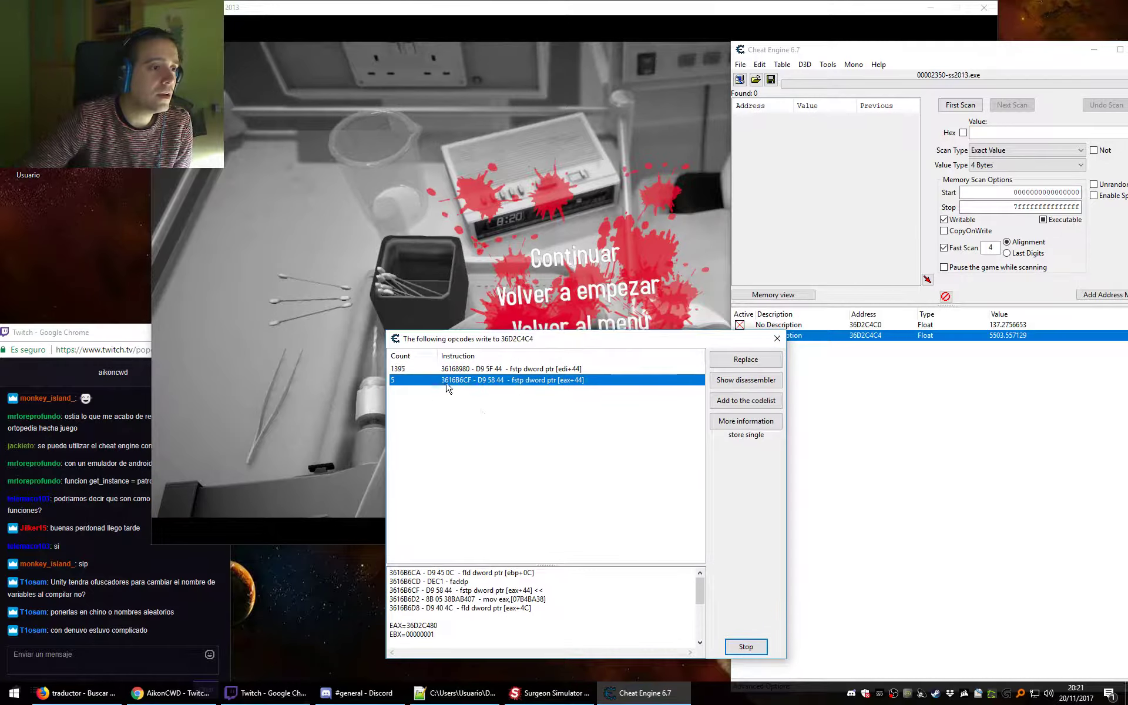
pyautogui.rightClick(476, 385)
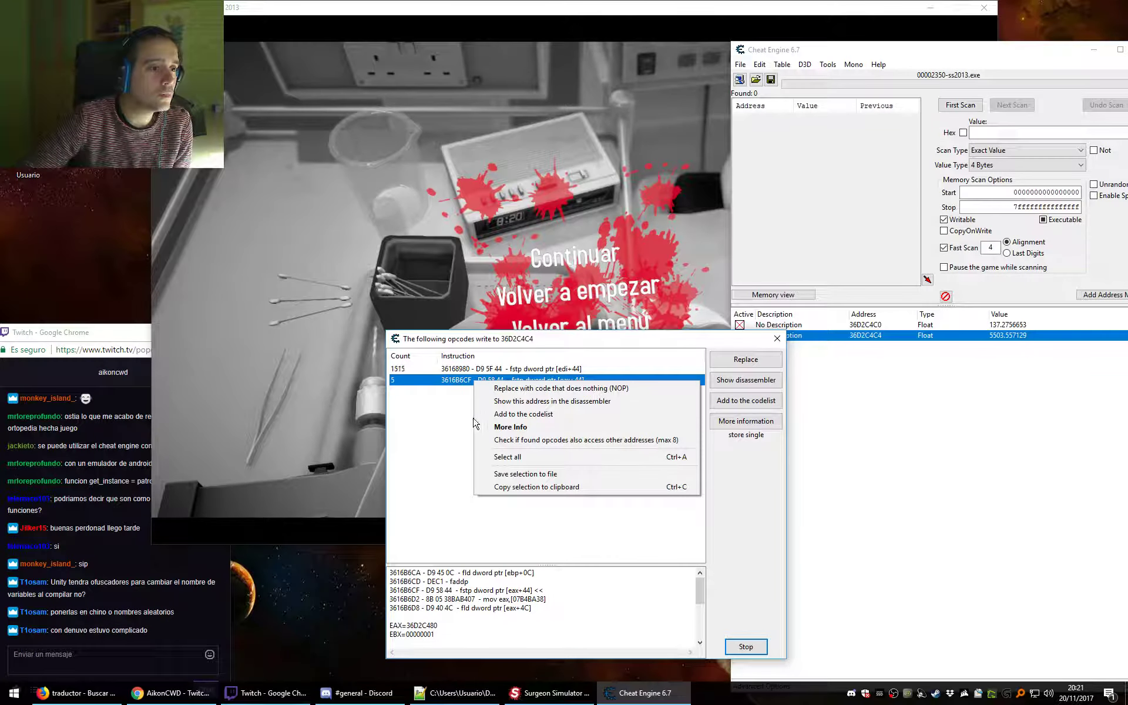
pyautogui.click(506, 388)
pyautogui.click(541, 360)
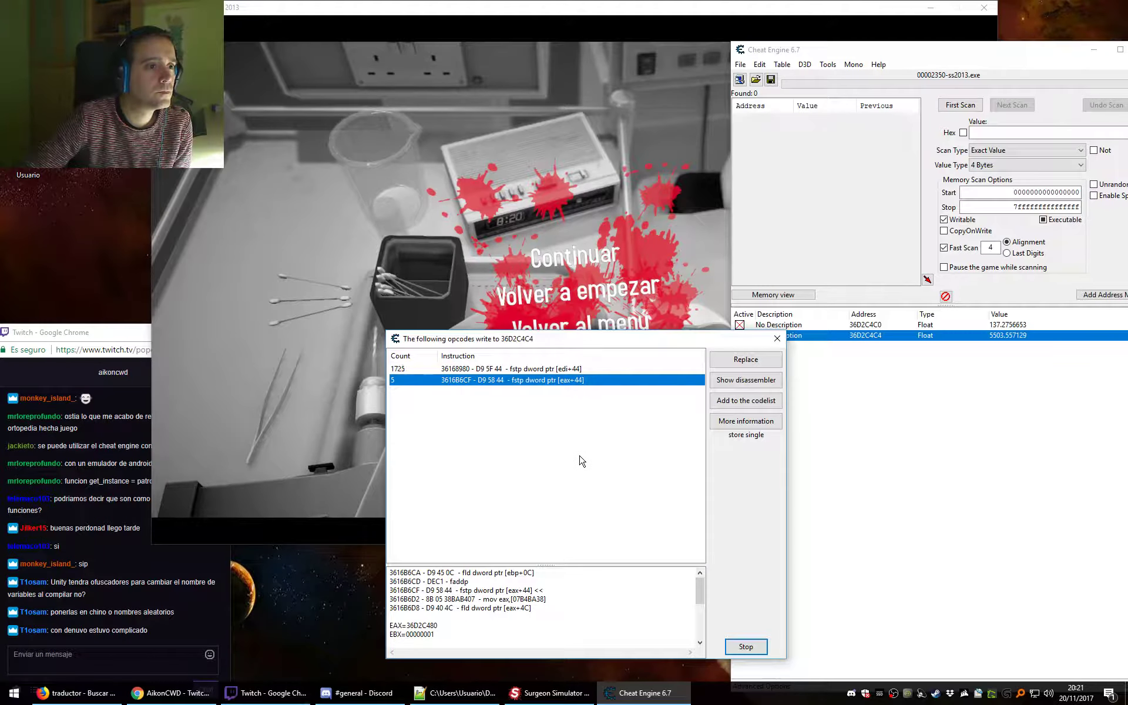
# Resume the operation and handle the surgical tools to test the patched blood-loss code, and switch back to Cheat Engine.
pyautogui.click(524, 6)
pyautogui.click(572, 275)
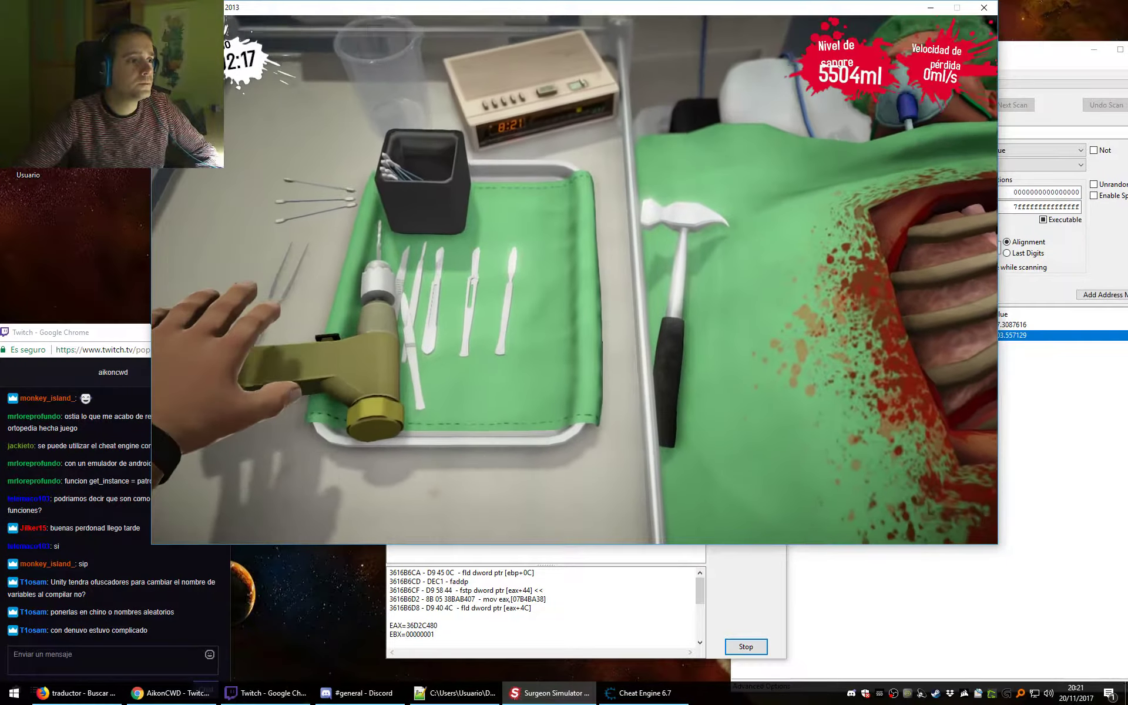
pyautogui.hotkey('a', 'w', 'e', 'r', 'space')
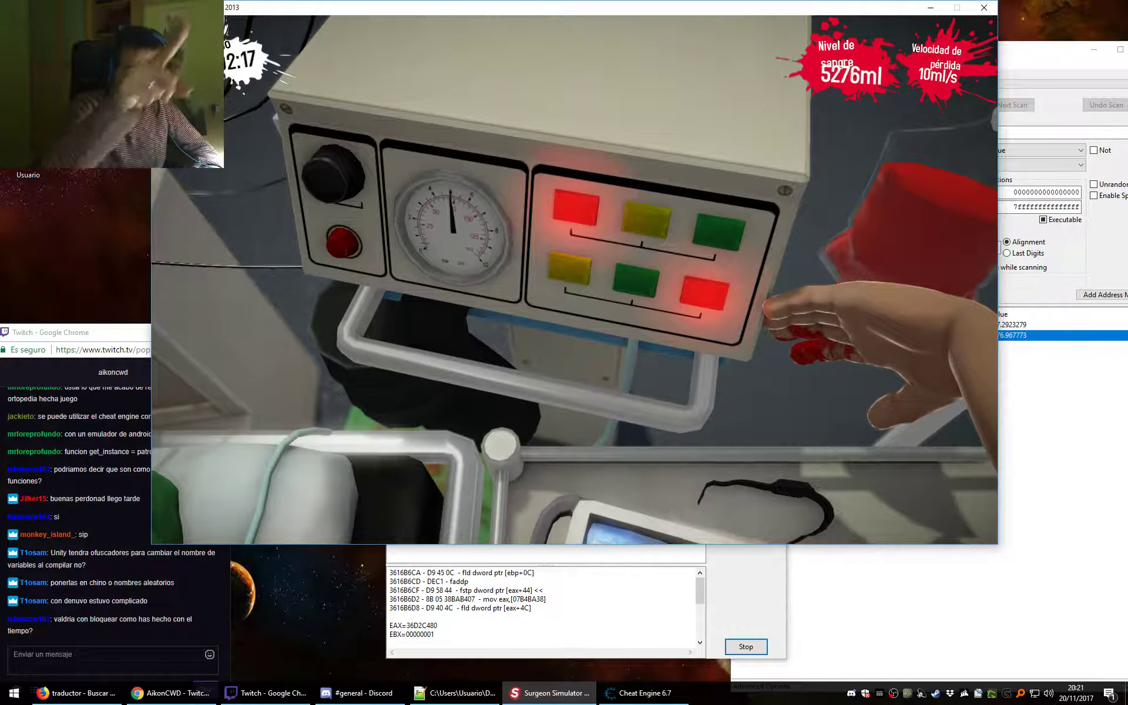
pyautogui.hotkey('alt', 'Tab')
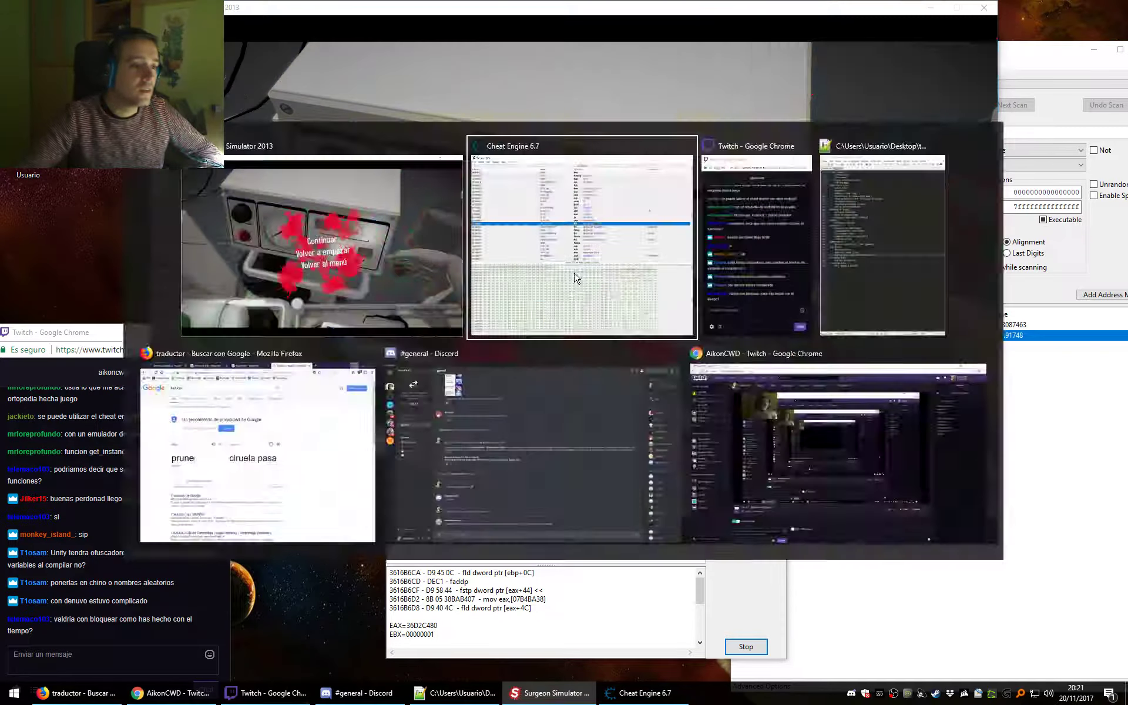
# Inspect the write instruction at 36168980, stop monitoring writes to 36D2C4C4, and check the Twitch chat.
pyautogui.click(434, 369)
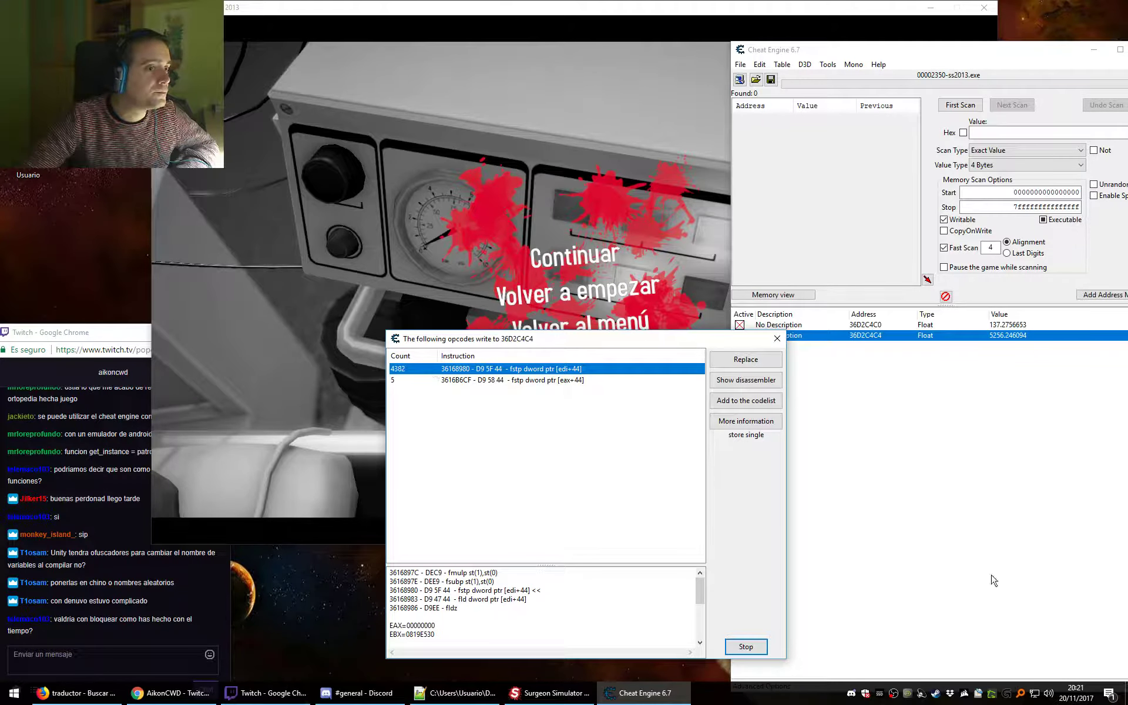
pyautogui.click(746, 646)
pyautogui.click(136, 640)
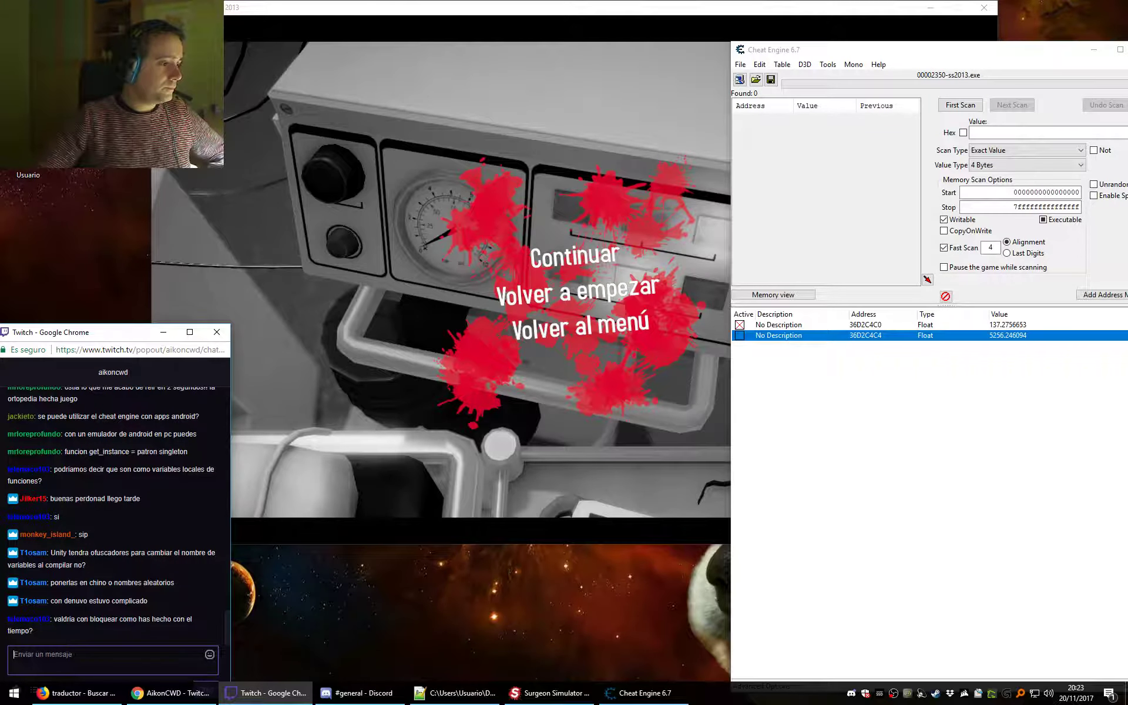
pyautogui.click(958, 420)
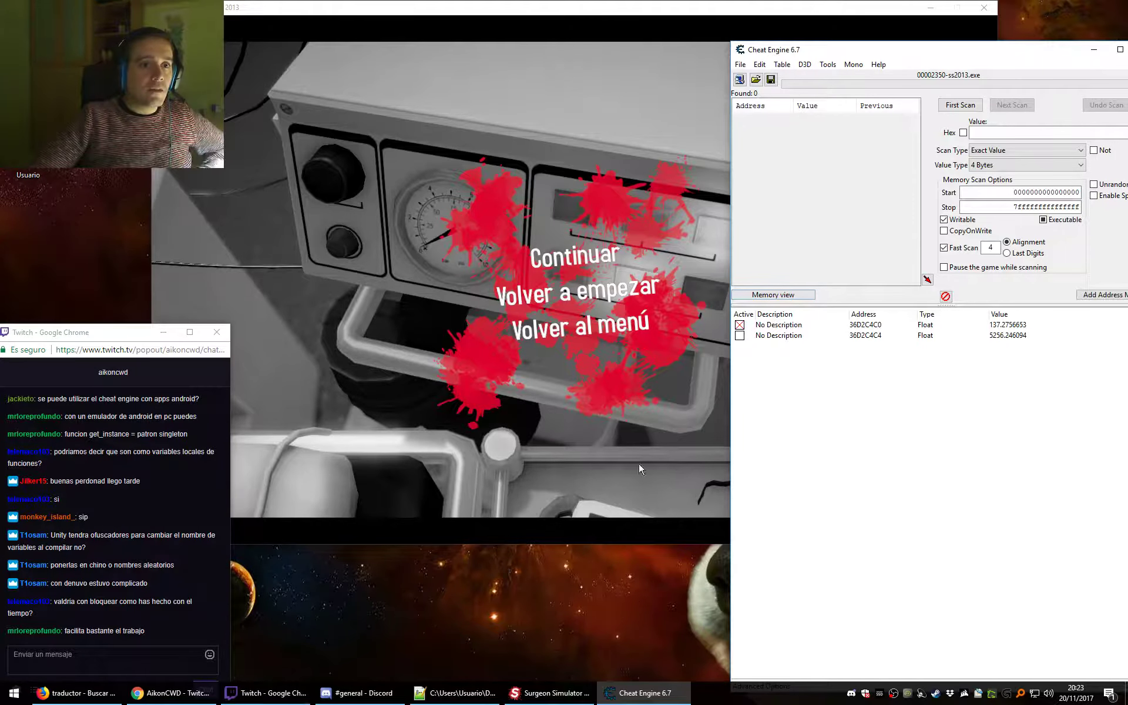
# Return to Surgeon Simulator, leave the operation for the menu, and exit the game.
pyautogui.click(605, 6)
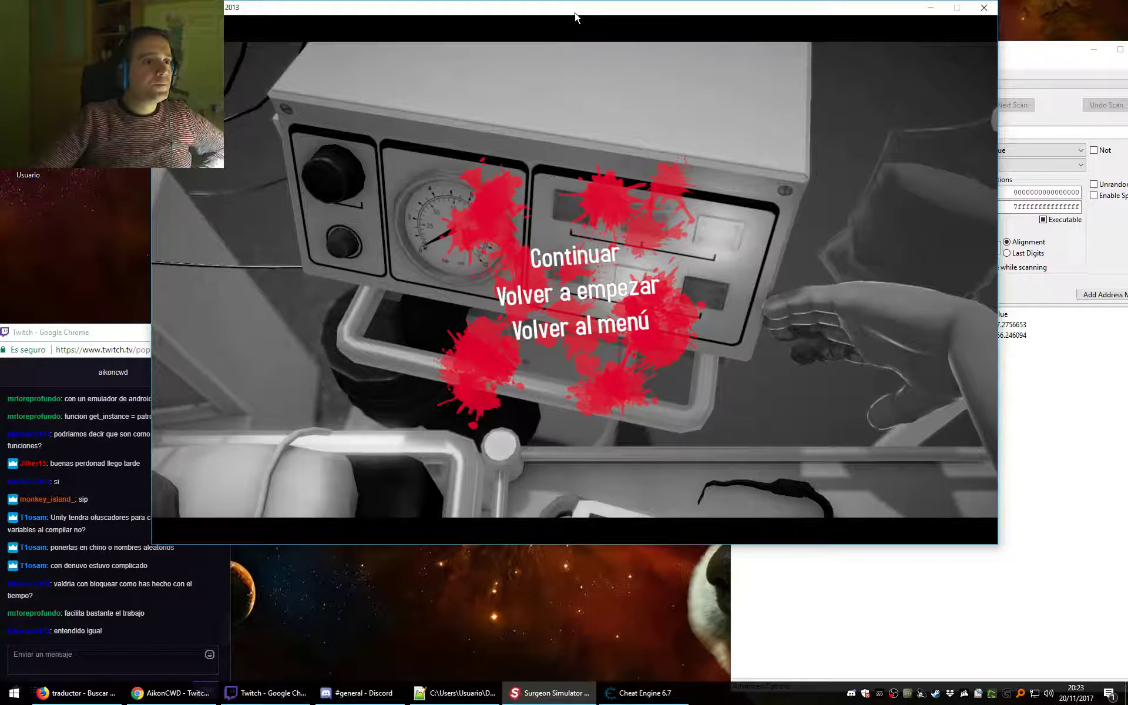
pyautogui.click(544, 330)
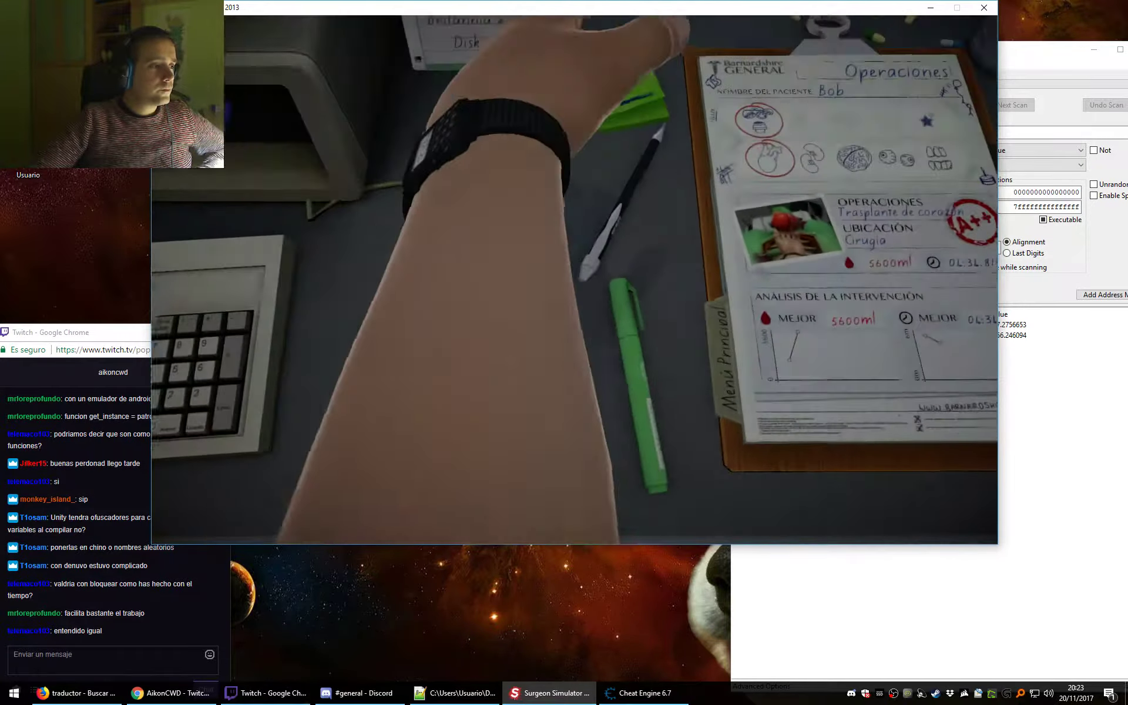
pyautogui.press('Escape')
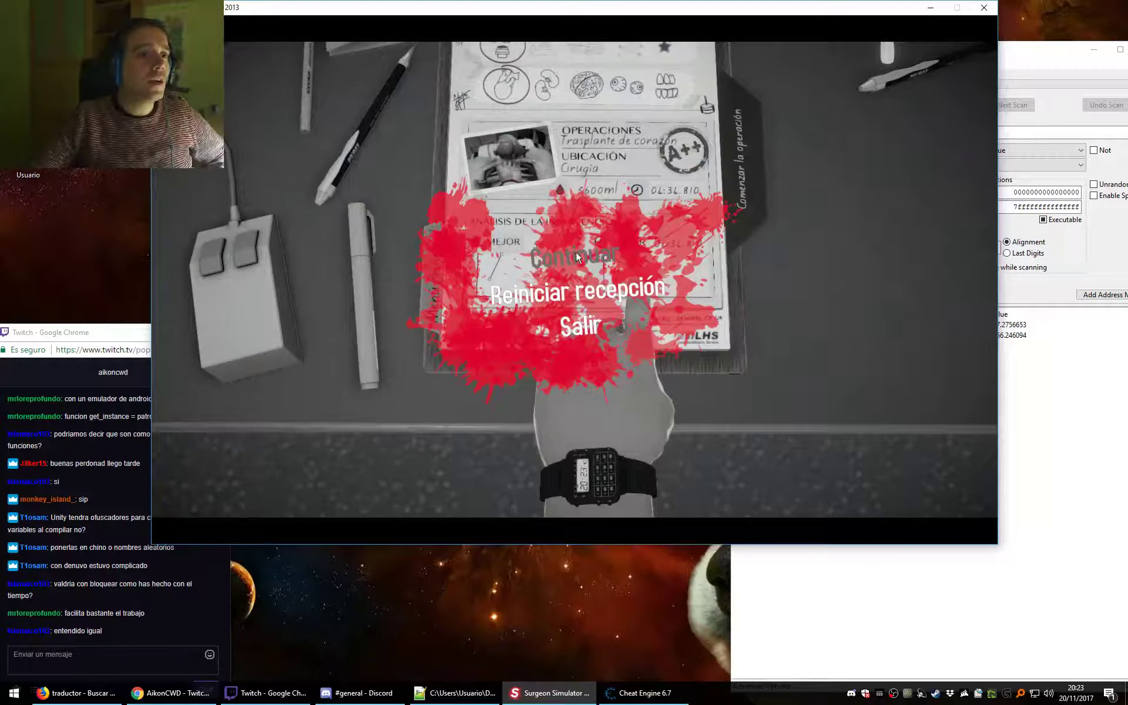
pyautogui.click(580, 328)
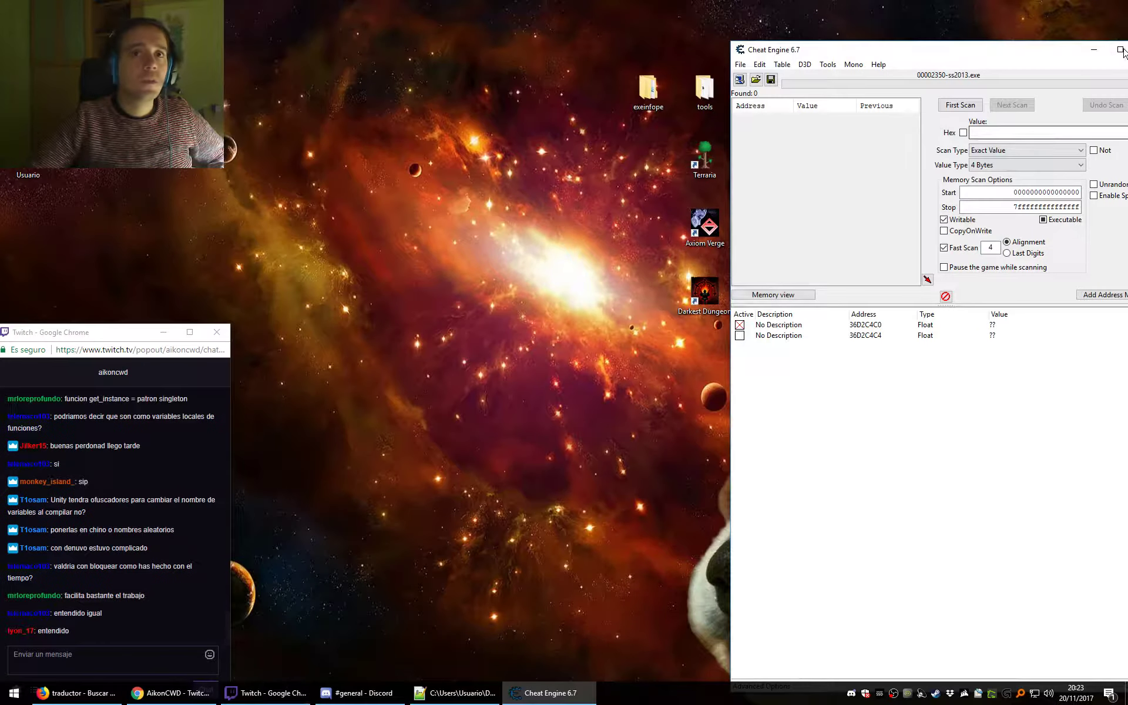
# Close Cheat Engine without saving the address list changes.
pyautogui.moveTo(1044, 53); pyautogui.dragTo(948, 57)
pyautogui.click(1050, 53)
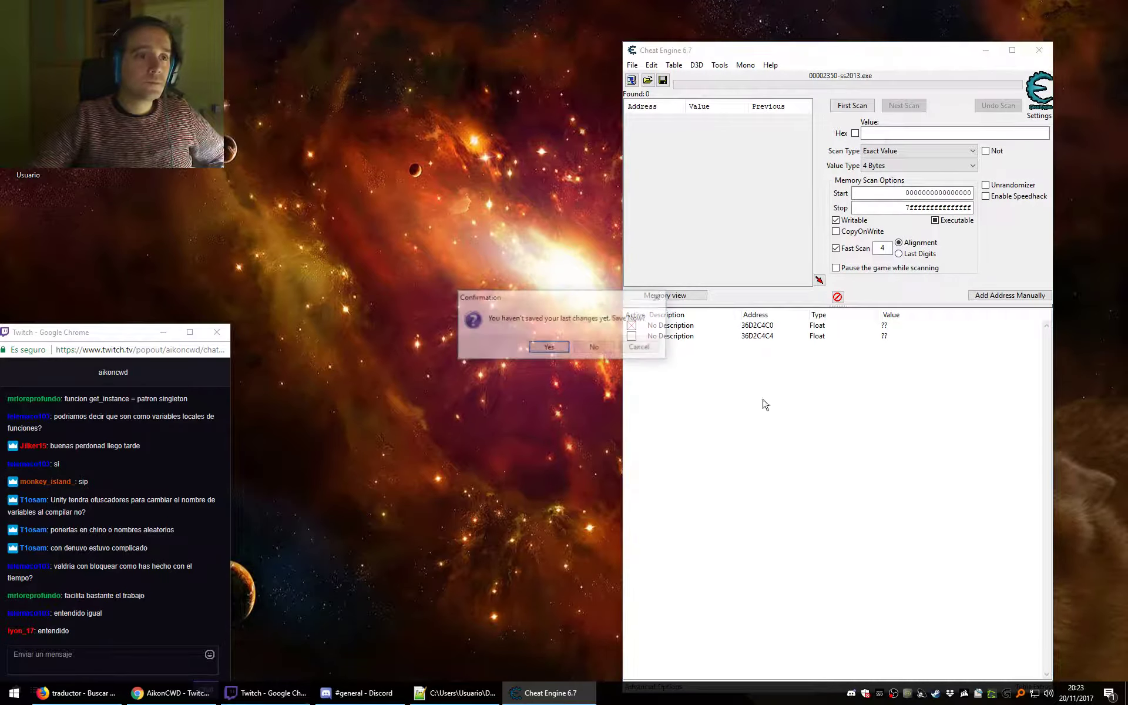
pyautogui.click(597, 348)
# Switch to temario.txt in Notepad++ and highlight the Cup Head section with its three topics.
pyautogui.click(455, 692)
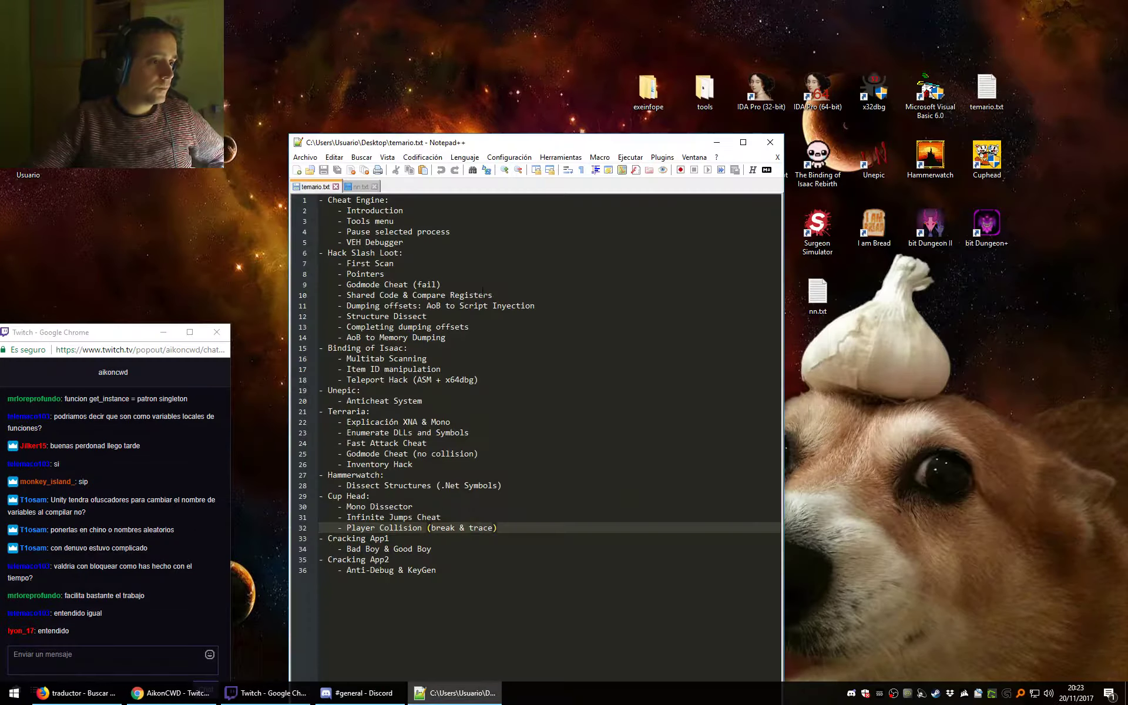
pyautogui.click(441, 517)
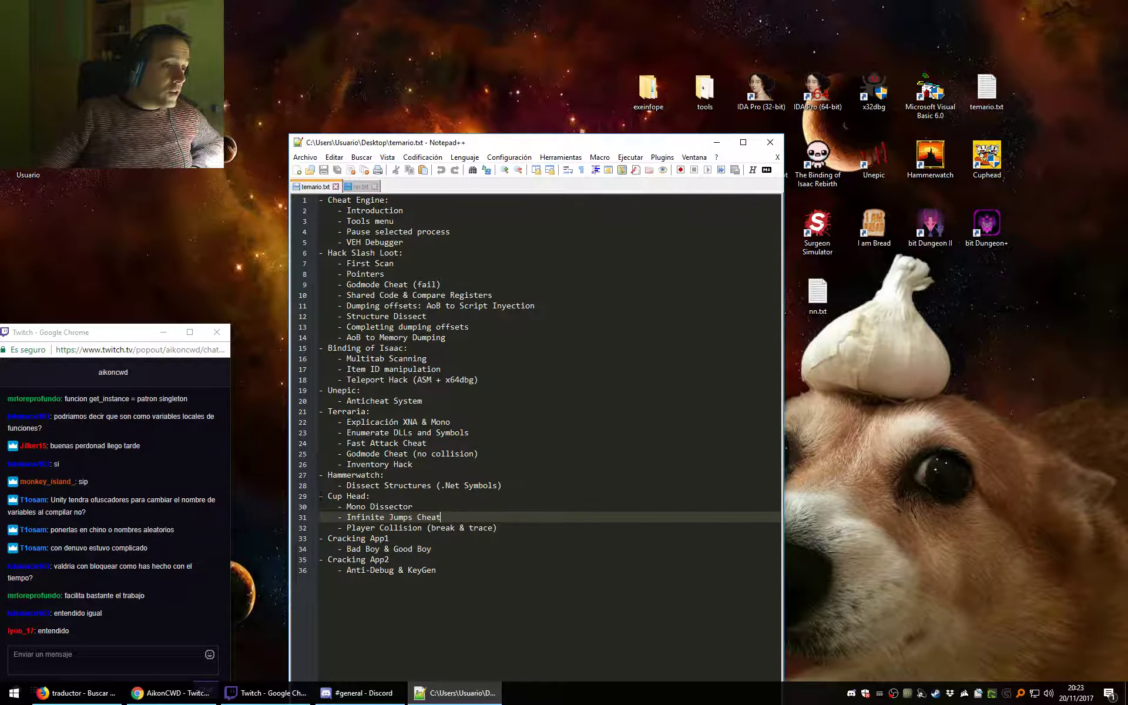
pyautogui.moveTo(319, 496); pyautogui.dragTo(578, 531)
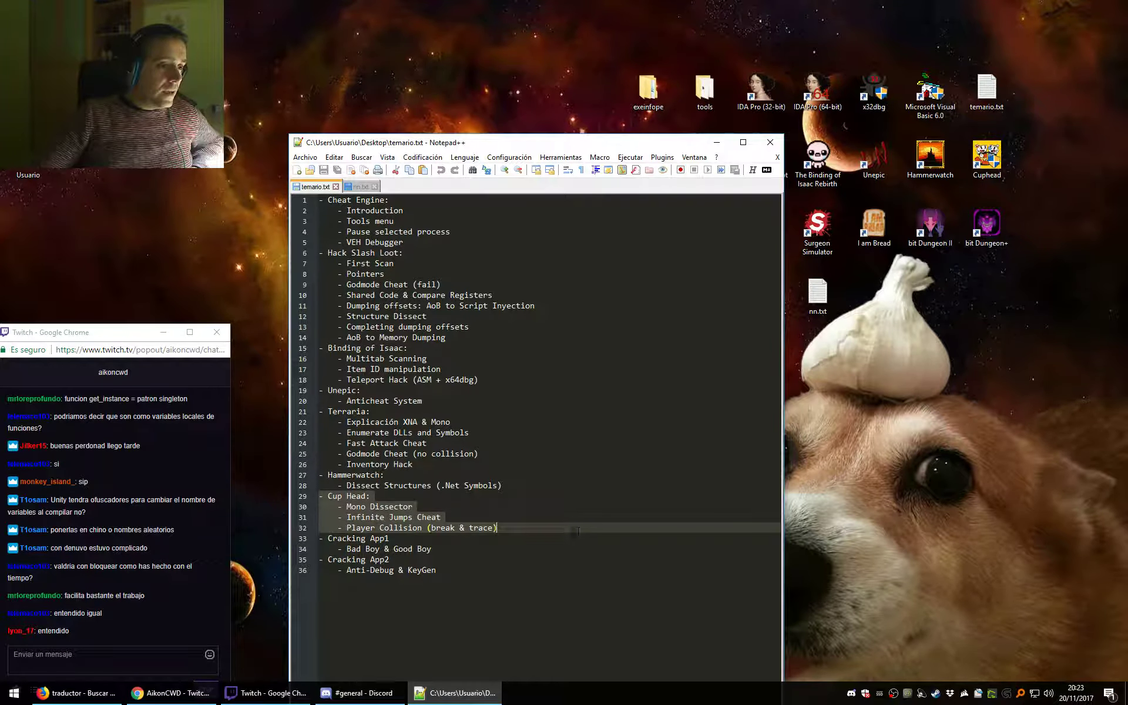
# Examine the Cup Head topics in the syllabus: Mono Dissector, Infinite Jumps Cheat and Player Collision (break & trace).
pyautogui.click(371, 506)
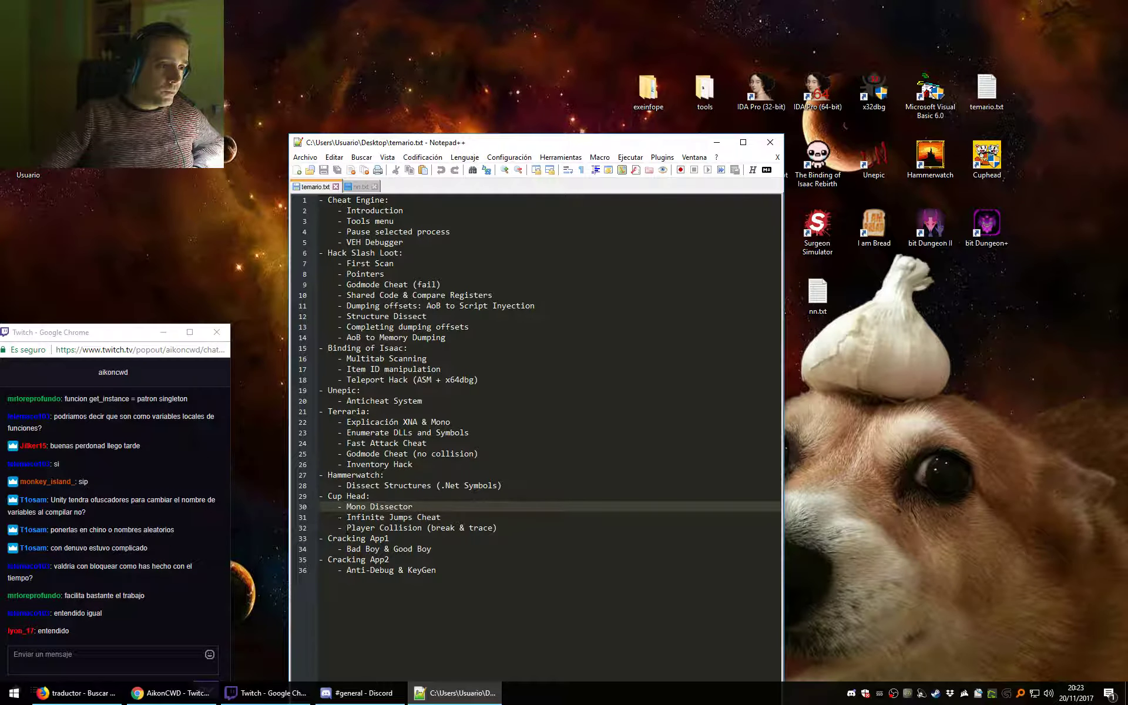
pyautogui.moveTo(337, 516); pyautogui.dragTo(535, 526)
pyautogui.click(399, 527)
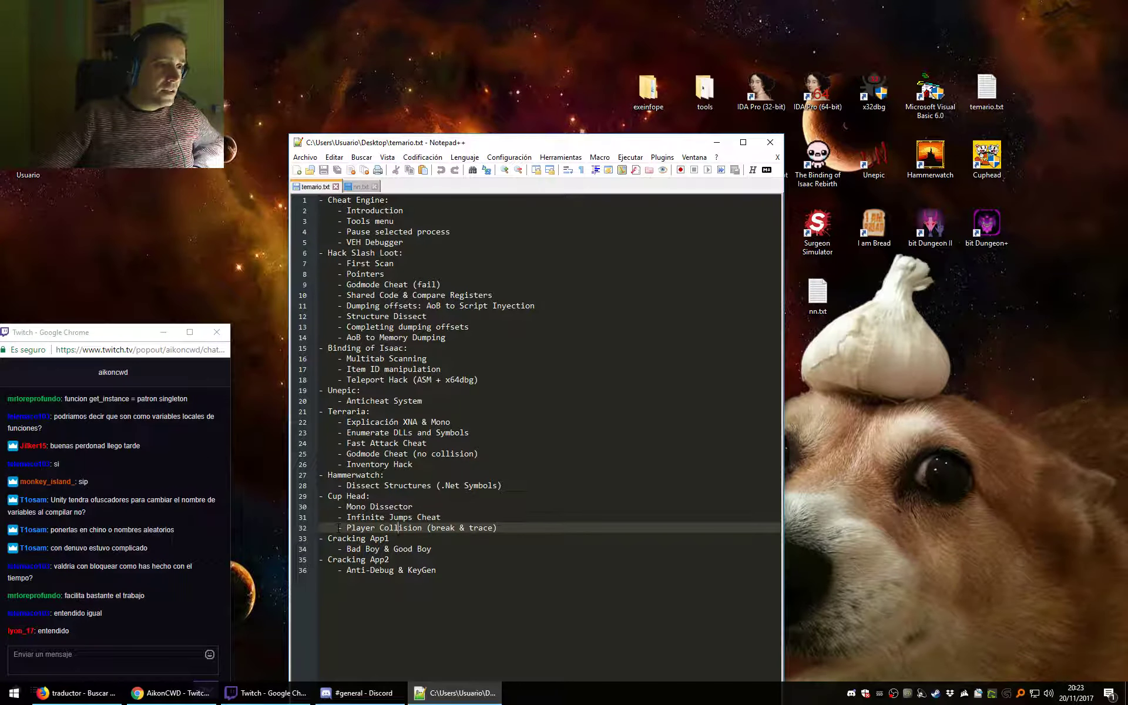
pyautogui.click(447, 517)
pyautogui.click(563, 527)
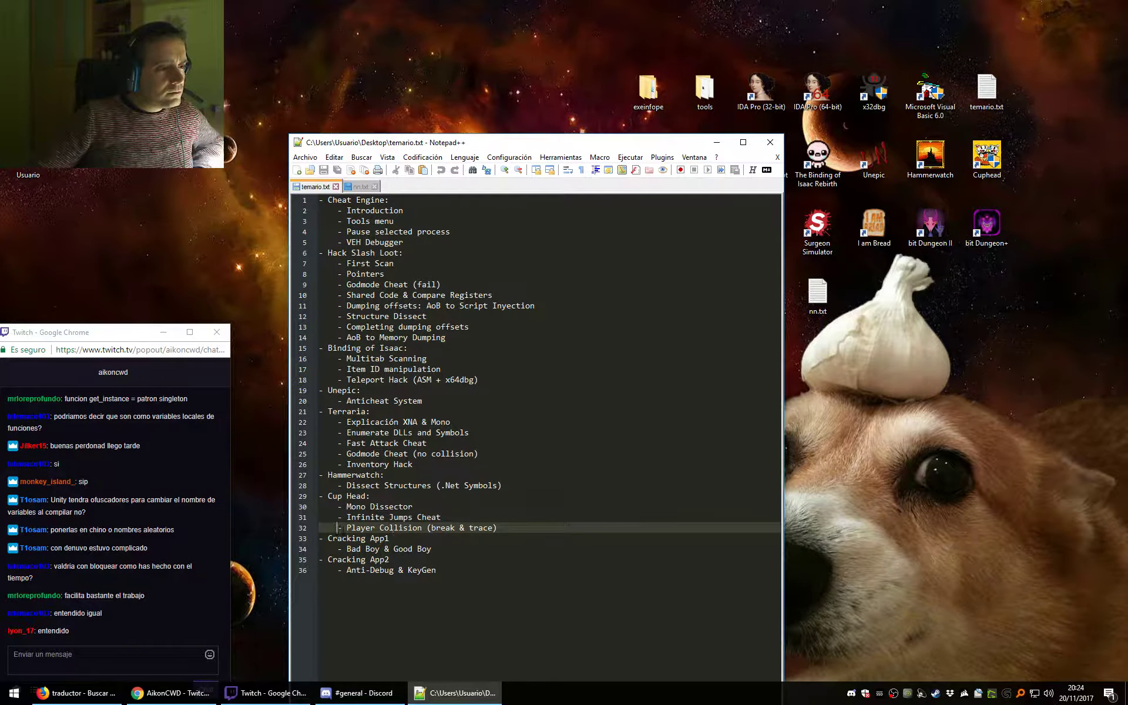
pyautogui.click(621, 528)
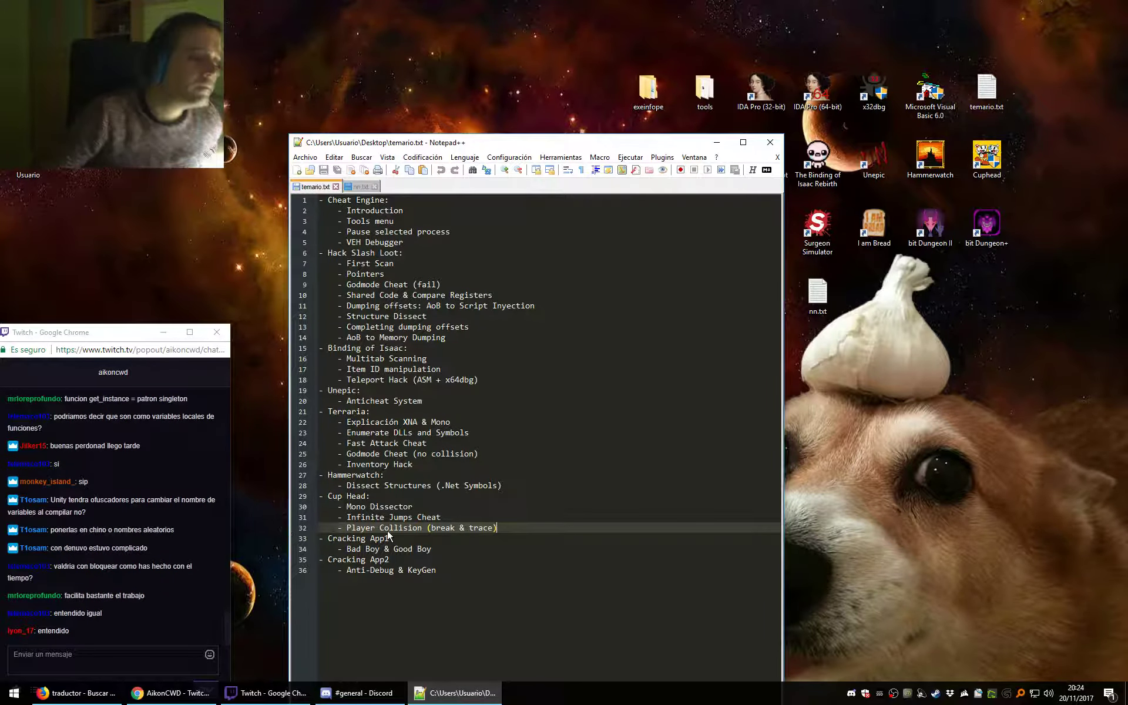
pyautogui.click(454, 537)
pyautogui.click(525, 527)
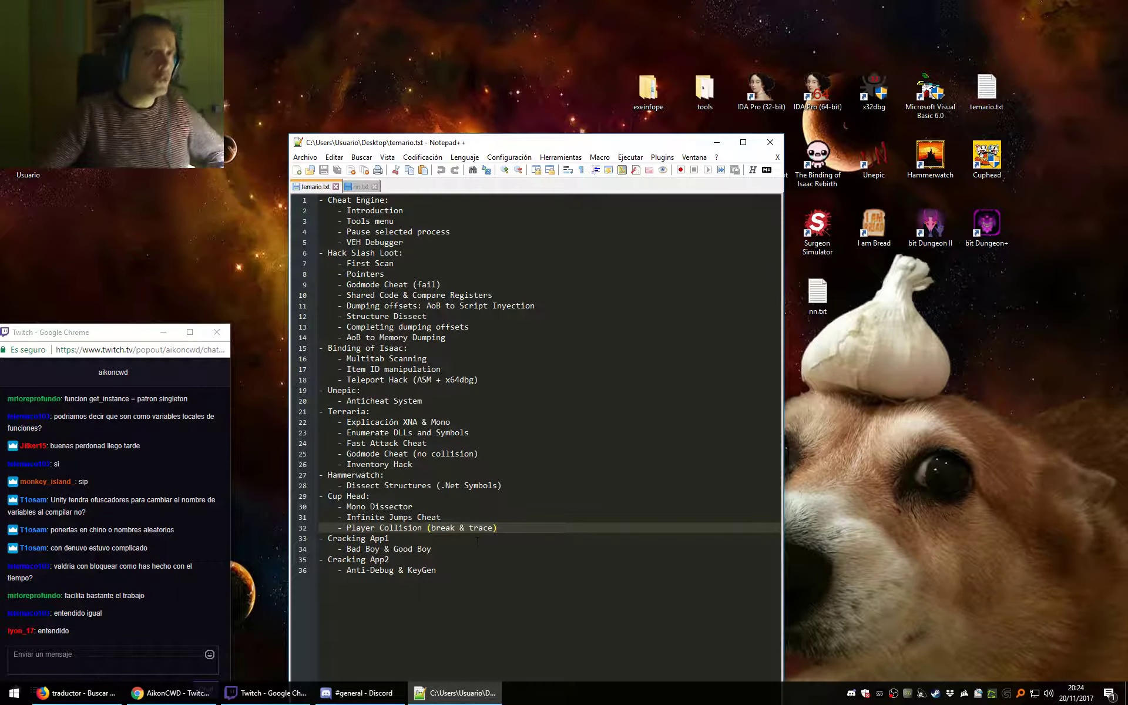
# Move the syllabus window off the desktop shortcuts, launch Cuphead, and reposition its window higher on the screen.
pyautogui.moveTo(648, 146); pyautogui.dragTo(663, 122)
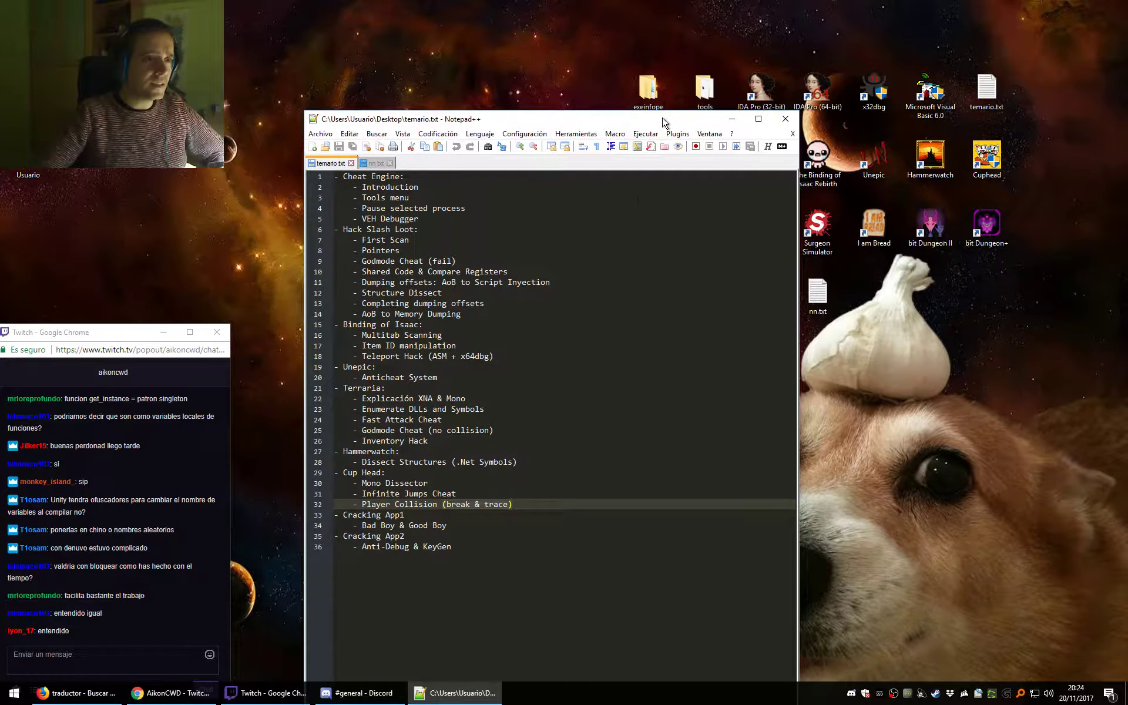
pyautogui.click(985, 169)
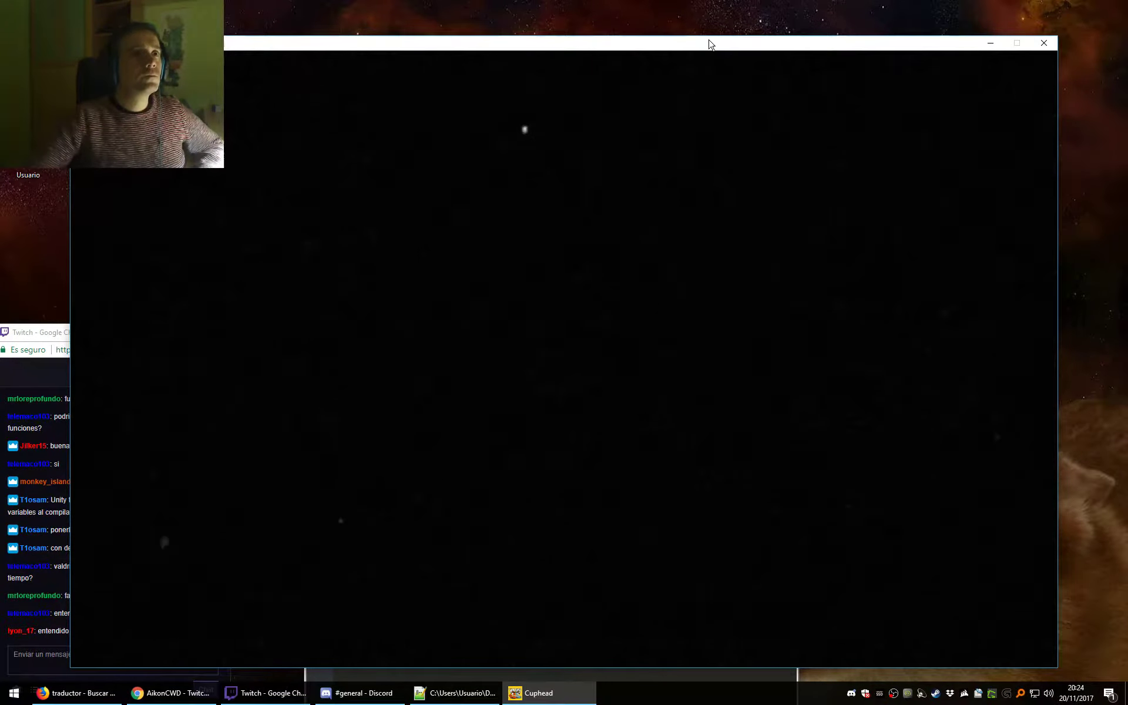
pyautogui.moveTo(709, 43)
pyautogui.mouseDown()
pyautogui.moveTo(733, 49)
pyautogui.moveTo(715, 32)
pyautogui.mouseUp()
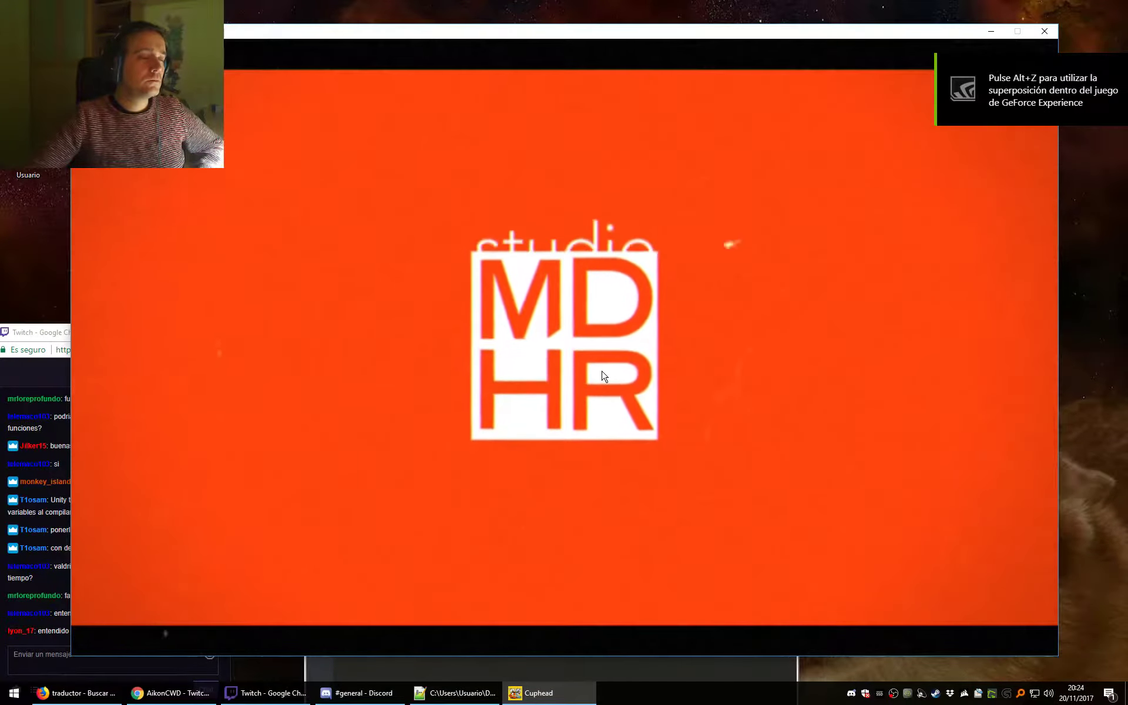
pyautogui.moveTo(502, 37); pyautogui.dragTo(544, 25)
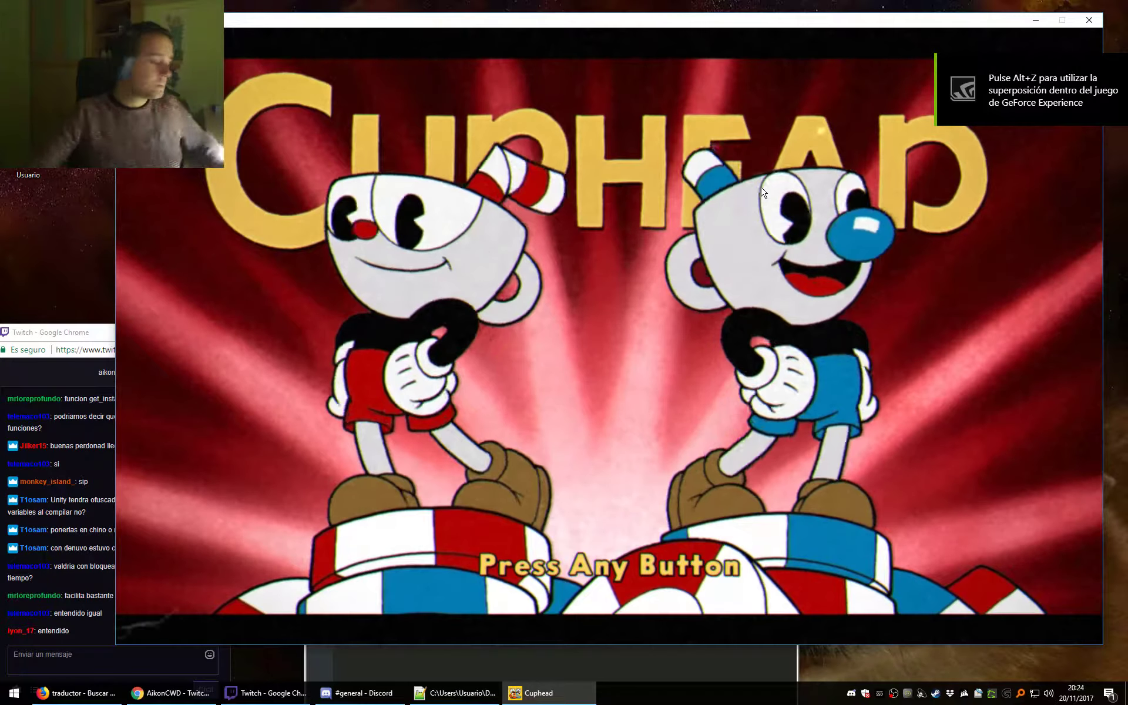
# Enter Cuphead's main menu and lower the master volume to the third notch in the audio options.
pyautogui.press('Return')
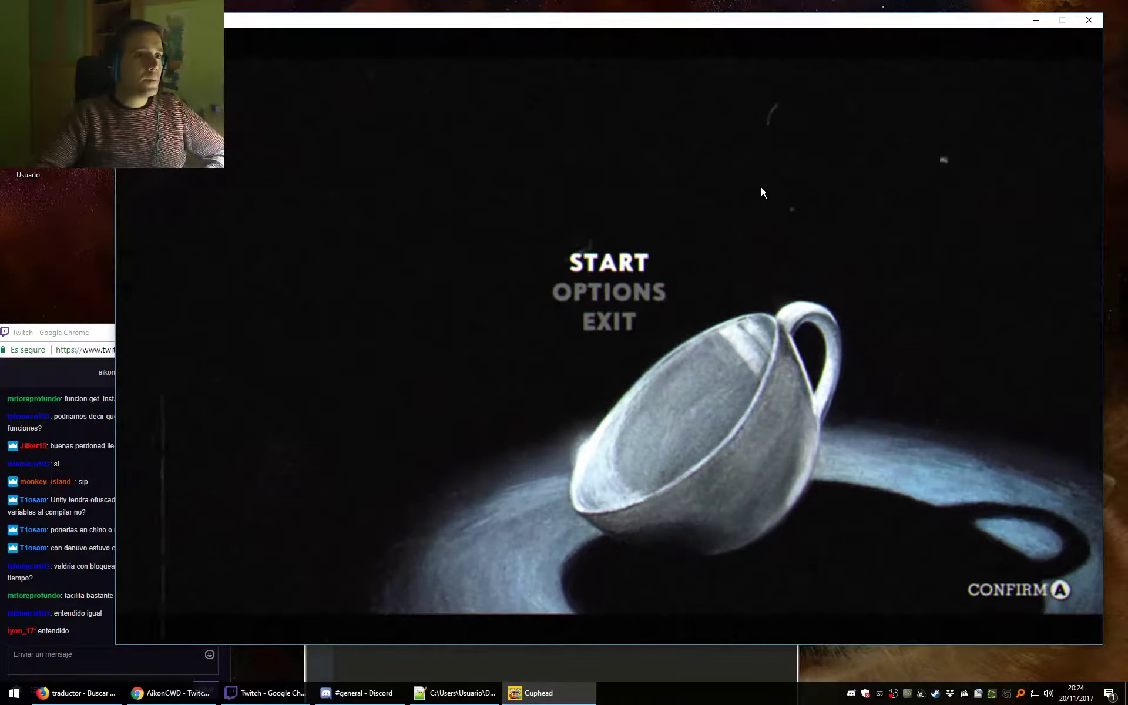
pyautogui.press('Down')
pyautogui.press('Return')
pyautogui.press('Return')
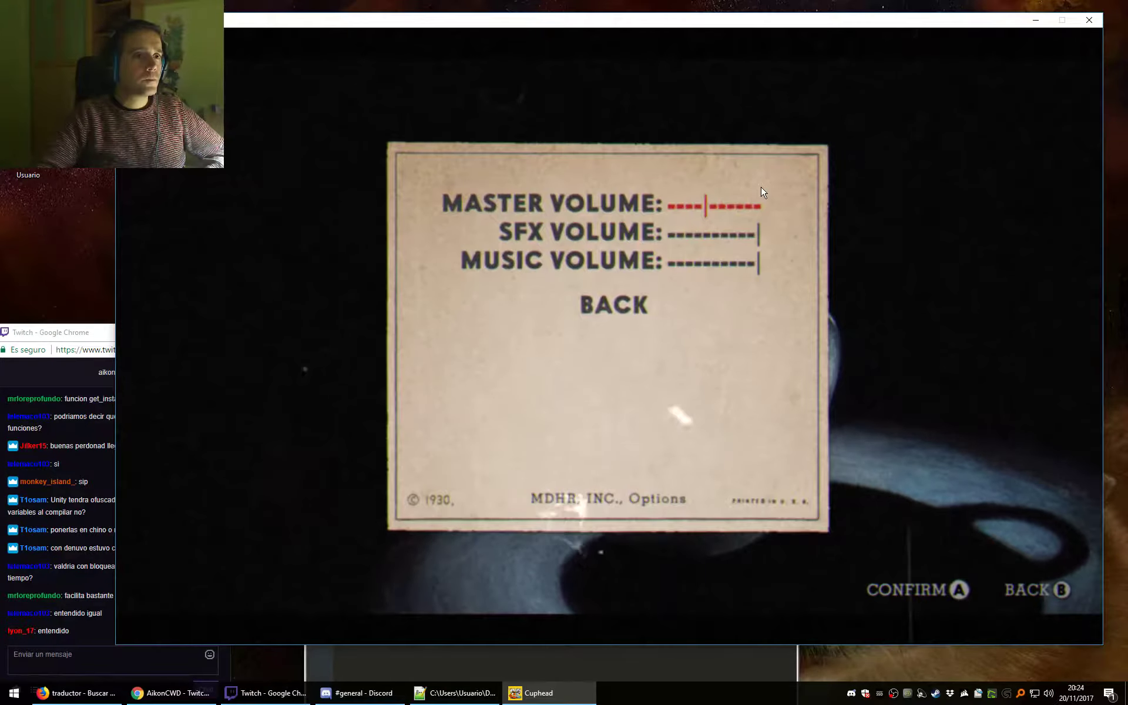
pyautogui.press('Left')
pyautogui.press('Left')
pyautogui.press('Left')
pyautogui.press('Left')
pyautogui.press('Right')
pyautogui.press('Right')
pyautogui.press('Right')
# Turn the music volume all the way down, keeping the SFX volume as is, and leave the audio options.
pyautogui.press('Down')
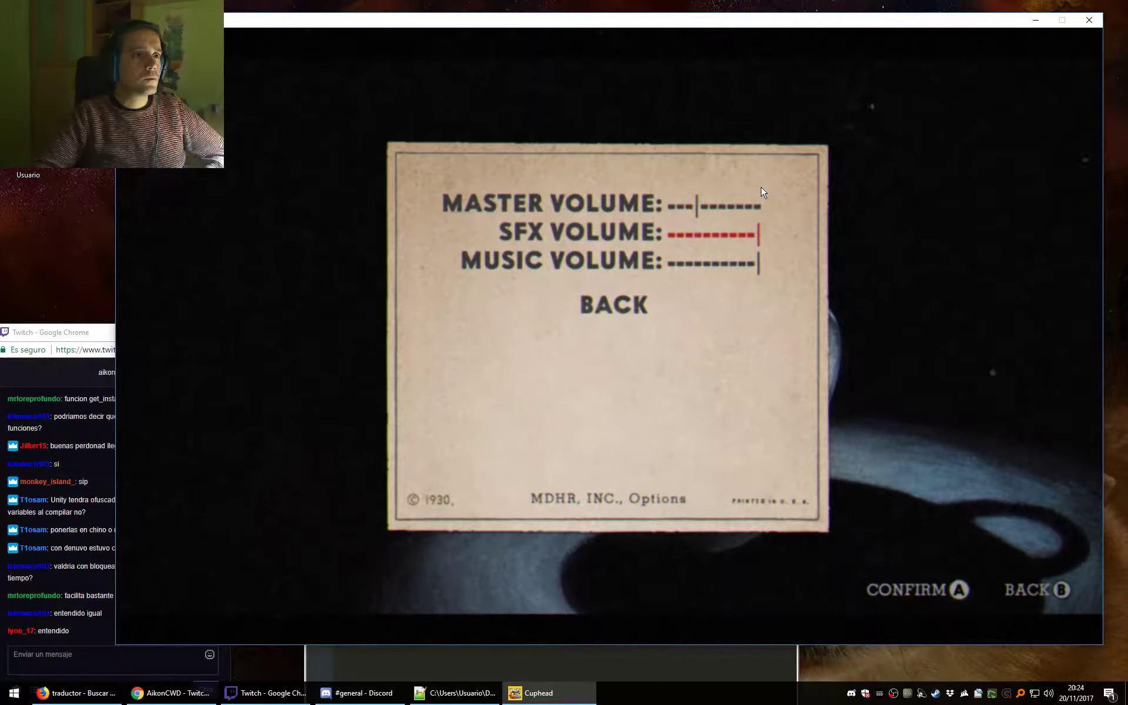
pyautogui.press('Down')
pyautogui.press('Left')
pyautogui.press('Left')
pyautogui.press('Left')
pyautogui.press('Left')
pyautogui.press('Left')
pyautogui.press('Left')
pyautogui.press('Left')
pyautogui.press('Left')
pyautogui.press('Left')
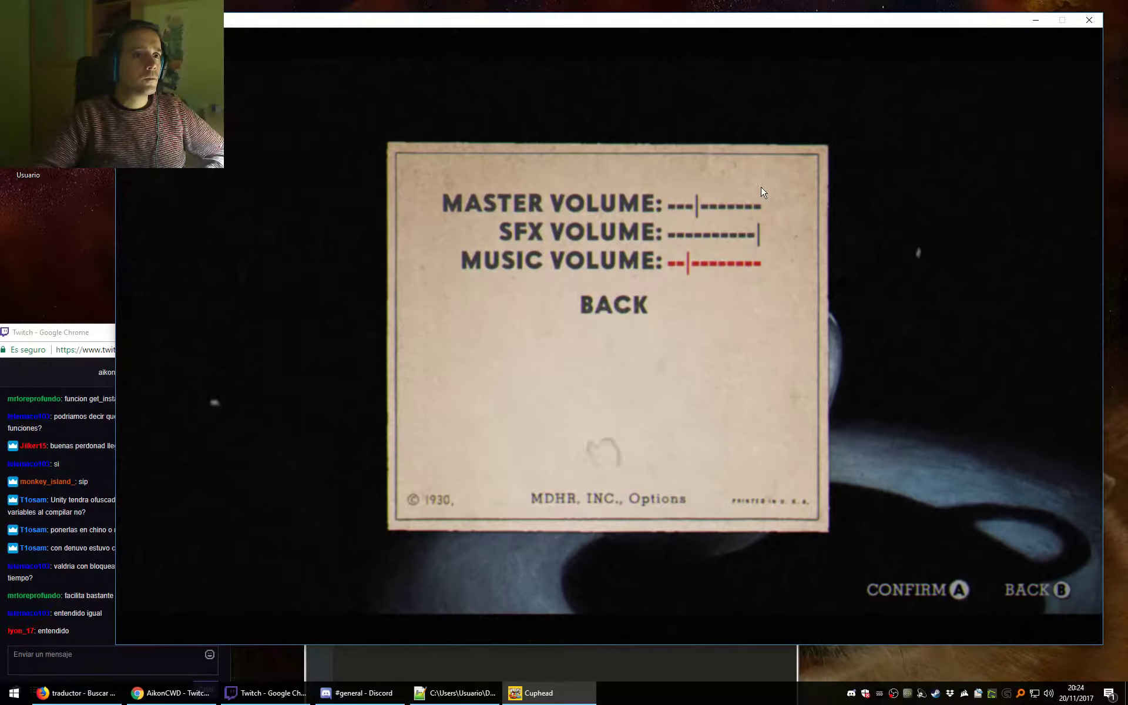
pyautogui.press('Left')
pyautogui.press('Left')
pyautogui.press('Down')
pyautogui.press('Return')
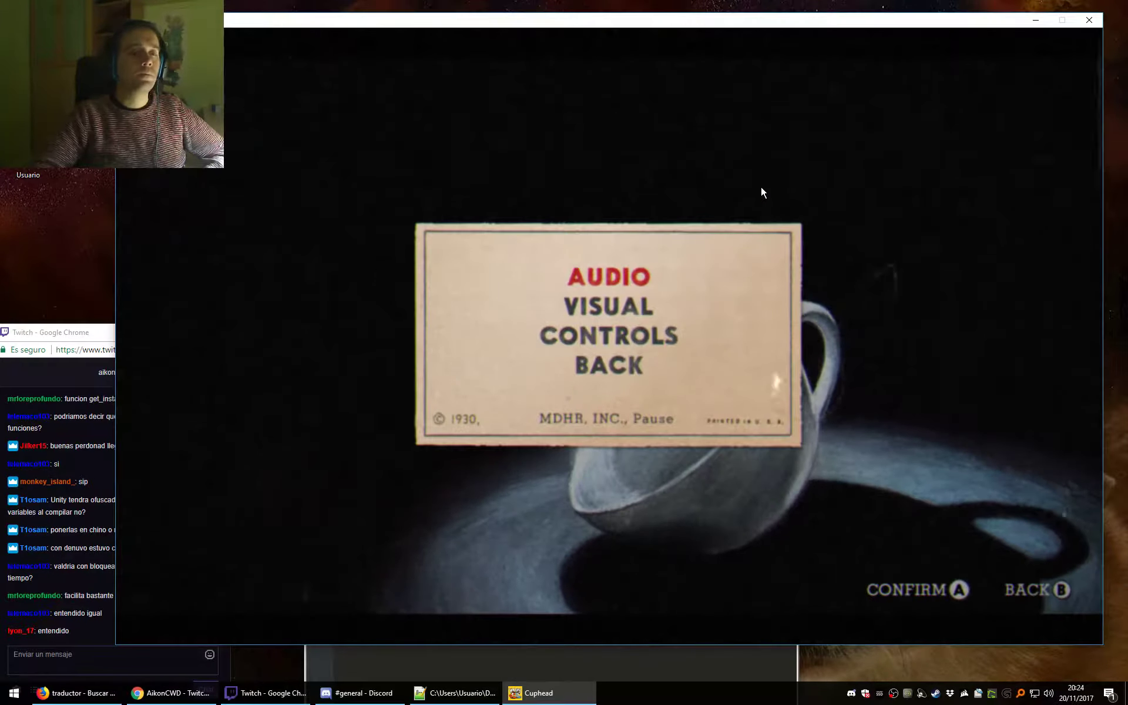
# Set the game's resolution to 1360x768 in the visual options and return to the main menu.
pyautogui.press('Down')
pyautogui.press('Return')
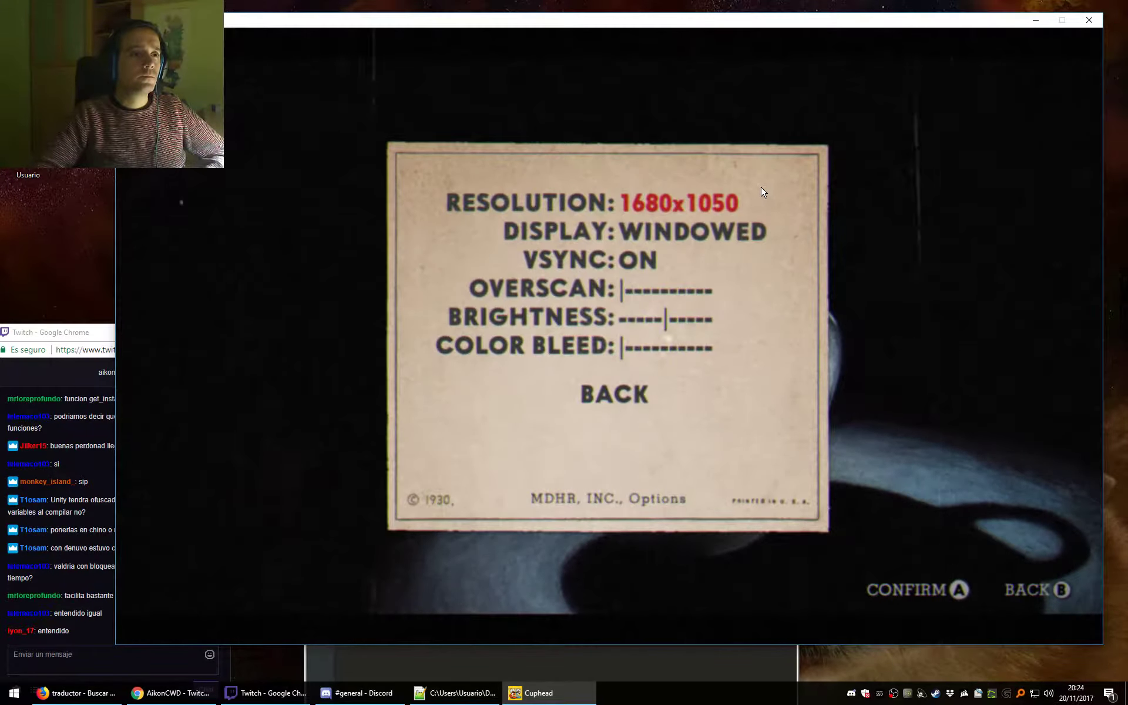
pyautogui.press('Left')
pyautogui.press('Left')
pyautogui.press('Left')
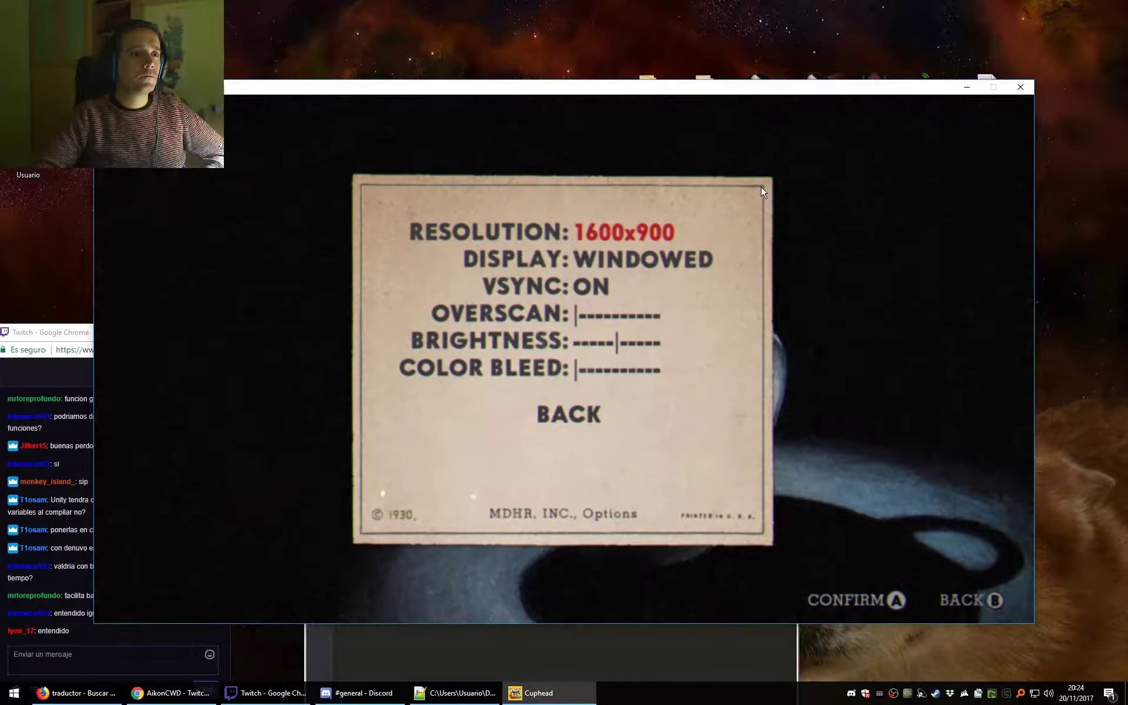
pyautogui.press('Left')
pyautogui.press('Left')
pyautogui.press('Left')
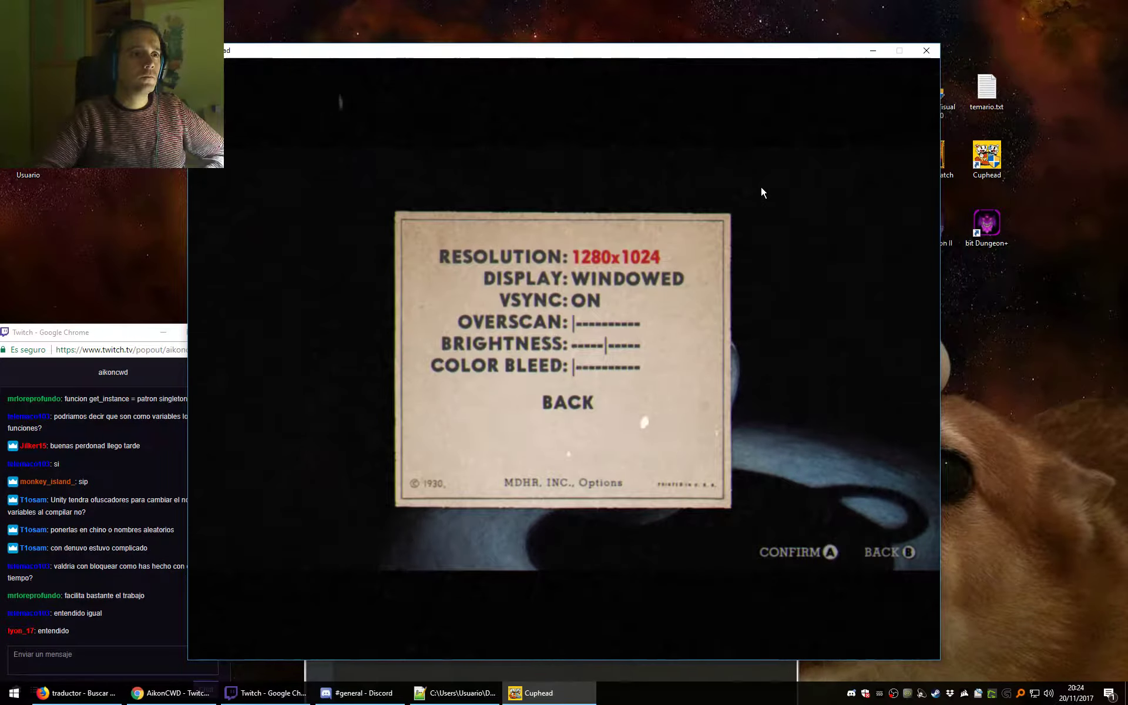
pyautogui.press('Right')
pyautogui.press('Down')
pyautogui.press('Down')
pyautogui.press('Down')
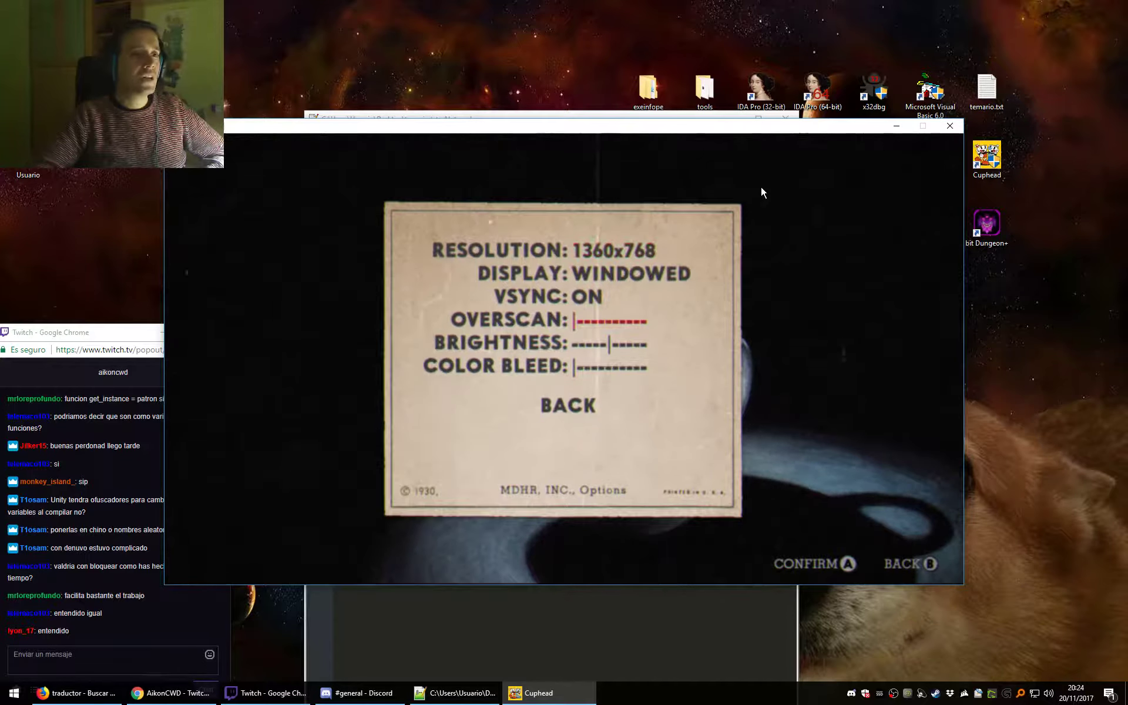
pyautogui.press('Down')
pyautogui.press('Down')
pyautogui.press('Down')
pyautogui.press('Return')
pyautogui.press('Escape')
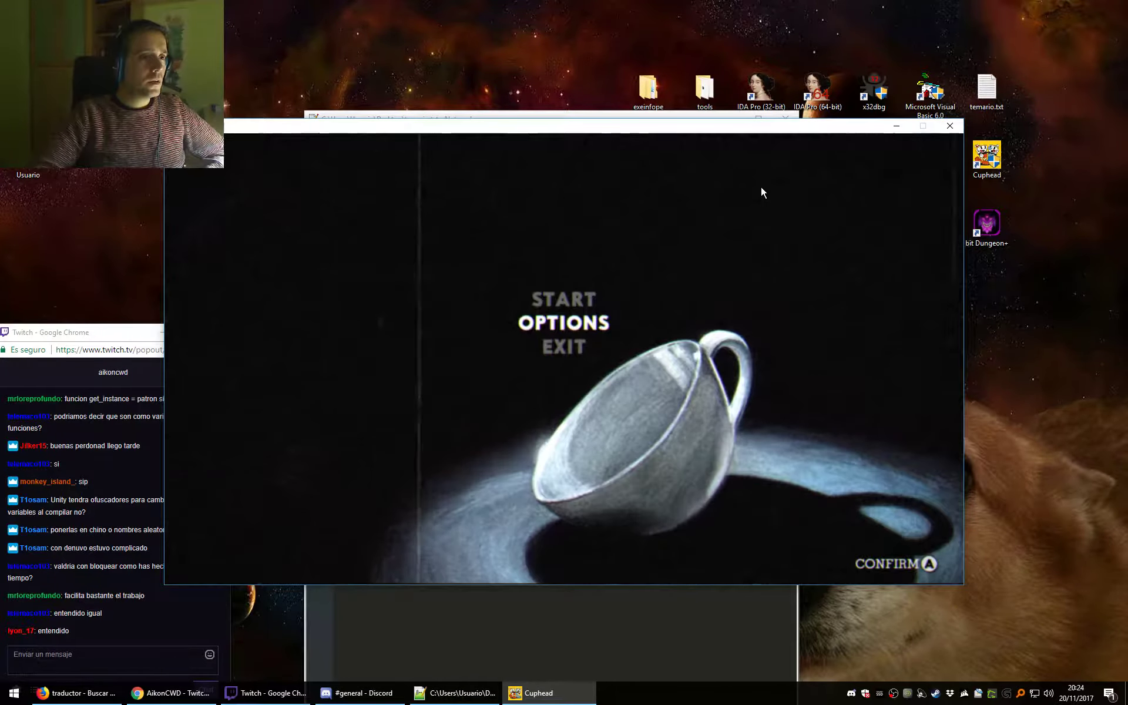
# Start a new game in the second save slot and skip the storybook intro.
pyautogui.press('Up')
pyautogui.press('Return')
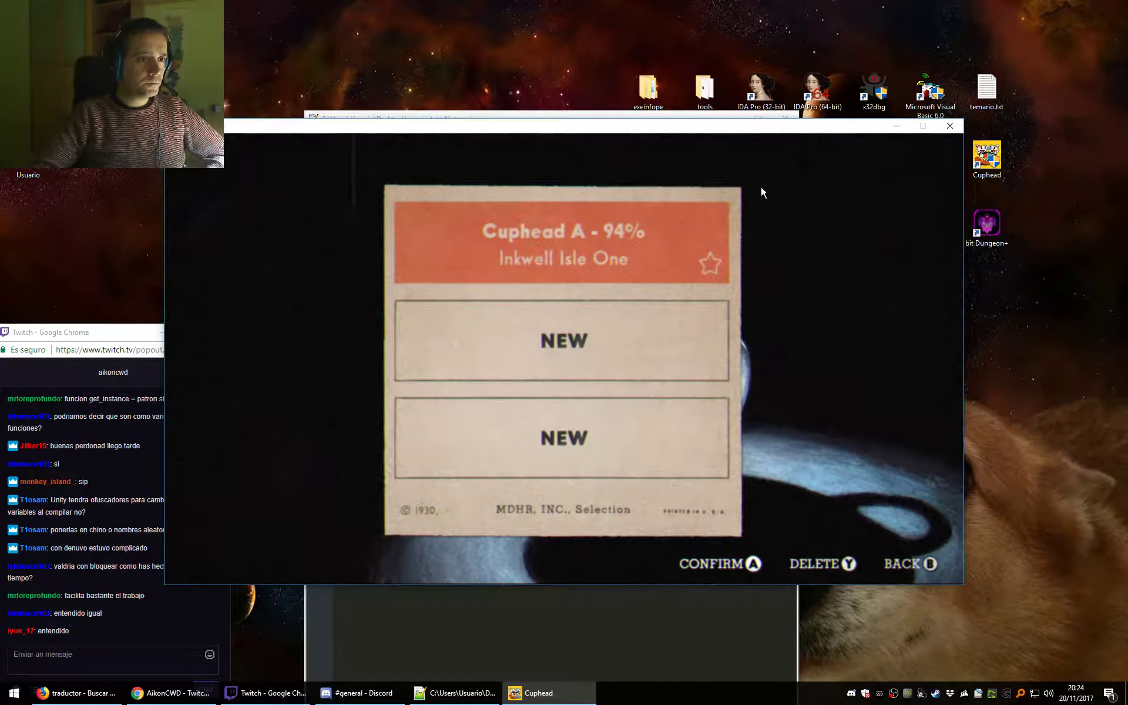
pyautogui.press('Down')
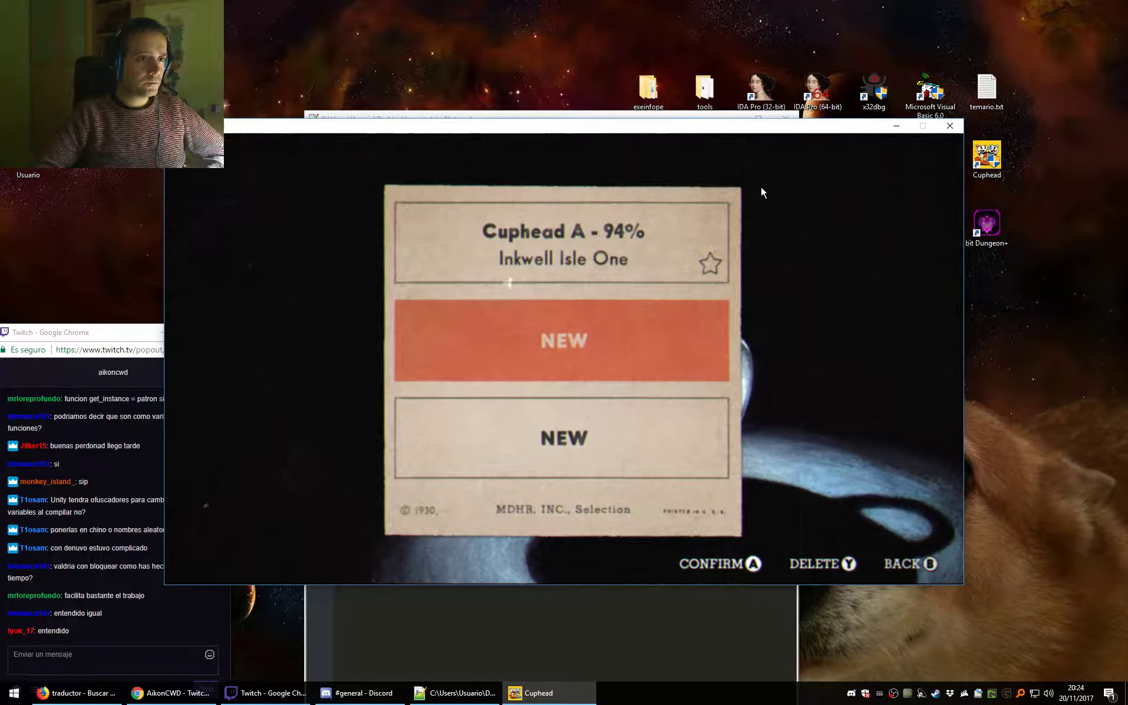
pyautogui.press('Return')
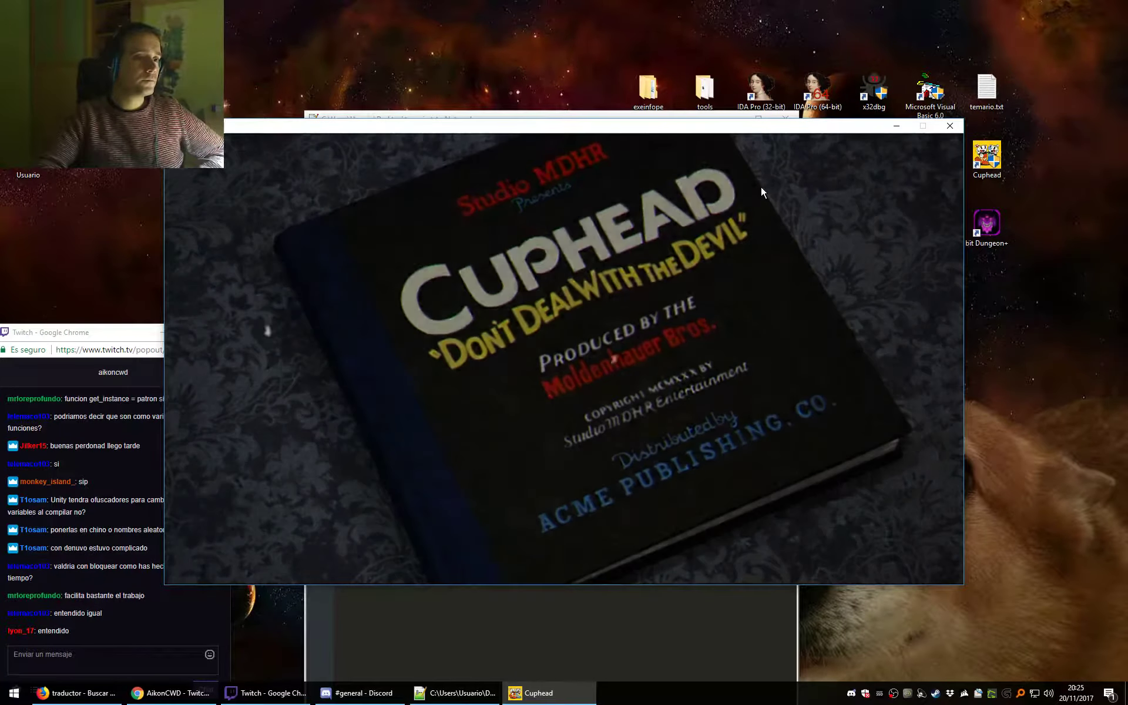
pyautogui.press('Return')
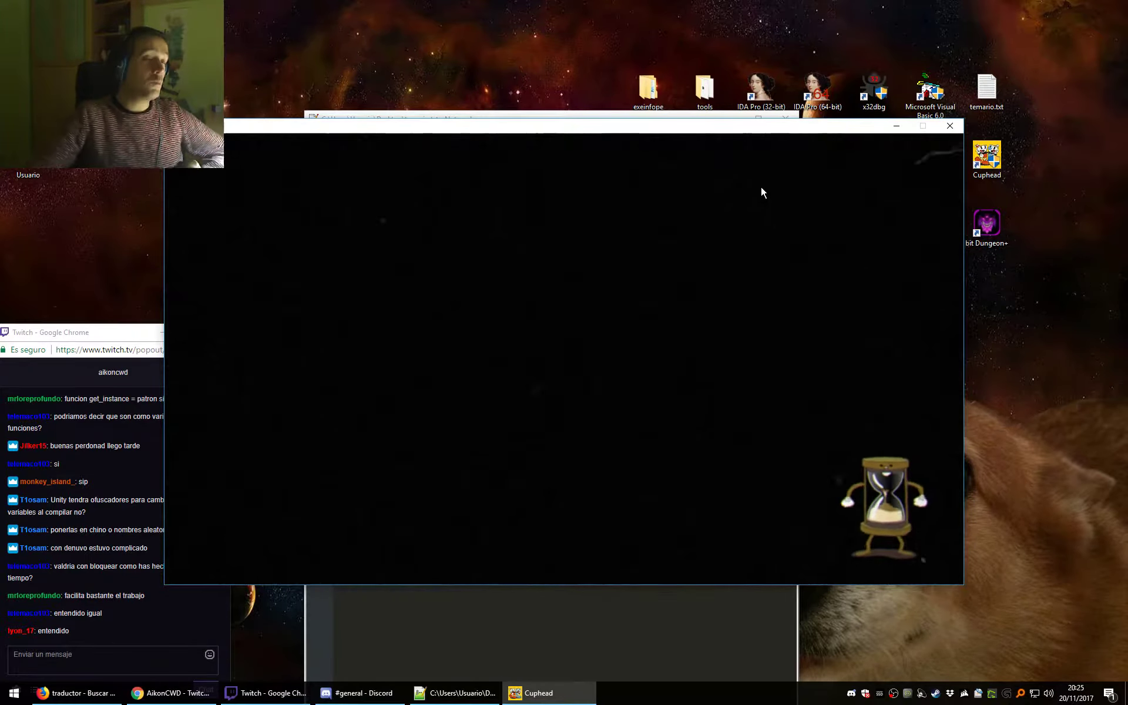
# Move the game window up, advance through Elder Kettle's dialogue about the potion, and enter the tutorial.
pyautogui.moveTo(714, 132); pyautogui.dragTo(699, 59)
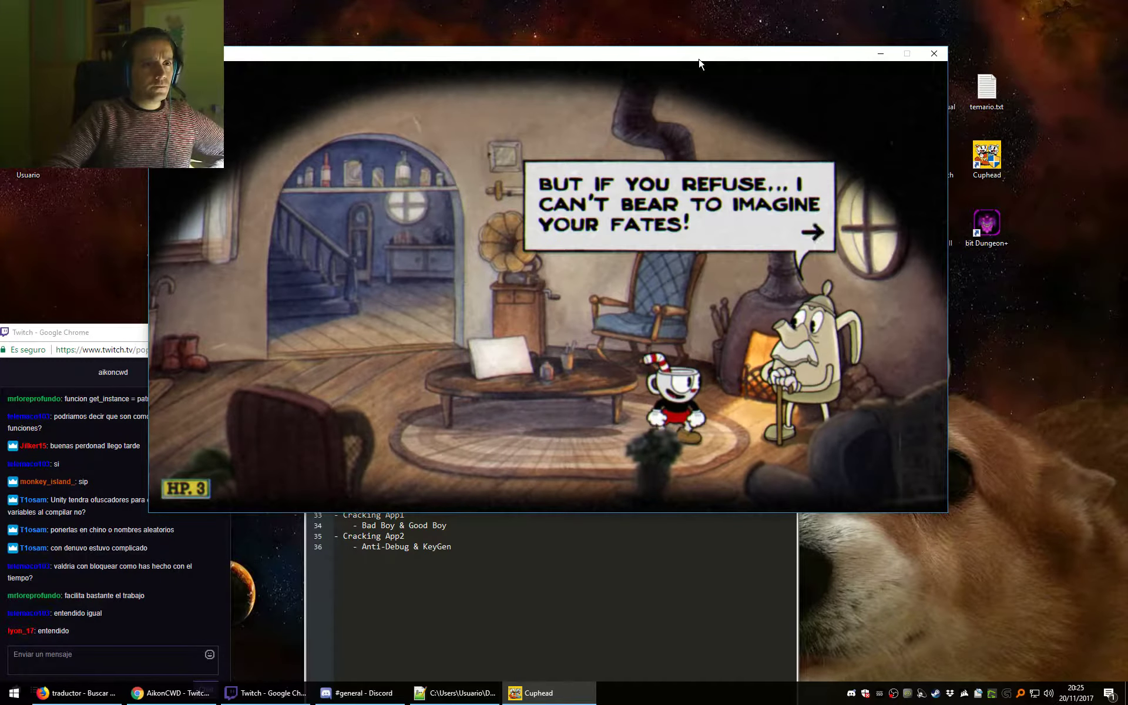
pyautogui.press('z')
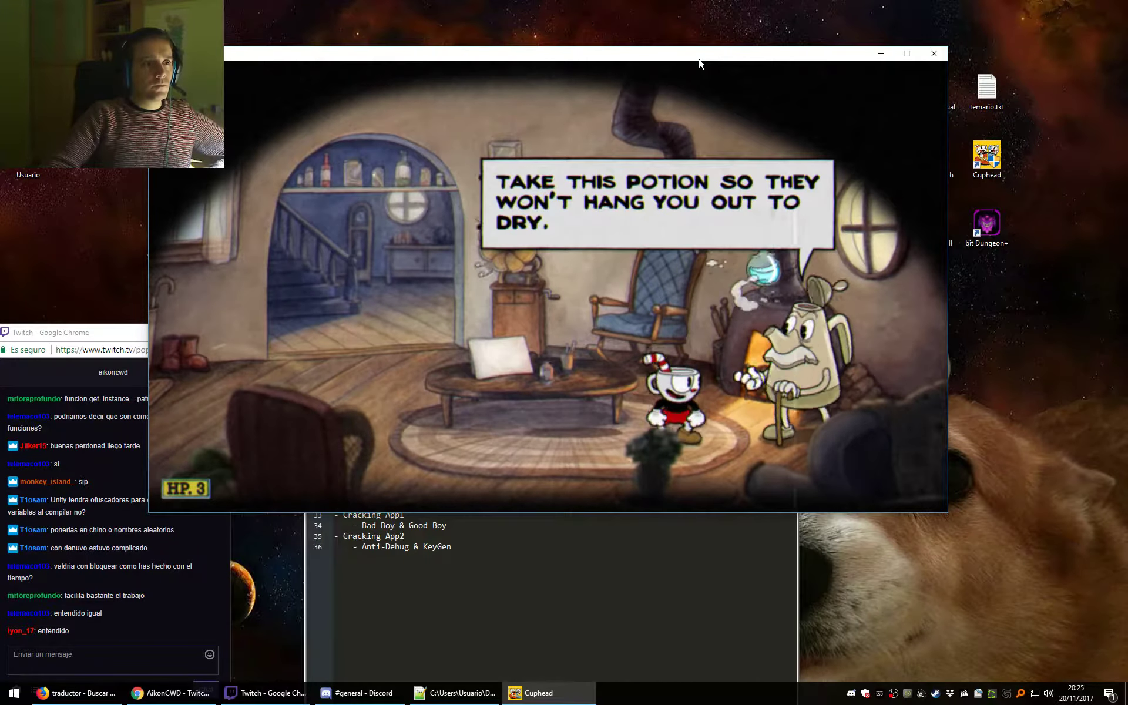
pyautogui.press('z')
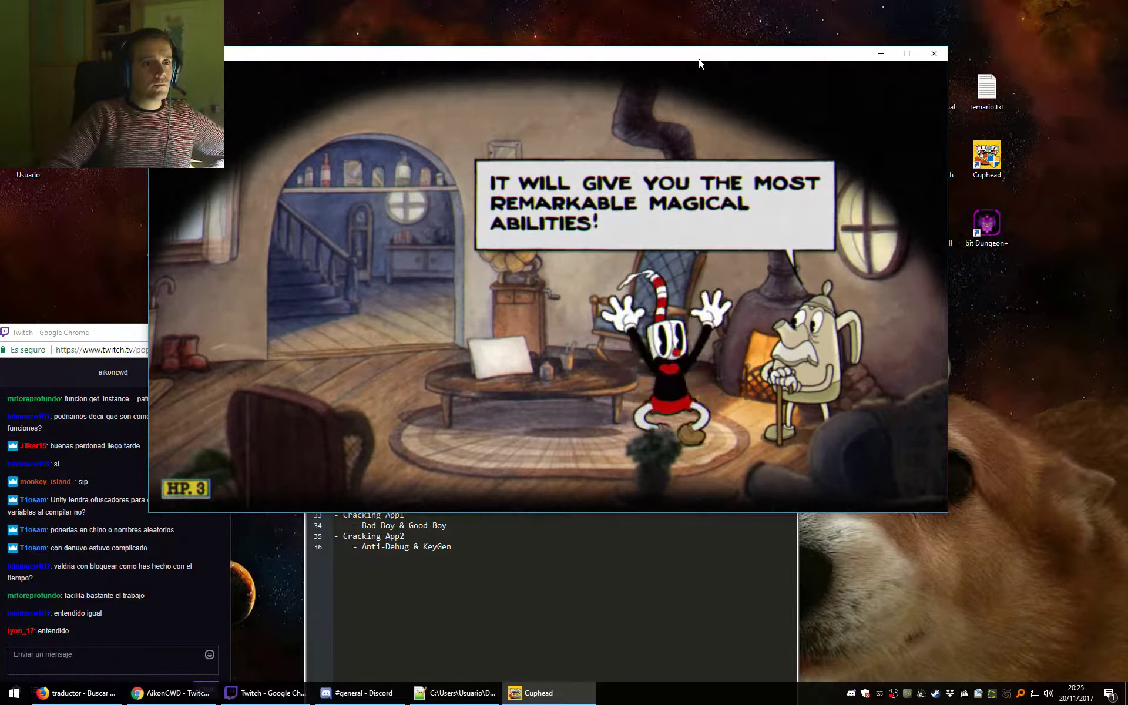
pyautogui.press('z')
pyautogui.press('z')
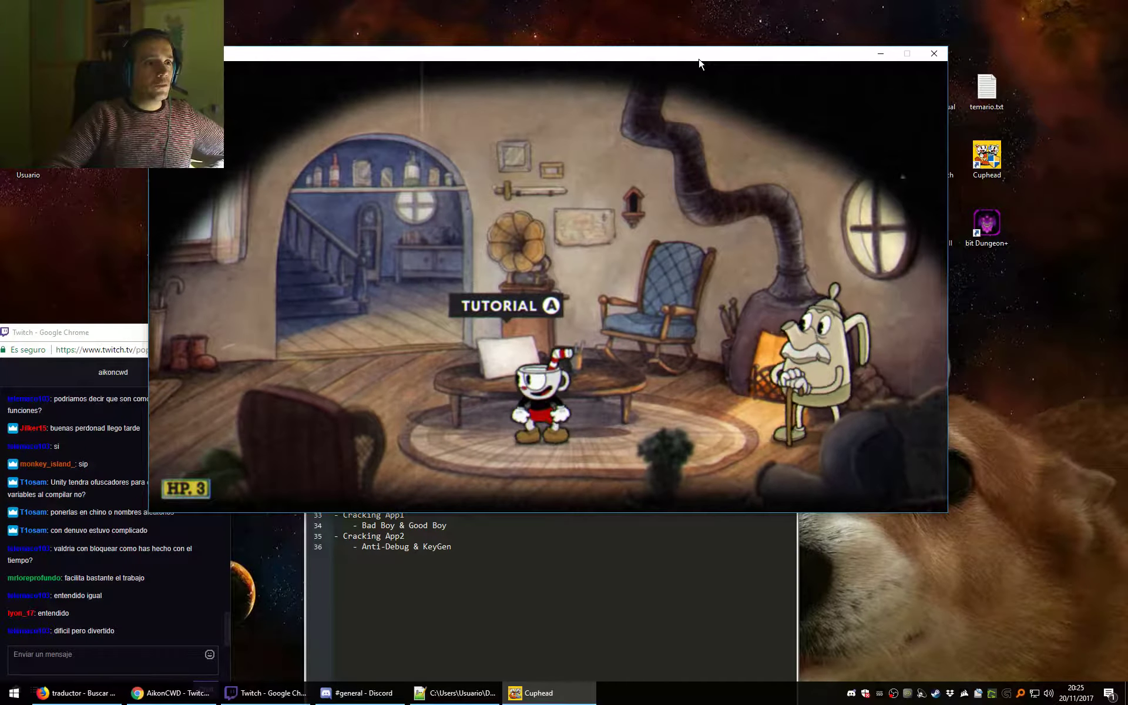
pyautogui.press('z')
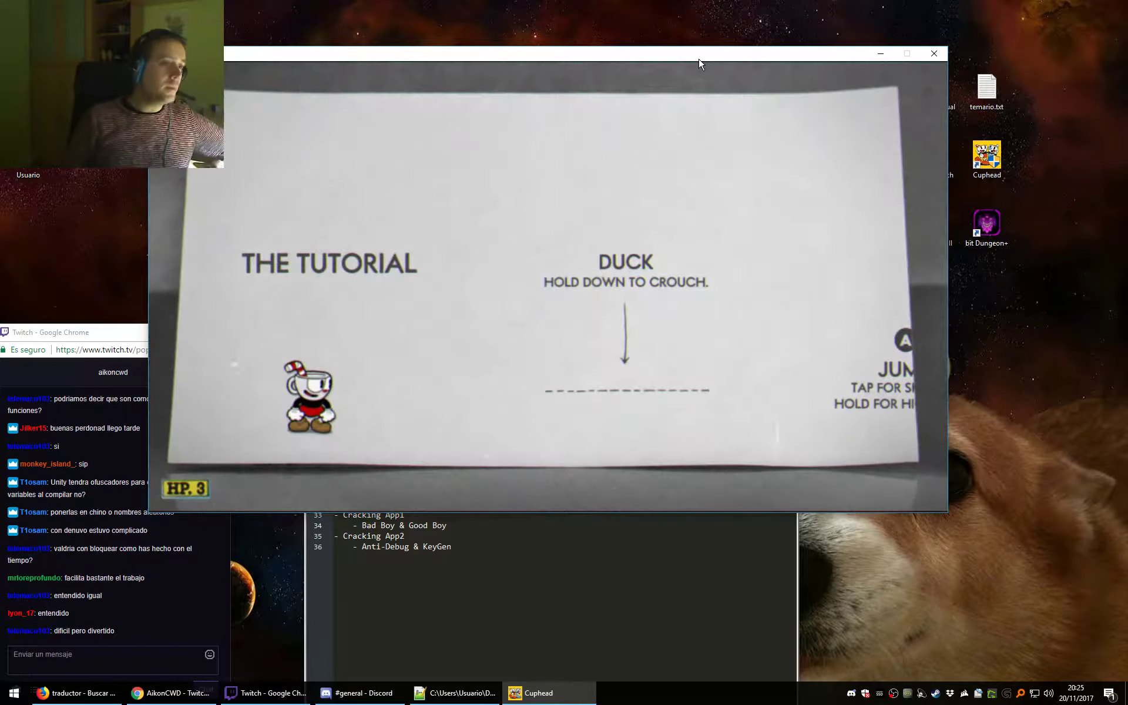
# Run through the tutorial's duck, jump and dash sections, getting past the cube and the tall cylinder.
pyautogui.press('Right')
pyautogui.press('z')
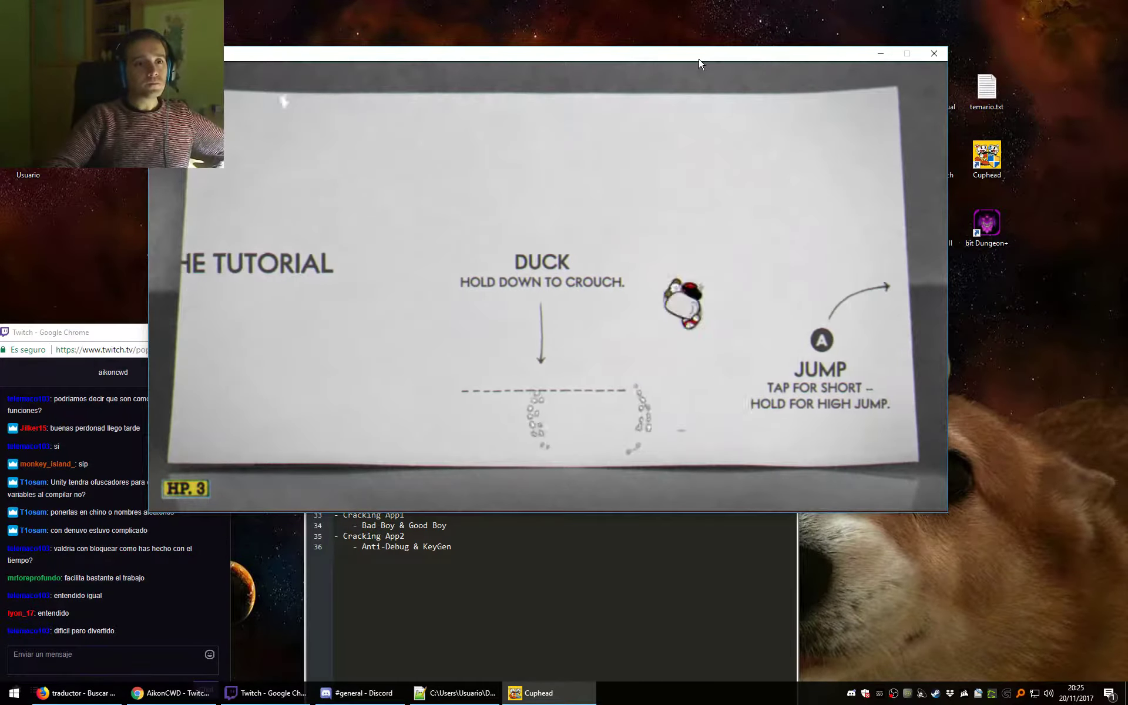
pyautogui.press('Right')
pyautogui.press('z')
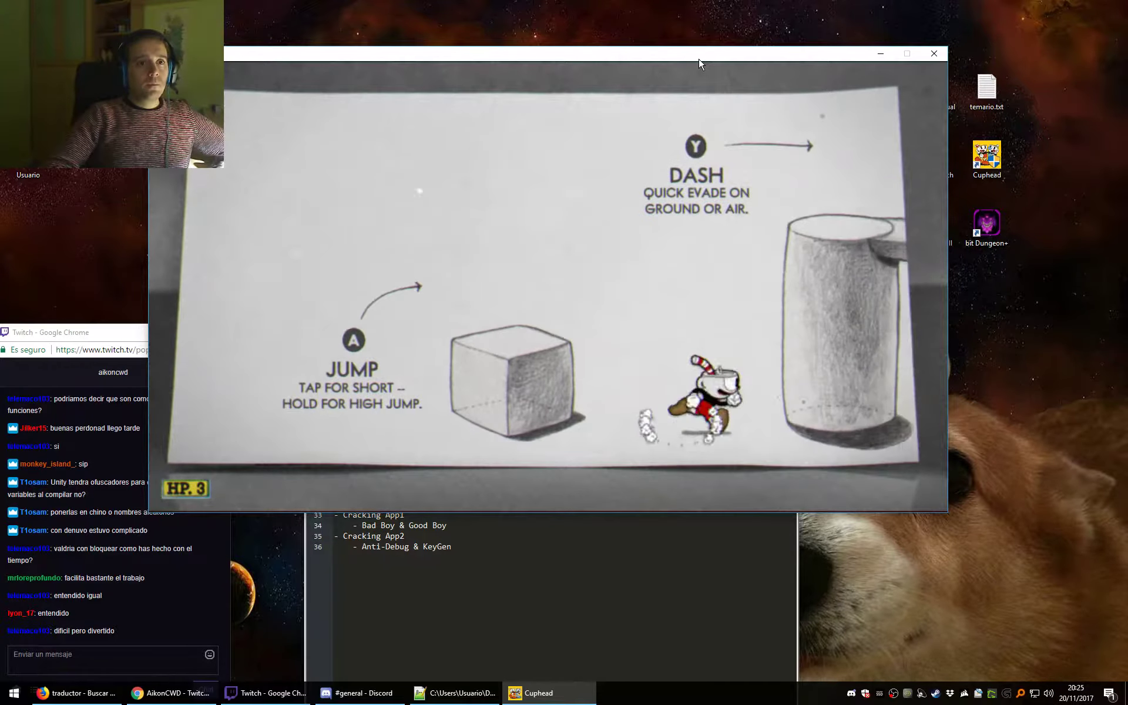
pyautogui.press('z')
pyautogui.press('Left')
pyautogui.press('z')
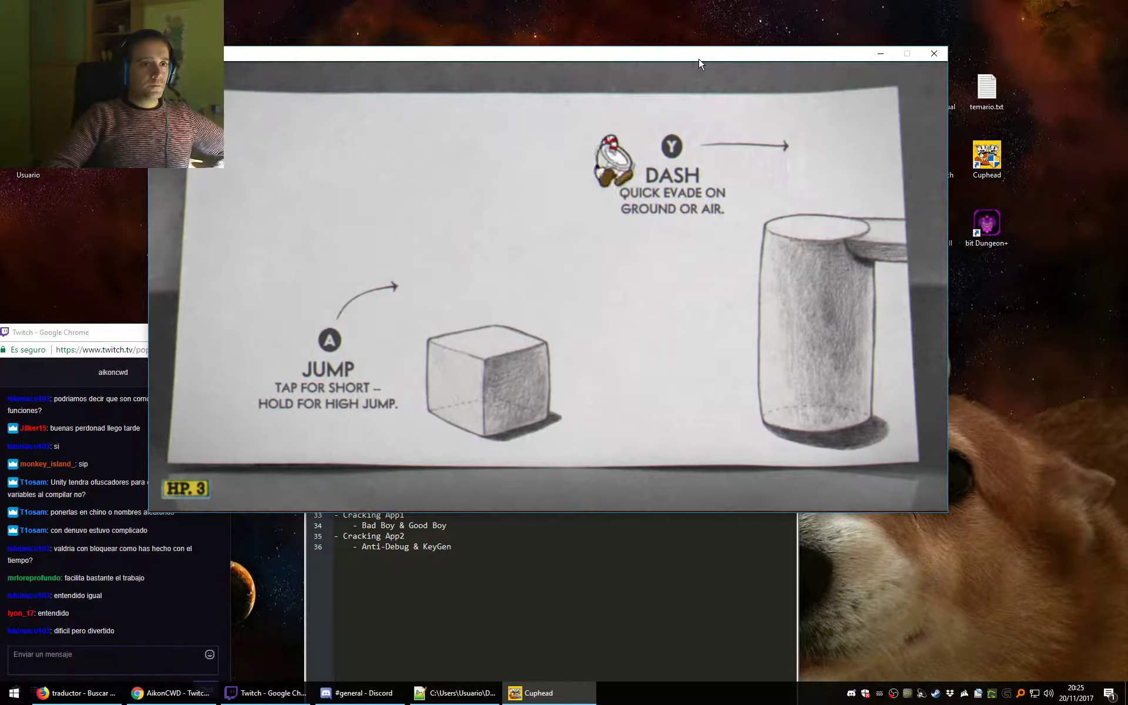
pyautogui.press('Right')
pyautogui.press('Right')
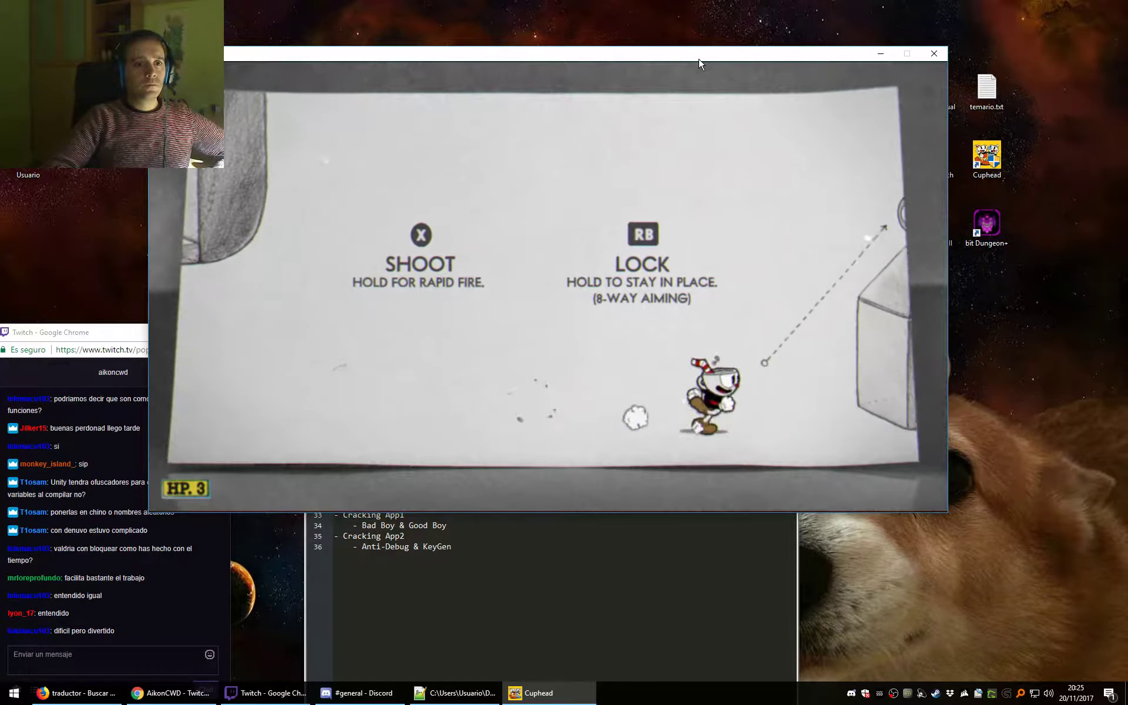
# Try out shooting and shoot down the target above the block in the tutorial's Lock section.
pyautogui.press('x')
pyautogui.press('Left')
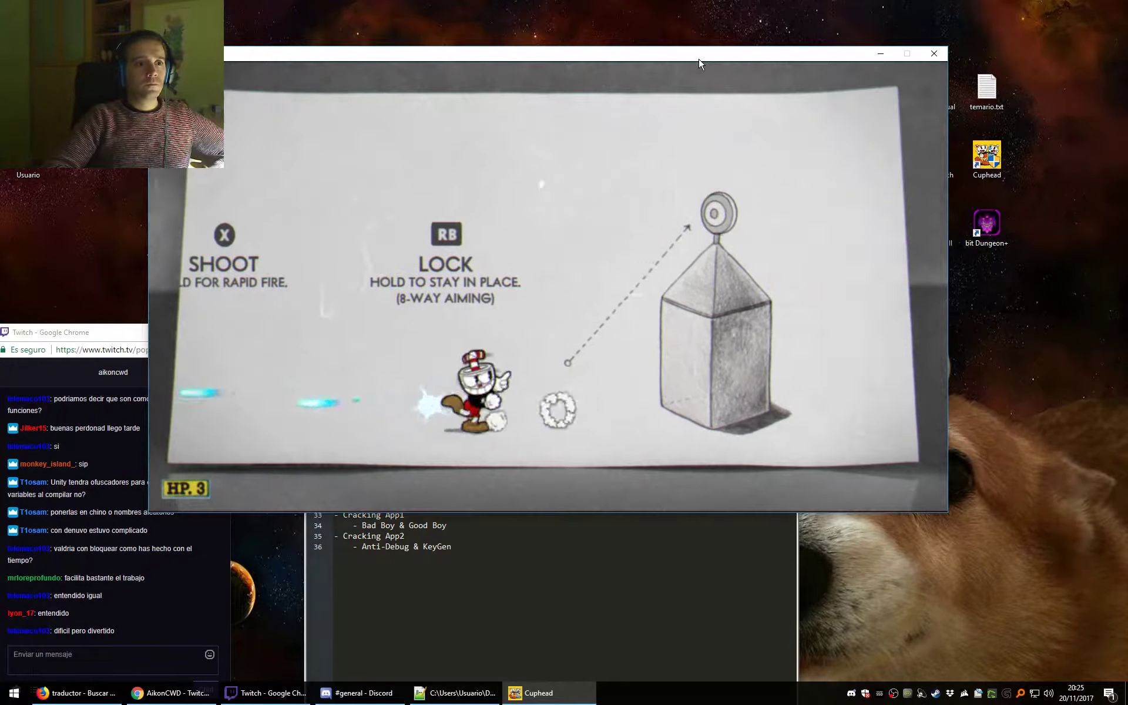
pyautogui.press('c')
pyautogui.press('Right')
# Jump over the tutorial block, parry the three pink spheres in the Parry Slap section, and walk back to the first one.
pyautogui.press('z')
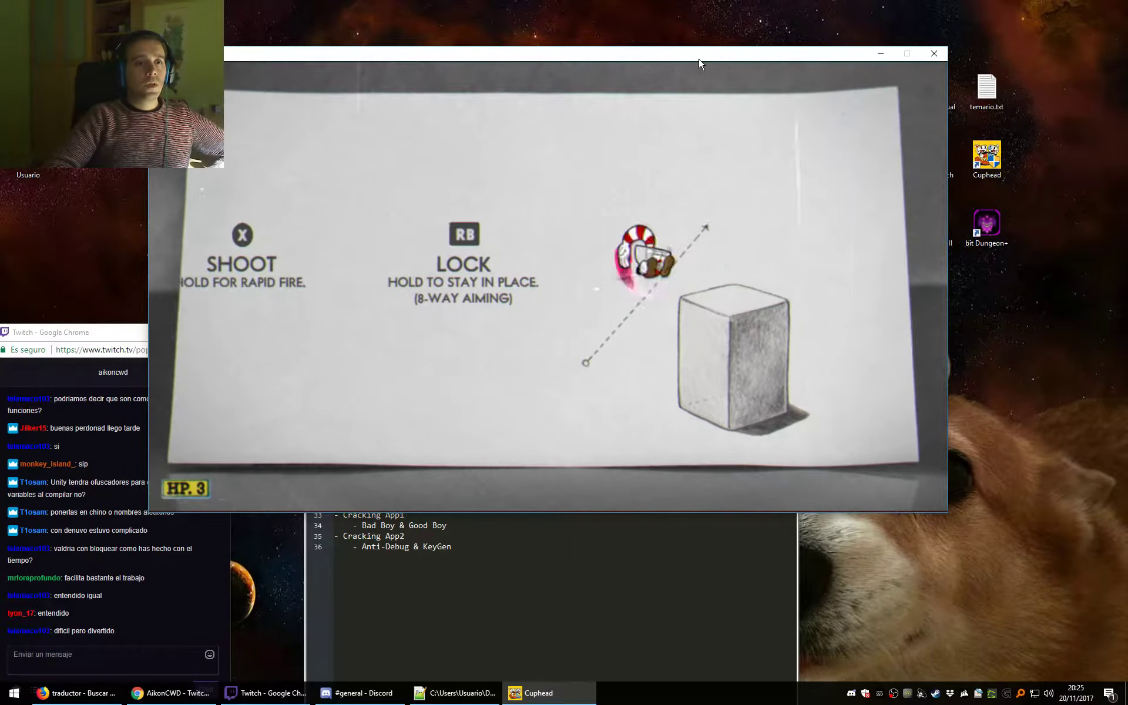
pyautogui.press('Right')
pyautogui.press('z')
pyautogui.press('z')
pyautogui.press('z')
pyautogui.press('z')
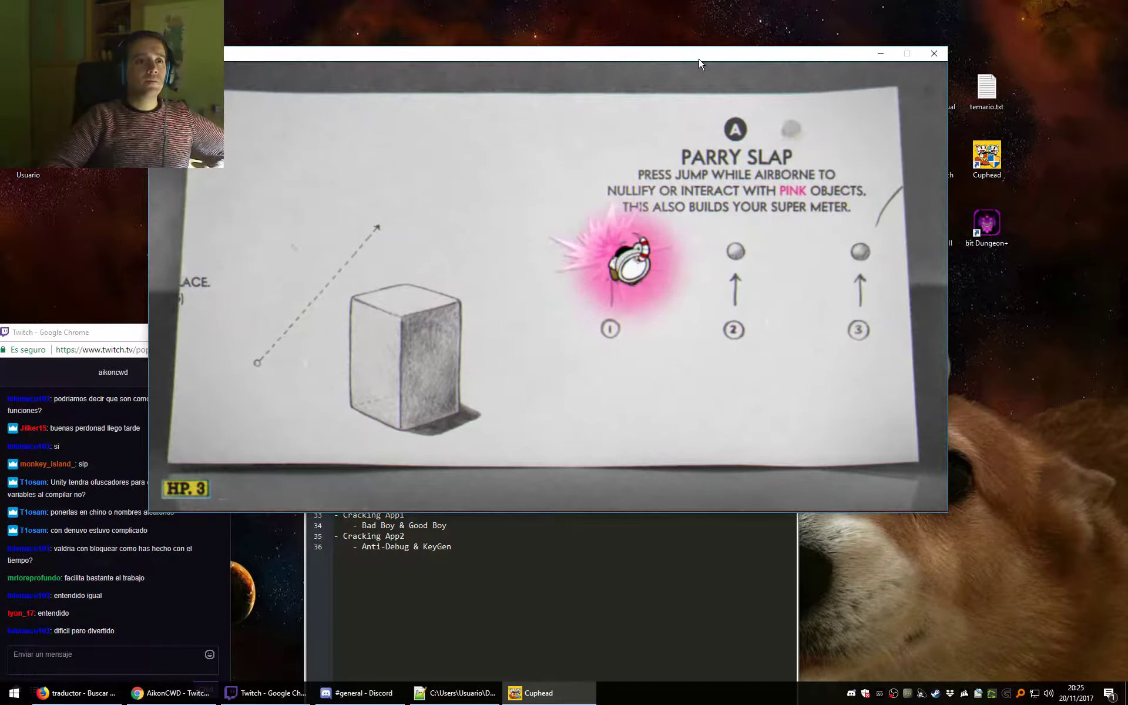
pyautogui.press('z')
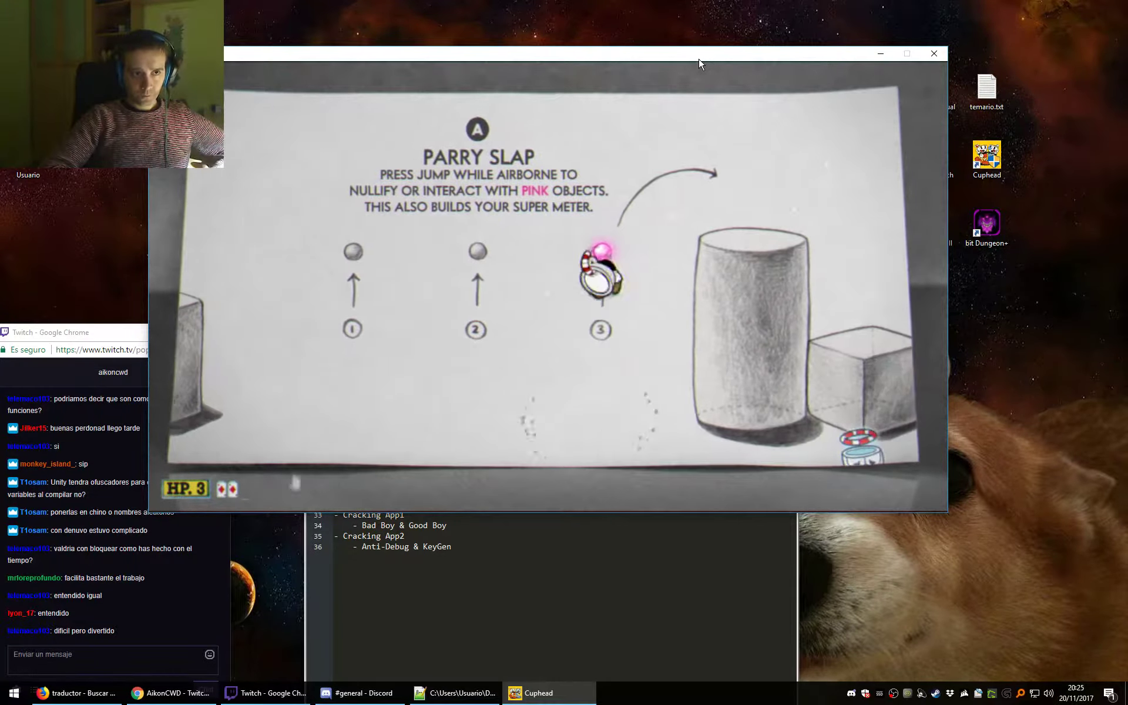
pyautogui.press('Left')
pyautogui.press('Left')
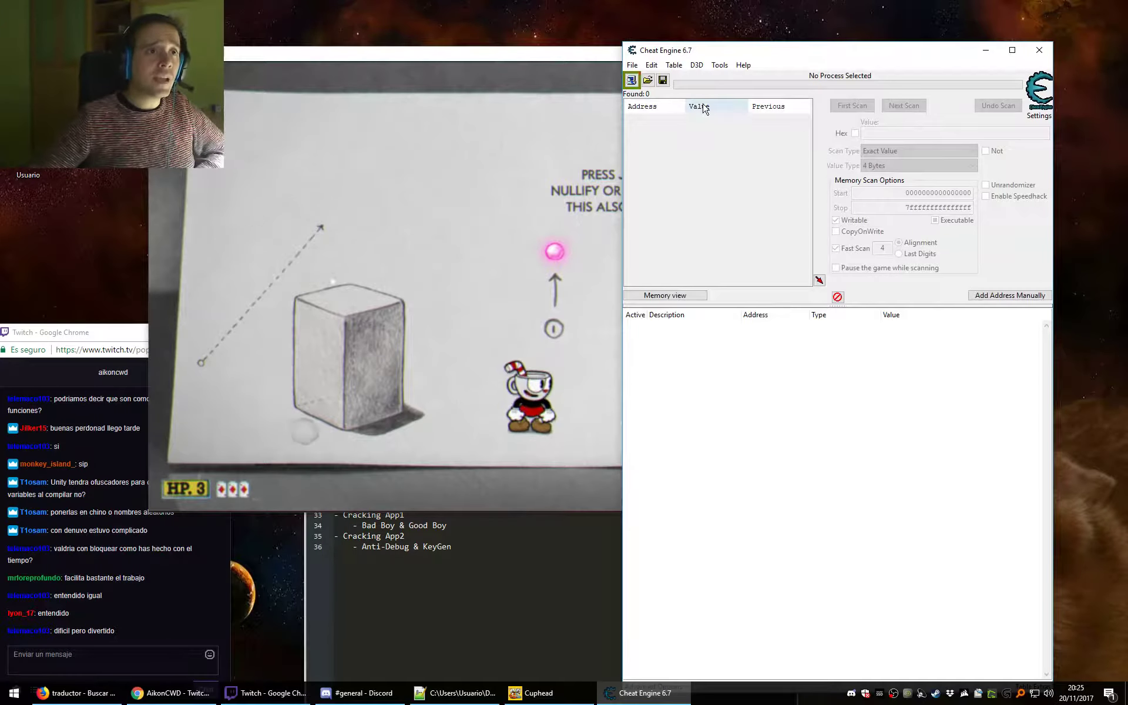
# In Cheat Engine, open the Cuphead process and load its associated table, Cuphead.ct.
pyautogui.click(631, 80)
pyautogui.click(850, 228)
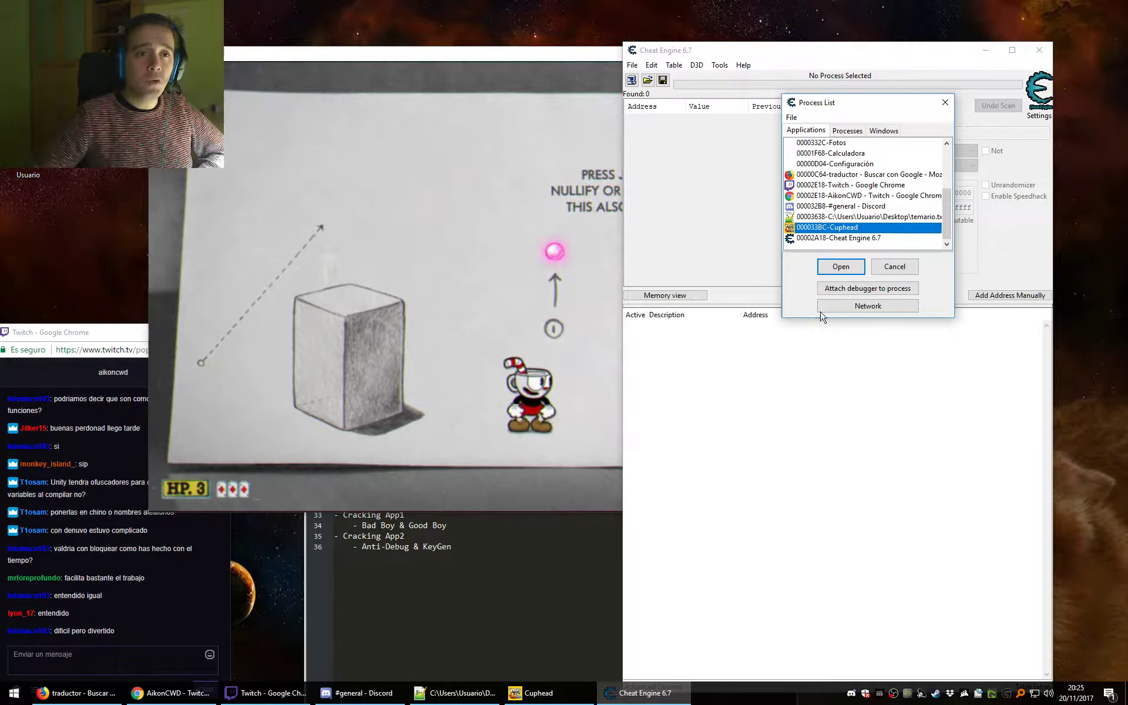
pyautogui.click(840, 266)
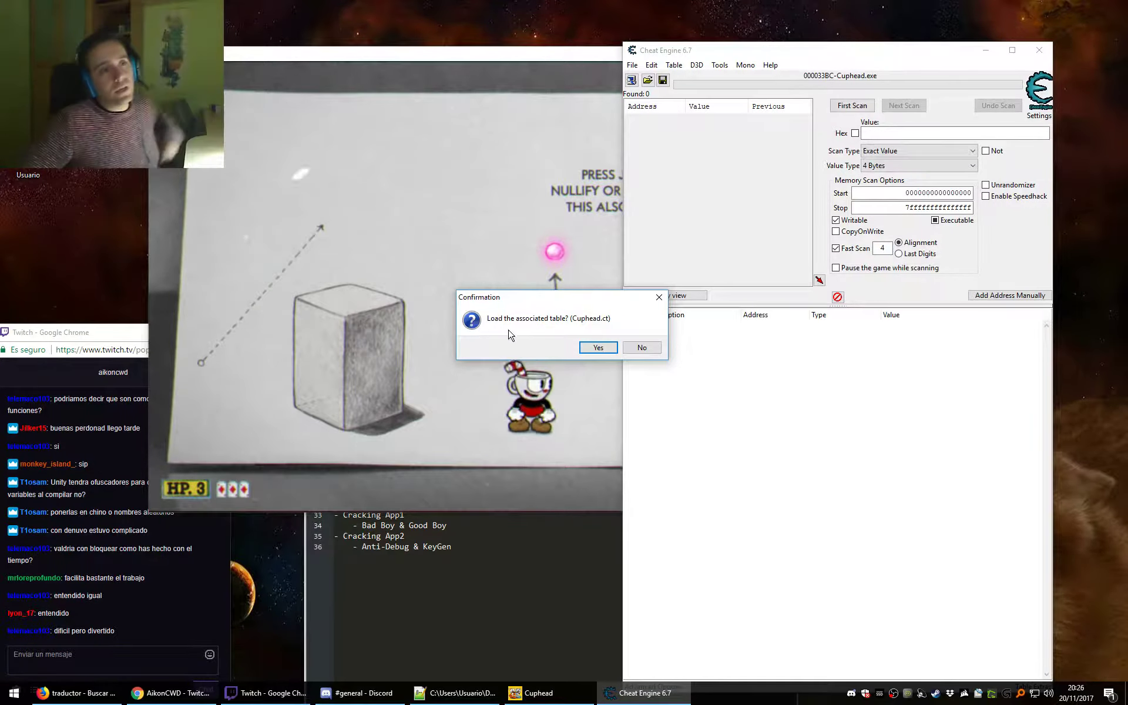
pyautogui.click(597, 347)
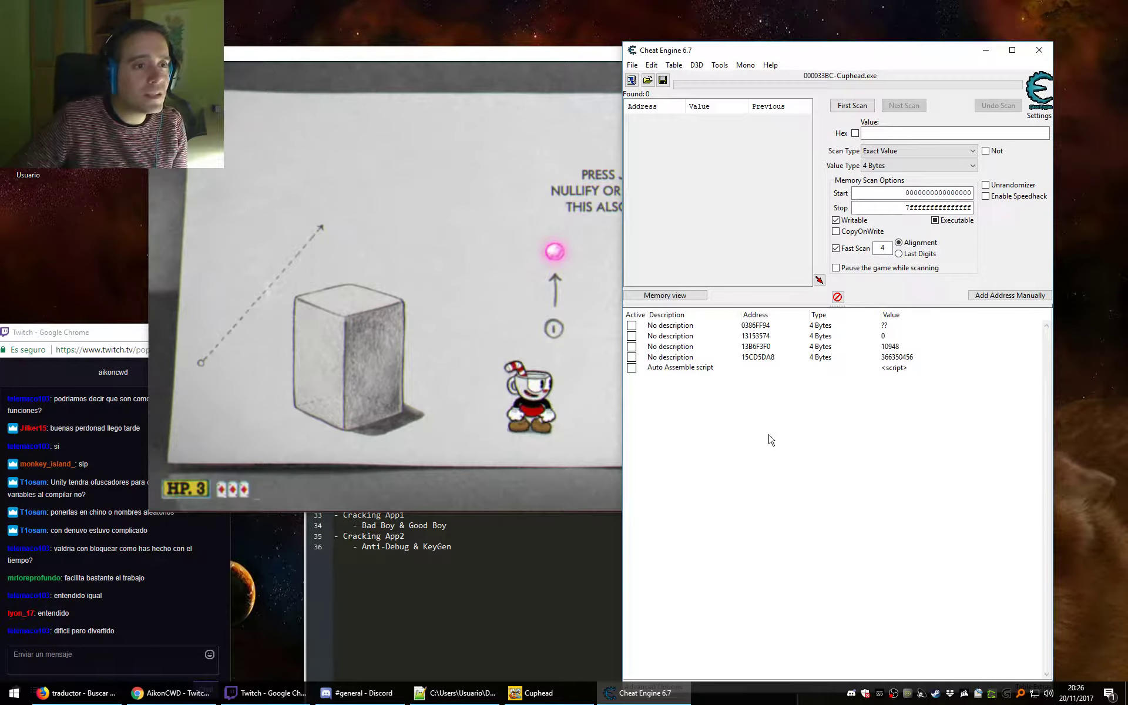
# Open the table's Auto Assemble script, read through its code, and close it without editing.
pyautogui.doubleClick(899, 369)
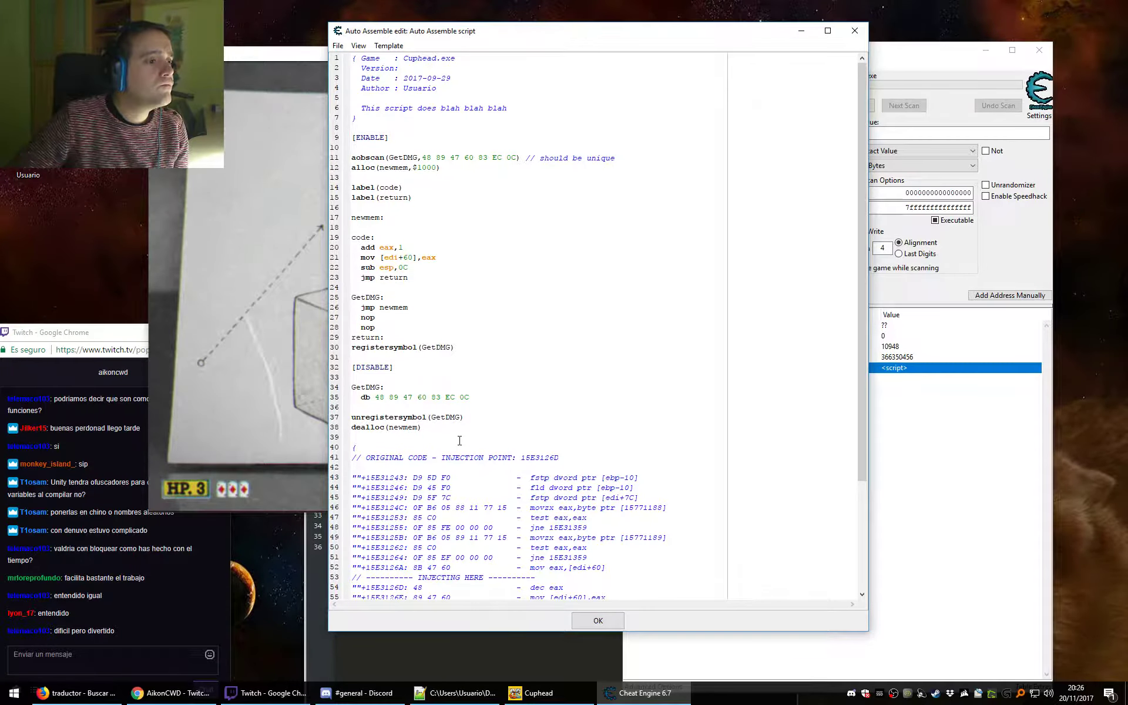
pyautogui.scroll(-4, 460, 439)
pyautogui.scroll(4, 459, 435)
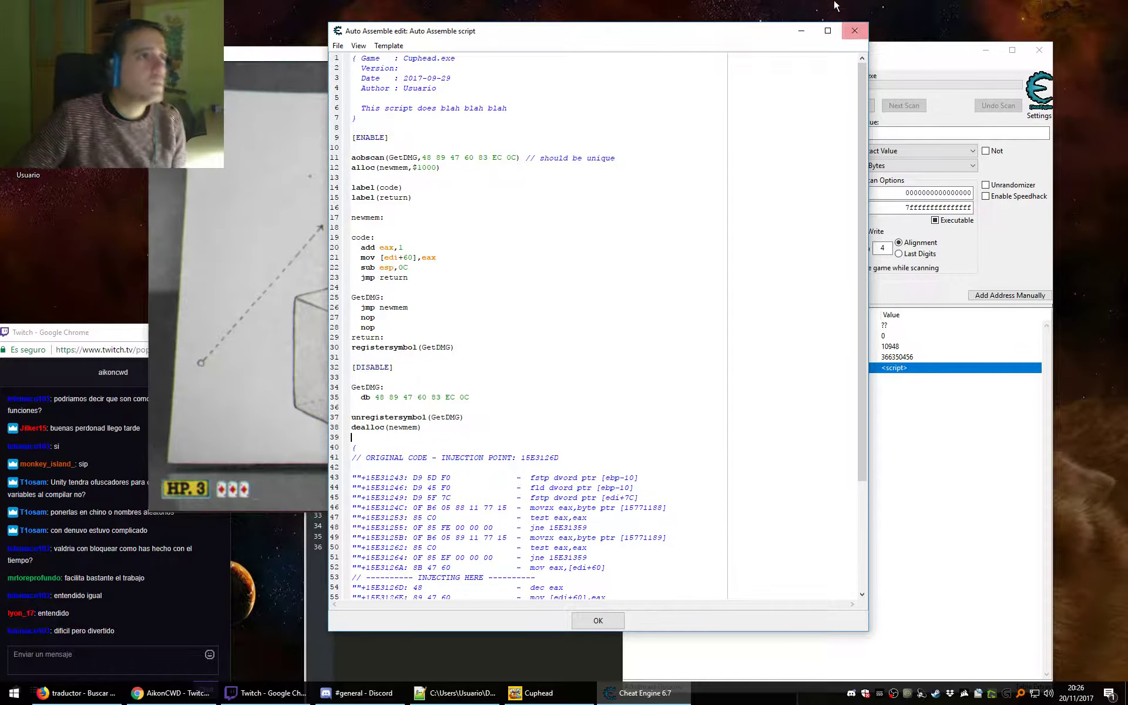
pyautogui.click(854, 31)
# Delete all entries from the address list, including the script, and move the Cheat Engine window aside to uncover more of the game.
pyautogui.click(683, 368)
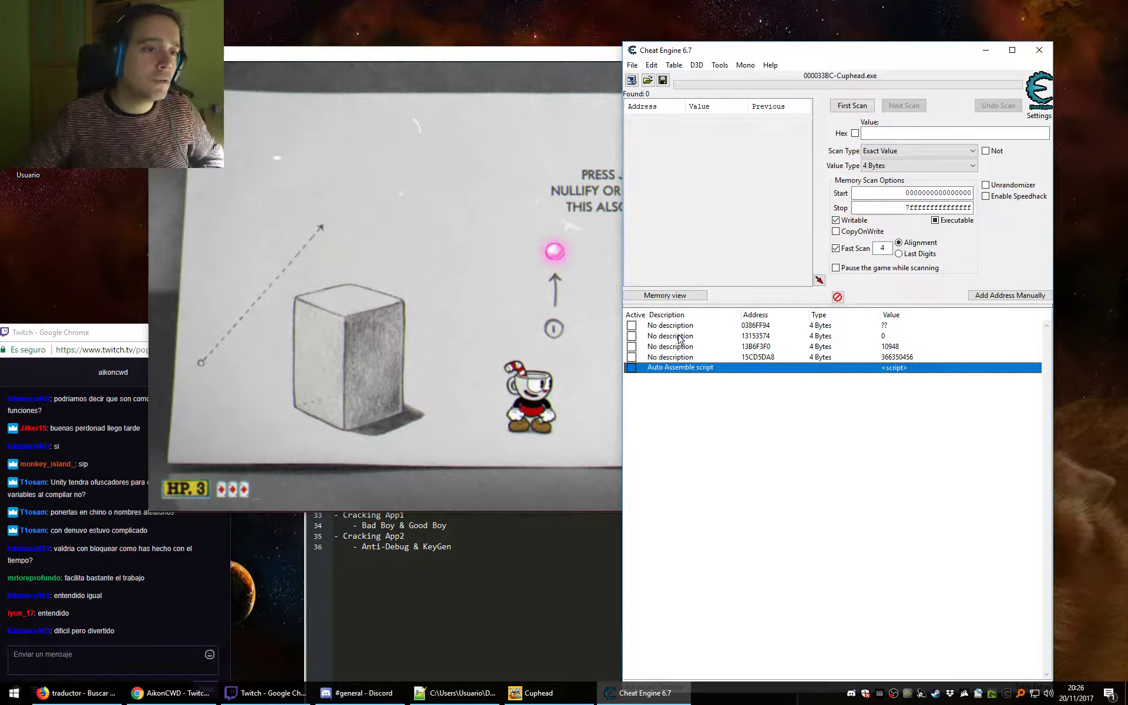
pyautogui.keyDown('shift'); pyautogui.click(670, 325); pyautogui.keyUp('shift')
pyautogui.press('Delete')
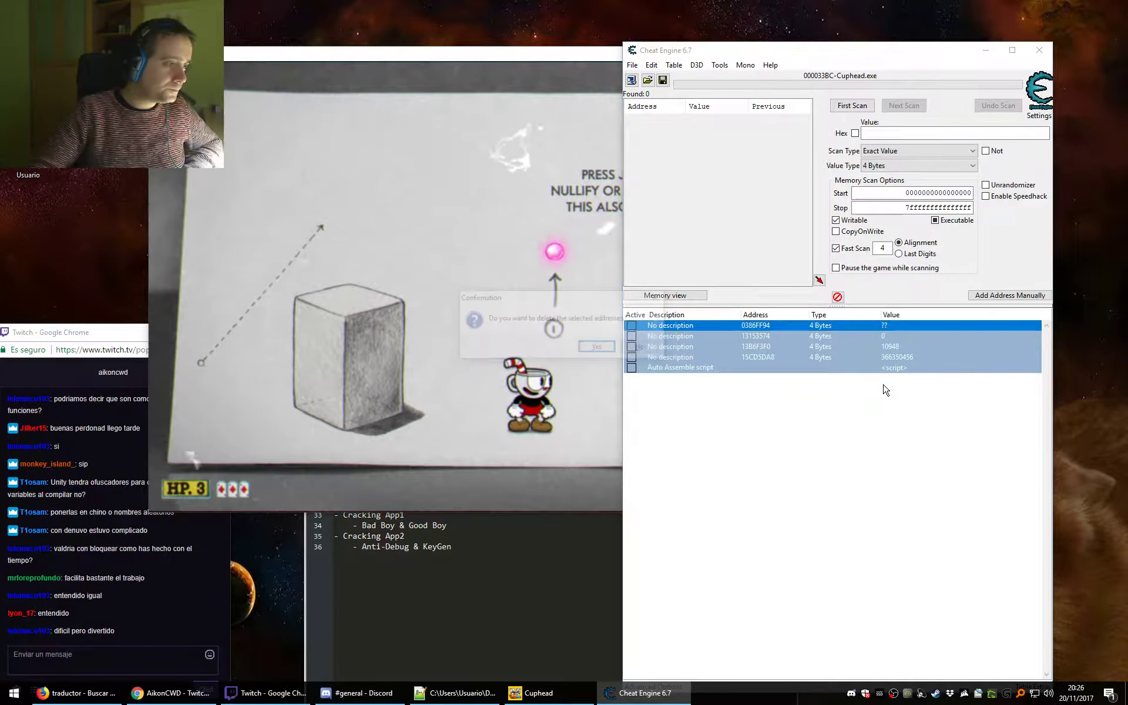
pyautogui.press('Return')
pyautogui.moveTo(756, 57); pyautogui.dragTo(818, 20)
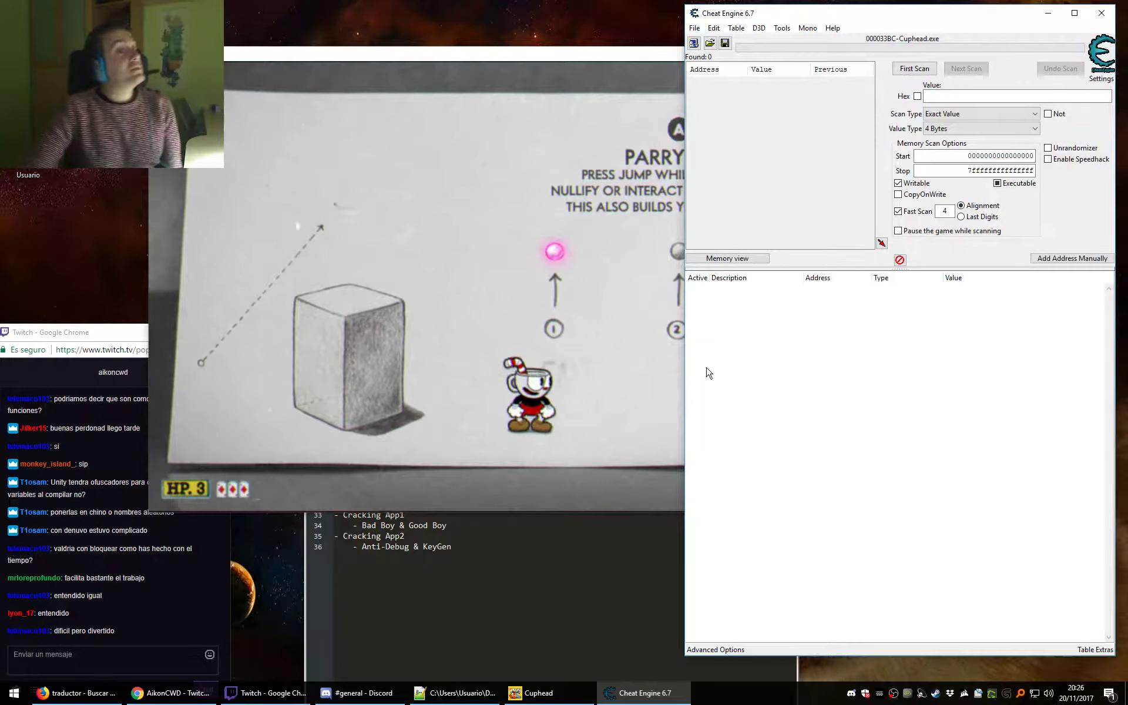
# Activate the mono features, open the Mono dissector, and reposition its window beside the address list.
pyautogui.click(807, 29)
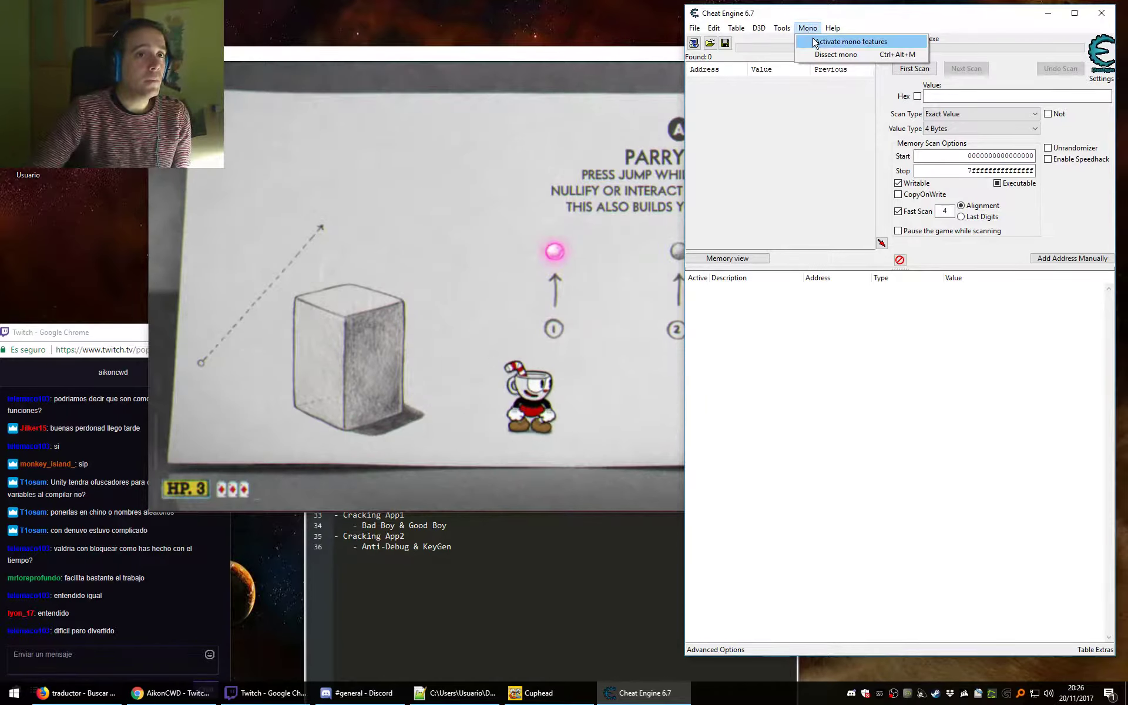
pyautogui.click(850, 41)
pyautogui.click(807, 27)
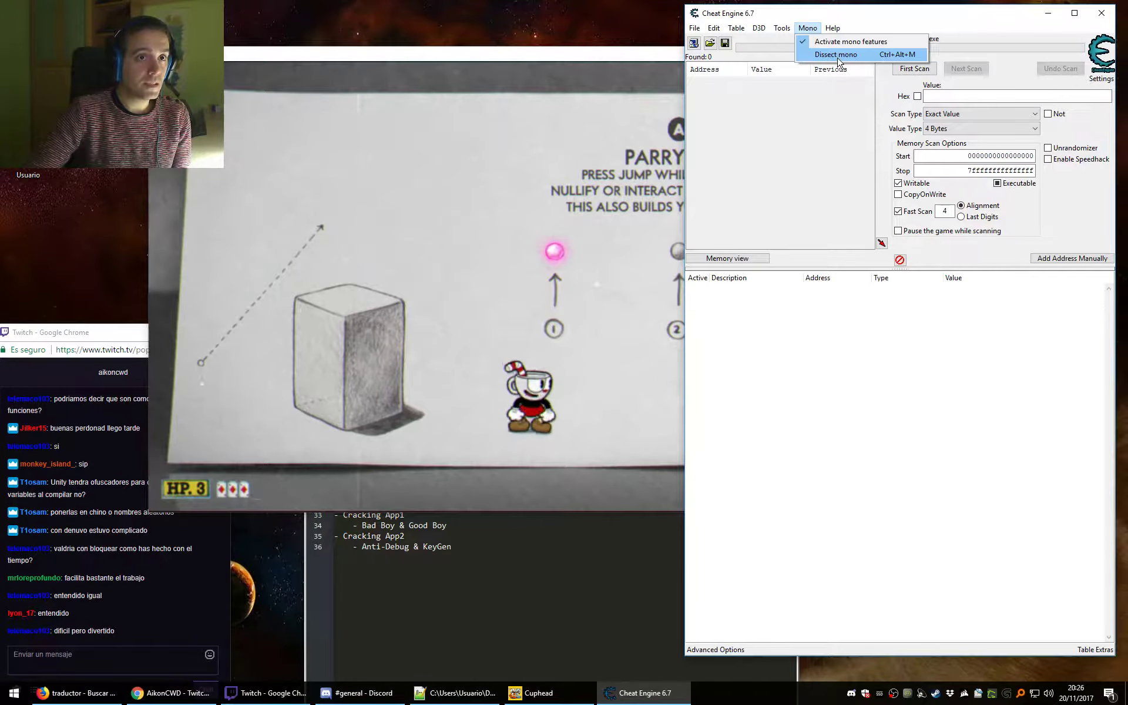
pyautogui.click(835, 54)
pyautogui.moveTo(535, 265); pyautogui.dragTo(627, 2)
# Expand the root domain in the Mono dissector and list the classes of Assembly-CSharp.
pyautogui.click(397, 37)
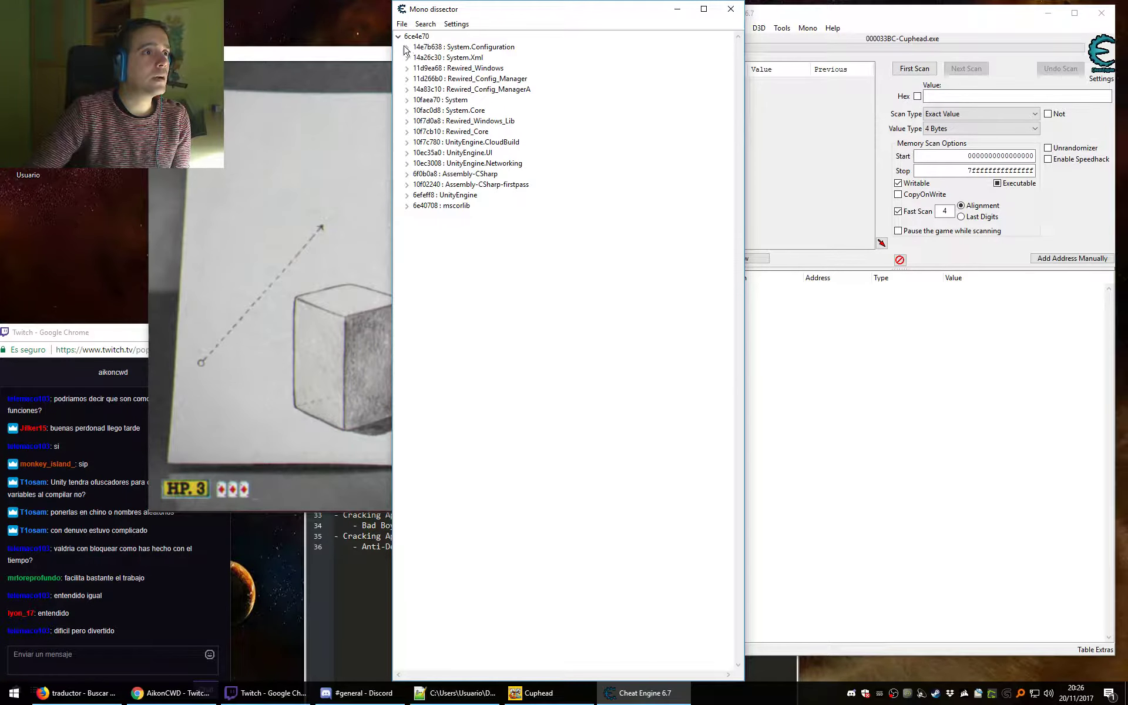
pyautogui.click(440, 175)
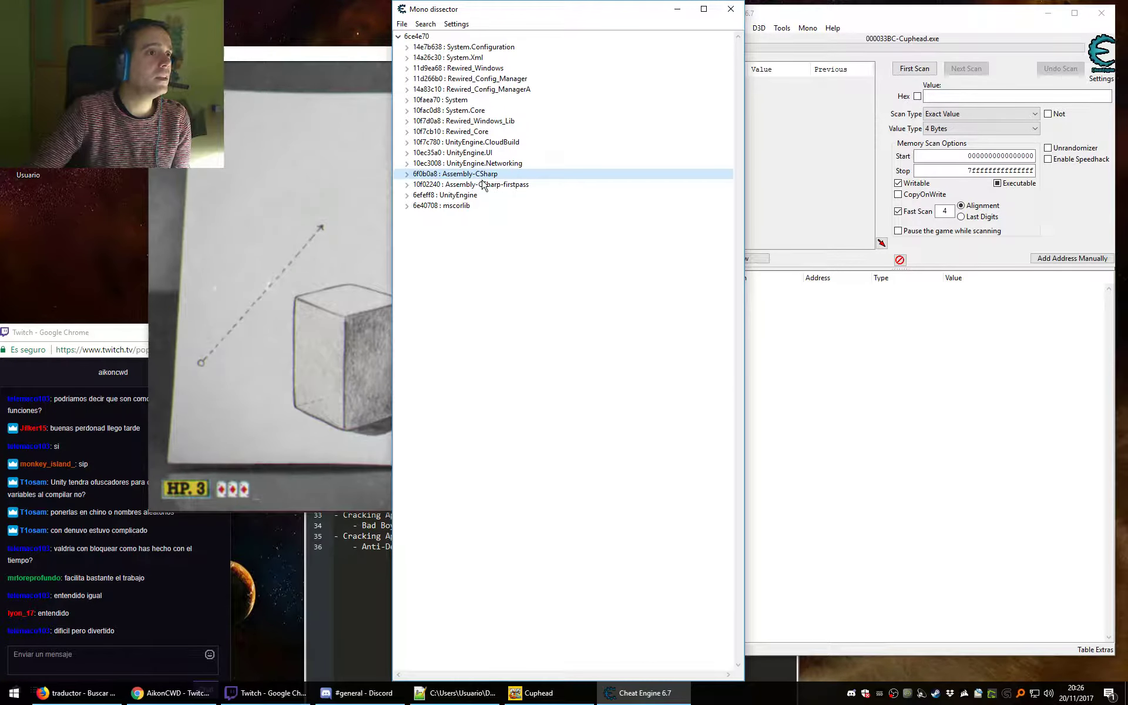
pyautogui.click(406, 175)
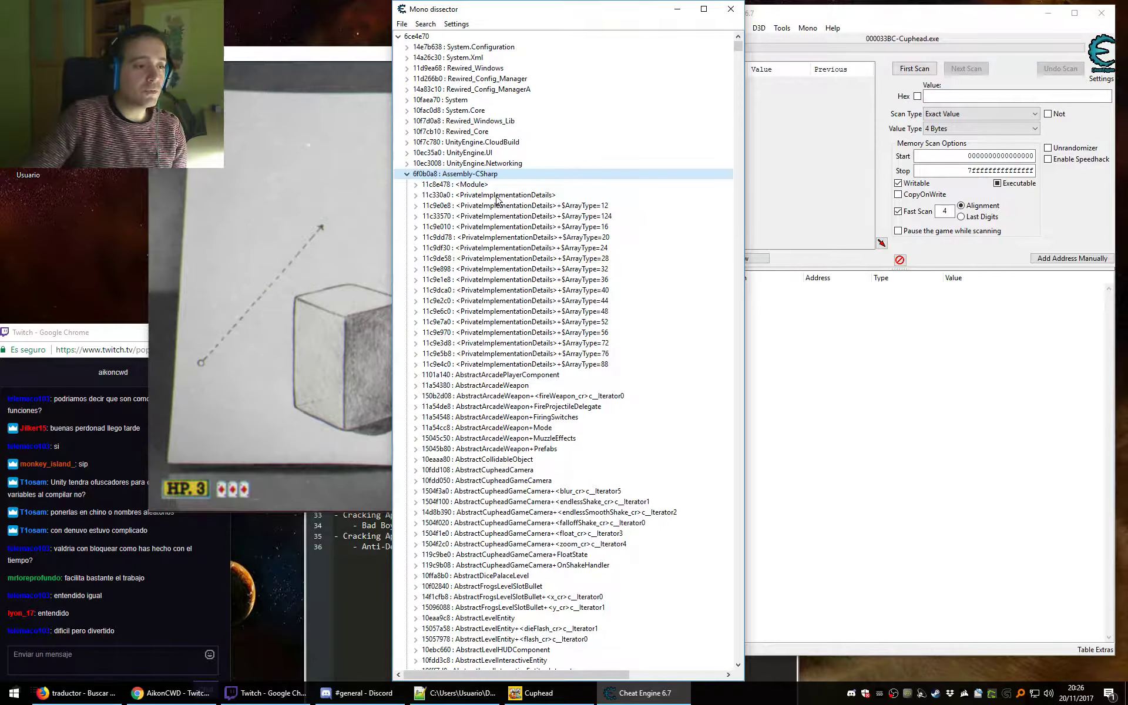
# Browse the Assembly-CSharp classes from the abstract and boss level entries down to the DamageDealer class.
pyautogui.scroll(-20, 555, 349)
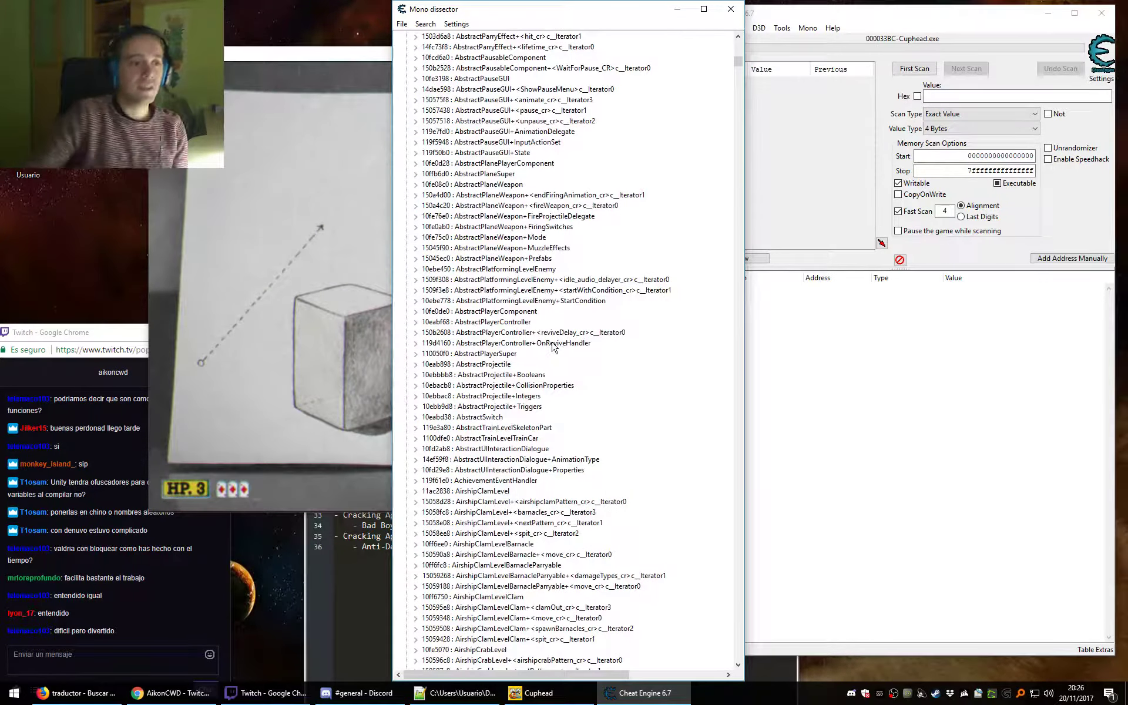
pyautogui.scroll(-20, 552, 347)
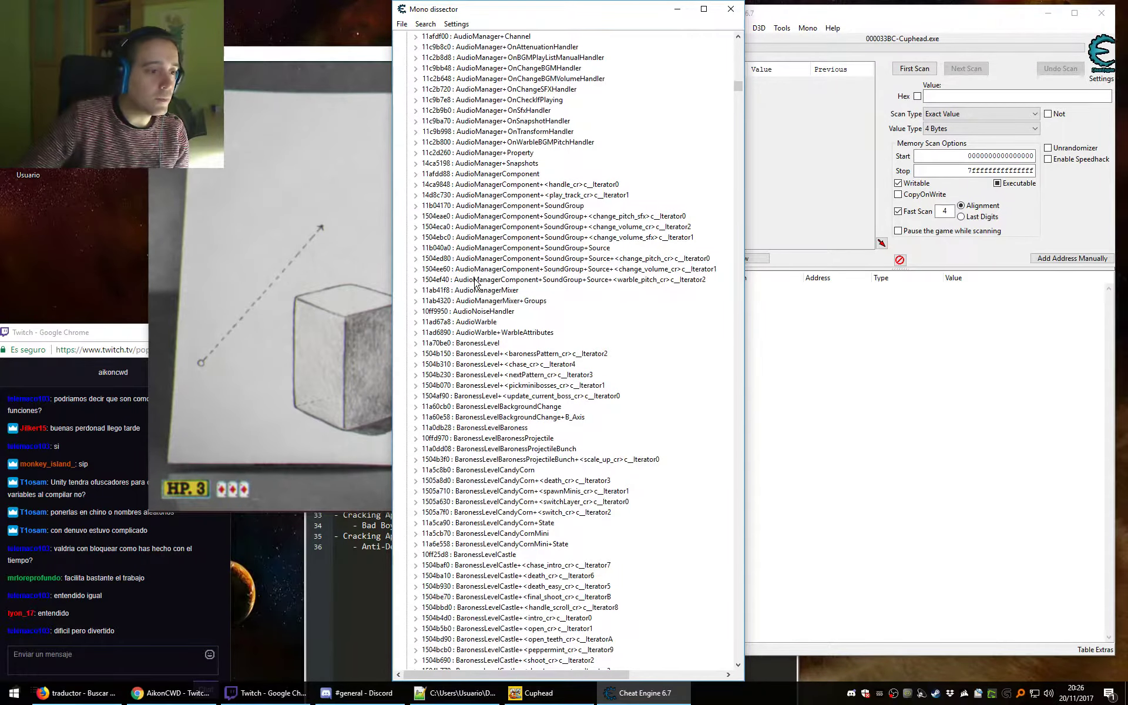
pyautogui.scroll(-16, 488, 270)
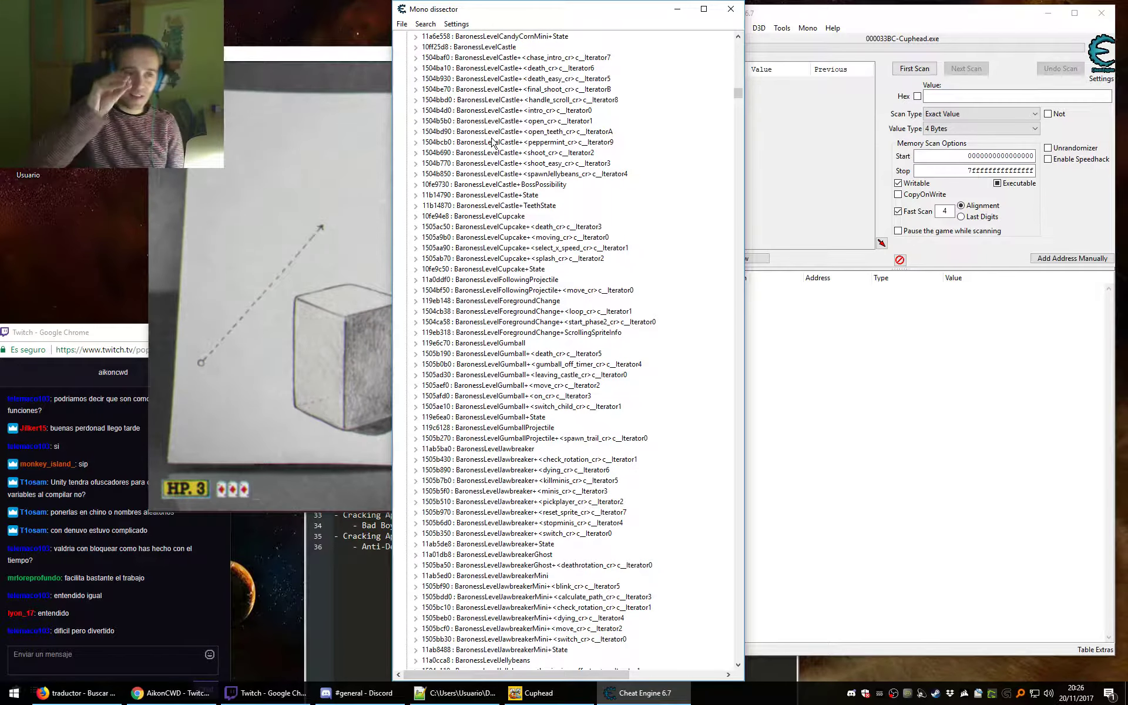
pyautogui.scroll(-5, 454, 251)
pyautogui.scroll(-20, 454, 251)
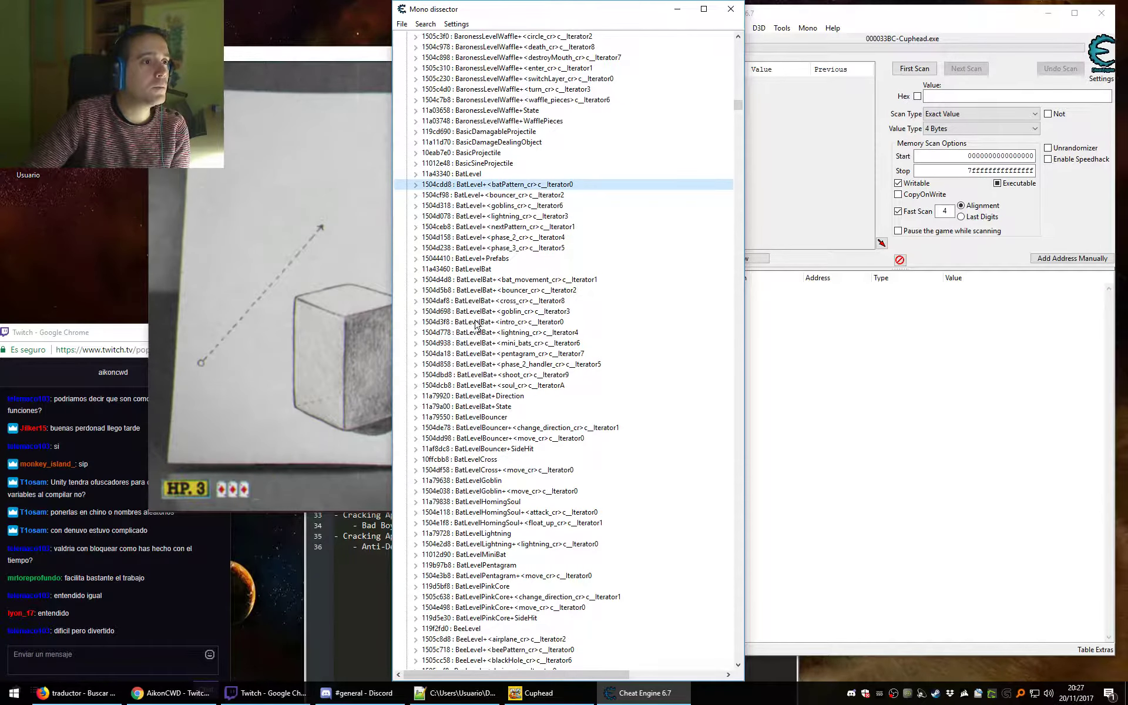
pyautogui.scroll(-7, 431, 597)
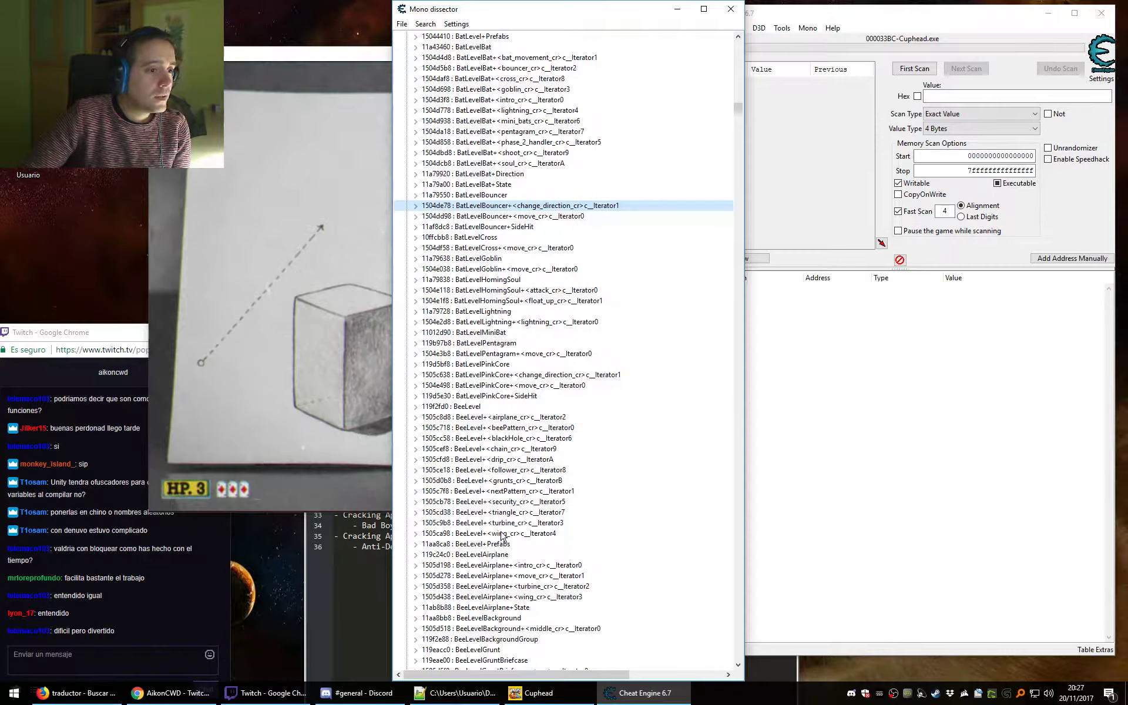
pyautogui.scroll(-8, 501, 535)
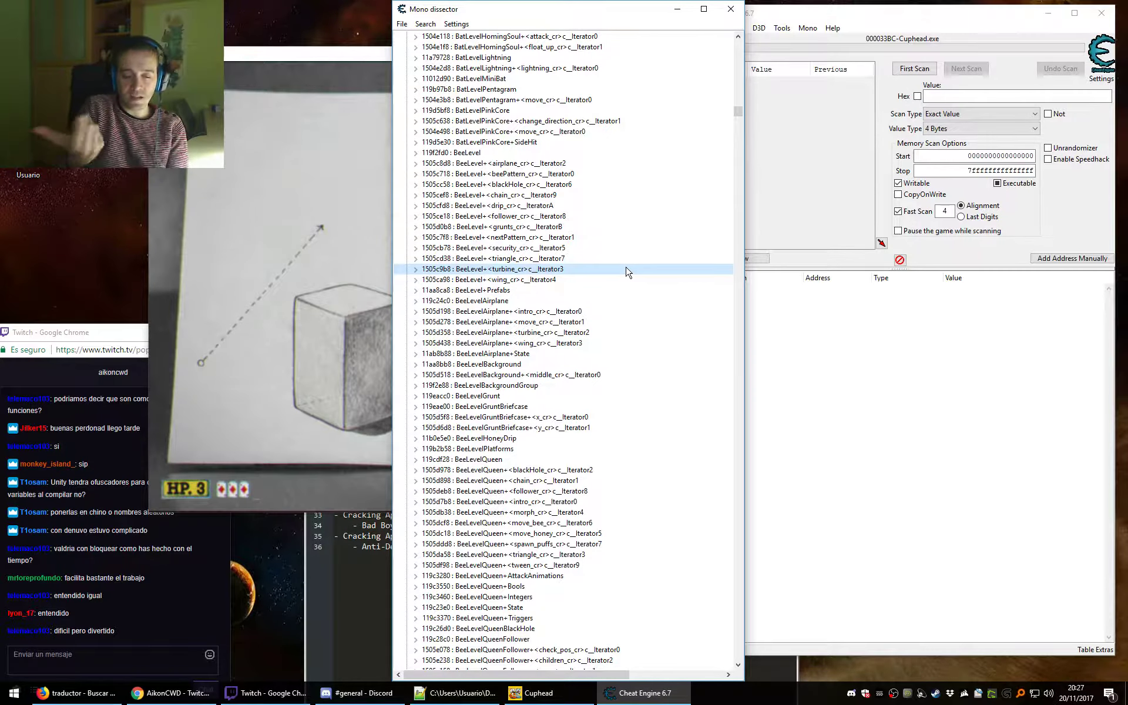
pyautogui.scroll(-20, 608, 309)
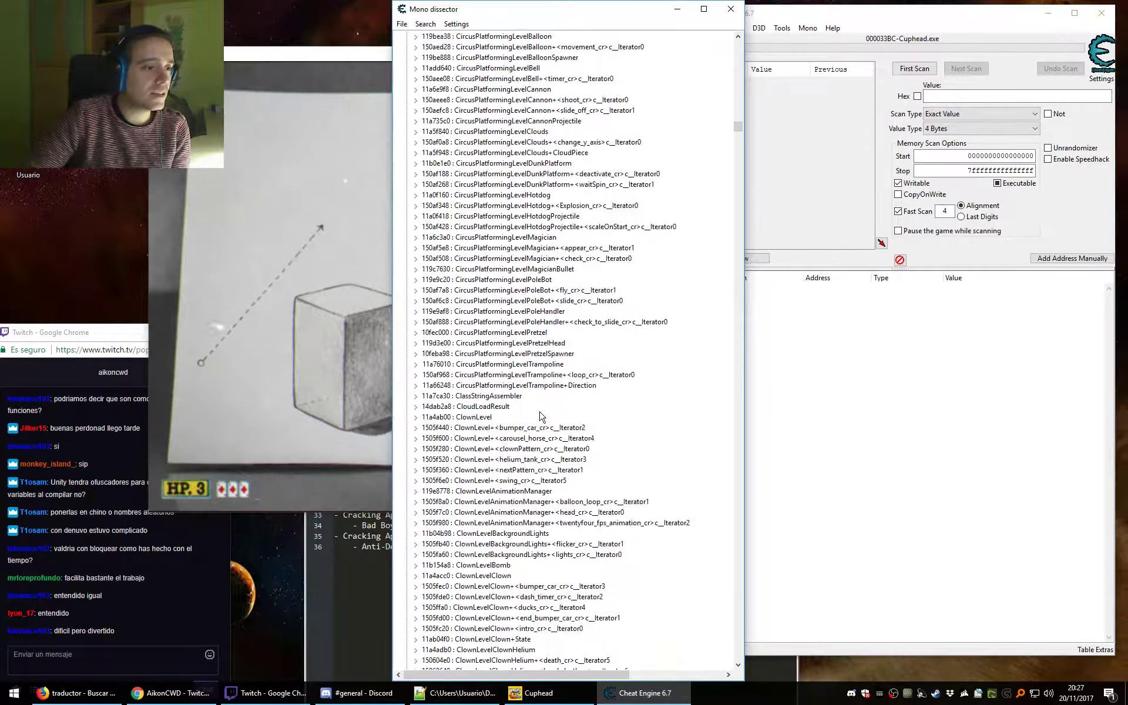
pyautogui.scroll(-20, 529, 353)
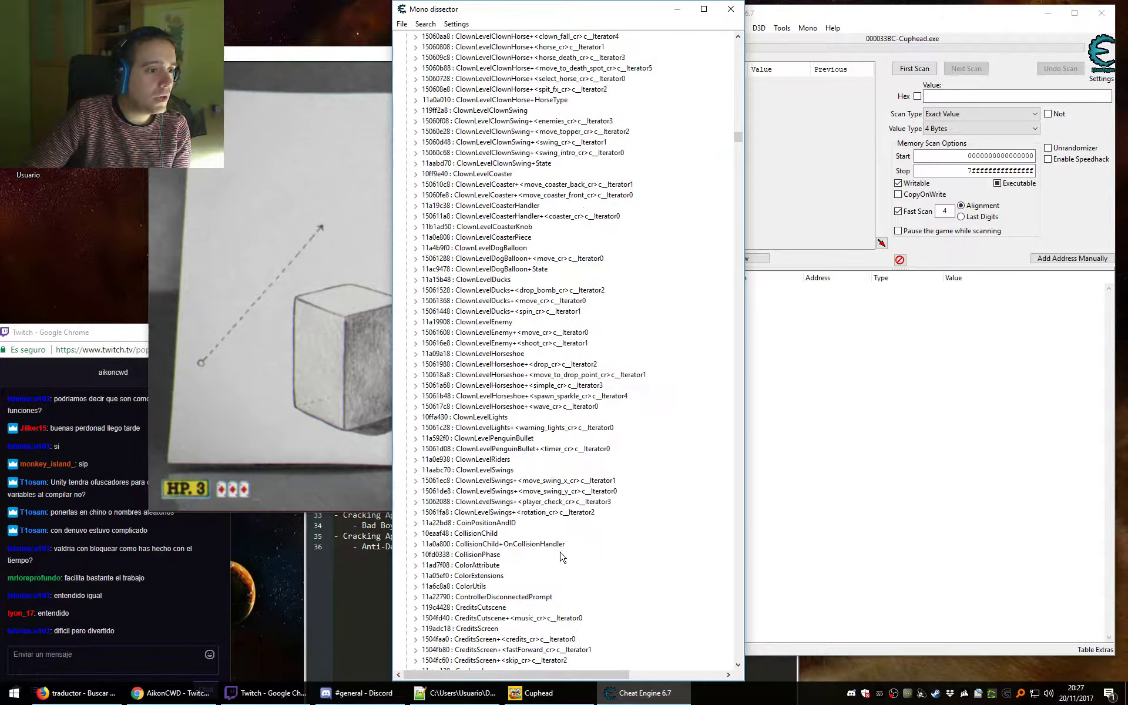
pyautogui.scroll(10, 555, 534)
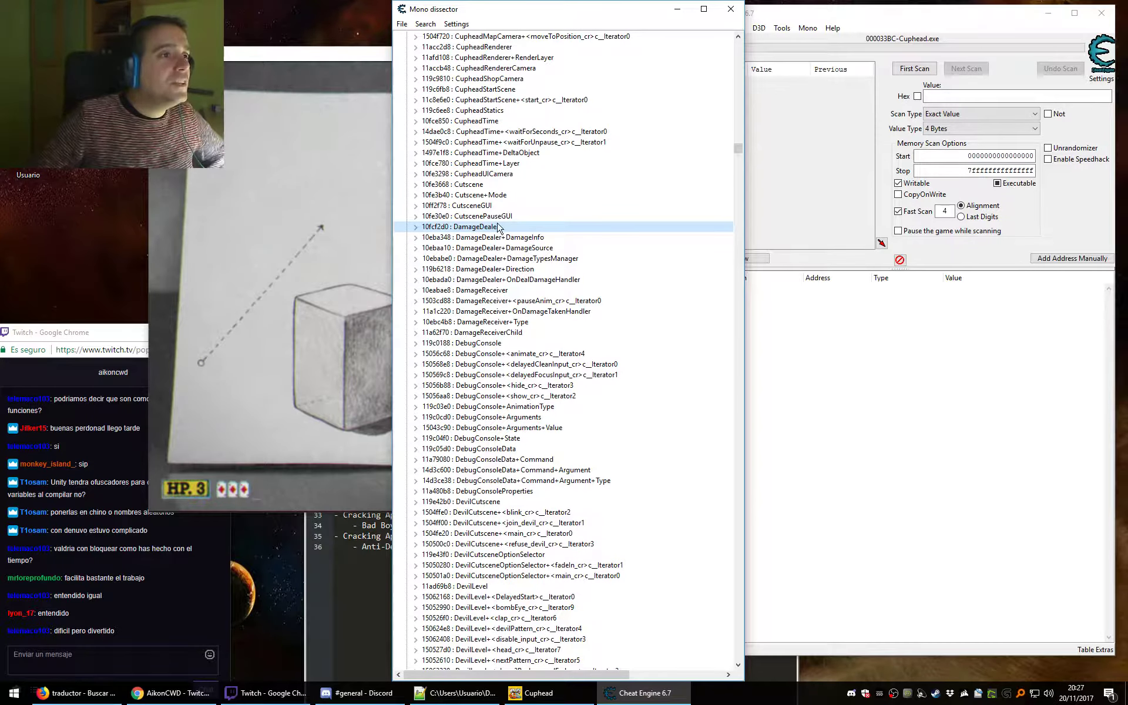
# Examine the methods of the DamageDealer class, such as SetDamage, NewEnemy and DealDamage, and collapse the class again.
pyautogui.click(415, 227)
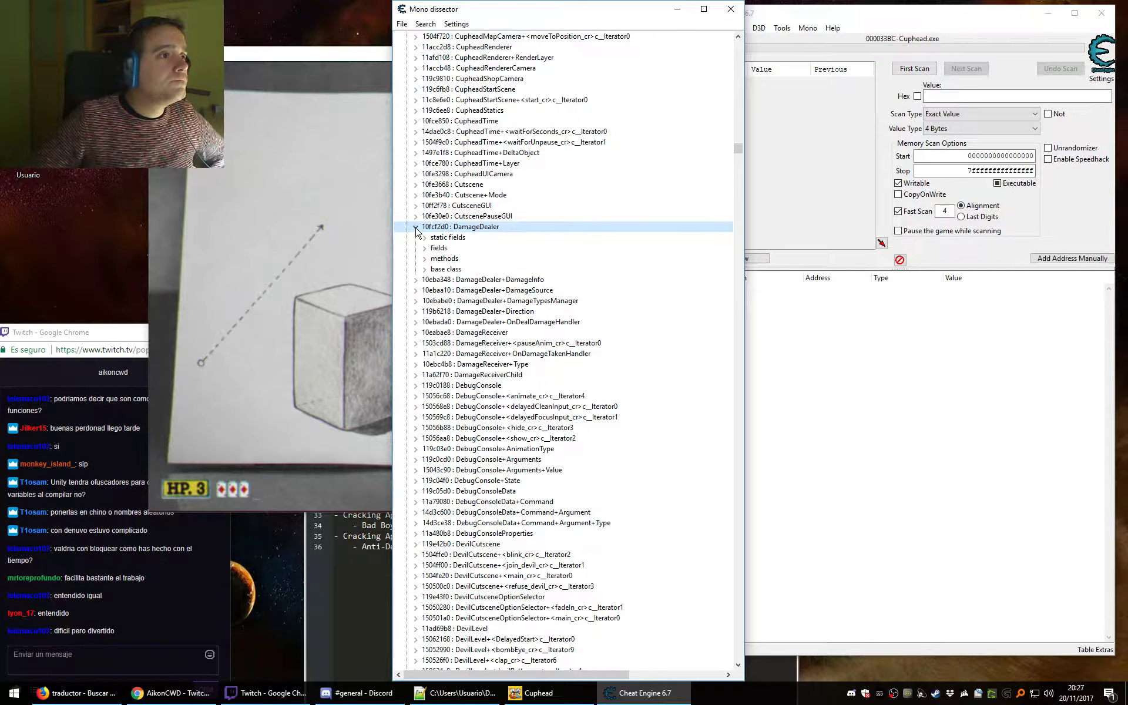
pyautogui.click(424, 258)
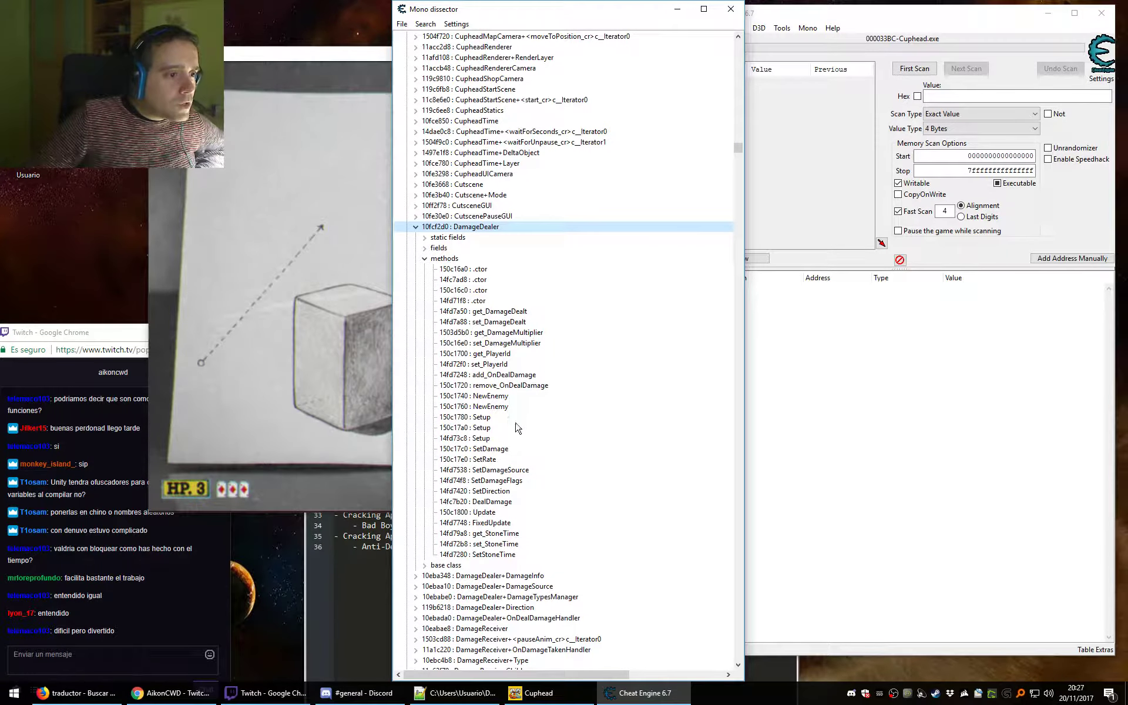
pyautogui.click(495, 450)
pyautogui.click(492, 417)
pyautogui.click(492, 406)
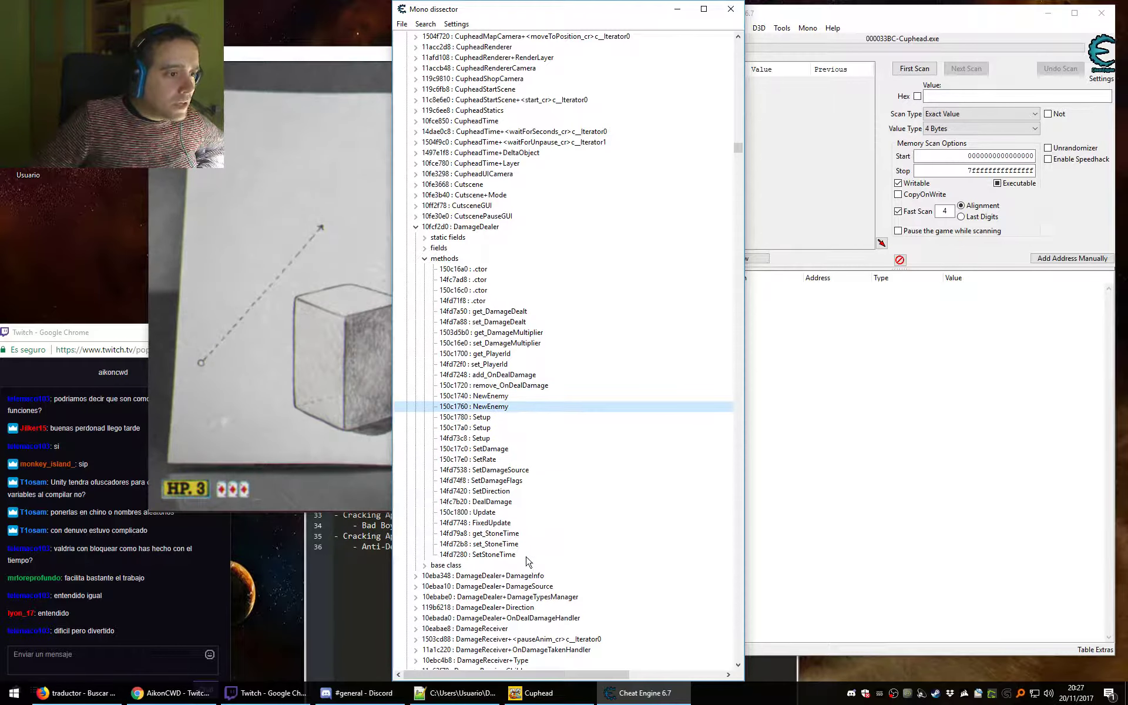
pyautogui.click(491, 501)
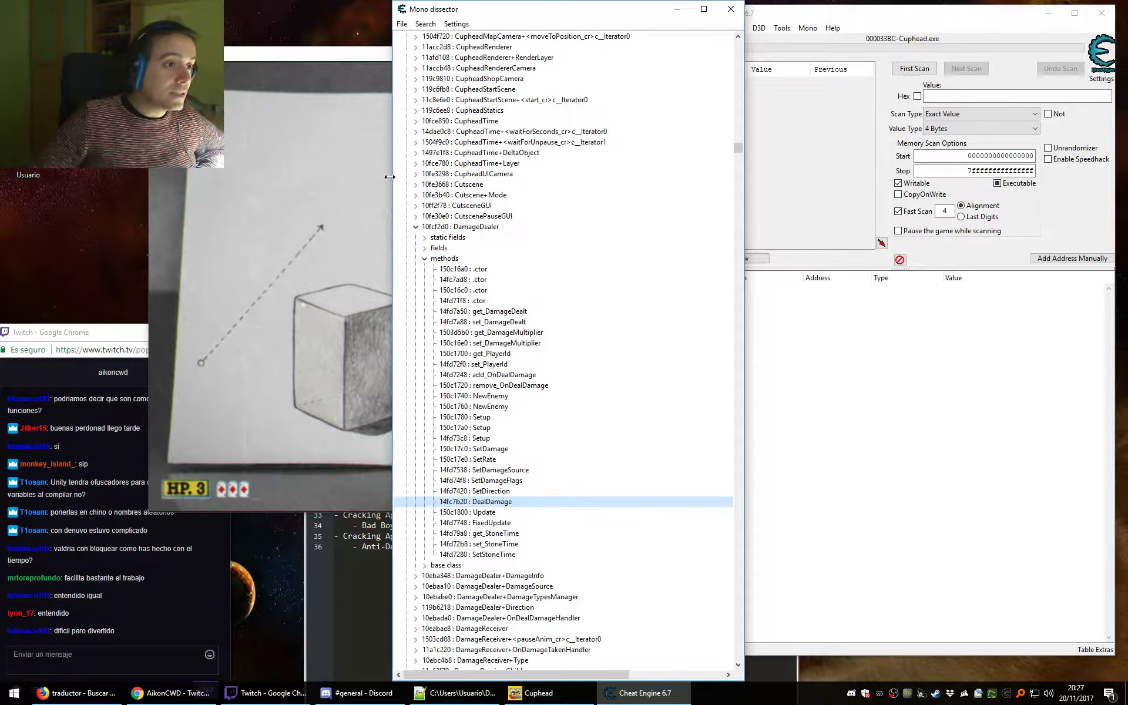
pyautogui.click(417, 227)
# Look through the classes following DamageDealer, from DebugConsole and DevilLevel on to the FlyingBirdLevel entries.
pyautogui.click(473, 230)
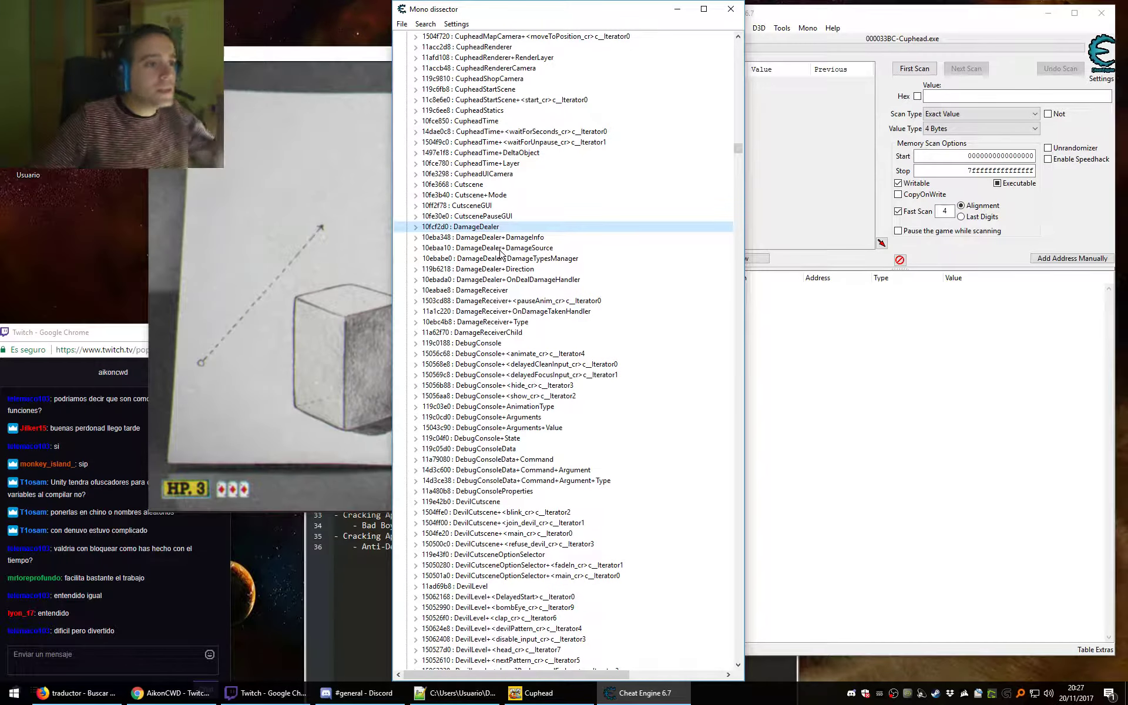
pyautogui.click(483, 349)
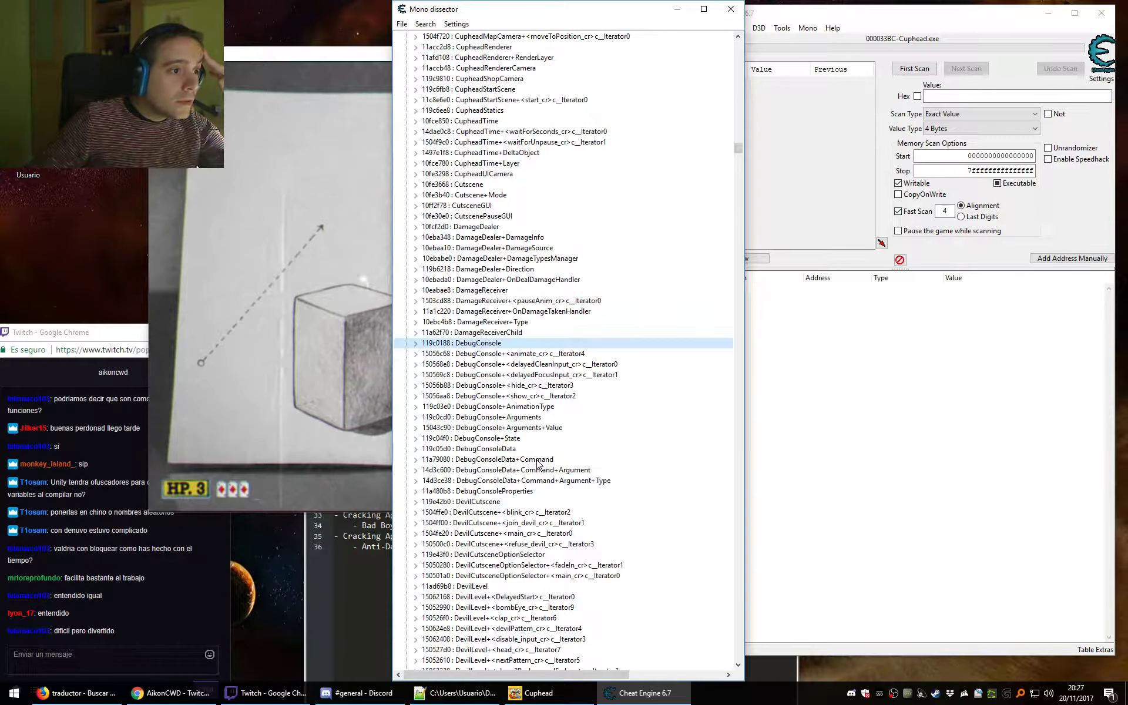
pyautogui.click(489, 502)
pyautogui.scroll(-7, 547, 483)
pyautogui.scroll(-10, 546, 483)
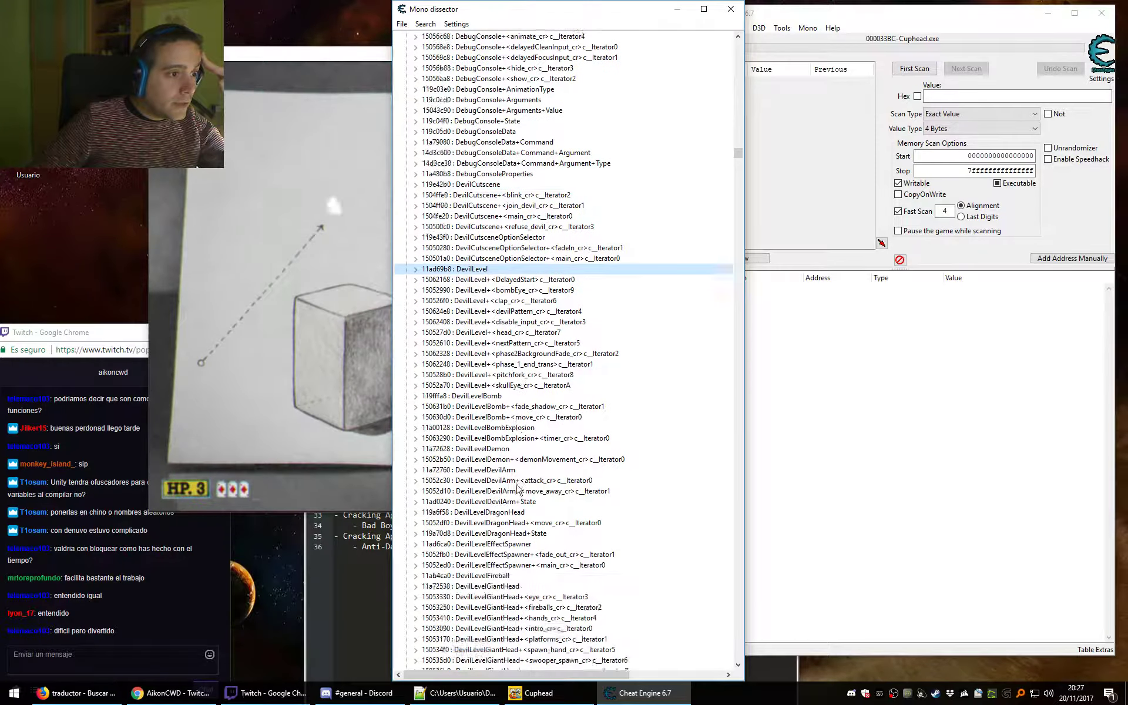
pyautogui.scroll(-20, 515, 451)
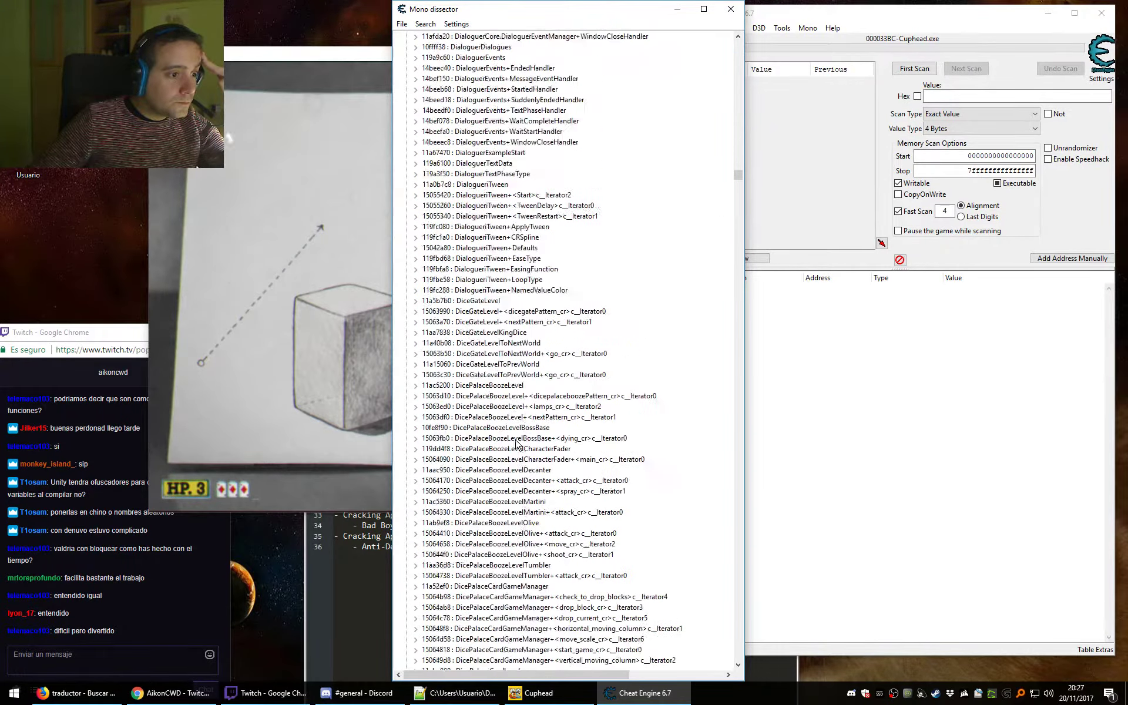
pyautogui.scroll(-20, 509, 407)
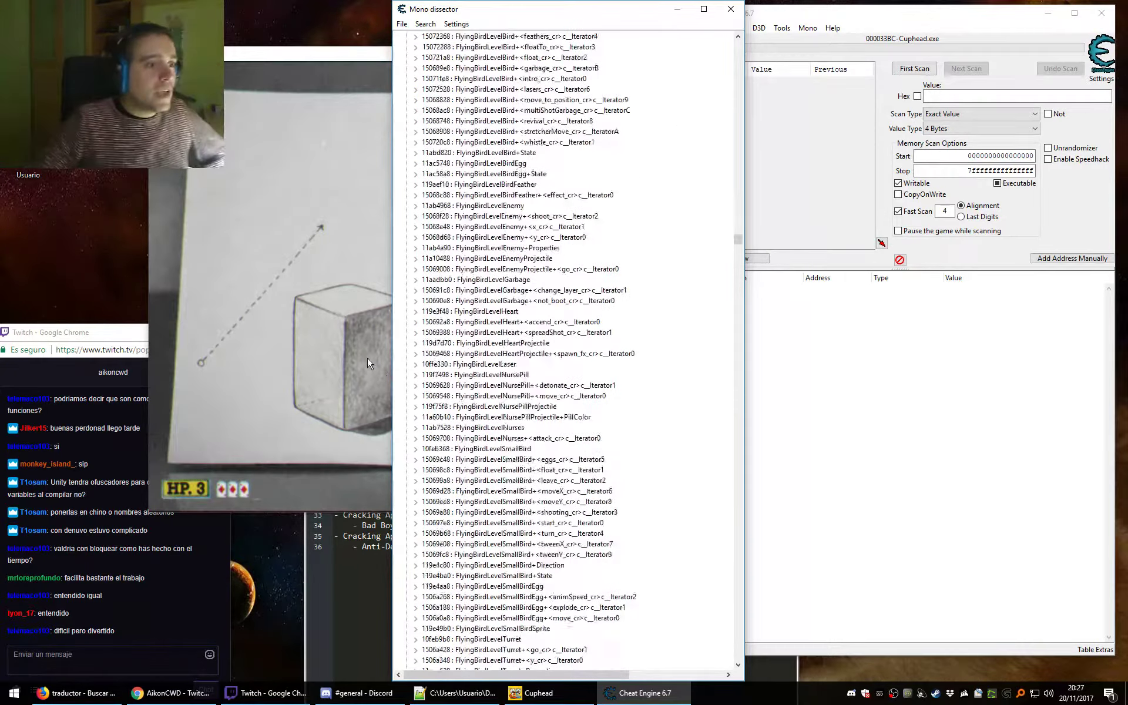
# Browse the class list past the FlyingBirdLevel, Level, Map and PlatformingLevel entries and expand the PlayerData class.
pyautogui.scroll(-20, 487, 358)
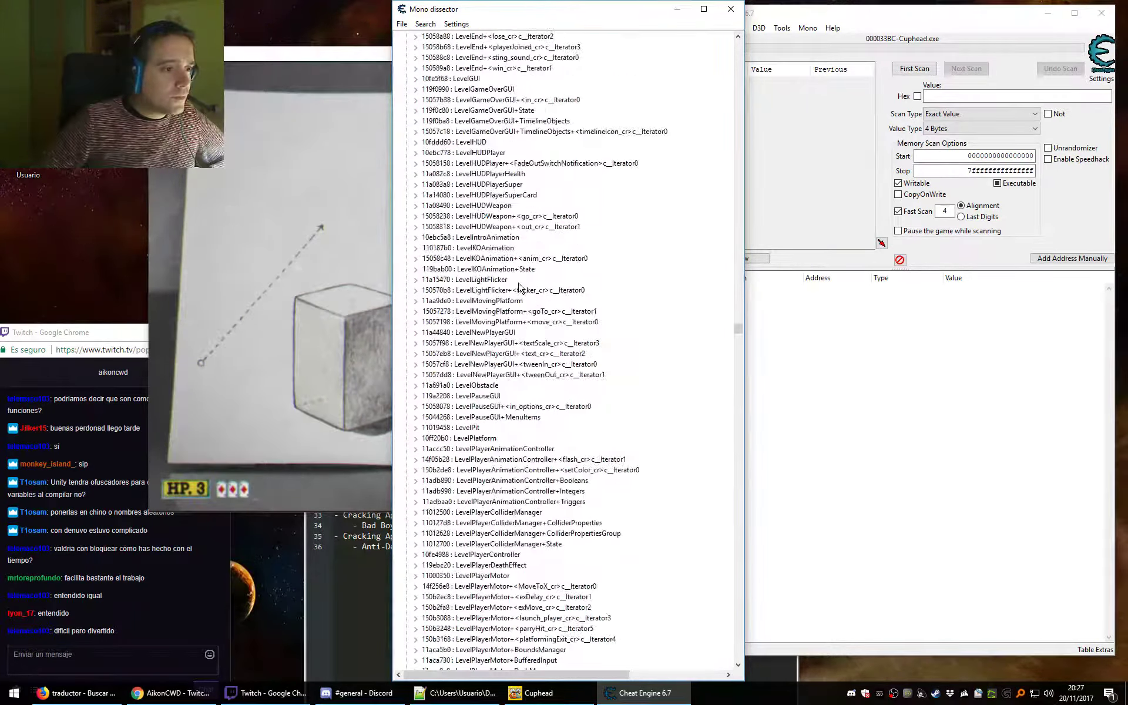
pyautogui.scroll(-20, 517, 346)
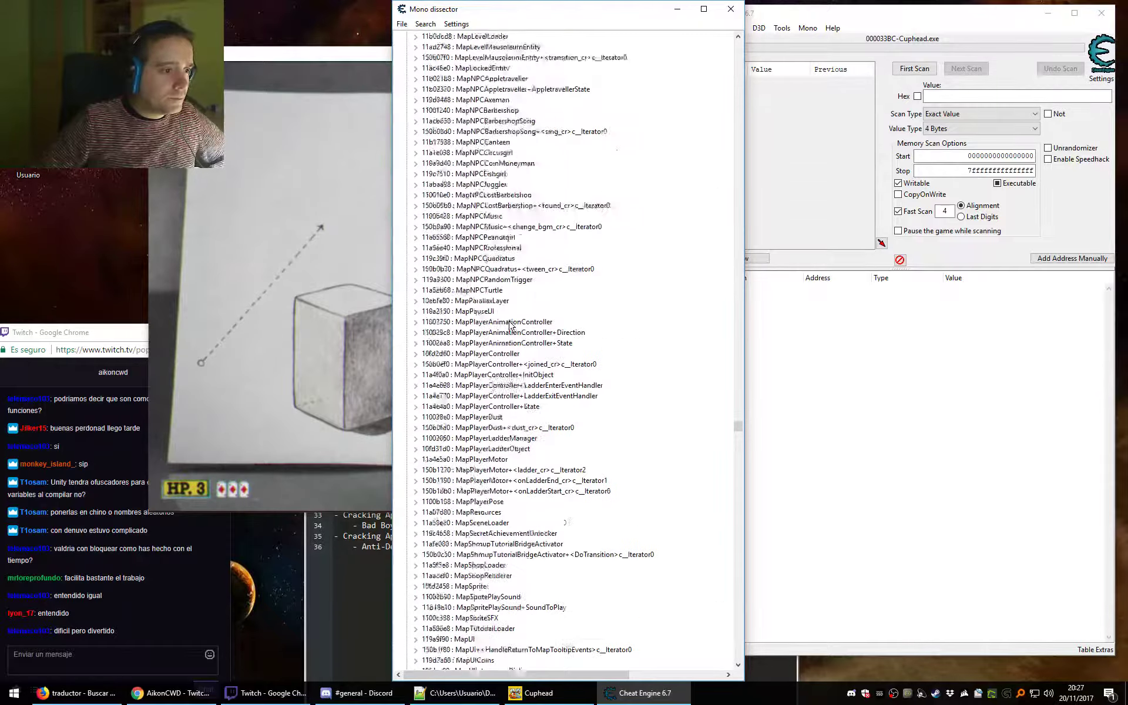
pyautogui.scroll(-20, 505, 347)
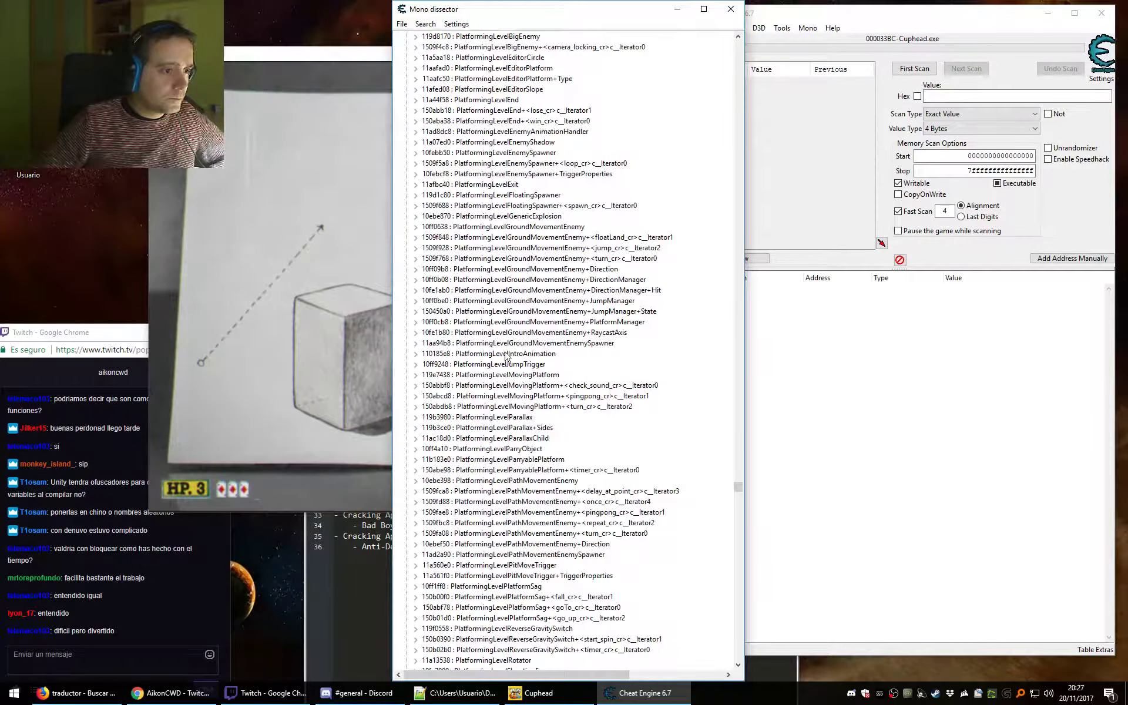
pyautogui.scroll(-19, 512, 196)
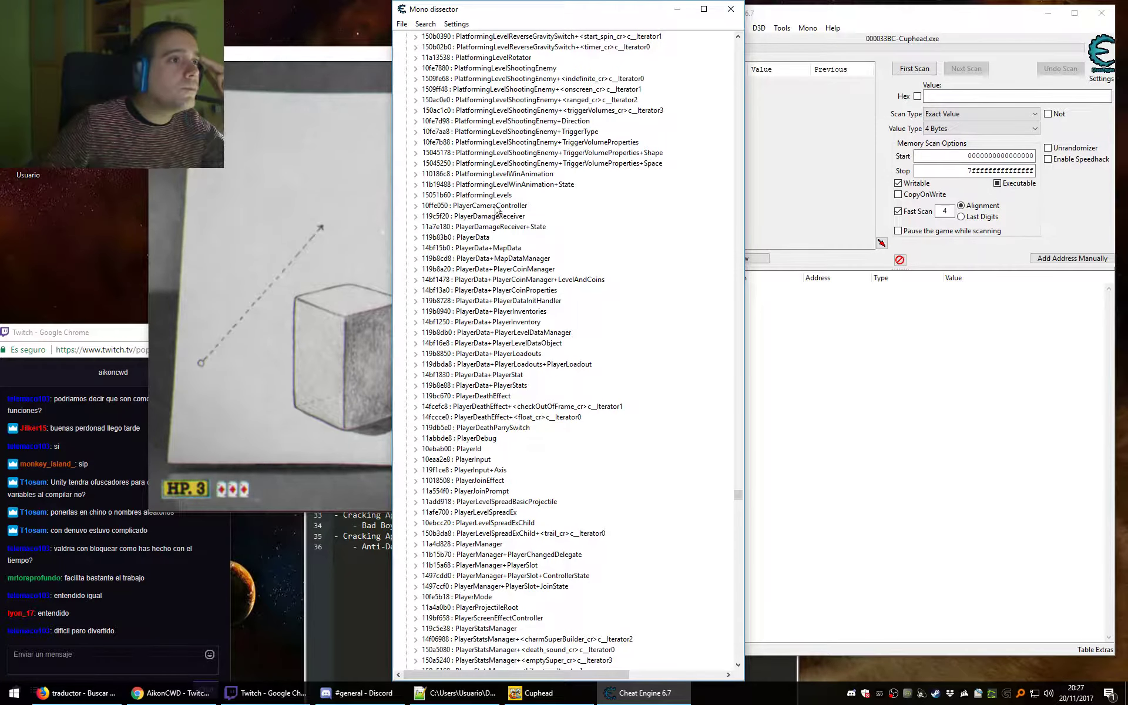
pyautogui.click(464, 239)
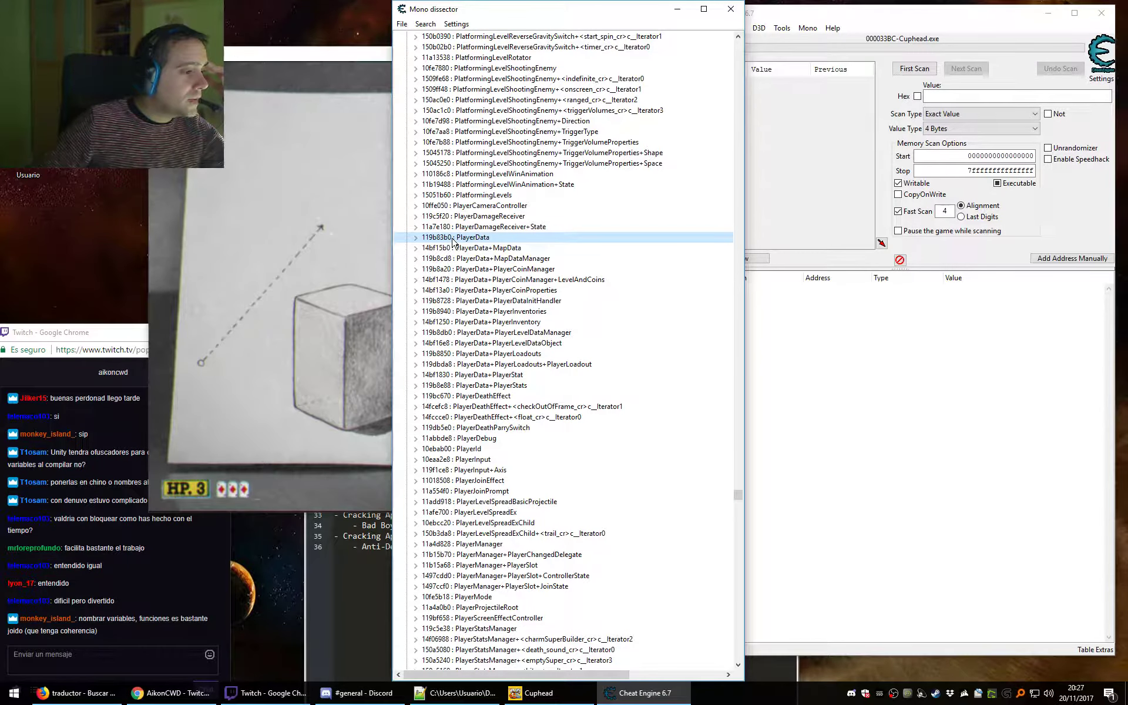
pyautogui.click(415, 237)
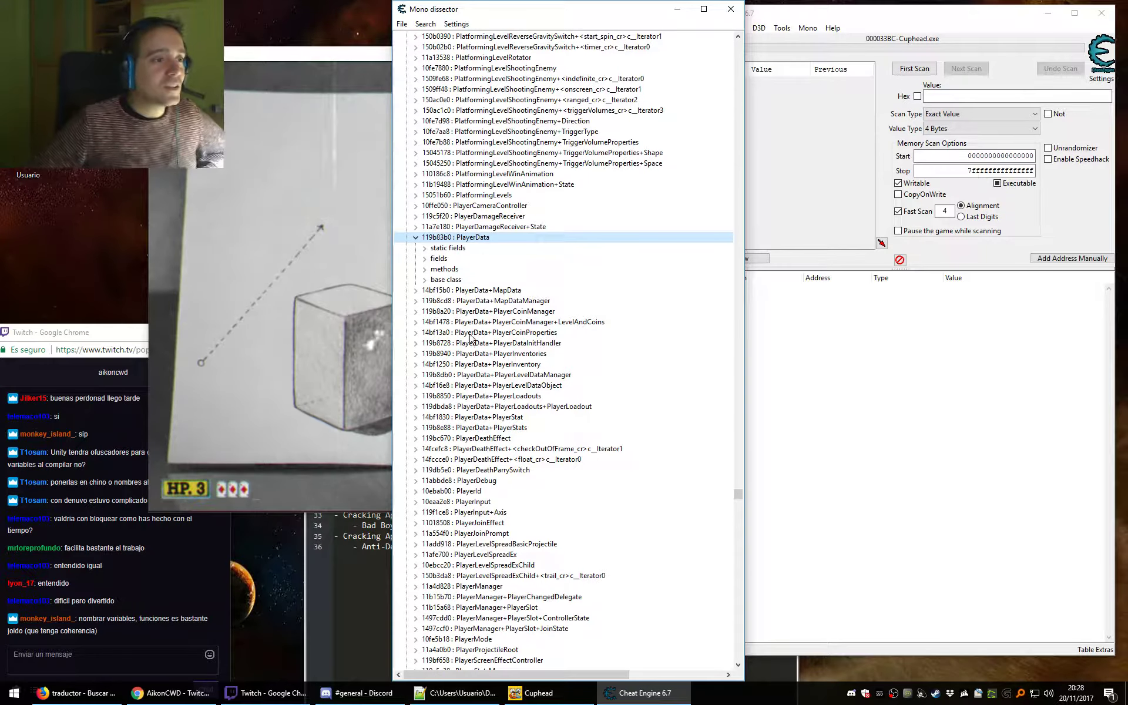
# Examine the PlayerData methods from the constructor through the save, purchase, coin and level functions, and collapse the method list.
pyautogui.click(425, 270)
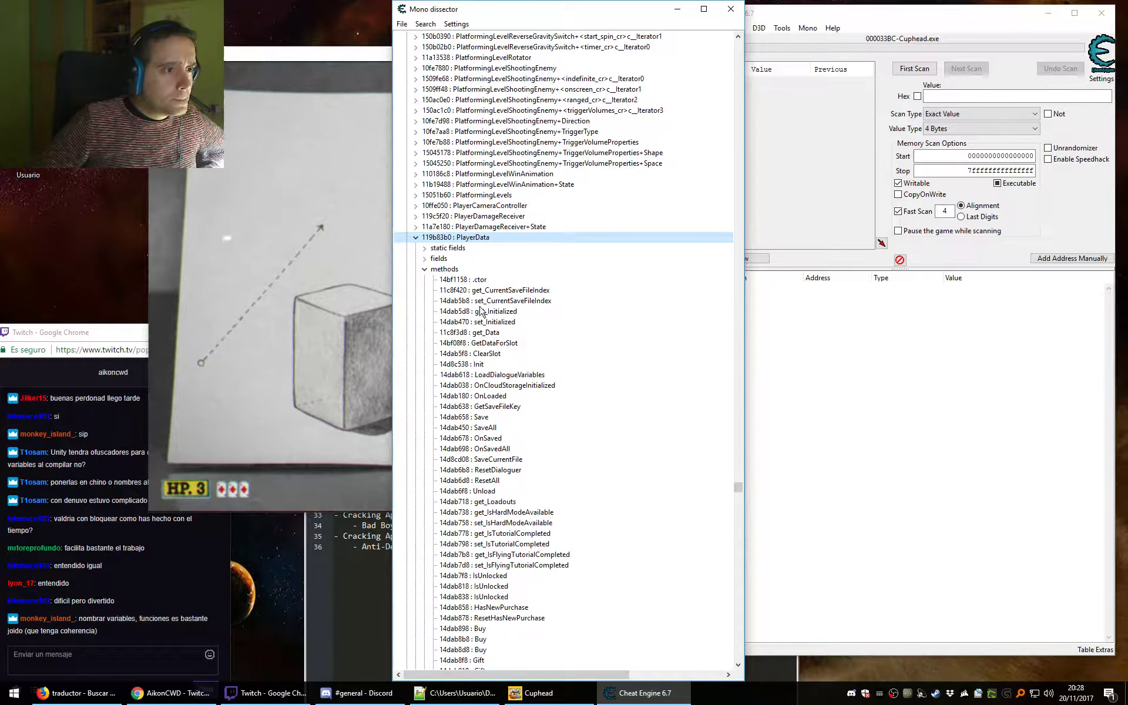
pyautogui.click(444, 269)
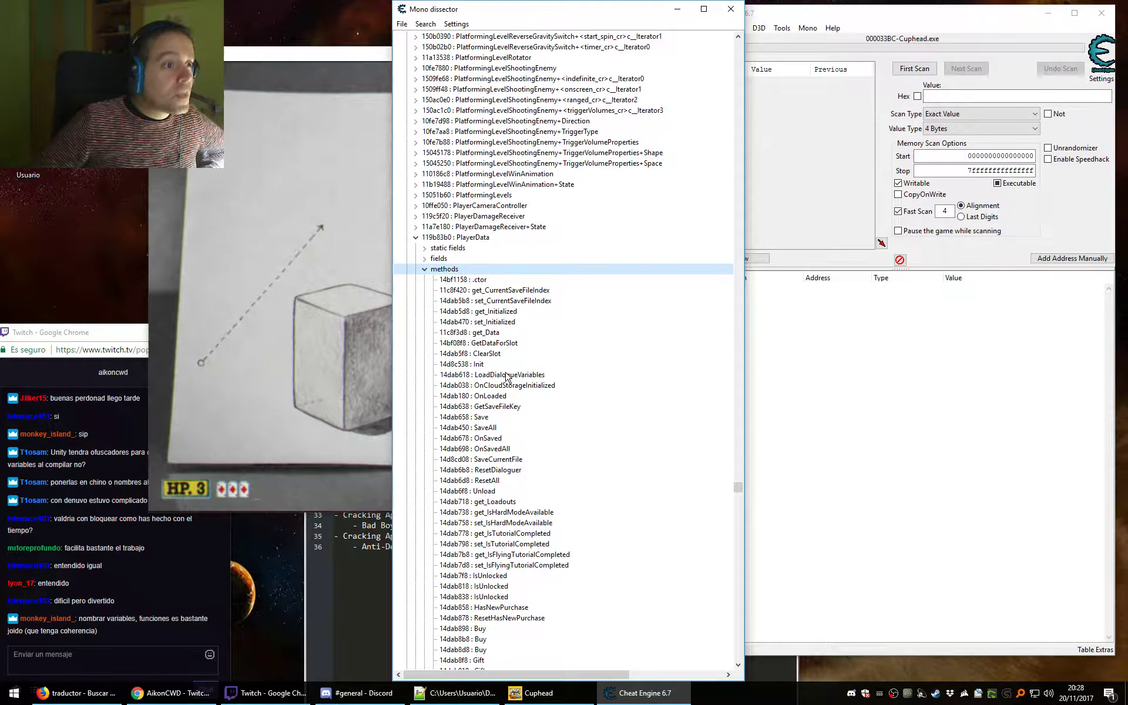
pyautogui.scroll(-4, 528, 418)
pyautogui.scroll(-3, 524, 451)
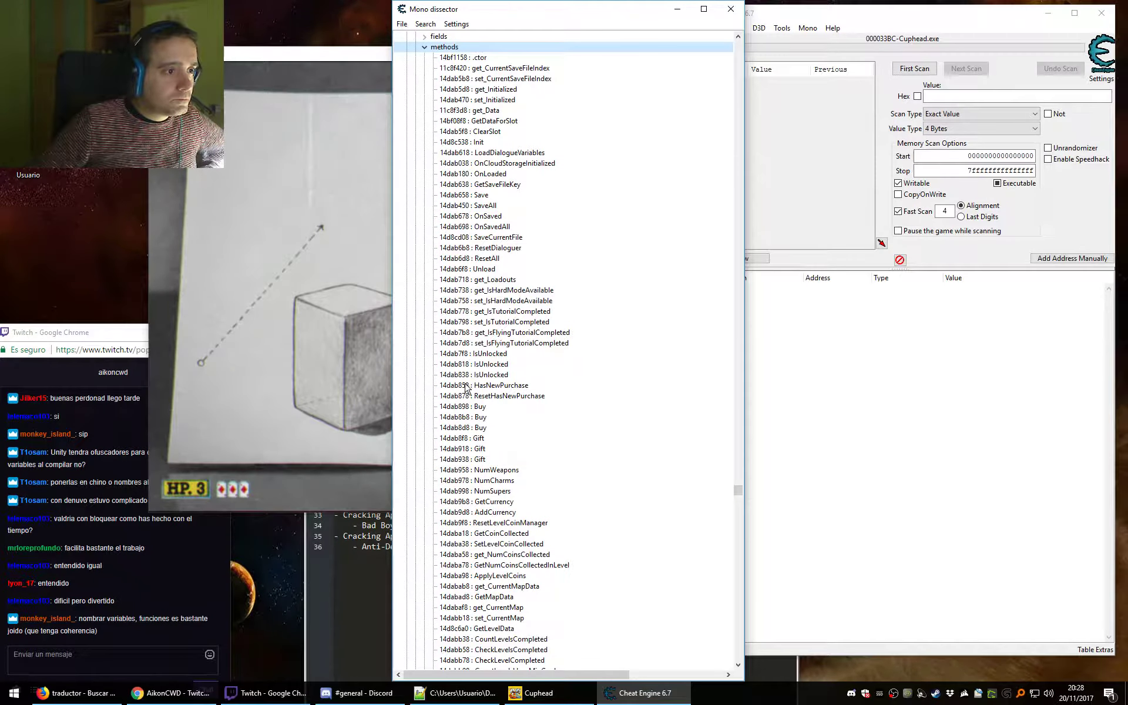
pyautogui.scroll(-4, 466, 388)
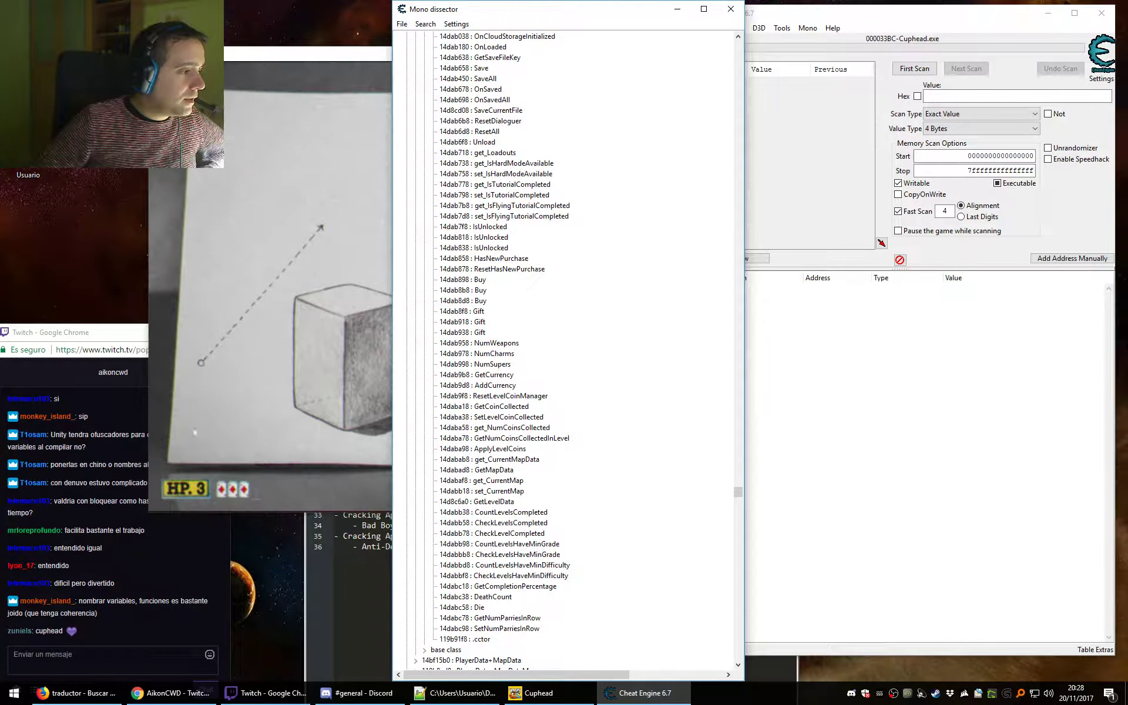
pyautogui.scroll(-5, 569, 360)
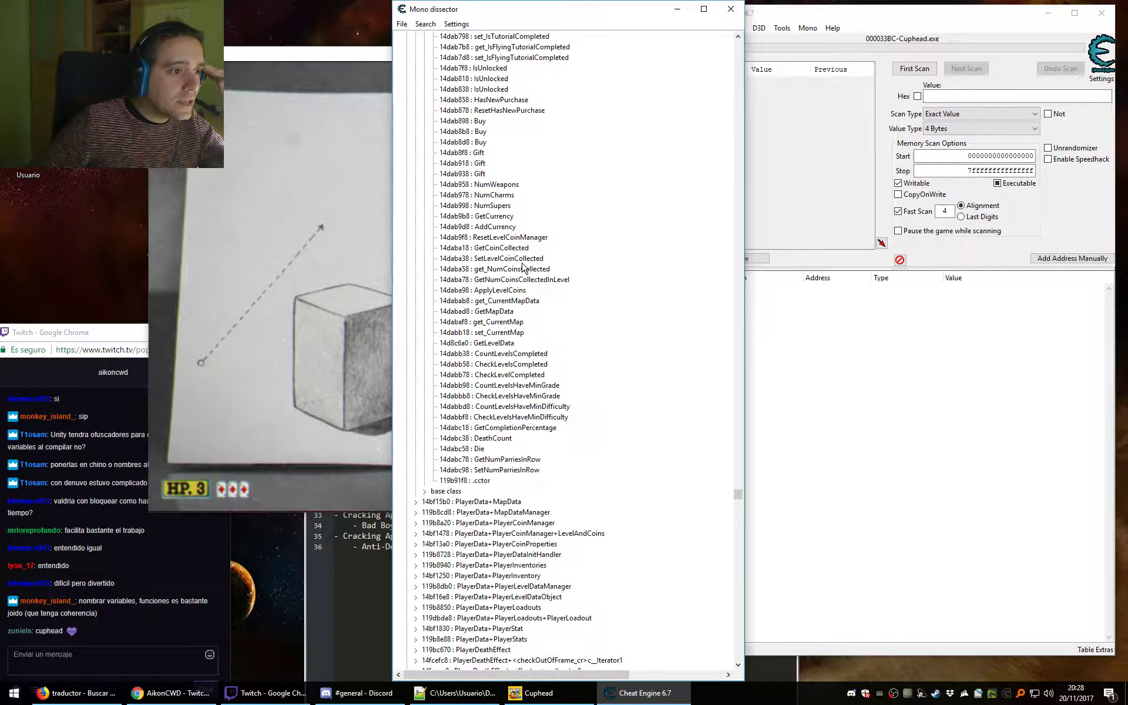
pyautogui.scroll(8, 523, 267)
pyautogui.click(424, 269)
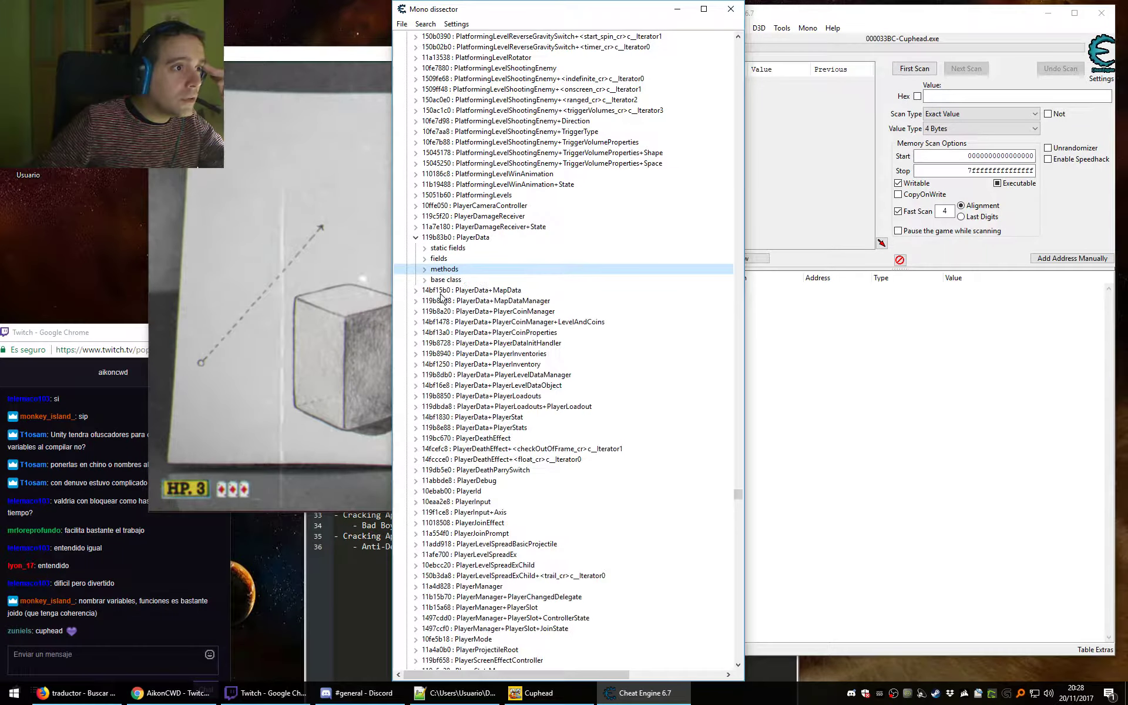
# Look through the classes following PlayerData, including PlayerStat, PlayerDeathEffect, PlayerInput, PlayerMode and PlayerStatsManager.
pyautogui.click(518, 353)
pyautogui.click(522, 364)
pyautogui.click(520, 418)
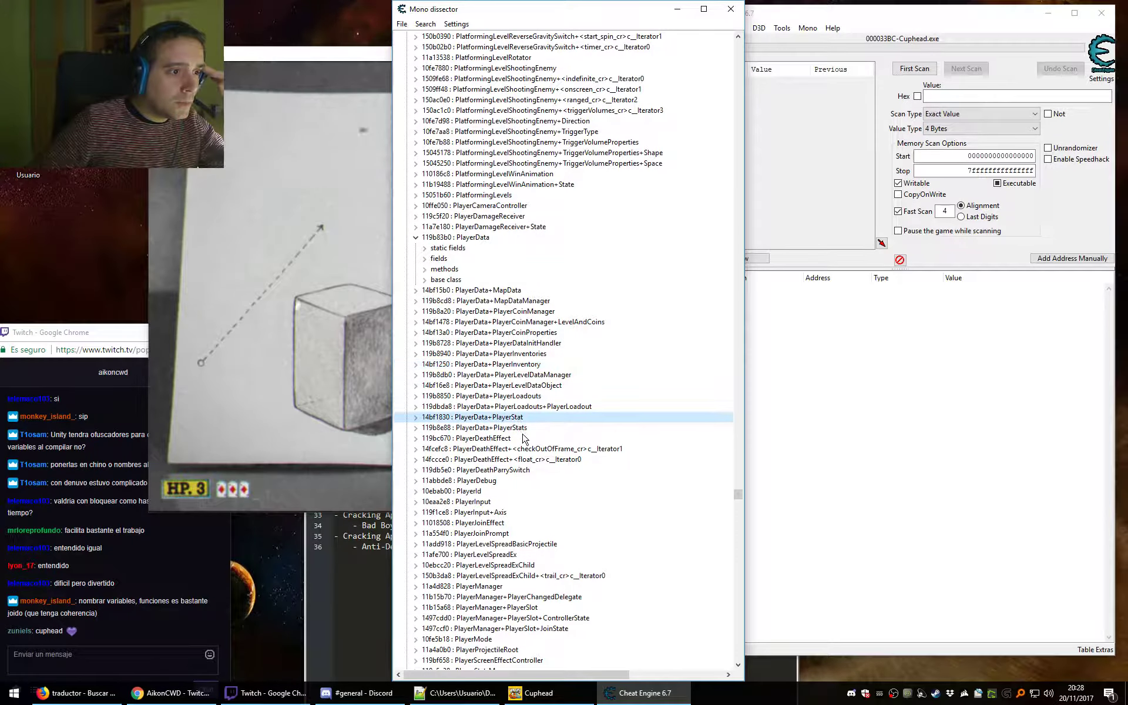
pyautogui.click(525, 438)
pyautogui.click(515, 480)
pyautogui.click(510, 512)
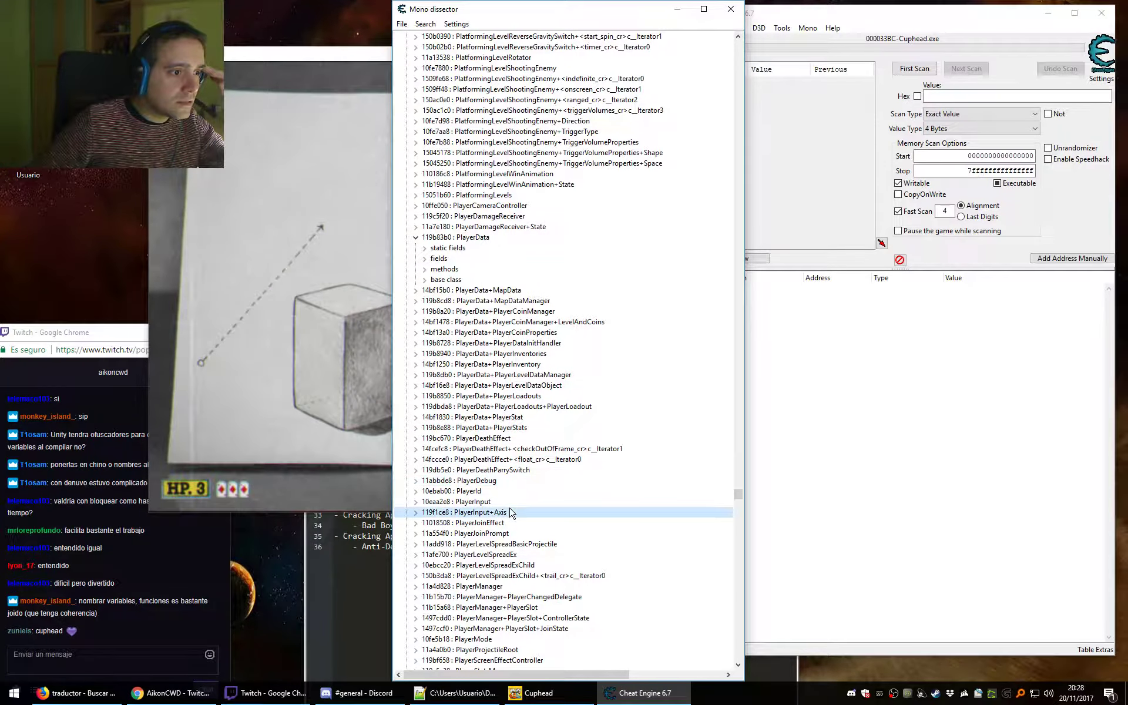
pyautogui.click(494, 554)
pyautogui.click(490, 470)
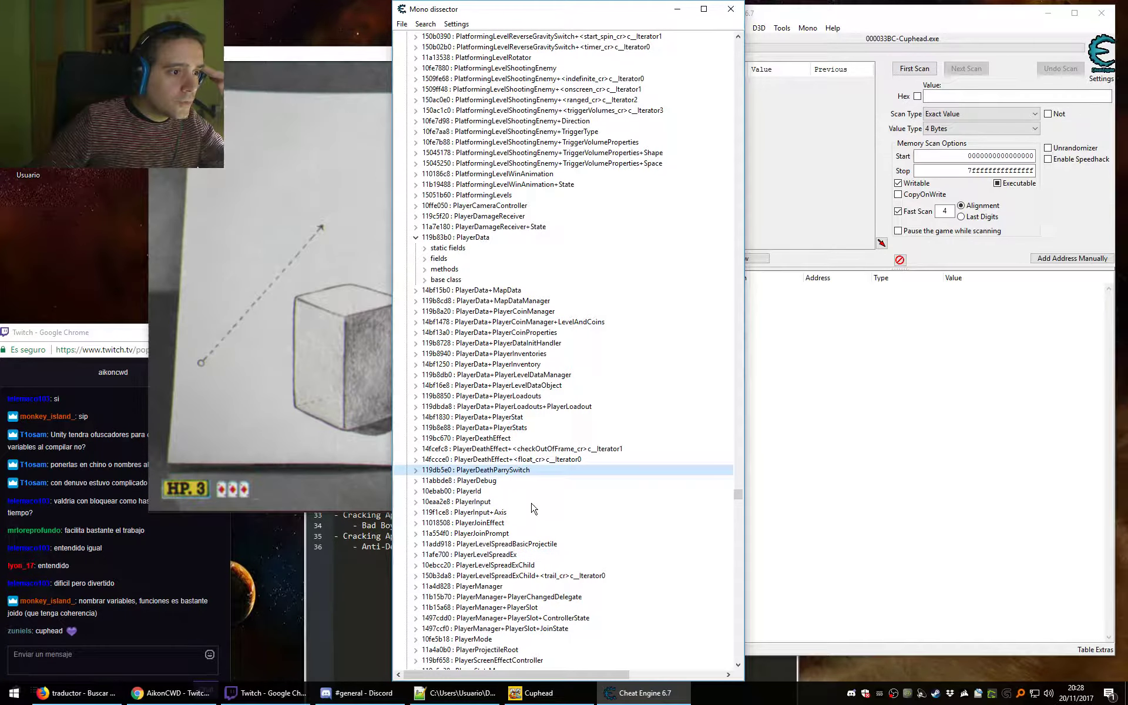
pyautogui.scroll(-6, 523, 491)
pyautogui.click(474, 452)
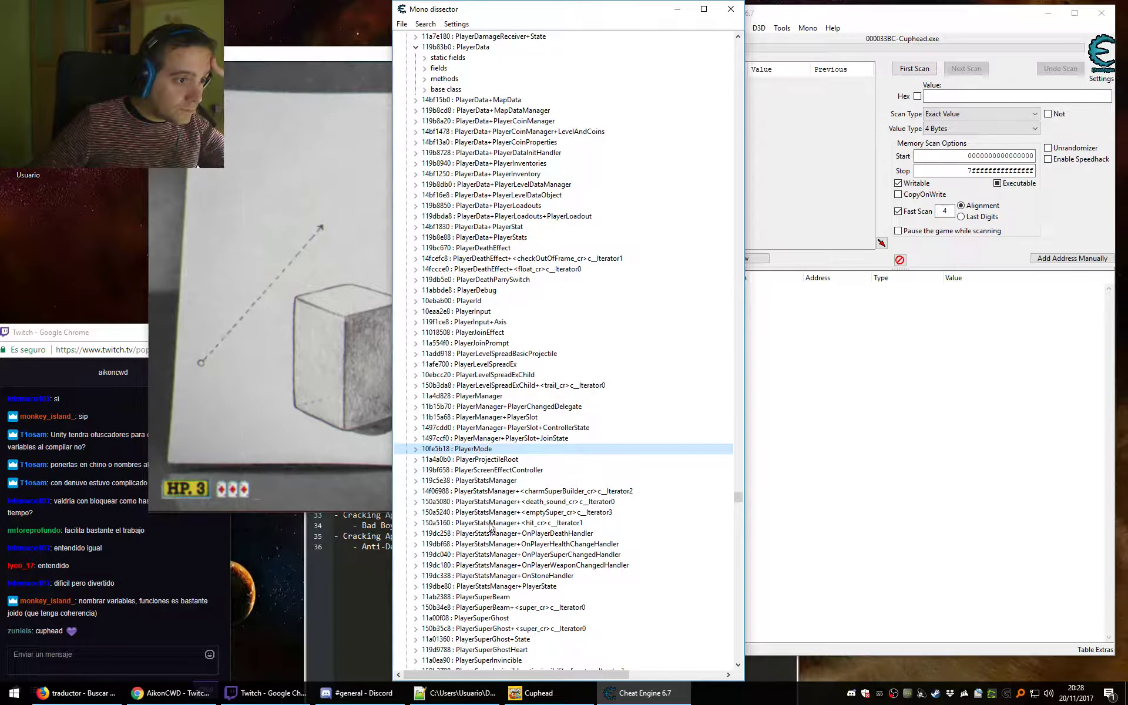
pyautogui.scroll(12, 492, 529)
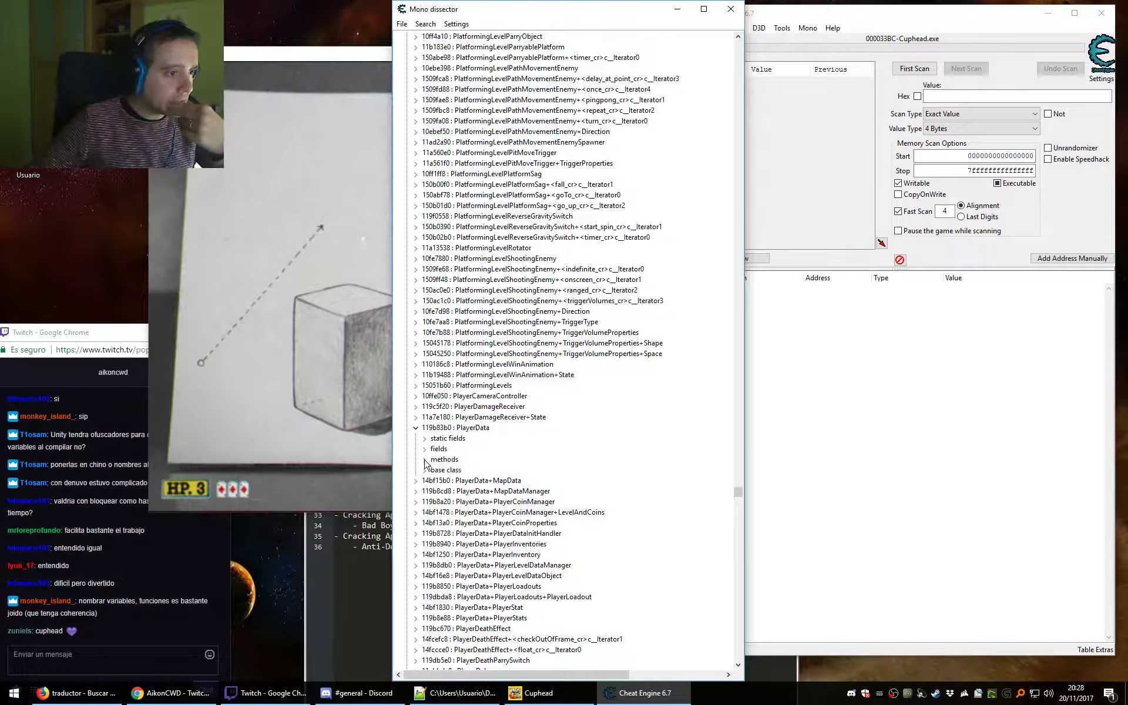
# Expand the PlayerData methods again and inspect the Buy and Gift entries.
pyautogui.doubleClick(496, 459)
pyautogui.scroll(-5, 498, 456)
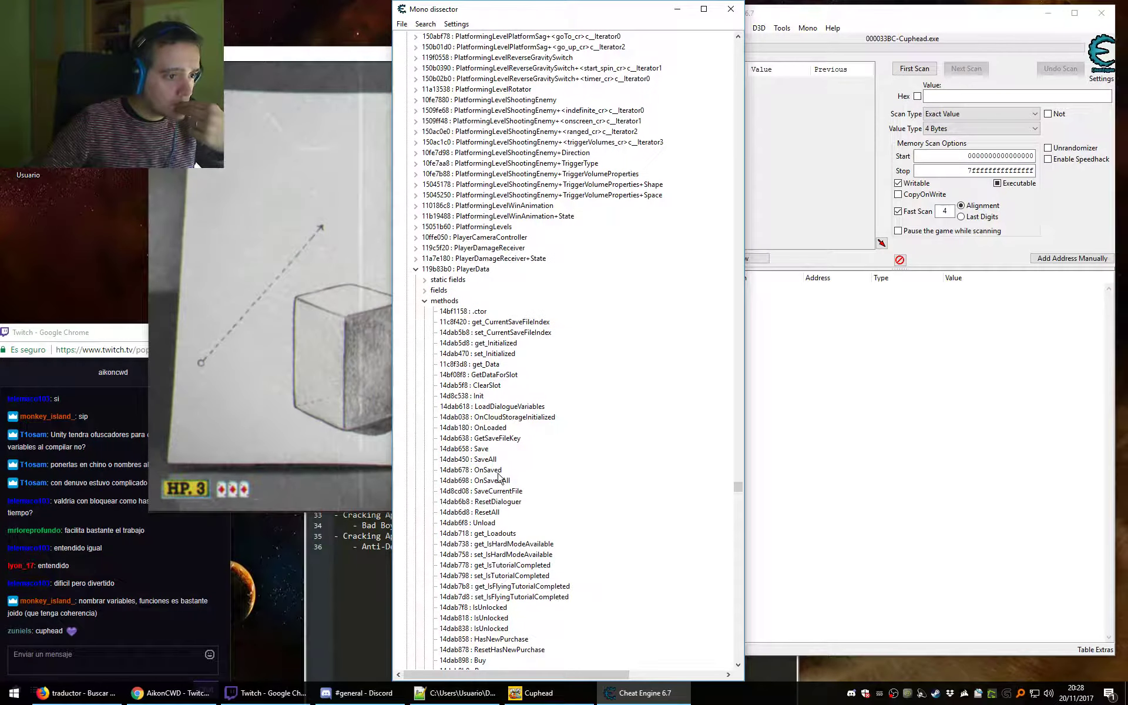
pyautogui.scroll(-2, 499, 479)
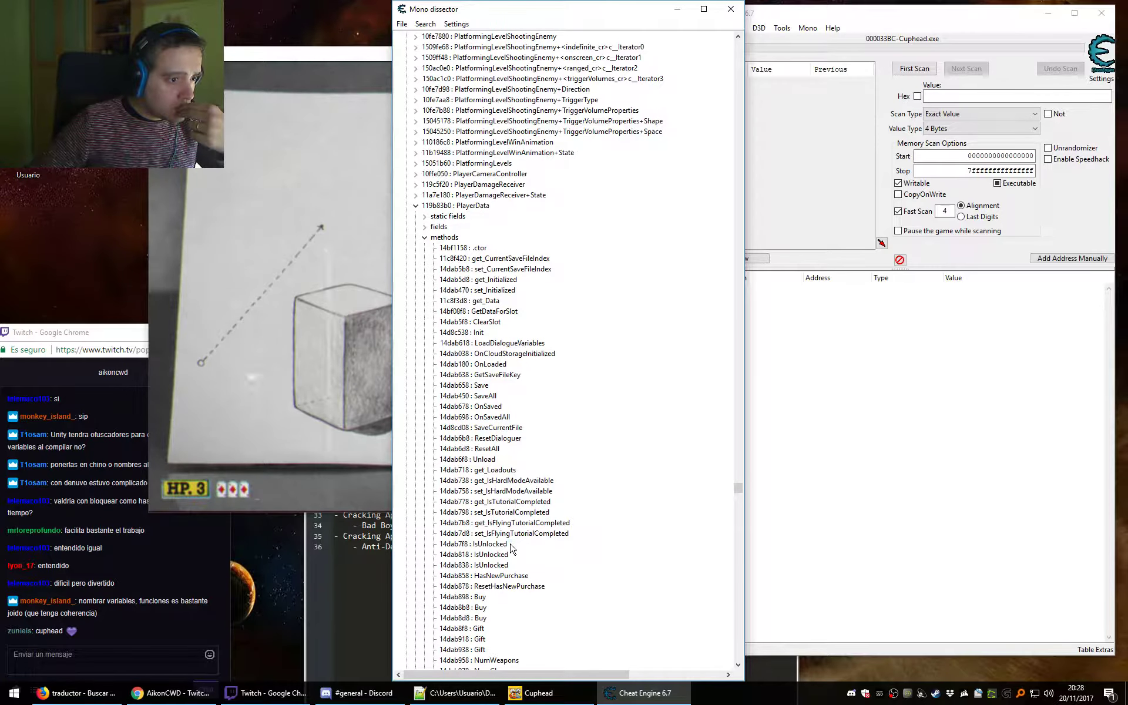
pyautogui.click(516, 597)
pyautogui.scroll(-4, 519, 607)
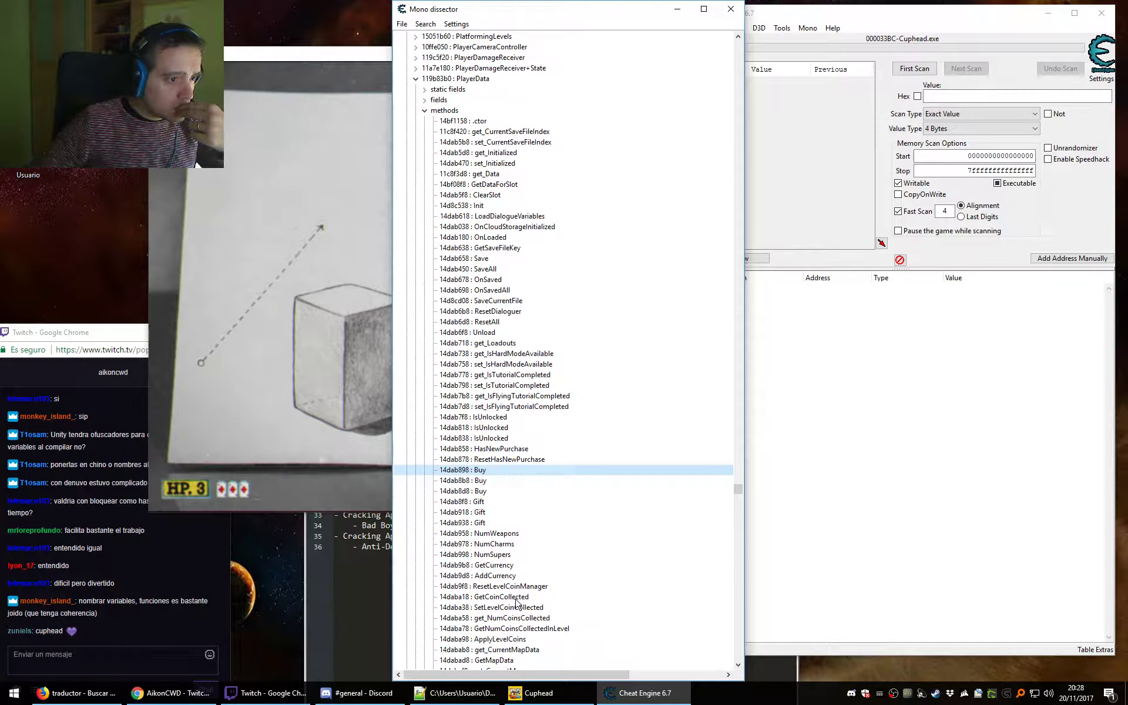
pyautogui.click(489, 491)
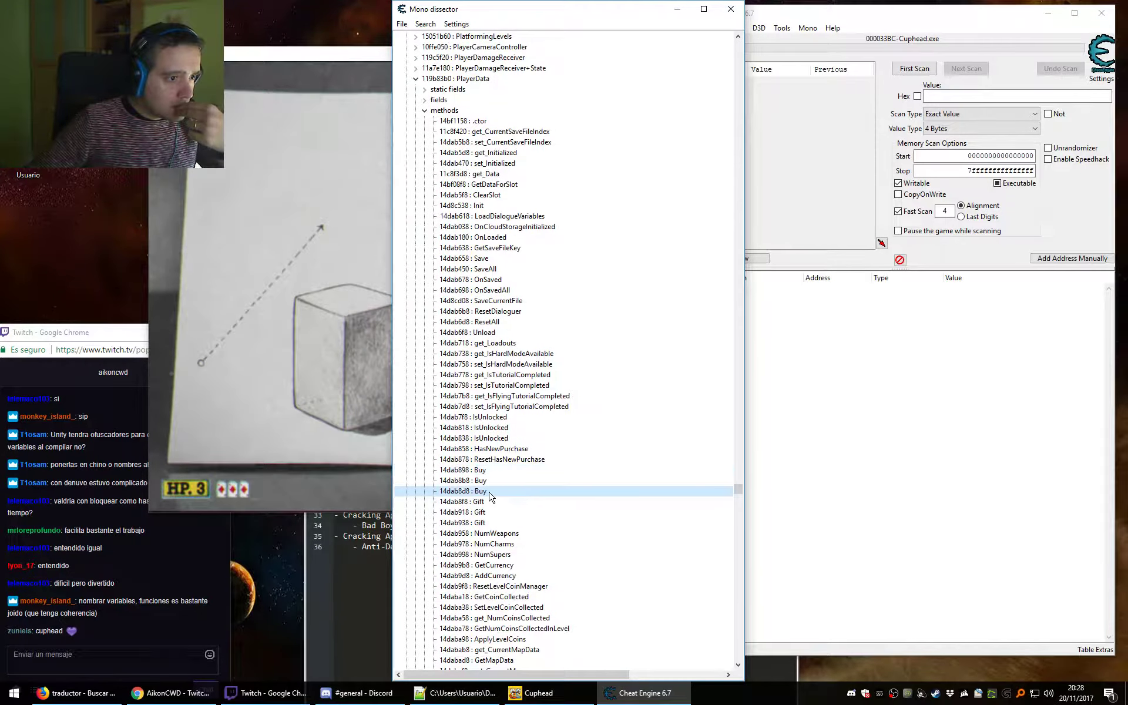
pyautogui.click(485, 480)
pyautogui.click(489, 501)
pyautogui.click(489, 477)
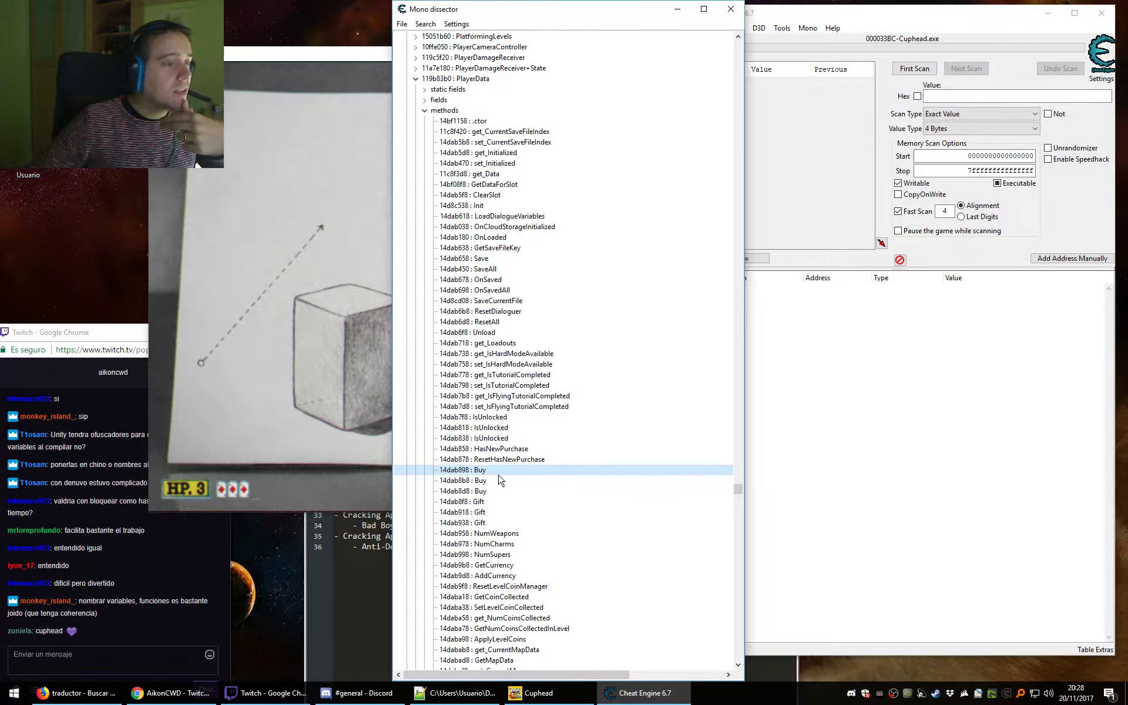
# Expand the fields of PlayerData and inspect the coinManager and levelCoinManager entries.
pyautogui.scroll(8, 497, 426)
pyautogui.click(428, 354)
pyautogui.scroll(-3, 495, 360)
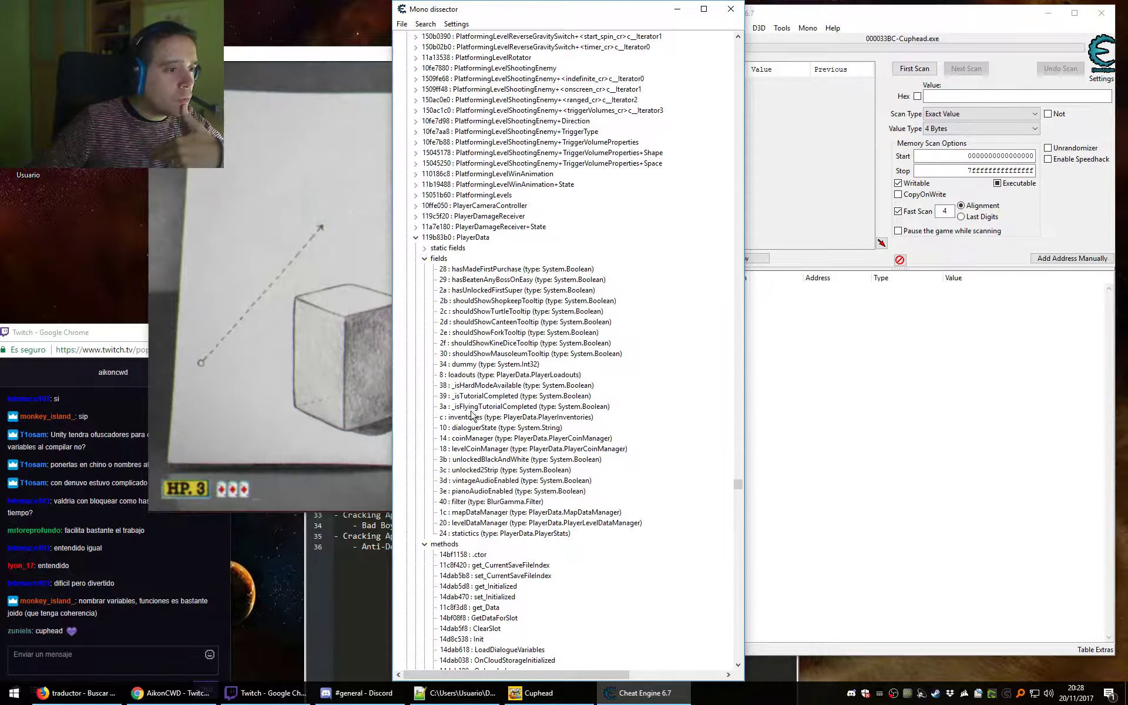
pyautogui.click(464, 440)
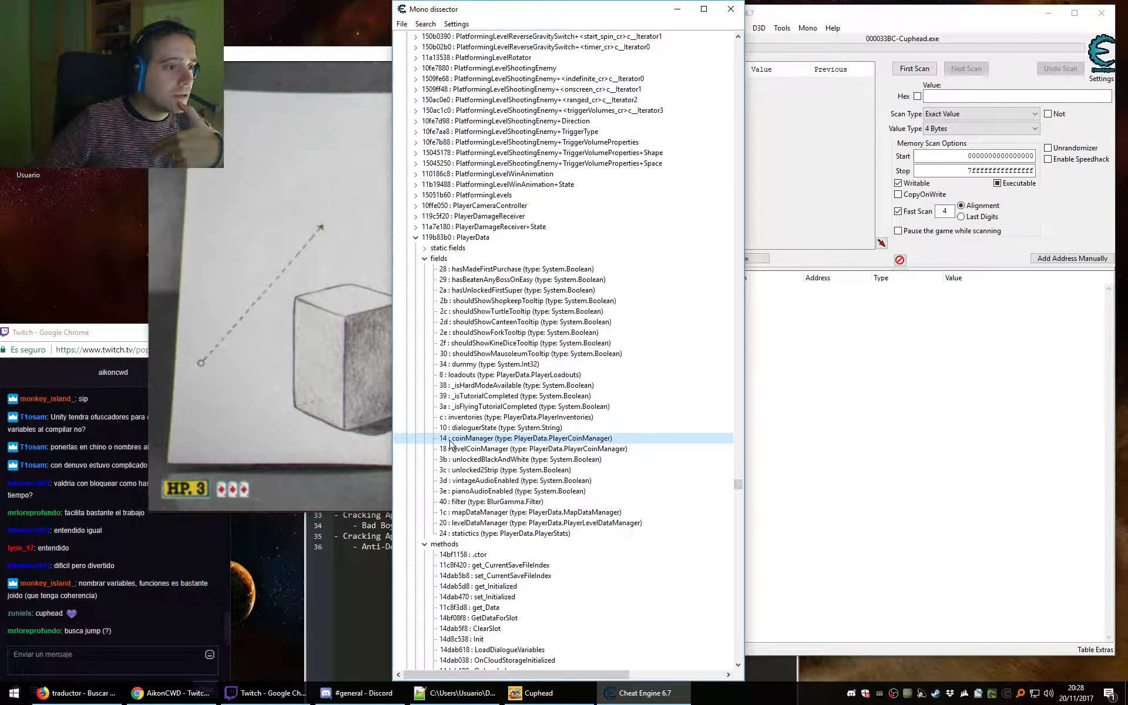
pyautogui.click(481, 450)
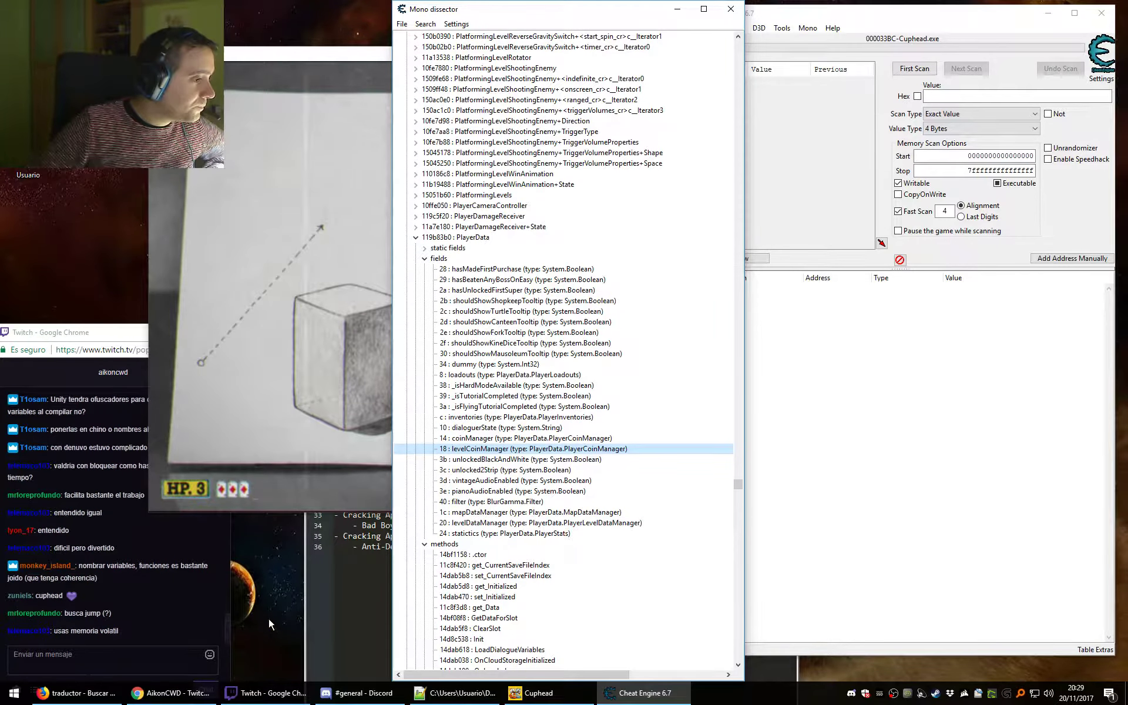
# Switch between the Twitch chat window and the PlayerData listing in the Mono dissector to read the viewers' messages.
pyautogui.click(266, 692)
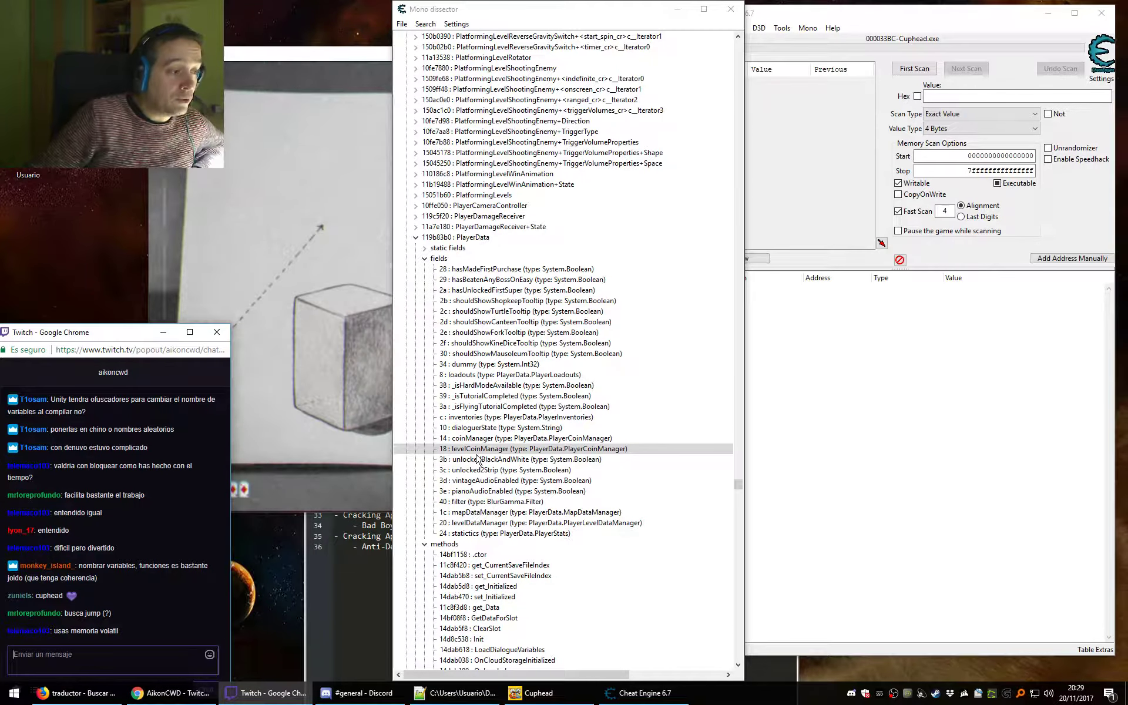
pyautogui.click(496, 448)
pyautogui.scroll(-7, 554, 483)
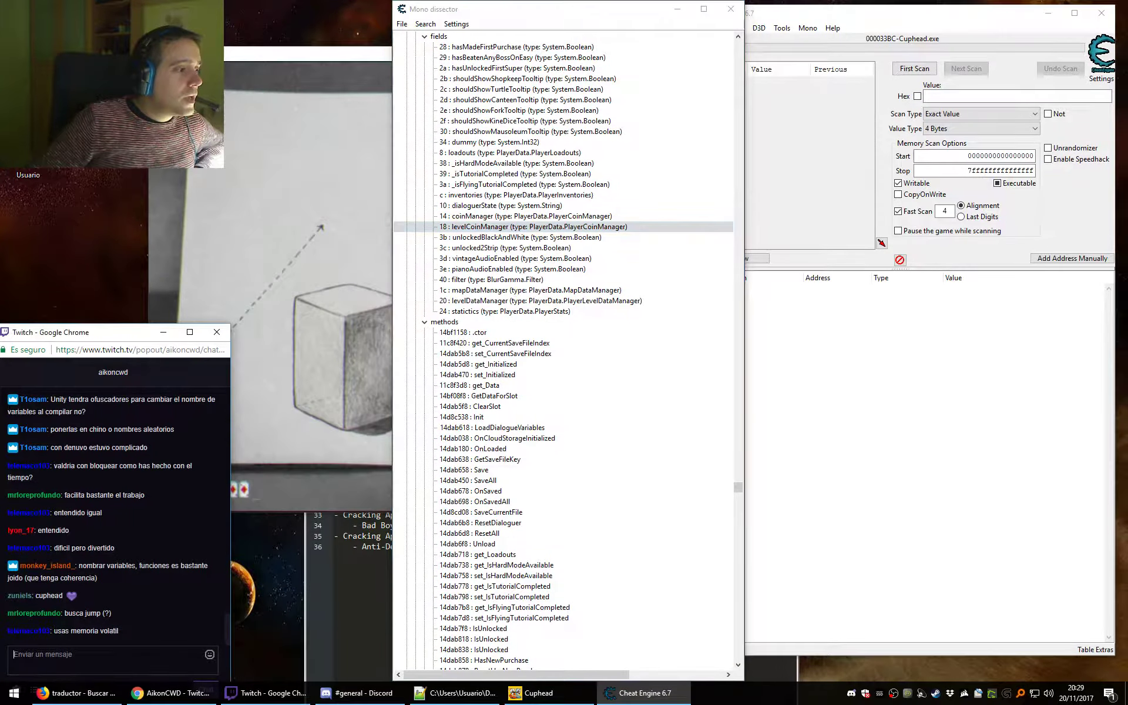
pyautogui.hotkey('alt', 'Tab')
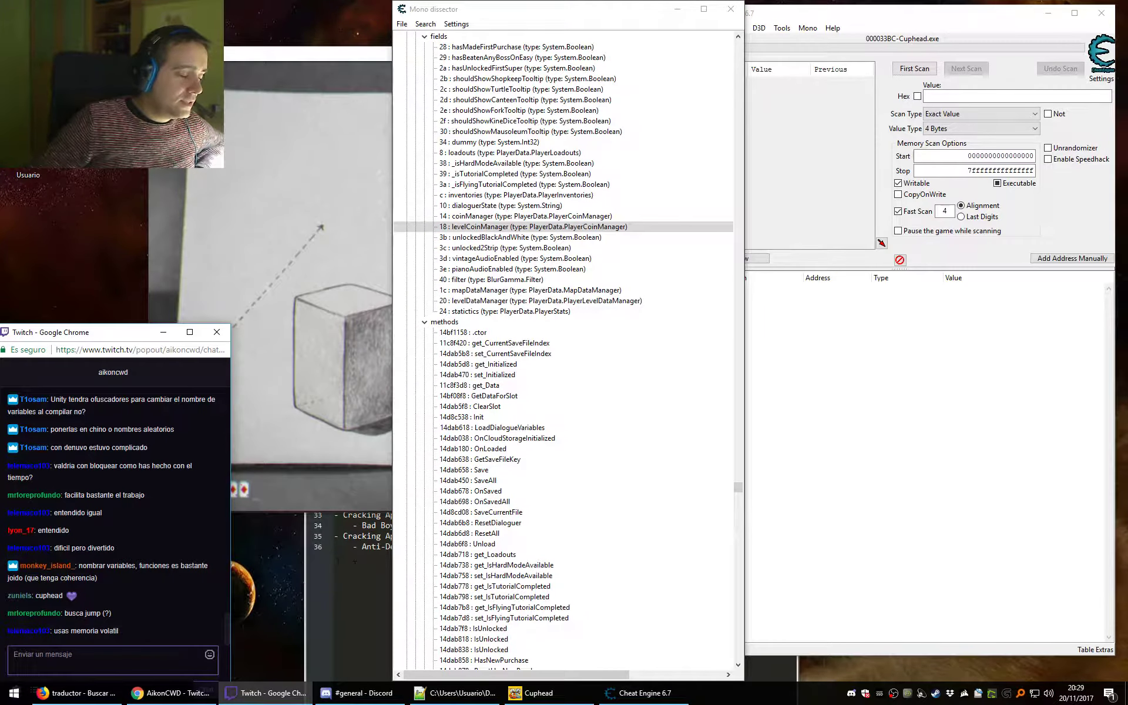
pyautogui.click(520, 269)
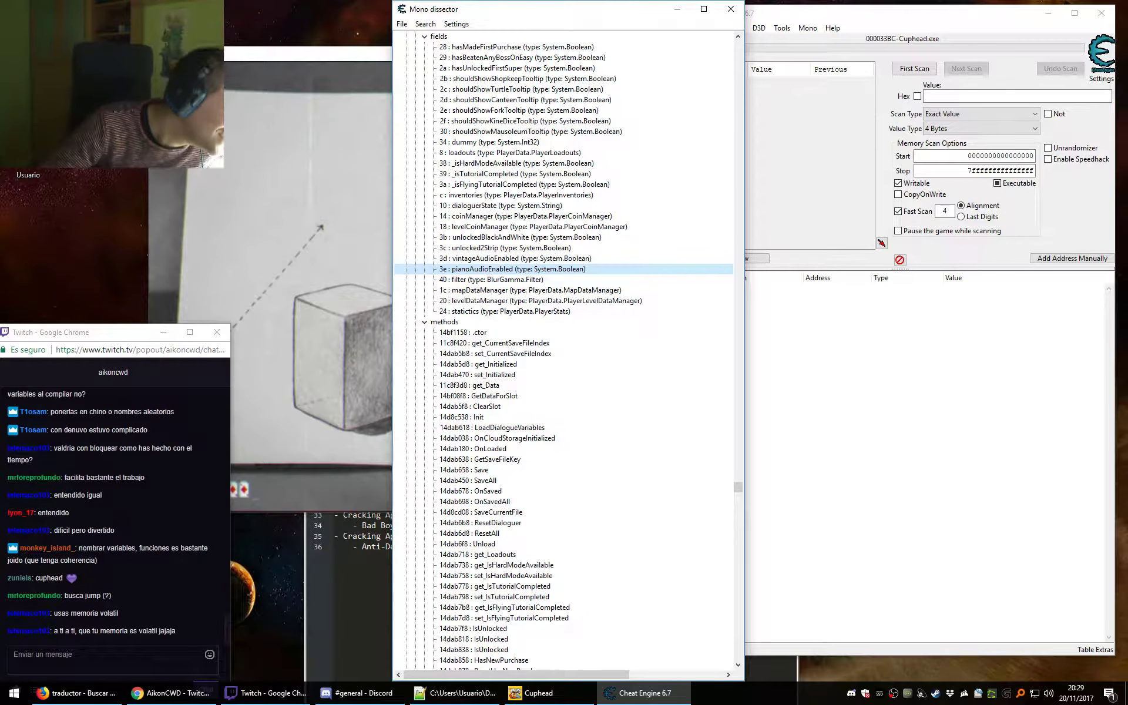
pyautogui.hotkey('alt', 'Tab')
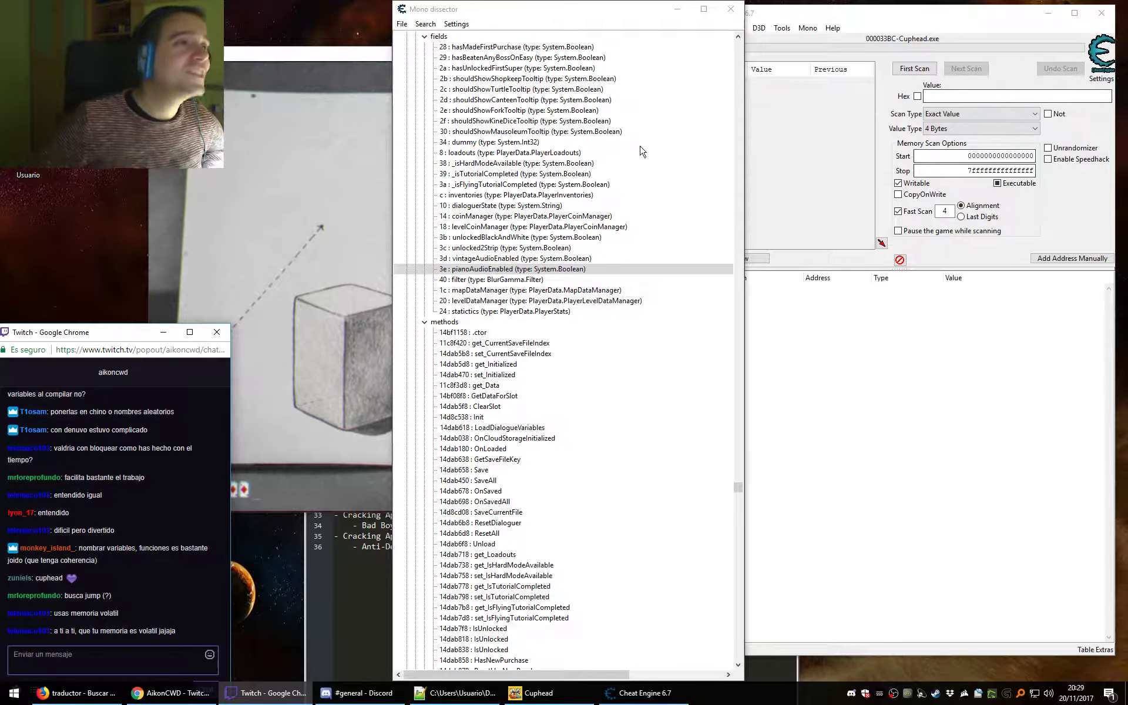
# Review the PlayerData fields from hasMadeFirstPurchase to the statistics entry, along with the coin and level methods below them.
pyautogui.click(484, 249)
pyautogui.click(504, 324)
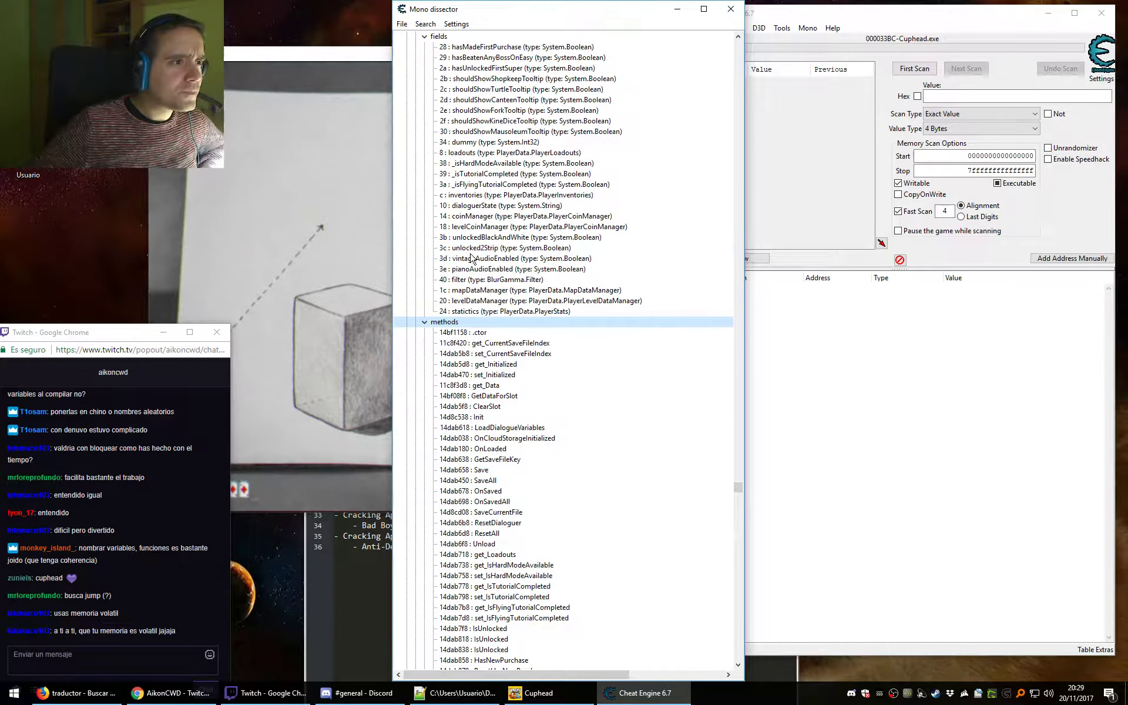
pyautogui.click(468, 249)
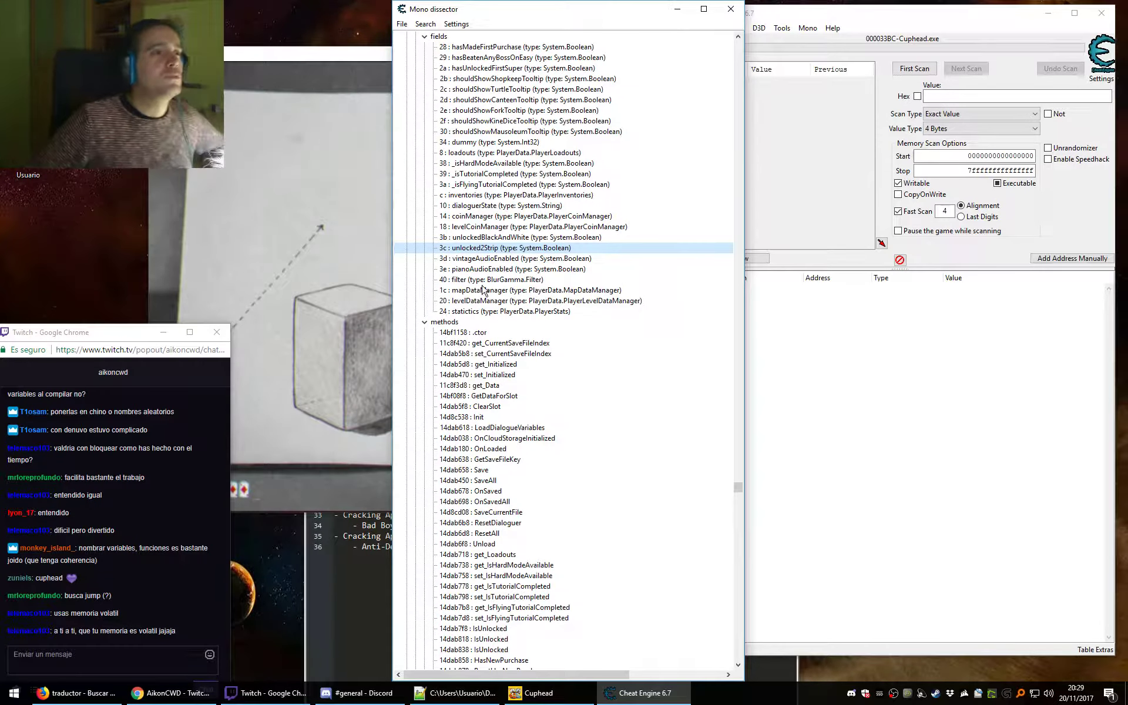
pyautogui.click(481, 51)
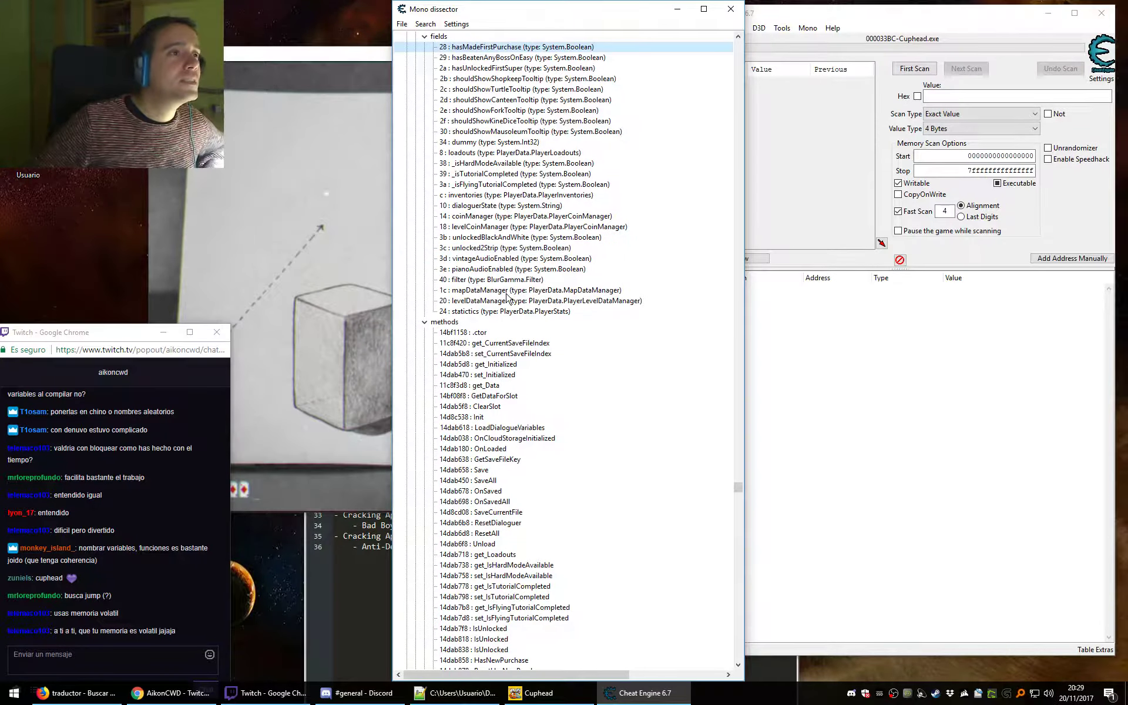
pyautogui.click(486, 314)
pyautogui.scroll(-10, 498, 385)
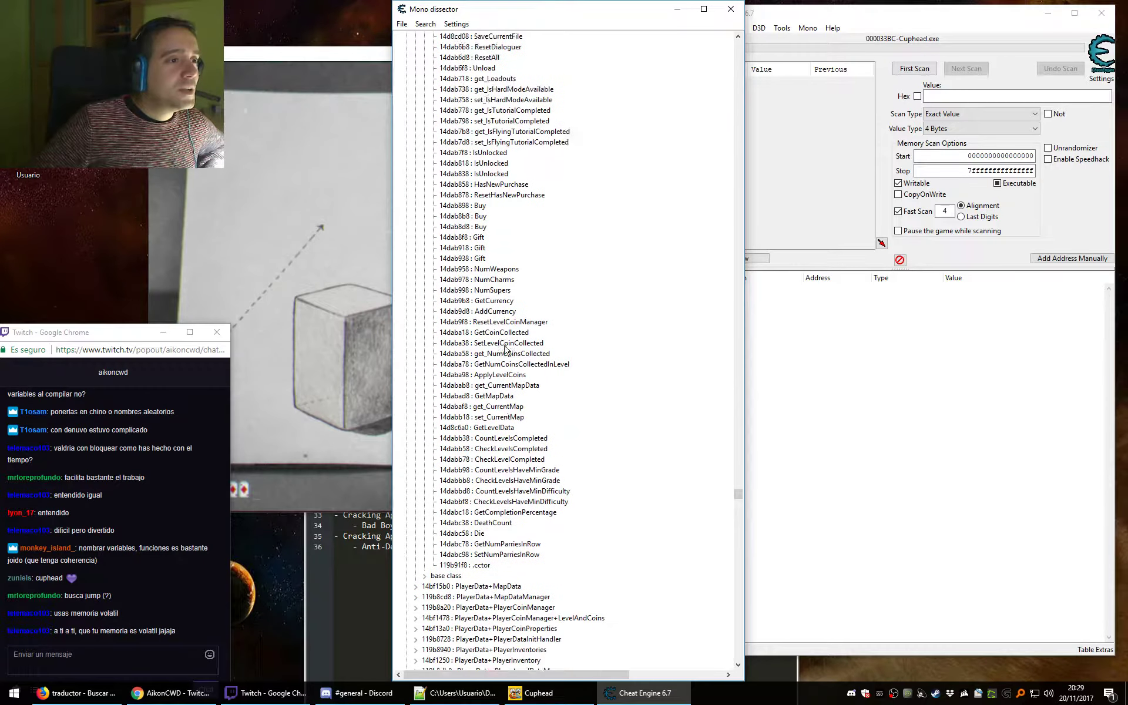
pyautogui.scroll(14, 498, 352)
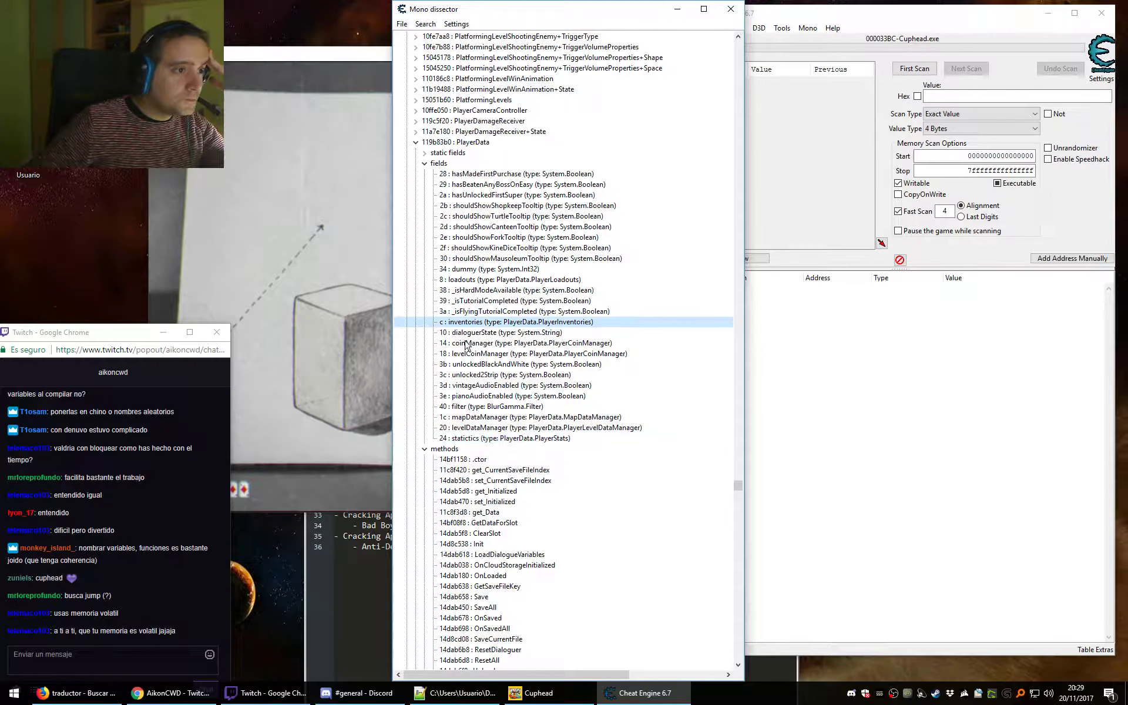
# Review the PlayerData methods from the constructor down to the level-completion checks, and minimize the Mono dissector.
pyautogui.click(488, 449)
pyautogui.scroll(-8, 488, 450)
pyautogui.scroll(-2, 488, 448)
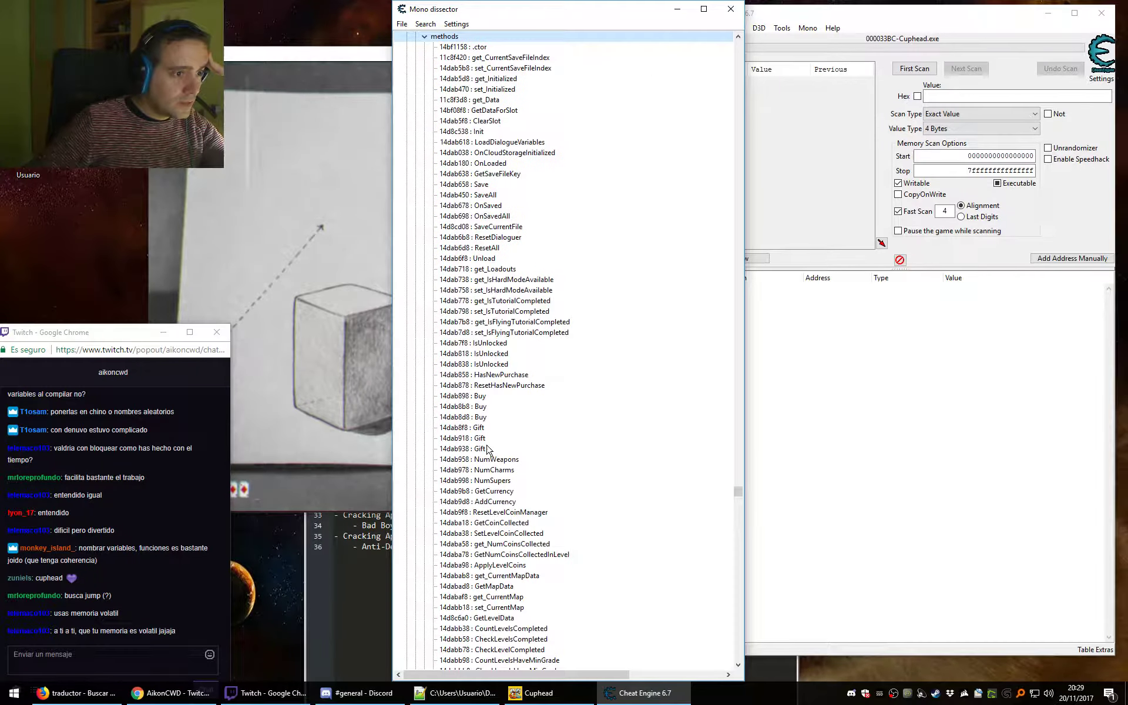
pyautogui.scroll(8, 487, 449)
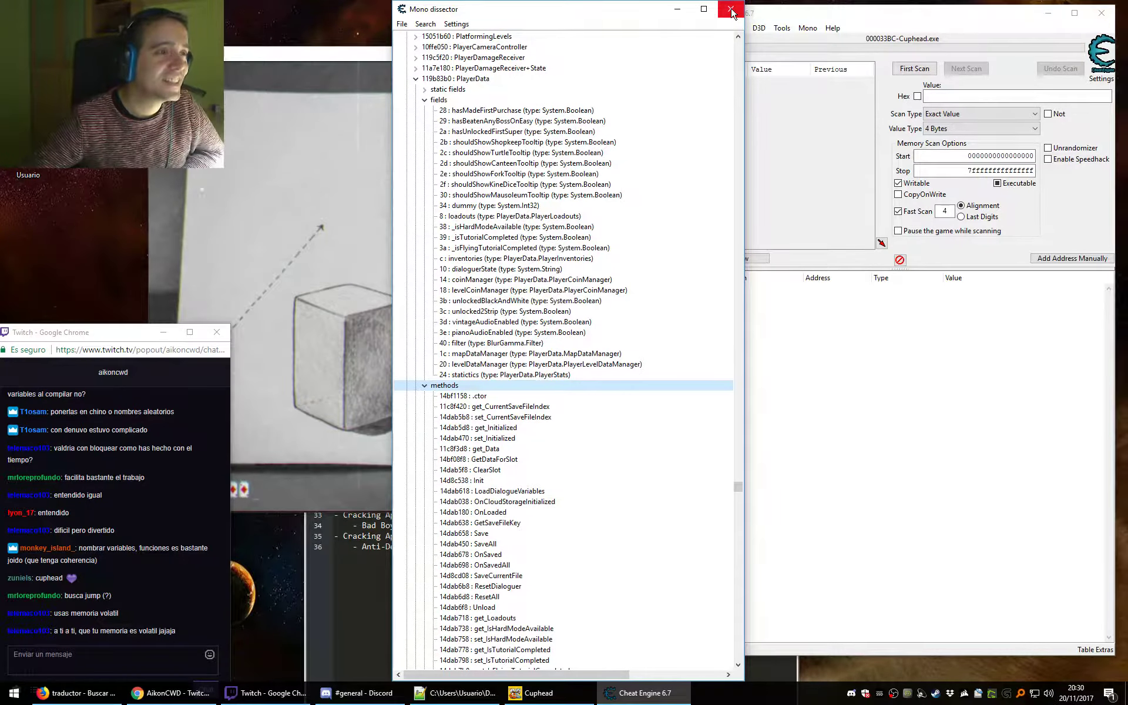
pyautogui.click(677, 9)
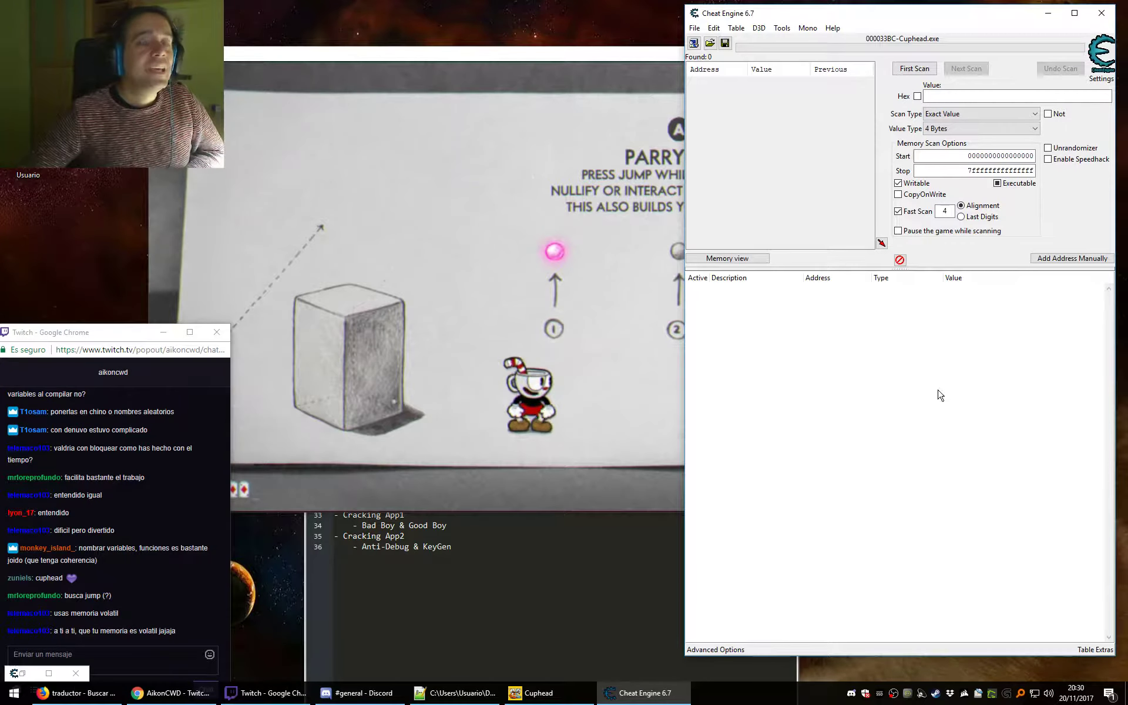
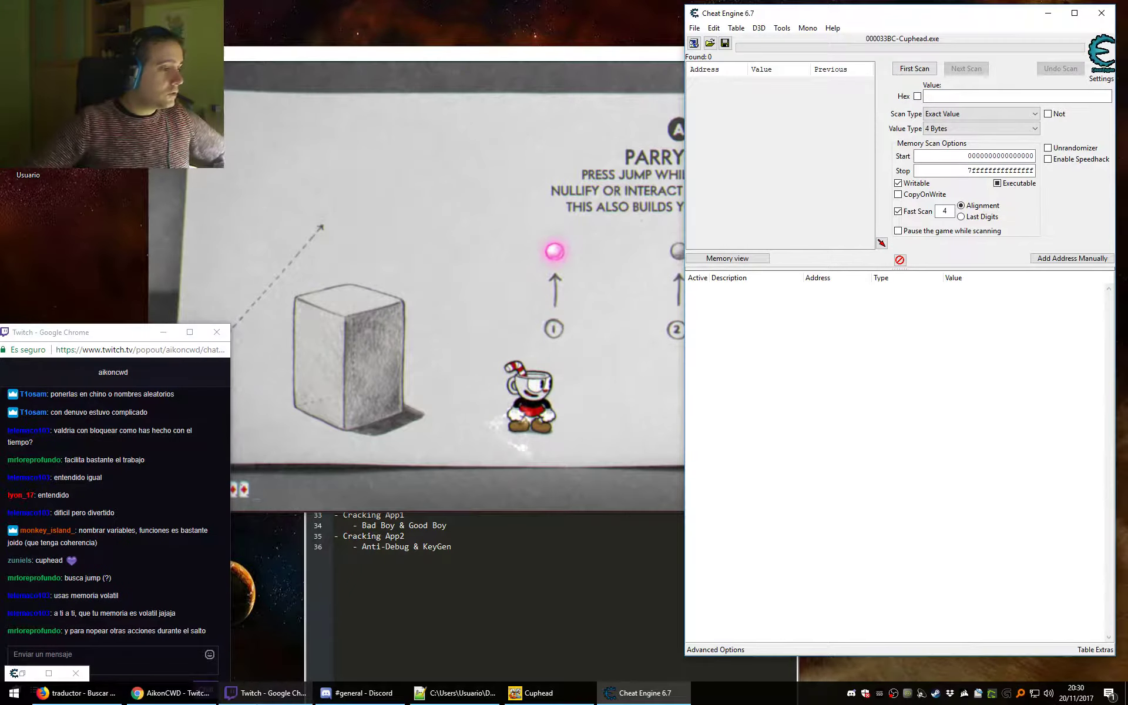
# Switch to Firefox and search Google for "sin function" in a new tab.
pyautogui.click(77, 692)
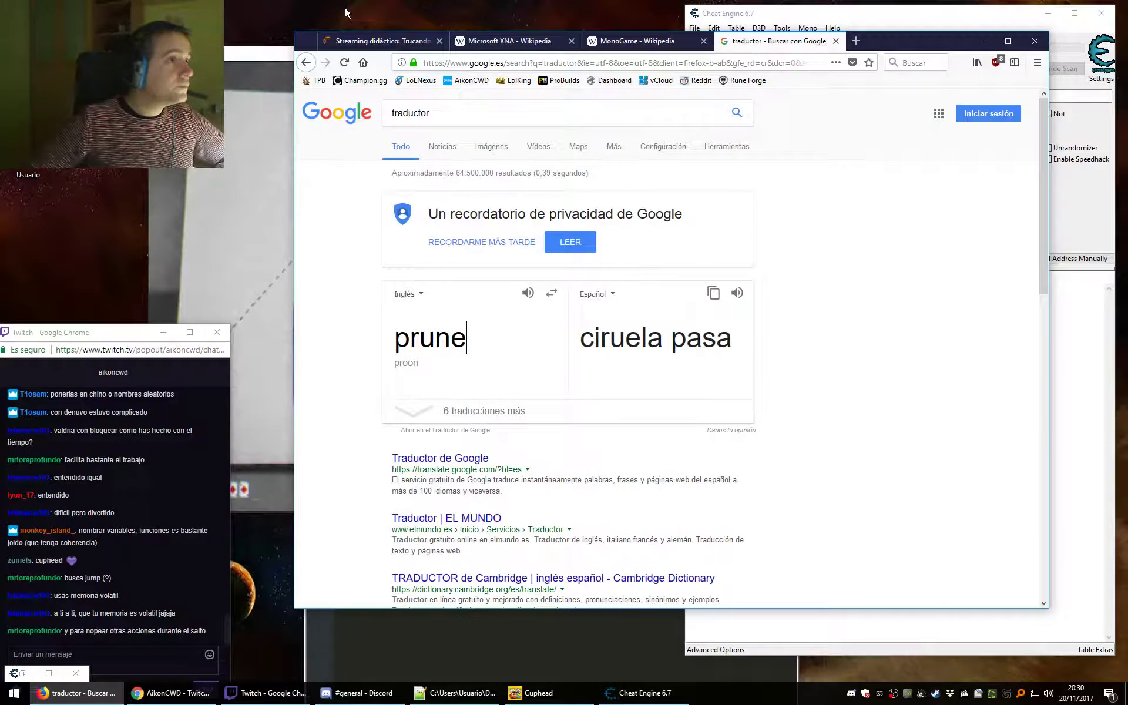
pyautogui.click(857, 42)
pyautogui.write('sin fun')
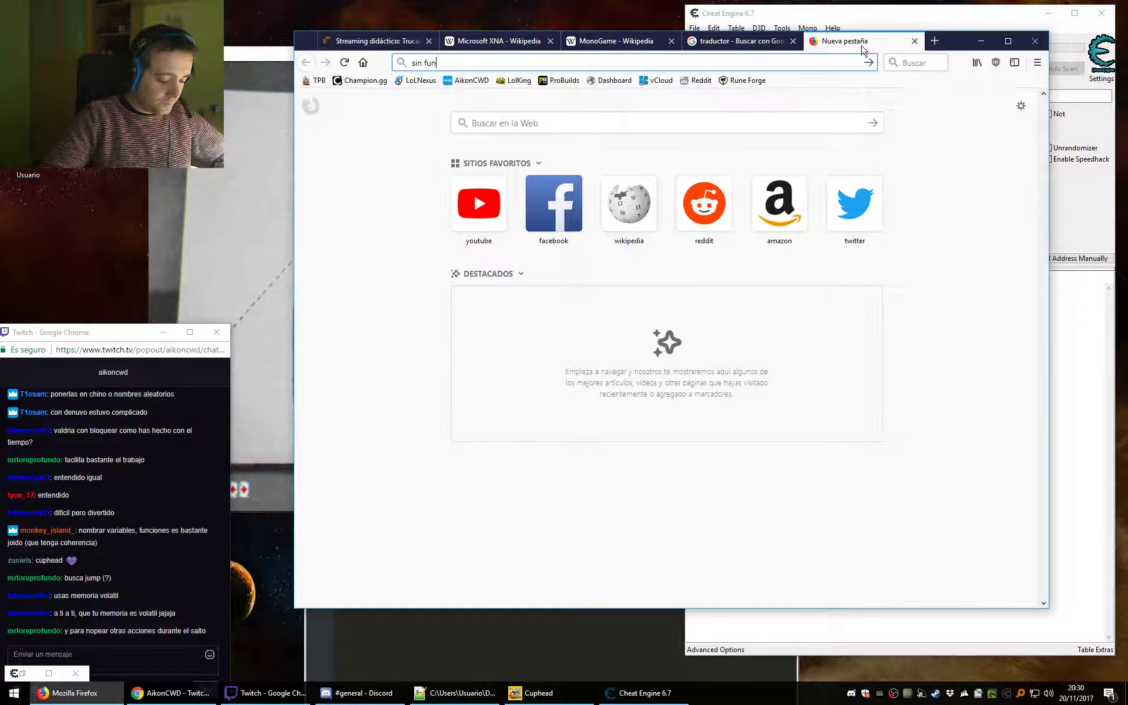
pyautogui.write('ction')
pyautogui.press('Return')
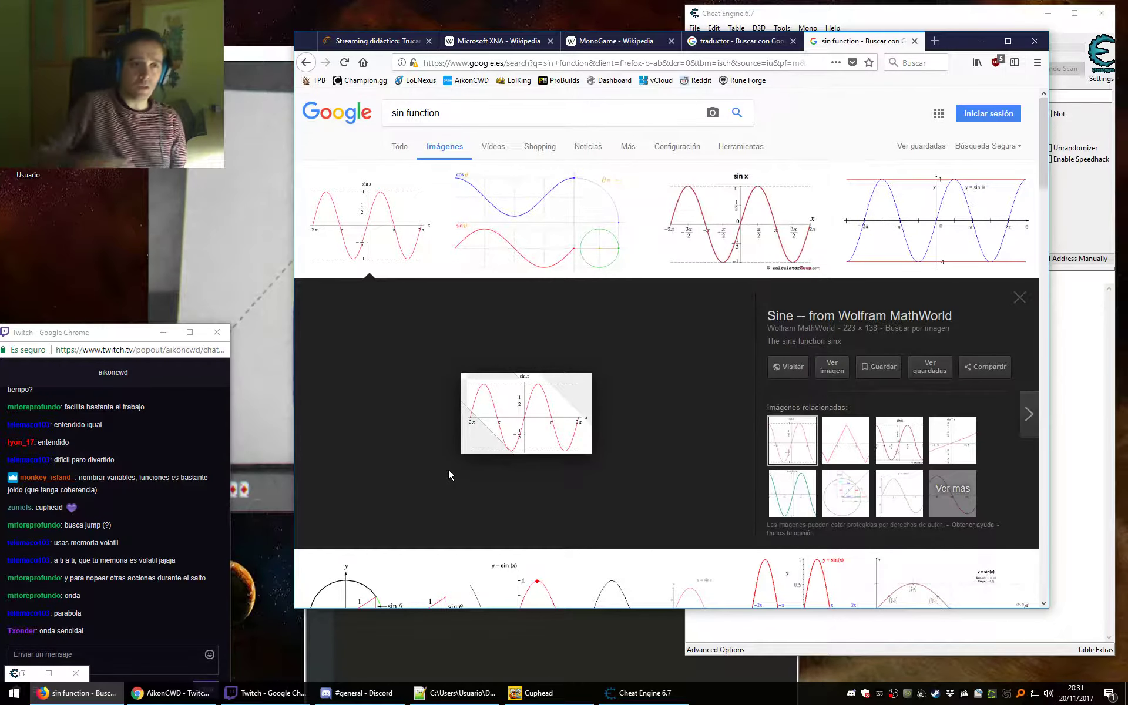
# Close the enlarged sine graph, look through the other image results and minimize the browser.
pyautogui.click(1012, 308)
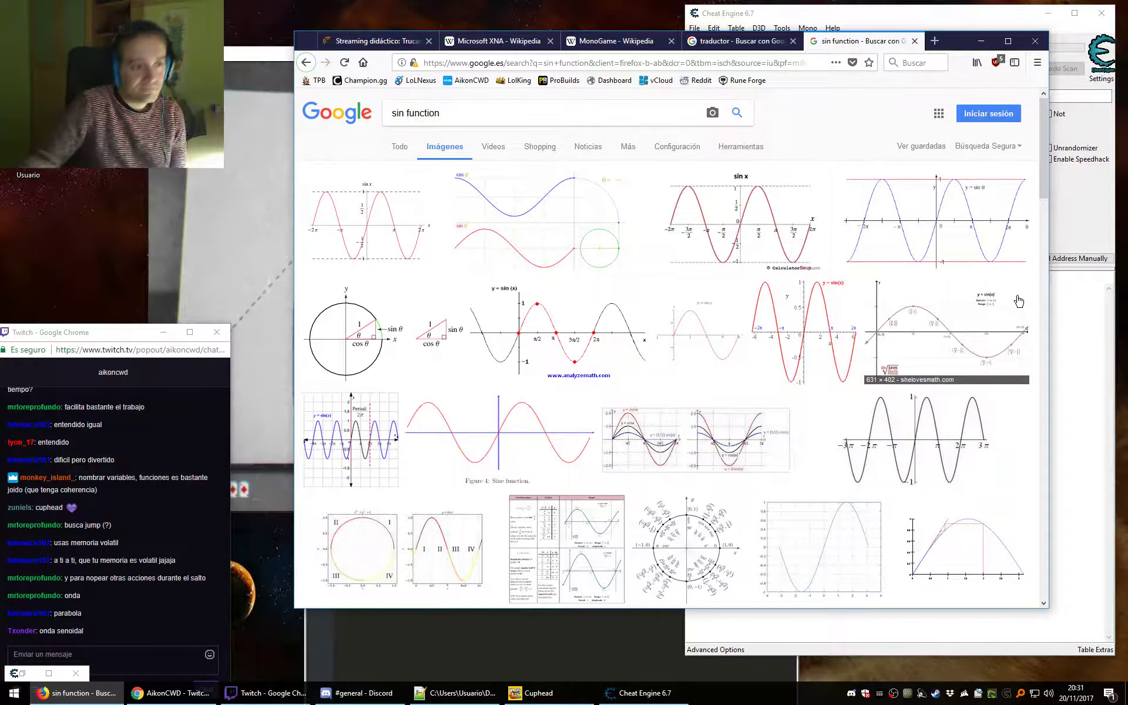
pyautogui.scroll(-7, 528, 411)
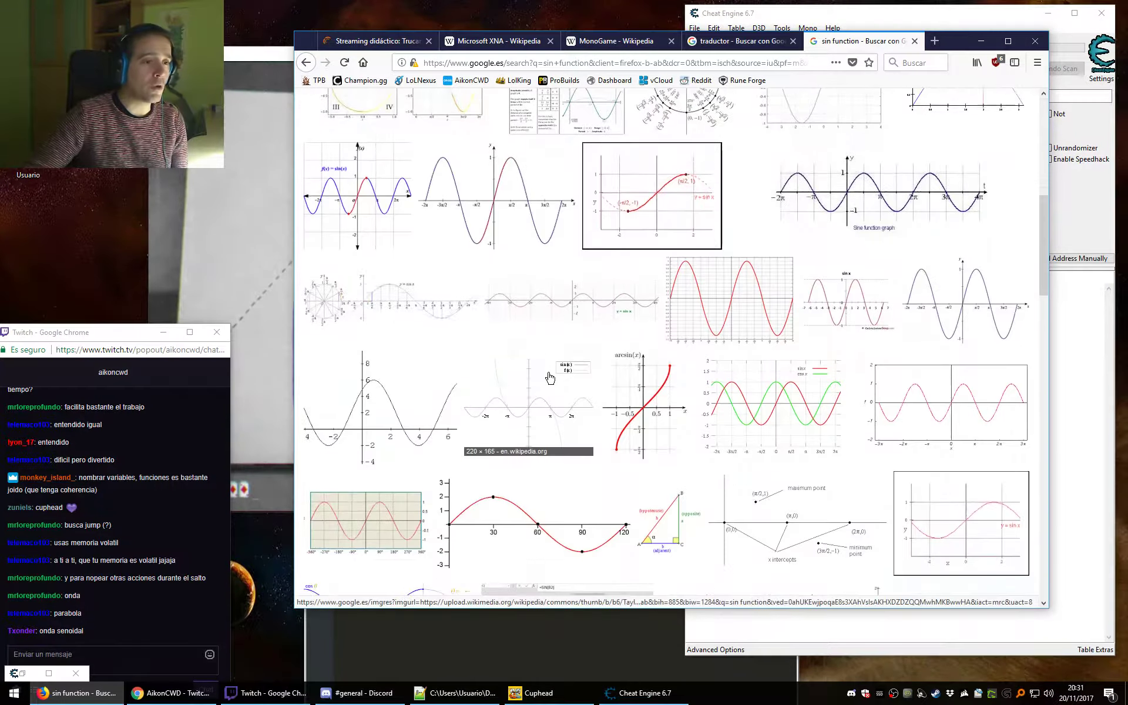
pyautogui.scroll(10, 549, 378)
pyautogui.click(981, 40)
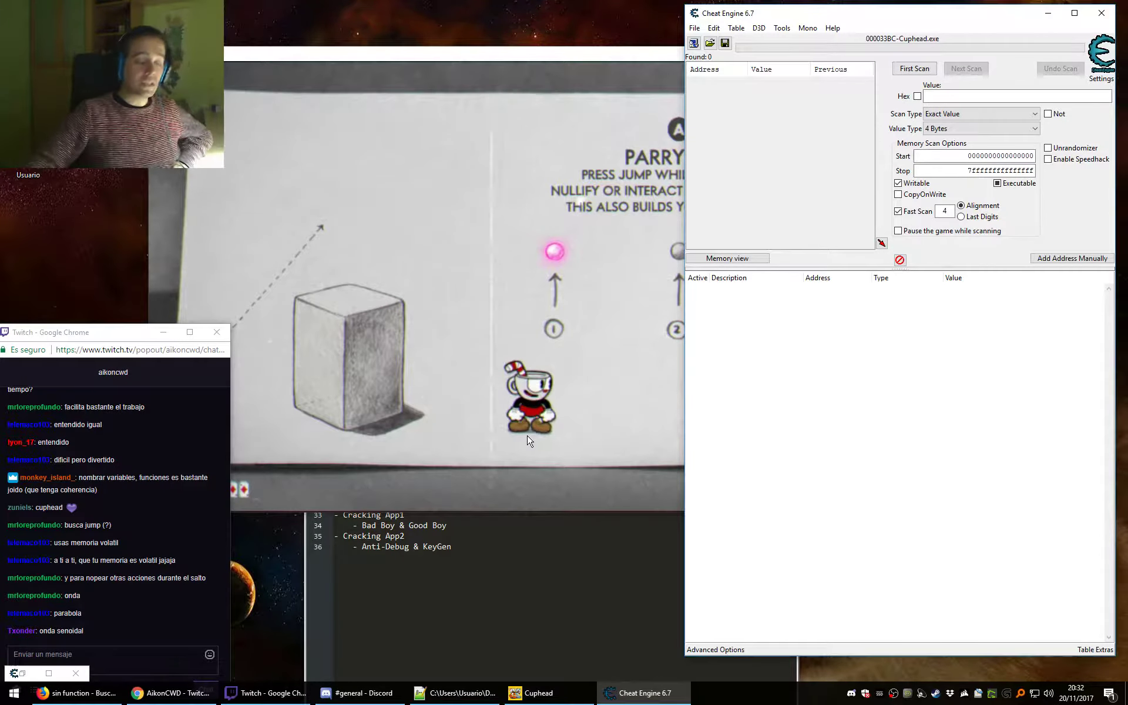
# Make Cuphead jump repeatedly beside the block in the tutorial to examine the jump's curve.
pyautogui.press('z')
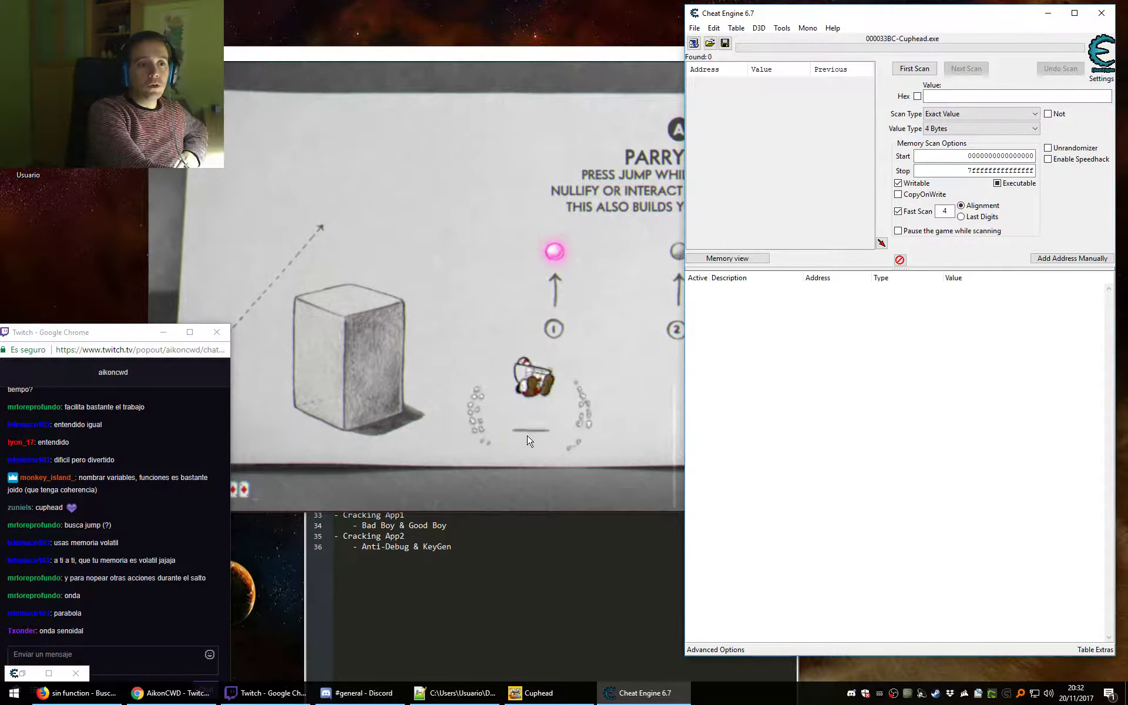
pyautogui.press('z')
pyautogui.press('z')
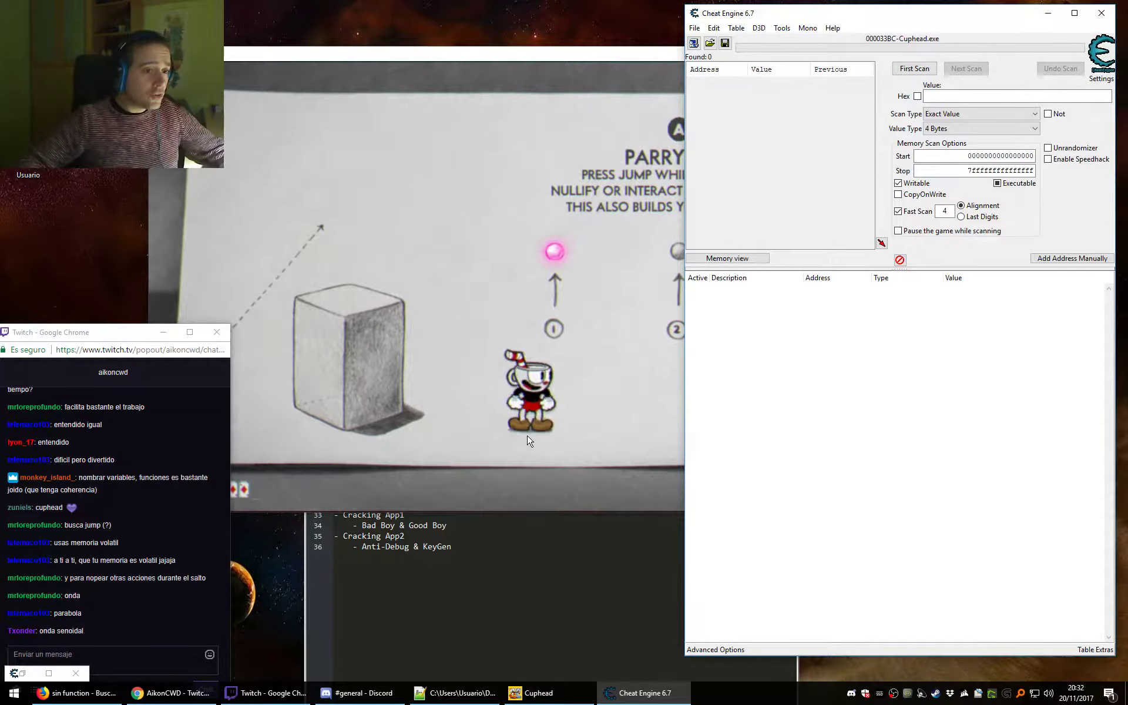
pyautogui.press('z')
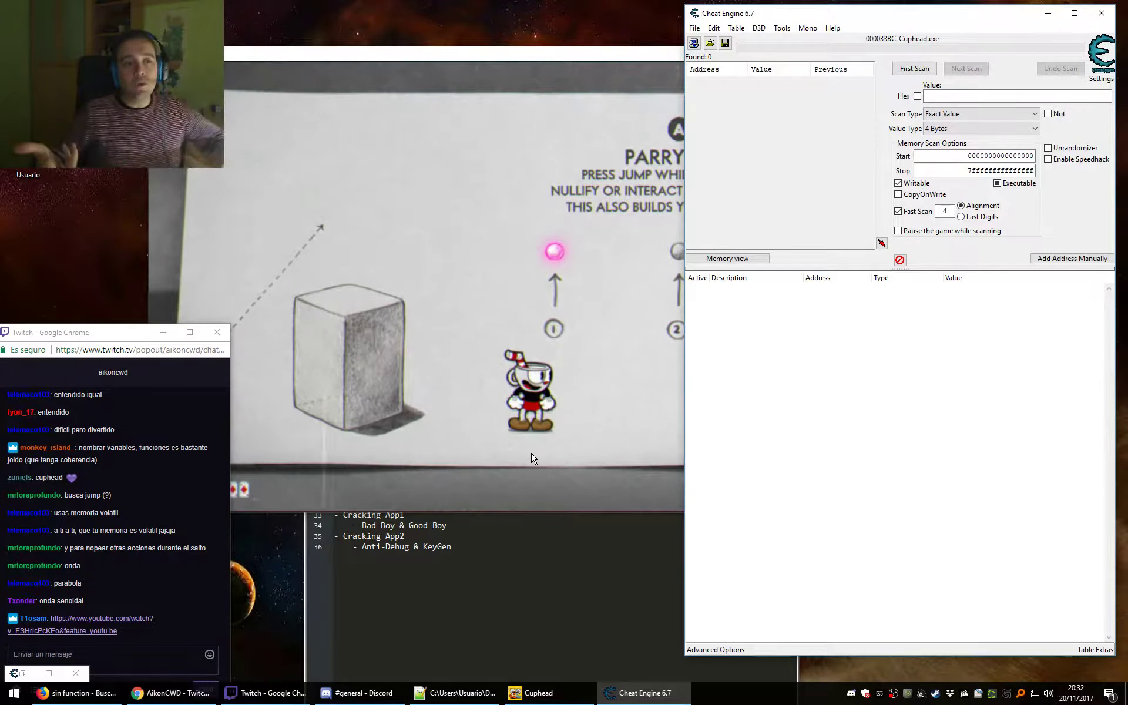
pyautogui.press('z')
pyautogui.press('z')
pyautogui.press('z')
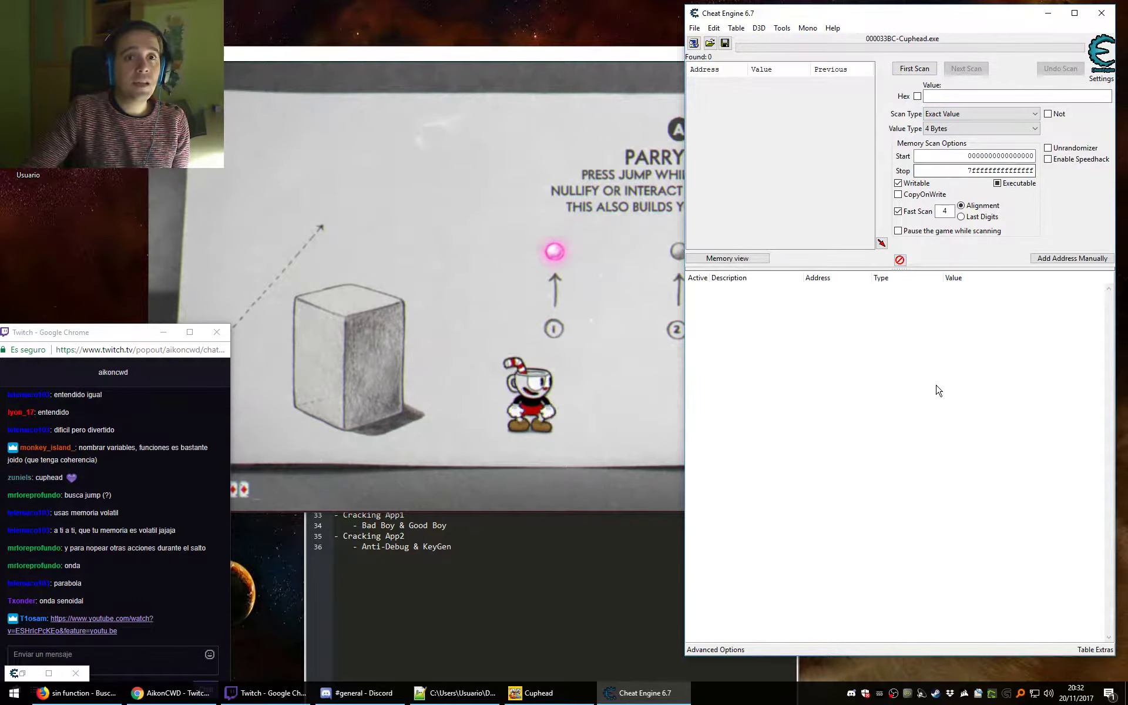
# Set the memory scan's value type to All.
pyautogui.click(939, 128)
pyautogui.click(940, 220)
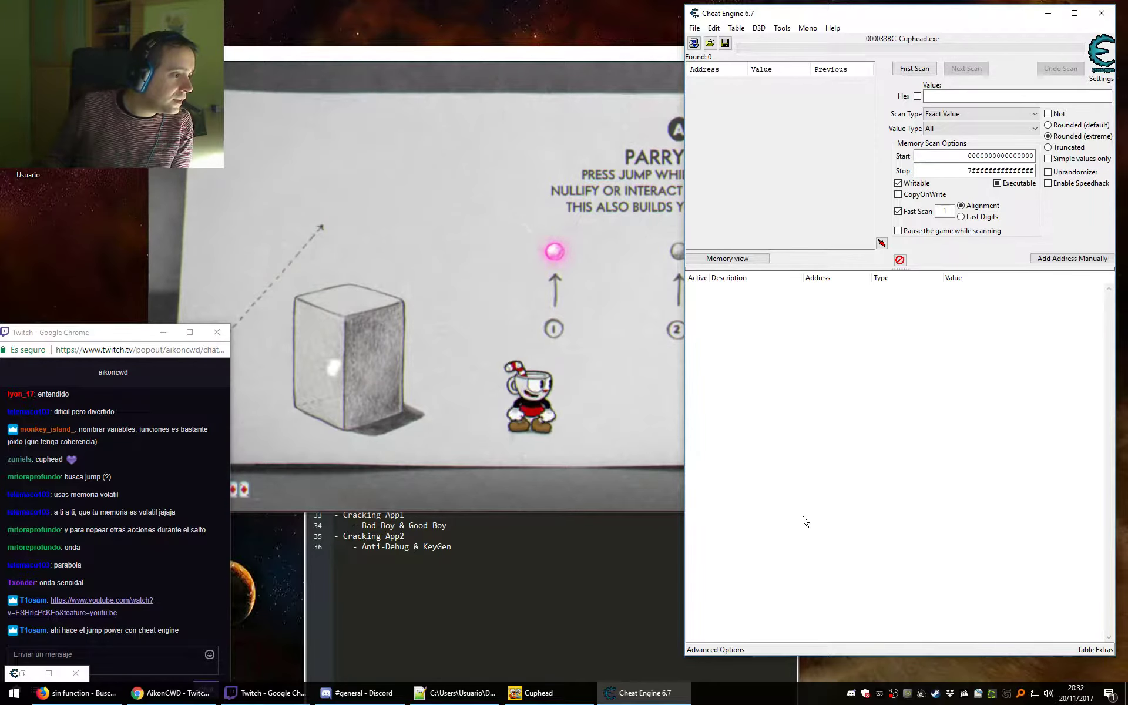
# Open the Cuphead infinite jumps YouTube video linked in the Twitch chat, shrink its window and look over the description and comments.
pyautogui.click(78, 614)
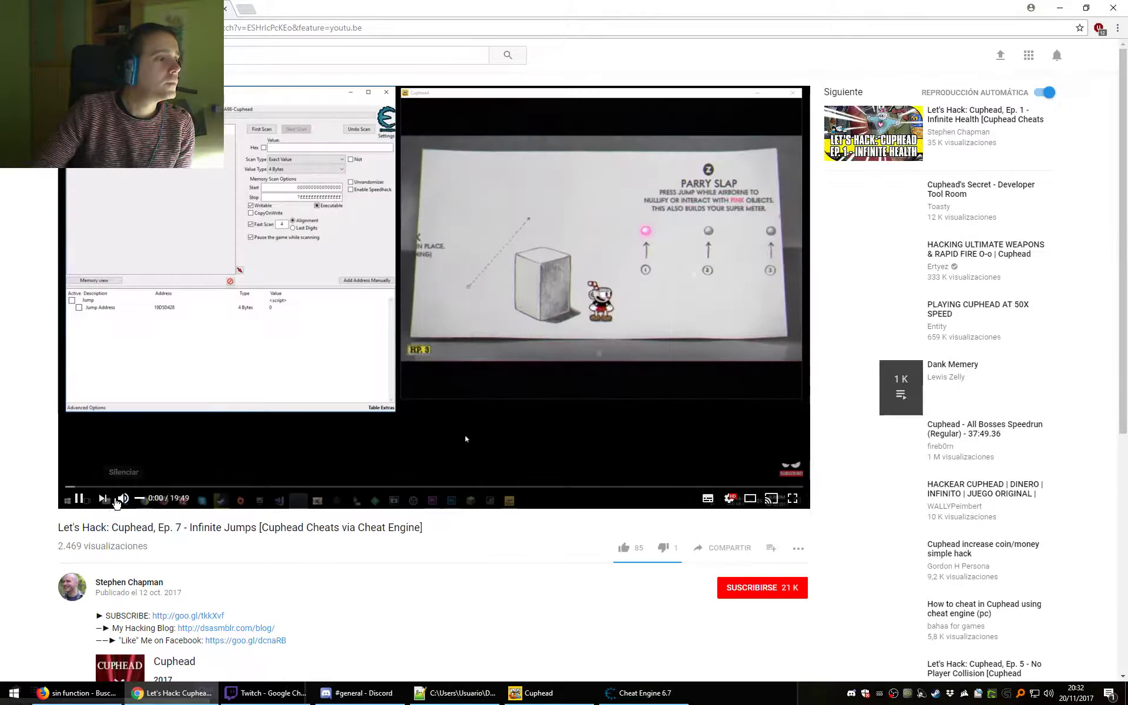
pyautogui.moveTo(312, 6); pyautogui.dragTo(493, 45)
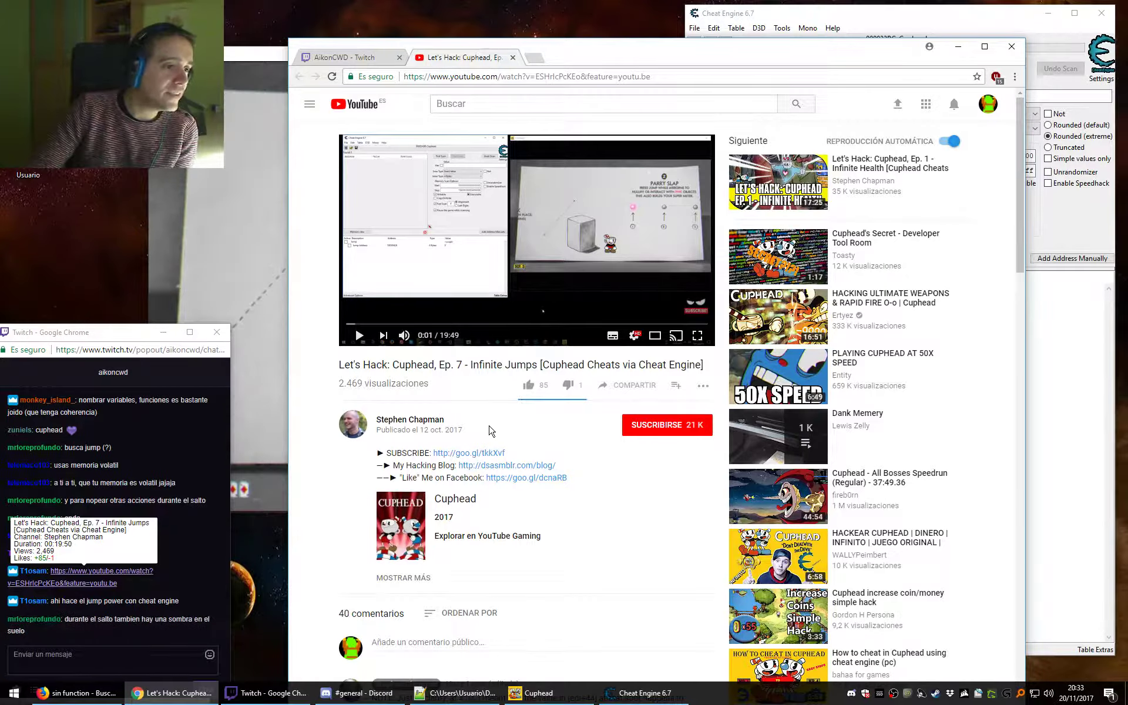
pyautogui.scroll(-6, 503, 440)
pyautogui.scroll(6, 504, 440)
pyautogui.scroll(-8, 507, 446)
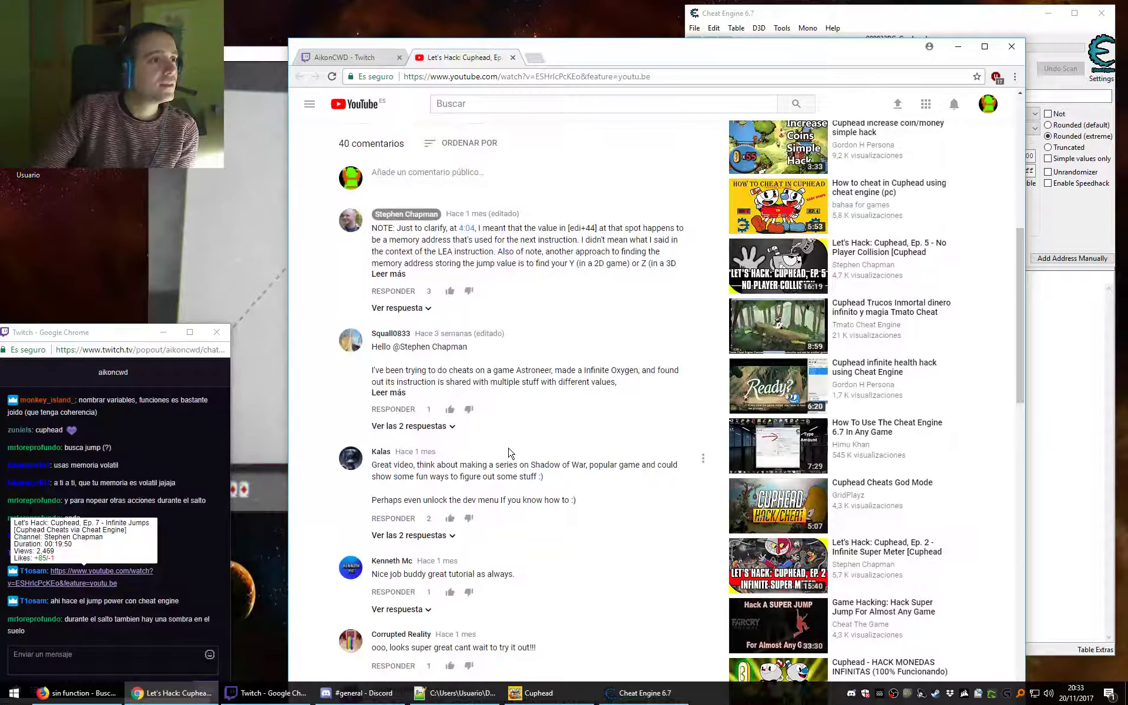
pyautogui.scroll(8, 508, 452)
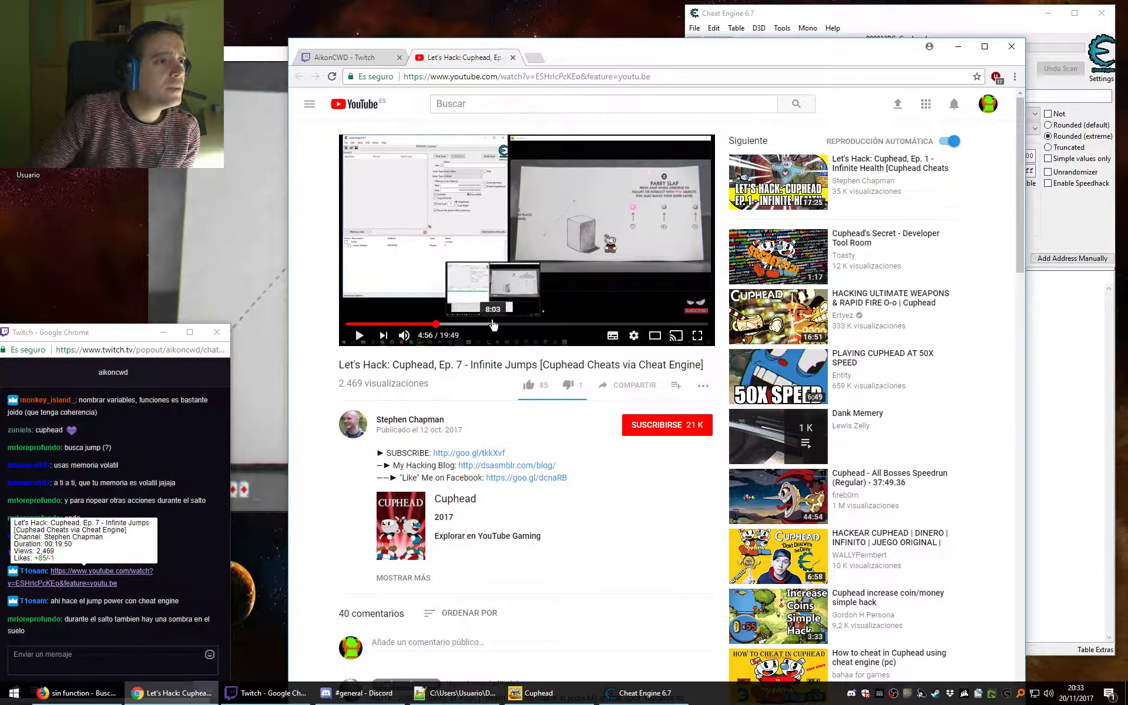
# Skim ahead through the infinite jumps video to its later part, and minimize the browser.
pyautogui.moveTo(437, 323); pyautogui.dragTo(509, 324)
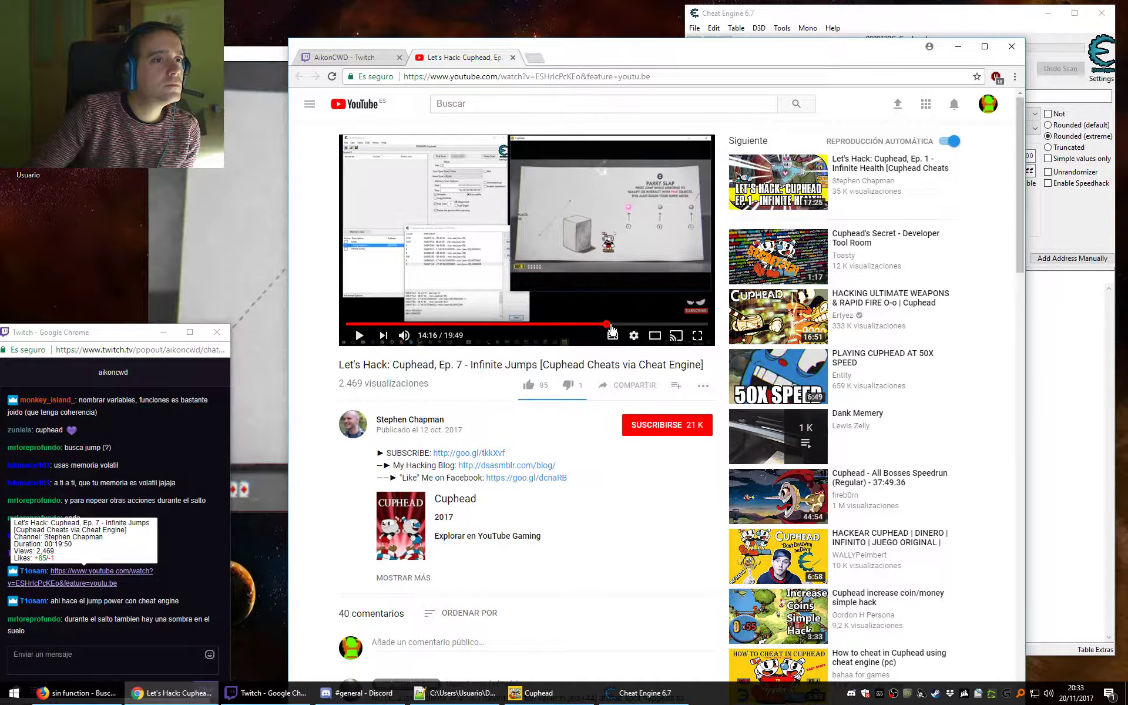
pyautogui.click(635, 324)
pyautogui.click(958, 47)
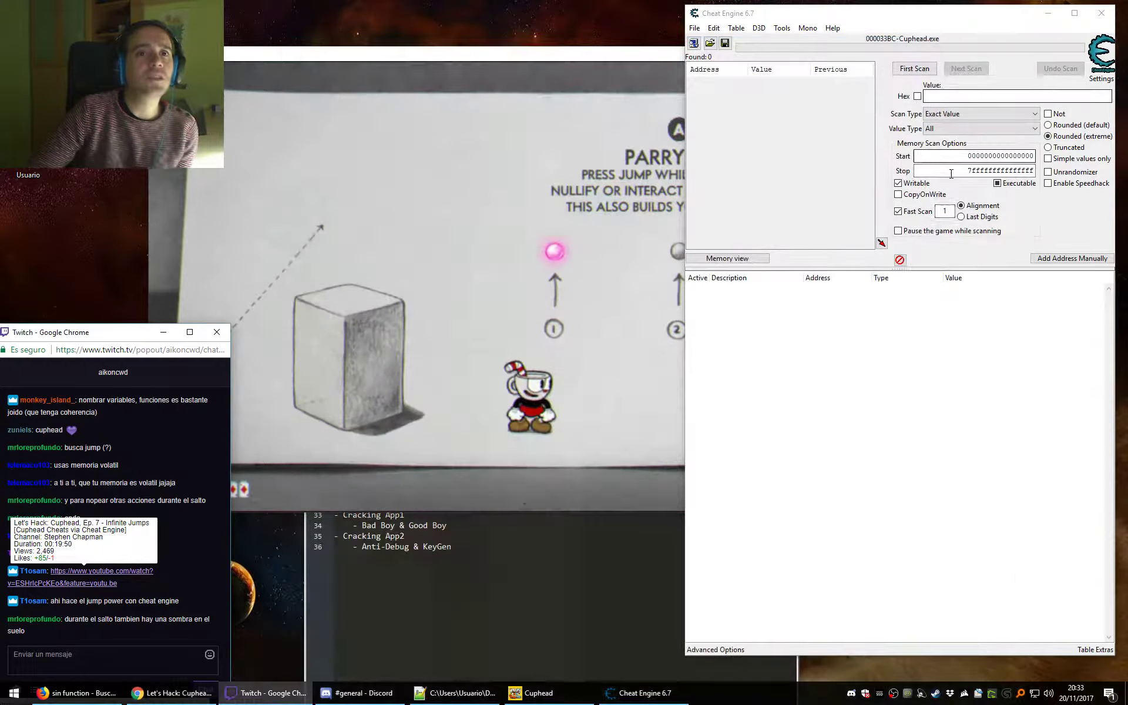
# Open Cheat Engine's Advanced Options, check which hotkey pauses the game, and close the window.
pyautogui.click(927, 96)
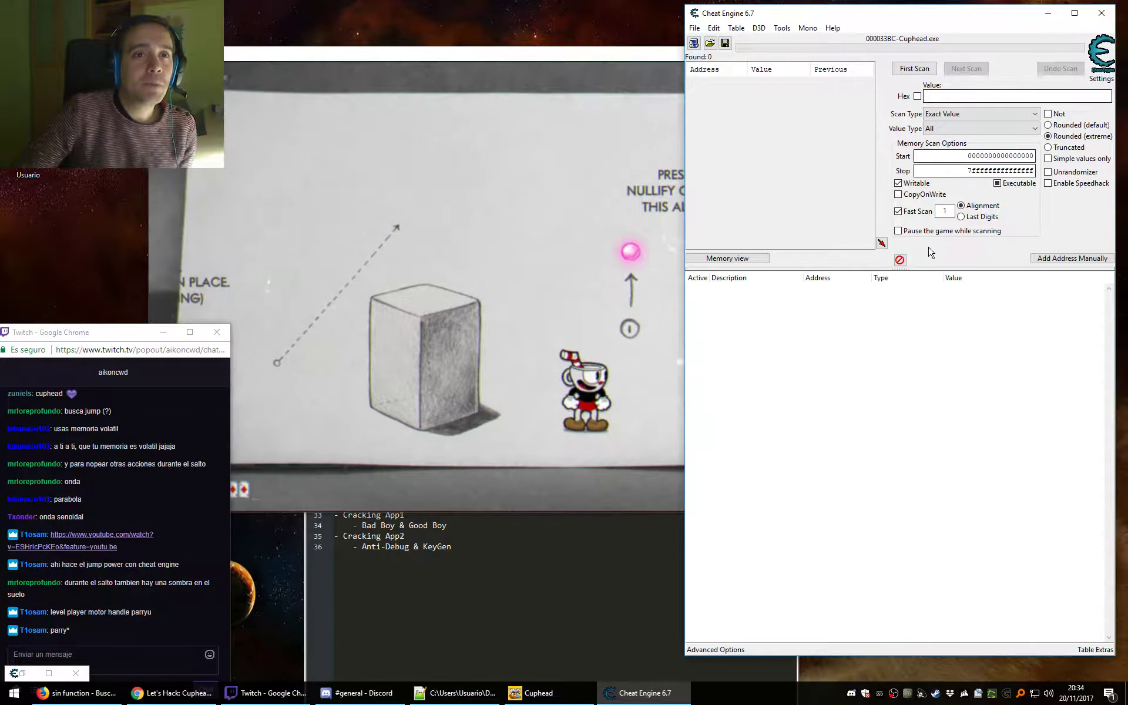
pyautogui.click(715, 649)
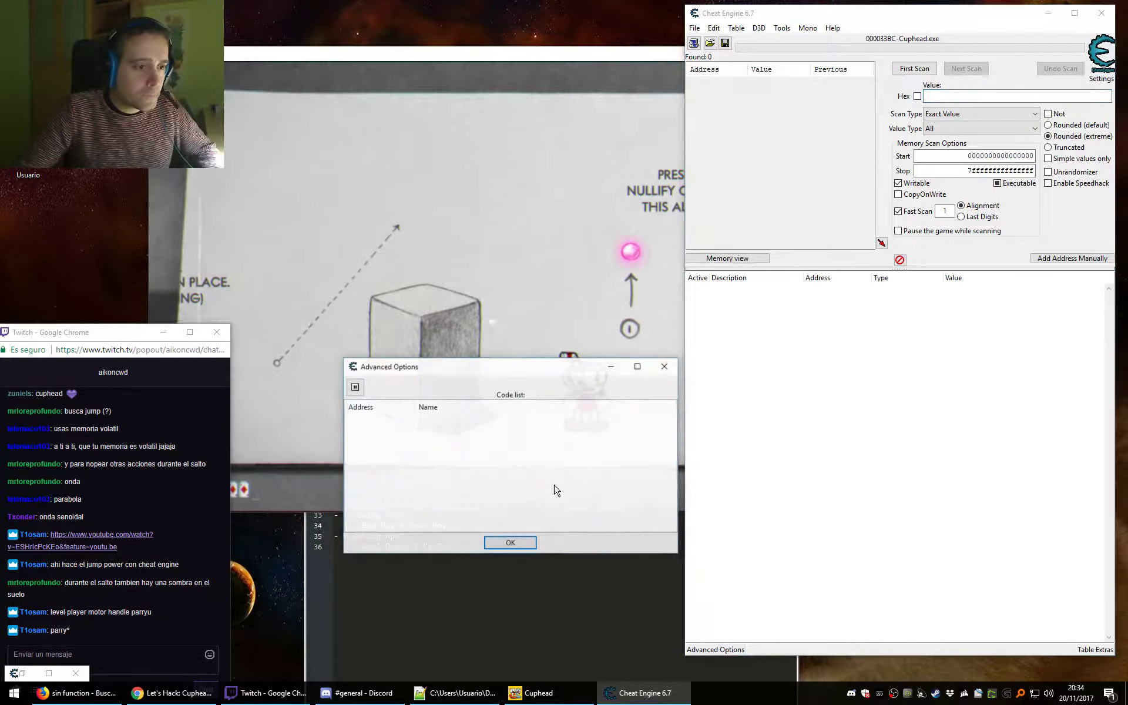
pyautogui.click(353, 387)
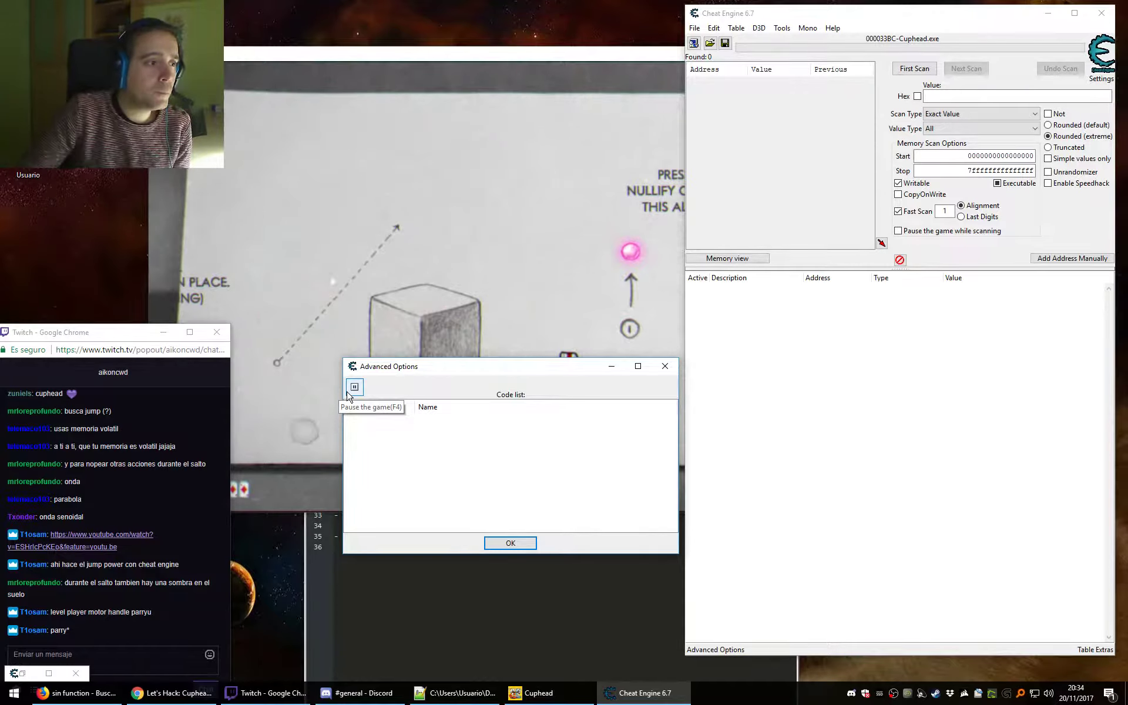
pyautogui.moveTo(384, 371); pyautogui.dragTo(413, 527)
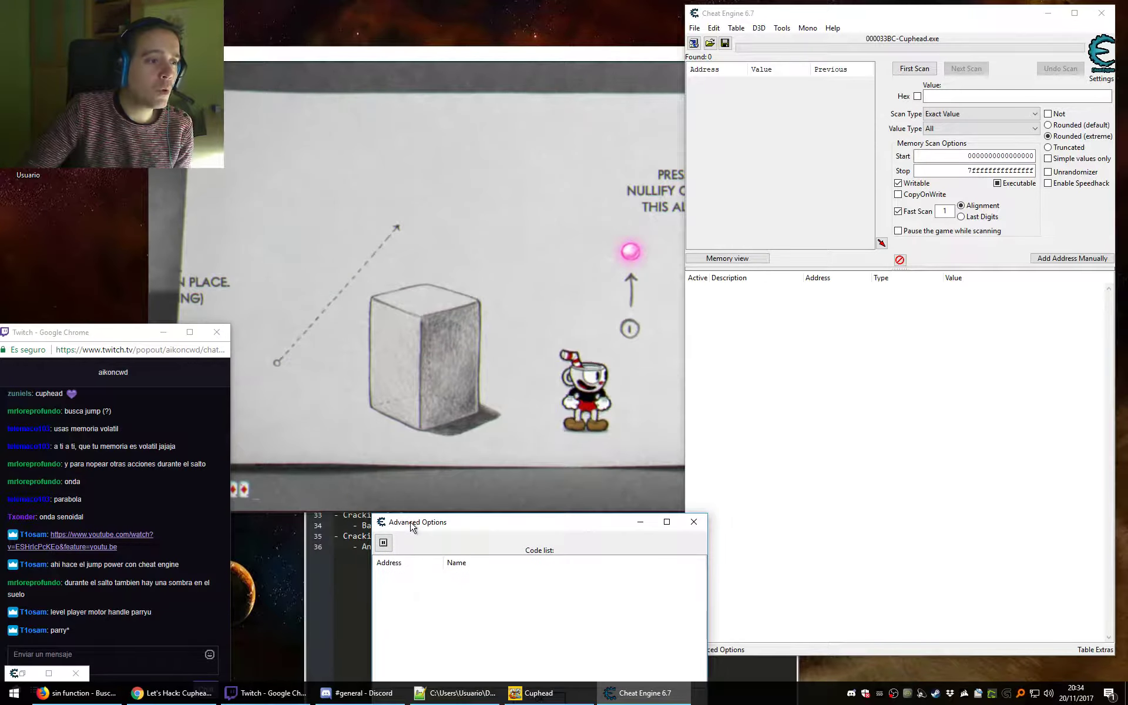
pyautogui.click(694, 521)
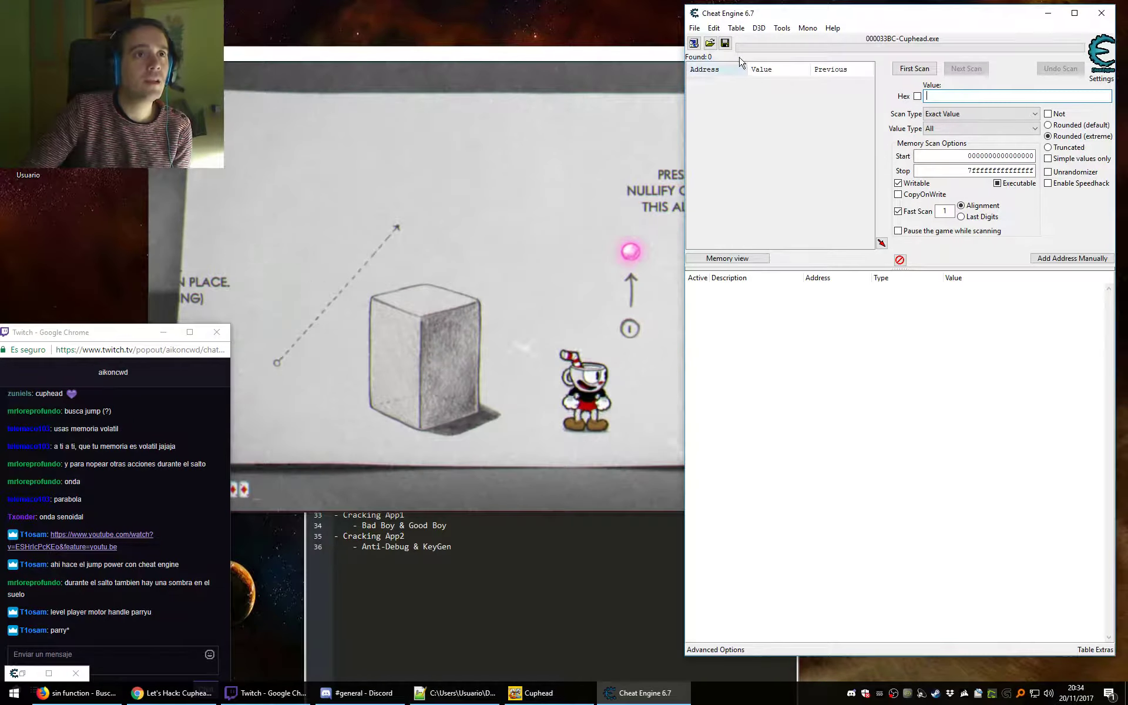
# Check the hotkey assigned to "Pause the selected process" in Cheat Engine's settings, and leave them without changes.
pyautogui.click(714, 28)
pyautogui.click(736, 42)
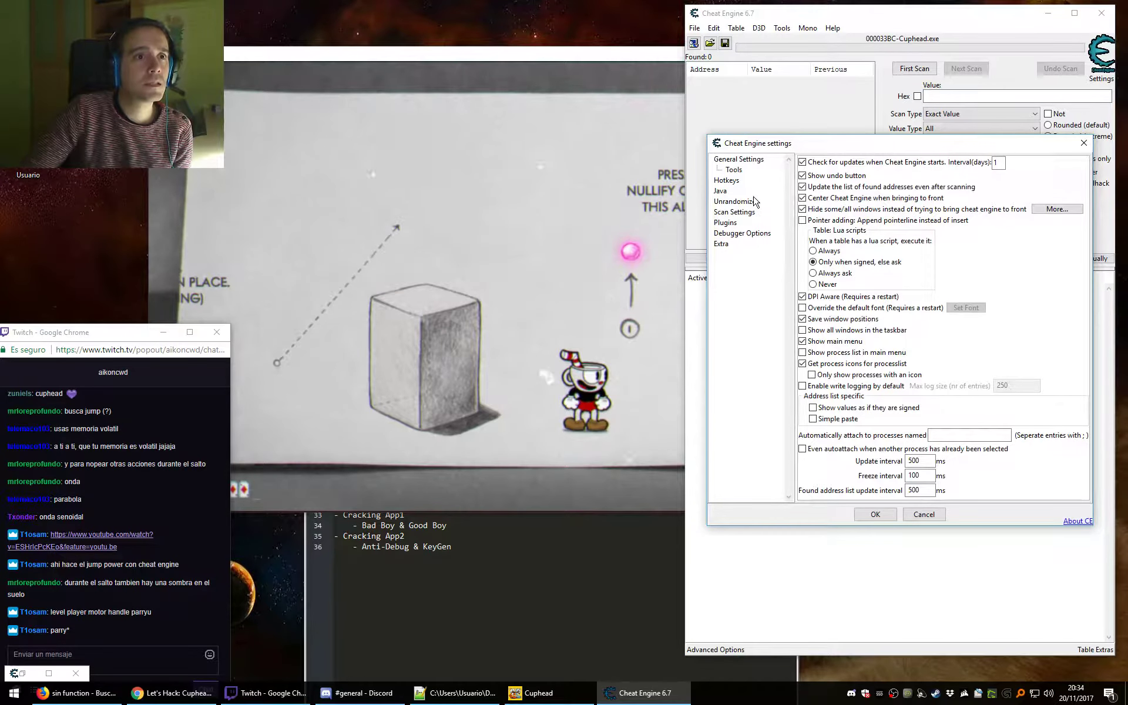
pyautogui.click(729, 180)
pyautogui.click(875, 209)
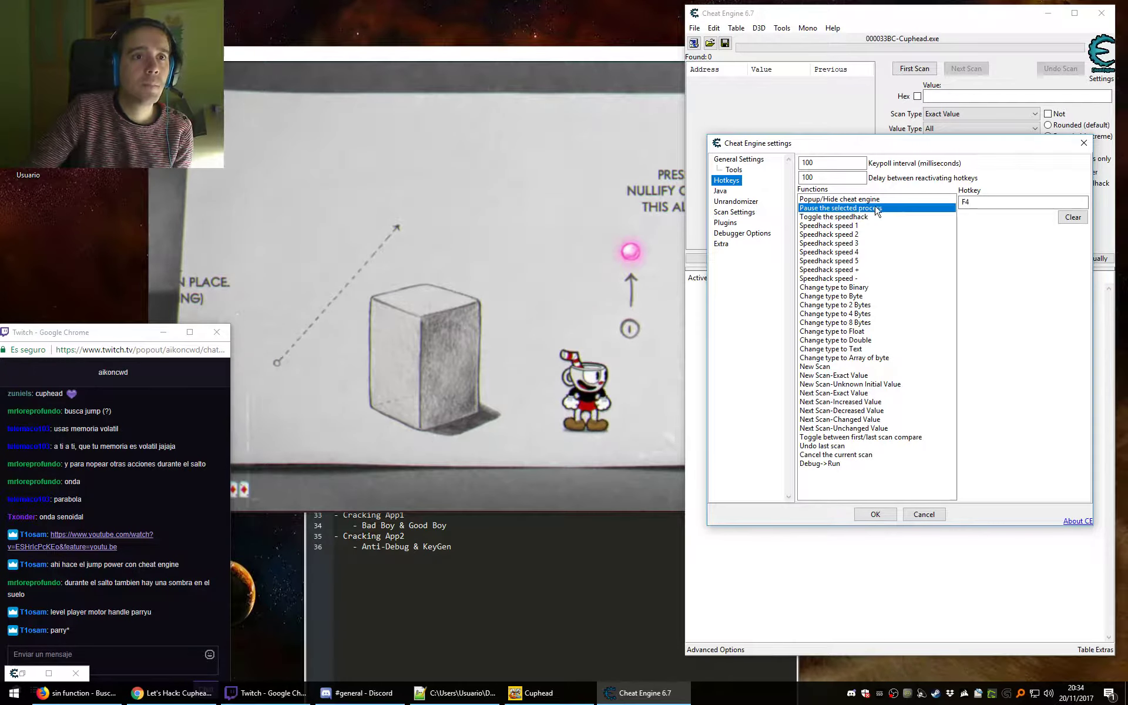
pyautogui.click(910, 512)
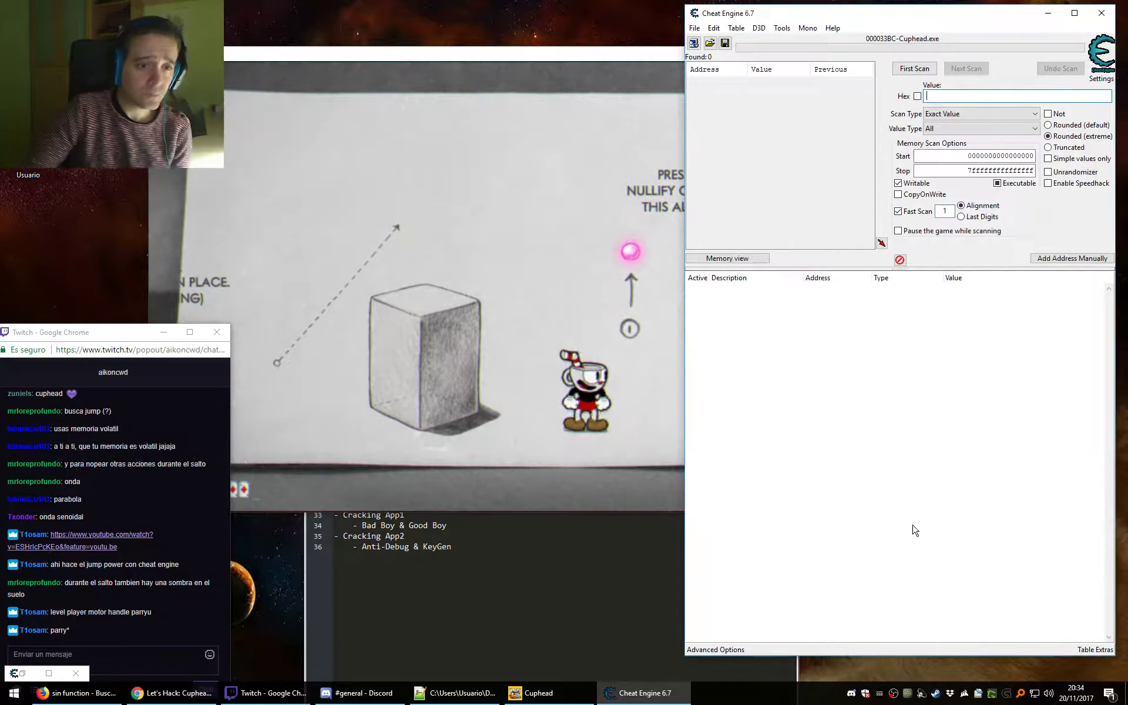
# Test pausing the Cuphead process while the character is in mid-jump, and resume it.
pyautogui.click(593, 58)
pyautogui.press('z')
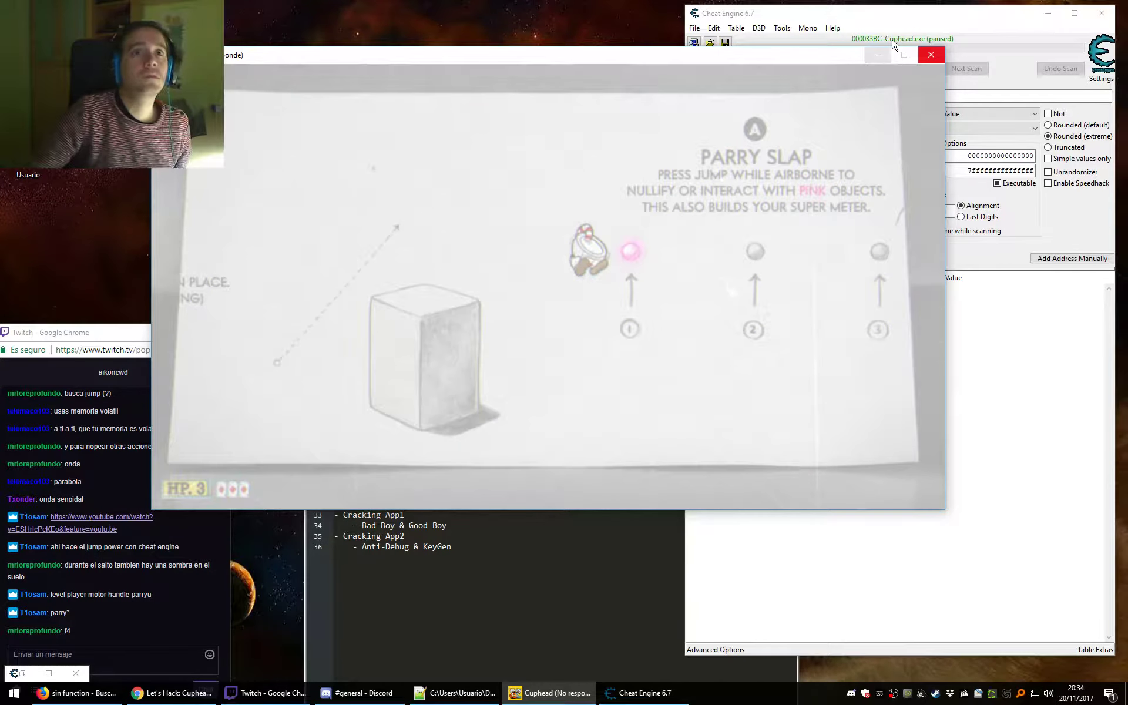
pyautogui.click(892, 21)
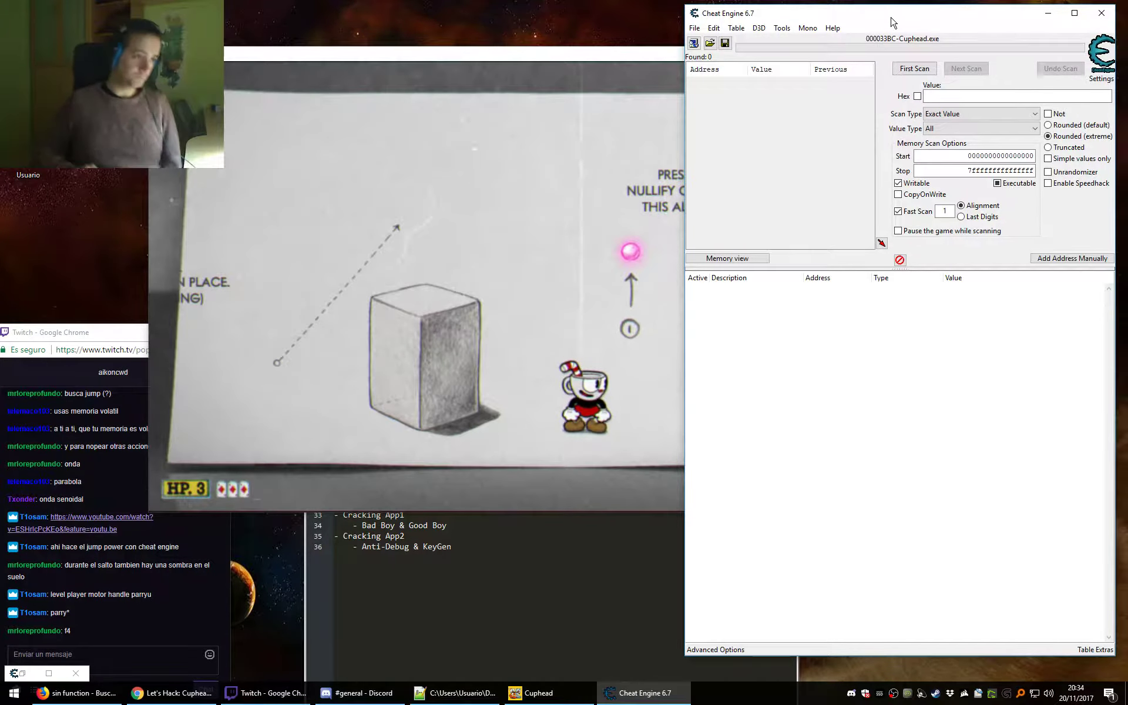
# Run a first scan for the exact value 0 with Cuphead standing on the ground, and enlarge the found-address list.
pyautogui.click(933, 94)
pyautogui.write('0')
pyautogui.press('Return')
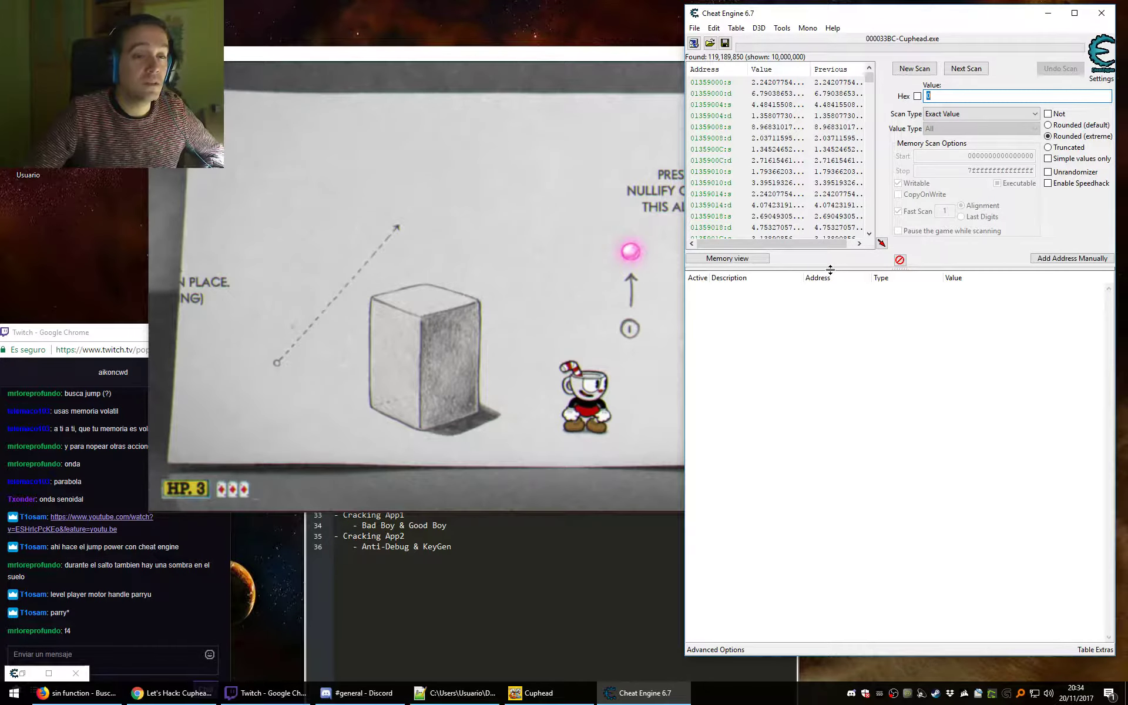
pyautogui.moveTo(830, 269); pyautogui.dragTo(830, 368)
# Make Cuphead jump, pause the game in mid-air and run a next scan for the value 1.
pyautogui.click(546, 57)
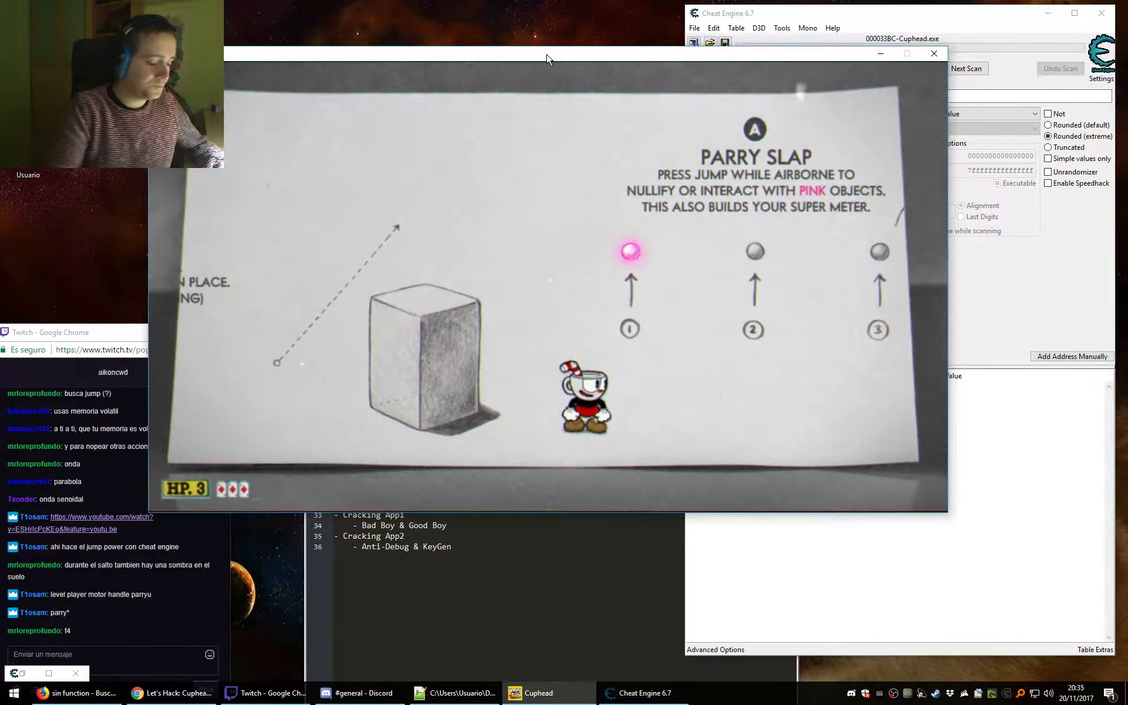
pyautogui.press('z')
pyautogui.click(990, 99)
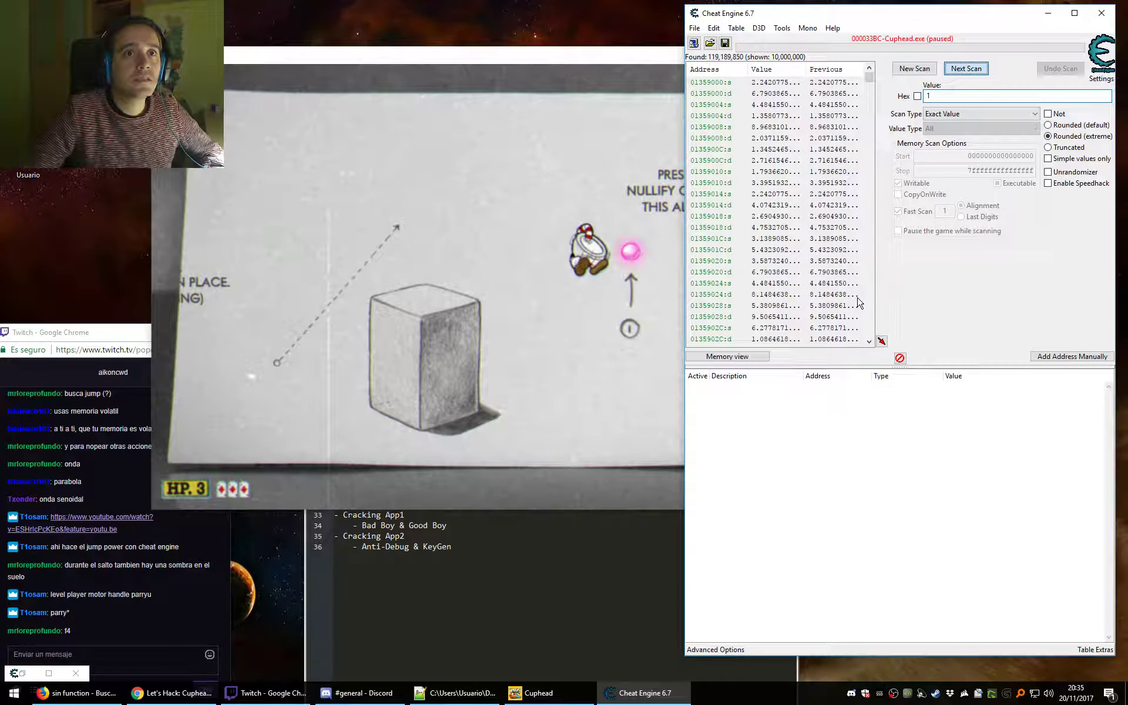
pyautogui.press('Return')
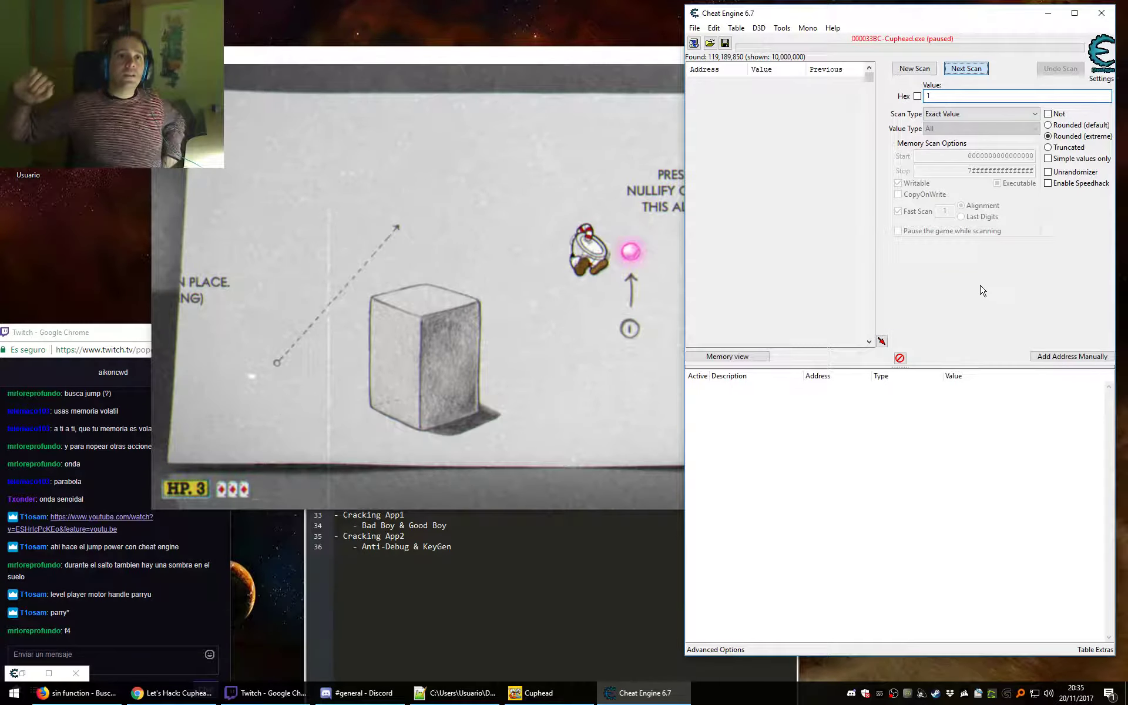
# Start the pending scan, and review the "Let's Hack: Cuphead, Ep. 7 - Infinite Jumps" video in Chrome at 2:35 and 1:39.
pyautogui.press('Return')
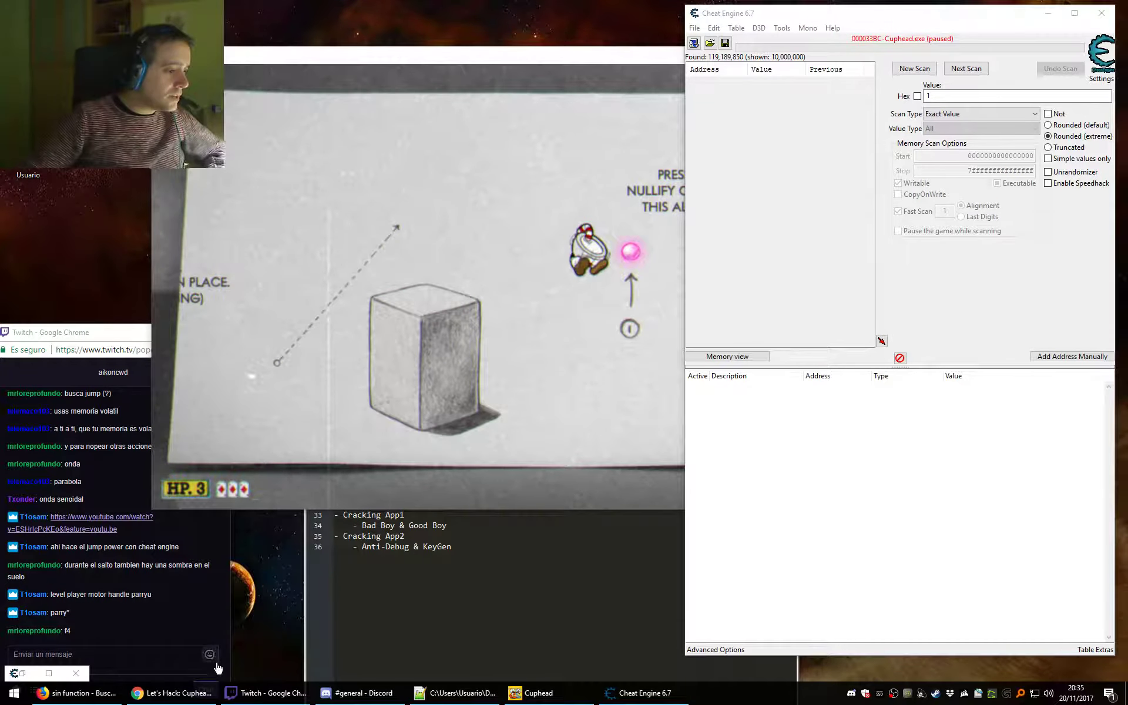
pyautogui.click(177, 692)
pyautogui.moveTo(590, 62); pyautogui.dragTo(535, 228)
pyautogui.click(343, 491)
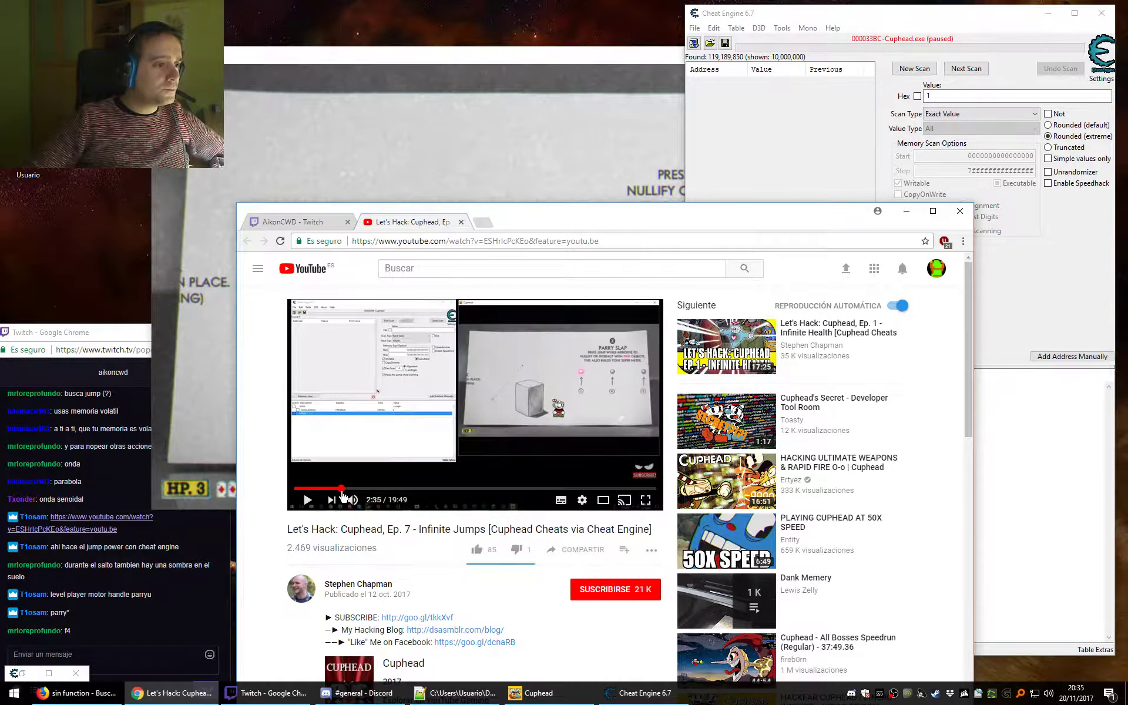
pyautogui.click(324, 488)
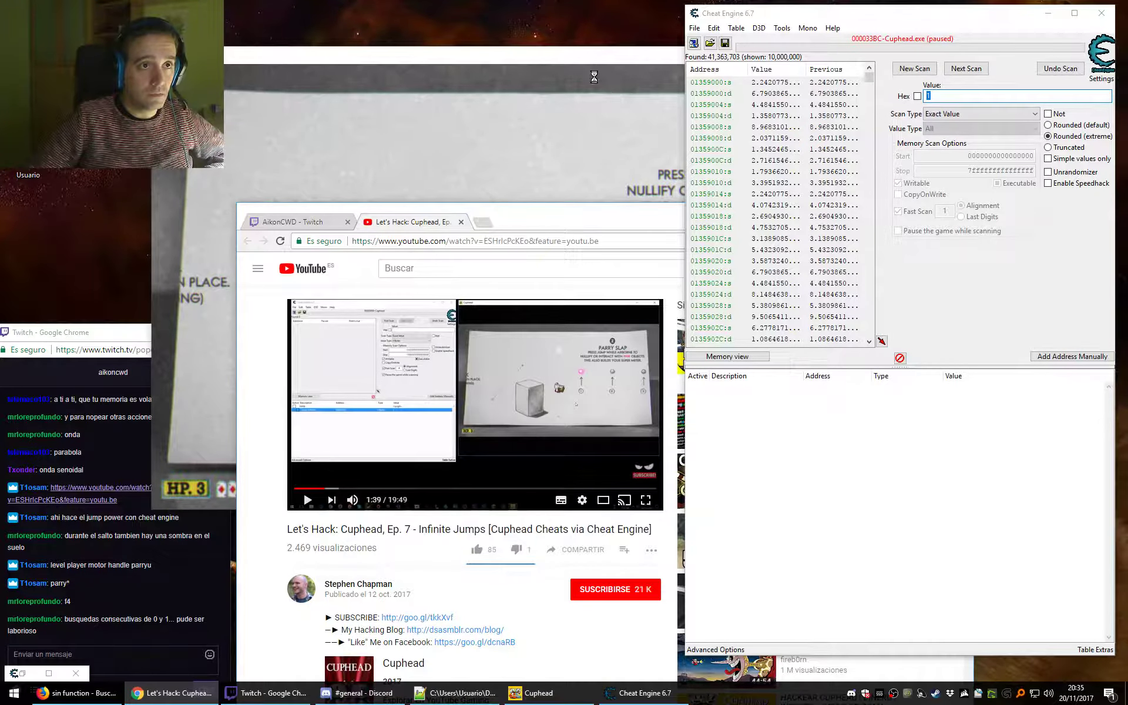
pyautogui.moveTo(626, 220); pyautogui.dragTo(509, 398)
pyautogui.click(516, 391)
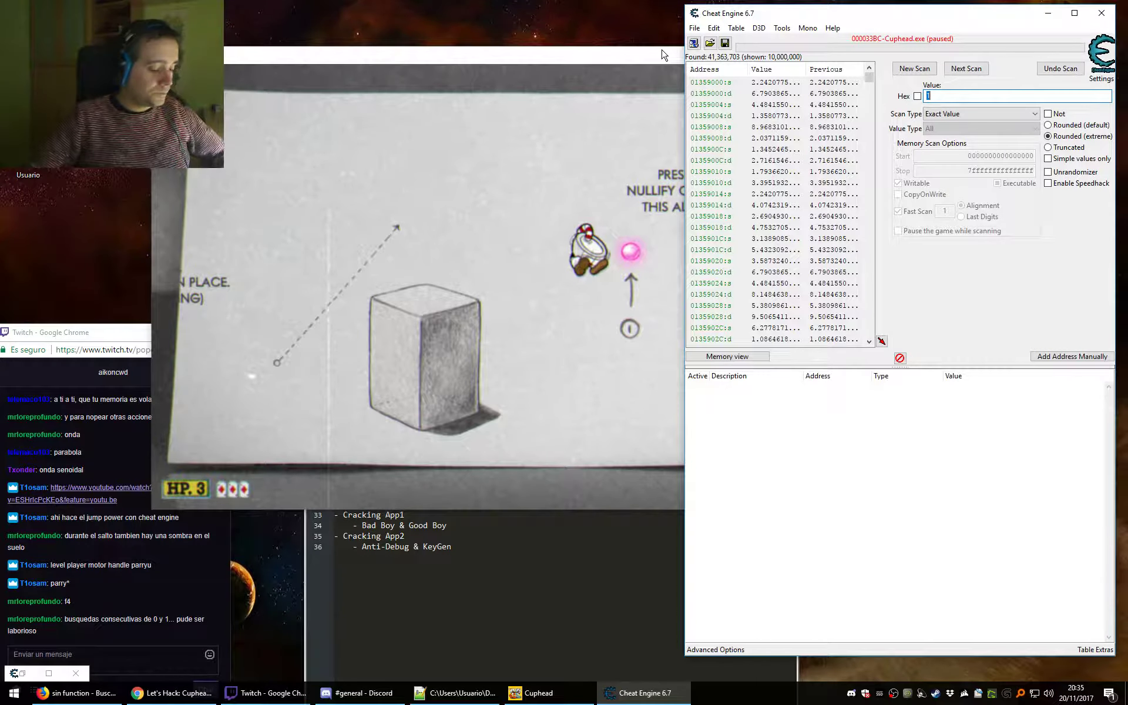
# Resume the game and run next scans for the value 0 with Cuphead standing on the floor and on top of the block.
pyautogui.write('0')
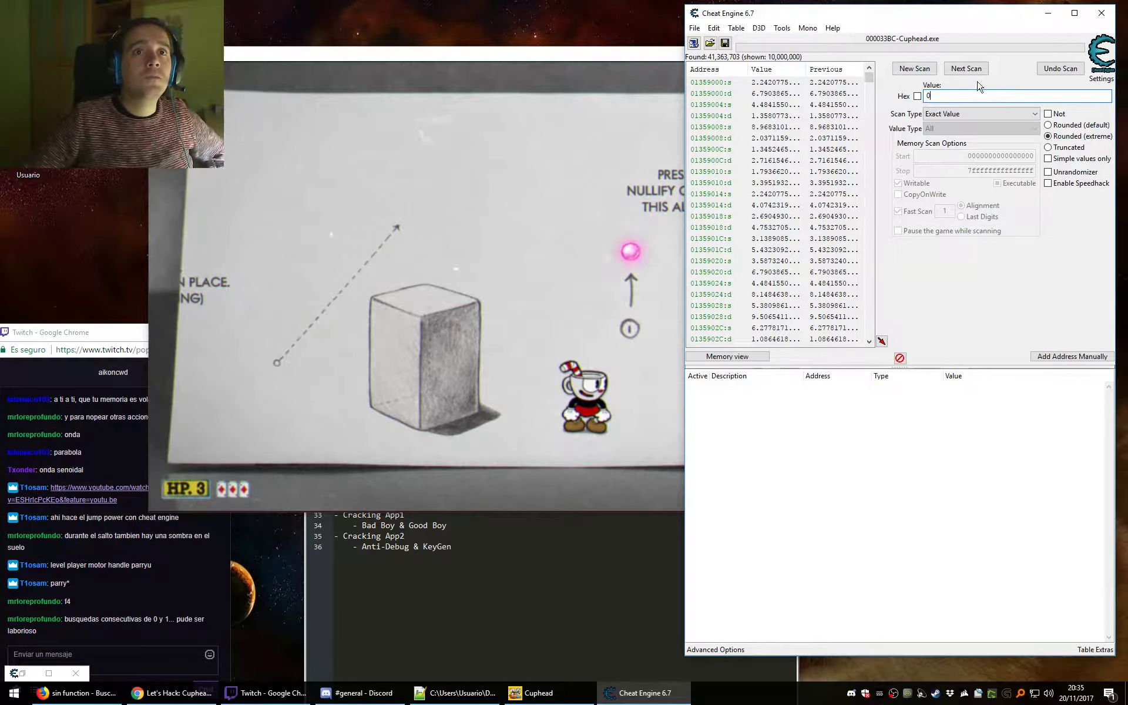
pyautogui.click(976, 69)
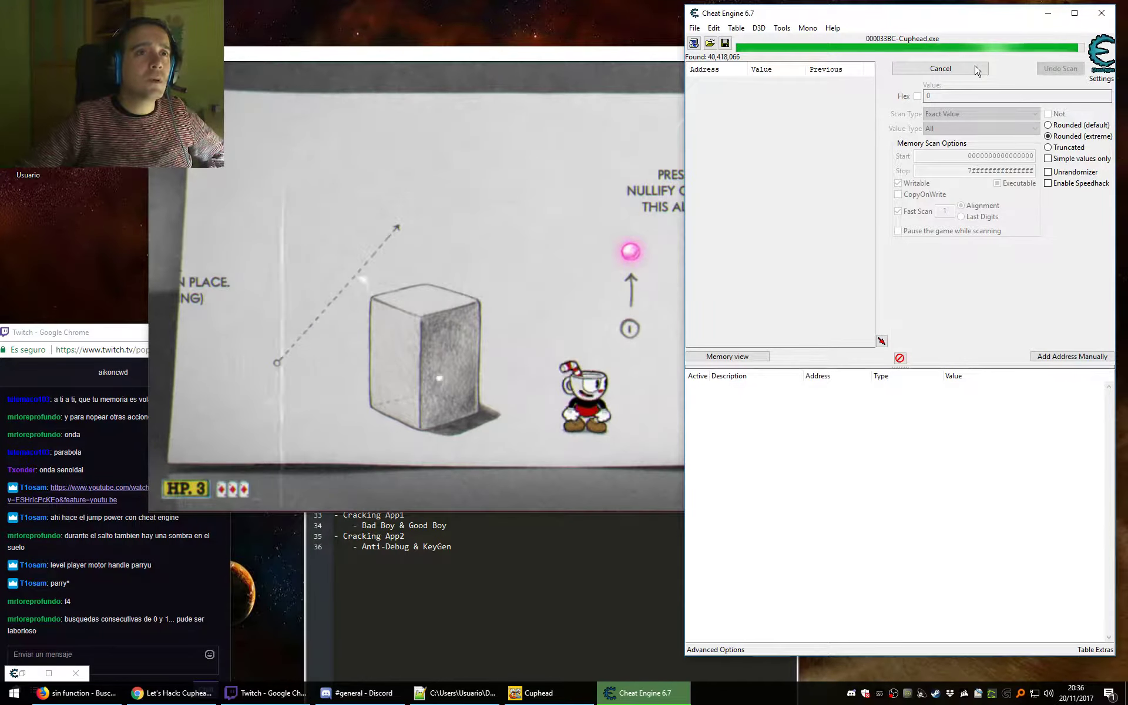
pyautogui.click(638, 58)
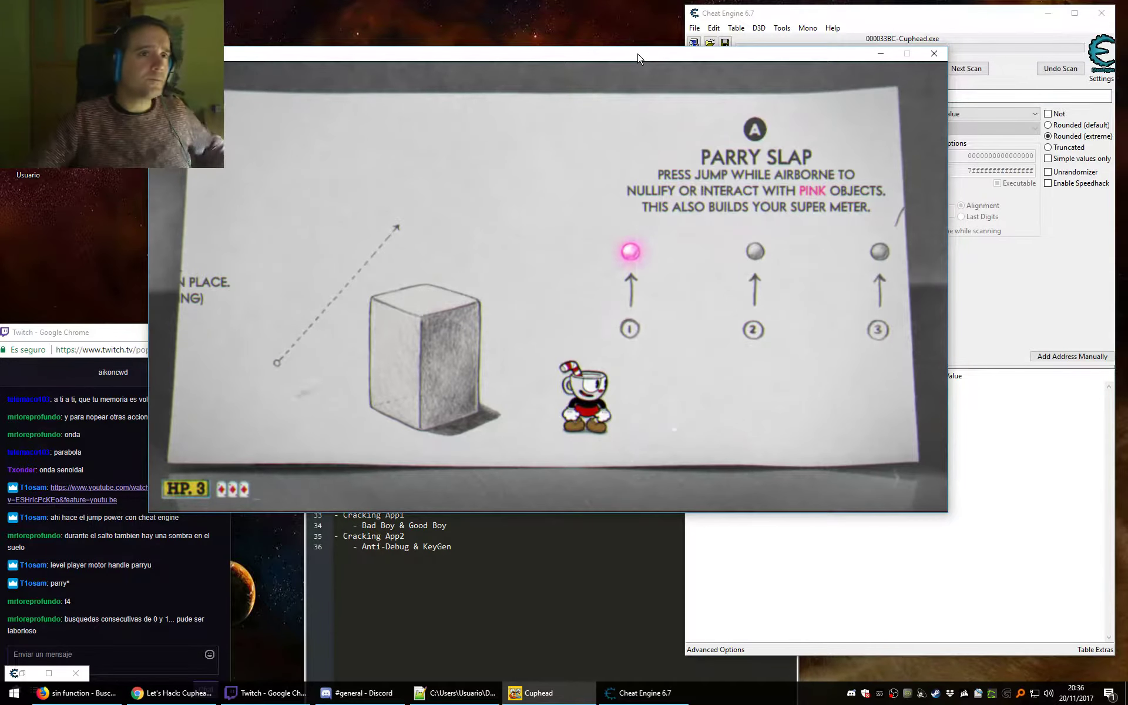
pyautogui.press('Left')
pyautogui.press('z')
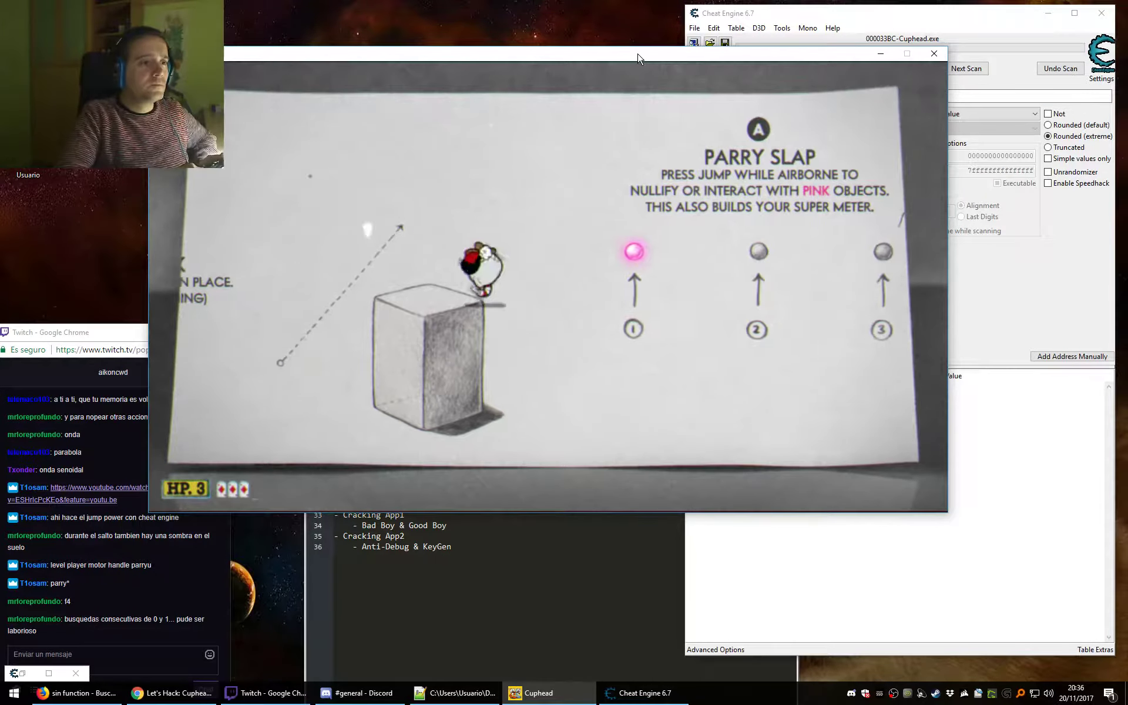
pyautogui.click(958, 73)
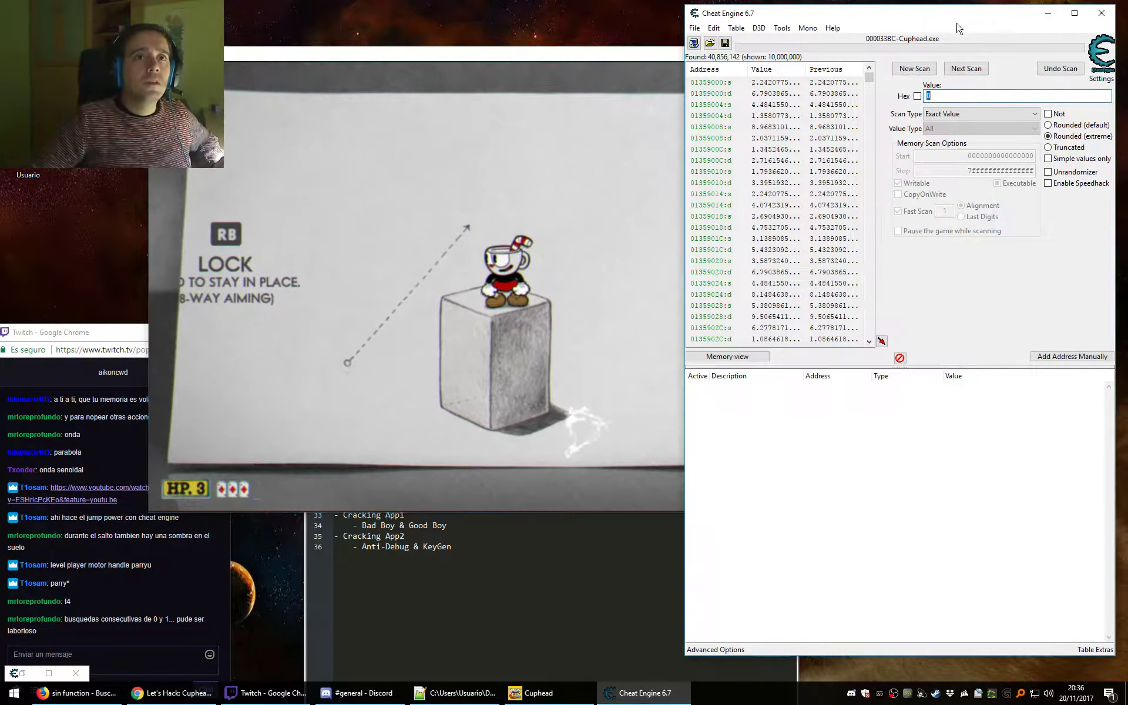
pyautogui.click(958, 70)
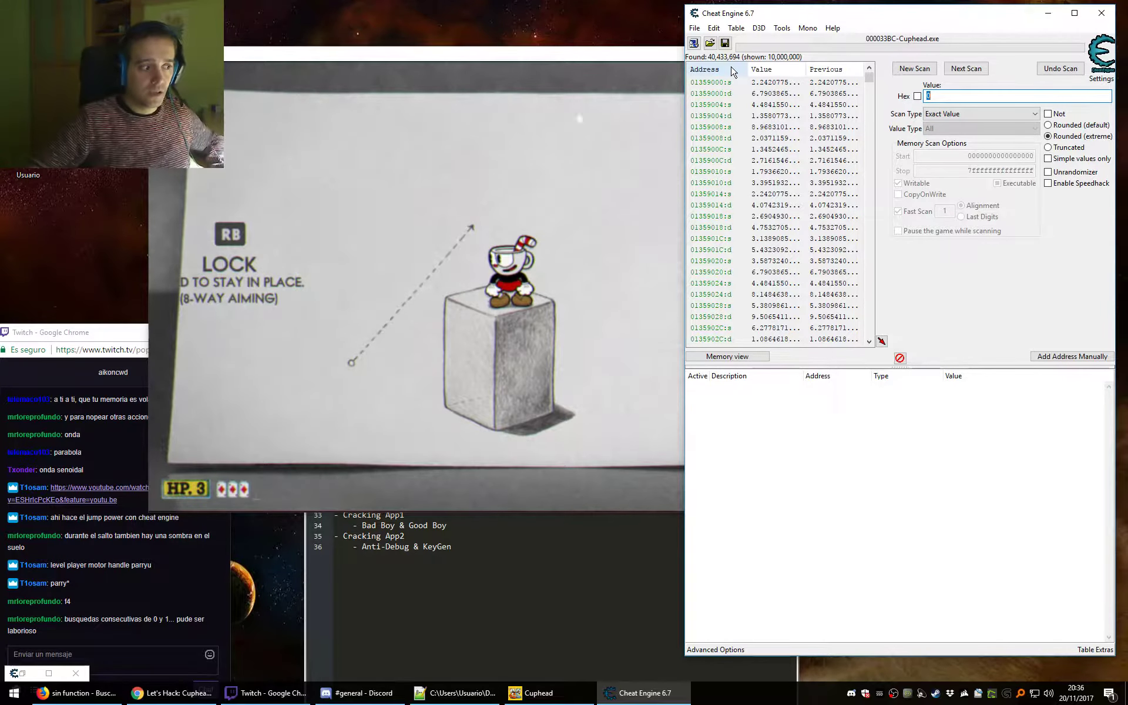
# Move Cuphead off the block, pause the game in mid-jump and run a next scan for the value 1.
pyautogui.click(581, 59)
pyautogui.press('Right')
pyautogui.press('z')
pyautogui.press('z')
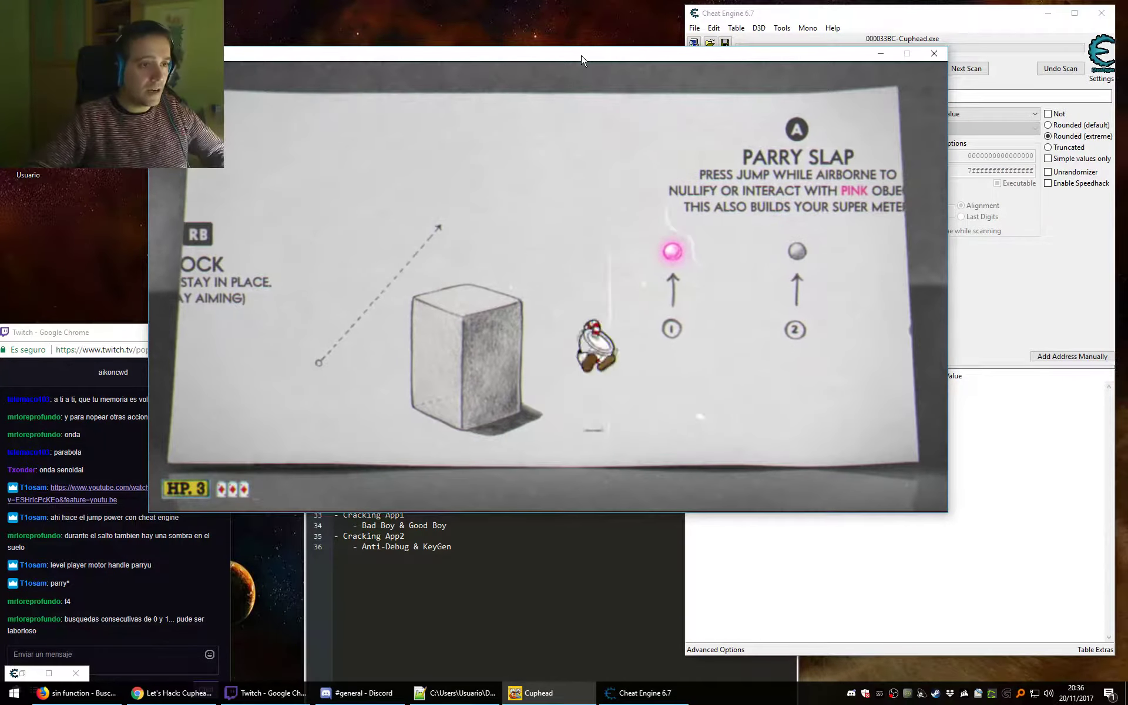
pyautogui.press('z')
pyautogui.hotkey('alt', 'Tab')
pyautogui.write('1')
pyautogui.press('Return')
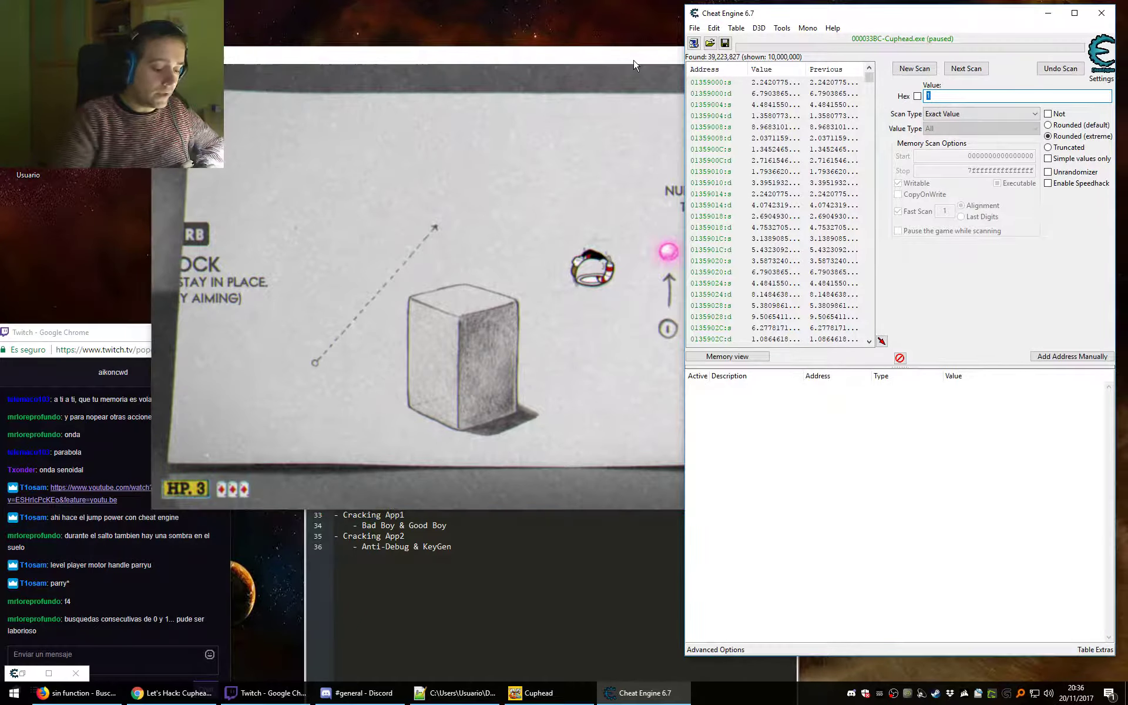
# Resume the game, run a next scan for 0 with Cuphead on the ground, and run another for 1.
pyautogui.write('0')
pyautogui.press('Return')
pyautogui.press('Return')
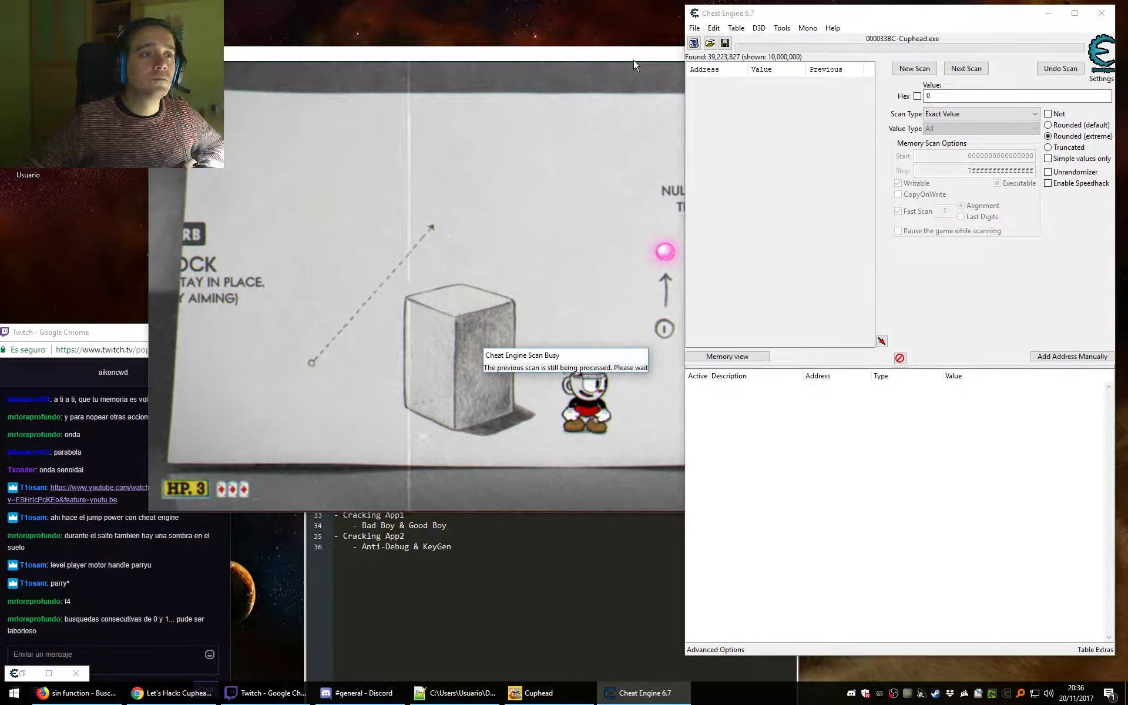
pyautogui.press('Return')
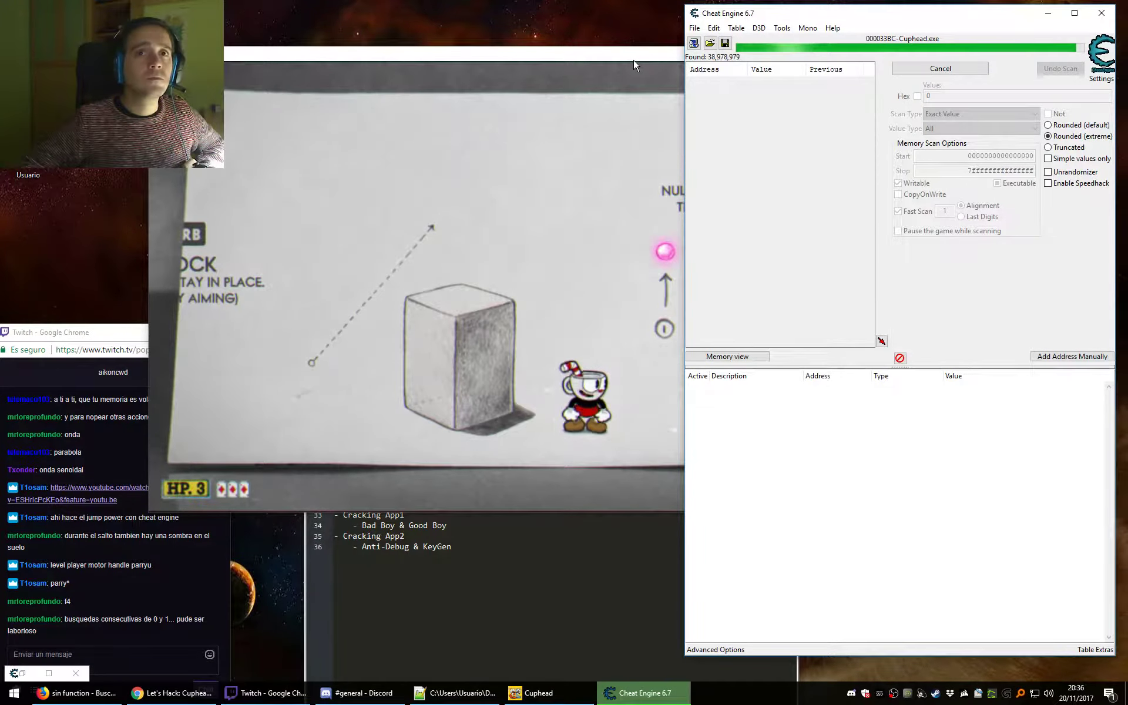
pyautogui.write('1')
pyautogui.click(969, 69)
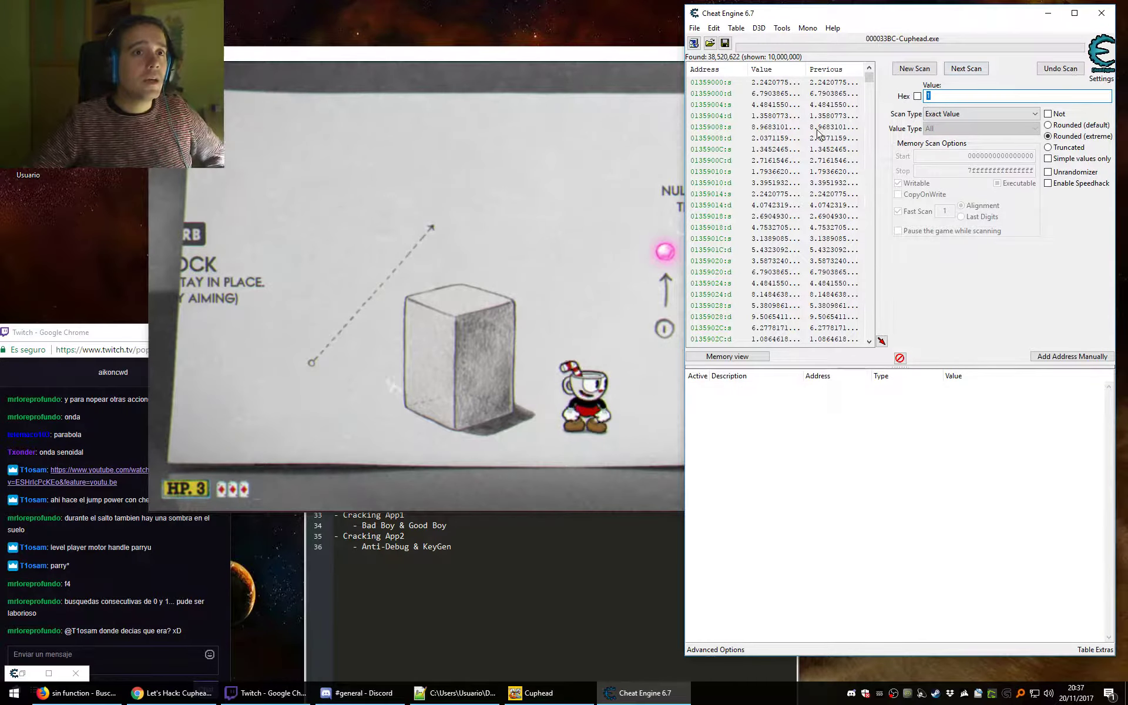
# Play Cuphead through the rest of the tutorial, parrying the pink orbs and passing the Resurrect and EX Move sections.
pyautogui.click(611, 56)
pyautogui.press('Right')
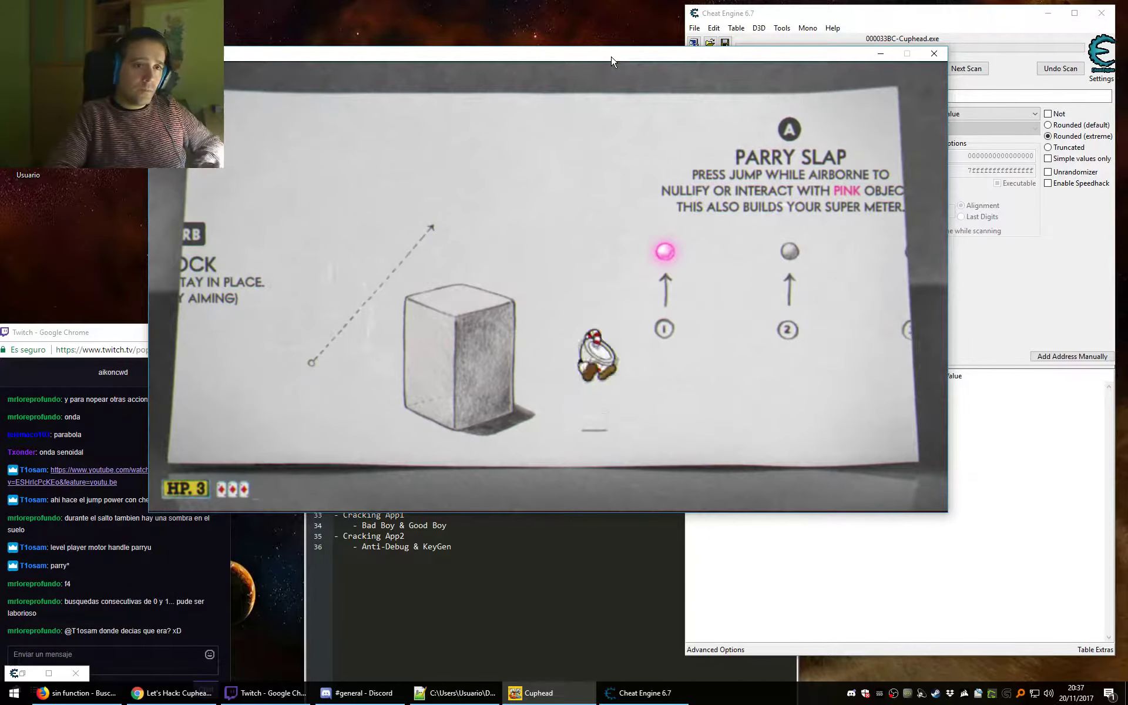
pyautogui.press('z')
pyautogui.press('z')
pyautogui.press('Right')
pyautogui.press('z')
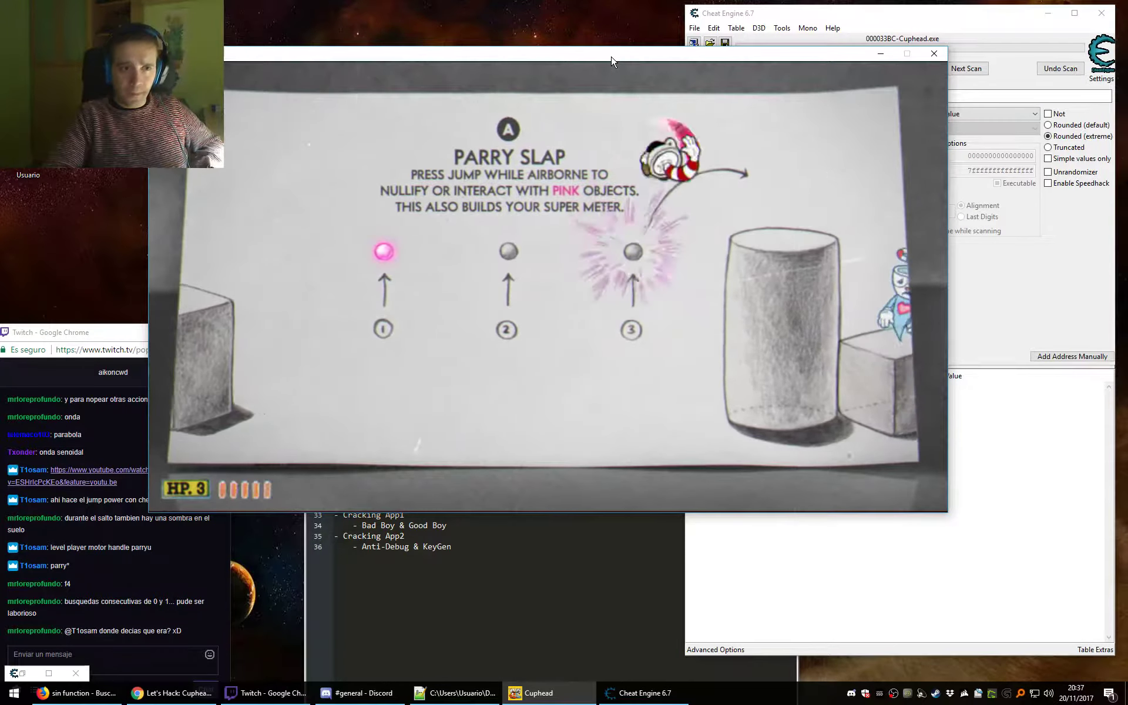
pyautogui.press('Right')
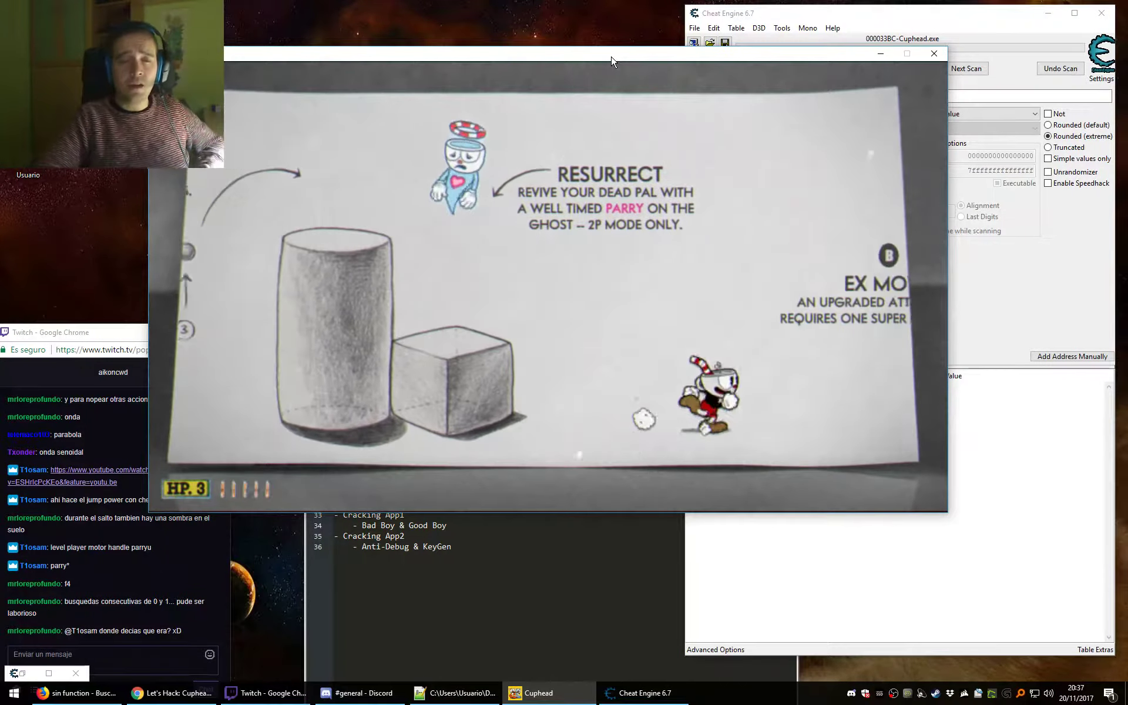
pyautogui.press('z')
pyautogui.press('Right')
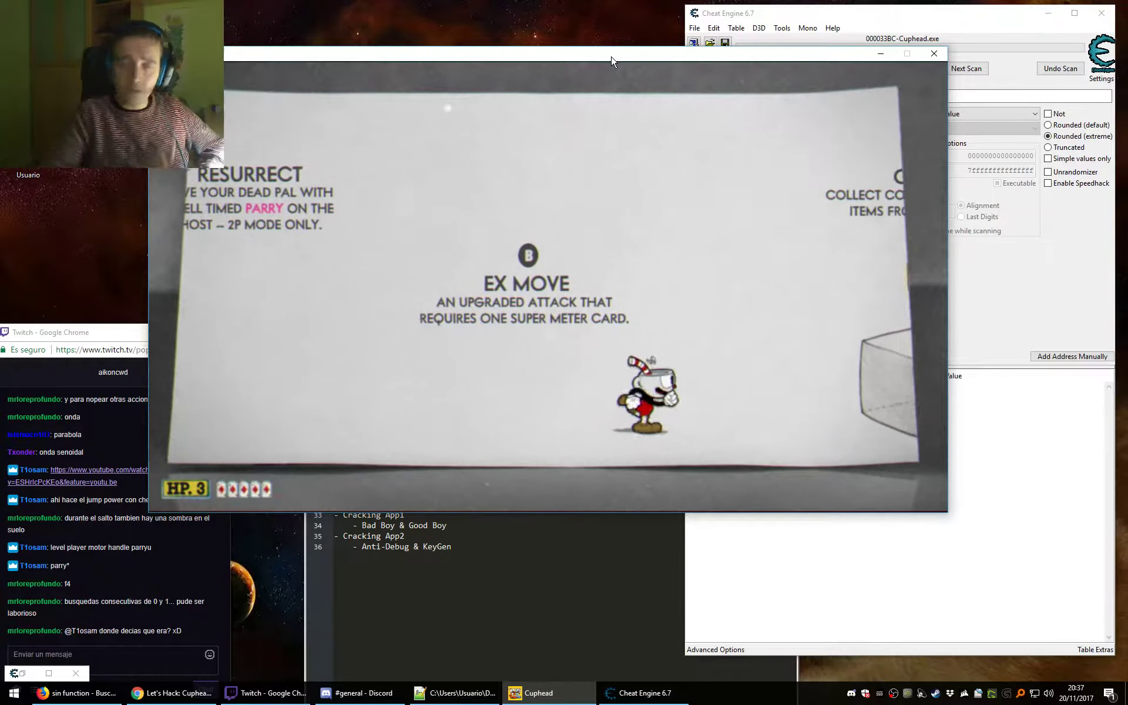
pyautogui.press('z')
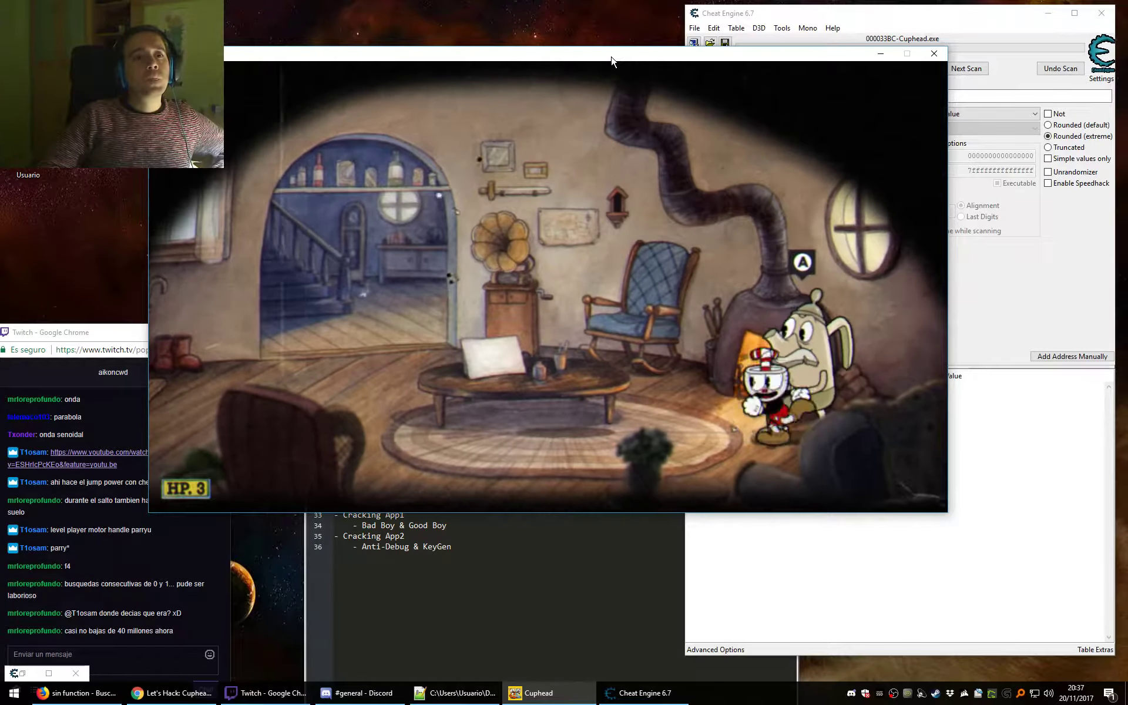
# Try jumping and running around the house in Cuphead, and talk to the kettle character by the fireplace.
pyautogui.press('z')
pyautogui.press('z')
pyautogui.press('z')
pyautogui.press('z')
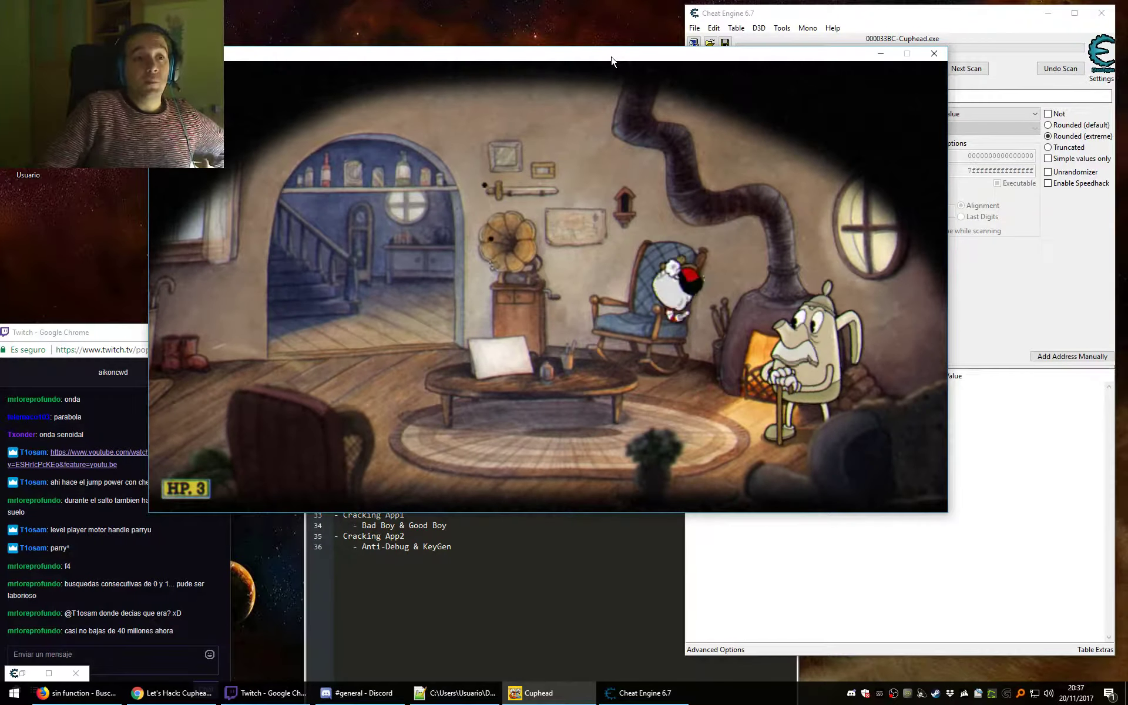
pyautogui.press('Right')
pyautogui.press('Left')
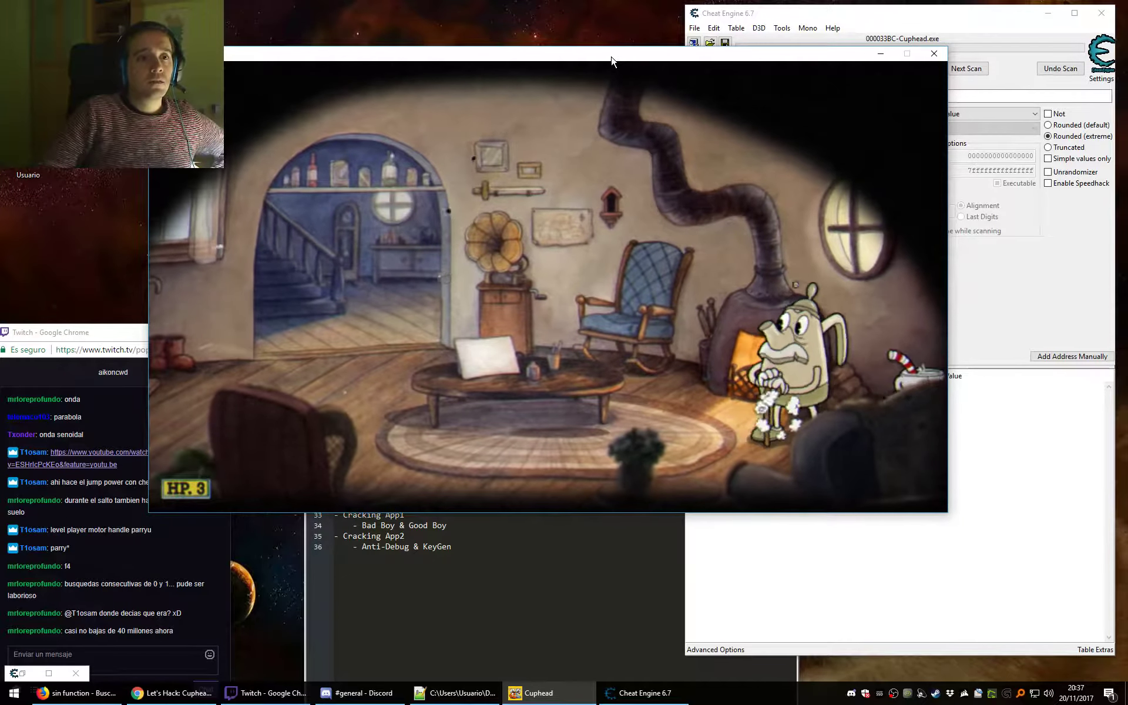
pyautogui.press('z')
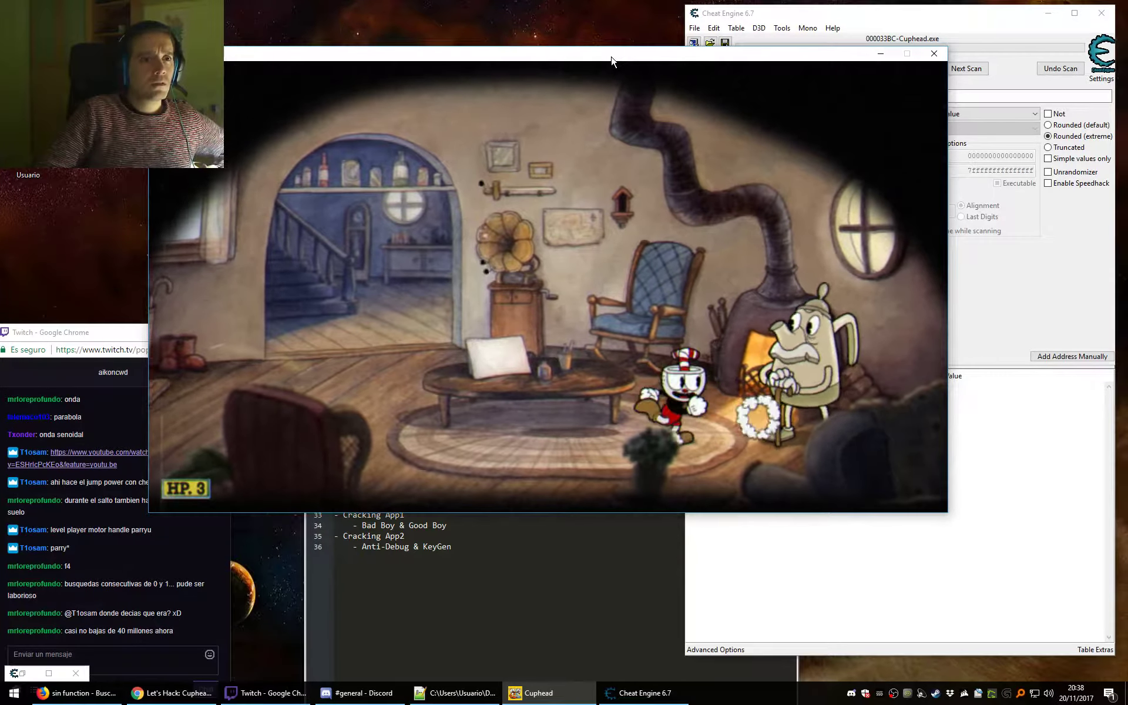
pyautogui.press('z')
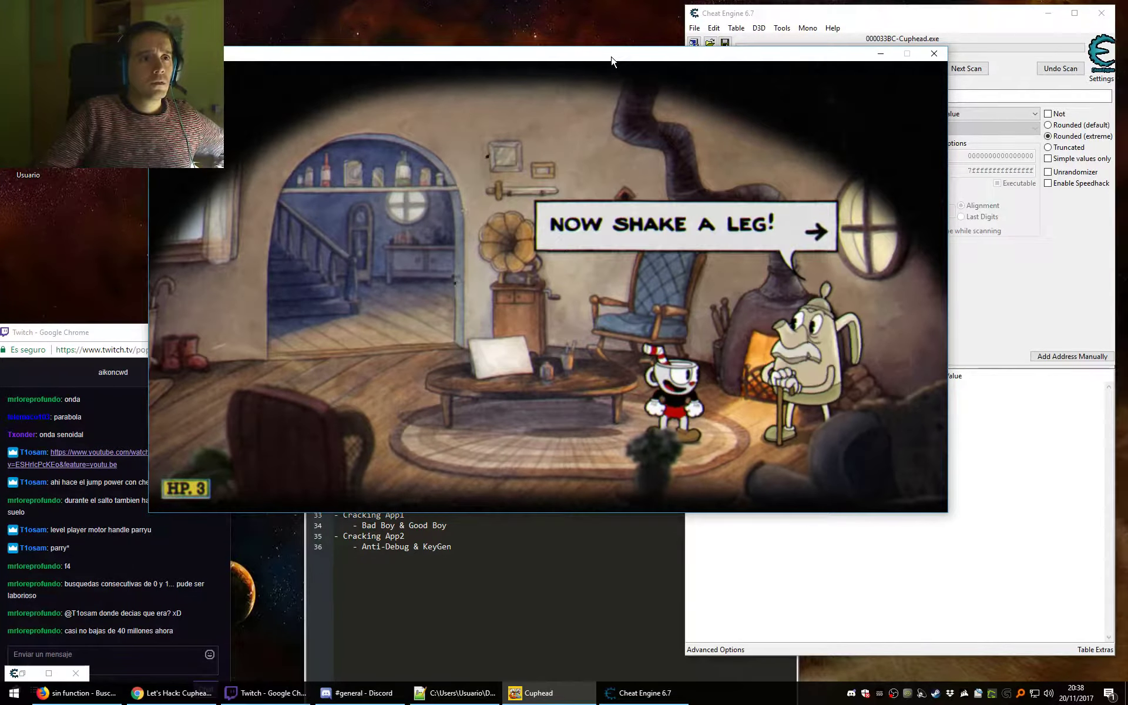
pyautogui.press('z')
pyautogui.press('Right')
pyautogui.press('Left')
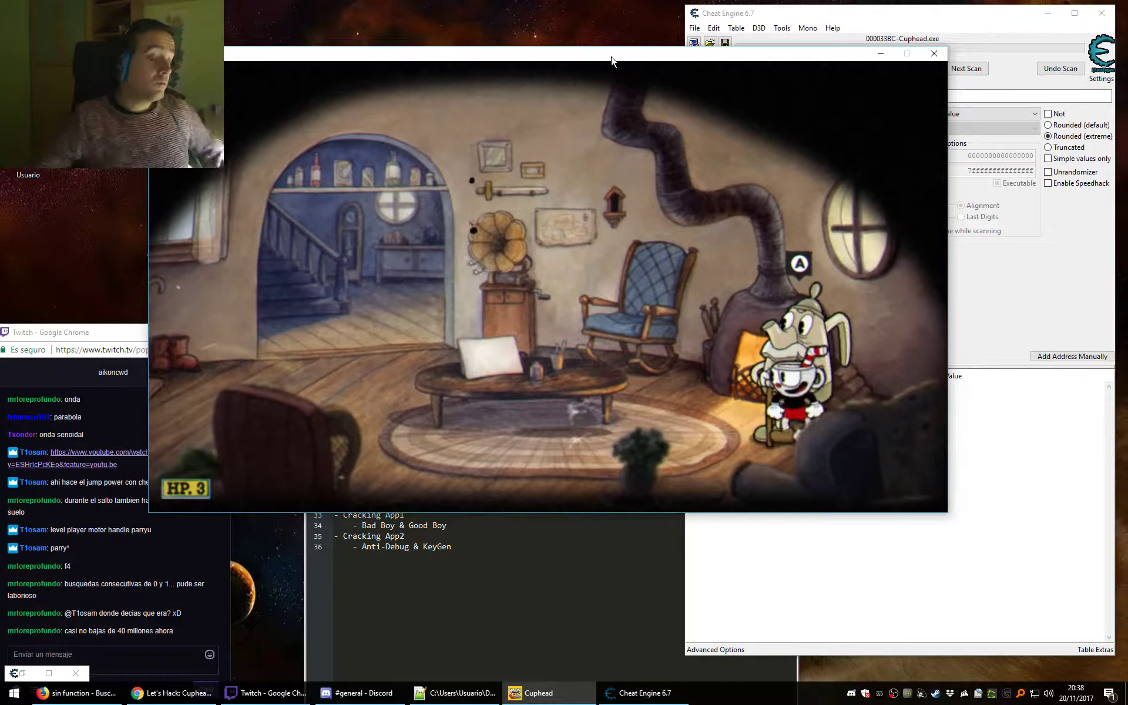
# Switch to Cheat Engine's Mono dissector and collapse the PlayerData class with its fields and methods.
pyautogui.click(942, 586)
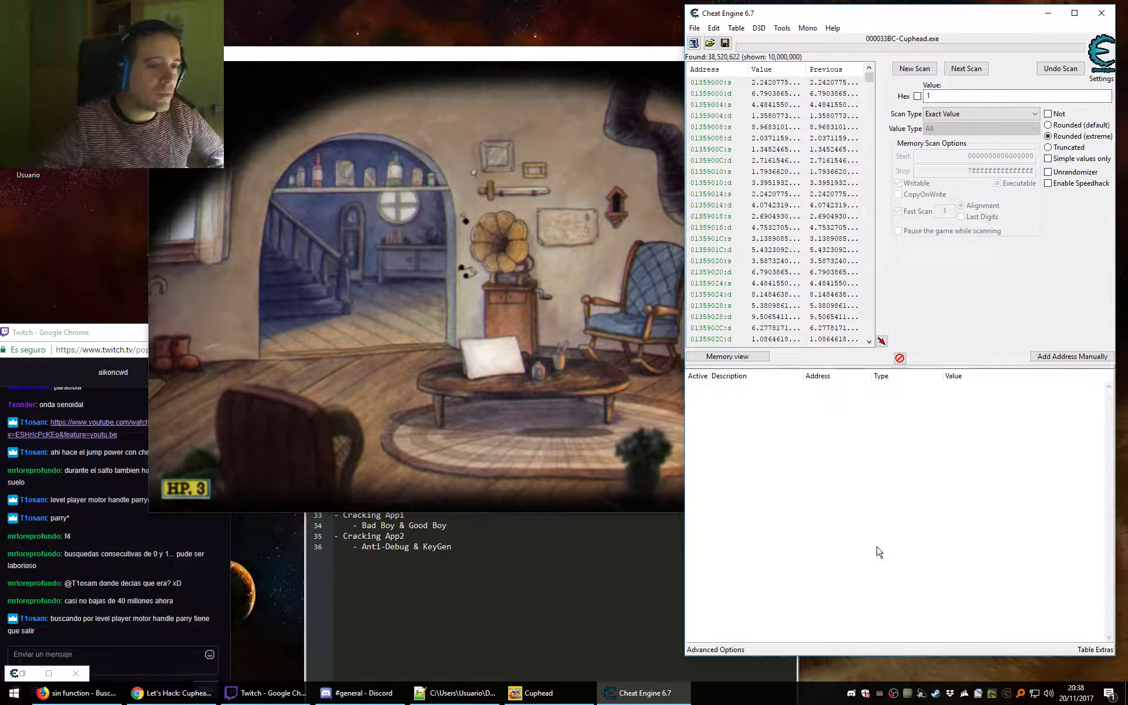
pyautogui.click(23, 673)
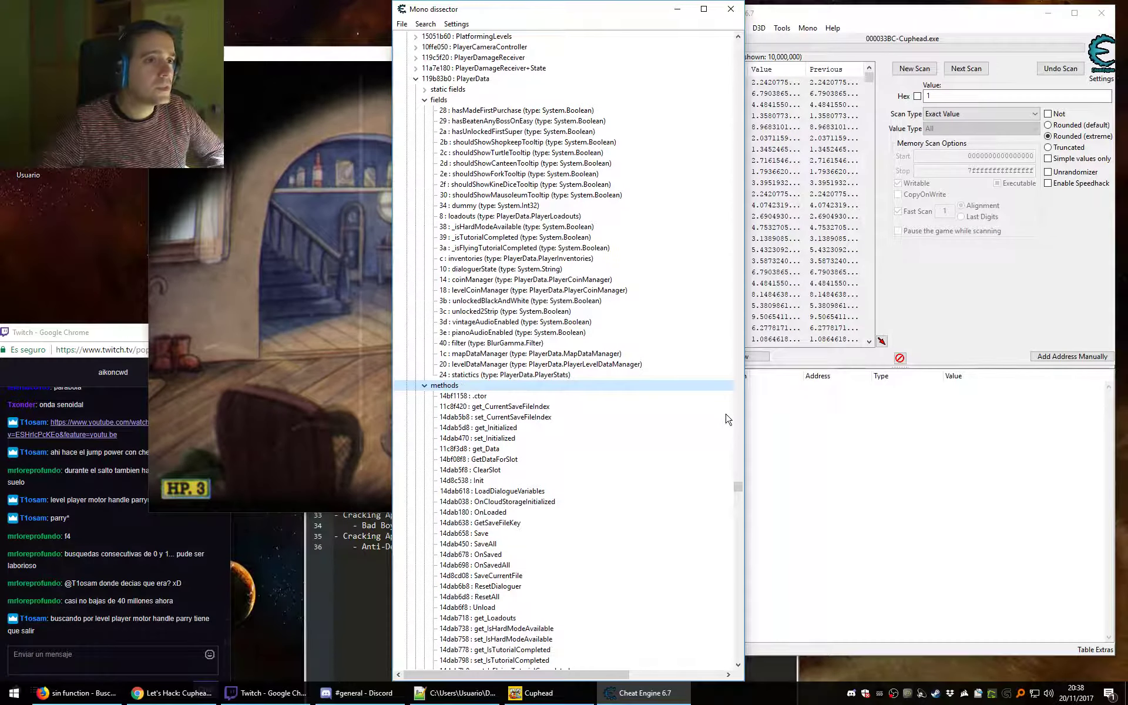
pyautogui.click(424, 385)
pyautogui.click(424, 101)
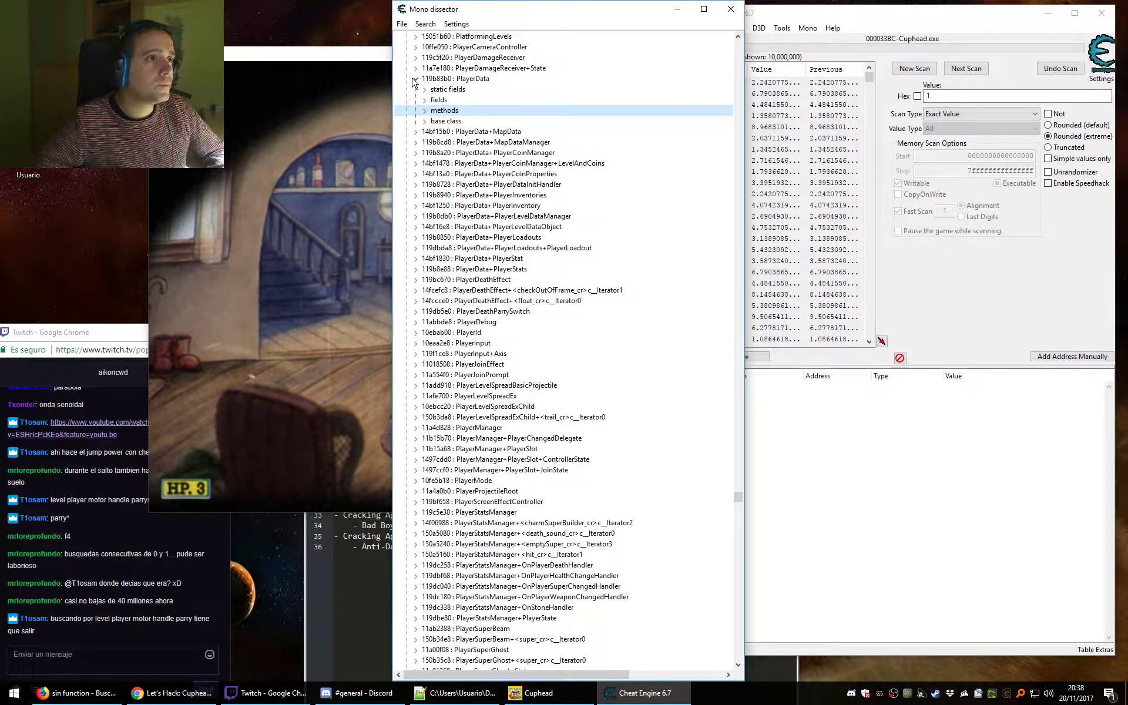
pyautogui.click(416, 79)
# Search the Mono dissector's class tree for "jump" and advance through the matches.
pyautogui.hotkey('ctrl', 'f')
pyautogui.write('jump')
pyautogui.press('Return')
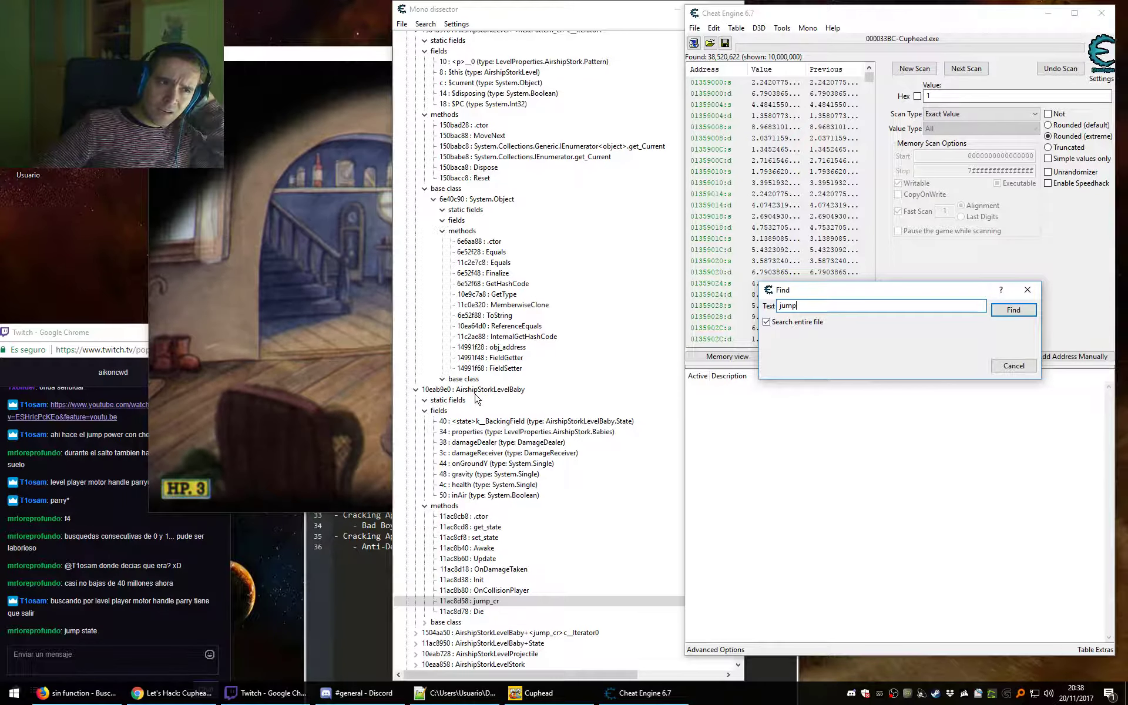
pyautogui.click(1011, 314)
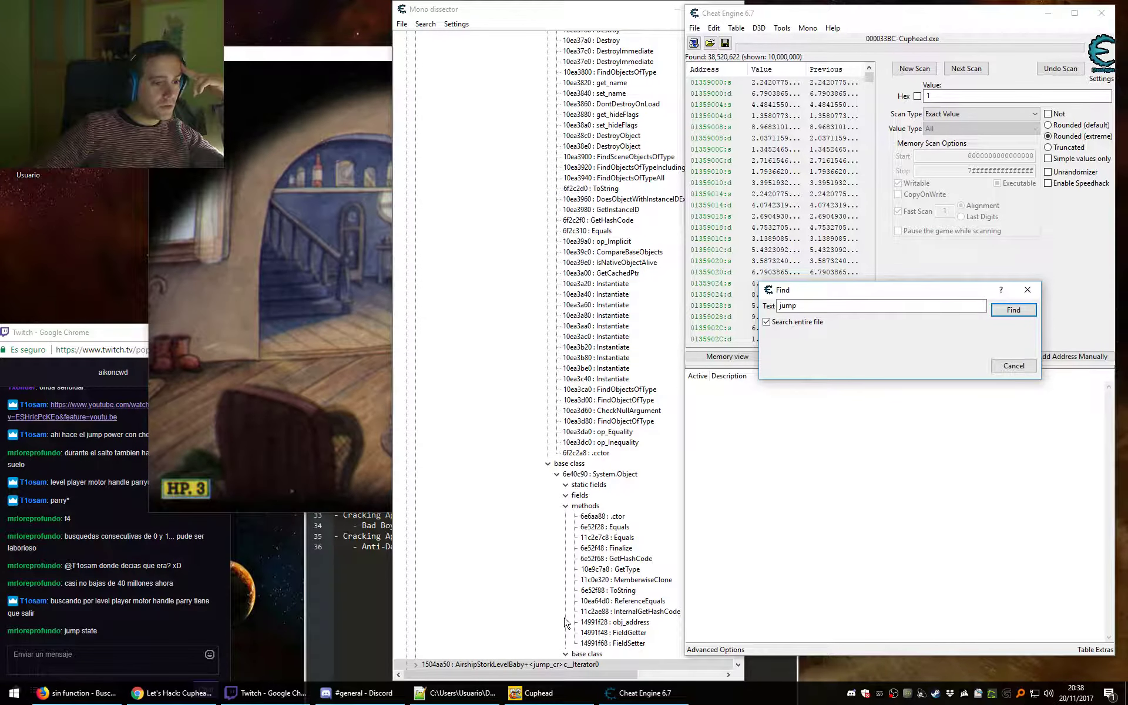
pyautogui.click(1016, 315)
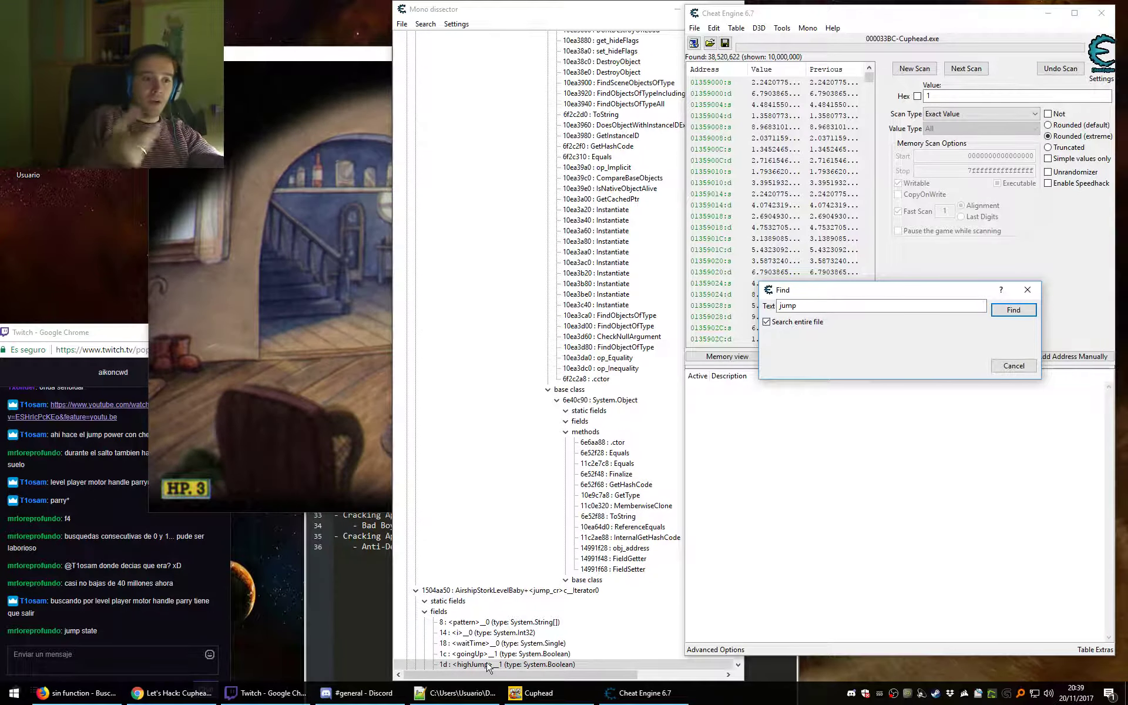
pyautogui.press('Return')
# Examine the fields and methods of the ArcadePlayerMotor class, collapse its fields and select the Move method.
pyautogui.click(558, 587)
pyautogui.scroll(-10, 561, 584)
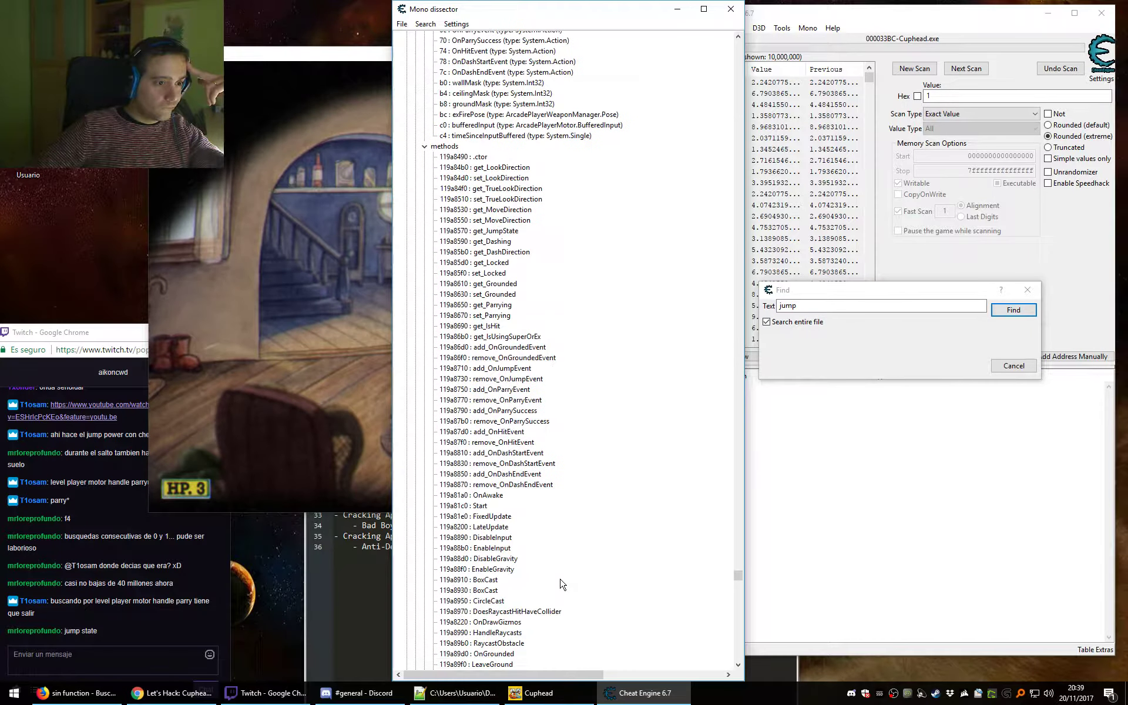
pyautogui.scroll(-6, 561, 584)
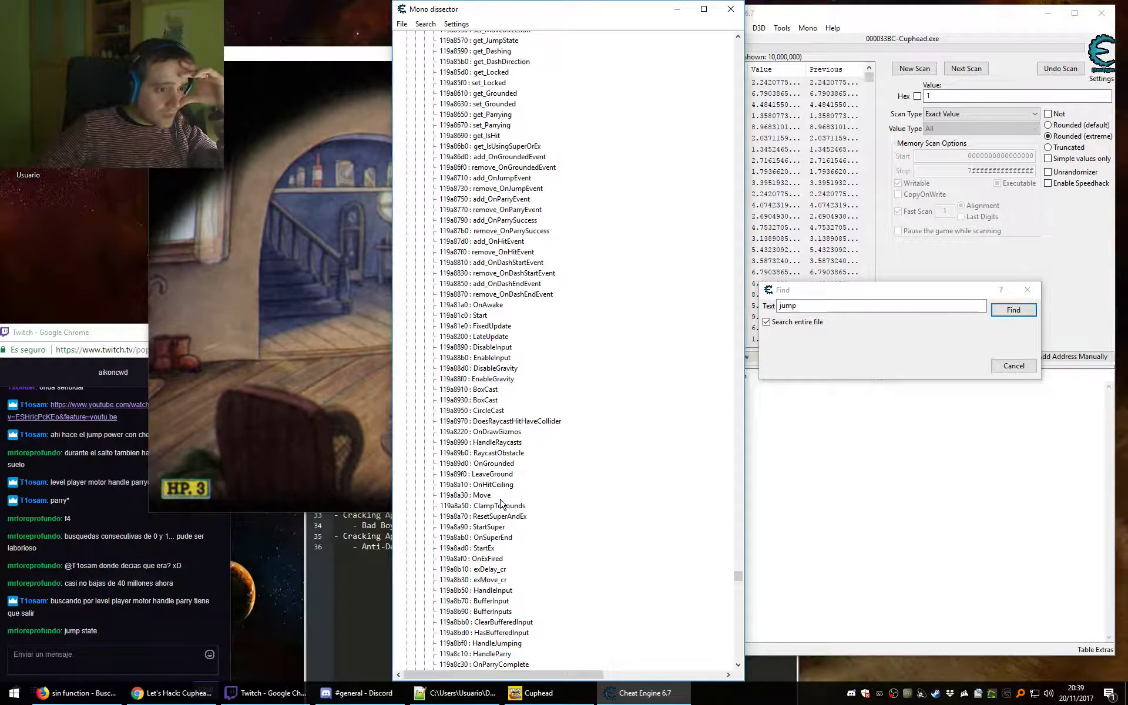
pyautogui.press('Return')
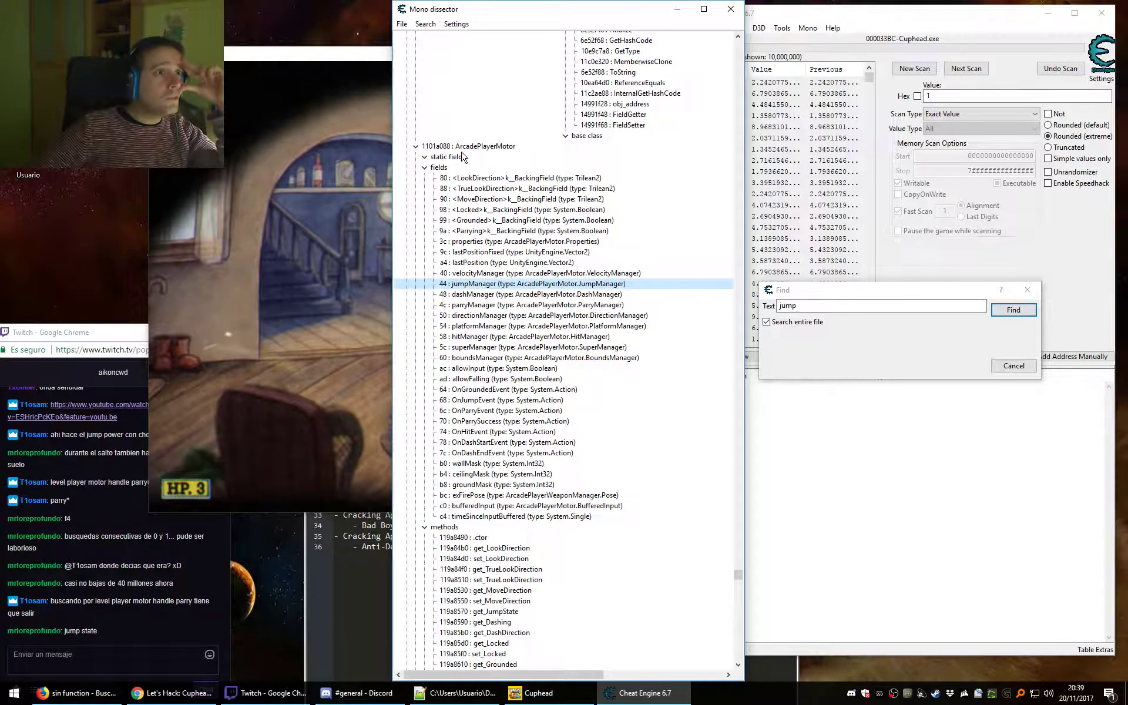
pyautogui.click(463, 148)
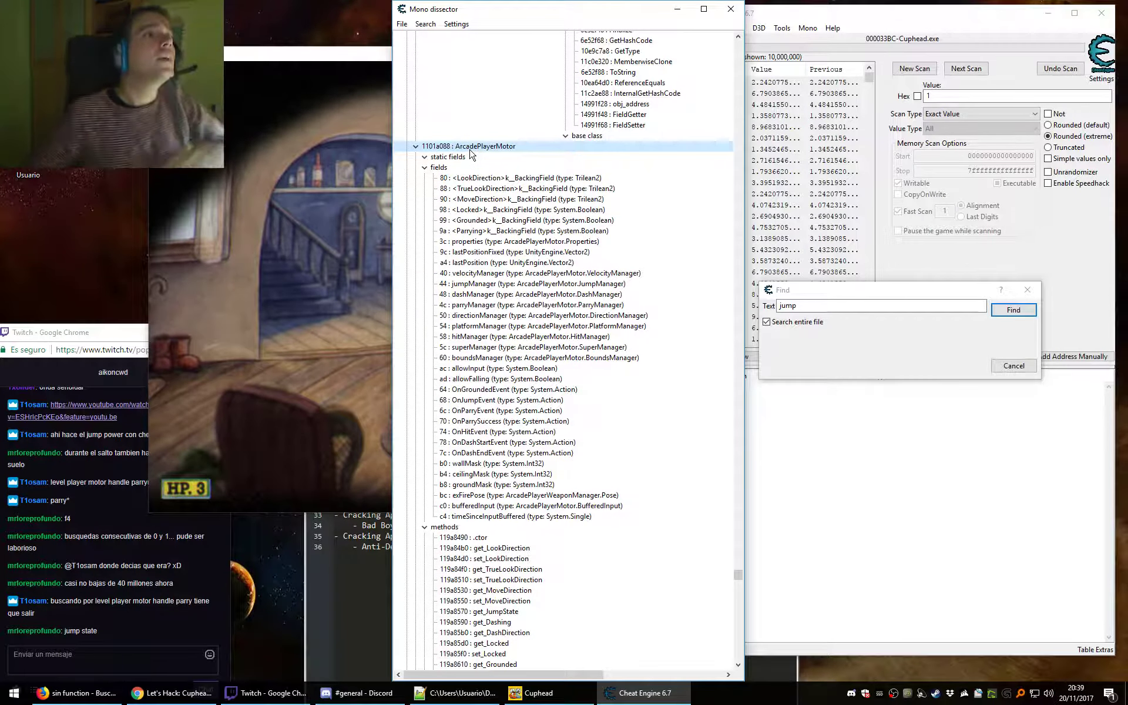
pyautogui.click(424, 167)
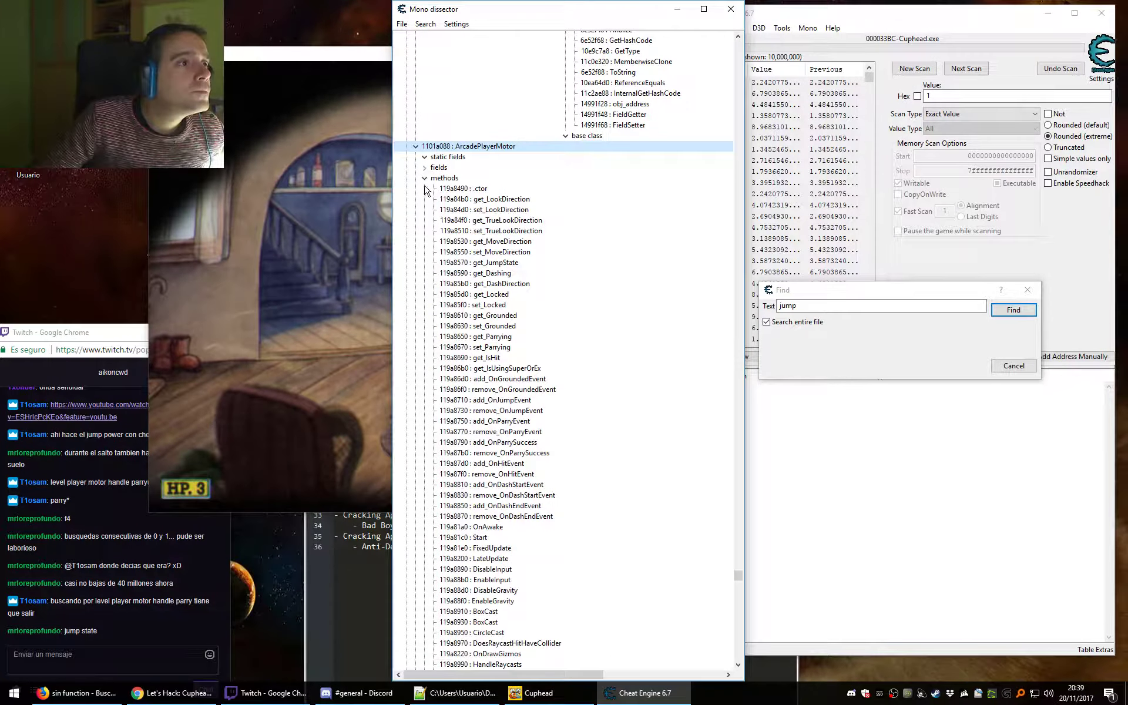
pyautogui.scroll(-7, 507, 326)
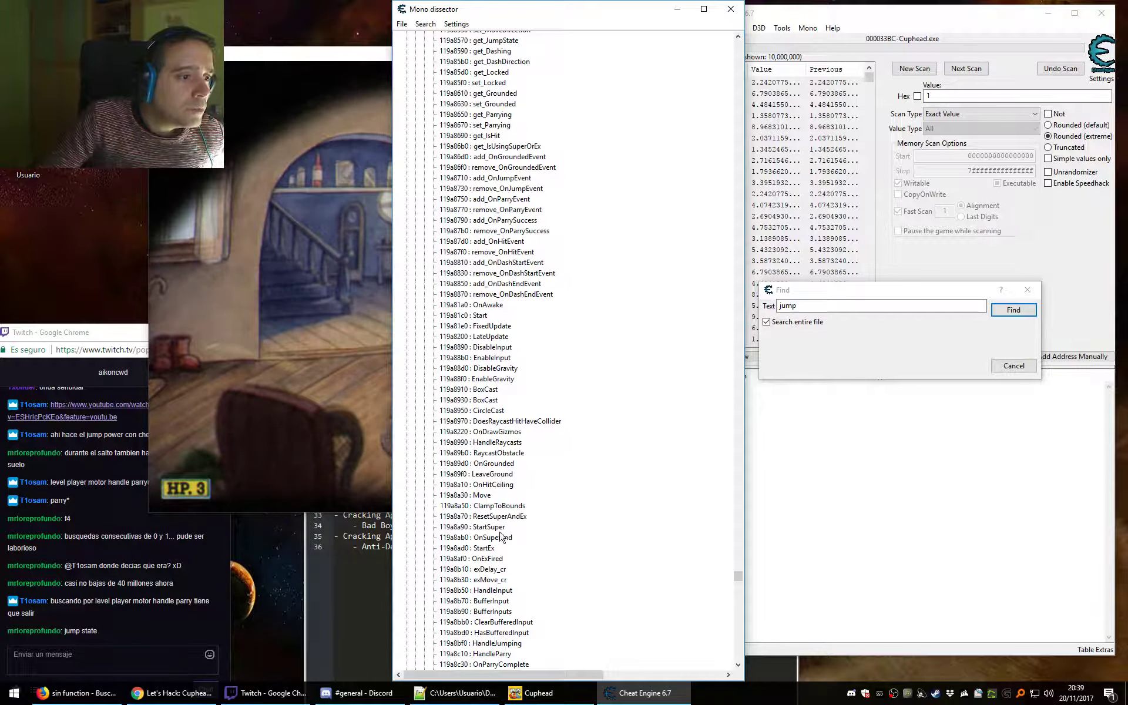
pyautogui.click(485, 496)
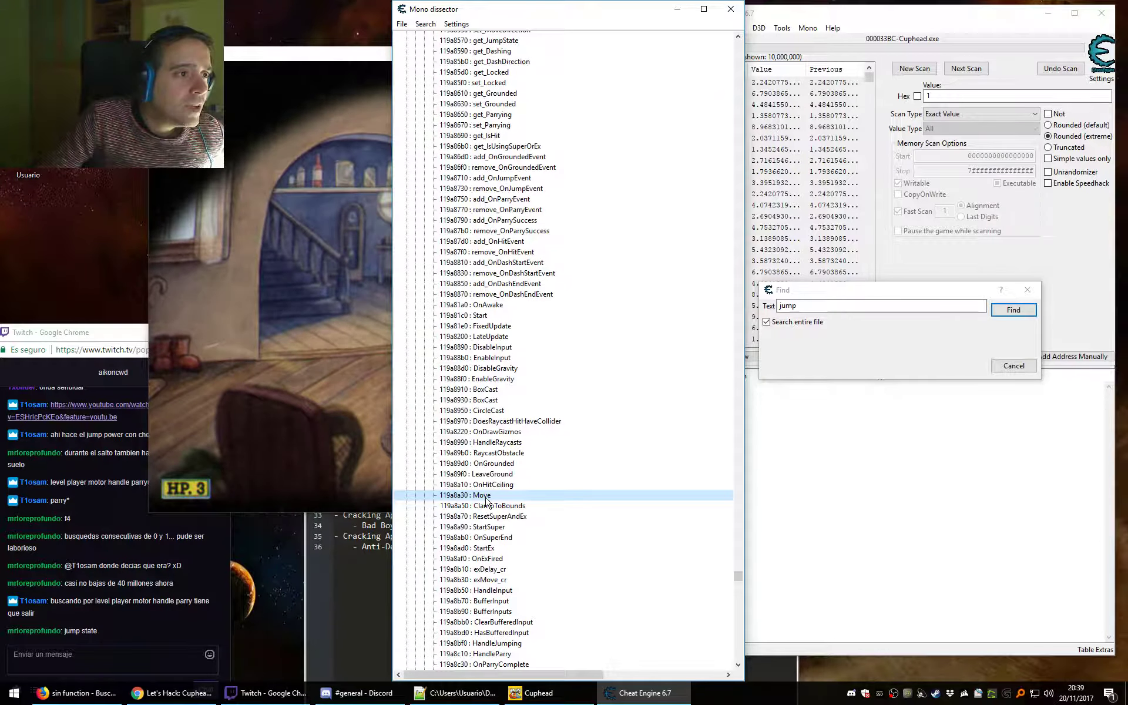